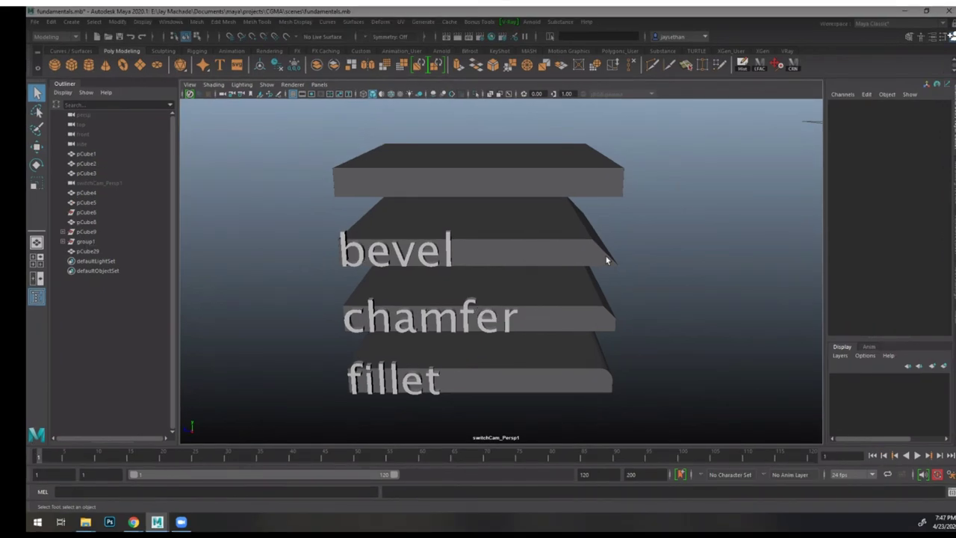
# - Examine the bevel, chamfer and fillet edge profiles on the stacked slabs
pyautogui.keyDown('alt'); pyautogui.moveTo(625, 238); pyautogui.dragTo(573, 200); pyautogui.keyUp('alt')
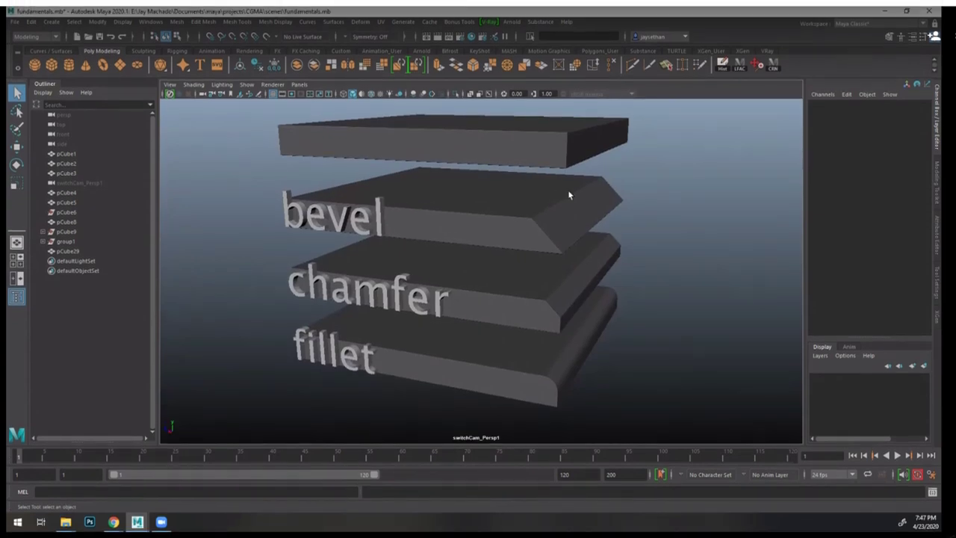
pyautogui.keyDown('alt'); pyautogui.moveTo(662, 312); pyautogui.dragTo(612, 286); pyautogui.keyUp('alt')
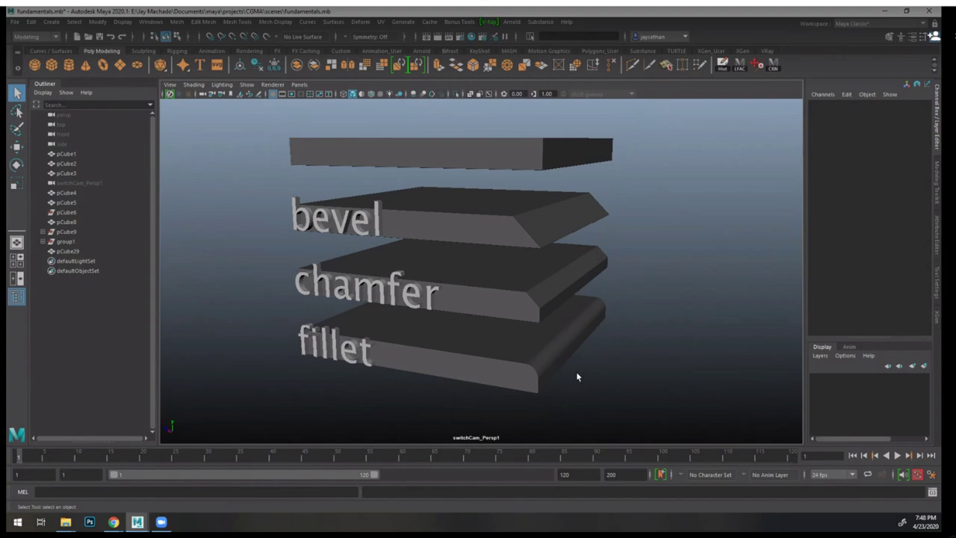
pyautogui.keyDown('alt'); pyautogui.moveTo(522, 208); pyautogui.dragTo(623, 392, button='right'); pyautogui.keyUp('alt')
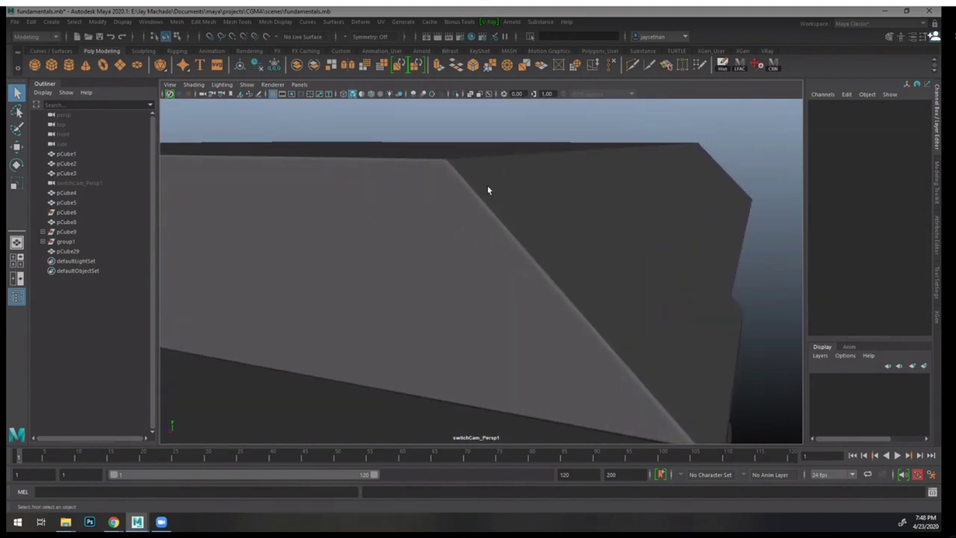
pyautogui.keyDown('alt'); pyautogui.moveTo(572, 239); pyautogui.dragTo(490, 233, button='right'); pyautogui.keyUp('alt')
pyautogui.keyDown('alt'); pyautogui.moveTo(490, 233); pyautogui.dragTo(453, 228, button='middle'); pyautogui.keyUp('alt')
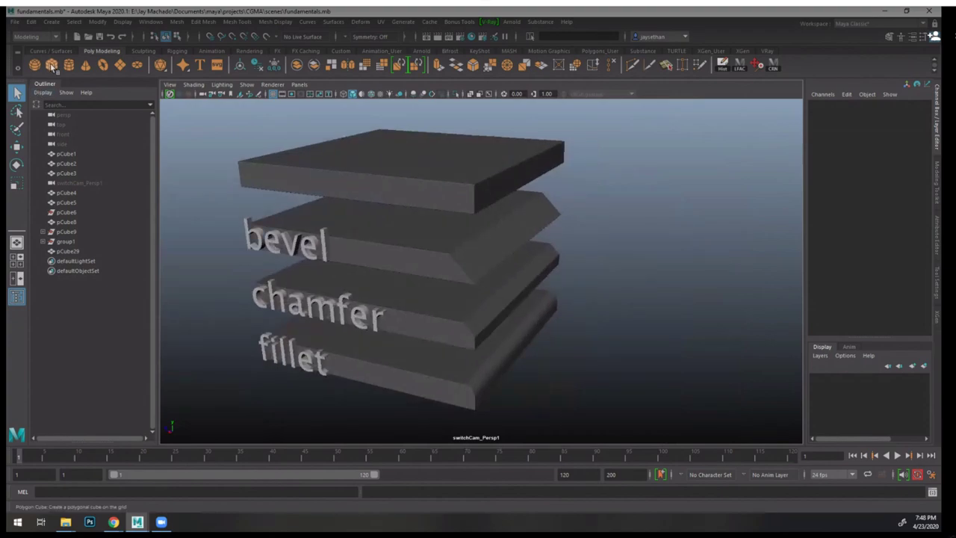
# - Create a polygon cube and move it beside the slab stack, to about Z 17.9
pyautogui.click(51, 66)
pyautogui.keyDown('alt'); pyautogui.moveTo(536, 248); pyautogui.dragTo(516, 252, button='right'); pyautogui.keyUp('alt')
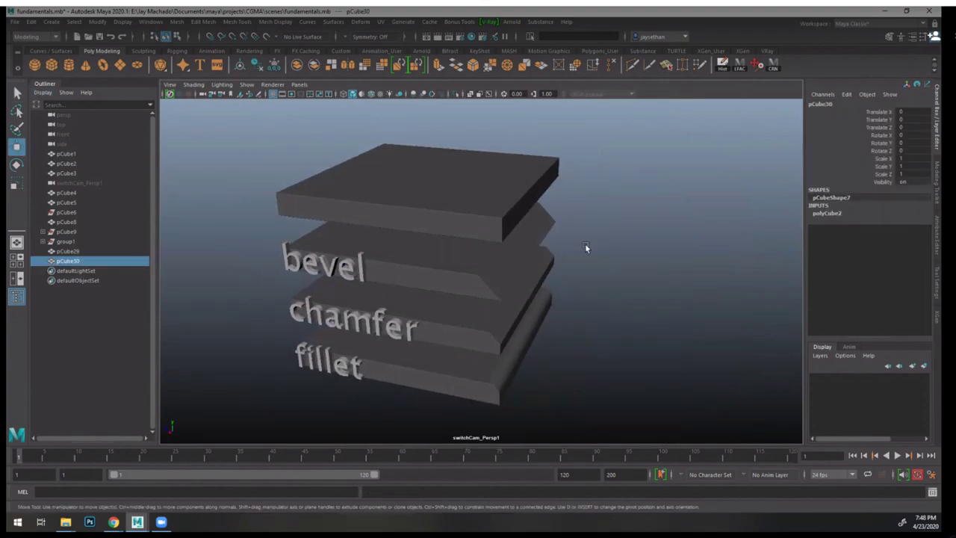
pyautogui.moveTo(585, 244); pyautogui.dragTo(562, 187, button='middle')
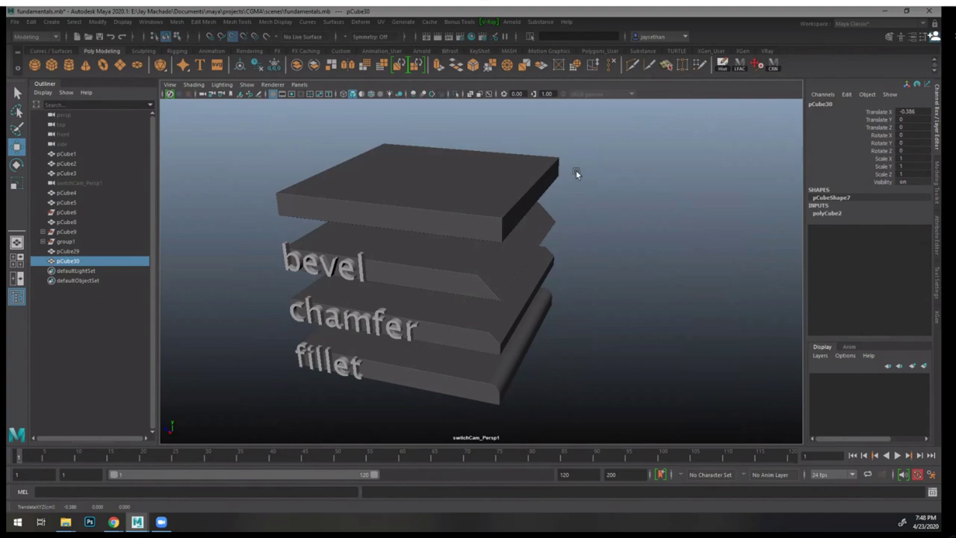
pyautogui.moveTo(554, 161); pyautogui.dragTo(667, 279)
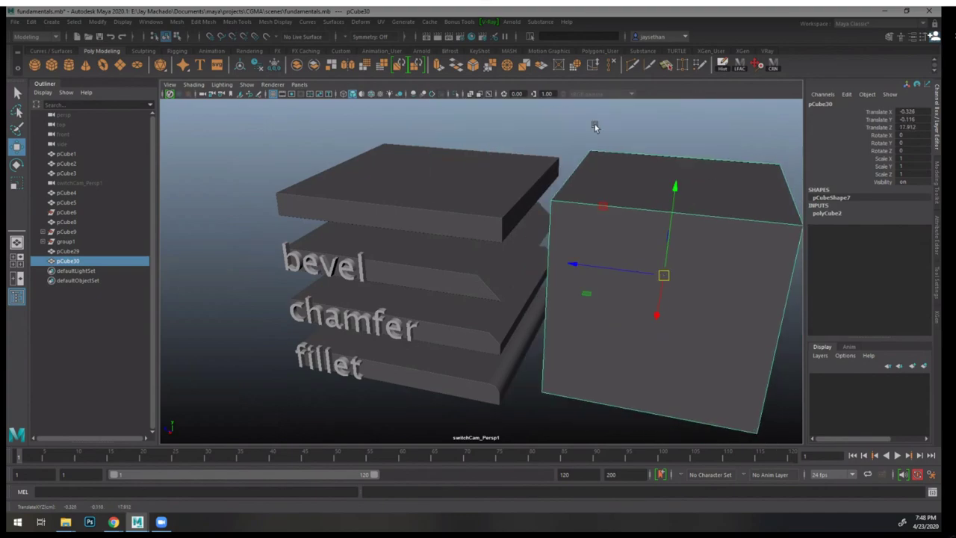
# - Inspect the cube's hard corner and edges up close and delete the cube
pyautogui.click(595, 127)
pyautogui.keyDown('alt'); pyautogui.moveTo(717, 216); pyautogui.dragTo(627, 221); pyautogui.keyUp('alt')
pyautogui.keyDown('alt'); pyautogui.moveTo(672, 221); pyautogui.dragTo(538, 232, button='middle'); pyautogui.keyUp('alt')
pyautogui.scroll(10, 606, 328)
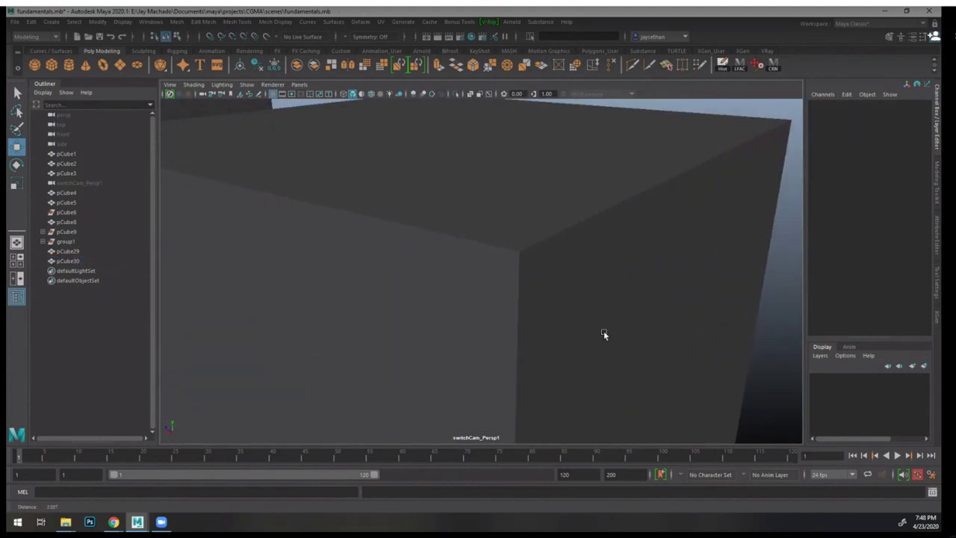
pyautogui.scroll(-3, 614, 343)
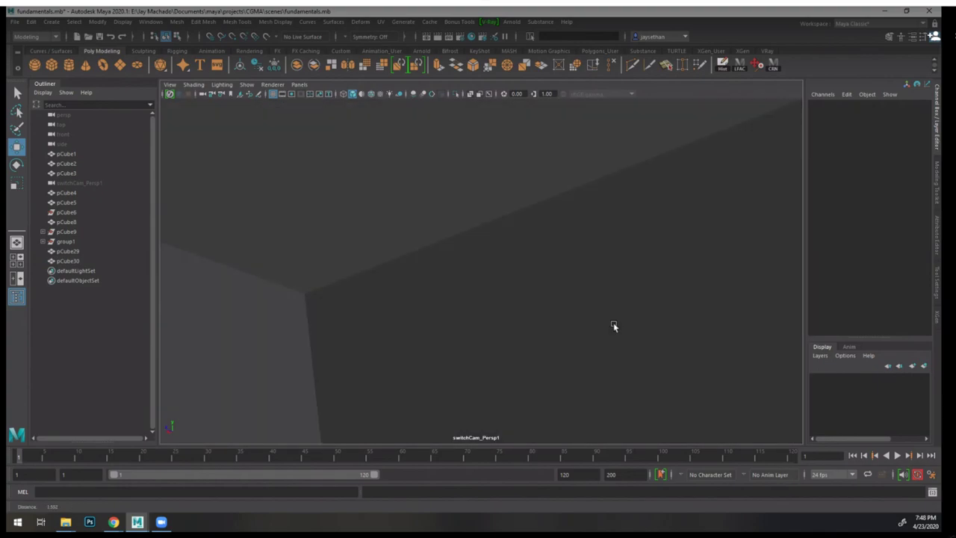
pyautogui.scroll(-5, 539, 283)
pyautogui.keyDown('alt'); pyautogui.moveTo(426, 224); pyautogui.dragTo(503, 240); pyautogui.keyUp('alt')
pyautogui.keyDown('alt'); pyautogui.moveTo(503, 241); pyautogui.dragTo(515, 222, button='middle'); pyautogui.keyUp('alt')
pyautogui.scroll(-1, 515, 223)
pyautogui.scroll(-2, 514, 222)
pyautogui.click(590, 185)
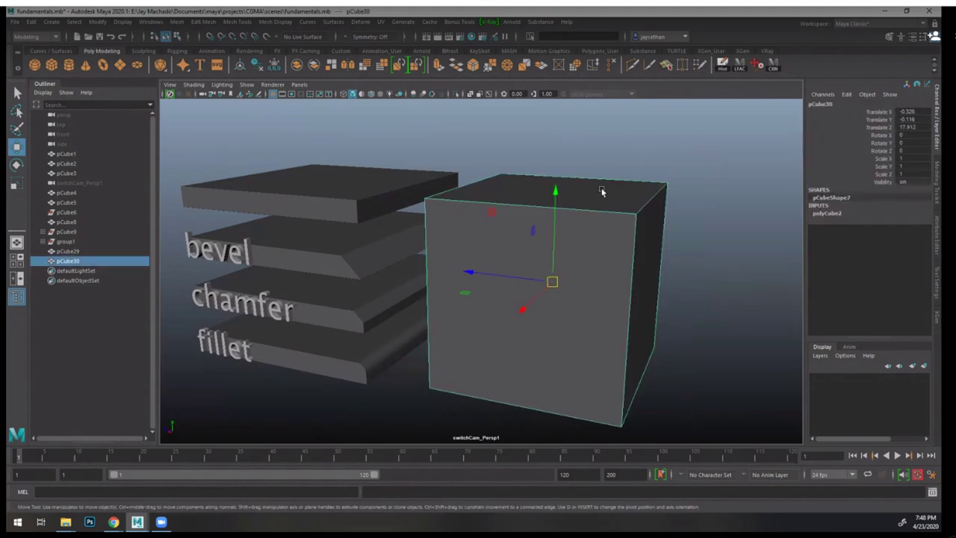
pyautogui.press('Delete')
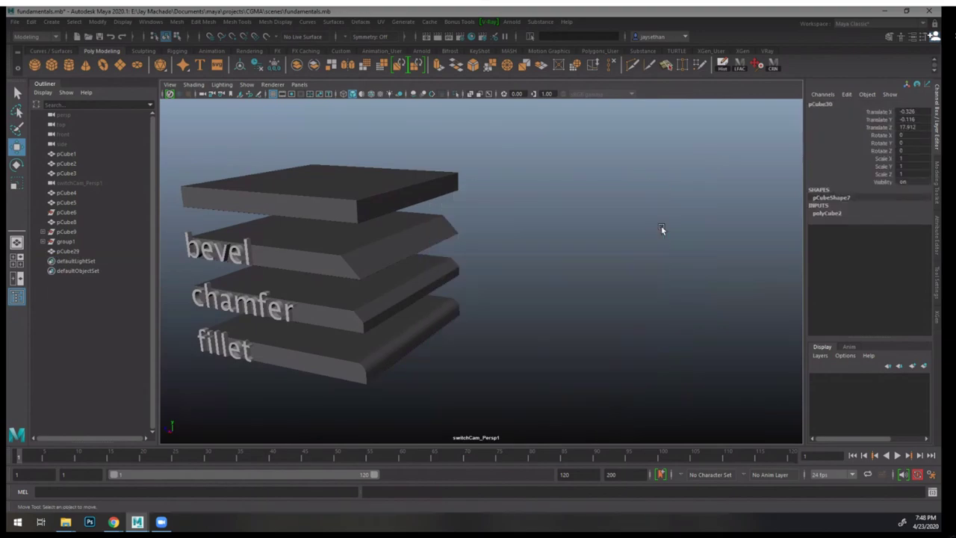
# - Compare the plain top slab with the beveled, chamfered and filleted slabs from several angles
pyautogui.keyDown('alt'); pyautogui.moveTo(663, 224); pyautogui.dragTo(604, 262); pyautogui.keyUp('alt')
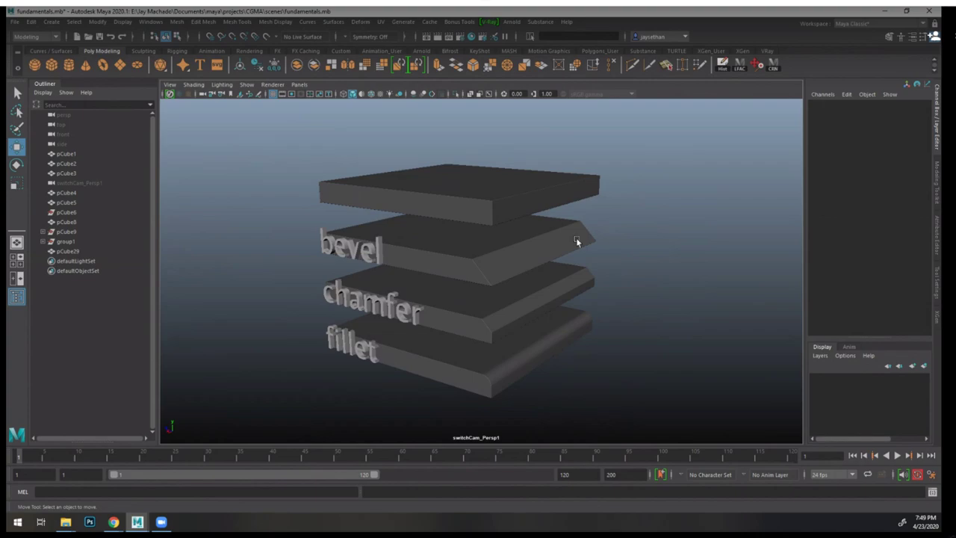
pyautogui.keyDown('alt'); pyautogui.moveTo(576, 241); pyautogui.dragTo(531, 258); pyautogui.keyUp('alt')
pyautogui.keyDown('alt'); pyautogui.moveTo(531, 258); pyautogui.dragTo(571, 305, button='right'); pyautogui.keyUp('alt')
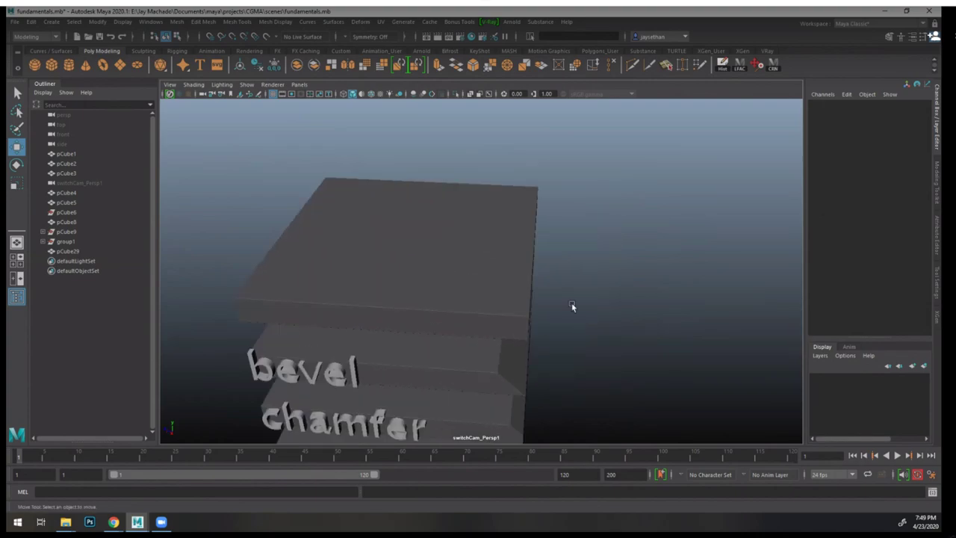
pyautogui.keyDown('alt'); pyautogui.moveTo(571, 306); pyautogui.dragTo(555, 287); pyautogui.keyUp('alt')
pyautogui.keyDown('alt'); pyautogui.moveTo(555, 287); pyautogui.dragTo(590, 306, button='right'); pyautogui.keyUp('alt')
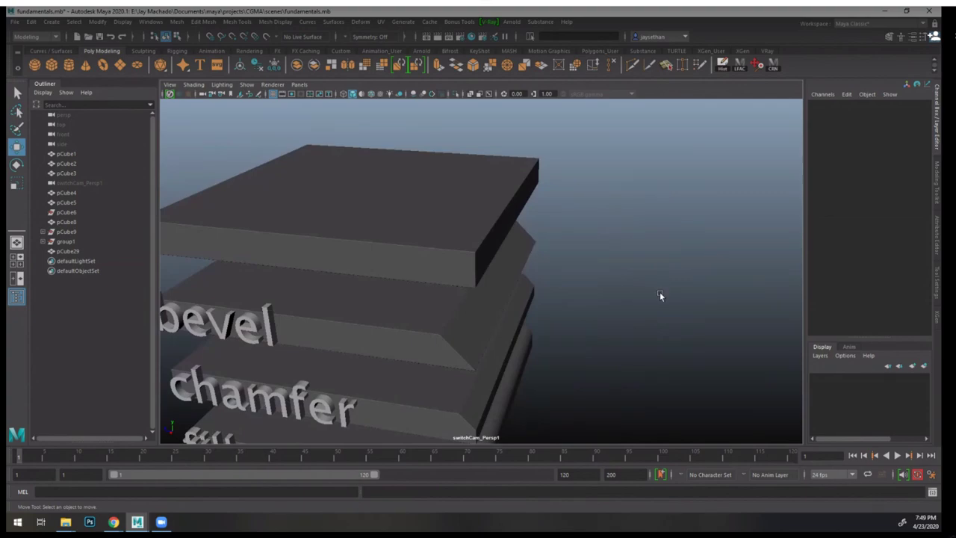
pyautogui.keyDown('alt'); pyautogui.moveTo(659, 292); pyautogui.dragTo(619, 277, button='right'); pyautogui.keyUp('alt')
pyautogui.keyDown('alt'); pyautogui.moveTo(620, 277); pyautogui.dragTo(615, 270); pyautogui.keyUp('alt')
pyautogui.keyDown('alt'); pyautogui.moveTo(615, 271); pyautogui.dragTo(642, 280, button='right'); pyautogui.keyUp('alt')
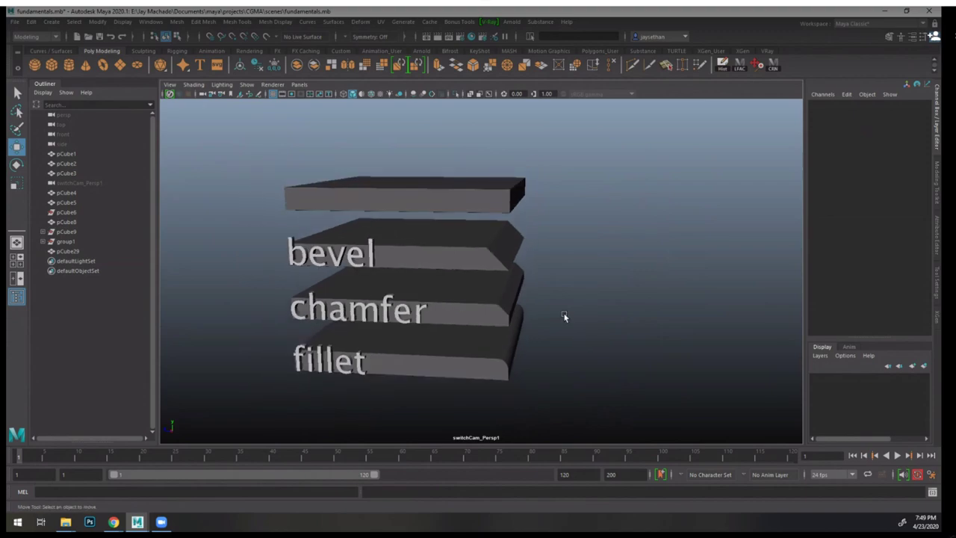
# - Create a new polygon cube and move it beside the slab stack, to about X -0.53, Y -0.05, Z 17.74
pyautogui.click(51, 65)
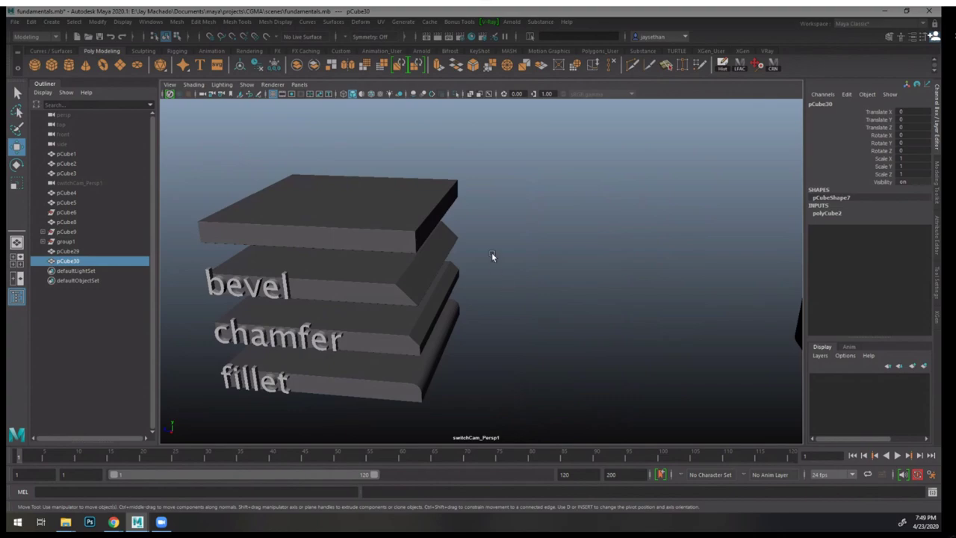
pyautogui.moveTo(468, 236)
pyautogui.mouseDown(button='right')
pyautogui.moveTo(454, 234)
pyautogui.moveTo(467, 237)
pyautogui.mouseUp(button='right')
pyautogui.moveTo(458, 236); pyautogui.dragTo(608, 307)
pyautogui.keyDown('alt'); pyautogui.moveTo(608, 307); pyautogui.dragTo(536, 277, button='right'); pyautogui.keyUp('alt')
pyautogui.moveTo(536, 316); pyautogui.dragTo(559, 302)
pyautogui.keyDown('alt'); pyautogui.moveTo(558, 301); pyautogui.dragTo(592, 310, button='right'); pyautogui.keyUp('alt')
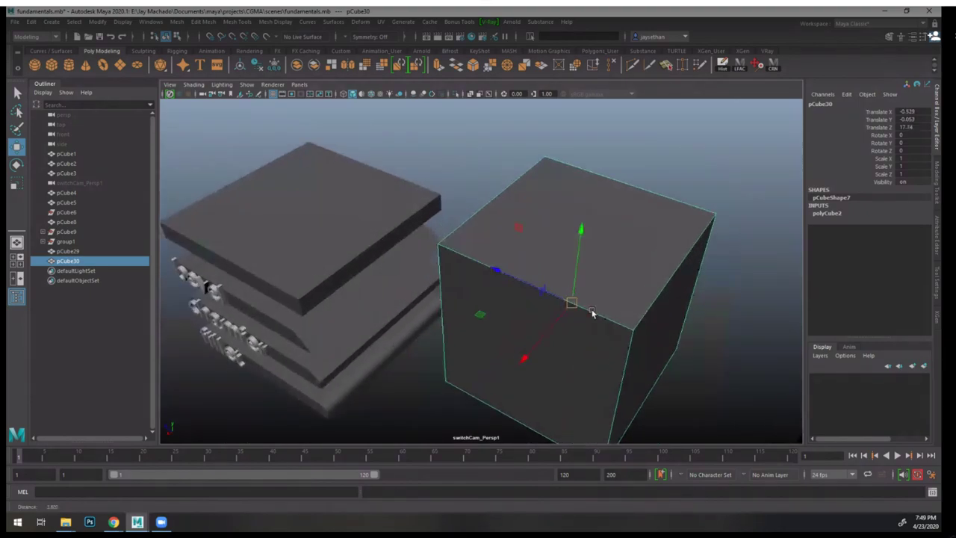
pyautogui.keyDown('alt'); pyautogui.moveTo(592, 313); pyautogui.dragTo(629, 316); pyautogui.keyUp('alt')
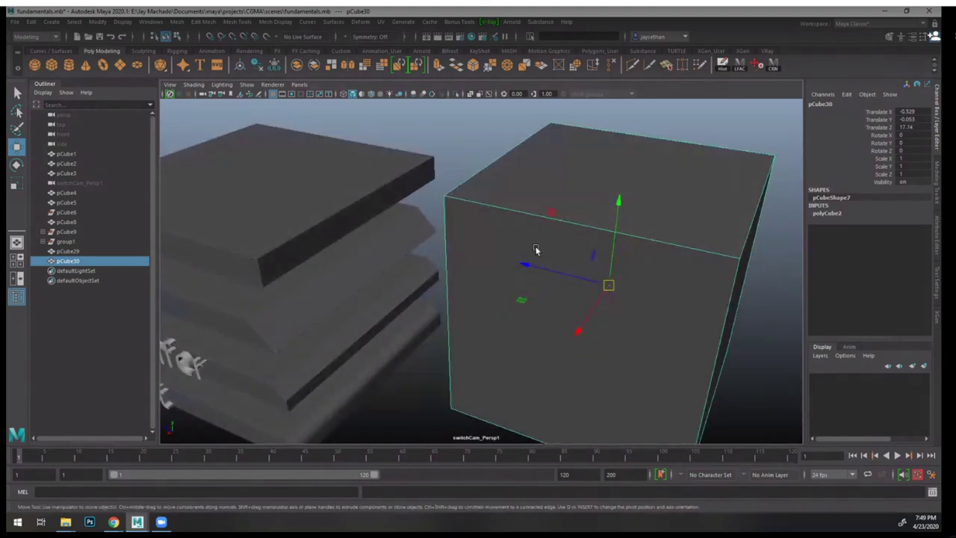
pyautogui.keyDown('alt'); pyautogui.moveTo(535, 248); pyautogui.dragTo(572, 214); pyautogui.keyUp('alt')
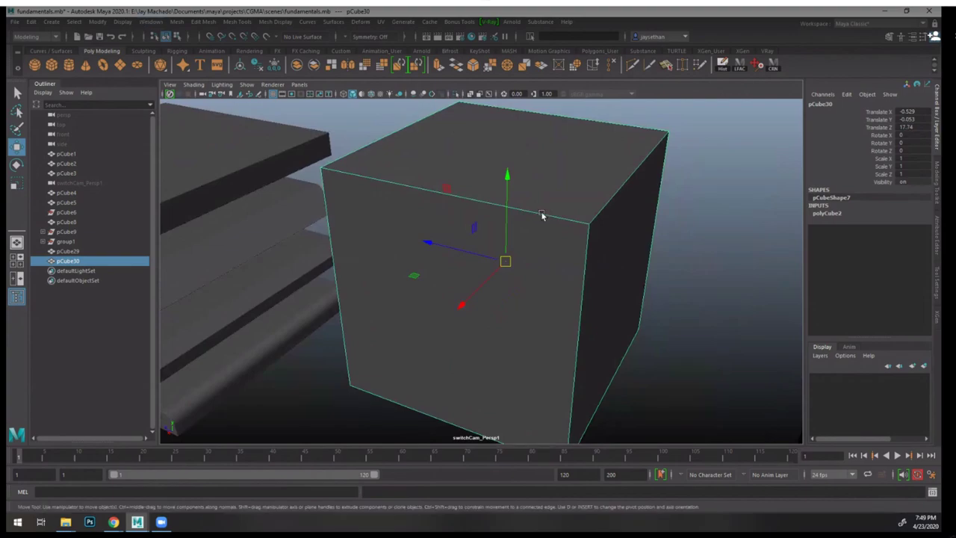
# - Select all edges of the cube and apply the Bevel operation to them
pyautogui.moveTo(567, 158); pyautogui.dragTo(361, 128, button='right')
pyautogui.moveTo(361, 128); pyautogui.dragTo(586, 369)
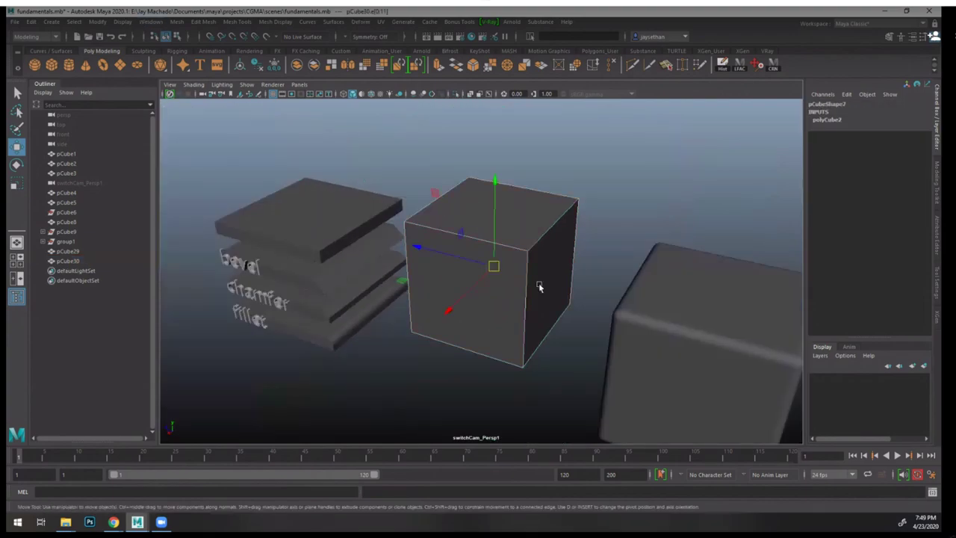
pyautogui.scroll(5, 539, 287)
pyautogui.click(202, 20)
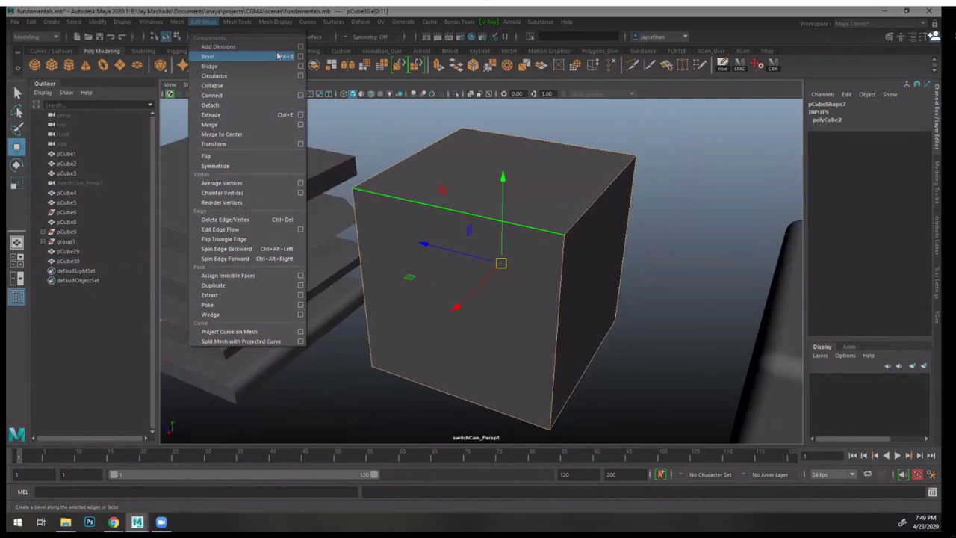
pyautogui.click(202, 21)
pyautogui.keyDown('alt'); pyautogui.moveTo(307, 129); pyautogui.dragTo(373, 219); pyautogui.keyUp('alt')
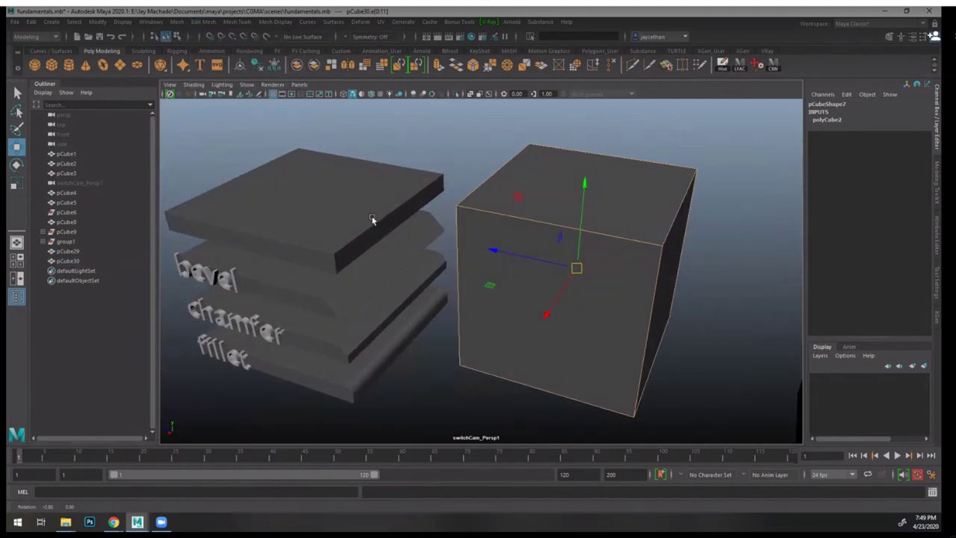
pyautogui.keyDown('alt'); pyautogui.moveTo(534, 235); pyautogui.dragTo(515, 243); pyautogui.keyUp('alt')
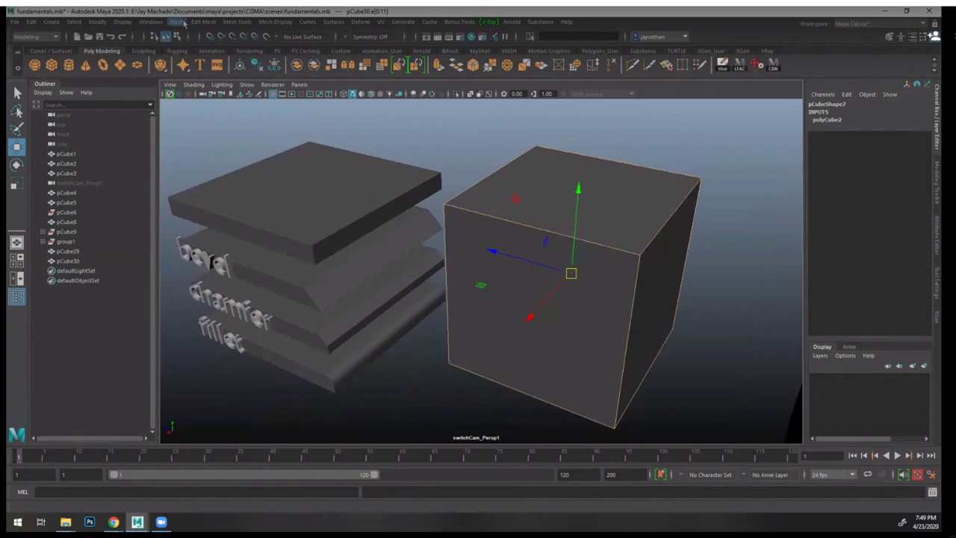
pyautogui.click(196, 22)
pyautogui.click(209, 57)
pyautogui.press('f')
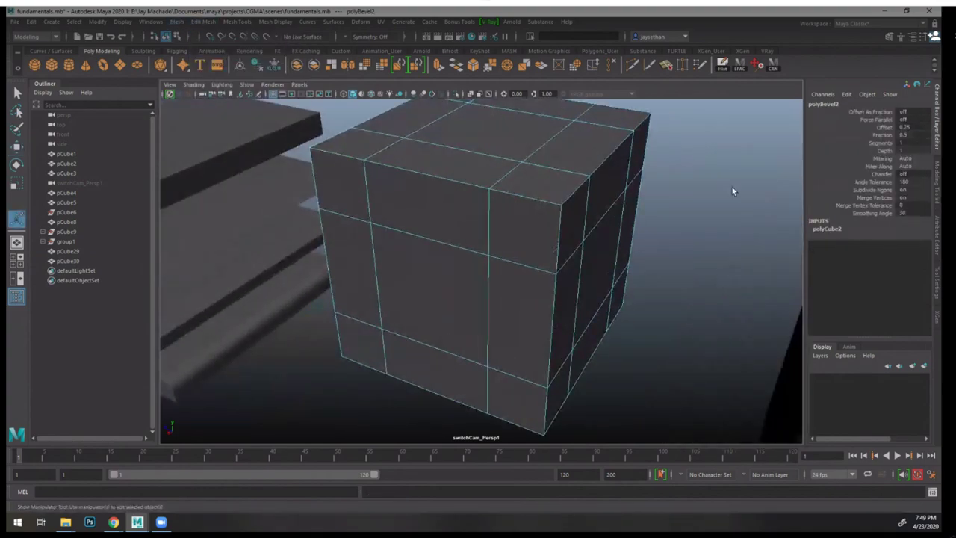
# - Return to object selection on the beveled cube and expand its polyBevel2 settings
pyautogui.click(826, 229)
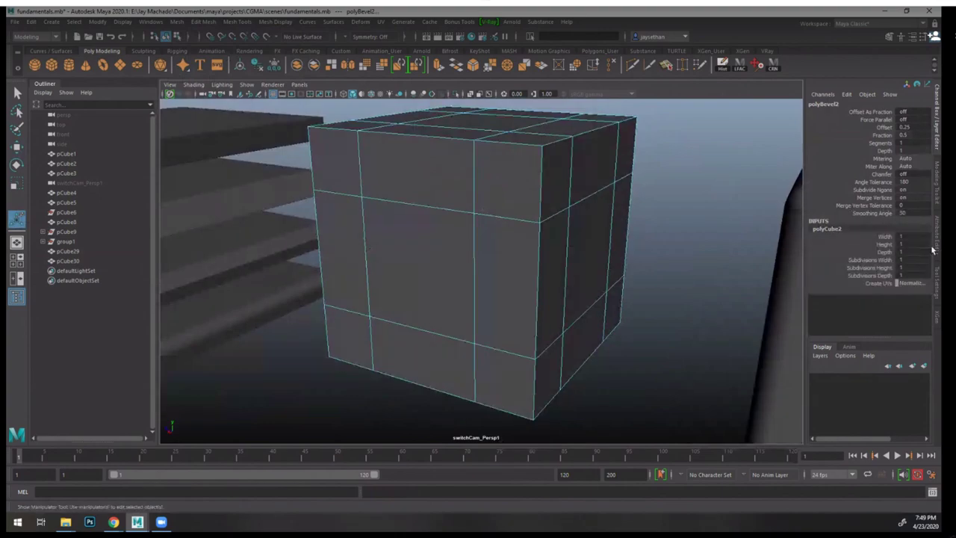
pyautogui.press('q')
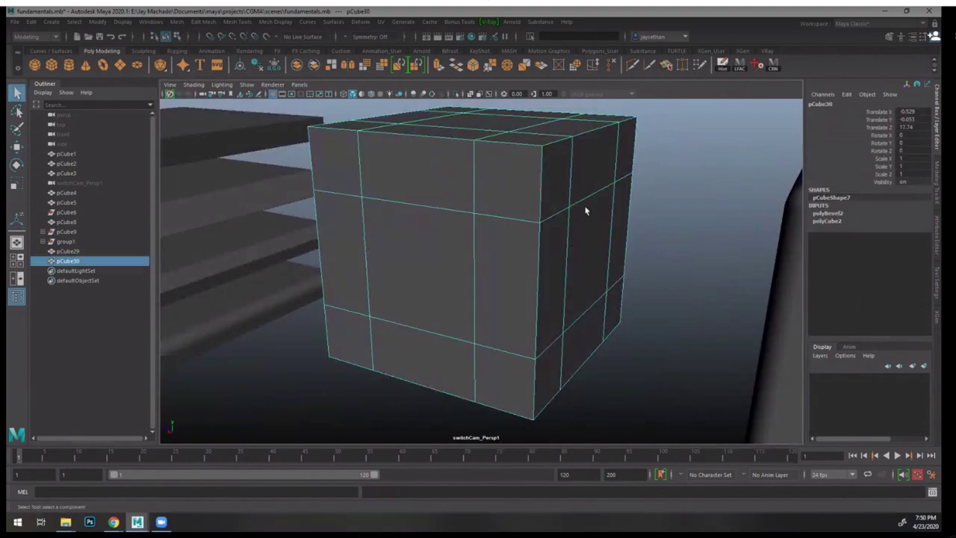
pyautogui.click(827, 213)
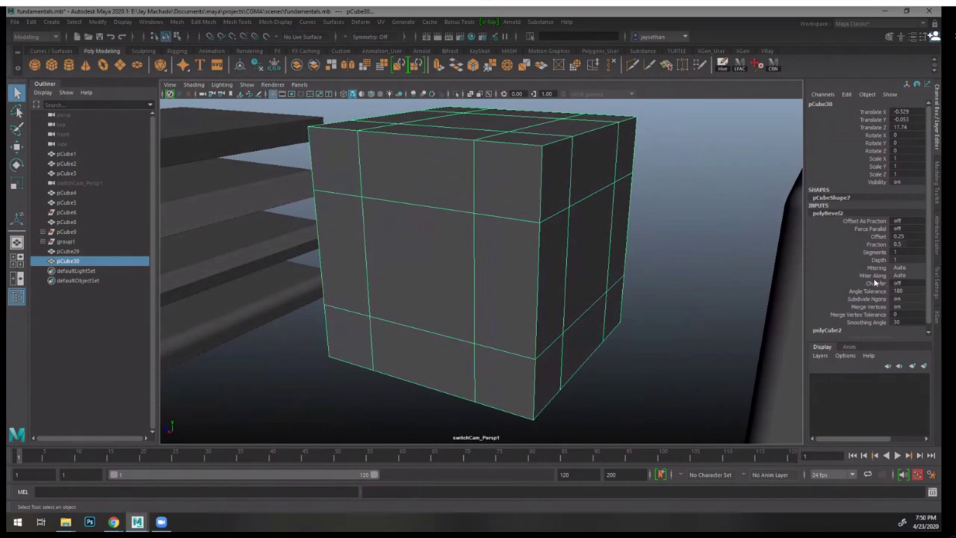
pyautogui.keyDown('alt'); pyautogui.moveTo(490, 192); pyautogui.dragTo(505, 209); pyautogui.keyUp('alt')
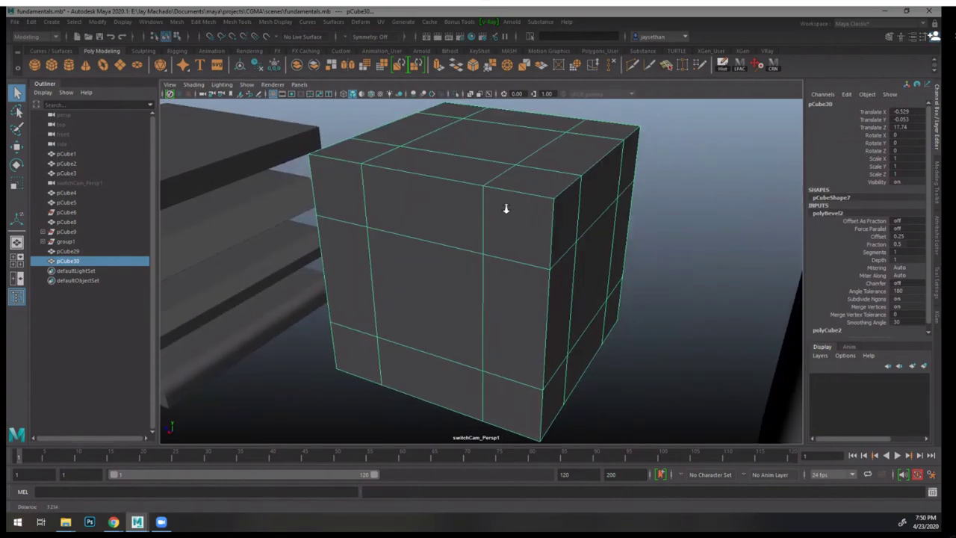
pyautogui.keyDown('alt'); pyautogui.moveTo(506, 209); pyautogui.dragTo(467, 209, button='middle'); pyautogui.keyUp('alt')
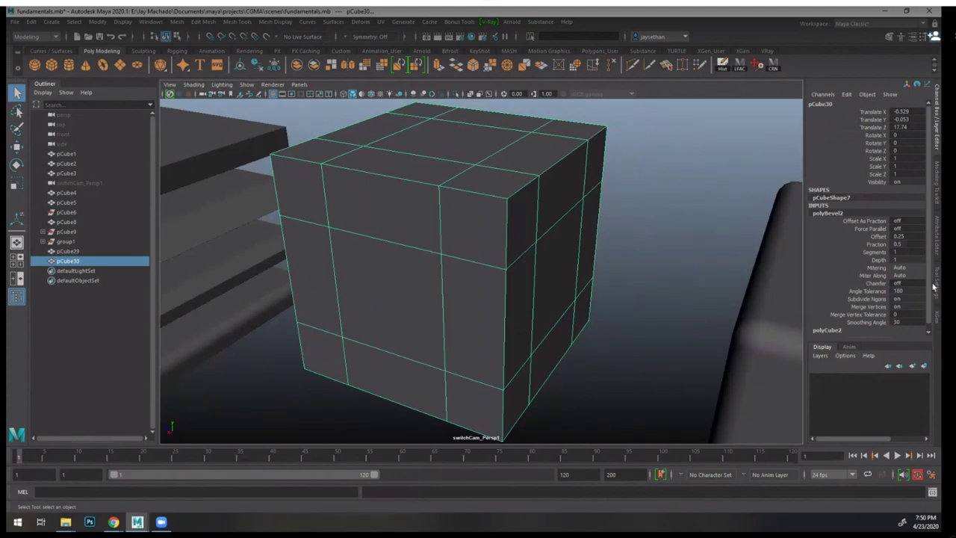
# - Turn on Offset As Fraction for the cube's bevel and check the effect on the edges
pyautogui.click(907, 236)
pyautogui.click(874, 221)
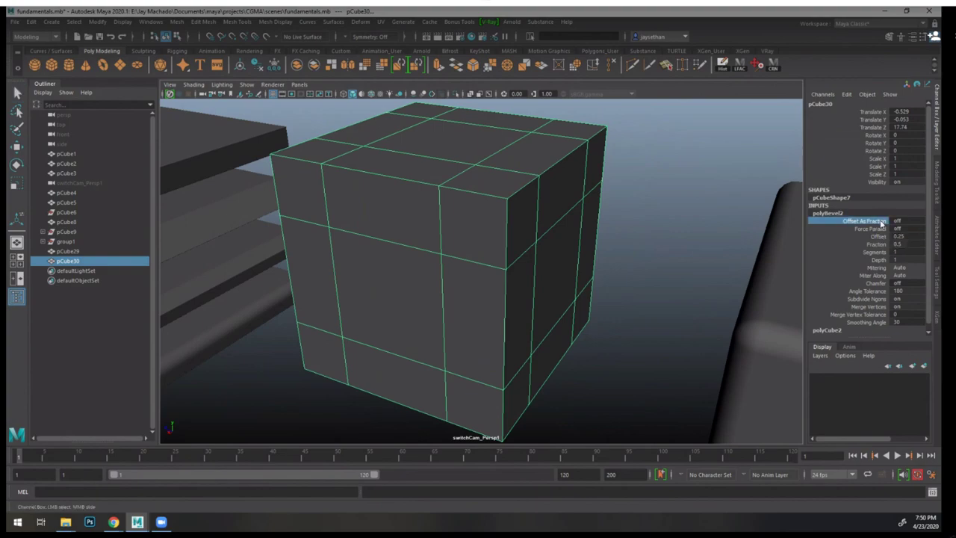
pyautogui.click(900, 221)
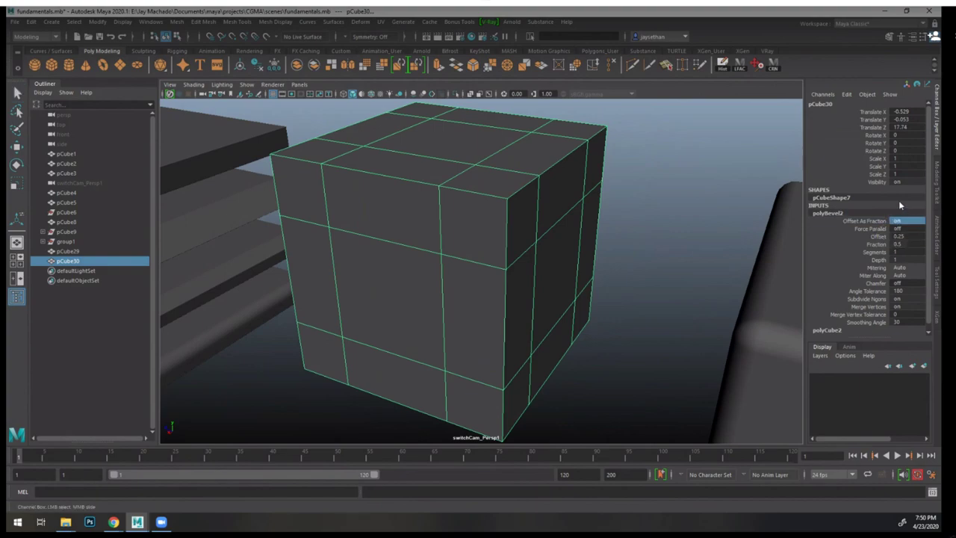
pyautogui.keyDown('alt'); pyautogui.moveTo(513, 188); pyautogui.dragTo(535, 216); pyautogui.keyUp('alt')
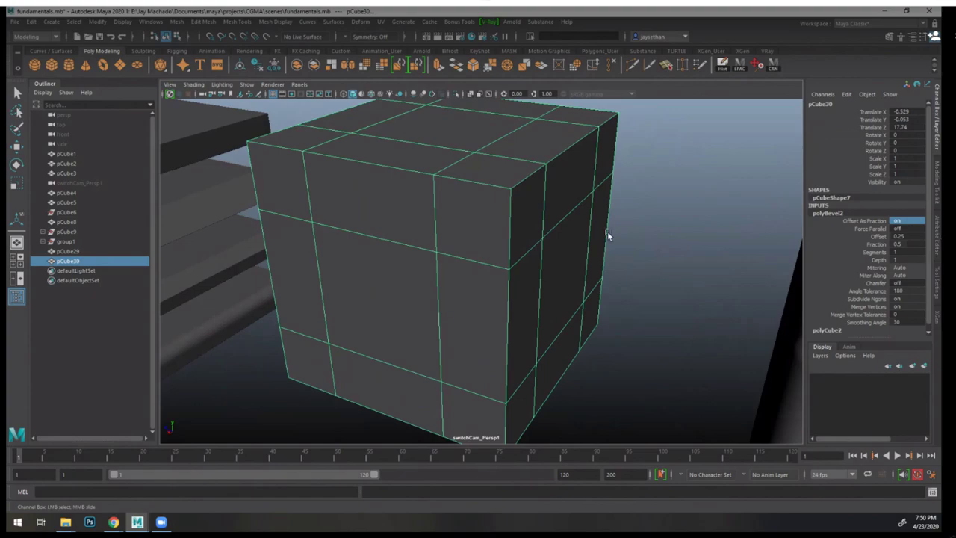
pyautogui.keyDown('alt'); pyautogui.moveTo(607, 231); pyautogui.dragTo(518, 256, button='right'); pyautogui.keyUp('alt')
pyautogui.keyDown('alt'); pyautogui.moveTo(518, 256); pyautogui.dragTo(532, 262); pyautogui.keyUp('alt')
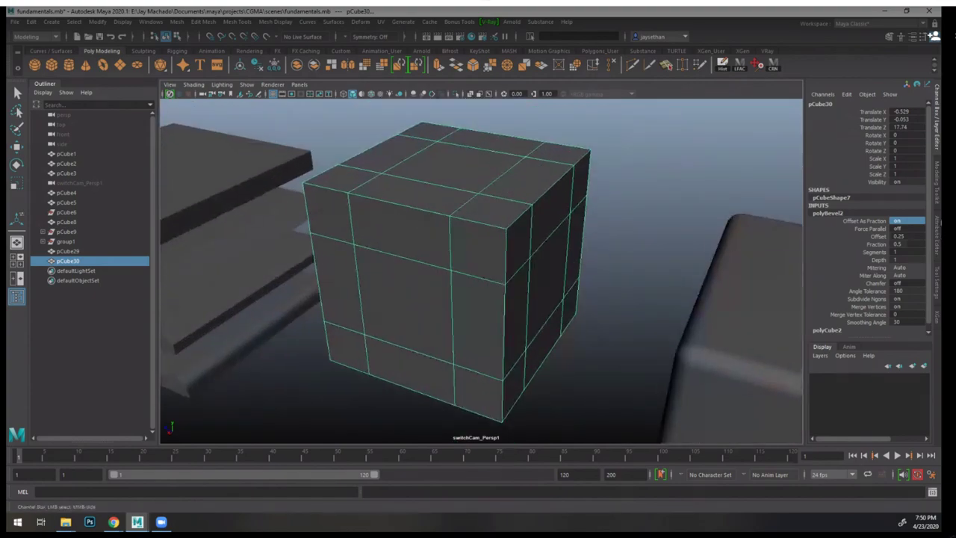
# - Turn off Offset As Fraction and set the bevel's Offset to 0.1
pyautogui.click(906, 221)
pyautogui.write('0')
pyautogui.click(907, 235)
pyautogui.write('0.1')
pyautogui.press('Return')
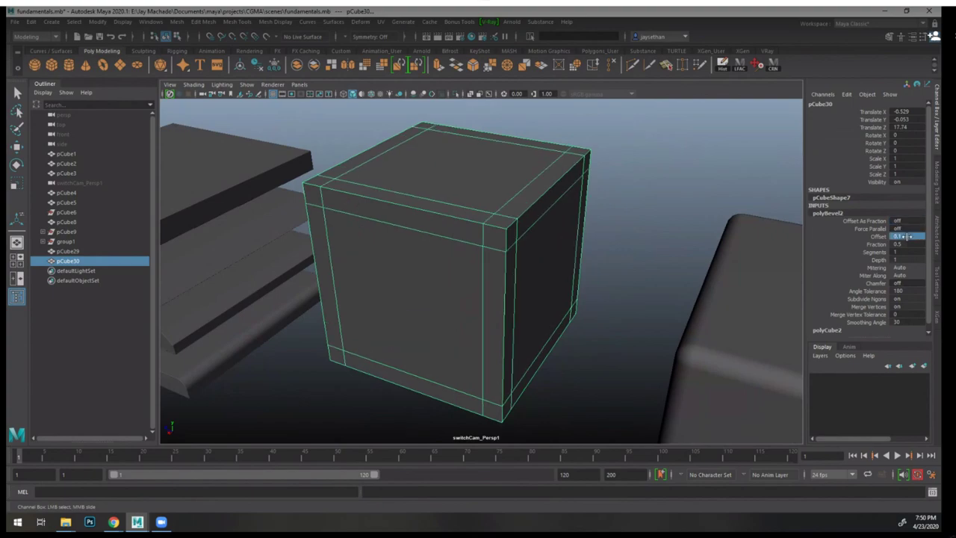
# - Turn Offset As Fraction on and back off to compare how far the bevel edges spread across the cube
pyautogui.click(904, 221)
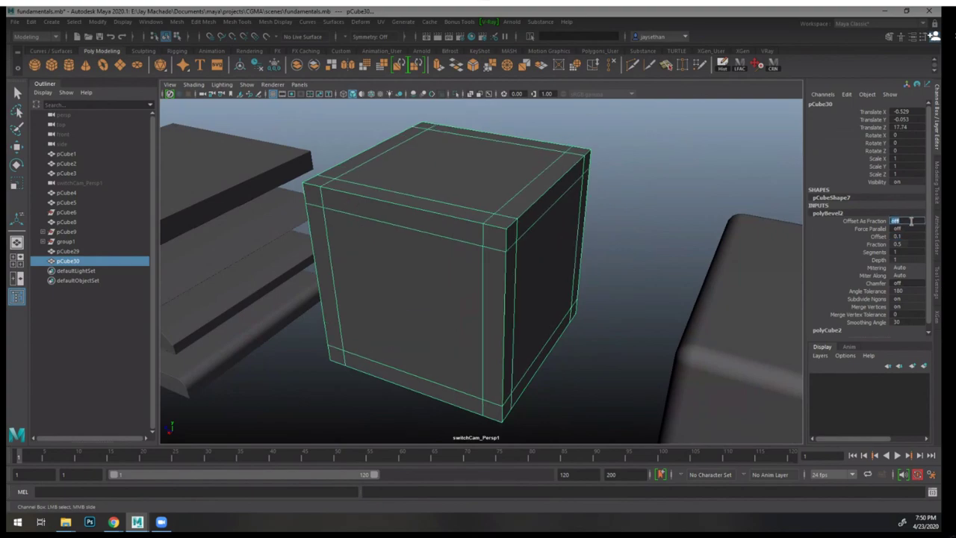
pyautogui.write('1')
pyautogui.press('Return')
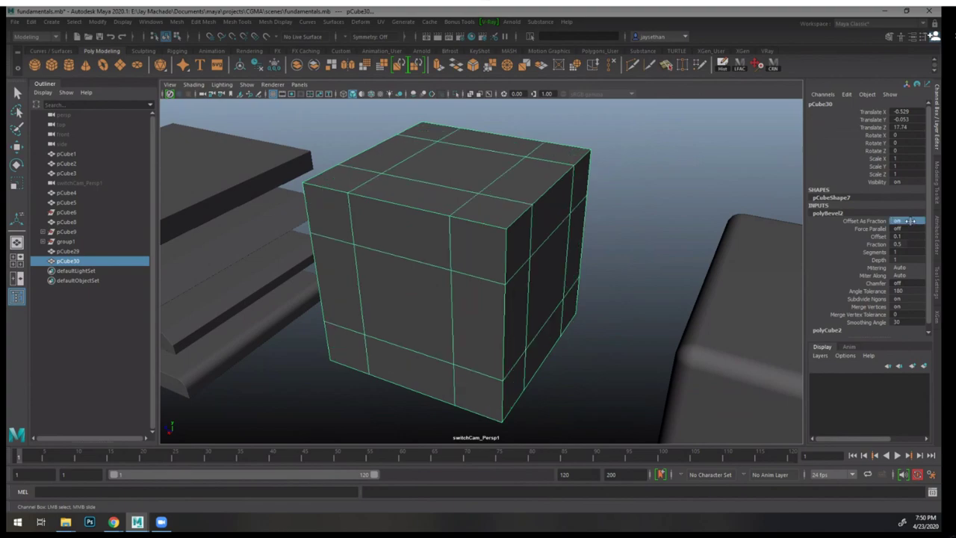
pyautogui.scroll(3, 533, 166)
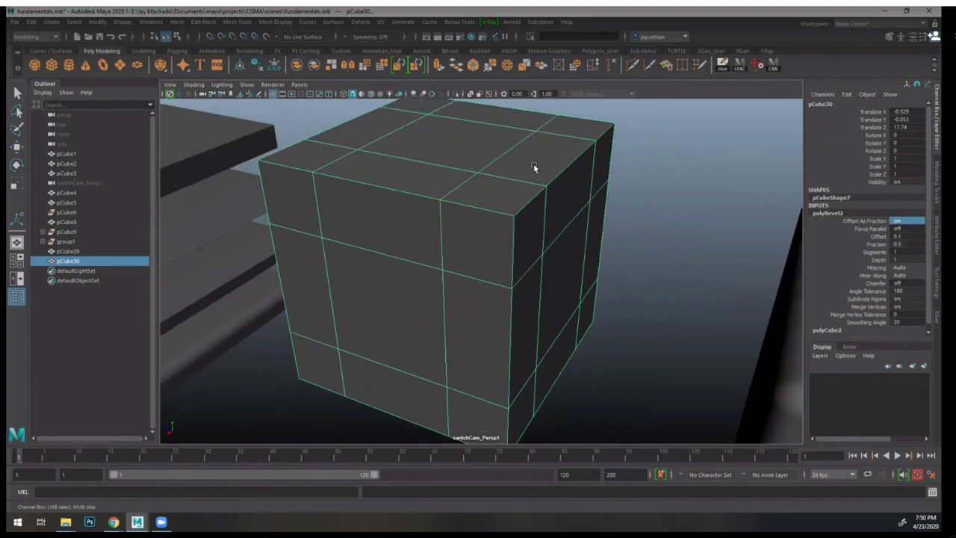
pyautogui.click(904, 221)
pyautogui.write('0')
pyautogui.press('Return')
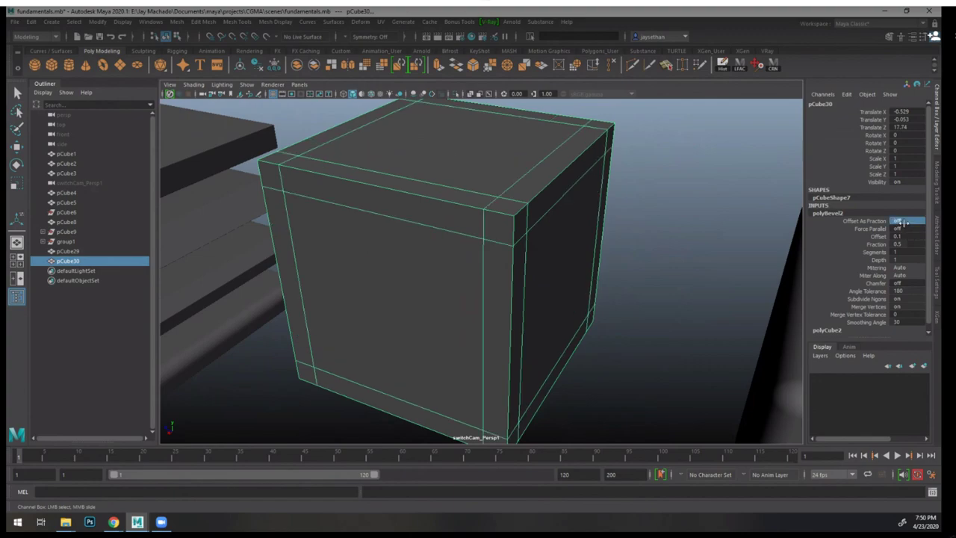
# - Turn on Chamfer in the cube's polyBevel2 settings to cut its edges and corners flat
pyautogui.press('f')
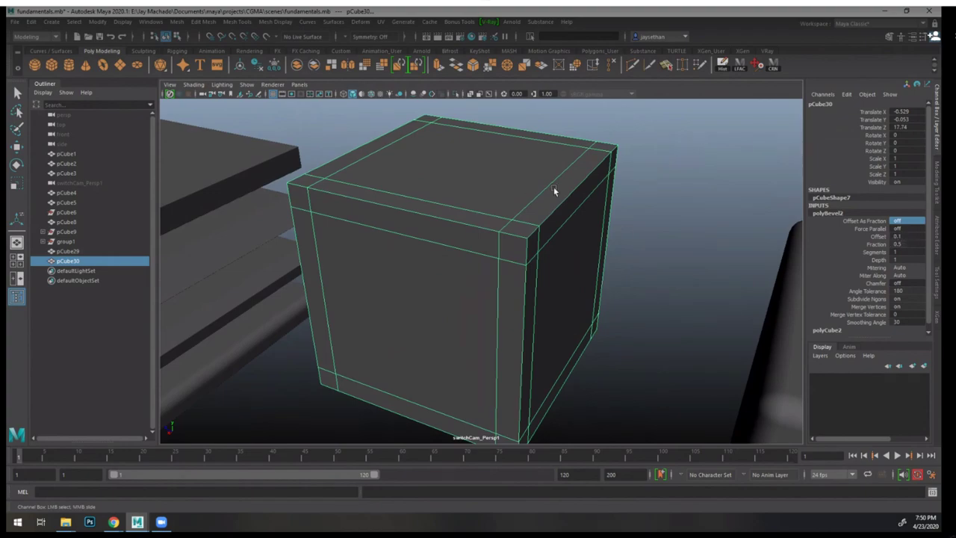
pyautogui.keyDown('alt'); pyautogui.moveTo(554, 180); pyautogui.dragTo(627, 179); pyautogui.keyUp('alt')
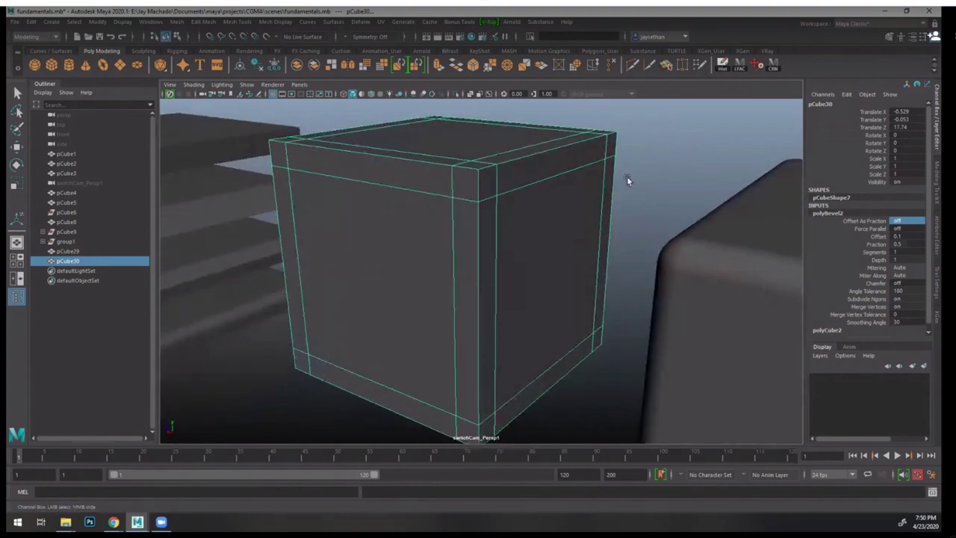
pyautogui.click(899, 282)
pyautogui.write('on')
pyautogui.press('Return')
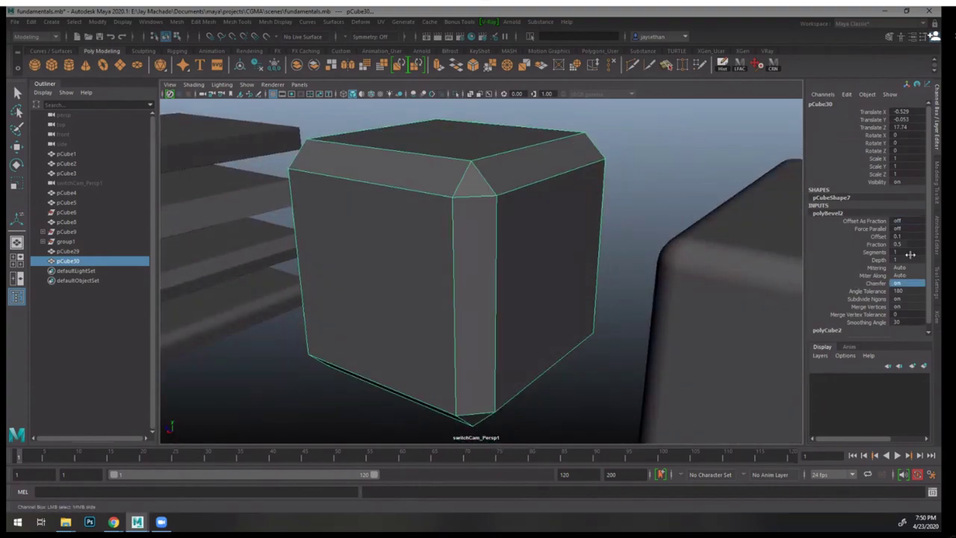
# - Compare the chamfered cube with the neighbouring stack of slabs that show different edge profiles
pyautogui.keyDown('alt'); pyautogui.moveTo(613, 183); pyautogui.dragTo(646, 184); pyautogui.keyUp('alt')
pyautogui.scroll(4, 452, 228)
pyautogui.click(451, 228)
pyautogui.keyDown('alt'); pyautogui.moveTo(452, 228); pyautogui.dragTo(517, 235); pyautogui.keyUp('alt')
pyautogui.scroll(-5, 516, 236)
pyautogui.scroll(2, 601, 202)
pyautogui.keyDown('alt'); pyautogui.moveTo(600, 202); pyautogui.dragTo(591, 263); pyautogui.keyUp('alt')
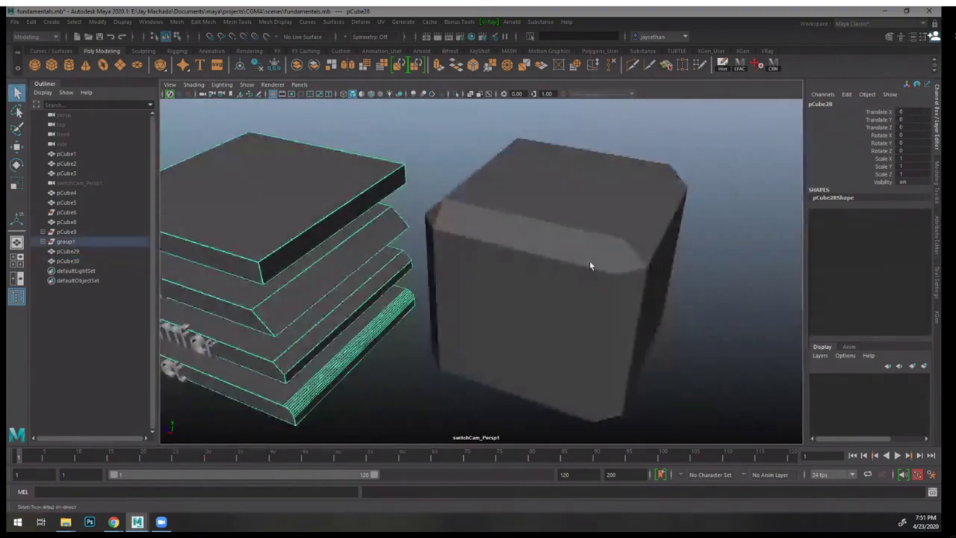
# - Reselect the chamfered cube and raise its bevel Segments to 7
pyautogui.click(591, 263)
pyautogui.keyDown('alt'); pyautogui.moveTo(591, 264); pyautogui.dragTo(654, 277, button='right'); pyautogui.keyUp('alt')
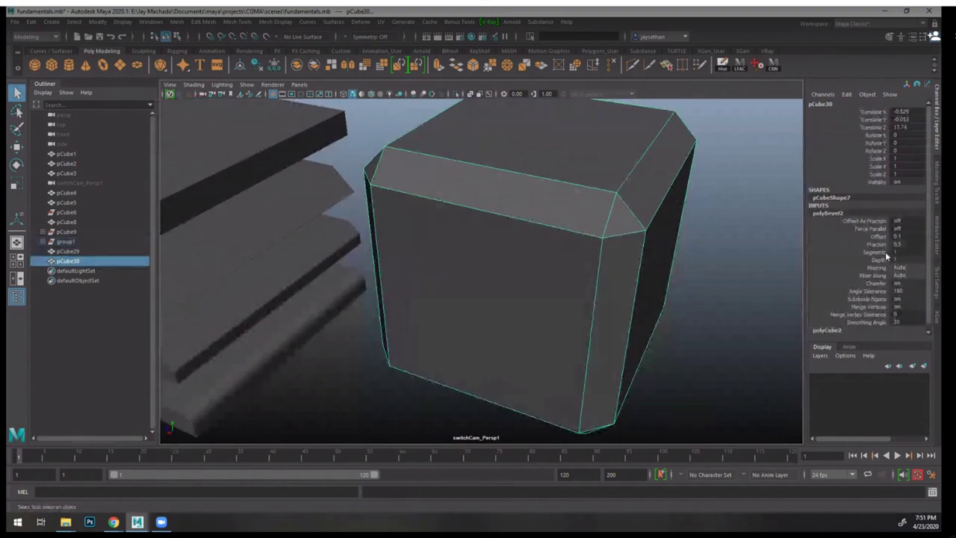
pyautogui.click(874, 251)
pyautogui.moveTo(758, 250); pyautogui.dragTo(786, 248, button='middle')
# - Examine the cube's rounded fillet edges and corners from several angles and compare them with the slab profiles
pyautogui.keyDown('alt'); pyautogui.moveTo(753, 247); pyautogui.dragTo(719, 224, button='right'); pyautogui.keyUp('alt')
pyautogui.keyDown('alt'); pyautogui.moveTo(720, 224); pyautogui.dragTo(725, 209); pyautogui.keyUp('alt')
pyautogui.keyDown('alt'); pyautogui.moveTo(725, 209); pyautogui.dragTo(730, 249, button='right'); pyautogui.keyUp('alt')
pyautogui.keyDown('alt'); pyautogui.moveTo(730, 249); pyautogui.dragTo(721, 250); pyautogui.keyUp('alt')
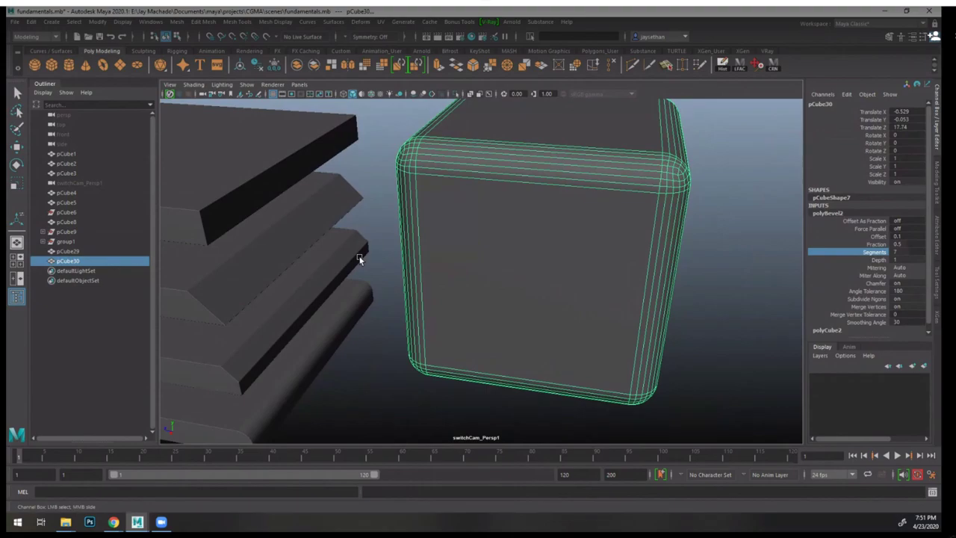
pyautogui.keyDown('alt'); pyautogui.moveTo(429, 227); pyautogui.dragTo(522, 256, button='right'); pyautogui.keyUp('alt')
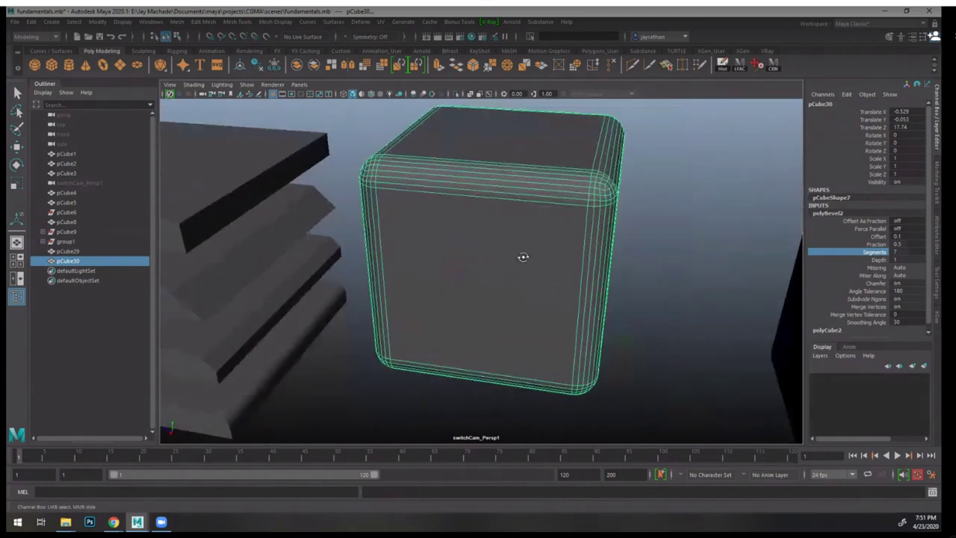
pyautogui.keyDown('alt'); pyautogui.moveTo(522, 256); pyautogui.dragTo(538, 260); pyautogui.keyUp('alt')
pyautogui.keyDown('alt'); pyautogui.moveTo(537, 261); pyautogui.dragTo(587, 279, button='right'); pyautogui.keyUp('alt')
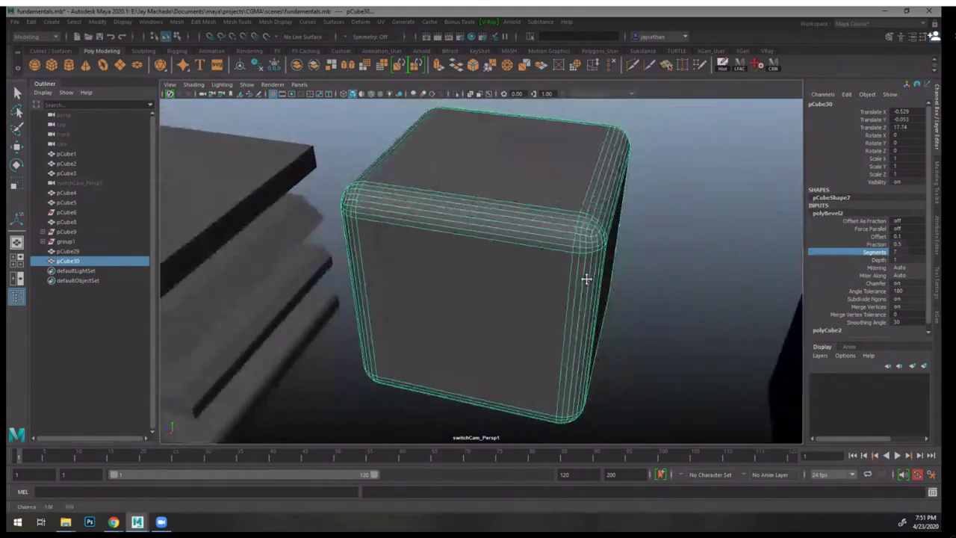
pyautogui.keyDown('alt'); pyautogui.moveTo(586, 279); pyautogui.dragTo(580, 255); pyautogui.keyUp('alt')
pyautogui.keyDown('alt'); pyautogui.moveTo(692, 293); pyautogui.dragTo(693, 303); pyautogui.keyUp('alt')
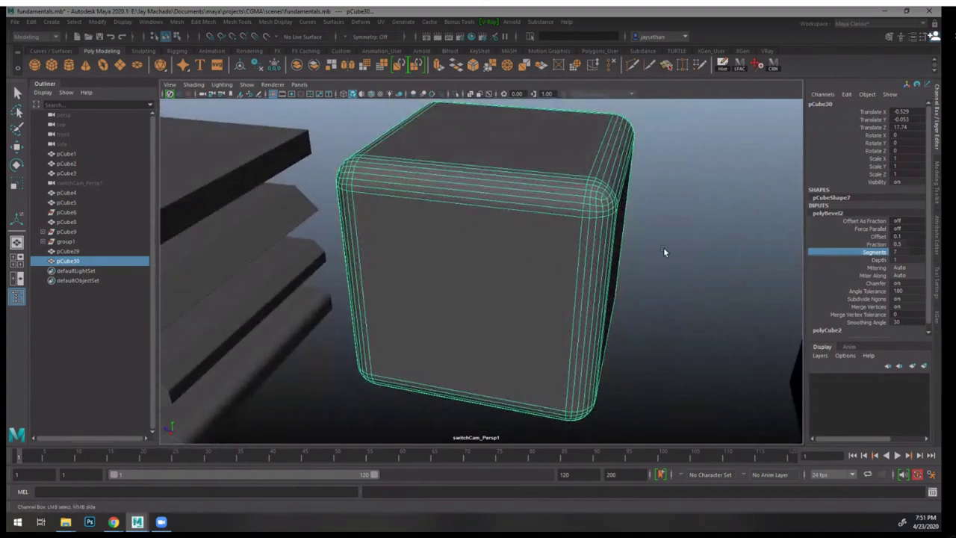
pyautogui.keyDown('alt'); pyautogui.moveTo(663, 252); pyautogui.dragTo(645, 258); pyautogui.keyUp('alt')
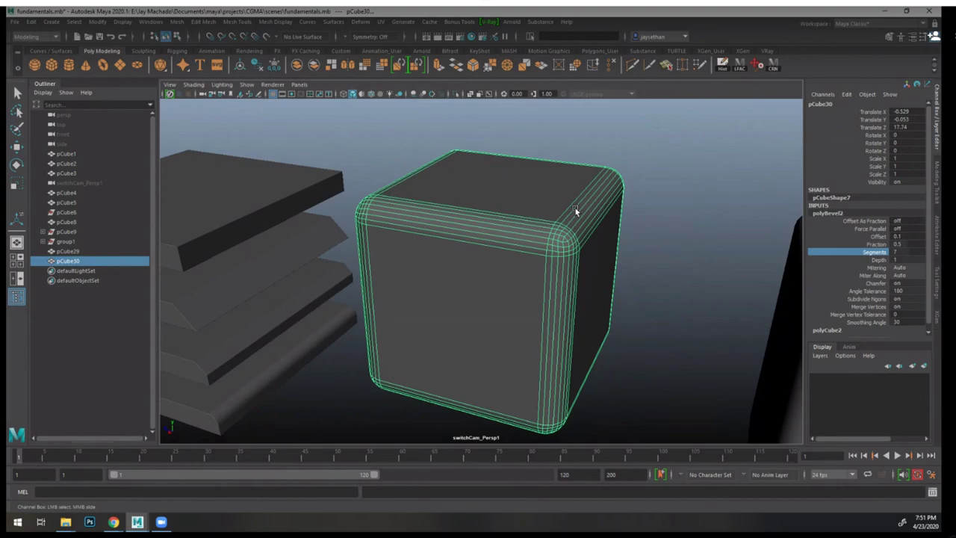
pyautogui.keyDown('alt'); pyautogui.moveTo(698, 240); pyautogui.dragTo(612, 241); pyautogui.keyUp('alt')
pyautogui.keyDown('alt'); pyautogui.moveTo(612, 241); pyautogui.dragTo(657, 288, button='right'); pyautogui.keyUp('alt')
pyautogui.keyDown('alt'); pyautogui.moveTo(657, 288); pyautogui.dragTo(640, 236); pyautogui.keyUp('alt')
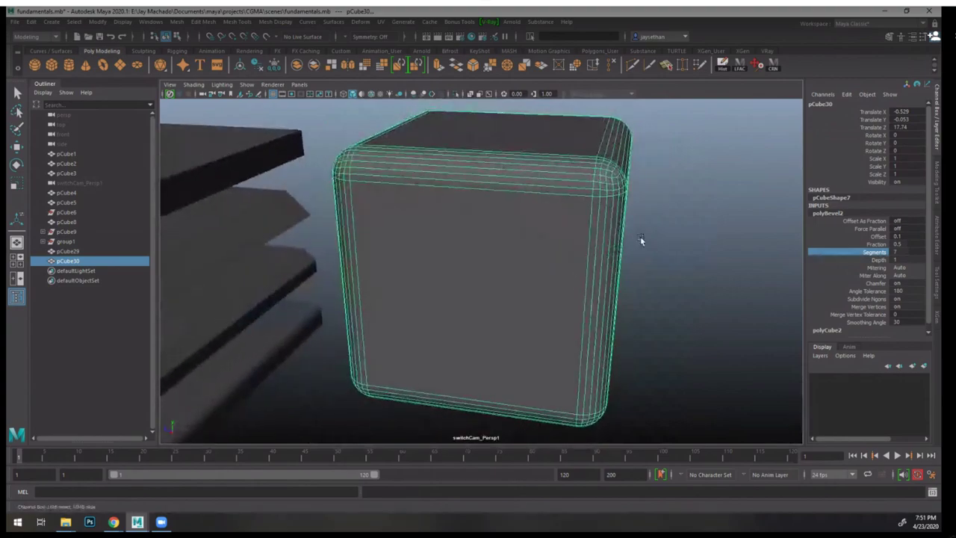
# - Delete the beveled demonstration cube pCube30 from the scene
pyautogui.keyDown('alt'); pyautogui.moveTo(665, 281); pyautogui.dragTo(560, 222, button='right'); pyautogui.keyUp('alt')
pyautogui.press('q')
pyautogui.press('Delete')
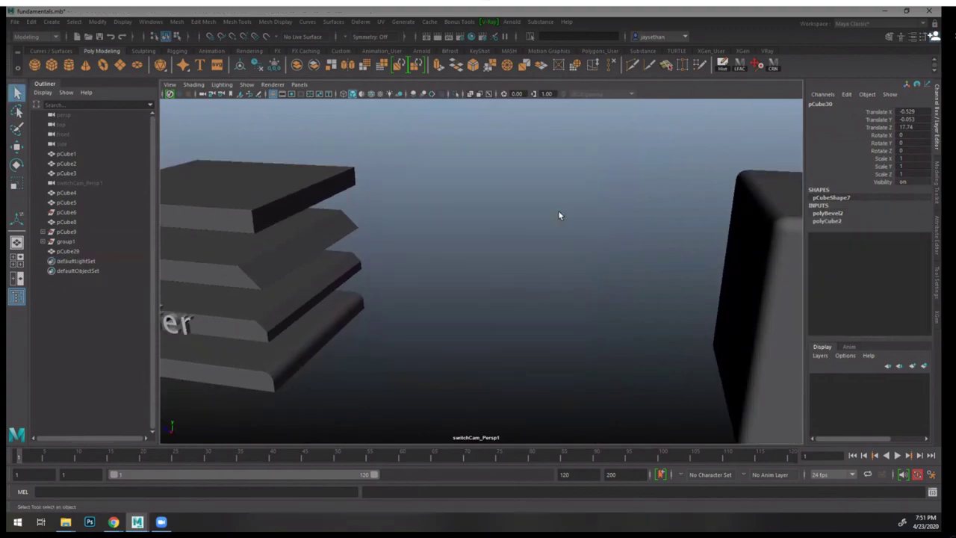
# - Select the remaining rounded cube pCube29 to inspect its edge loops, and clear the selection
pyautogui.keyDown('alt'); pyautogui.moveTo(560, 213); pyautogui.dragTo(646, 236); pyautogui.keyUp('alt')
pyautogui.keyDown('alt'); pyautogui.moveTo(647, 237); pyautogui.dragTo(487, 216, button='right'); pyautogui.keyUp('alt')
pyautogui.click(488, 216)
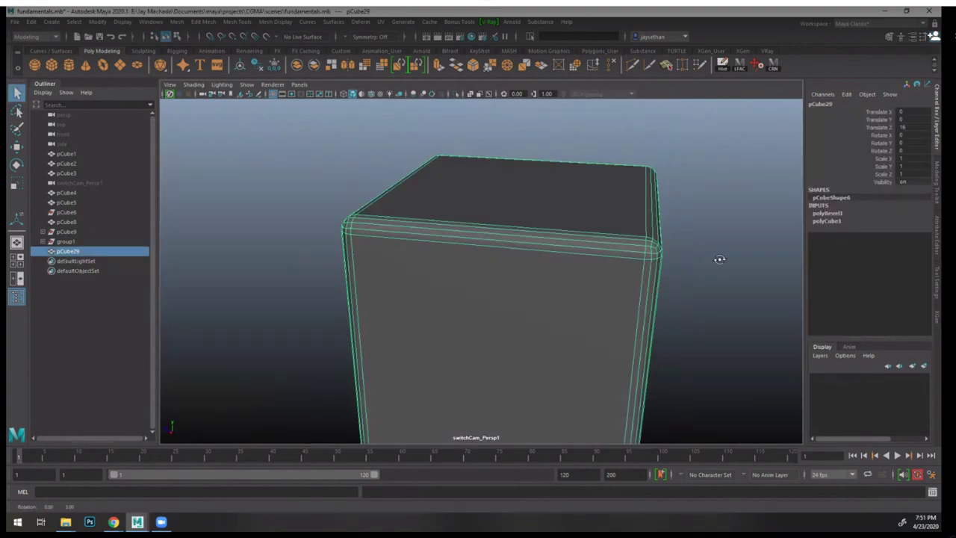
pyautogui.keyDown('alt'); pyautogui.moveTo(719, 259); pyautogui.dragTo(480, 240, button='right'); pyautogui.keyUp('alt')
pyautogui.click(602, 264)
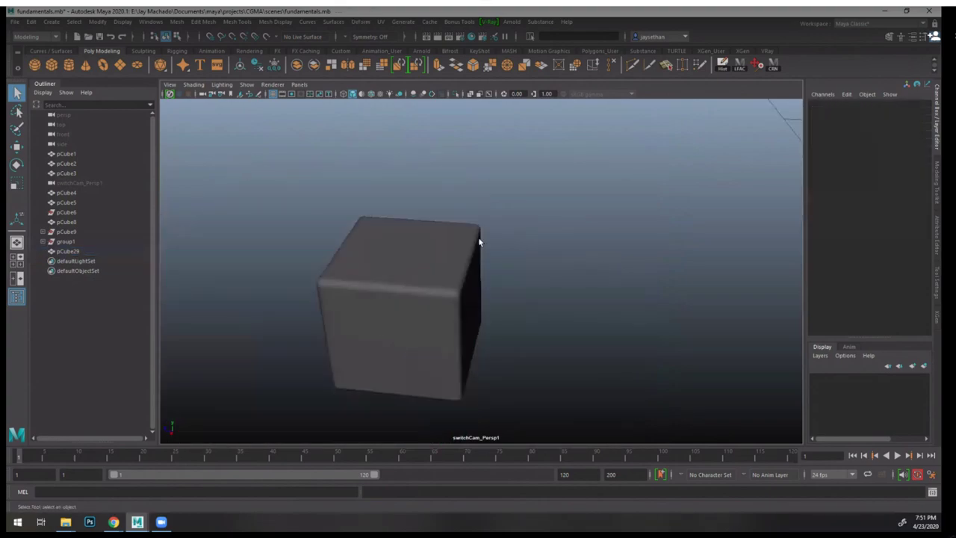
# - Select the bent plane pCube1, display it unsmoothed and examine its single hard corner edge
pyautogui.keyDown('alt'); pyautogui.moveTo(480, 241); pyautogui.dragTo(380, 209, button='middle'); pyautogui.keyUp('alt')
pyautogui.keyDown('alt'); pyautogui.moveTo(380, 209); pyautogui.dragTo(564, 268); pyautogui.keyUp('alt')
pyautogui.keyDown('alt'); pyautogui.moveTo(565, 273); pyautogui.dragTo(418, 223, button='right'); pyautogui.keyUp('alt')
pyautogui.moveTo(418, 222); pyautogui.dragTo(553, 316)
pyautogui.press('1')
pyautogui.keyDown('alt'); pyautogui.moveTo(552, 312); pyautogui.dragTo(612, 345, button='right'); pyautogui.keyUp('alt')
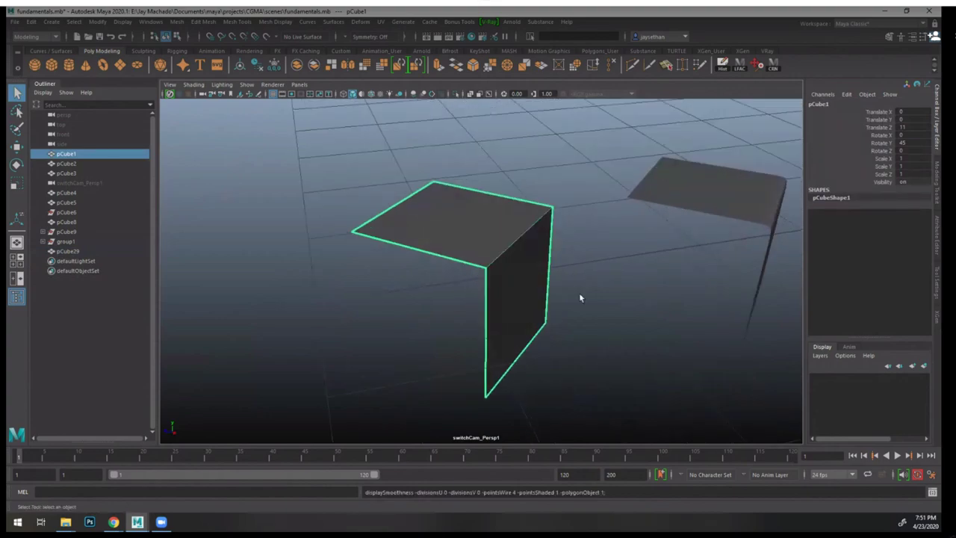
pyautogui.keyDown('alt'); pyautogui.moveTo(579, 292); pyautogui.dragTo(595, 321, button='right'); pyautogui.keyUp('alt')
pyautogui.keyDown('alt'); pyautogui.moveTo(595, 321); pyautogui.dragTo(585, 309, button='middle'); pyautogui.keyUp('alt')
pyautogui.keyDown('alt'); pyautogui.moveTo(584, 309); pyautogui.dragTo(602, 326, button='right'); pyautogui.keyUp('alt')
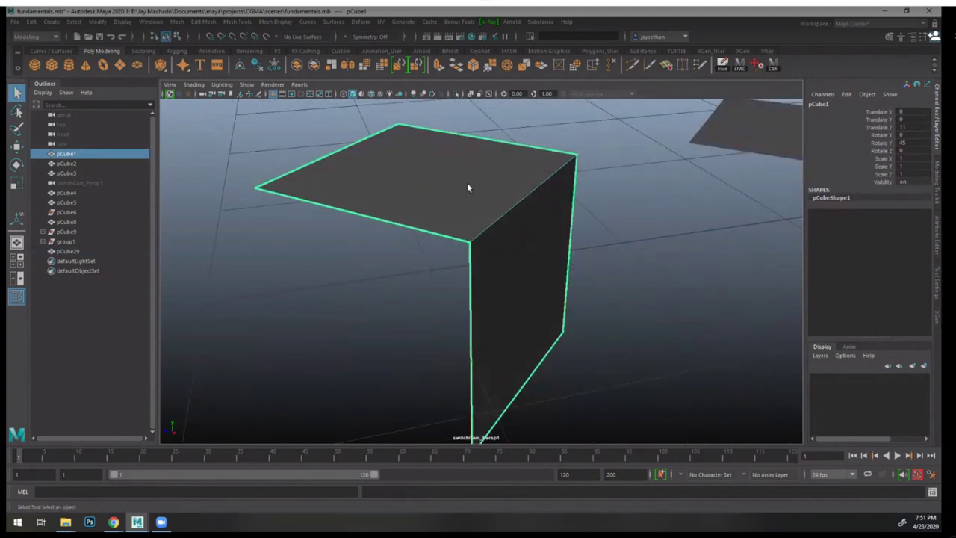
pyautogui.keyDown('alt'); pyautogui.moveTo(552, 237); pyautogui.dragTo(492, 229, button='middle'); pyautogui.keyUp('alt')
pyautogui.keyDown('alt'); pyautogui.moveTo(492, 228); pyautogui.dragTo(490, 214); pyautogui.keyUp('alt')
pyautogui.keyDown('alt'); pyautogui.moveTo(491, 213); pyautogui.dragTo(535, 233, button='right'); pyautogui.keyUp('alt')
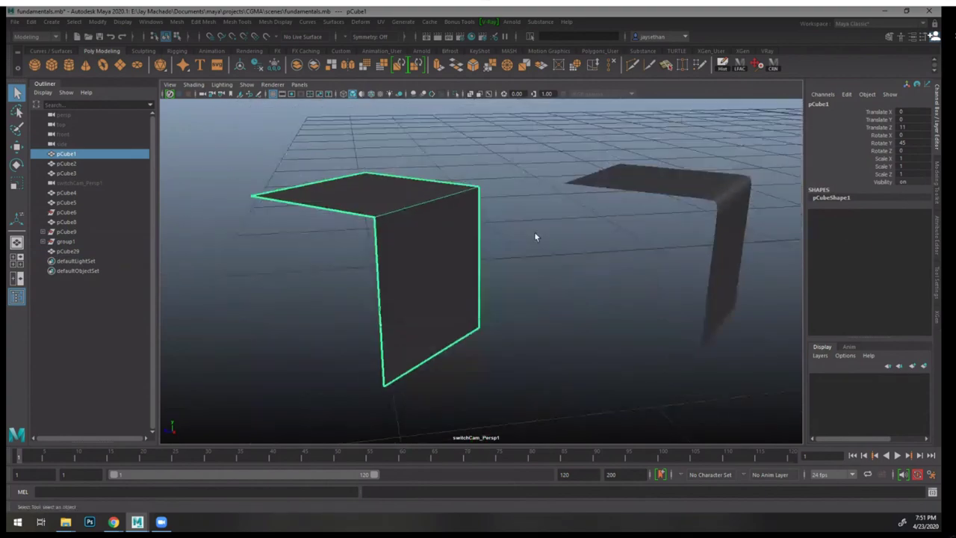
# - Preview the bent plane pCube1 smoothed and examine how its corner and outline curve
pyautogui.moveTo(534, 233)
pyautogui.keyDown('alt'); pyautogui.mouseDown()
pyautogui.moveTo(525, 227)
pyautogui.moveTo(542, 249)
pyautogui.moveTo(529, 249)
pyautogui.moveTo(556, 240)
pyautogui.moveTo(527, 222)
pyautogui.moveTo(537, 241)
pyautogui.mouseUp(); pyautogui.keyUp('alt')
pyautogui.keyDown('alt'); pyautogui.moveTo(537, 241); pyautogui.dragTo(486, 234, button='right'); pyautogui.keyUp('alt')
pyautogui.keyDown('alt'); pyautogui.moveTo(486, 234); pyautogui.dragTo(562, 265); pyautogui.keyUp('alt')
pyautogui.keyDown('alt'); pyautogui.moveTo(473, 270); pyautogui.dragTo(540, 321, button='right'); pyautogui.keyUp('alt')
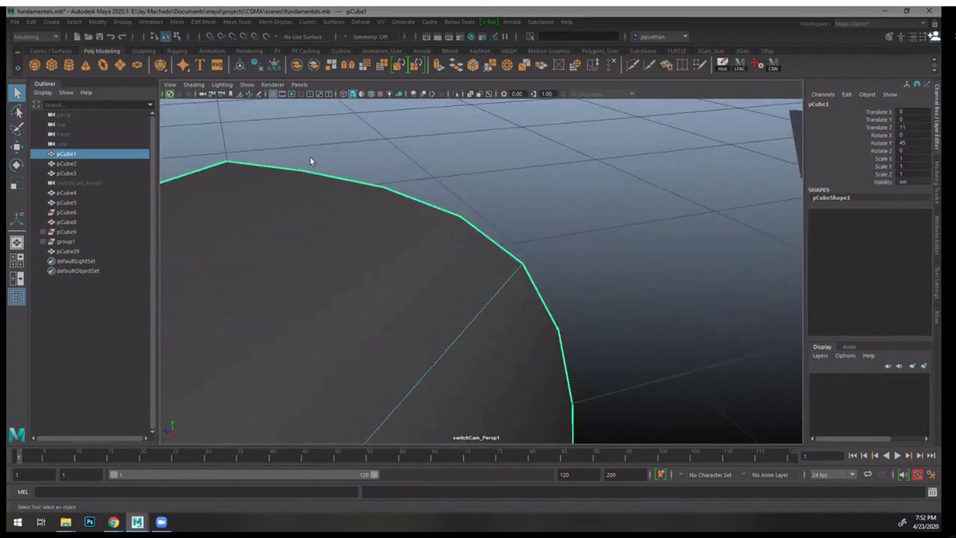
pyautogui.keyDown('alt'); pyautogui.moveTo(310, 160); pyautogui.dragTo(448, 177, button='right'); pyautogui.keyUp('alt')
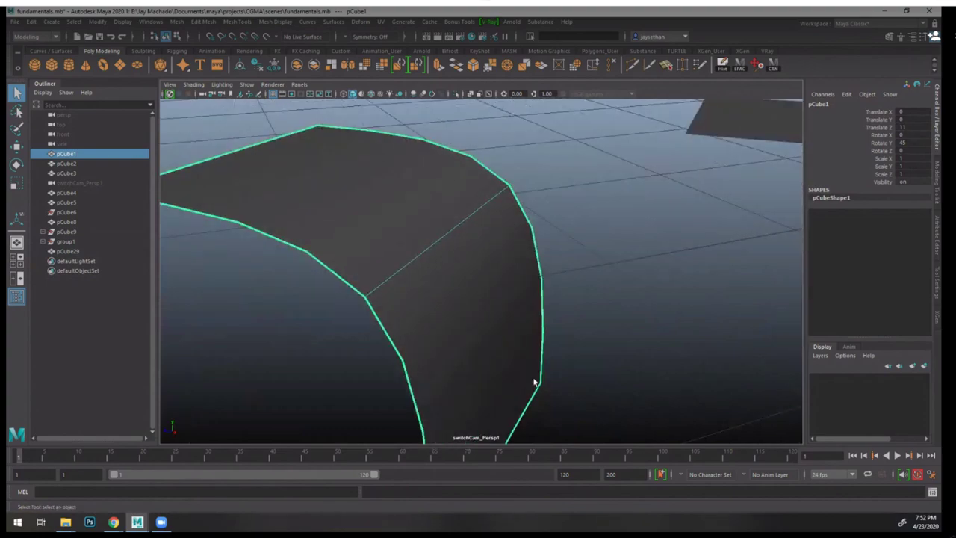
pyautogui.keyDown('alt'); pyautogui.moveTo(542, 395); pyautogui.dragTo(492, 308, button='right'); pyautogui.keyUp('alt')
# - Switch pCube1's smooth preview off and back on to compare the hard and curved shapes
pyautogui.press('1')
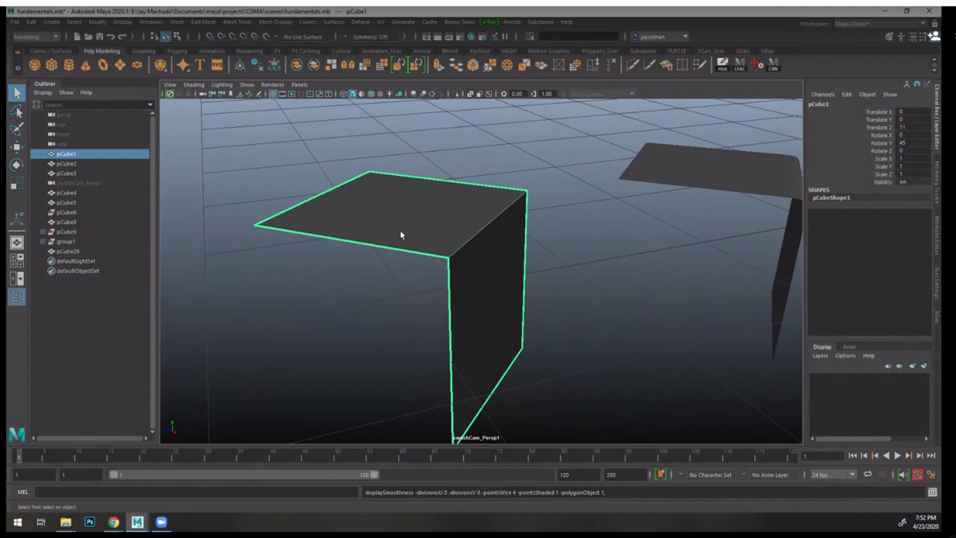
pyautogui.press('3')
pyautogui.keyDown('alt'); pyautogui.moveTo(454, 198); pyautogui.dragTo(533, 224, button='right'); pyautogui.keyUp('alt')
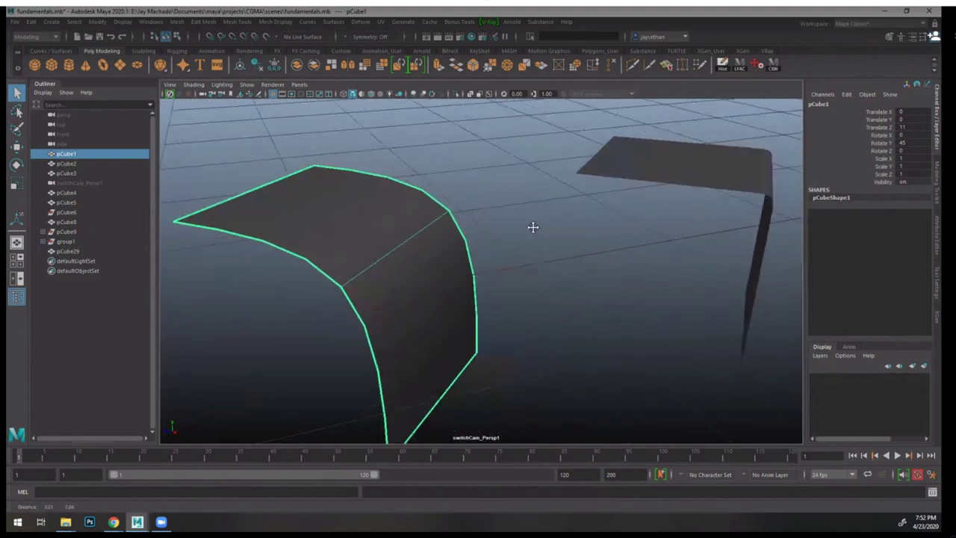
pyautogui.keyDown('alt'); pyautogui.moveTo(597, 247); pyautogui.dragTo(545, 221); pyautogui.keyUp('alt')
# - Select the bent plane with support edges, pCube2, and compare its corner unsmoothed and smoothed
pyautogui.keyDown('alt'); pyautogui.moveTo(545, 220); pyautogui.dragTo(472, 272, button='middle'); pyautogui.keyUp('alt')
pyautogui.click(612, 241)
pyautogui.keyDown('alt'); pyautogui.moveTo(699, 220); pyautogui.dragTo(691, 242, button='right'); pyautogui.keyUp('alt')
pyautogui.keyDown('alt'); pyautogui.moveTo(691, 241); pyautogui.dragTo(667, 246); pyautogui.keyUp('alt')
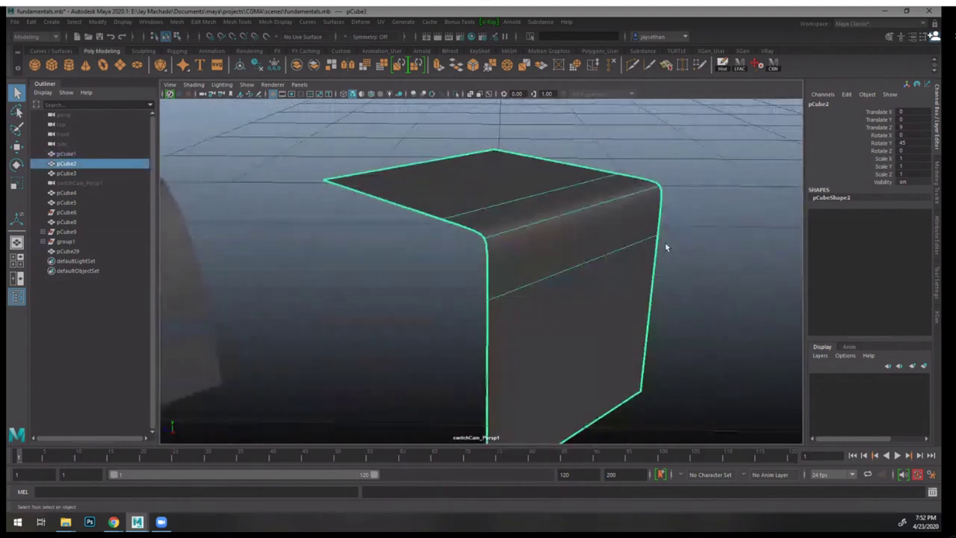
pyautogui.press('1')
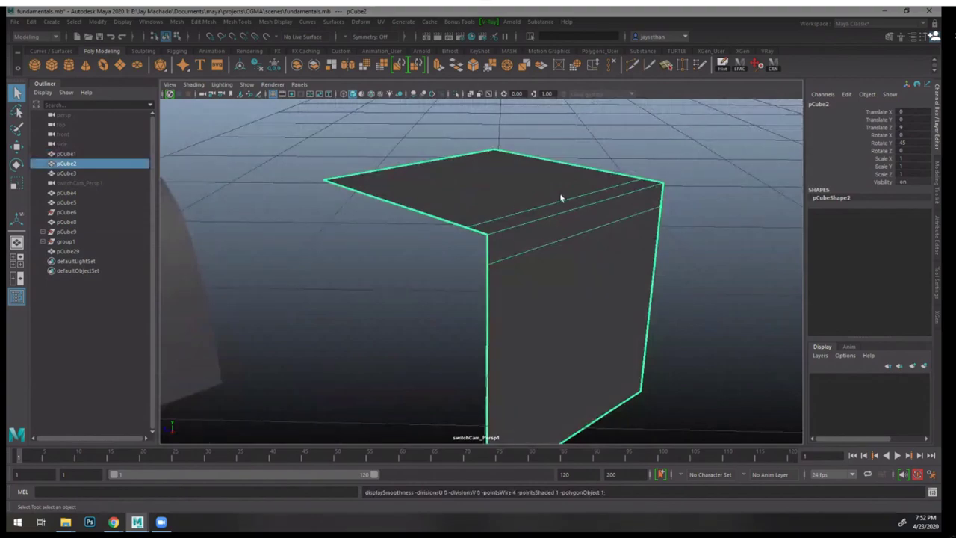
pyautogui.keyDown('alt'); pyautogui.moveTo(561, 198); pyautogui.dragTo(600, 244); pyautogui.keyUp('alt')
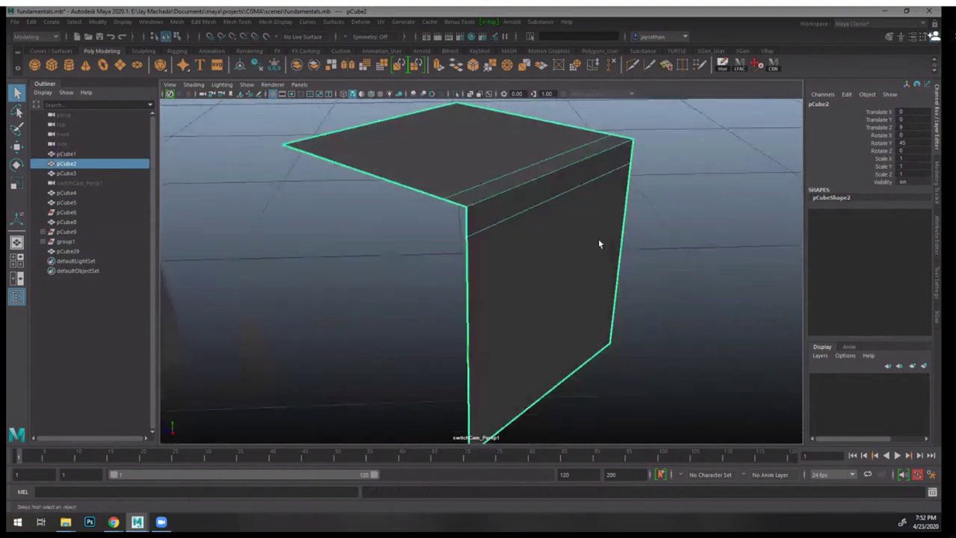
pyautogui.keyDown('alt'); pyautogui.moveTo(598, 244); pyautogui.dragTo(448, 187, button='right'); pyautogui.keyUp('alt')
pyautogui.press('3')
pyautogui.keyDown('alt'); pyautogui.moveTo(448, 186); pyautogui.dragTo(469, 190); pyautogui.keyUp('alt')
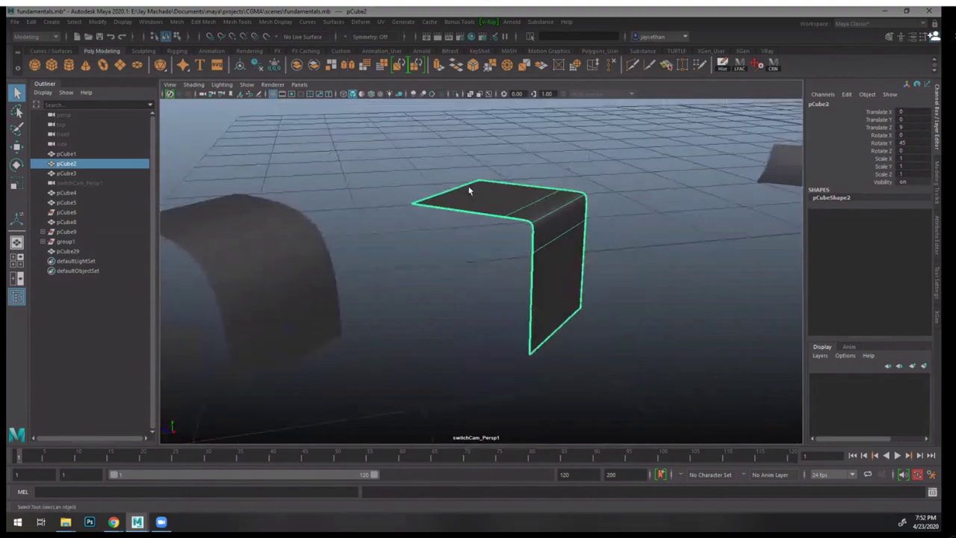
# - Examine pCube2's smoothed corner without selection highlighting, and reselect it to display its unsmoothed cage and support edges
pyautogui.keyDown('alt'); pyautogui.moveTo(469, 191); pyautogui.dragTo(700, 227, button='right'); pyautogui.keyUp('alt')
pyautogui.click(700, 227)
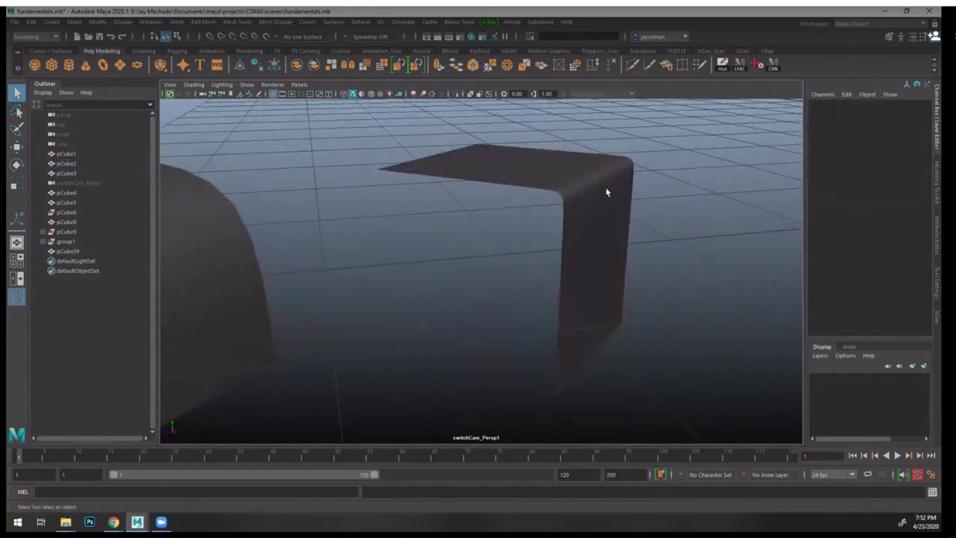
pyautogui.keyDown('alt'); pyautogui.moveTo(606, 193); pyautogui.dragTo(424, 232); pyautogui.keyUp('alt')
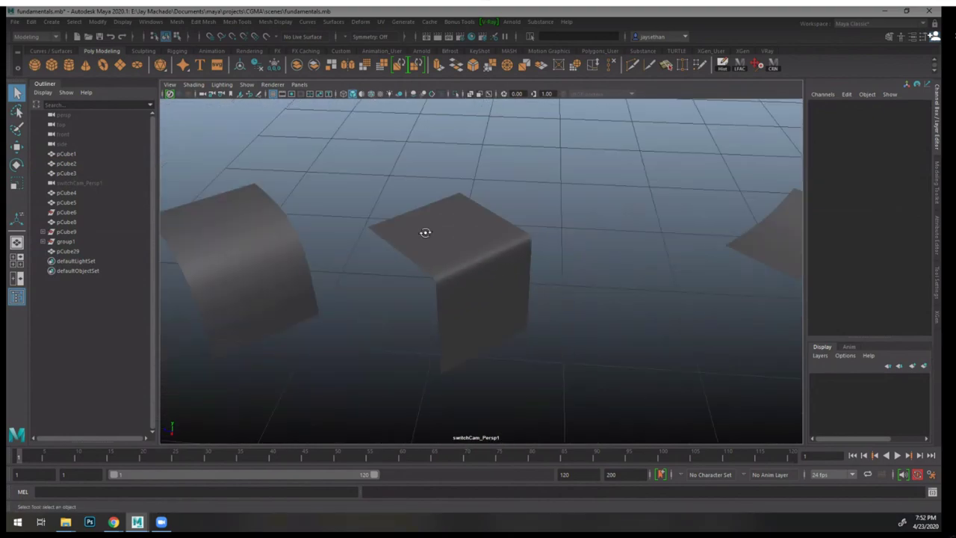
pyautogui.click(435, 232)
pyautogui.press('f')
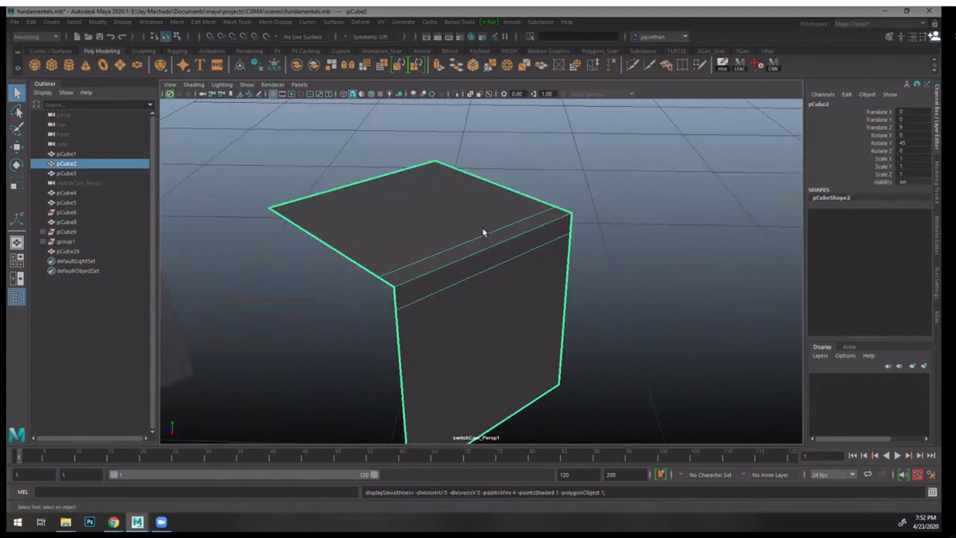
pyautogui.scroll(-5, 493, 246)
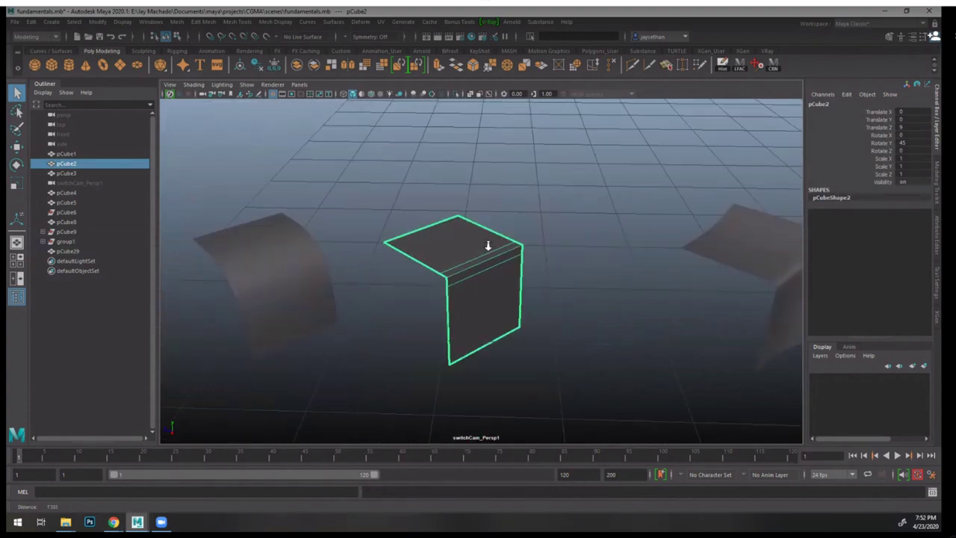
# - Delete the support edge on pCube2's vertical face and preview the smoothed corner from the side
pyautogui.keyDown('alt'); pyautogui.moveTo(487, 245); pyautogui.dragTo(669, 220); pyautogui.keyUp('alt')
pyautogui.keyDown('alt'); pyautogui.moveTo(669, 220); pyautogui.dragTo(683, 254, button='right'); pyautogui.keyUp('alt')
pyautogui.keyDown('alt'); pyautogui.moveTo(683, 254); pyautogui.dragTo(568, 290, button='middle'); pyautogui.keyUp('alt')
pyautogui.keyDown('alt'); pyautogui.moveTo(567, 290); pyautogui.dragTo(565, 277, button='right'); pyautogui.keyUp('alt')
pyautogui.moveTo(579, 243); pyautogui.dragTo(583, 214, button='right')
pyautogui.click(596, 257)
pyautogui.click(610, 67)
pyautogui.press('3')
pyautogui.keyDown('alt'); pyautogui.moveTo(583, 215); pyautogui.dragTo(598, 207); pyautogui.keyUp('alt')
pyautogui.keyDown('alt'); pyautogui.moveTo(620, 164); pyautogui.dragTo(619, 261); pyautogui.keyUp('alt')
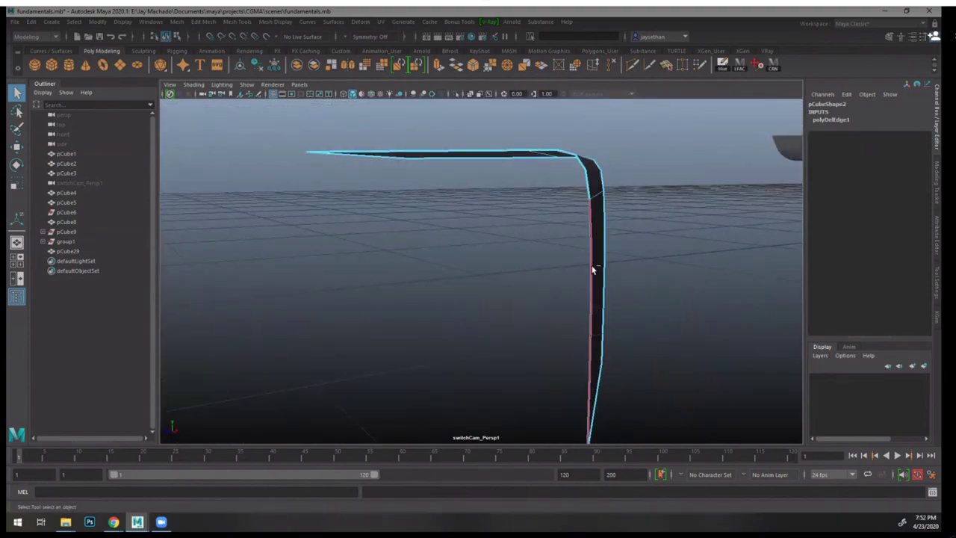
# - Undo the deletion of pCube2's support edge
pyautogui.hotkey('ctrl', 'z')
pyautogui.hotkey('ctrl', 'z')
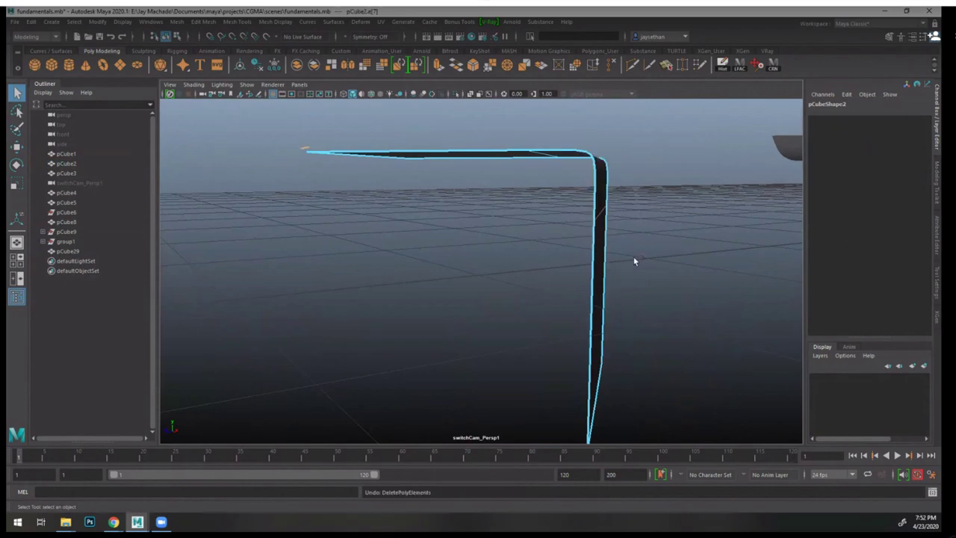
# - Redo the deletion of pCube2's support edge to compare the corner's sharpness, and undo the deletion again
pyautogui.hotkey('ctrl', 'z')
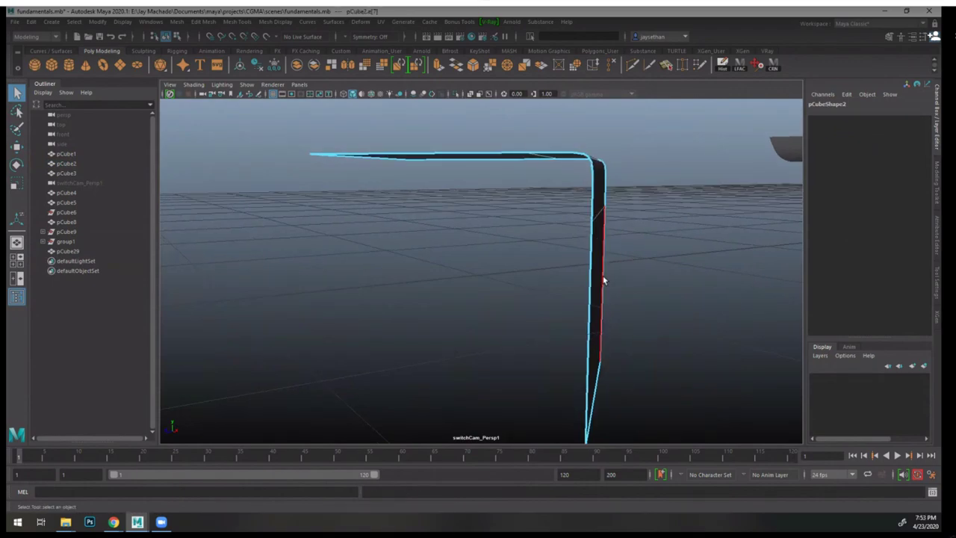
pyautogui.hotkey('shift', 'z')
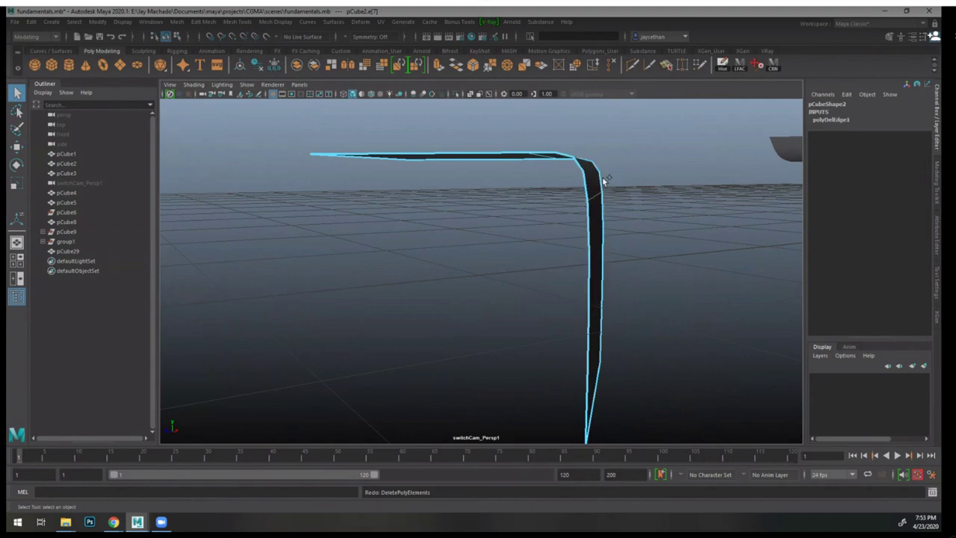
pyautogui.hotkey('ctrl', 'z')
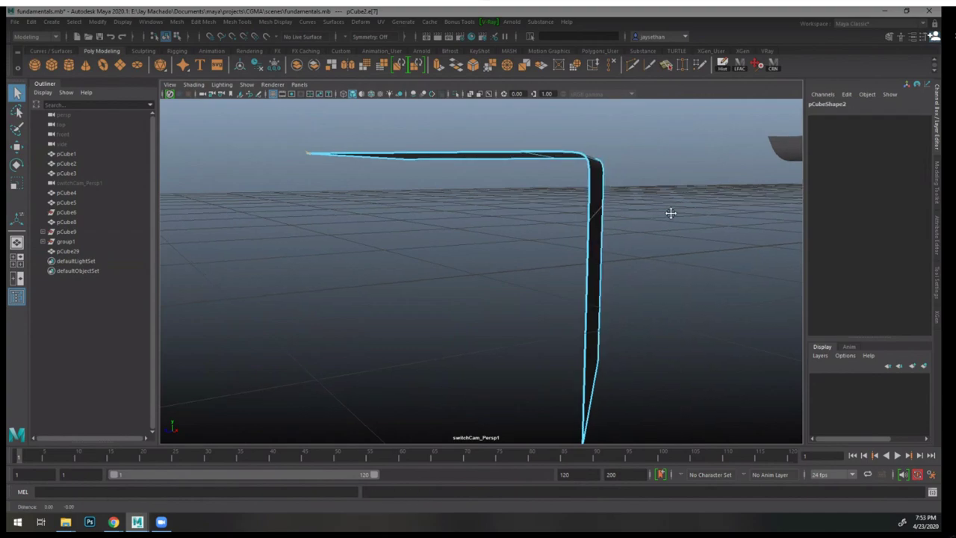
# - Return to object mode and deselect pCube2 to examine its smoothed corner without highlighting
pyautogui.keyDown('alt'); pyautogui.moveTo(667, 212); pyautogui.dragTo(288, 300); pyautogui.keyUp('alt')
pyautogui.press('F8')
pyautogui.click(660, 208)
pyautogui.keyDown('alt'); pyautogui.moveTo(322, 298); pyautogui.dragTo(458, 294, button='right'); pyautogui.keyUp('alt')
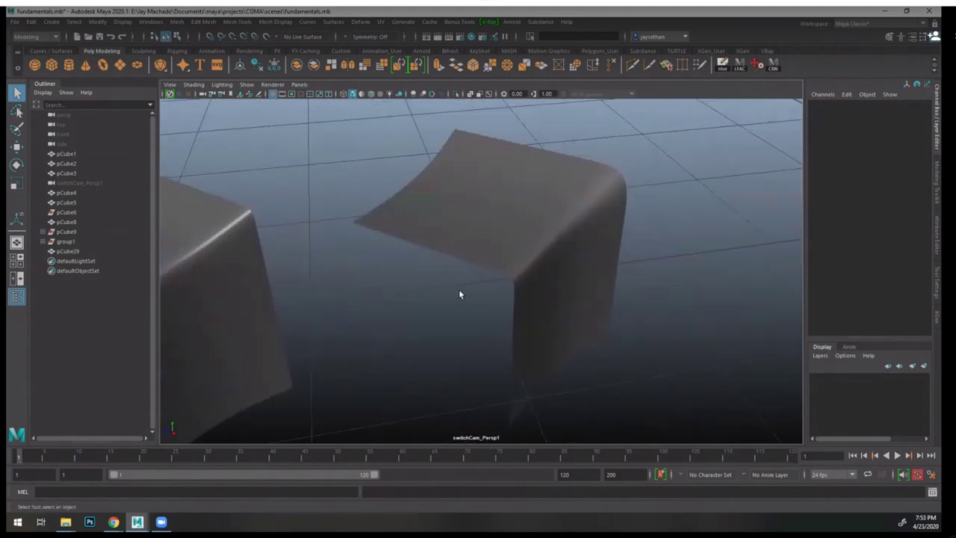
# - Display the next bent plane, pCube3, unsmoothed and view it deselected beside its neighbour
pyautogui.keyDown('alt'); pyautogui.moveTo(458, 294); pyautogui.dragTo(563, 275, button='middle'); pyautogui.keyUp('alt')
pyautogui.keyDown('alt'); pyautogui.moveTo(563, 275); pyautogui.dragTo(485, 263, button='right'); pyautogui.keyUp('alt')
pyautogui.keyDown('alt'); pyautogui.moveTo(485, 263); pyautogui.dragTo(409, 263, button='middle'); pyautogui.keyUp('alt')
pyautogui.keyDown('alt'); pyautogui.moveTo(409, 262); pyautogui.dragTo(660, 308); pyautogui.keyUp('alt')
pyautogui.click(330, 234)
pyautogui.press('1')
pyautogui.click(601, 339)
pyautogui.keyDown('alt'); pyautogui.moveTo(602, 339); pyautogui.dragTo(551, 345, button='right'); pyautogui.keyUp('alt')
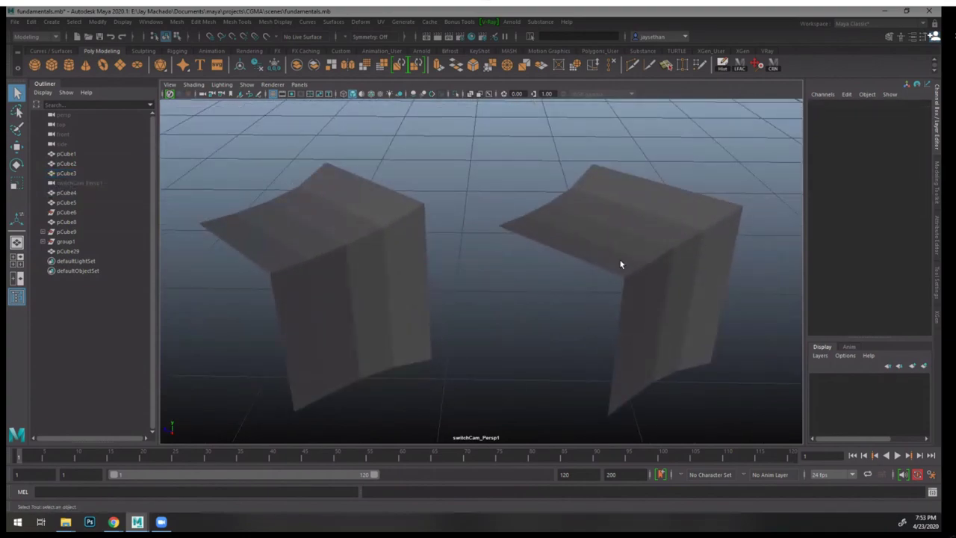
# - Select pCube3 and pCube4 together and compare how the support edges run along their corners
pyautogui.keyDown('alt'); pyautogui.moveTo(620, 264); pyautogui.dragTo(422, 199); pyautogui.keyUp('alt')
pyautogui.click(423, 209)
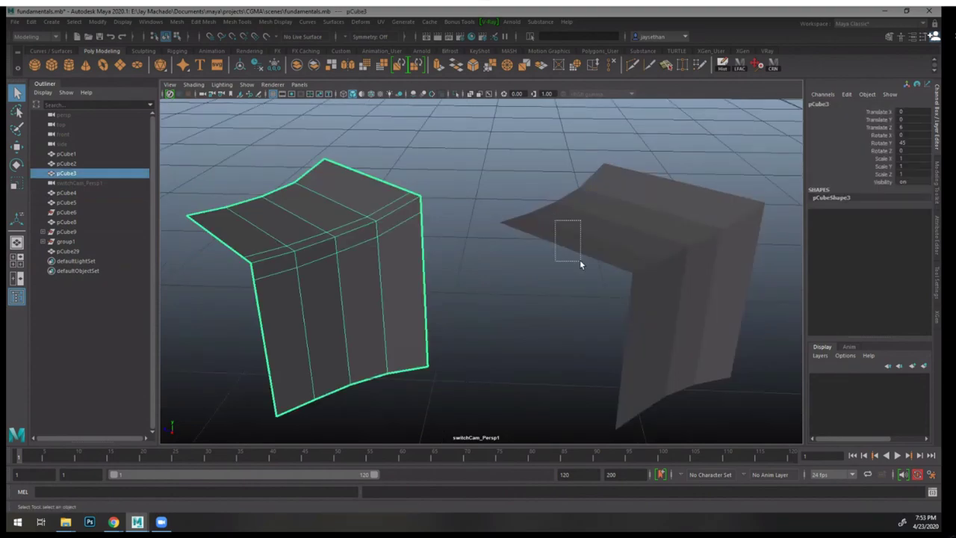
pyautogui.keyDown('shift'); pyautogui.moveTo(581, 264); pyautogui.dragTo(533, 248); pyautogui.keyUp('shift')
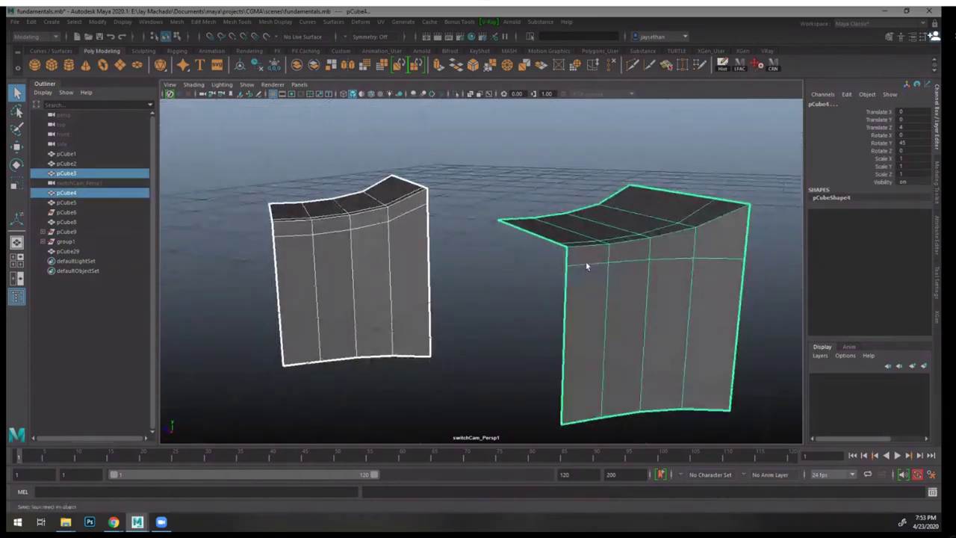
pyautogui.keyDown('alt'); pyautogui.moveTo(728, 263); pyautogui.dragTo(642, 264); pyautogui.keyUp('alt')
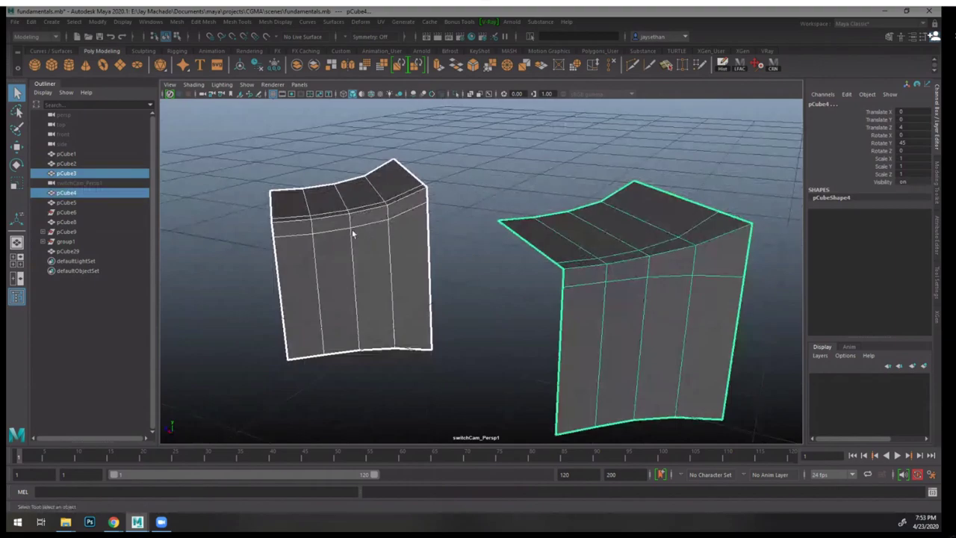
pyautogui.keyDown('alt'); pyautogui.moveTo(422, 261); pyautogui.dragTo(455, 264); pyautogui.keyUp('alt')
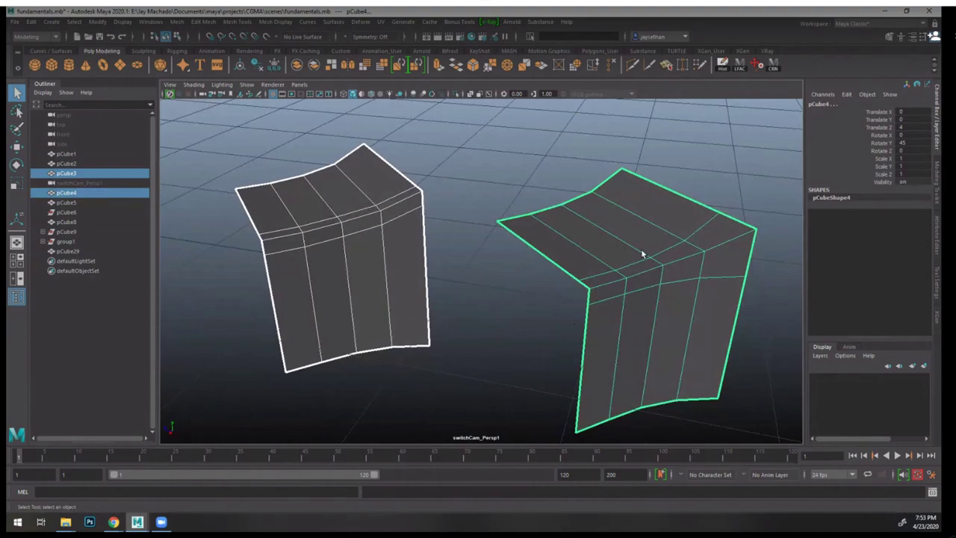
# - Display pCube3 and pCube4 in smooth preview, deselect them and compare how their corners vary in sharpness
pyautogui.press('3')
pyautogui.click(512, 302)
pyautogui.keyDown('alt'); pyautogui.moveTo(513, 303); pyautogui.dragTo(602, 234); pyautogui.keyUp('alt')
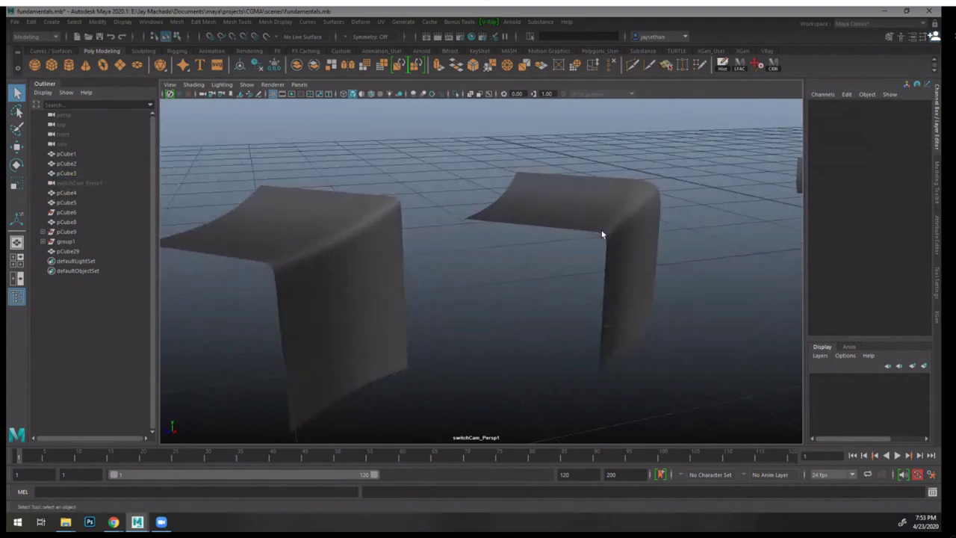
pyautogui.keyDown('alt'); pyautogui.moveTo(280, 263); pyautogui.dragTo(396, 203); pyautogui.keyUp('alt')
pyautogui.keyDown('alt'); pyautogui.moveTo(515, 281); pyautogui.dragTo(496, 284); pyautogui.keyUp('alt')
pyautogui.keyDown('alt'); pyautogui.moveTo(496, 284); pyautogui.dragTo(518, 325, button='right'); pyautogui.keyUp('alt')
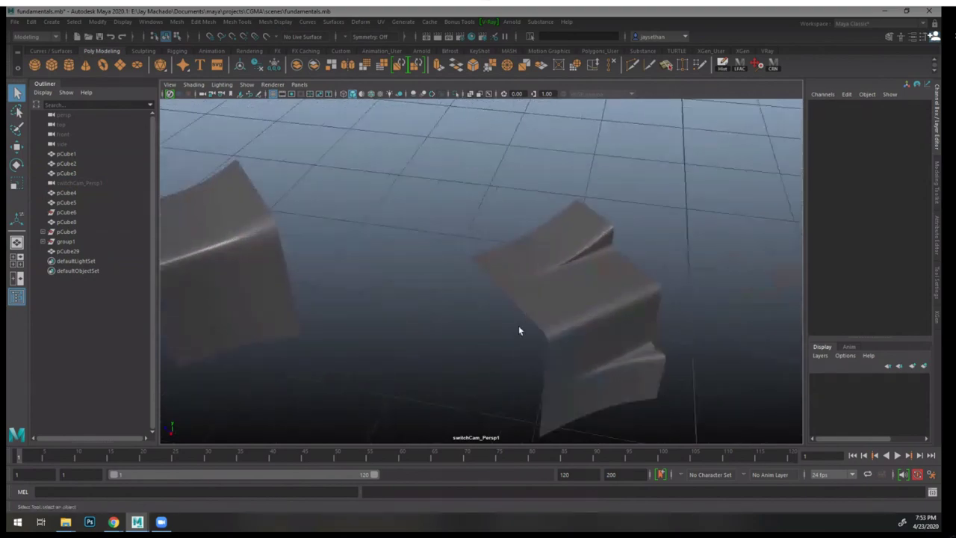
# - Select the bent plane with fading steps, pCube5, display it unsmoothed and examine the edges converging at its crease
pyautogui.keyDown('alt'); pyautogui.moveTo(518, 325); pyautogui.dragTo(443, 273); pyautogui.keyUp('alt')
pyautogui.keyDown('alt'); pyautogui.moveTo(443, 273); pyautogui.dragTo(524, 300, button='right'); pyautogui.keyUp('alt')
pyautogui.keyDown('alt'); pyautogui.moveTo(525, 299); pyautogui.dragTo(603, 313, button='middle'); pyautogui.keyUp('alt')
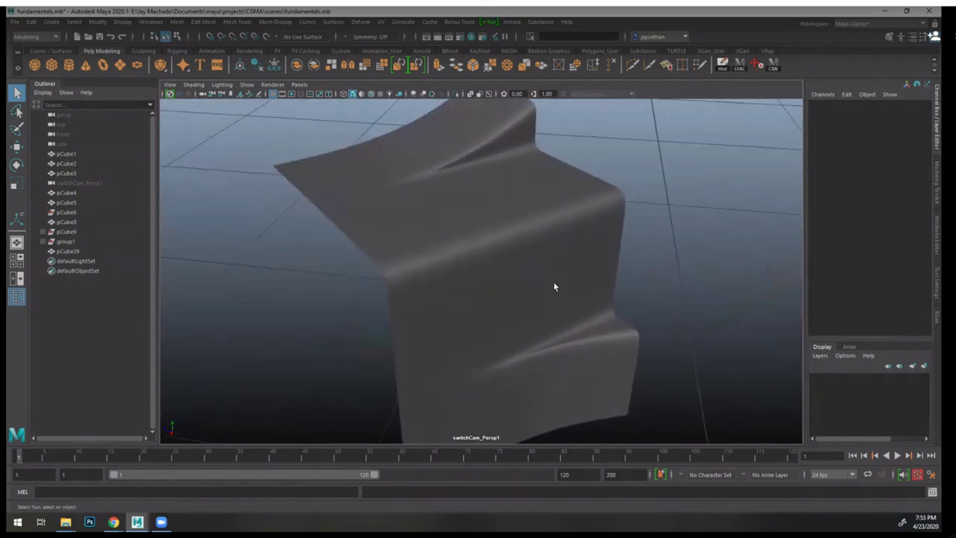
pyautogui.click(553, 281)
pyautogui.press('1')
pyautogui.press('f')
pyautogui.keyDown('alt'); pyautogui.moveTo(448, 243); pyautogui.dragTo(401, 245); pyautogui.keyUp('alt')
pyautogui.keyDown('alt'); pyautogui.moveTo(401, 245); pyautogui.dragTo(635, 224, button='right'); pyautogui.keyUp('alt')
pyautogui.keyDown('alt'); pyautogui.moveTo(635, 224); pyautogui.dragTo(526, 237); pyautogui.keyUp('alt')
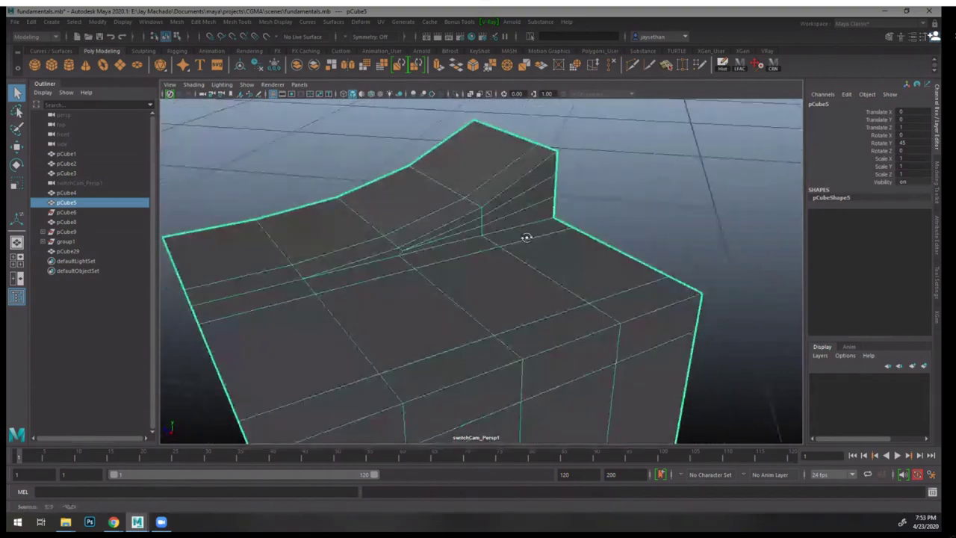
pyautogui.keyDown('alt'); pyautogui.moveTo(541, 166); pyautogui.dragTo(526, 174); pyautogui.keyUp('alt')
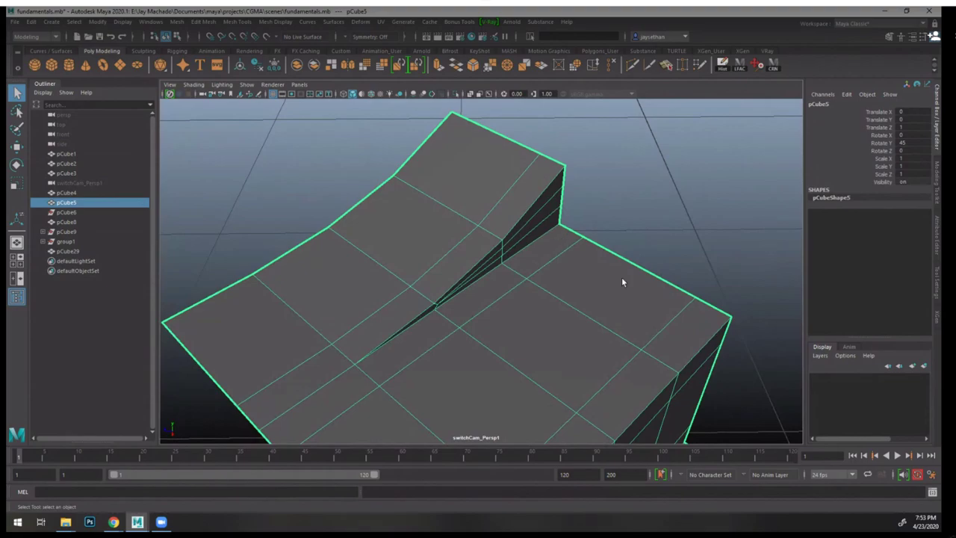
pyautogui.keyDown('alt'); pyautogui.moveTo(622, 281); pyautogui.dragTo(521, 146); pyautogui.keyUp('alt')
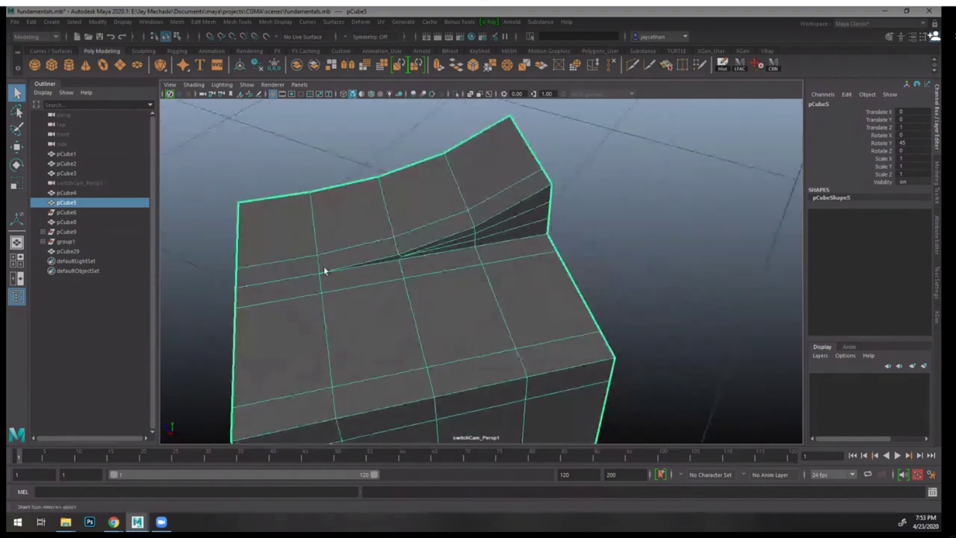
pyautogui.keyDown('alt'); pyautogui.moveTo(323, 269); pyautogui.dragTo(517, 283); pyautogui.keyUp('alt')
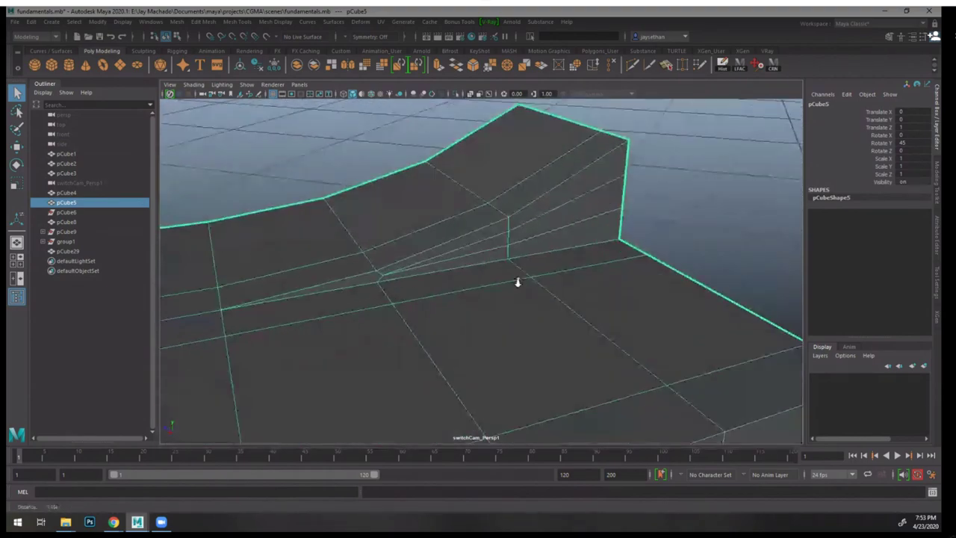
# - Highlight edges along pCube5's upper step in edge mode to examine their flow, and return to object mode
pyautogui.keyDown('alt'); pyautogui.moveTo(517, 283); pyautogui.dragTo(527, 280, button='right'); pyautogui.keyUp('alt')
pyautogui.moveTo(545, 186); pyautogui.dragTo(567, 213, button='right')
pyautogui.keyDown('alt'); pyautogui.moveTo(567, 212); pyautogui.dragTo(494, 227); pyautogui.keyUp('alt')
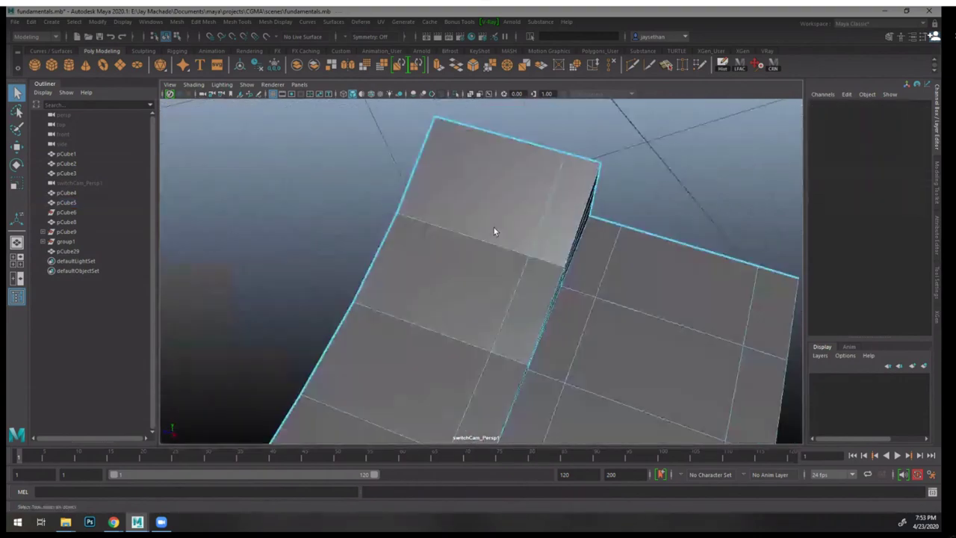
pyautogui.keyDown('alt'); pyautogui.moveTo(493, 227); pyautogui.dragTo(433, 138, button='middle'); pyautogui.keyUp('alt')
pyautogui.doubleClick(437, 228)
pyautogui.keyDown('shift'); pyautogui.doubleClick(476, 322); pyautogui.keyUp('shift')
pyautogui.keyDown('alt'); pyautogui.moveTo(481, 289); pyautogui.dragTo(451, 189); pyautogui.keyUp('alt')
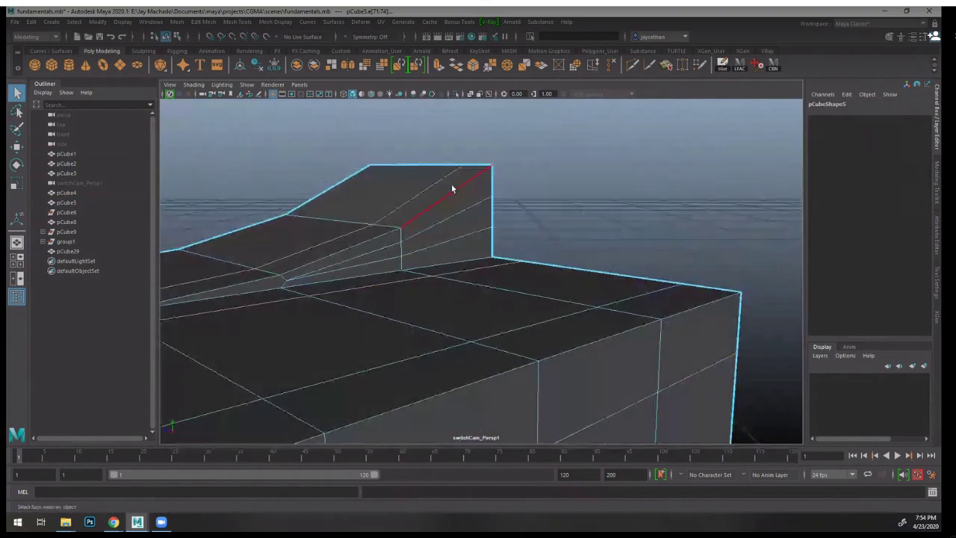
pyautogui.click(466, 211)
pyautogui.keyDown('alt'); pyautogui.moveTo(488, 288); pyautogui.dragTo(369, 162); pyautogui.keyUp('alt')
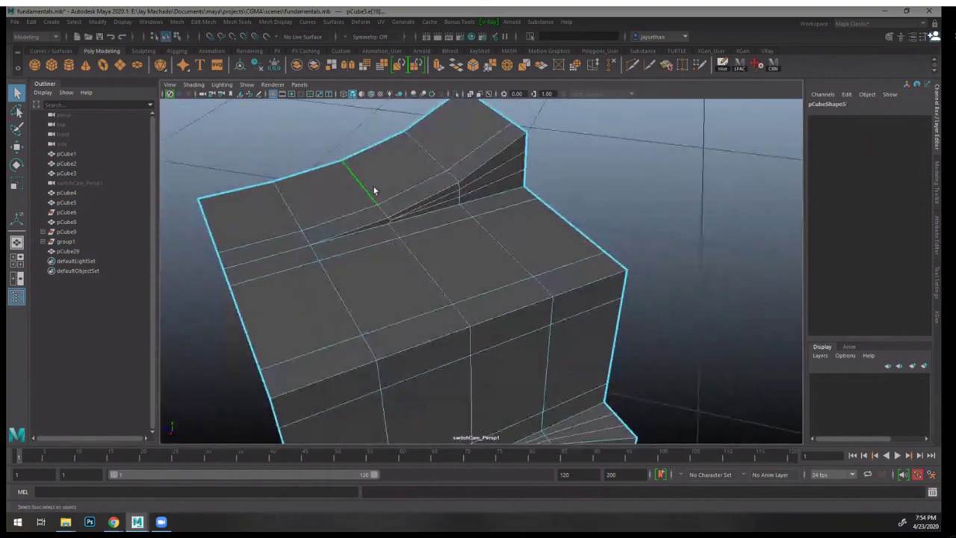
pyautogui.keyDown('alt'); pyautogui.moveTo(486, 306); pyautogui.dragTo(567, 239); pyautogui.keyUp('alt')
pyautogui.press('F8')
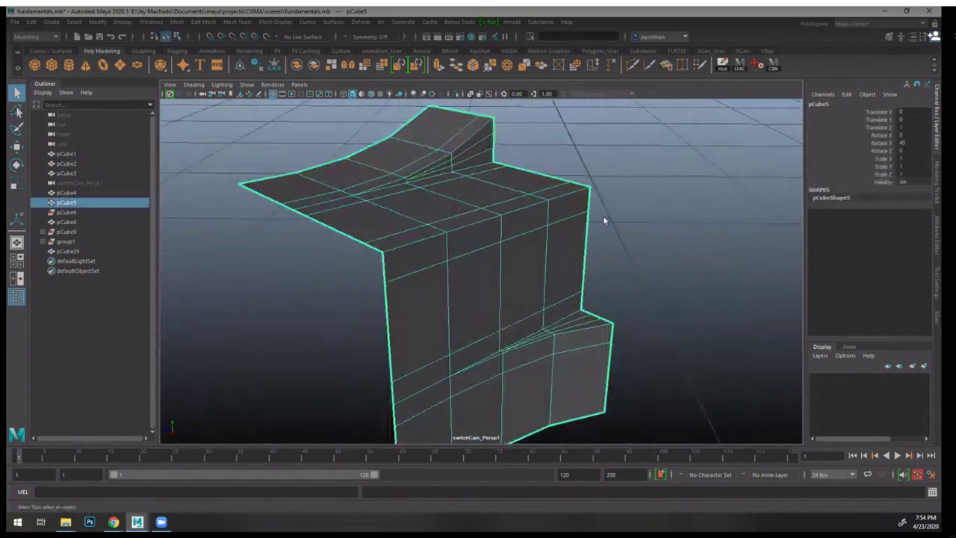
# - Examine pCube5 unsmoothed without its wireframe, and reselect it to restore smooth preview
pyautogui.click(602, 215)
pyautogui.keyDown('alt'); pyautogui.moveTo(582, 197); pyautogui.dragTo(529, 213); pyautogui.keyUp('alt')
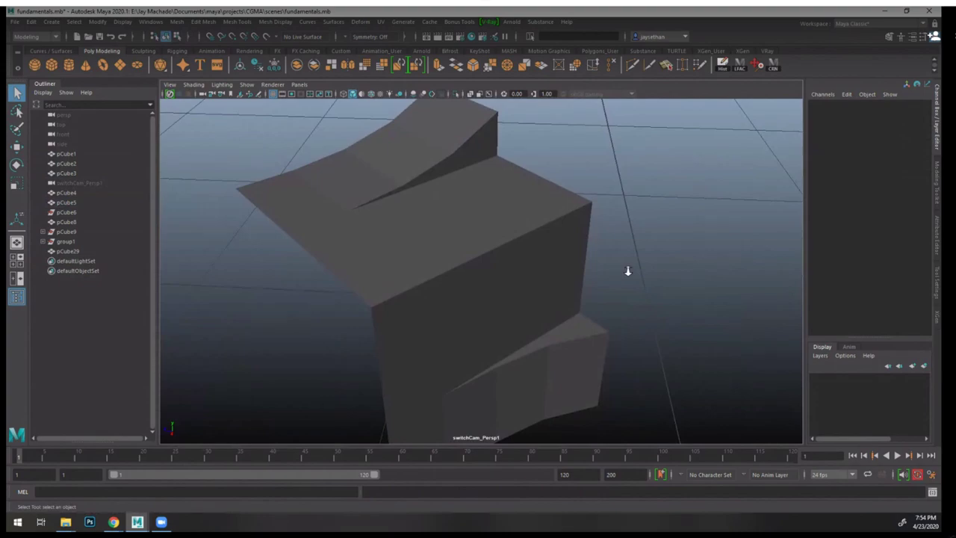
pyautogui.keyDown('alt'); pyautogui.moveTo(627, 270); pyautogui.dragTo(508, 225, button='right'); pyautogui.keyUp('alt')
pyautogui.click(508, 224)
pyautogui.keyDown('alt'); pyautogui.moveTo(649, 246); pyautogui.dragTo(592, 238, button='right'); pyautogui.keyUp('alt')
pyautogui.press('3')
pyautogui.keyDown('alt'); pyautogui.moveTo(599, 246); pyautogui.dragTo(439, 222, button='middle'); pyautogui.keyUp('alt')
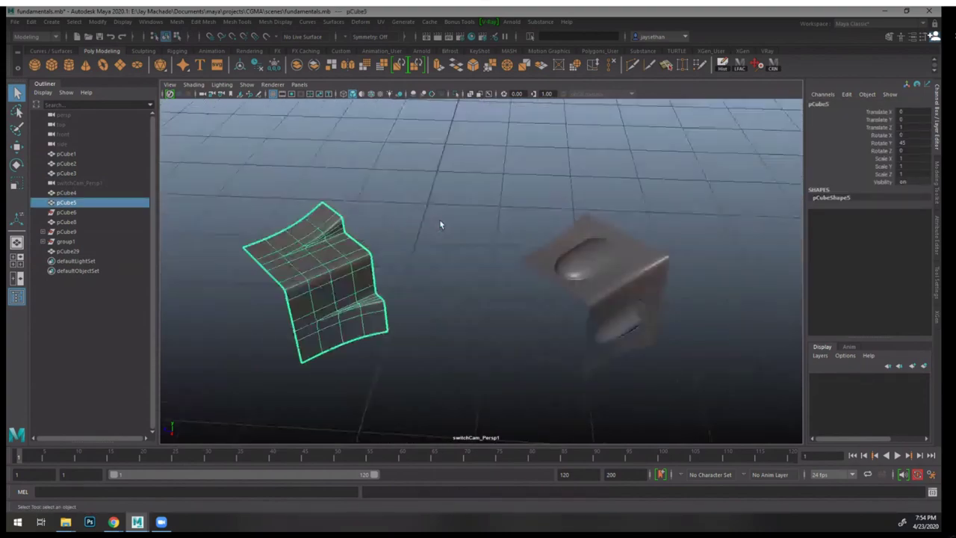
# - Select the bent plane with oval recesses, pCube8, and switch it from smooth preview to its unsmoothed cage
pyautogui.keyDown('alt'); pyautogui.moveTo(582, 228); pyautogui.dragTo(458, 232, button='middle'); pyautogui.keyUp('alt')
pyautogui.keyDown('alt'); pyautogui.moveTo(459, 232); pyautogui.dragTo(518, 248, button='right'); pyautogui.keyUp('alt')
pyautogui.click(519, 250)
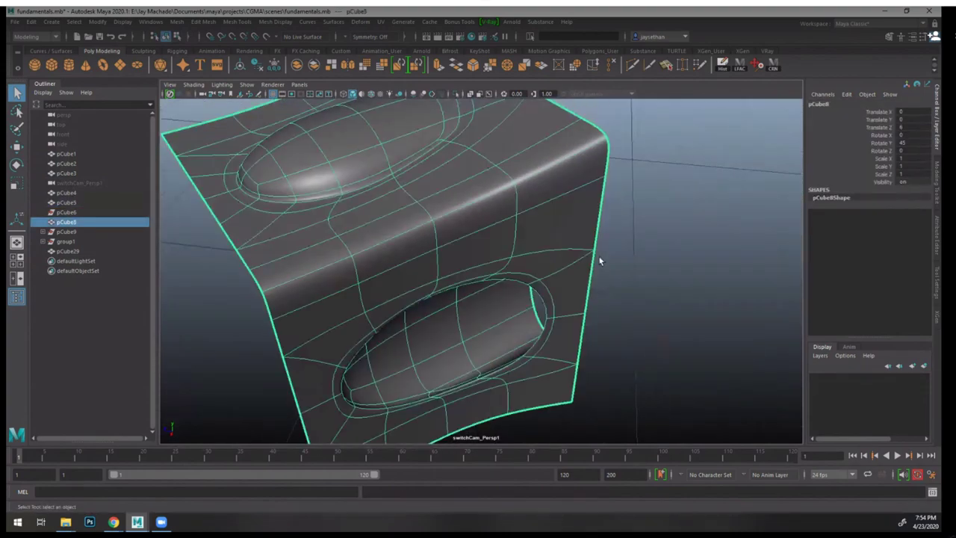
pyautogui.keyDown('alt'); pyautogui.moveTo(600, 260); pyautogui.dragTo(628, 237); pyautogui.keyUp('alt')
pyautogui.click(643, 242)
pyautogui.click(605, 249)
pyautogui.press('1')
# - Examine pCube8's unsmoothed topology around both oval recesses and along the support edges of its bend
pyautogui.keyDown('alt'); pyautogui.moveTo(648, 278); pyautogui.dragTo(707, 258); pyautogui.keyUp('alt')
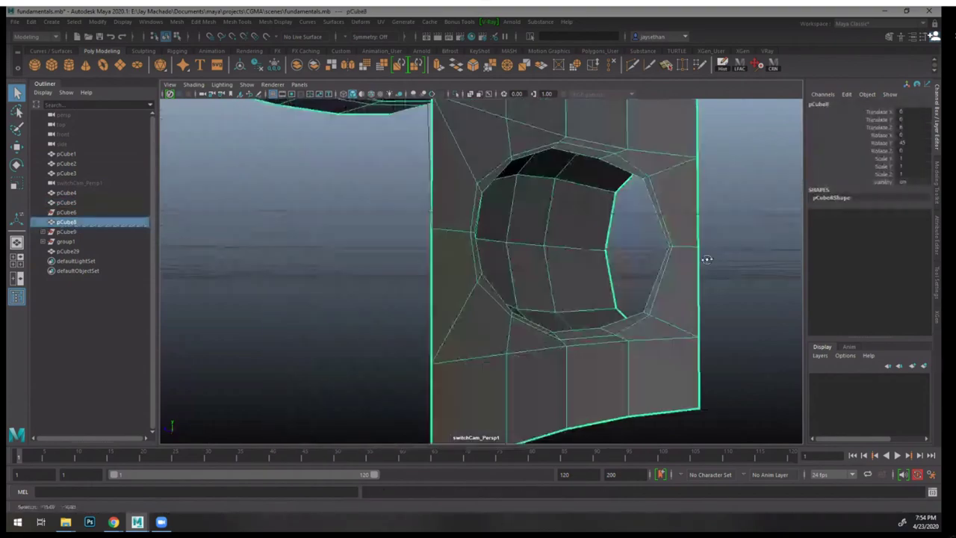
pyautogui.keyDown('alt'); pyautogui.moveTo(707, 258); pyautogui.dragTo(608, 273, button='middle'); pyautogui.keyUp('alt')
pyautogui.keyDown('alt'); pyautogui.moveTo(607, 273); pyautogui.dragTo(552, 234); pyautogui.keyUp('alt')
pyautogui.keyDown('alt'); pyautogui.moveTo(552, 234); pyautogui.dragTo(553, 229, button='middle'); pyautogui.keyUp('alt')
pyautogui.keyDown('alt'); pyautogui.moveTo(553, 229); pyautogui.dragTo(356, 190, button='right'); pyautogui.keyUp('alt')
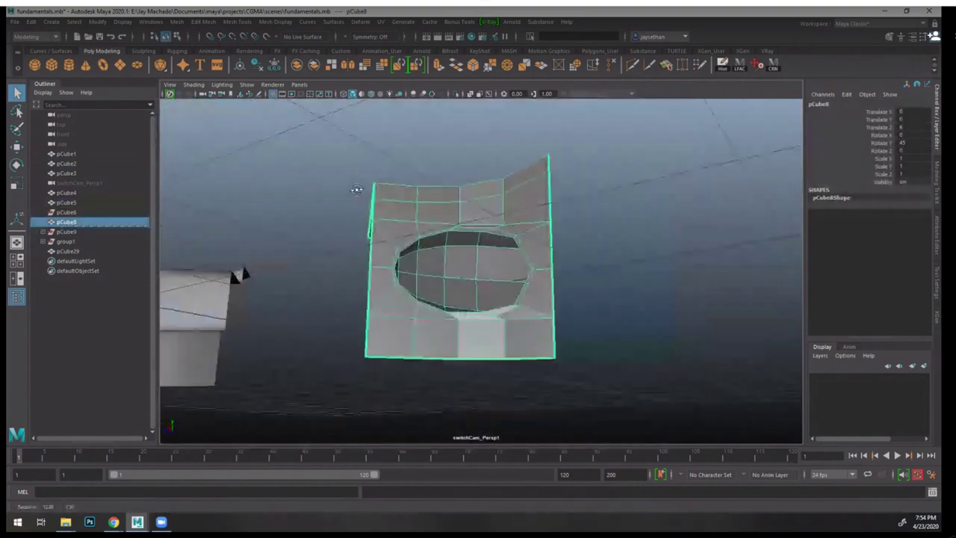
pyautogui.keyDown('alt'); pyautogui.moveTo(356, 190); pyautogui.dragTo(435, 265); pyautogui.keyUp('alt')
pyautogui.keyDown('alt'); pyautogui.moveTo(436, 264); pyautogui.dragTo(515, 276, button='right'); pyautogui.keyUp('alt')
pyautogui.keyDown('alt'); pyautogui.moveTo(515, 276); pyautogui.dragTo(530, 317); pyautogui.keyUp('alt')
pyautogui.keyDown('alt'); pyautogui.moveTo(468, 261); pyautogui.dragTo(505, 216); pyautogui.keyUp('alt')
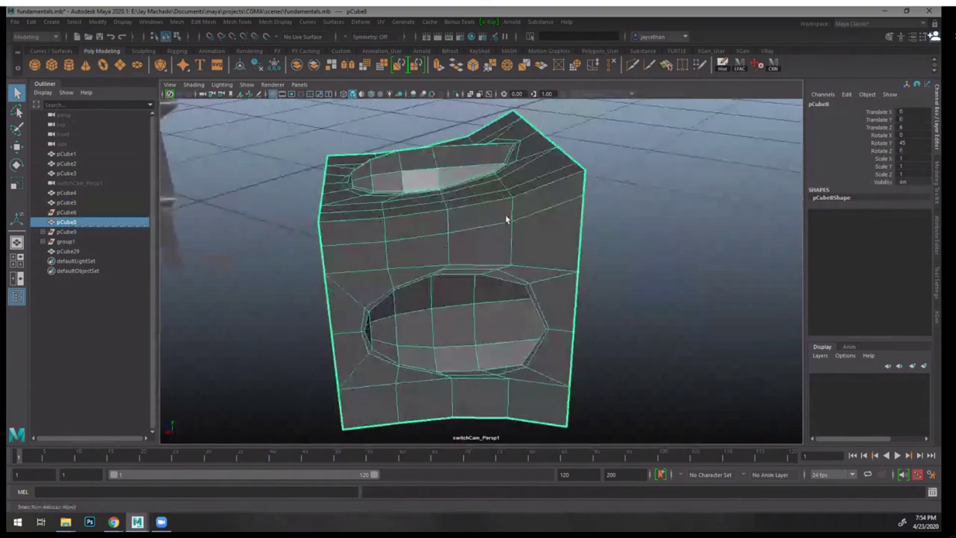
pyautogui.keyDown('alt'); pyautogui.moveTo(460, 184); pyautogui.dragTo(573, 246); pyautogui.keyUp('alt')
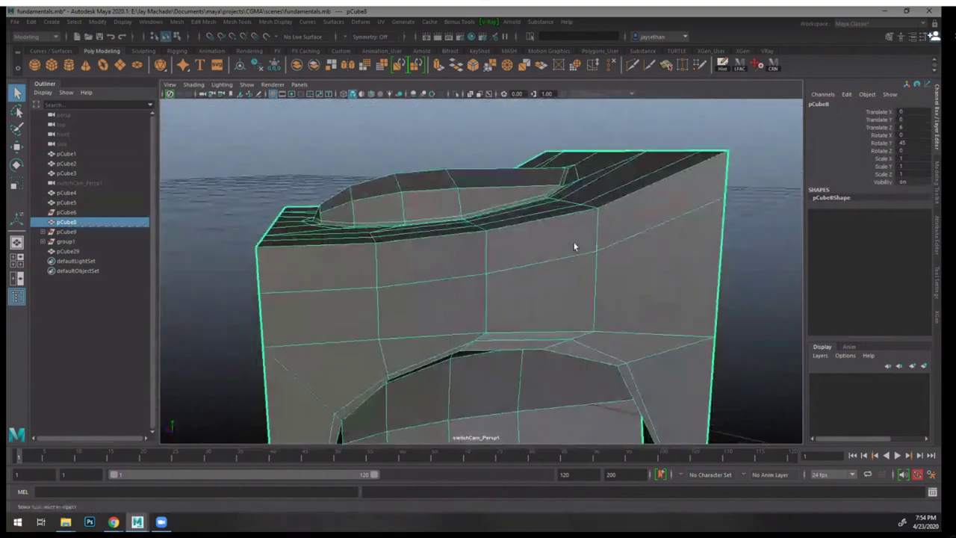
pyautogui.keyDown('alt'); pyautogui.moveTo(377, 224); pyautogui.dragTo(316, 258); pyautogui.keyUp('alt')
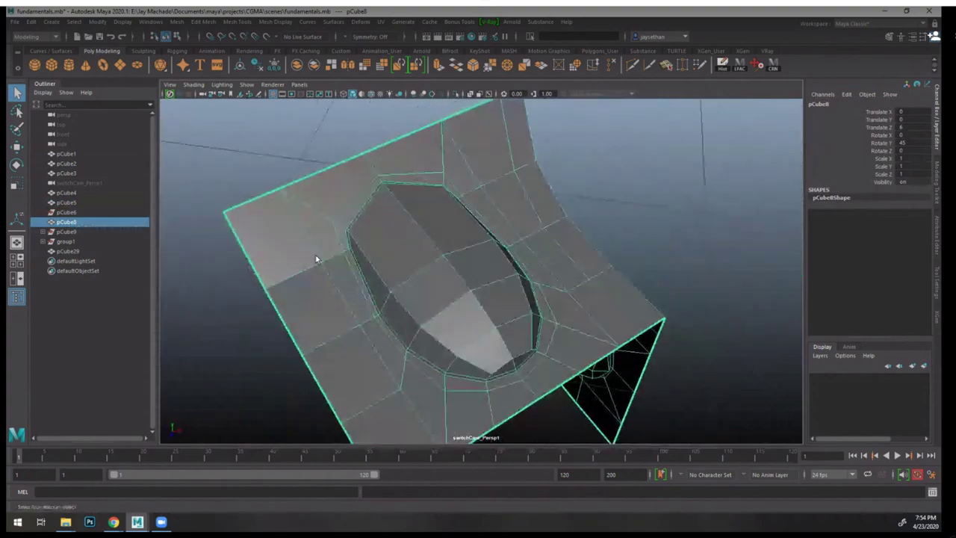
pyautogui.keyDown('alt'); pyautogui.moveTo(620, 179); pyautogui.dragTo(478, 241); pyautogui.keyUp('alt')
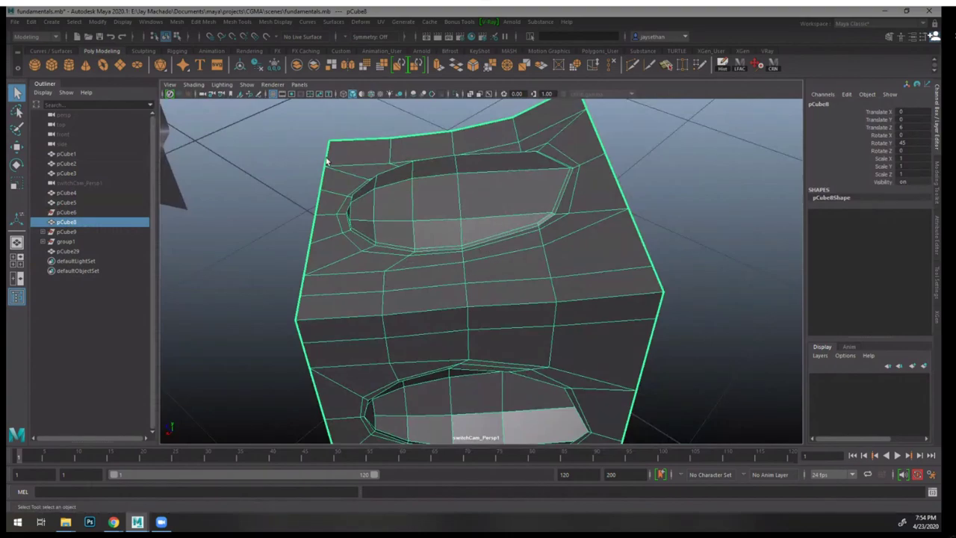
pyautogui.keyDown('alt'); pyautogui.moveTo(486, 157); pyautogui.dragTo(522, 324); pyautogui.keyUp('alt')
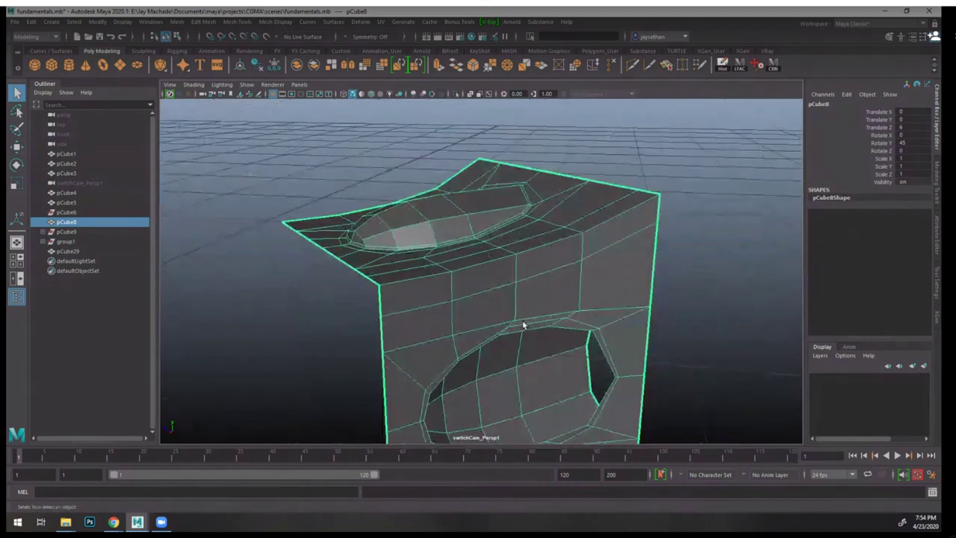
# - Compare pCube8's smoothed upper recess with its unsmoothed cage, and leave it deselected in smooth preview
pyautogui.press('3')
pyautogui.click(674, 307)
pyautogui.keyDown('alt'); pyautogui.moveTo(673, 306); pyautogui.dragTo(522, 322); pyautogui.keyUp('alt')
pyautogui.scroll(3, 515, 283)
pyautogui.click(450, 257)
pyautogui.scroll(5, 459, 250)
pyautogui.press('1')
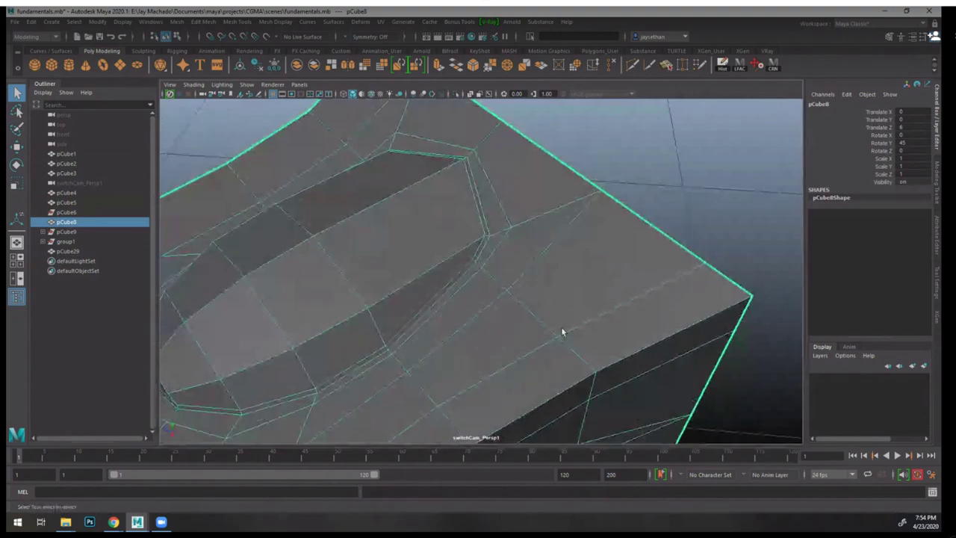
pyautogui.press('3')
pyautogui.click(651, 209)
# - Select the two halves of the split bent plane to inspect their smoothed wireframes along the seam, and deselect them
pyautogui.keyDown('alt'); pyautogui.moveTo(650, 209); pyautogui.dragTo(459, 230); pyautogui.keyUp('alt')
pyautogui.keyDown('alt'); pyautogui.moveTo(458, 230); pyautogui.dragTo(435, 257, button='right'); pyautogui.keyUp('alt')
pyautogui.moveTo(435, 257)
pyautogui.keyDown('alt'); pyautogui.mouseDown()
pyautogui.moveTo(445, 249)
pyautogui.moveTo(488, 306)
pyautogui.moveTo(552, 335)
pyautogui.moveTo(443, 273)
pyautogui.mouseUp(); pyautogui.keyUp('alt')
pyautogui.keyDown('alt'); pyautogui.moveTo(444, 273); pyautogui.dragTo(525, 328, button='right'); pyautogui.keyUp('alt')
pyautogui.keyDown('alt'); pyautogui.moveTo(525, 328); pyautogui.dragTo(541, 297); pyautogui.keyUp('alt')
pyautogui.click(541, 297)
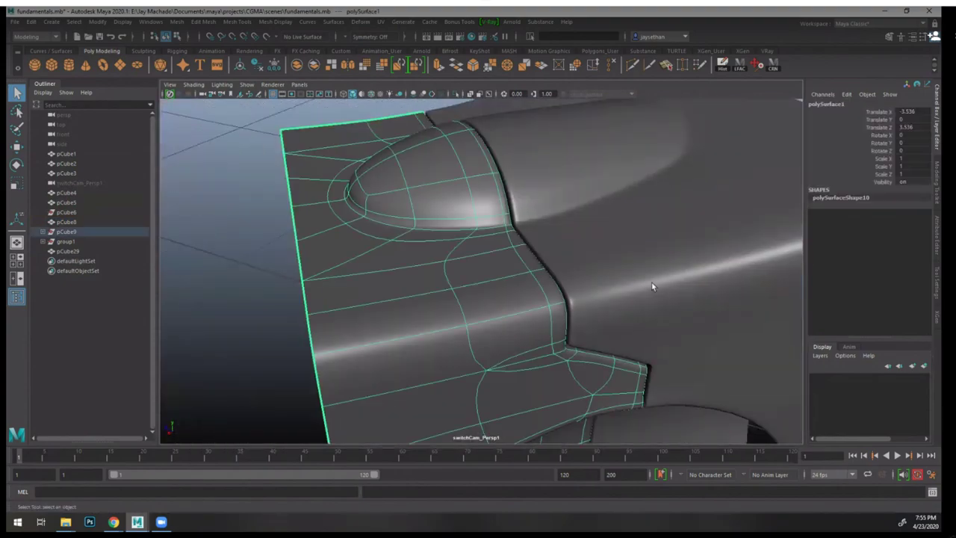
pyautogui.keyDown('shift'); pyautogui.click(652, 282); pyautogui.keyUp('shift')
pyautogui.keyDown('alt'); pyautogui.moveTo(655, 297); pyautogui.dragTo(617, 299); pyautogui.keyUp('alt')
pyautogui.click(616, 299)
pyautogui.keyDown('alt'); pyautogui.moveTo(617, 299); pyautogui.dragTo(497, 289, button='right'); pyautogui.keyUp('alt')
pyautogui.keyDown('alt'); pyautogui.moveTo(497, 288); pyautogui.dragTo(522, 283); pyautogui.keyUp('alt')
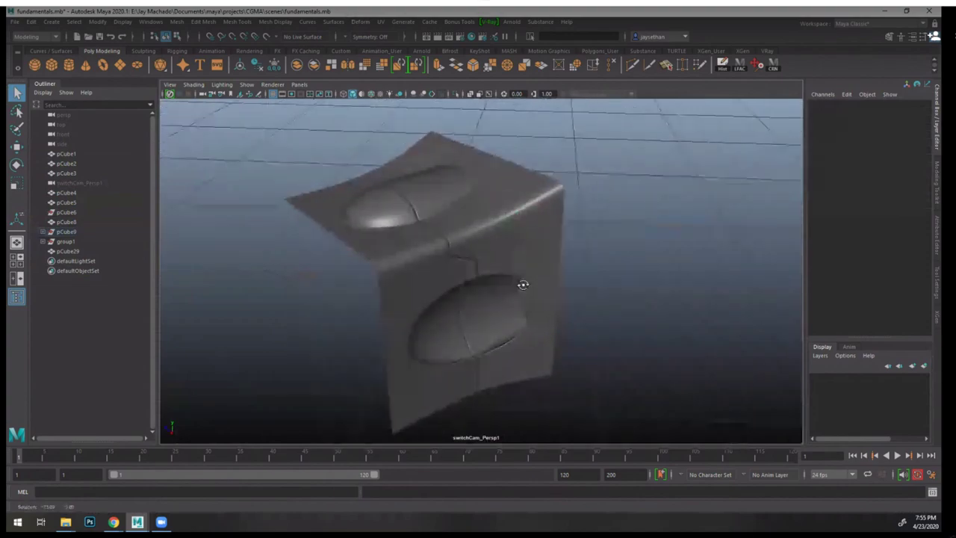
# - Examine the smoothed seam across the split plane's recesses, and select both halves to display them unsmoothed
pyautogui.keyDown('alt'); pyautogui.moveTo(523, 284); pyautogui.dragTo(618, 342, button='right'); pyautogui.keyUp('alt')
pyautogui.keyDown('alt'); pyautogui.moveTo(617, 342); pyautogui.dragTo(538, 269); pyautogui.keyUp('alt')
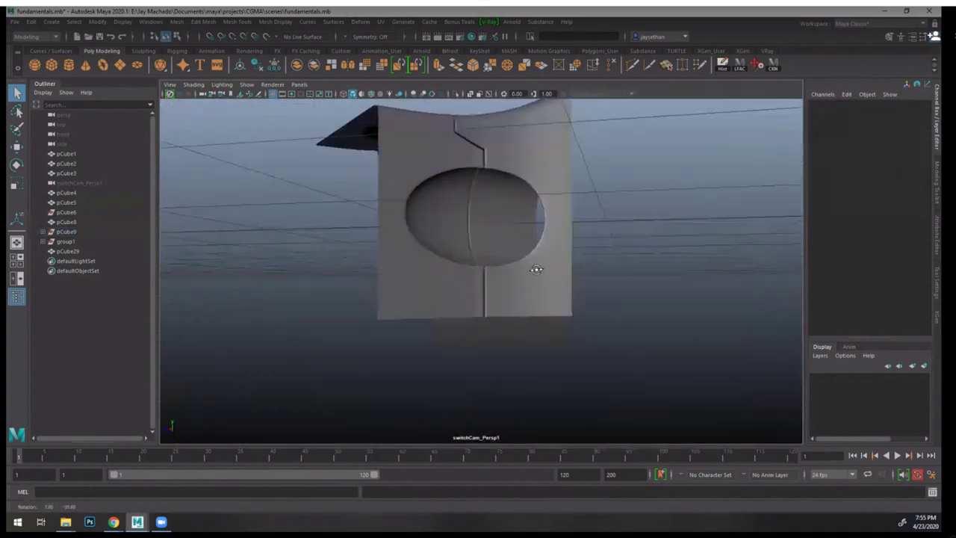
pyautogui.keyDown('alt'); pyautogui.moveTo(538, 269); pyautogui.dragTo(573, 307, button='right'); pyautogui.keyUp('alt')
pyautogui.keyDown('alt'); pyautogui.moveTo(574, 304); pyautogui.dragTo(554, 314); pyautogui.keyUp('alt')
pyautogui.keyDown('alt'); pyautogui.moveTo(554, 313); pyautogui.dragTo(478, 297, button='right'); pyautogui.keyUp('alt')
pyautogui.click(482, 299)
pyautogui.keyDown('shift'); pyautogui.click(569, 283); pyautogui.keyUp('shift')
pyautogui.press('1')
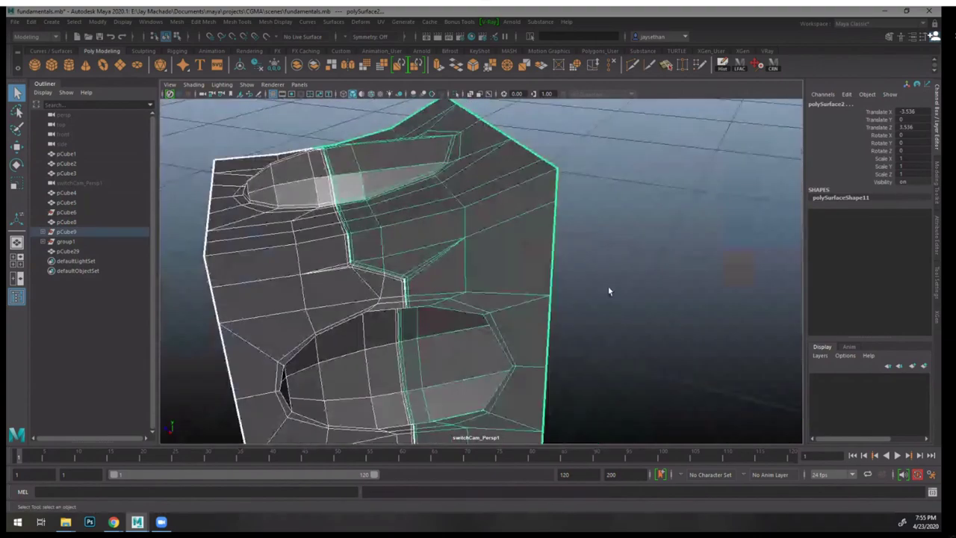
# - Select only polySurface2 of the split plane and examine its unsmoothed support edges around the upper recess and along the stepped seam
pyautogui.click(607, 288)
pyautogui.keyDown('alt'); pyautogui.moveTo(608, 288); pyautogui.dragTo(537, 286); pyautogui.keyUp('alt')
pyautogui.keyDown('alt'); pyautogui.moveTo(538, 286); pyautogui.dragTo(508, 216, button='right'); pyautogui.keyUp('alt')
pyautogui.click(523, 218)
pyautogui.keyDown('alt'); pyautogui.moveTo(550, 222); pyautogui.dragTo(567, 261); pyautogui.keyUp('alt')
pyautogui.keyDown('alt'); pyautogui.moveTo(567, 261); pyautogui.dragTo(585, 268, button='right'); pyautogui.keyUp('alt')
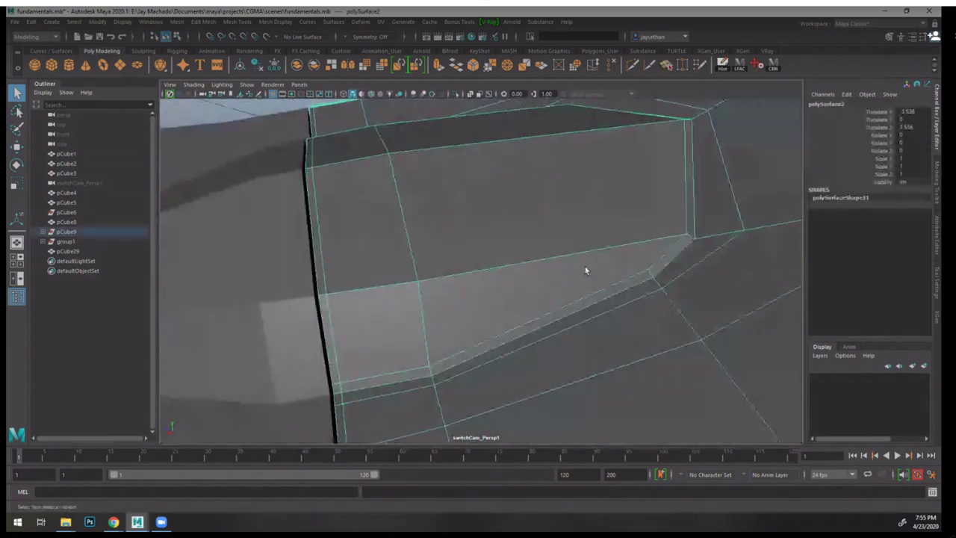
pyautogui.keyDown('alt'); pyautogui.moveTo(584, 268); pyautogui.dragTo(590, 209); pyautogui.keyUp('alt')
pyautogui.keyDown('alt'); pyautogui.moveTo(622, 208); pyautogui.dragTo(530, 186, button='right'); pyautogui.keyUp('alt')
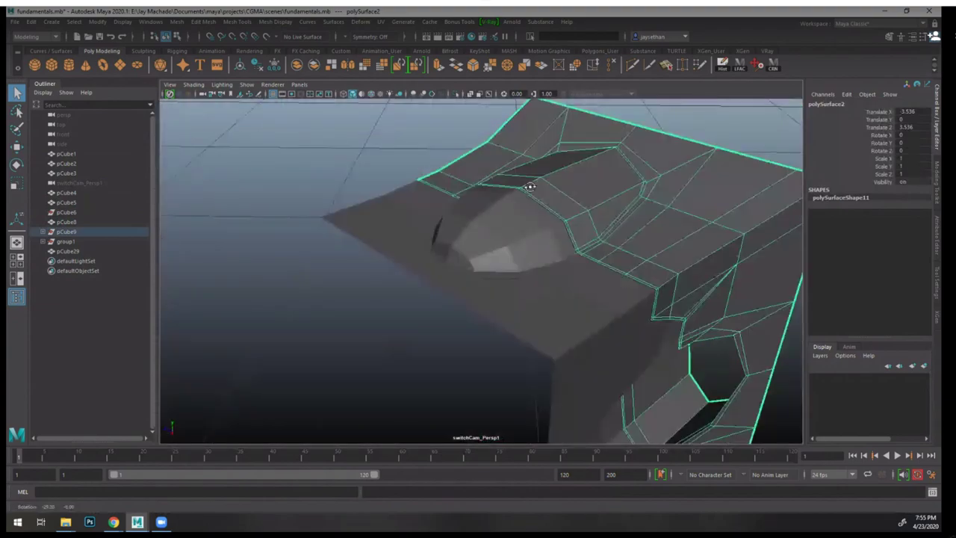
pyautogui.keyDown('alt'); pyautogui.moveTo(531, 186); pyautogui.dragTo(403, 213); pyautogui.keyUp('alt')
pyautogui.keyDown('alt'); pyautogui.moveTo(403, 213); pyautogui.dragTo(456, 237, button='right'); pyautogui.keyUp('alt')
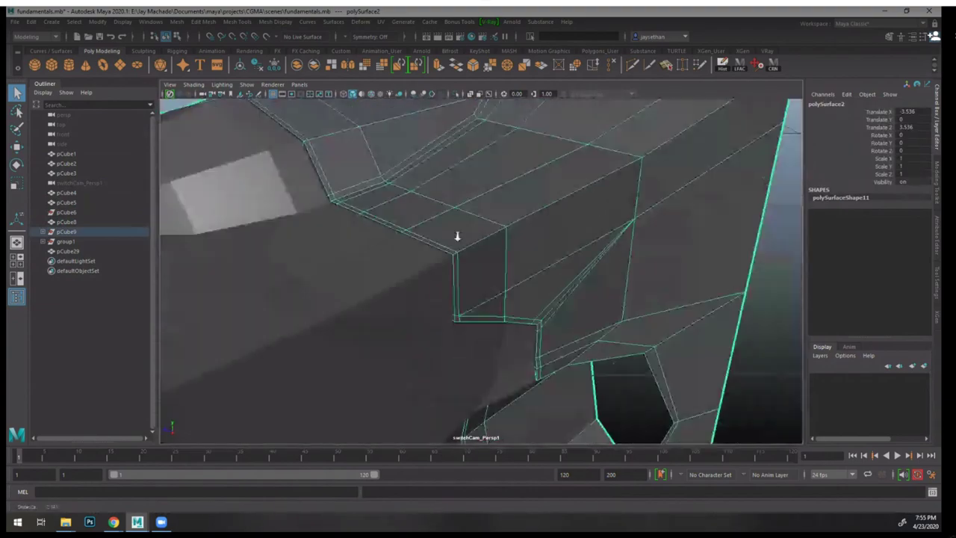
pyautogui.keyDown('alt'); pyautogui.moveTo(456, 237); pyautogui.dragTo(460, 246); pyautogui.keyUp('alt')
# - Pick the edge along polySurface2's bend, and compare the half's smooth preview with its unsmoothed cage in object mode
pyautogui.moveTo(490, 200); pyautogui.dragTo(490, 187, button='right')
pyautogui.click(489, 191)
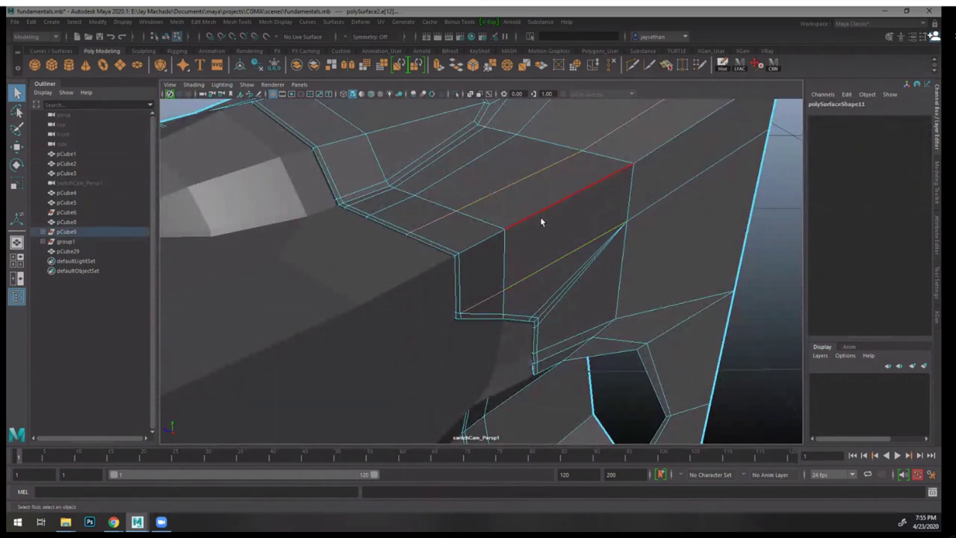
pyautogui.press('F8')
pyautogui.press('3')
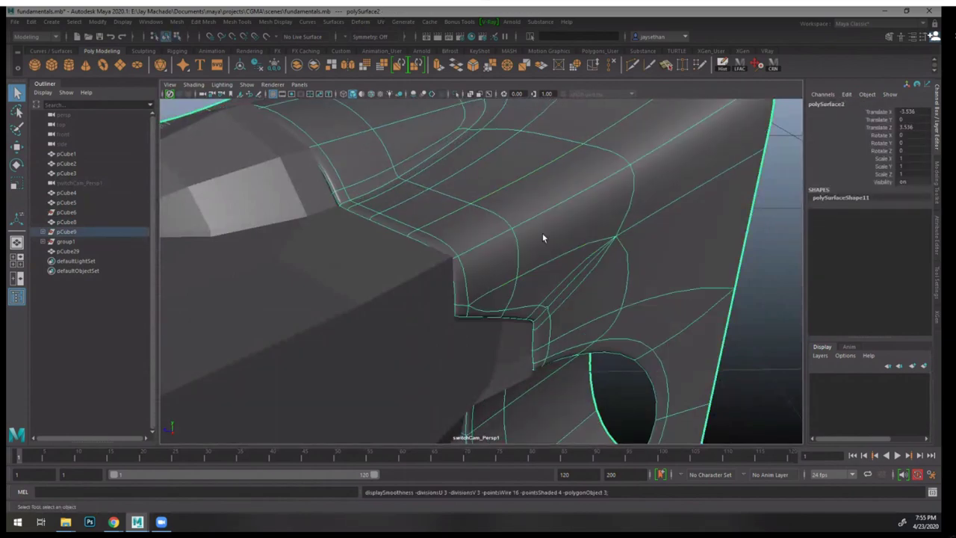
pyautogui.press('1')
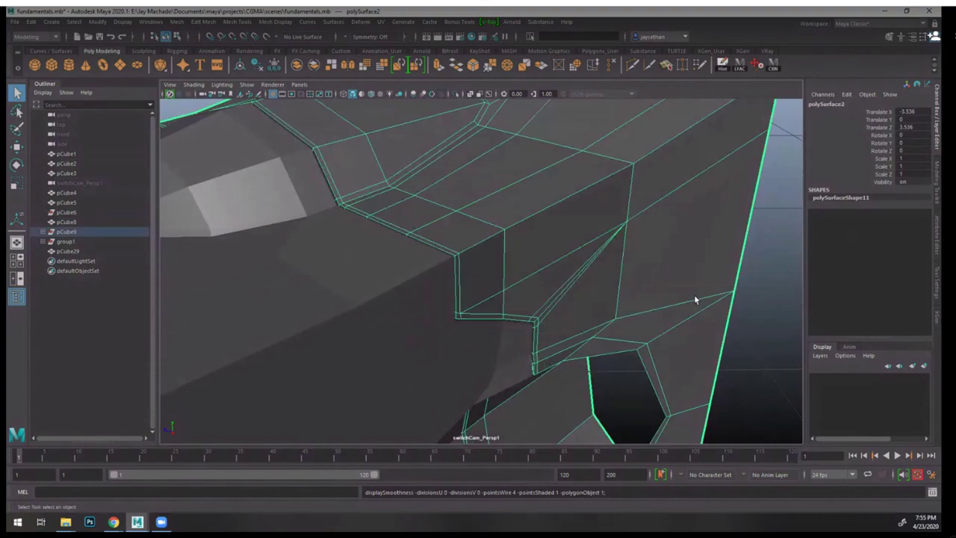
# - Select both halves of the split bent plane and display them in smooth preview
pyautogui.keyDown('alt'); pyautogui.moveTo(694, 296); pyautogui.dragTo(559, 279); pyautogui.keyUp('alt')
pyautogui.click(731, 270)
pyautogui.click(532, 238)
pyautogui.scroll(3, 532, 235)
pyautogui.keyDown('shift'); pyautogui.click(462, 234); pyautogui.keyUp('shift')
pyautogui.keyDown('alt'); pyautogui.moveTo(560, 279); pyautogui.dragTo(425, 236, button='right'); pyautogui.keyUp('alt')
pyautogui.keyDown('alt'); pyautogui.moveTo(426, 236); pyautogui.dragTo(486, 273); pyautogui.keyUp('alt')
pyautogui.scroll(3, 483, 276)
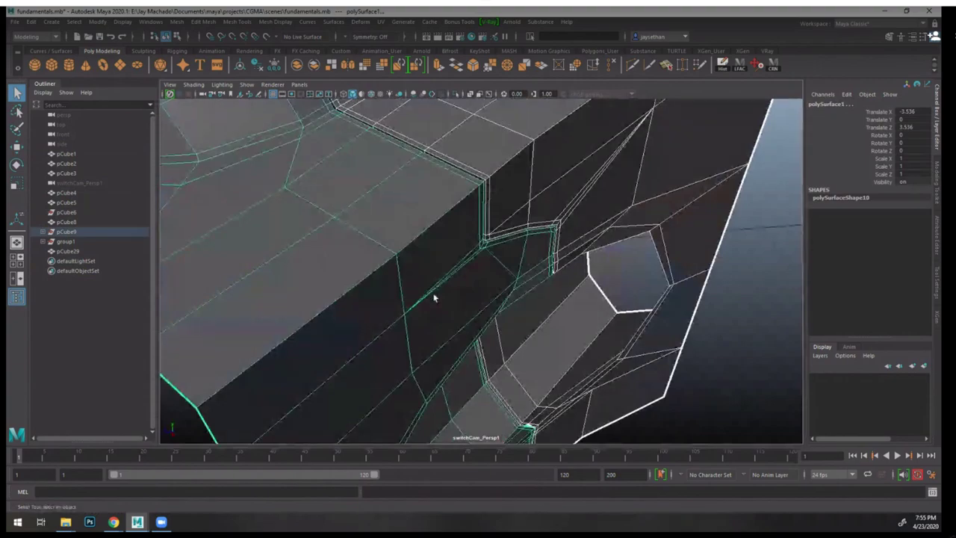
pyautogui.press('3')
# - Examine the smoothed halves around the lower recess and bend with their wireframes, and deselect them to inspect the panel seam
pyautogui.keyDown('alt'); pyautogui.moveTo(562, 293); pyautogui.dragTo(502, 250); pyautogui.keyUp('alt')
pyautogui.keyDown('alt'); pyautogui.moveTo(543, 259); pyautogui.dragTo(588, 259, button='right'); pyautogui.keyUp('alt')
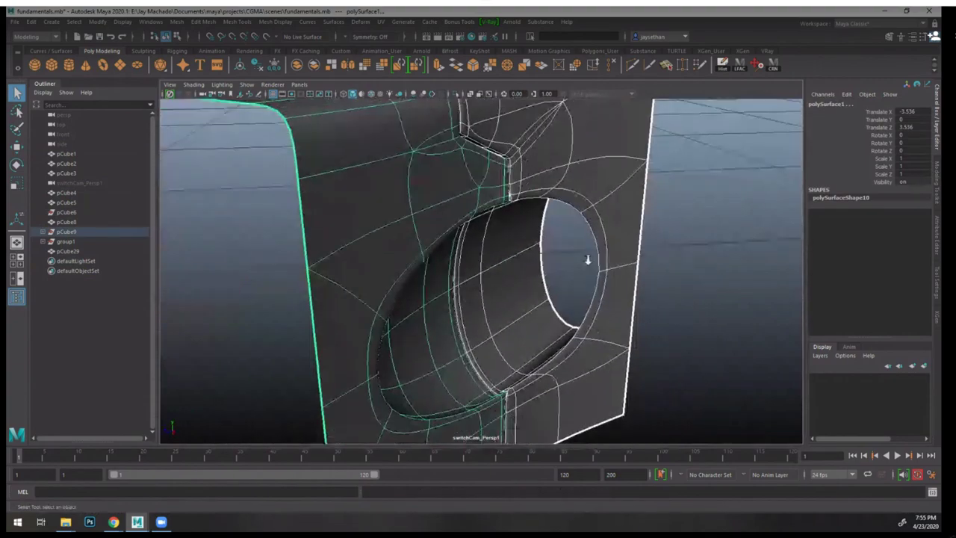
pyautogui.keyDown('alt'); pyautogui.moveTo(588, 259); pyautogui.dragTo(492, 237); pyautogui.keyUp('alt')
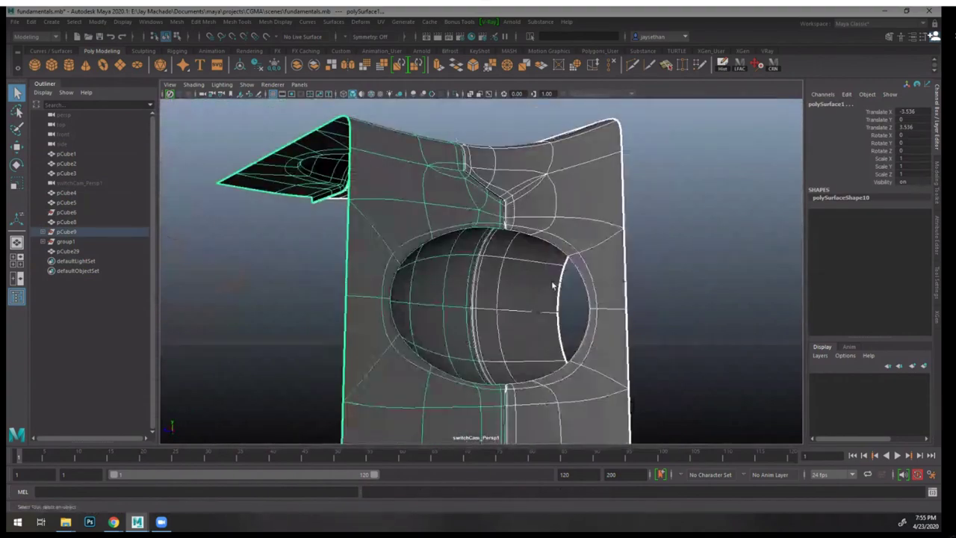
pyautogui.keyDown('alt'); pyautogui.moveTo(560, 227); pyautogui.dragTo(520, 257); pyautogui.keyUp('alt')
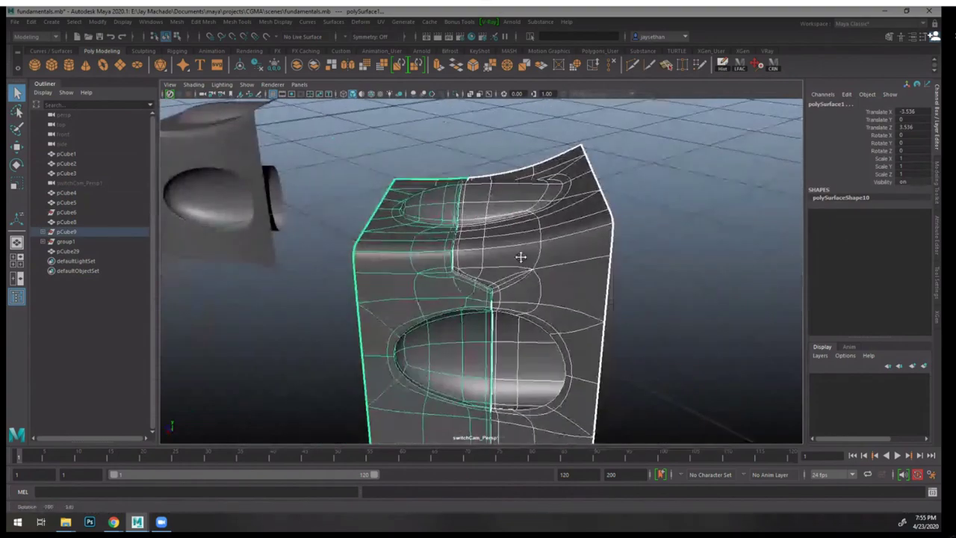
pyautogui.keyDown('alt'); pyautogui.moveTo(520, 257); pyautogui.dragTo(506, 227, button='middle'); pyautogui.keyUp('alt')
pyautogui.hotkey('alt', 'd')
pyautogui.keyDown('alt'); pyautogui.moveTo(540, 243); pyautogui.dragTo(565, 243, button='right'); pyautogui.keyUp('alt')
pyautogui.keyDown('alt'); pyautogui.moveTo(565, 243); pyautogui.dragTo(580, 227); pyautogui.keyUp('alt')
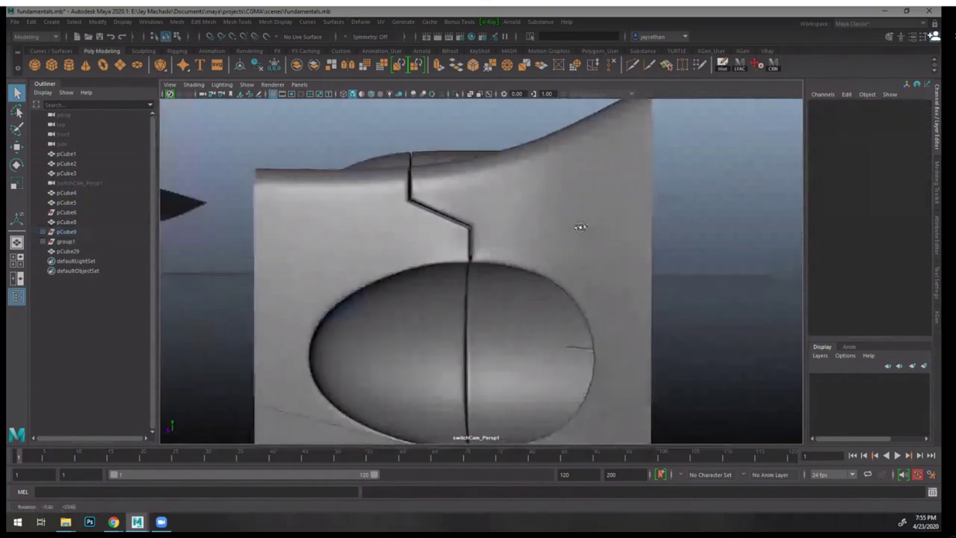
pyautogui.keyDown('alt'); pyautogui.moveTo(580, 226); pyautogui.dragTo(590, 226, button='right'); pyautogui.keyUp('alt')
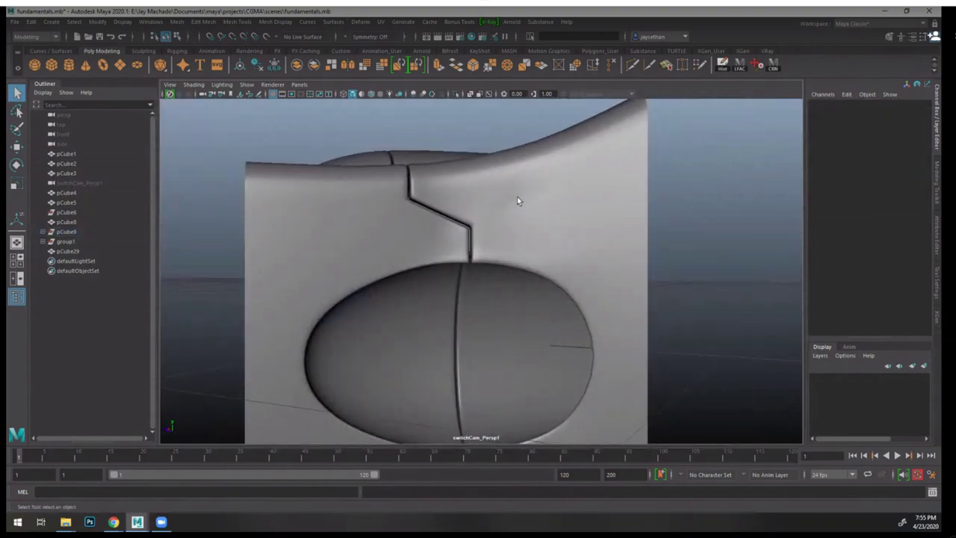
pyautogui.keyDown('alt'); pyautogui.moveTo(473, 222); pyautogui.dragTo(433, 260); pyautogui.keyUp('alt')
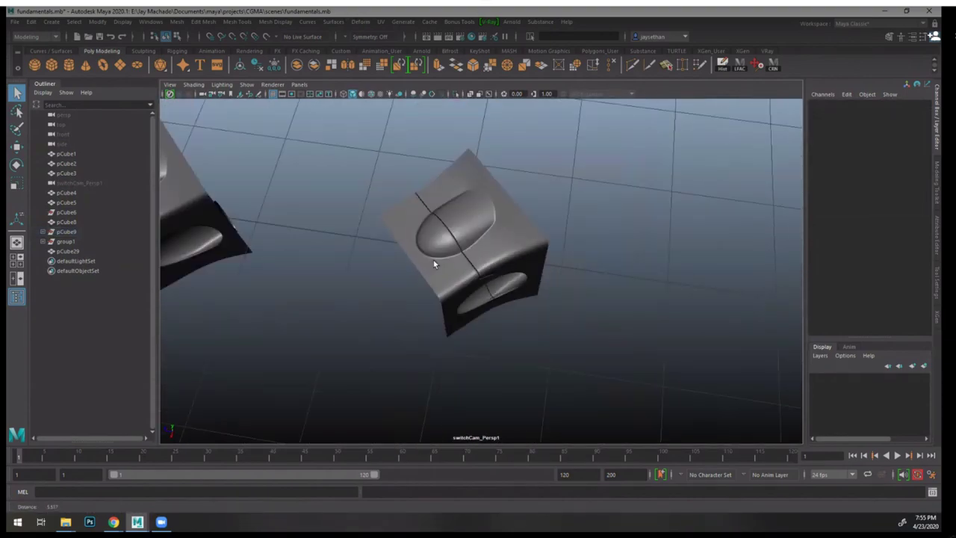
# - Select pCube2 to inspect the edges supporting its smoothed bend, compare it with the other samples, and deselect it
pyautogui.moveTo(433, 260)
pyautogui.keyDown('alt'); pyautogui.mouseDown(button='right')
pyautogui.moveTo(615, 273)
pyautogui.moveTo(570, 276)
pyautogui.moveTo(608, 273)
pyautogui.moveTo(450, 244)
pyautogui.moveTo(377, 244)
pyautogui.moveTo(428, 267)
pyautogui.mouseUp(button='right'); pyautogui.keyUp('alt')
pyautogui.keyDown('alt'); pyautogui.moveTo(428, 267); pyautogui.dragTo(496, 267, button='middle'); pyautogui.keyUp('alt')
pyautogui.keyDown('alt'); pyautogui.moveTo(351, 269); pyautogui.dragTo(533, 207, button='right'); pyautogui.keyUp('alt')
pyautogui.click(510, 246)
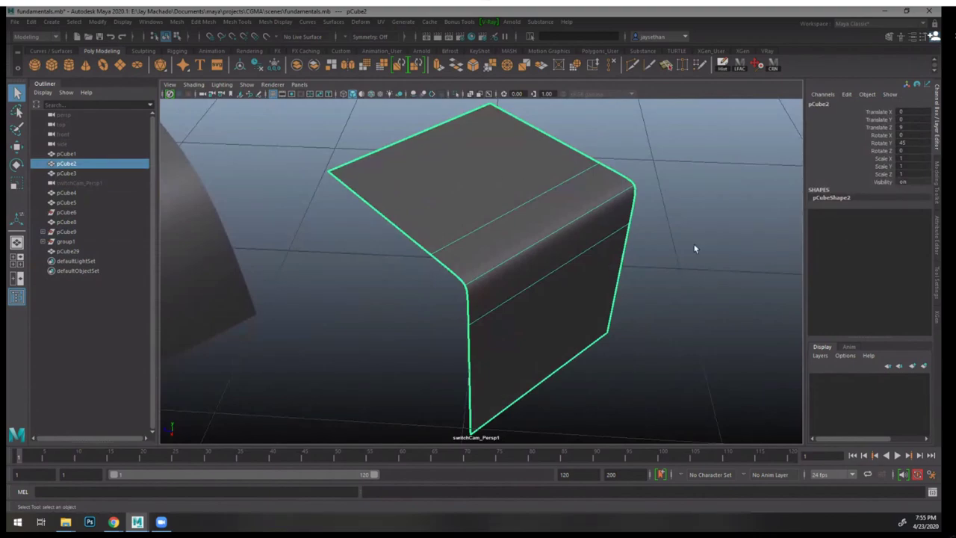
pyautogui.keyDown('alt'); pyautogui.moveTo(658, 231); pyautogui.dragTo(543, 254, button='right'); pyautogui.keyUp('alt')
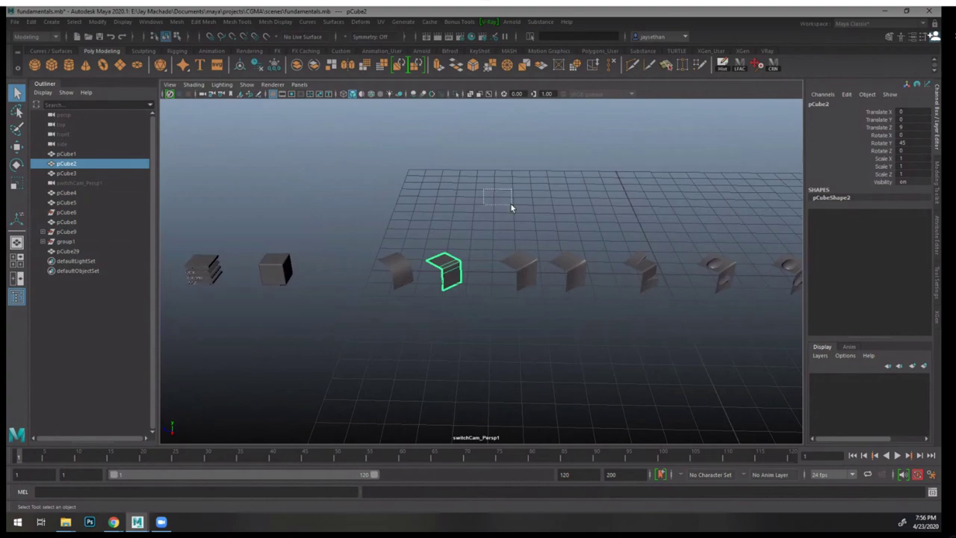
pyautogui.moveTo(511, 204); pyautogui.dragTo(497, 206)
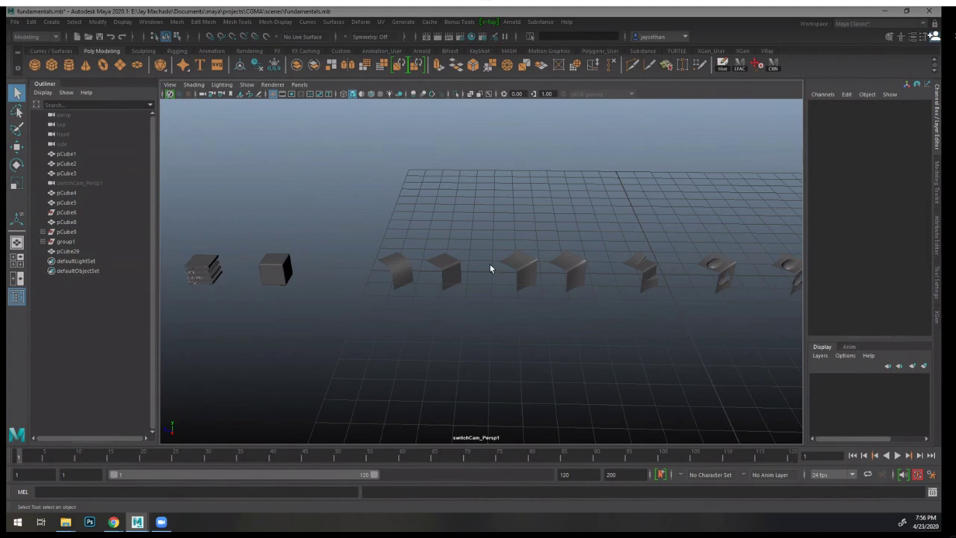
# - Examine the row of smoothed bent planes, from the simple bends to the plane with fading creases
pyautogui.keyDown('alt'); pyautogui.moveTo(486, 264); pyautogui.dragTo(590, 336, button='right'); pyautogui.keyUp('alt')
pyautogui.keyDown('alt'); pyautogui.moveTo(507, 299); pyautogui.dragTo(561, 350); pyautogui.keyUp('alt')
pyautogui.keyDown('alt'); pyautogui.moveTo(471, 321); pyautogui.dragTo(510, 338, button='right'); pyautogui.keyUp('alt')
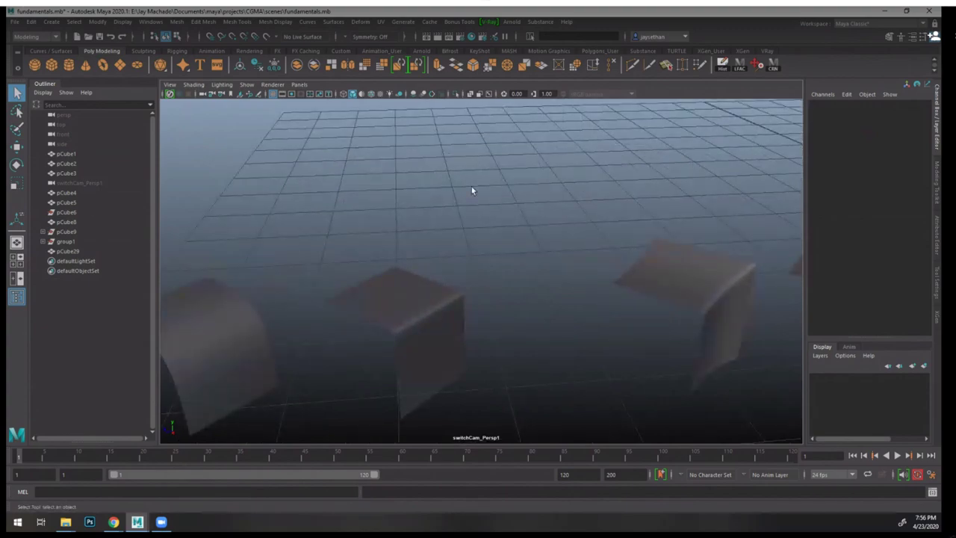
pyautogui.scroll(-5, 471, 190)
pyautogui.scroll(4, 476, 231)
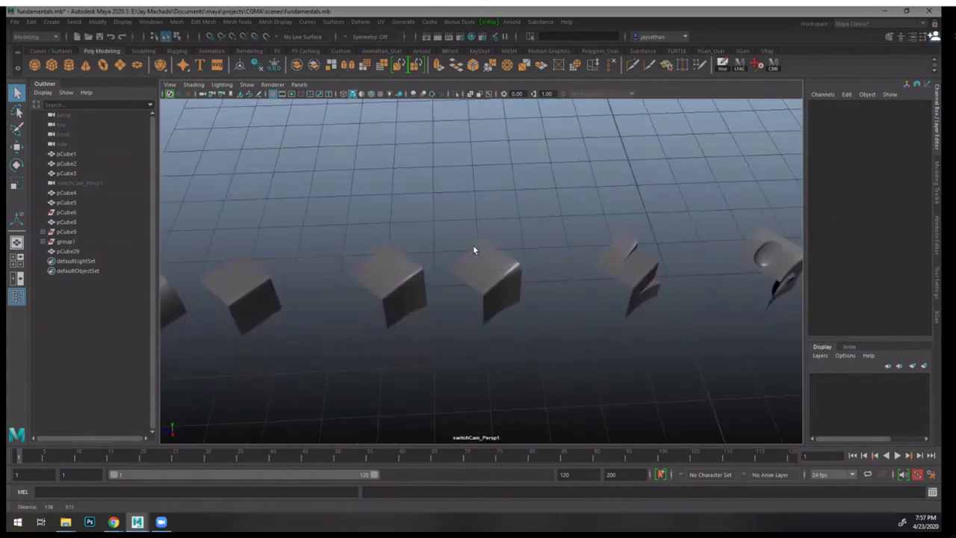
pyautogui.keyDown('alt'); pyautogui.moveTo(473, 249); pyautogui.dragTo(627, 309, button='right'); pyautogui.keyUp('alt')
pyautogui.keyDown('alt'); pyautogui.moveTo(627, 312); pyautogui.dragTo(448, 311, button='middle'); pyautogui.keyUp('alt')
pyautogui.keyDown('alt'); pyautogui.moveTo(508, 321); pyautogui.dragTo(618, 359, button='right'); pyautogui.keyUp('alt')
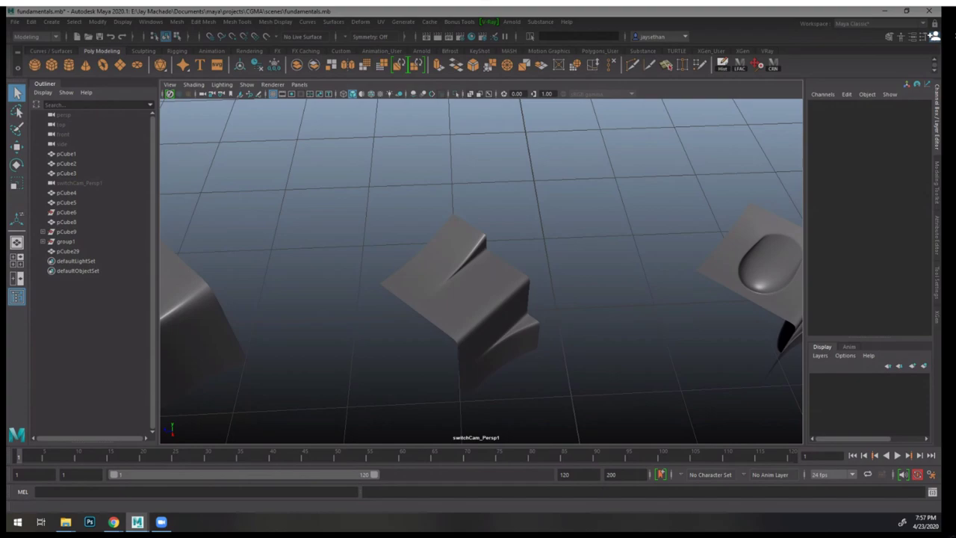
# - Switch to Chrome and look through the opening post of the RPF thread on the 5 Foot Studio Scale Millennium Falcon Build
pyautogui.click(114, 522)
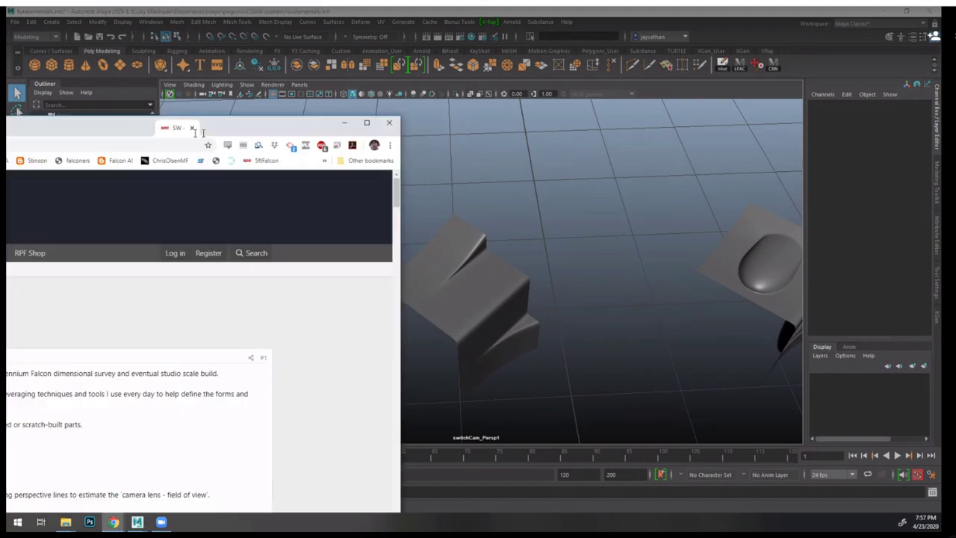
pyautogui.scroll(-4, 376, 234)
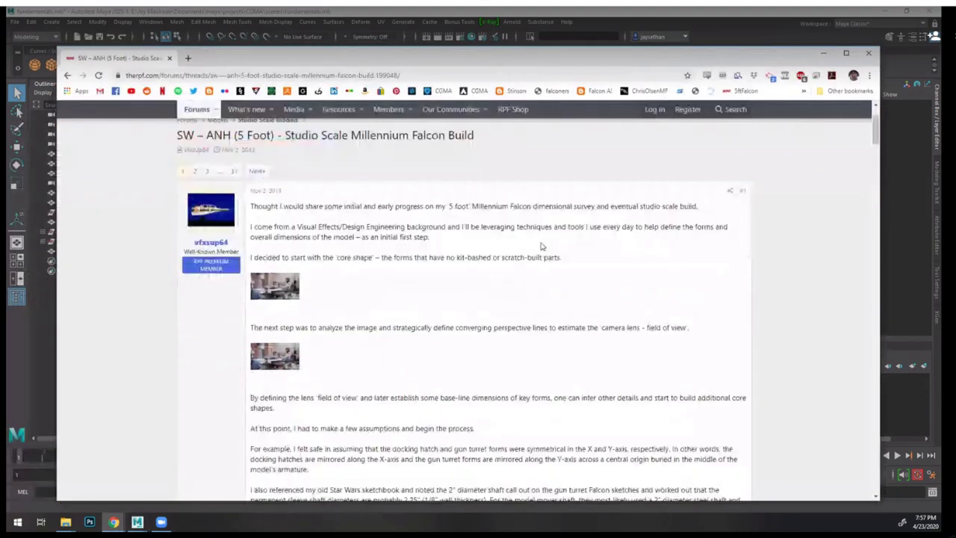
pyautogui.scroll(2, 404, 239)
pyautogui.scroll(2, 404, 239)
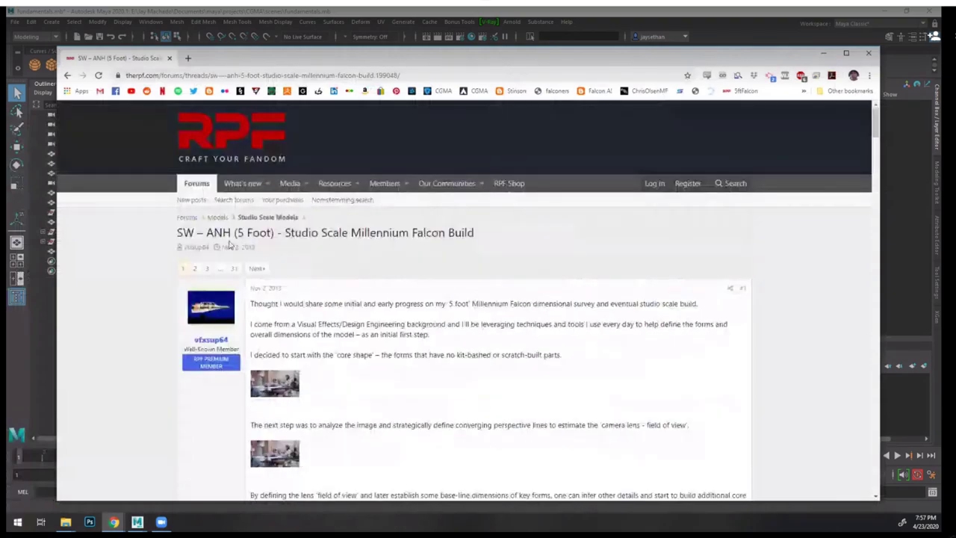
pyautogui.scroll(-4, 590, 279)
pyautogui.scroll(-7, 590, 280)
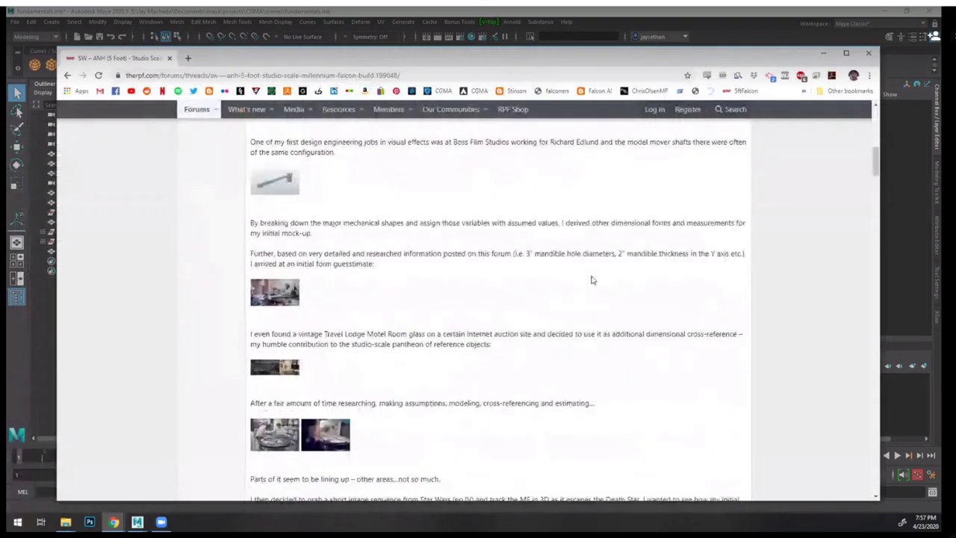
# - View the post's reference photos from PH_MF_0001.jpg through onValjean_perspectiveLines.jpg in the image viewer, and close the viewer
pyautogui.click(274, 254)
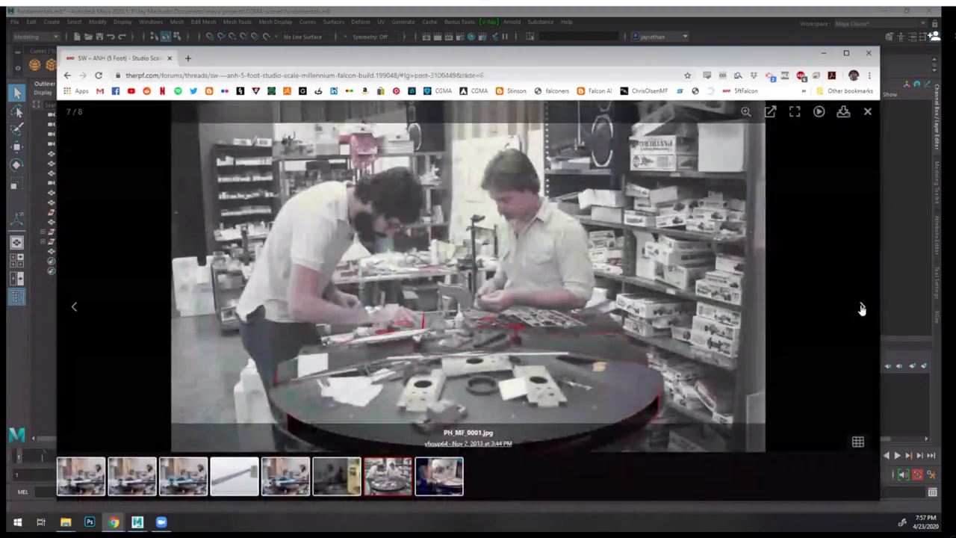
pyautogui.click(860, 306)
pyautogui.click(859, 307)
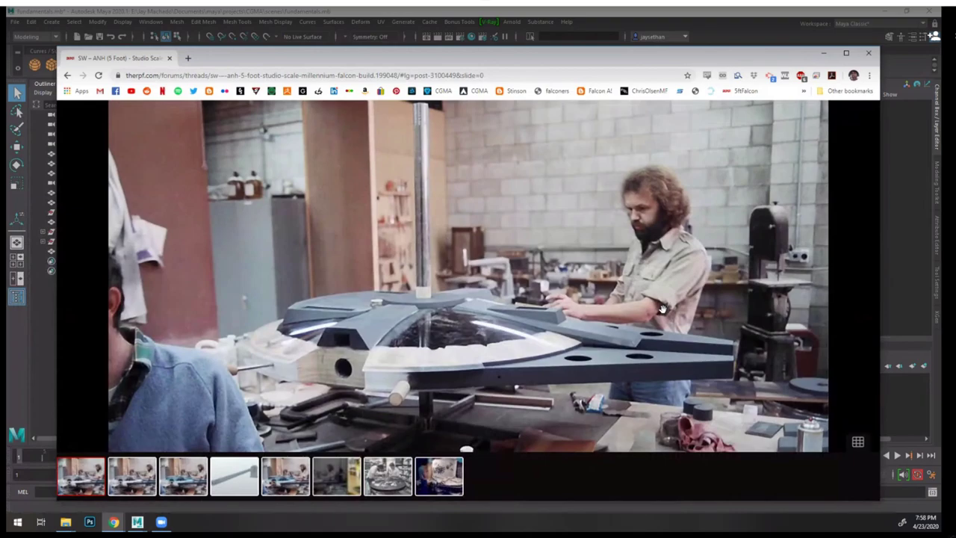
pyautogui.click(861, 311)
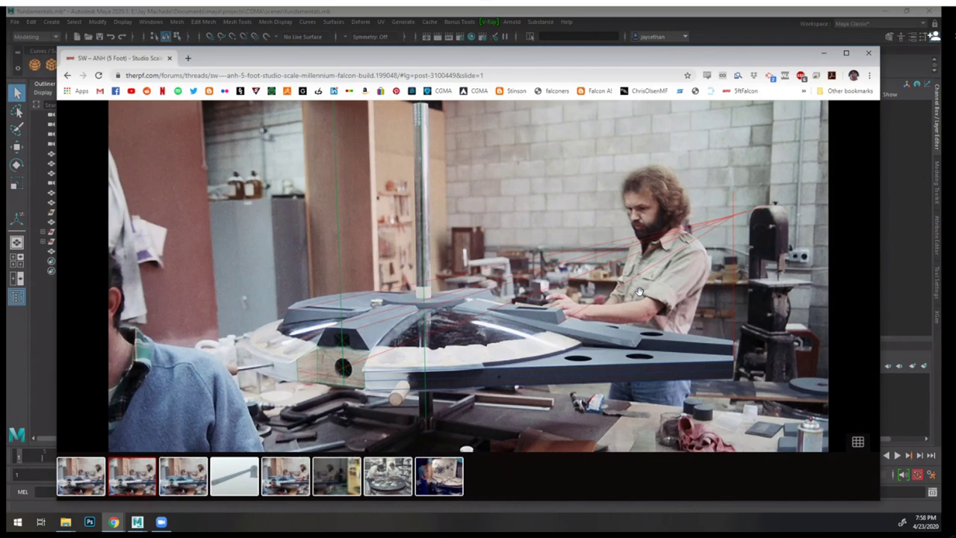
pyautogui.moveTo(305, 126)
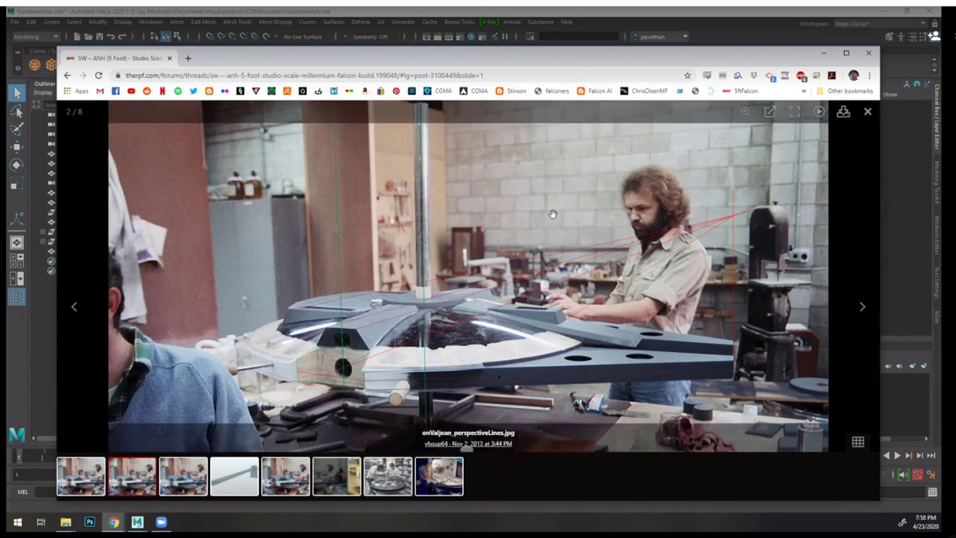
pyautogui.click(867, 112)
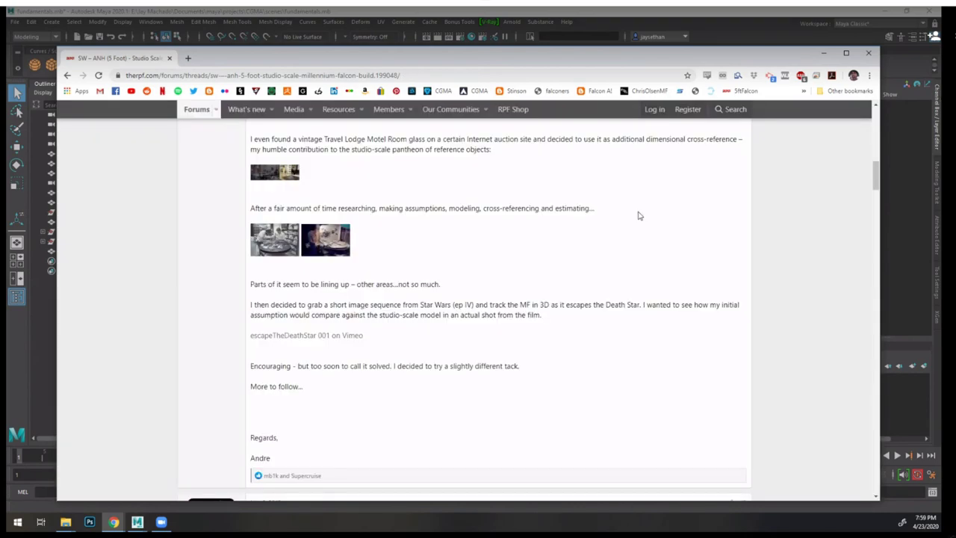
# - Return to the beginning of the build thread, close its window, and bring up the Large scale Millennium Falcon Kit ID's thread
pyautogui.scroll(-3, 559, 247)
pyautogui.scroll(6, 556, 242)
pyautogui.scroll(10, 556, 243)
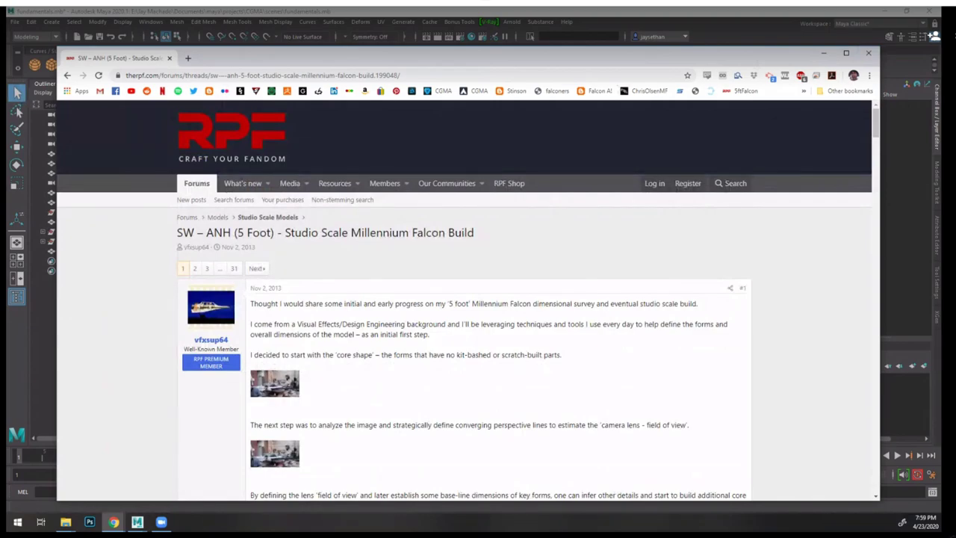
pyautogui.click(867, 53)
pyautogui.click(113, 521)
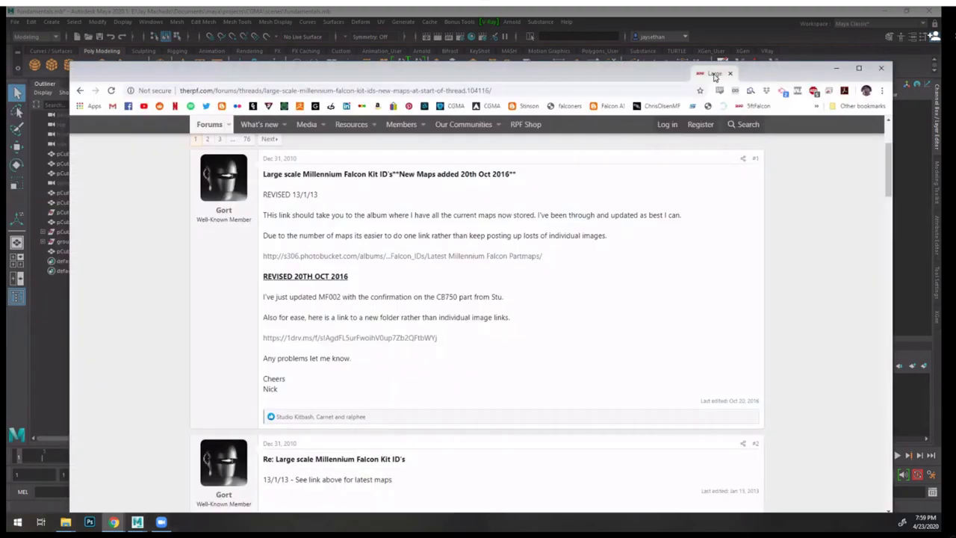
# - Open the Photobucket part-map album linked in the Kit ID's thread and view the MF002_13 engine centre details map
pyautogui.moveTo(713, 75); pyautogui.dragTo(704, 60)
pyautogui.scroll(2, 627, 243)
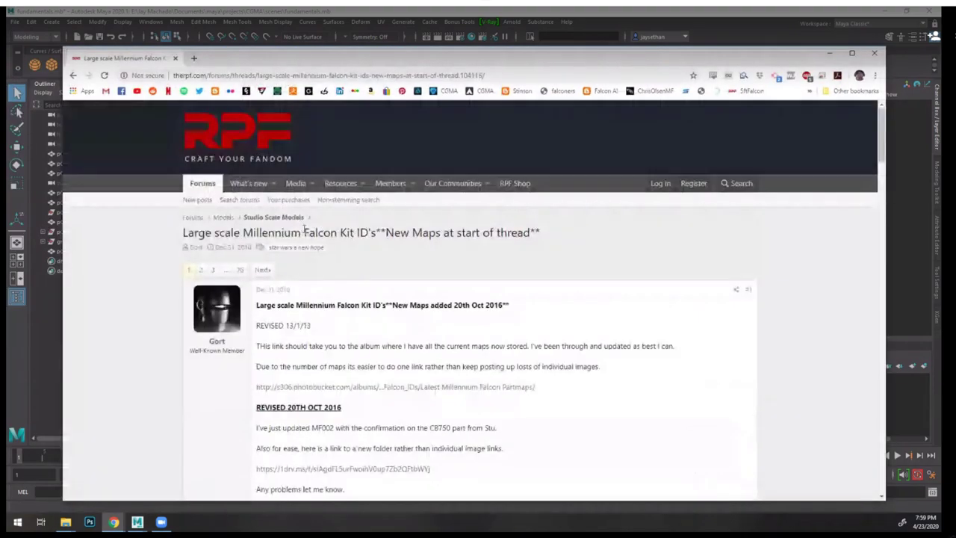
pyautogui.moveTo(306, 232); pyautogui.dragTo(369, 233)
pyautogui.click(460, 272)
pyautogui.scroll(-2, 489, 274)
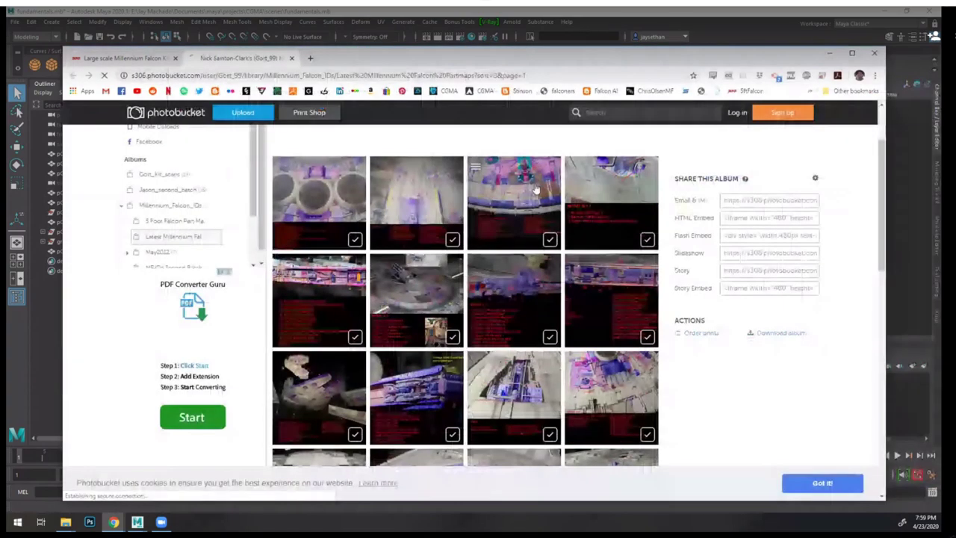
pyautogui.click(533, 213)
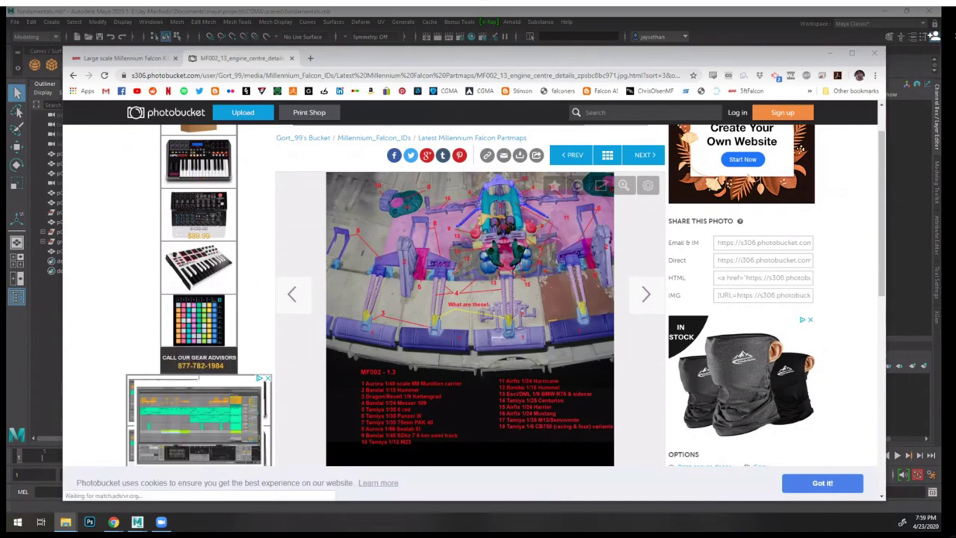
# - Switch to File Explorer and open the MILLENNIUMFALCON project's sourceimages folder
pyautogui.moveTo(6, 78); pyautogui.dragTo(207, 94)
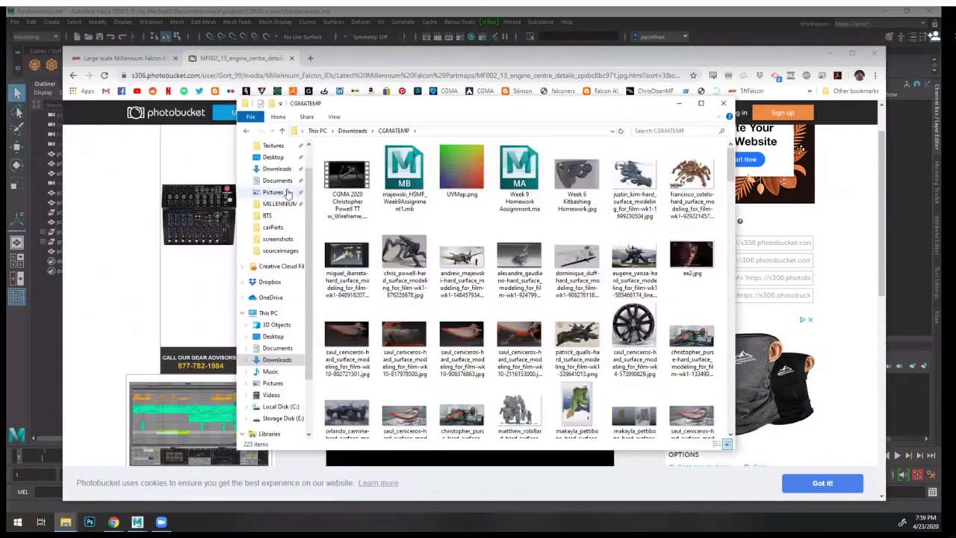
pyautogui.click(278, 203)
pyautogui.click(354, 355)
pyautogui.doubleClick(358, 357)
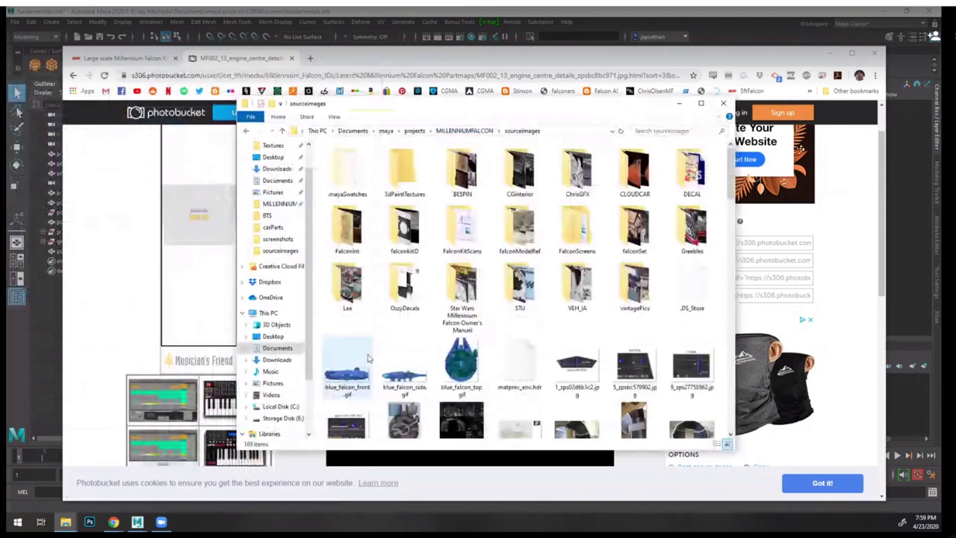
# - Look through the sourceimages folder, then open its falconkitID subfolder and browse the kit part images there
pyautogui.scroll(-5, 597, 325)
pyautogui.scroll(-2, 610, 317)
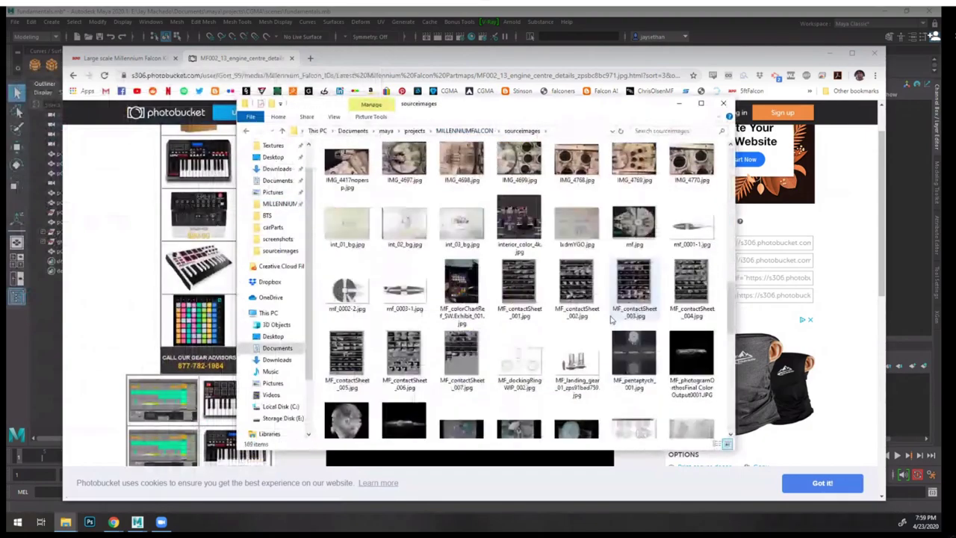
pyautogui.scroll(10, 609, 299)
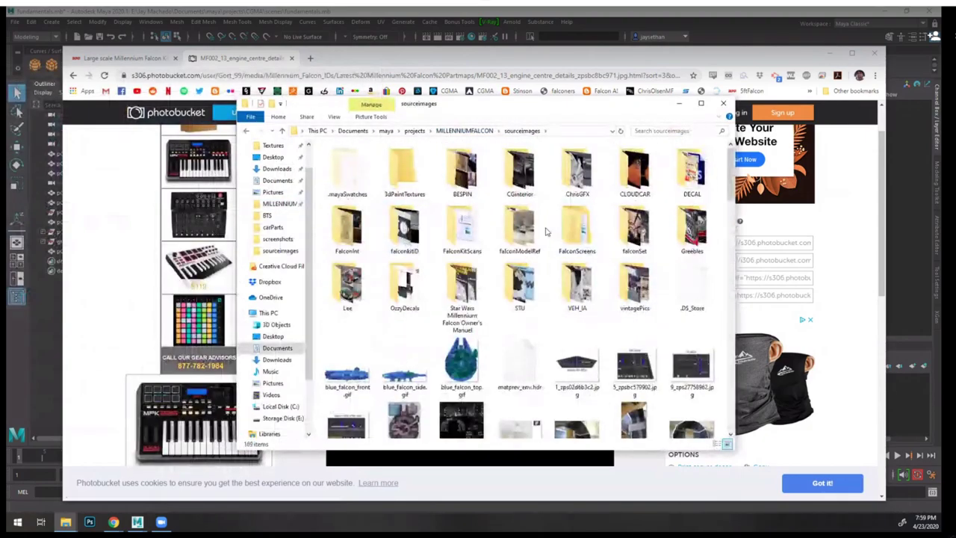
pyautogui.doubleClick(404, 228)
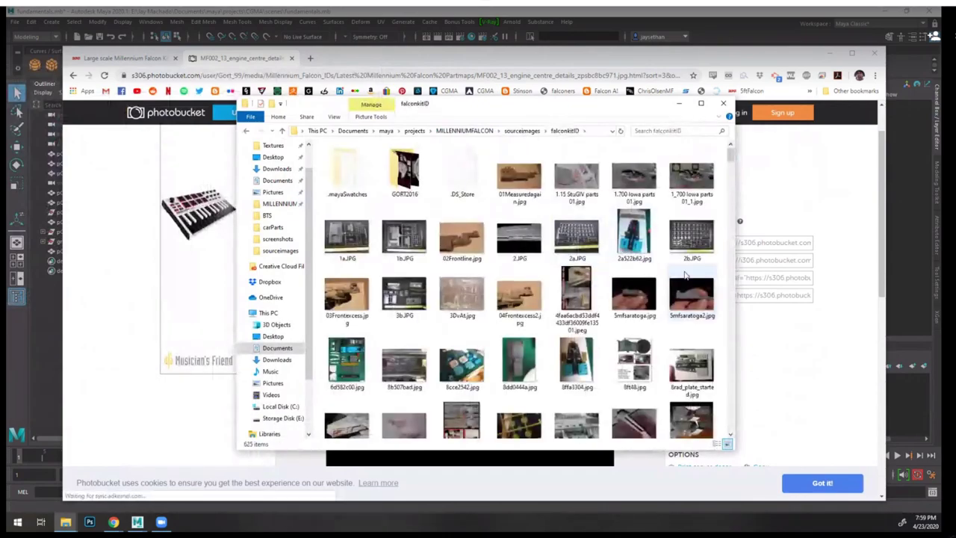
pyautogui.scroll(-3, 688, 288)
pyautogui.scroll(-5, 688, 288)
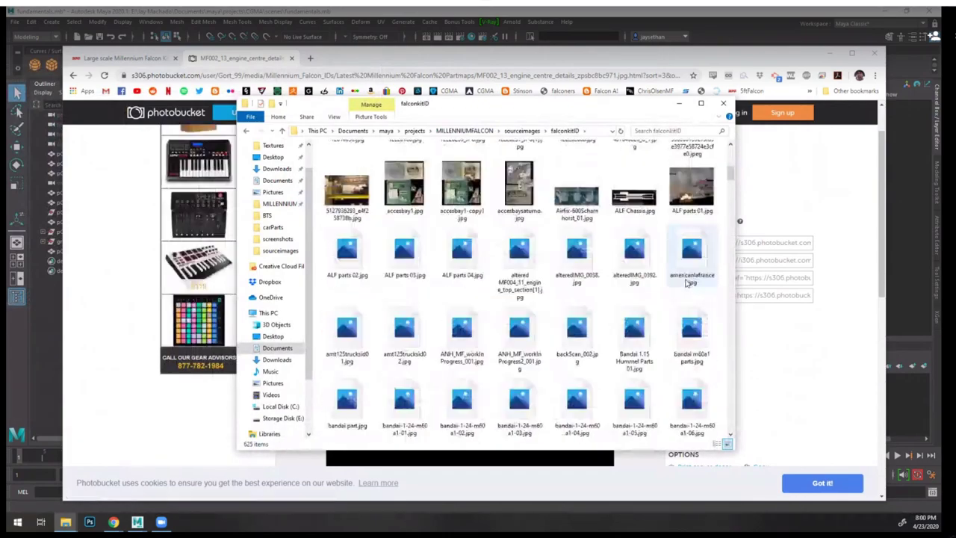
# - View the bandai-1-24-m60a1-02.jpg parts photo, close it, and move the File Explorer window away from the browser
pyautogui.doubleClick(465, 214)
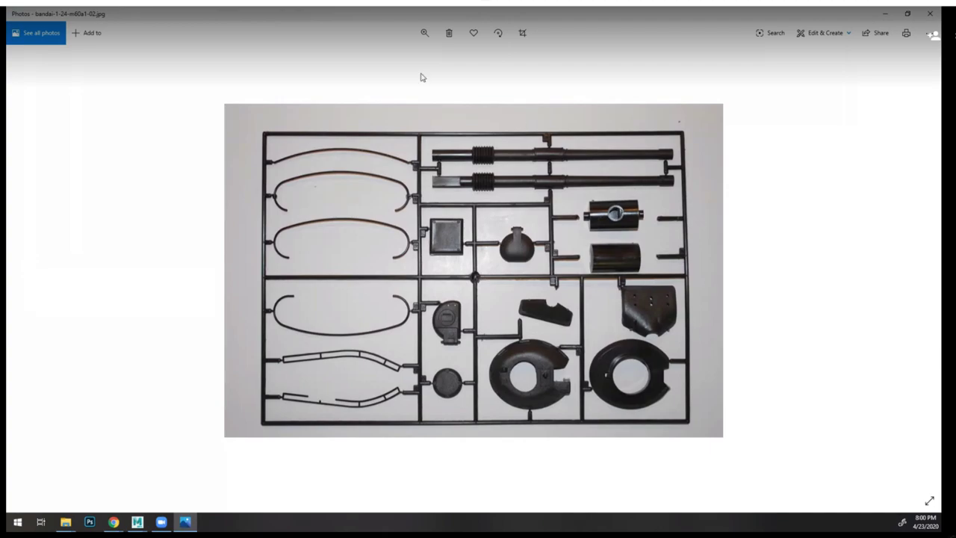
pyautogui.click(929, 13)
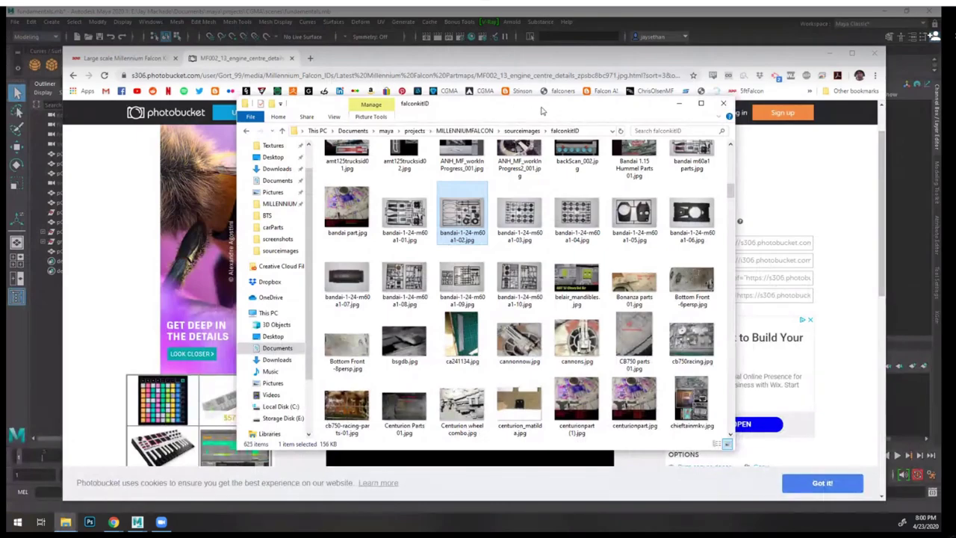
pyautogui.moveTo(541, 108); pyautogui.dragTo(6, 149)
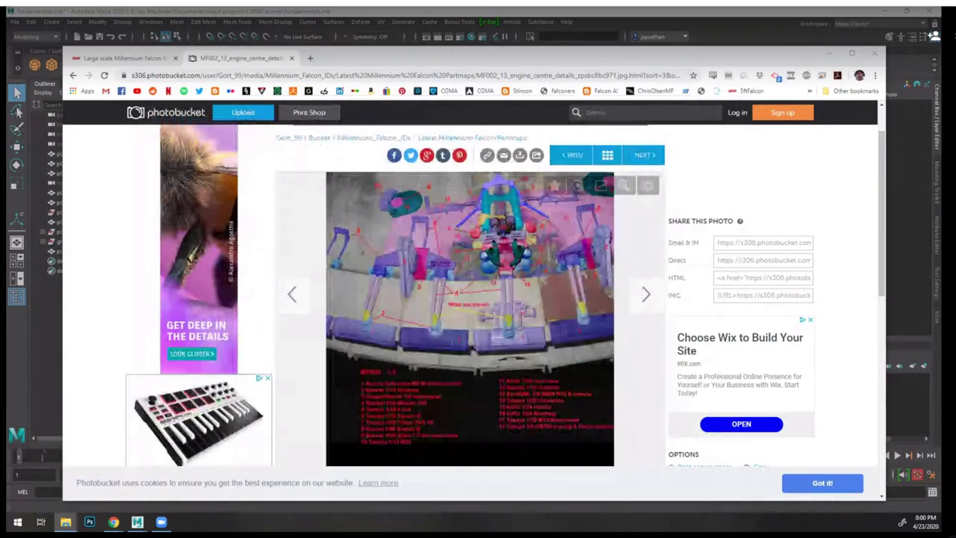
# - Open the Falcon A! blog in a new browser tab and find the part ID map in its lower access pits post
pyautogui.moveTo(6, 89); pyautogui.dragTo(407, 57)
pyautogui.scroll(-2, 805, 270)
pyautogui.scroll(-7, 542, 171)
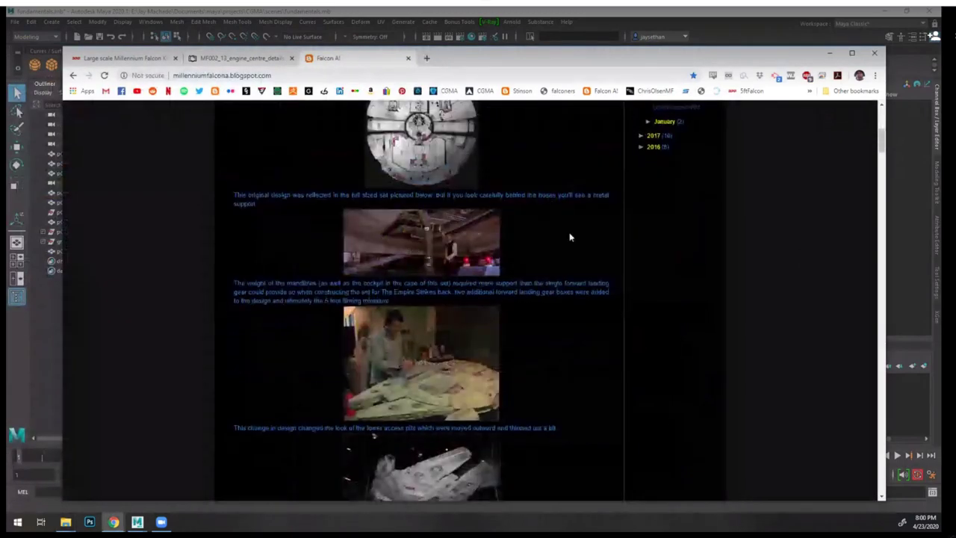
pyautogui.scroll(-5, 399, 320)
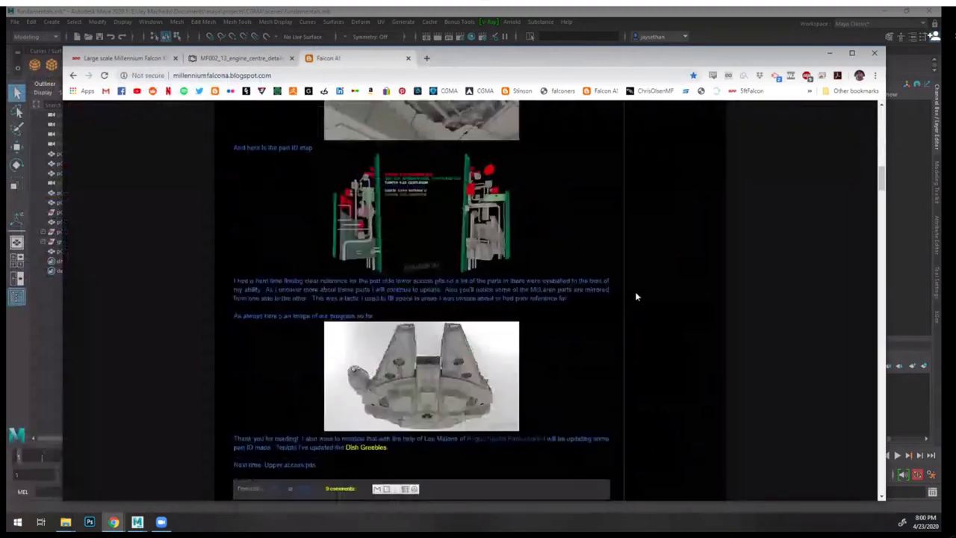
pyautogui.scroll(2, 442, 274)
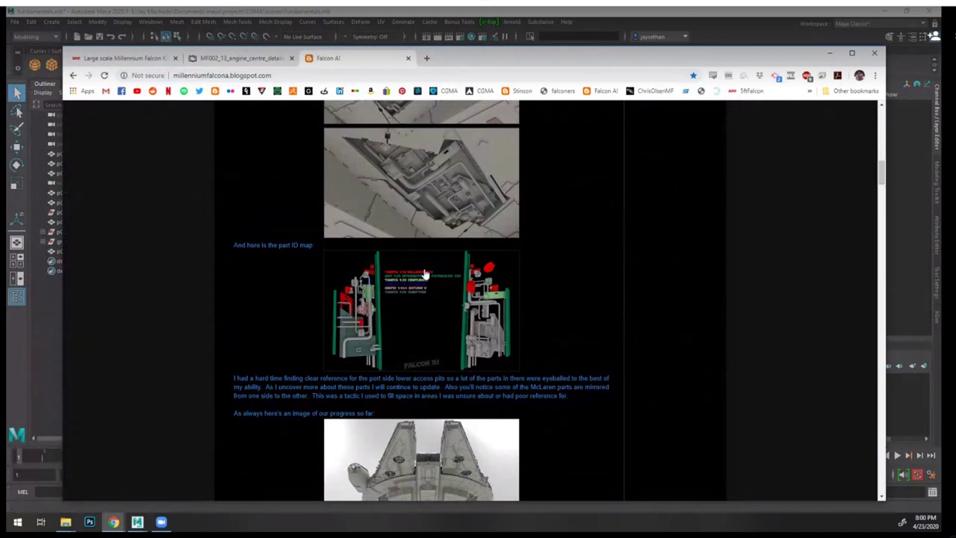
# - View the enlarged kit part map in the Jaws Part III: Upper Jaw post, and close the image
pyautogui.scroll(-1, 521, 313)
pyautogui.scroll(-10, 520, 313)
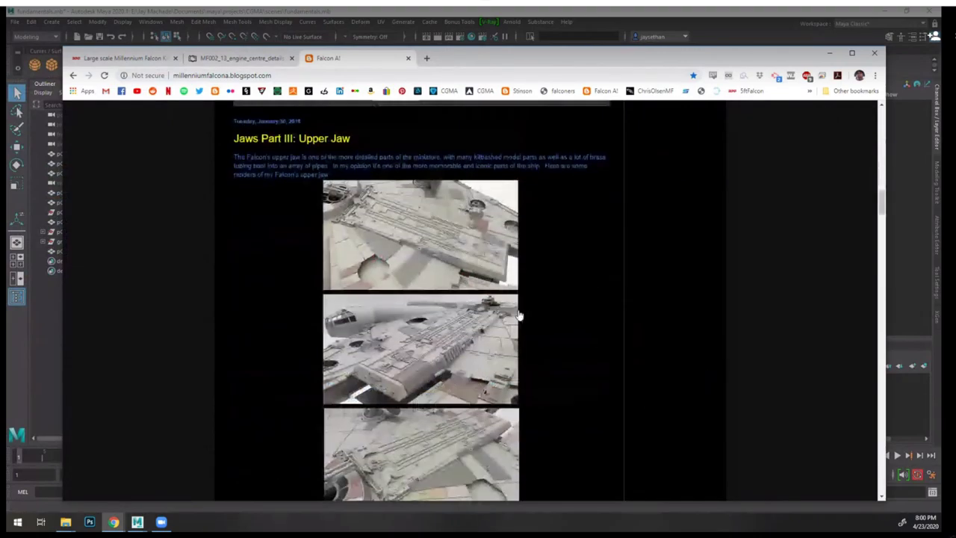
pyautogui.click(466, 290)
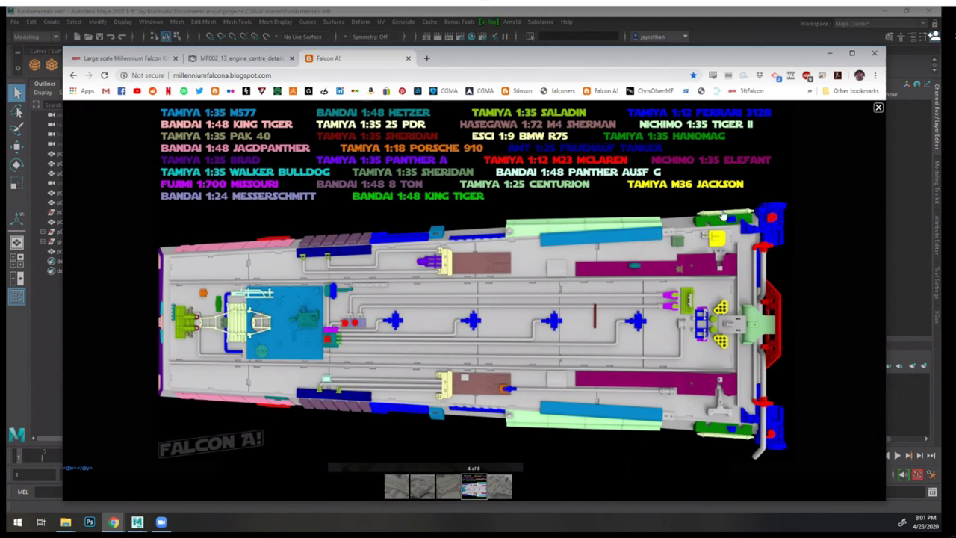
pyautogui.click(877, 109)
# - Examine the blog from the upper jaw render down to the 8Rad plate section of the Inner Jaws post
pyautogui.scroll(-15, 649, 222)
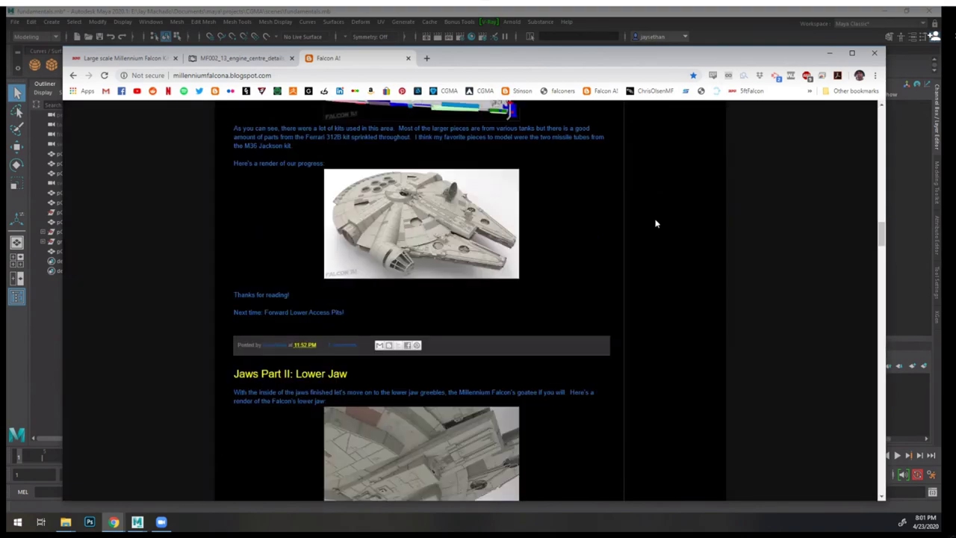
pyautogui.scroll(-10, 642, 224)
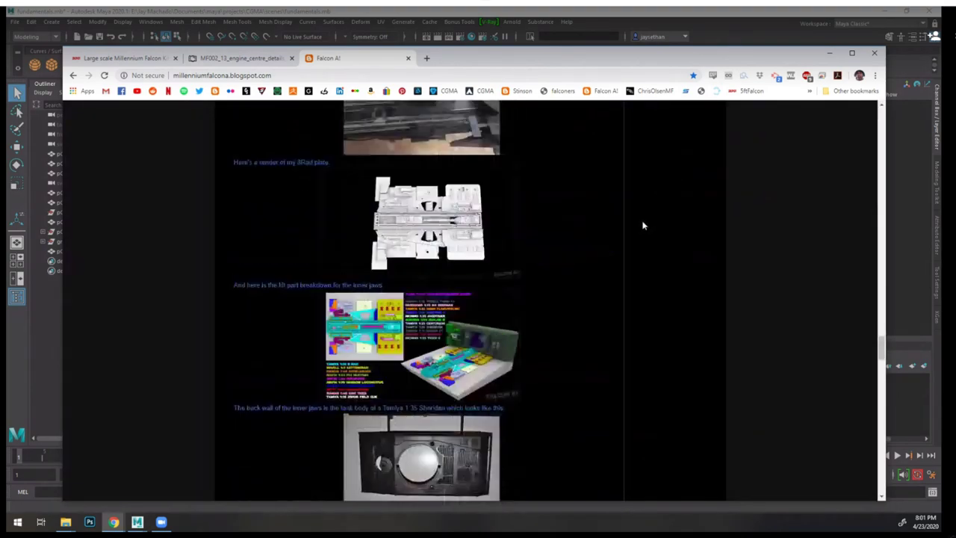
pyautogui.scroll(5, 642, 224)
pyautogui.scroll(3, 448, 232)
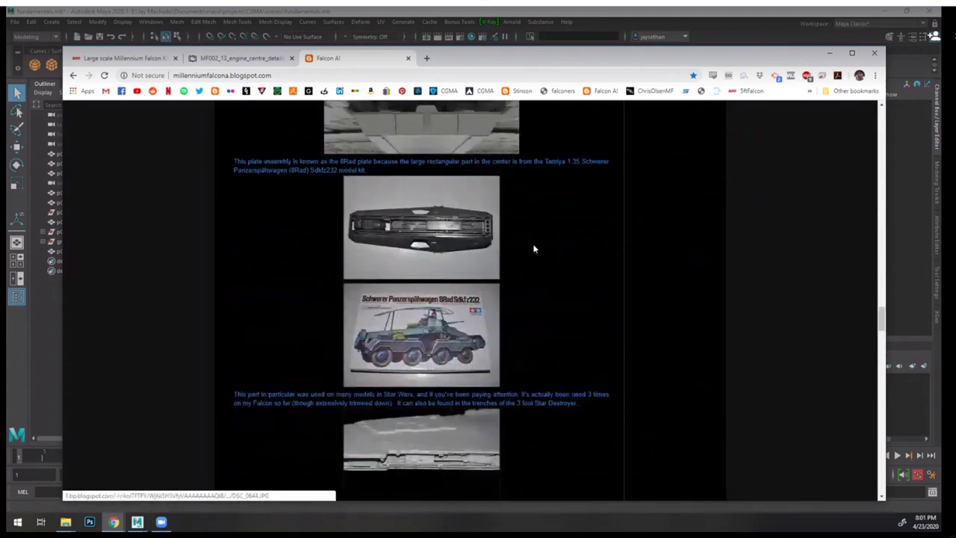
pyautogui.scroll(1, 560, 283)
pyautogui.scroll(-3, 566, 288)
pyautogui.scroll(-2, 568, 284)
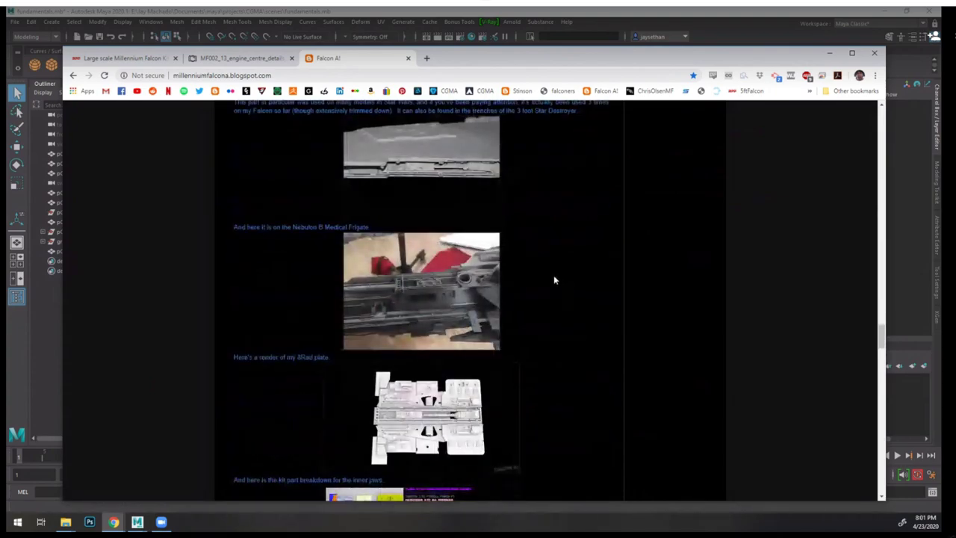
pyautogui.scroll(-1, 553, 276)
pyautogui.scroll(1, 554, 280)
pyautogui.scroll(1, 553, 280)
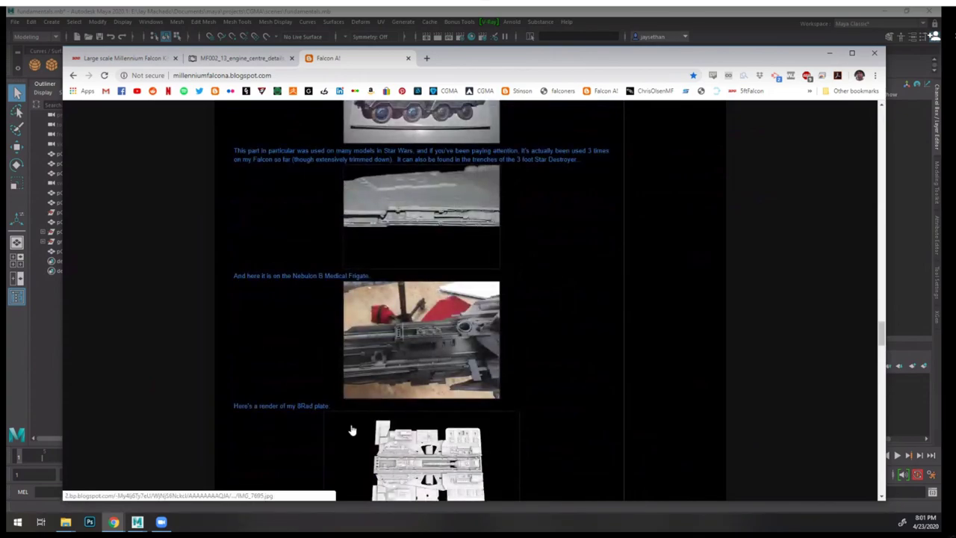
# - View the enlarged Star Destroyer trench and Nebulon B Medical Frigate photos in turn, closing each one
pyautogui.click(454, 231)
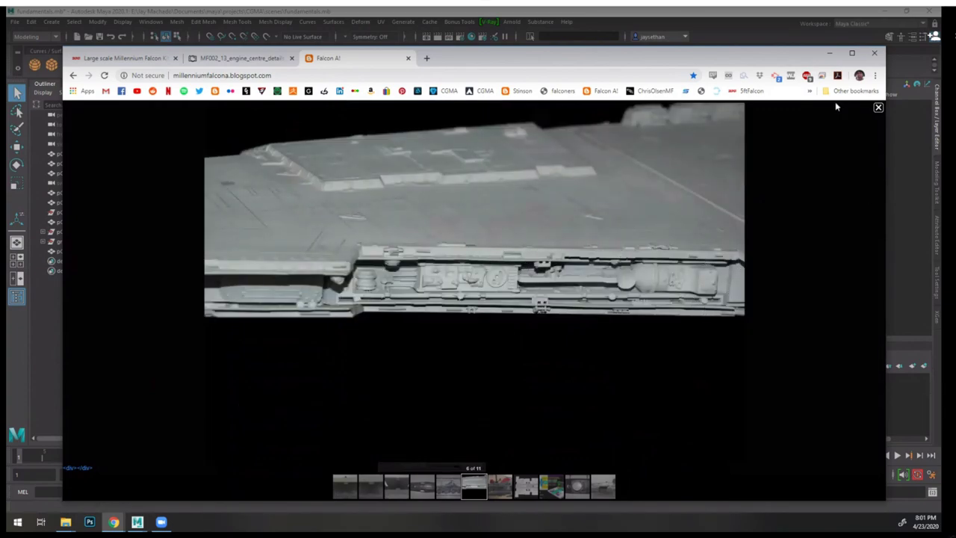
pyautogui.click(878, 109)
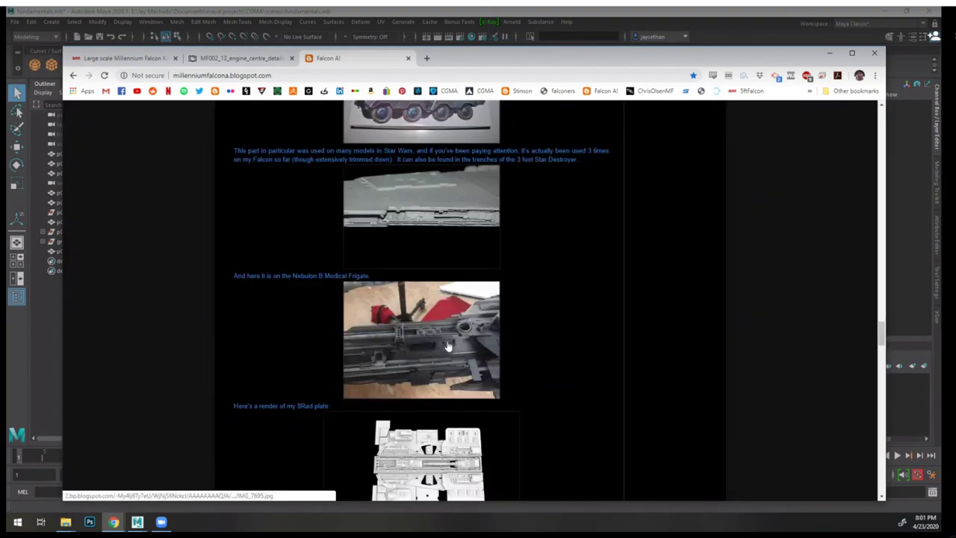
pyautogui.click(448, 347)
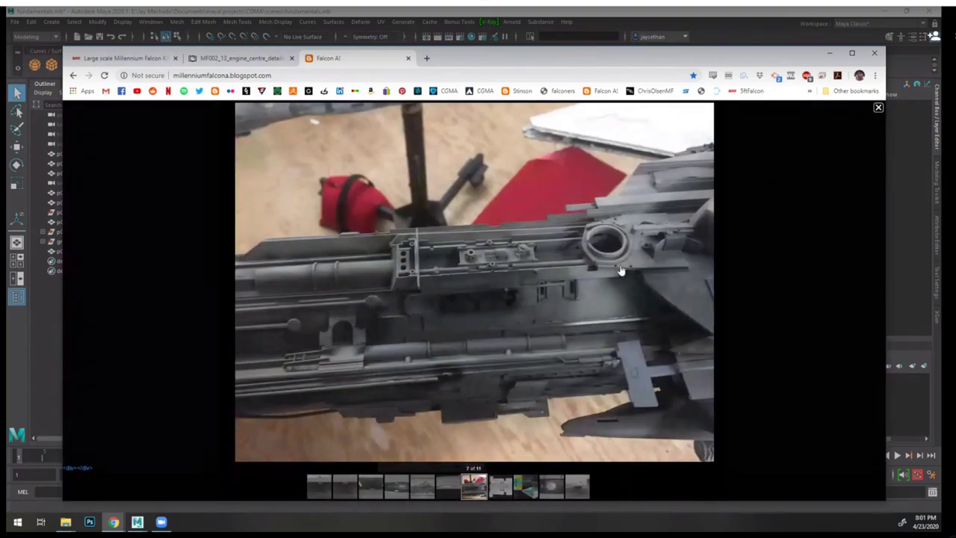
pyautogui.click(878, 107)
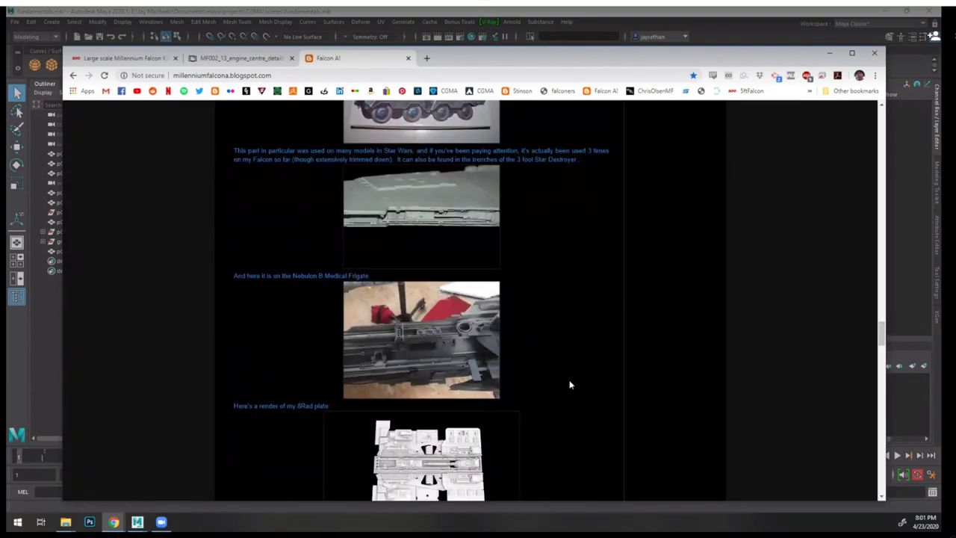
# - Look over the inner jaws kit part breakdown and the videos in the Rogue Studio Productions post
pyautogui.scroll(-3, 619, 345)
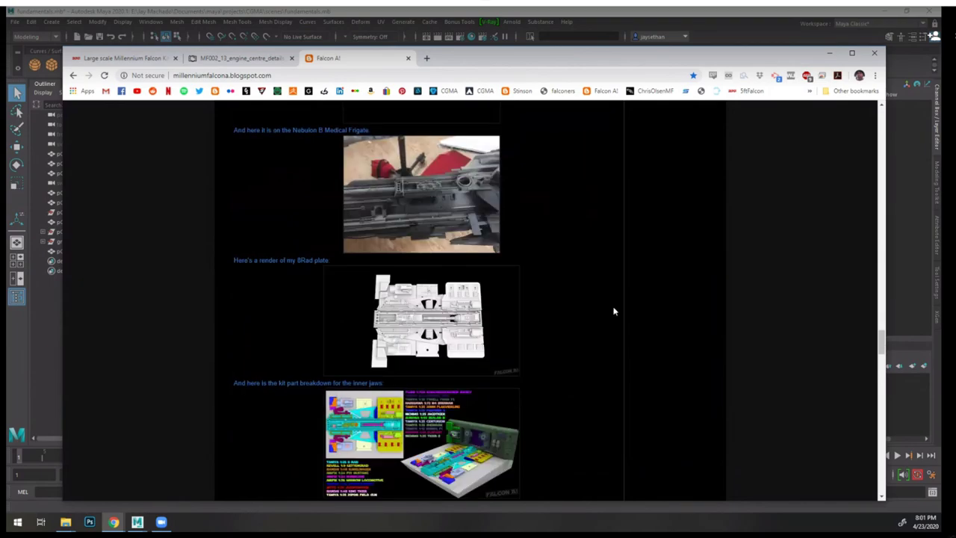
pyautogui.scroll(-2, 575, 345)
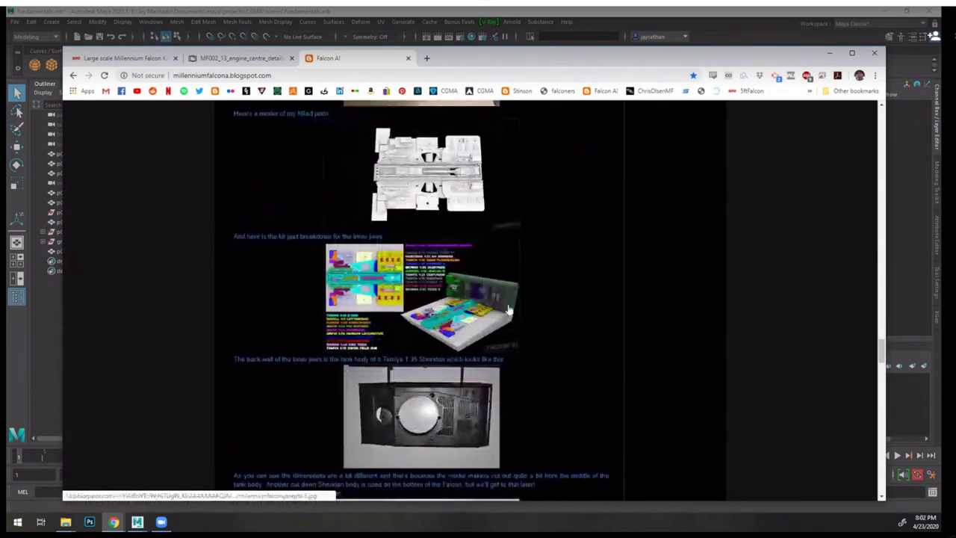
pyautogui.scroll(-5, 664, 295)
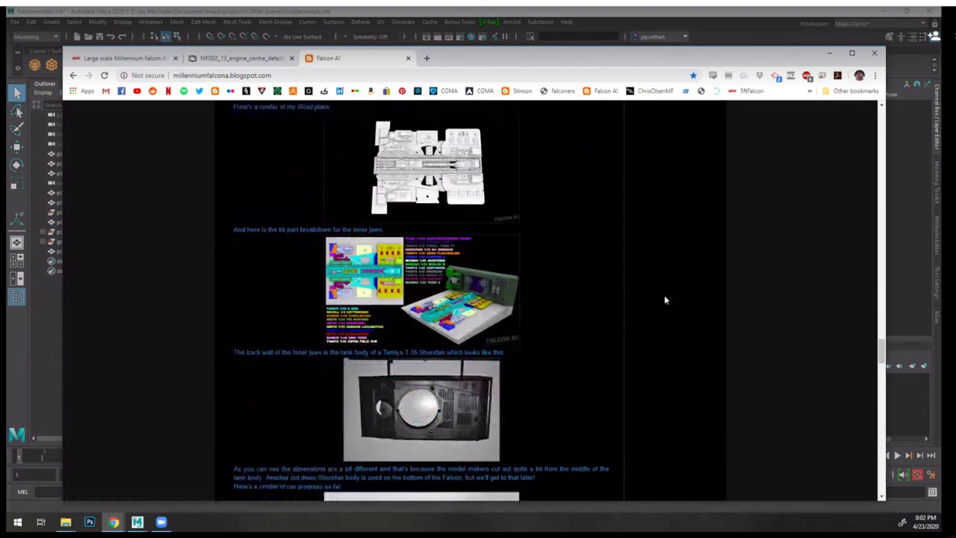
pyautogui.scroll(-7, 683, 280)
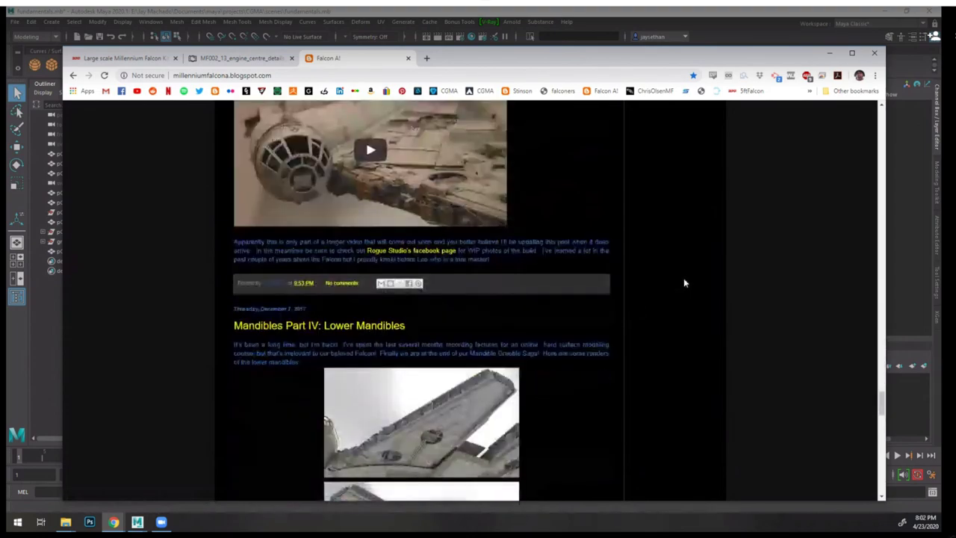
pyautogui.scroll(4, 683, 280)
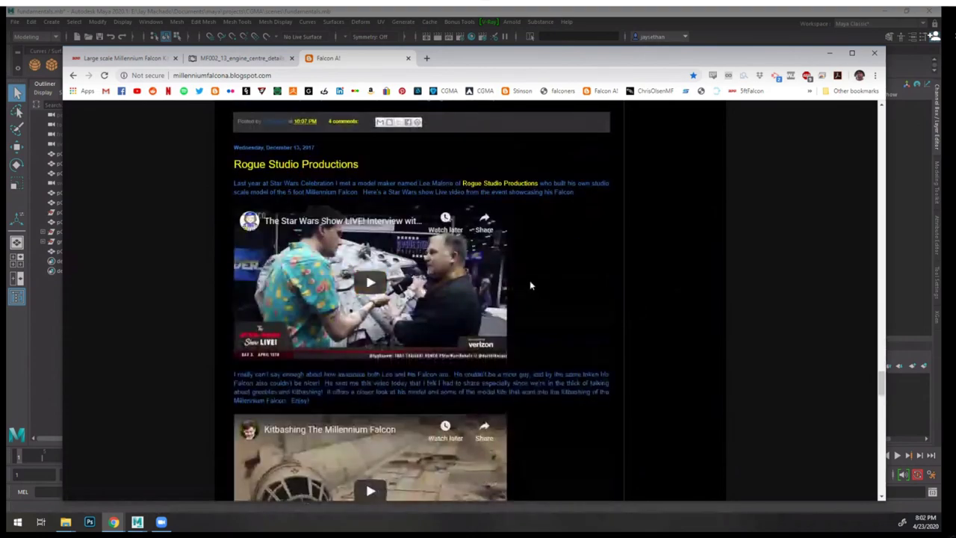
pyautogui.scroll(-1, 638, 304)
pyautogui.scroll(-2, 508, 427)
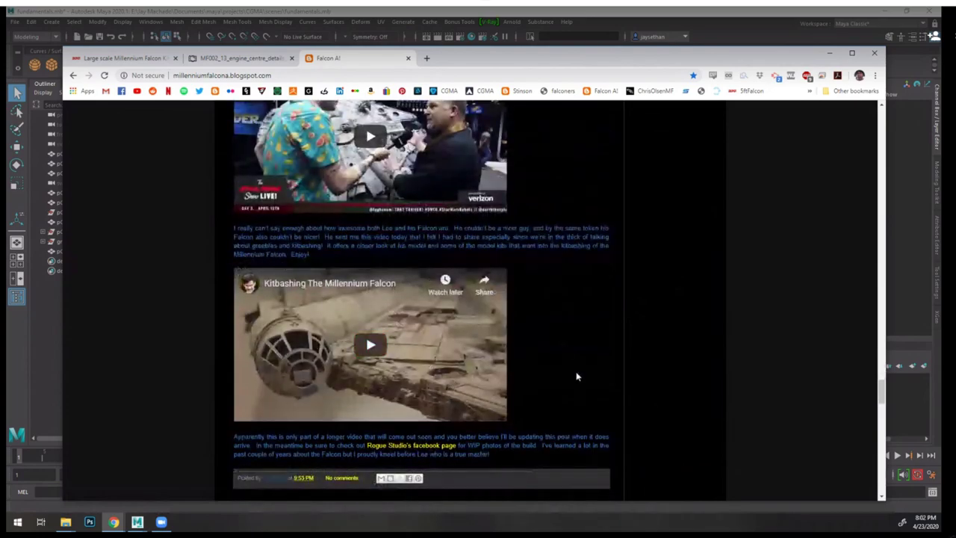
# - Examine the lower and upper mandibles renders and their kit part breakdowns down to the end of the blog page
pyautogui.scroll(-2, 617, 338)
pyautogui.scroll(-5, 629, 347)
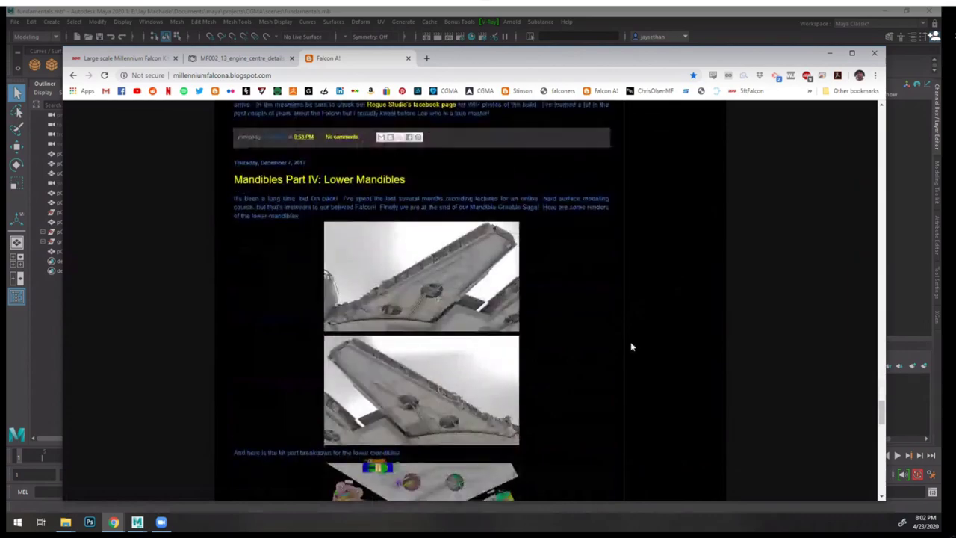
pyautogui.scroll(-1, 631, 346)
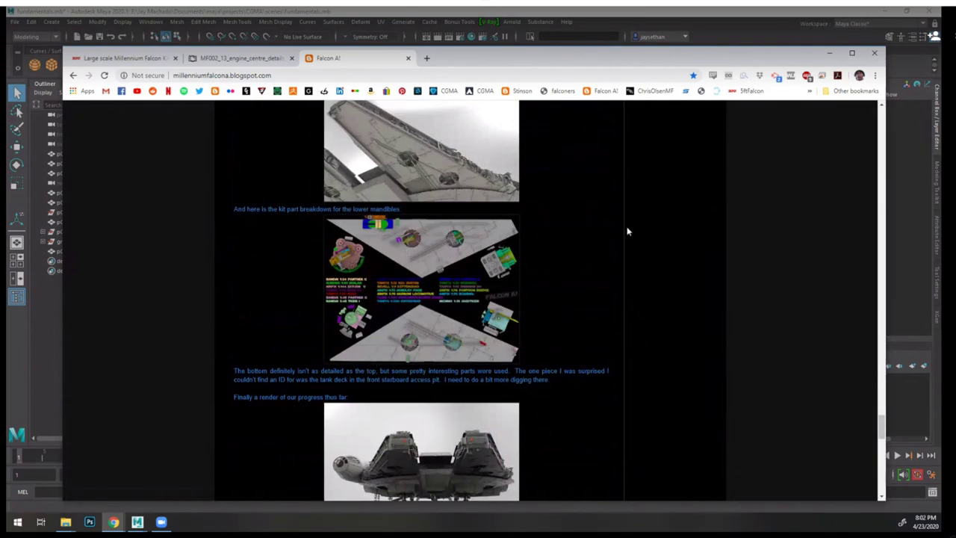
pyautogui.scroll(-10, 626, 231)
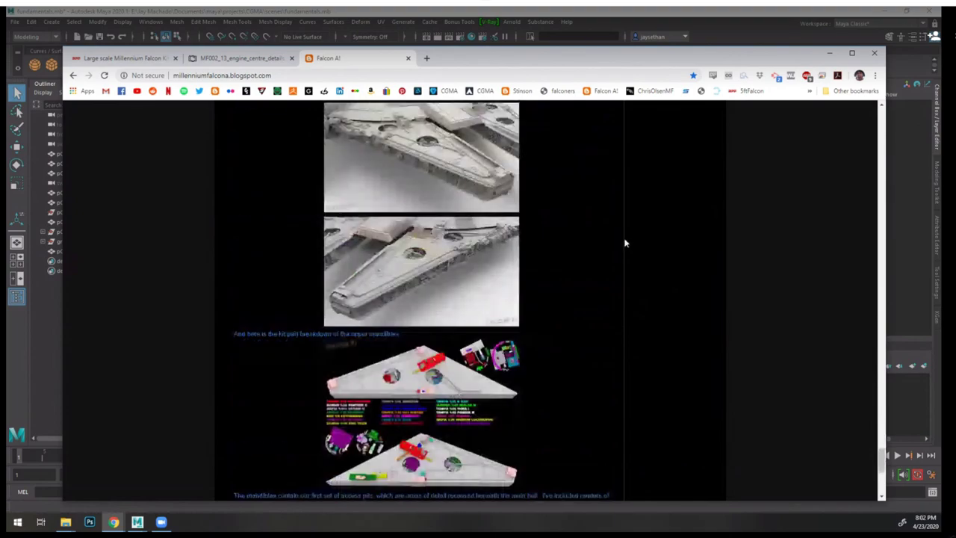
pyautogui.scroll(-5, 590, 347)
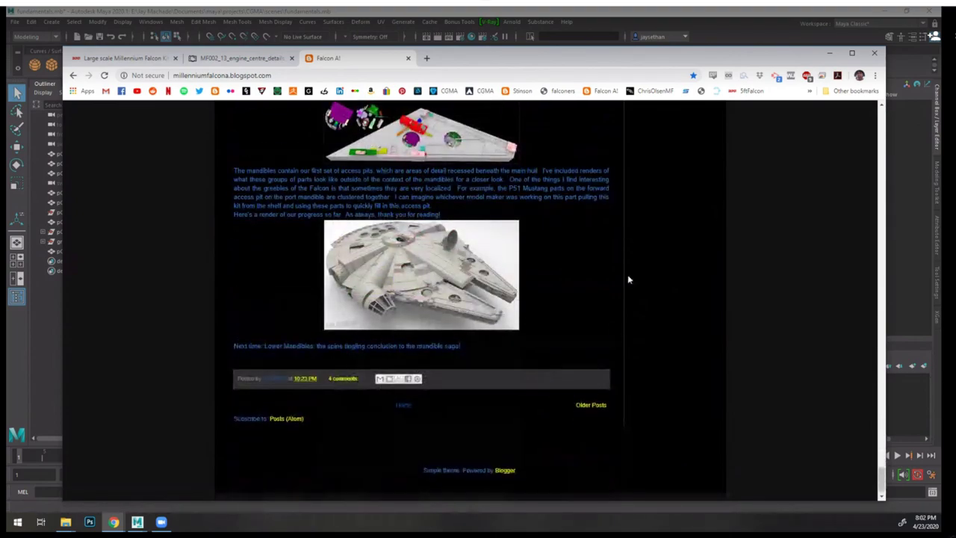
# - Look back through the mandibles posts and return to the start of the Jaws Part I: Inner Jaws post
pyautogui.scroll(8, 627, 283)
pyautogui.scroll(-3, 628, 289)
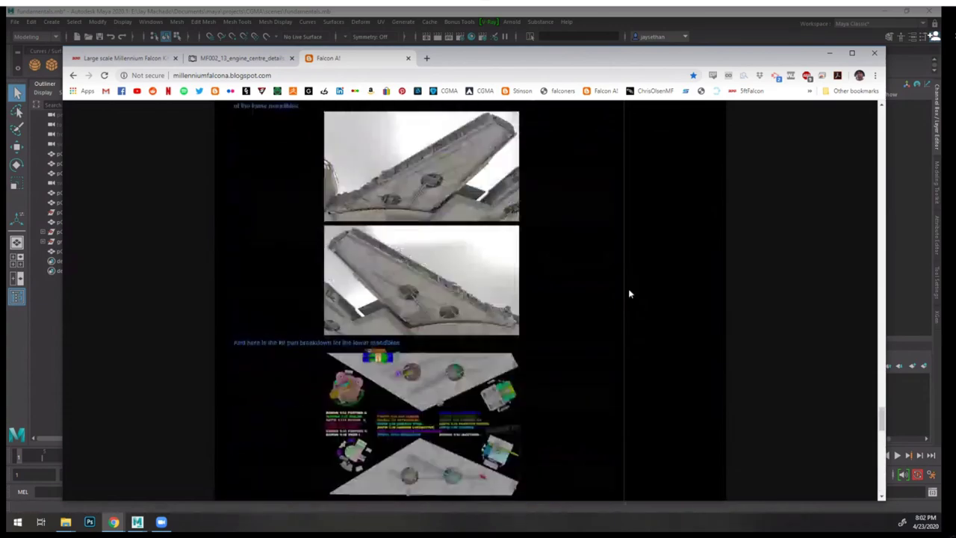
pyautogui.scroll(5, 628, 293)
pyautogui.scroll(-10, 627, 294)
pyautogui.scroll(1, 635, 298)
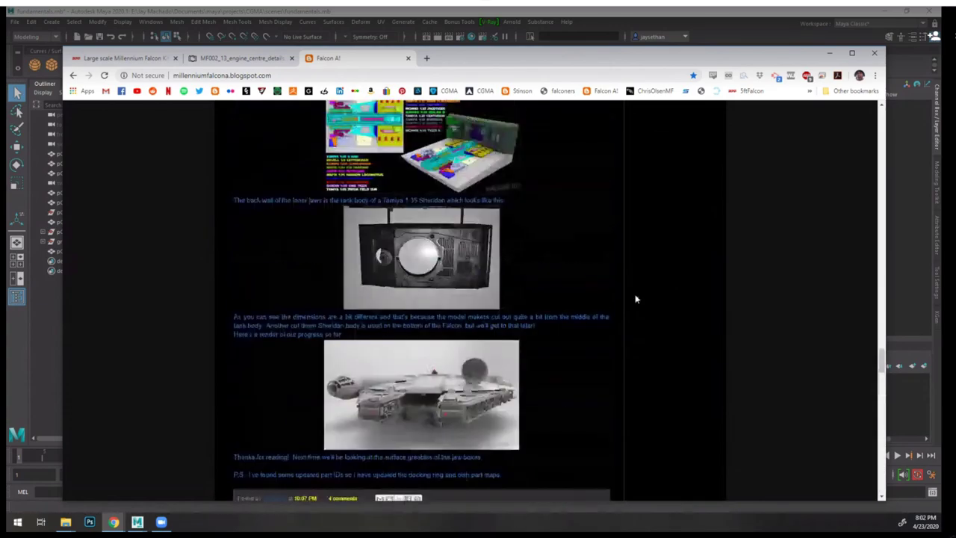
pyautogui.scroll(12, 637, 298)
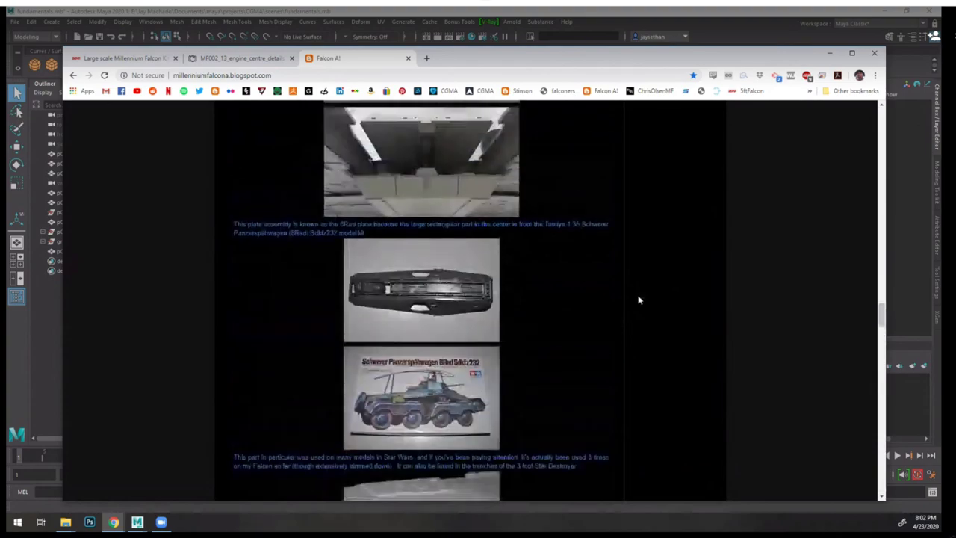
pyautogui.scroll(5, 638, 300)
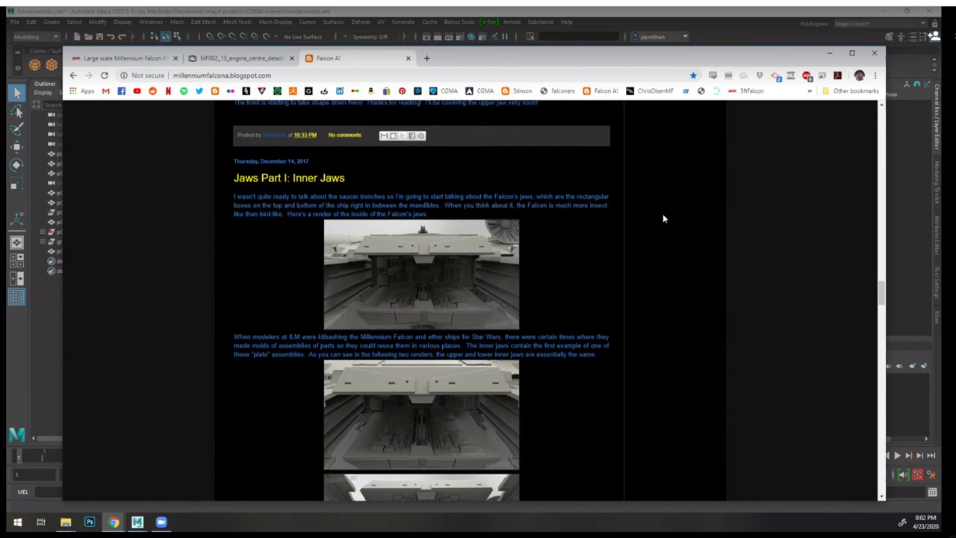
# - Enlarge the upper jaw render in the blog post, close it, and continue back to the Lower Access Pits renders
pyautogui.scroll(-10, 676, 239)
pyautogui.scroll(5, 680, 244)
pyautogui.scroll(-4, 683, 249)
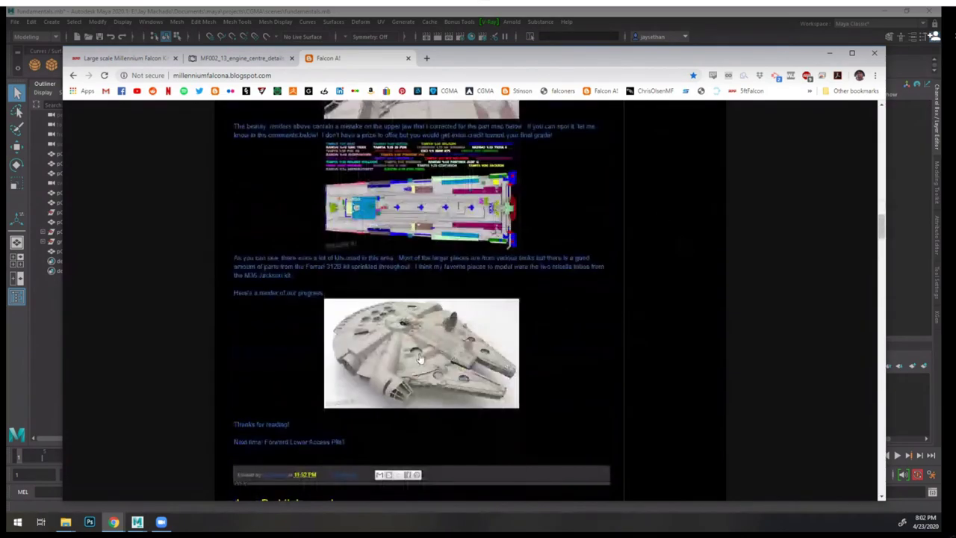
pyautogui.click(419, 355)
pyautogui.scroll(3, 661, 327)
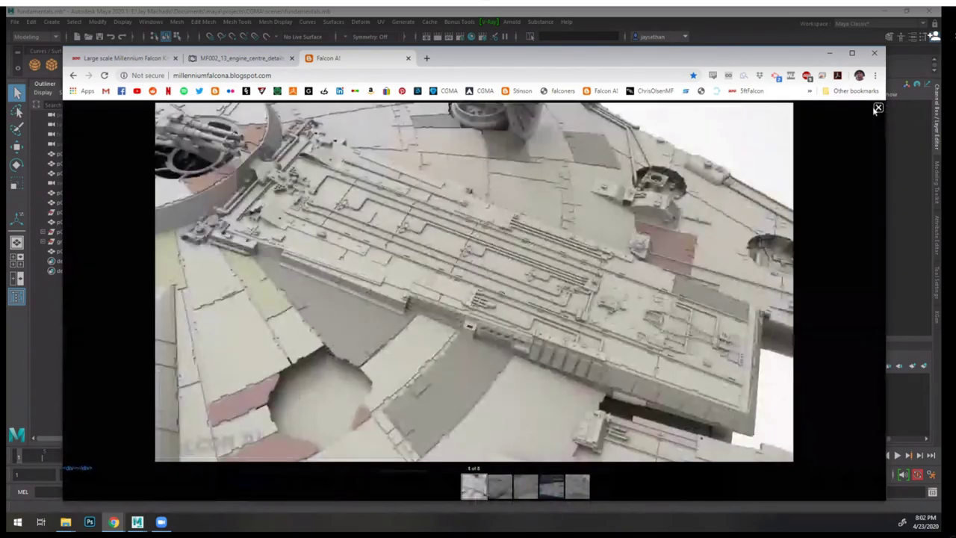
pyautogui.click(878, 107)
pyautogui.scroll(3, 630, 204)
pyautogui.scroll(10, 630, 212)
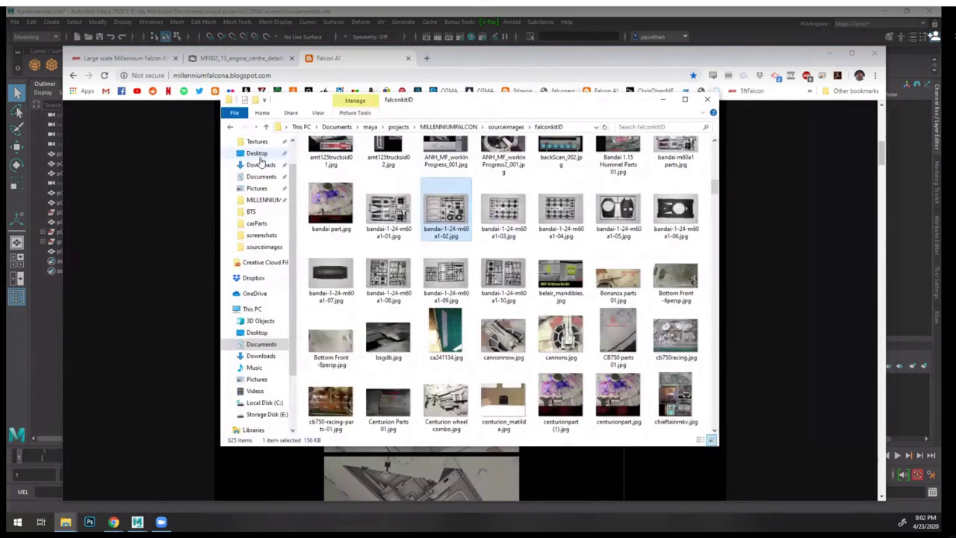
# - Open the images folder of the MILLENNIUMFALCON project in File Explorer and view millenniumfalcon.modo.ao.0001.JPG, closing it when done
pyautogui.click(274, 201)
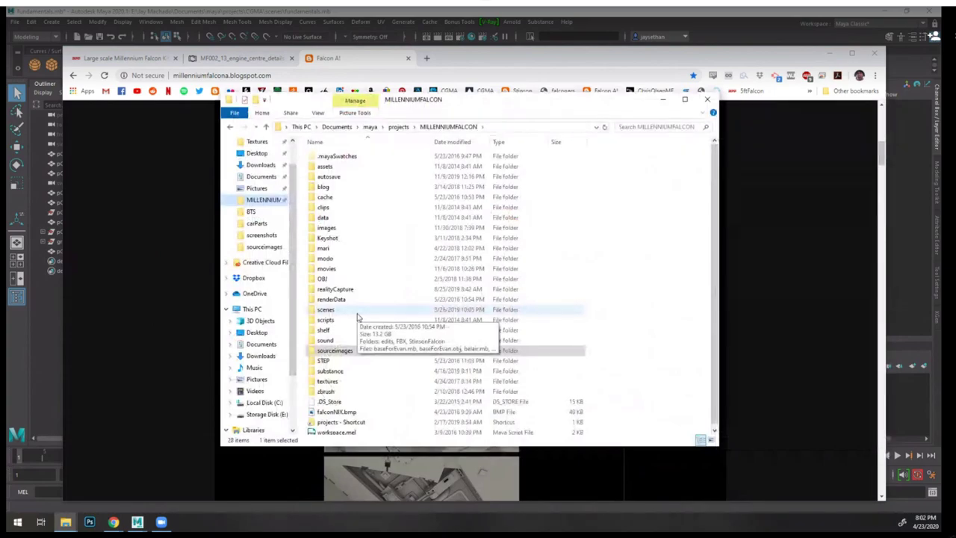
pyautogui.doubleClick(348, 227)
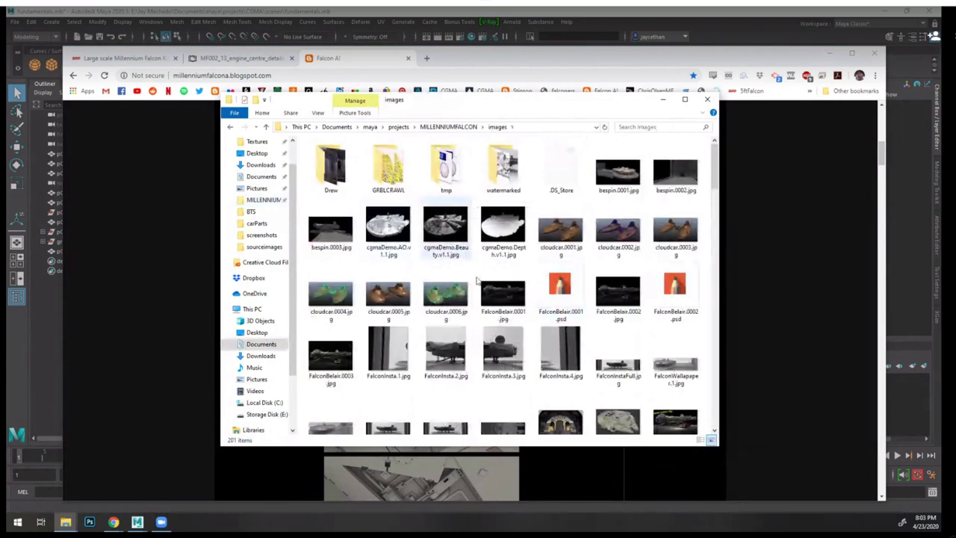
pyautogui.scroll(-3, 607, 363)
pyautogui.click(573, 336)
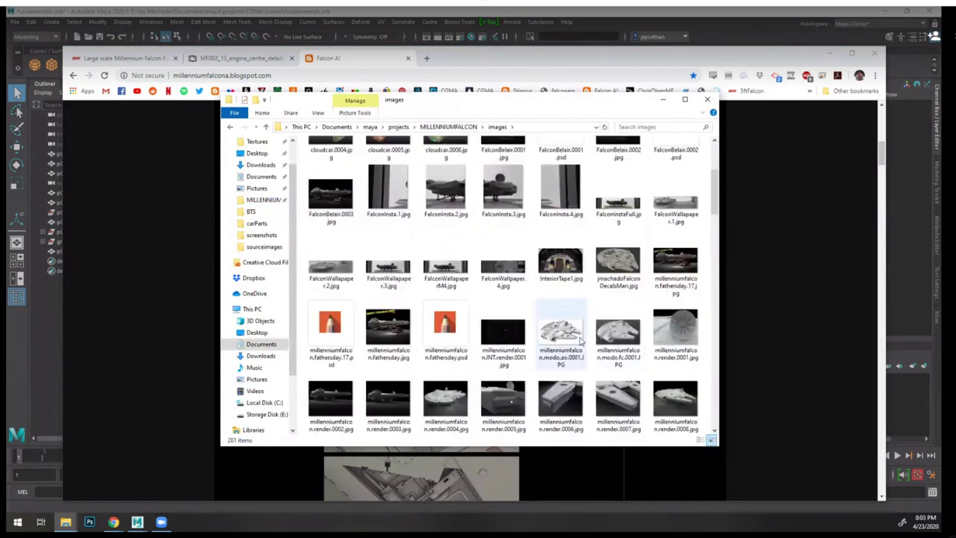
pyautogui.doubleClick(573, 336)
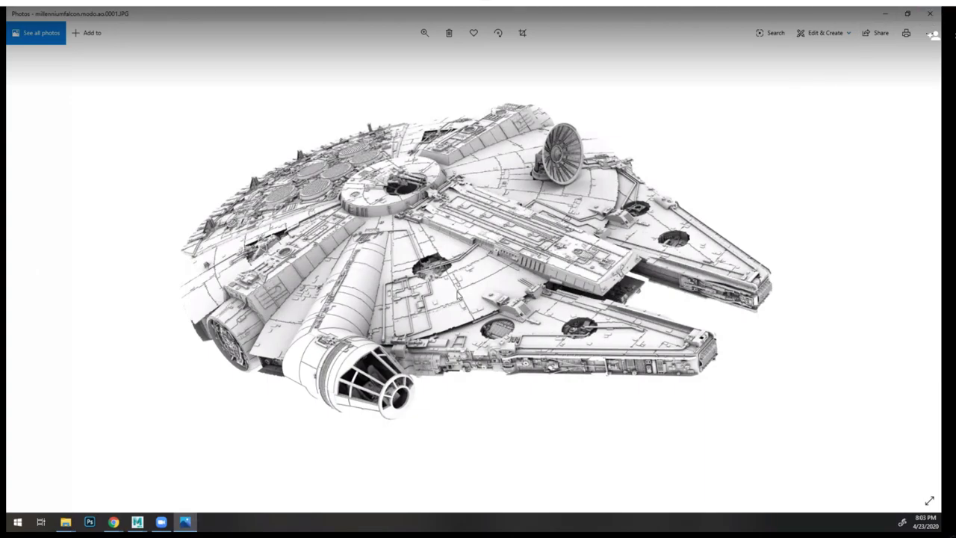
pyautogui.click(931, 16)
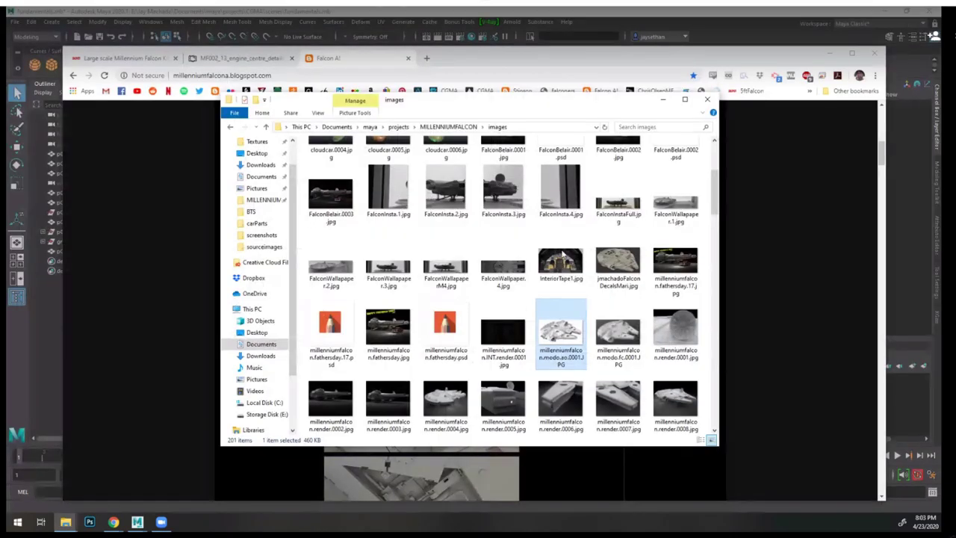
# - Browse the Millennium Falcon render thumbnails in the images folder and close the folder window
pyautogui.scroll(-4, 561, 255)
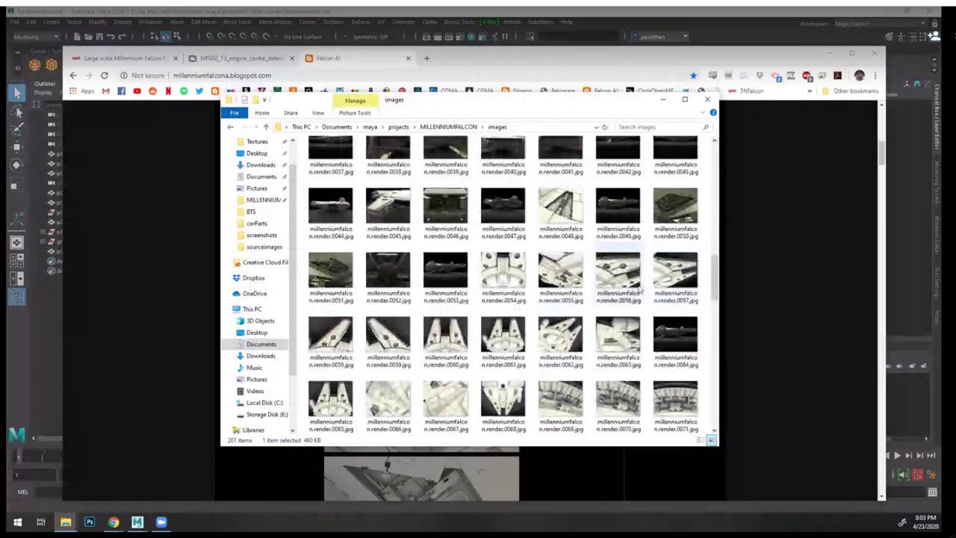
pyautogui.scroll(5, 639, 287)
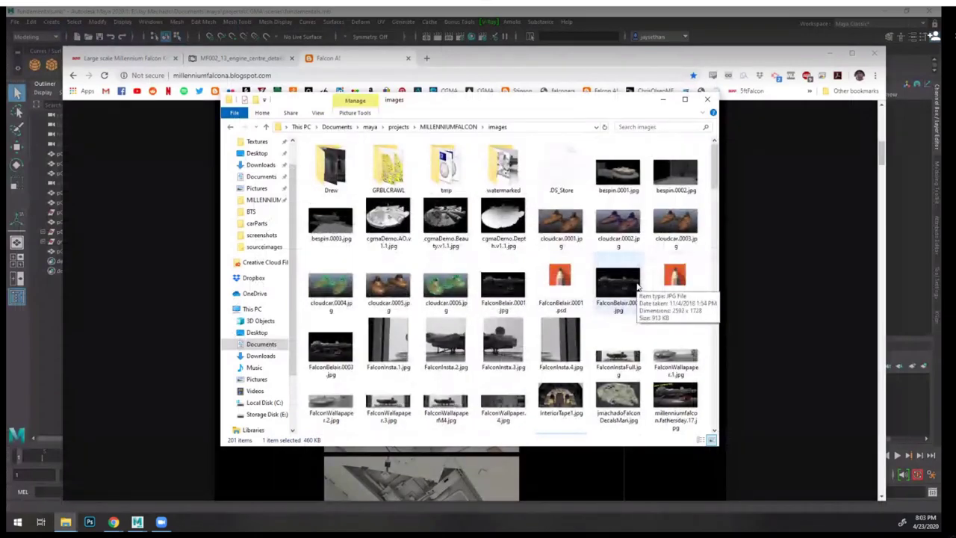
pyautogui.click(706, 100)
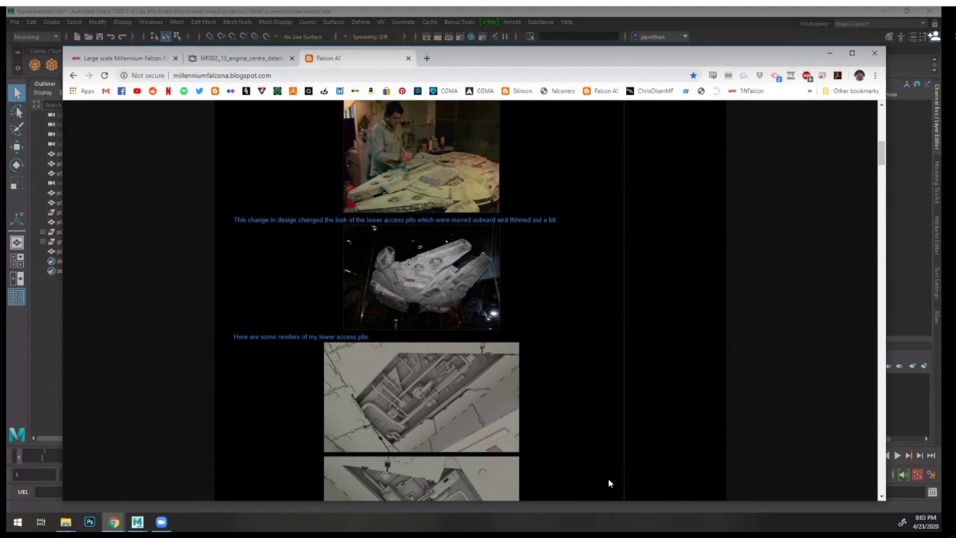
# - Return to the start of the Falcon A! blog and close the browser window to get back to Maya
pyautogui.scroll(1, 649, 417)
pyautogui.scroll(10, 651, 415)
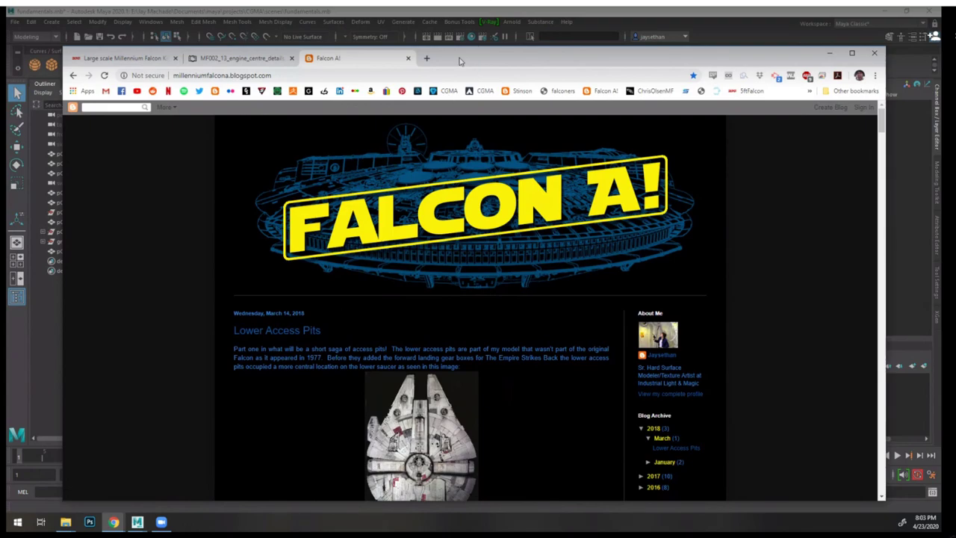
pyautogui.click(878, 56)
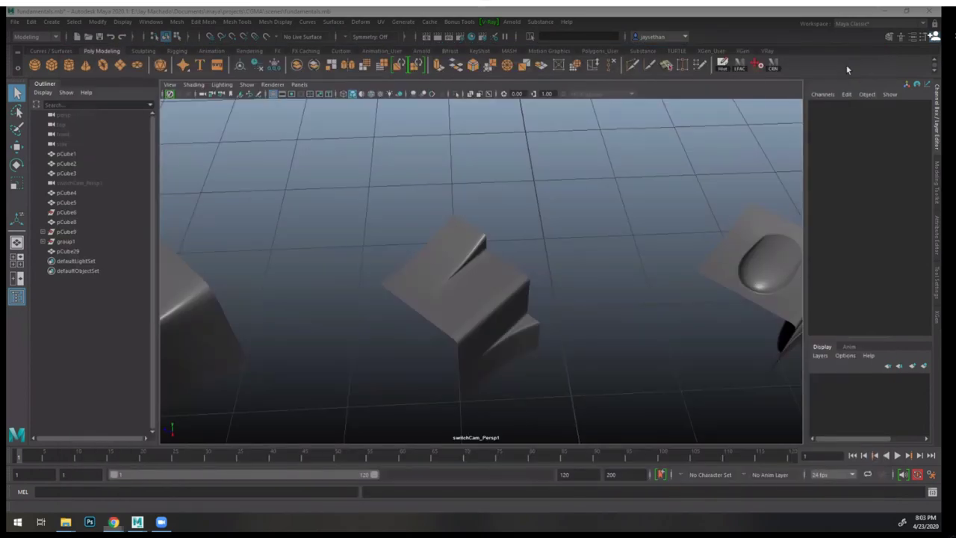
# - Switch to the Photos window to view the full-size Batman vault prop photo, and minimize it to return to Maya
pyautogui.keyDown('alt'); pyautogui.moveTo(606, 275); pyautogui.dragTo(546, 247, button='right'); pyautogui.keyUp('alt')
pyautogui.moveTo(546, 247)
pyautogui.keyDown('alt'); pyautogui.mouseDown()
pyautogui.moveTo(560, 273)
pyautogui.moveTo(538, 254)
pyautogui.mouseUp(); pyautogui.keyUp('alt')
pyautogui.hotkey('alt', 'Tab')
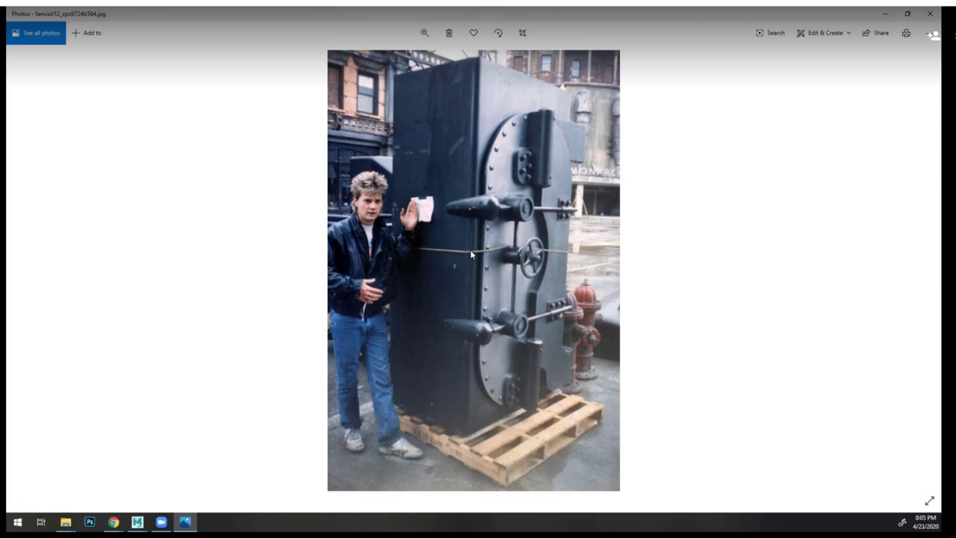
pyautogui.click(885, 14)
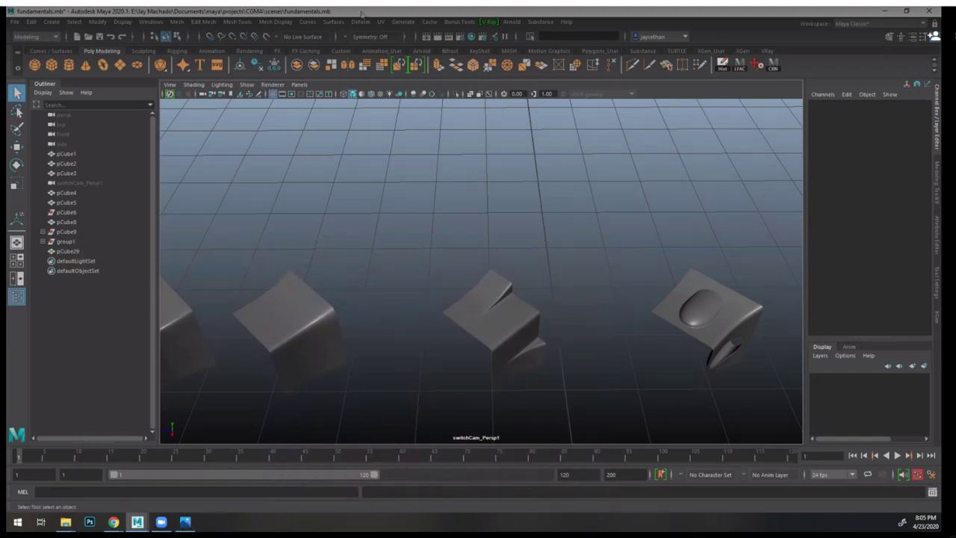
# - Open the recent vault scene from the 1989BAT project without saving the fundamentals scene, and view the vault door at an angle
pyautogui.click(14, 22)
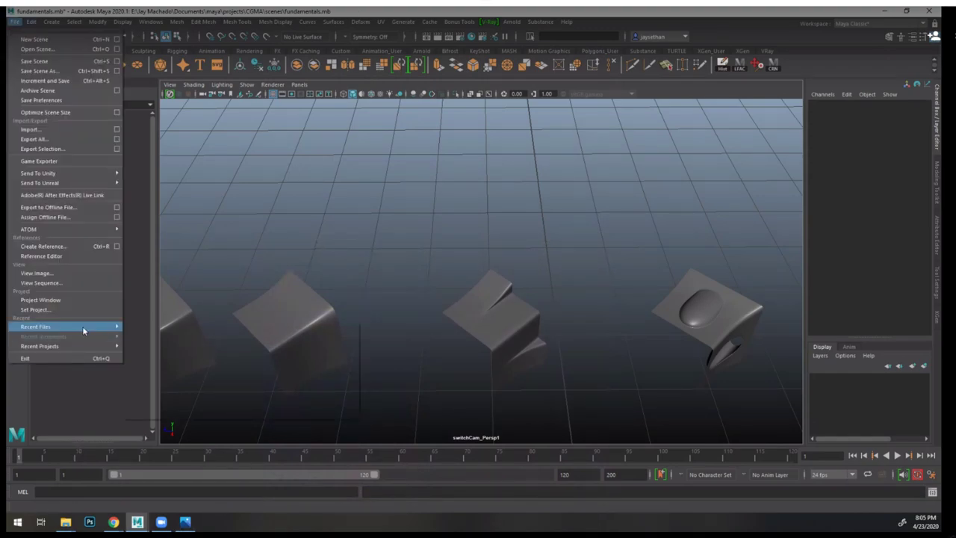
pyautogui.moveTo(82, 327)
pyautogui.click(251, 336)
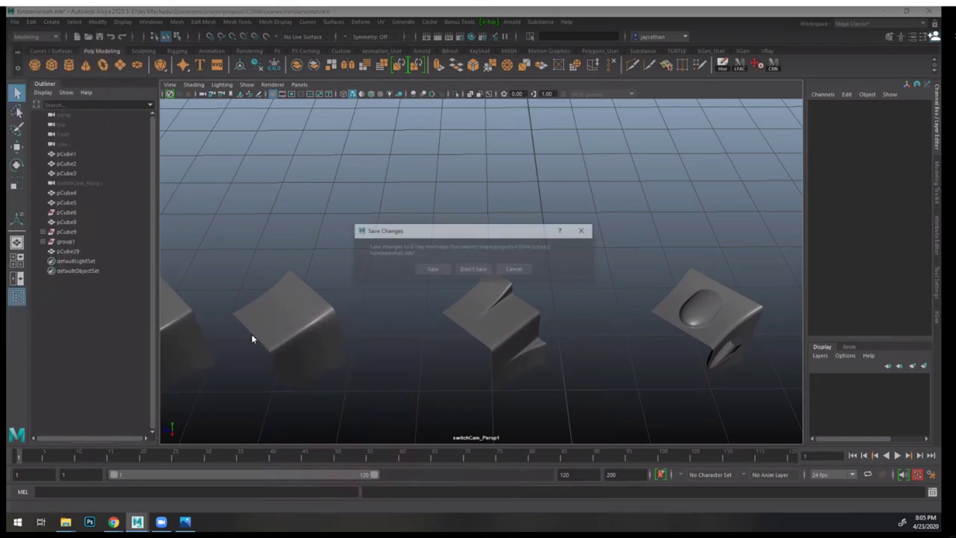
pyautogui.click(475, 269)
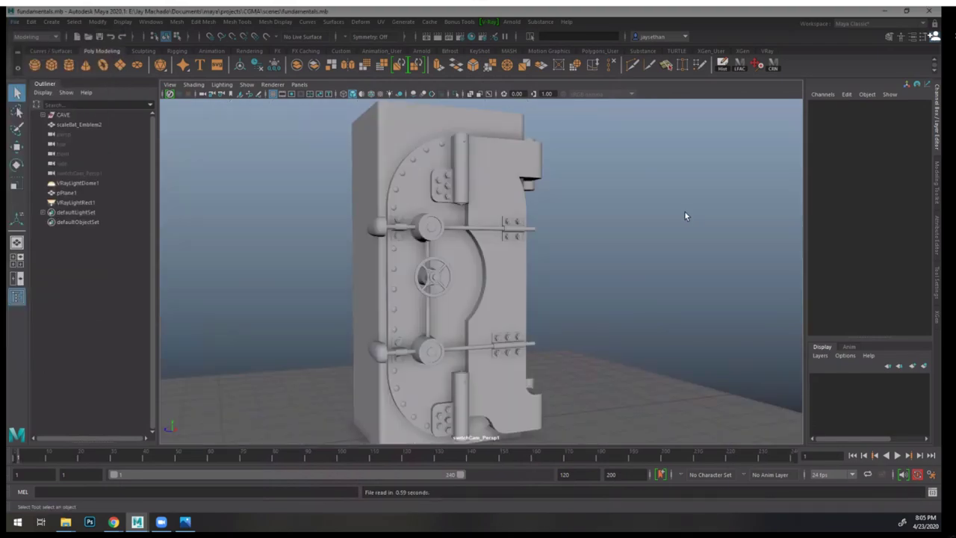
pyautogui.moveTo(628, 267)
pyautogui.keyDown('alt'); pyautogui.mouseDown()
pyautogui.moveTo(610, 276)
pyautogui.moveTo(621, 278)
pyautogui.mouseUp(); pyautogui.keyUp('alt')
pyautogui.moveTo(621, 278)
pyautogui.keyDown('alt'); pyautogui.mouseDown(button='right')
pyautogui.moveTo(623, 288)
pyautogui.moveTo(623, 276)
pyautogui.mouseUp(button='right'); pyautogui.keyUp('alt')
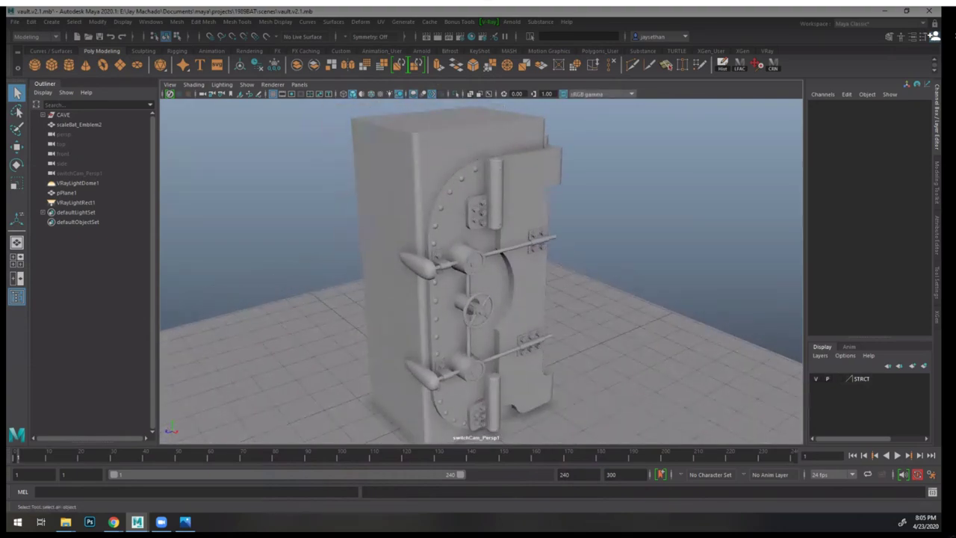
# - Switch to File Explorer, open the vault folder inside the 1989BAT Ref folder, and open 889-alfred-vault.jpg
pyautogui.hotkey('alt', 'Tab')
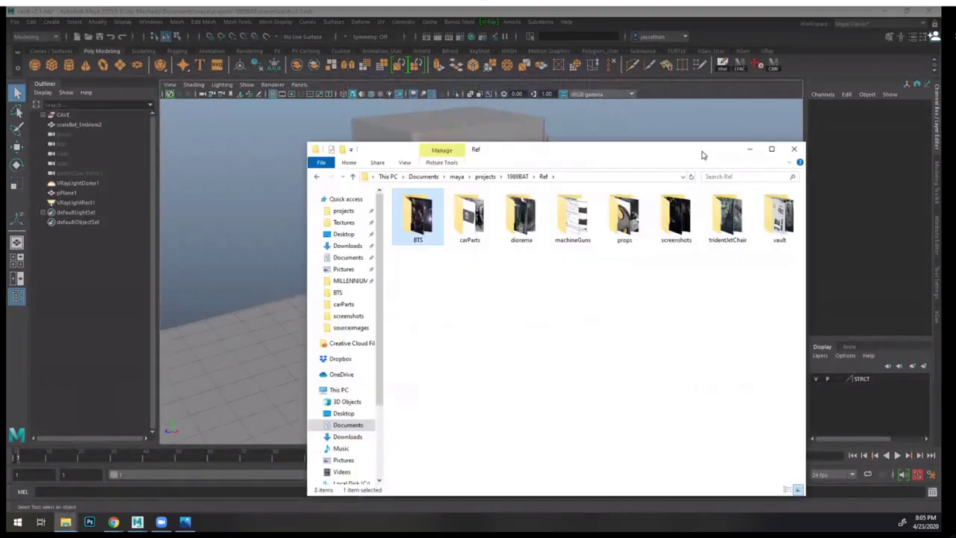
pyautogui.moveTo(704, 154); pyautogui.dragTo(626, 110)
pyautogui.click(693, 161)
pyautogui.doubleClick(693, 161)
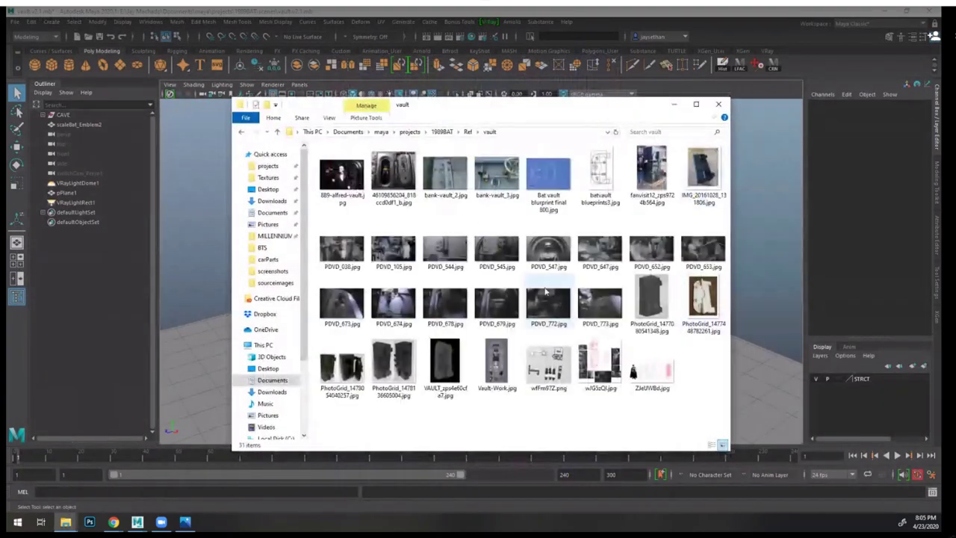
pyautogui.click(342, 175)
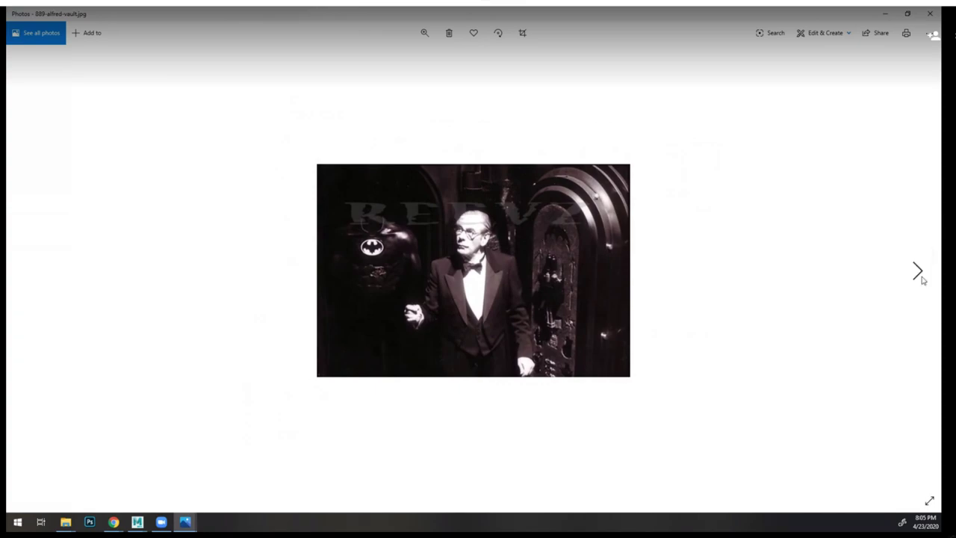
# - Page through the scale armory vault, bank vault, blueprint and vault prop and model photos up to IMG_20161028_131806.jpg
pyautogui.click(918, 272)
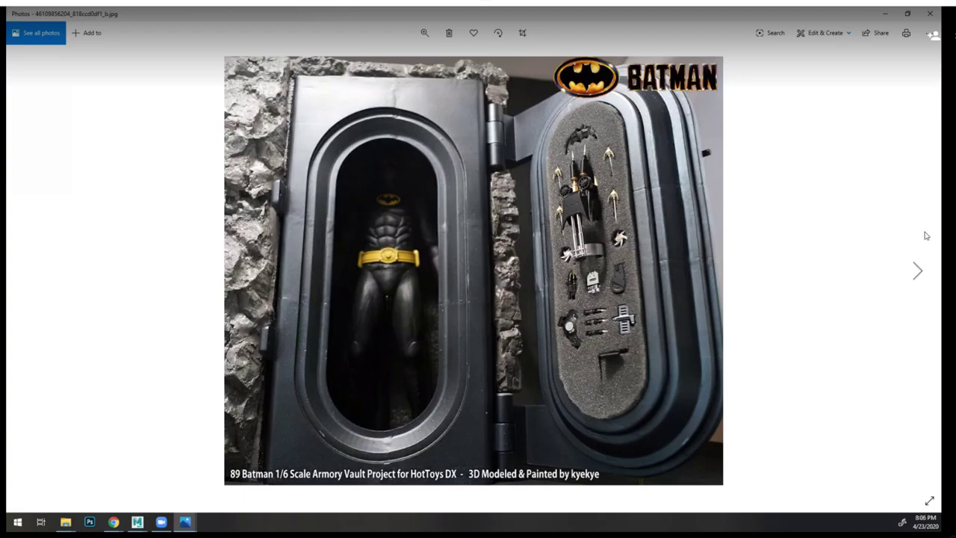
pyautogui.click(919, 271)
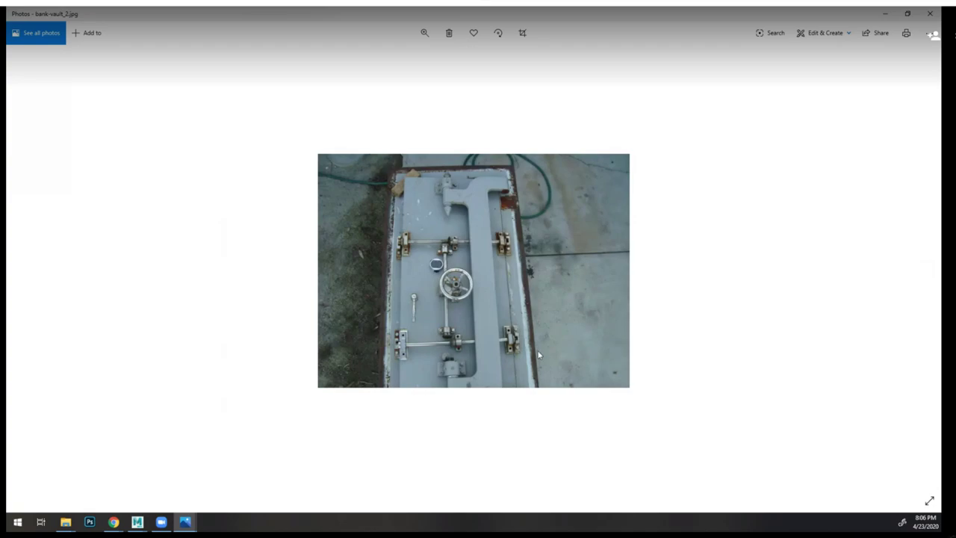
pyautogui.click(919, 271)
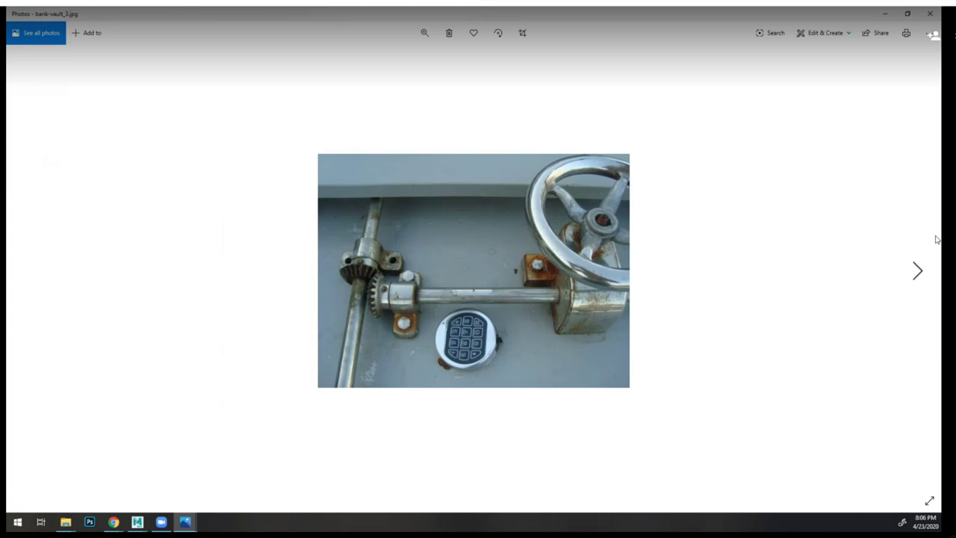
pyautogui.click(915, 271)
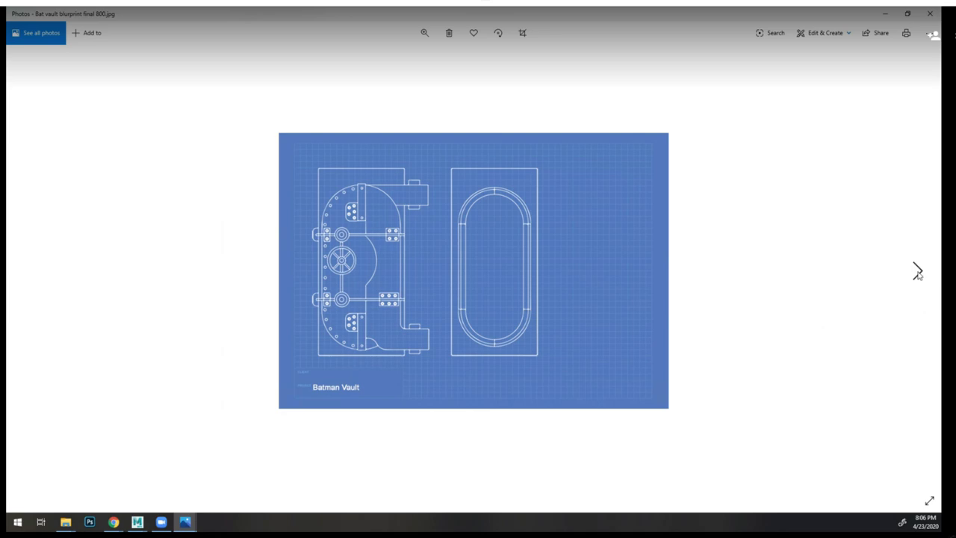
pyautogui.click(917, 270)
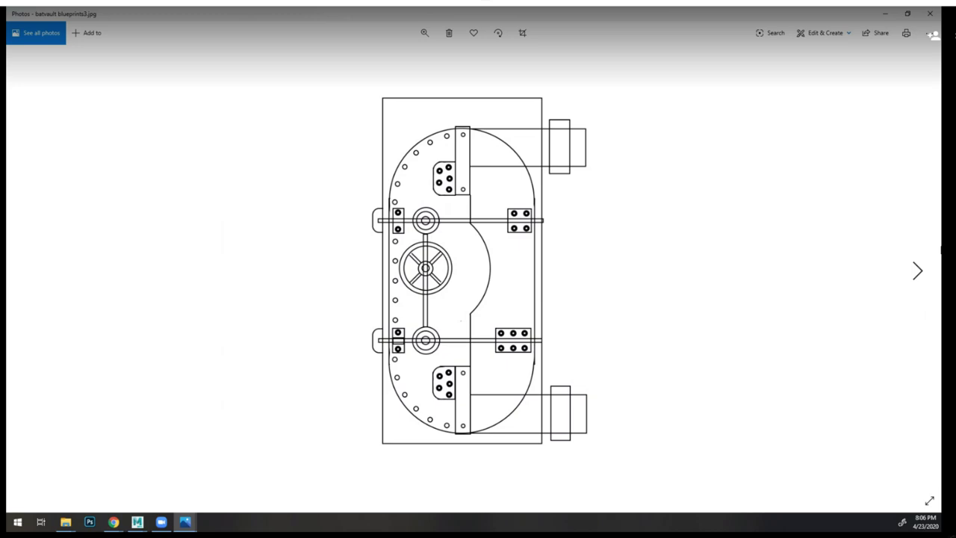
pyautogui.click(919, 275)
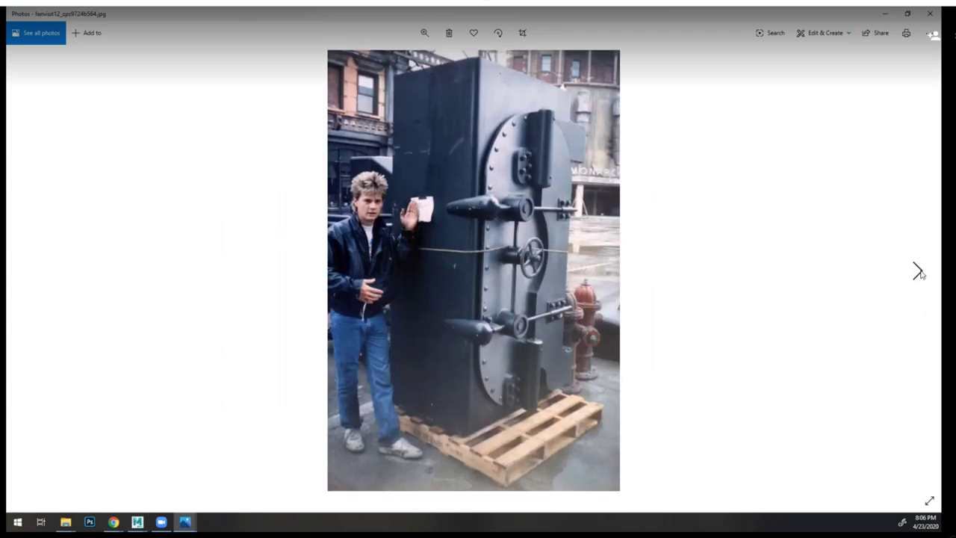
pyautogui.click(920, 274)
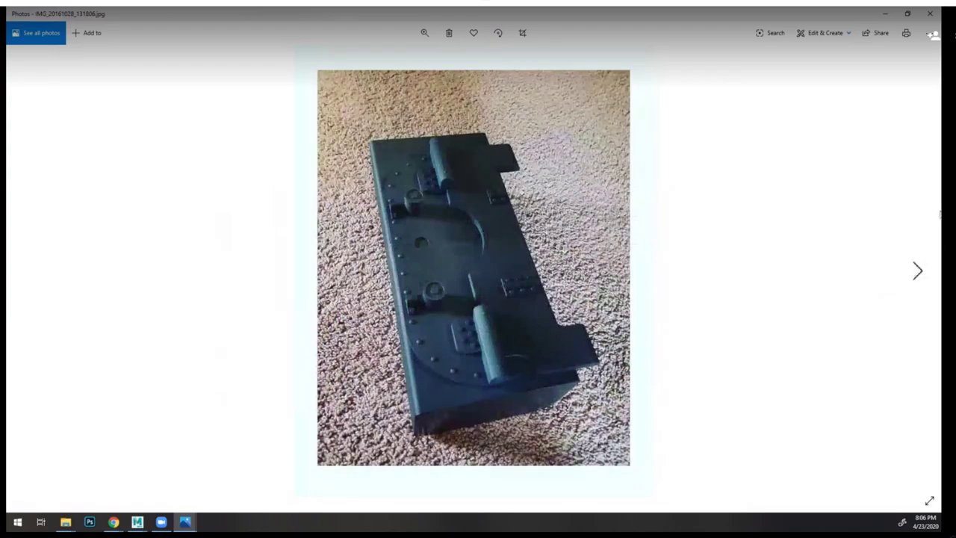
# - Page through the Batman movie stills of the vault from PDVD_038.jpg to PDVD_653.jpg
pyautogui.click(918, 273)
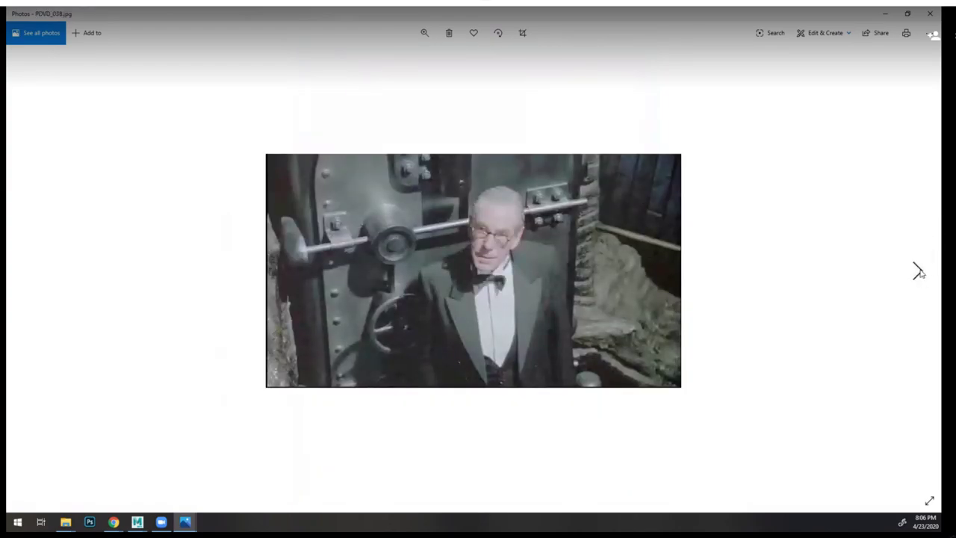
pyautogui.click(917, 273)
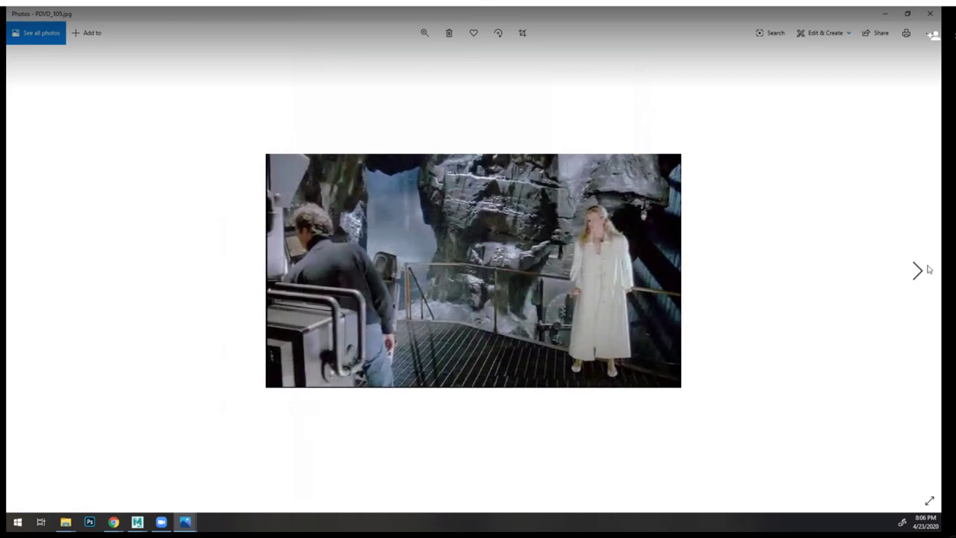
pyautogui.click(917, 271)
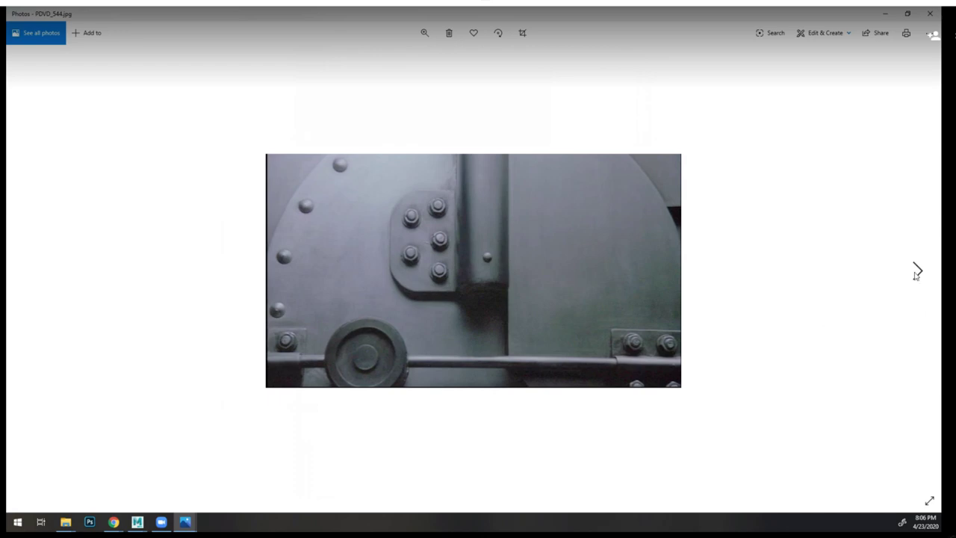
pyautogui.click(917, 271)
pyautogui.click(917, 272)
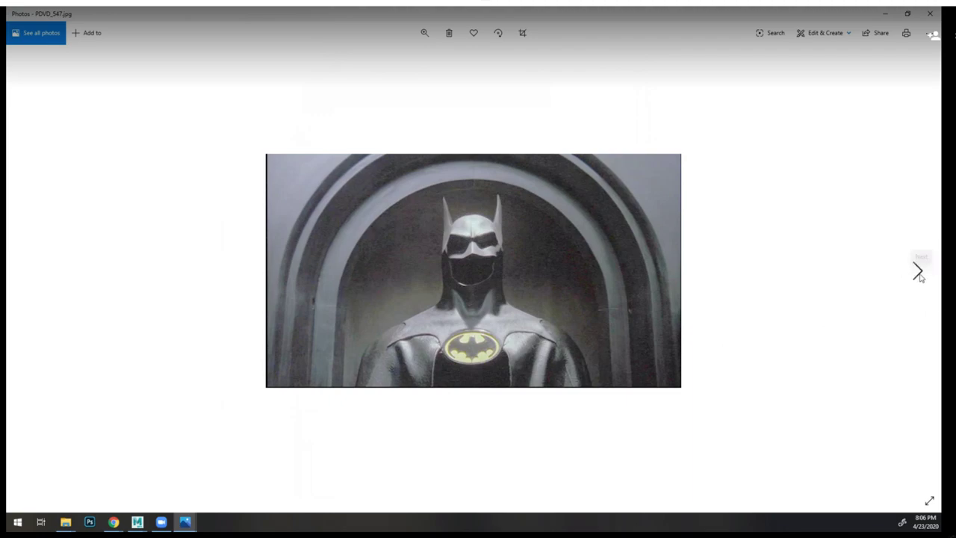
pyautogui.click(918, 272)
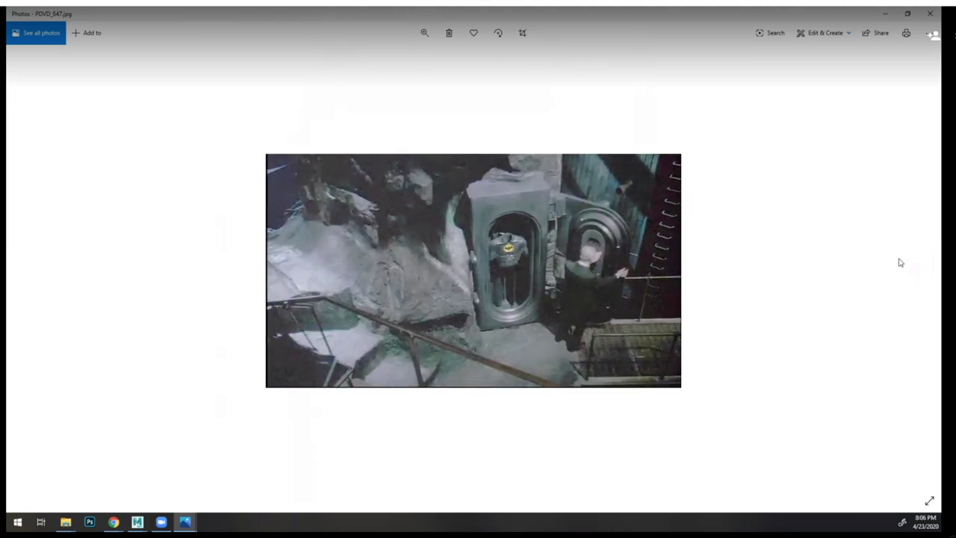
pyautogui.click(919, 273)
pyautogui.click(920, 274)
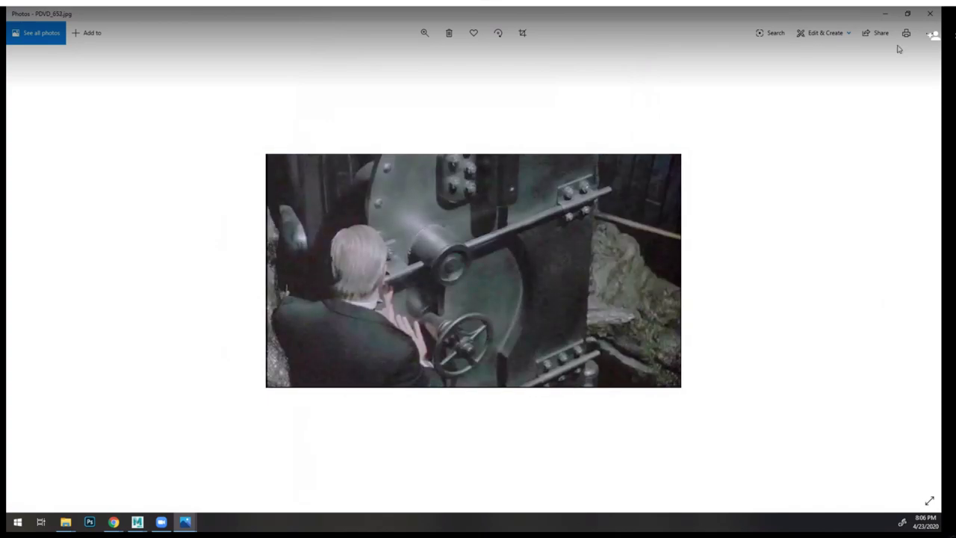
# - Put away the vault stills and the vault reference folder and return to the vault model in Maya, viewing it at an angle
pyautogui.press('Right')
pyautogui.click(884, 13)
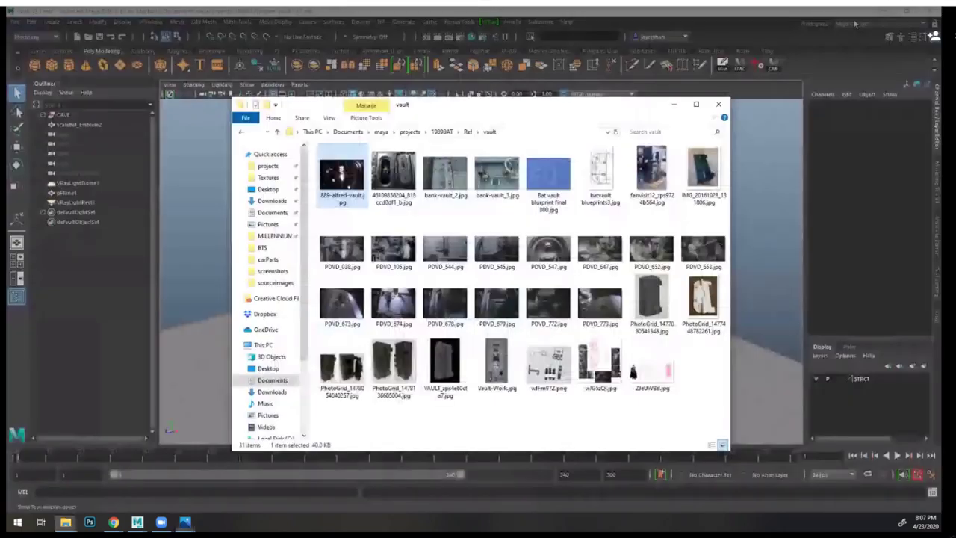
pyautogui.click(675, 105)
pyautogui.keyDown('alt'); pyautogui.moveTo(603, 283); pyautogui.dragTo(553, 245); pyautogui.keyUp('alt')
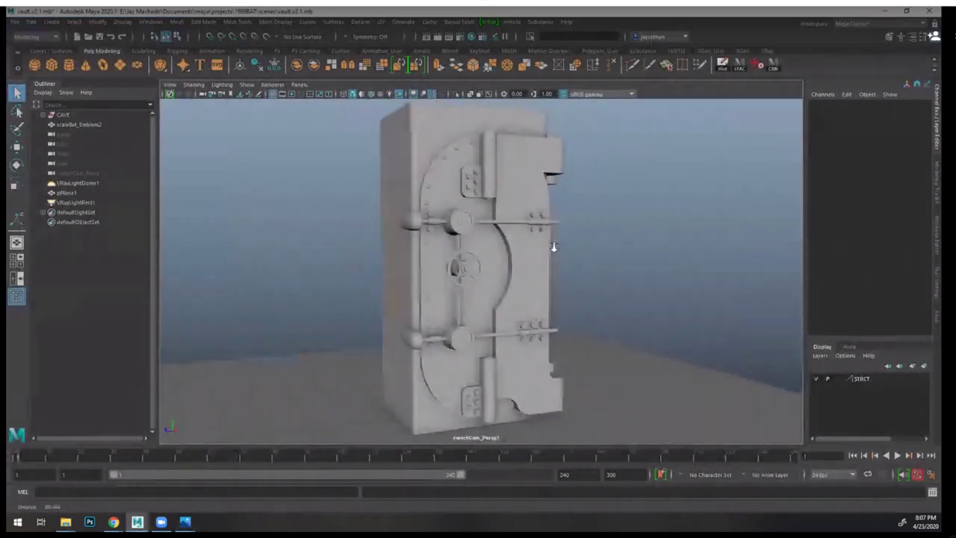
# - Play back the vault door's opening animation, stop it, and scrub to frame 142 with the door open
pyautogui.click(897, 455)
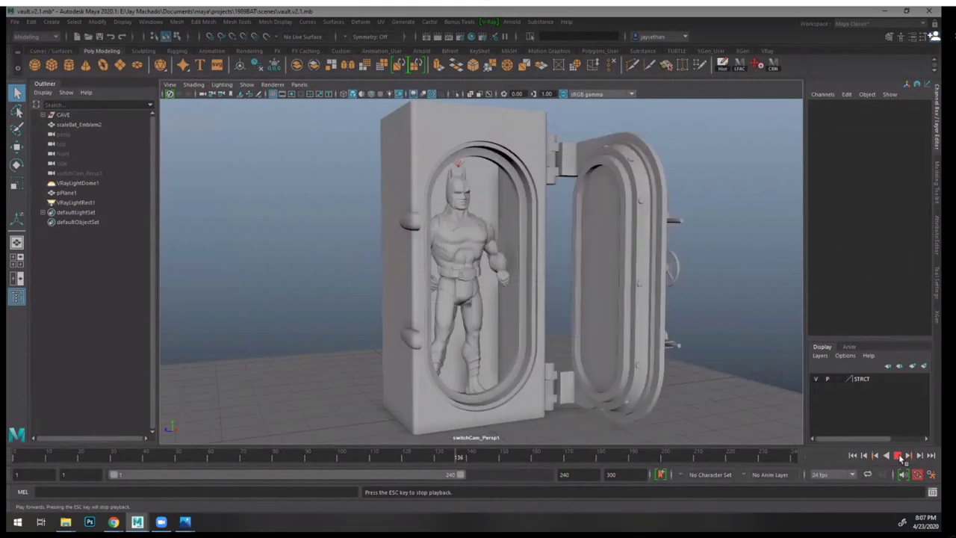
pyautogui.click(898, 455)
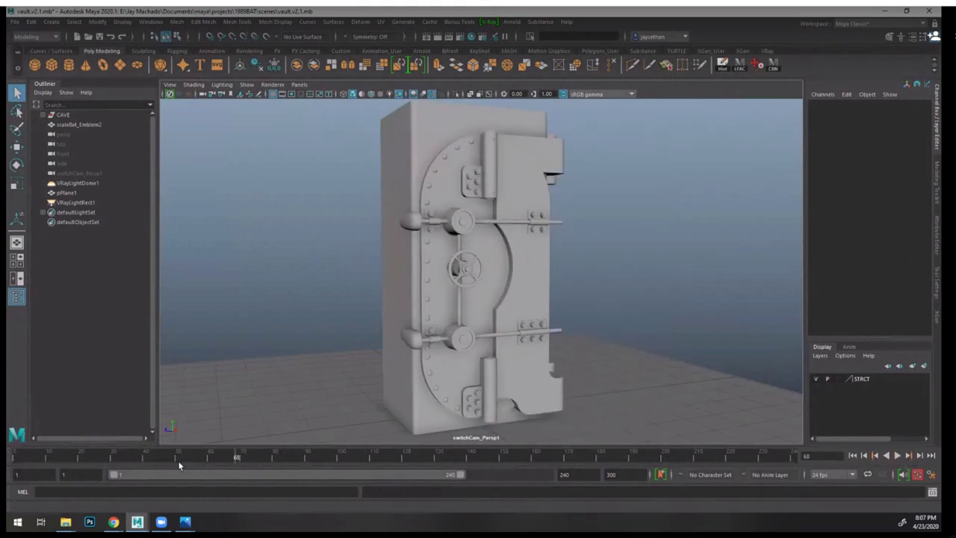
pyautogui.moveTo(192, 459); pyautogui.dragTo(475, 471)
# - Examine the Batman figure inside the open vault from close up, checking its head, chest and belt from several angles
pyautogui.keyDown('alt'); pyautogui.moveTo(515, 354); pyautogui.dragTo(589, 353, button='right'); pyautogui.keyUp('alt')
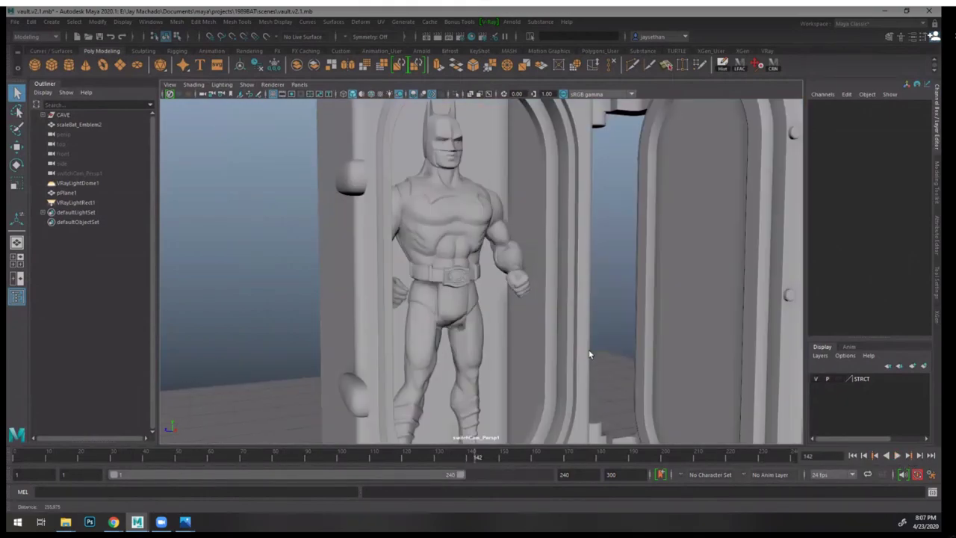
pyautogui.keyDown('alt'); pyautogui.moveTo(564, 347); pyautogui.dragTo(542, 399); pyautogui.keyUp('alt')
pyautogui.keyDown('alt'); pyautogui.moveTo(542, 398); pyautogui.dragTo(497, 384, button='right'); pyautogui.keyUp('alt')
pyautogui.keyDown('alt'); pyautogui.moveTo(497, 384); pyautogui.dragTo(501, 267, button='middle'); pyautogui.keyUp('alt')
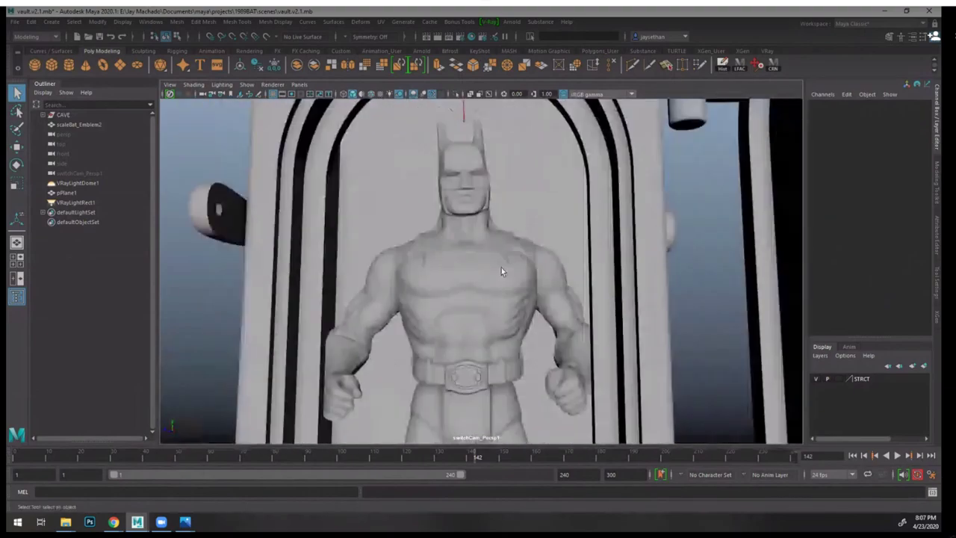
pyautogui.keyDown('alt'); pyautogui.moveTo(501, 267); pyautogui.dragTo(515, 324); pyautogui.keyUp('alt')
pyautogui.keyDown('alt'); pyautogui.moveTo(515, 324); pyautogui.dragTo(460, 315, button='right'); pyautogui.keyUp('alt')
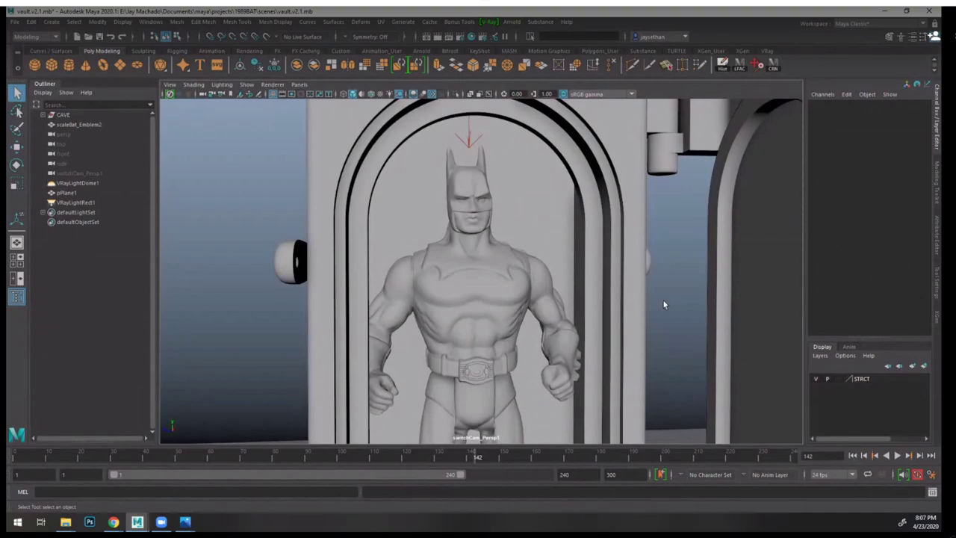
pyautogui.keyDown('alt'); pyautogui.moveTo(491, 328); pyautogui.dragTo(535, 257); pyautogui.keyUp('alt')
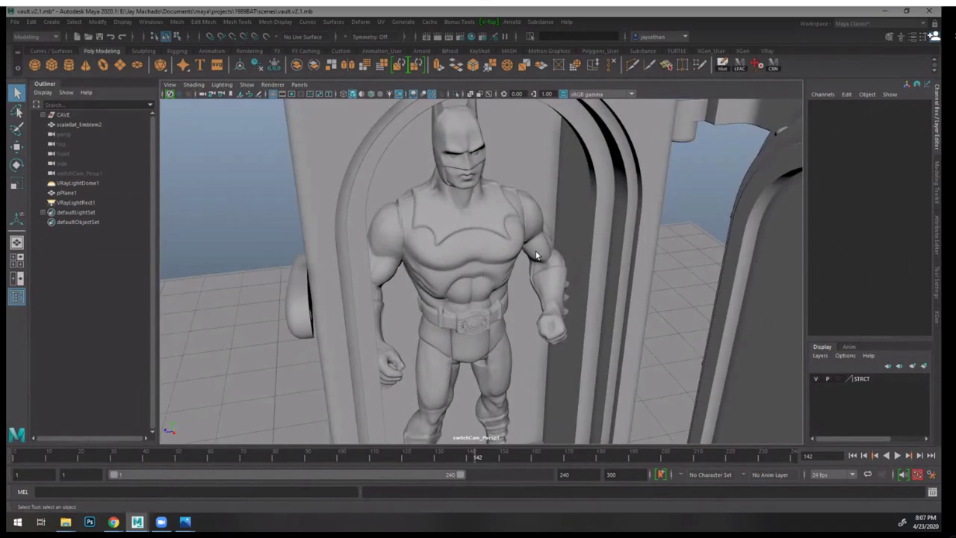
pyautogui.keyDown('alt'); pyautogui.moveTo(528, 232); pyautogui.dragTo(572, 267, button='right'); pyautogui.keyUp('alt')
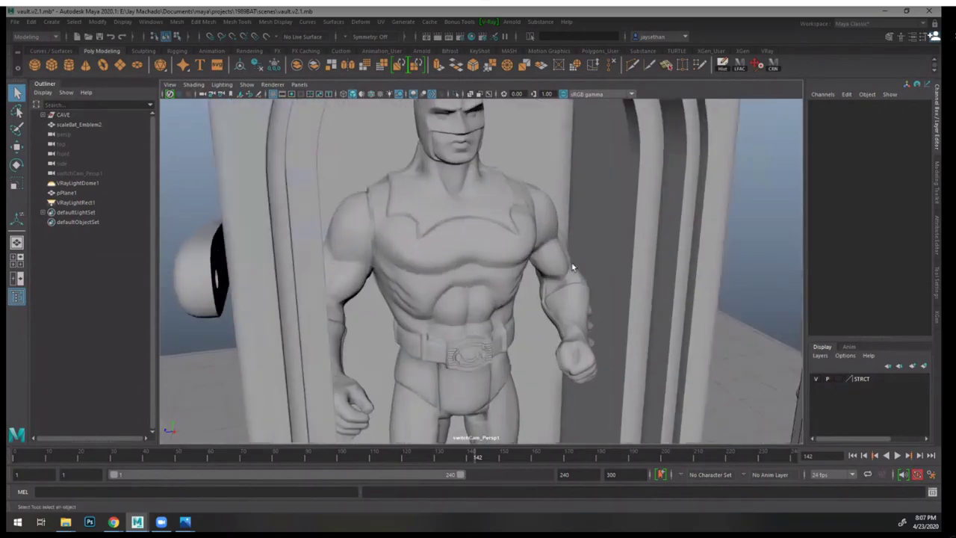
pyautogui.keyDown('alt'); pyautogui.moveTo(573, 266); pyautogui.dragTo(552, 252); pyautogui.keyUp('alt')
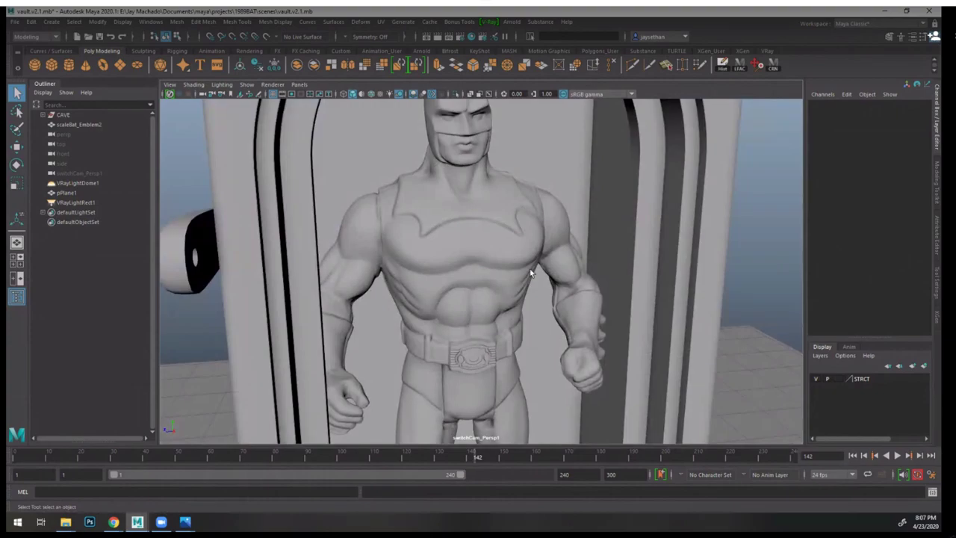
pyautogui.moveTo(530, 269)
pyautogui.keyDown('alt'); pyautogui.mouseDown(button='right')
pyautogui.moveTo(478, 232)
pyautogui.moveTo(533, 256)
pyautogui.mouseUp(button='right'); pyautogui.keyUp('alt')
pyautogui.keyDown('alt'); pyautogui.moveTo(533, 256); pyautogui.dragTo(500, 256); pyautogui.keyUp('alt')
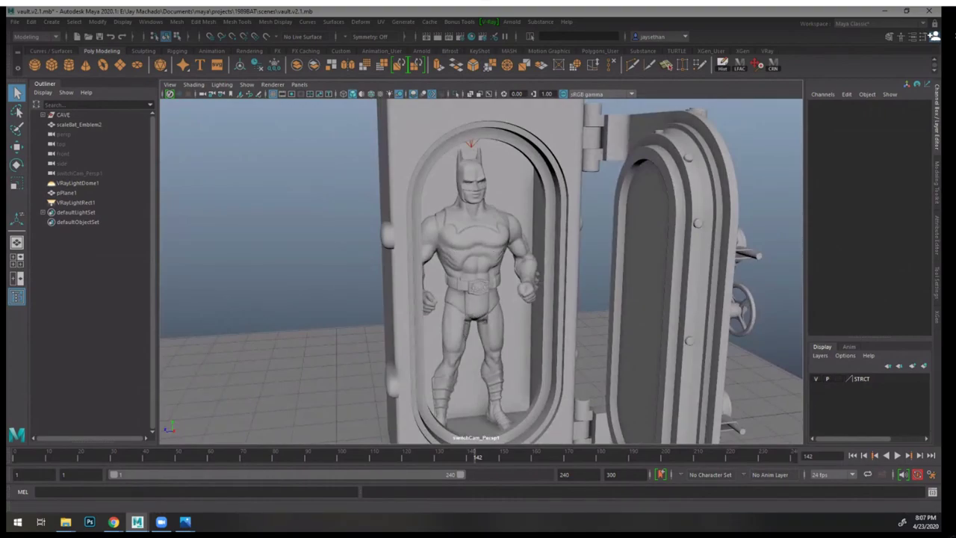
# - Switch to Chrome, bring its window into view, and browse the Instagram posts following the finished Batman costume photo
pyautogui.hotkey('alt', 'Tab')
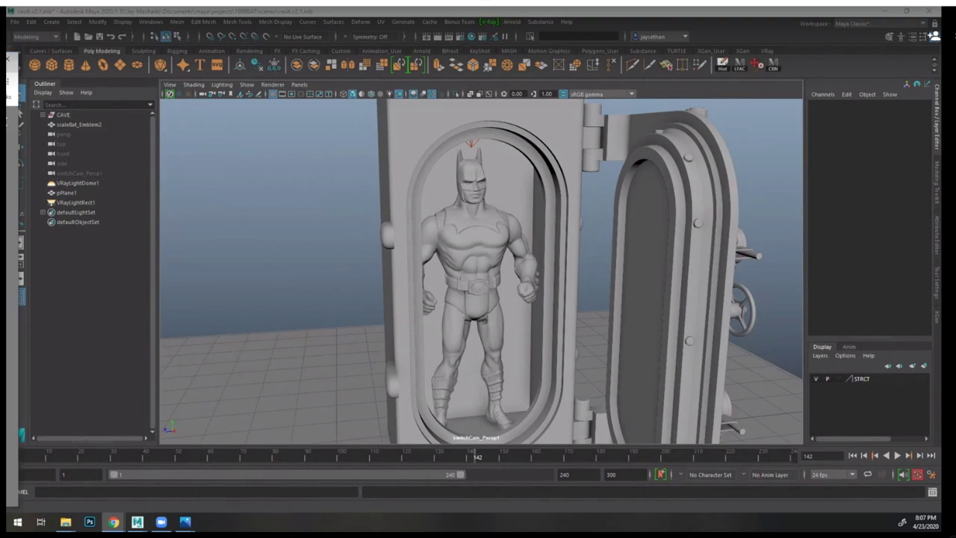
pyautogui.moveTo(6, 97); pyautogui.dragTo(614, 50)
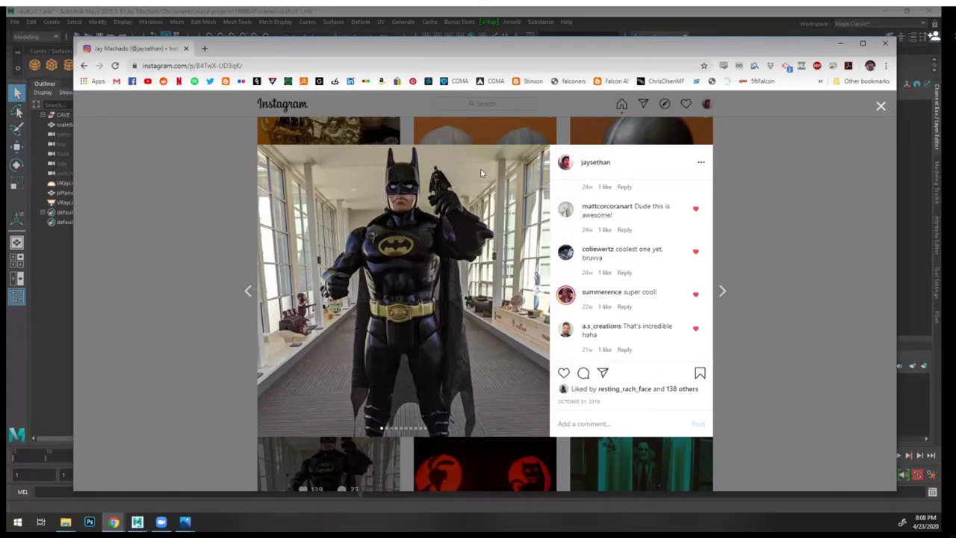
pyautogui.click(722, 291)
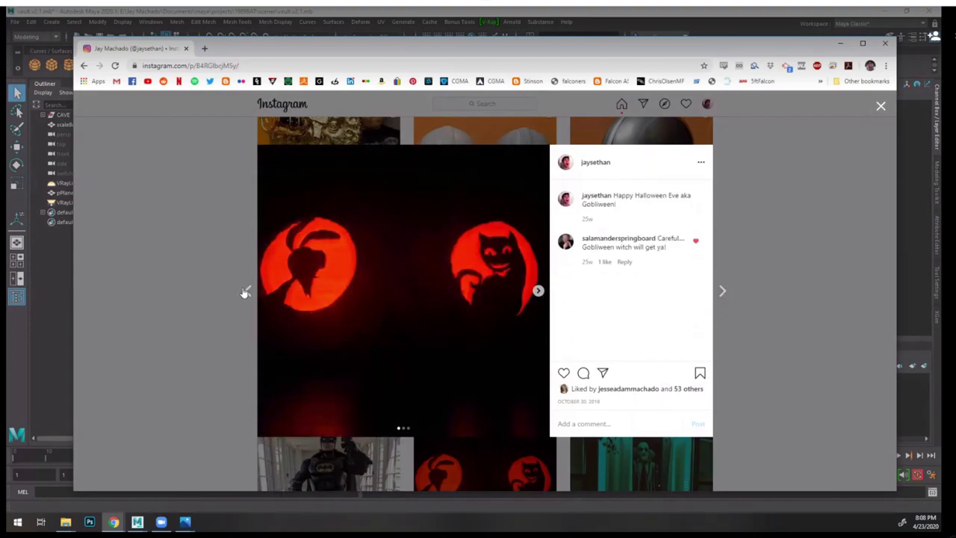
pyautogui.click(245, 292)
pyautogui.click(721, 291)
pyautogui.click(721, 292)
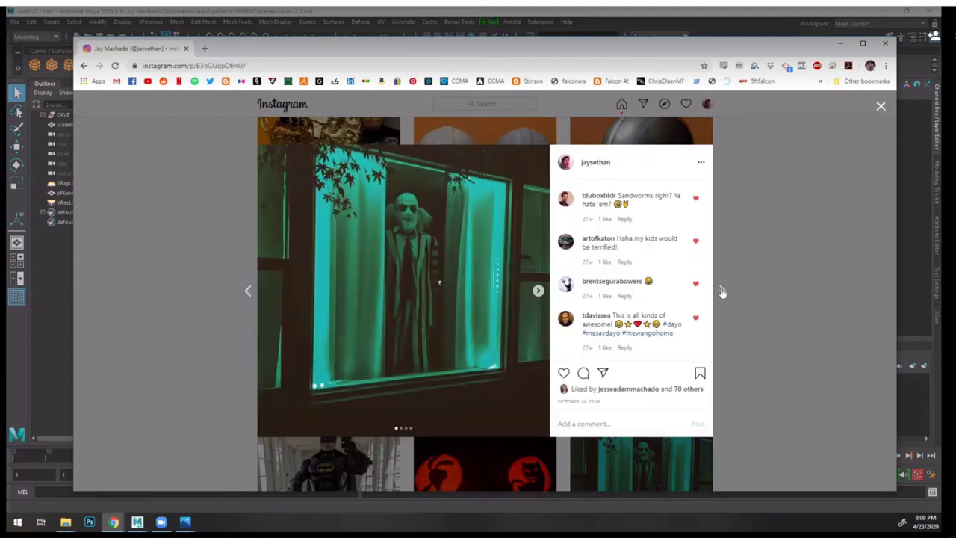
pyautogui.click(744, 164)
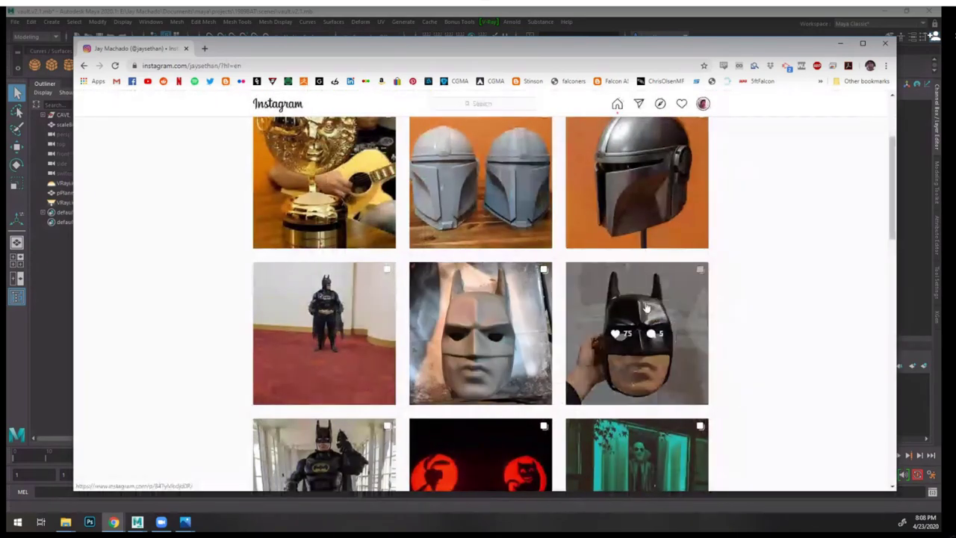
# - Open the unpainted Batman mask post and page through the torso pieces and embossed lettering to the parts laid out on the couch
pyautogui.click(486, 311)
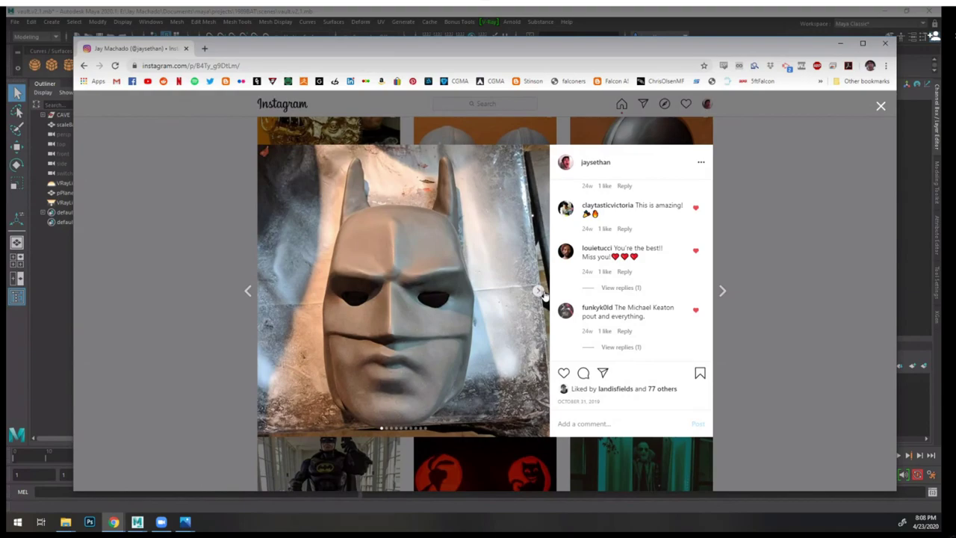
pyautogui.click(538, 293)
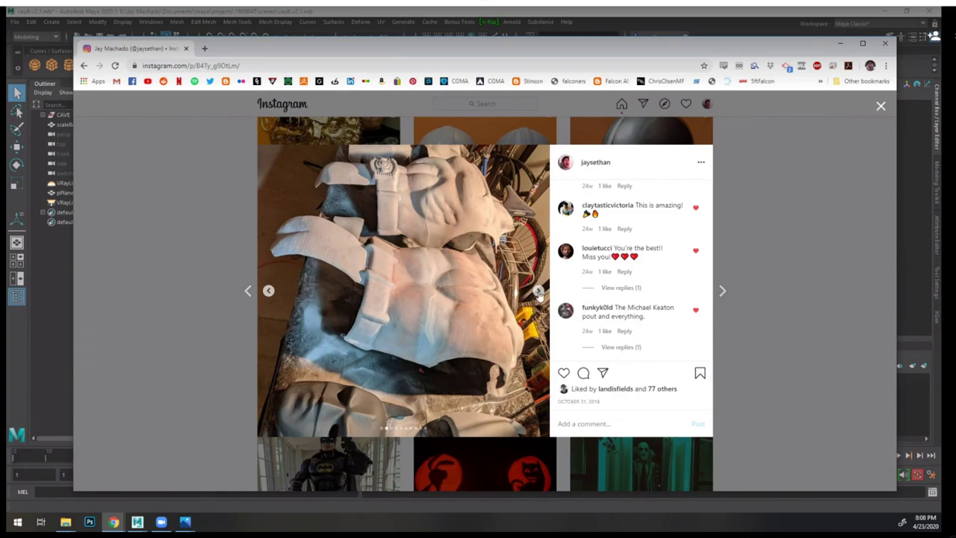
pyautogui.click(538, 292)
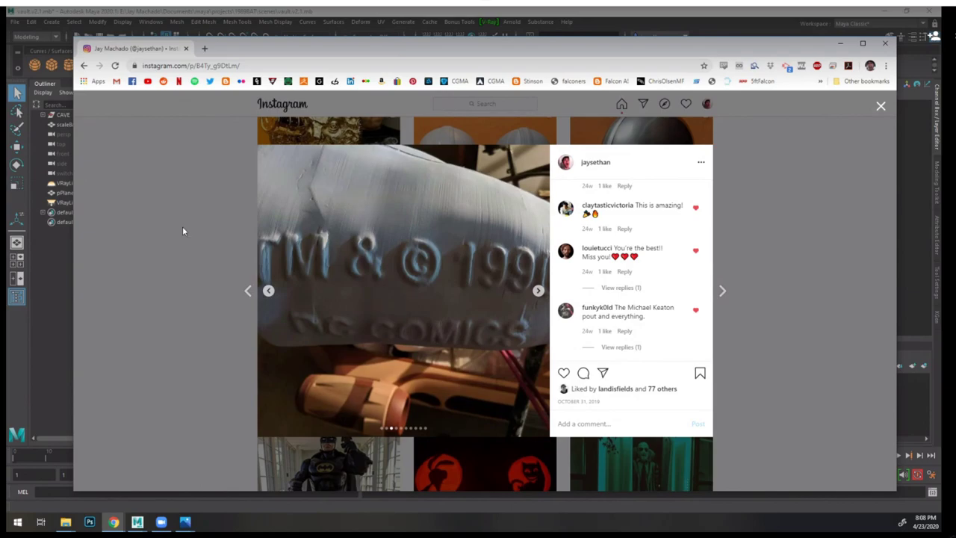
pyautogui.click(539, 292)
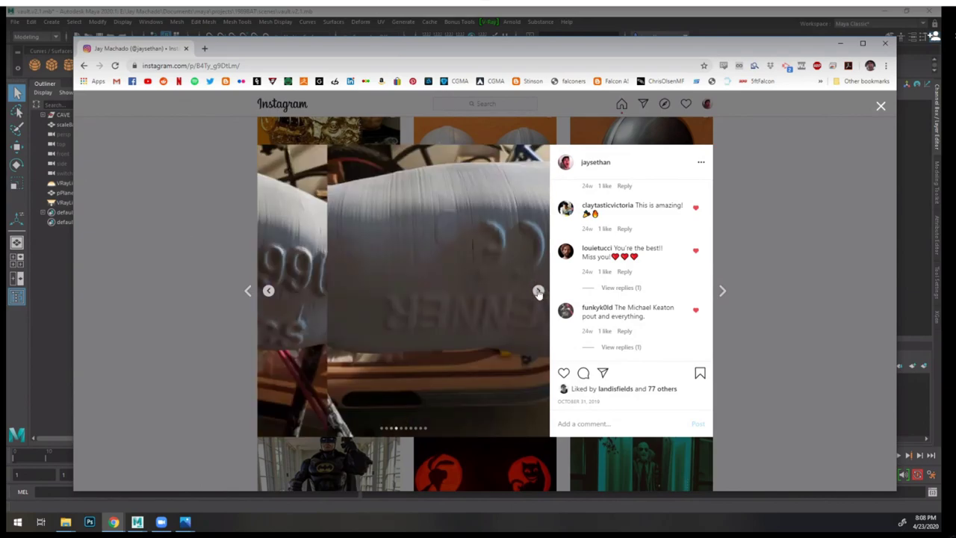
pyautogui.click(538, 292)
pyautogui.click(268, 290)
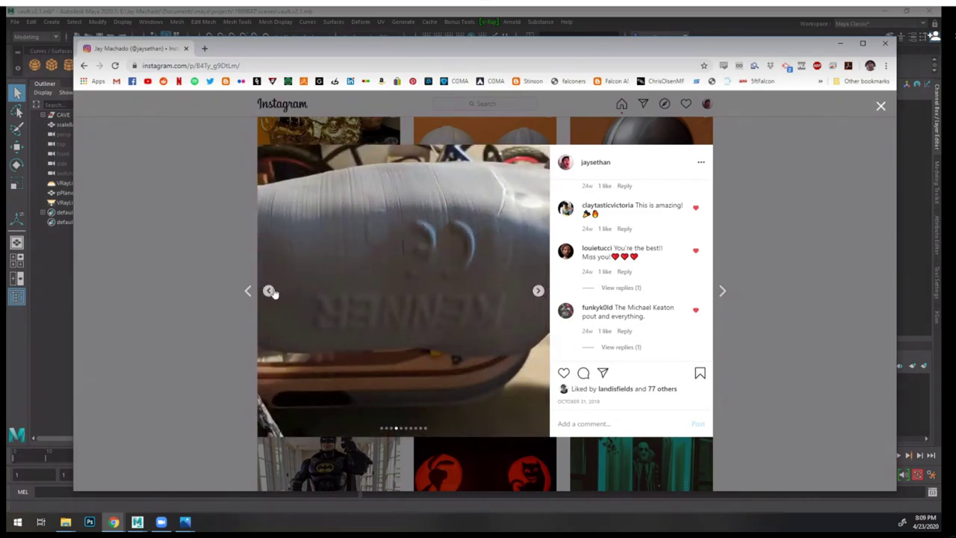
pyautogui.click(268, 290)
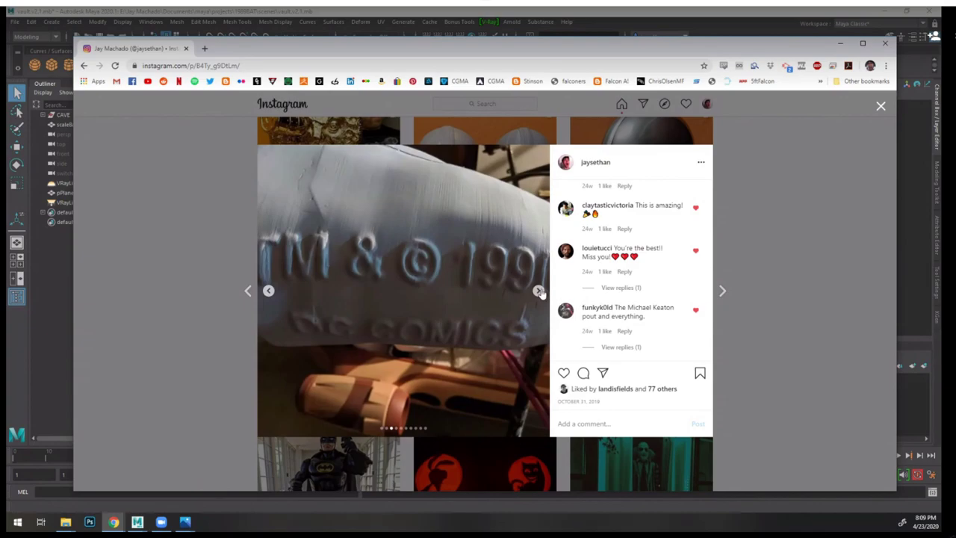
pyautogui.click(539, 291)
pyautogui.click(539, 291)
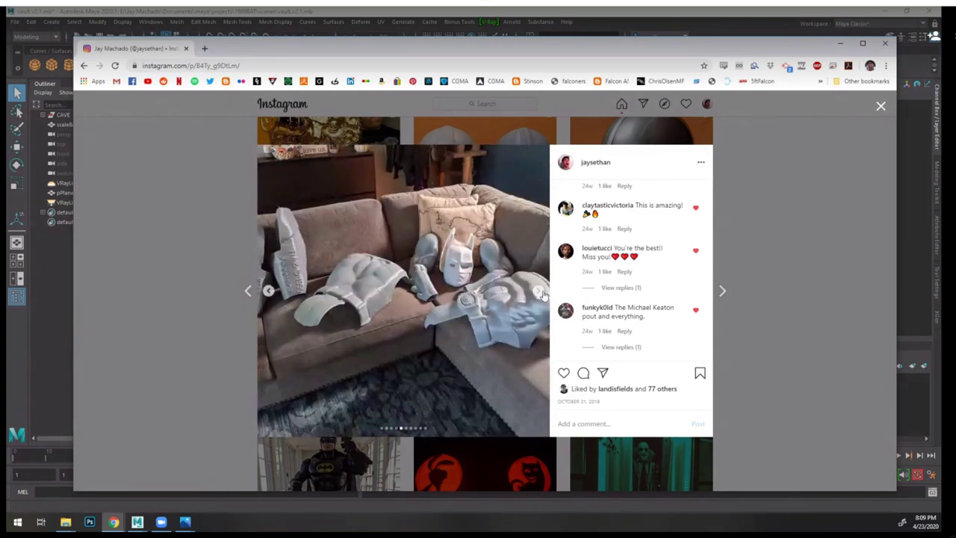
# - Page through the post's remaining test-fit, 3D printer, action figure and digital model photos, and close the post
pyautogui.click(539, 292)
pyautogui.click(539, 291)
pyautogui.click(539, 291)
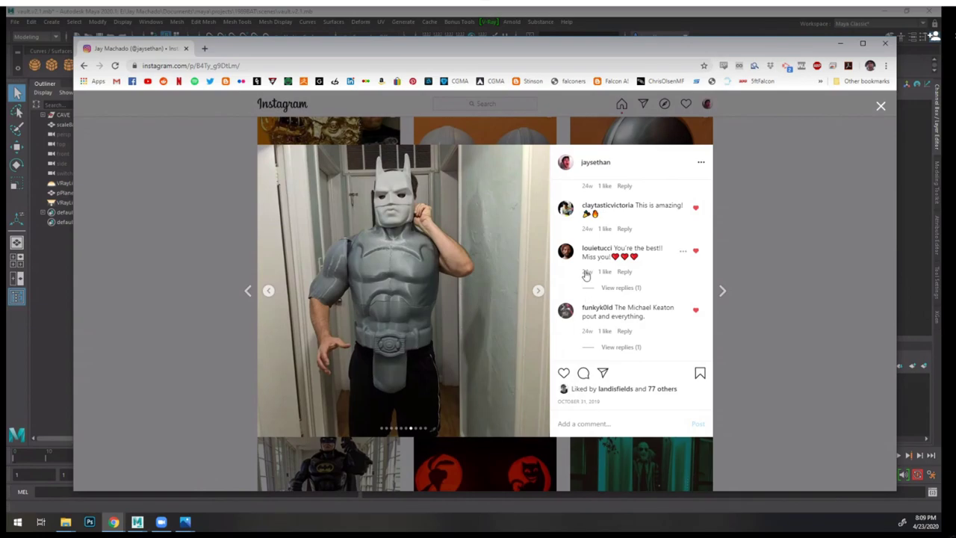
pyautogui.click(538, 292)
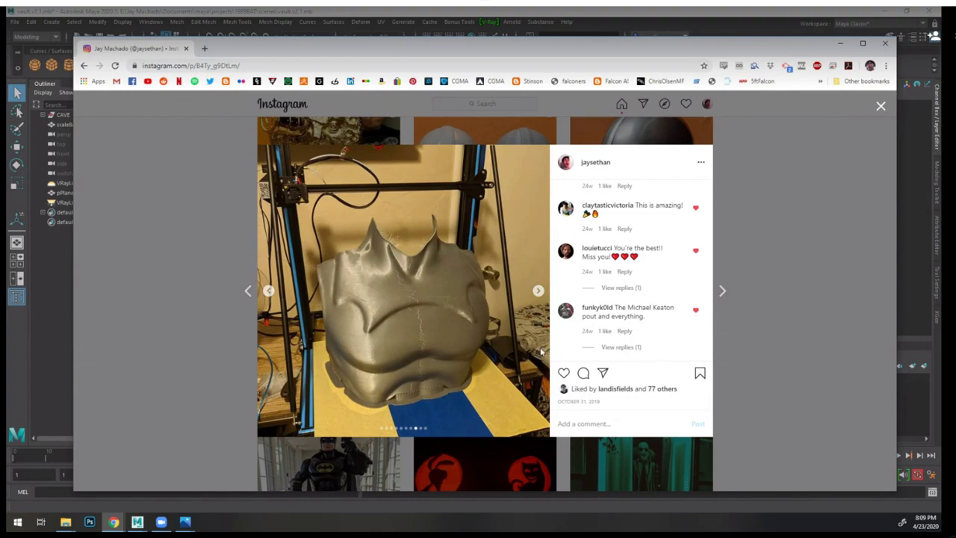
pyautogui.click(538, 291)
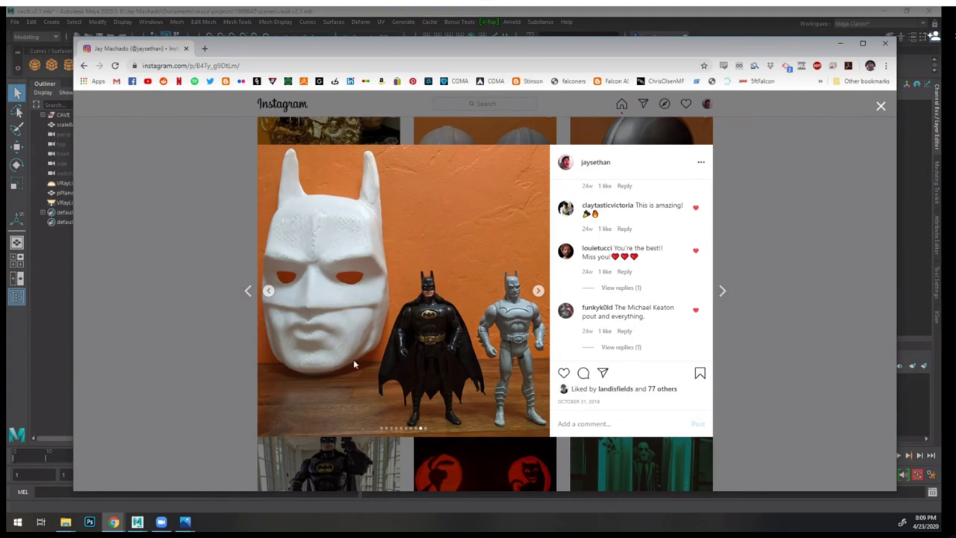
pyautogui.click(537, 292)
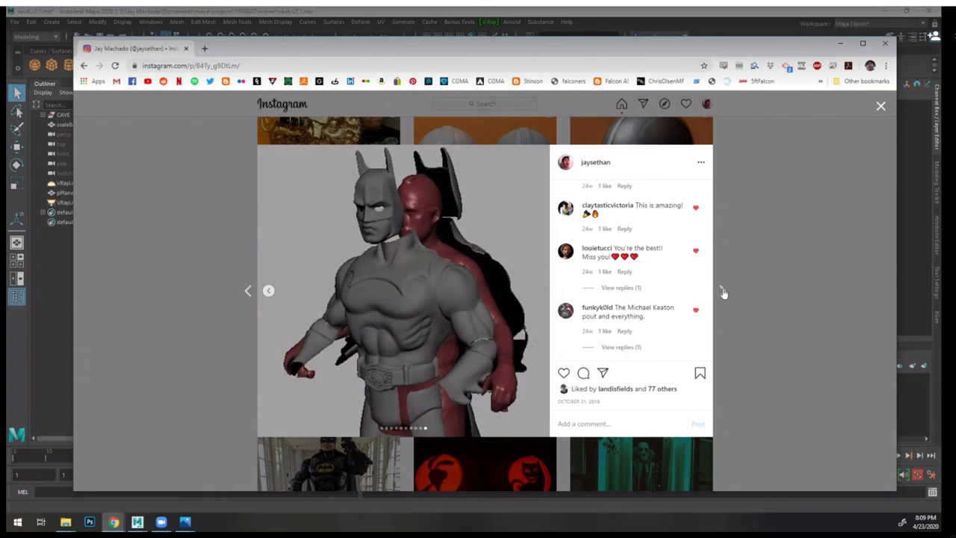
pyautogui.click(760, 277)
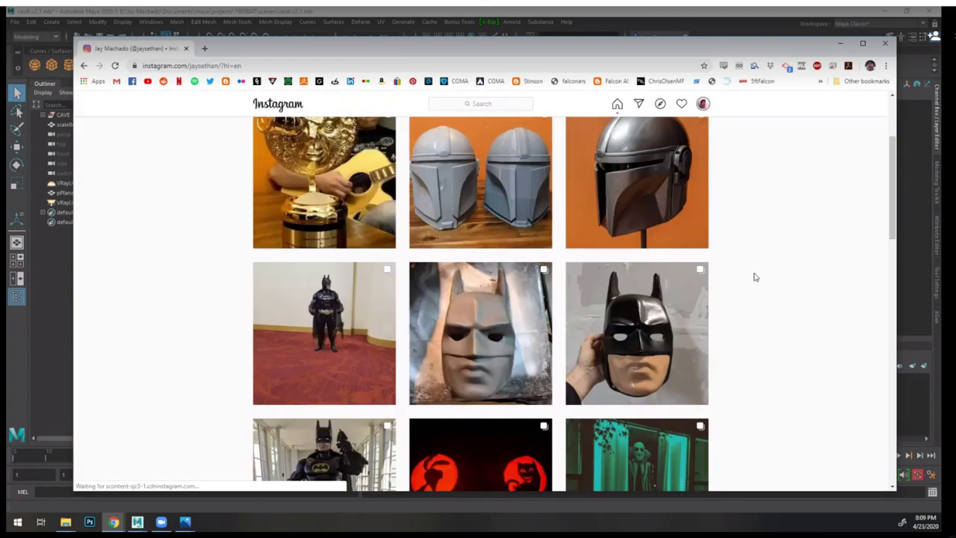
# - Open the painted Batman mask post, page through its torso, suit parts, belt and emblem photos, and return to Maya
pyautogui.click(598, 288)
pyautogui.click(536, 292)
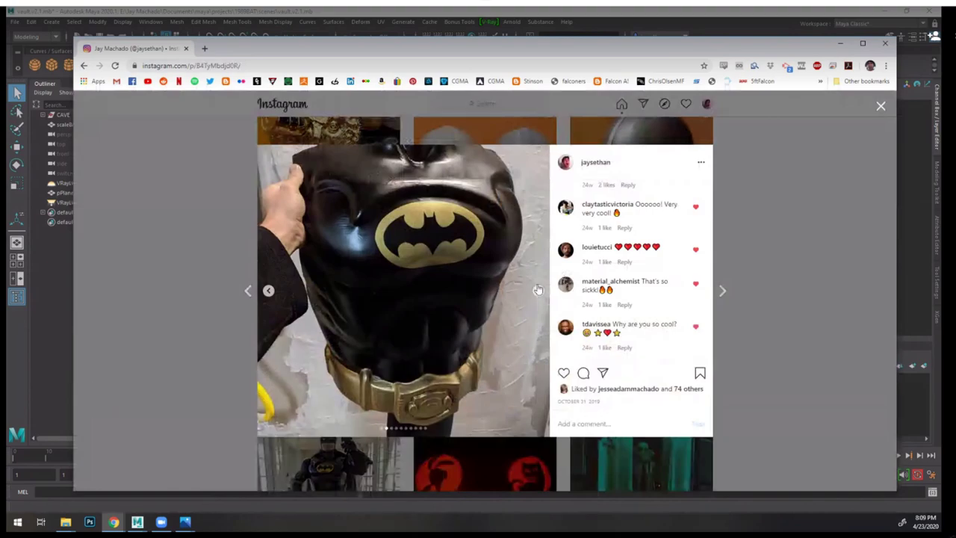
pyautogui.click(538, 291)
pyautogui.click(539, 293)
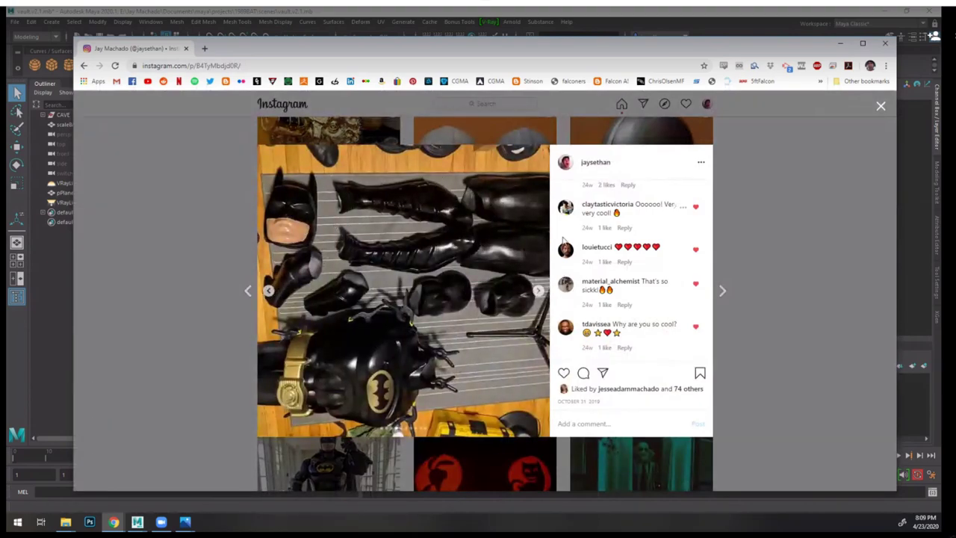
pyautogui.click(539, 292)
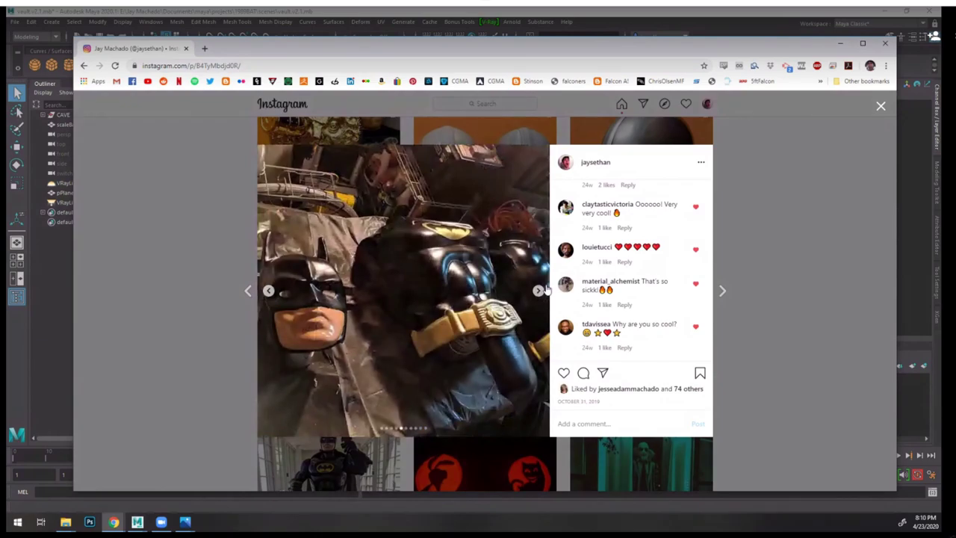
pyautogui.click(539, 291)
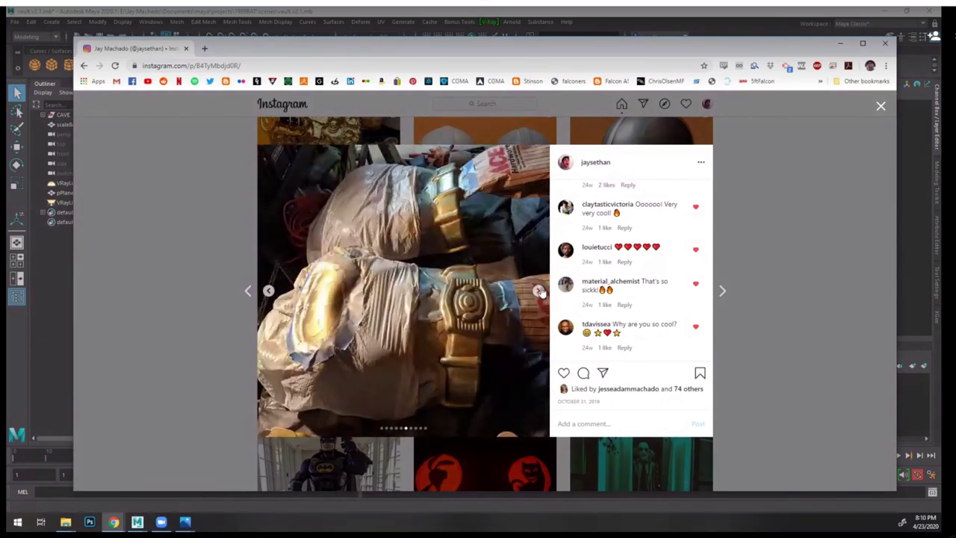
pyautogui.click(539, 292)
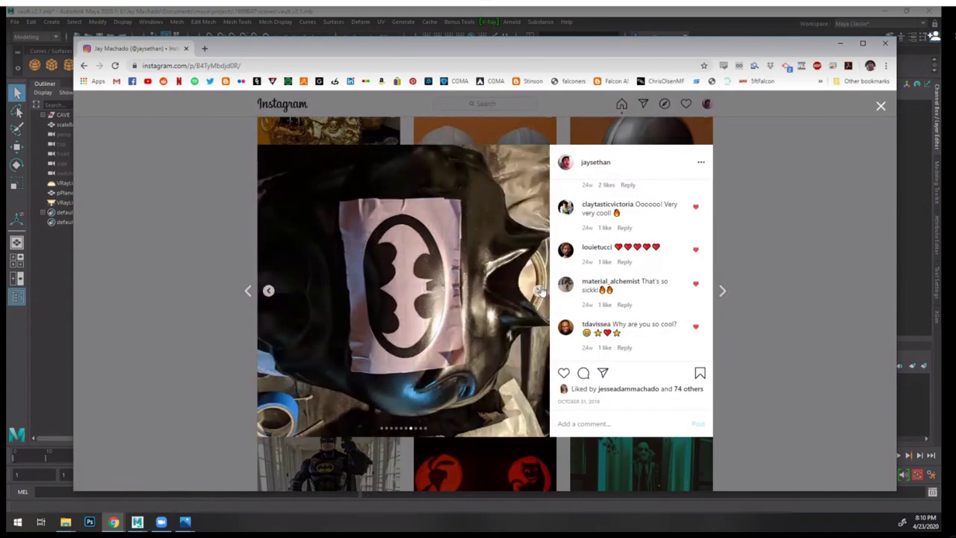
pyautogui.click(539, 291)
pyautogui.click(603, 124)
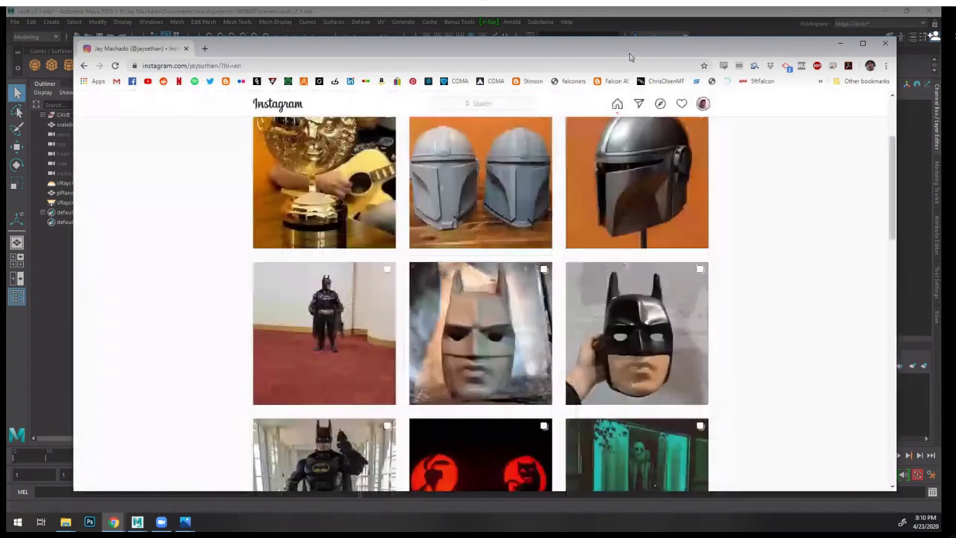
pyautogui.hotkey('alt', 'Tab')
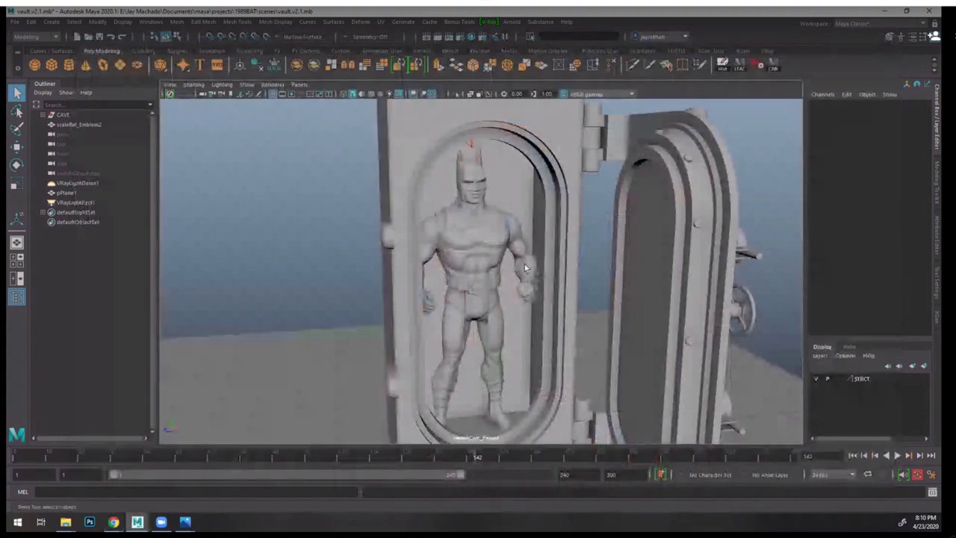
# - Examine the Batman figure inside the open vault from several angles and distances
pyautogui.keyDown('alt'); pyautogui.moveTo(606, 281); pyautogui.dragTo(539, 254, button='right'); pyautogui.keyUp('alt')
pyautogui.keyDown('alt'); pyautogui.moveTo(539, 254); pyautogui.dragTo(603, 303); pyautogui.keyUp('alt')
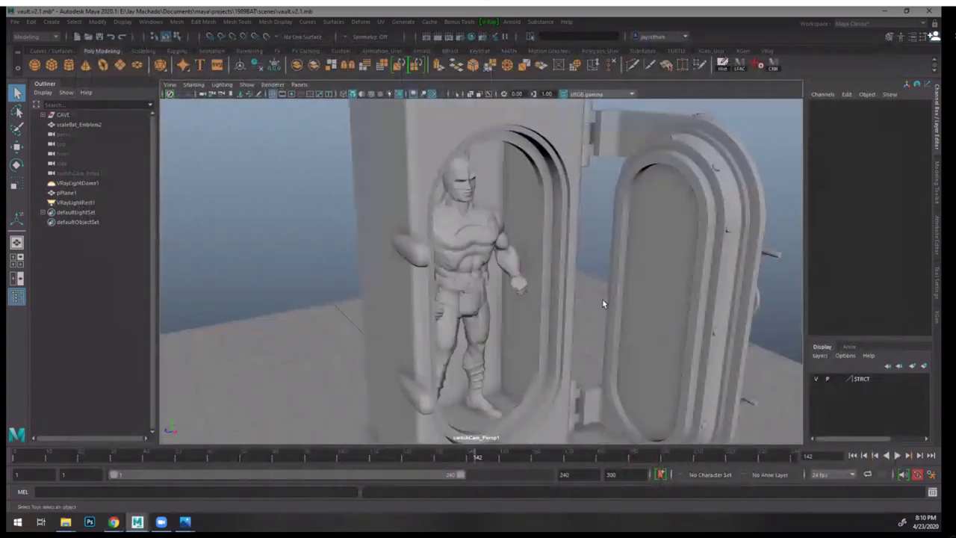
pyautogui.keyDown('alt'); pyautogui.moveTo(603, 303); pyautogui.dragTo(555, 272, button='right'); pyautogui.keyUp('alt')
pyautogui.moveTo(555, 272)
pyautogui.keyDown('alt'); pyautogui.mouseDown(button='middle')
pyautogui.moveTo(559, 287)
pyautogui.moveTo(546, 282)
pyautogui.mouseUp(button='middle'); pyautogui.keyUp('alt')
pyautogui.keyDown('alt'); pyautogui.moveTo(546, 282); pyautogui.dragTo(531, 262); pyautogui.keyUp('alt')
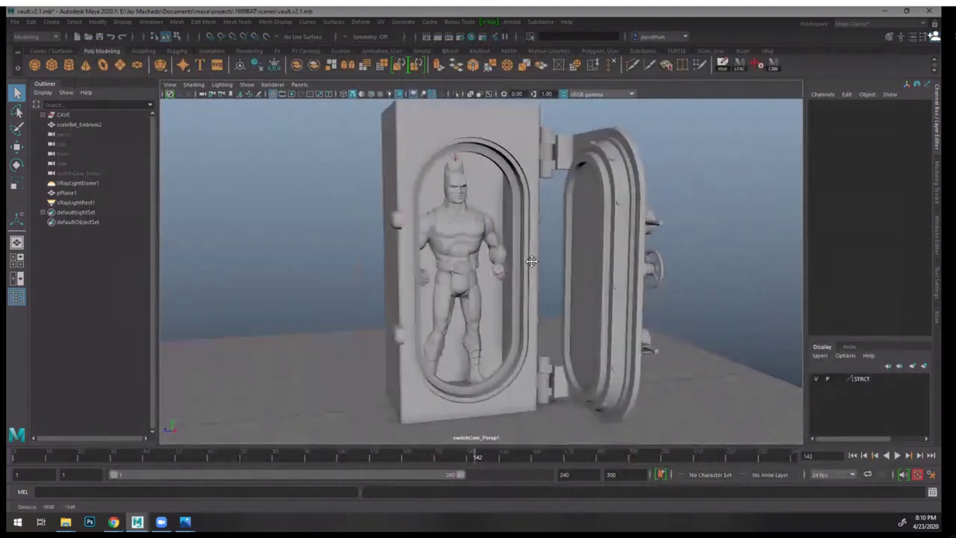
pyautogui.keyDown('alt'); pyautogui.moveTo(531, 262); pyautogui.dragTo(534, 282, button='middle'); pyautogui.keyUp('alt')
pyautogui.moveTo(534, 281)
pyautogui.keyDown('alt'); pyautogui.mouseDown()
pyautogui.moveTo(541, 265)
pyautogui.moveTo(547, 273)
pyautogui.mouseUp(); pyautogui.keyUp('alt')
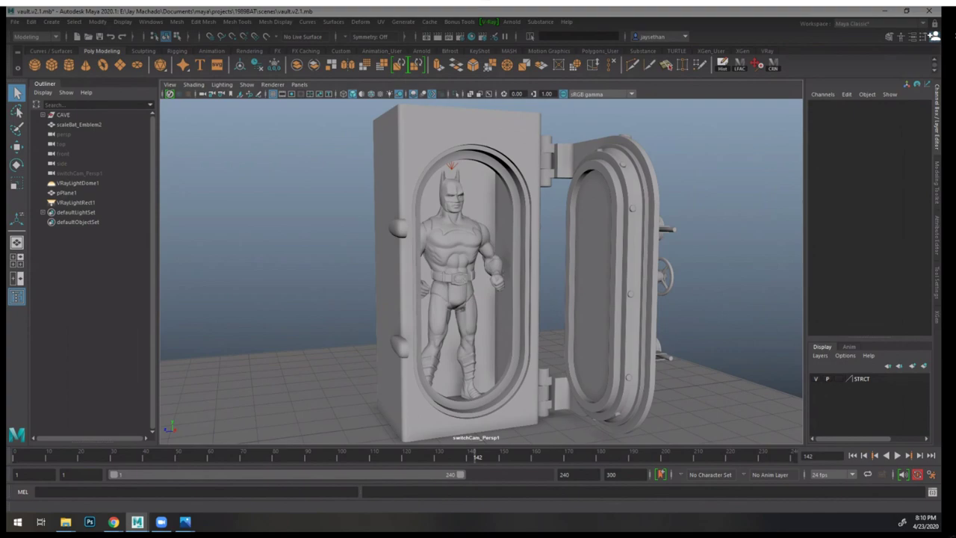
# - Switch to Chrome, bring the Batmobile replica site into view, and browse the Keaton Car page down to the body shell photos
pyautogui.hotkey('alt', 'Tab')
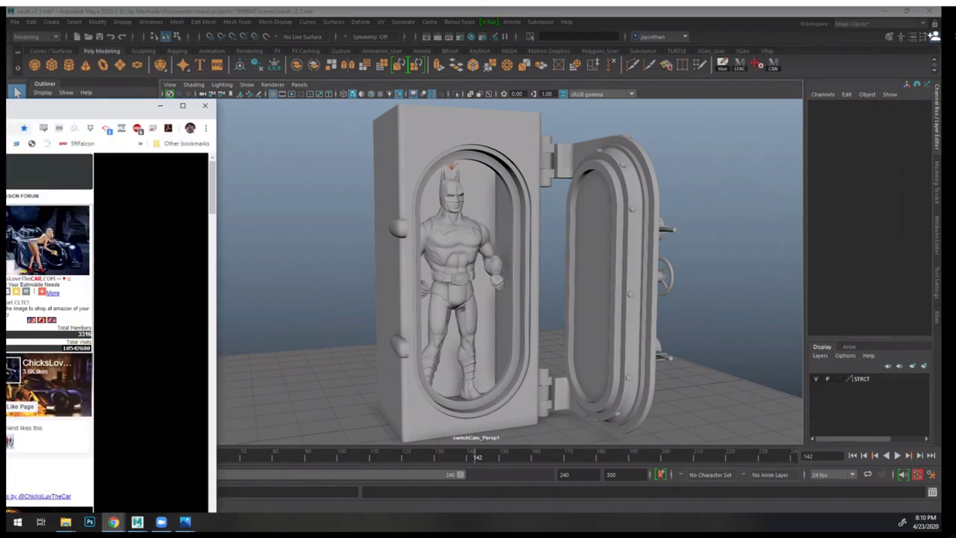
pyautogui.moveTo(0, 108); pyautogui.dragTo(531, 46)
pyautogui.scroll(-3, 492, 377)
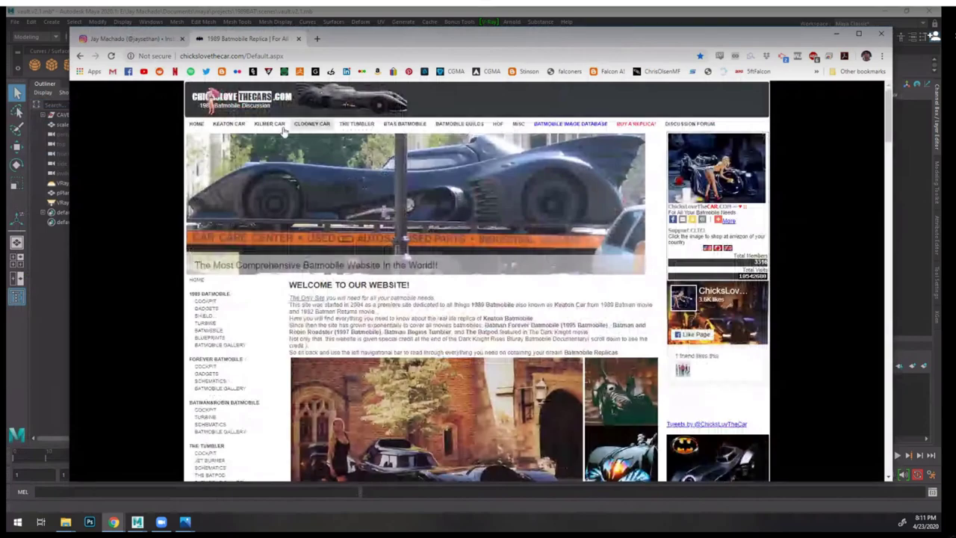
pyautogui.click(229, 123)
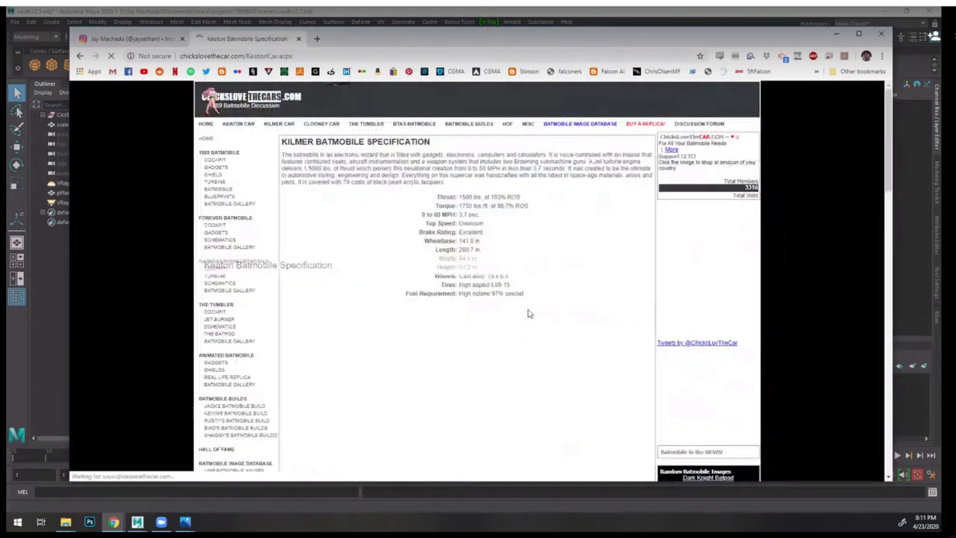
pyautogui.scroll(-2, 467, 251)
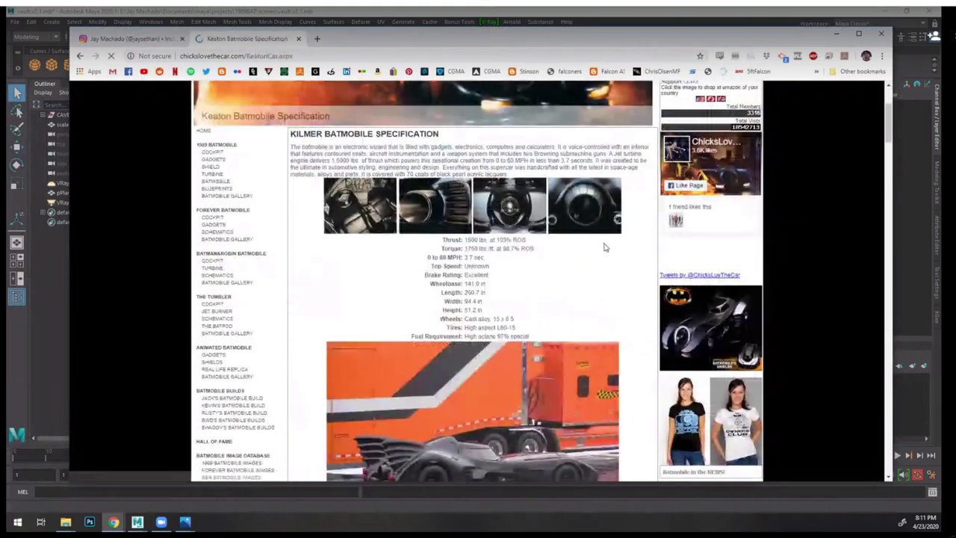
pyautogui.scroll(-2, 604, 247)
pyautogui.scroll(-3, 611, 338)
pyautogui.scroll(-5, 610, 339)
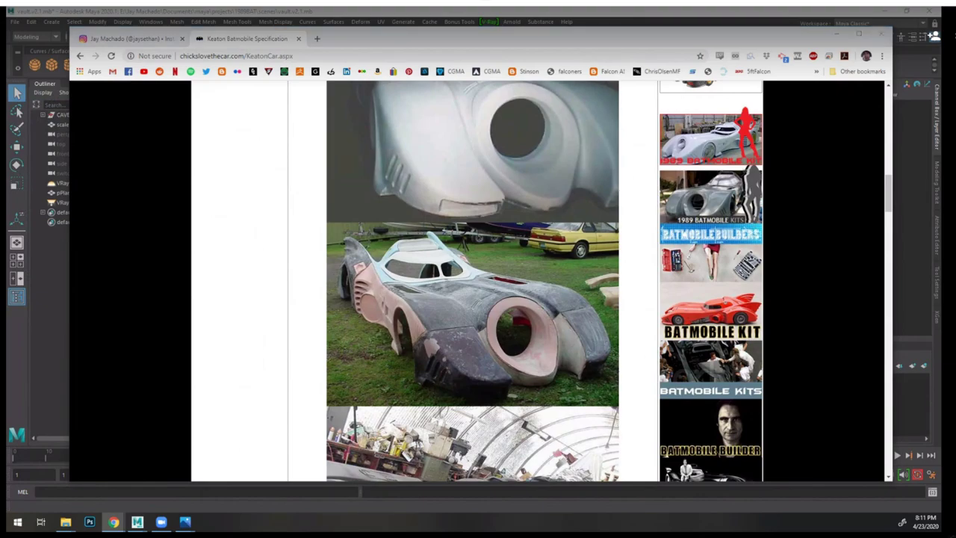
# - Add the OneDrive ANH_MF album as a tab in the main Chrome window and browse its Millennium Falcon model photos
pyautogui.moveTo(6, 186); pyautogui.dragTo(366, 39)
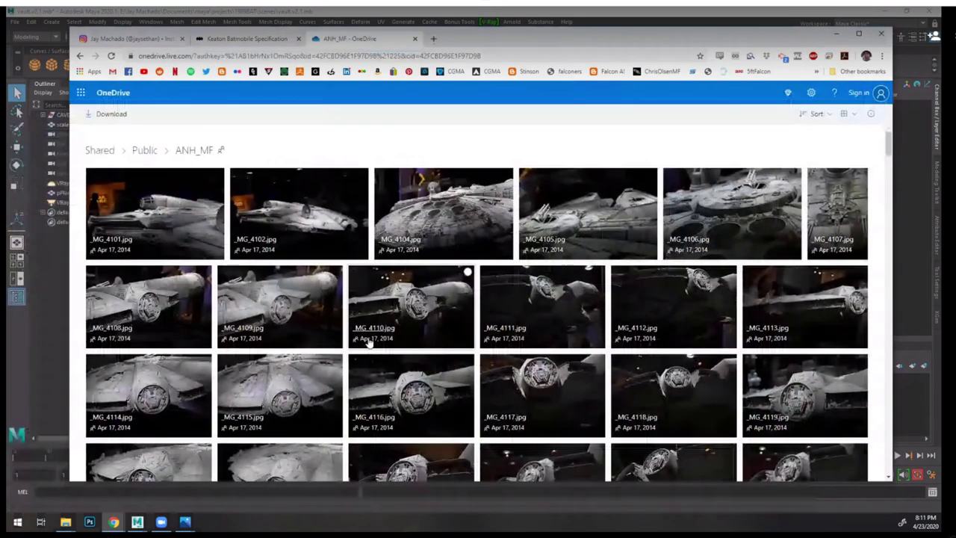
pyautogui.scroll(-3, 677, 269)
pyautogui.scroll(-5, 678, 269)
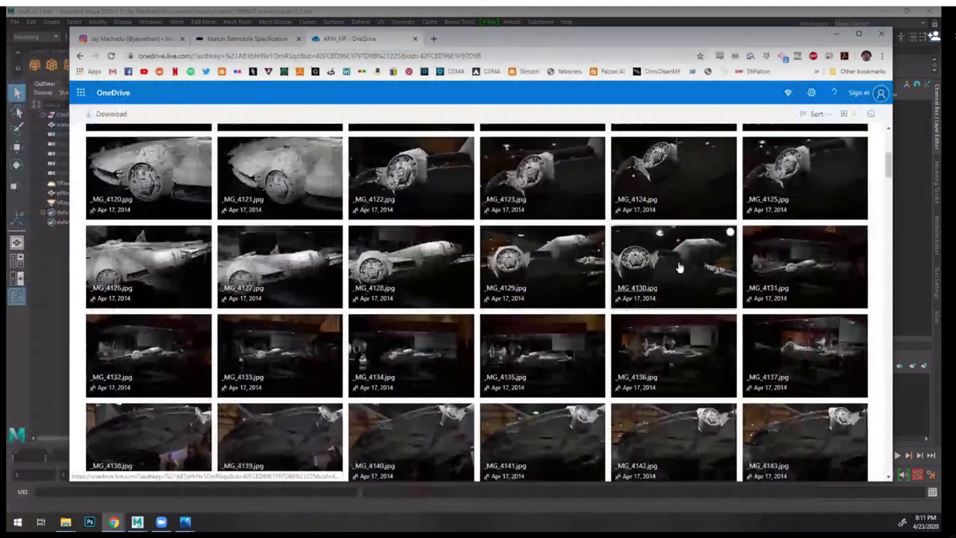
pyautogui.scroll(-5, 310, 348)
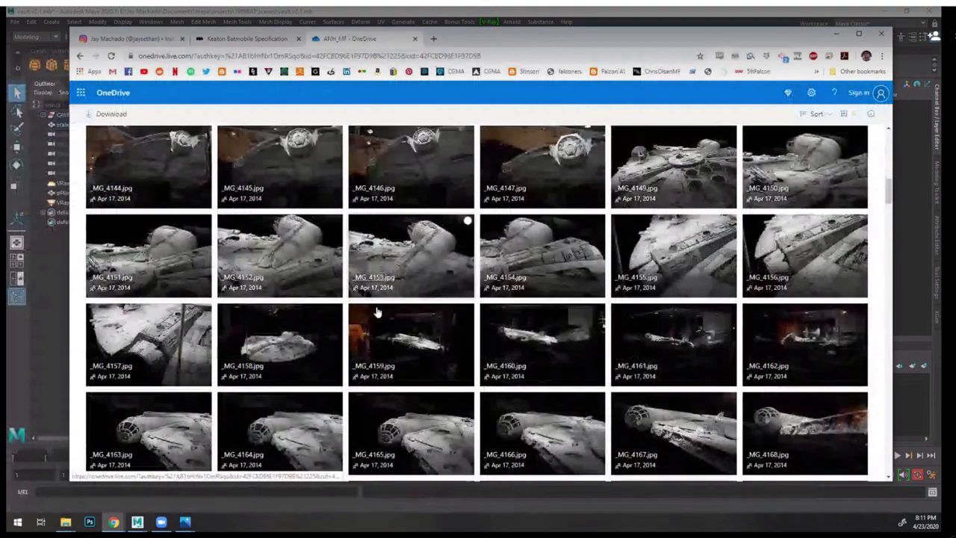
pyautogui.scroll(-6, 626, 387)
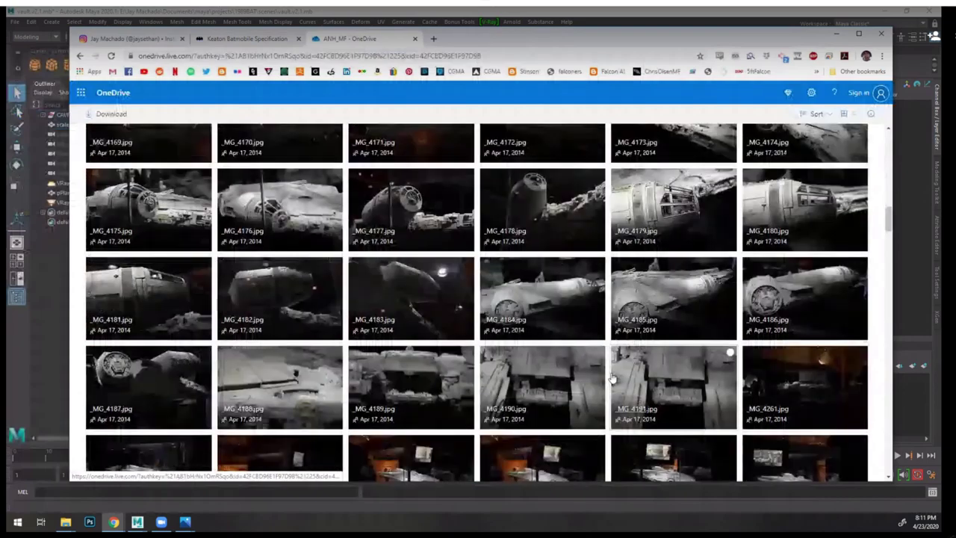
pyautogui.scroll(3, 559, 335)
pyautogui.scroll(6, 415, 273)
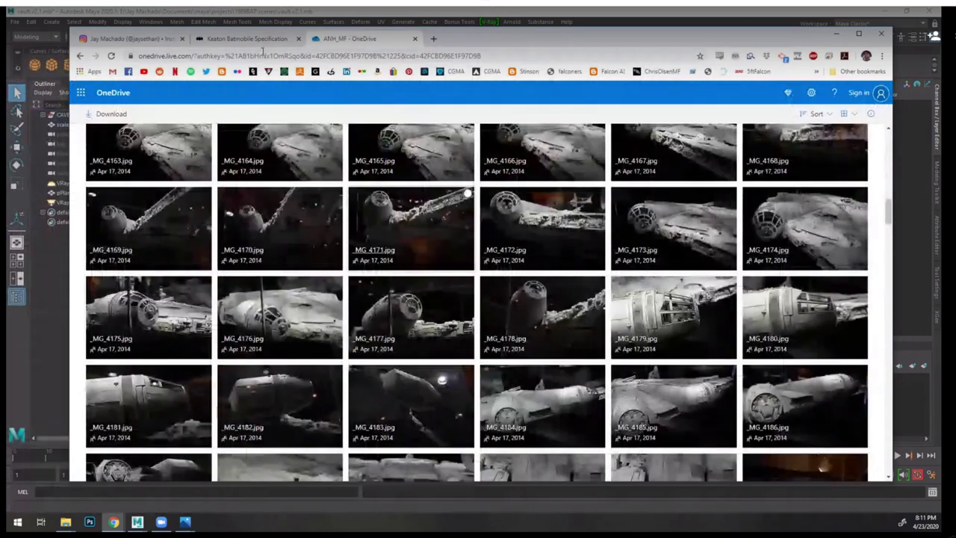
# - Return to the Keaton Batmobile page and browse the workshop, chassis and black-and-white photos down to the wheel close-ups
pyautogui.click(247, 38)
pyautogui.scroll(-4, 597, 326)
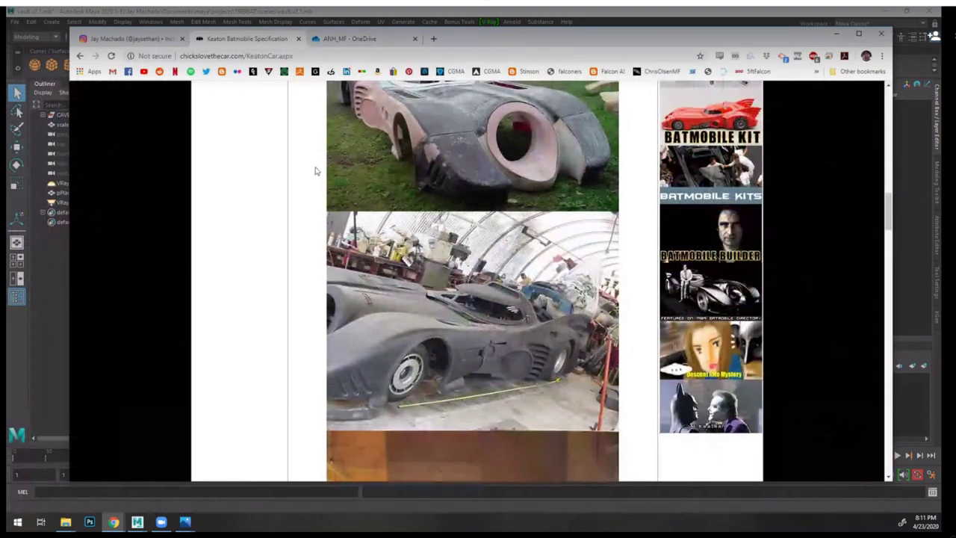
pyautogui.scroll(-5, 593, 299)
pyautogui.scroll(-1, 586, 278)
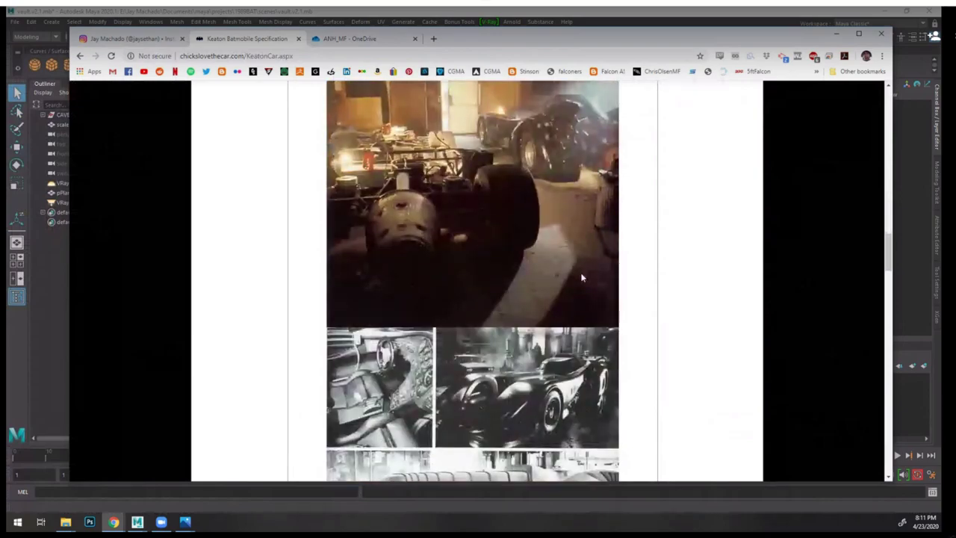
pyautogui.scroll(2, 538, 209)
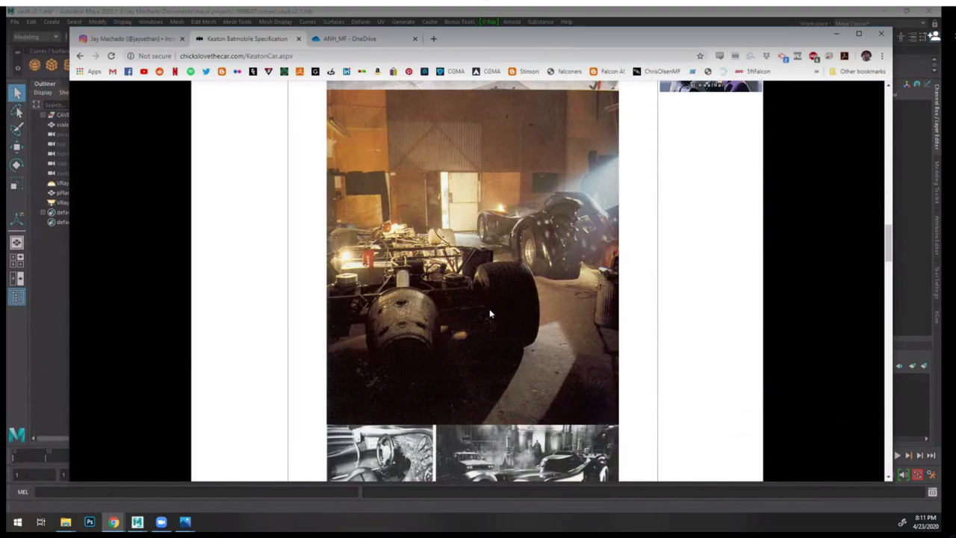
pyautogui.scroll(-3, 522, 307)
pyautogui.scroll(-8, 564, 288)
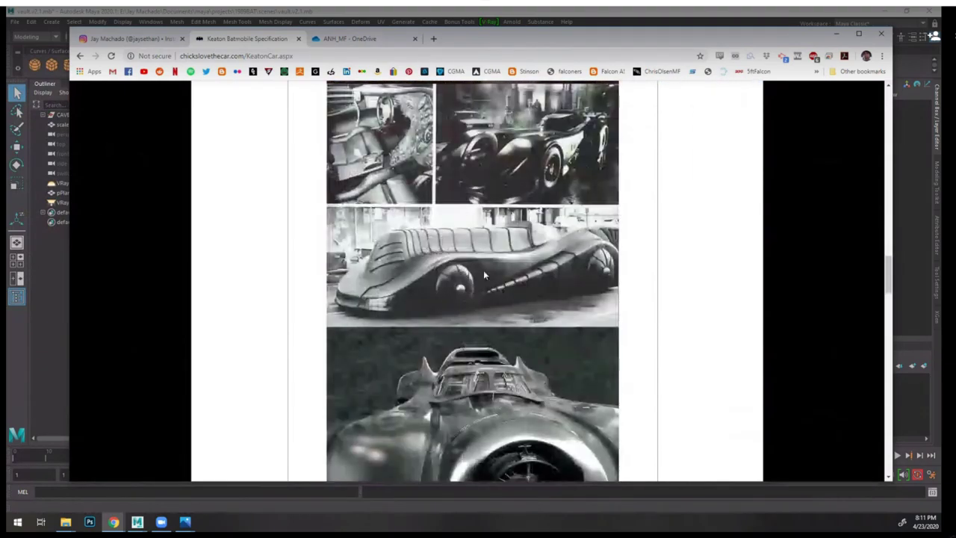
pyautogui.scroll(-8, 625, 321)
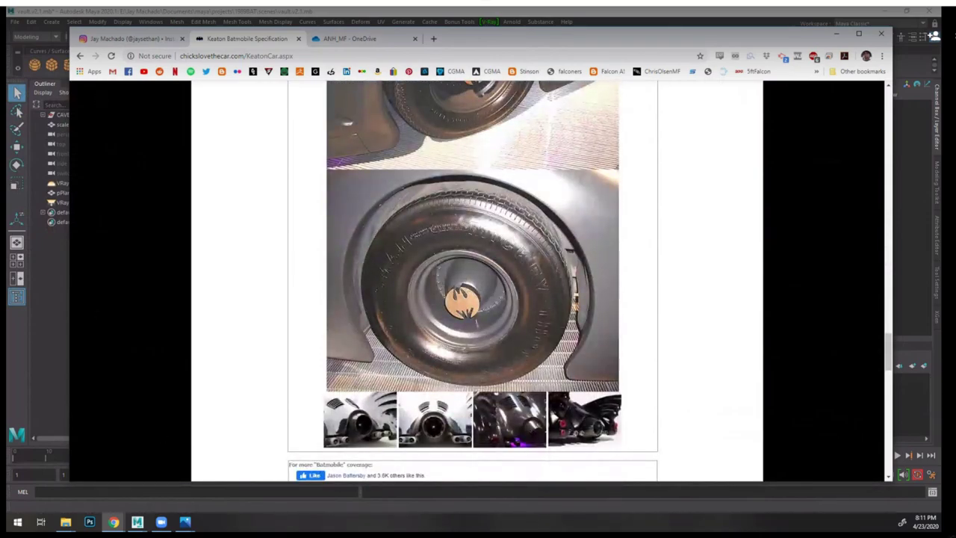
# - Bring up the vault folder in File Explorer, go up to the Ref folder, and open carParts
pyautogui.press('super+e')
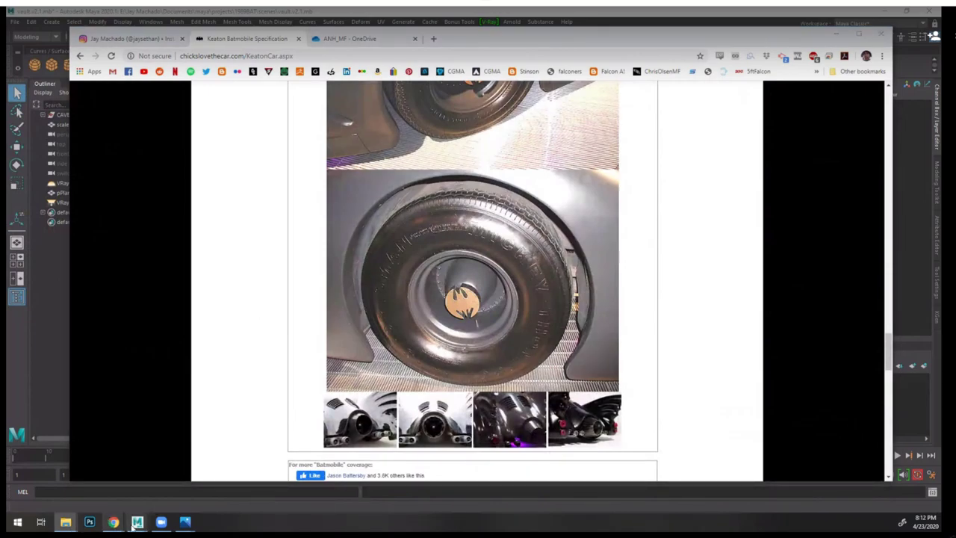
pyautogui.moveTo(66, 521)
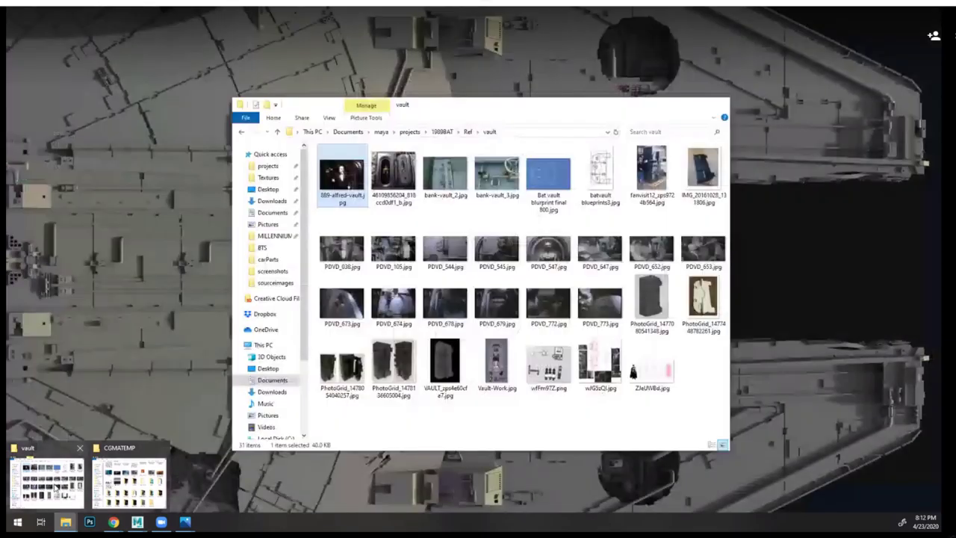
pyautogui.click(63, 483)
pyautogui.click(468, 131)
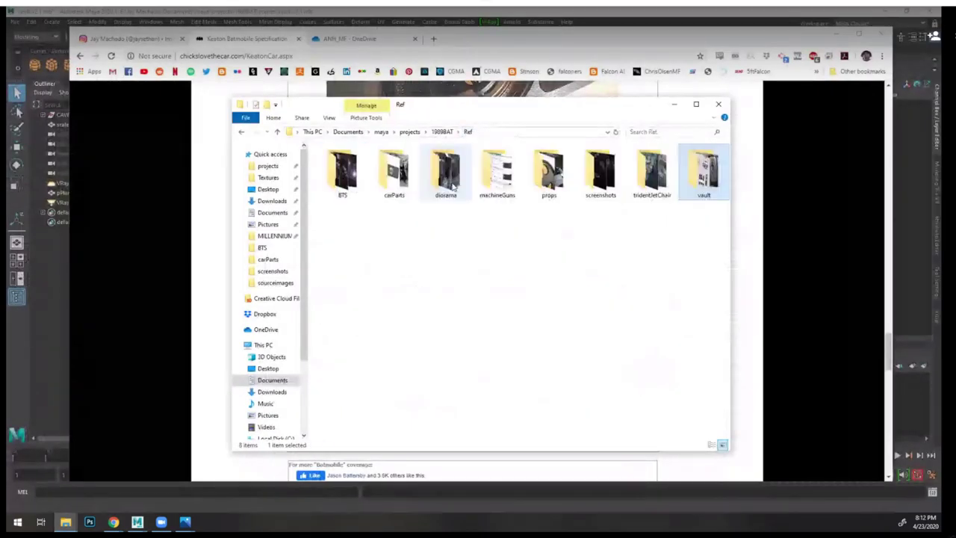
pyautogui.doubleClick(387, 183)
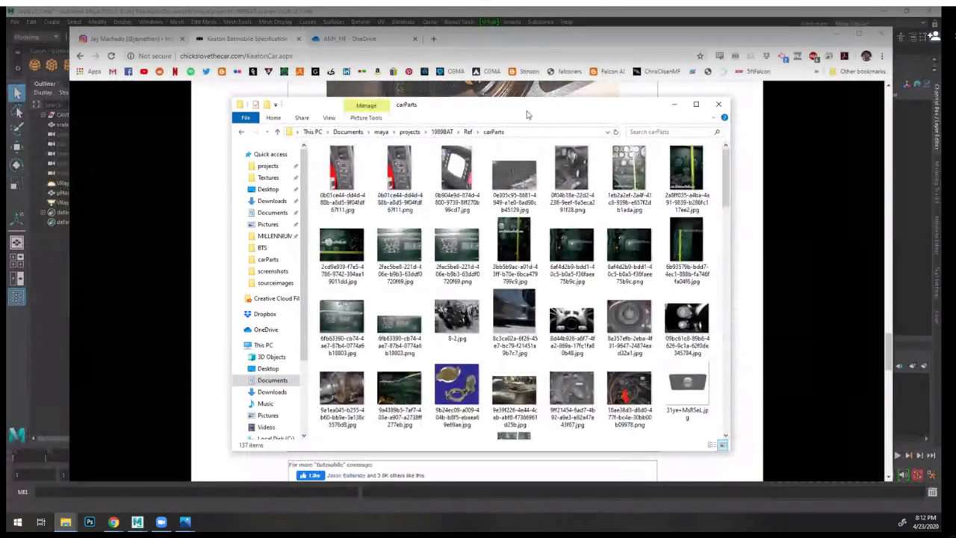
# - Show the carParts images as larger thumbnails, and move and enlarge the folder window to fit five per row
pyautogui.moveTo(526, 110); pyautogui.dragTo(483, 90)
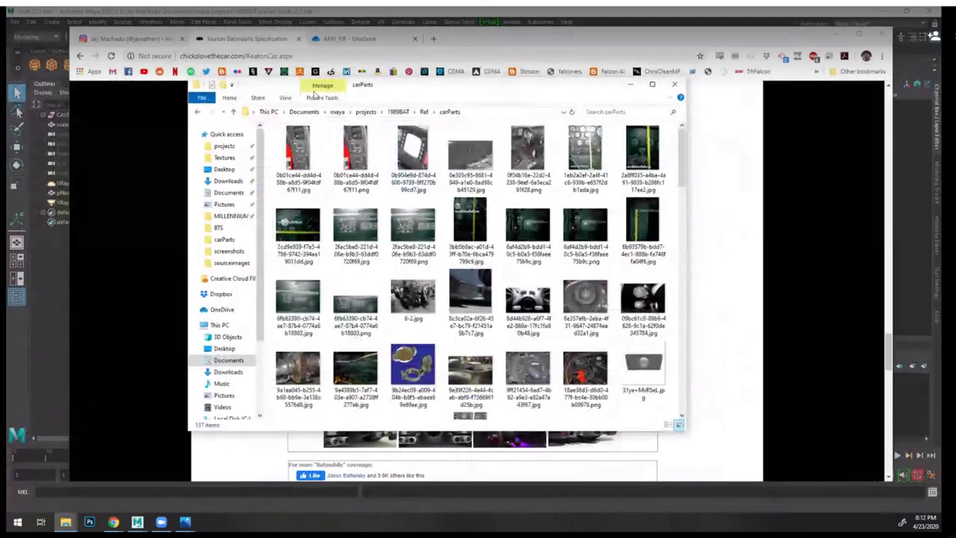
pyautogui.click(288, 99)
pyautogui.click(302, 112)
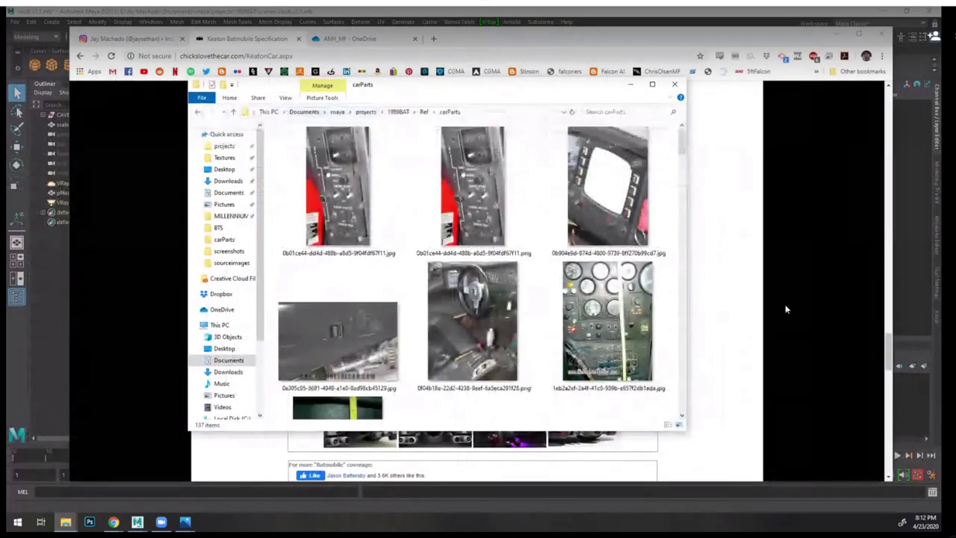
pyautogui.moveTo(589, 95); pyautogui.dragTo(476, 70)
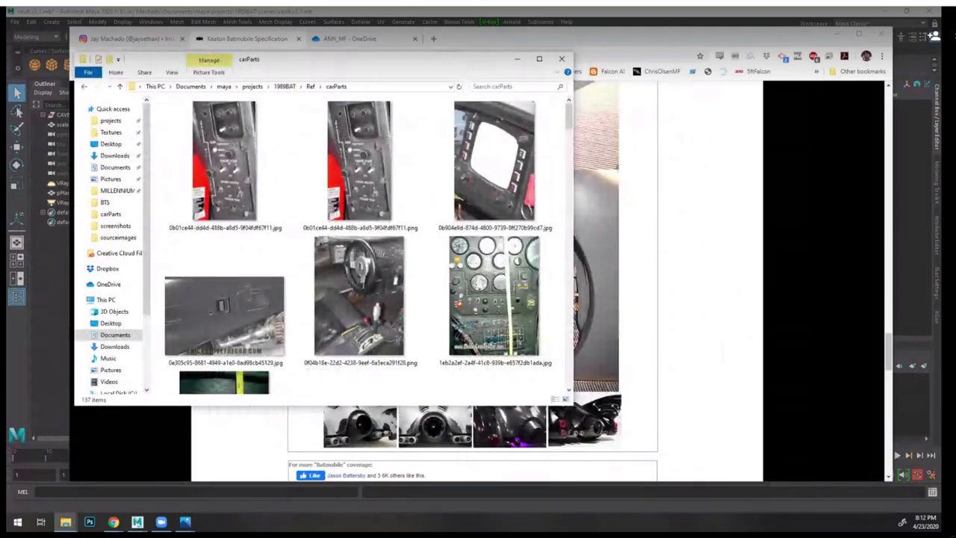
pyautogui.moveTo(571, 405); pyautogui.dragTo(908, 463)
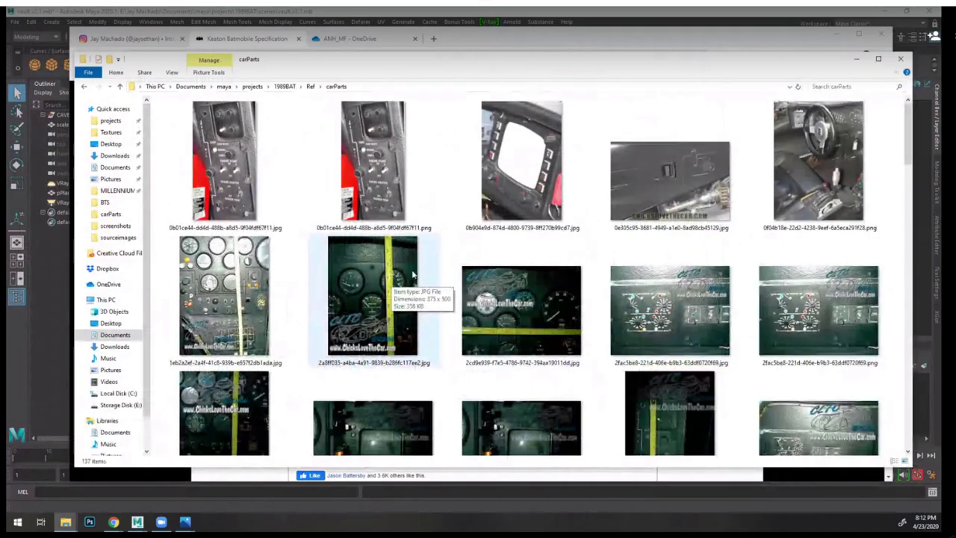
# - Look through the first carParts photos of gauges, panels and mechanical parts, singling out the dashboard image with the red mark
pyautogui.scroll(-3, 606, 300)
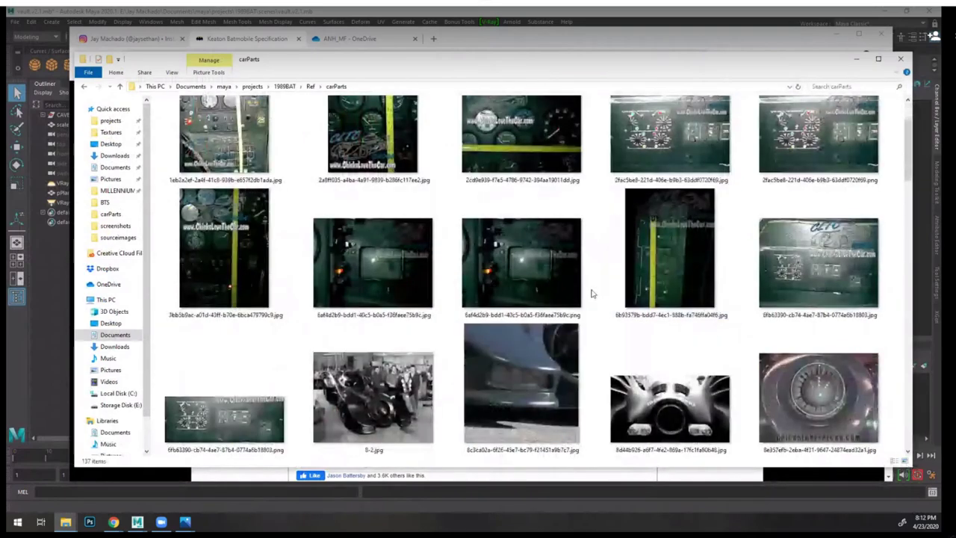
pyautogui.scroll(-5, 674, 261)
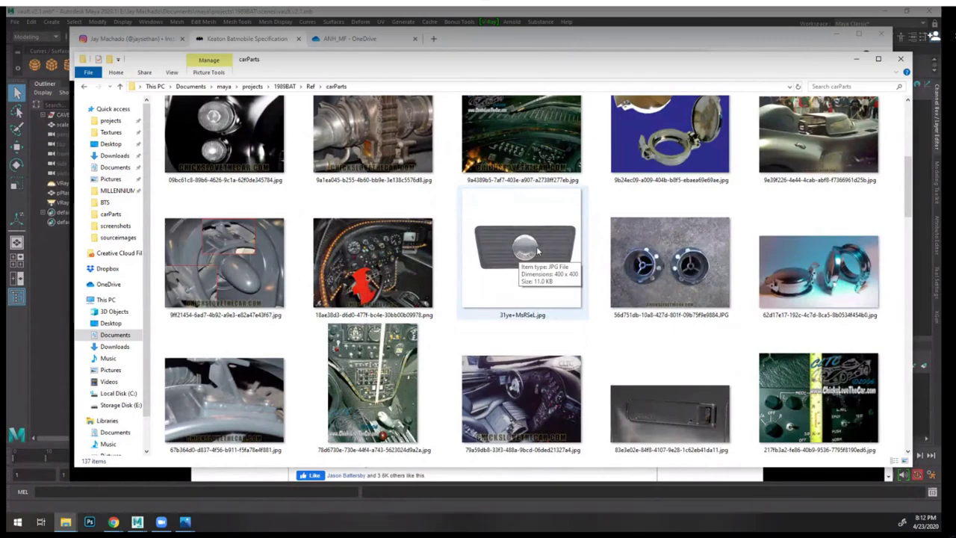
pyautogui.click(359, 238)
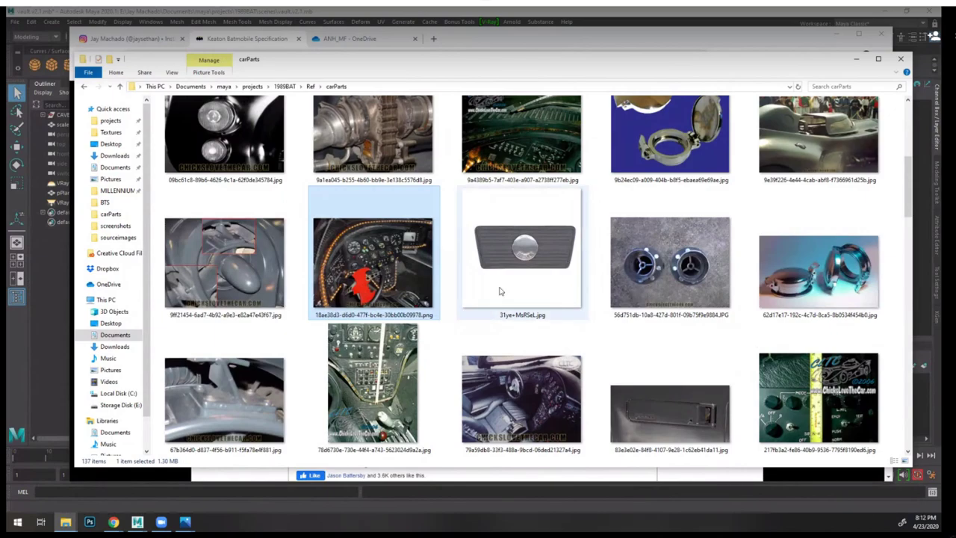
pyautogui.scroll(-1, 515, 284)
pyautogui.scroll(1, 556, 250)
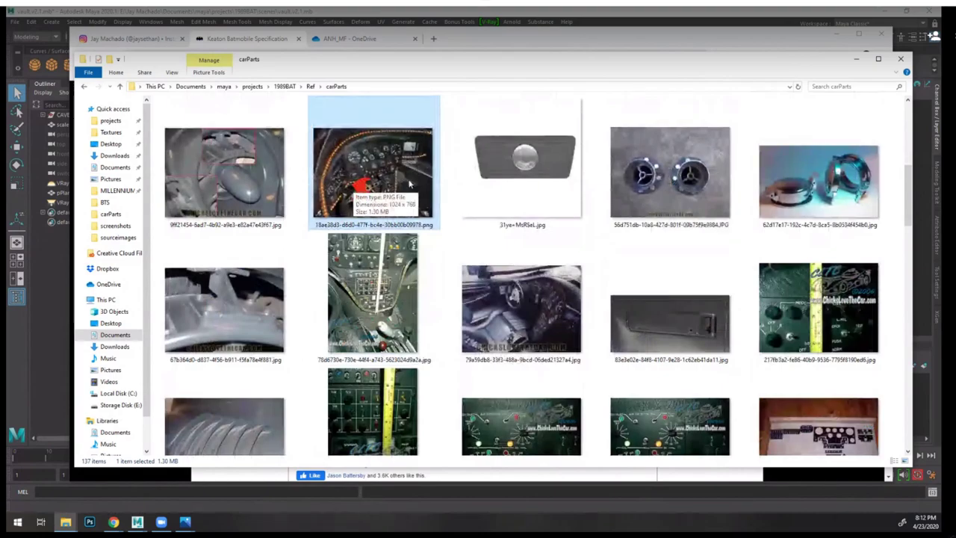
pyautogui.scroll(-4, 627, 281)
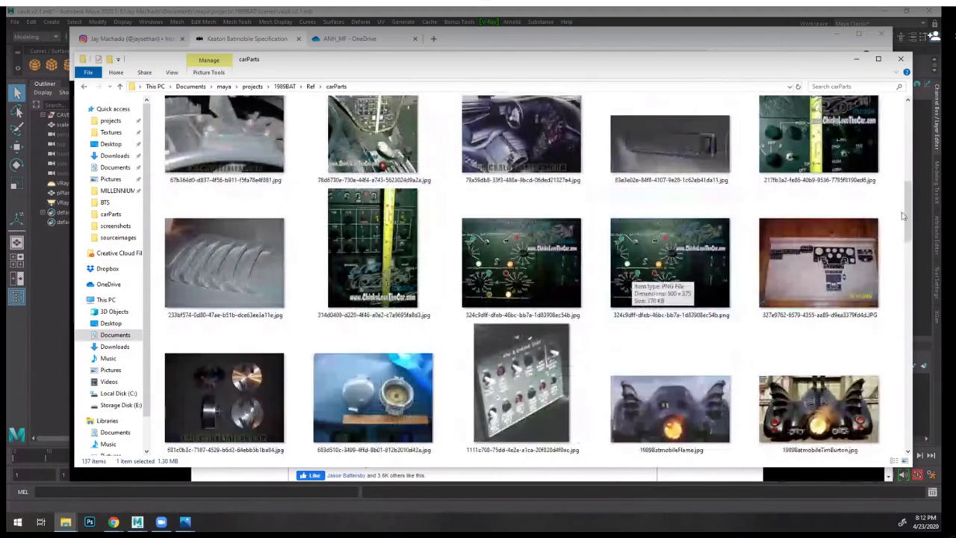
# - Browse further through carParts past the switch panels, steering wheel and Auto Meter gauges to the full Batmobile photos and schematics
pyautogui.scroll(-6, 631, 277)
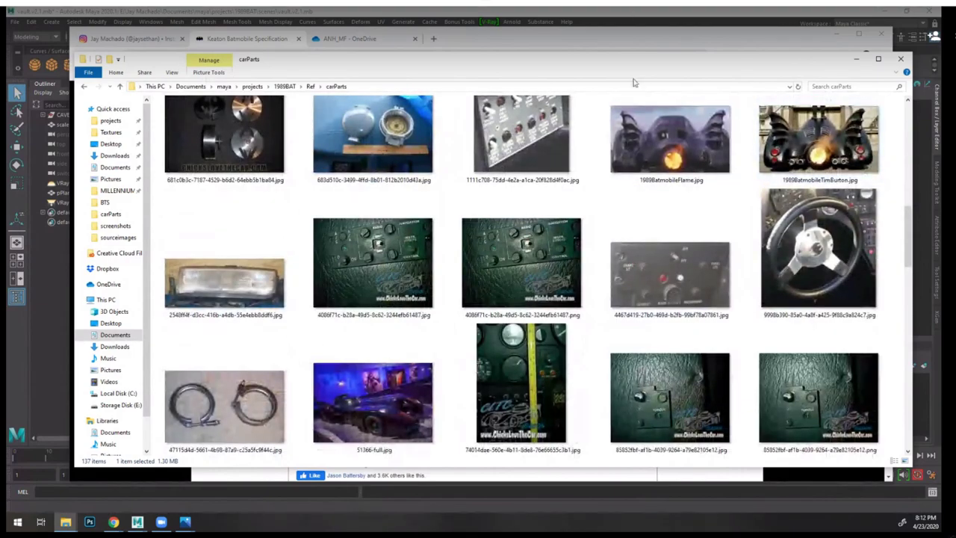
pyautogui.scroll(-3, 650, 247)
pyautogui.scroll(-3, 651, 241)
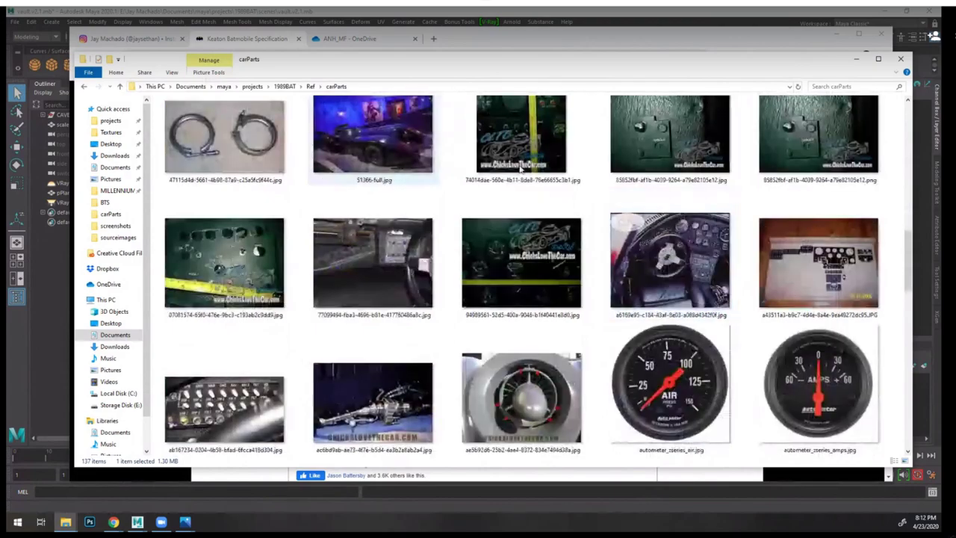
pyautogui.scroll(-6, 731, 252)
pyautogui.scroll(-9, 731, 252)
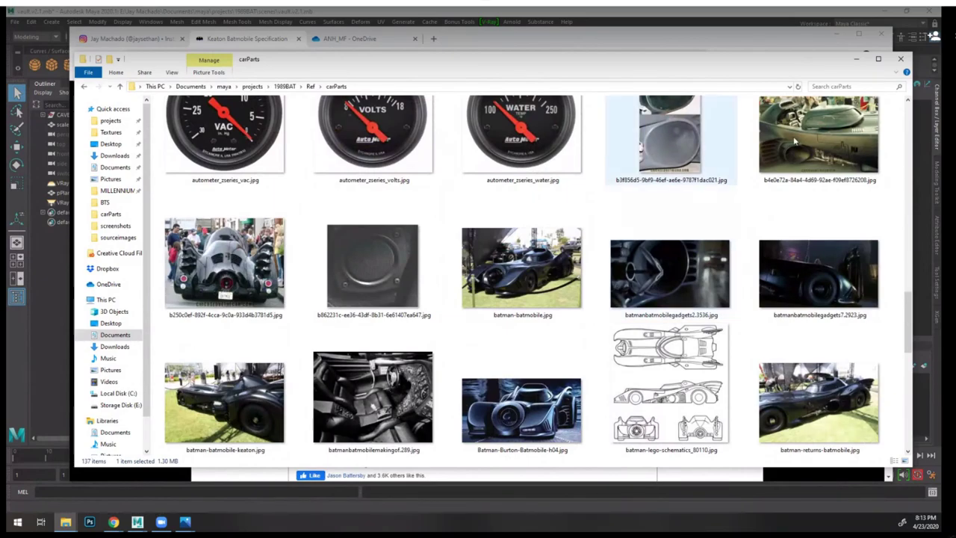
# - Switch to Maya and open batmobile.v1.1.mb from the 1989BAT project's scenes folder, replacing the current vault scene
pyautogui.click(426, 13)
pyautogui.click(15, 21)
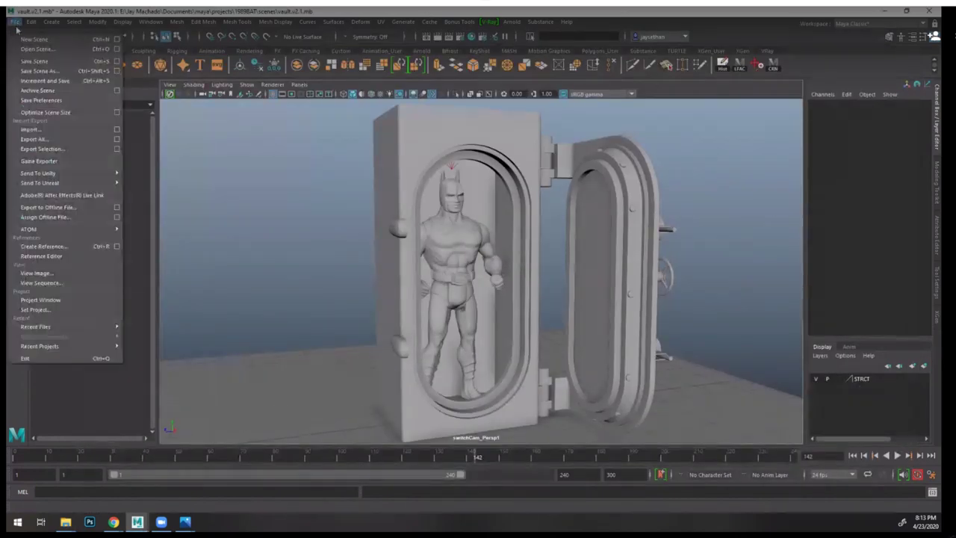
pyautogui.click(44, 48)
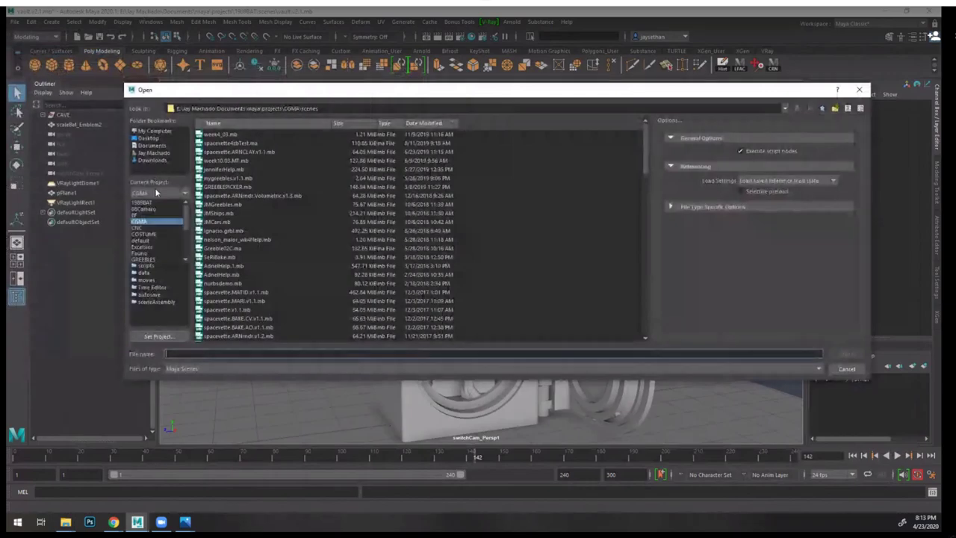
pyautogui.click(159, 193)
pyautogui.click(159, 201)
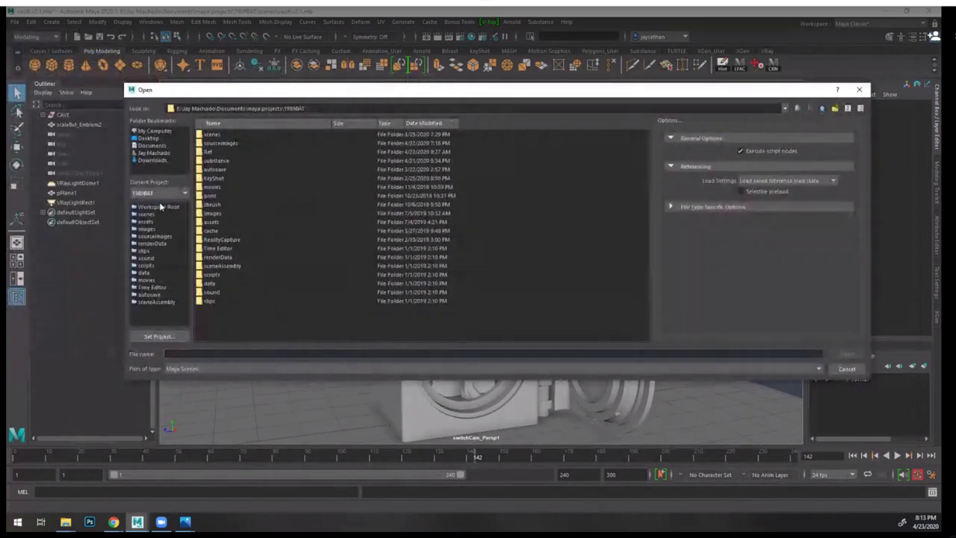
pyautogui.doubleClick(212, 134)
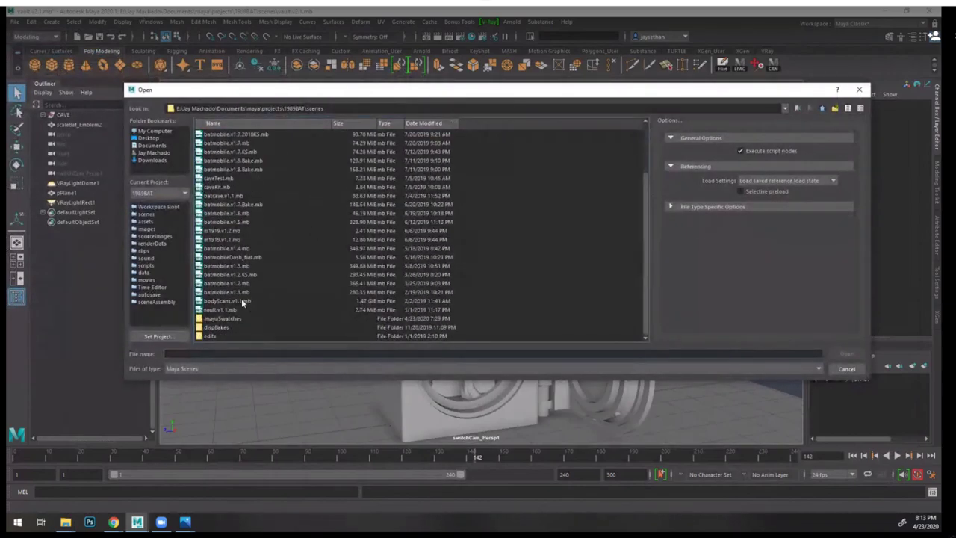
pyautogui.click(235, 291)
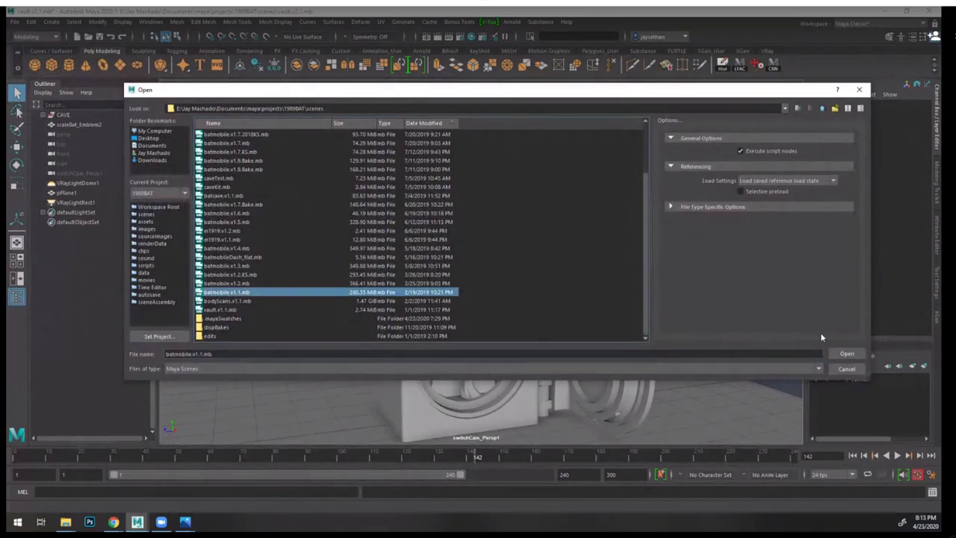
pyautogui.click(849, 354)
pyautogui.click(478, 272)
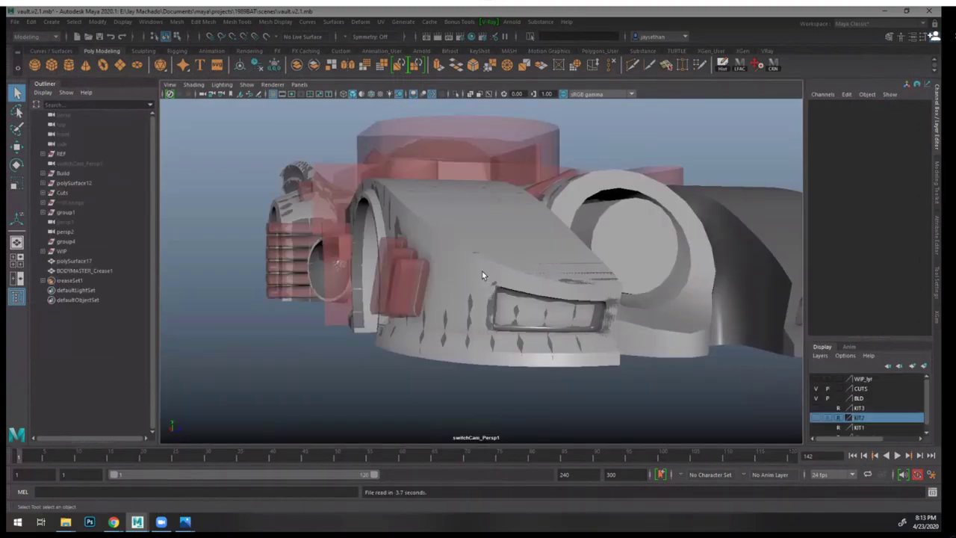
# - View the whole Batmobile build, expand the REF group and its group2, and isolate group2 in the viewport
pyautogui.keyDown('alt'); pyautogui.moveTo(503, 220); pyautogui.dragTo(546, 213); pyautogui.keyUp('alt')
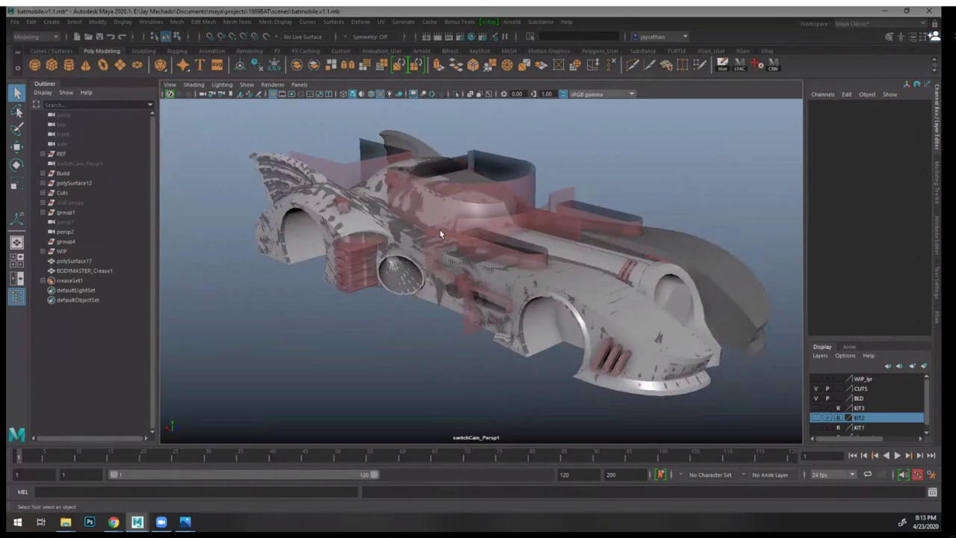
pyautogui.keyDown('alt'); pyautogui.moveTo(657, 262); pyautogui.dragTo(594, 230); pyautogui.keyUp('alt')
pyautogui.click(84, 154)
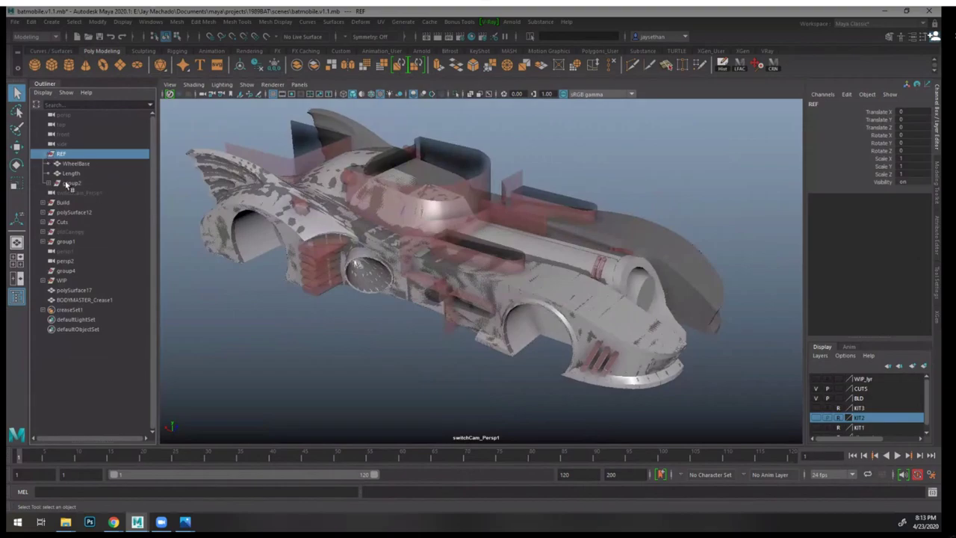
pyautogui.click(49, 184)
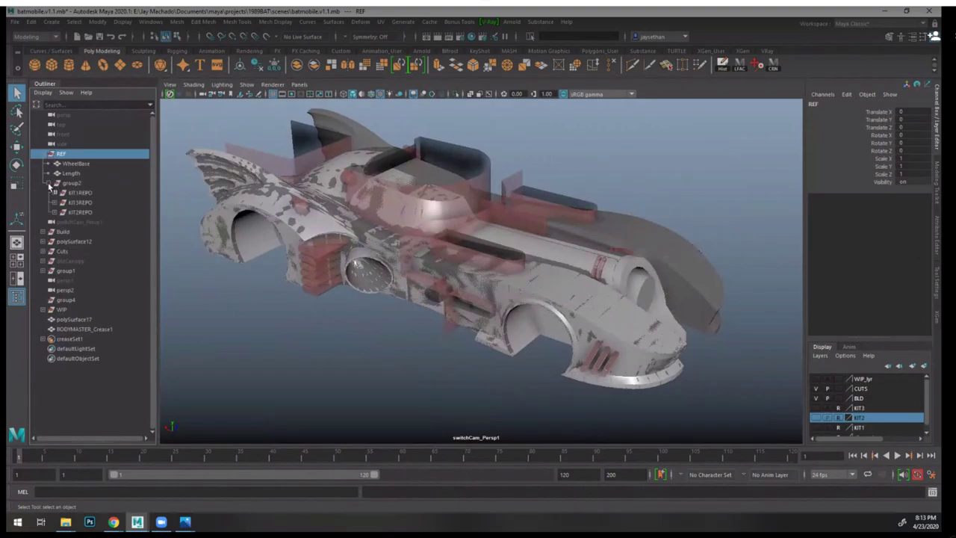
pyautogui.click(78, 183)
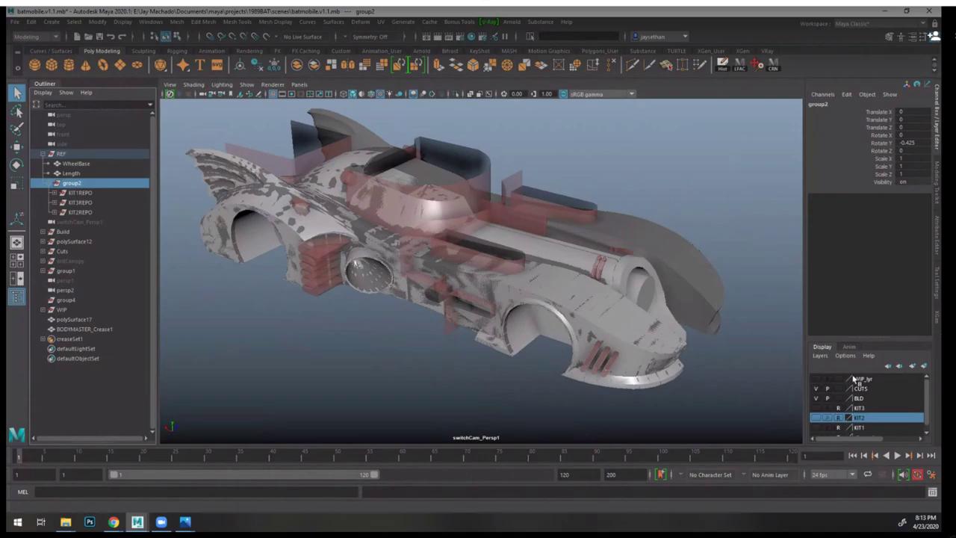
pyautogui.click(456, 94)
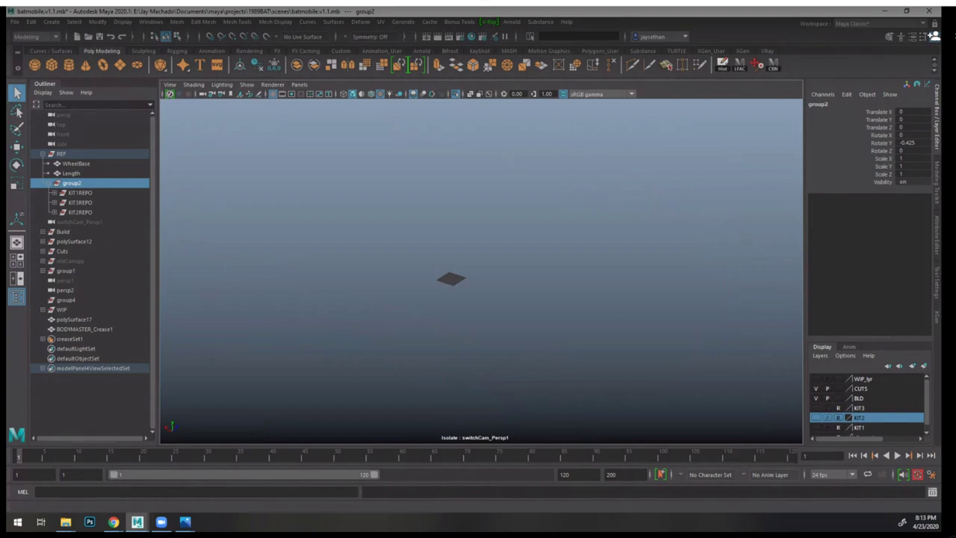
# - Switch to Chrome's Batmobile album in Google Photos and look through the photos circling the whole kit model on the cutting mat
pyautogui.hotkey('alt', 'Tab')
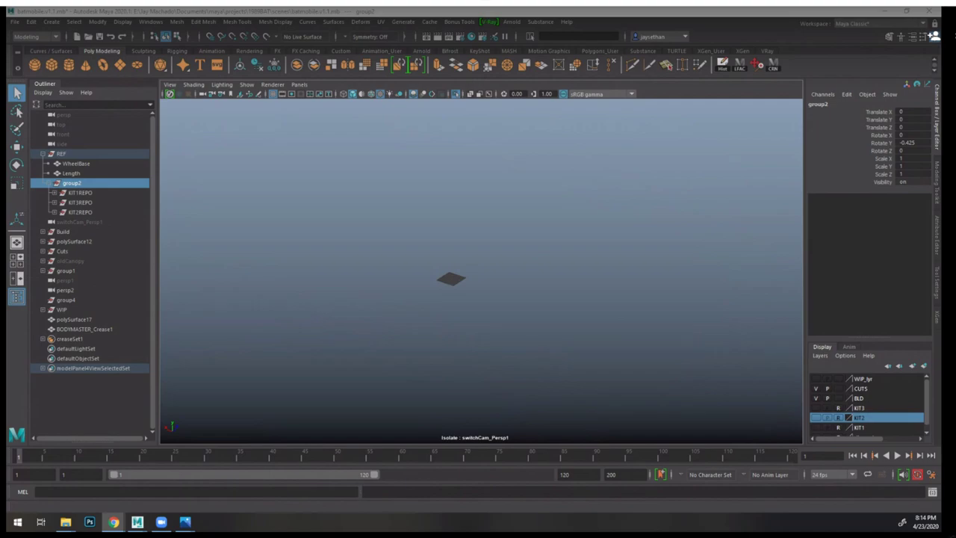
pyautogui.click(113, 521)
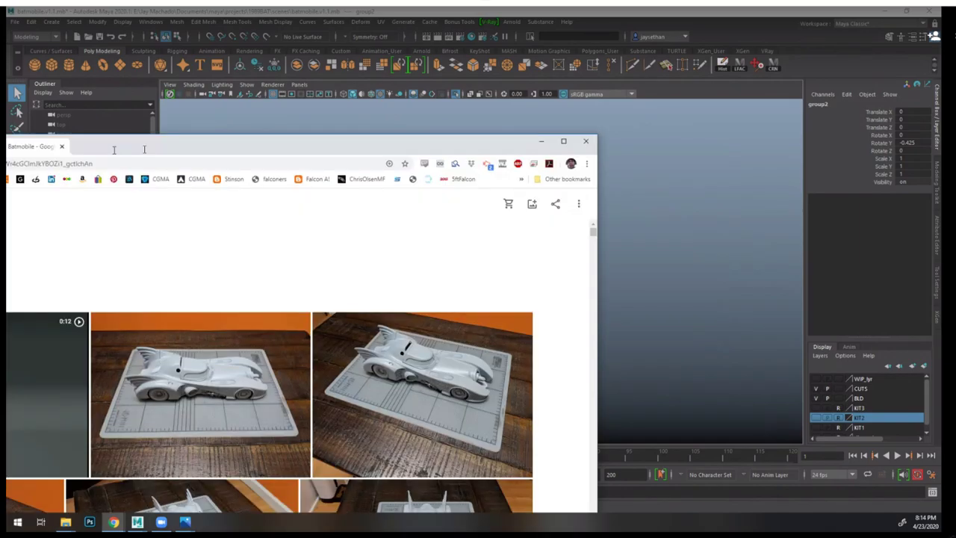
pyautogui.moveTo(357, 65); pyautogui.dragTo(358, 38)
pyautogui.scroll(-10, 667, 294)
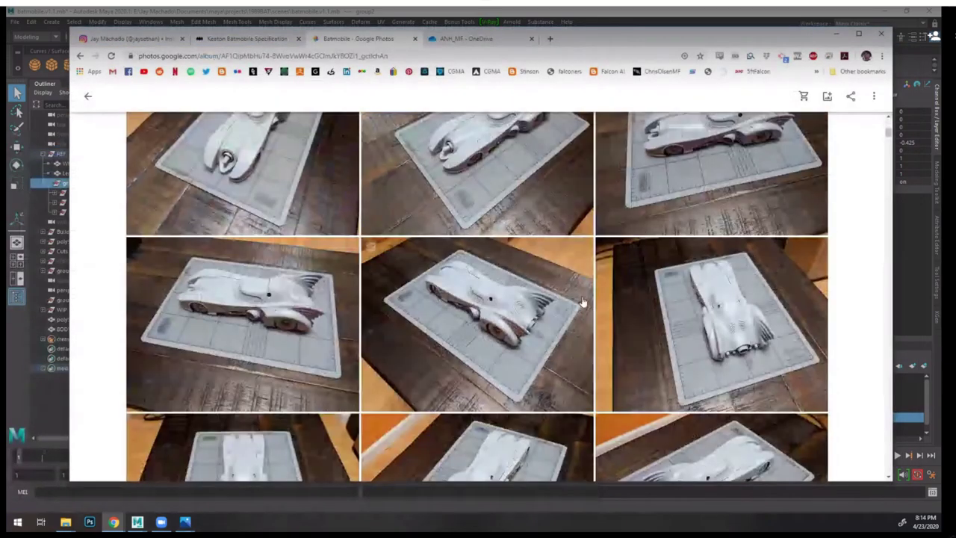
pyautogui.scroll(-10, 581, 300)
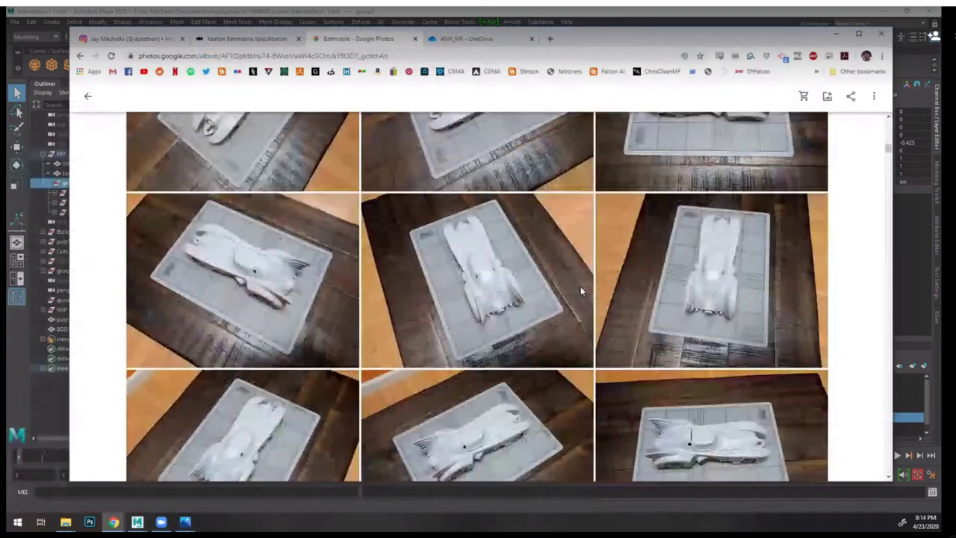
pyautogui.scroll(-5, 580, 286)
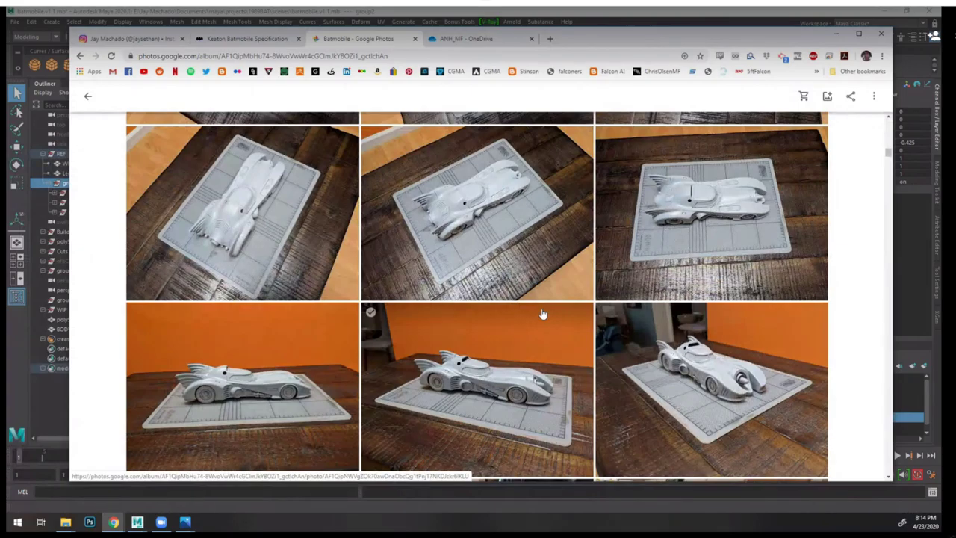
pyautogui.scroll(-10, 542, 313)
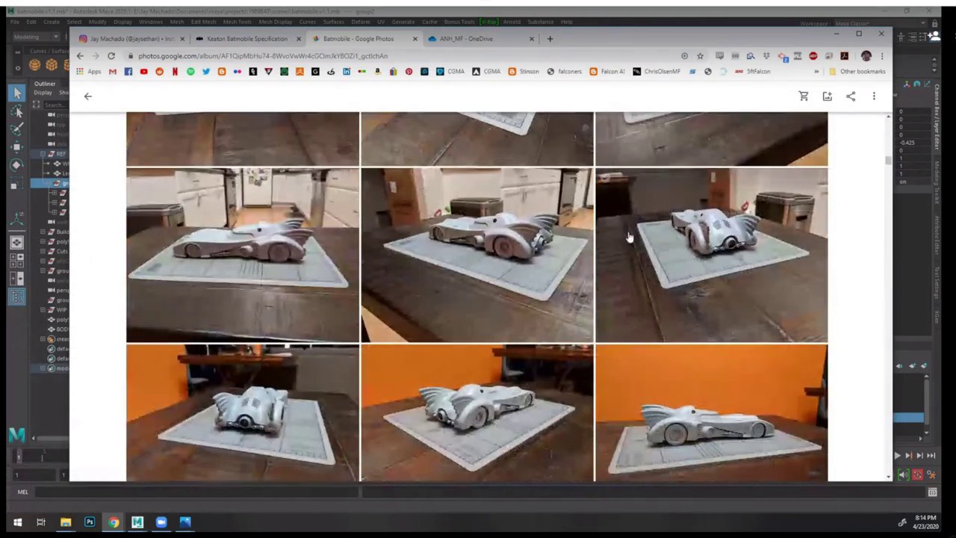
pyautogui.scroll(-10, 628, 238)
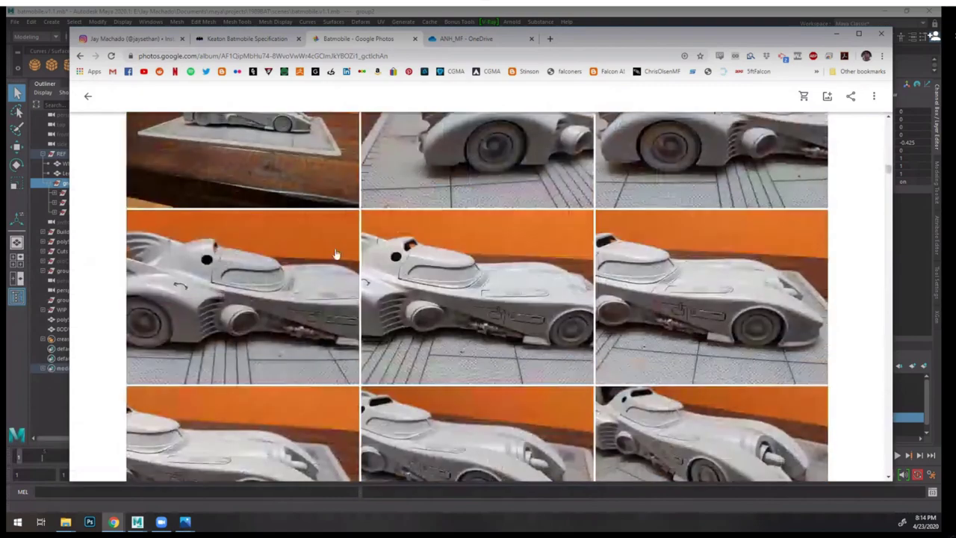
# - Look through the album's close-up photos of the kit's nose, rear fins, vents and canopy, on to the wider overhead shots
pyautogui.scroll(-10, 505, 242)
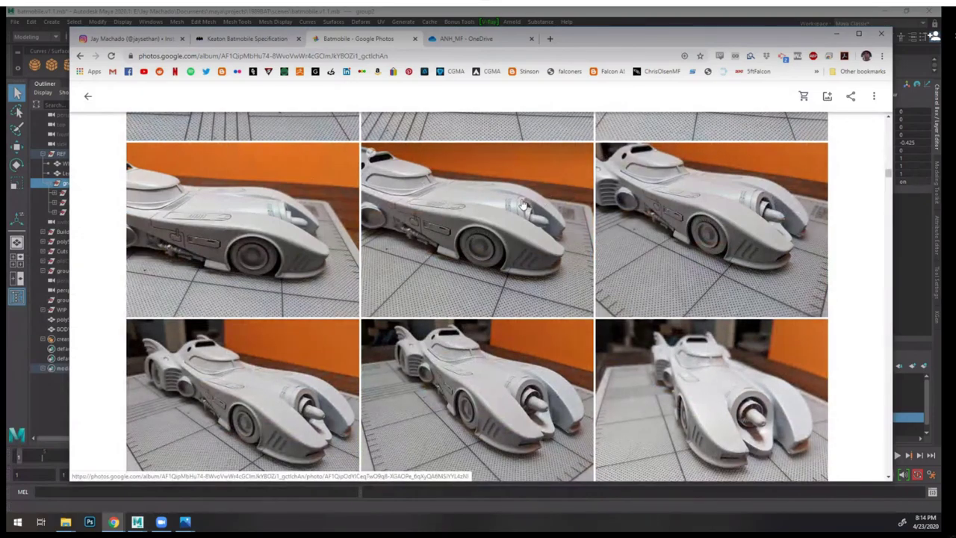
pyautogui.scroll(-2, 663, 227)
pyautogui.scroll(-10, 663, 227)
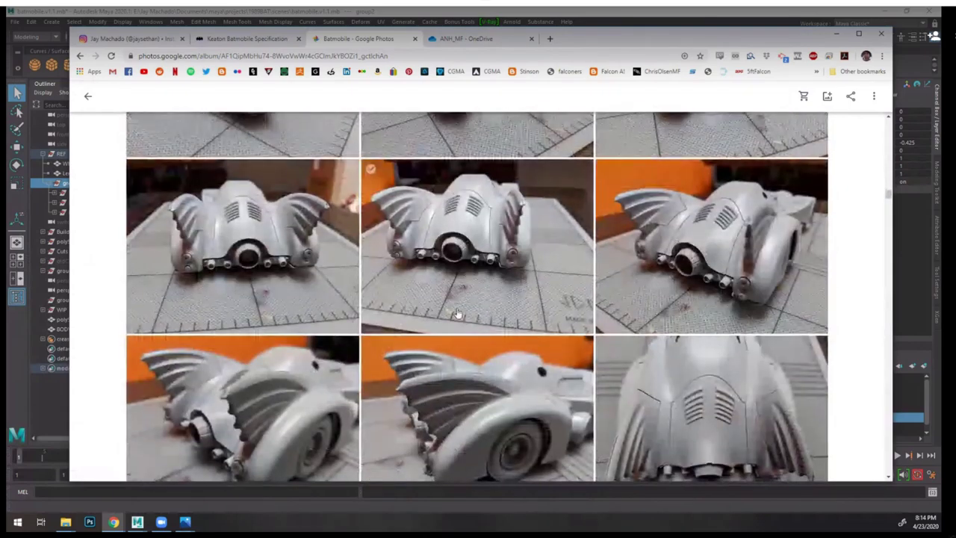
pyautogui.scroll(-3, 484, 308)
pyautogui.scroll(-3, 747, 287)
pyautogui.scroll(-8, 746, 288)
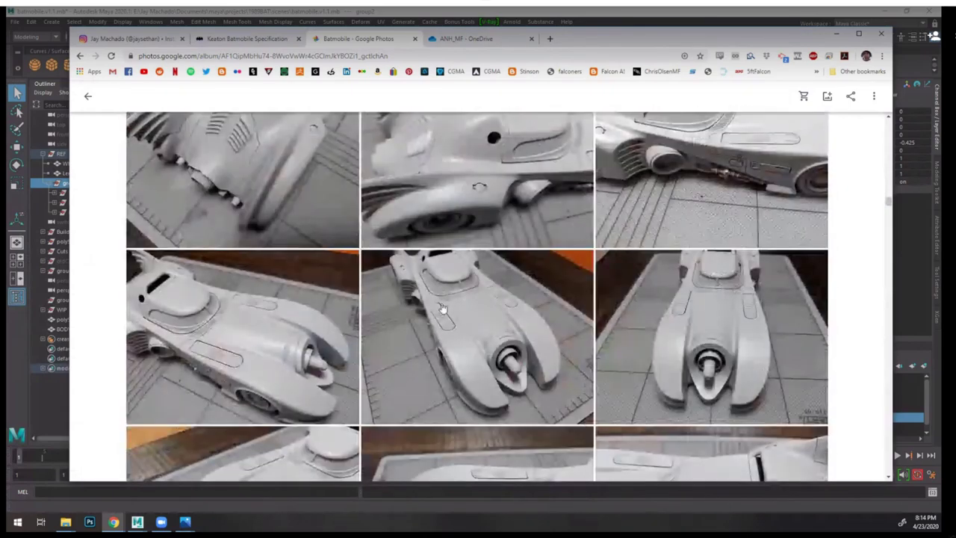
pyautogui.scroll(-10, 651, 301)
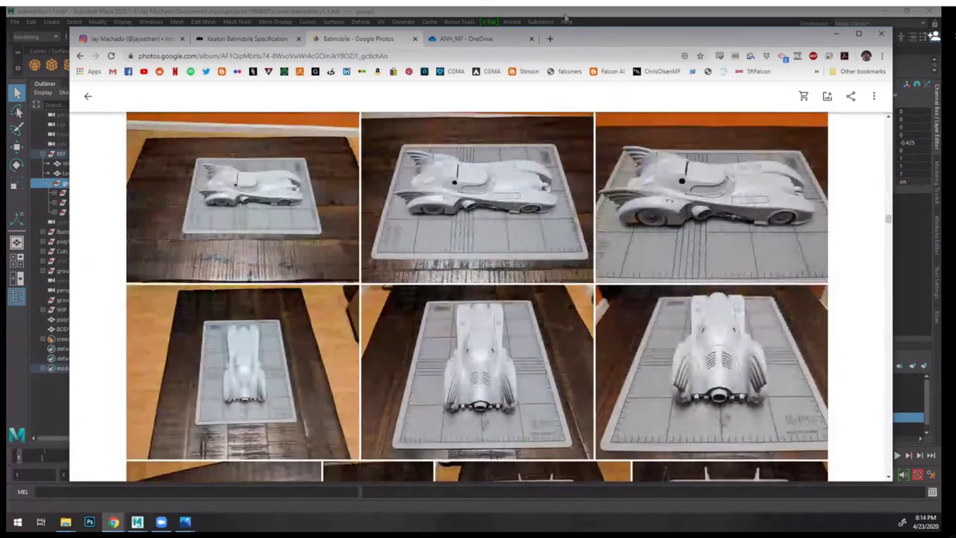
# - Return to Maya, turn on the KIT1 layer to display the scanned Batmobile, and clear the selection
pyautogui.click(565, 16)
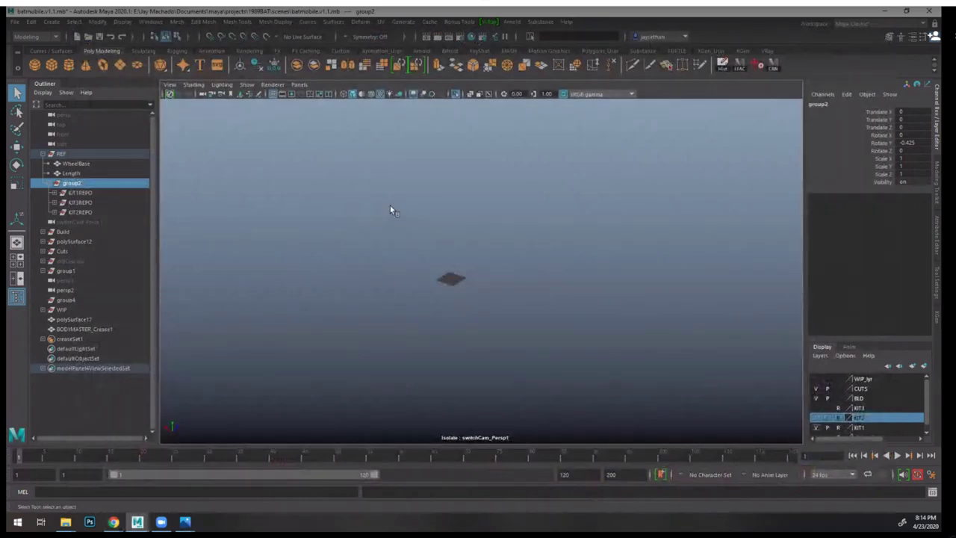
pyautogui.press('f')
pyautogui.click(580, 178)
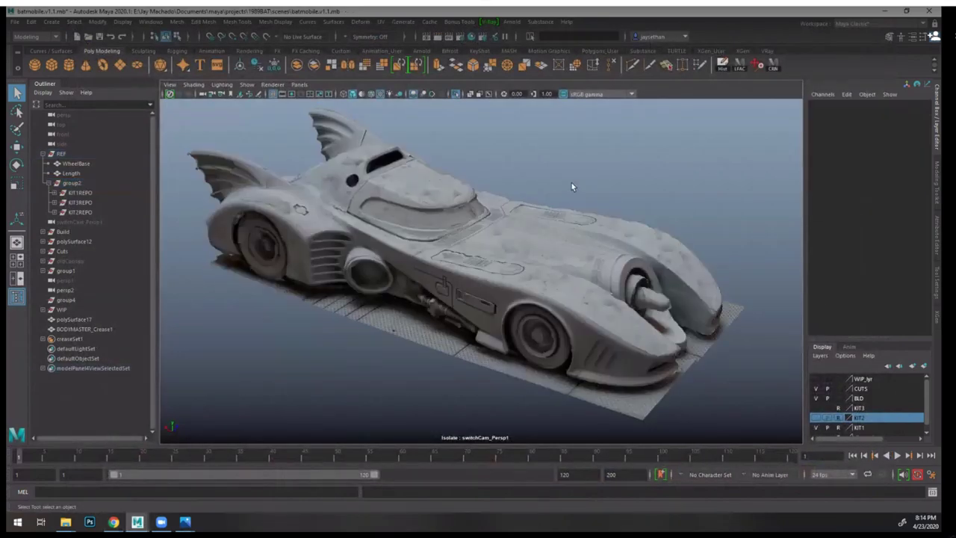
# - Examine the scanned Batmobile's canopy, hood panels and surface irregularities up close
pyautogui.keyDown('alt'); pyautogui.moveTo(573, 182); pyautogui.dragTo(567, 211); pyautogui.keyUp('alt')
pyautogui.keyDown('alt'); pyautogui.moveTo(568, 212); pyautogui.dragTo(595, 231, button='right'); pyautogui.keyUp('alt')
pyautogui.keyDown('alt'); pyautogui.moveTo(595, 231); pyautogui.dragTo(561, 244); pyautogui.keyUp('alt')
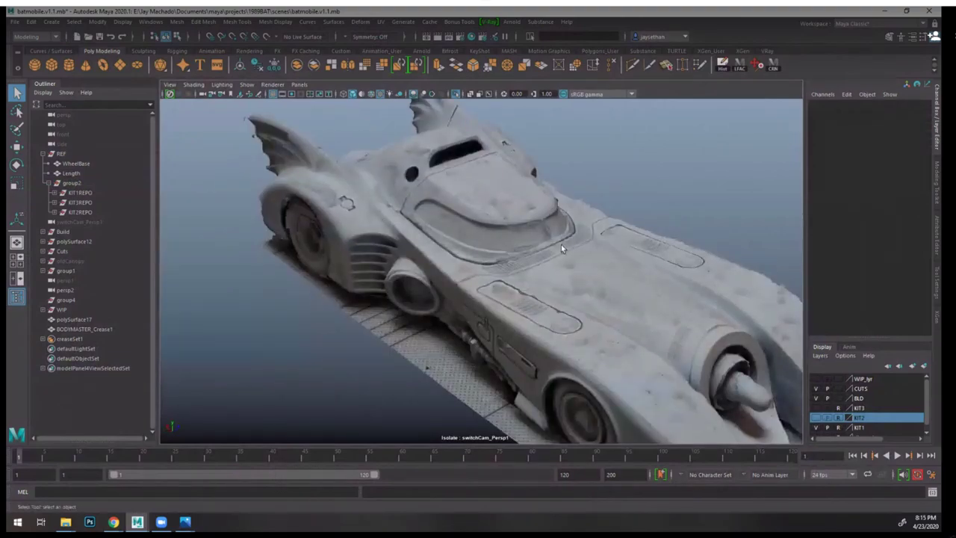
pyautogui.press('5')
pyautogui.keyDown('alt'); pyautogui.moveTo(623, 236); pyautogui.dragTo(574, 309); pyautogui.keyUp('alt')
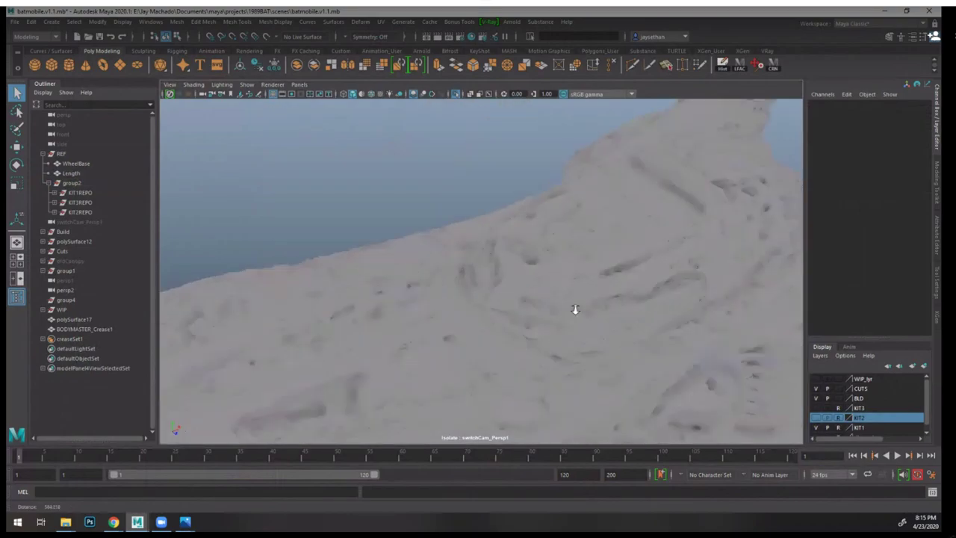
pyautogui.keyDown('alt'); pyautogui.moveTo(574, 309); pyautogui.dragTo(605, 318, button='right'); pyautogui.keyUp('alt')
pyautogui.keyDown('alt'); pyautogui.moveTo(522, 314); pyautogui.dragTo(642, 271); pyautogui.keyUp('alt')
# - Check the scan's profile in an orthographic side view and return to a perspective view of the whole car
pyautogui.hotkey('alt', 's')
pyautogui.keyDown('alt'); pyautogui.moveTo(565, 276); pyautogui.dragTo(515, 265, button='right'); pyautogui.keyUp('alt')
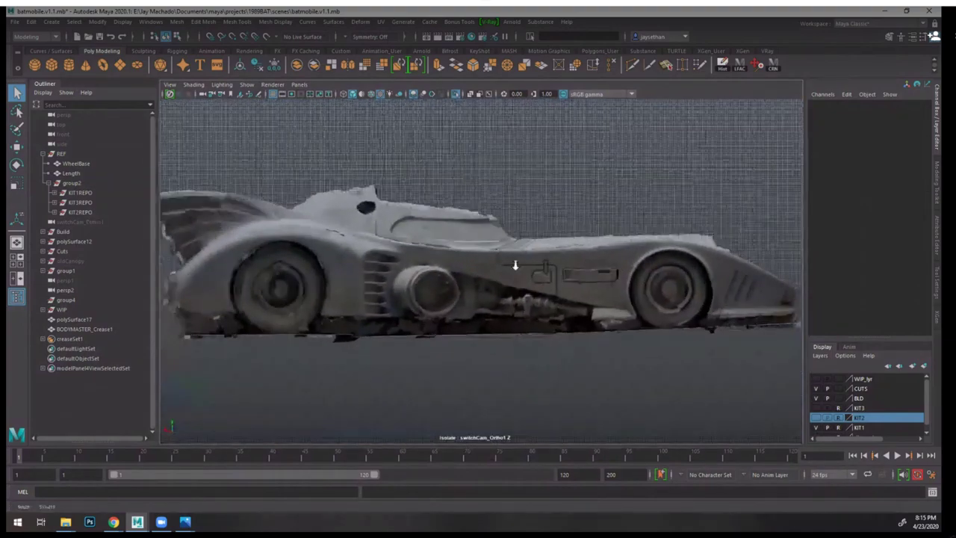
pyautogui.keyDown('alt'); pyautogui.moveTo(514, 265); pyautogui.dragTo(538, 289); pyautogui.keyUp('alt')
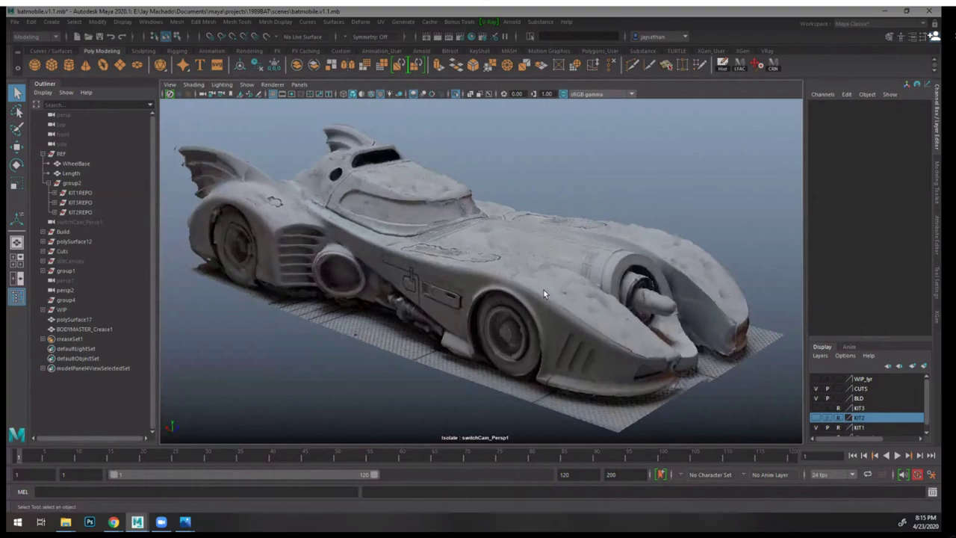
pyautogui.keyDown('alt'); pyautogui.moveTo(521, 259); pyautogui.dragTo(548, 259); pyautogui.keyUp('alt')
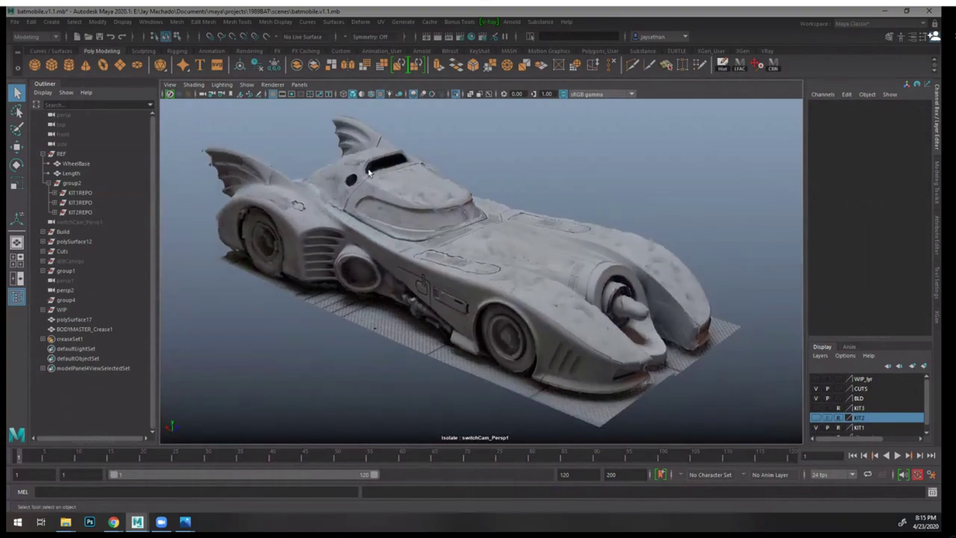
# - Inspect the scan's hood and front turbine up close, and the whole car from the opposite side and above
pyautogui.keyDown('alt'); pyautogui.moveTo(381, 226); pyautogui.dragTo(466, 297); pyautogui.keyUp('alt')
pyautogui.keyDown('alt'); pyautogui.moveTo(529, 286); pyautogui.dragTo(552, 252); pyautogui.keyUp('alt')
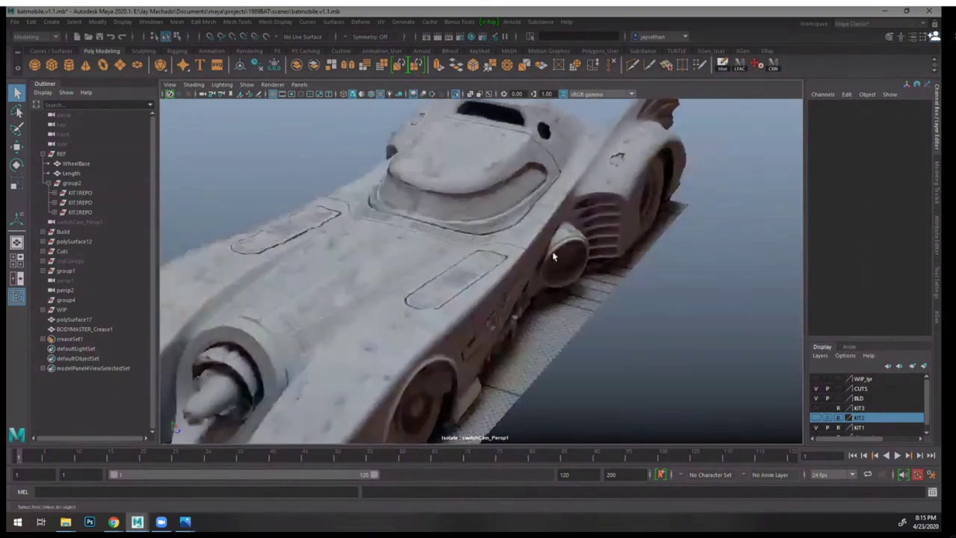
pyautogui.keyDown('alt'); pyautogui.moveTo(553, 252); pyautogui.dragTo(475, 242, button='right'); pyautogui.keyUp('alt')
pyautogui.keyDown('alt'); pyautogui.moveTo(476, 241); pyautogui.dragTo(526, 220); pyautogui.keyUp('alt')
pyautogui.keyDown('alt'); pyautogui.moveTo(469, 264); pyautogui.dragTo(489, 265); pyautogui.keyUp('alt')
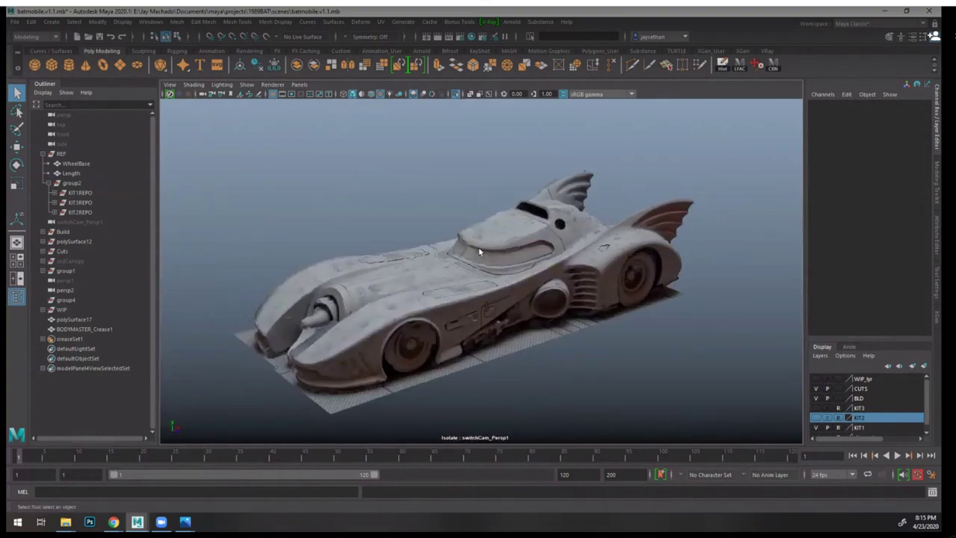
pyautogui.keyDown('alt'); pyautogui.moveTo(336, 283); pyautogui.dragTo(494, 269); pyautogui.keyUp('alt')
pyautogui.keyDown('alt'); pyautogui.moveTo(552, 267); pyautogui.dragTo(522, 264, button='right'); pyautogui.keyUp('alt')
pyautogui.keyDown('alt'); pyautogui.moveTo(522, 264); pyautogui.dragTo(535, 286); pyautogui.keyUp('alt')
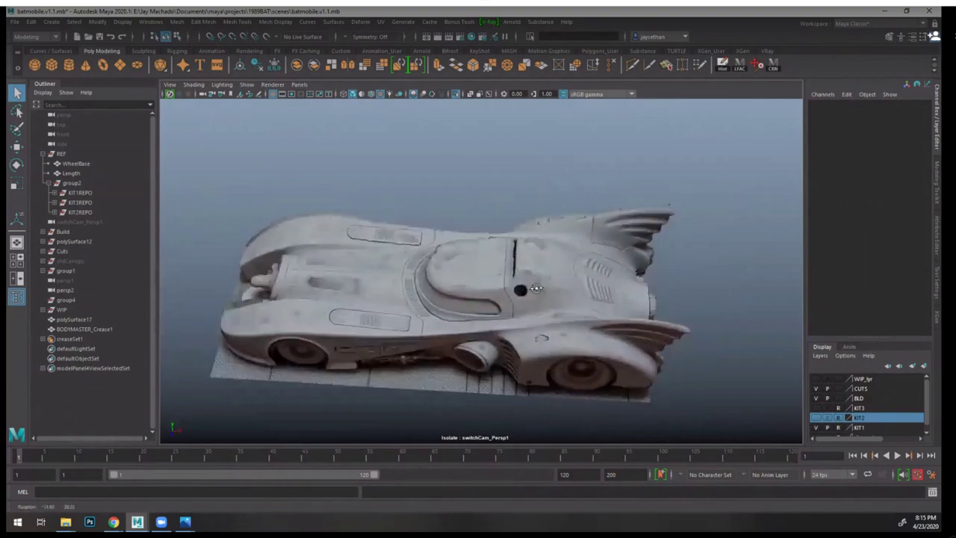
# - Examine the scan's overall shape from low and high angles, down to the side vents, turbine, panel lines and wheels
pyautogui.keyDown('alt'); pyautogui.moveTo(536, 286); pyautogui.dragTo(605, 296, button='middle'); pyautogui.keyUp('alt')
pyautogui.keyDown('alt'); pyautogui.moveTo(605, 297); pyautogui.dragTo(631, 270); pyautogui.keyUp('alt')
pyautogui.keyDown('alt'); pyautogui.moveTo(632, 271); pyautogui.dragTo(627, 280, button='right'); pyautogui.keyUp('alt')
pyautogui.keyDown('alt'); pyautogui.moveTo(627, 280); pyautogui.dragTo(390, 274); pyautogui.keyUp('alt')
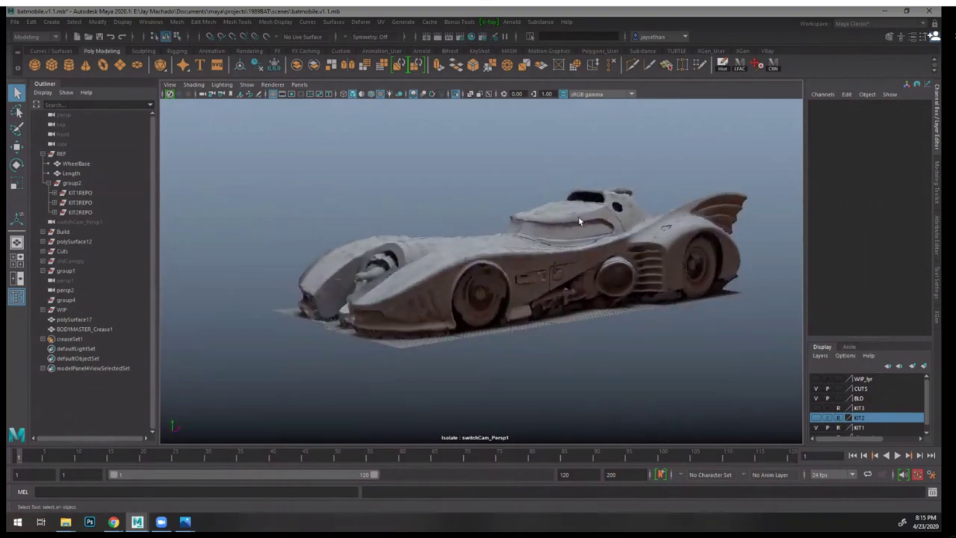
pyautogui.keyDown('alt'); pyautogui.moveTo(578, 215); pyautogui.dragTo(506, 239); pyautogui.keyUp('alt')
pyautogui.keyDown('alt'); pyautogui.moveTo(506, 240); pyautogui.dragTo(518, 274, button='right'); pyautogui.keyUp('alt')
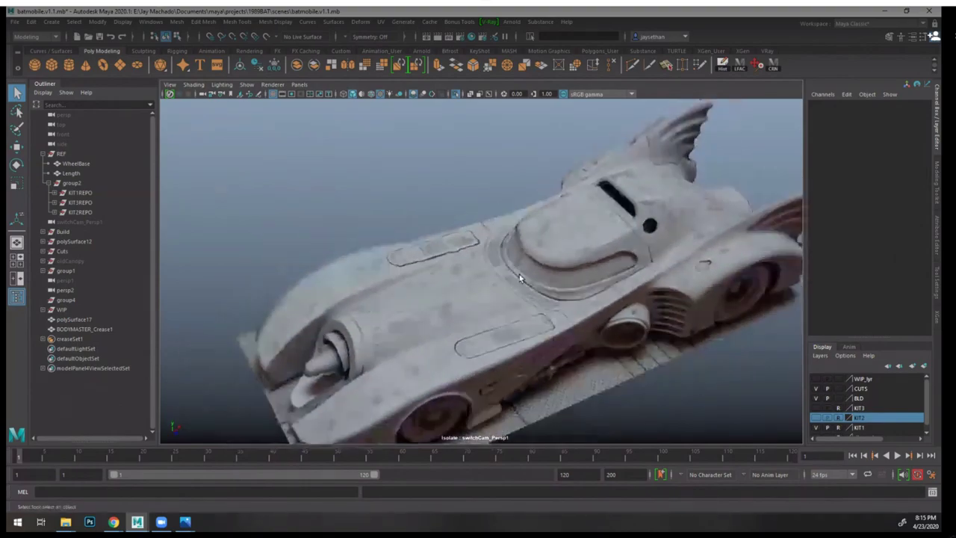
pyautogui.keyDown('alt'); pyautogui.moveTo(519, 274); pyautogui.dragTo(490, 240); pyautogui.keyUp('alt')
pyautogui.keyDown('alt'); pyautogui.moveTo(490, 241); pyautogui.dragTo(574, 262, button='right'); pyautogui.keyUp('alt')
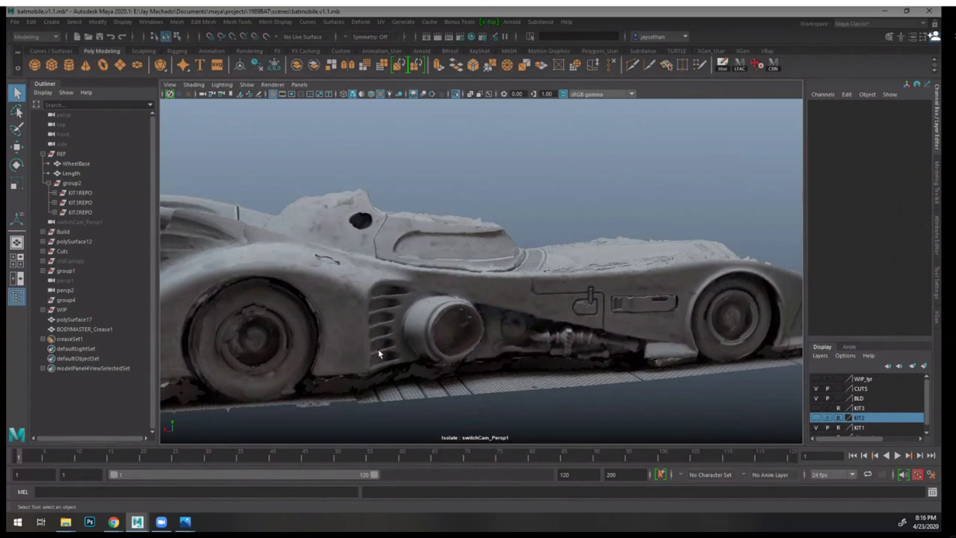
# - Examine the scan's rear deck louvers, fins and exhaust nozzles from above and behind
pyautogui.keyDown('alt'); pyautogui.moveTo(585, 222); pyautogui.dragTo(514, 264); pyautogui.keyUp('alt')
pyautogui.keyDown('alt'); pyautogui.moveTo(513, 264); pyautogui.dragTo(566, 309, button='right'); pyautogui.keyUp('alt')
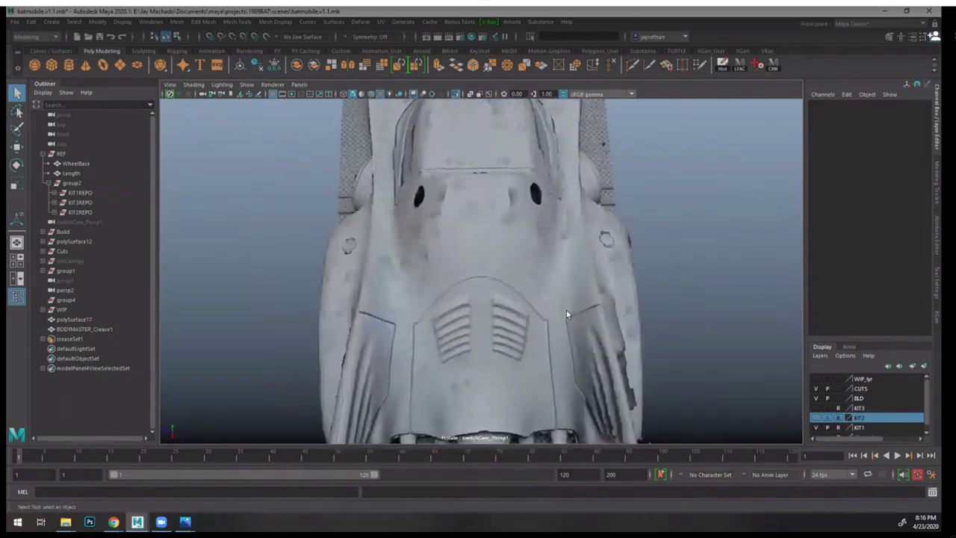
pyautogui.keyDown('alt'); pyautogui.moveTo(566, 310); pyautogui.dragTo(574, 279); pyautogui.keyUp('alt')
pyautogui.keyDown('alt'); pyautogui.moveTo(574, 279); pyautogui.dragTo(597, 288, button='right'); pyautogui.keyUp('alt')
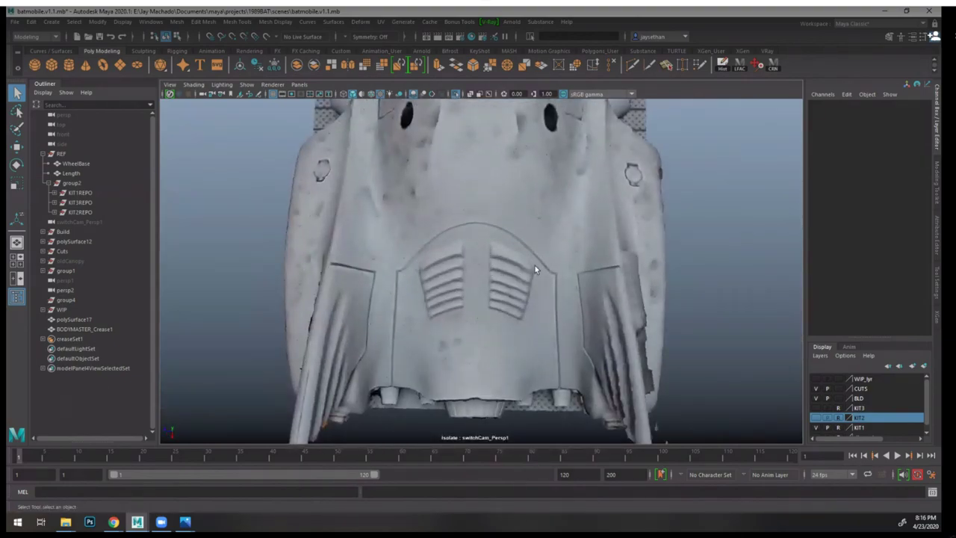
pyautogui.keyDown('alt'); pyautogui.moveTo(564, 281); pyautogui.dragTo(429, 253); pyautogui.keyUp('alt')
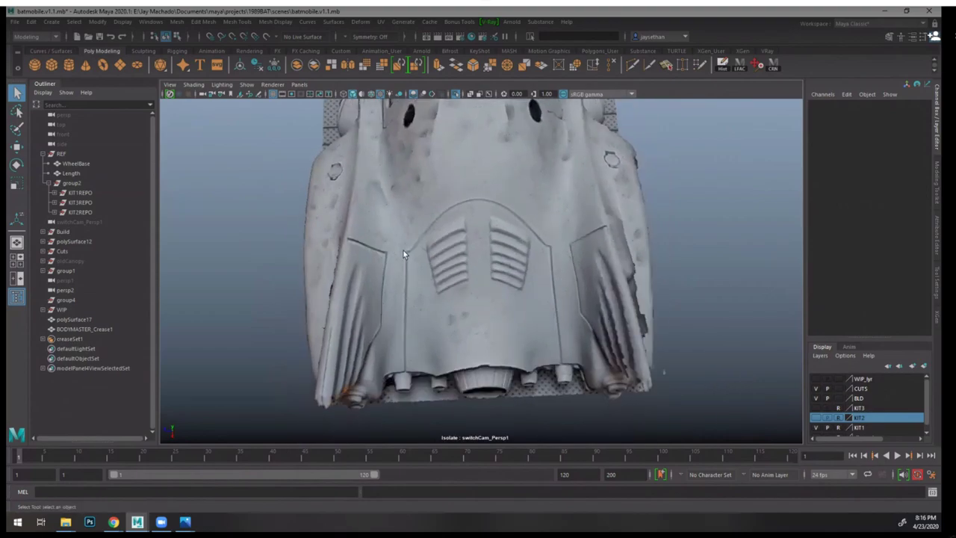
pyautogui.keyDown('alt'); pyautogui.moveTo(559, 247); pyautogui.dragTo(556, 202); pyautogui.keyUp('alt')
pyautogui.keyDown('alt'); pyautogui.moveTo(556, 202); pyautogui.dragTo(583, 273, button='middle'); pyautogui.keyUp('alt')
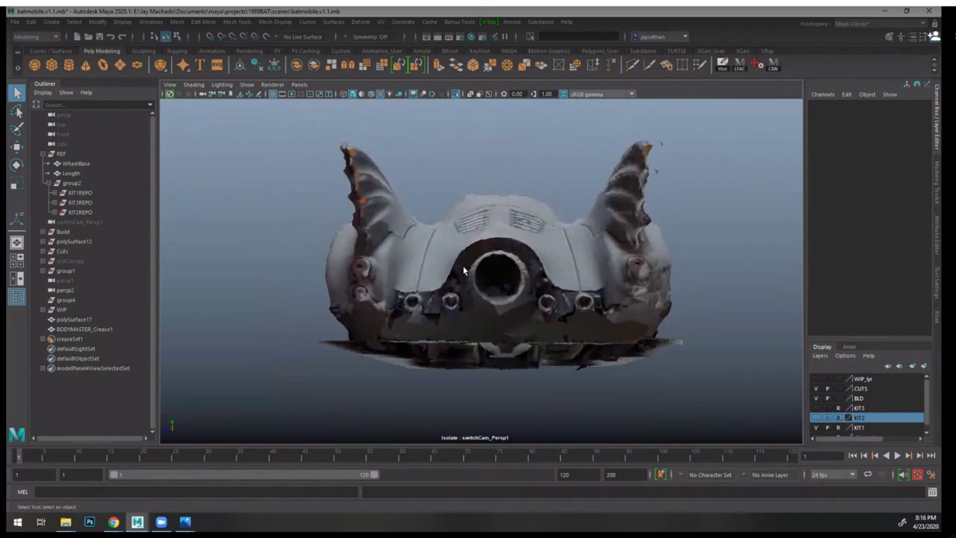
pyautogui.keyDown('alt'); pyautogui.moveTo(463, 270); pyautogui.dragTo(645, 258); pyautogui.keyUp('alt')
pyautogui.keyDown('alt'); pyautogui.moveTo(646, 258); pyautogui.dragTo(614, 285, button='middle'); pyautogui.keyUp('alt')
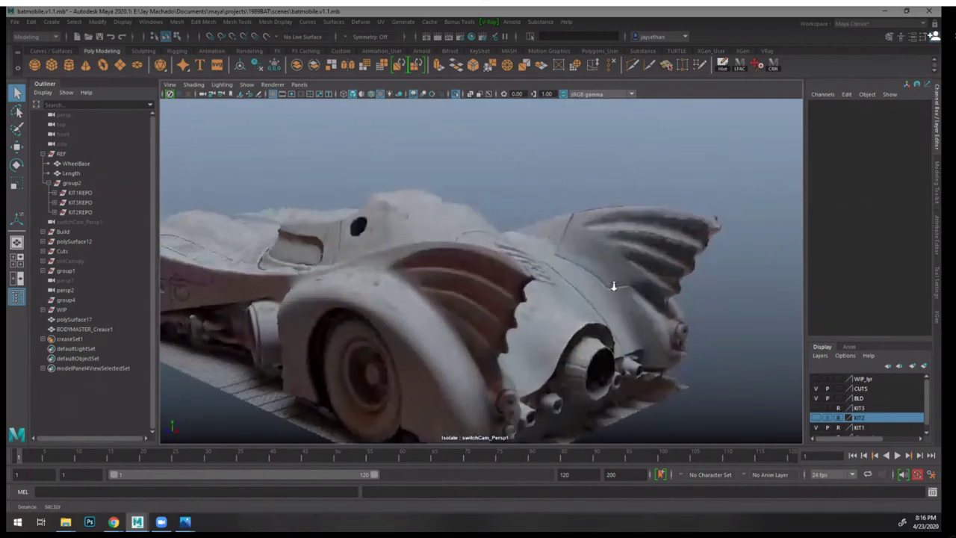
# - Inspect the whole scanned car from the rear quarter, front quarter, side and above
pyautogui.keyDown('alt'); pyautogui.moveTo(613, 286); pyautogui.dragTo(572, 290); pyautogui.keyUp('alt')
pyautogui.moveTo(572, 291)
pyautogui.keyDown('alt'); pyautogui.mouseDown(button='right')
pyautogui.moveTo(418, 242)
pyautogui.moveTo(560, 288)
pyautogui.mouseUp(button='right'); pyautogui.keyUp('alt')
pyautogui.keyDown('alt'); pyautogui.moveTo(561, 288); pyautogui.dragTo(306, 314); pyautogui.keyUp('alt')
pyautogui.keyDown('alt'); pyautogui.moveTo(507, 276); pyautogui.dragTo(427, 235, button='right'); pyautogui.keyUp('alt')
pyautogui.keyDown('alt'); pyautogui.moveTo(426, 234); pyautogui.dragTo(488, 236); pyautogui.keyUp('alt')
pyautogui.keyDown('alt'); pyautogui.moveTo(488, 236); pyautogui.dragTo(509, 247, button='right'); pyautogui.keyUp('alt')
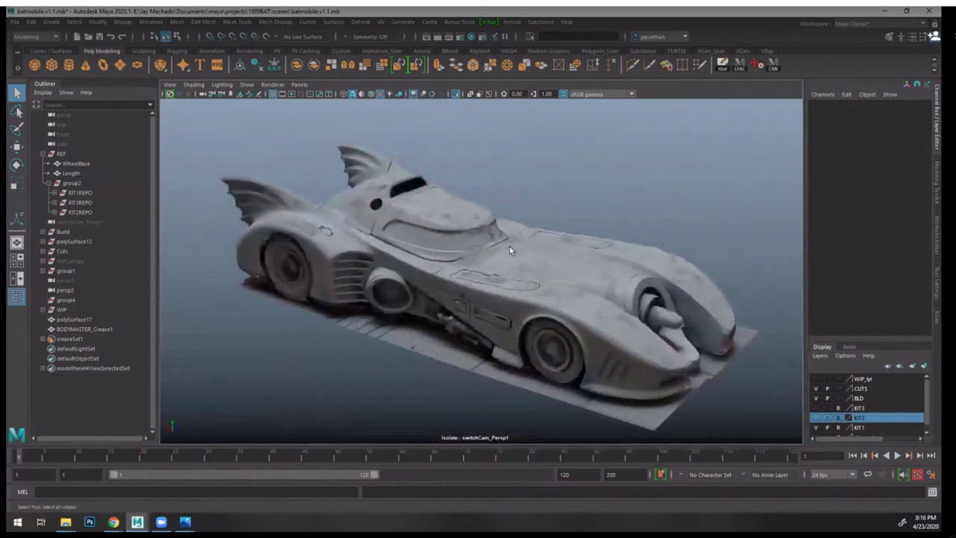
pyautogui.keyDown('alt'); pyautogui.moveTo(509, 251); pyautogui.dragTo(546, 268); pyautogui.keyUp('alt')
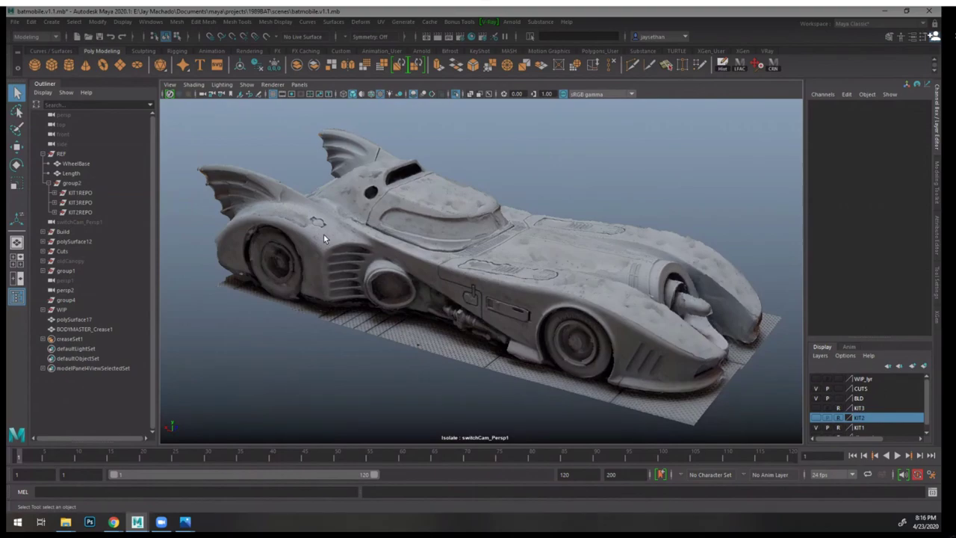
pyautogui.keyDown('alt'); pyautogui.moveTo(331, 201); pyautogui.dragTo(358, 227, button='right'); pyautogui.keyUp('alt')
pyautogui.keyDown('alt'); pyautogui.moveTo(358, 226); pyautogui.dragTo(403, 223); pyautogui.keyUp('alt')
pyautogui.keyDown('alt'); pyautogui.moveTo(404, 223); pyautogui.dragTo(414, 232, button='right'); pyautogui.keyUp('alt')
pyautogui.scroll(-5, 412, 233)
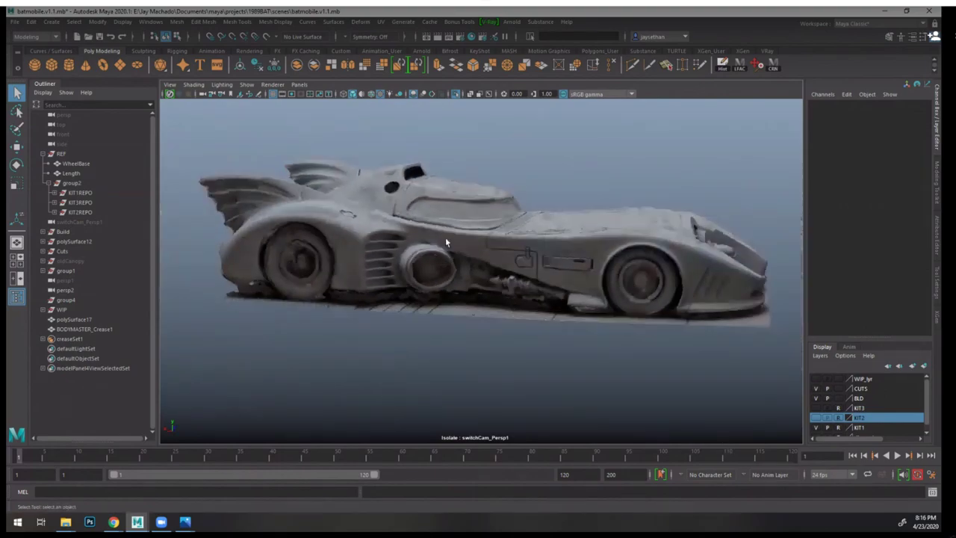
pyautogui.keyDown('alt'); pyautogui.moveTo(445, 237); pyautogui.dragTo(438, 254); pyautogui.keyUp('alt')
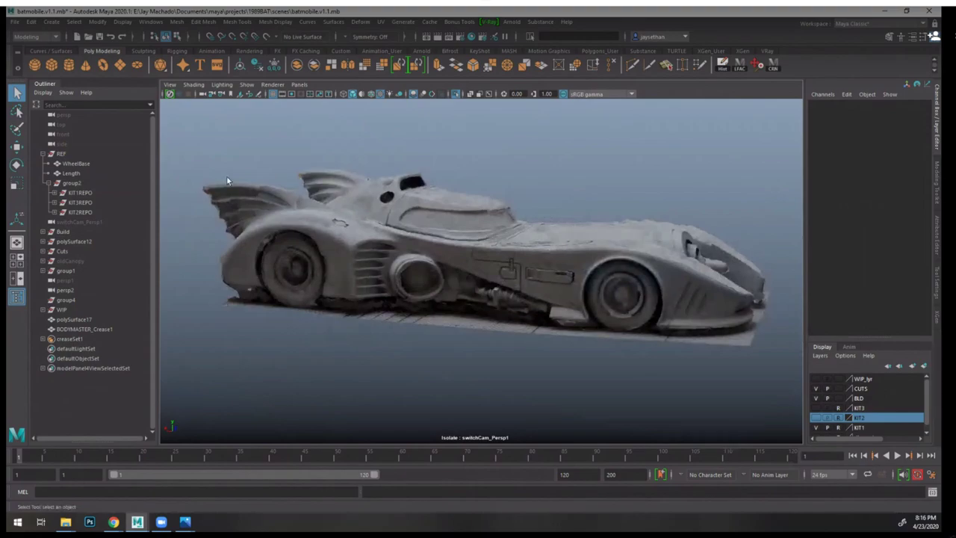
pyautogui.keyDown('alt'); pyautogui.moveTo(722, 257); pyautogui.dragTo(485, 251); pyautogui.keyUp('alt')
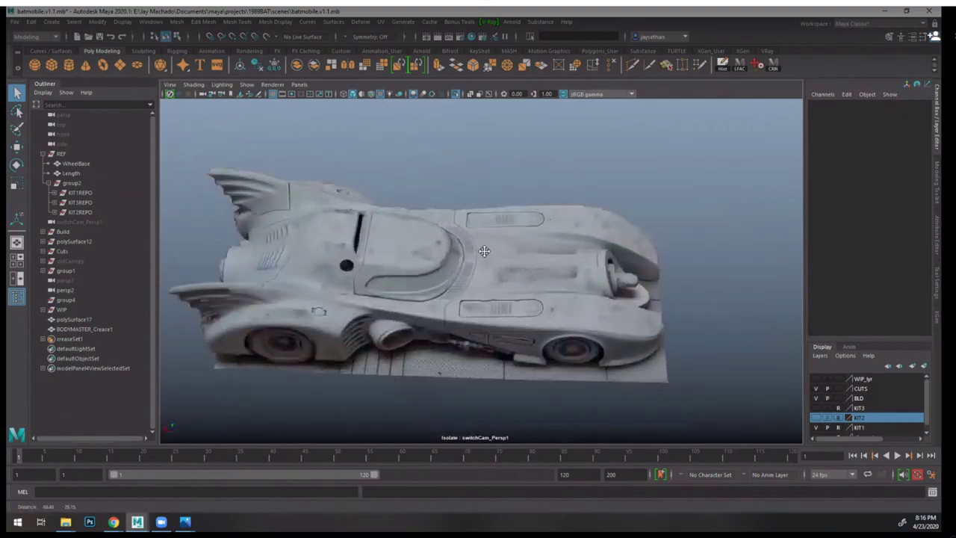
# - Inspect the scan's rough surface up close and return to a view of the whole car
pyautogui.keyDown('alt'); pyautogui.moveTo(485, 251); pyautogui.dragTo(407, 237, button='middle'); pyautogui.keyUp('alt')
pyautogui.keyDown('alt'); pyautogui.moveTo(407, 237); pyautogui.dragTo(572, 314, button='right'); pyautogui.keyUp('alt')
pyautogui.keyDown('alt'); pyautogui.moveTo(572, 314); pyautogui.dragTo(515, 341); pyautogui.keyUp('alt')
pyautogui.keyDown('alt'); pyautogui.moveTo(514, 341); pyautogui.dragTo(560, 396, button='right'); pyautogui.keyUp('alt')
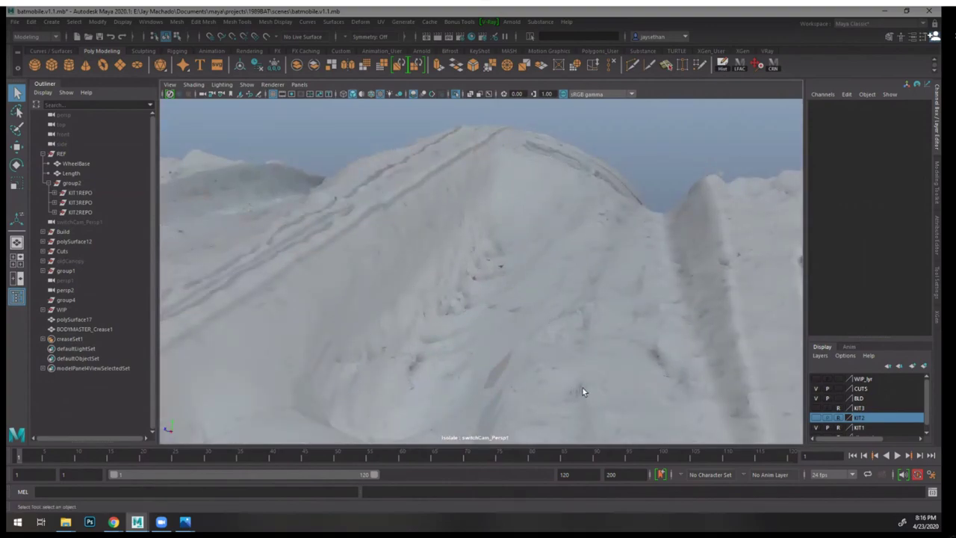
pyautogui.keyDown('alt'); pyautogui.moveTo(634, 221); pyautogui.dragTo(559, 259, button='right'); pyautogui.keyUp('alt')
pyautogui.keyDown('alt'); pyautogui.moveTo(559, 258); pyautogui.dragTo(324, 284); pyautogui.keyUp('alt')
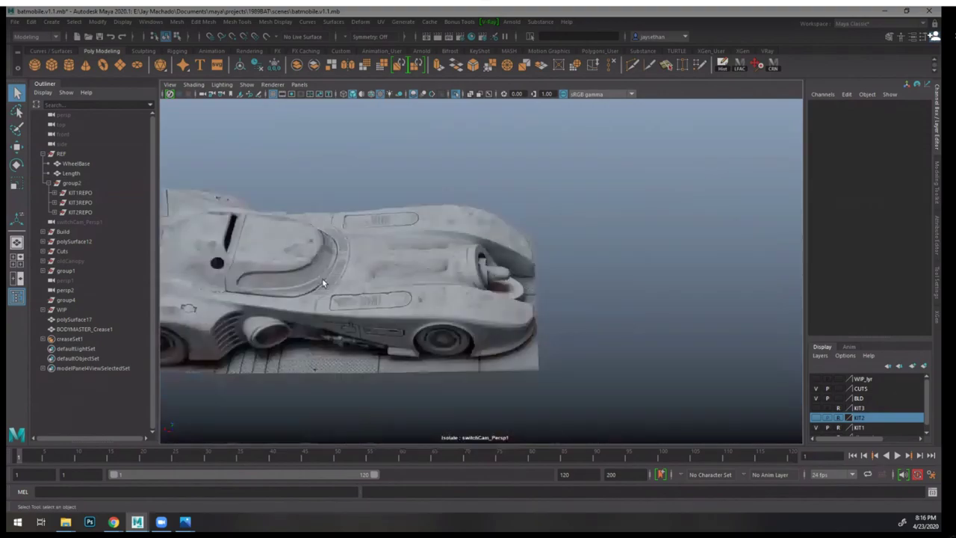
pyautogui.keyDown('alt'); pyautogui.moveTo(324, 284); pyautogui.dragTo(518, 243, button='middle'); pyautogui.keyUp('alt')
pyautogui.keyDown('alt'); pyautogui.moveTo(518, 244); pyautogui.dragTo(552, 249); pyautogui.keyUp('alt')
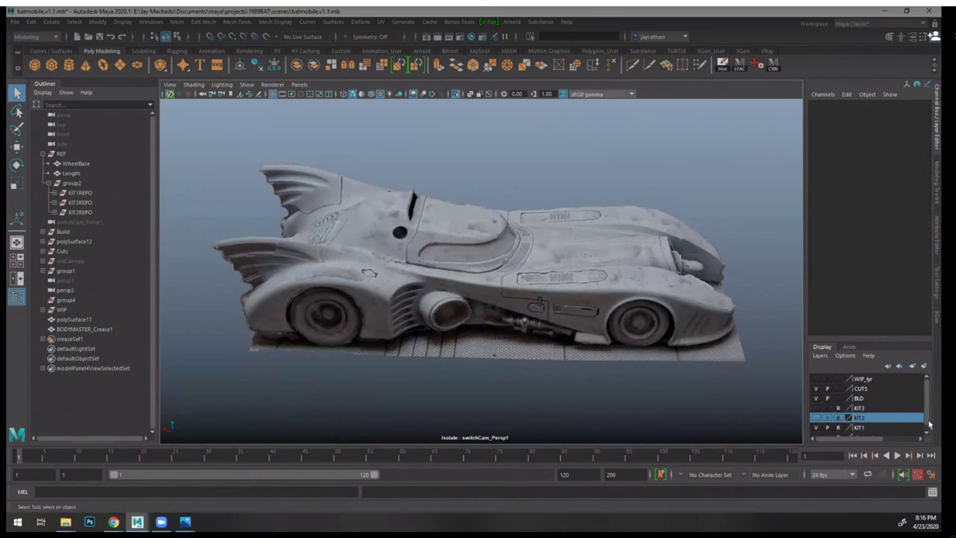
# - Hide the KIT1 scan layer, show KIT2 and examine the chassis details on the car's underside
pyautogui.click(816, 427)
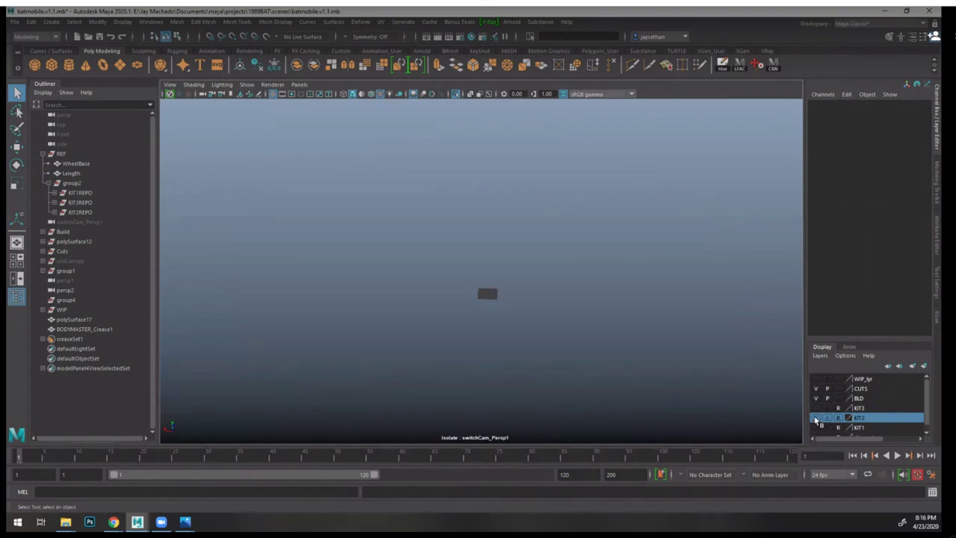
pyautogui.click(816, 417)
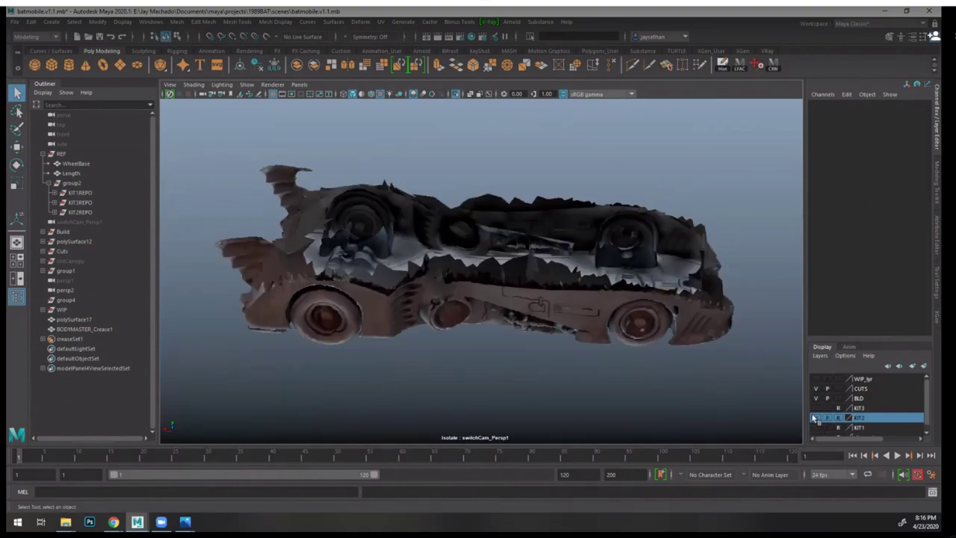
pyautogui.keyDown('alt'); pyautogui.moveTo(651, 328); pyautogui.dragTo(634, 216); pyautogui.keyUp('alt')
pyautogui.keyDown('alt'); pyautogui.moveTo(635, 246); pyautogui.dragTo(686, 335, button='right'); pyautogui.keyUp('alt')
pyautogui.keyDown('alt'); pyautogui.moveTo(685, 333); pyautogui.dragTo(584, 305); pyautogui.keyUp('alt')
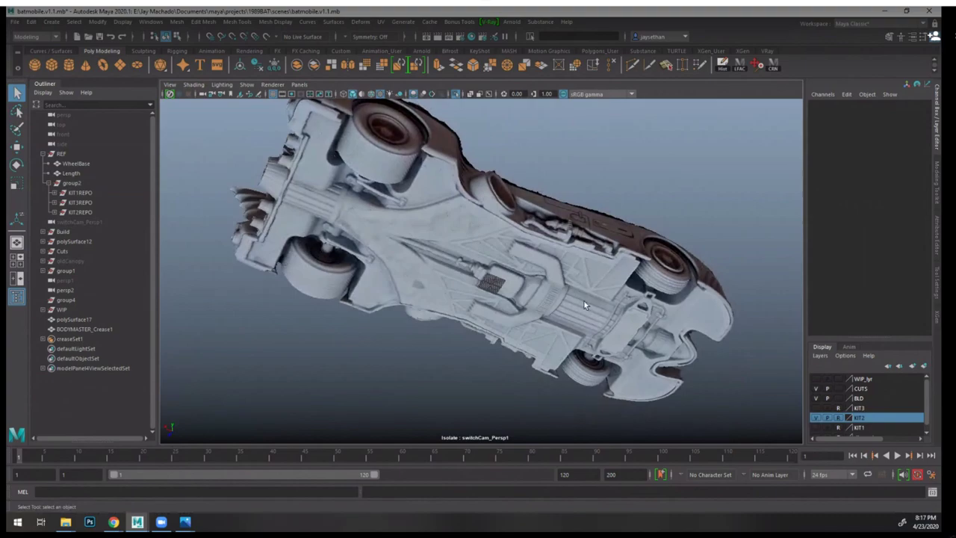
pyautogui.keyDown('alt'); pyautogui.moveTo(460, 241); pyautogui.dragTo(647, 219); pyautogui.keyUp('alt')
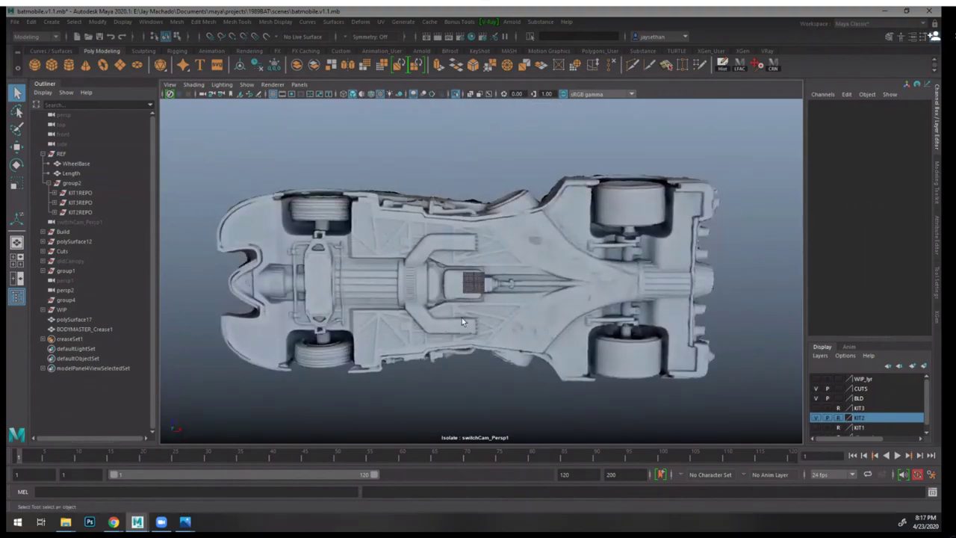
pyautogui.keyDown('alt'); pyautogui.moveTo(572, 248); pyautogui.dragTo(566, 338); pyautogui.keyUp('alt')
pyautogui.keyDown('alt'); pyautogui.moveTo(539, 301); pyautogui.dragTo(500, 273); pyautogui.keyUp('alt')
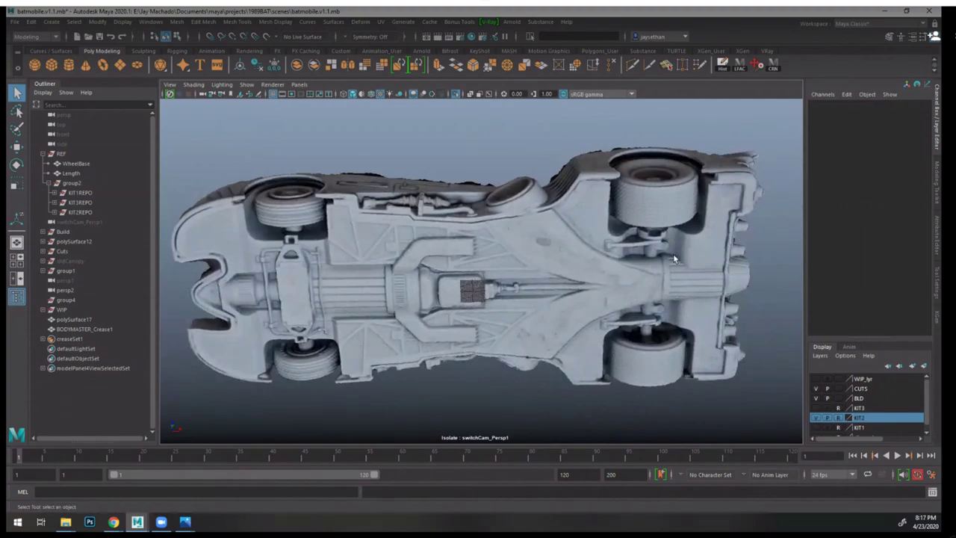
pyautogui.keyDown('alt'); pyautogui.moveTo(674, 258); pyautogui.dragTo(672, 289); pyautogui.keyUp('alt')
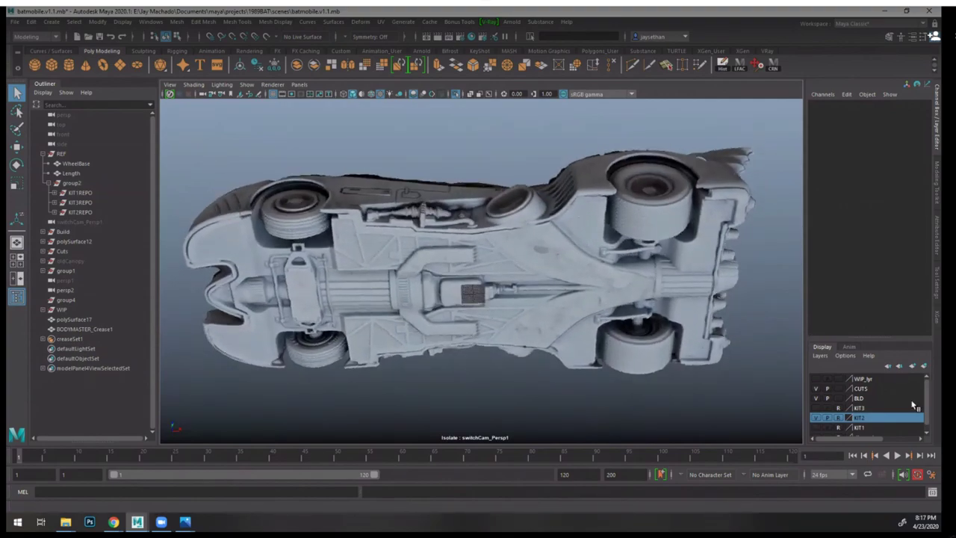
# - Replace the KIT2 scan layer with KIT3, display it textured and examine the cockpit's dashboard, steering wheel and seats
pyautogui.click(815, 416)
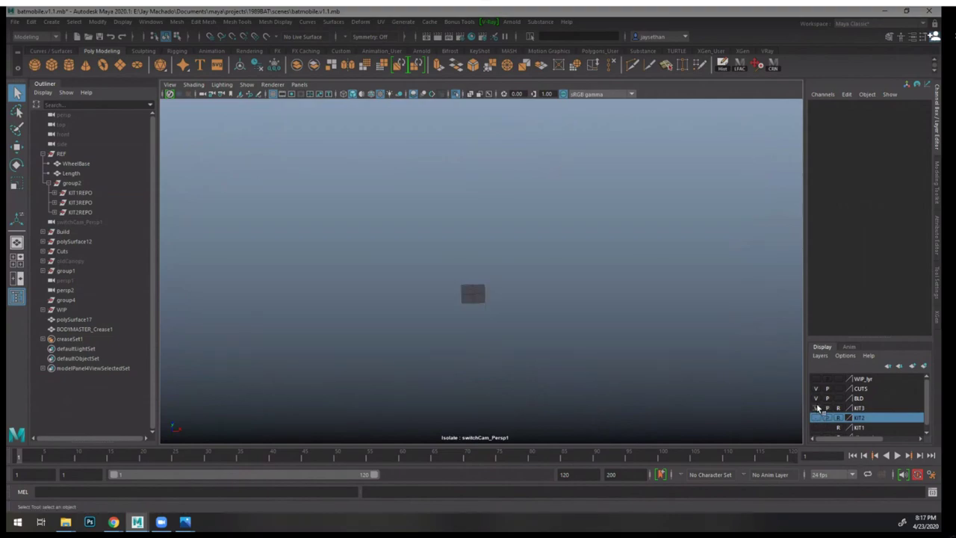
pyautogui.click(816, 408)
pyautogui.keyDown('alt'); pyautogui.moveTo(511, 216); pyautogui.dragTo(555, 299); pyautogui.keyUp('alt')
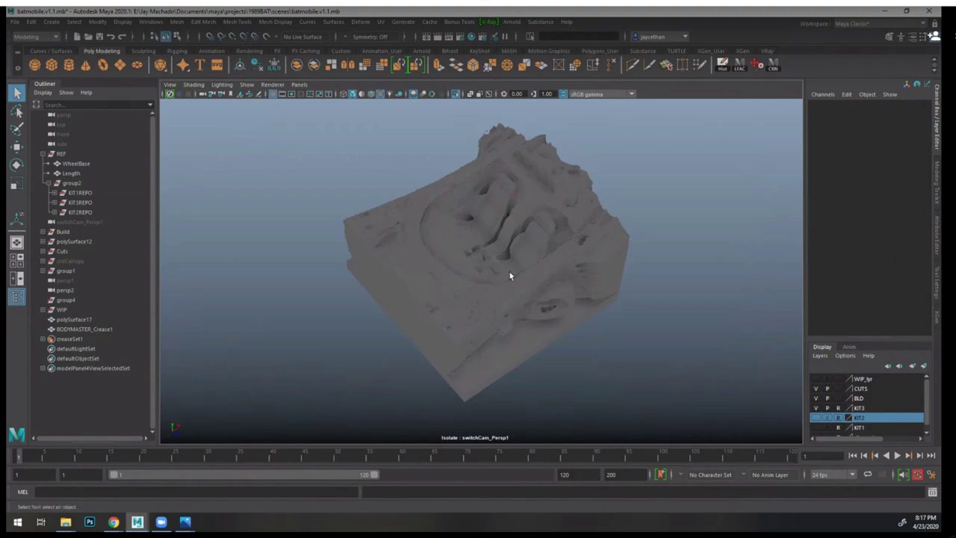
pyautogui.press('6')
pyautogui.keyDown('alt'); pyautogui.moveTo(510, 276); pyautogui.dragTo(431, 248); pyautogui.keyUp('alt')
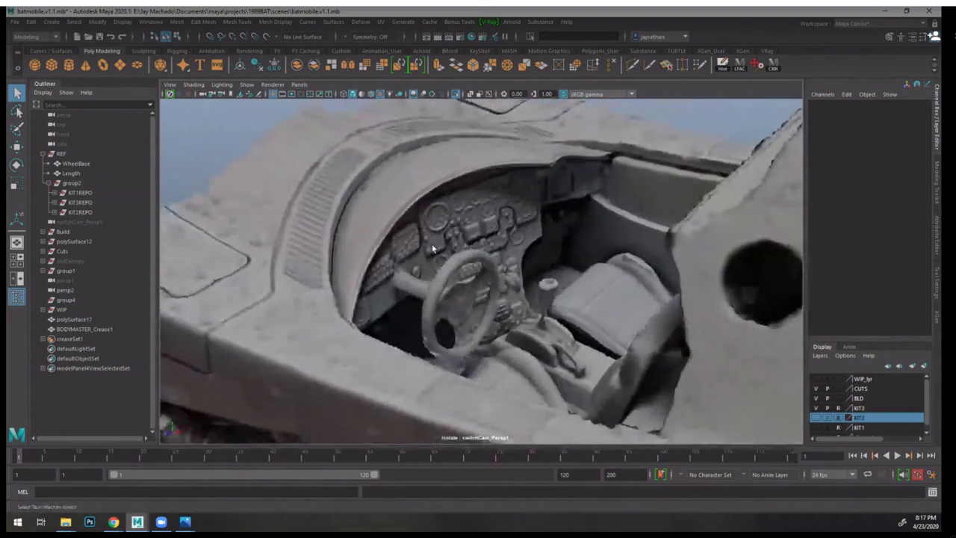
pyautogui.keyDown('alt'); pyautogui.moveTo(602, 230); pyautogui.dragTo(523, 246); pyautogui.keyUp('alt')
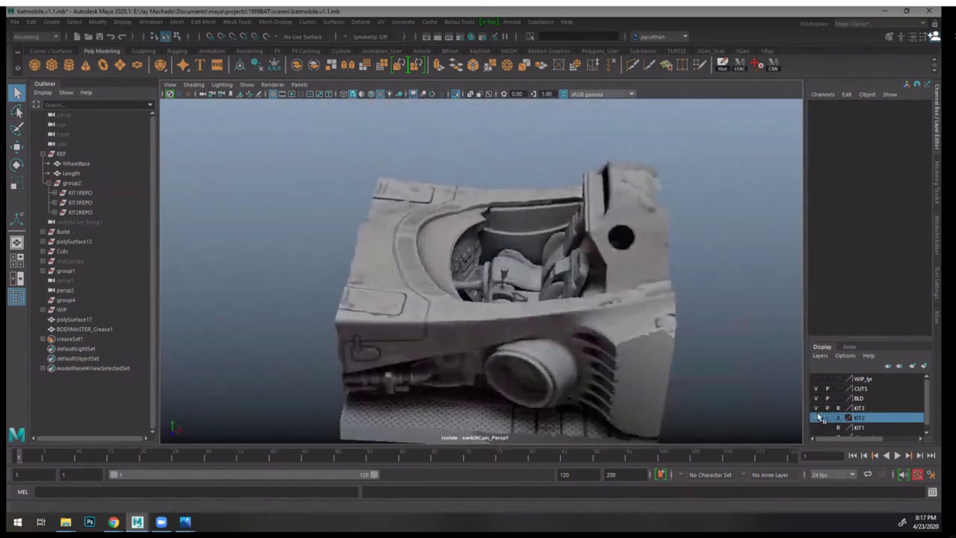
# - Hide the KIT3 scan layer, turn off object isolation and frame the built Batmobile with its cutter shapes
pyautogui.click(815, 409)
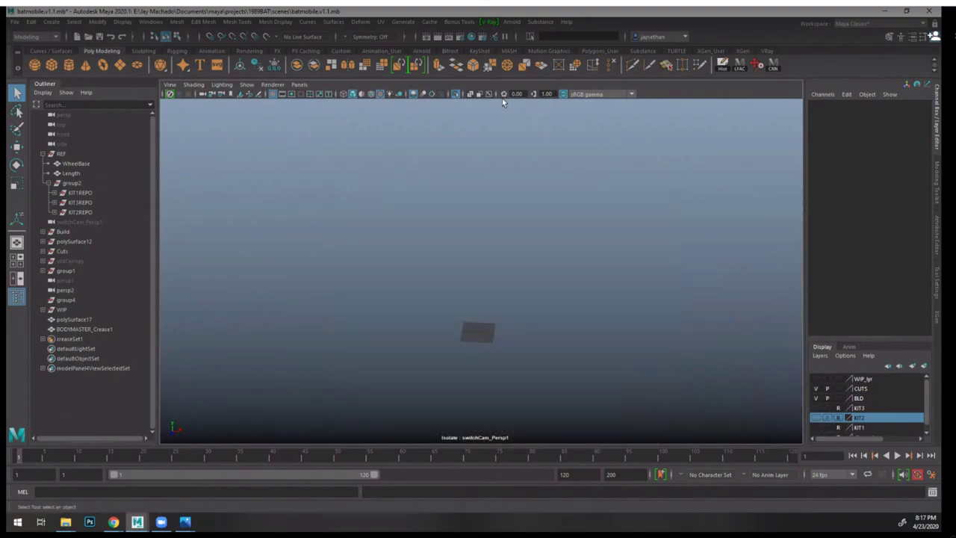
pyautogui.click(455, 94)
pyautogui.press('f')
pyautogui.keyDown('alt'); pyautogui.moveTo(598, 194); pyautogui.dragTo(499, 219); pyautogui.keyUp('alt')
pyautogui.keyDown('alt'); pyautogui.moveTo(499, 219); pyautogui.dragTo(557, 301, button='right'); pyautogui.keyUp('alt')
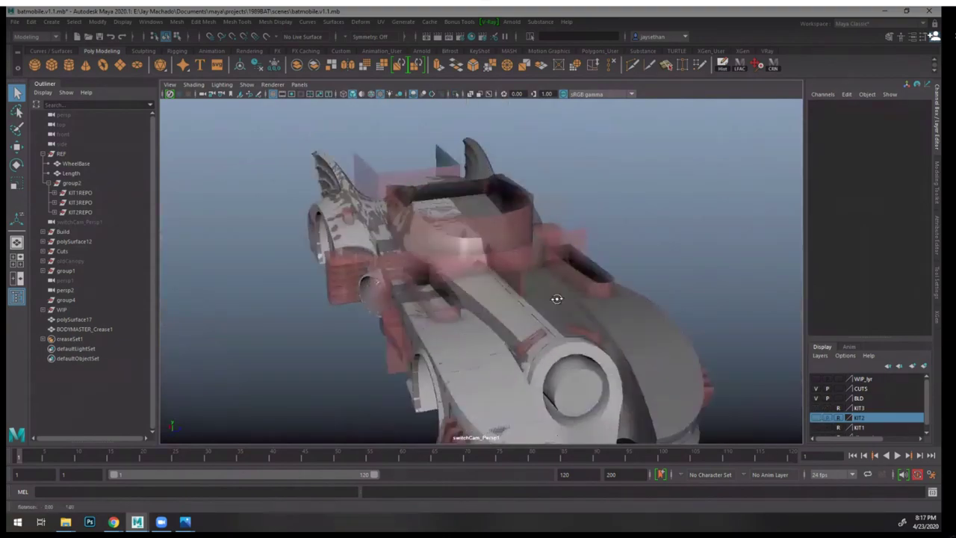
pyautogui.keyDown('alt'); pyautogui.moveTo(557, 301); pyautogui.dragTo(491, 343); pyautogui.keyUp('alt')
# - Select the BODYMASTER_Crease1 body mesh and the polySurface17 half-body mesh in turn to inspect their topology
pyautogui.click(478, 340)
pyautogui.keyDown('alt'); pyautogui.moveTo(549, 322); pyautogui.dragTo(604, 314); pyautogui.keyUp('alt')
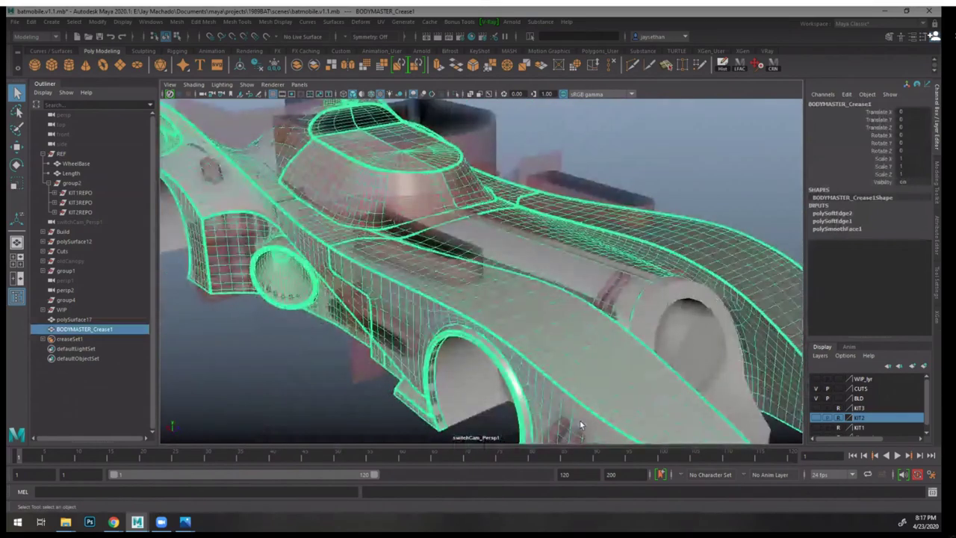
pyautogui.click(592, 390)
pyautogui.keyDown('alt'); pyautogui.moveTo(592, 391); pyautogui.dragTo(568, 337, button='middle'); pyautogui.keyUp('alt')
pyautogui.keyDown('alt'); pyautogui.moveTo(567, 337); pyautogui.dragTo(539, 277); pyautogui.keyUp('alt')
pyautogui.keyDown('alt'); pyautogui.moveTo(668, 311); pyautogui.dragTo(233, 232, button='right'); pyautogui.keyUp('alt')
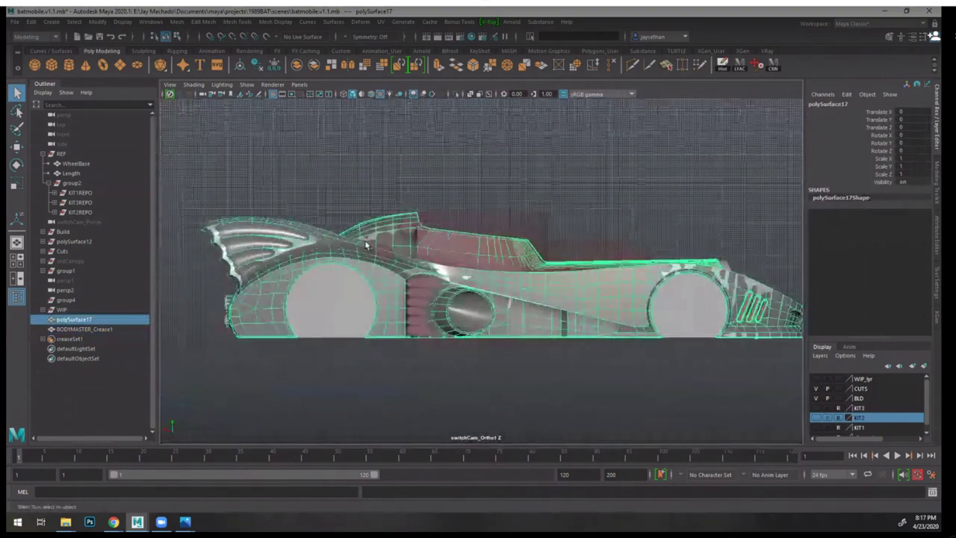
# - Examine the half-body mesh from the side, front and top, switching between perspective and orthographic views
pyautogui.press('space')
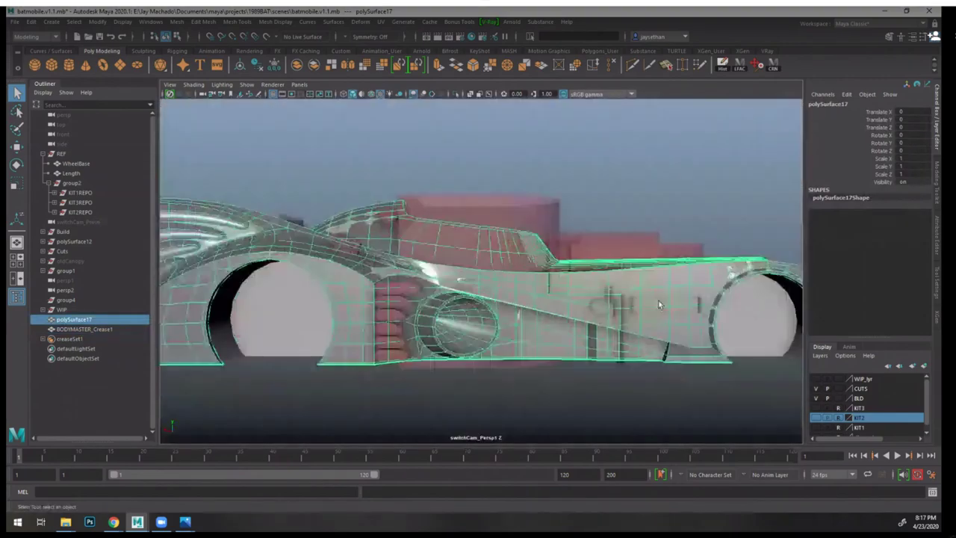
pyautogui.keyDown('alt'); pyautogui.moveTo(658, 304); pyautogui.dragTo(459, 157); pyautogui.keyUp('alt')
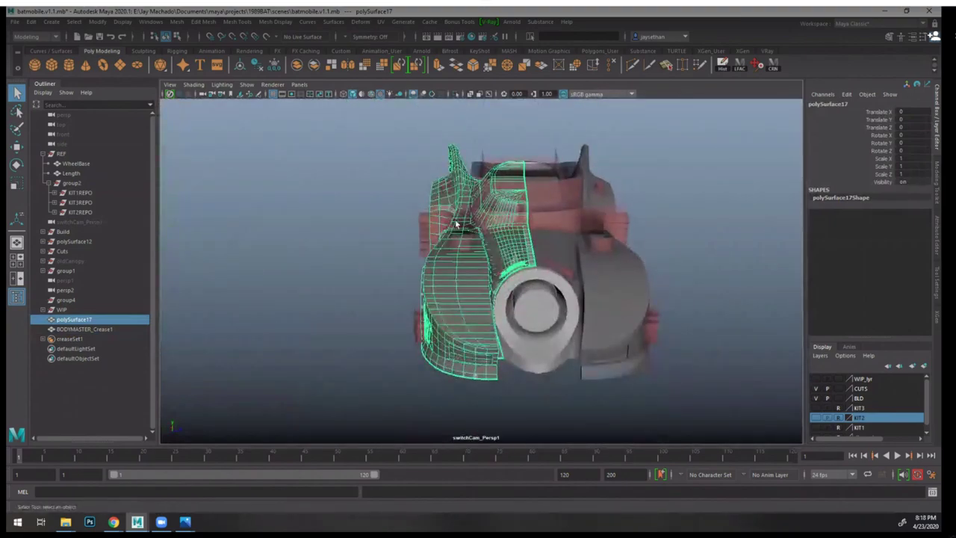
pyautogui.keyDown('alt'); pyautogui.moveTo(489, 313); pyautogui.dragTo(510, 354); pyautogui.keyUp('alt')
pyautogui.press('space')
pyautogui.moveTo(459, 274)
pyautogui.keyDown('alt'); pyautogui.mouseDown(button='middle')
pyautogui.moveTo(460, 202)
pyautogui.moveTo(441, 295)
pyautogui.moveTo(446, 405)
pyautogui.mouseUp(button='middle'); pyautogui.keyUp('alt')
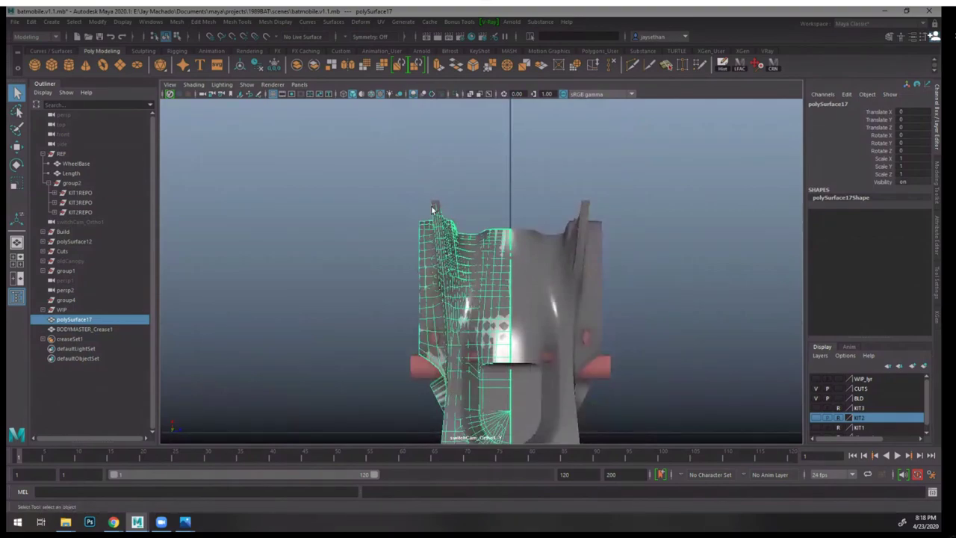
pyautogui.keyDown('alt'); pyautogui.moveTo(440, 268); pyautogui.dragTo(420, 296); pyautogui.keyUp('alt')
pyautogui.keyDown('alt'); pyautogui.moveTo(421, 296); pyautogui.dragTo(466, 324, button='right'); pyautogui.keyUp('alt')
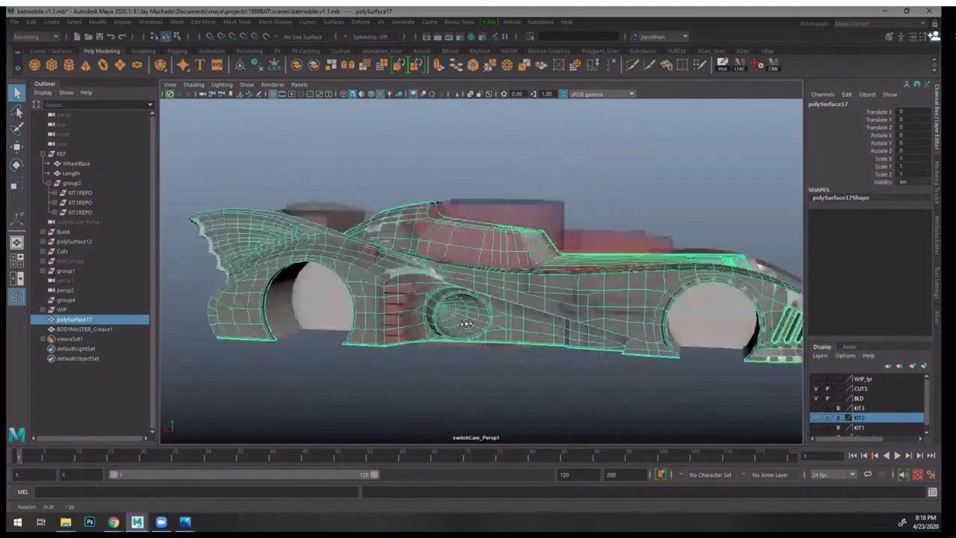
# - Select the canopy cutter and the hood panel cutter in turn to inspect how they intersect the body
pyautogui.keyDown('alt'); pyautogui.moveTo(465, 324); pyautogui.dragTo(495, 249); pyautogui.keyUp('alt')
pyautogui.click(495, 250)
pyautogui.keyDown('alt'); pyautogui.moveTo(495, 250); pyautogui.dragTo(530, 298, button='right'); pyautogui.keyUp('alt')
pyautogui.keyDown('alt'); pyautogui.moveTo(530, 298); pyautogui.dragTo(451, 289); pyautogui.keyUp('alt')
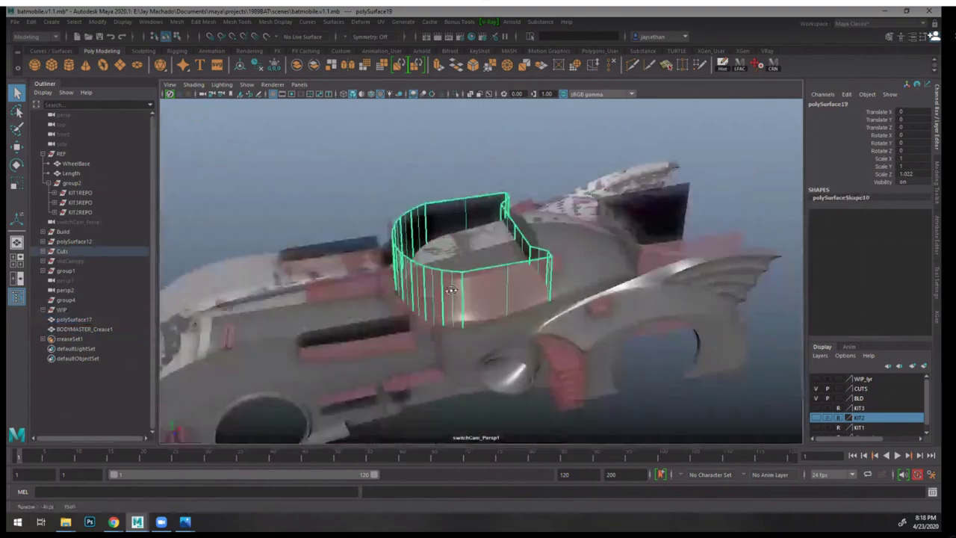
pyautogui.keyDown('alt'); pyautogui.moveTo(450, 290); pyautogui.dragTo(602, 279, button='middle'); pyautogui.keyUp('alt')
pyautogui.keyDown('alt'); pyautogui.moveTo(602, 279); pyautogui.dragTo(629, 333, button='right'); pyautogui.keyUp('alt')
pyautogui.keyDown('alt'); pyautogui.moveTo(630, 333); pyautogui.dragTo(601, 353); pyautogui.keyUp('alt')
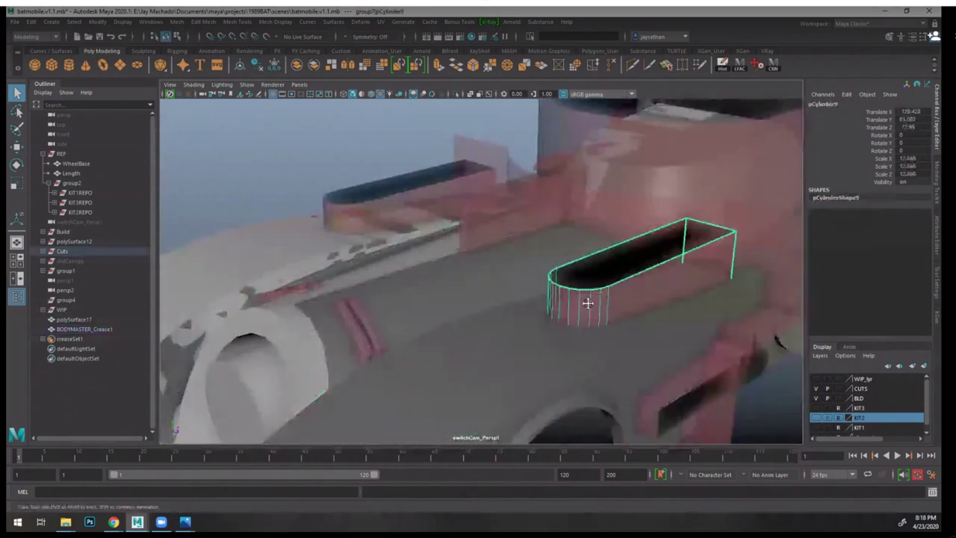
# - Show the KIT1 scan layer over the model and compare the side panel cutters with the scanned details
pyautogui.keyDown('alt'); pyautogui.moveTo(587, 304); pyautogui.dragTo(515, 284); pyautogui.keyUp('alt')
pyautogui.keyDown('alt'); pyautogui.moveTo(515, 284); pyautogui.dragTo(582, 277, button='right'); pyautogui.keyUp('alt')
pyautogui.keyDown('alt'); pyautogui.moveTo(582, 277); pyautogui.dragTo(556, 280); pyautogui.keyUp('alt')
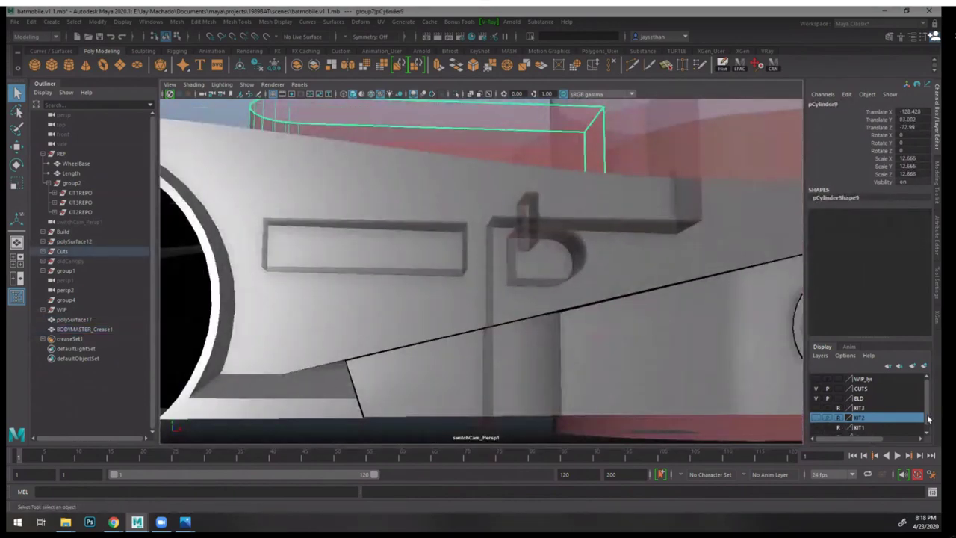
pyautogui.click(816, 427)
pyautogui.keyDown('alt'); pyautogui.moveTo(635, 324); pyautogui.dragTo(501, 294); pyautogui.keyUp('alt')
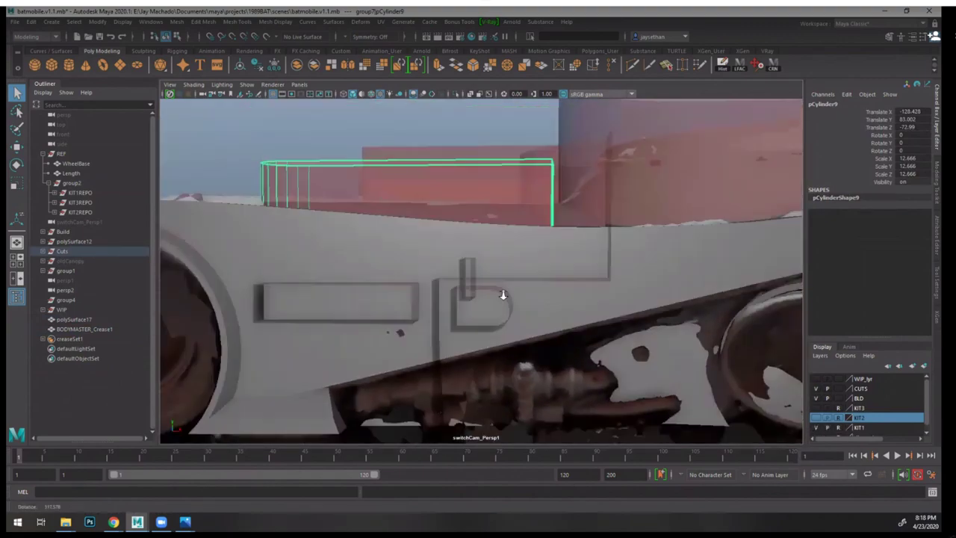
# - Compare the side panel cutters with the KIT1 scan on both sides of the body and hide the KIT1 layer
pyautogui.keyDown('alt'); pyautogui.moveTo(501, 294); pyautogui.dragTo(409, 291, button='right'); pyautogui.keyUp('alt')
pyautogui.keyDown('alt'); pyautogui.moveTo(409, 291); pyautogui.dragTo(563, 277); pyautogui.keyUp('alt')
pyautogui.scroll(5, 562, 277)
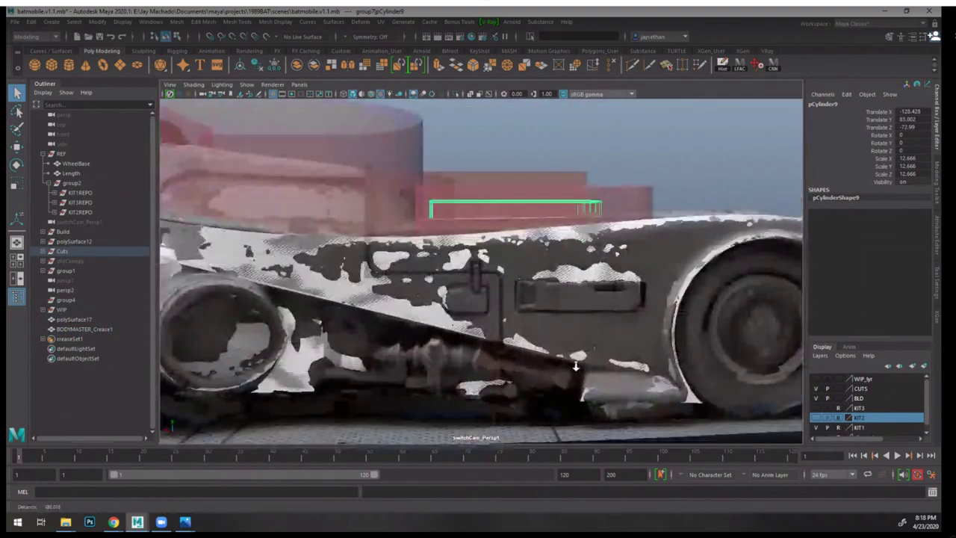
pyautogui.scroll(3, 587, 298)
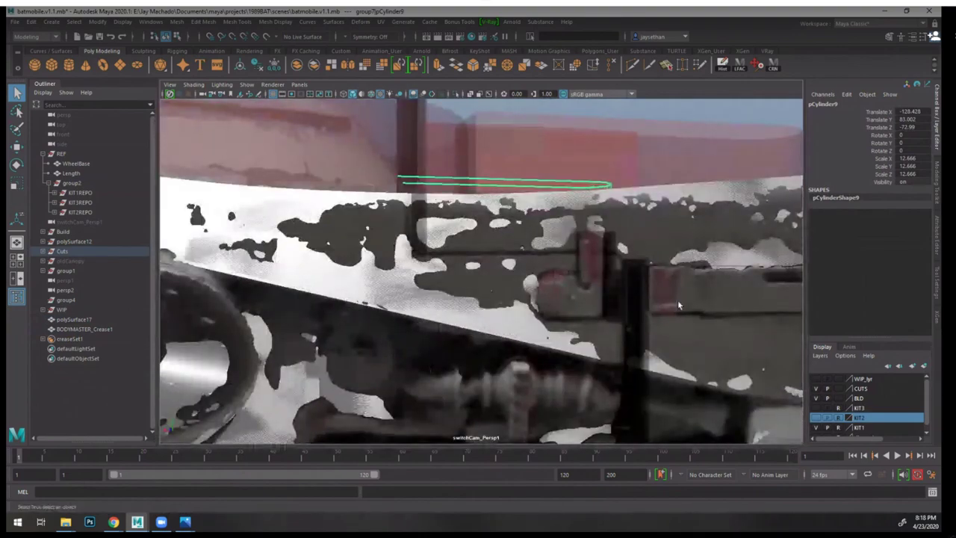
pyautogui.keyDown('alt'); pyautogui.moveTo(677, 305); pyautogui.dragTo(597, 314); pyautogui.keyUp('alt')
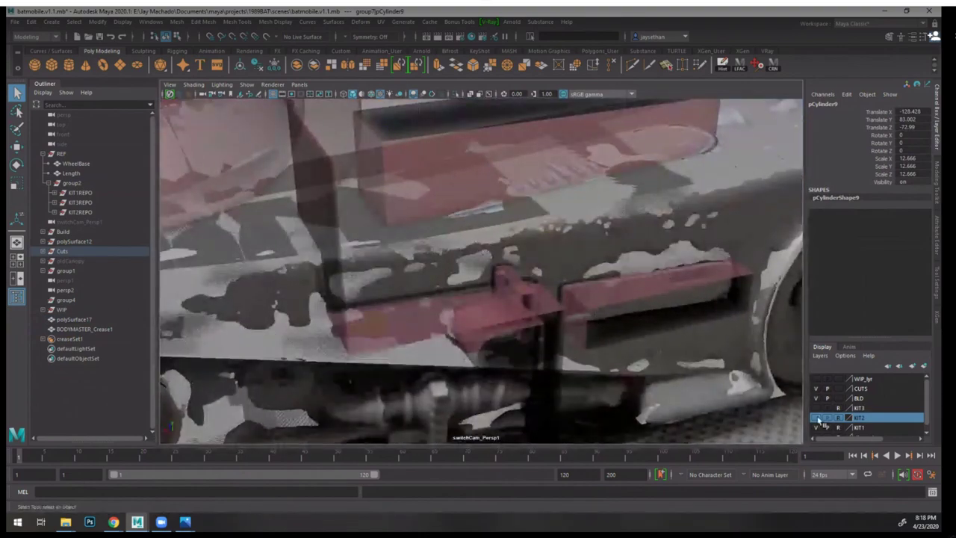
pyautogui.click(816, 427)
pyautogui.keyDown('alt'); pyautogui.moveTo(773, 410); pyautogui.dragTo(455, 324, button='right'); pyautogui.keyUp('alt')
pyautogui.keyDown('alt'); pyautogui.moveTo(455, 324); pyautogui.dragTo(491, 329); pyautogui.keyUp('alt')
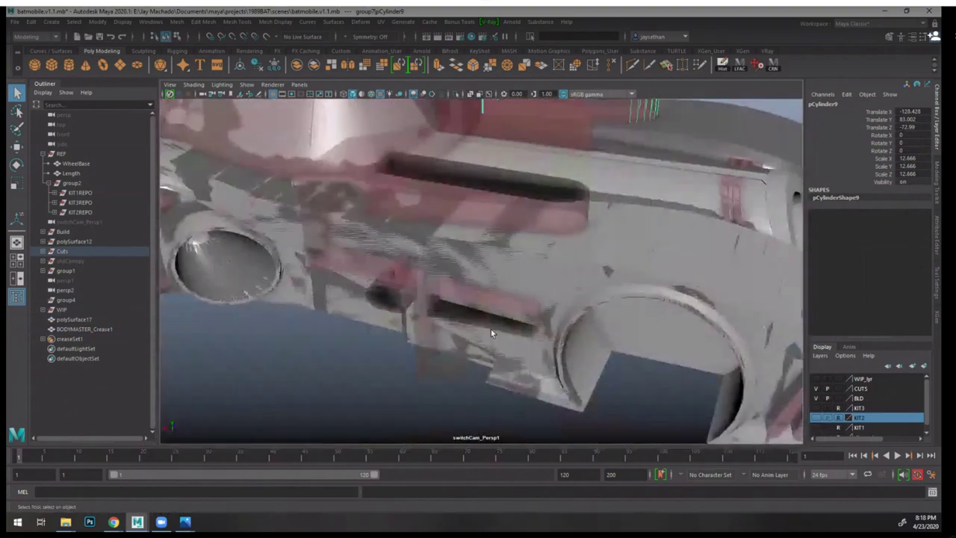
# - Select the polySurface17 half-body mesh and examine its topology around the side panel recesses and the three front fender vents
pyautogui.keyDown('alt'); pyautogui.moveTo(490, 329); pyautogui.dragTo(564, 346, button='right'); pyautogui.keyUp('alt')
pyautogui.click(566, 348)
pyautogui.keyDown('alt'); pyautogui.moveTo(565, 348); pyautogui.dragTo(487, 352); pyautogui.keyUp('alt')
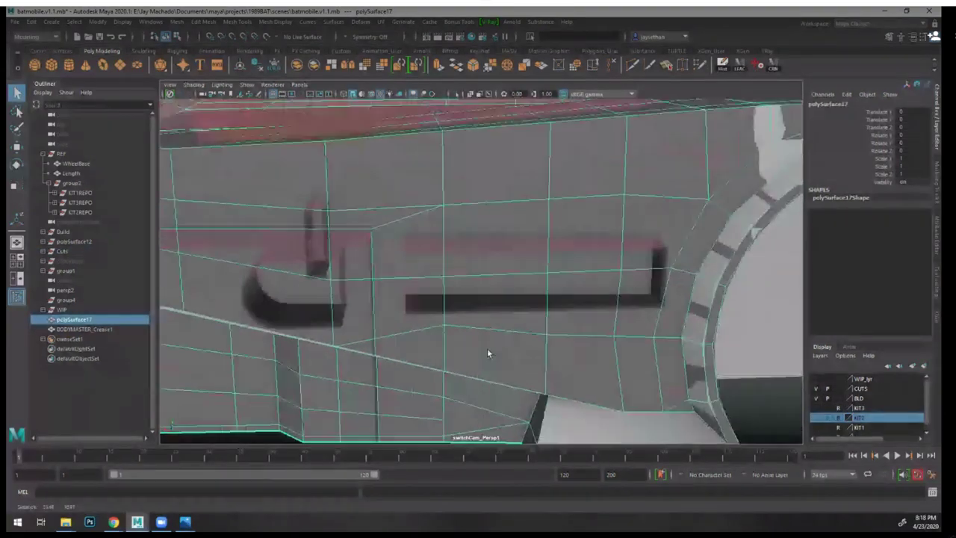
pyautogui.keyDown('alt'); pyautogui.moveTo(356, 237); pyautogui.dragTo(400, 271); pyautogui.keyUp('alt')
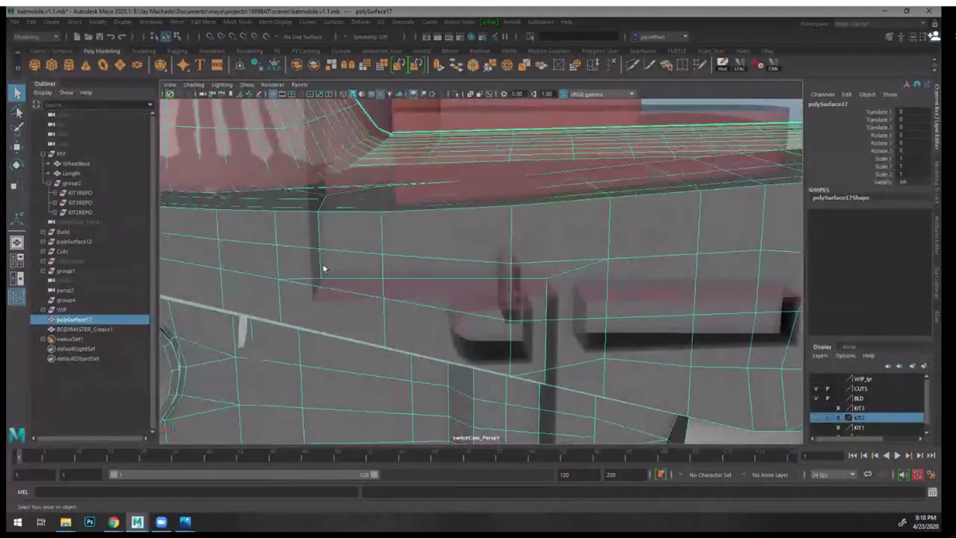
pyautogui.keyDown('alt'); pyautogui.moveTo(563, 360); pyautogui.dragTo(401, 320, button='right'); pyautogui.keyUp('alt')
pyautogui.keyDown('alt'); pyautogui.moveTo(400, 320); pyautogui.dragTo(509, 338); pyautogui.keyUp('alt')
pyautogui.keyDown('alt'); pyautogui.moveTo(509, 339); pyautogui.dragTo(236, 171, button='right'); pyautogui.keyUp('alt')
pyautogui.keyDown('alt'); pyautogui.moveTo(586, 307); pyautogui.dragTo(400, 224, button='middle'); pyautogui.keyUp('alt')
pyautogui.scroll(8, 469, 210)
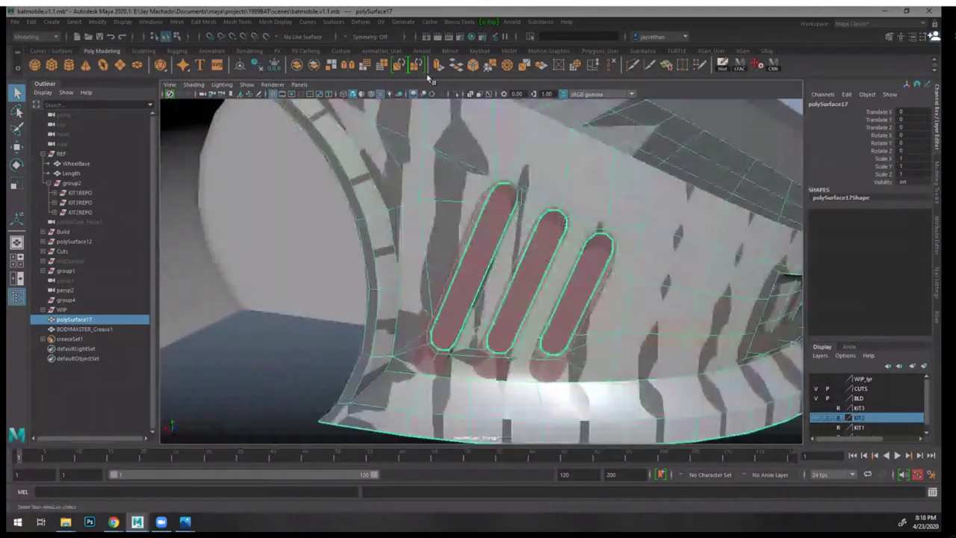
# - Isolate the half-body mesh and inspect the three fender vents in smooth preview with the mesh deselected and reselected
pyautogui.click(454, 94)
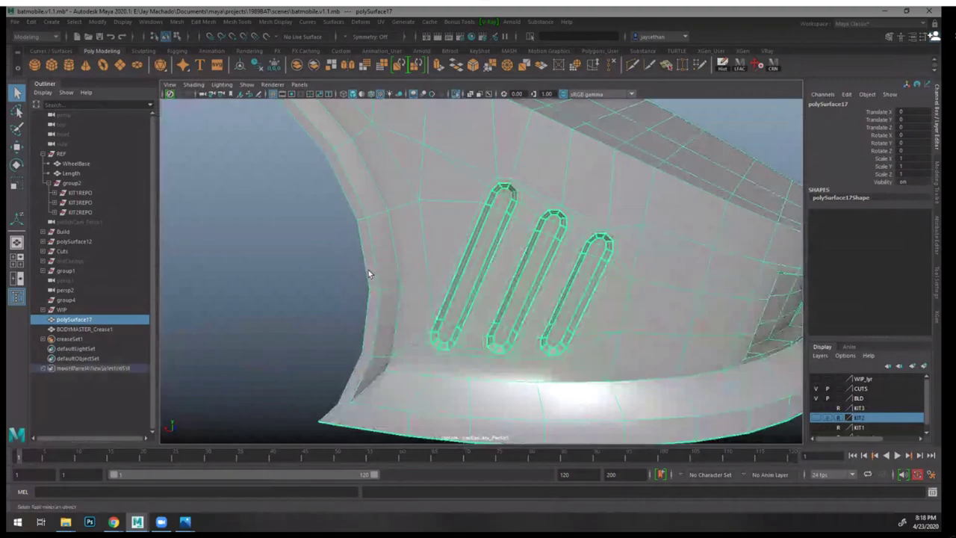
pyautogui.click(331, 242)
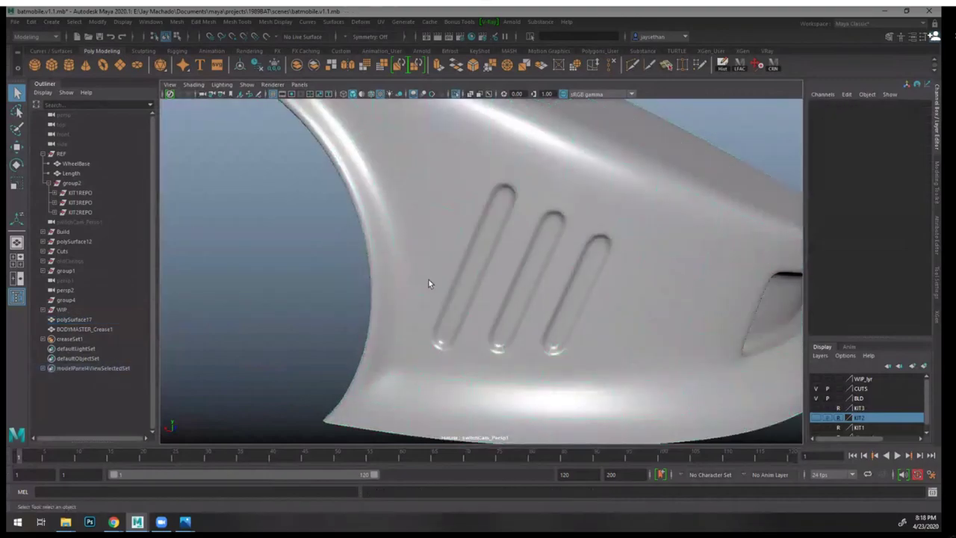
pyautogui.keyDown('alt'); pyautogui.moveTo(428, 279); pyautogui.dragTo(636, 275); pyautogui.keyUp('alt')
pyautogui.click(636, 275)
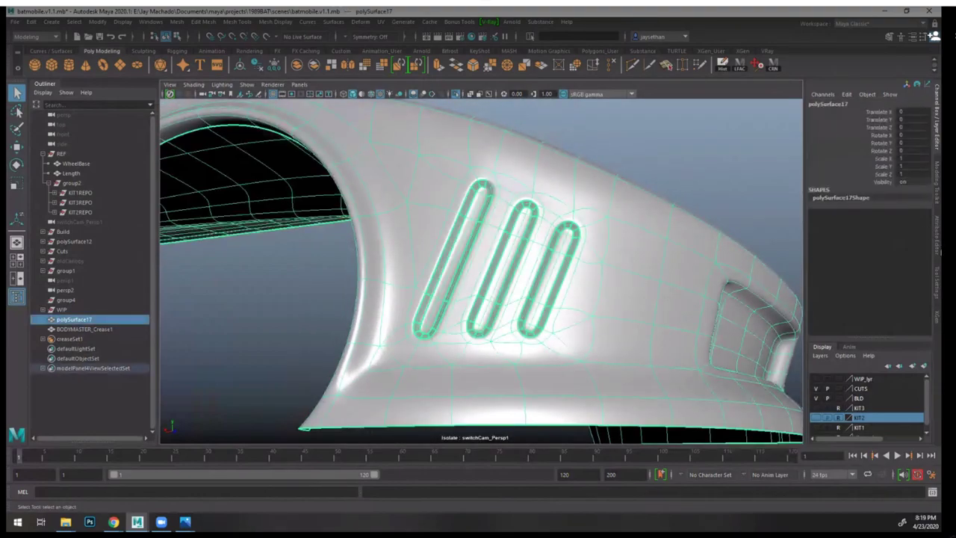
# - Set the Eccentricity of the half-body mesh's blinn1 material to 0.065
pyautogui.click(939, 261)
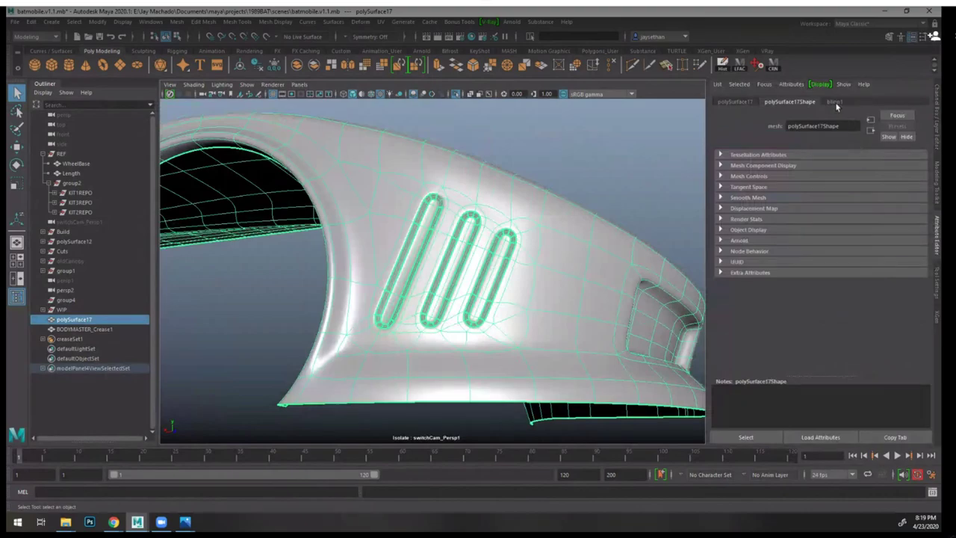
pyautogui.click(834, 103)
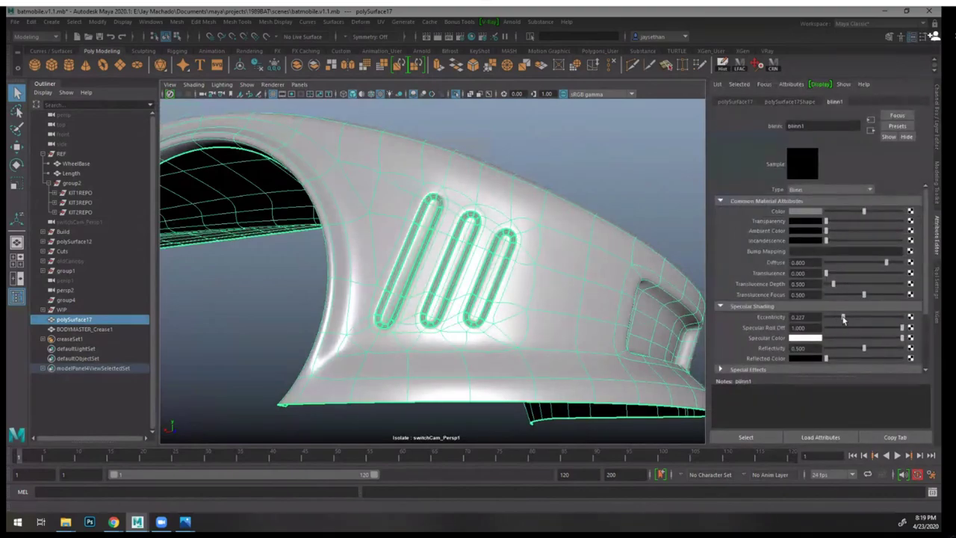
pyautogui.moveTo(843, 319); pyautogui.dragTo(831, 319)
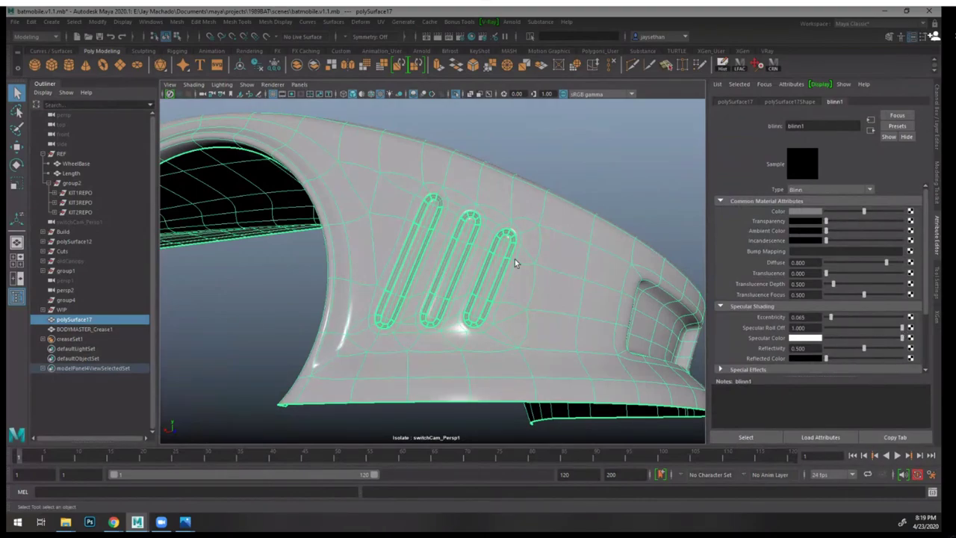
# - Examine the highlights around the fender vents from several angles and end the isolated view of the half-body mesh
pyautogui.keyDown('alt'); pyautogui.moveTo(515, 263); pyautogui.dragTo(552, 234); pyautogui.keyUp('alt')
pyautogui.keyDown('alt'); pyautogui.moveTo(552, 235); pyautogui.dragTo(492, 264, button='right'); pyautogui.keyUp('alt')
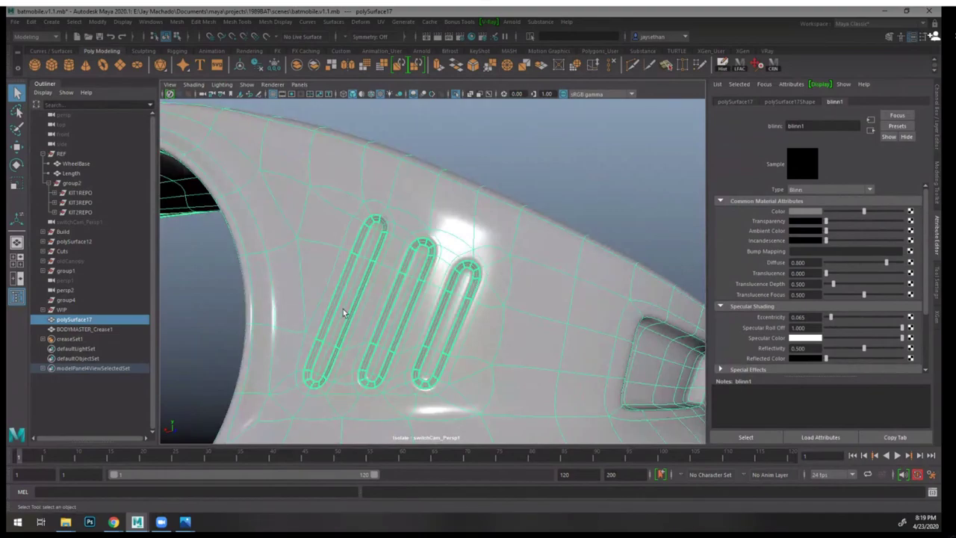
pyautogui.keyDown('alt'); pyautogui.moveTo(344, 312); pyautogui.dragTo(518, 306); pyautogui.keyUp('alt')
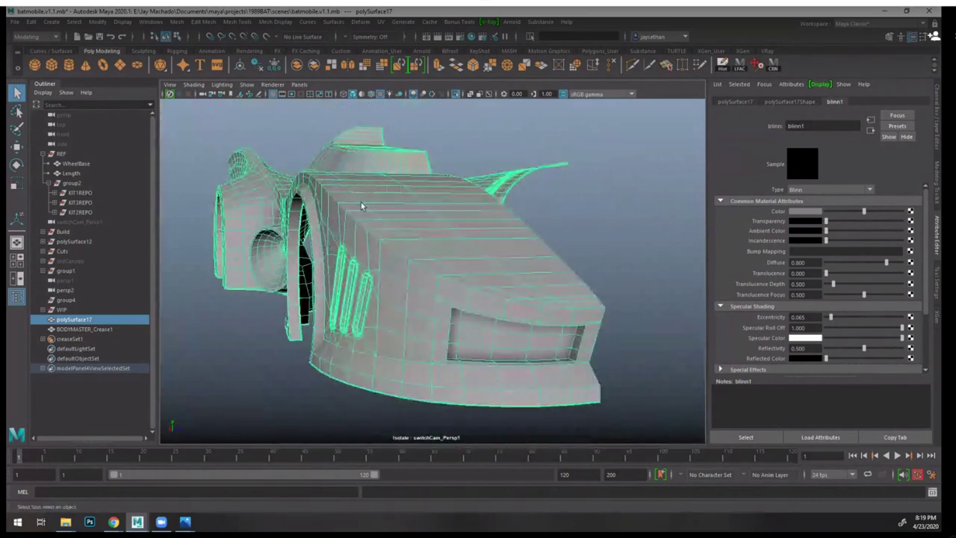
pyautogui.click(458, 94)
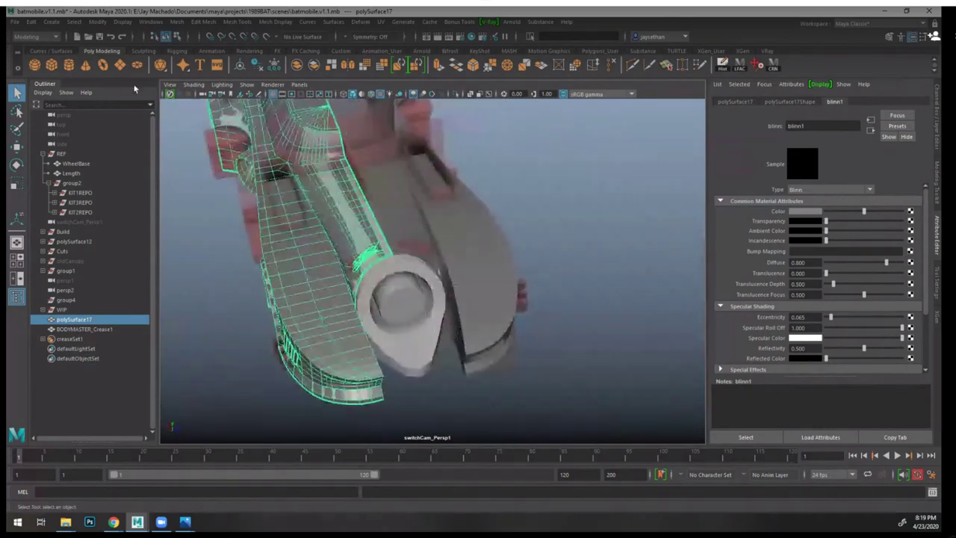
# - Create a polygon cylinder in front of the car's nose at about X -359, Y 43, scaled uniformly to about 29
pyautogui.click(73, 65)
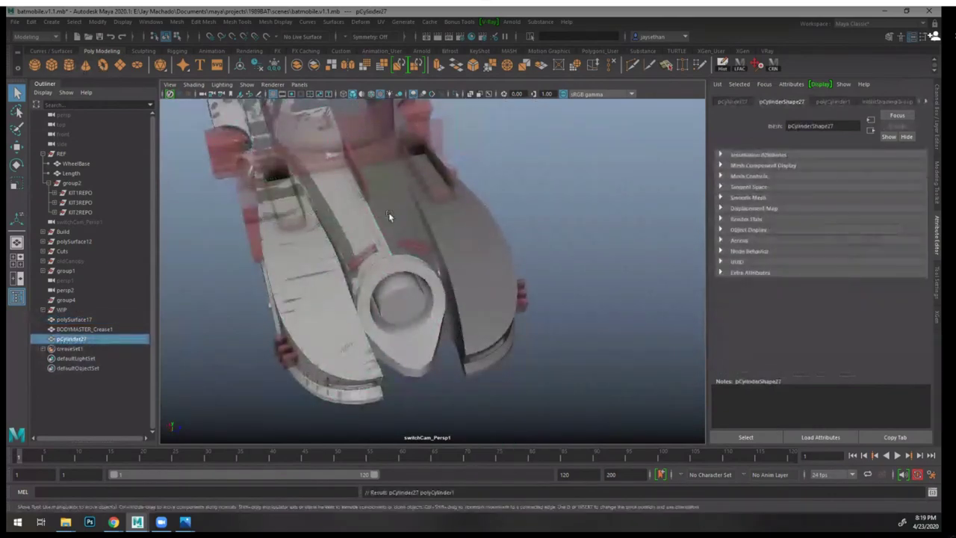
pyautogui.press('w')
pyautogui.moveTo(322, 165); pyautogui.dragTo(453, 313)
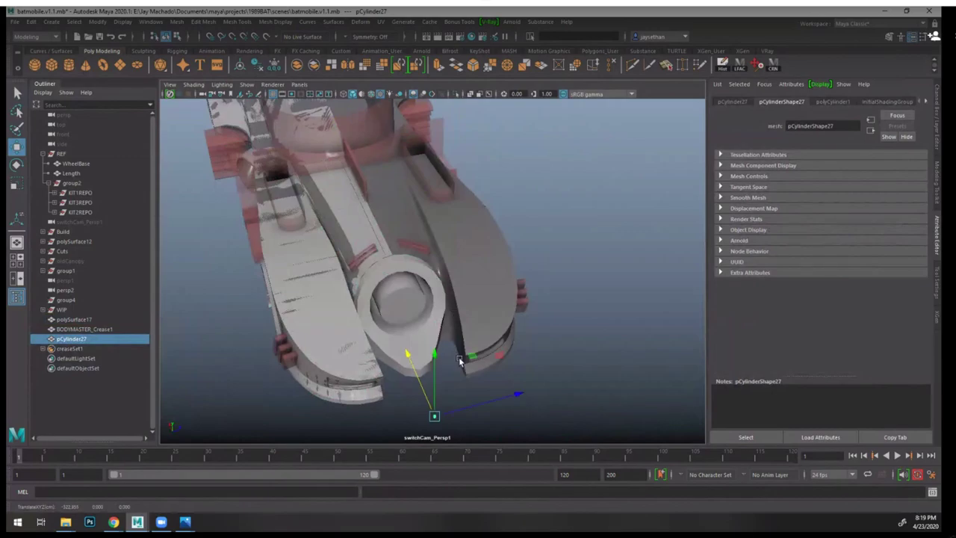
pyautogui.press('r')
pyautogui.moveTo(457, 374); pyautogui.dragTo(496, 408, button='middle')
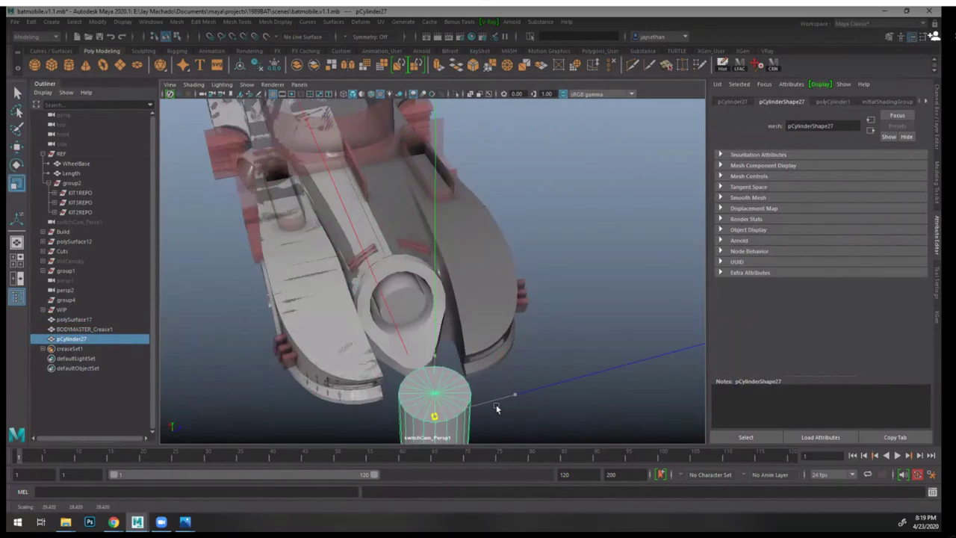
pyautogui.keyDown('alt'); pyautogui.moveTo(495, 405); pyautogui.dragTo(562, 296); pyautogui.keyUp('alt')
pyautogui.keyDown('alt'); pyautogui.moveTo(561, 296); pyautogui.dragTo(433, 302, button='middle'); pyautogui.keyUp('alt')
pyautogui.press('w')
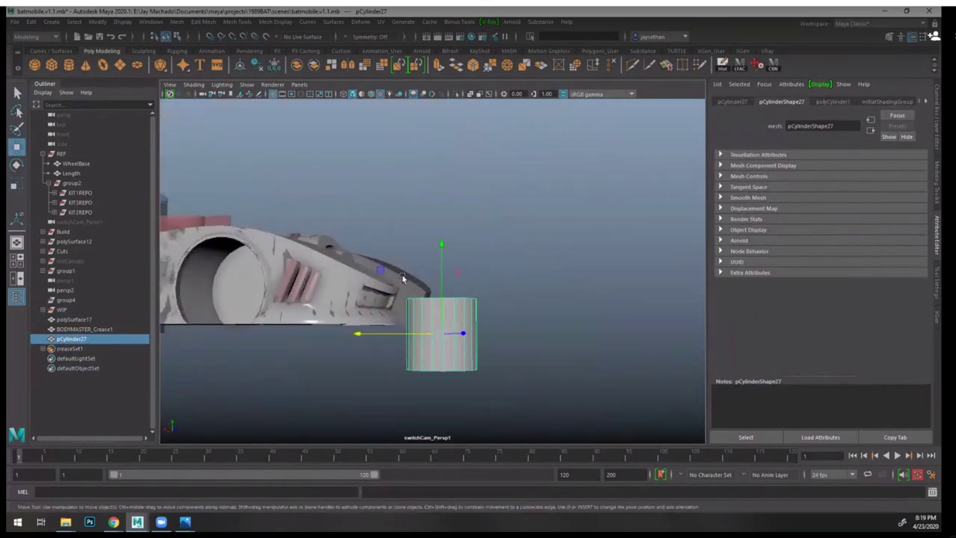
pyautogui.moveTo(380, 269); pyautogui.dragTo(420, 216)
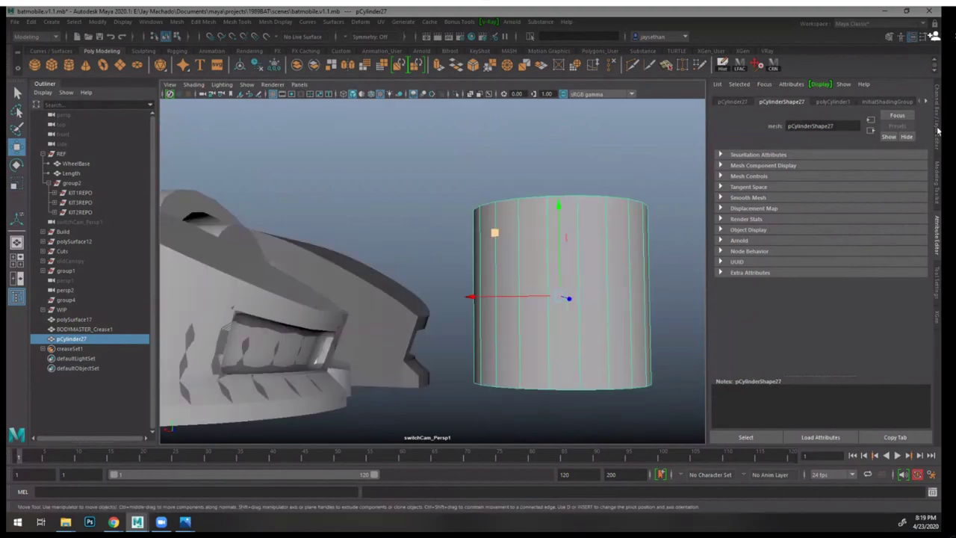
# - Set the new cylinder's Subdivisions Axis to 12 and Subdivisions Height to 3
pyautogui.click(937, 131)
pyautogui.click(856, 214)
pyautogui.click(909, 236)
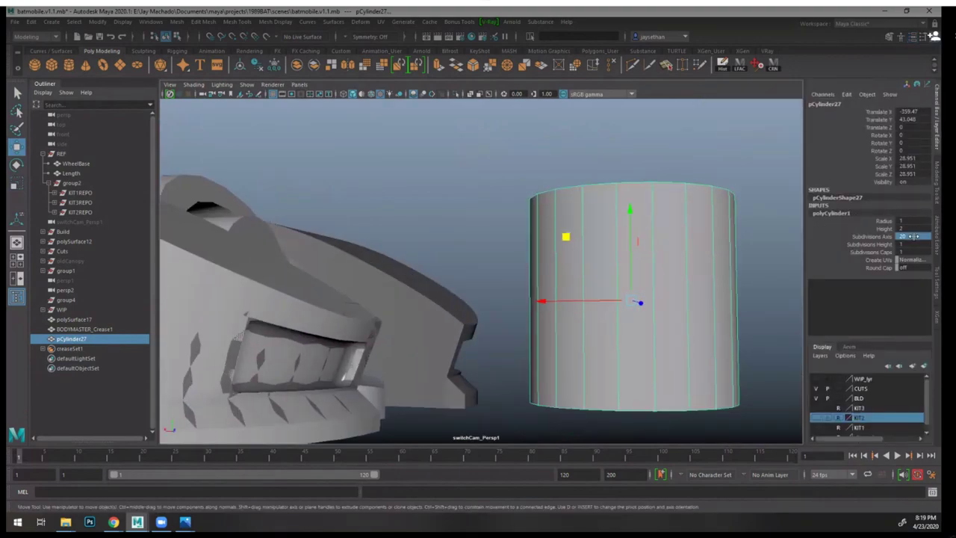
pyautogui.write('12')
pyautogui.press('Return')
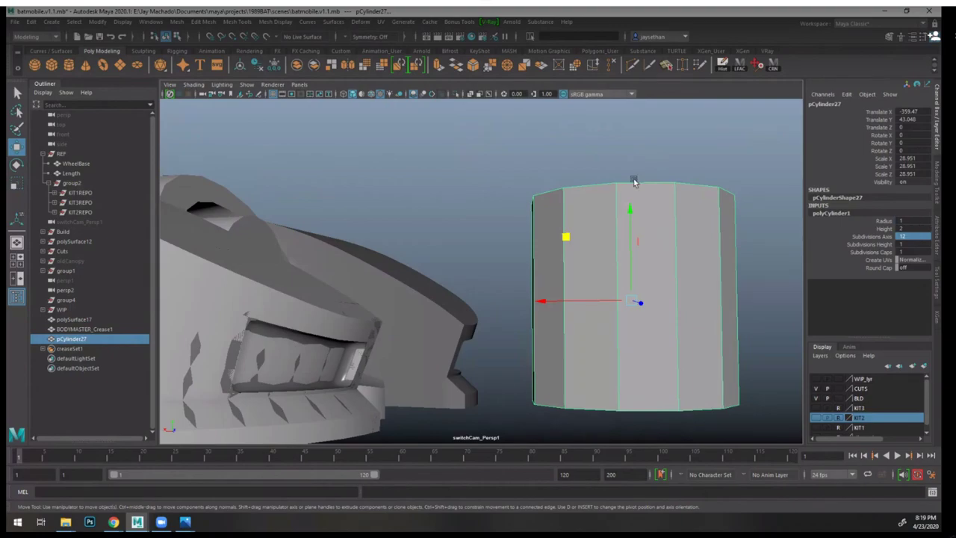
pyautogui.keyDown('alt'); pyautogui.moveTo(633, 182); pyautogui.dragTo(592, 175); pyautogui.keyUp('alt')
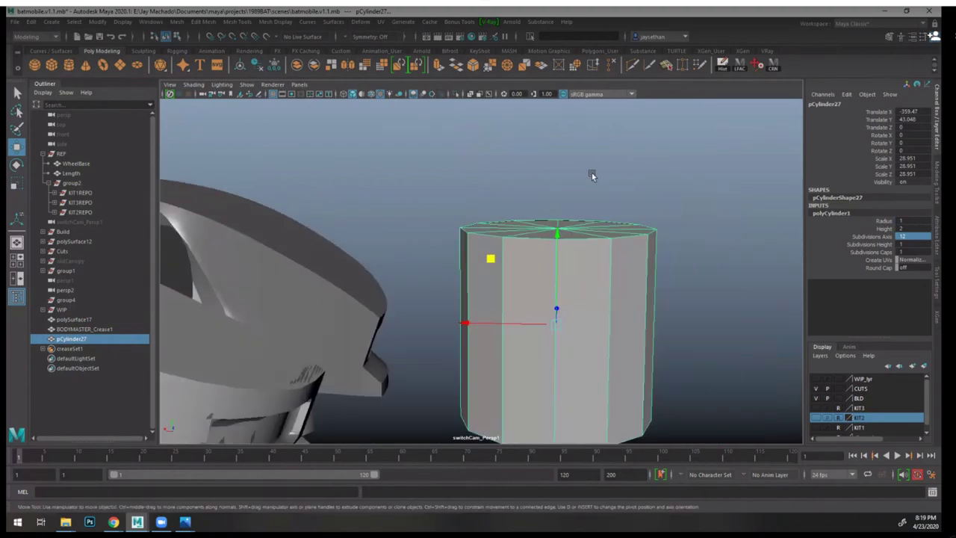
pyautogui.click(882, 244)
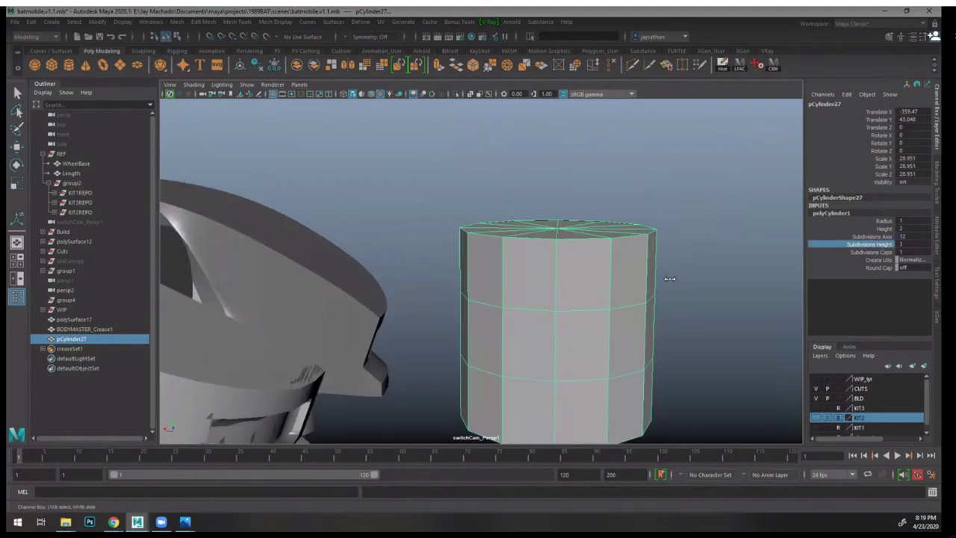
# - Extrude the cylinder's middle ring of faces inward by about 8 units in local Z
pyautogui.moveTo(648, 315); pyautogui.dragTo(659, 279, button='right')
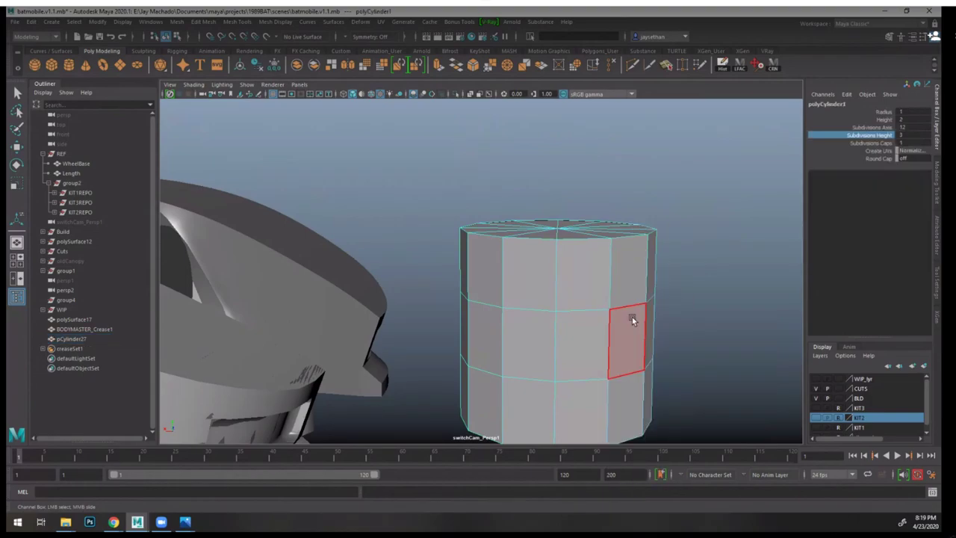
pyautogui.click(632, 317)
pyautogui.press('w')
pyautogui.doubleClick(572, 333)
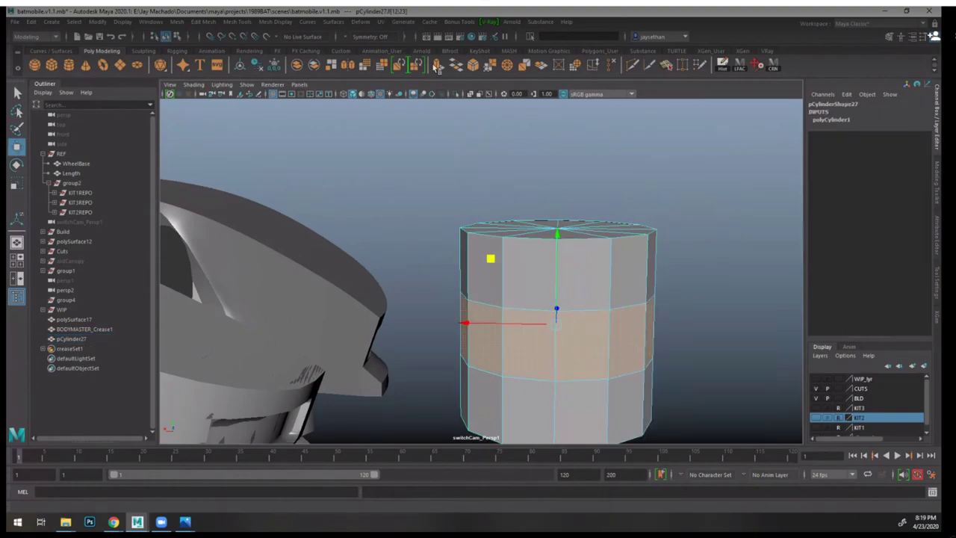
pyautogui.click(437, 65)
pyautogui.moveTo(437, 341); pyautogui.dragTo(458, 341)
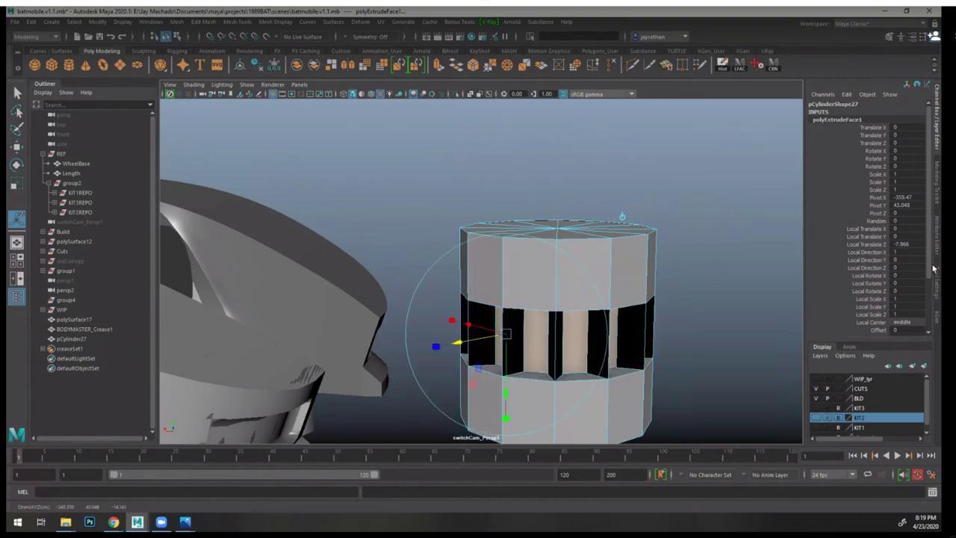
# - Turn on Keep Faces Together for the cylinder's inward extrusion and switch the cylinder to edge selection
pyautogui.scroll(-3, 929, 276)
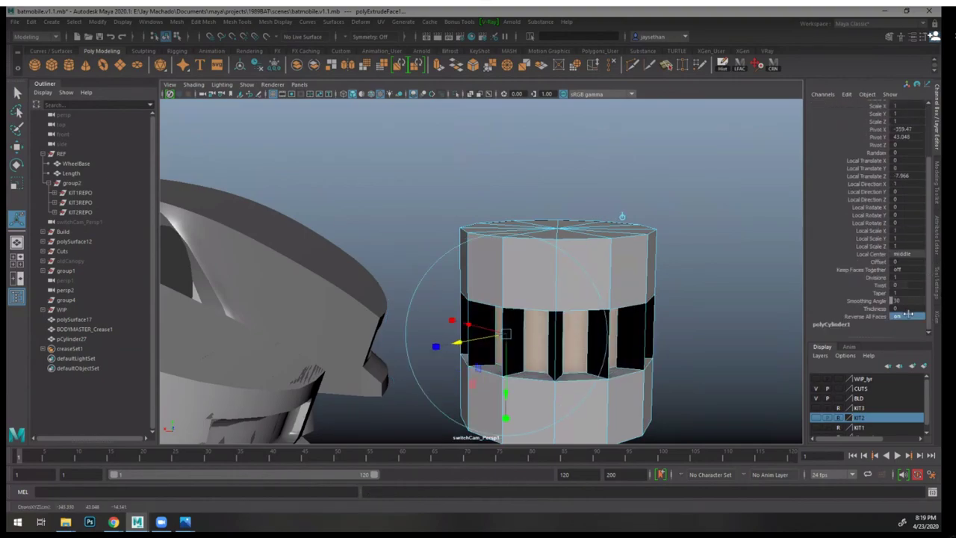
pyautogui.click(894, 324)
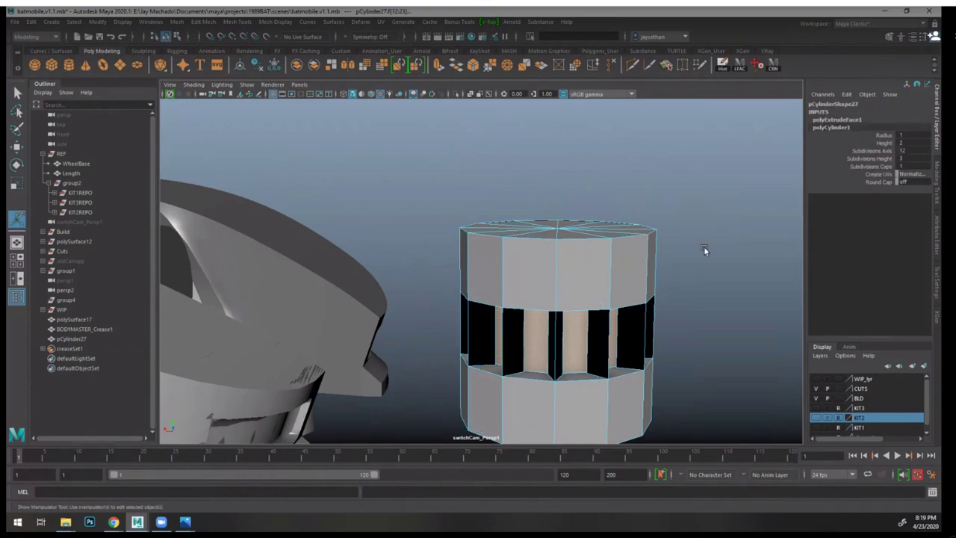
pyautogui.press('q')
pyautogui.press('F8')
pyautogui.press('F8')
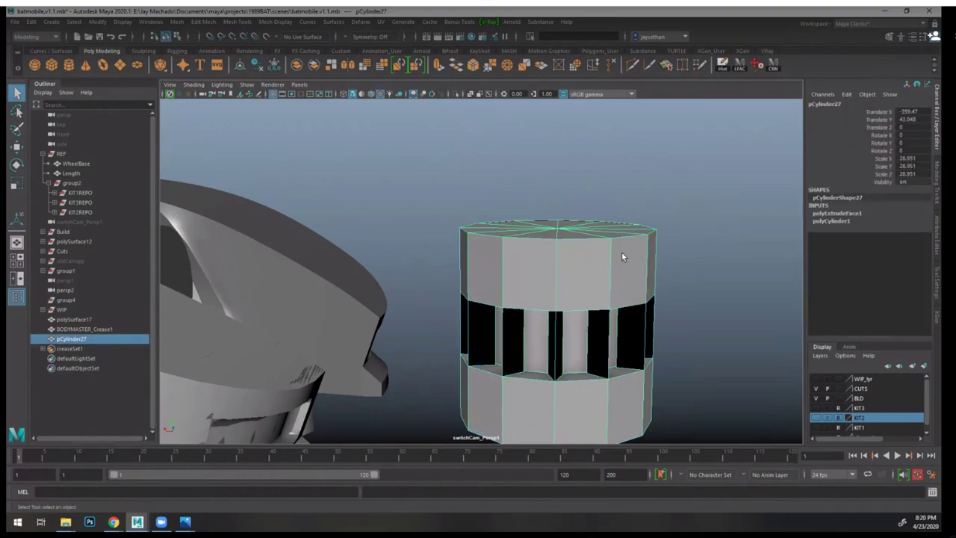
pyautogui.click(836, 213)
pyautogui.moveTo(930, 244); pyautogui.dragTo(931, 321)
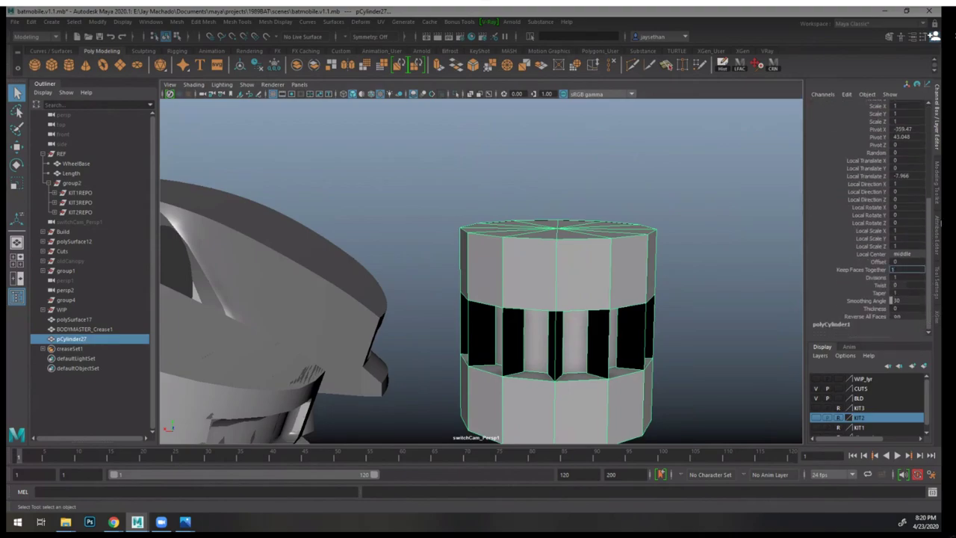
pyautogui.press('Return')
pyautogui.moveTo(606, 270); pyautogui.dragTo(606, 240, button='right')
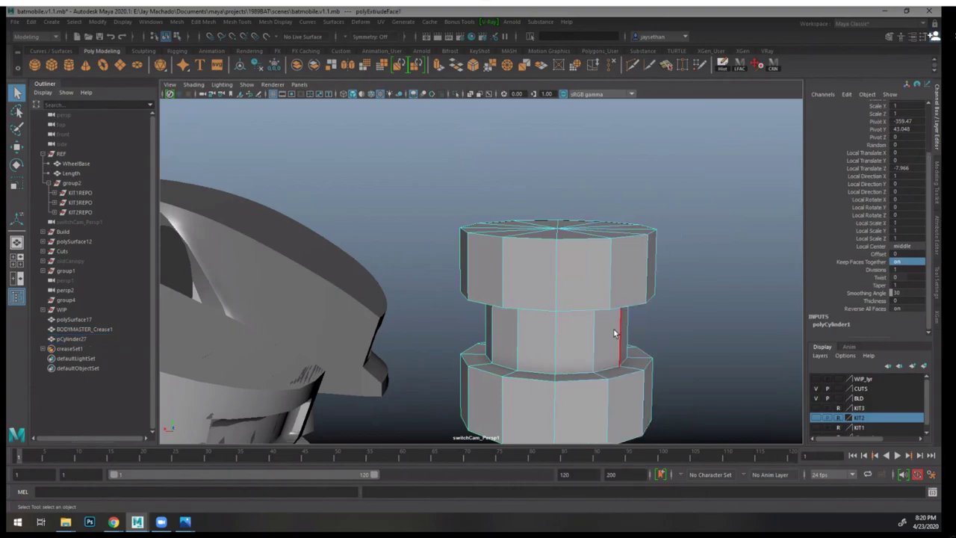
# - Insert an edge loop around the middle of the cylinder's narrow neck
pyautogui.click(618, 333)
pyautogui.keyDown('ctrl'); pyautogui.moveTo(721, 246); pyautogui.dragTo(692, 291, button='right'); pyautogui.keyUp('ctrl')
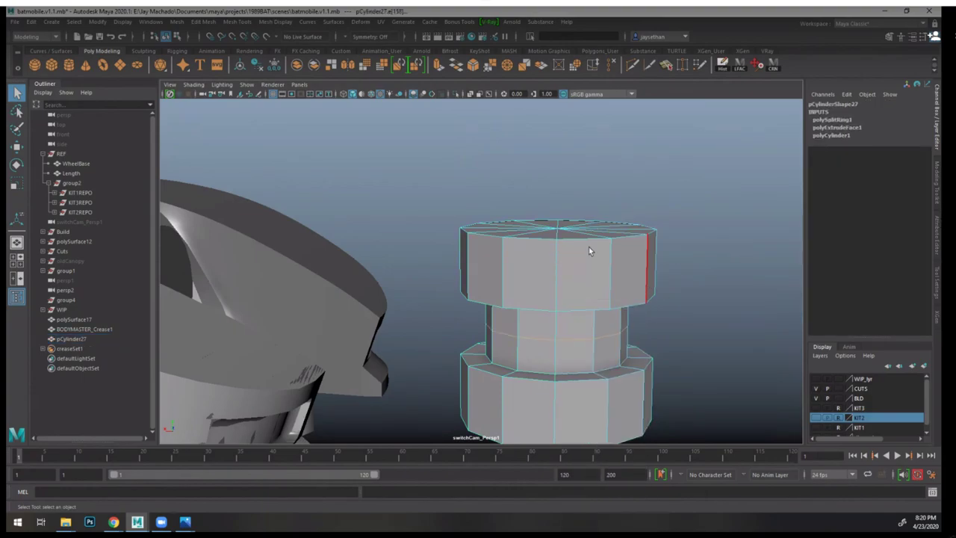
# - Try to extrude the upper ring of neck faces inward by about 4.6 units
pyautogui.keyDown('alt'); pyautogui.moveTo(589, 246); pyautogui.dragTo(621, 268); pyautogui.keyUp('alt')
pyautogui.keyDown('alt'); pyautogui.moveTo(621, 268); pyautogui.dragTo(594, 270, button='middle'); pyautogui.keyUp('alt')
pyautogui.press('F11')
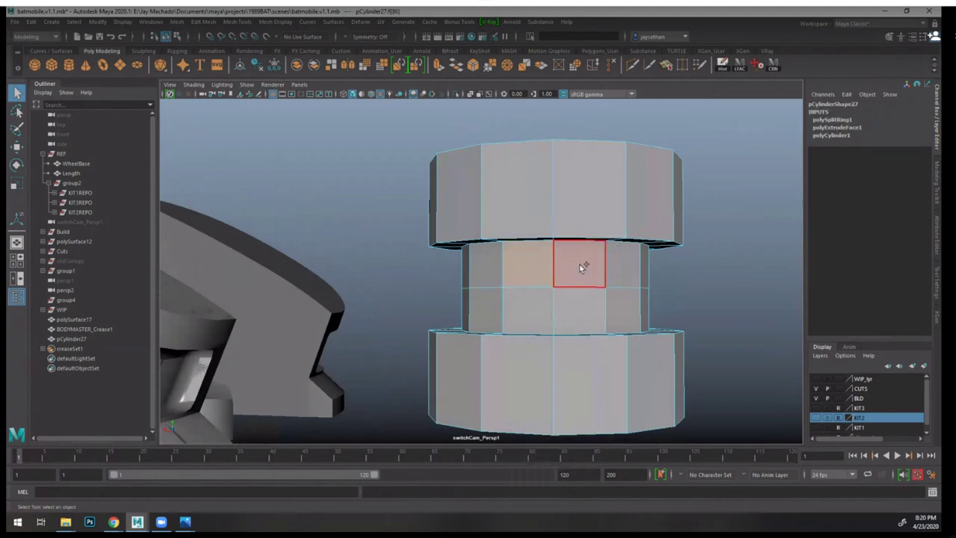
pyautogui.doubleClick(579, 265)
pyautogui.click(438, 66)
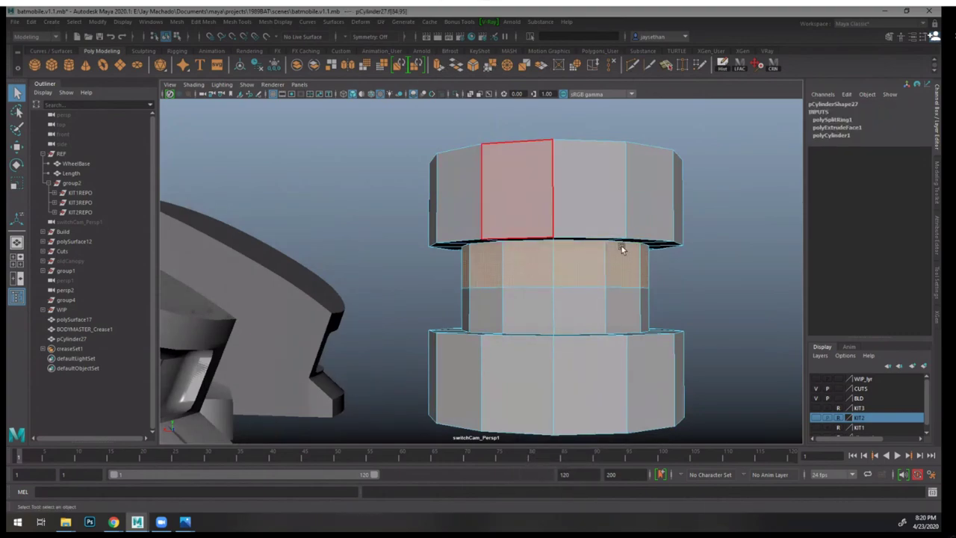
pyautogui.moveTo(672, 264); pyautogui.dragTo(655, 273)
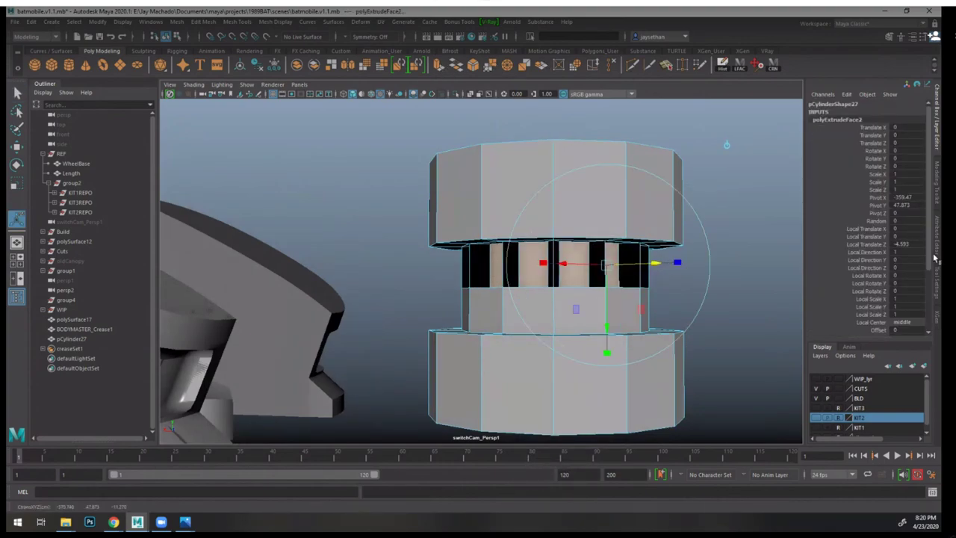
pyautogui.hotkey('ctrl', 'z')
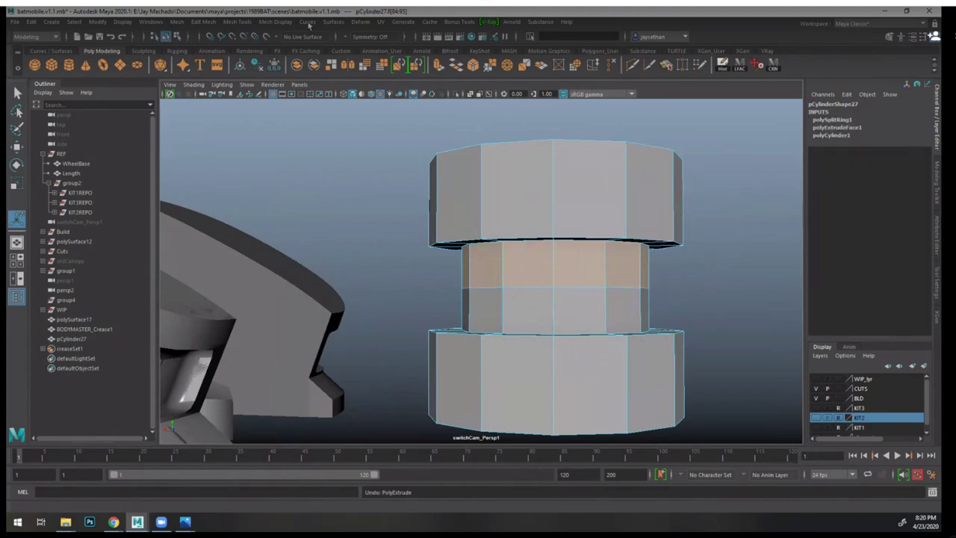
pyautogui.click(205, 22)
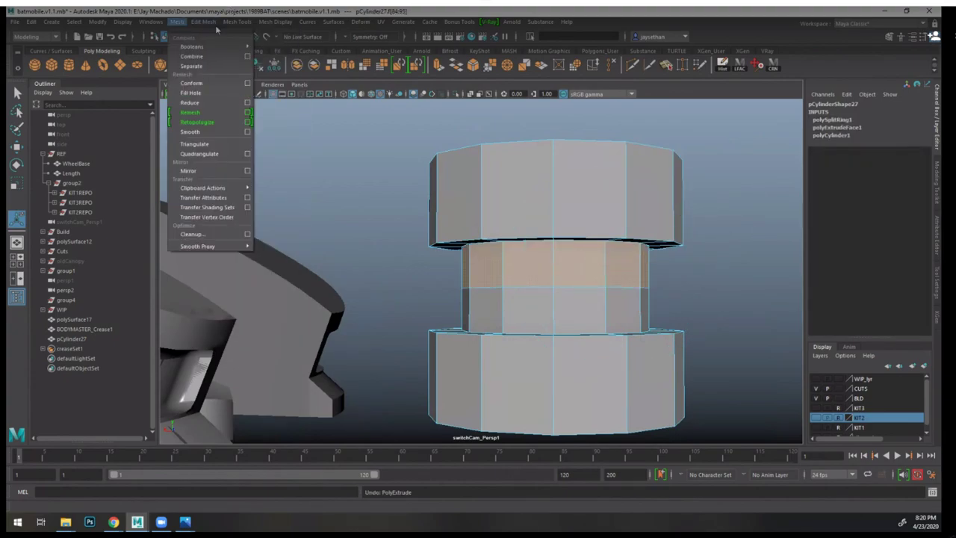
pyautogui.moveTo(203, 21)
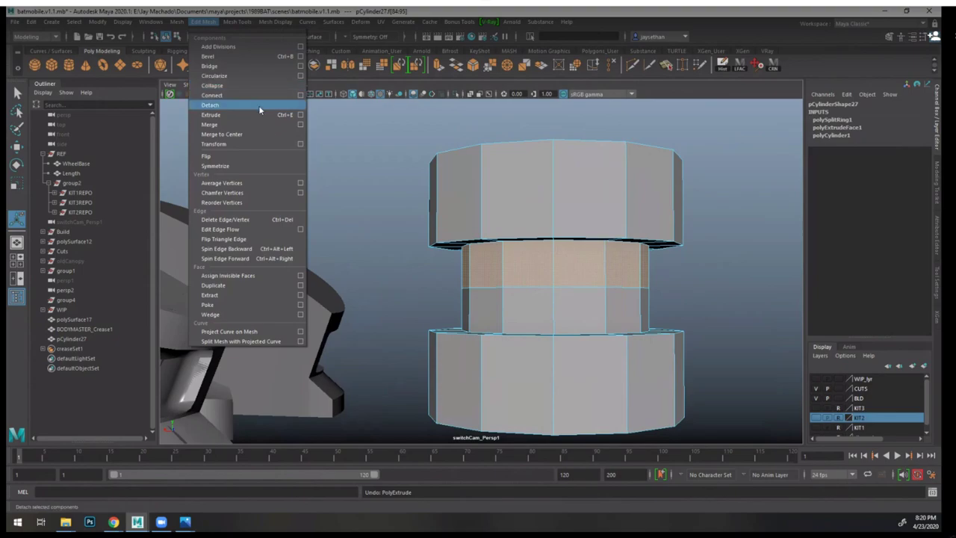
pyautogui.click(297, 115)
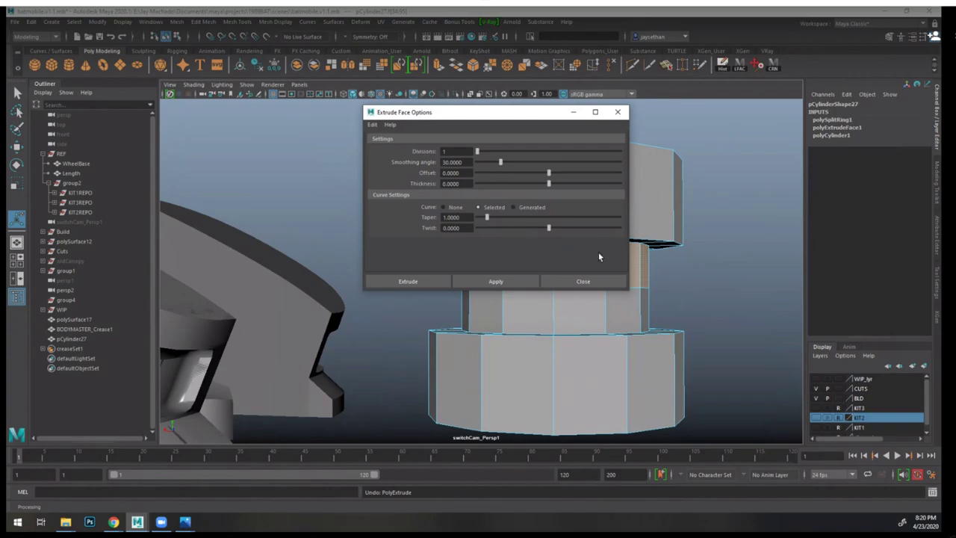
pyautogui.click(617, 112)
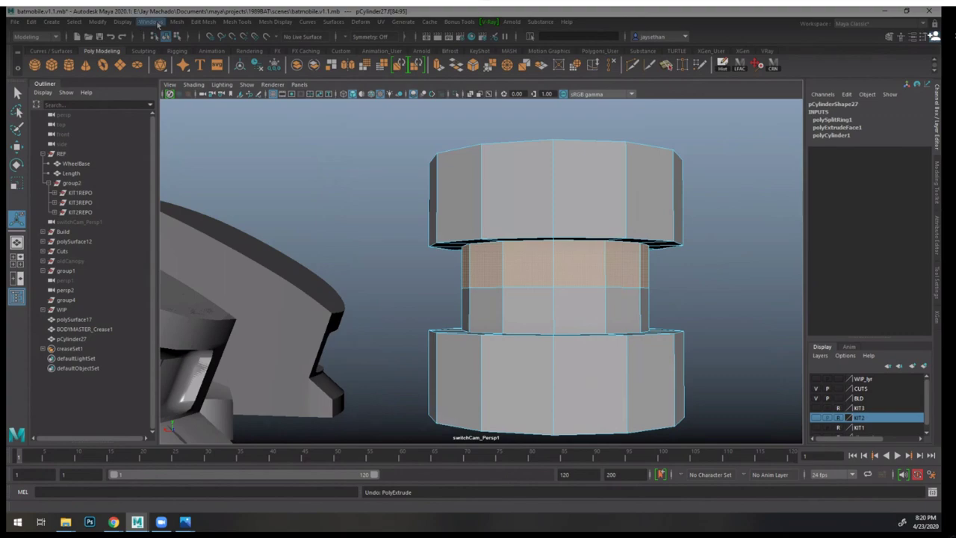
pyautogui.click(158, 23)
pyautogui.moveTo(197, 117)
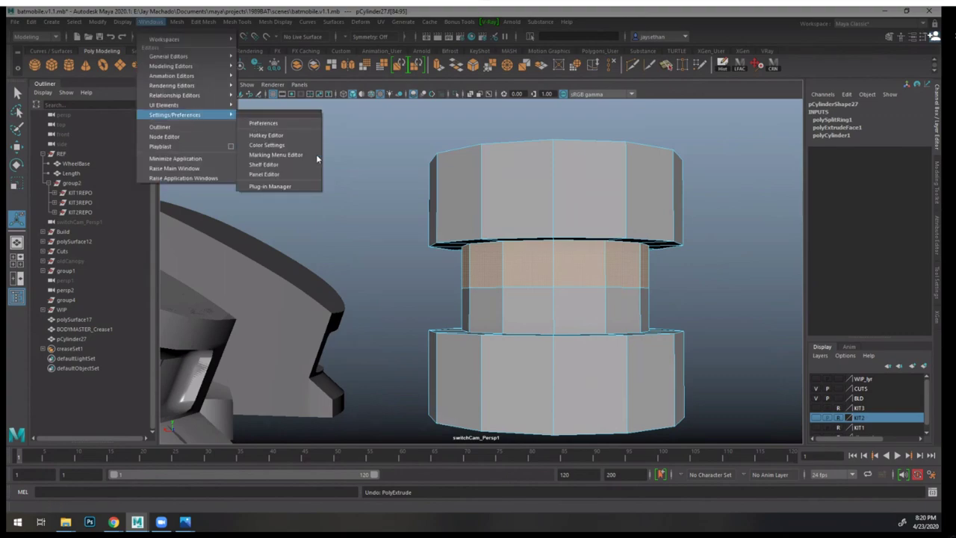
pyautogui.click(266, 122)
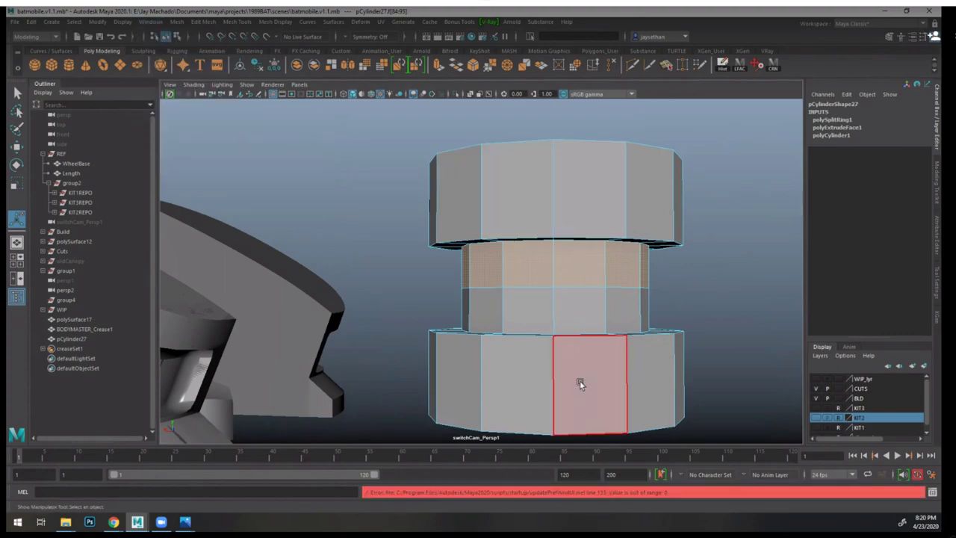
pyautogui.press('q')
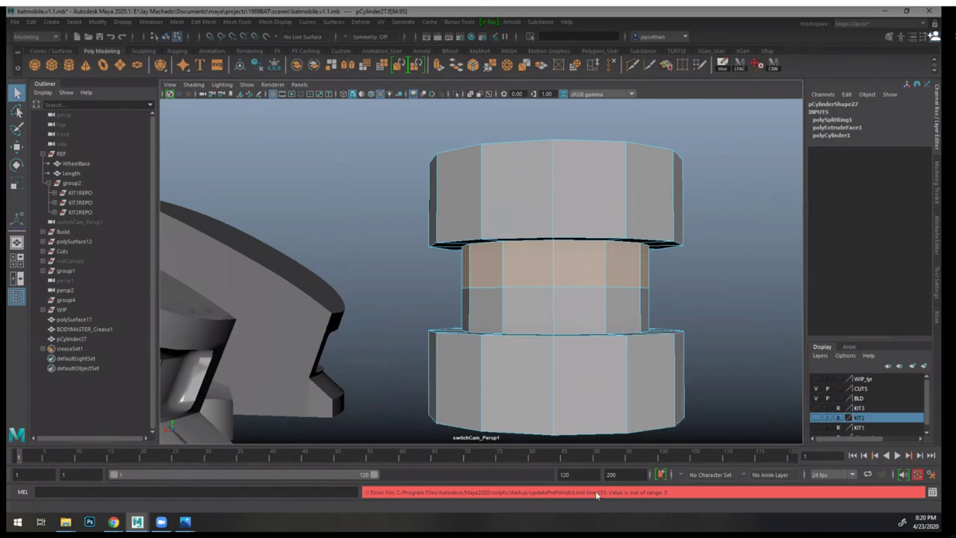
# - Extrude the upper ring of neck faces inward by about 5.9 units with Keep Faces Together on, and return to object mode
pyautogui.click(595, 262)
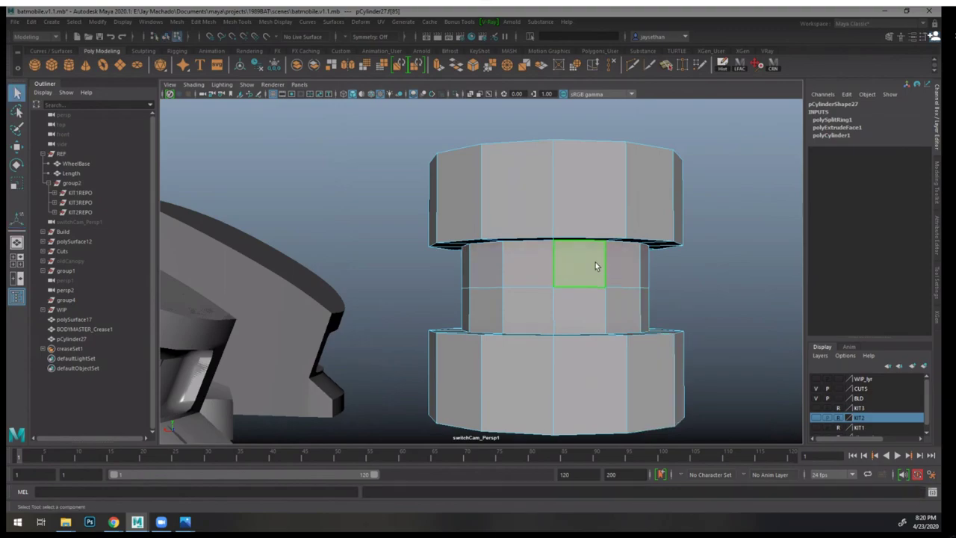
pyautogui.keyDown('shift'); pyautogui.doubleClick(531, 266); pyautogui.keyUp('shift')
pyautogui.hotkey('ctrl', 'e')
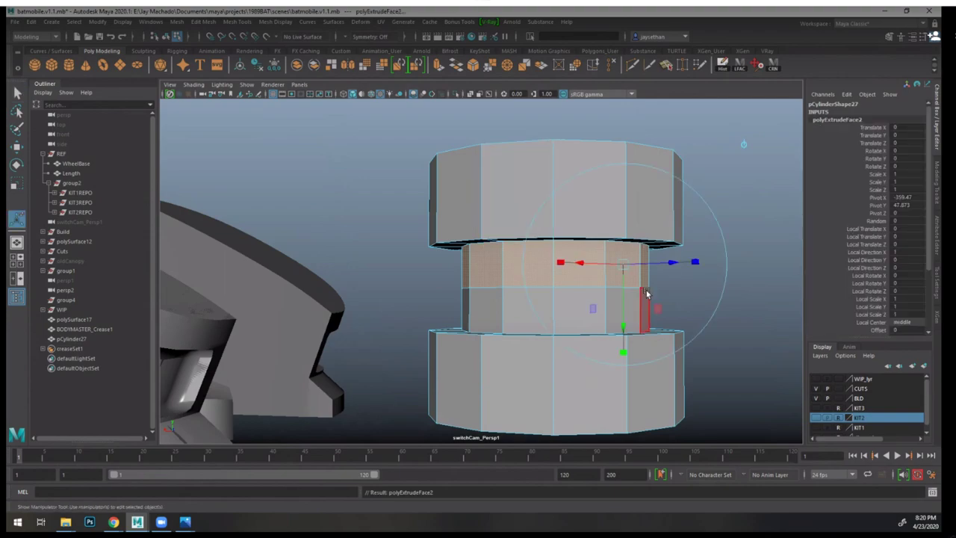
pyautogui.moveTo(670, 260); pyautogui.dragTo(647, 263)
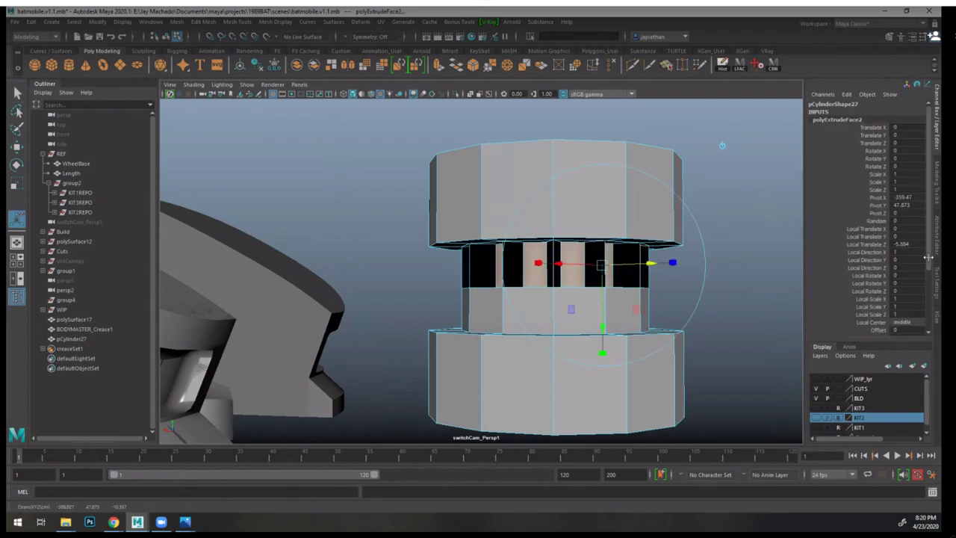
pyautogui.scroll(-3, 928, 269)
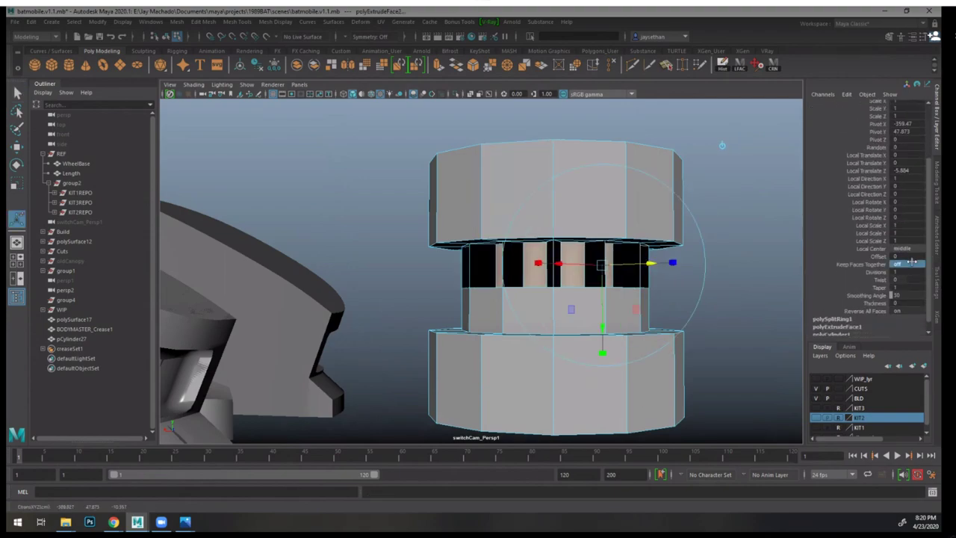
pyautogui.press('Return')
pyautogui.keyDown('alt'); pyautogui.moveTo(727, 192); pyautogui.dragTo(648, 199); pyautogui.keyUp('alt')
pyautogui.keyDown('alt'); pyautogui.moveTo(649, 199); pyautogui.dragTo(634, 229, button='middle'); pyautogui.keyUp('alt')
pyautogui.press('q')
pyautogui.press('F8')
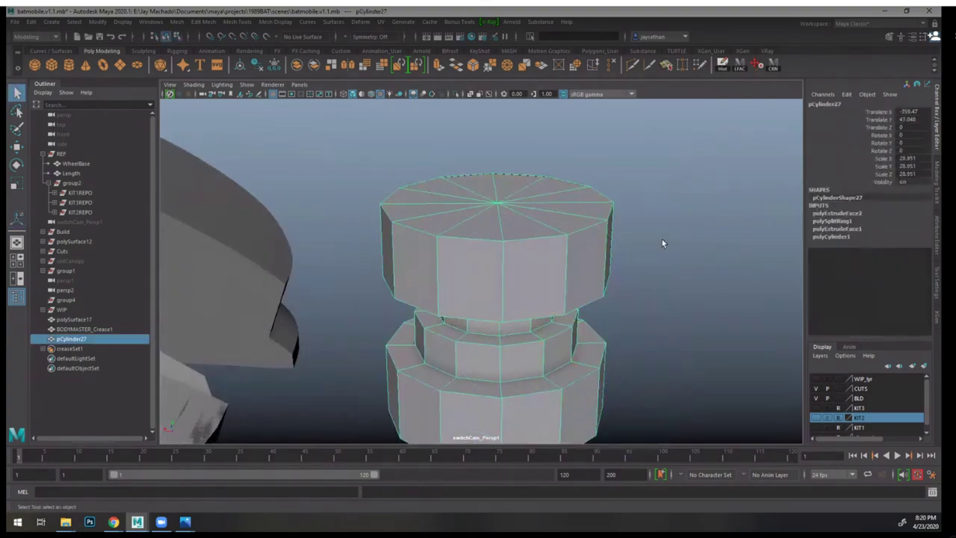
# - Preview the stepped cylinder with smoothing and return it to the unsmoothed display
pyautogui.keyDown('alt'); pyautogui.moveTo(661, 239); pyautogui.dragTo(613, 233); pyautogui.keyUp('alt')
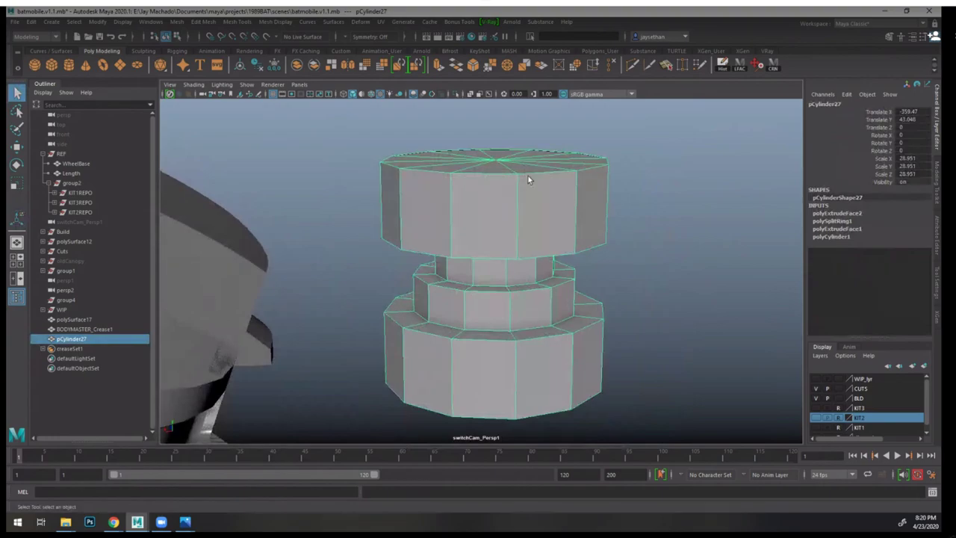
pyautogui.press('3')
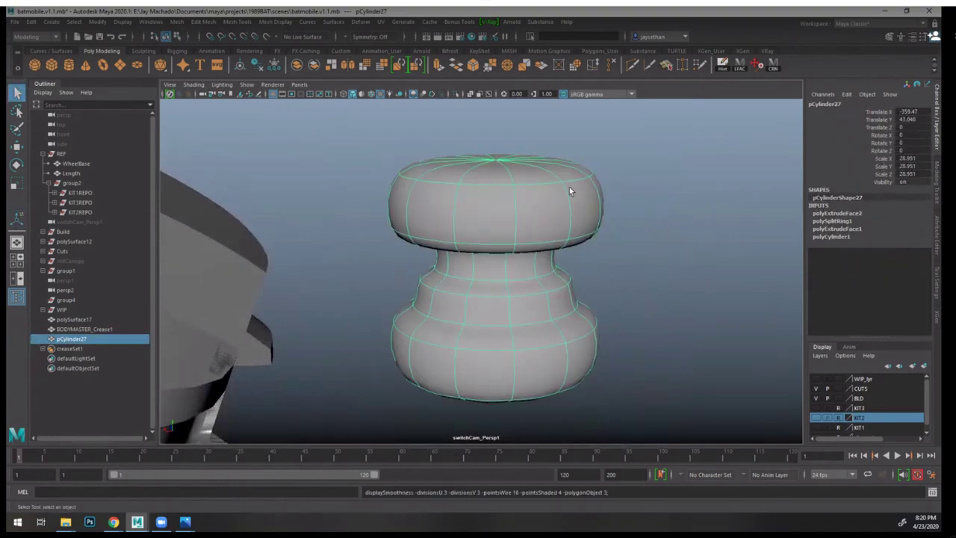
pyautogui.moveTo(568, 187)
pyautogui.keyDown('alt'); pyautogui.mouseDown(button='right')
pyautogui.moveTo(615, 201)
pyautogui.moveTo(577, 190)
pyautogui.mouseUp(button='right'); pyautogui.keyUp('alt')
pyautogui.keyDown('alt'); pyautogui.moveTo(577, 190); pyautogui.dragTo(580, 237, button='middle'); pyautogui.keyUp('alt')
pyautogui.keyDown('alt'); pyautogui.moveTo(580, 236); pyautogui.dragTo(559, 224); pyautogui.keyUp('alt')
pyautogui.press('1')
pyautogui.keyDown('alt'); pyautogui.moveTo(559, 224); pyautogui.dragTo(586, 218, button='right'); pyautogui.keyUp('alt')
pyautogui.keyDown('alt'); pyautogui.moveTo(586, 218); pyautogui.dragTo(584, 258, button='middle'); pyautogui.keyUp('alt')
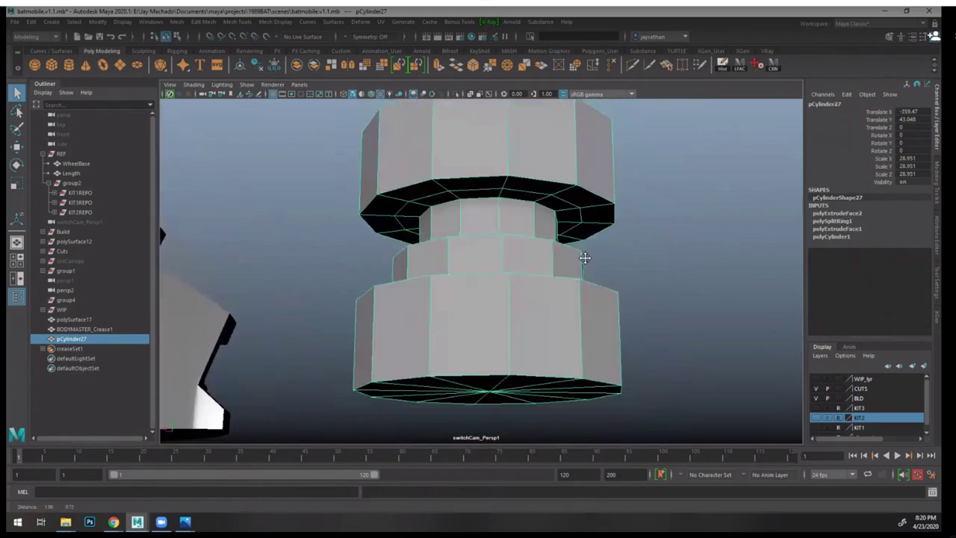
# - Examine the batmobile body from several angles and select it to inspect the wireframe and creased edges around the recessed slot
pyautogui.keyDown('alt'); pyautogui.moveTo(584, 259); pyautogui.dragTo(443, 243, button='right'); pyautogui.keyUp('alt')
pyautogui.keyDown('alt'); pyautogui.moveTo(444, 244); pyautogui.dragTo(417, 288); pyautogui.keyUp('alt')
pyautogui.keyDown('alt'); pyautogui.moveTo(417, 288); pyautogui.dragTo(520, 256, button='middle'); pyautogui.keyUp('alt')
pyautogui.keyDown('alt'); pyautogui.moveTo(520, 256); pyautogui.dragTo(553, 264); pyautogui.keyUp('alt')
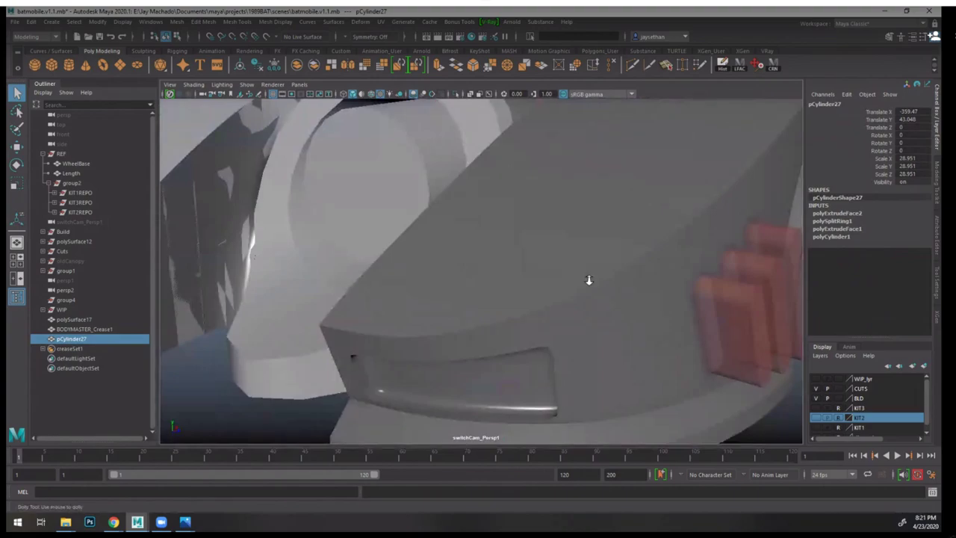
pyautogui.keyDown('alt'); pyautogui.moveTo(589, 280); pyautogui.dragTo(544, 258, button='right'); pyautogui.keyUp('alt')
pyautogui.keyDown('alt'); pyautogui.moveTo(543, 258); pyautogui.dragTo(614, 290); pyautogui.keyUp('alt')
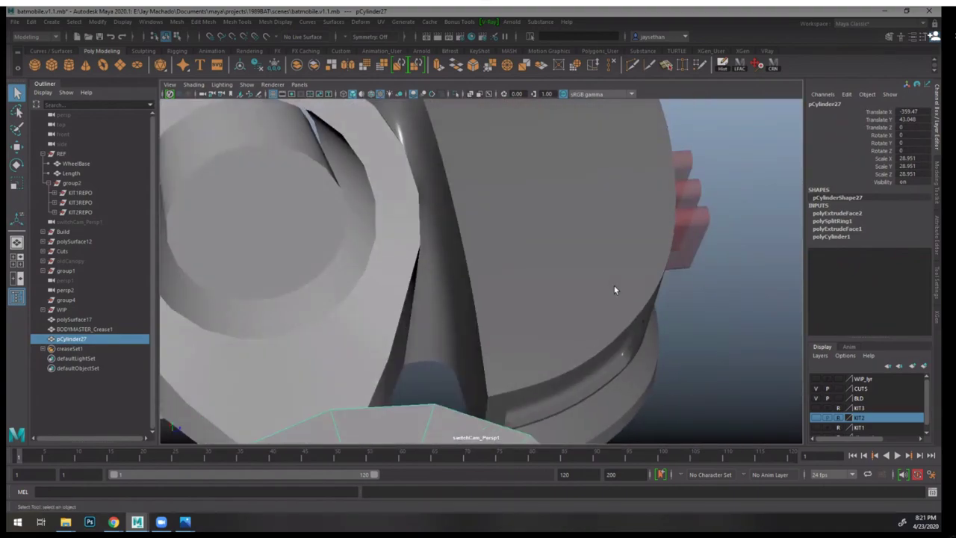
pyautogui.keyDown('alt'); pyautogui.moveTo(617, 328); pyautogui.dragTo(506, 297); pyautogui.keyUp('alt')
pyautogui.keyDown('alt'); pyautogui.moveTo(505, 297); pyautogui.dragTo(463, 291, button='right'); pyautogui.keyUp('alt')
pyautogui.keyDown('alt'); pyautogui.moveTo(566, 276); pyautogui.dragTo(509, 275); pyautogui.keyUp('alt')
pyautogui.keyDown('alt'); pyautogui.moveTo(603, 266); pyautogui.dragTo(577, 241); pyautogui.keyUp('alt')
pyautogui.click(577, 242)
pyautogui.scroll(3, 605, 228)
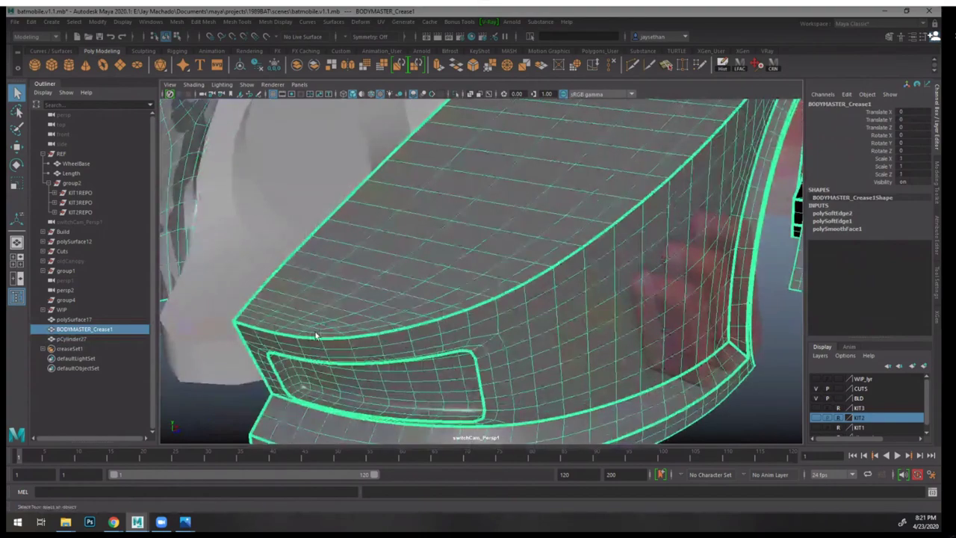
pyautogui.keyDown('alt'); pyautogui.moveTo(657, 220); pyautogui.dragTo(553, 224); pyautogui.keyUp('alt')
pyautogui.keyDown('alt'); pyautogui.moveTo(552, 224); pyautogui.dragTo(340, 249, button='right'); pyautogui.keyUp('alt')
pyautogui.keyDown('alt'); pyautogui.moveTo(340, 249); pyautogui.dragTo(439, 250, button='middle'); pyautogui.keyUp('alt')
pyautogui.keyDown('alt'); pyautogui.moveTo(440, 250); pyautogui.dragTo(487, 265, button='right'); pyautogui.keyUp('alt')
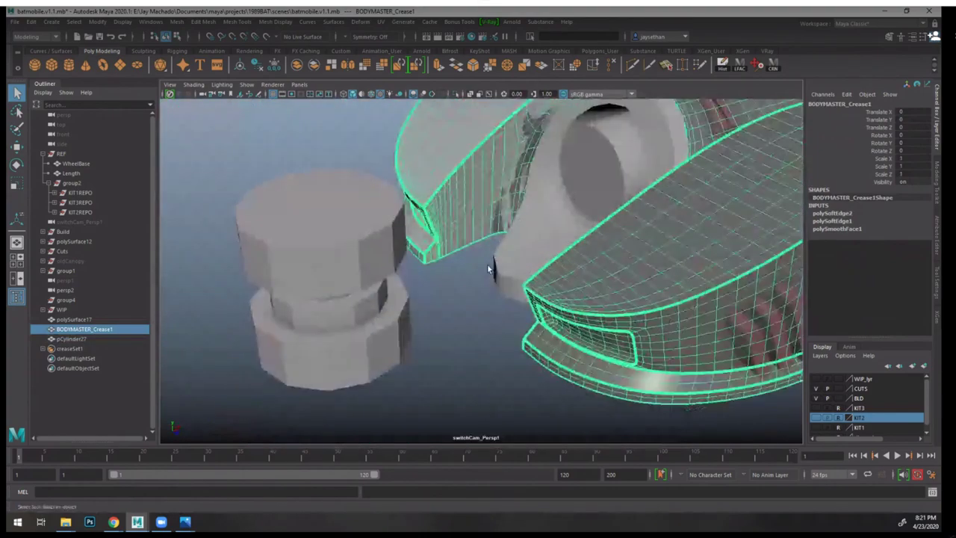
# - Select the stepped cylinder and examine its top, rims and neck from several angles, including an orthographic side view
pyautogui.click(333, 224)
pyautogui.keyDown('alt'); pyautogui.moveTo(350, 222); pyautogui.dragTo(427, 227, button='middle'); pyautogui.keyUp('alt')
pyautogui.keyDown('alt'); pyautogui.moveTo(427, 227); pyautogui.dragTo(490, 280, button='right'); pyautogui.keyUp('alt')
pyautogui.keyDown('alt'); pyautogui.moveTo(490, 281); pyautogui.dragTo(560, 242); pyautogui.keyUp('alt')
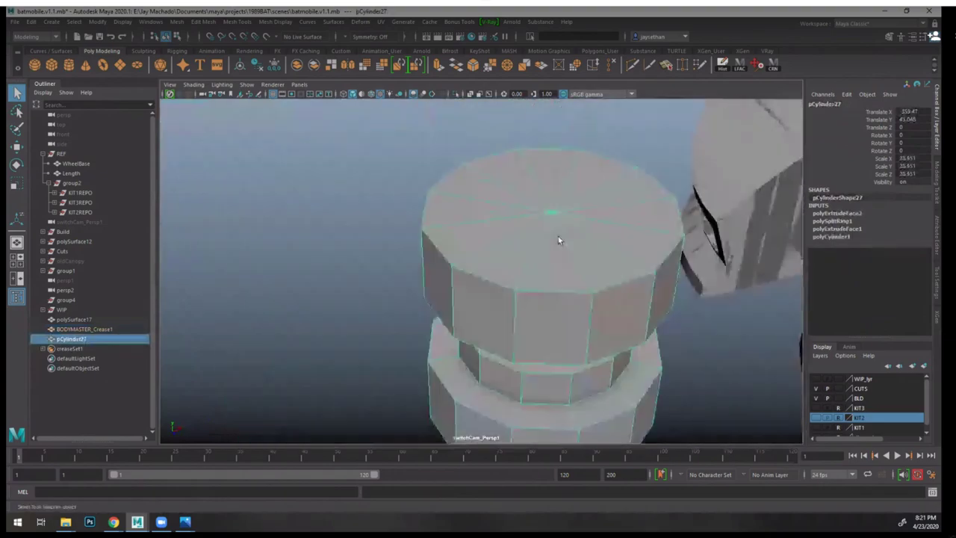
pyautogui.keyDown('alt'); pyautogui.moveTo(559, 241); pyautogui.dragTo(589, 241, button='right'); pyautogui.keyUp('alt')
pyautogui.keyDown('alt'); pyautogui.moveTo(589, 241); pyautogui.dragTo(473, 209, button='middle'); pyautogui.keyUp('alt')
pyautogui.keyDown('alt'); pyautogui.moveTo(474, 209); pyautogui.dragTo(418, 206, button='right'); pyautogui.keyUp('alt')
pyautogui.keyDown('alt'); pyautogui.moveTo(418, 205); pyautogui.dragTo(403, 176); pyautogui.keyUp('alt')
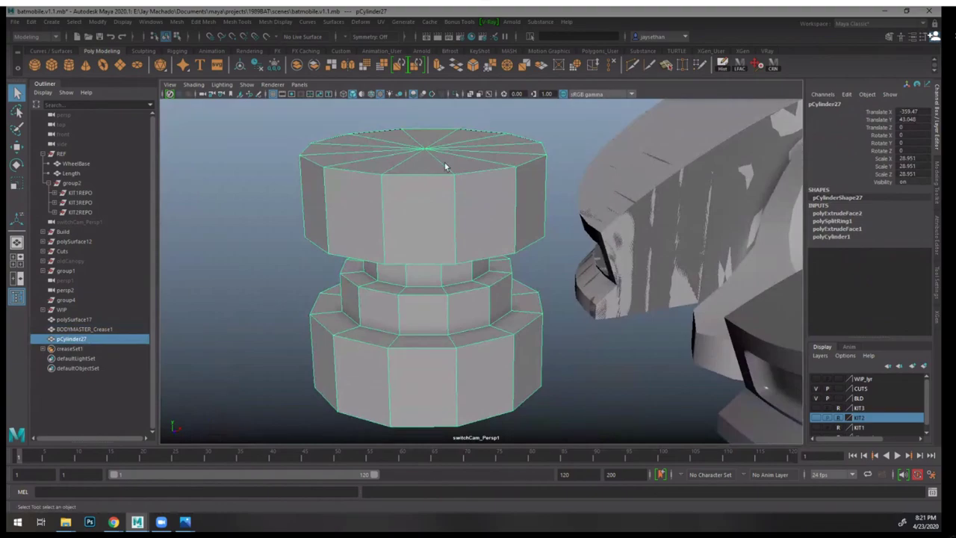
pyautogui.keyDown('alt'); pyautogui.moveTo(583, 222); pyautogui.dragTo(588, 243); pyautogui.keyUp('alt')
pyautogui.keyDown('alt'); pyautogui.moveTo(588, 243); pyautogui.dragTo(510, 169, button='right'); pyautogui.keyUp('alt')
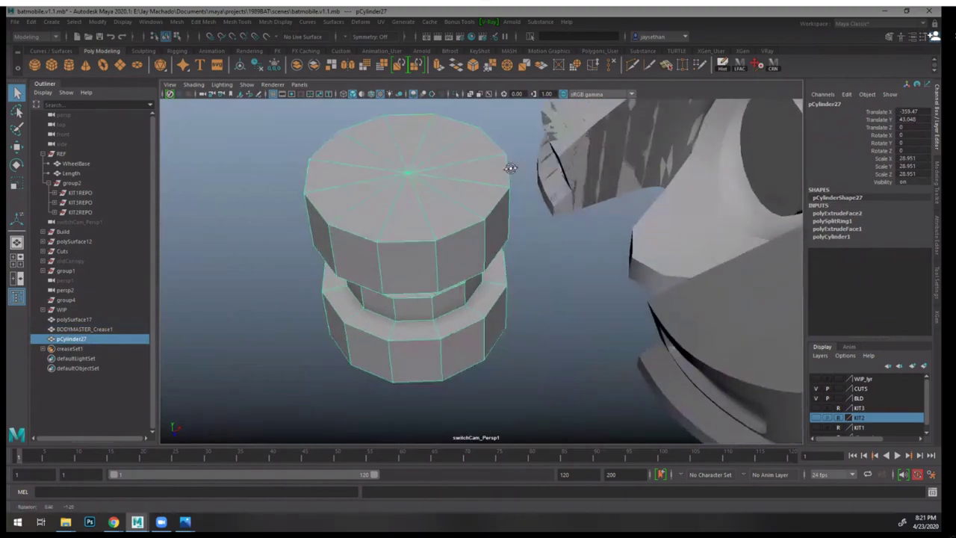
pyautogui.keyDown('alt'); pyautogui.moveTo(510, 169); pyautogui.dragTo(493, 146); pyautogui.keyUp('alt')
pyautogui.keyDown('alt'); pyautogui.moveTo(493, 146); pyautogui.dragTo(508, 167, button='right'); pyautogui.keyUp('alt')
pyautogui.keyDown('alt'); pyautogui.moveTo(508, 166); pyautogui.dragTo(411, 198); pyautogui.keyUp('alt')
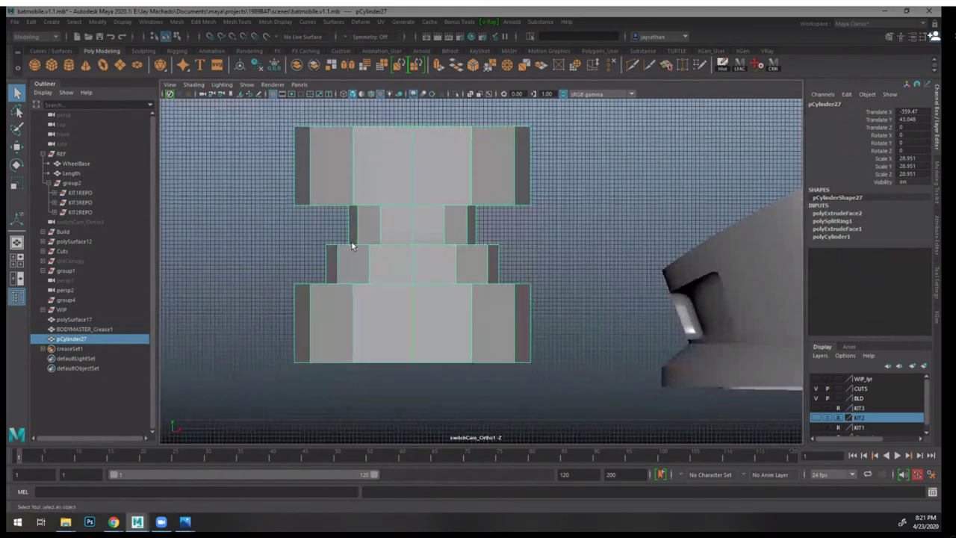
pyautogui.keyDown('alt'); pyautogui.moveTo(512, 188); pyautogui.dragTo(475, 217); pyautogui.keyUp('alt')
# - Create a new crease set from the horizontal edge loops at the cylinder's top and bottom rims, neck and step corners
pyautogui.click(175, 22)
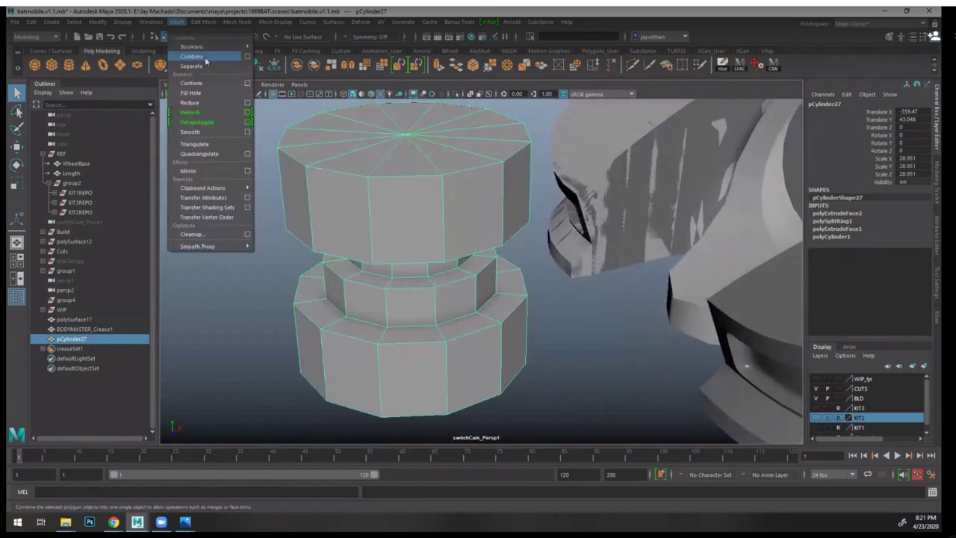
pyautogui.click(150, 22)
pyautogui.moveTo(176, 68)
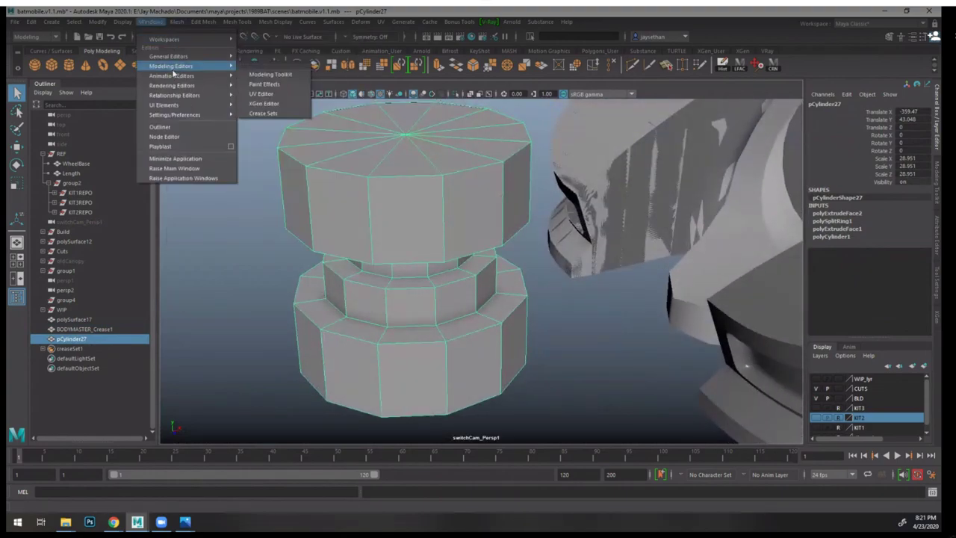
pyautogui.click(269, 106)
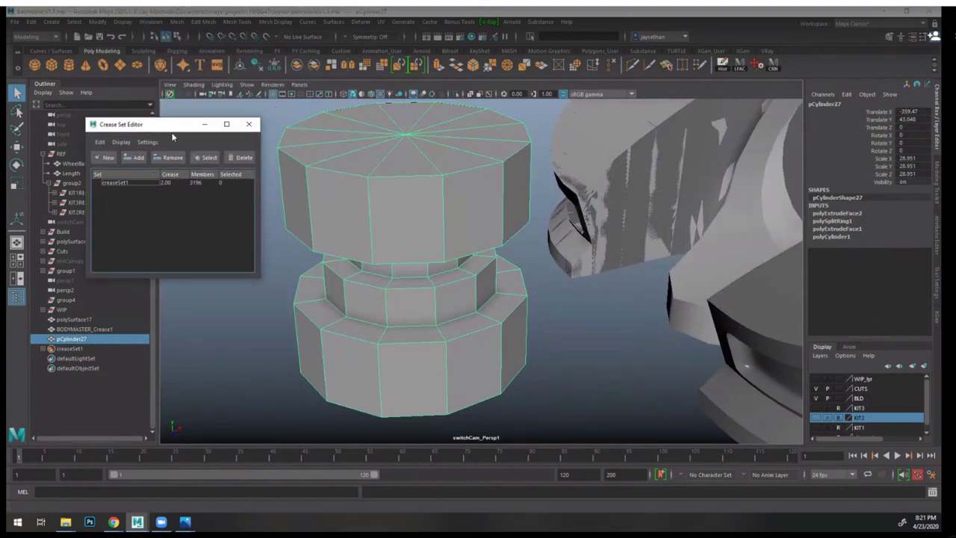
pyautogui.moveTo(367, 181); pyautogui.dragTo(371, 150, button='right')
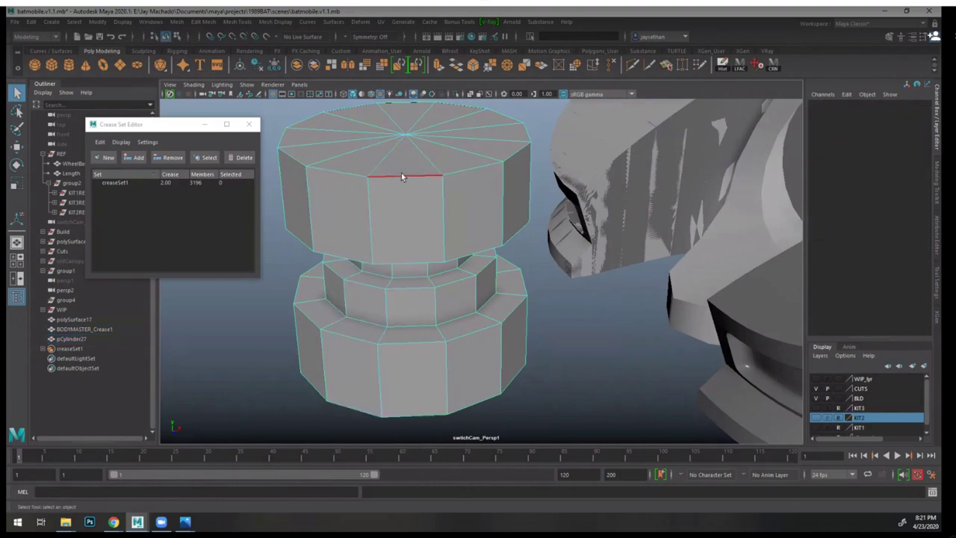
pyautogui.keyDown('alt'); pyautogui.moveTo(422, 254); pyautogui.dragTo(393, 278); pyautogui.keyUp('alt')
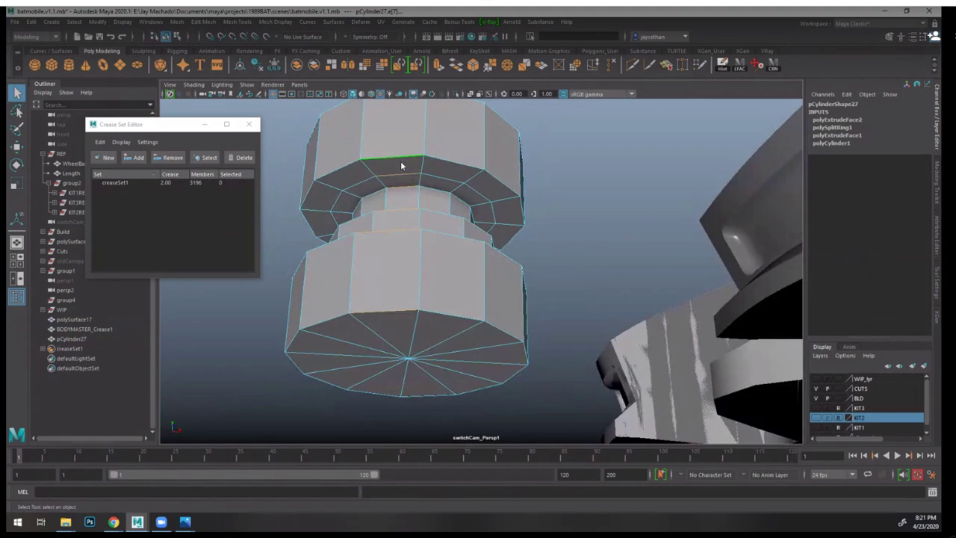
pyautogui.keyDown('ctrl'); pyautogui.moveTo(401, 165); pyautogui.dragTo(460, 185, button='right'); pyautogui.keyUp('ctrl')
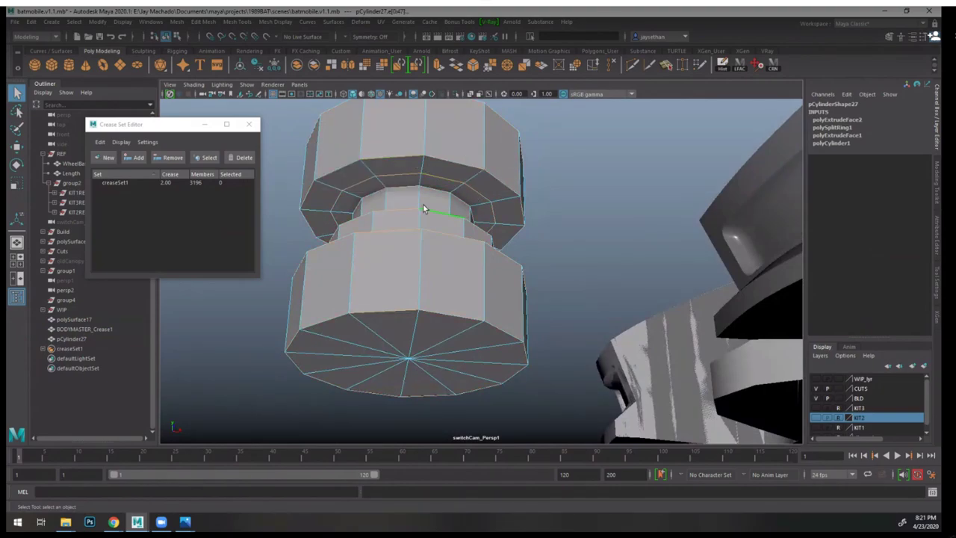
pyautogui.click(106, 158)
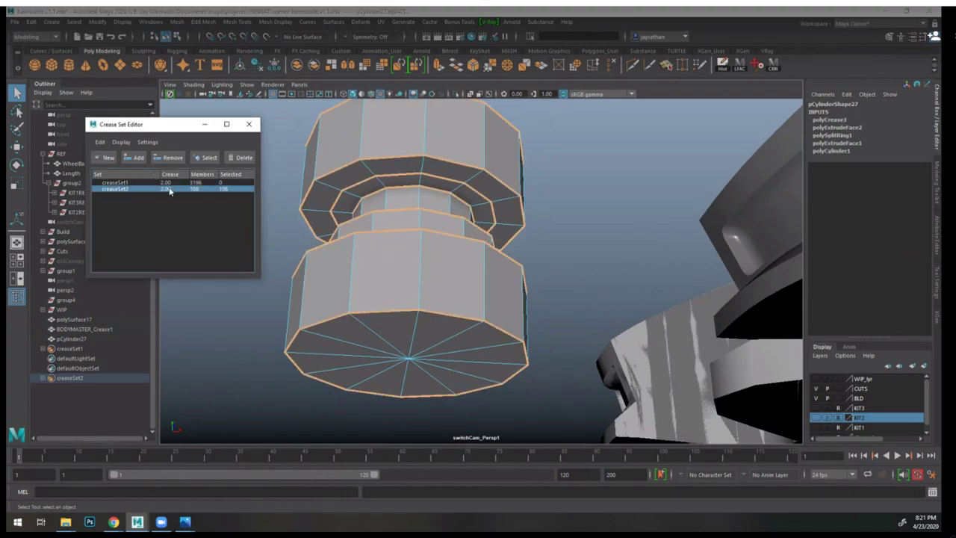
# - Try a crease value of 3 on creaseSet2, set it to 2 instead, and select the whole cylinder
pyautogui.press('Return')
pyautogui.keyDown('alt'); pyautogui.moveTo(401, 217); pyautogui.dragTo(470, 250); pyautogui.keyUp('alt')
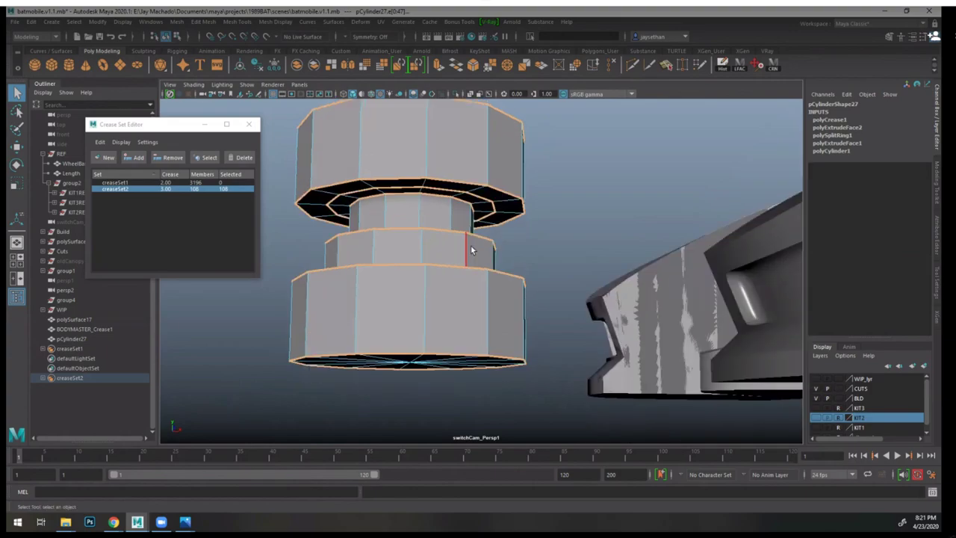
pyautogui.click(167, 192)
pyautogui.doubleClick(167, 190)
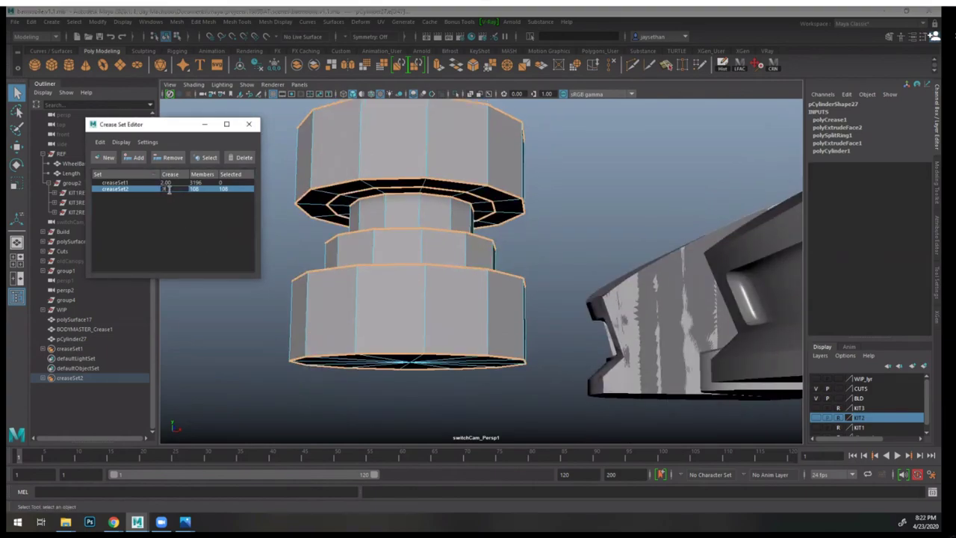
pyautogui.write('2')
pyautogui.press('Return')
pyautogui.click(498, 225)
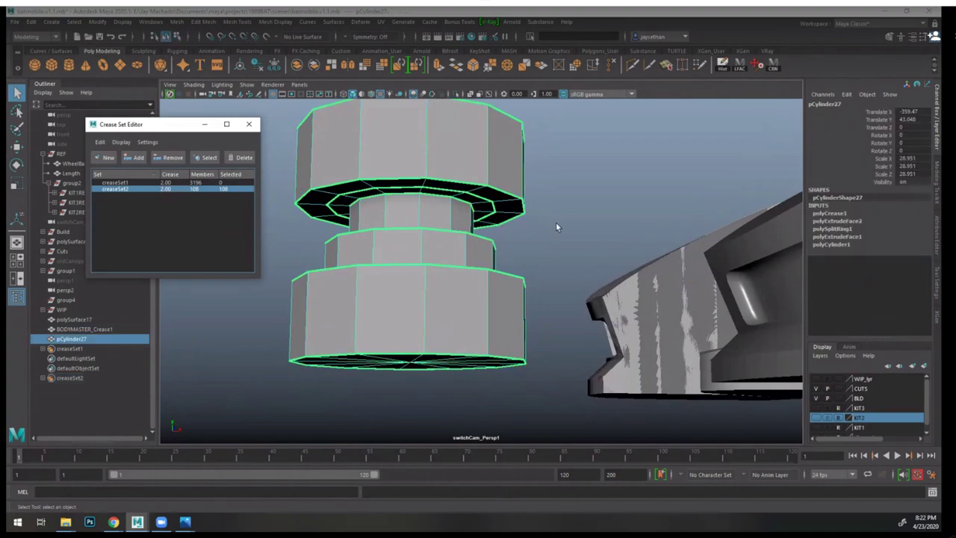
# - Preview the stepped cylinder with smoothing and examine its creased top, rims and sides from several angles and up close
pyautogui.keyDown('alt'); pyautogui.moveTo(572, 243); pyautogui.dragTo(541, 214); pyautogui.keyUp('alt')
pyautogui.keyDown('alt'); pyautogui.moveTo(455, 194); pyautogui.dragTo(540, 232, button='middle'); pyautogui.keyUp('alt')
pyautogui.keyDown('alt'); pyautogui.moveTo(539, 232); pyautogui.dragTo(597, 328); pyautogui.keyUp('alt')
pyautogui.click(686, 340)
pyautogui.keyDown('alt'); pyautogui.moveTo(685, 339); pyautogui.dragTo(597, 292, button='right'); pyautogui.keyUp('alt')
pyautogui.keyDown('alt'); pyautogui.moveTo(595, 292); pyautogui.dragTo(502, 194); pyautogui.keyUp('alt')
pyautogui.click(503, 194)
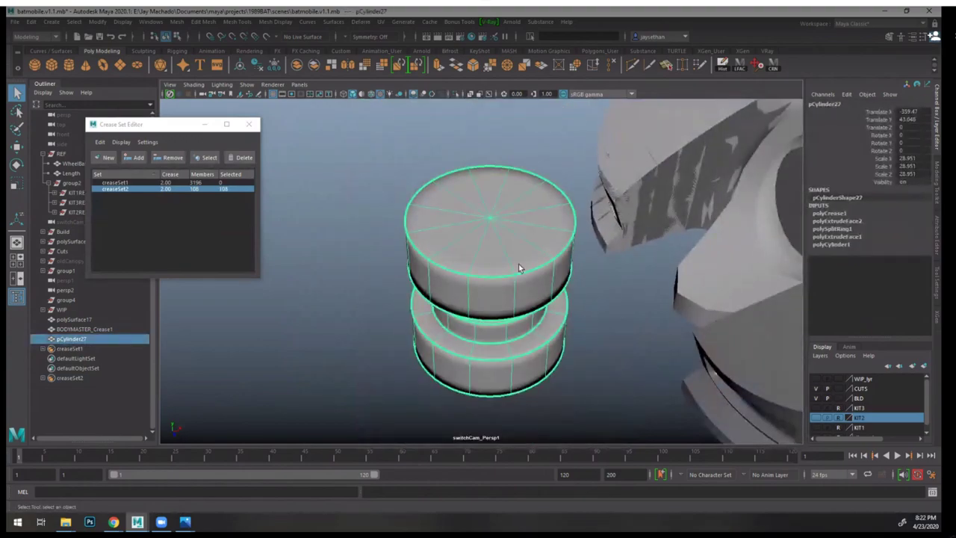
pyautogui.keyDown('alt'); pyautogui.moveTo(519, 267); pyautogui.dragTo(606, 328, button='right'); pyautogui.keyUp('alt')
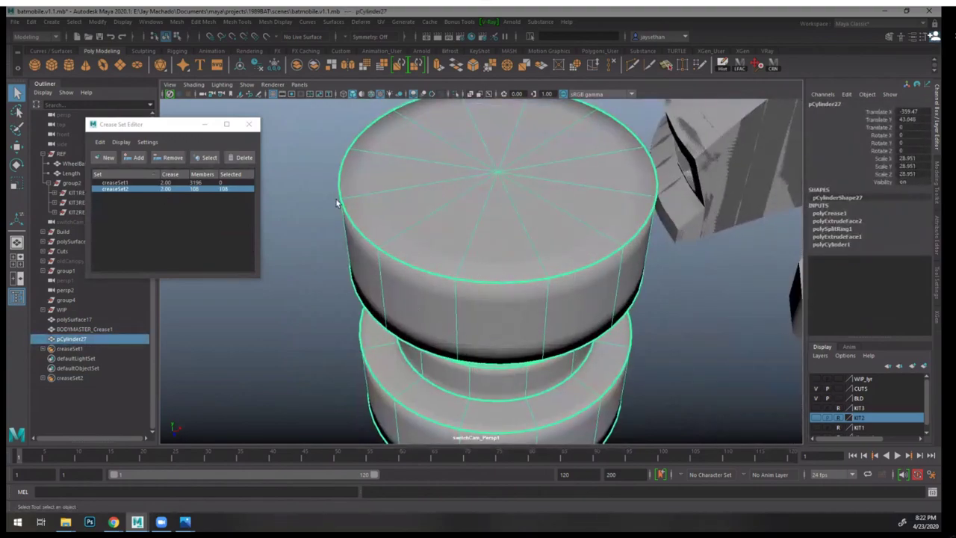
pyautogui.keyDown('alt'); pyautogui.moveTo(365, 237); pyautogui.dragTo(500, 261); pyautogui.keyUp('alt')
pyautogui.keyDown('alt'); pyautogui.moveTo(394, 189); pyautogui.dragTo(445, 241, button='middle'); pyautogui.keyUp('alt')
pyautogui.keyDown('alt'); pyautogui.moveTo(445, 241); pyautogui.dragTo(484, 246, button='right'); pyautogui.keyUp('alt')
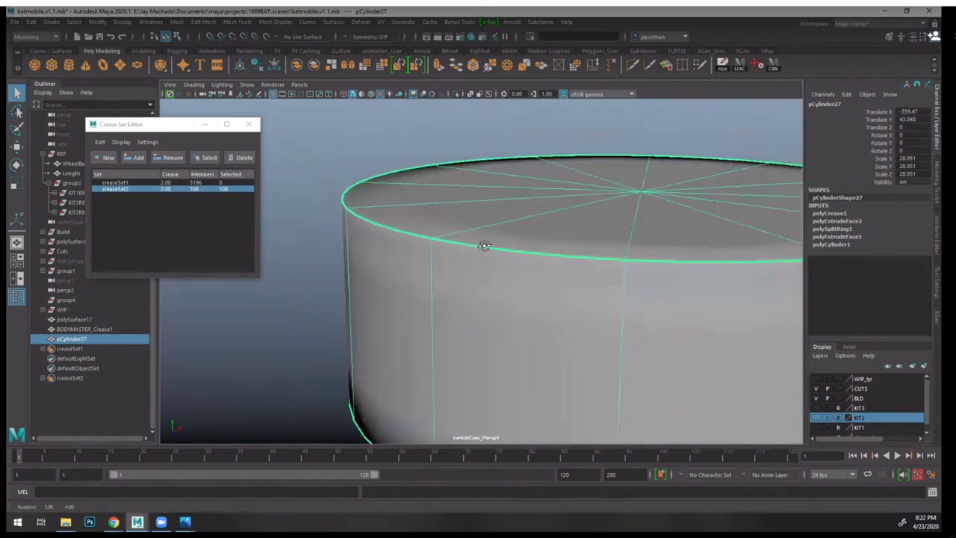
pyautogui.keyDown('alt'); pyautogui.moveTo(484, 246); pyautogui.dragTo(479, 236); pyautogui.keyUp('alt')
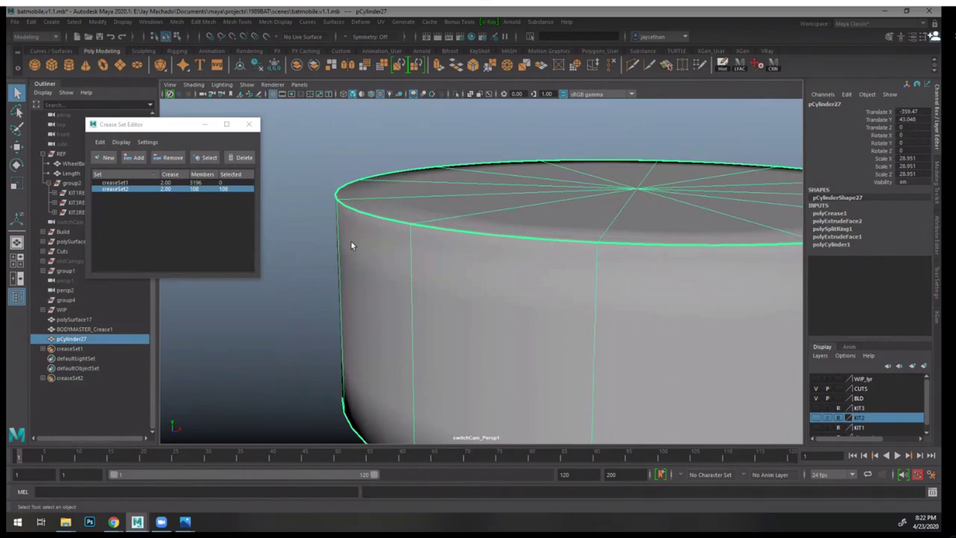
# - Display the cylinder at the optimal mesh subdivision level for its creases and deselect it
pyautogui.click(121, 142)
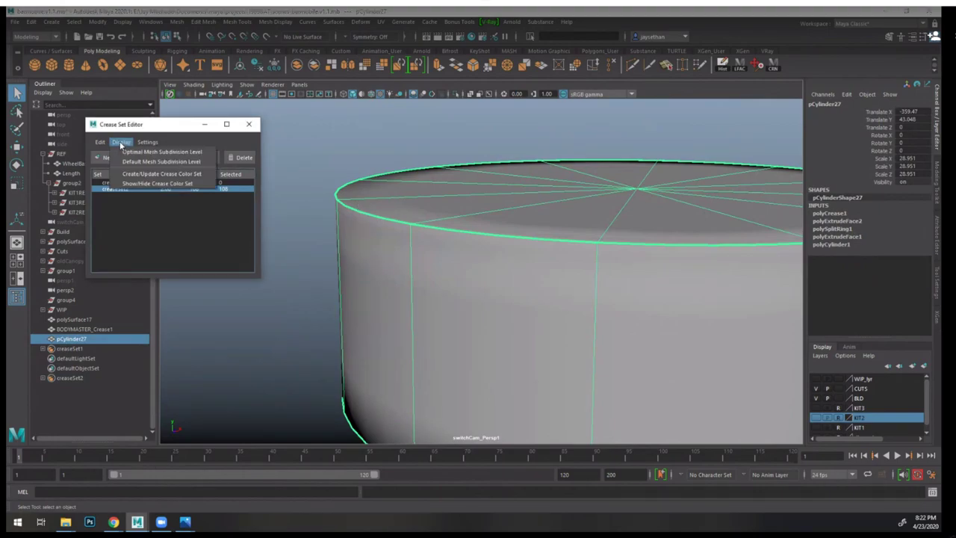
pyautogui.click(139, 154)
pyautogui.keyDown('alt'); pyautogui.moveTo(483, 324); pyautogui.dragTo(441, 254, button='middle'); pyautogui.keyUp('alt')
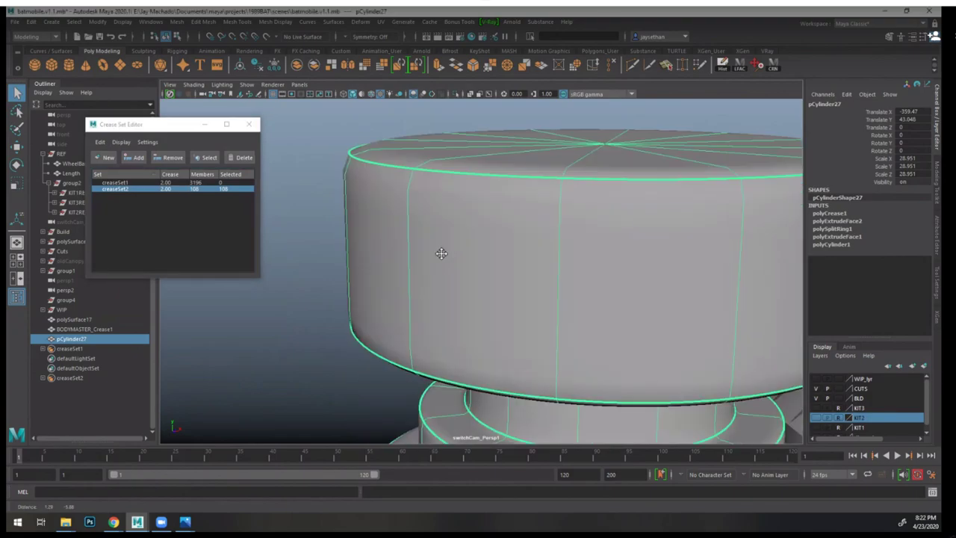
pyautogui.keyDown('alt'); pyautogui.moveTo(441, 254); pyautogui.dragTo(367, 273, button='right'); pyautogui.keyUp('alt')
pyautogui.click(366, 273)
pyautogui.scroll(-5, 507, 292)
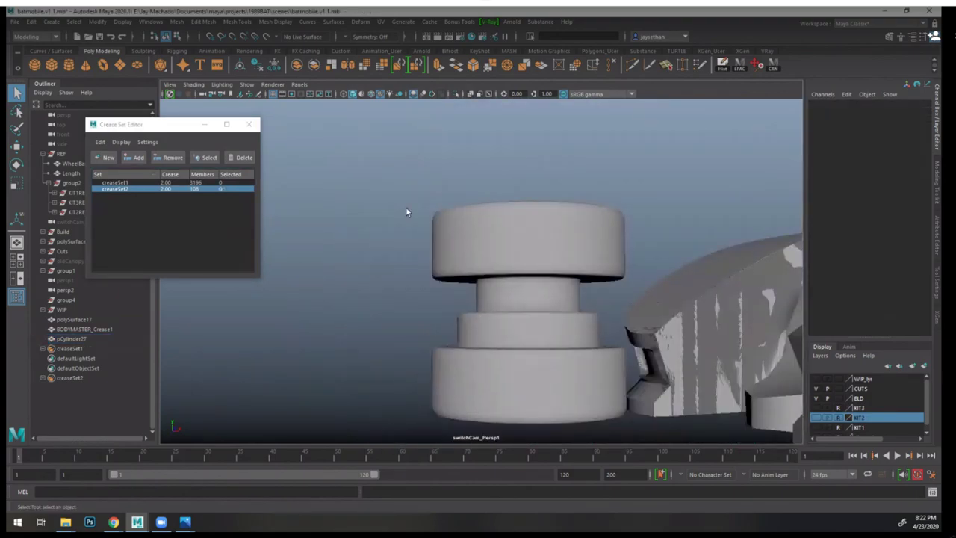
# - Examine the roundness of the cylinder's rims and steps with and without the wireframe, leaving the cylinder selected
pyautogui.scroll(5, 423, 211)
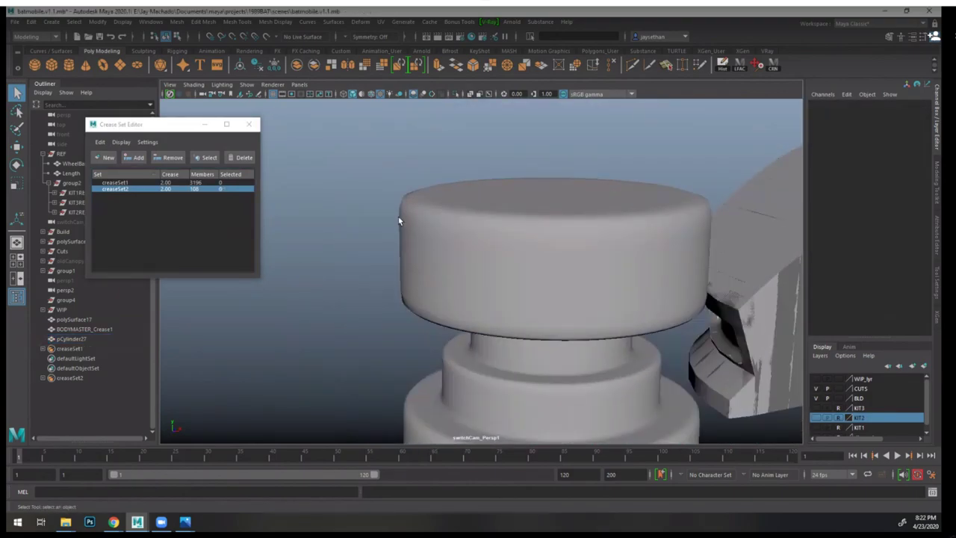
pyautogui.keyDown('alt'); pyautogui.moveTo(576, 211); pyautogui.dragTo(513, 222, button='right'); pyautogui.keyUp('alt')
pyautogui.keyDown('alt'); pyautogui.moveTo(513, 223); pyautogui.dragTo(515, 297); pyautogui.keyUp('alt')
pyautogui.keyDown('alt'); pyautogui.moveTo(515, 297); pyautogui.dragTo(600, 300, button='right'); pyautogui.keyUp('alt')
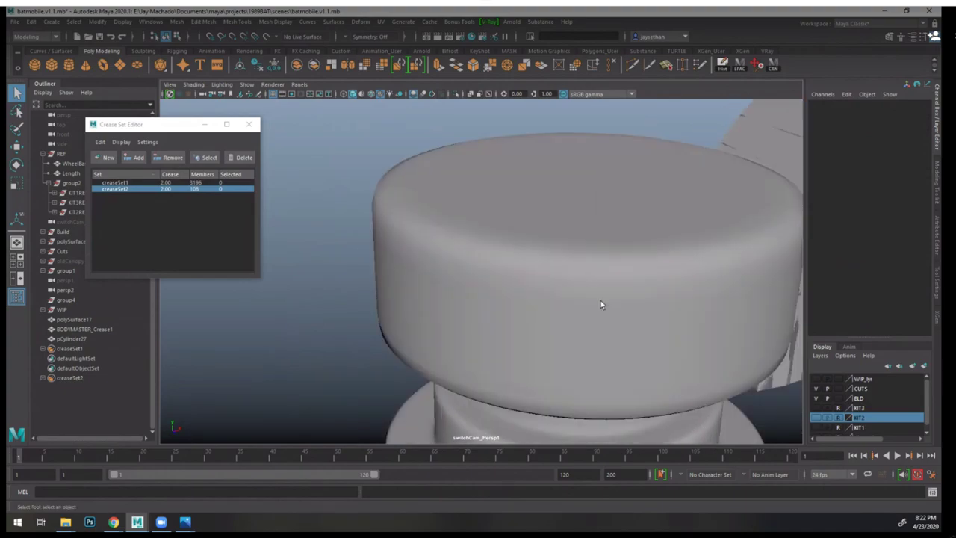
pyautogui.keyDown('alt'); pyautogui.moveTo(600, 300); pyautogui.dragTo(496, 198); pyautogui.keyUp('alt')
pyautogui.click(300, 176)
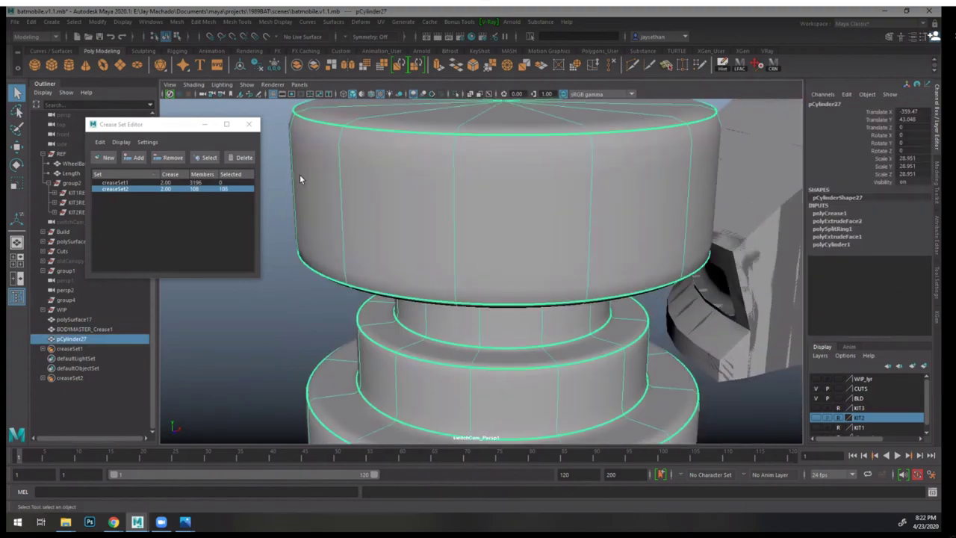
pyautogui.keyDown('alt'); pyautogui.moveTo(299, 176); pyautogui.dragTo(447, 186); pyautogui.keyUp('alt')
pyautogui.scroll(-2, 471, 219)
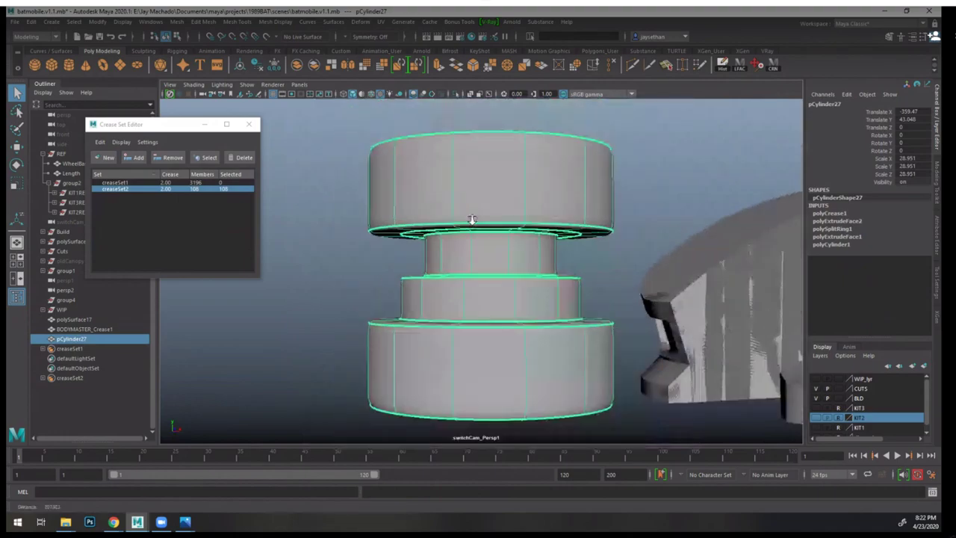
pyautogui.keyDown('alt'); pyautogui.moveTo(471, 220); pyautogui.dragTo(454, 260); pyautogui.keyUp('alt')
# - Set the crease value of creaseSet2 to 3
pyautogui.click(165, 189)
pyautogui.doubleClick(165, 188)
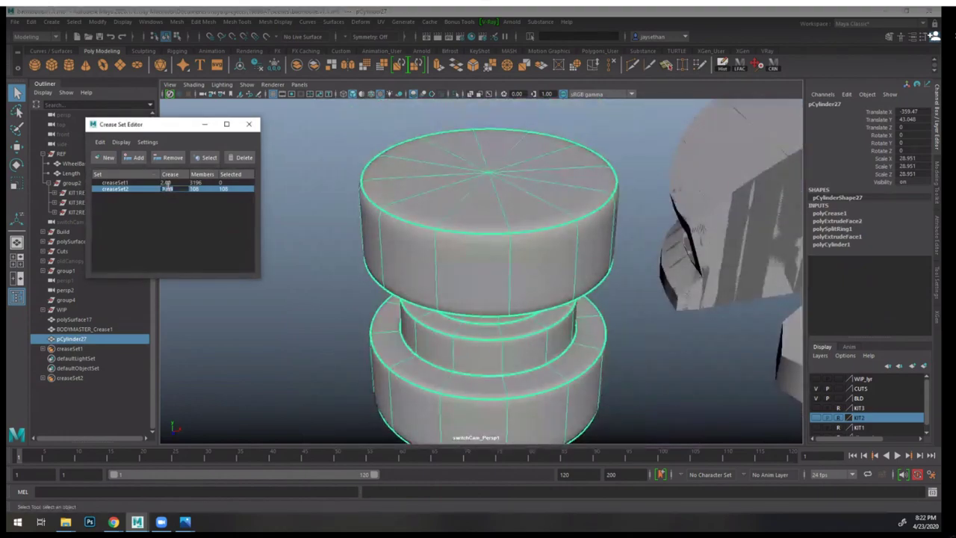
pyautogui.write('3')
pyautogui.press('Return')
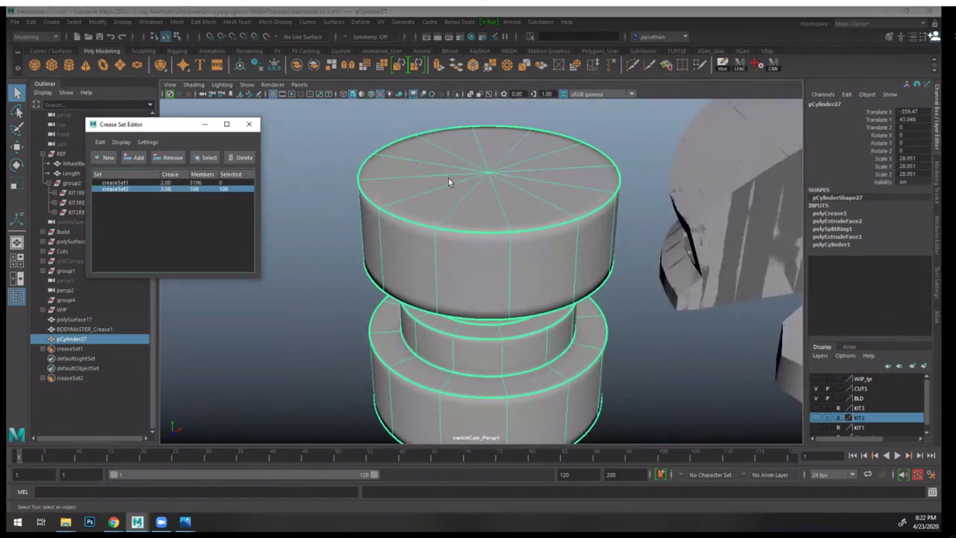
pyautogui.keyDown('alt'); pyautogui.moveTo(448, 178); pyautogui.dragTo(385, 236); pyautogui.keyUp('alt')
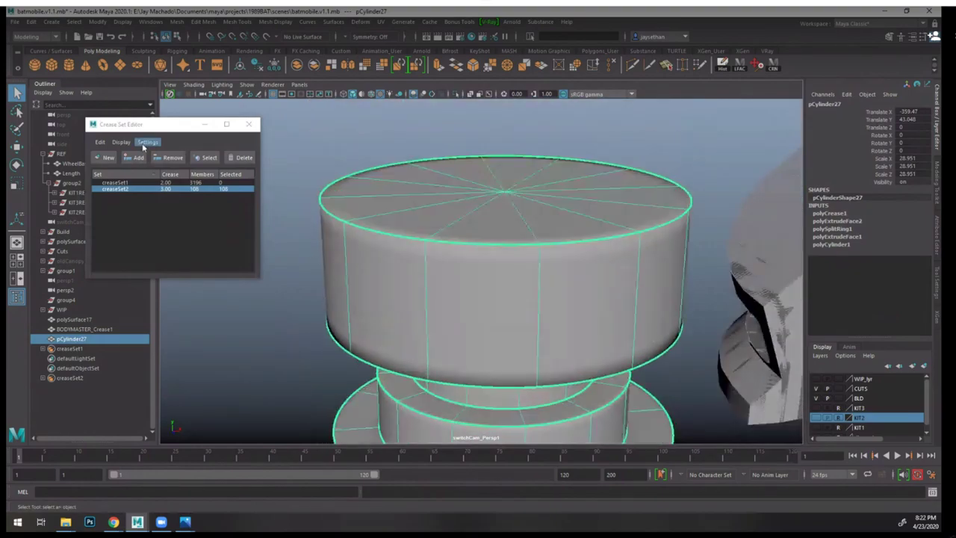
# - Reapply the optimal mesh subdivision level to the cylinder and deselect it to check the rim sharpness
pyautogui.click(121, 142)
pyautogui.click(139, 153)
pyautogui.click(297, 186)
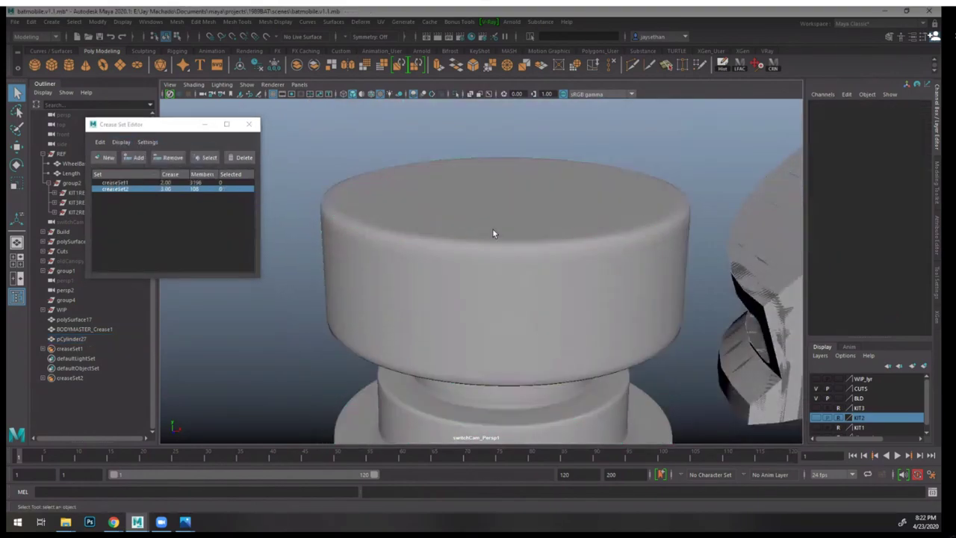
pyautogui.keyDown('alt'); pyautogui.moveTo(492, 230); pyautogui.dragTo(419, 156); pyautogui.keyUp('alt')
pyautogui.keyDown('alt'); pyautogui.moveTo(573, 253); pyautogui.dragTo(539, 264, button='right'); pyautogui.keyUp('alt')
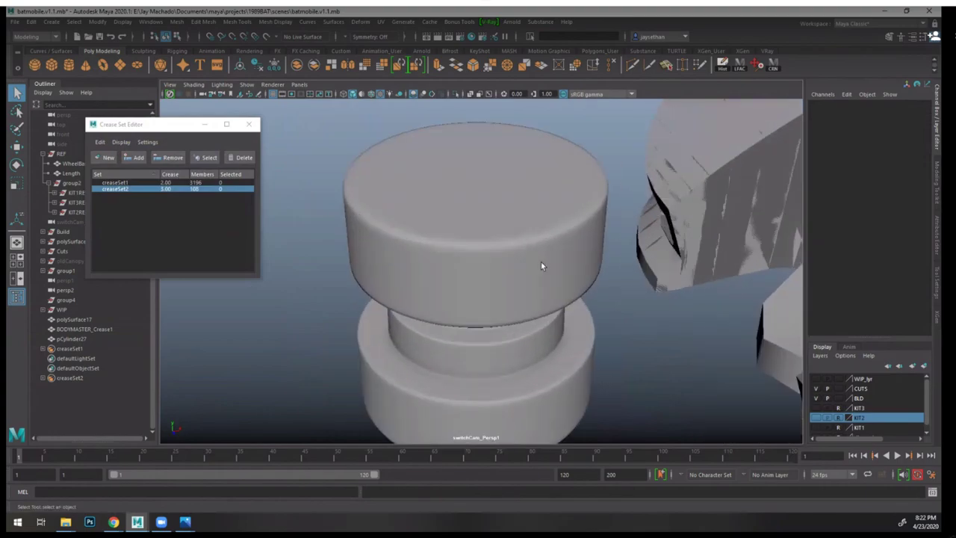
# - Select the stepped cylinder and return it to the unsmoothed display
pyautogui.click(511, 222)
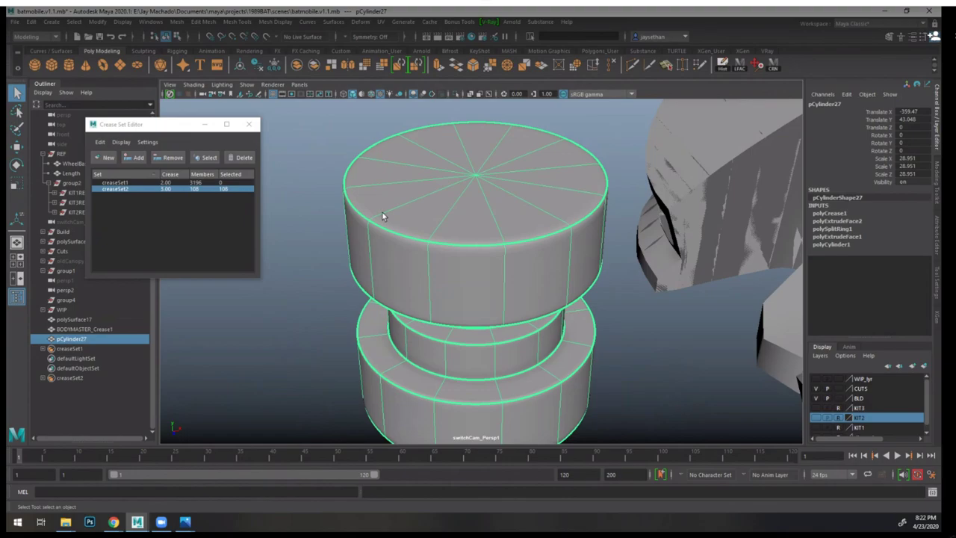
pyautogui.keyDown('alt'); pyautogui.moveTo(679, 329); pyautogui.dragTo(618, 306); pyautogui.keyUp('alt')
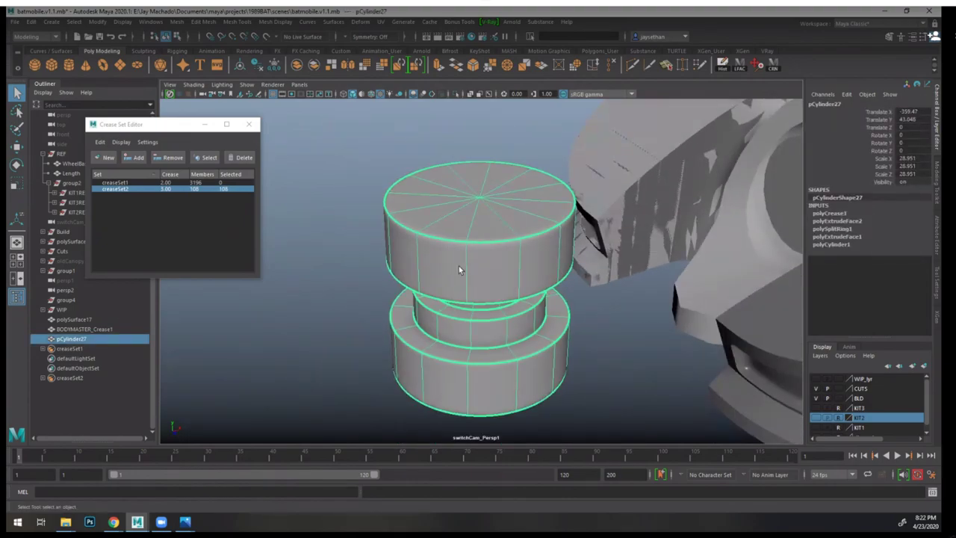
pyautogui.keyDown('alt'); pyautogui.moveTo(481, 251); pyautogui.dragTo(642, 257, button='right'); pyautogui.keyUp('alt')
pyautogui.click(642, 257)
pyautogui.click(571, 205)
pyautogui.press('1')
pyautogui.keyDown('alt'); pyautogui.moveTo(571, 205); pyautogui.dragTo(534, 196, button='right'); pyautogui.keyUp('alt')
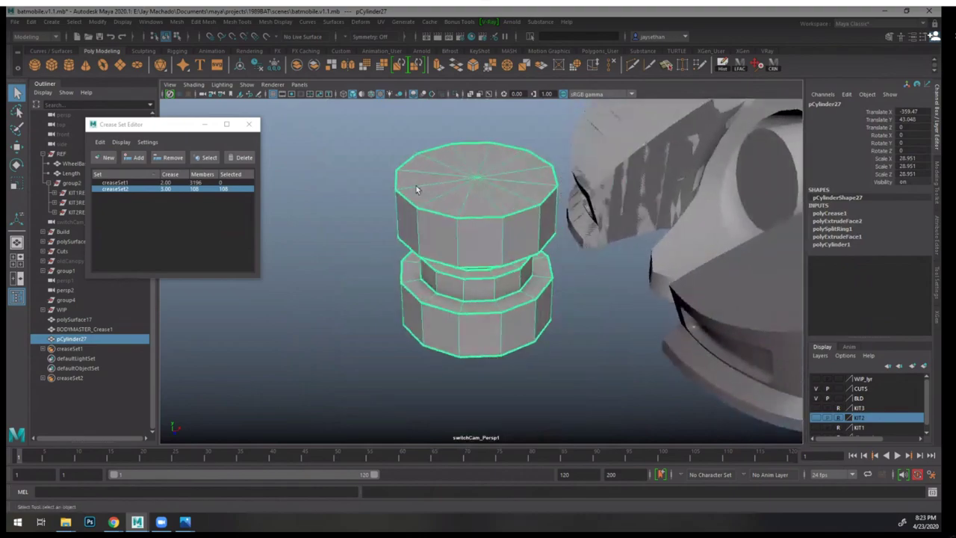
# - Apply the Smooth operation to the stepped cylinder's mesh and deselect it
pyautogui.keyDown('alt'); pyautogui.moveTo(415, 186); pyautogui.dragTo(619, 166, button='right'); pyautogui.keyUp('alt')
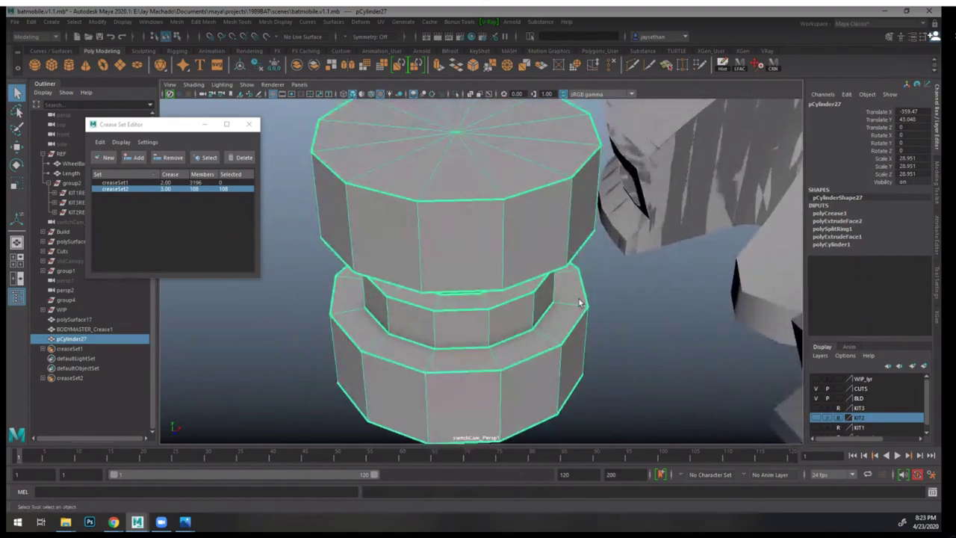
pyautogui.keyDown('alt'); pyautogui.moveTo(581, 302); pyautogui.dragTo(513, 270, button='right'); pyautogui.keyUp('alt')
pyautogui.keyDown('alt'); pyautogui.moveTo(525, 259); pyautogui.dragTo(416, 171); pyautogui.keyUp('alt')
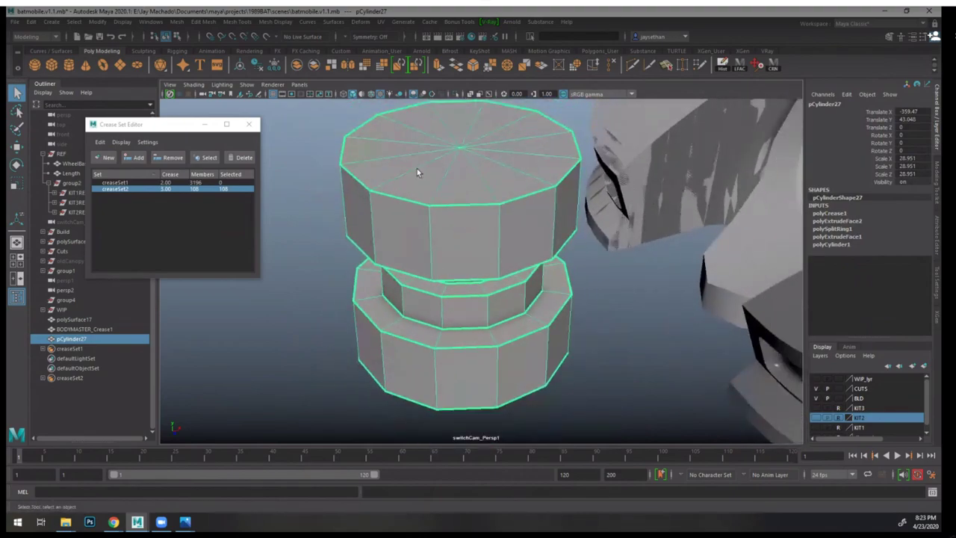
pyautogui.click(179, 21)
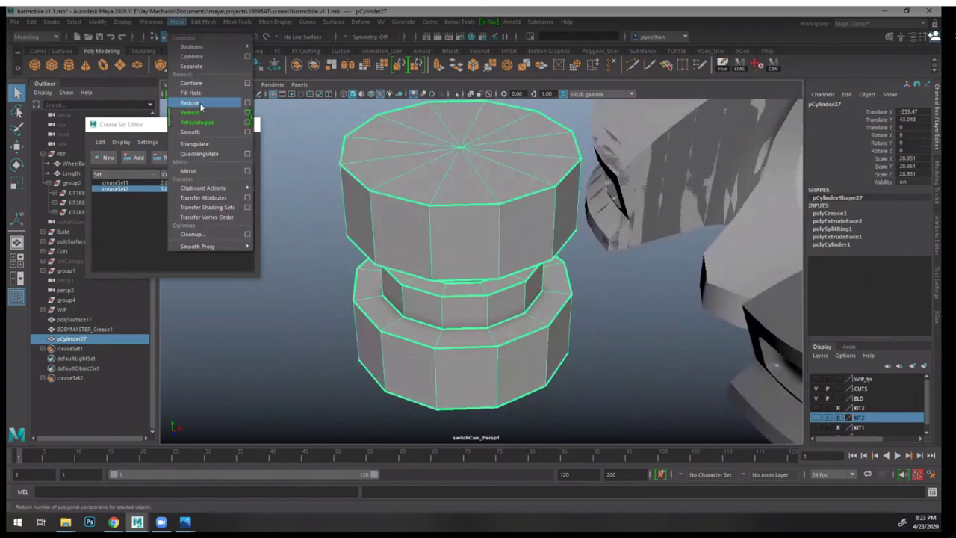
pyautogui.click(203, 128)
pyautogui.click(657, 332)
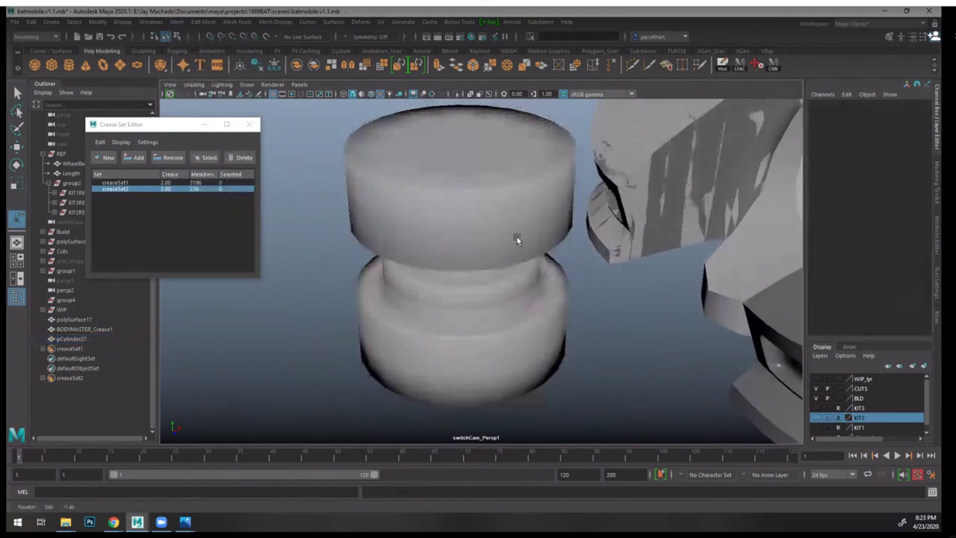
# - Select the smoothed cylinder and inspect its denser wireframe on the top cap, rims and neck
pyautogui.click(508, 227)
pyautogui.keyDown('alt'); pyautogui.moveTo(508, 226); pyautogui.dragTo(552, 249); pyautogui.keyUp('alt')
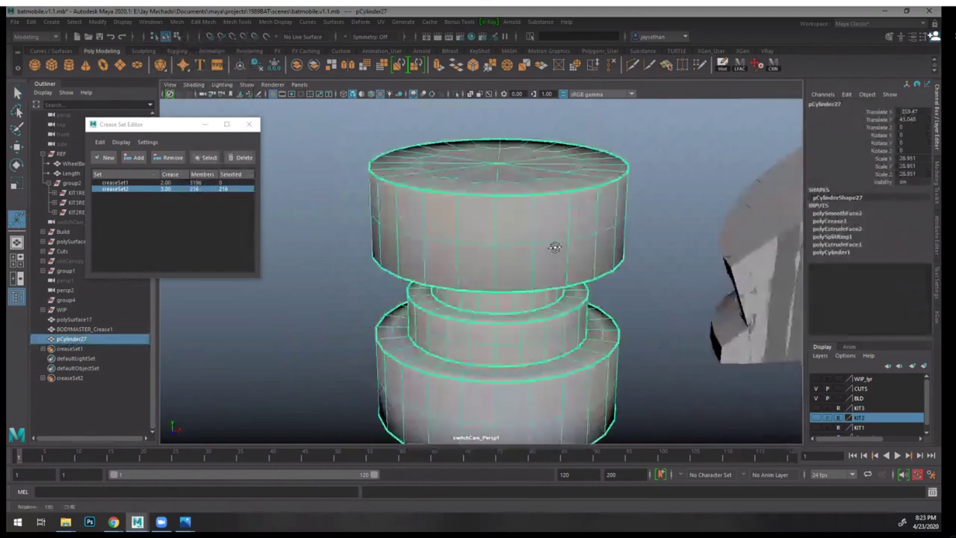
pyautogui.keyDown('alt'); pyautogui.moveTo(499, 223); pyautogui.dragTo(482, 259); pyautogui.keyUp('alt')
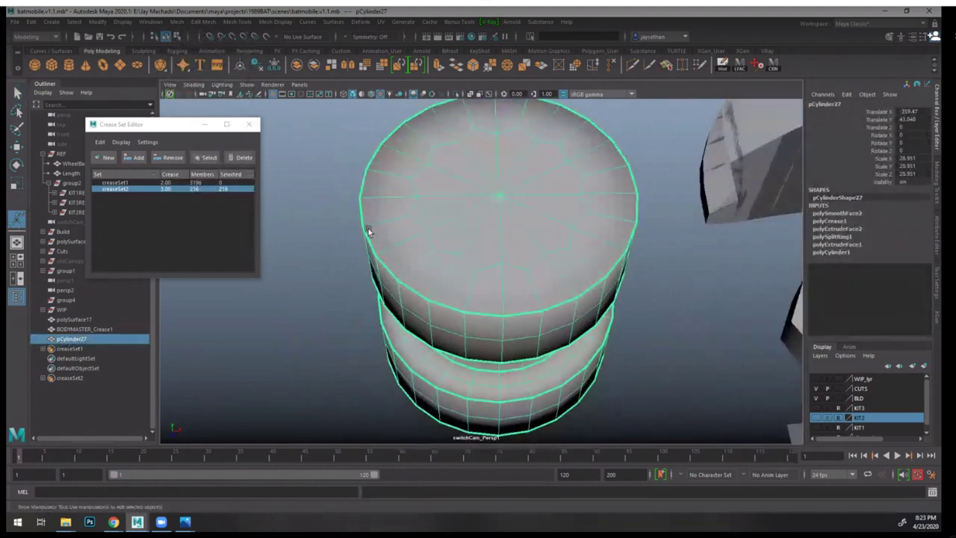
pyautogui.keyDown('alt'); pyautogui.moveTo(538, 289); pyautogui.dragTo(383, 262); pyautogui.keyUp('alt')
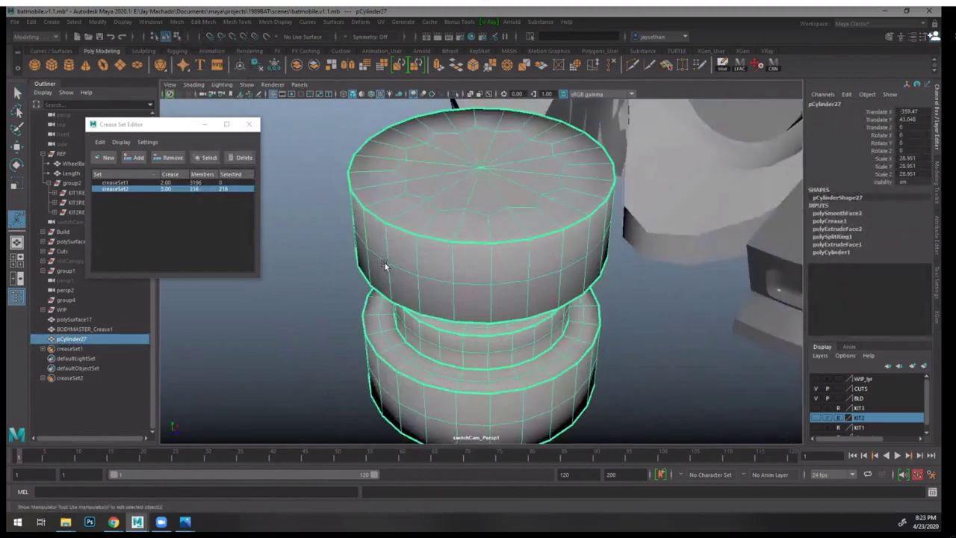
pyautogui.keyDown('alt'); pyautogui.moveTo(574, 292); pyautogui.dragTo(425, 260, button='right'); pyautogui.keyUp('alt')
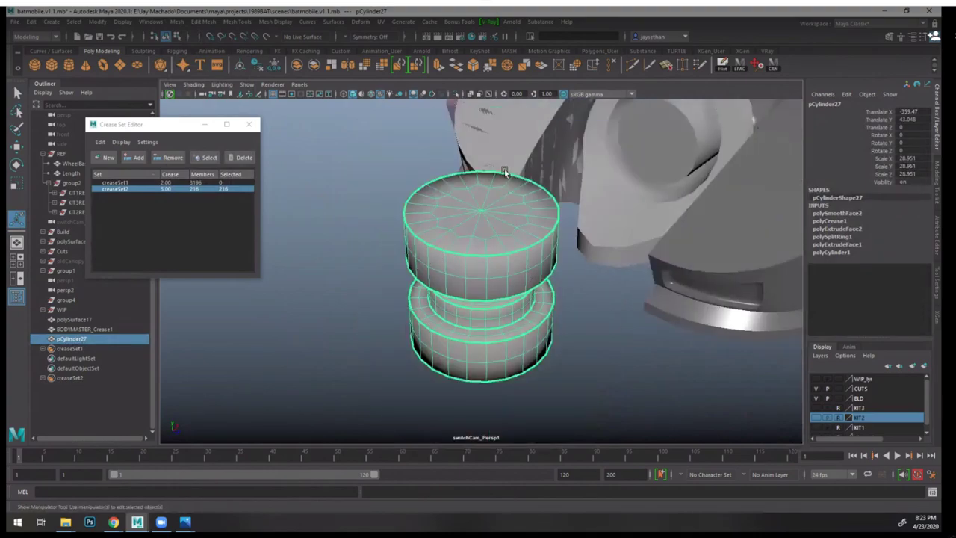
# - Select the faces surrounding the middle of the cylinder's top cap and merge them to the center
pyautogui.keyDown('alt'); pyautogui.moveTo(499, 245); pyautogui.dragTo(642, 339, button='right'); pyautogui.keyUp('alt')
pyautogui.moveTo(512, 159); pyautogui.dragTo(512, 187, button='right')
pyautogui.press('space')
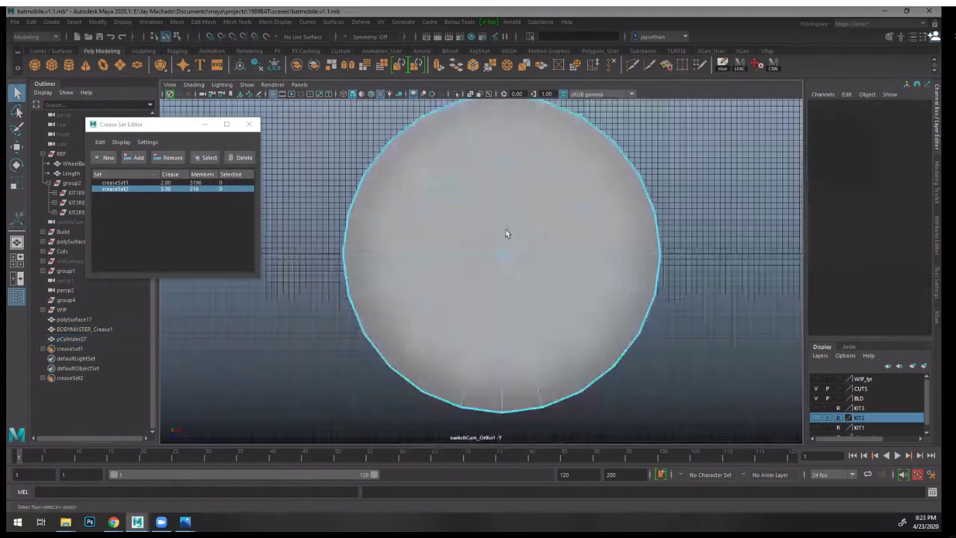
pyautogui.moveTo(486, 228); pyautogui.dragTo(512, 262)
pyautogui.press('space')
pyautogui.keyDown('alt'); pyautogui.moveTo(598, 172); pyautogui.dragTo(415, 329, button='right'); pyautogui.keyUp('alt')
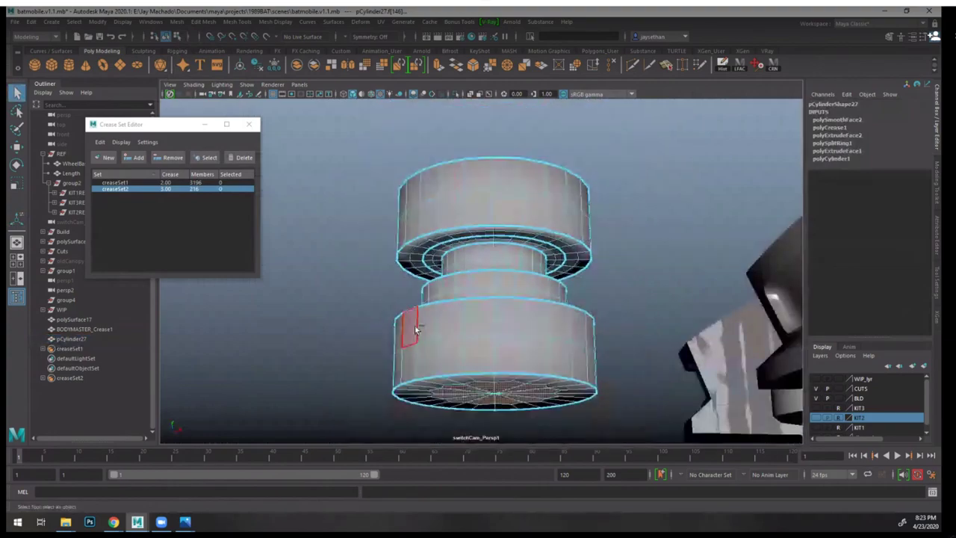
pyautogui.keyDown('alt'); pyautogui.moveTo(535, 291); pyautogui.dragTo(545, 340); pyautogui.keyUp('alt')
pyautogui.keyDown('alt'); pyautogui.moveTo(545, 340); pyautogui.dragTo(620, 340, button='right'); pyautogui.keyUp('alt')
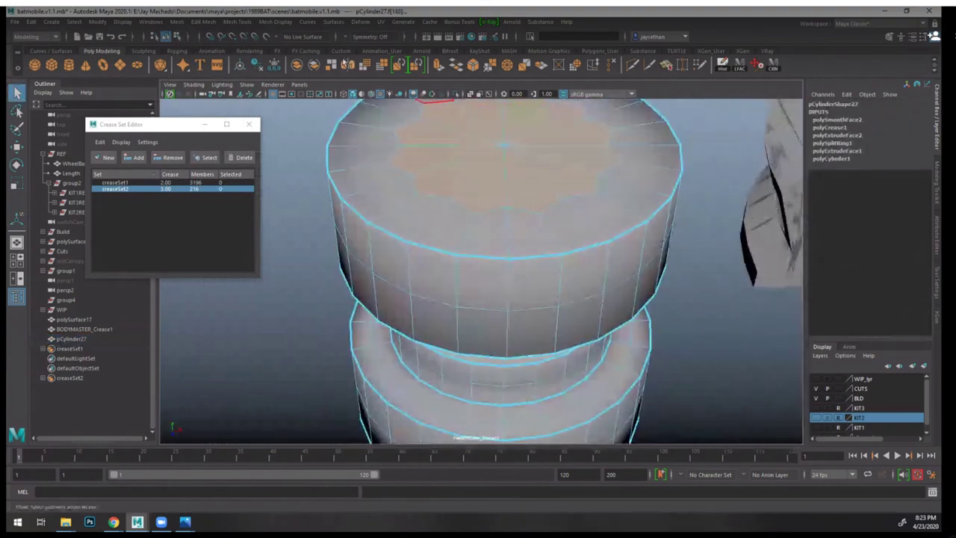
pyautogui.click(510, 67)
# - Select the faces surrounding the middle of the cylinder's bottom cap and merge them to the center
pyautogui.keyDown('alt'); pyautogui.moveTo(579, 253); pyautogui.dragTo(533, 274, button='right'); pyautogui.keyUp('alt')
pyautogui.moveTo(533, 274)
pyautogui.keyDown('alt'); pyautogui.mouseDown()
pyautogui.moveTo(518, 257)
pyautogui.moveTo(518, 282)
pyautogui.mouseUp(); pyautogui.keyUp('alt')
pyautogui.moveTo(518, 281); pyautogui.dragTo(520, 298, button='right')
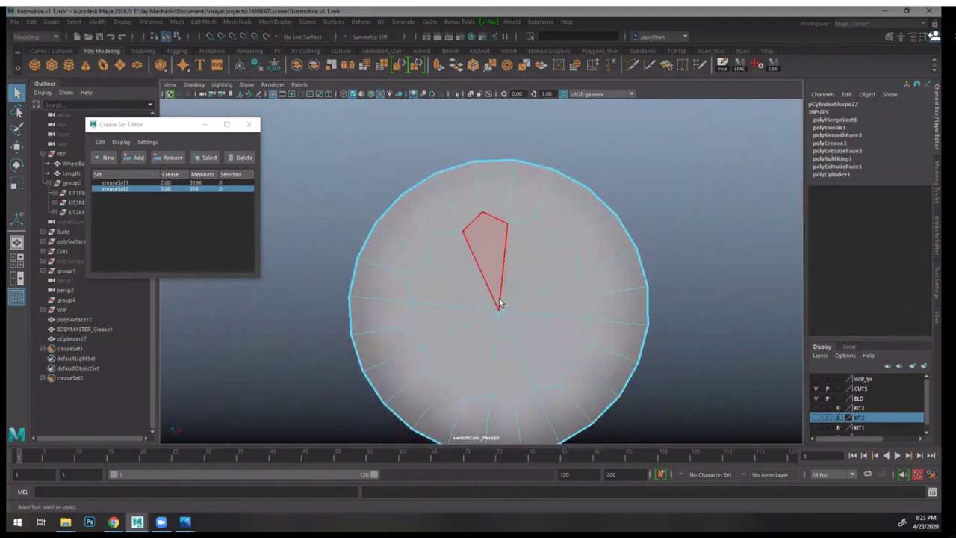
pyautogui.press('4')
pyautogui.moveTo(497, 323)
pyautogui.keyDown('alt'); pyautogui.mouseDown()
pyautogui.moveTo(542, 247)
pyautogui.moveTo(474, 269)
pyautogui.moveTo(505, 247)
pyautogui.mouseUp(); pyautogui.keyUp('alt')
pyautogui.press('5')
pyautogui.keyDown('alt'); pyautogui.moveTo(533, 301); pyautogui.dragTo(531, 268); pyautogui.keyUp('alt')
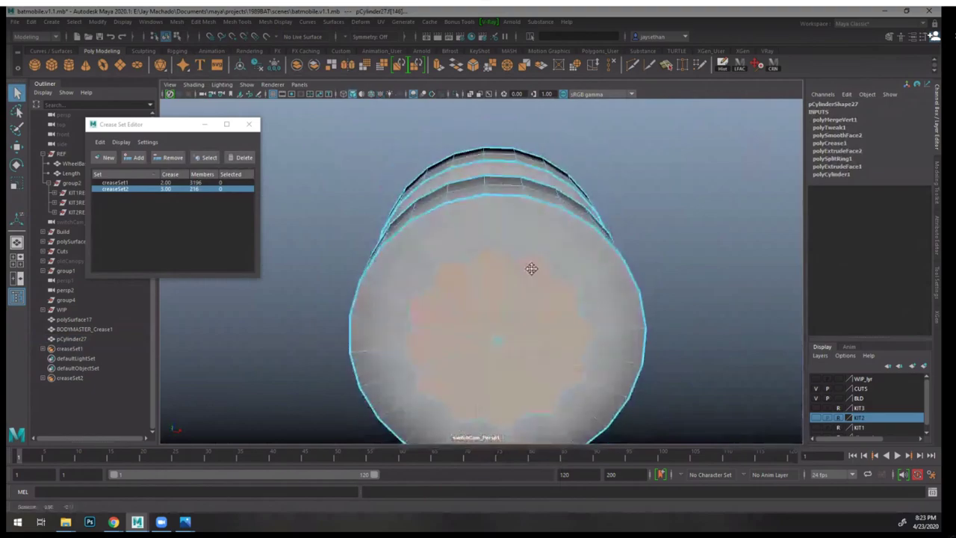
pyautogui.keyDown('alt'); pyautogui.moveTo(531, 268); pyautogui.dragTo(504, 204, button='middle'); pyautogui.keyUp('alt')
pyautogui.scroll(1, 505, 204)
pyautogui.click(510, 68)
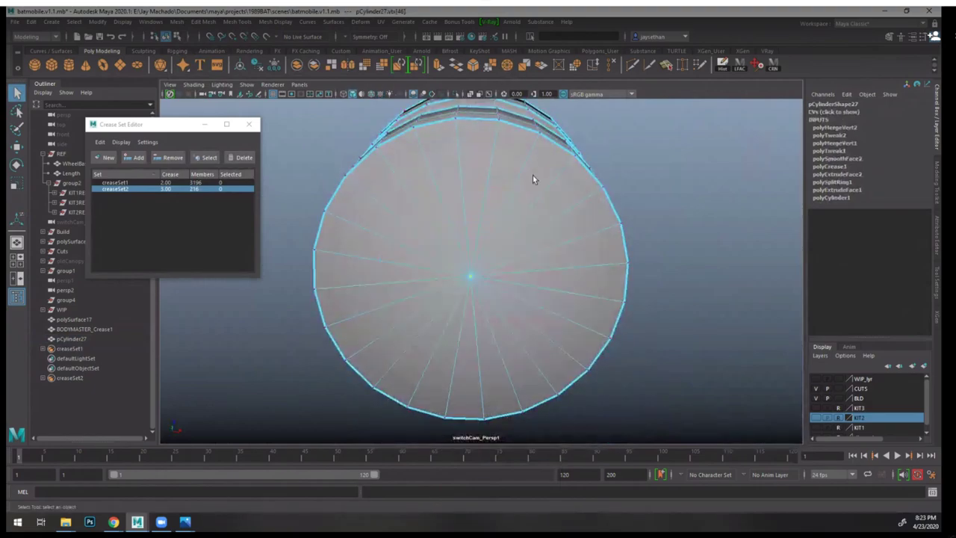
# - Select the extra horizontal edge loops on the cylinder's walls and the ring loops on its ledges, delete them, and return to object selection
pyautogui.keyDown('alt'); pyautogui.moveTo(533, 174); pyautogui.dragTo(520, 321); pyautogui.keyUp('alt')
pyautogui.moveTo(513, 252); pyautogui.dragTo(512, 226, button='right')
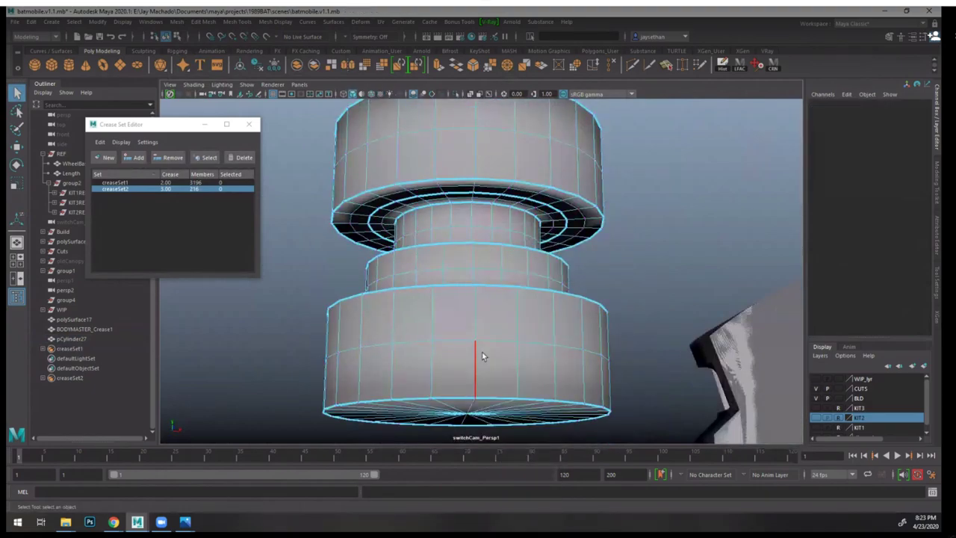
pyautogui.click(481, 352)
pyautogui.keyDown('alt'); pyautogui.moveTo(491, 342); pyautogui.dragTo(548, 314); pyautogui.keyUp('alt')
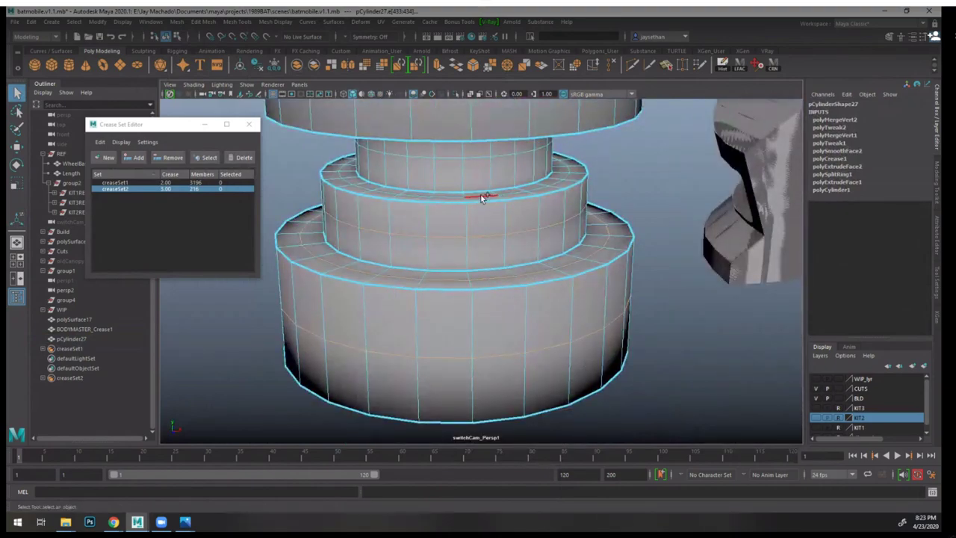
pyautogui.keyDown('alt'); pyautogui.moveTo(482, 158); pyautogui.dragTo(512, 241); pyautogui.keyUp('alt')
pyautogui.doubleClick(513, 240)
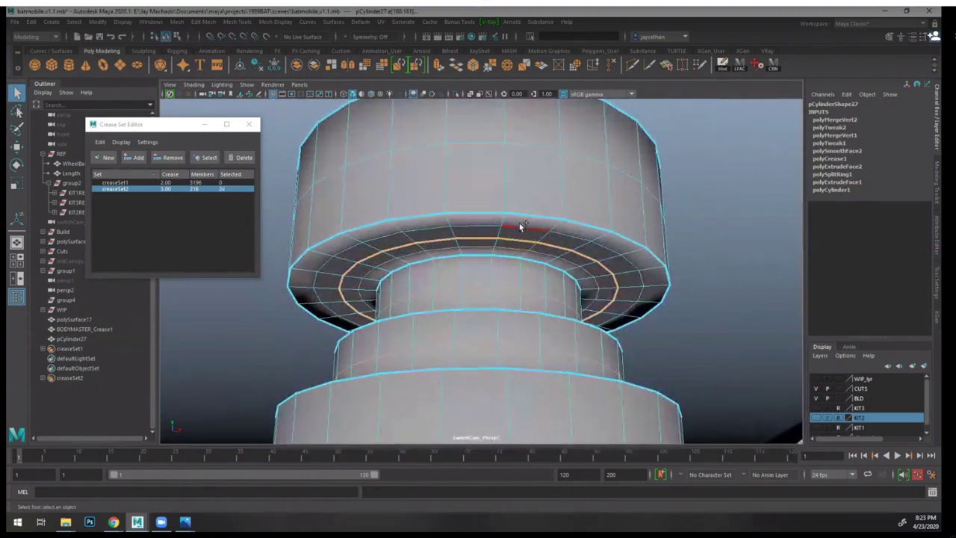
pyautogui.keyDown('shift'); pyautogui.doubleClick(536, 153); pyautogui.keyUp('shift')
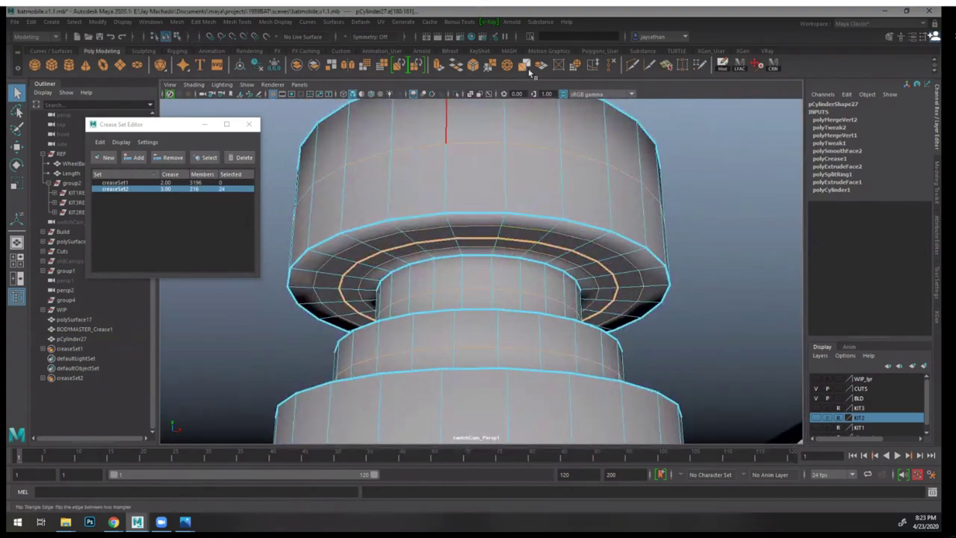
pyautogui.click(608, 66)
pyautogui.keyDown('alt'); pyautogui.moveTo(626, 323); pyautogui.dragTo(448, 224, button='right'); pyautogui.keyUp('alt')
pyautogui.keyDown('alt'); pyautogui.moveTo(448, 224); pyautogui.dragTo(437, 272); pyautogui.keyUp('alt')
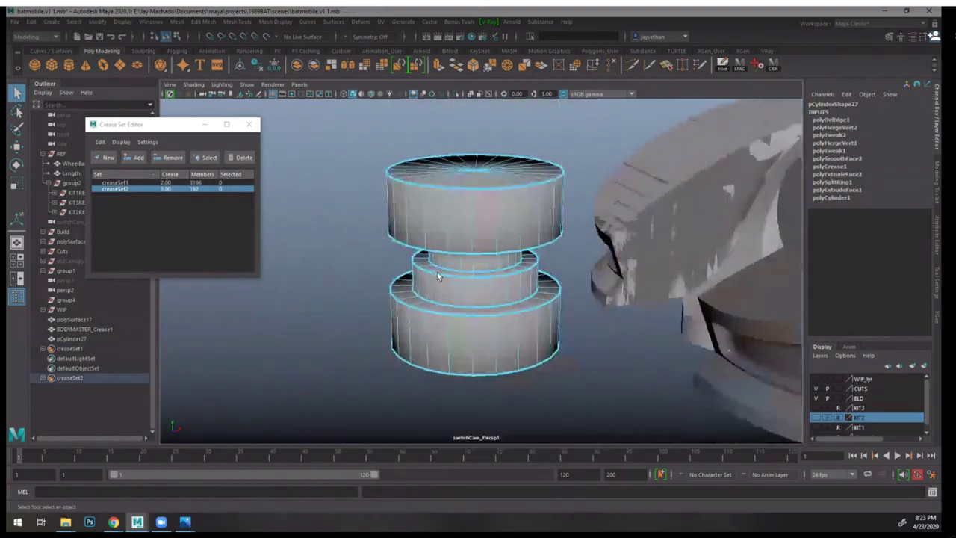
pyautogui.press('F8')
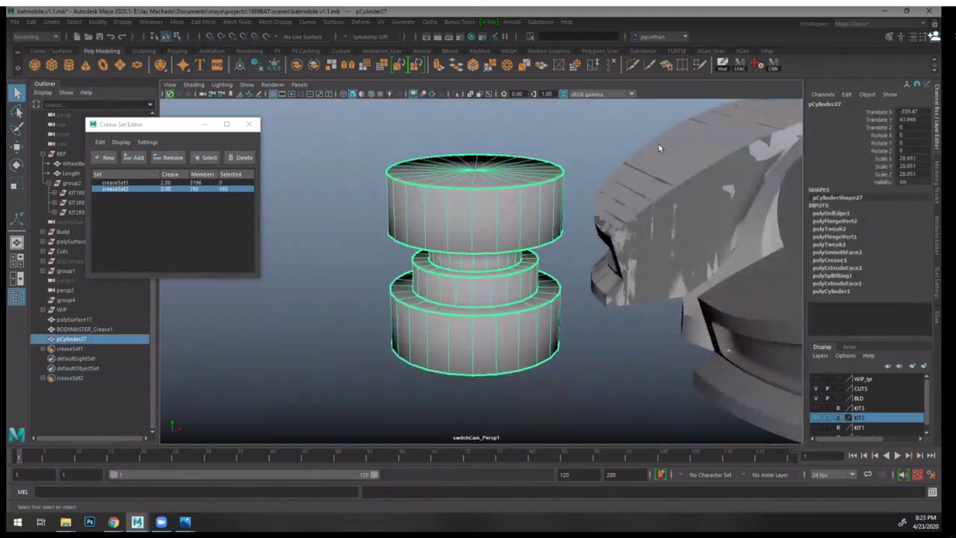
# - Preview the stepped cylinder in smoothed display, inspect its rims, and return it to the unsmoothed display
pyautogui.press('3')
pyautogui.click(548, 279)
pyautogui.keyDown('alt'); pyautogui.moveTo(548, 279); pyautogui.dragTo(492, 218); pyautogui.keyUp('alt')
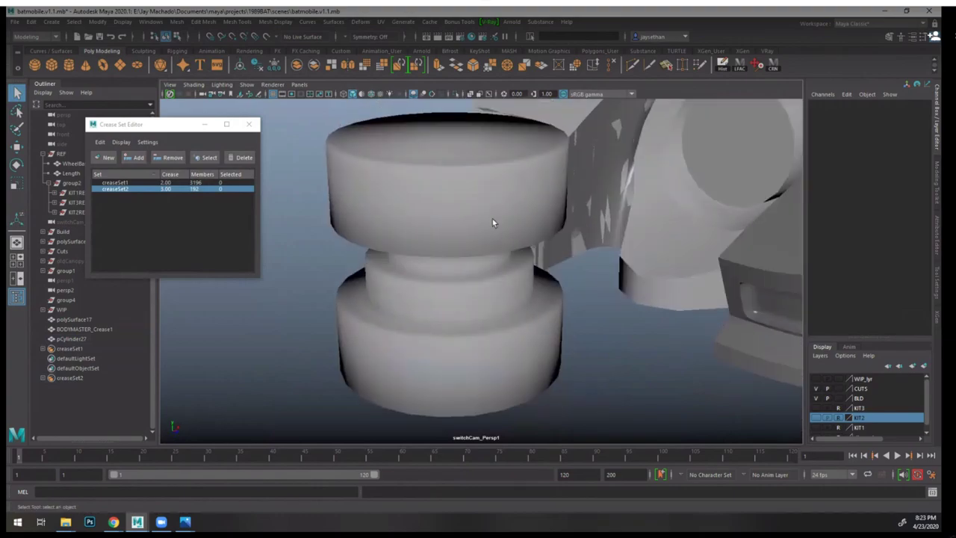
pyautogui.click(492, 218)
pyautogui.press('1')
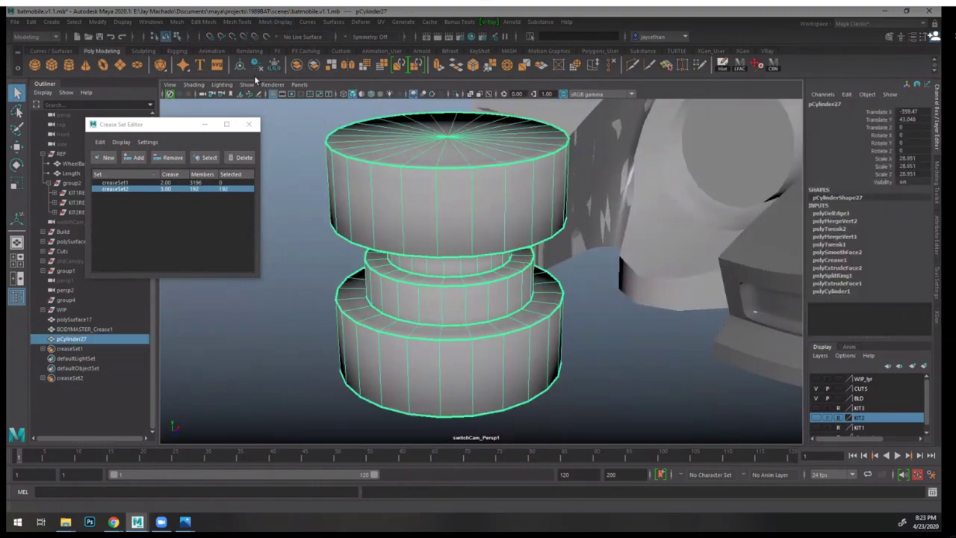
pyautogui.press('1')
# - Apply Soften/Harden Edges with an angle of 30 to the stepped cylinder and check the shading on its top cap and rims
pyautogui.click(275, 21)
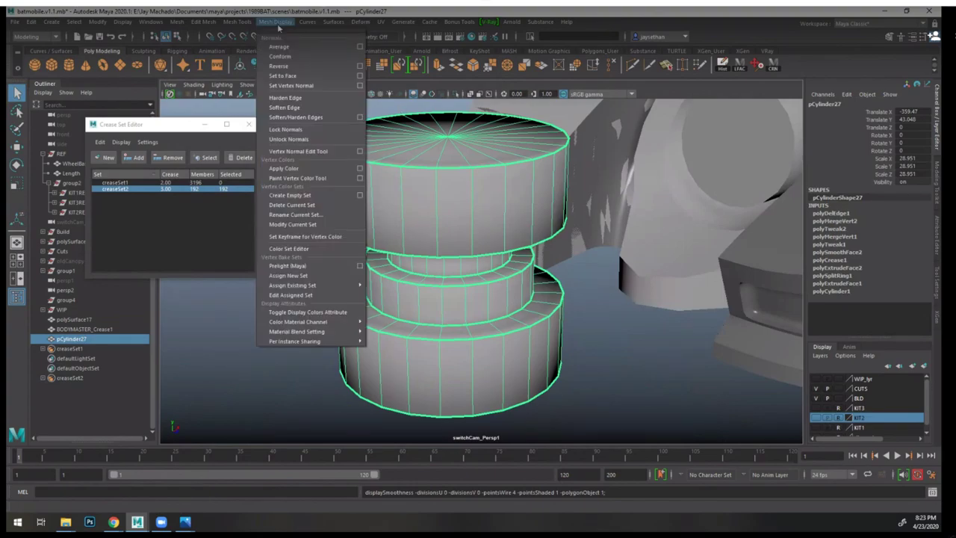
pyautogui.click(304, 118)
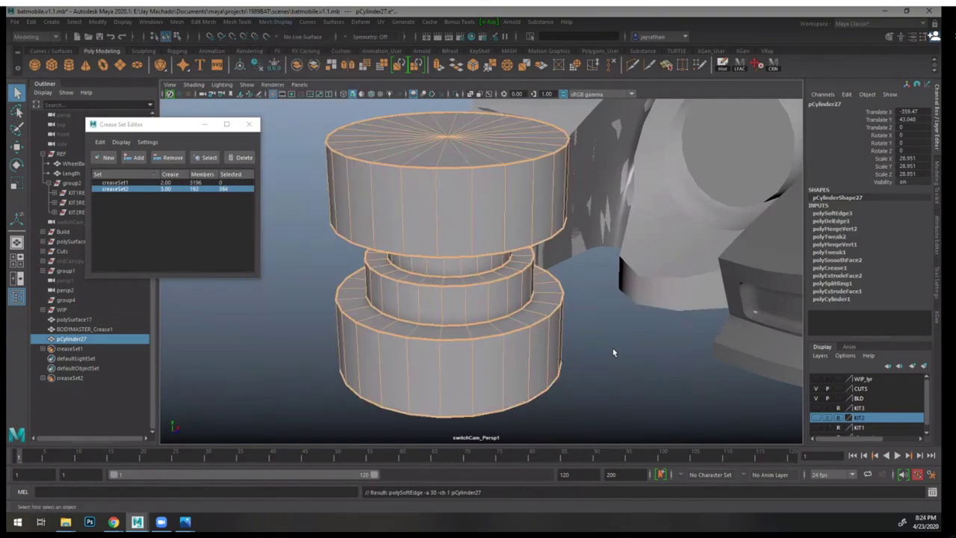
pyautogui.click(612, 348)
pyautogui.keyDown('alt'); pyautogui.moveTo(623, 360); pyautogui.dragTo(509, 294); pyautogui.keyUp('alt')
pyautogui.scroll(-3, 510, 294)
pyautogui.scroll(3, 508, 288)
pyautogui.moveTo(505, 281); pyautogui.dragTo(490, 222, button='right')
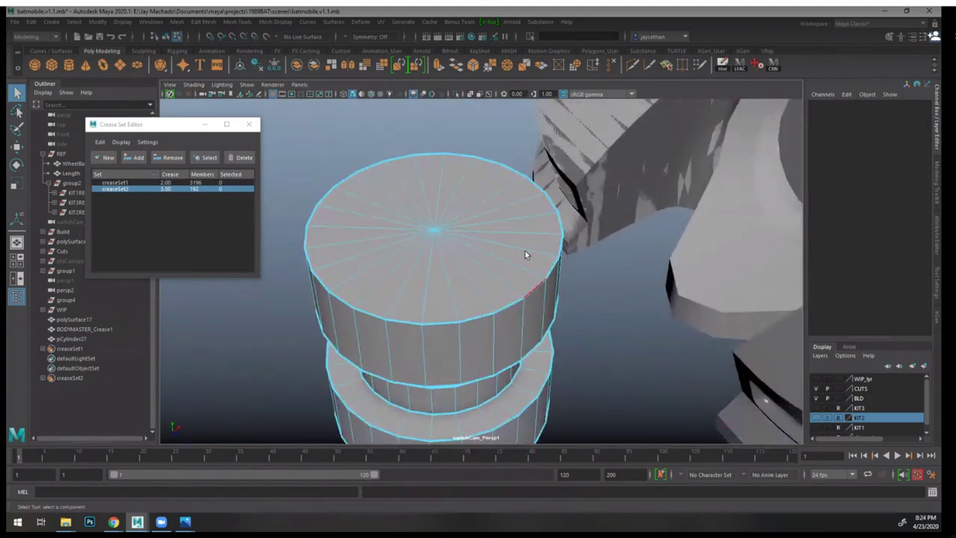
pyautogui.press('F8')
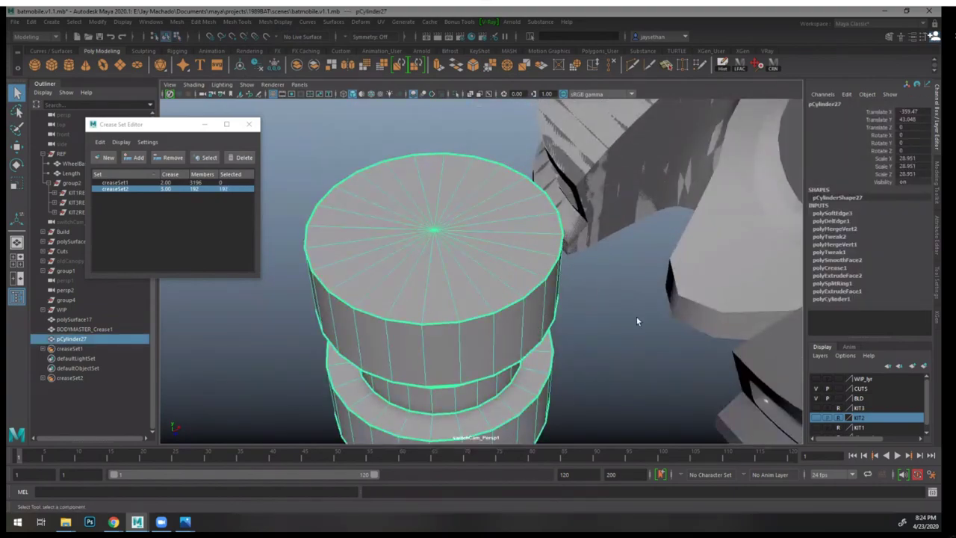
# - Delete creaseSet2 from the crease sets and deselect the cylinder
pyautogui.keyDown('alt'); pyautogui.moveTo(636, 316); pyautogui.dragTo(521, 304, button='right'); pyautogui.keyUp('alt')
pyautogui.keyDown('alt'); pyautogui.moveTo(520, 303); pyautogui.dragTo(540, 206); pyautogui.keyUp('alt')
pyautogui.click(389, 130)
pyautogui.keyDown('alt'); pyautogui.moveTo(449, 111); pyautogui.dragTo(463, 176, button='middle'); pyautogui.keyUp('alt')
pyautogui.scroll(2, 474, 201)
pyautogui.click(485, 223)
pyautogui.keyDown('alt'); pyautogui.moveTo(484, 223); pyautogui.dragTo(470, 170, button='middle'); pyautogui.keyUp('alt')
pyautogui.scroll(-1, 470, 169)
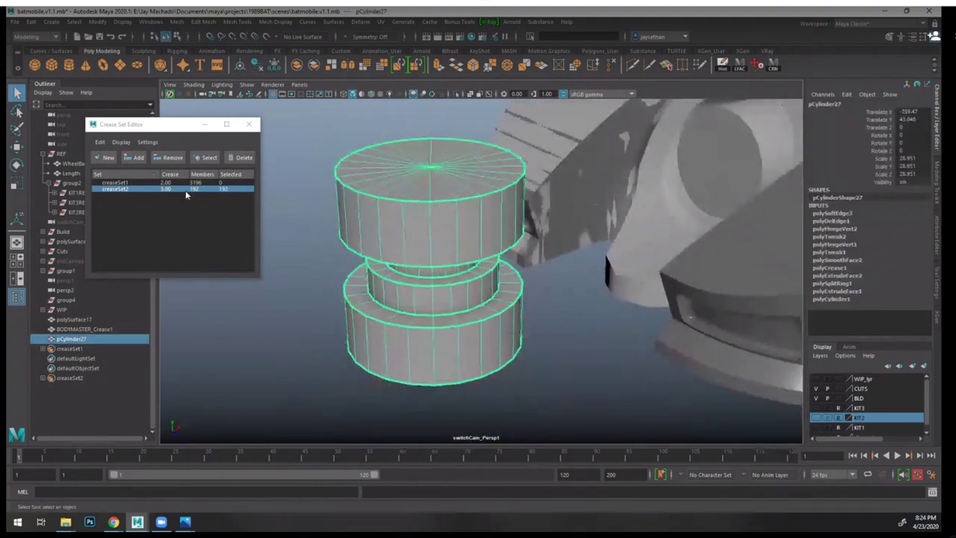
pyautogui.click(244, 158)
pyautogui.click(639, 324)
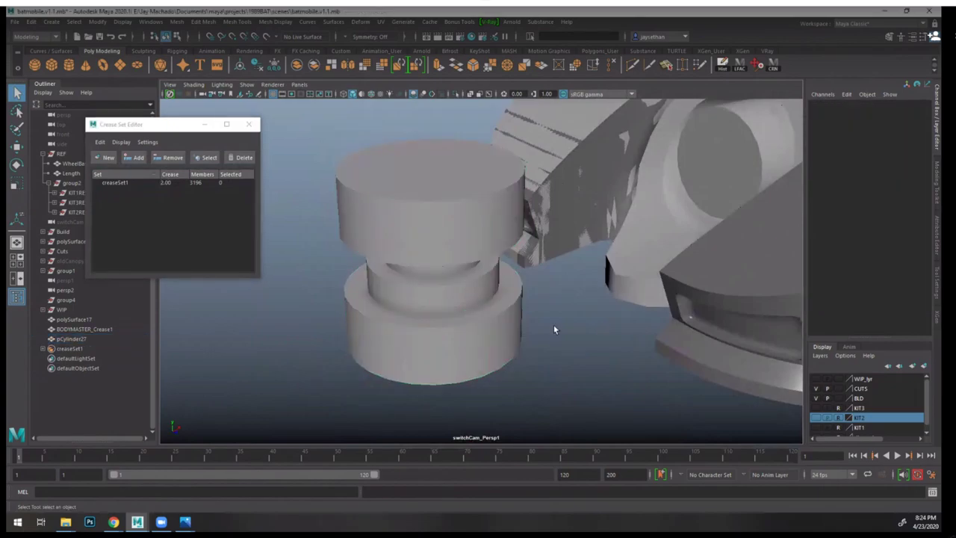
# - Select the edge loops along the cylinder's rims, steps and neck and bevel them
pyautogui.click(511, 313)
pyautogui.keyDown('alt'); pyautogui.moveTo(554, 250); pyautogui.dragTo(523, 265); pyautogui.keyUp('alt')
pyautogui.scroll(2, 461, 171)
pyautogui.moveTo(445, 161); pyautogui.dragTo(444, 133, button='right')
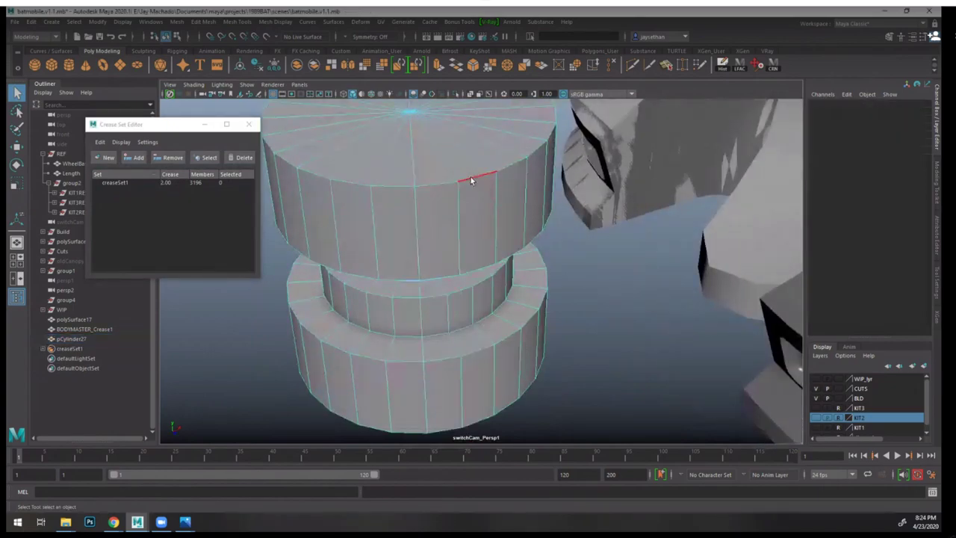
pyautogui.doubleClick(471, 177)
pyautogui.keyDown('alt'); pyautogui.moveTo(491, 264); pyautogui.dragTo(465, 279); pyautogui.keyUp('alt')
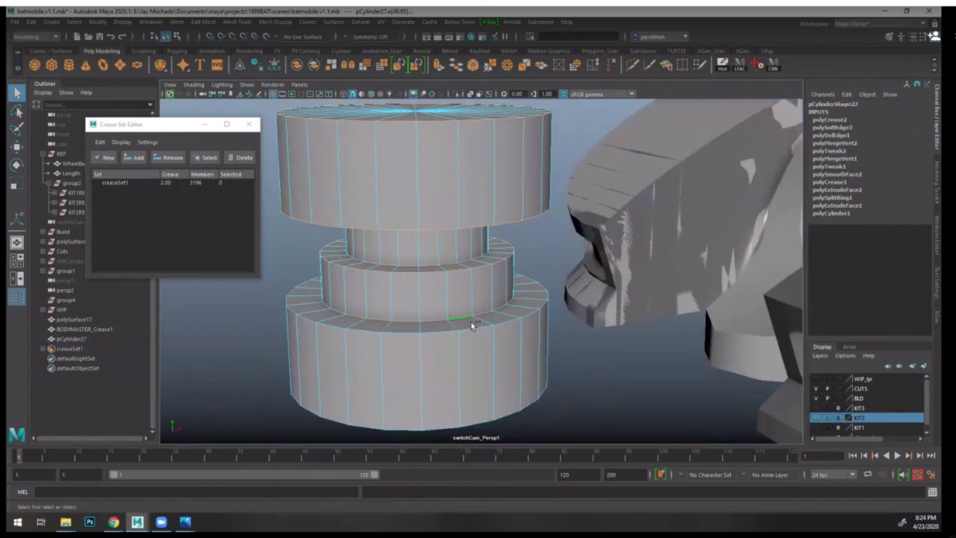
pyautogui.click(486, 415)
pyautogui.keyDown('alt'); pyautogui.moveTo(552, 272); pyautogui.dragTo(539, 314); pyautogui.keyUp('alt')
pyautogui.click(174, 23)
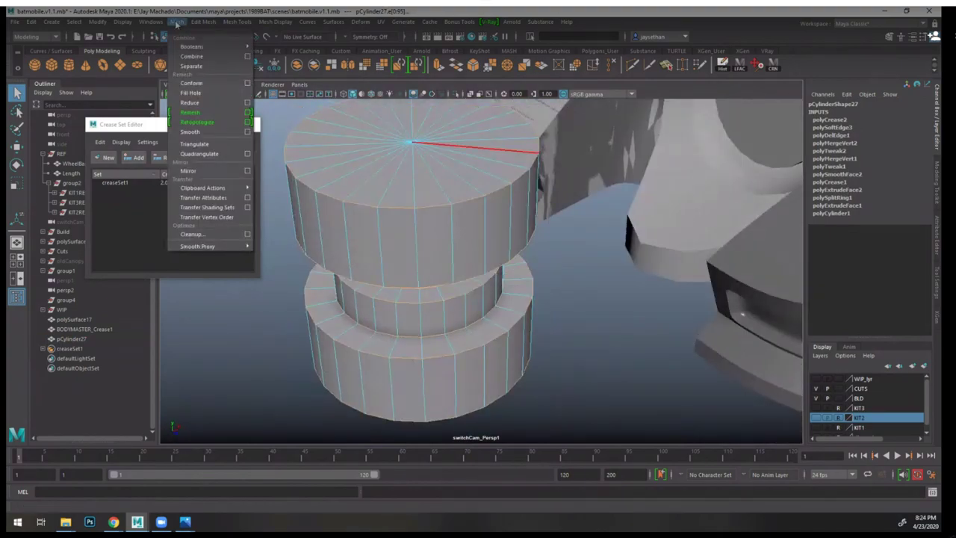
pyautogui.moveTo(203, 21)
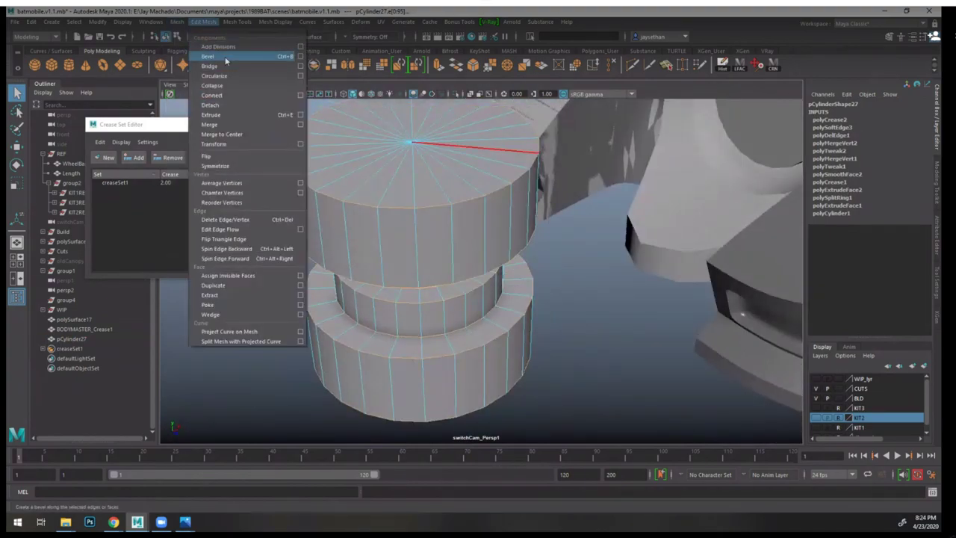
pyautogui.click(224, 56)
pyautogui.keyDown('alt'); pyautogui.moveTo(657, 306); pyautogui.dragTo(511, 177); pyautogui.keyUp('alt')
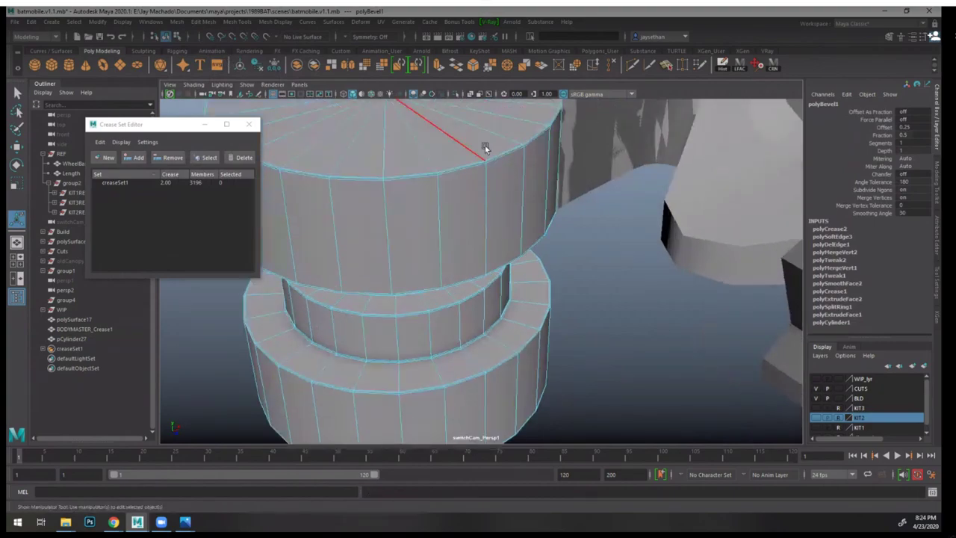
# - Close the Crease Set Editor and set the cylinder's bevel offset to 0.5
pyautogui.click(248, 124)
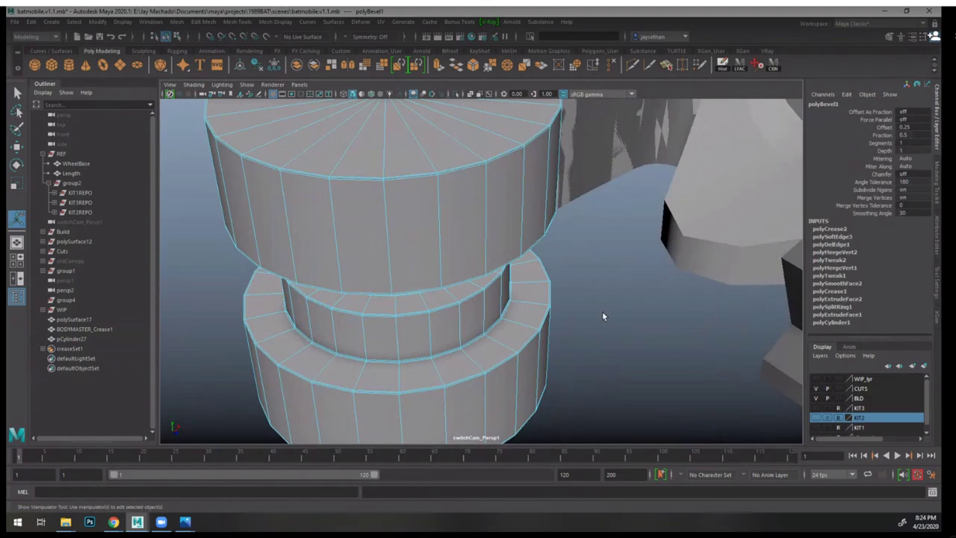
pyautogui.press('q')
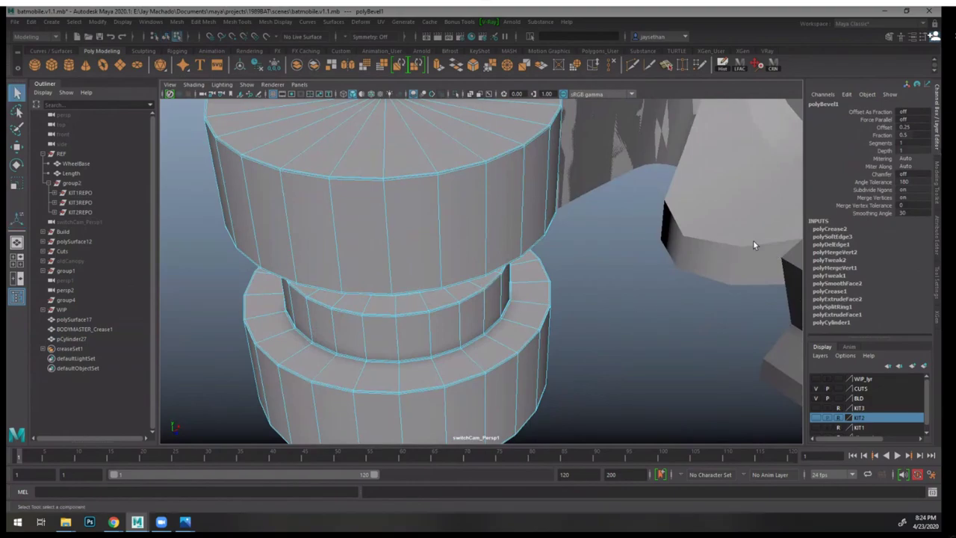
pyautogui.press('F8')
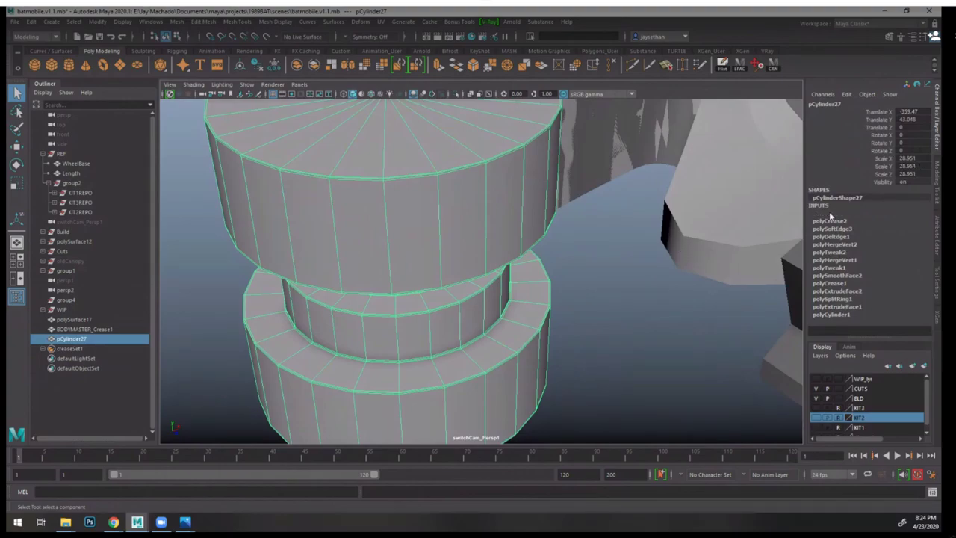
pyautogui.click(828, 213)
pyautogui.scroll(-2, 928, 213)
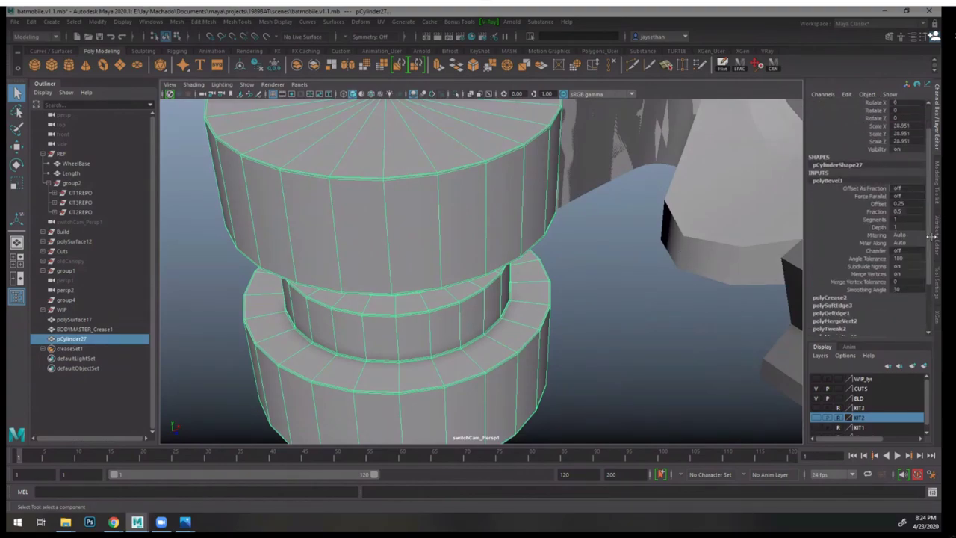
pyautogui.click(910, 204)
pyautogui.write('0.5')
pyautogui.press('Return')
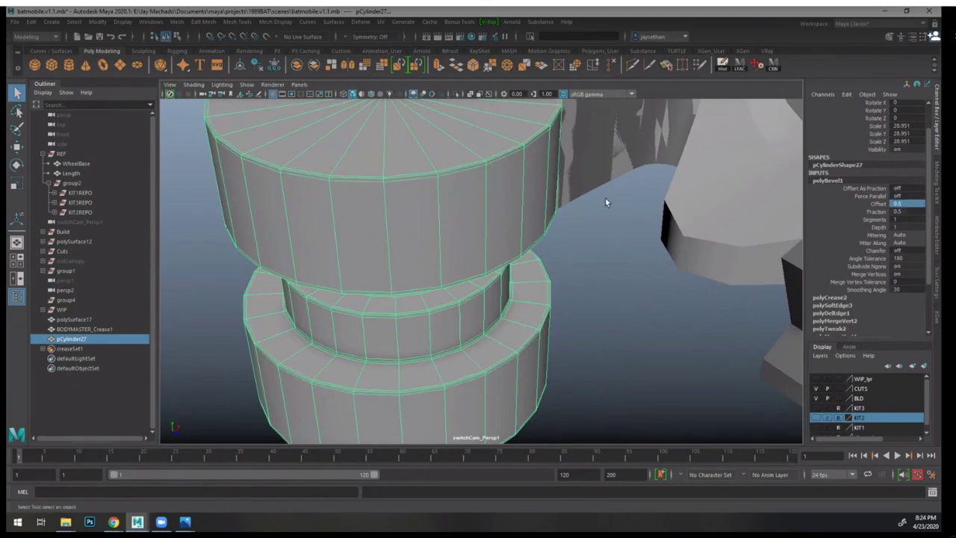
# - Show the beveled cylinder in smoothed display, deselect it, and inspect its rims and neck
pyautogui.keyDown('alt'); pyautogui.moveTo(605, 198); pyautogui.dragTo(550, 230); pyautogui.keyUp('alt')
pyautogui.press('F10')
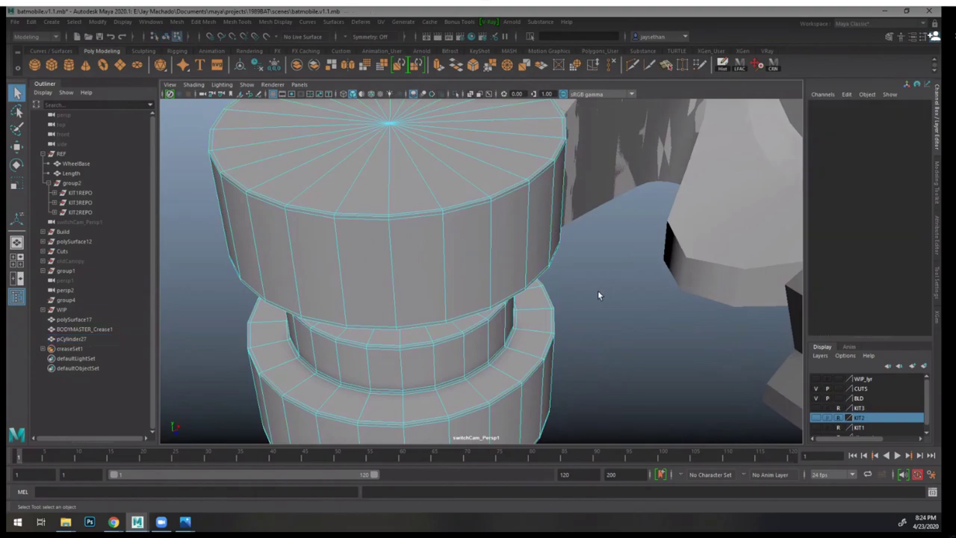
pyautogui.click(543, 246)
pyautogui.press('F8')
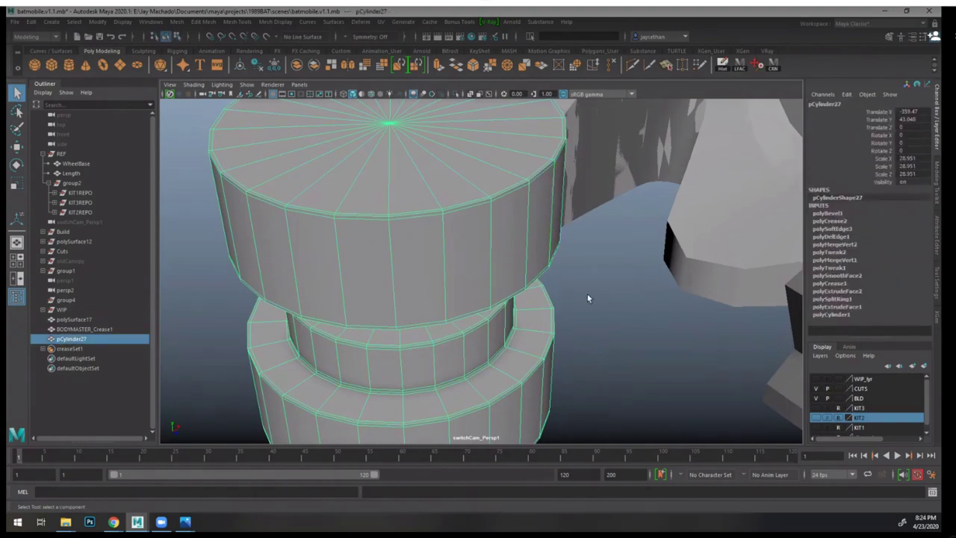
pyautogui.keyDown('alt'); pyautogui.moveTo(589, 307); pyautogui.dragTo(462, 282); pyautogui.keyUp('alt')
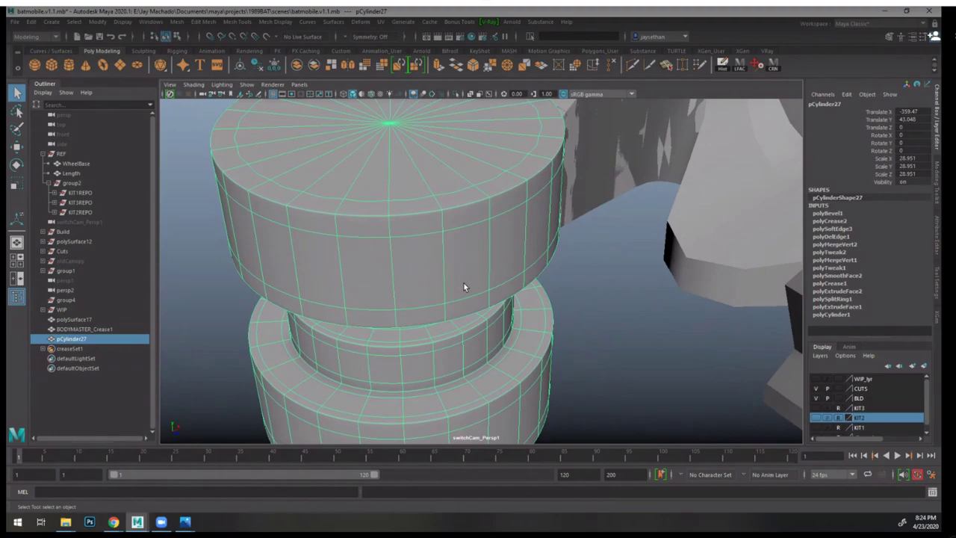
pyautogui.click(631, 342)
pyautogui.keyDown('alt'); pyautogui.moveTo(631, 342); pyautogui.dragTo(466, 243, button='right'); pyautogui.keyUp('alt')
pyautogui.keyDown('alt'); pyautogui.moveTo(465, 243); pyautogui.dragTo(550, 335); pyautogui.keyUp('alt')
pyautogui.keyDown('alt'); pyautogui.moveTo(550, 335); pyautogui.dragTo(421, 246, button='right'); pyautogui.keyUp('alt')
pyautogui.click(463, 244)
pyautogui.keyDown('alt'); pyautogui.moveTo(420, 247); pyautogui.dragTo(288, 303, button='middle'); pyautogui.keyUp('alt')
# - Try deleting the car body mesh BODYMASTER_Crease1, and undo the deletion
pyautogui.click(619, 322)
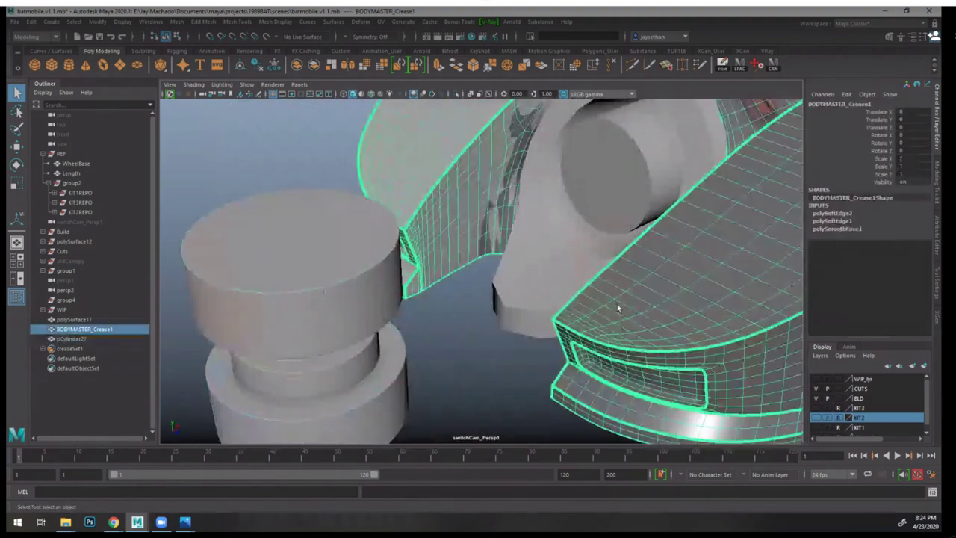
pyautogui.press('Delete')
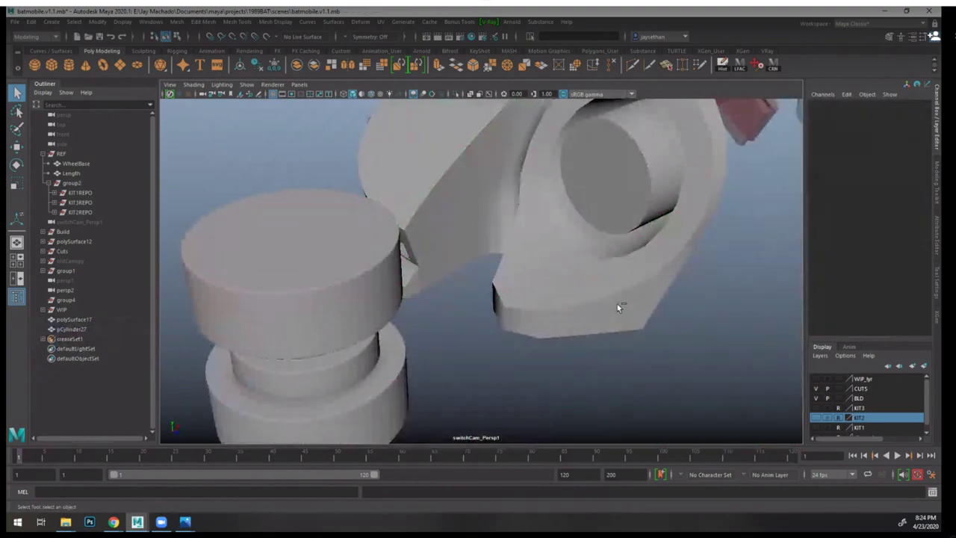
pyautogui.hotkey('ctrl', 'z')
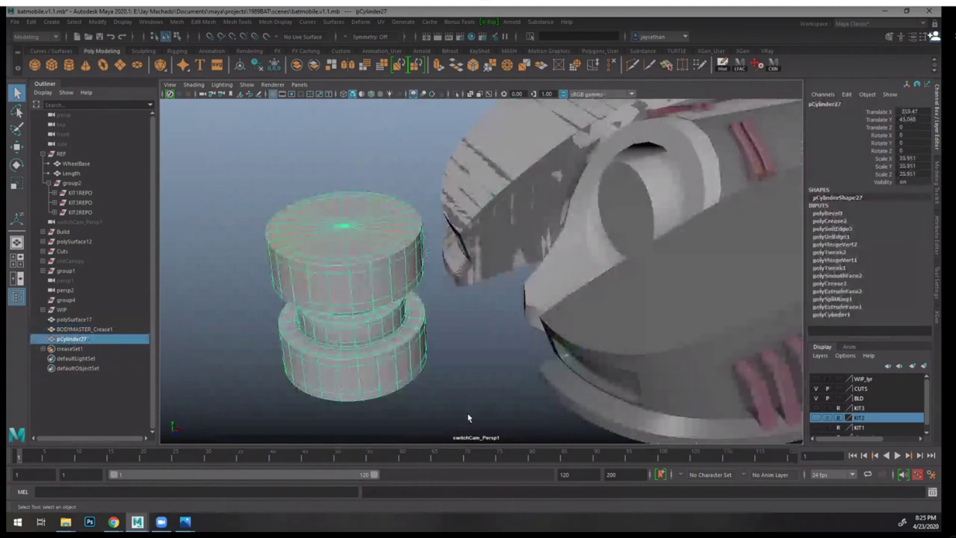
pyautogui.click(453, 321)
pyautogui.moveTo(453, 321)
pyautogui.keyDown('alt'); pyautogui.mouseDown()
pyautogui.moveTo(465, 334)
pyautogui.moveTo(440, 310)
pyautogui.mouseUp(); pyautogui.keyUp('alt')
pyautogui.hotkey('ctrl', 'z')
# - Select BODYMASTER_Crease1 and the overlapping polySurface17 in turn to compare their wireframes around the front fender, wheel arch and side vents
pyautogui.keyDown('alt'); pyautogui.moveTo(440, 310); pyautogui.dragTo(486, 328, button='right'); pyautogui.keyUp('alt')
pyautogui.keyDown('alt'); pyautogui.moveTo(485, 328); pyautogui.dragTo(590, 323); pyautogui.keyUp('alt')
pyautogui.keyDown('alt'); pyautogui.moveTo(589, 323); pyautogui.dragTo(497, 303, button='right'); pyautogui.keyUp('alt')
pyautogui.keyDown('alt'); pyautogui.moveTo(497, 302); pyautogui.dragTo(463, 299, button='middle'); pyautogui.keyUp('alt')
pyautogui.click(531, 287)
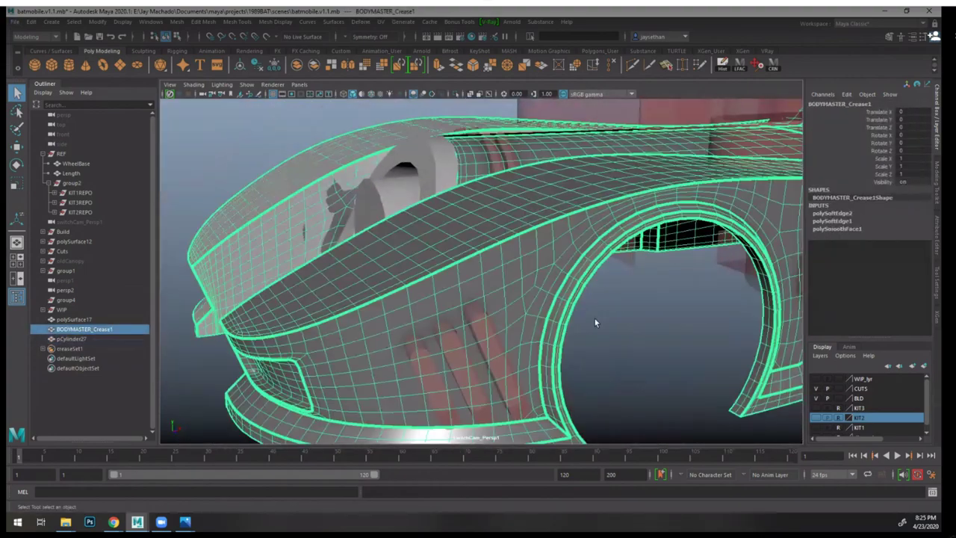
pyautogui.keyDown('alt'); pyautogui.moveTo(595, 323); pyautogui.dragTo(445, 242); pyautogui.keyUp('alt')
pyautogui.keyDown('alt'); pyautogui.moveTo(534, 276); pyautogui.dragTo(467, 277); pyautogui.keyUp('alt')
pyautogui.click(470, 270)
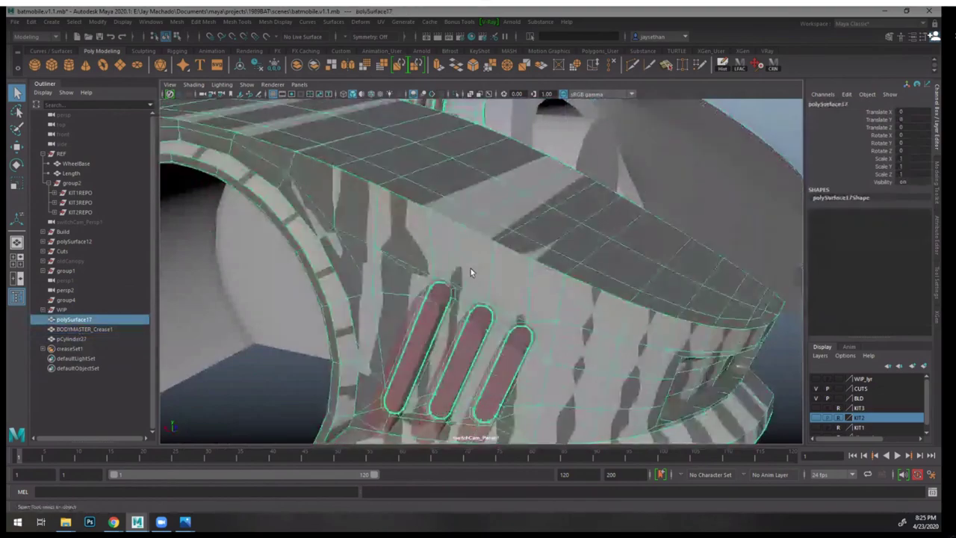
# - Inspect the wireframe of the selected polySurface17 from the front wheel arch across the side vents to the nose
pyautogui.keyDown('alt'); pyautogui.moveTo(523, 301); pyautogui.dragTo(480, 281, button='right'); pyautogui.keyUp('alt')
pyautogui.keyDown('alt'); pyautogui.moveTo(365, 316); pyautogui.dragTo(440, 324, button='middle'); pyautogui.keyUp('alt')
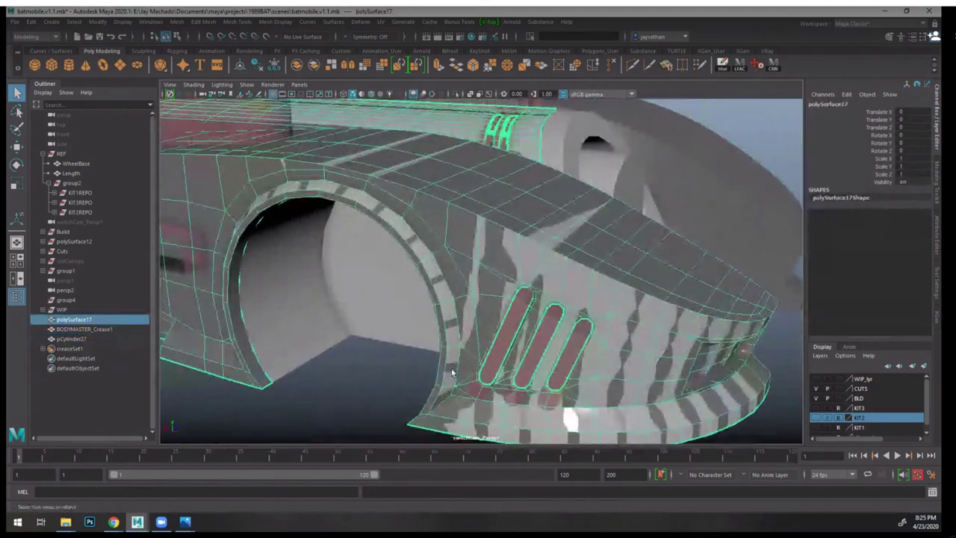
pyautogui.keyDown('alt'); pyautogui.moveTo(539, 317); pyautogui.dragTo(548, 307); pyautogui.keyUp('alt')
# - Select BODYMASTER_Crease1, examine its mesh flow where the cockpit base meets the hood and side panel, and deselect it
pyautogui.click(700, 222)
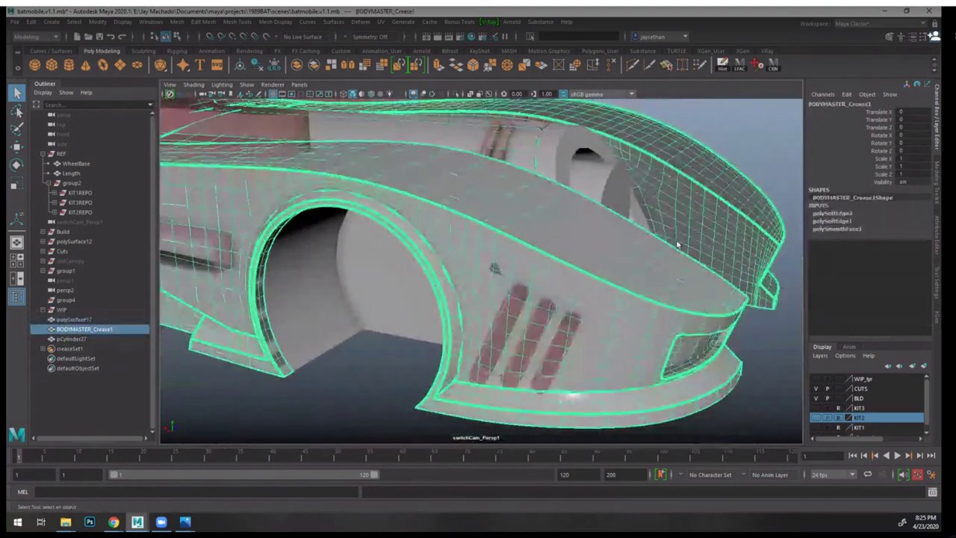
pyautogui.keyDown('alt'); pyautogui.moveTo(672, 247); pyautogui.dragTo(565, 241); pyautogui.keyUp('alt')
pyautogui.keyDown('alt'); pyautogui.moveTo(566, 241); pyautogui.dragTo(676, 240, button='middle'); pyautogui.keyUp('alt')
pyautogui.scroll(10, 533, 288)
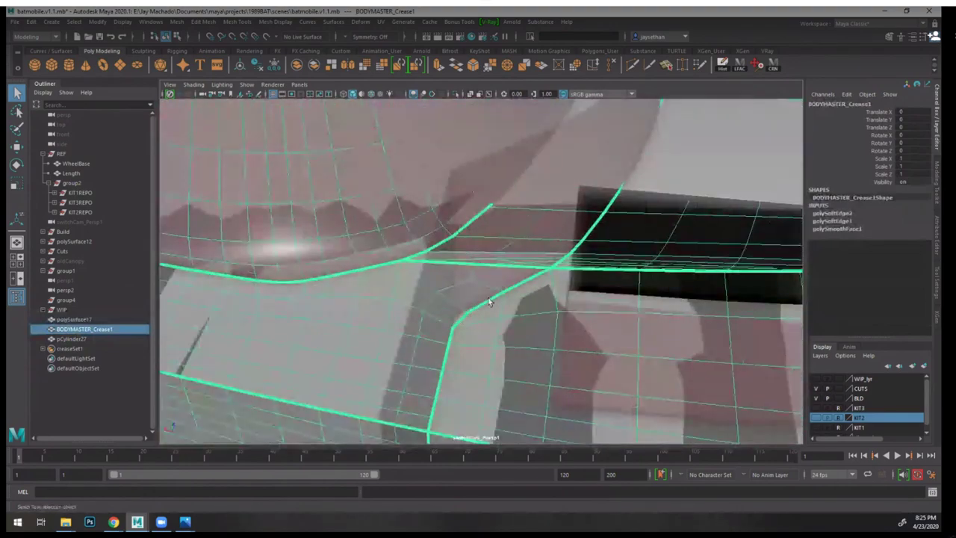
pyautogui.keyDown('alt'); pyautogui.moveTo(450, 313); pyautogui.dragTo(459, 254); pyautogui.keyUp('alt')
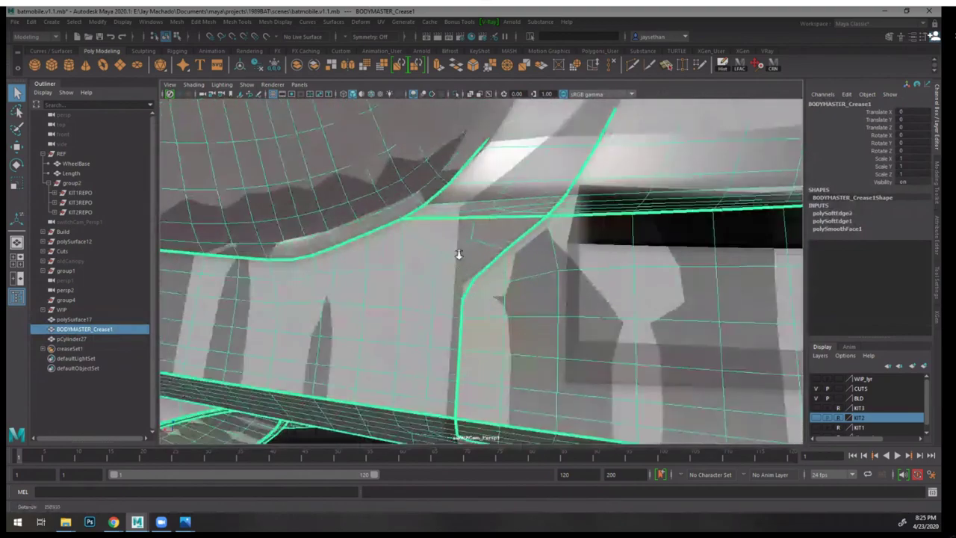
pyautogui.keyDown('alt'); pyautogui.moveTo(458, 254); pyautogui.dragTo(421, 243, button='right'); pyautogui.keyUp('alt')
pyautogui.keyDown('alt'); pyautogui.moveTo(540, 244); pyautogui.dragTo(530, 226); pyautogui.keyUp('alt')
pyautogui.keyDown('alt'); pyautogui.moveTo(531, 226); pyautogui.dragTo(495, 224, button='right'); pyautogui.keyUp('alt')
pyautogui.keyDown('alt'); pyautogui.moveTo(495, 224); pyautogui.dragTo(584, 166); pyautogui.keyUp('alt')
pyautogui.click(637, 132)
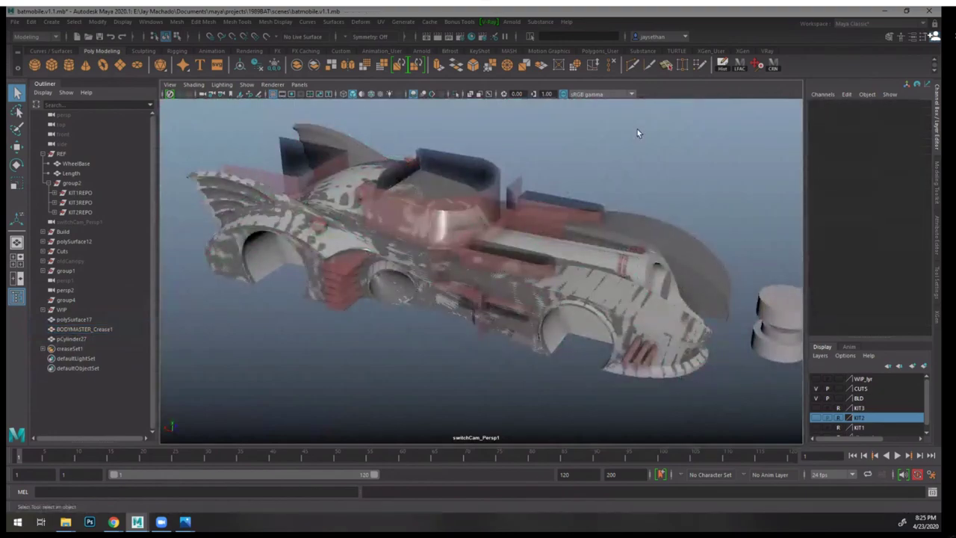
# - Unparent BODYMASTER_Crease from the WIP group and isolate it in the viewport
pyautogui.click(71, 310)
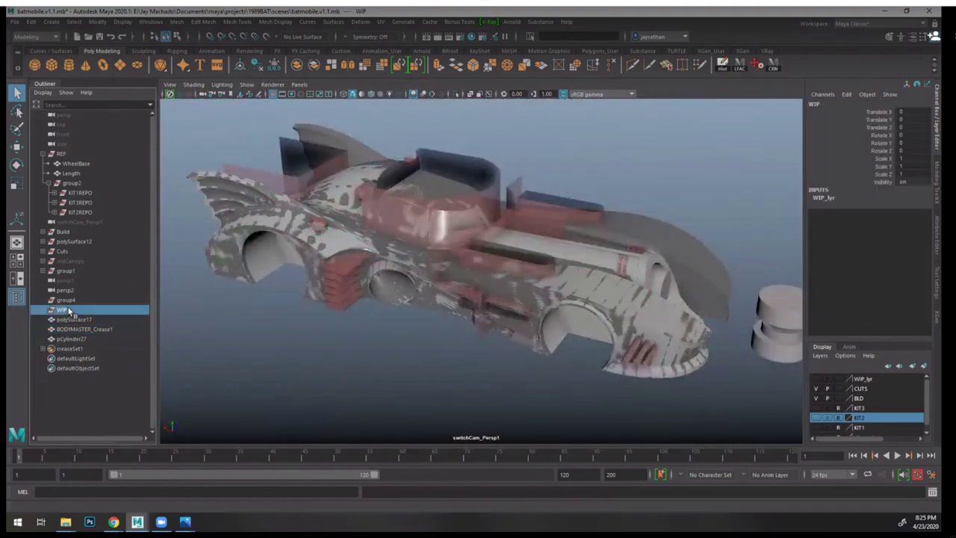
pyautogui.click(46, 310)
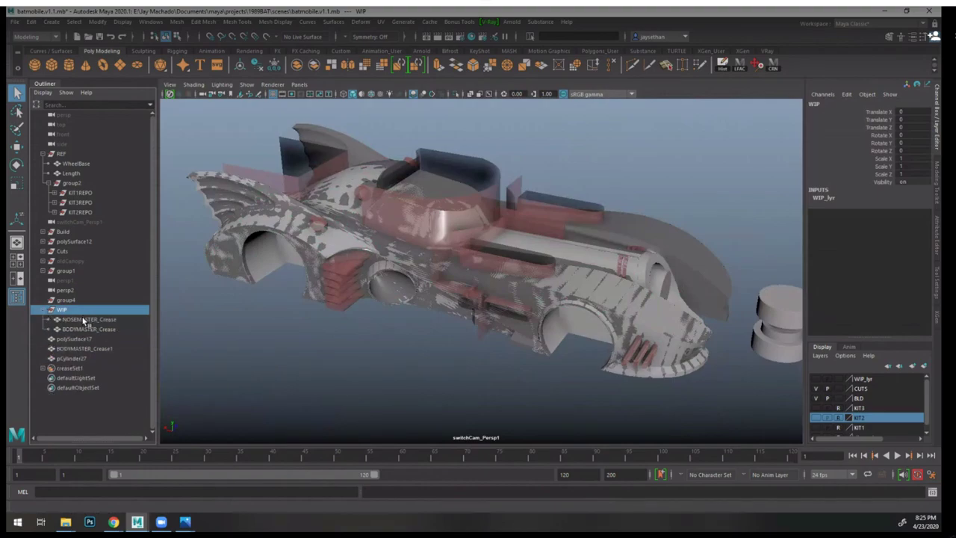
pyautogui.click(103, 329)
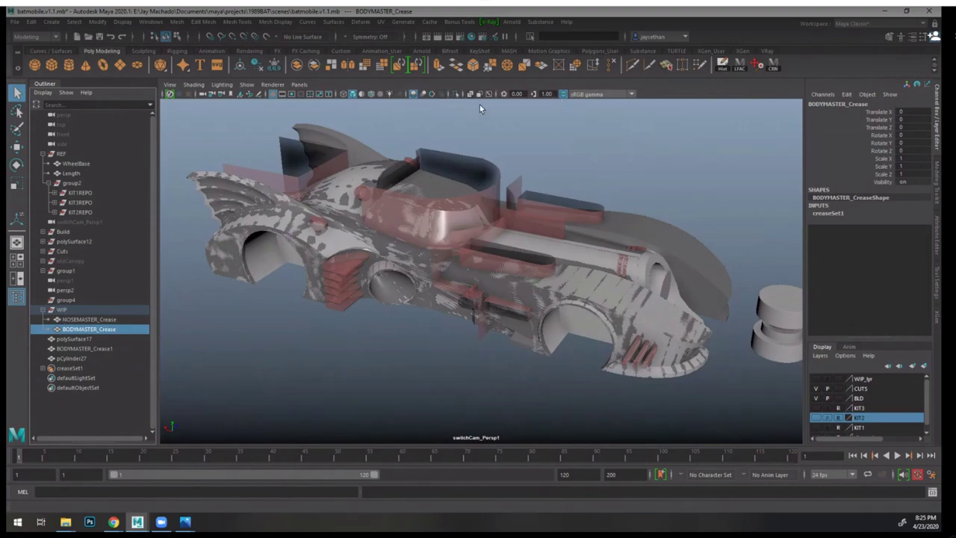
pyautogui.hotkey('shift', 'p')
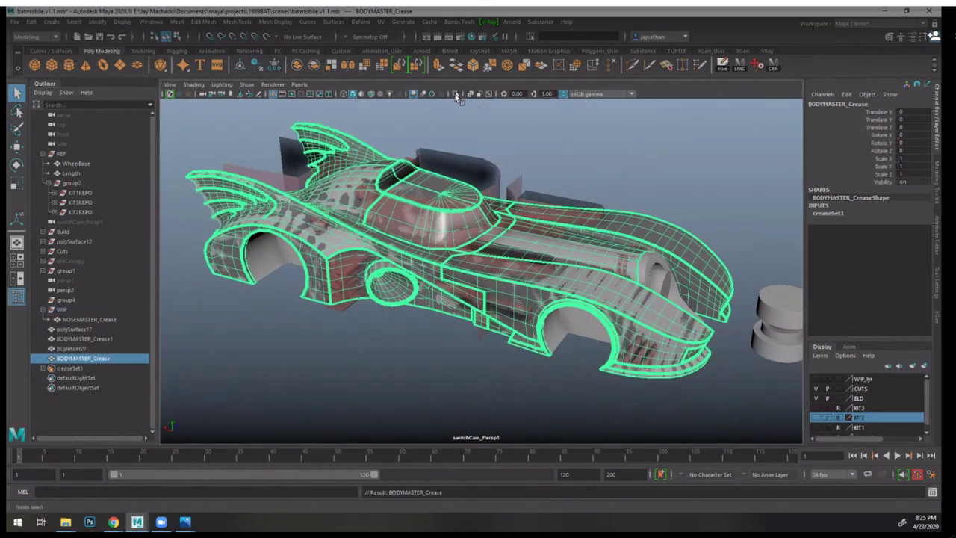
pyautogui.click(455, 95)
# - Examine the creased edges of the isolated BODYMASTER_Crease mesh around the cockpit, side exhaust opening and wheel arches
pyautogui.click(535, 186)
pyautogui.keyDown('alt'); pyautogui.moveTo(545, 215); pyautogui.dragTo(574, 281, button='right'); pyautogui.keyUp('alt')
pyautogui.click(623, 280)
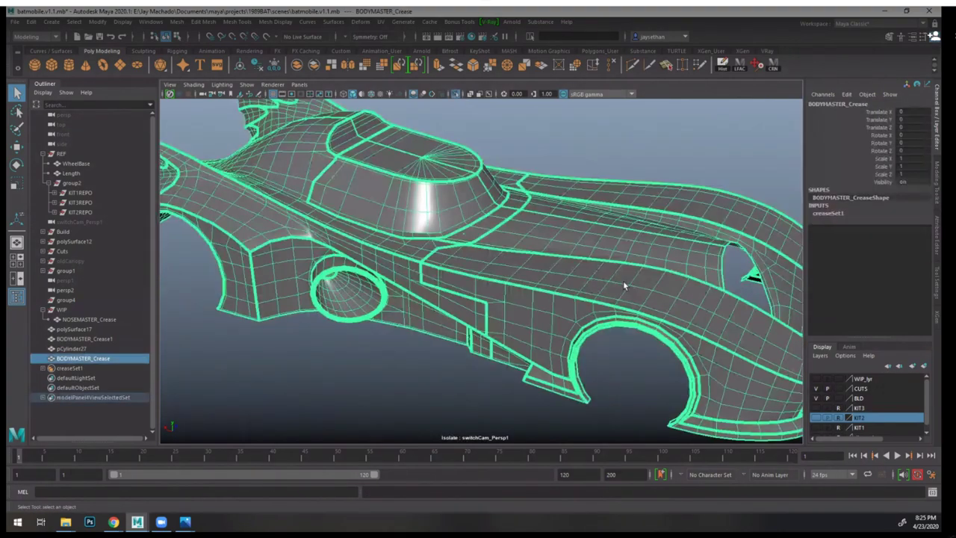
pyautogui.keyDown('alt'); pyautogui.moveTo(623, 281); pyautogui.dragTo(666, 267); pyautogui.keyUp('alt')
pyautogui.press('f')
pyautogui.keyDown('alt'); pyautogui.moveTo(559, 247); pyautogui.dragTo(574, 276, button='right'); pyautogui.keyUp('alt')
pyautogui.keyDown('alt'); pyautogui.moveTo(574, 276); pyautogui.dragTo(699, 232); pyautogui.keyUp('alt')
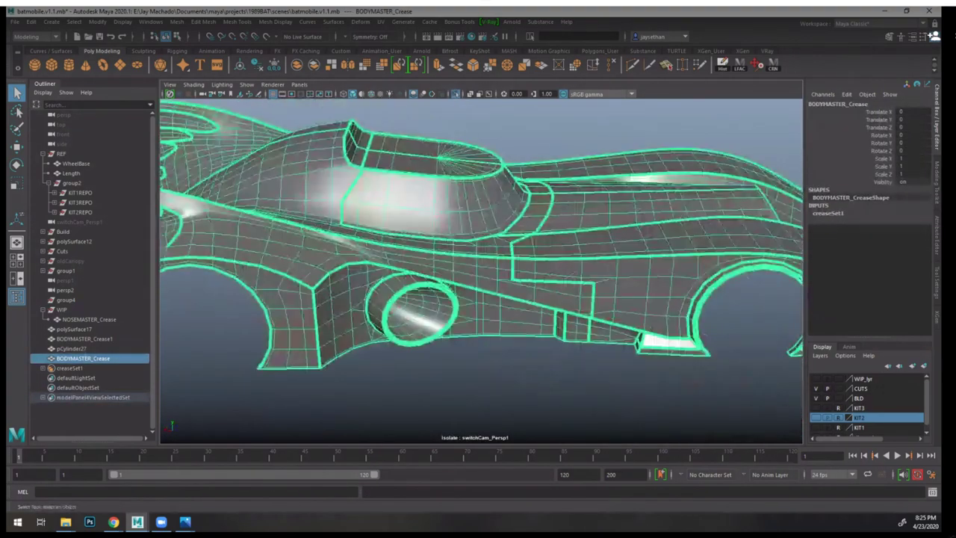
# - Put BODYMASTER_Crease back into the WIP group, end the isolation, and view the whole car from several sides
pyautogui.moveTo(89, 339); pyautogui.dragTo(66, 310, button='middle')
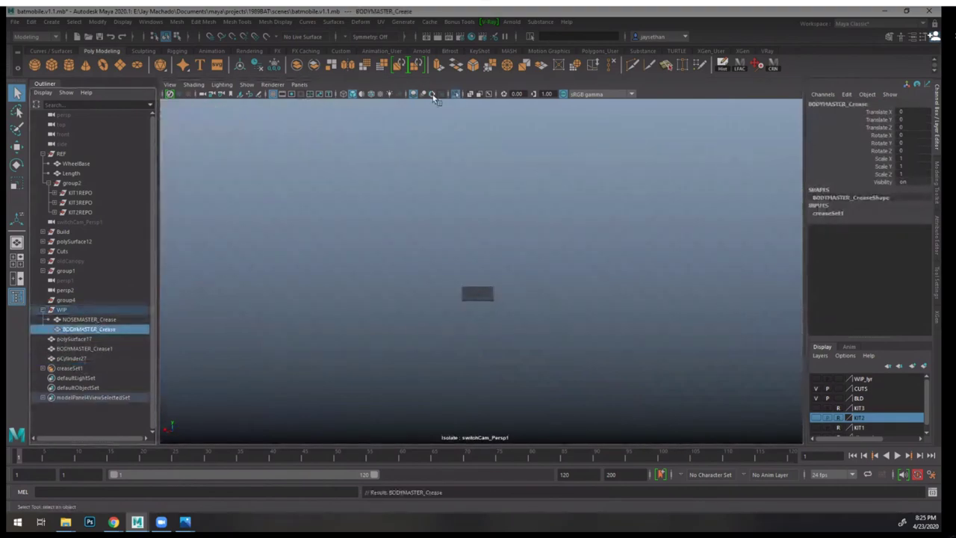
pyautogui.click(431, 94)
pyautogui.keyDown('alt'); pyautogui.moveTo(532, 274); pyautogui.dragTo(433, 254, button='right'); pyautogui.keyUp('alt')
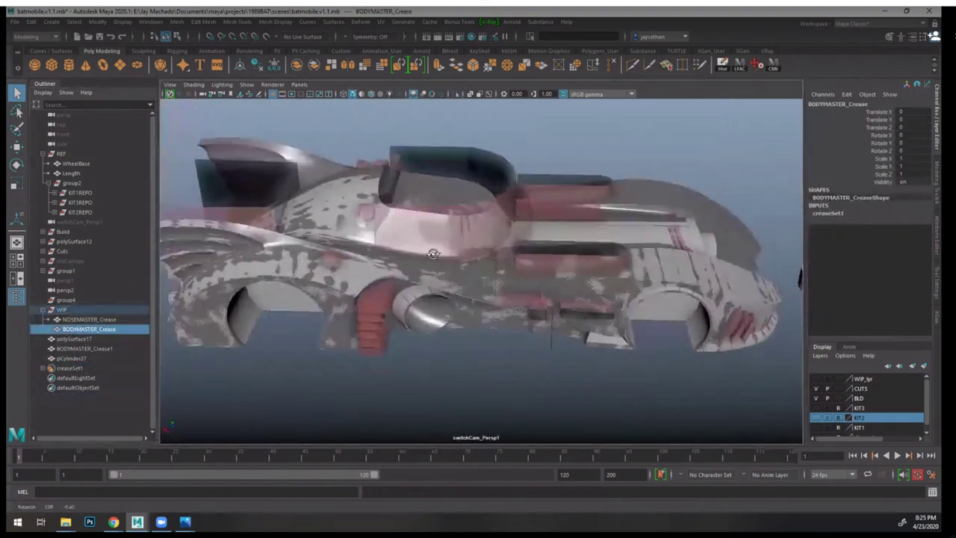
pyautogui.keyDown('alt'); pyautogui.moveTo(433, 254); pyautogui.dragTo(403, 238); pyautogui.keyUp('alt')
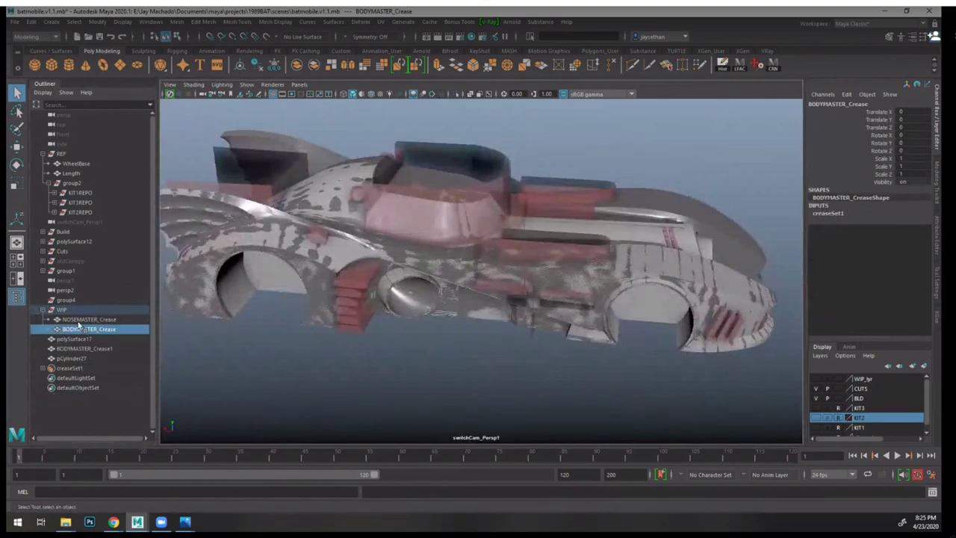
pyautogui.keyDown('alt'); pyautogui.moveTo(473, 321); pyautogui.dragTo(484, 339, button='right'); pyautogui.keyUp('alt')
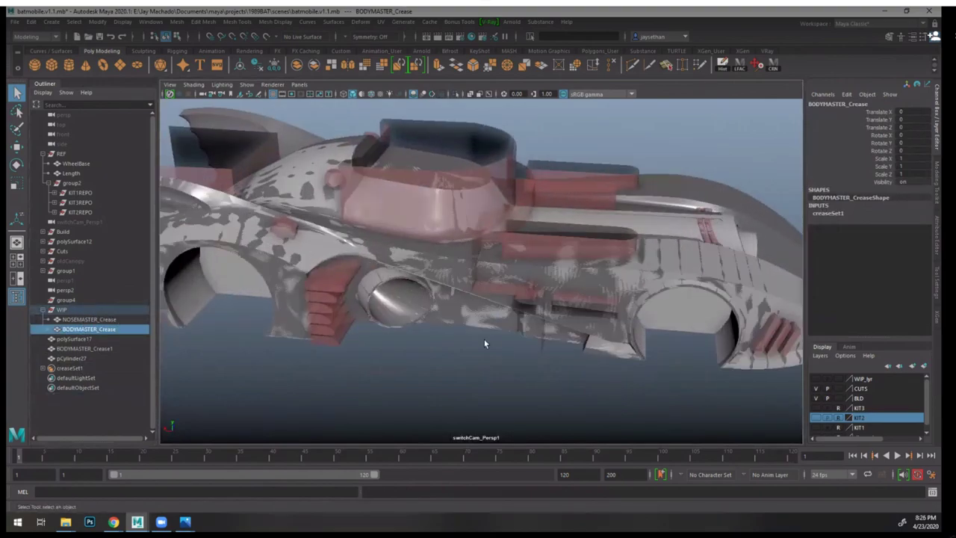
pyautogui.keyDown('alt'); pyautogui.moveTo(483, 339); pyautogui.dragTo(579, 363, button='middle'); pyautogui.keyUp('alt')
pyautogui.keyDown('alt'); pyautogui.moveTo(440, 298); pyautogui.dragTo(509, 282, button='right'); pyautogui.keyUp('alt')
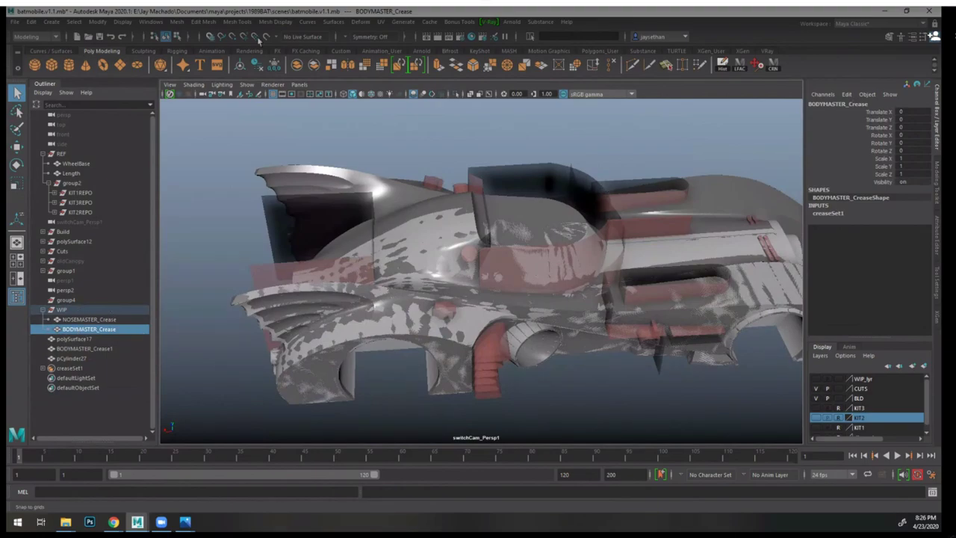
pyautogui.keyDown('alt'); pyautogui.moveTo(664, 326); pyautogui.dragTo(377, 231); pyautogui.keyUp('alt')
# - Open the scene batmobile.v1.8.mb without saving the current changes, and dismiss the mental ray notice
pyautogui.click(14, 22)
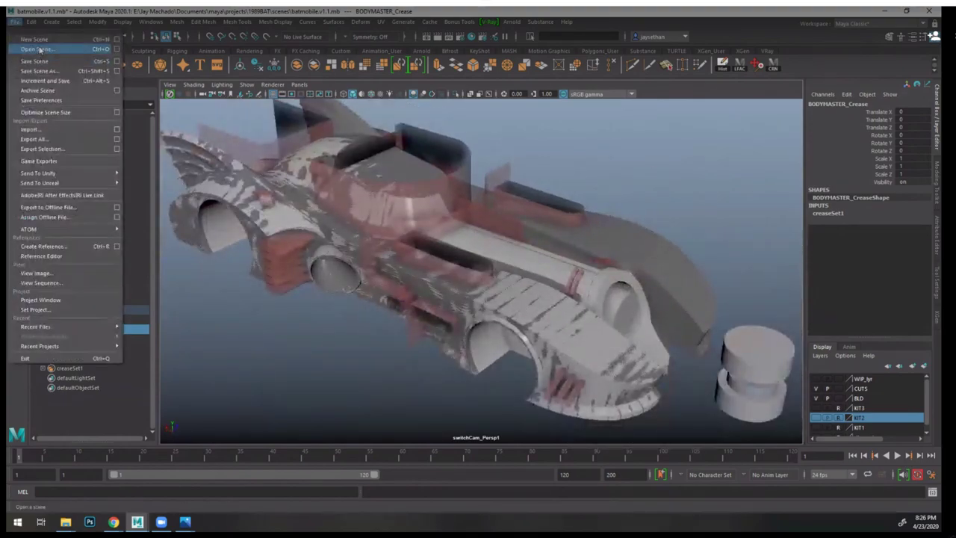
pyautogui.click(33, 47)
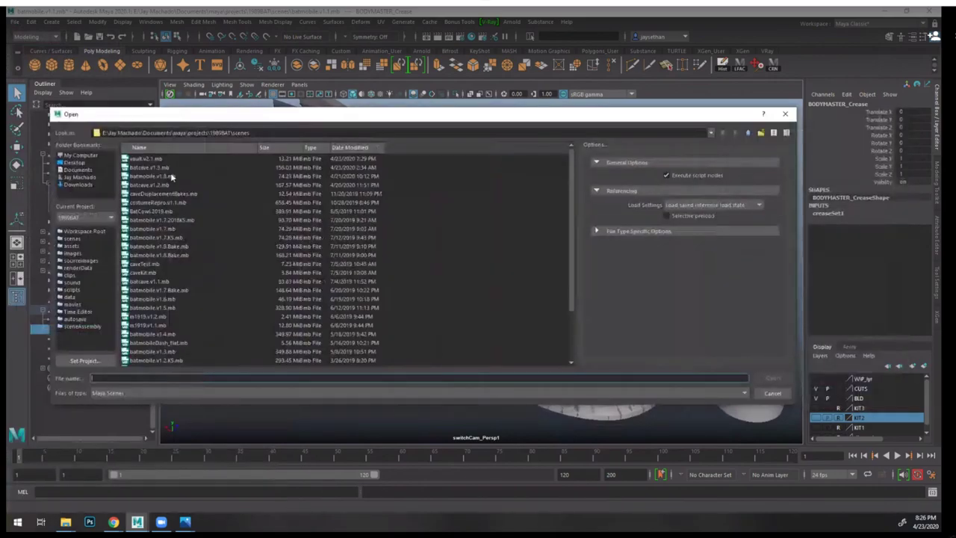
pyautogui.click(171, 176)
pyautogui.click(773, 378)
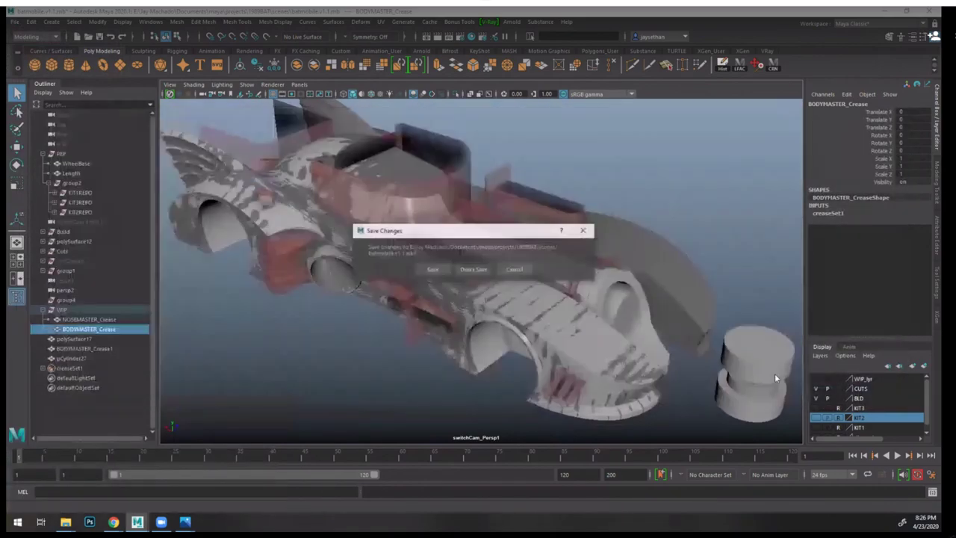
pyautogui.click(473, 269)
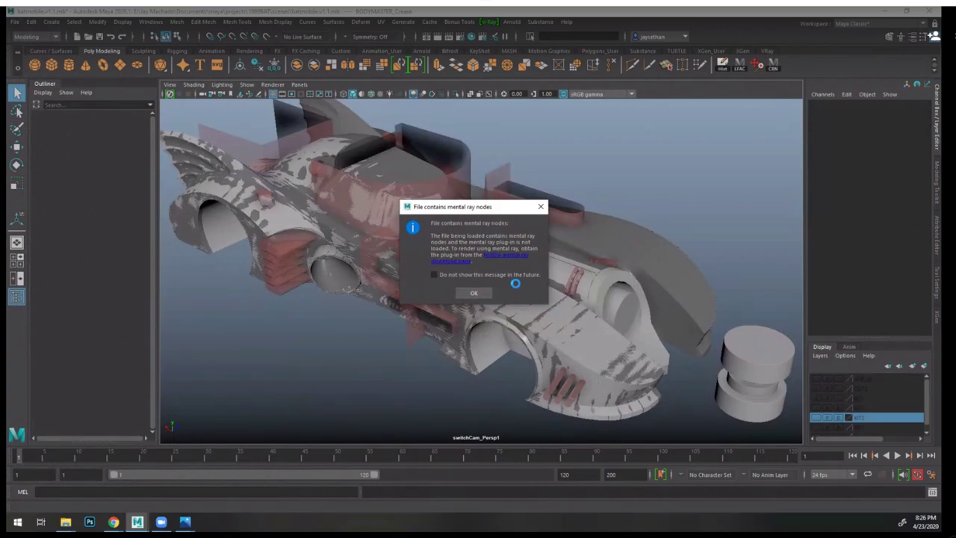
pyautogui.click(489, 294)
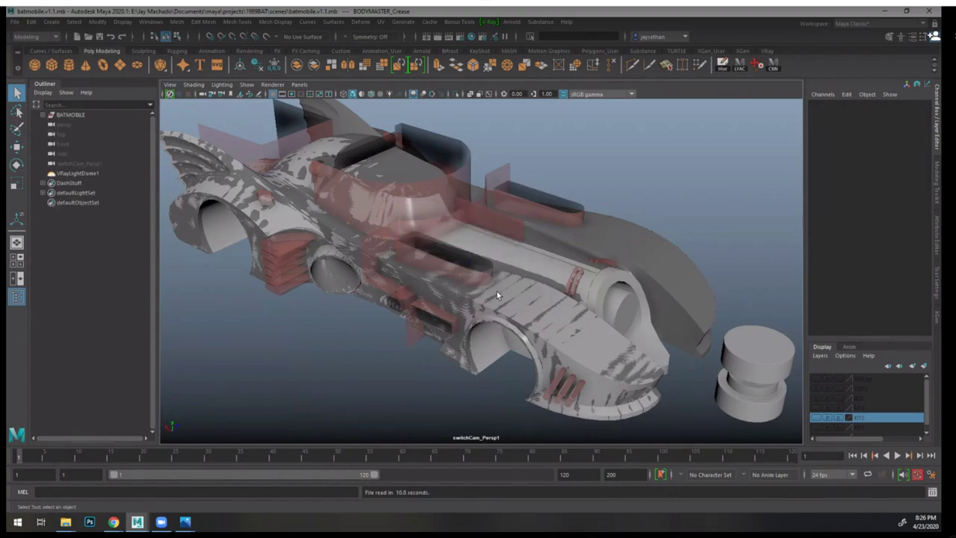
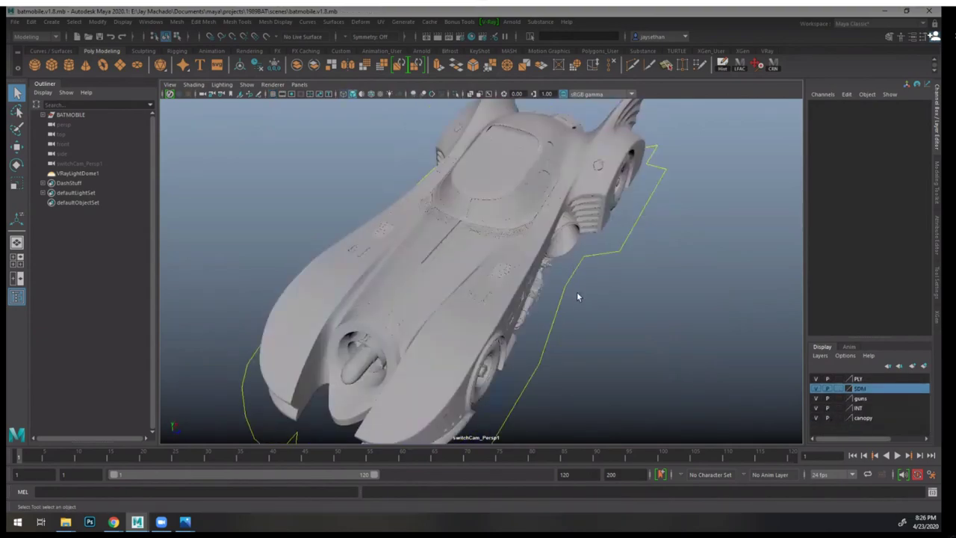
# - Examine the detailed Batmobile model from the front and side, including its wheels, turbine nose and fins
pyautogui.keyDown('alt'); pyautogui.moveTo(577, 293); pyautogui.dragTo(478, 291); pyautogui.keyUp('alt')
pyautogui.keyDown('alt'); pyautogui.moveTo(478, 292); pyautogui.dragTo(596, 367, button='right'); pyautogui.keyUp('alt')
pyautogui.keyDown('alt'); pyautogui.moveTo(449, 251); pyautogui.dragTo(480, 247); pyautogui.keyUp('alt')
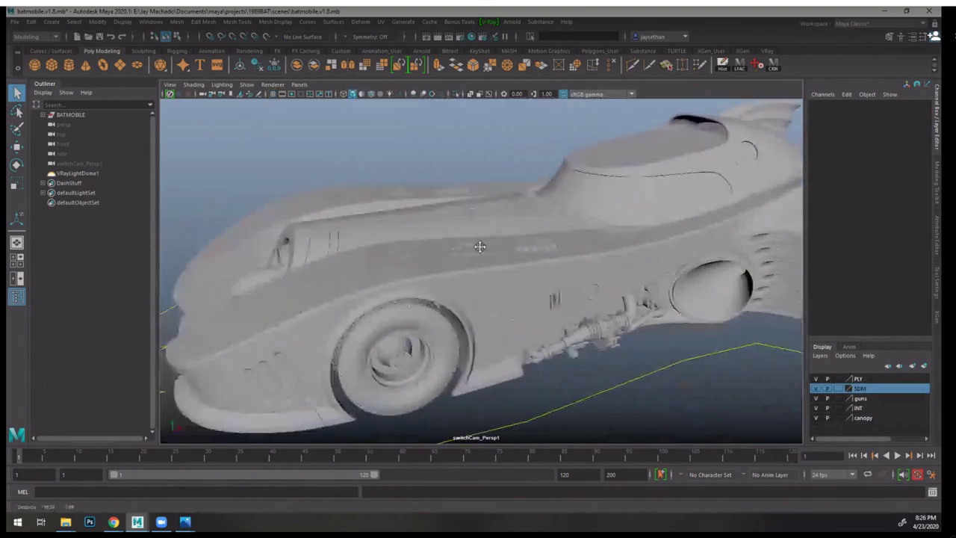
pyautogui.moveTo(480, 248)
pyautogui.keyDown('alt'); pyautogui.mouseDown(button='right')
pyautogui.moveTo(470, 268)
pyautogui.moveTo(374, 245)
pyautogui.mouseUp(button='right'); pyautogui.keyUp('alt')
pyautogui.keyDown('alt'); pyautogui.moveTo(418, 241); pyautogui.dragTo(424, 222, button='middle'); pyautogui.keyUp('alt')
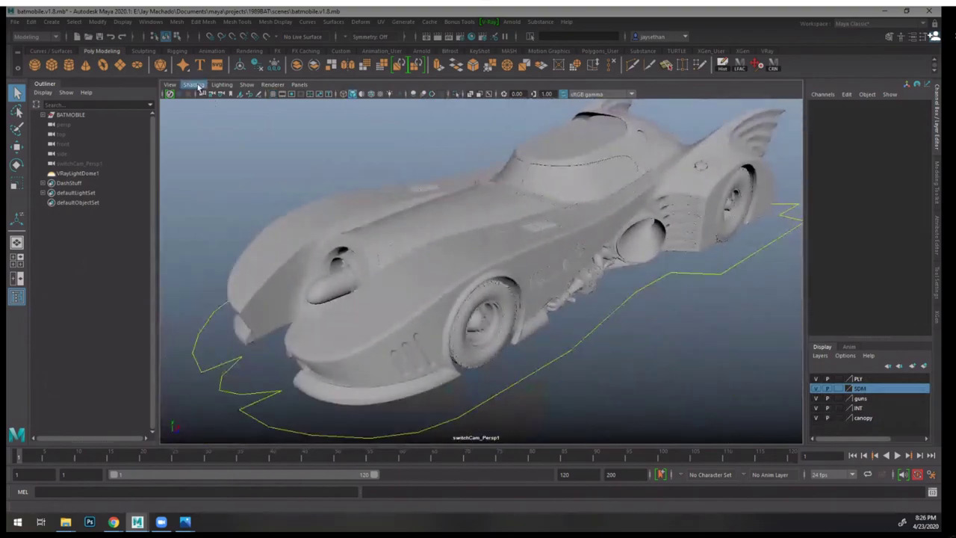
pyautogui.scroll(-3, 519, 299)
pyautogui.scroll(-3, 566, 308)
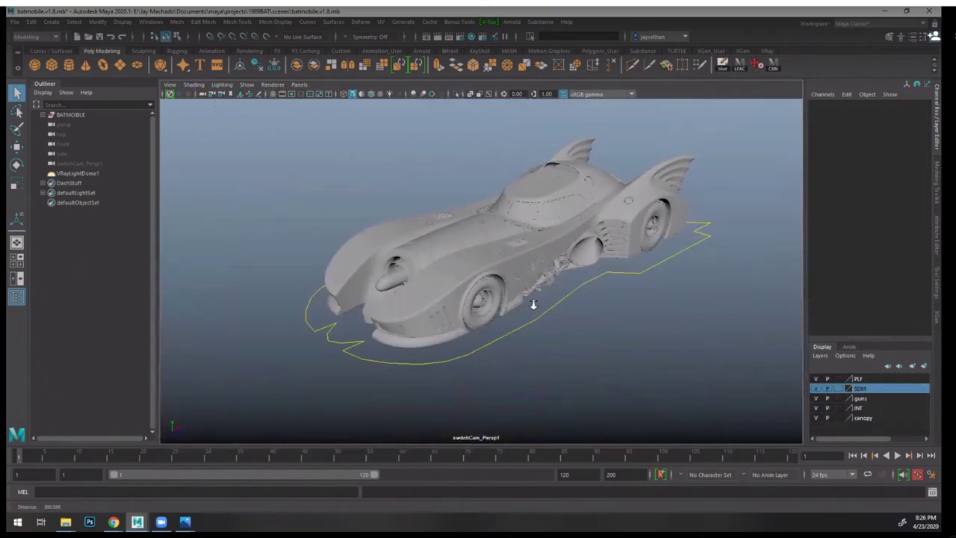
# - Show the whole BATMOBILE group in unsmoothed display, deselect it, and view the front fender up close
pyautogui.click(88, 115)
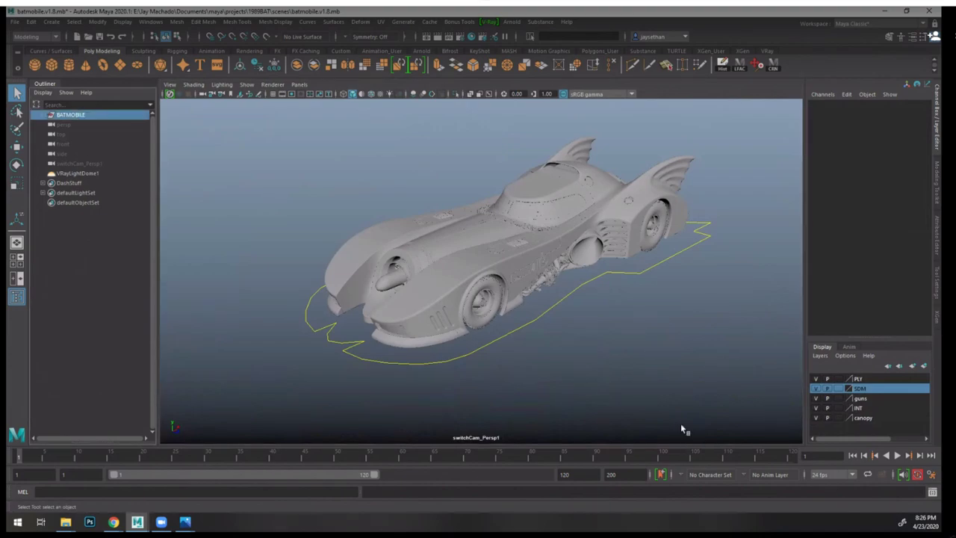
pyautogui.press('1')
pyautogui.press('f')
pyautogui.click(552, 346)
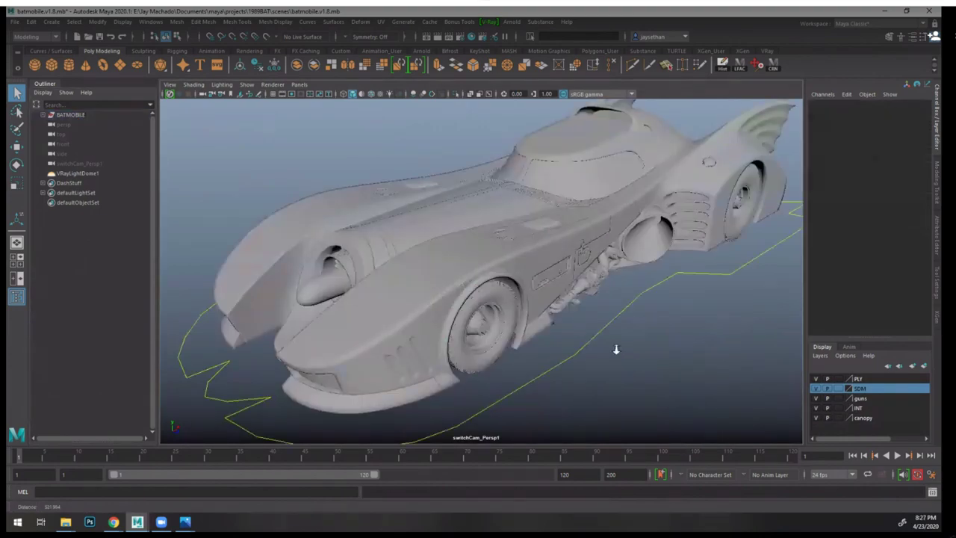
pyautogui.keyDown('alt'); pyautogui.moveTo(614, 348); pyautogui.dragTo(553, 269); pyautogui.keyUp('alt')
pyautogui.keyDown('alt'); pyautogui.moveTo(554, 272); pyautogui.dragTo(430, 279, button='right'); pyautogui.keyUp('alt')
pyautogui.keyDown('alt'); pyautogui.moveTo(430, 278); pyautogui.dragTo(415, 253); pyautogui.keyUp('alt')
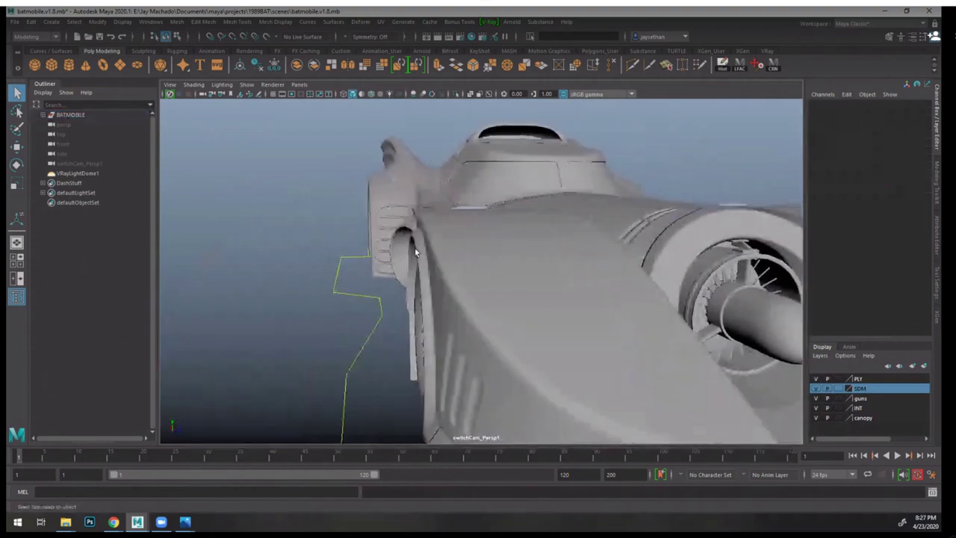
# - Select the hood mesh RhoodSDM, examine its edge loops along the fender ridge and wheel arch, and deselect it
pyautogui.click(483, 256)
pyautogui.keyDown('alt'); pyautogui.moveTo(483, 256); pyautogui.dragTo(567, 324, button='right'); pyautogui.keyUp('alt')
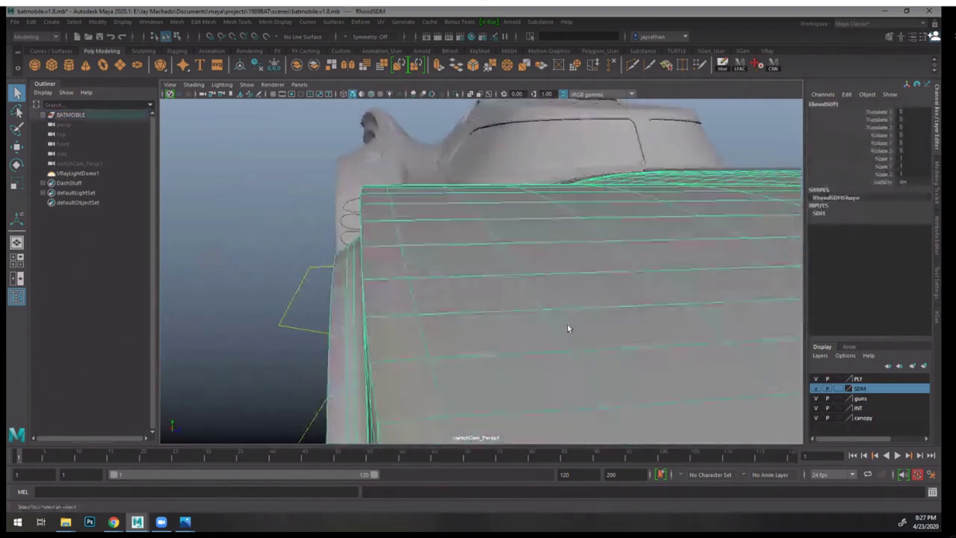
pyautogui.keyDown('alt'); pyautogui.moveTo(567, 324); pyautogui.dragTo(524, 278); pyautogui.keyUp('alt')
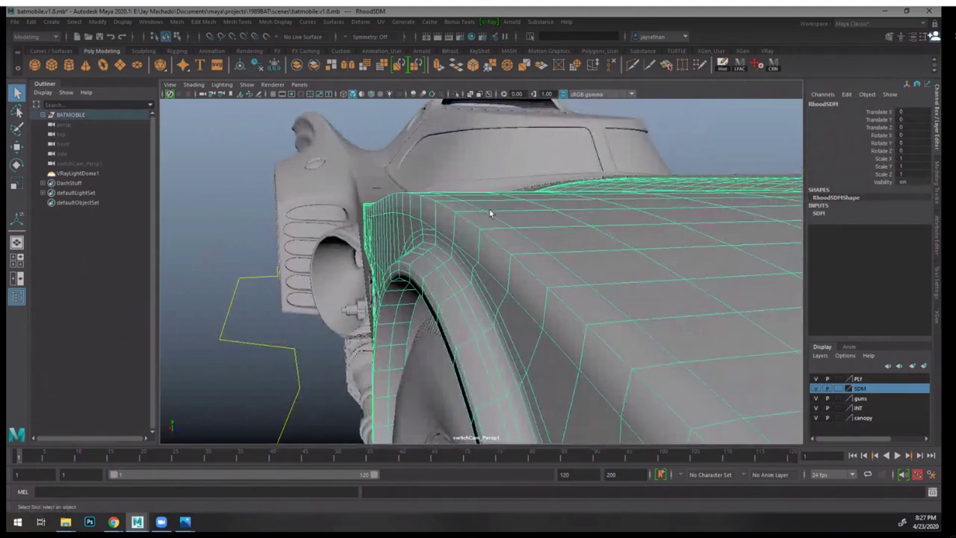
pyautogui.keyDown('alt'); pyautogui.moveTo(452, 218); pyautogui.dragTo(361, 184); pyautogui.keyUp('alt')
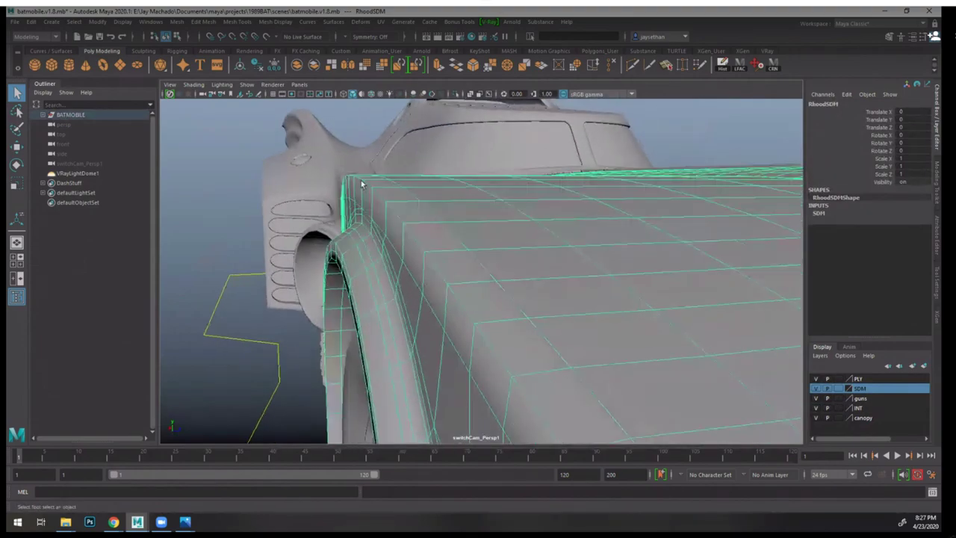
pyautogui.keyDown('alt'); pyautogui.moveTo(456, 232); pyautogui.dragTo(291, 246, button='right'); pyautogui.keyUp('alt')
pyautogui.click(310, 309)
pyautogui.keyDown('alt'); pyautogui.moveTo(455, 291); pyautogui.dragTo(493, 357); pyautogui.keyUp('alt')
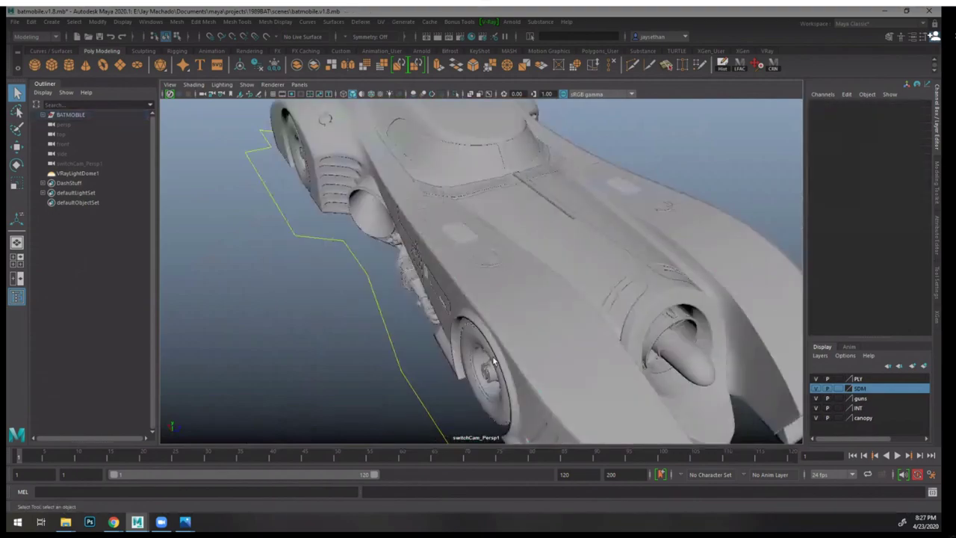
# - Select RhoodSDM again and inspect its topology around the recessed side panel, wheel arch and hood's rear corner
pyautogui.keyDown('alt'); pyautogui.moveTo(493, 357); pyautogui.dragTo(424, 288, button='middle'); pyautogui.keyUp('alt')
pyautogui.keyDown('alt'); pyautogui.moveTo(424, 289); pyautogui.dragTo(515, 268); pyautogui.keyUp('alt')
pyautogui.keyDown('alt'); pyautogui.moveTo(515, 269); pyautogui.dragTo(581, 286, button='right'); pyautogui.keyUp('alt')
pyautogui.keyDown('alt'); pyautogui.moveTo(581, 286); pyautogui.dragTo(454, 335, button='middle'); pyautogui.keyUp('alt')
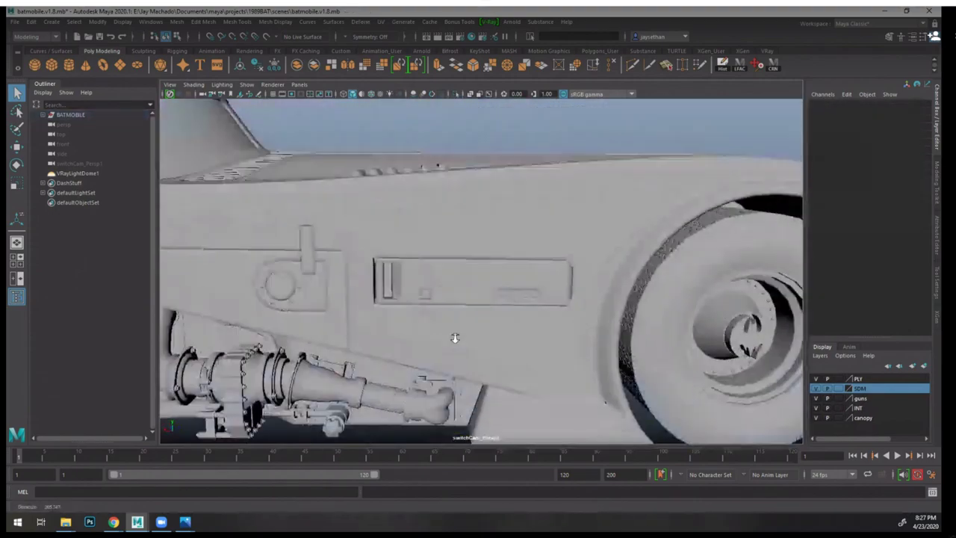
pyautogui.keyDown('alt'); pyautogui.moveTo(454, 336); pyautogui.dragTo(493, 321, button='right'); pyautogui.keyUp('alt')
pyautogui.click(460, 231)
pyautogui.keyDown('alt'); pyautogui.moveTo(460, 236); pyautogui.dragTo(451, 212); pyautogui.keyUp('alt')
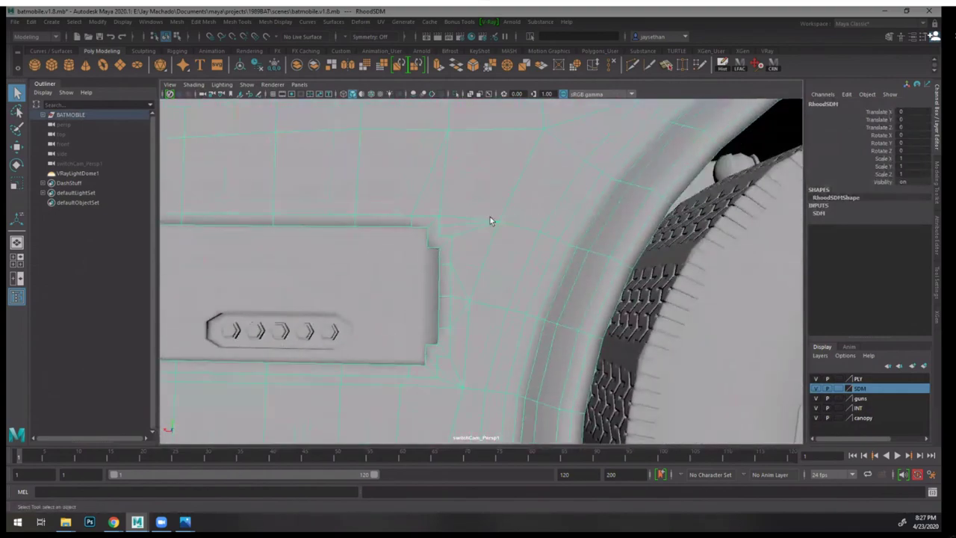
pyautogui.keyDown('alt'); pyautogui.moveTo(484, 172); pyautogui.dragTo(458, 212); pyautogui.keyUp('alt')
pyautogui.keyDown('alt'); pyautogui.moveTo(458, 212); pyautogui.dragTo(574, 273, button='middle'); pyautogui.keyUp('alt')
pyautogui.keyDown('alt'); pyautogui.moveTo(574, 273); pyautogui.dragTo(429, 233, button='right'); pyautogui.keyUp('alt')
pyautogui.keyDown('alt'); pyautogui.moveTo(429, 233); pyautogui.dragTo(480, 250); pyautogui.keyUp('alt')
pyautogui.keyDown('alt'); pyautogui.moveTo(480, 250); pyautogui.dragTo(526, 271, button='right'); pyautogui.keyUp('alt')
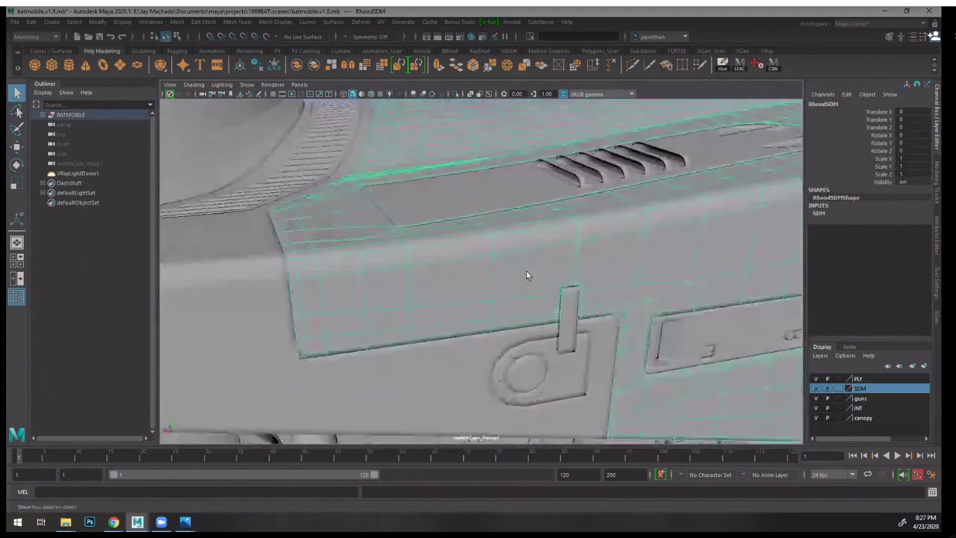
# - Inspect the RhoodSDM wireframe around the side latch cutout, the rear corner and the recessed side panel
pyautogui.keyDown('alt'); pyautogui.moveTo(476, 301); pyautogui.dragTo(467, 234); pyautogui.keyUp('alt')
pyautogui.keyDown('alt'); pyautogui.moveTo(341, 288); pyautogui.dragTo(427, 313, button='middle'); pyautogui.keyUp('alt')
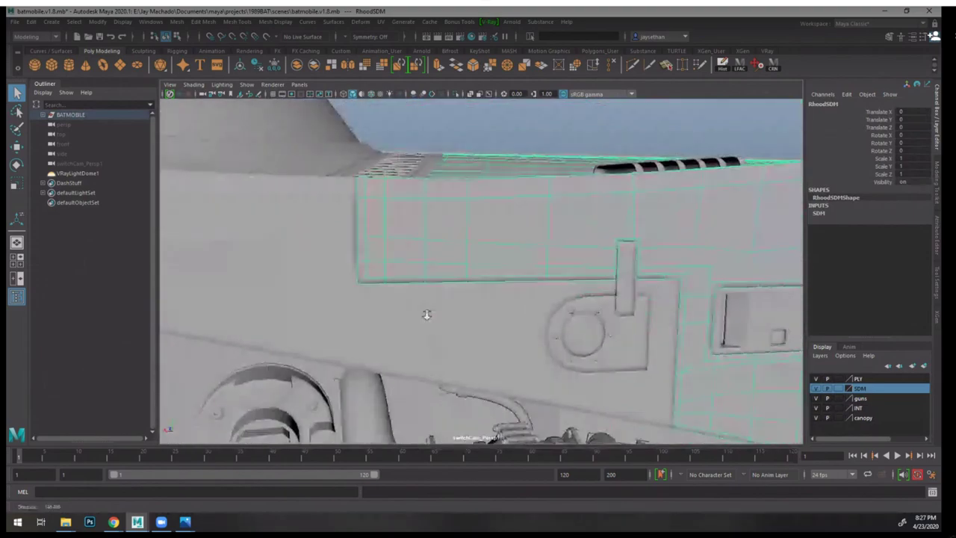
pyautogui.keyDown('alt'); pyautogui.moveTo(388, 243); pyautogui.dragTo(419, 247, button='right'); pyautogui.keyUp('alt')
pyautogui.keyDown('alt'); pyautogui.moveTo(418, 247); pyautogui.dragTo(224, 253, button='middle'); pyautogui.keyUp('alt')
pyautogui.keyDown('alt'); pyautogui.moveTo(254, 283); pyautogui.dragTo(390, 310, button='right'); pyautogui.keyUp('alt')
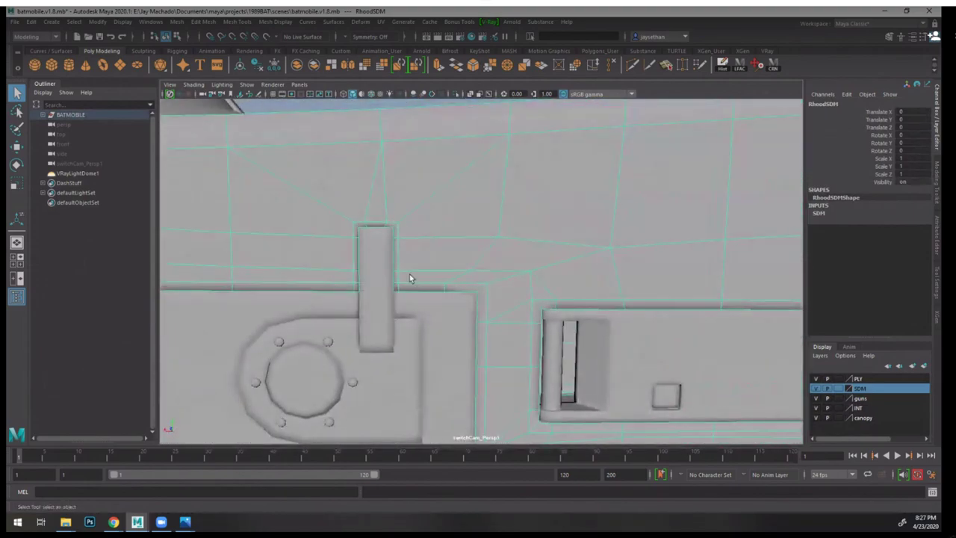
pyautogui.keyDown('alt'); pyautogui.moveTo(489, 268); pyautogui.dragTo(393, 294, button='right'); pyautogui.keyUp('alt')
pyautogui.keyDown('alt'); pyautogui.moveTo(392, 294); pyautogui.dragTo(581, 314, button='middle'); pyautogui.keyUp('alt')
pyautogui.moveTo(580, 314)
pyautogui.keyDown('alt'); pyautogui.mouseDown(button='right')
pyautogui.moveTo(303, 224)
pyautogui.moveTo(306, 248)
pyautogui.moveTo(323, 248)
pyautogui.mouseUp(button='right'); pyautogui.keyUp('alt')
# - Select all parts of the Batmobile, remove VRayLightDome1 from the selection and view the full wireframe from the side
pyautogui.moveTo(266, 143); pyautogui.dragTo(719, 384)
pyautogui.keyDown('alt'); pyautogui.moveTo(441, 323); pyautogui.dragTo(485, 346, button='right'); pyautogui.keyUp('alt')
pyautogui.keyDown('alt'); pyautogui.moveTo(541, 345); pyautogui.dragTo(500, 356); pyautogui.keyUp('alt')
pyautogui.keyDown('alt'); pyautogui.moveTo(500, 356); pyautogui.dragTo(516, 362, button='right'); pyautogui.keyUp('alt')
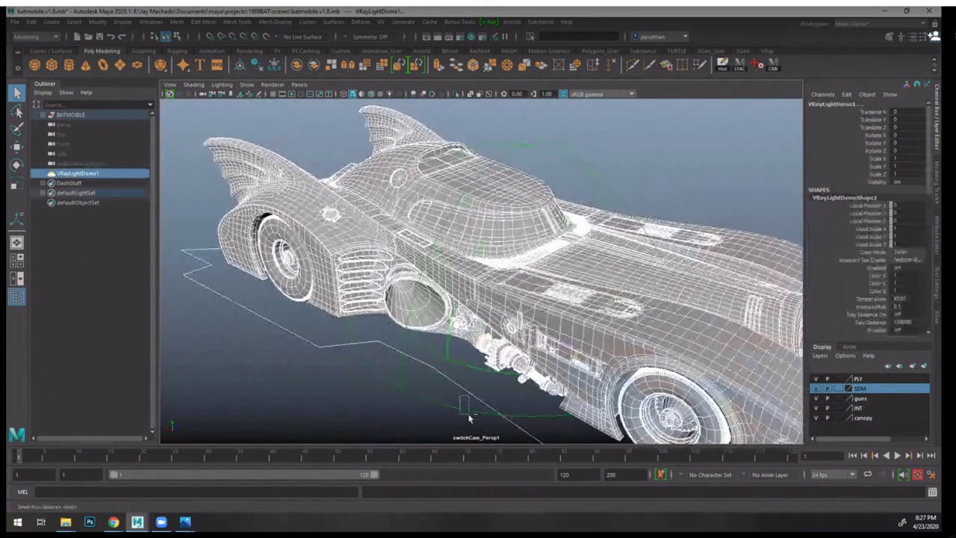
pyautogui.moveTo(459, 395); pyautogui.dragTo(489, 432)
pyautogui.keyDown('alt'); pyautogui.moveTo(489, 432); pyautogui.dragTo(398, 333); pyautogui.keyUp('alt')
pyautogui.keyDown('alt'); pyautogui.moveTo(398, 333); pyautogui.dragTo(405, 333, button='middle'); pyautogui.keyUp('alt')
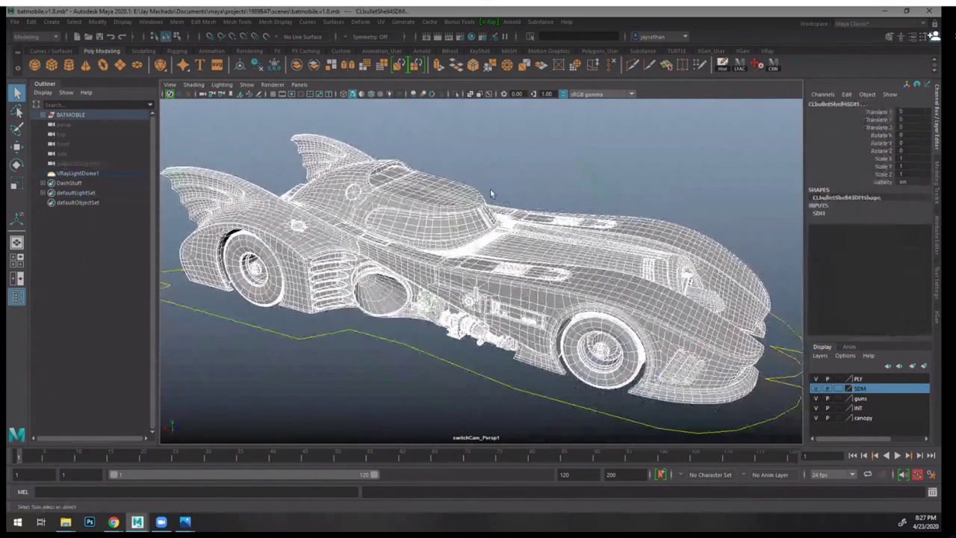
pyautogui.keyDown('alt'); pyautogui.moveTo(490, 188); pyautogui.dragTo(454, 170); pyautogui.keyUp('alt')
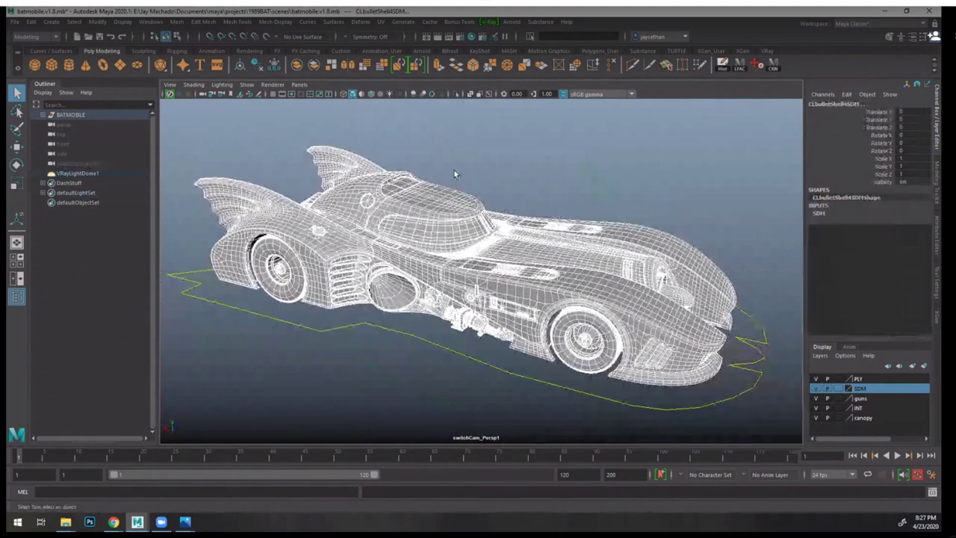
# - Select all faces of the Batmobile meshes and turn on the polygon count heads-up display
pyautogui.click(443, 166)
pyautogui.moveTo(175, 117); pyautogui.dragTo(765, 419)
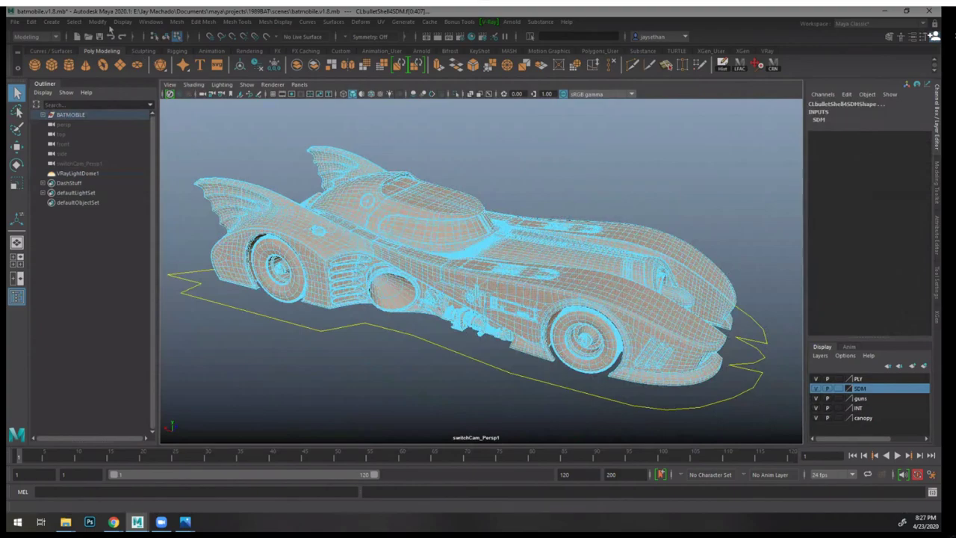
pyautogui.click(176, 22)
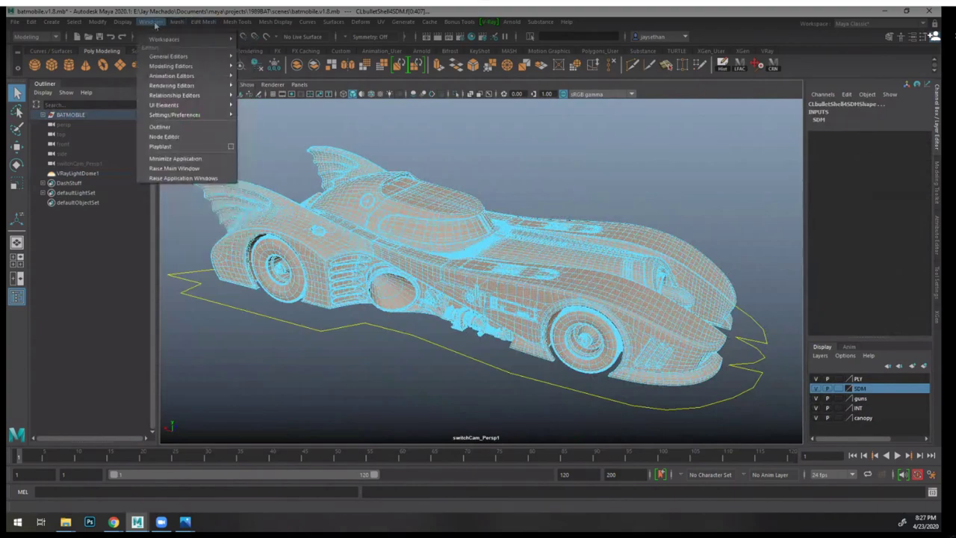
pyautogui.moveTo(208, 23)
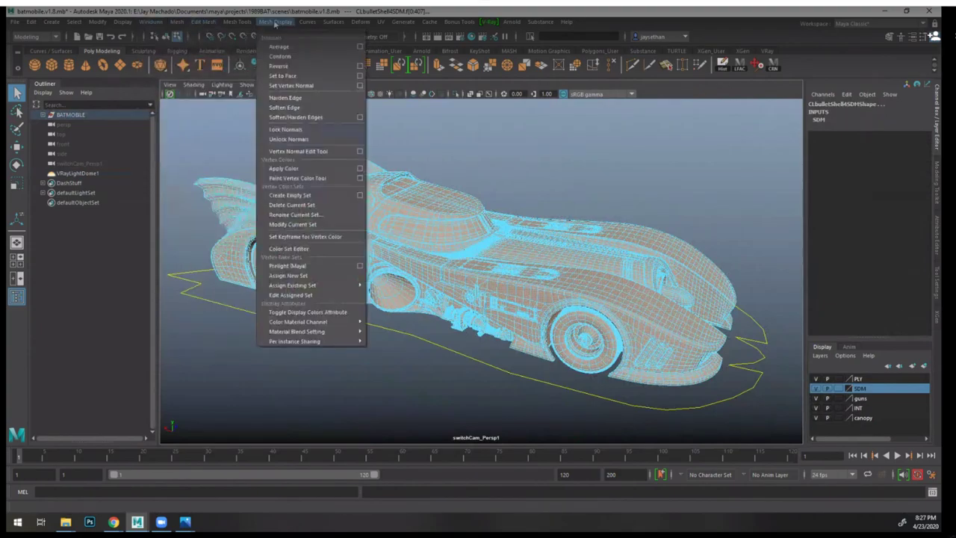
pyautogui.moveTo(126, 22)
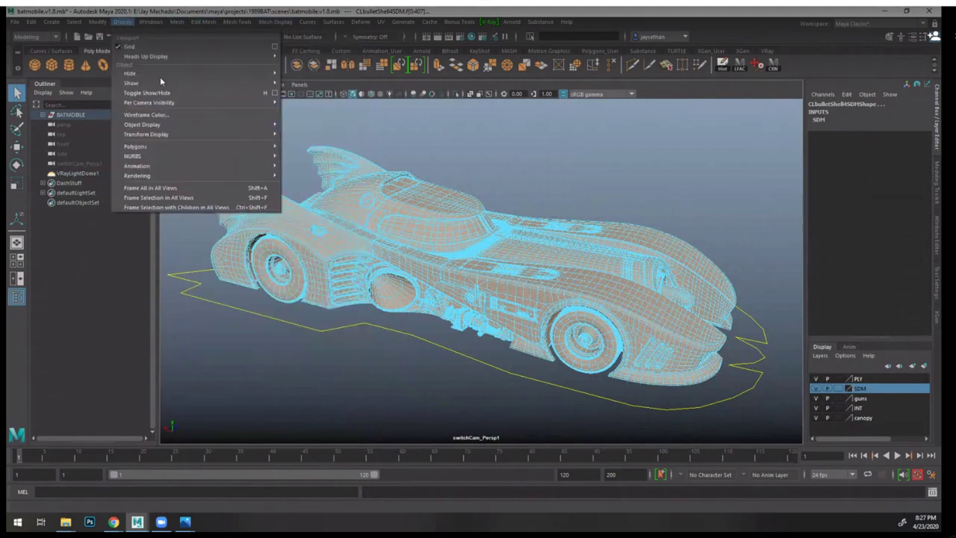
pyautogui.click(333, 191)
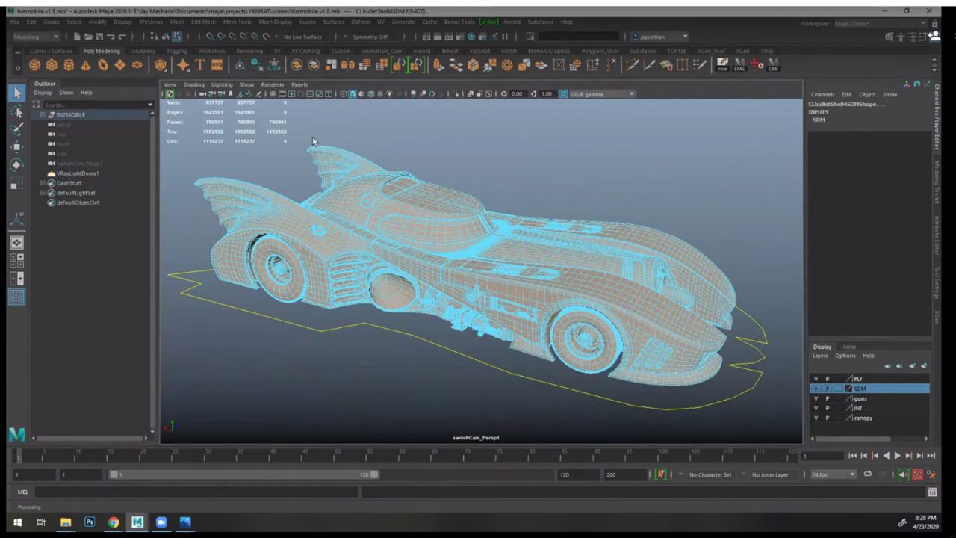
# - Constrain the face selection to N-sided polygons and move the constraint dialog clear of the car
pyautogui.click(103, 23)
pyautogui.moveTo(78, 23)
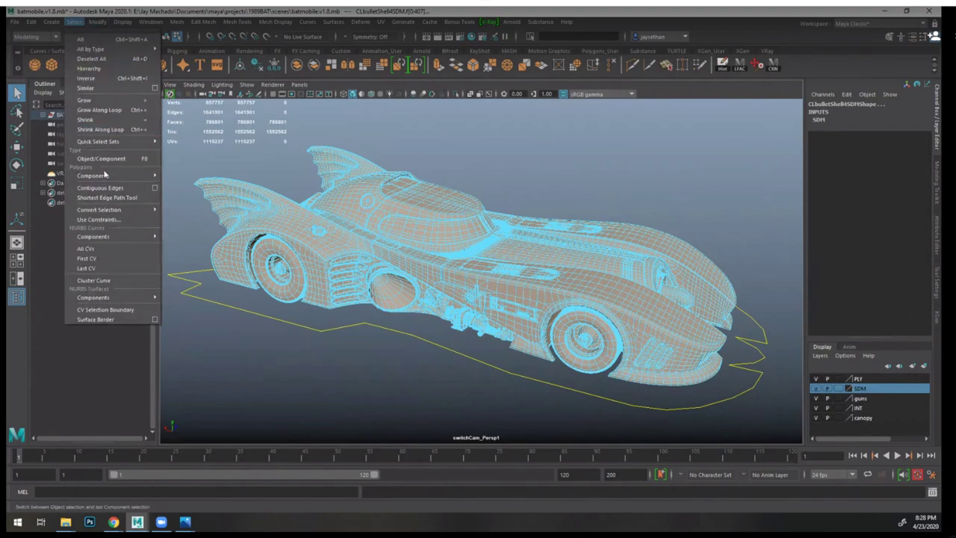
pyautogui.click(110, 223)
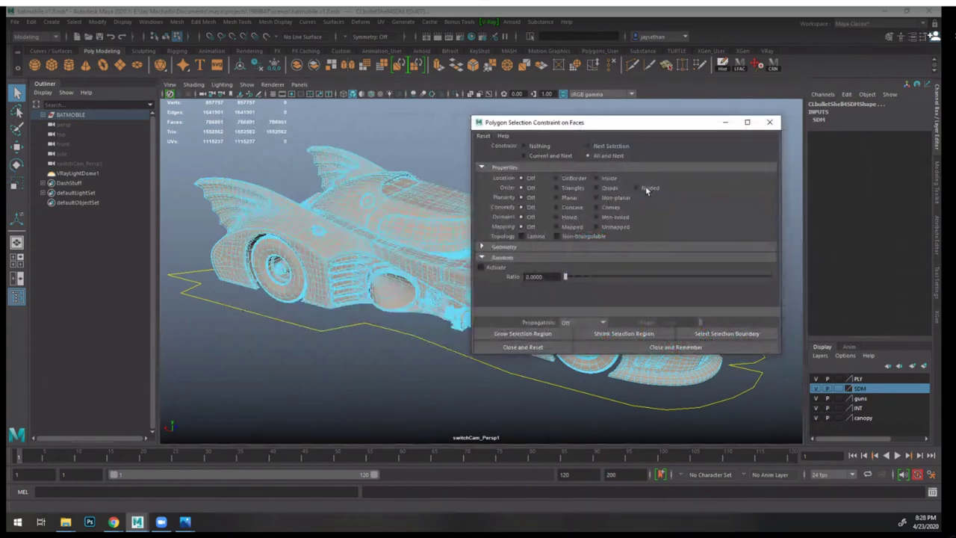
pyautogui.click(646, 188)
pyautogui.moveTo(626, 125); pyautogui.dragTo(728, 129)
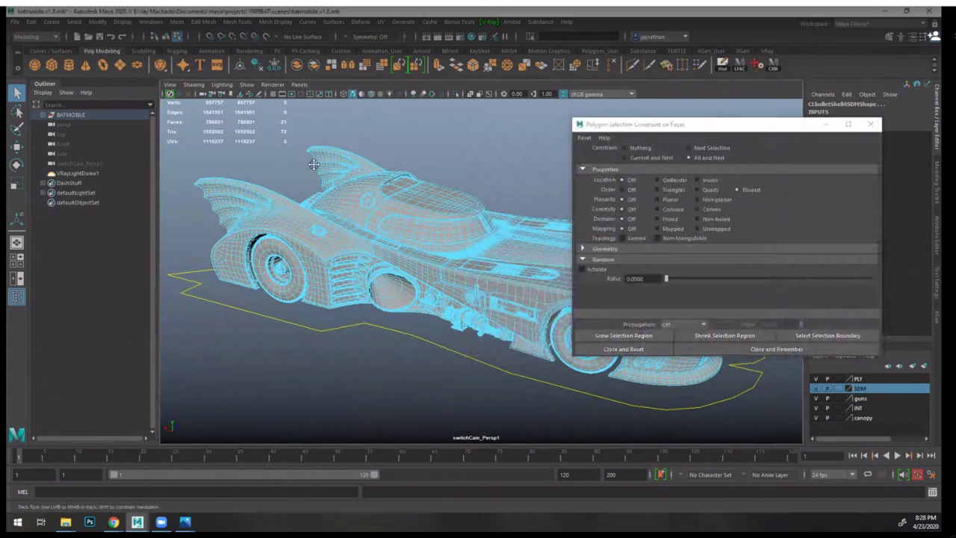
# - Isolate the selected n-sided faces, switch to object selection and re-isolate the complete meshes that contain them
pyautogui.keyDown('alt'); pyautogui.moveTo(313, 163); pyautogui.dragTo(297, 168); pyautogui.keyUp('alt')
pyautogui.keyDown('alt'); pyautogui.moveTo(297, 168); pyautogui.dragTo(333, 180, button='right'); pyautogui.keyUp('alt')
pyautogui.keyDown('alt'); pyautogui.moveTo(333, 179); pyautogui.dragTo(311, 151); pyautogui.keyUp('alt')
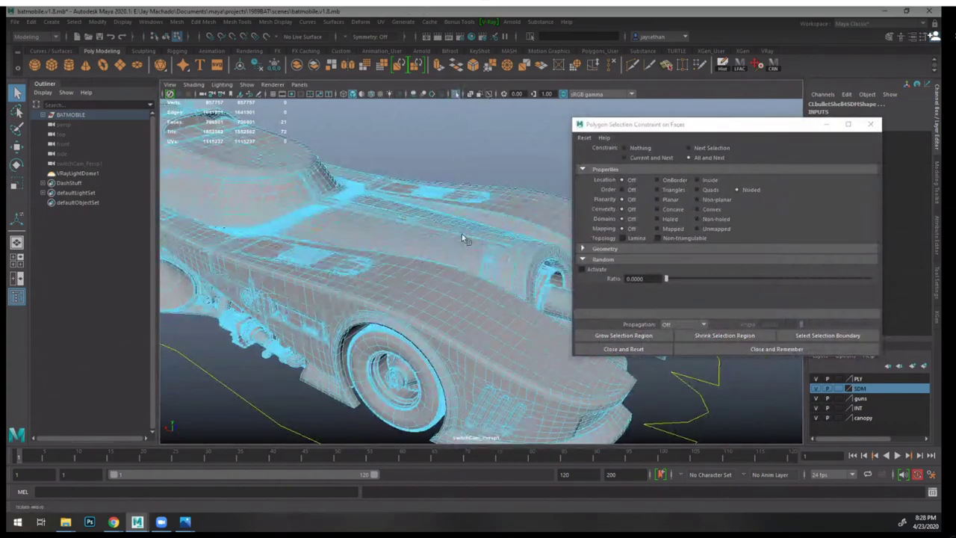
pyautogui.keyDown('alt'); pyautogui.moveTo(461, 237); pyautogui.dragTo(480, 164); pyautogui.keyUp('alt')
pyautogui.hotkey('ctrl', '1')
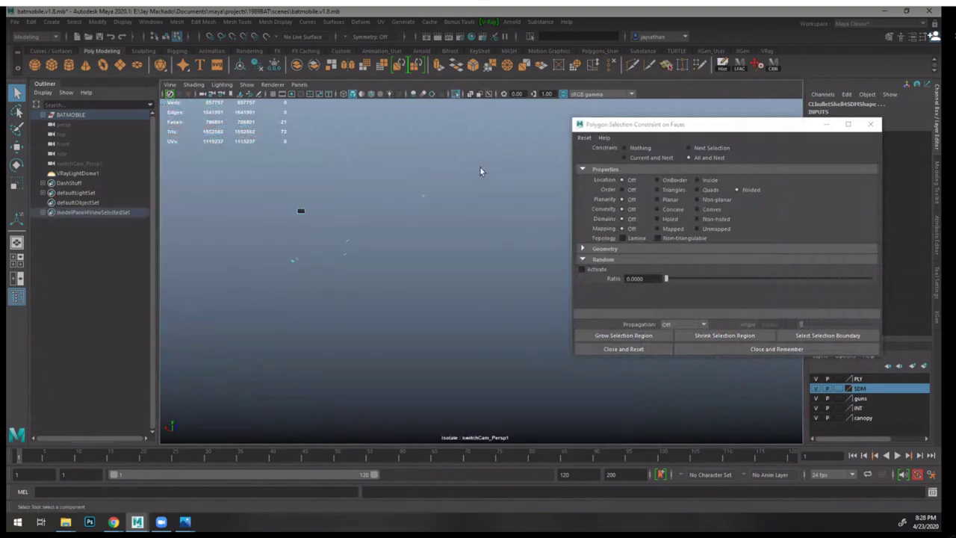
pyautogui.press('F8')
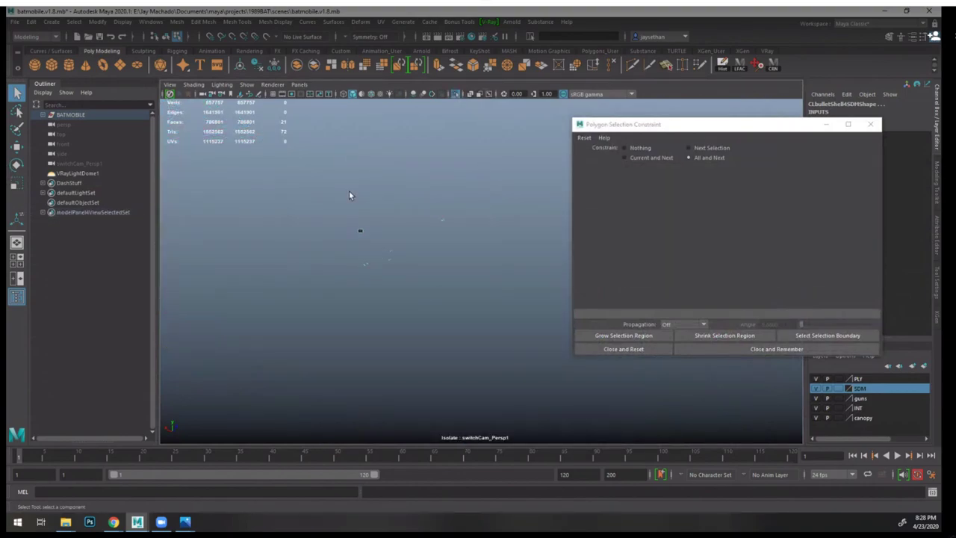
pyautogui.click(454, 95)
pyautogui.click(454, 95)
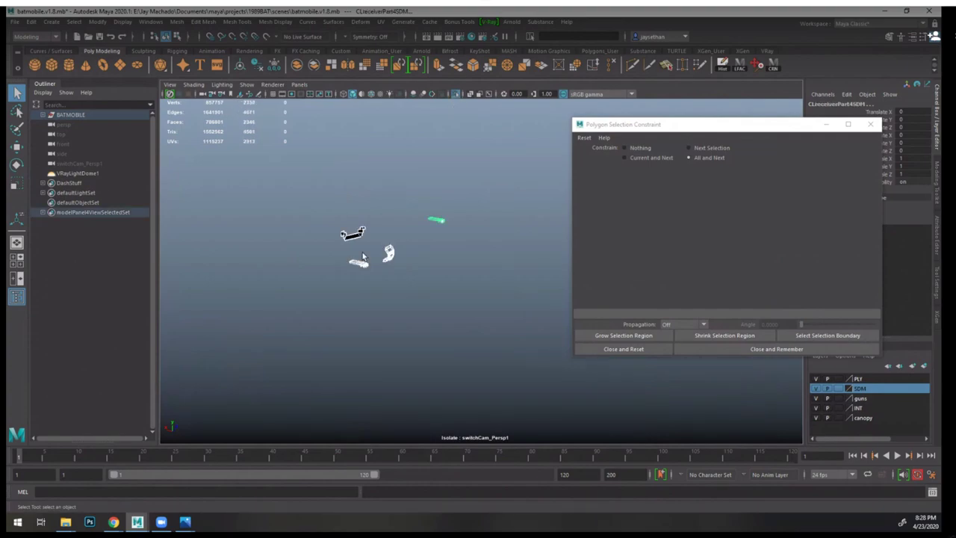
# - Select the dash plate mesh CmainDashPlateBSDM and pick out its n-sided face with the active face constraint
pyautogui.click(331, 245)
pyautogui.keyDown('alt'); pyautogui.moveTo(330, 245); pyautogui.dragTo(497, 295); pyautogui.keyUp('alt')
pyautogui.keyDown('alt'); pyautogui.moveTo(497, 294); pyautogui.dragTo(384, 257, button='middle'); pyautogui.keyUp('alt')
pyautogui.keyDown('alt'); pyautogui.moveTo(414, 267); pyautogui.dragTo(537, 373, button='right'); pyautogui.keyUp('alt')
pyautogui.click(313, 297)
pyautogui.keyDown('alt'); pyautogui.moveTo(313, 297); pyautogui.dragTo(436, 257, button='middle'); pyautogui.keyUp('alt')
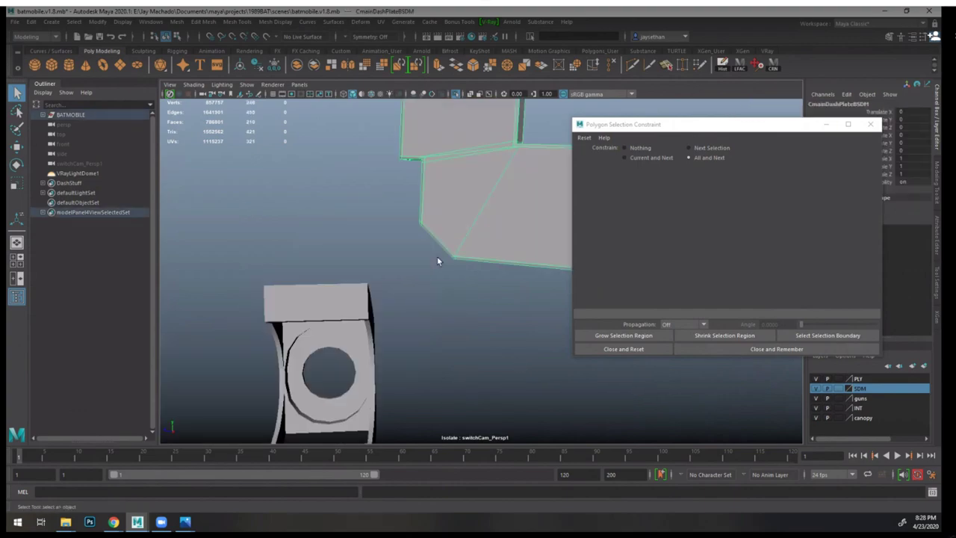
pyautogui.keyDown('alt'); pyautogui.moveTo(436, 261); pyautogui.dragTo(353, 260, button='right'); pyautogui.keyUp('alt')
pyautogui.keyDown('alt'); pyautogui.moveTo(354, 261); pyautogui.dragTo(343, 184); pyautogui.keyUp('alt')
pyautogui.moveTo(343, 184); pyautogui.dragTo(348, 209, button='right')
pyautogui.moveTo(215, 165); pyautogui.dragTo(571, 371)
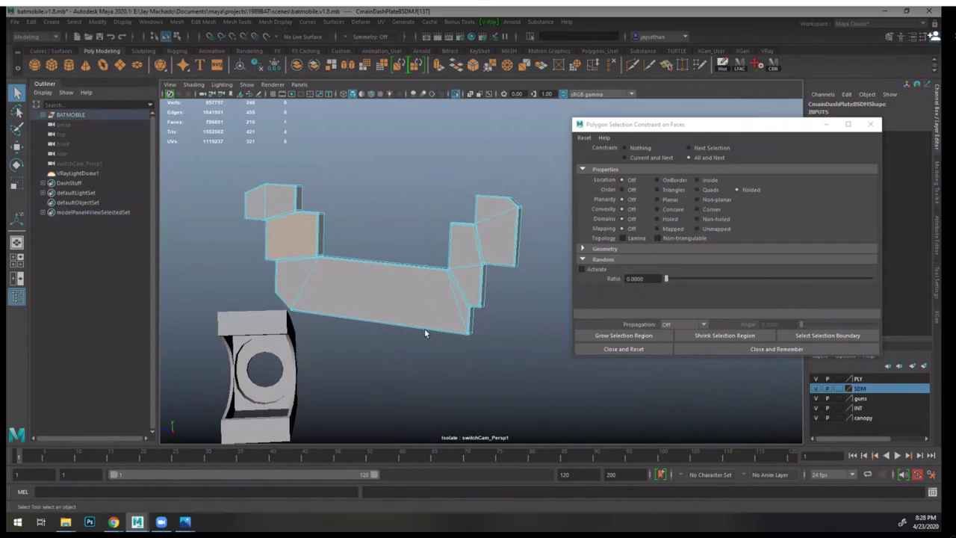
# - Split the dash plate's n-sided face with a Multi-Cut edge between its upper and lower inner corner vertices, then return to object selection
pyautogui.keyDown('alt'); pyautogui.moveTo(424, 328); pyautogui.dragTo(463, 337); pyautogui.keyUp('alt')
pyautogui.keyDown('alt'); pyautogui.moveTo(462, 337); pyautogui.dragTo(363, 380, button='middle'); pyautogui.keyUp('alt')
pyautogui.keyDown('alt'); pyautogui.moveTo(363, 380); pyautogui.dragTo(409, 381, button='right'); pyautogui.keyUp('alt')
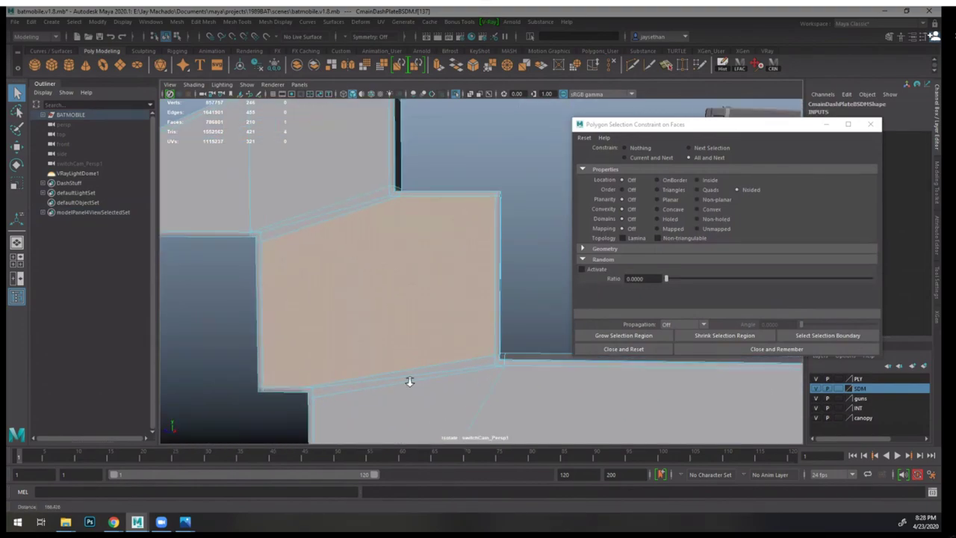
pyautogui.click(631, 66)
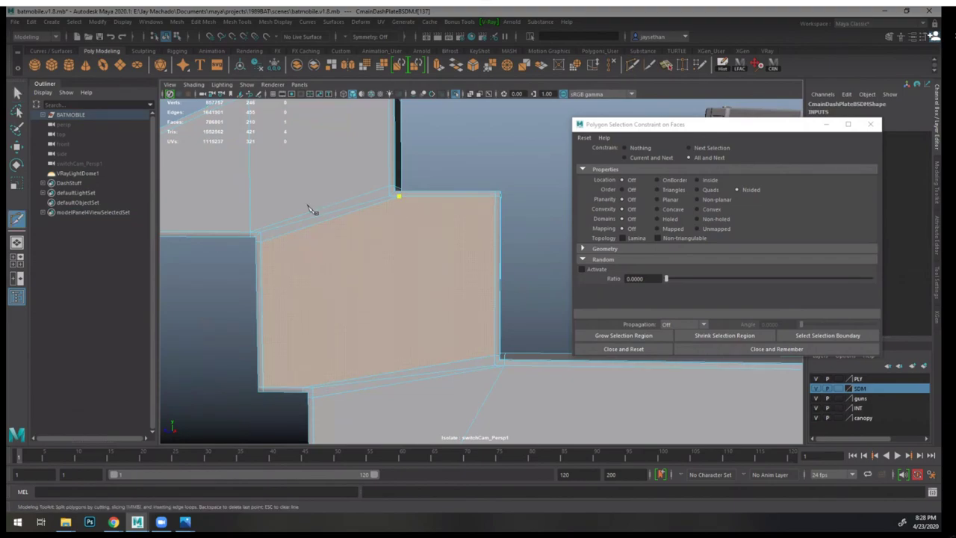
pyautogui.click(305, 388)
pyautogui.rightClick(291, 374)
pyautogui.click(494, 355)
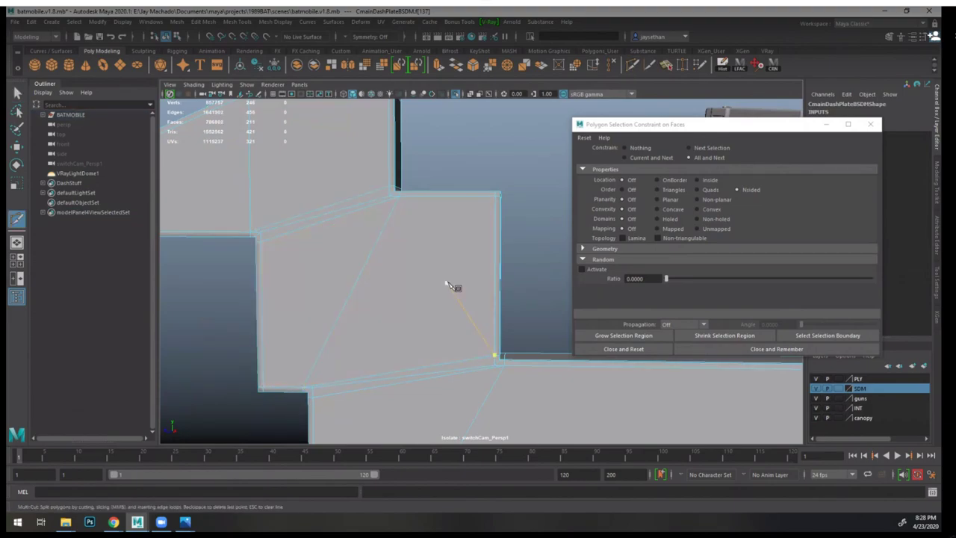
pyautogui.keyDown('alt'); pyautogui.moveTo(452, 286); pyautogui.dragTo(330, 266, button='right'); pyautogui.keyUp('alt')
pyautogui.press('w')
pyautogui.press('F8')
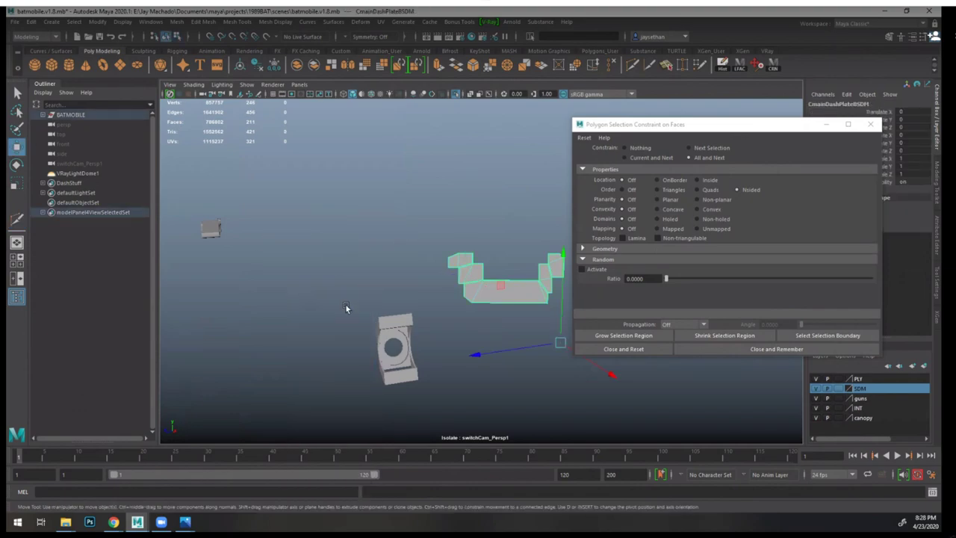
# - Select the gas pedal mesh CgasPedalMainSDM, pick out its n-sided faces and frame them
pyautogui.click(396, 349)
pyautogui.press('F8')
pyautogui.moveTo(404, 293); pyautogui.dragTo(399, 279, button='right')
pyautogui.moveTo(398, 279); pyautogui.dragTo(477, 422)
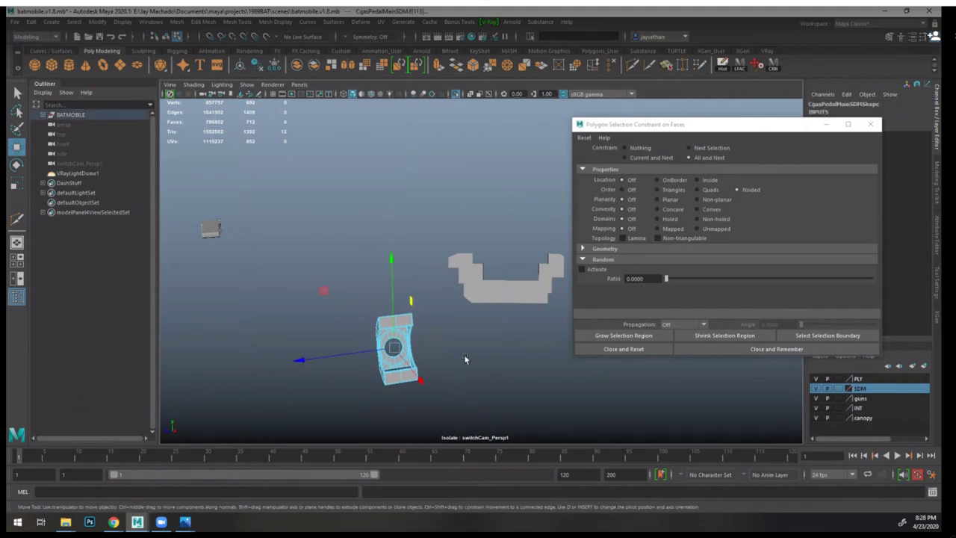
pyautogui.press('f')
# - Examine the gas pedal's n-sided faces in wireframe and shaded display, along the rim beside the round hole
pyautogui.keyDown('alt'); pyautogui.moveTo(395, 284); pyautogui.dragTo(630, 416, button='right'); pyautogui.keyUp('alt')
pyautogui.keyDown('alt'); pyautogui.moveTo(629, 416); pyautogui.dragTo(483, 378); pyautogui.keyUp('alt')
pyautogui.press('4')
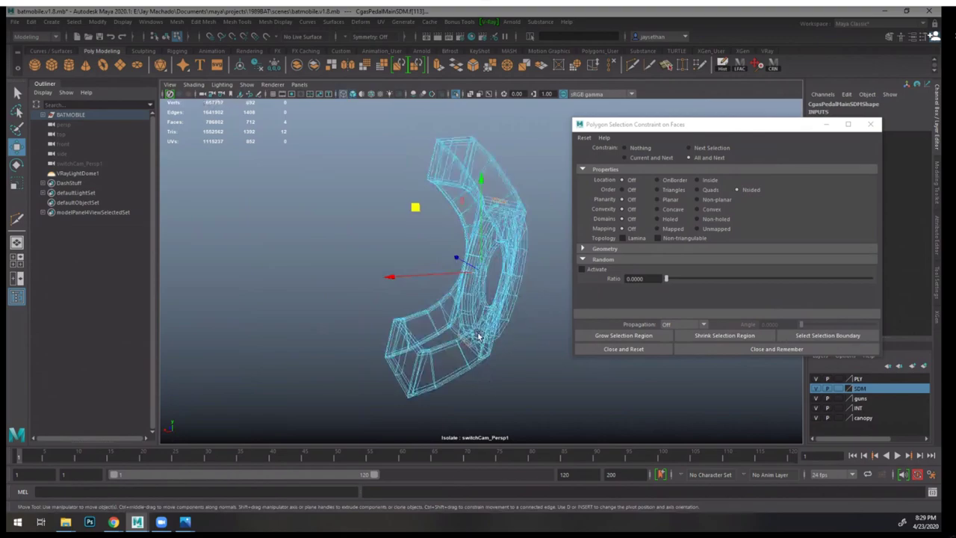
pyautogui.keyDown('alt'); pyautogui.moveTo(478, 335); pyautogui.dragTo(377, 361); pyautogui.keyUp('alt')
pyautogui.keyDown('alt'); pyautogui.moveTo(377, 361); pyautogui.dragTo(546, 395, button='right'); pyautogui.keyUp('alt')
pyautogui.moveTo(546, 395)
pyautogui.keyDown('alt'); pyautogui.mouseDown()
pyautogui.moveTo(494, 348)
pyautogui.moveTo(518, 393)
pyautogui.moveTo(531, 224)
pyautogui.moveTo(494, 285)
pyautogui.moveTo(448, 246)
pyautogui.moveTo(451, 260)
pyautogui.moveTo(425, 243)
pyautogui.moveTo(295, 239)
pyautogui.moveTo(368, 234)
pyautogui.moveTo(435, 187)
pyautogui.moveTo(401, 224)
pyautogui.moveTo(428, 301)
pyautogui.moveTo(405, 207)
pyautogui.moveTo(485, 231)
pyautogui.moveTo(503, 224)
pyautogui.moveTo(495, 202)
pyautogui.moveTo(476, 219)
pyautogui.moveTo(414, 229)
pyautogui.moveTo(396, 271)
pyautogui.mouseUp(); pyautogui.keyUp('alt')
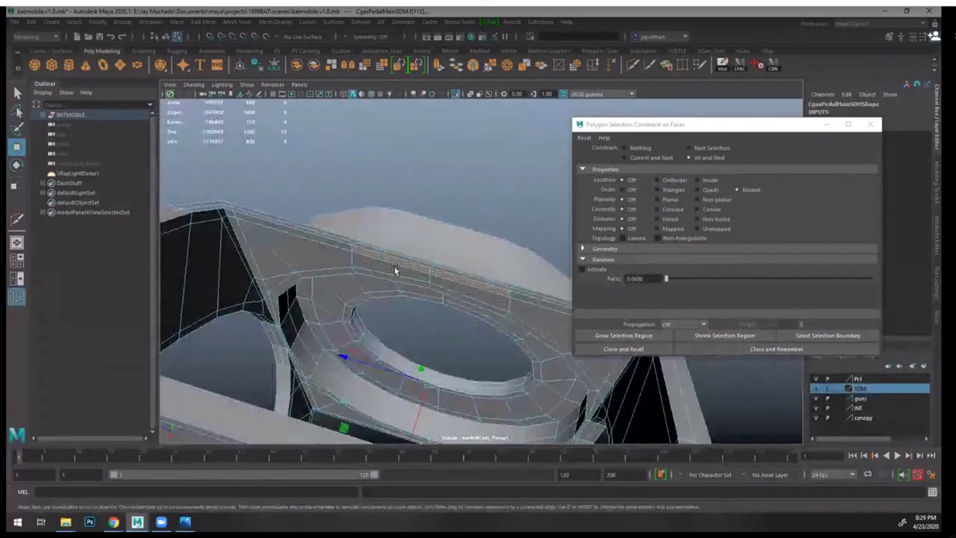
pyautogui.keyDown('alt'); pyautogui.moveTo(442, 273); pyautogui.dragTo(476, 228, button='right'); pyautogui.keyUp('alt')
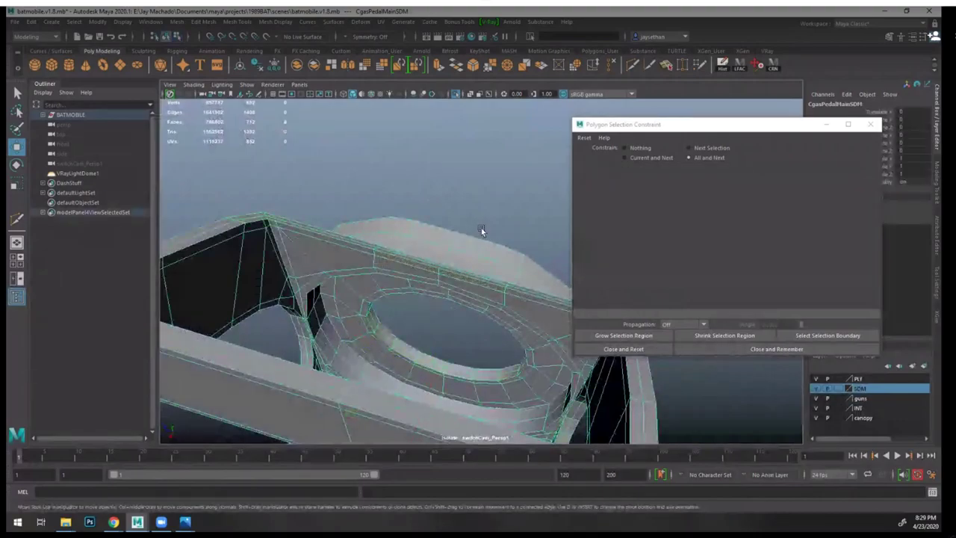
pyautogui.keyDown('alt'); pyautogui.moveTo(481, 228); pyautogui.dragTo(448, 127); pyautogui.keyUp('alt')
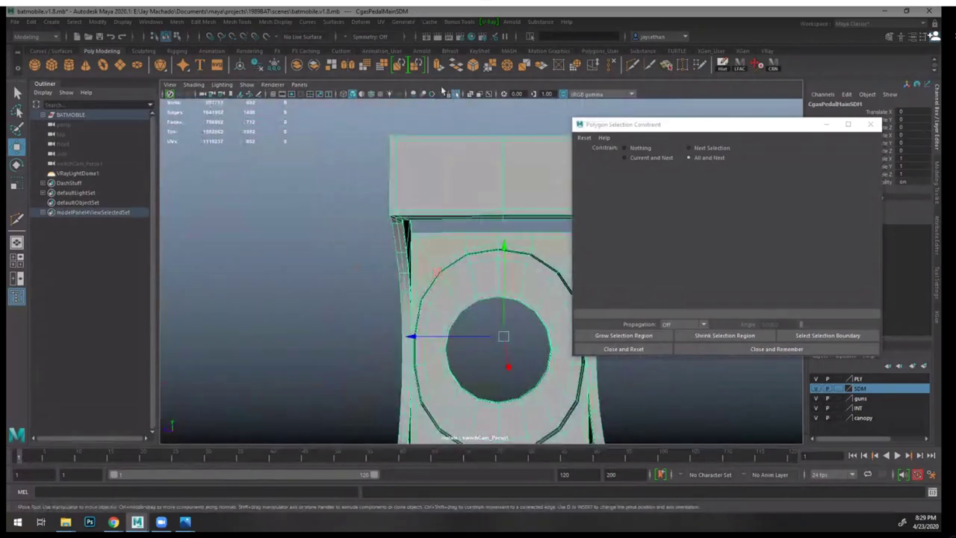
# - Switch to Chrome and browse the Batman (1989) screencap gallery on Movie-Screencaps.com
pyautogui.hotkey('alt', 'Tab')
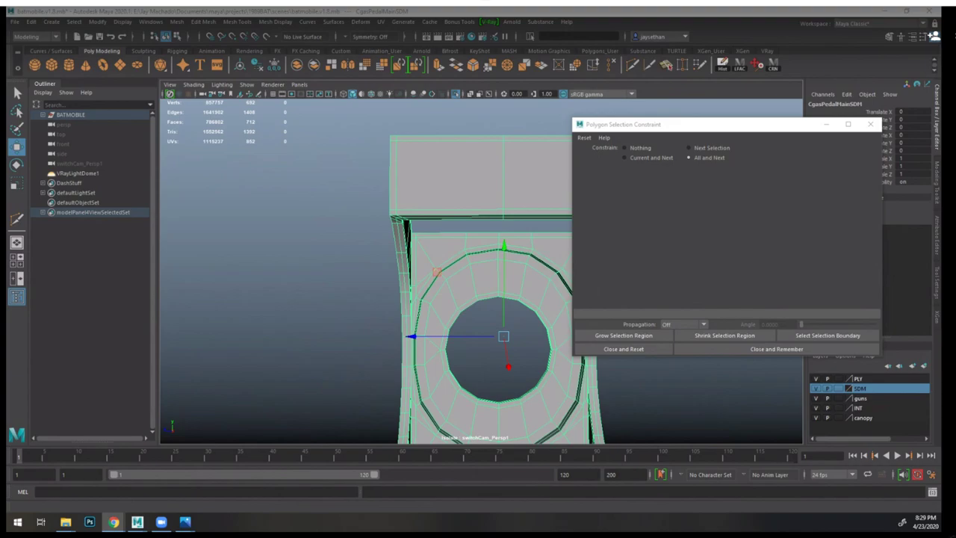
pyautogui.moveTo(77, 131); pyautogui.dragTo(682, 54)
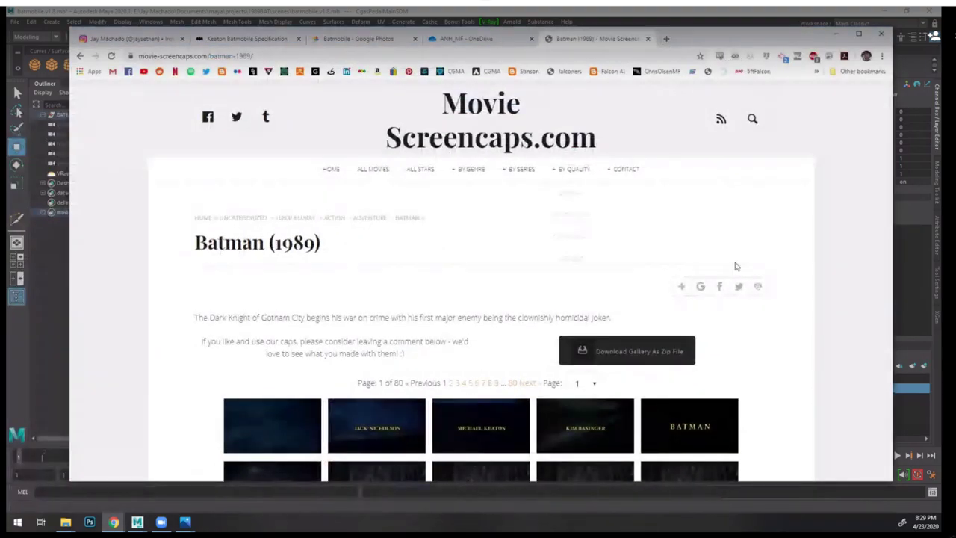
pyautogui.scroll(-3, 785, 277)
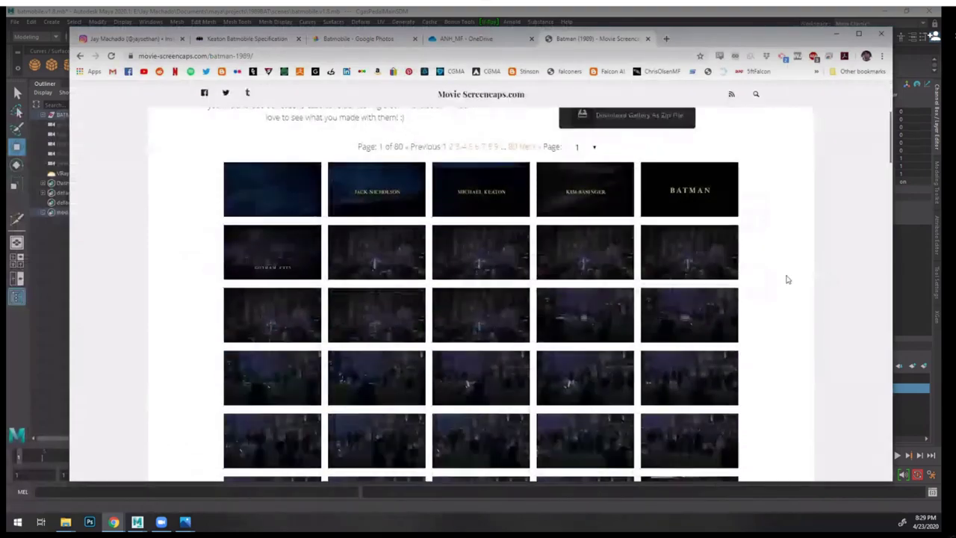
pyautogui.scroll(3, 784, 276)
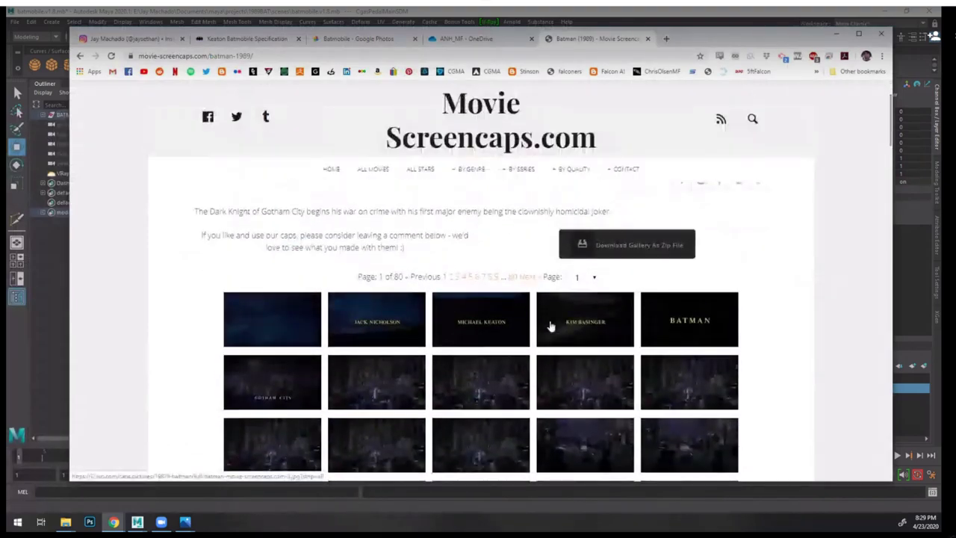
pyautogui.scroll(-2, 701, 326)
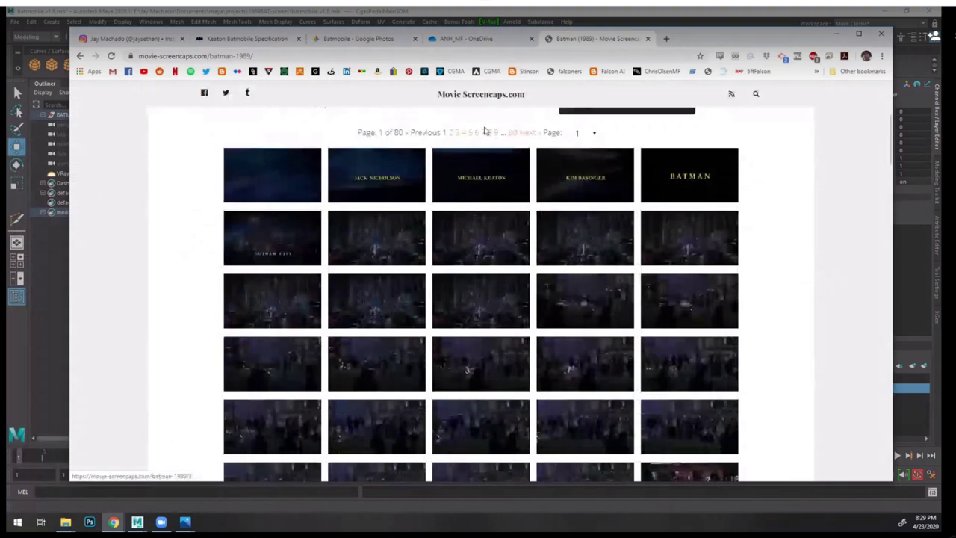
# - Go to page 50 of the Batman (1989) screencap gallery
pyautogui.click(589, 135)
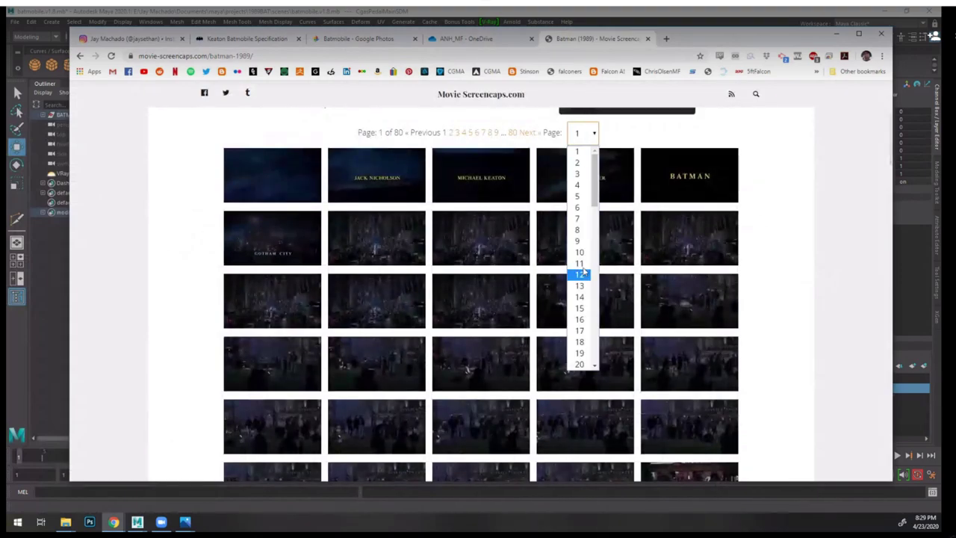
pyautogui.scroll(-5, 582, 246)
pyautogui.click(580, 310)
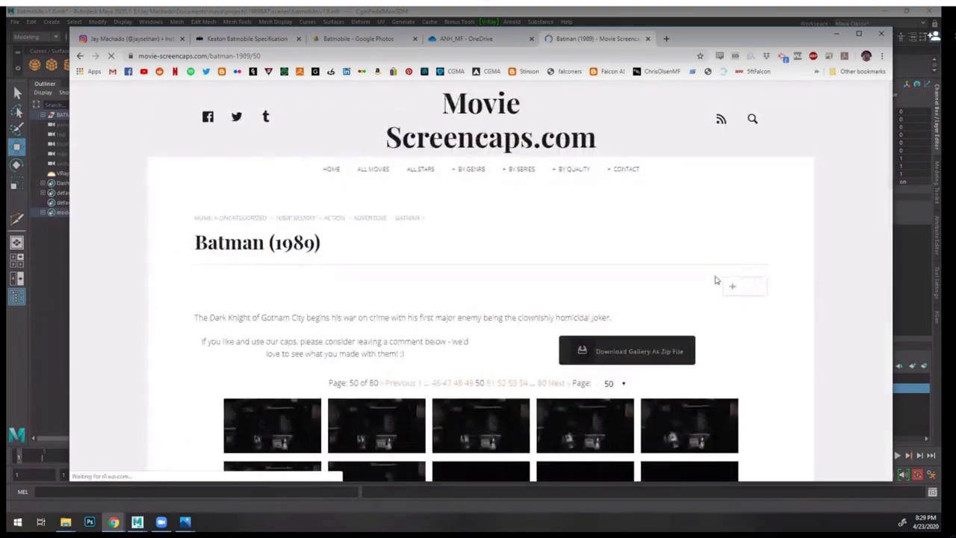
# - Go to page 48 of the Batman (1989) screencap gallery and look through its frames for the Batmobile
pyautogui.scroll(-1, 702, 280)
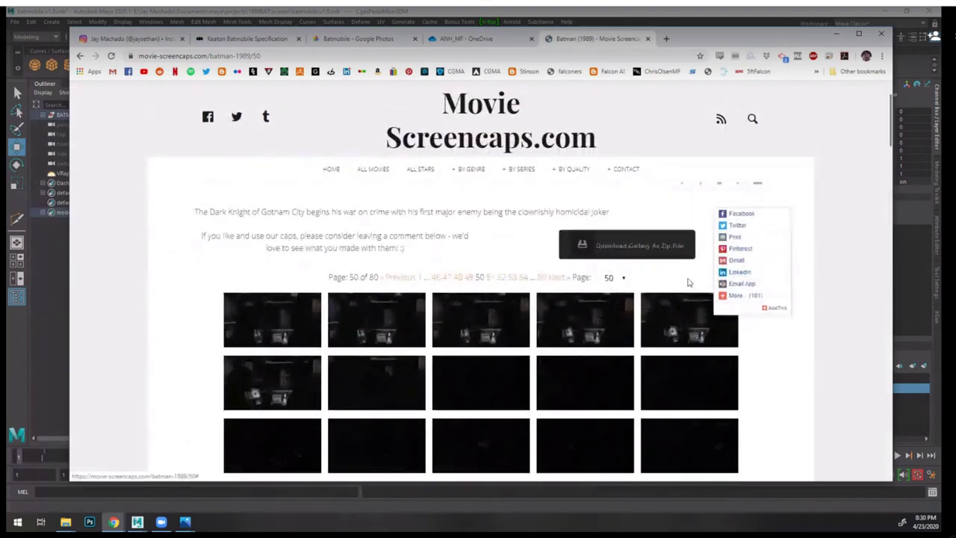
pyautogui.click(619, 276)
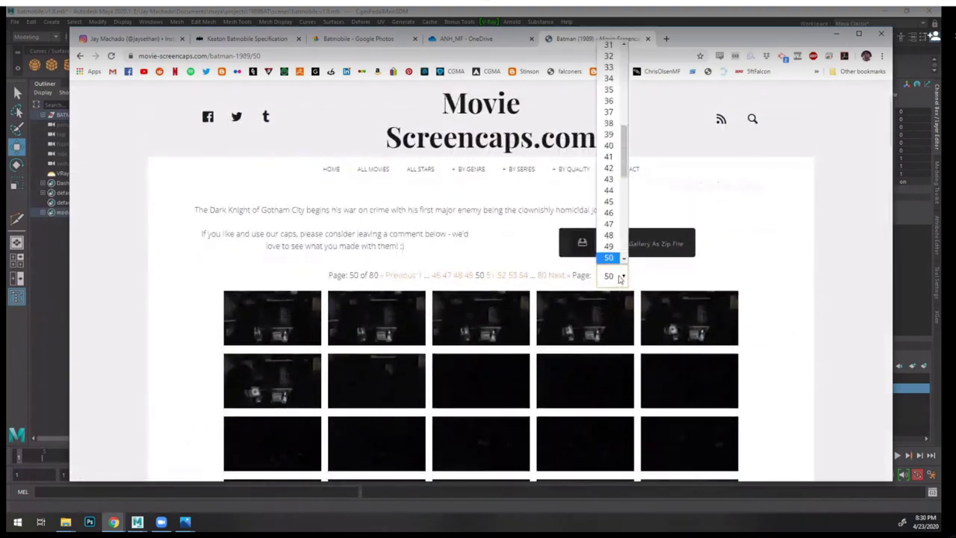
pyautogui.click(608, 236)
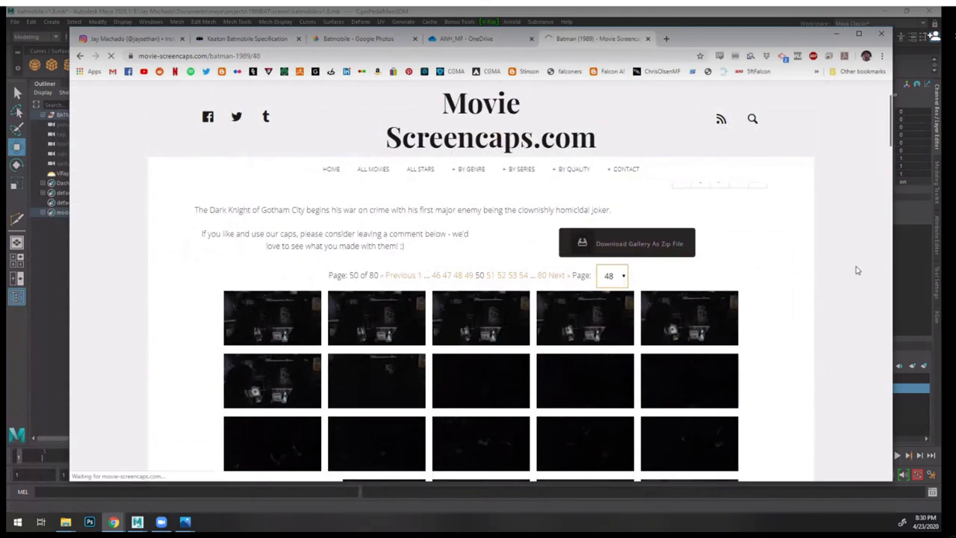
pyautogui.scroll(-2, 689, 265)
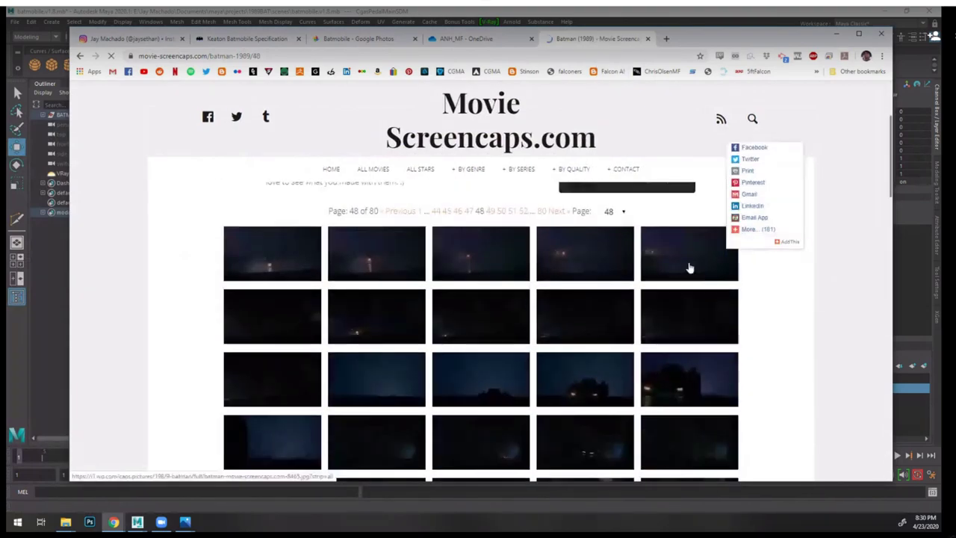
pyautogui.scroll(-5, 586, 241)
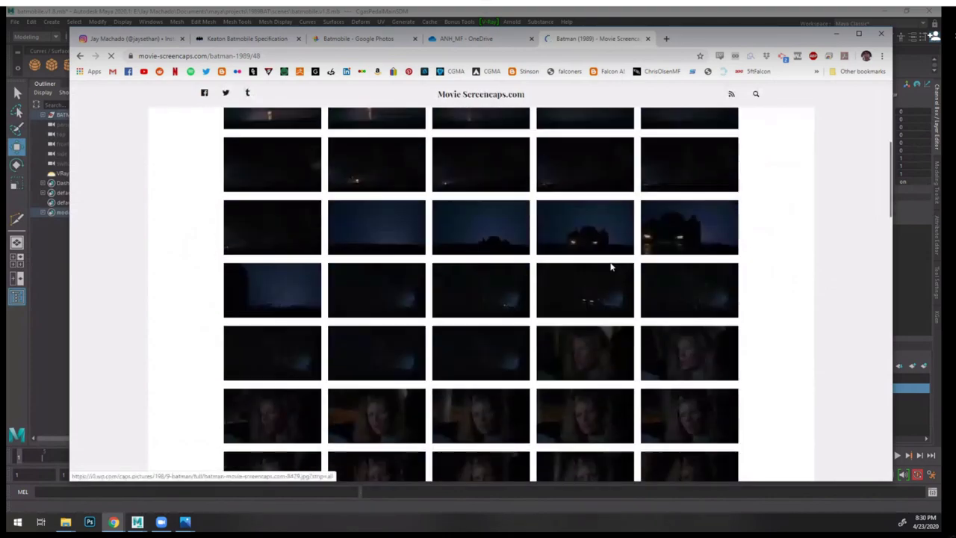
pyautogui.scroll(-10, 607, 266)
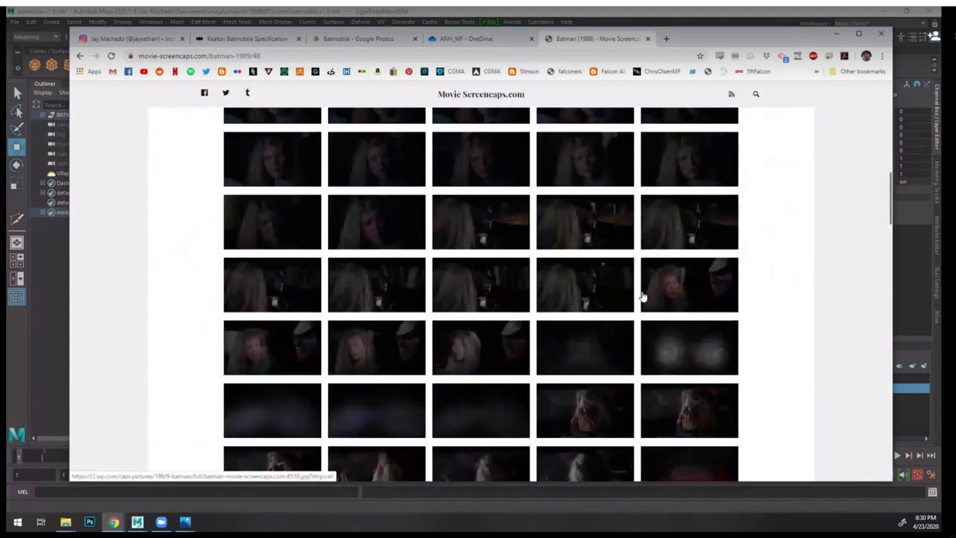
pyautogui.scroll(-2, 642, 296)
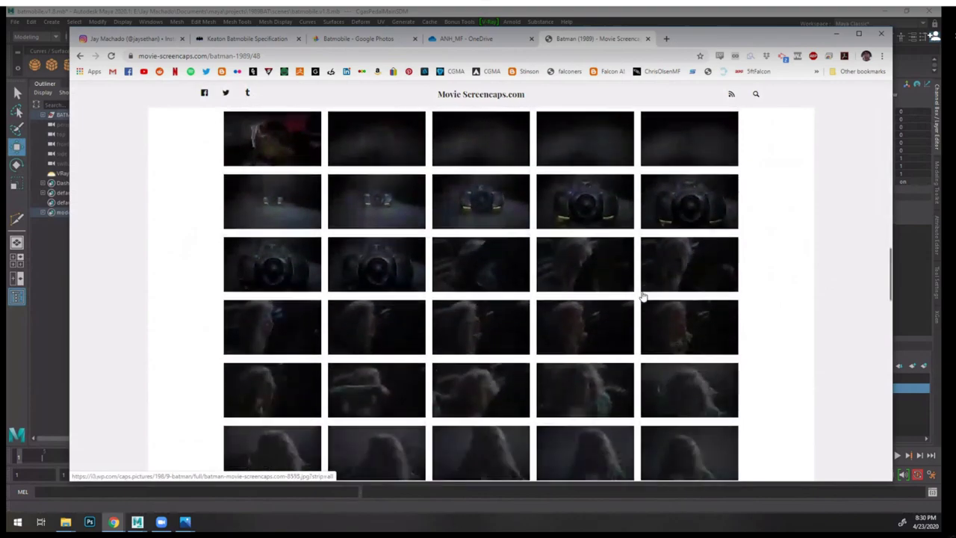
# - Go to page 47 of the gallery and open screencap 8442 showing the boot at the pedals at full size
pyautogui.scroll(5, 704, 251)
pyautogui.scroll(15, 705, 255)
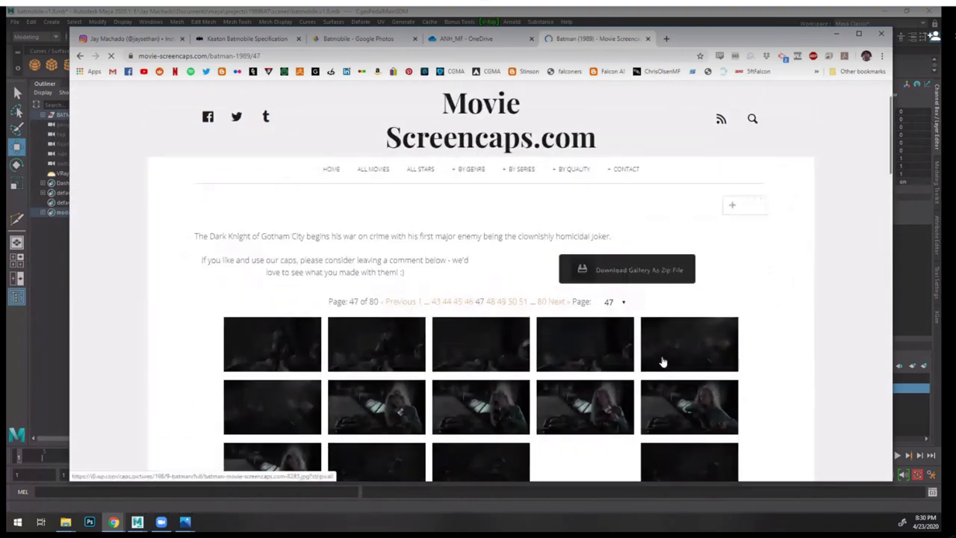
pyautogui.scroll(-15, 675, 351)
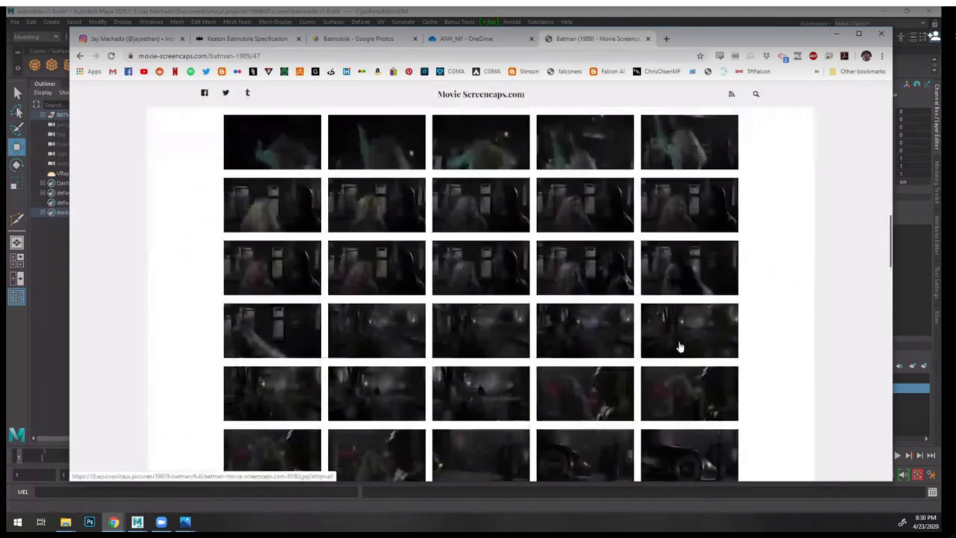
pyautogui.scroll(-15, 679, 346)
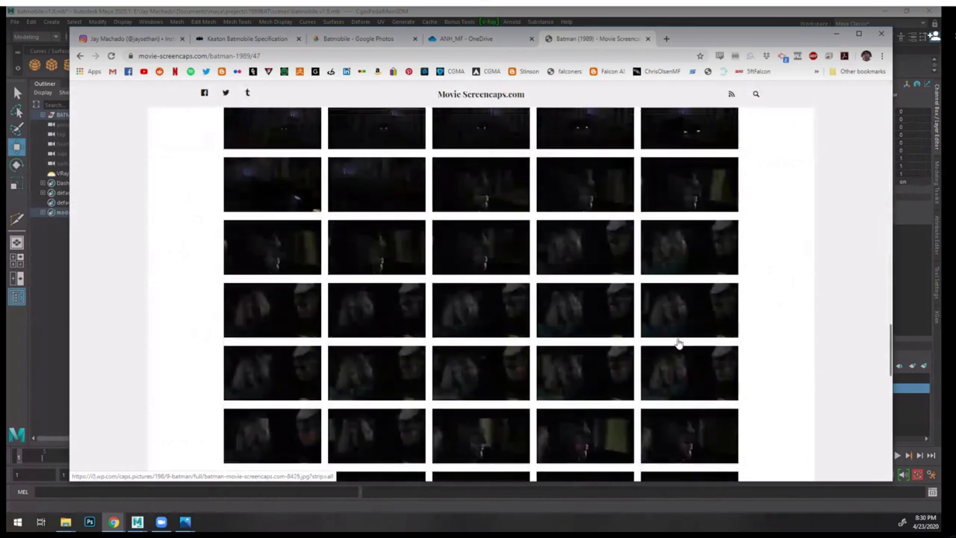
pyautogui.scroll(-10, 678, 344)
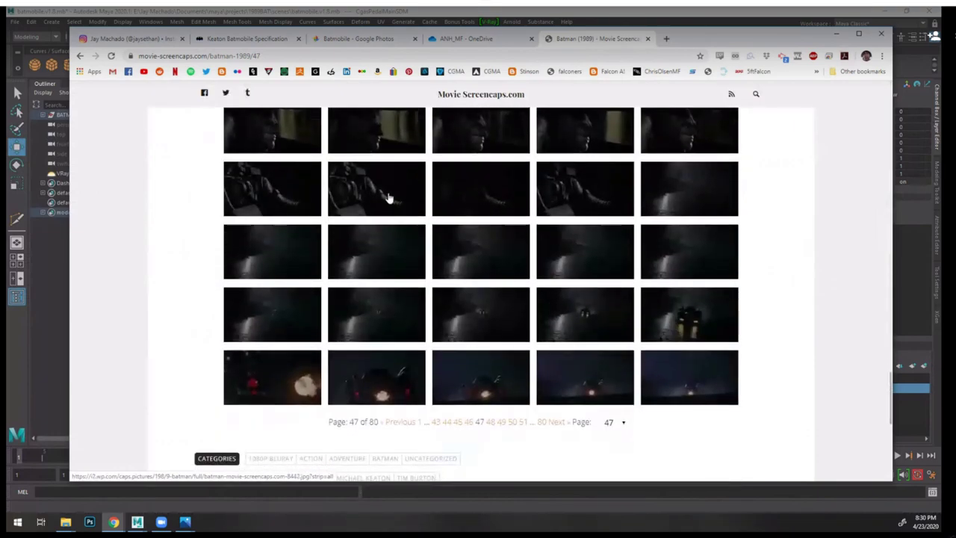
pyautogui.click(401, 184)
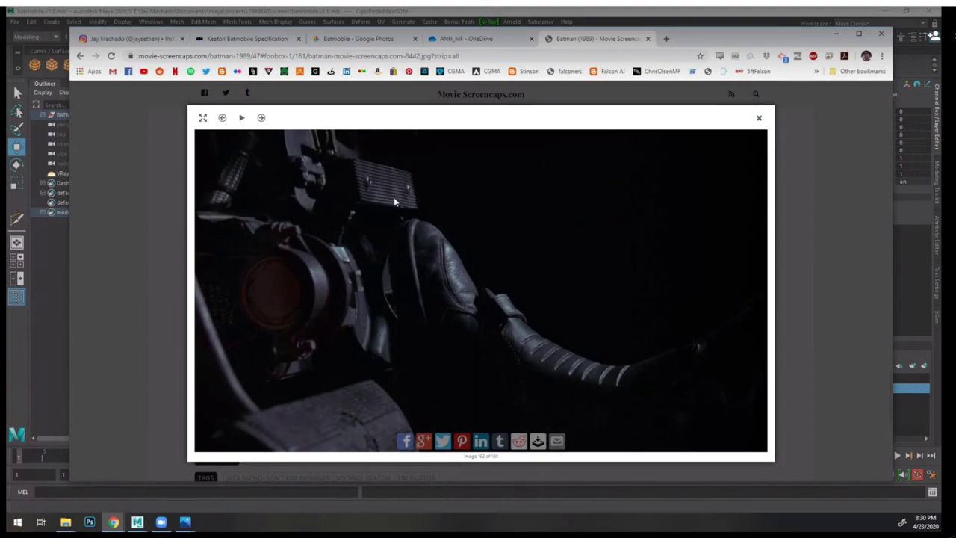
# - Switch back to Maya, select the whole gas pedal group CgaspedalNUL and isolate it in the viewport
pyautogui.click(608, 15)
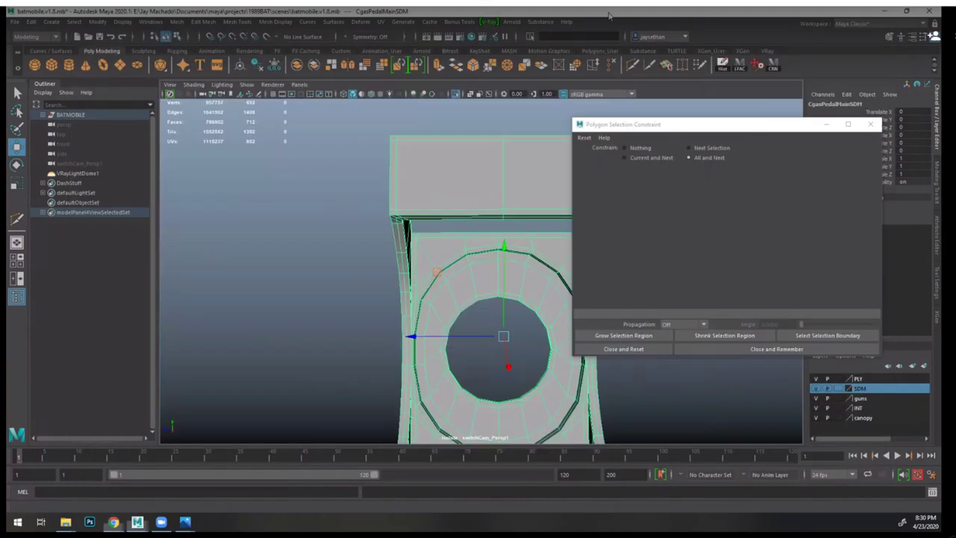
pyautogui.keyDown('alt'); pyautogui.moveTo(491, 241); pyautogui.dragTo(380, 171); pyautogui.keyUp('alt')
pyautogui.keyDown('alt'); pyautogui.moveTo(463, 224); pyautogui.dragTo(401, 210, button='right'); pyautogui.keyUp('alt')
pyautogui.keyDown('alt'); pyautogui.moveTo(400, 210); pyautogui.dragTo(314, 351); pyautogui.keyUp('alt')
pyautogui.click(292, 354)
pyautogui.keyDown('alt'); pyautogui.moveTo(292, 354); pyautogui.dragTo(557, 357, button='right'); pyautogui.keyUp('alt')
pyautogui.keyDown('alt'); pyautogui.moveTo(557, 357); pyautogui.dragTo(429, 257); pyautogui.keyUp('alt')
pyautogui.click(429, 258)
pyautogui.press('Up')
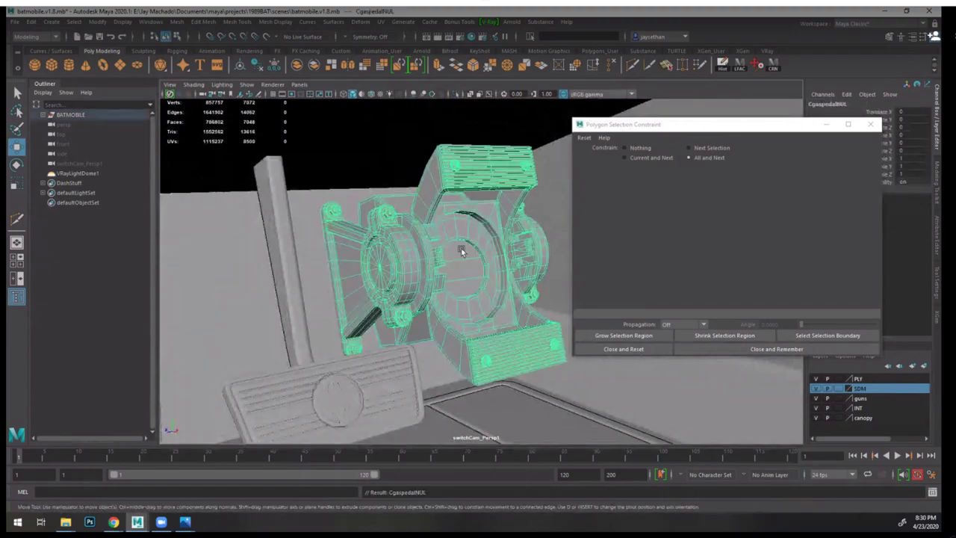
pyautogui.click(468, 95)
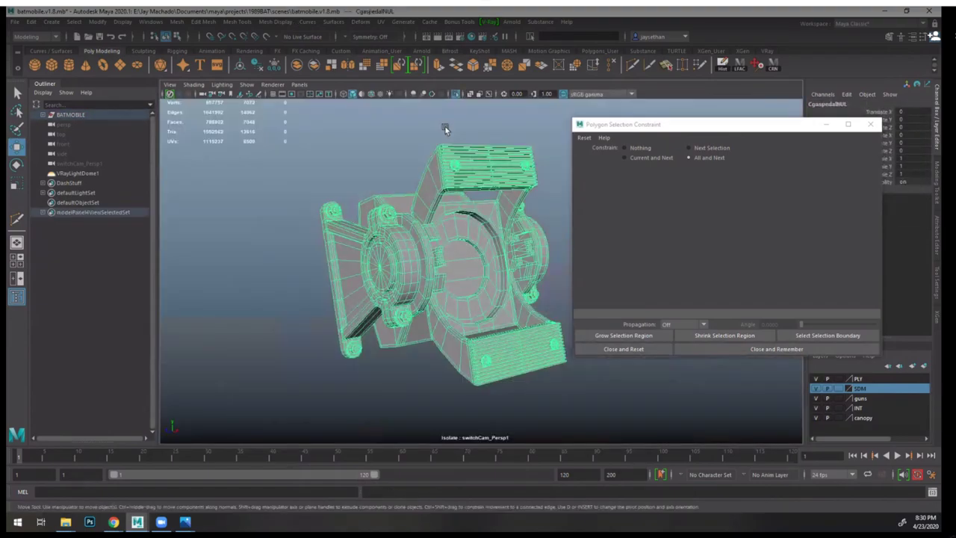
# - Soften the edges of all the isolated gas pedal's meshes and clear the selection
pyautogui.moveTo(302, 132); pyautogui.dragTo(660, 418)
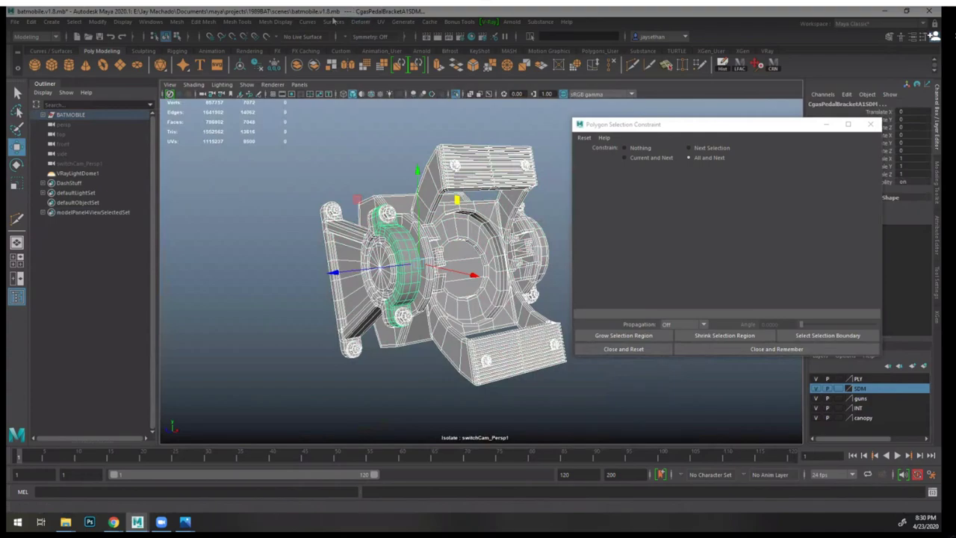
pyautogui.click(276, 21)
pyautogui.click(297, 104)
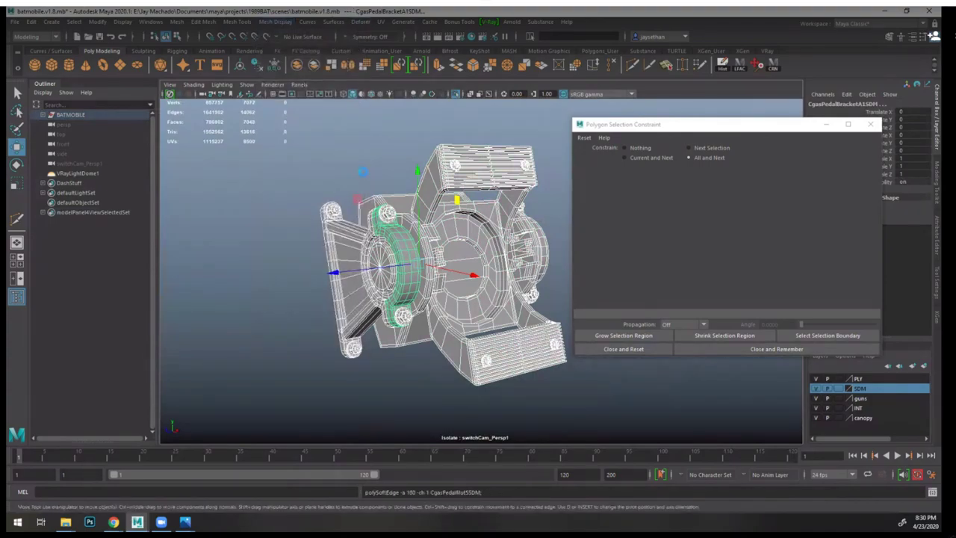
pyautogui.click(362, 170)
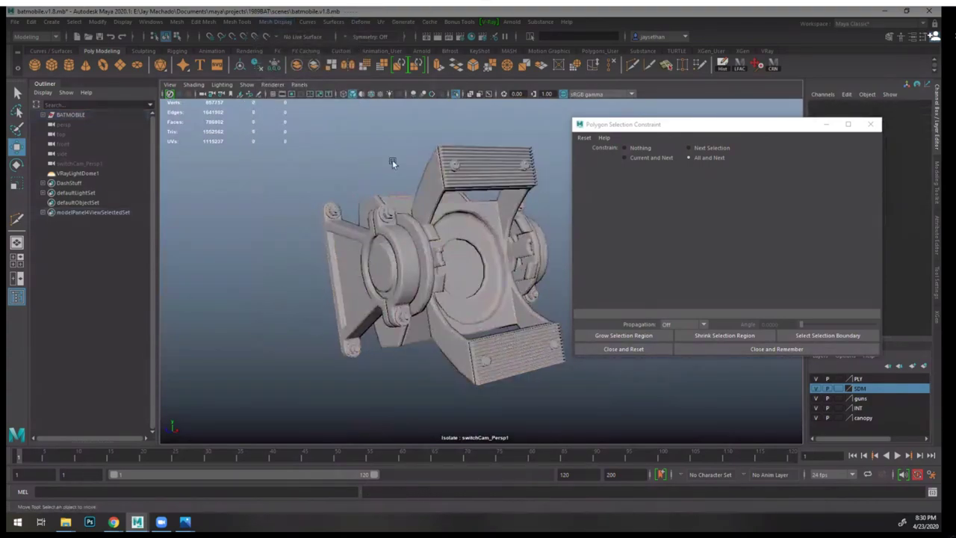
# - Examine the shading of the isolated gas pedal from several angles, including its brackets, ribbed plates and bolts
pyautogui.moveTo(393, 163)
pyautogui.keyDown('alt'); pyautogui.mouseDown()
pyautogui.moveTo(376, 175)
pyautogui.moveTo(394, 176)
pyautogui.mouseUp(); pyautogui.keyUp('alt')
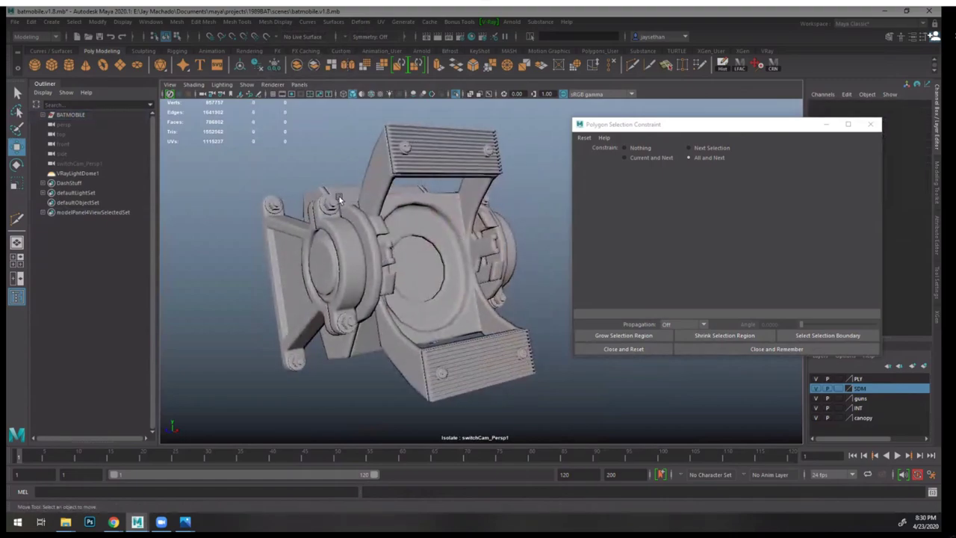
pyautogui.keyDown('alt'); pyautogui.moveTo(338, 199); pyautogui.dragTo(473, 239); pyautogui.keyUp('alt')
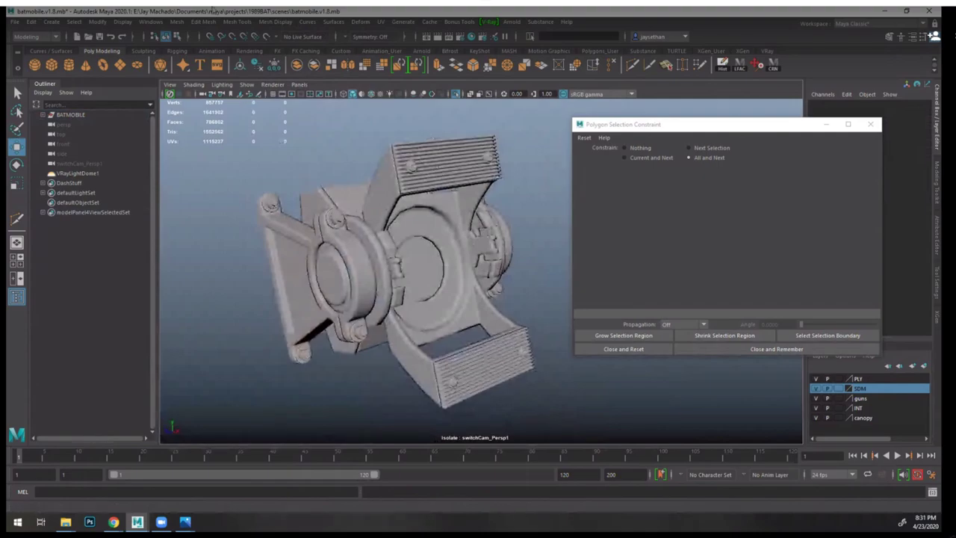
pyautogui.click(270, 23)
pyautogui.click(453, 113)
pyautogui.keyDown('alt'); pyautogui.moveTo(463, 145); pyautogui.dragTo(337, 219, button='right'); pyautogui.keyUp('alt')
pyautogui.keyDown('alt'); pyautogui.moveTo(337, 217); pyautogui.dragTo(424, 212); pyautogui.keyUp('alt')
pyautogui.keyDown('alt'); pyautogui.moveTo(424, 196); pyautogui.dragTo(539, 306, button='right'); pyautogui.keyUp('alt')
pyautogui.keyDown('alt'); pyautogui.moveTo(400, 219); pyautogui.dragTo(470, 291, button='middle'); pyautogui.keyUp('alt')
pyautogui.keyDown('alt'); pyautogui.moveTo(358, 246); pyautogui.dragTo(399, 263, button='right'); pyautogui.keyUp('alt')
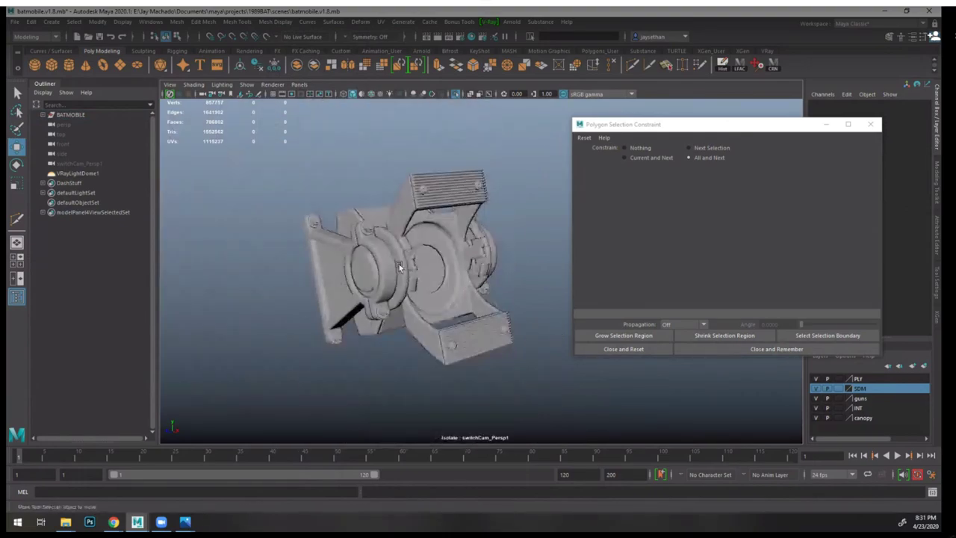
pyautogui.keyDown('alt'); pyautogui.moveTo(399, 263); pyautogui.dragTo(316, 251); pyautogui.keyUp('alt')
pyautogui.keyDown('alt'); pyautogui.moveTo(316, 251); pyautogui.dragTo(411, 261, button='right'); pyautogui.keyUp('alt')
pyautogui.keyDown('alt'); pyautogui.moveTo(411, 261); pyautogui.dragTo(497, 261); pyautogui.keyUp('alt')
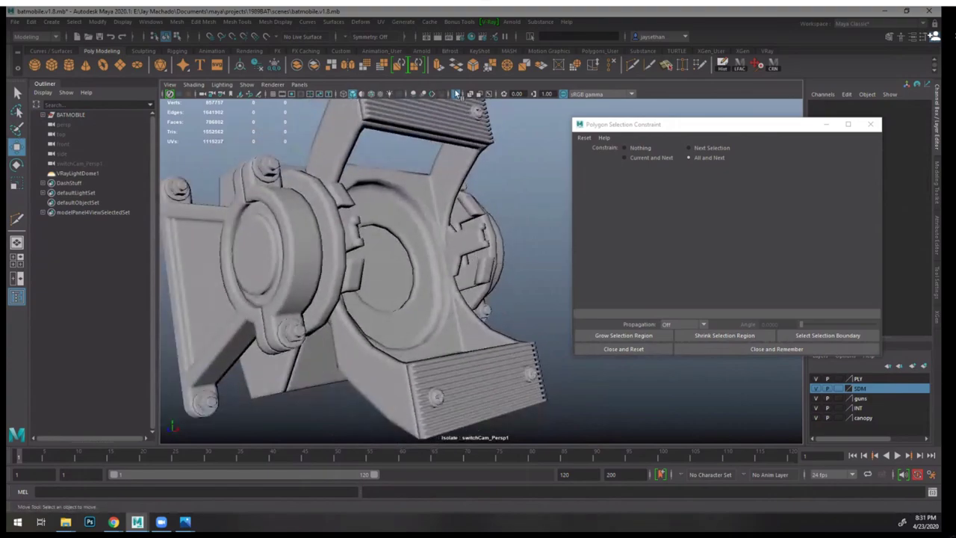
# - Turn off the gas pedal's isolation and frame both pedals together in the footwell
pyautogui.click(456, 94)
pyautogui.keyDown('alt'); pyautogui.moveTo(472, 203); pyautogui.dragTo(396, 189); pyautogui.keyUp('alt')
pyautogui.keyDown('alt'); pyautogui.moveTo(494, 373); pyautogui.dragTo(412, 289); pyautogui.keyUp('alt')
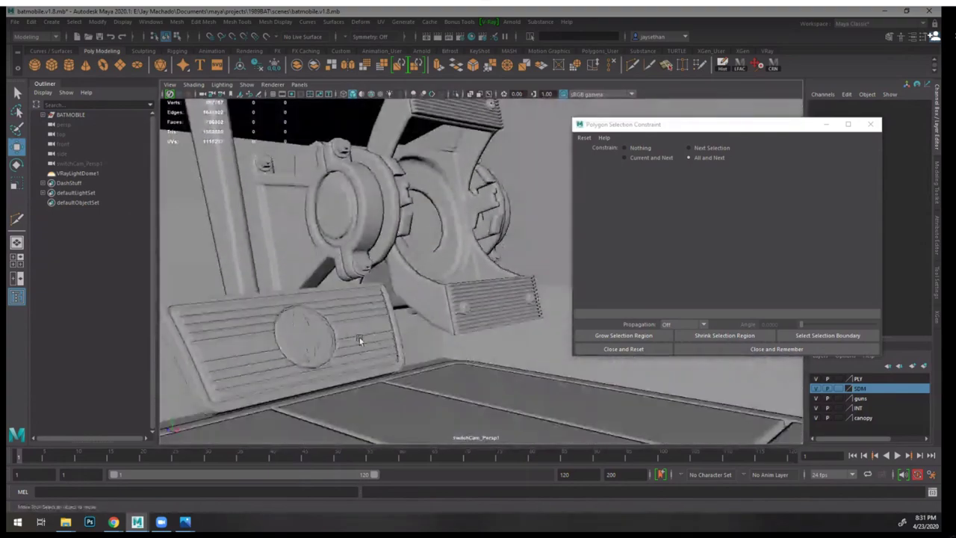
# - Switch to File Explorer and open the screenshots folder inside the 1989BAT project's Ref folder
pyautogui.moveTo(139, 525)
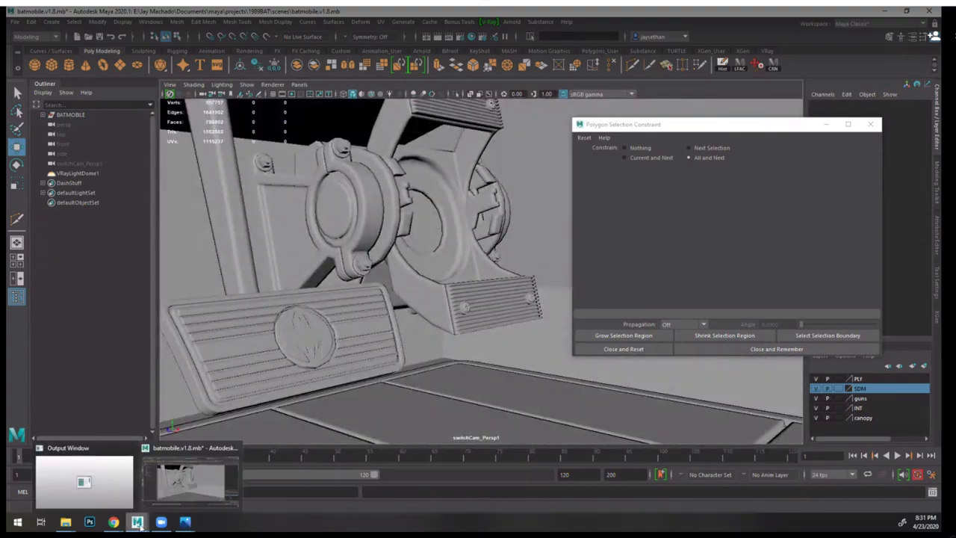
pyautogui.click(65, 522)
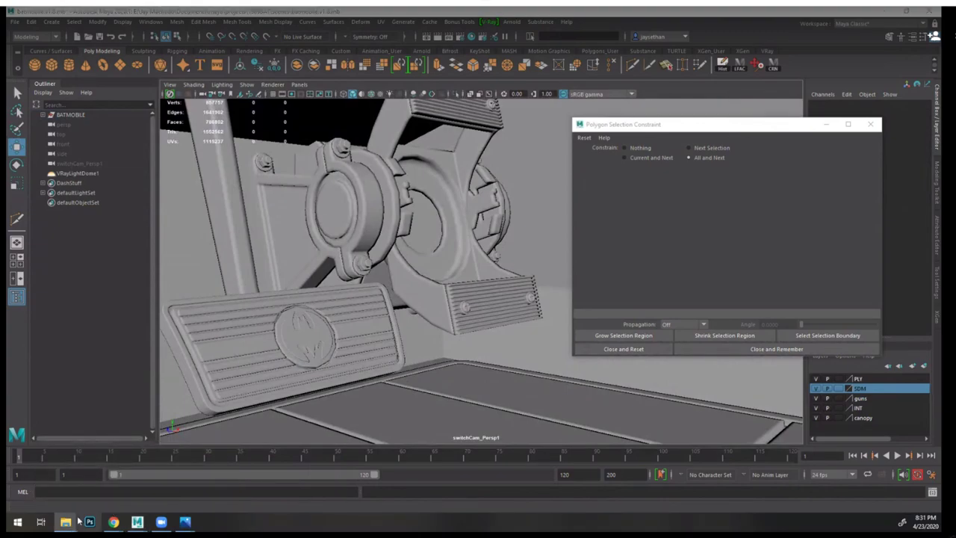
pyautogui.moveTo(66, 522)
pyautogui.moveTo(124, 478)
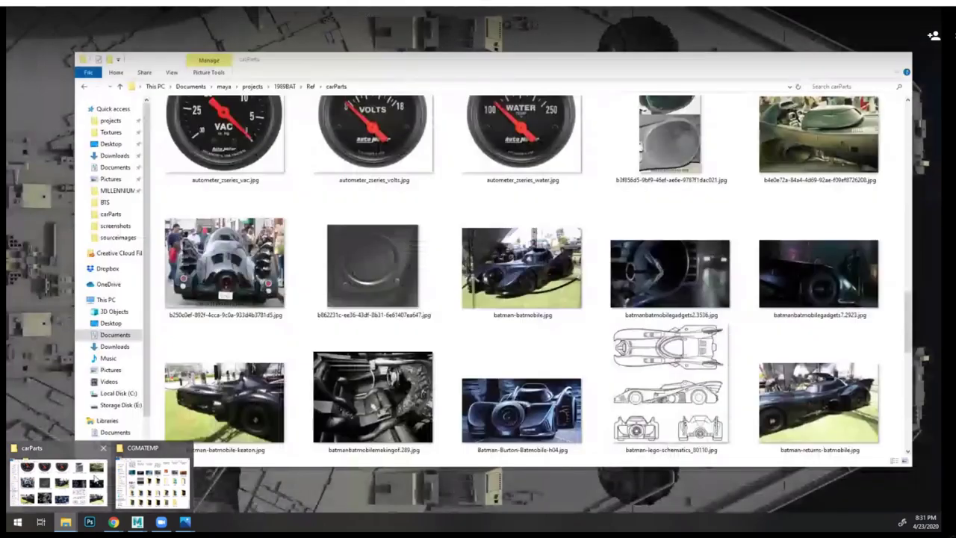
pyautogui.click(59, 482)
pyautogui.scroll(-5, 388, 95)
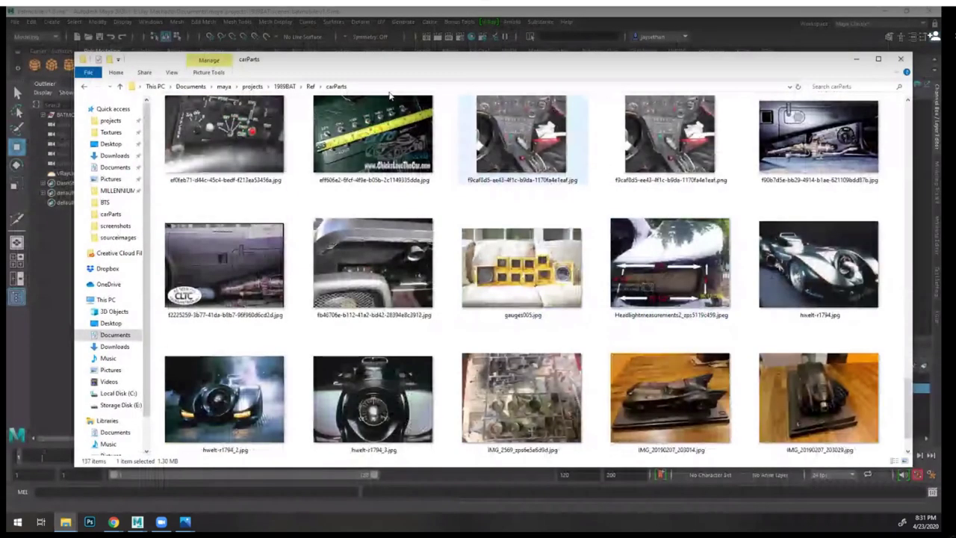
pyautogui.click(309, 86)
pyautogui.doubleClick(472, 142)
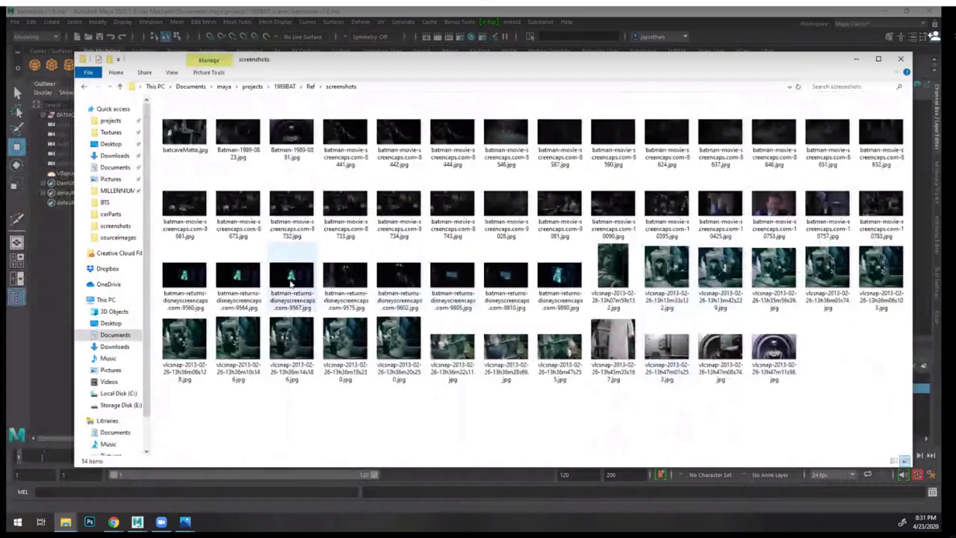
# - Open batman-movie-screencaps.com-8441.jpg in Photos and compare it with the neighbouring pedal screencap 8442
pyautogui.doubleClick(345, 132)
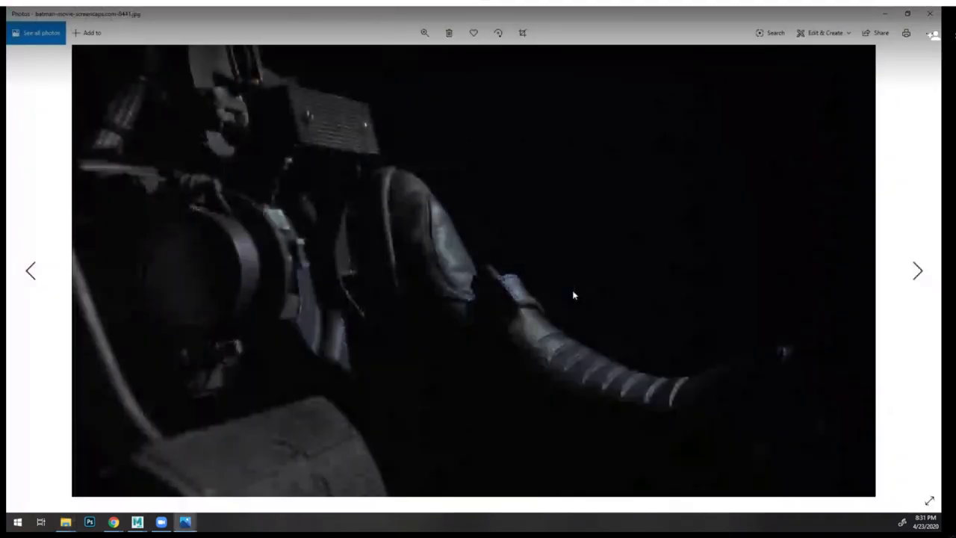
pyautogui.press('Right')
pyautogui.press('Right')
pyautogui.press('Right')
pyautogui.press('Right')
pyautogui.press('Right')
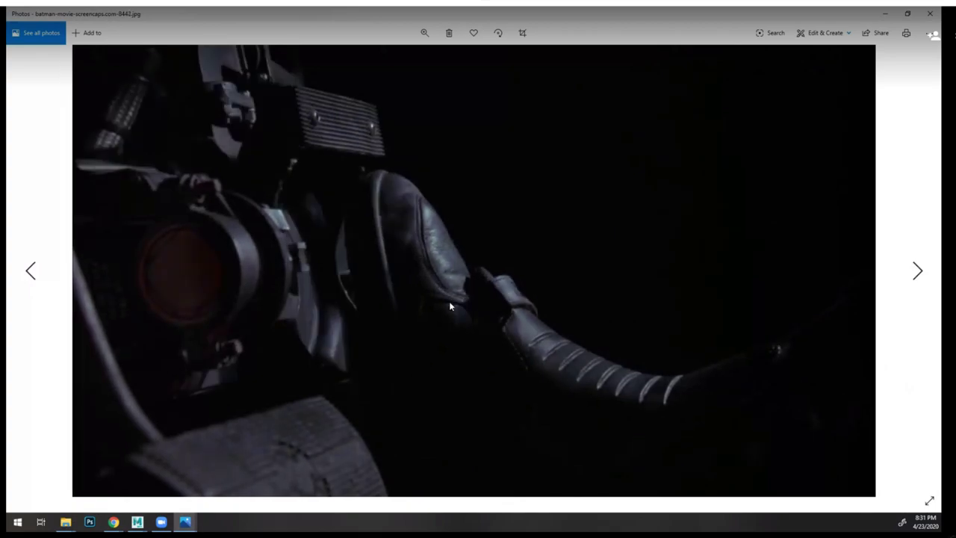
pyautogui.press('Right')
pyautogui.press('Right')
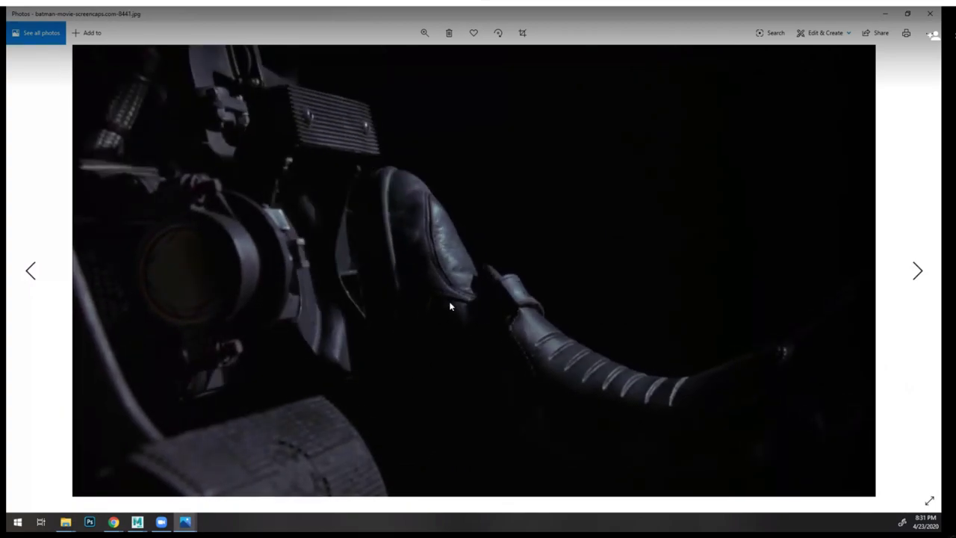
pyautogui.press('Left')
pyautogui.press('Left')
pyautogui.press('Right')
pyautogui.press('Right')
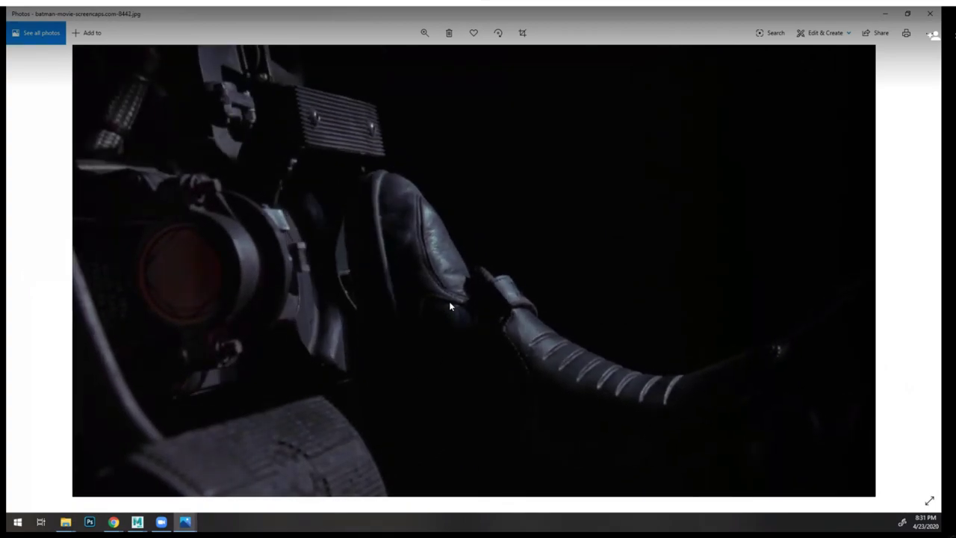
pyautogui.press('Left')
pyautogui.press('Left')
pyautogui.press('Left')
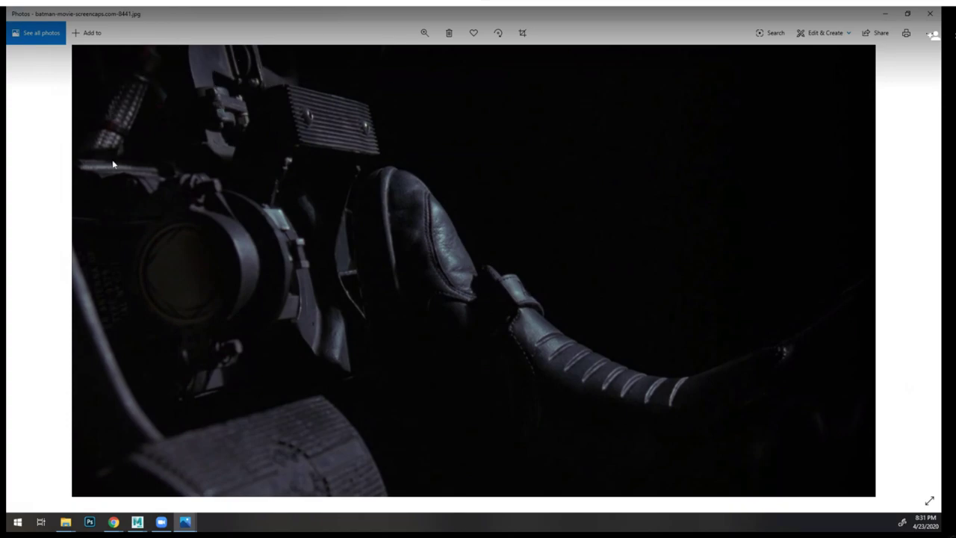
# - Minimise Photos and File Explorer to return to Maya, and view the cockpit around the steering wheel
pyautogui.click(888, 13)
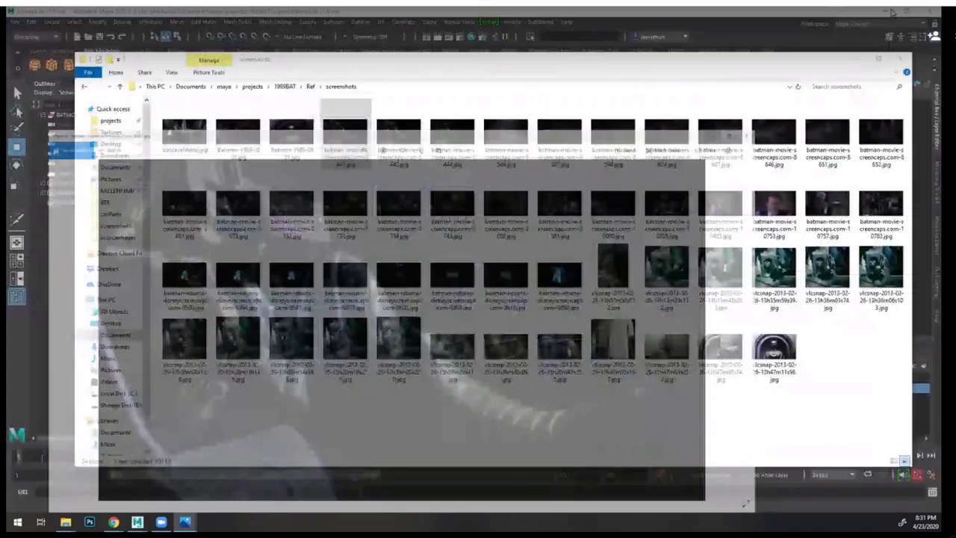
pyautogui.click(861, 55)
pyautogui.scroll(5, 348, 200)
pyautogui.keyDown('alt'); pyautogui.moveTo(349, 200); pyautogui.dragTo(450, 320); pyautogui.keyUp('alt')
pyautogui.keyDown('alt'); pyautogui.moveTo(449, 320); pyautogui.dragTo(461, 256, button='middle'); pyautogui.keyUp('alt')
pyautogui.keyDown('alt'); pyautogui.moveTo(461, 256); pyautogui.dragTo(461, 316); pyautogui.keyUp('alt')
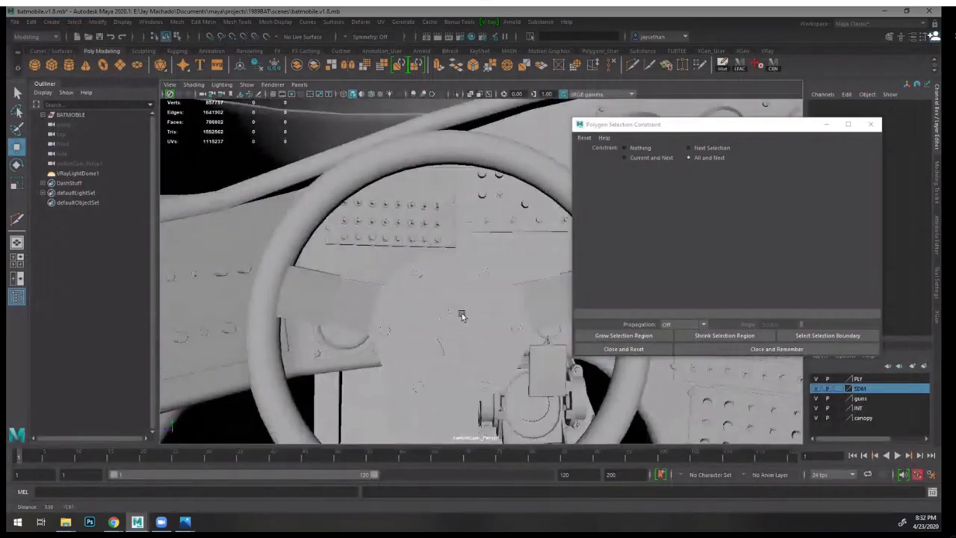
# - Move the Polygon Selection Constraint window off the model and view the dashboard and the outside of the canopy
pyautogui.moveTo(793, 129); pyautogui.dragTo(890, 111)
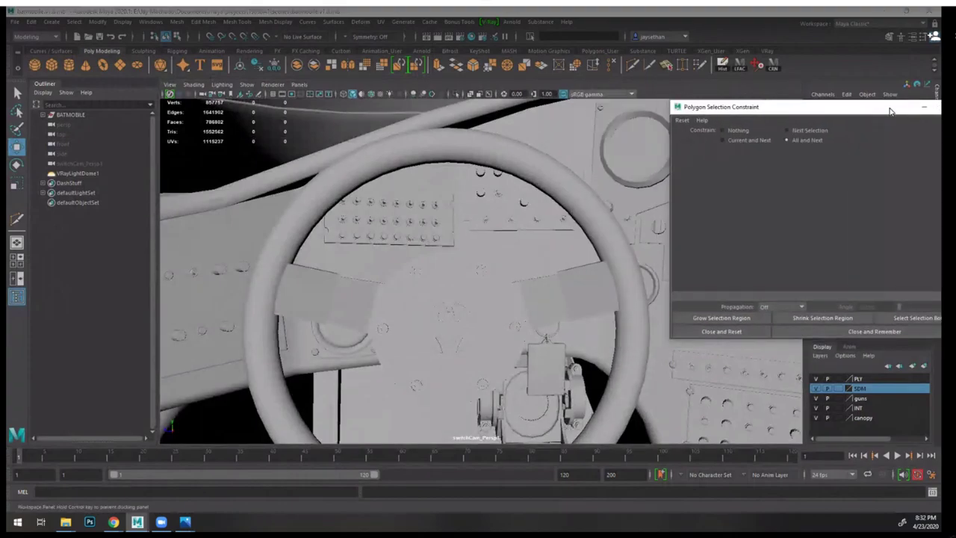
pyautogui.keyDown('alt'); pyautogui.moveTo(534, 248); pyautogui.dragTo(502, 240); pyautogui.keyUp('alt')
pyautogui.keyDown('alt'); pyautogui.moveTo(610, 258); pyautogui.dragTo(572, 357); pyautogui.keyUp('alt')
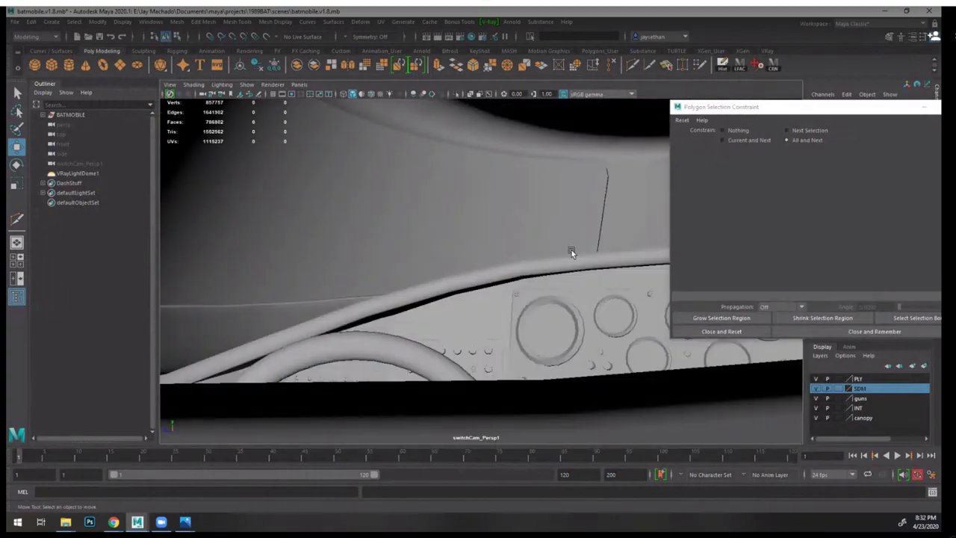
pyautogui.keyDown('alt'); pyautogui.moveTo(571, 250); pyautogui.dragTo(511, 222); pyautogui.keyUp('alt')
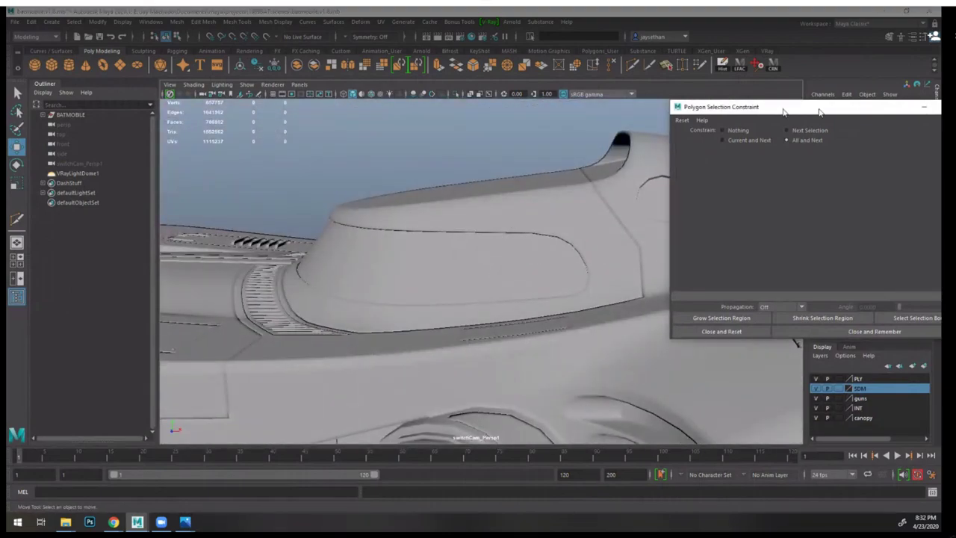
pyautogui.moveTo(855, 115); pyautogui.dragTo(533, 112)
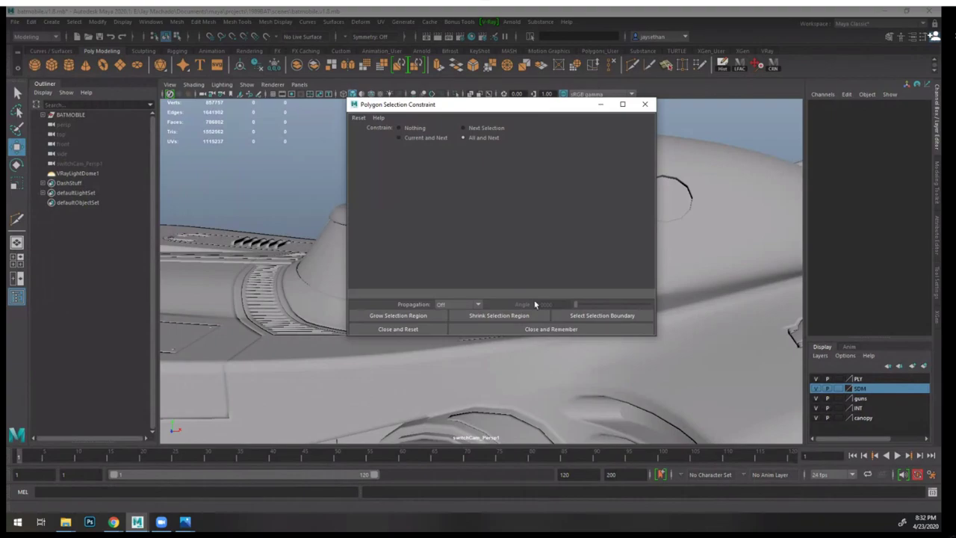
pyautogui.moveTo(529, 111); pyautogui.dragTo(798, 160)
# - Select the canopy shell, switch it to face selection and try to select the faces at its lower rear corner
pyautogui.keyDown('alt'); pyautogui.moveTo(418, 142); pyautogui.dragTo(433, 193); pyautogui.keyUp('alt')
pyautogui.click(433, 193)
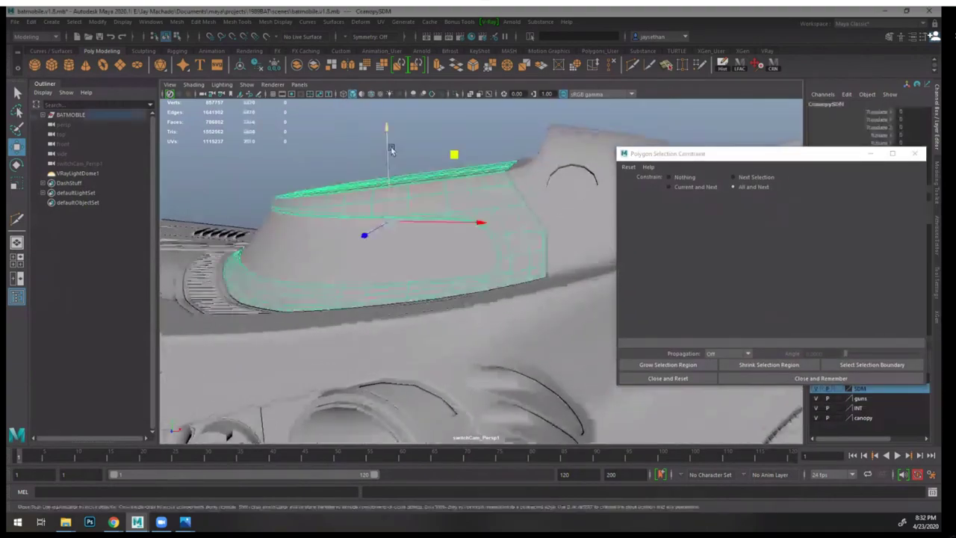
pyautogui.moveTo(391, 149); pyautogui.dragTo(247, 148, button='right')
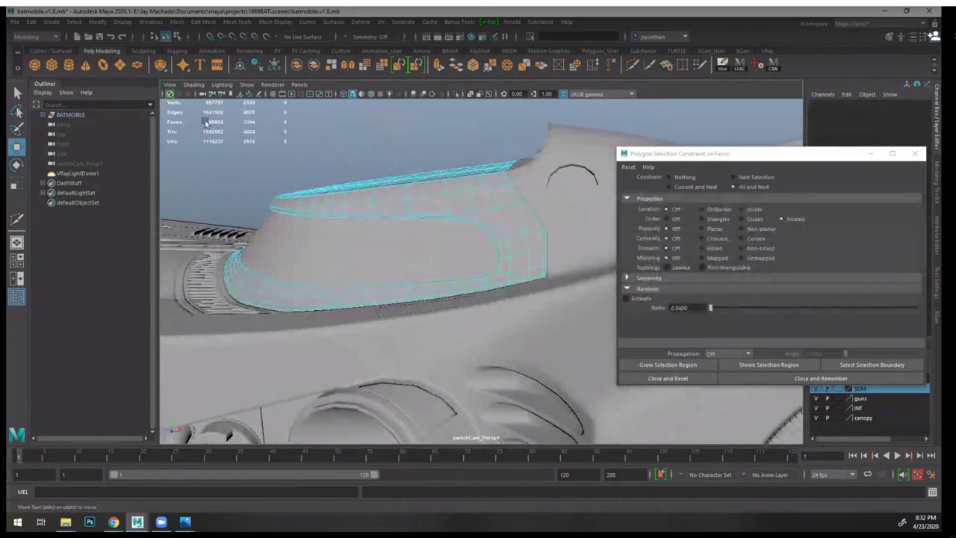
pyautogui.keyDown('alt'); pyautogui.moveTo(447, 197); pyautogui.dragTo(473, 237); pyautogui.keyUp('alt')
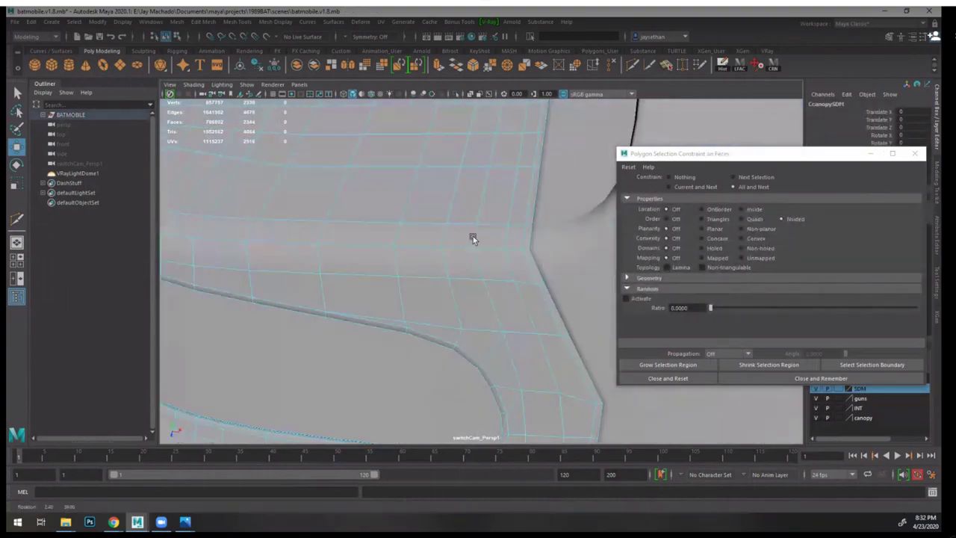
pyautogui.keyDown('alt'); pyautogui.moveTo(473, 237); pyautogui.dragTo(307, 156, button='right'); pyautogui.keyUp('alt')
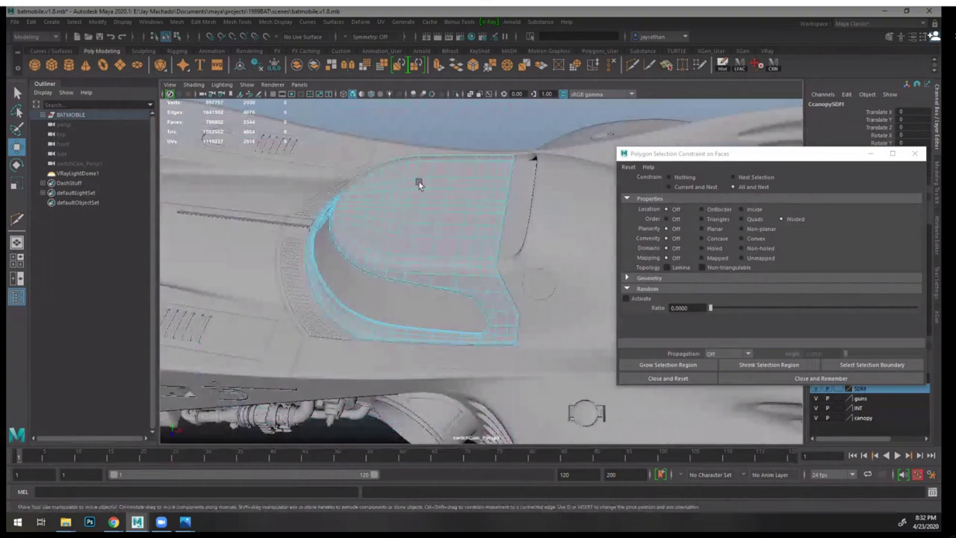
pyautogui.moveTo(475, 295); pyautogui.dragTo(605, 415)
pyautogui.keyDown('alt'); pyautogui.moveTo(597, 367); pyautogui.dragTo(647, 333, button='right'); pyautogui.keyUp('alt')
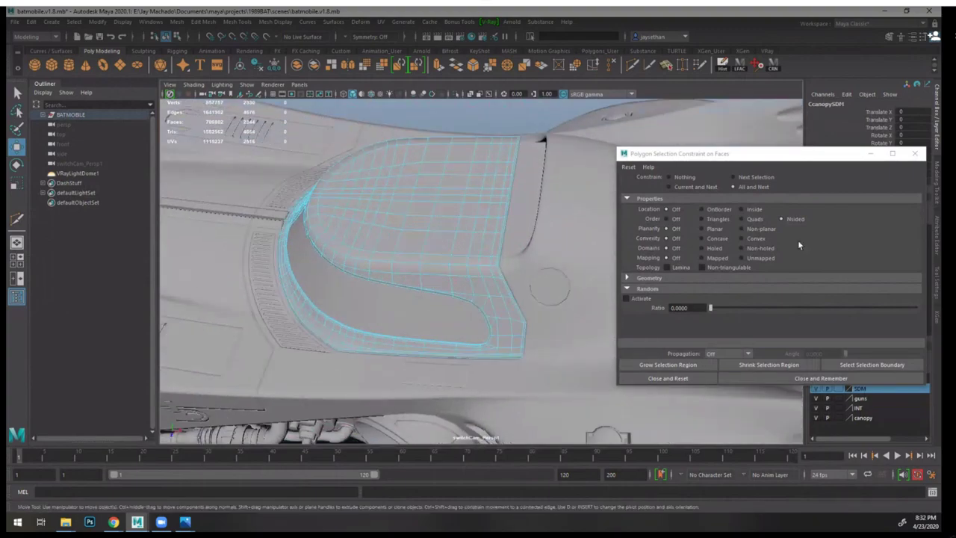
# - Return the canopy to object mode and reset the polygon selection constraints
pyautogui.click(916, 153)
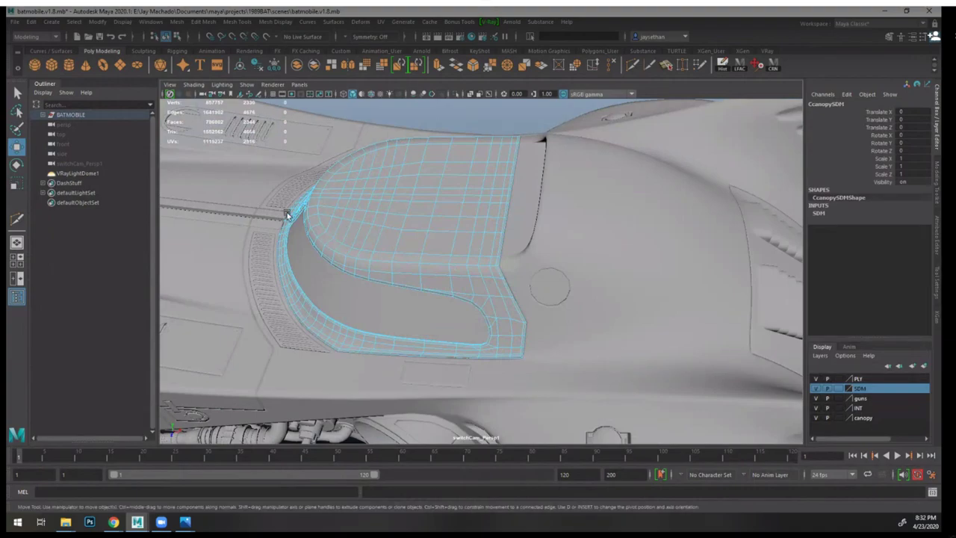
pyautogui.press('F8')
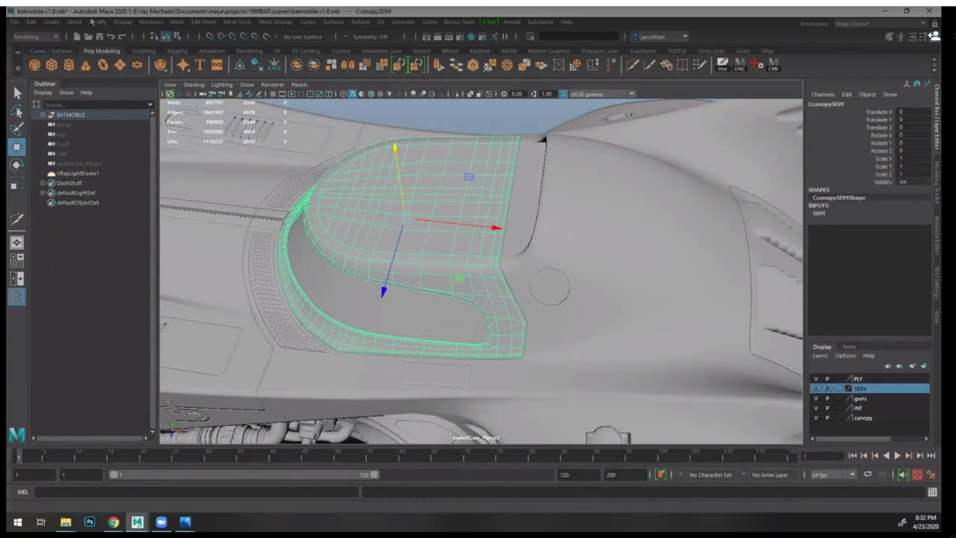
pyautogui.click(75, 22)
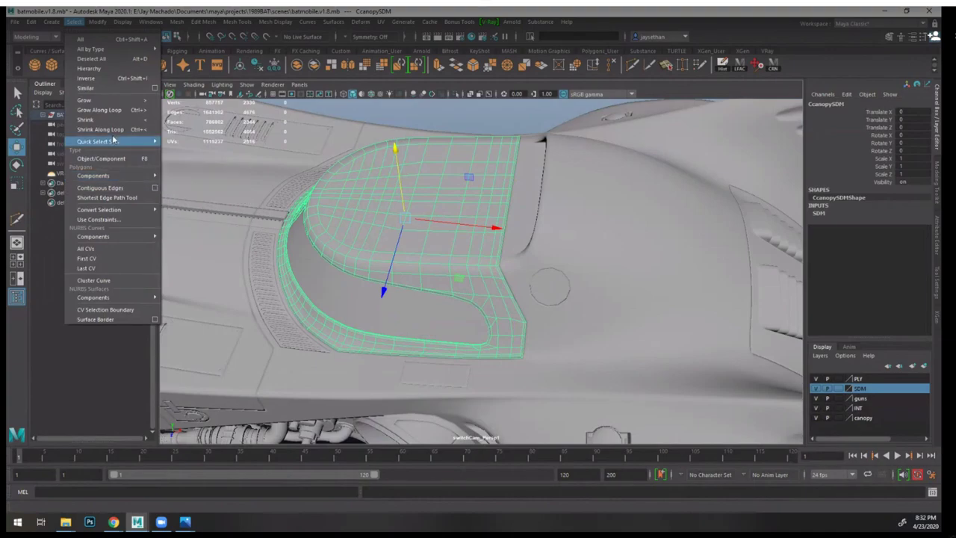
pyautogui.click(120, 219)
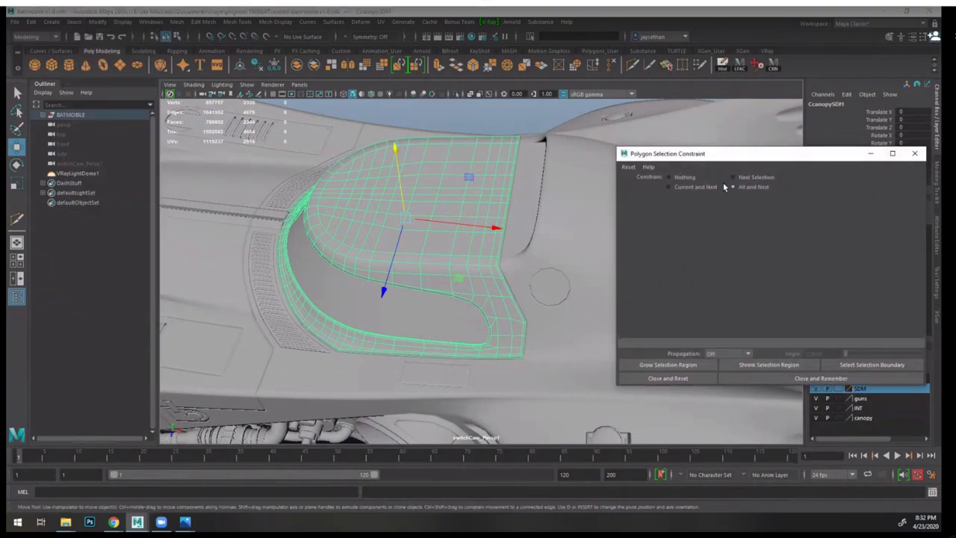
pyautogui.click(689, 375)
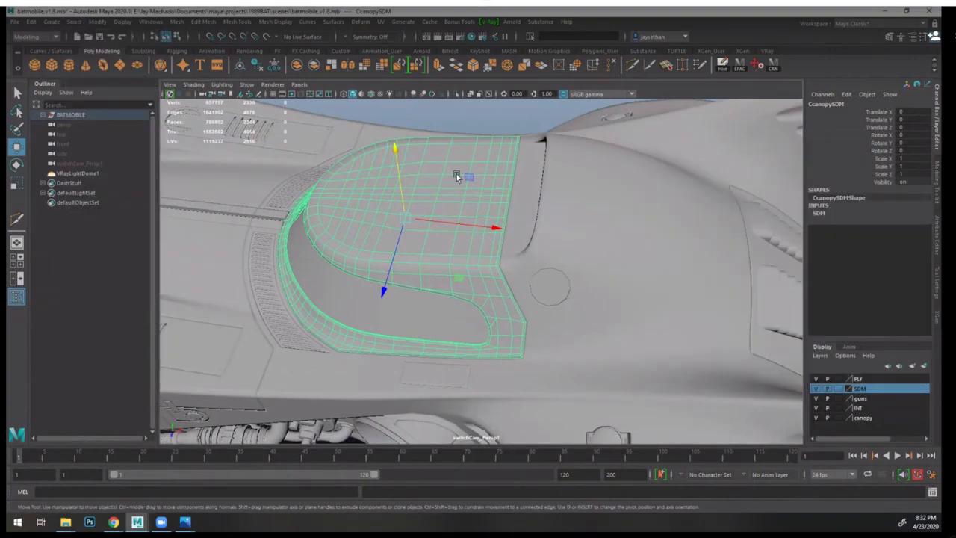
# - Test face selection on a block of faces at the rear of the canopy roof, and clear the selection
pyautogui.moveTo(466, 125); pyautogui.dragTo(465, 133, button='right')
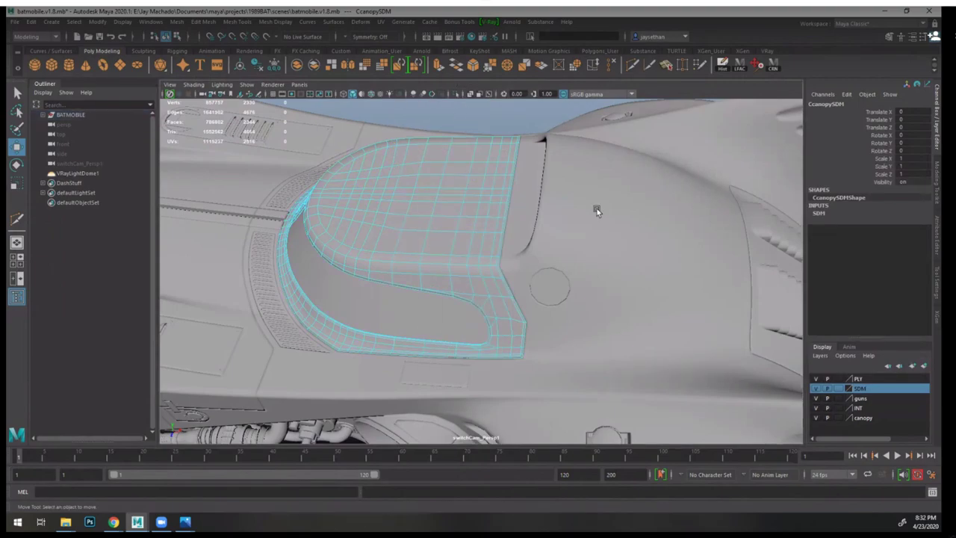
pyautogui.hotkey('ctrl', 'z')
pyautogui.keyDown('alt'); pyautogui.moveTo(595, 257); pyautogui.dragTo(570, 257); pyautogui.keyUp('alt')
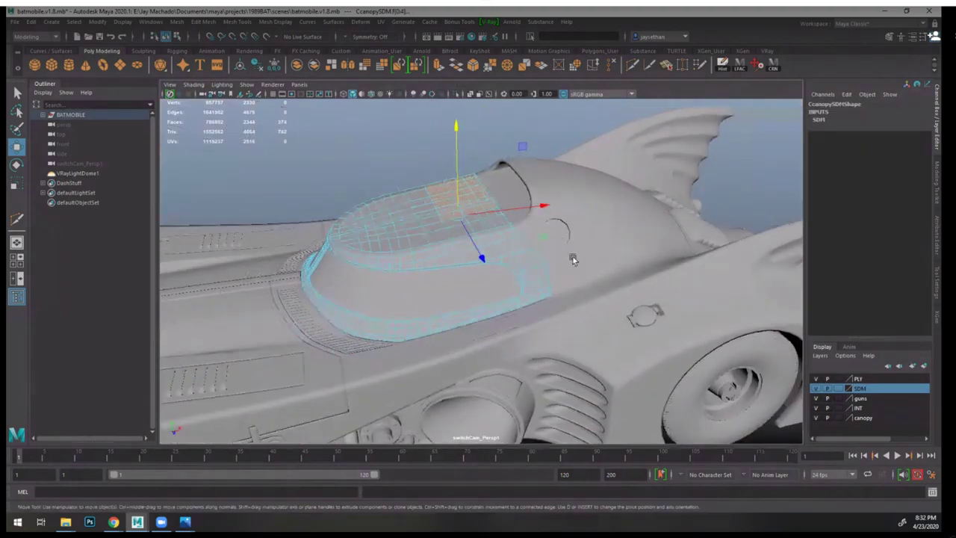
pyautogui.click(728, 183)
# - Examine the body from above and from the side, and the tubes, clamps and coil spring of the underside suspension
pyautogui.keyDown('alt'); pyautogui.moveTo(726, 183); pyautogui.dragTo(481, 257); pyautogui.keyUp('alt')
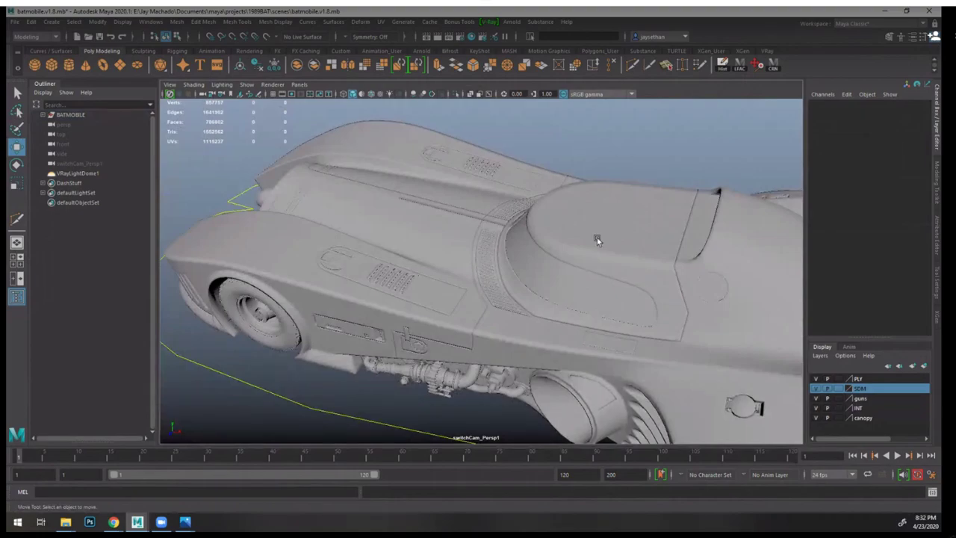
pyautogui.keyDown('alt'); pyautogui.moveTo(588, 300); pyautogui.dragTo(503, 259); pyautogui.keyUp('alt')
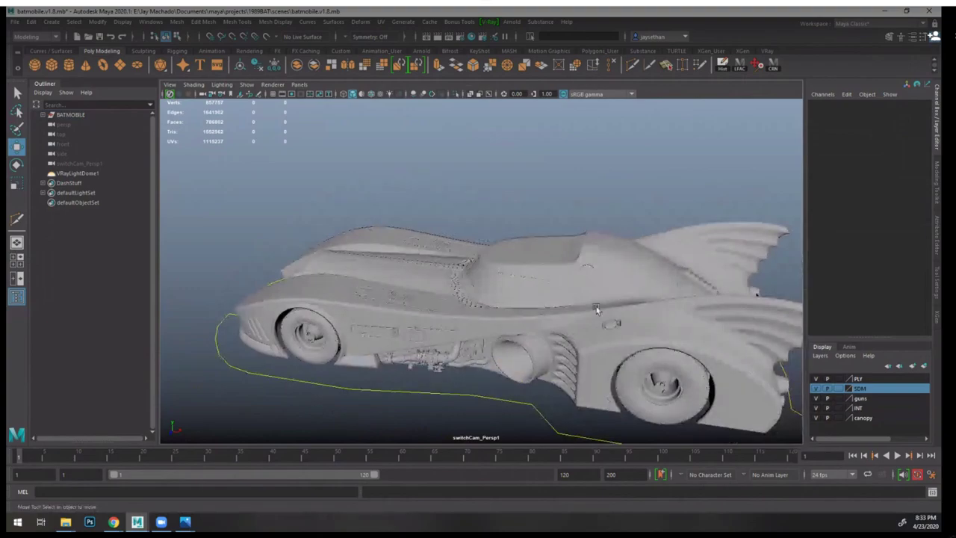
pyautogui.keyDown('alt'); pyautogui.moveTo(557, 323); pyautogui.dragTo(473, 253); pyautogui.keyUp('alt')
pyautogui.keyDown('alt'); pyautogui.moveTo(473, 254); pyautogui.dragTo(578, 307, button='right'); pyautogui.keyUp('alt')
pyautogui.keyDown('alt'); pyautogui.moveTo(579, 306); pyautogui.dragTo(560, 286); pyautogui.keyUp('alt')
pyautogui.keyDown('alt'); pyautogui.moveTo(452, 277); pyautogui.dragTo(615, 337); pyautogui.keyUp('alt')
pyautogui.keyDown('alt'); pyautogui.moveTo(616, 337); pyautogui.dragTo(650, 351, button='right'); pyautogui.keyUp('alt')
pyautogui.moveTo(532, 327)
pyautogui.keyDown('alt'); pyautogui.mouseDown()
pyautogui.moveTo(462, 321)
pyautogui.moveTo(529, 335)
pyautogui.mouseUp(); pyautogui.keyUp('alt')
pyautogui.keyDown('alt'); pyautogui.moveTo(529, 335); pyautogui.dragTo(618, 352, button='right'); pyautogui.keyUp('alt')
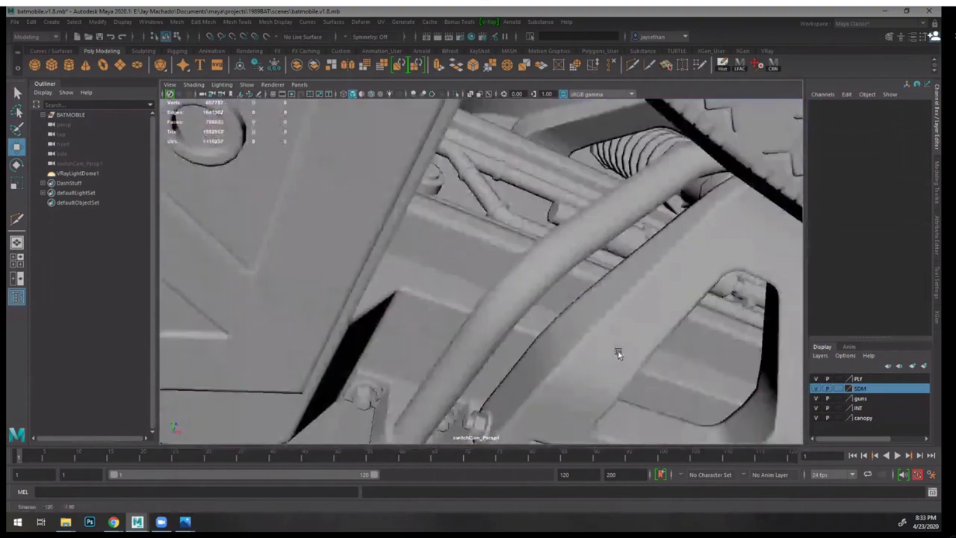
pyautogui.keyDown('alt'); pyautogui.moveTo(618, 352); pyautogui.dragTo(473, 304); pyautogui.keyUp('alt')
pyautogui.keyDown('alt'); pyautogui.moveTo(473, 305); pyautogui.dragTo(482, 312, button='right'); pyautogui.keyUp('alt')
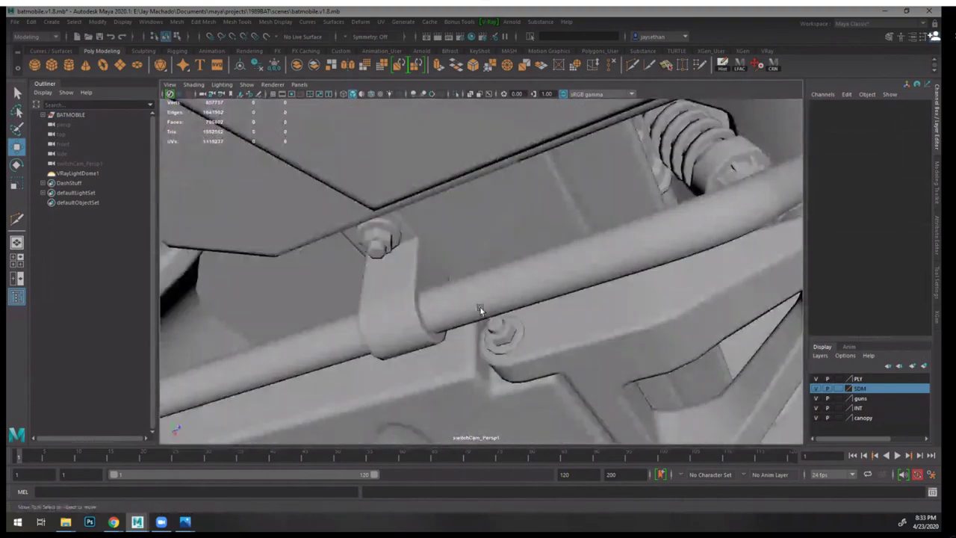
pyautogui.keyDown('alt'); pyautogui.moveTo(481, 311); pyautogui.dragTo(409, 334, button='middle'); pyautogui.keyUp('alt')
pyautogui.keyDown('alt'); pyautogui.moveTo(409, 336); pyautogui.dragTo(392, 301, button='right'); pyautogui.keyUp('alt')
pyautogui.keyDown('alt'); pyautogui.moveTo(392, 301); pyautogui.dragTo(521, 244); pyautogui.keyUp('alt')
# - Examine the front wheel's rim mesh and the side engine piping, and frame the whole car in a front three-quarter view
pyautogui.click(520, 243)
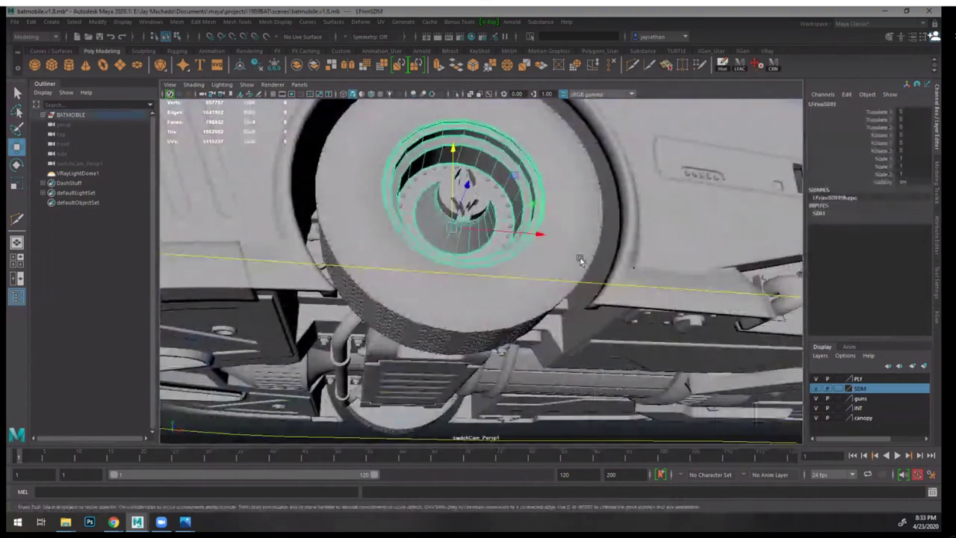
pyautogui.click(569, 223)
pyautogui.keyDown('alt'); pyautogui.moveTo(568, 223); pyautogui.dragTo(624, 289); pyautogui.keyUp('alt')
pyautogui.keyDown('alt'); pyautogui.moveTo(623, 289); pyautogui.dragTo(576, 276, button='right'); pyautogui.keyUp('alt')
pyautogui.keyDown('alt'); pyautogui.moveTo(576, 276); pyautogui.dragTo(626, 346); pyautogui.keyUp('alt')
pyautogui.click(646, 359)
pyautogui.keyDown('alt'); pyautogui.moveTo(647, 359); pyautogui.dragTo(593, 361, button='right'); pyautogui.keyUp('alt')
pyautogui.keyDown('alt'); pyautogui.moveTo(593, 361); pyautogui.dragTo(478, 365, button='middle'); pyautogui.keyUp('alt')
pyautogui.keyDown('alt'); pyautogui.moveTo(478, 366); pyautogui.dragTo(567, 373, button='right'); pyautogui.keyUp('alt')
pyautogui.click(658, 378)
pyautogui.keyDown('alt'); pyautogui.moveTo(514, 295); pyautogui.dragTo(508, 315); pyautogui.keyUp('alt')
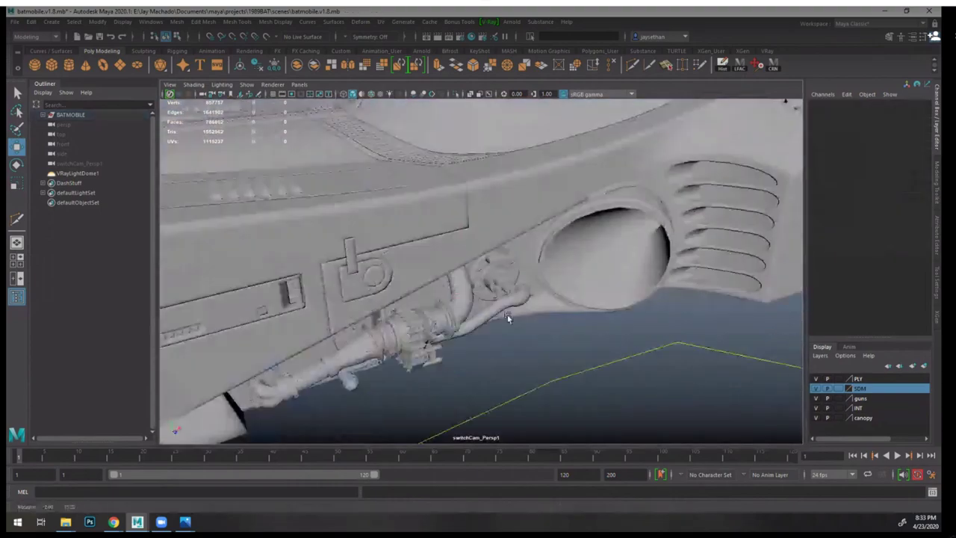
pyautogui.keyDown('alt'); pyautogui.moveTo(508, 316); pyautogui.dragTo(439, 306, button='right'); pyautogui.keyUp('alt')
pyautogui.keyDown('alt'); pyautogui.moveTo(439, 306); pyautogui.dragTo(530, 294); pyautogui.keyUp('alt')
pyautogui.keyDown('alt'); pyautogui.moveTo(531, 294); pyautogui.dragTo(527, 313, button='right'); pyautogui.keyUp('alt')
pyautogui.keyDown('alt'); pyautogui.moveTo(527, 314); pyautogui.dragTo(559, 321); pyautogui.keyUp('alt')
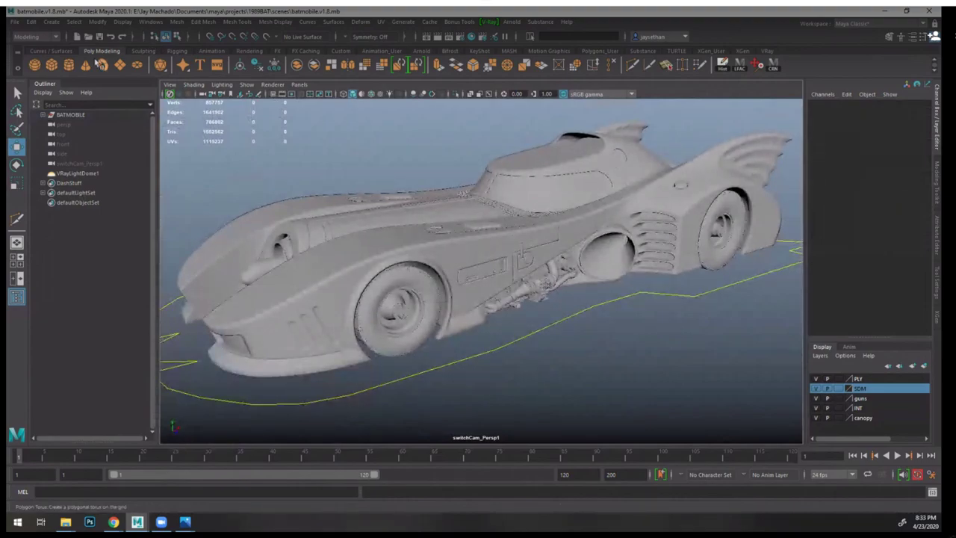
pyautogui.click(119, 65)
pyautogui.press('r')
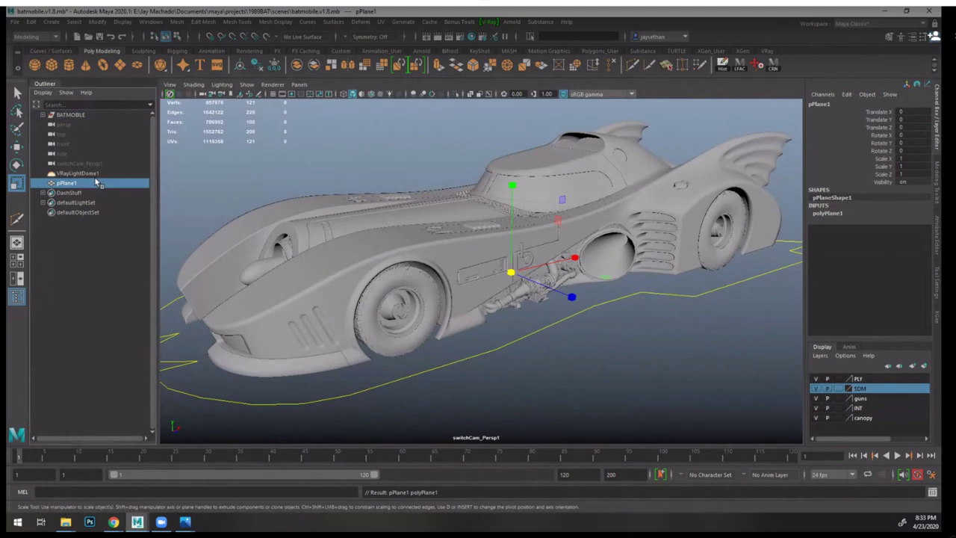
pyautogui.press('Delete')
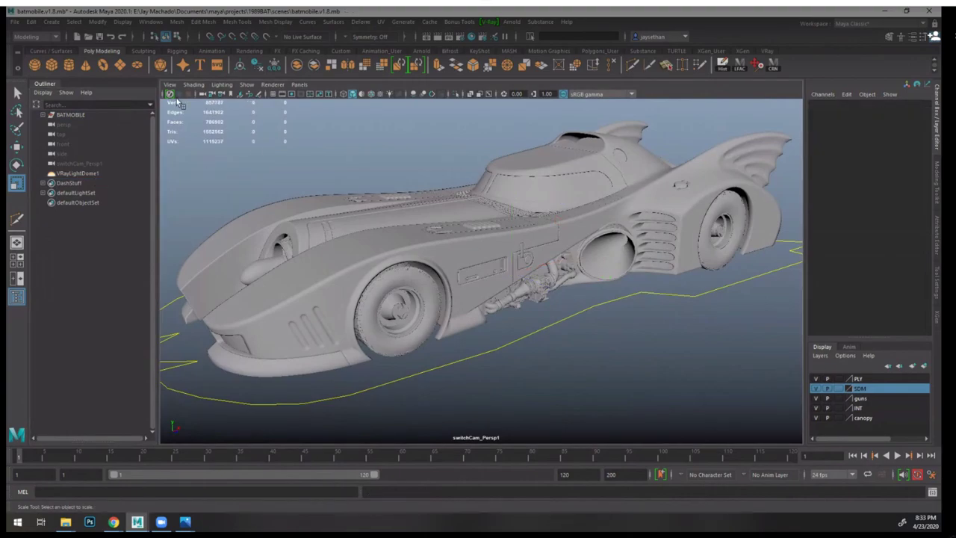
# - Start the V-Ray render in the viewport and view the rendered car from the front and the side
pyautogui.click(171, 94)
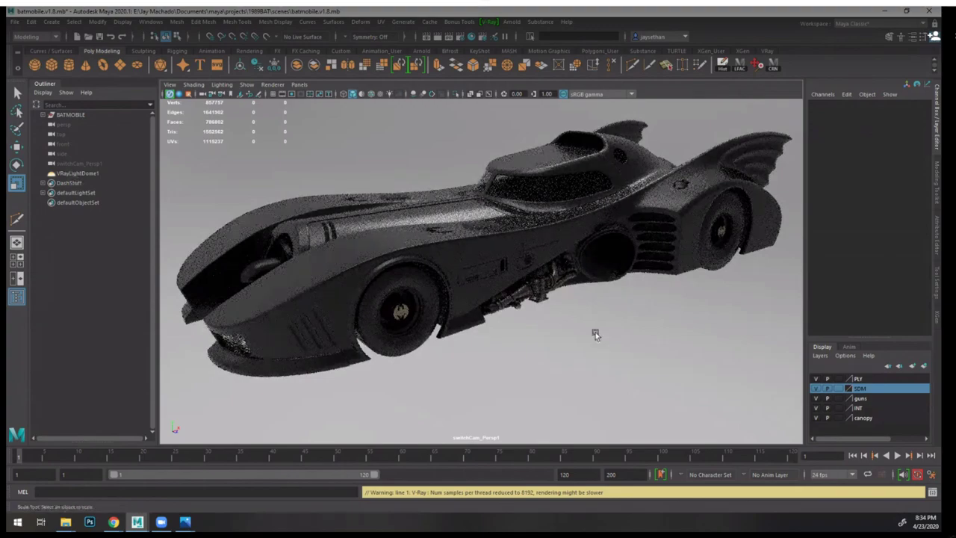
pyautogui.keyDown('alt'); pyautogui.moveTo(572, 321); pyautogui.dragTo(615, 284); pyautogui.keyUp('alt')
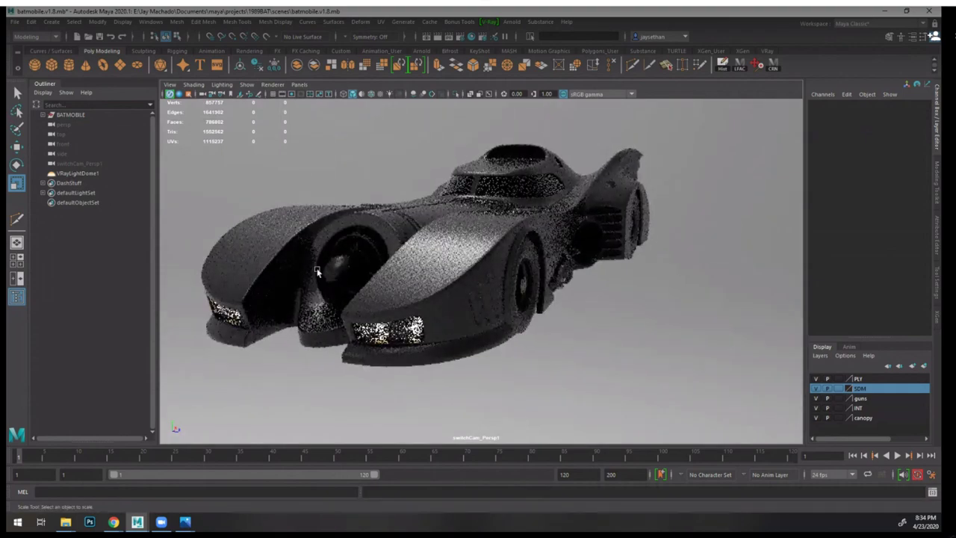
pyautogui.keyDown('alt'); pyautogui.moveTo(578, 322); pyautogui.dragTo(499, 337); pyautogui.keyUp('alt')
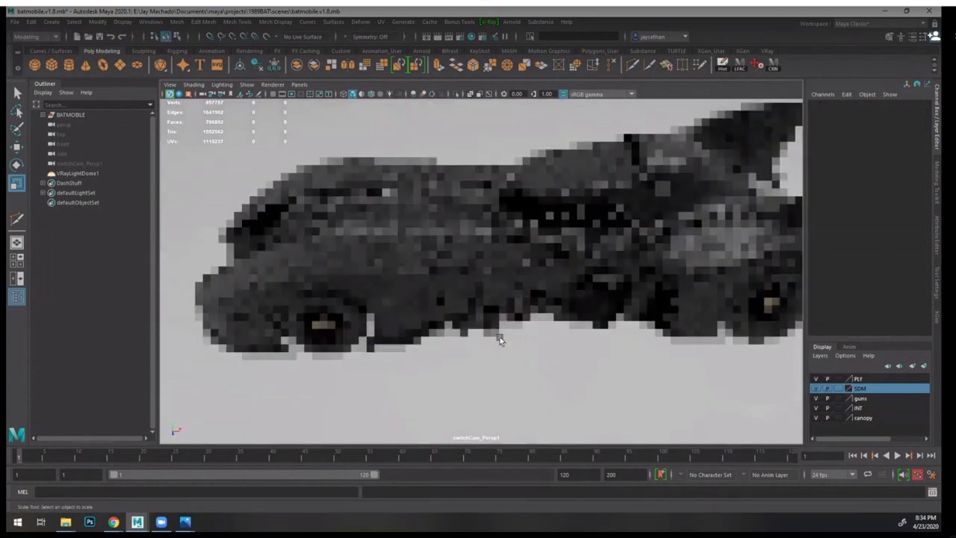
# - Examine the rendered side engine piping and the embossed label plate on the bolted housing up close
pyautogui.keyDown('alt'); pyautogui.moveTo(500, 337); pyautogui.dragTo(625, 370, button='right'); pyautogui.keyUp('alt')
pyautogui.keyDown('alt'); pyautogui.moveTo(625, 370); pyautogui.dragTo(542, 326); pyautogui.keyUp('alt')
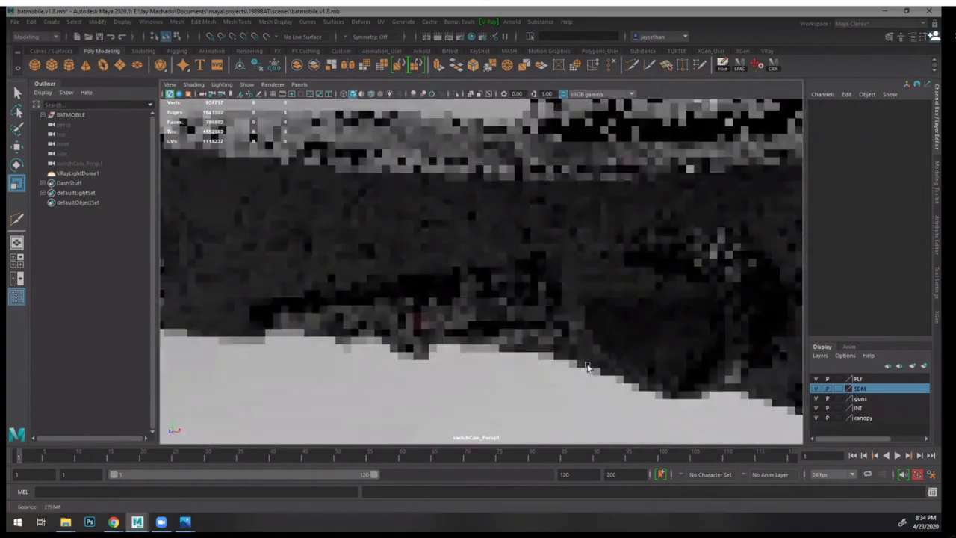
pyautogui.keyDown('alt'); pyautogui.moveTo(542, 326); pyautogui.dragTo(617, 373, button='right'); pyautogui.keyUp('alt')
pyautogui.keyDown('alt'); pyautogui.moveTo(617, 373); pyautogui.dragTo(699, 302, button='middle'); pyautogui.keyUp('alt')
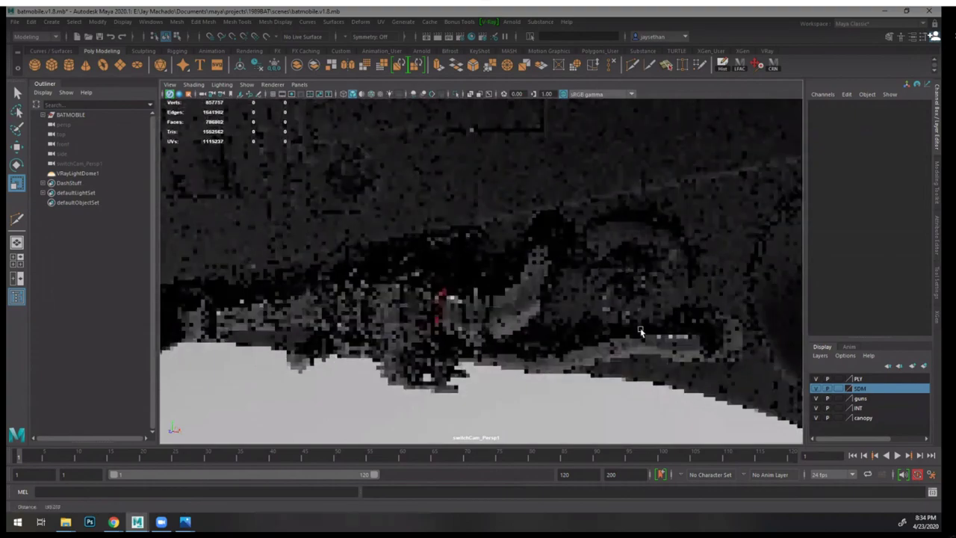
pyautogui.keyDown('alt'); pyautogui.moveTo(560, 369); pyautogui.dragTo(598, 358, button='middle'); pyautogui.keyUp('alt')
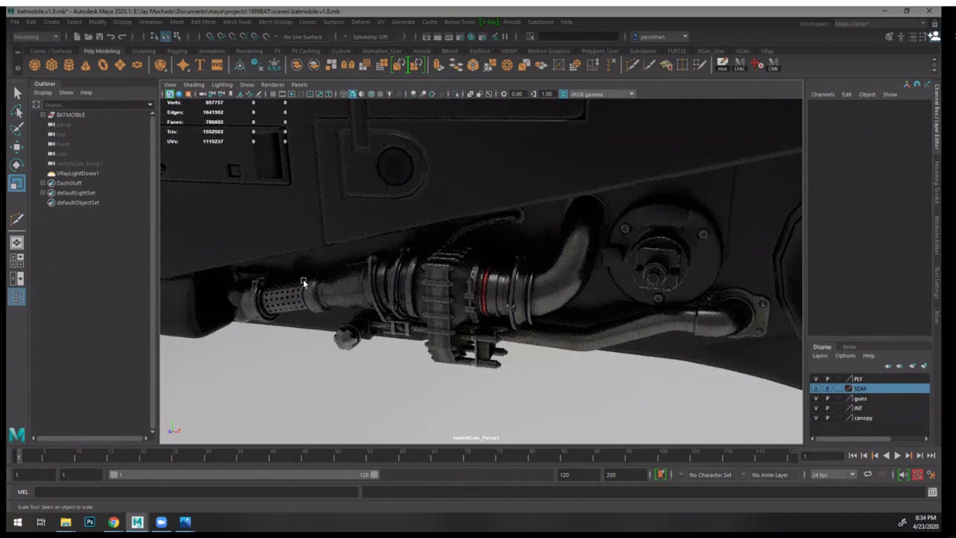
pyautogui.keyDown('alt'); pyautogui.moveTo(320, 283); pyautogui.dragTo(532, 318); pyautogui.keyUp('alt')
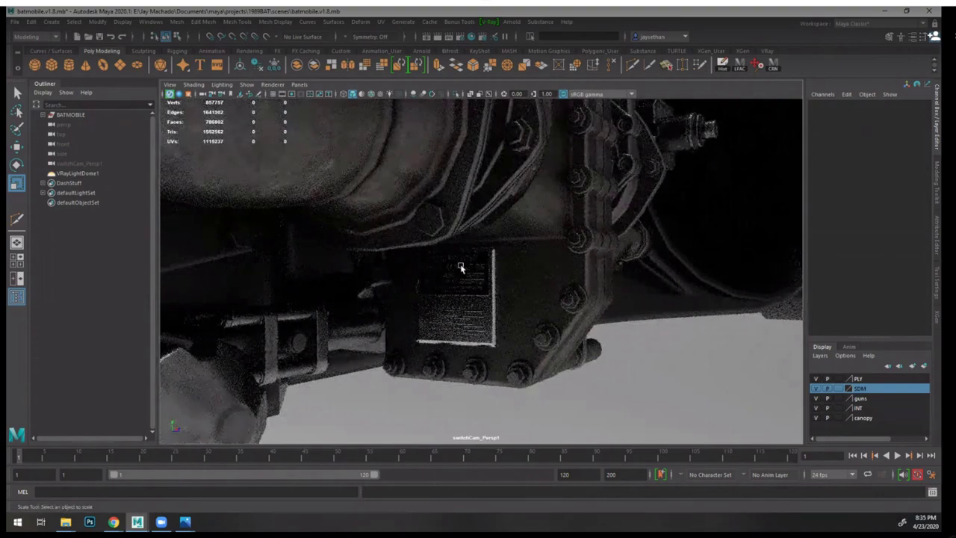
# - Switch to the File Explorer window with the screenshots folder and go up to the Ref folder
pyautogui.hotkey('alt', 'Tab')
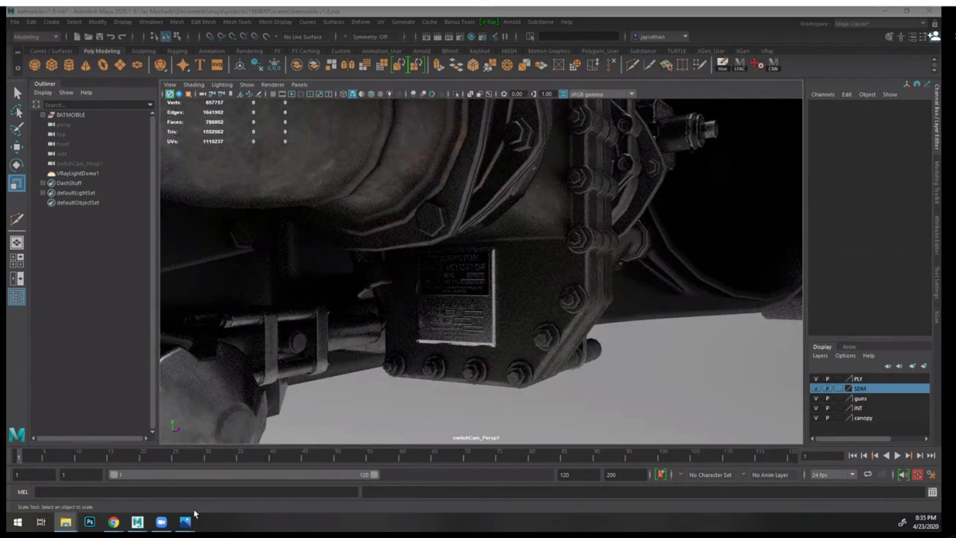
pyautogui.moveTo(66, 522)
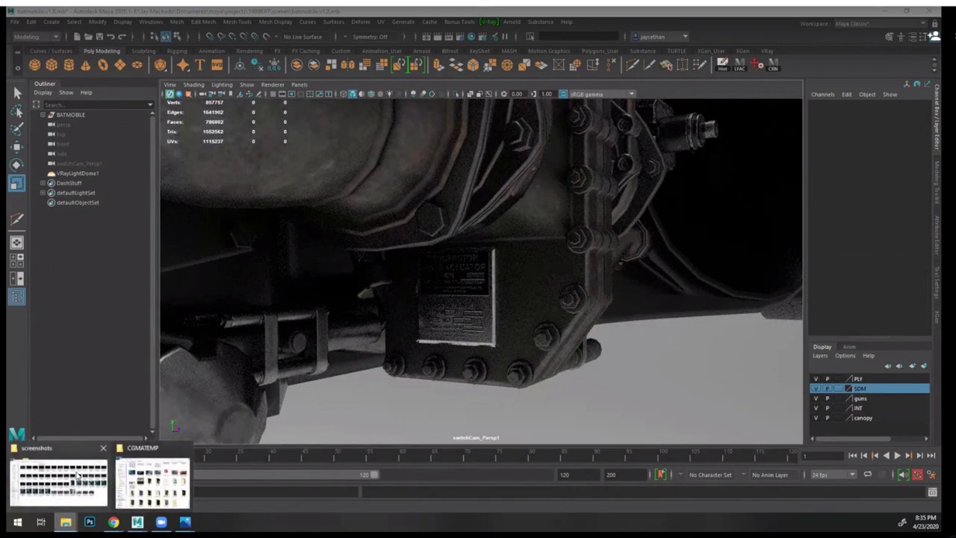
pyautogui.click(58, 482)
pyautogui.click(312, 86)
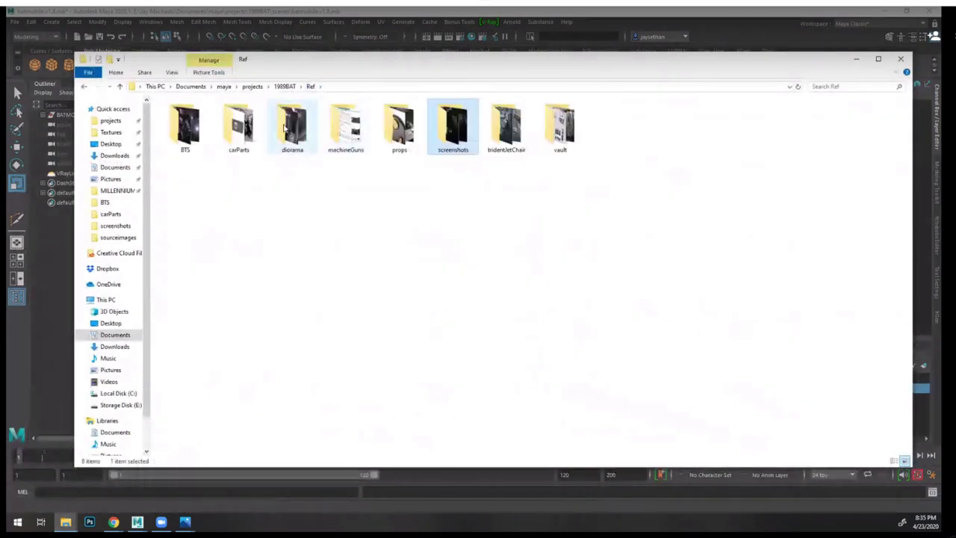
# - Open the carParts folder and look through the Batmobile reference photos, including the hose clamps, filler caps, headlights and cockpit panels
pyautogui.doubleClick(239, 126)
pyautogui.scroll(-3, 753, 271)
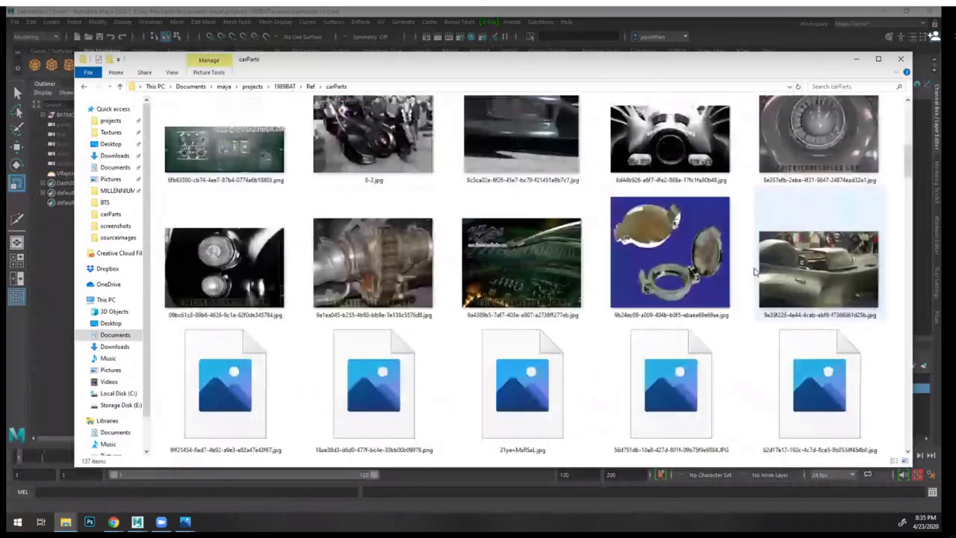
pyautogui.scroll(-2, 814, 266)
pyautogui.scroll(1, 622, 279)
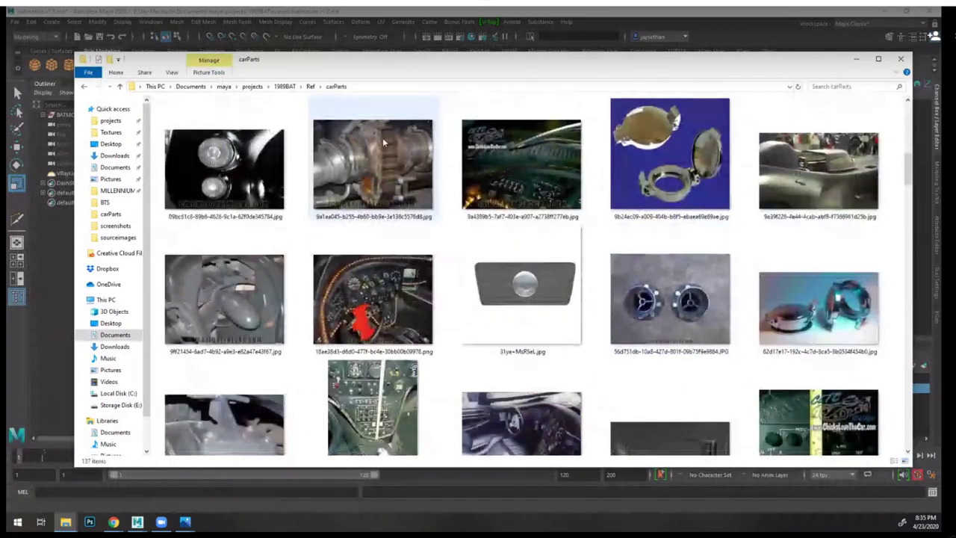
pyautogui.scroll(2, 386, 157)
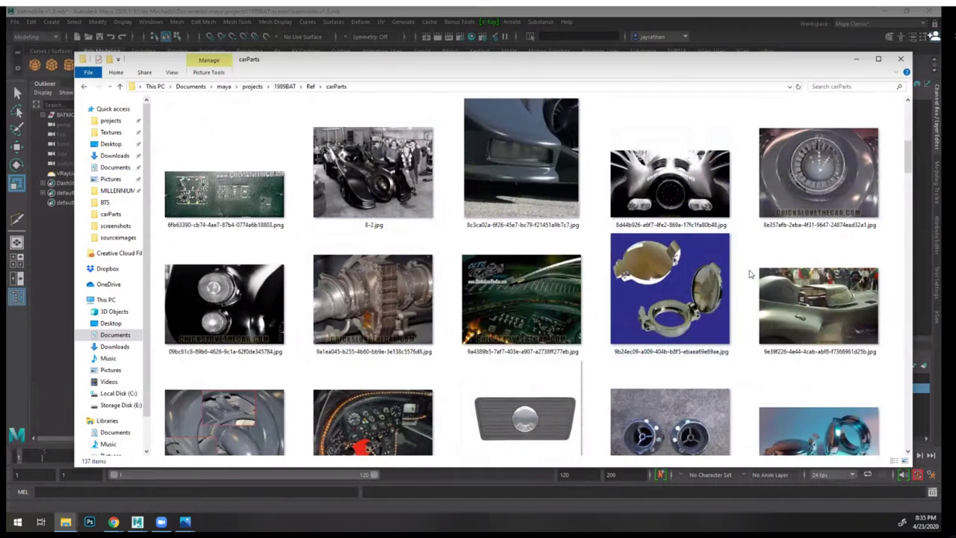
pyautogui.scroll(-1, 750, 274)
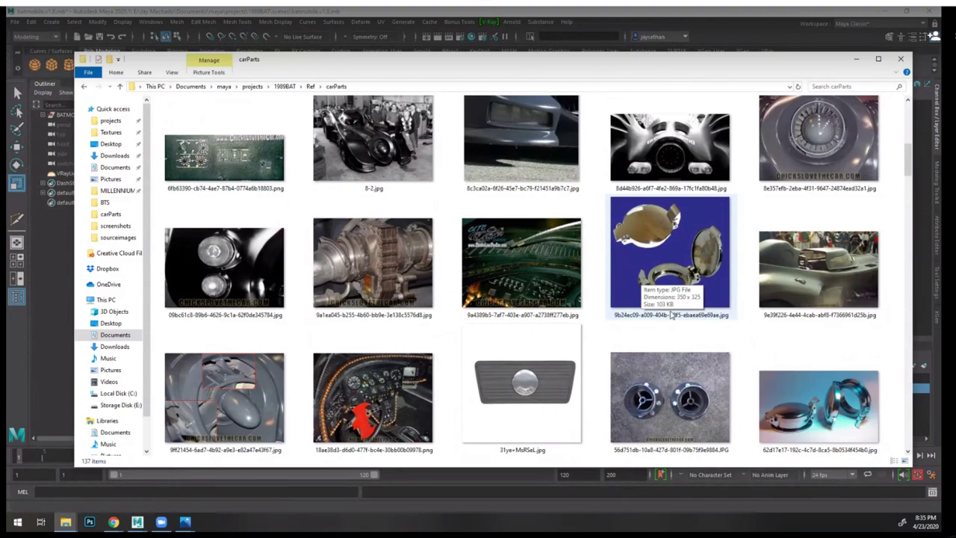
pyautogui.scroll(-2, 736, 281)
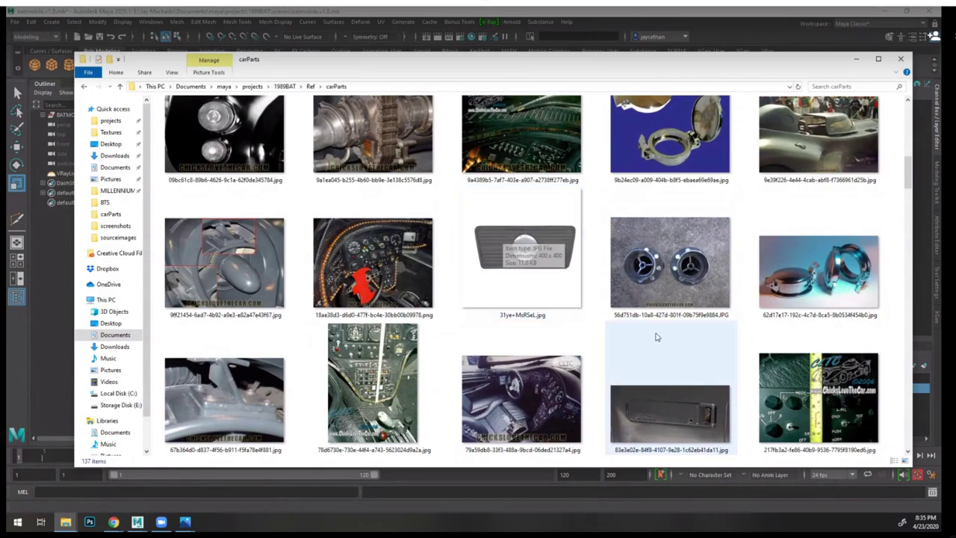
pyautogui.scroll(-1, 655, 336)
pyautogui.scroll(-2, 747, 344)
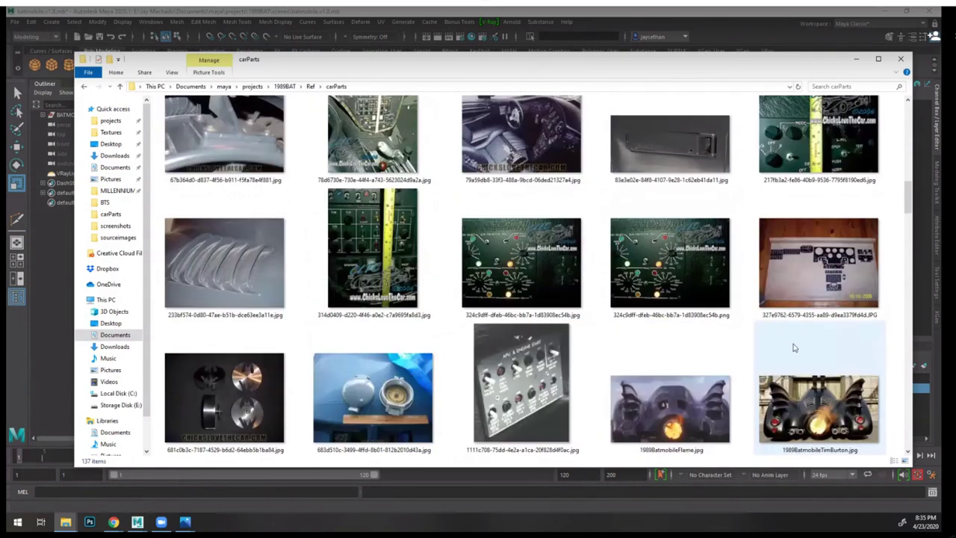
pyautogui.scroll(1, 380, 318)
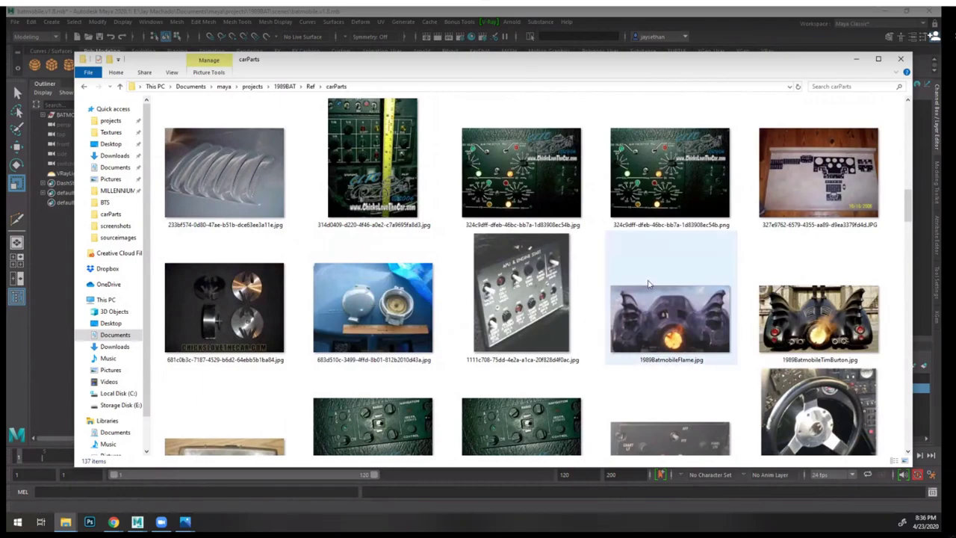
pyautogui.scroll(-1, 648, 284)
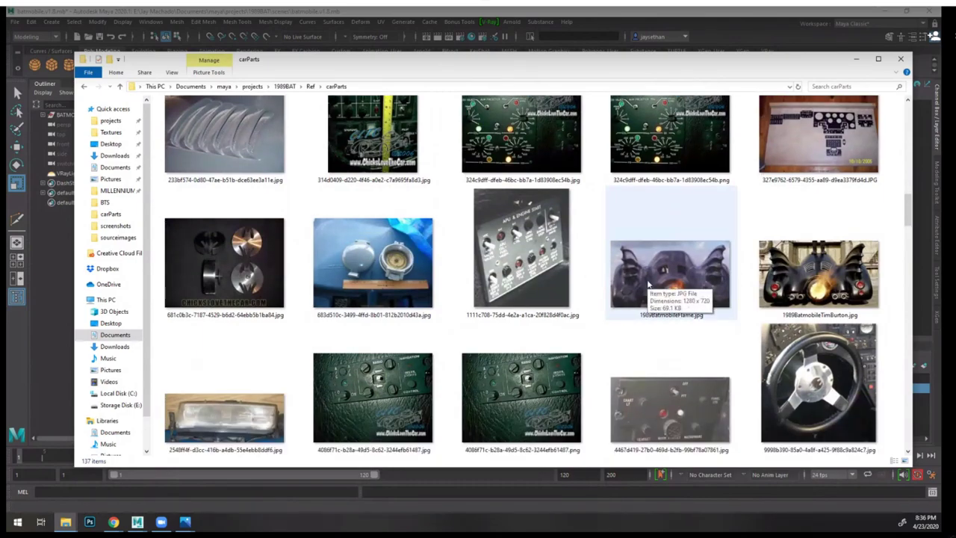
pyautogui.scroll(-3, 706, 327)
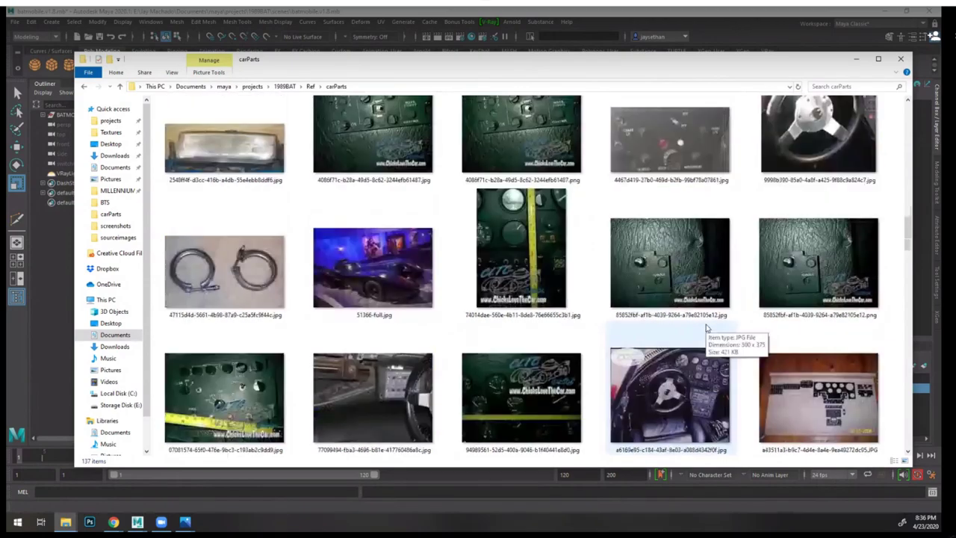
pyautogui.scroll(1, 678, 324)
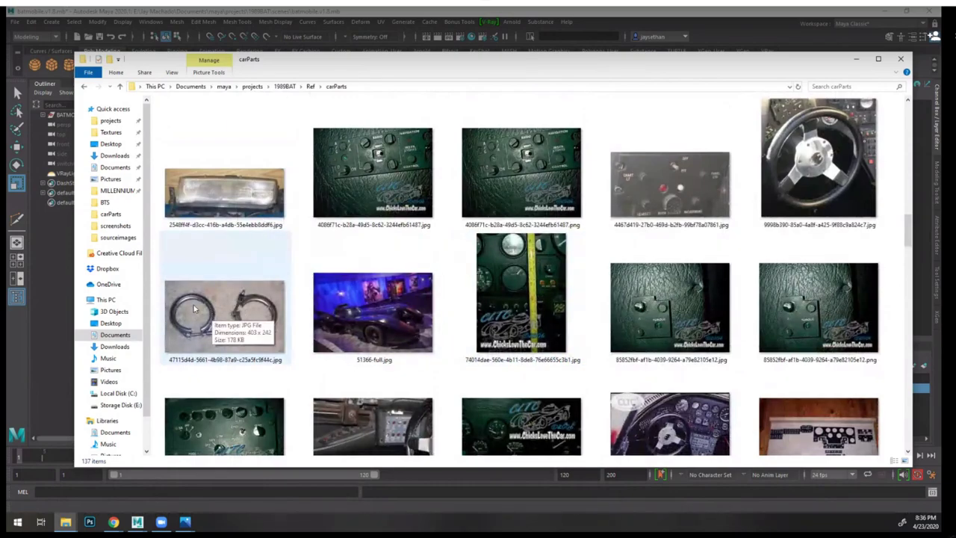
# - Switch back to Maya and examine the rendered side engine piping and its clamp, ending with the whole car in front three-quarter view
pyautogui.click(531, 13)
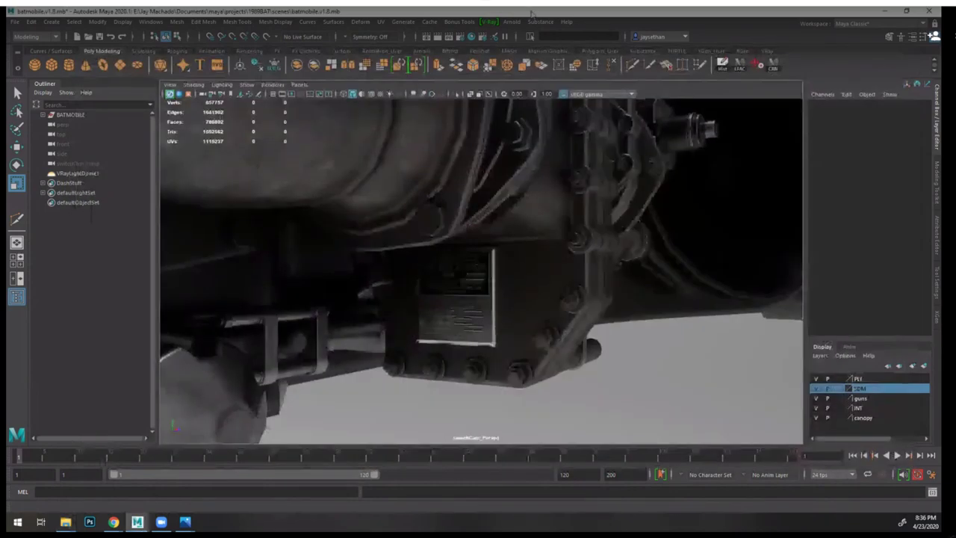
pyautogui.moveTo(603, 219)
pyautogui.keyDown('alt'); pyautogui.mouseDown()
pyautogui.moveTo(527, 216)
pyautogui.moveTo(550, 218)
pyautogui.moveTo(552, 270)
pyautogui.mouseUp(); pyautogui.keyUp('alt')
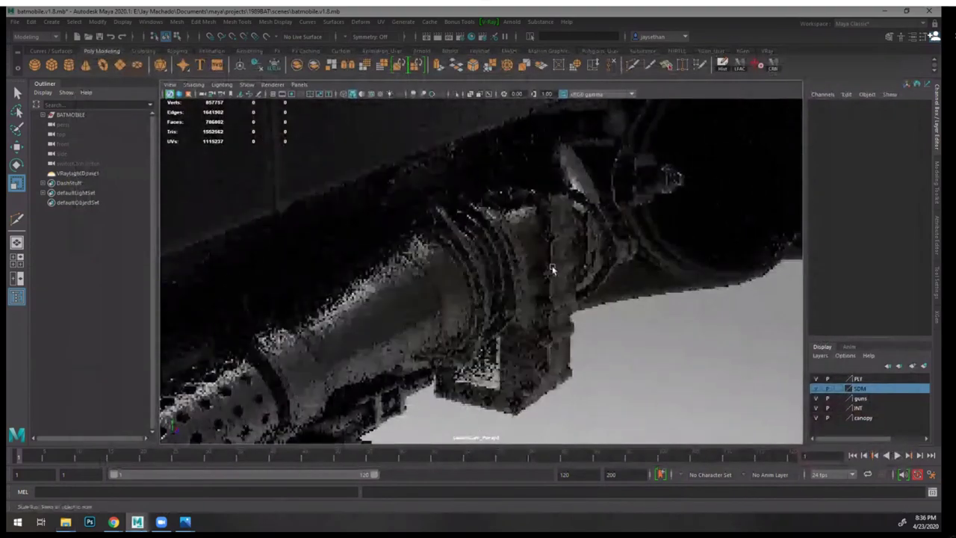
pyautogui.moveTo(552, 270)
pyautogui.keyDown('alt'); pyautogui.mouseDown(button='right')
pyautogui.moveTo(502, 274)
pyautogui.moveTo(514, 272)
pyautogui.mouseUp(button='right'); pyautogui.keyUp('alt')
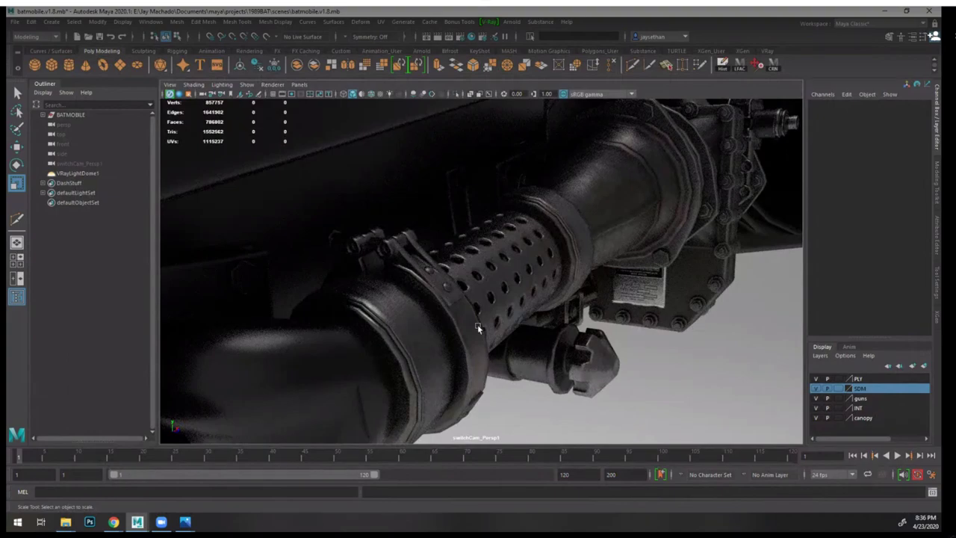
pyautogui.keyDown('alt'); pyautogui.moveTo(478, 326); pyautogui.dragTo(332, 211, button='right'); pyautogui.keyUp('alt')
pyautogui.keyDown('alt'); pyautogui.moveTo(459, 264); pyautogui.dragTo(453, 277, button='right'); pyautogui.keyUp('alt')
pyautogui.keyDown('alt'); pyautogui.moveTo(452, 277); pyautogui.dragTo(508, 259); pyautogui.keyUp('alt')
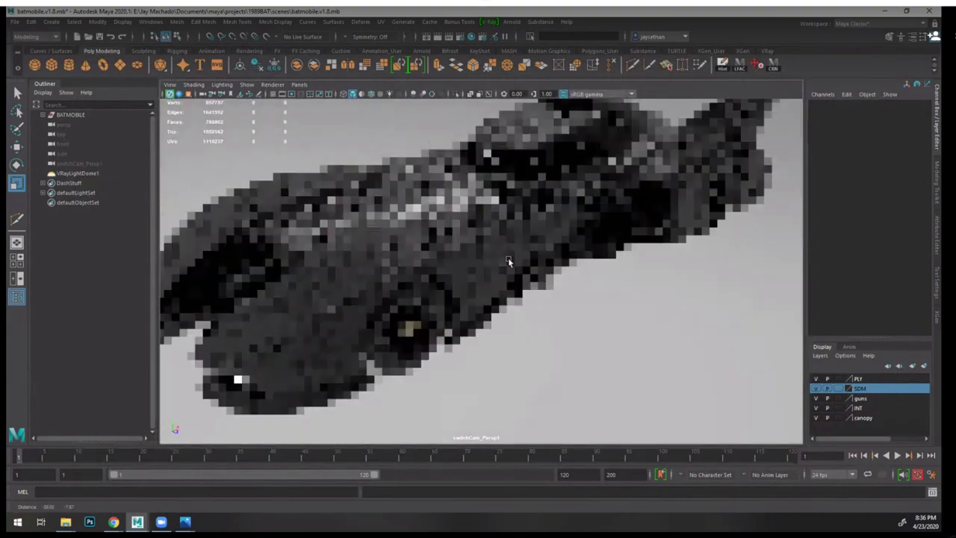
pyautogui.keyDown('alt'); pyautogui.moveTo(508, 261); pyautogui.dragTo(482, 251, button='right'); pyautogui.keyUp('alt')
pyautogui.moveTo(481, 251)
pyautogui.keyDown('alt'); pyautogui.mouseDown()
pyautogui.moveTo(478, 233)
pyautogui.moveTo(486, 258)
pyautogui.mouseUp(); pyautogui.keyUp('alt')
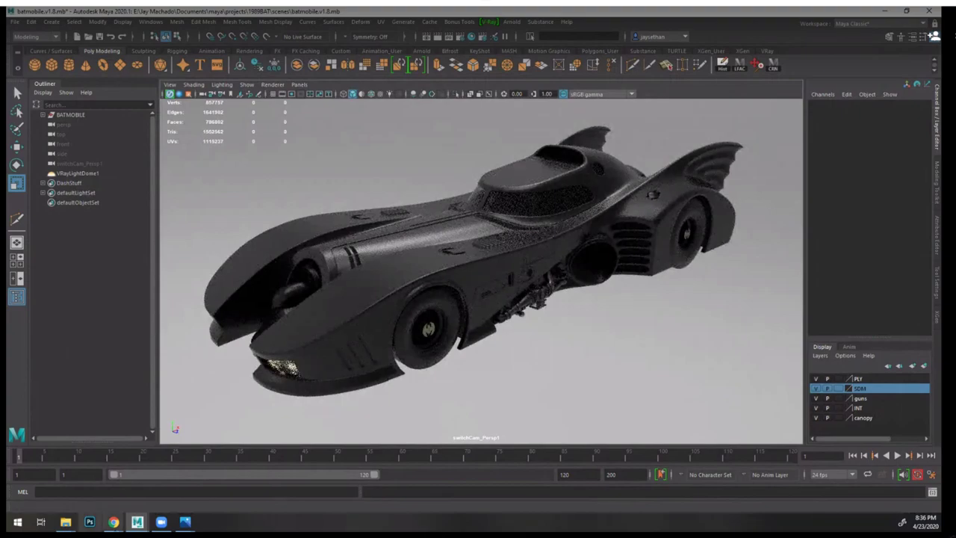
# - Switch to the carParts File Explorer window, go up to the Ref folder and open the machineGuns folder
pyautogui.click(66, 521)
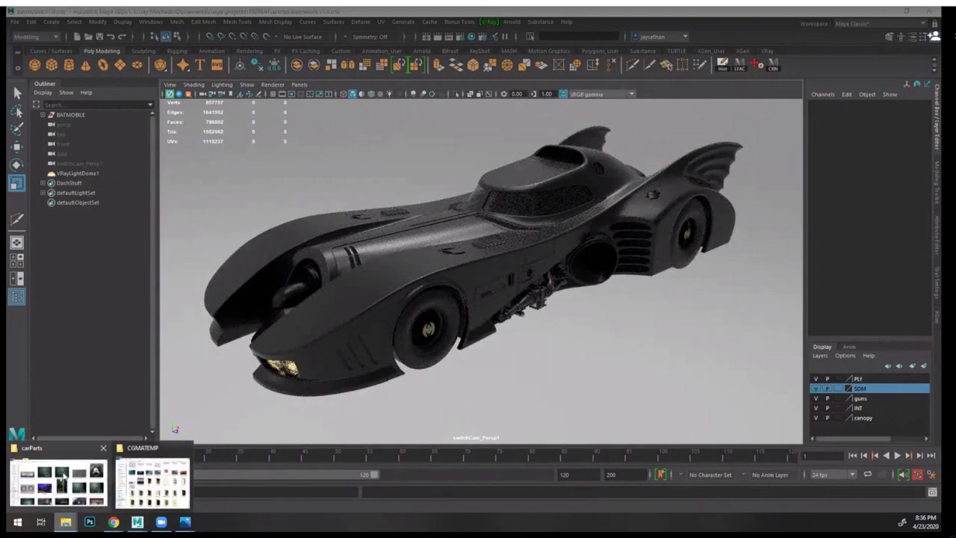
pyautogui.click(65, 476)
pyautogui.click(311, 86)
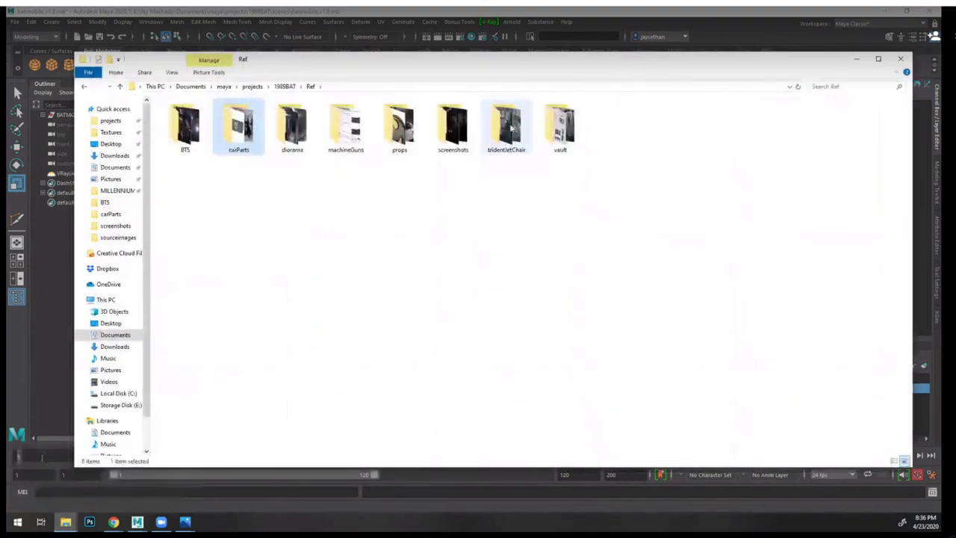
pyautogui.click(346, 128)
pyautogui.doubleClick(345, 127)
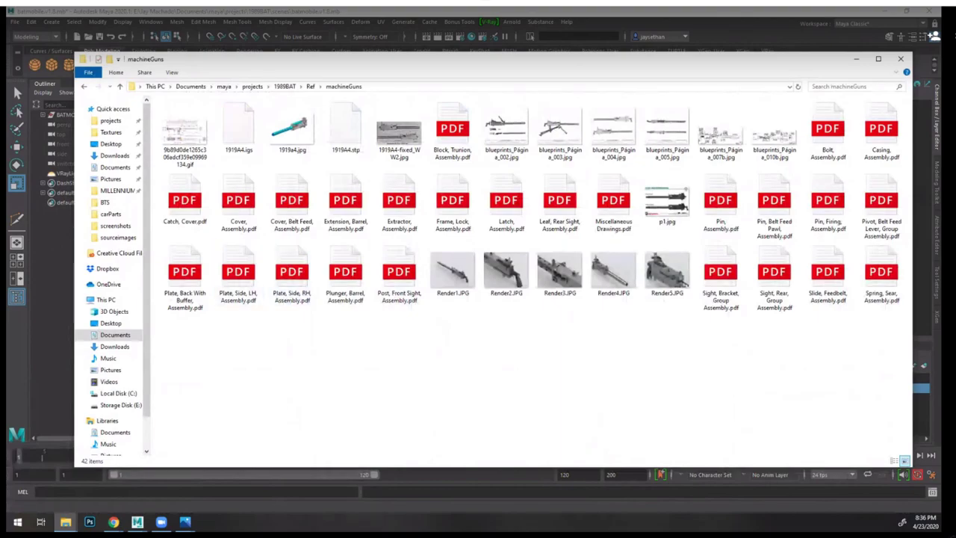
# - Open Render5.JPG and browse back through the machine gun renders to Render2.JPG
pyautogui.click(681, 275)
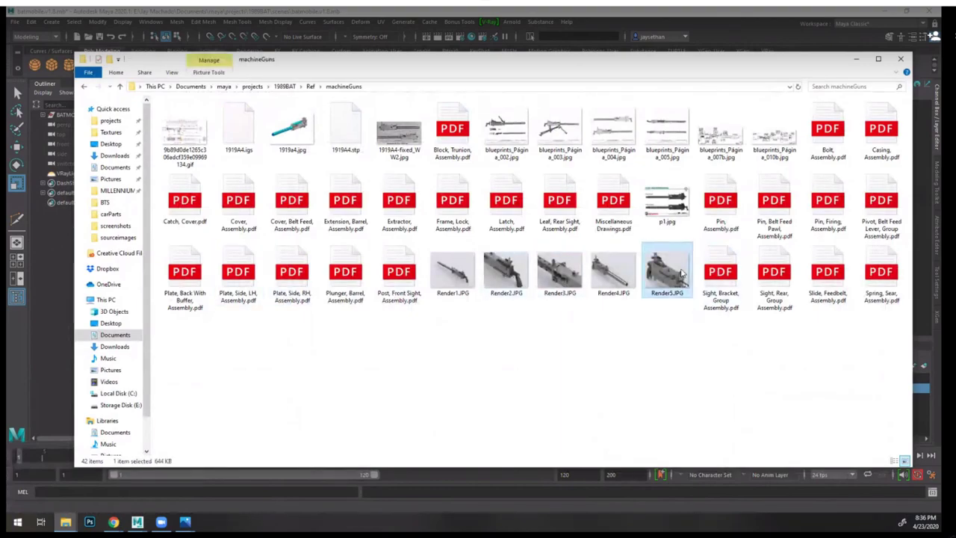
pyautogui.doubleClick(681, 275)
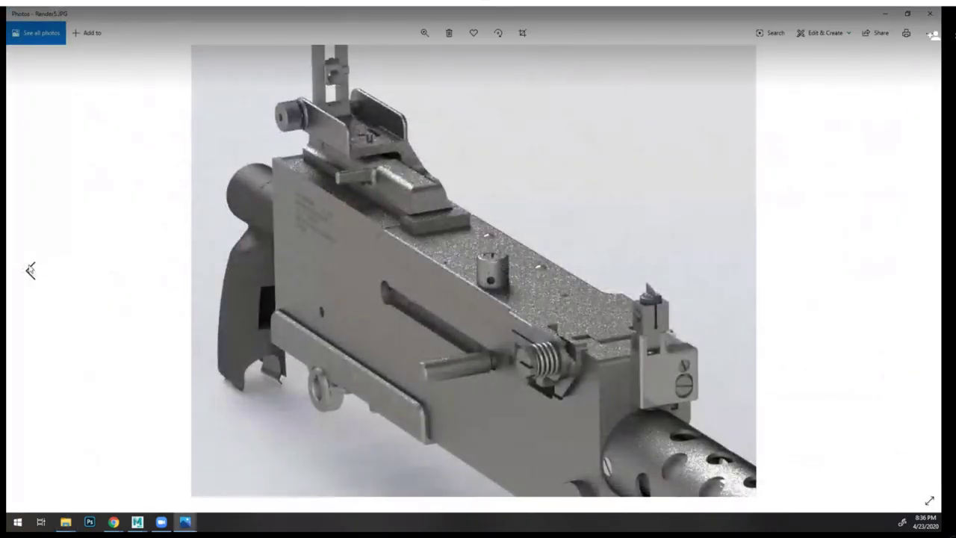
pyautogui.click(30, 271)
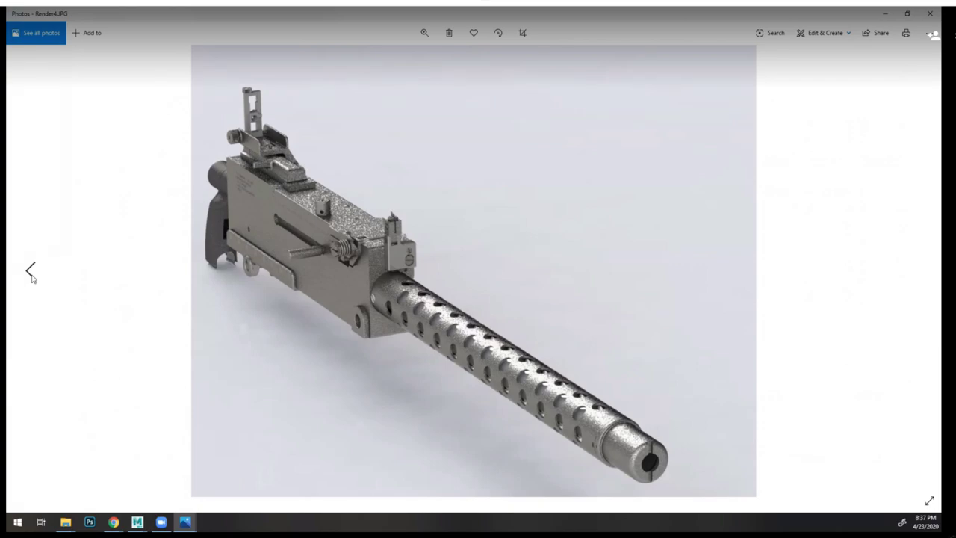
pyautogui.click(31, 277)
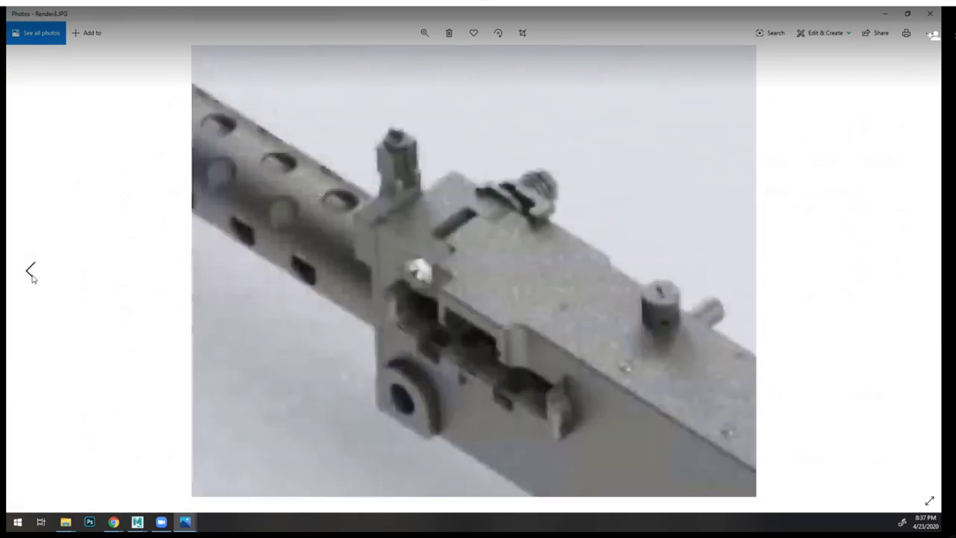
pyautogui.click(31, 276)
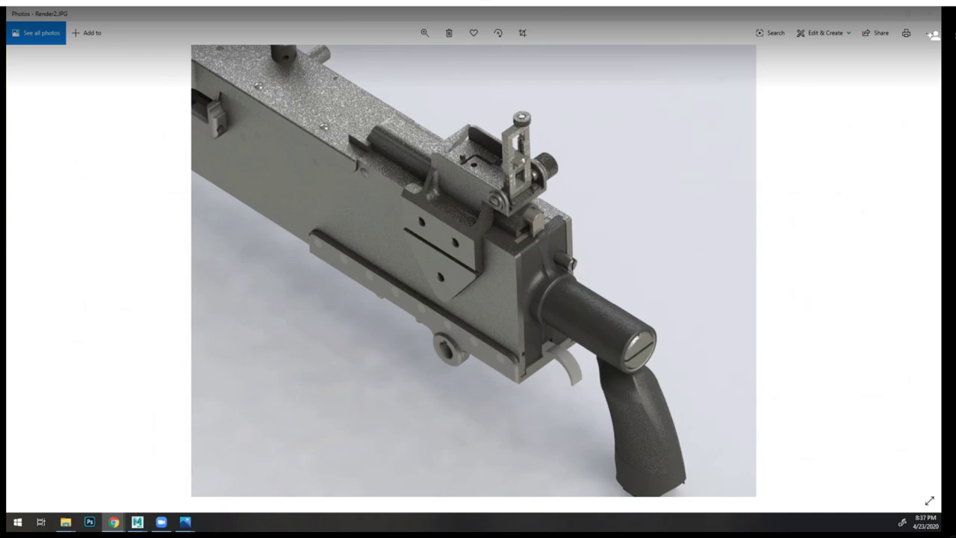
# - In the GrabCAD browser window, search for 1919, look over the Browning 1919 right side plate page and return to the home page
pyautogui.moveTo(70, 58); pyautogui.dragTo(718, 69)
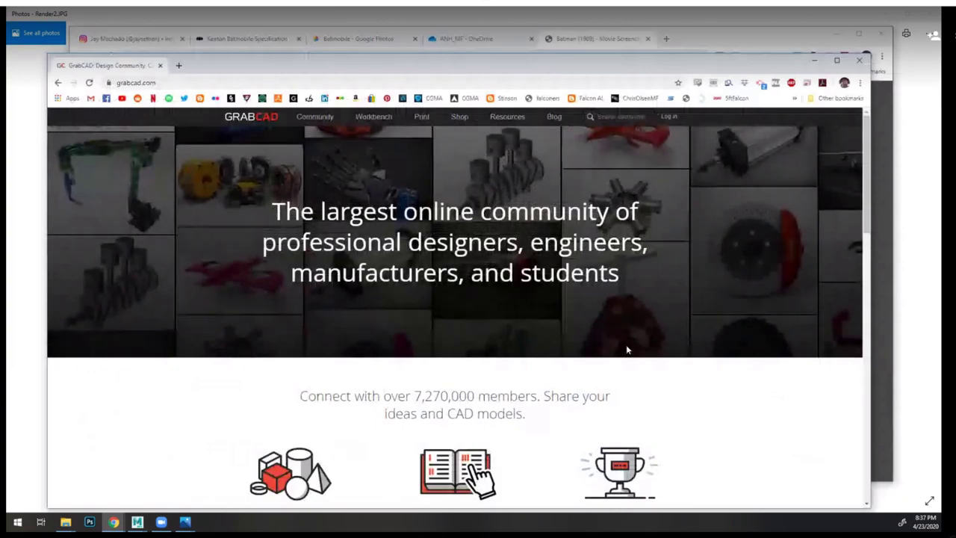
pyautogui.scroll(1, 433, 261)
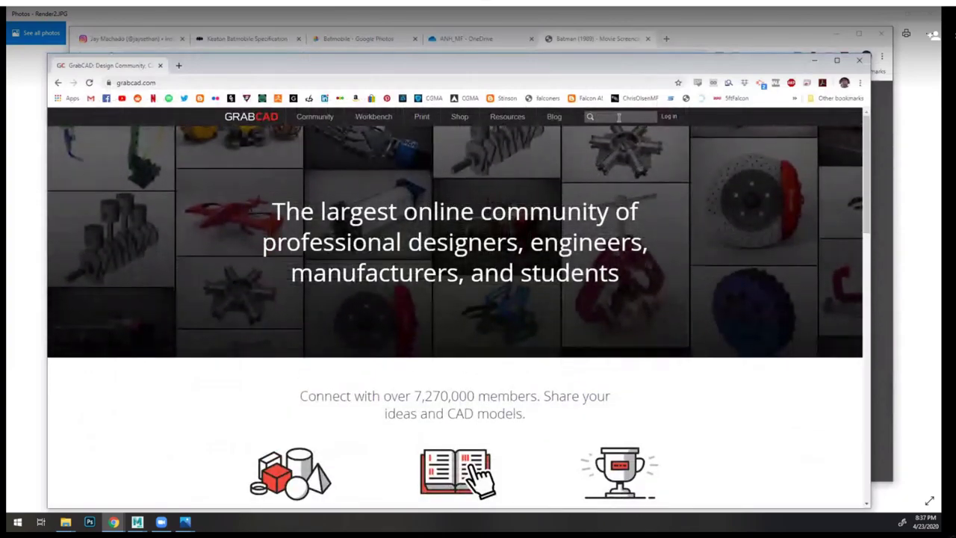
pyautogui.write('1919')
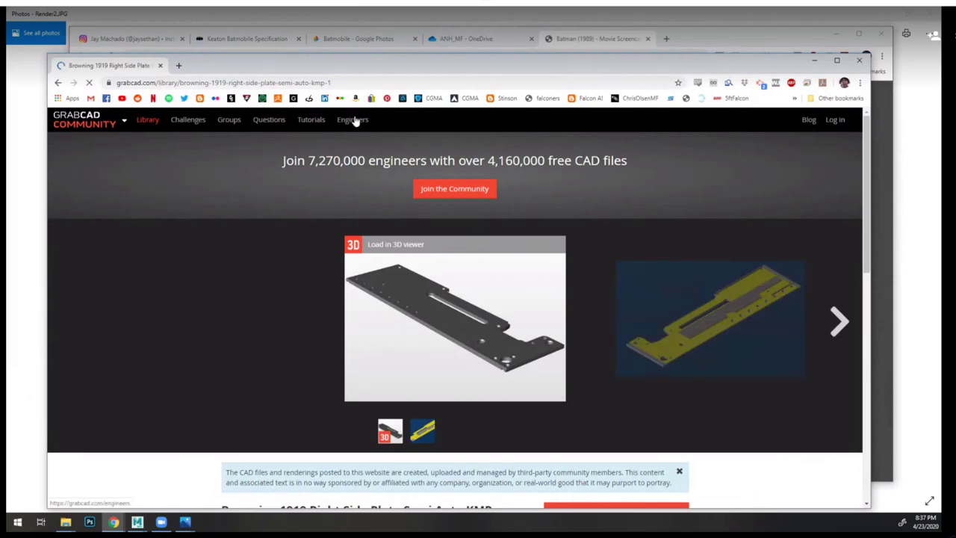
pyautogui.scroll(-15, 532, 209)
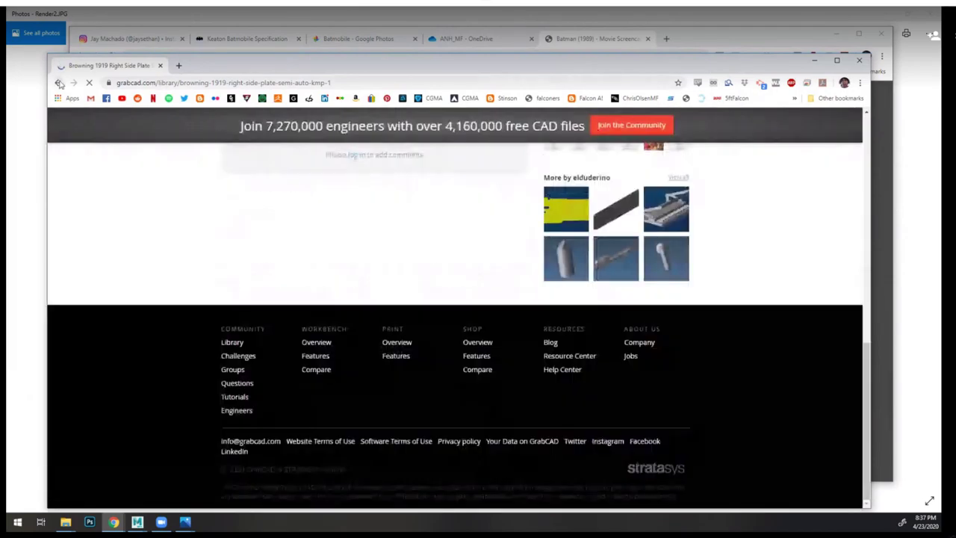
pyautogui.click(58, 82)
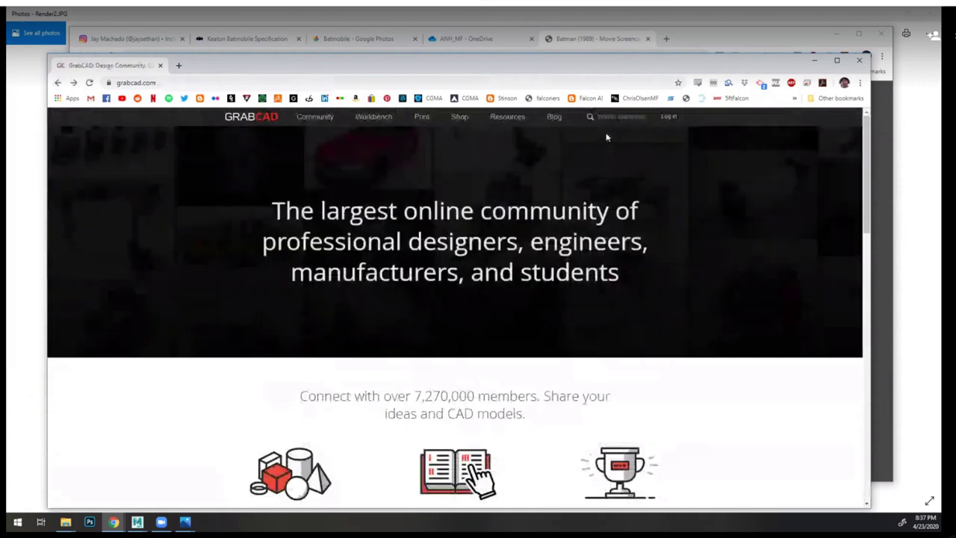
# - Search GrabCAD for browning 1919 and show all matching CAD models
pyautogui.click(611, 117)
pyautogui.write('browning 191')
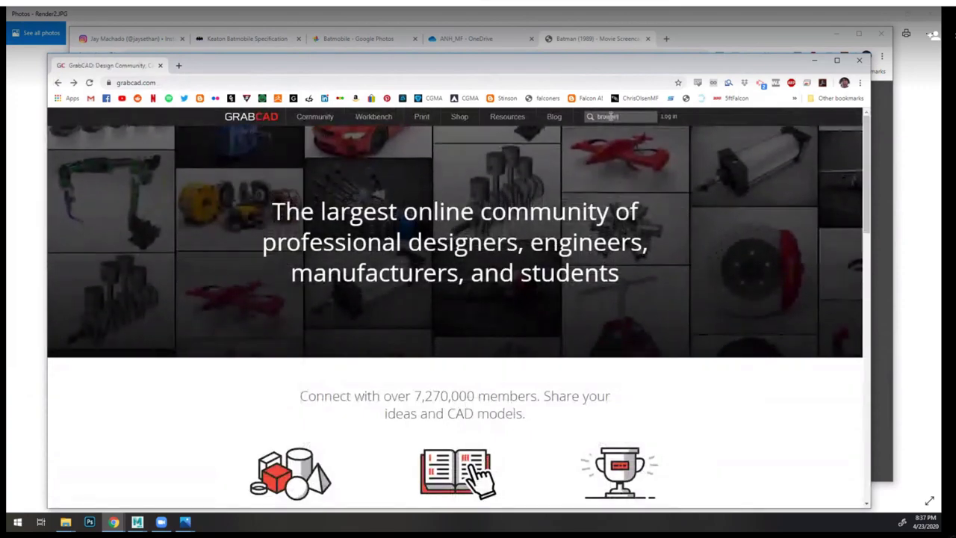
pyautogui.write('9')
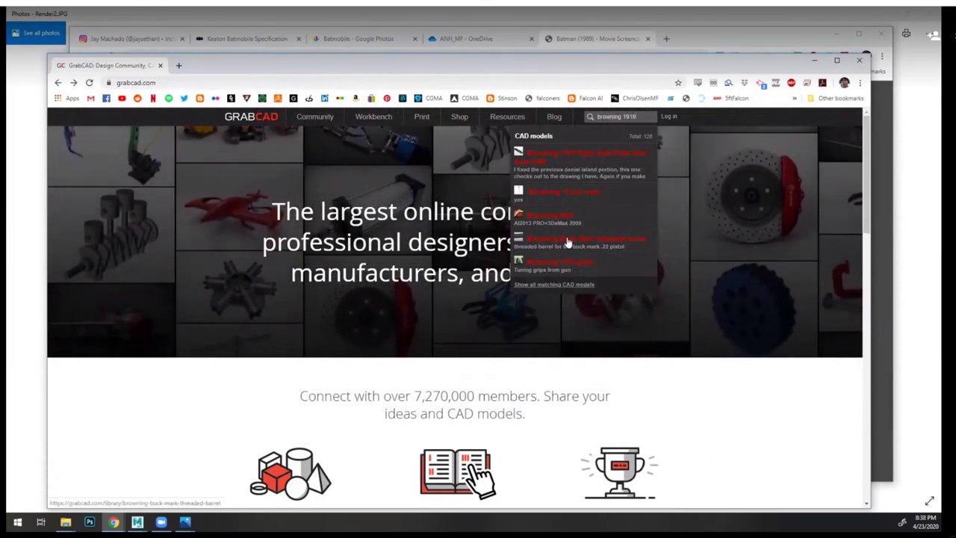
pyautogui.click(572, 284)
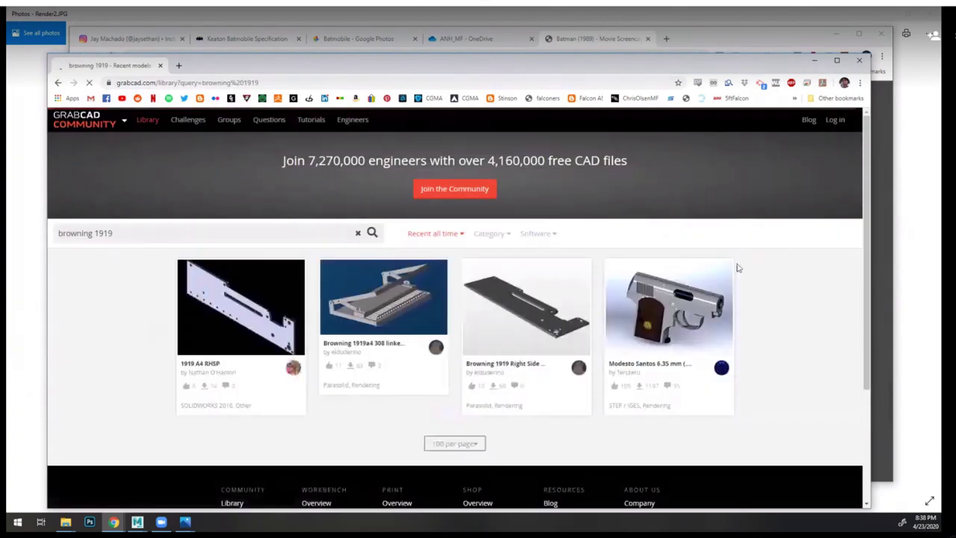
# - Set the browning 1919 results to 24 per page
pyautogui.scroll(-2, 421, 344)
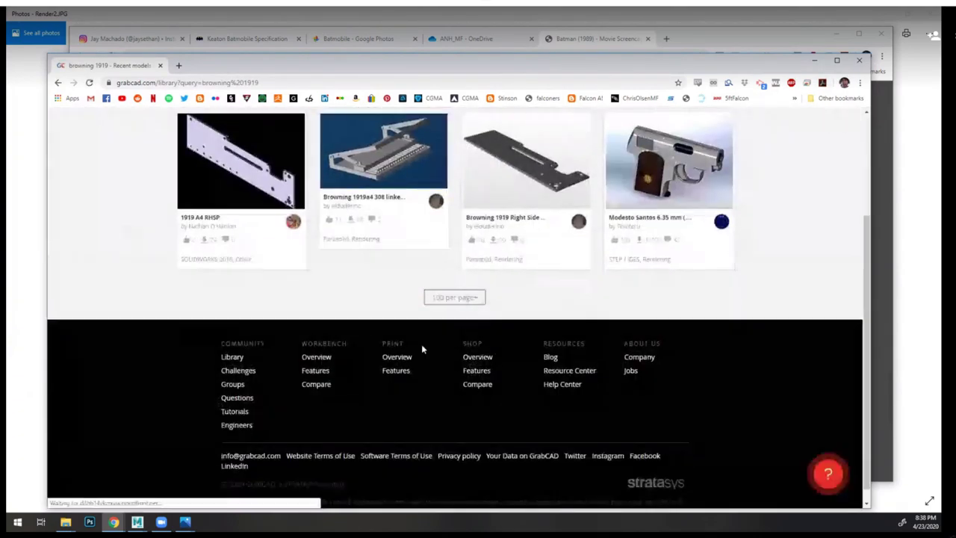
pyautogui.click(448, 299)
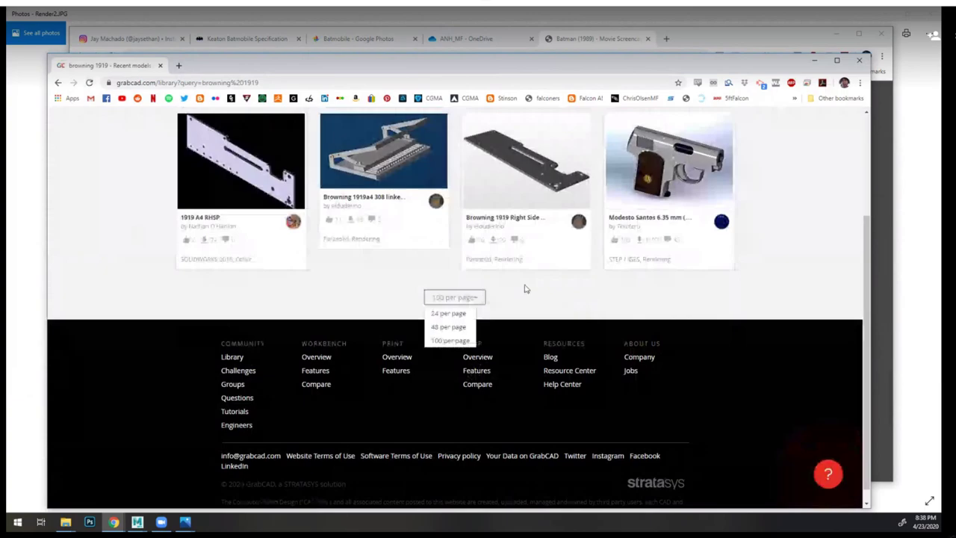
pyautogui.click(452, 313)
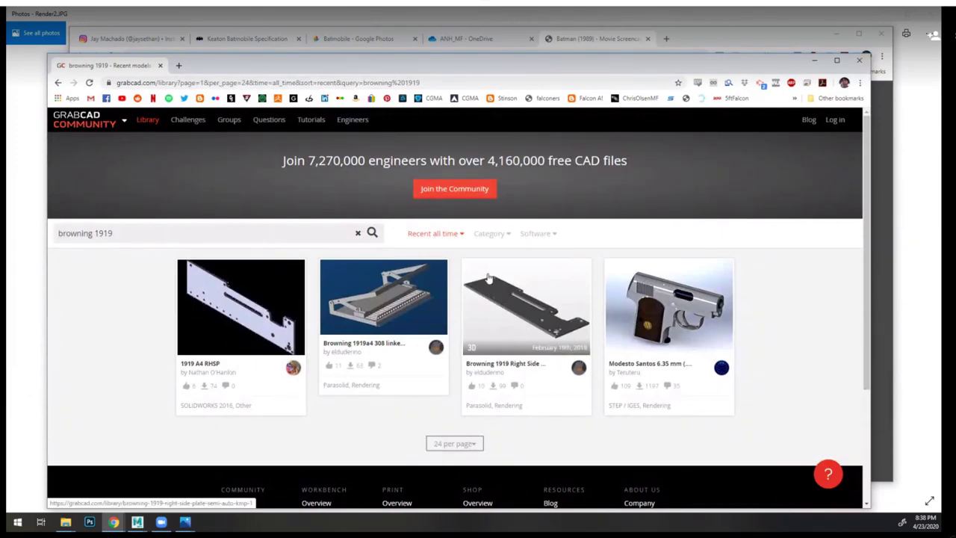
# - Close the GrabCAD window and reposition the browser window showing the Batman (1989) movie screencaps
pyautogui.click(857, 61)
pyautogui.moveTo(731, 40); pyautogui.dragTo(731, 56)
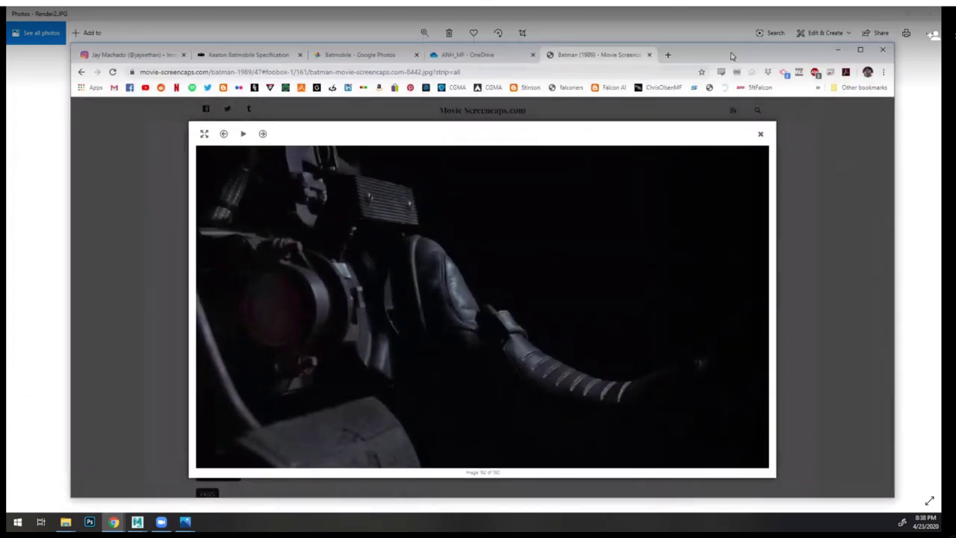
# - Close the Render2.JPG photo and open blueprints_Página_004.jpg from the machineGuns reference folder
pyautogui.click(655, 17)
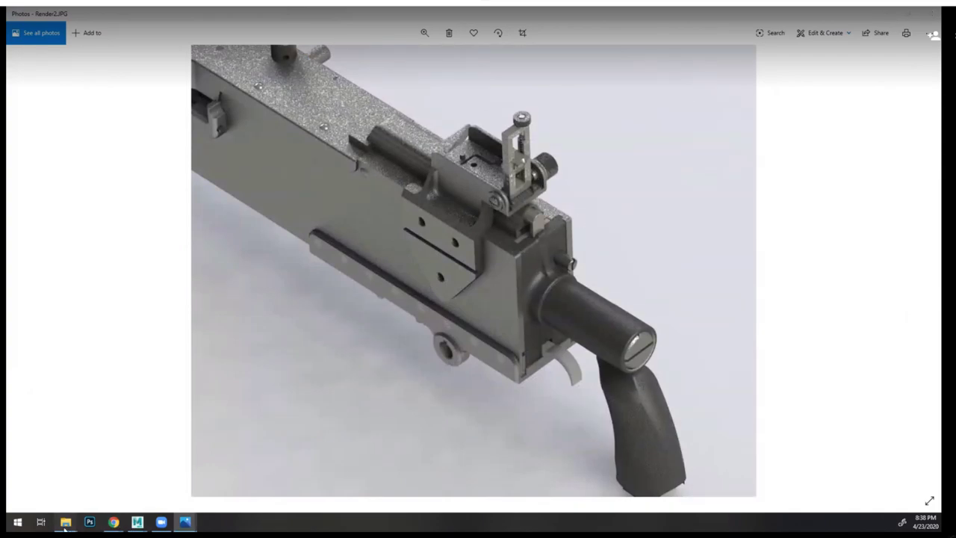
pyautogui.moveTo(66, 521)
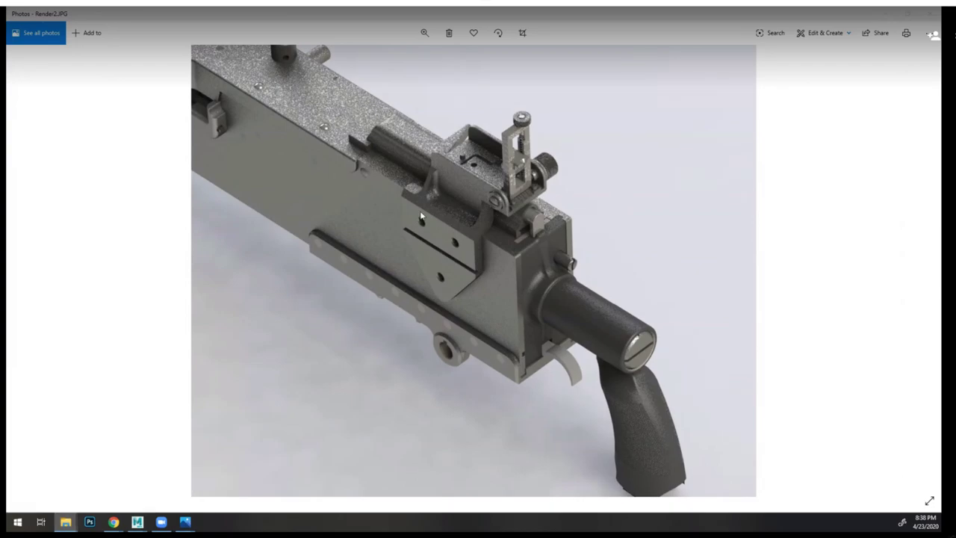
pyautogui.click(932, 33)
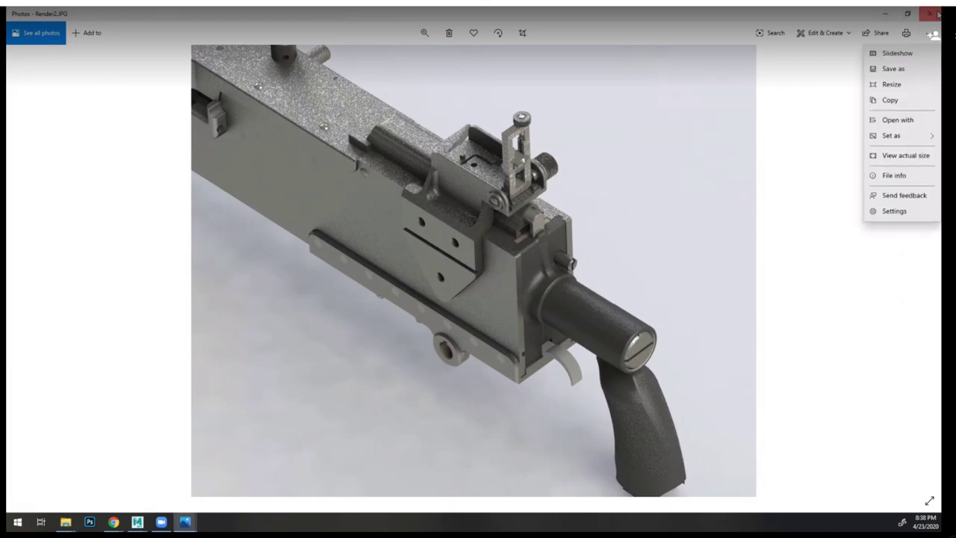
pyautogui.click(937, 13)
pyautogui.moveTo(66, 521)
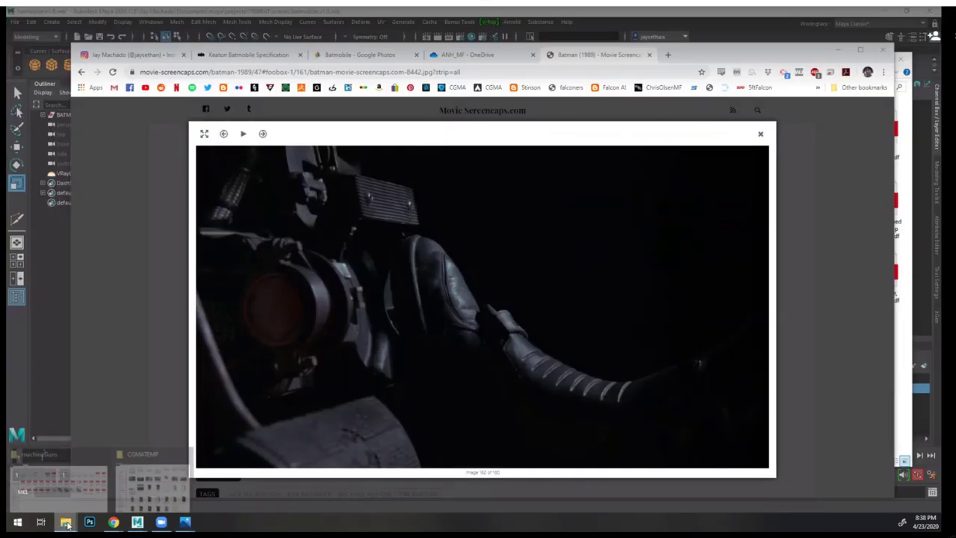
pyautogui.click(93, 480)
pyautogui.click(611, 132)
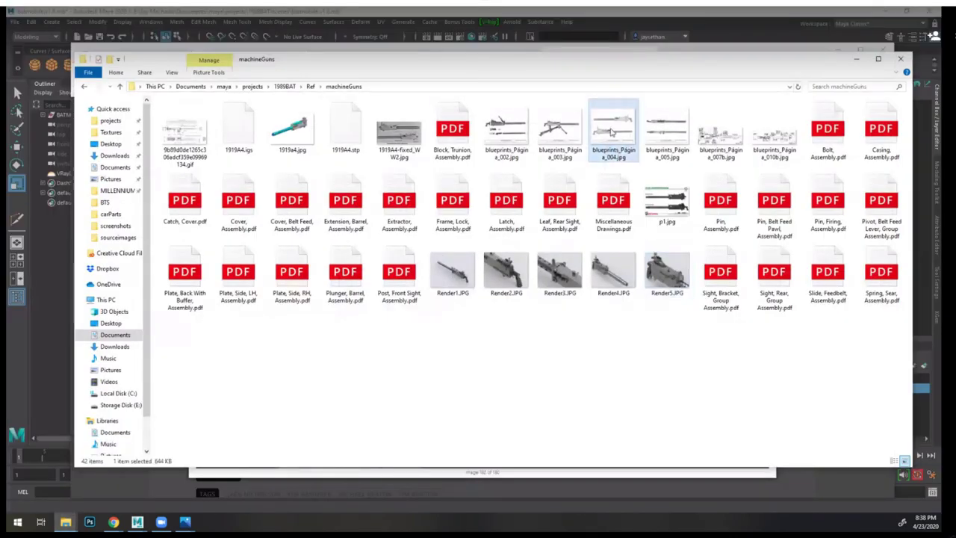
pyautogui.doubleClick(611, 133)
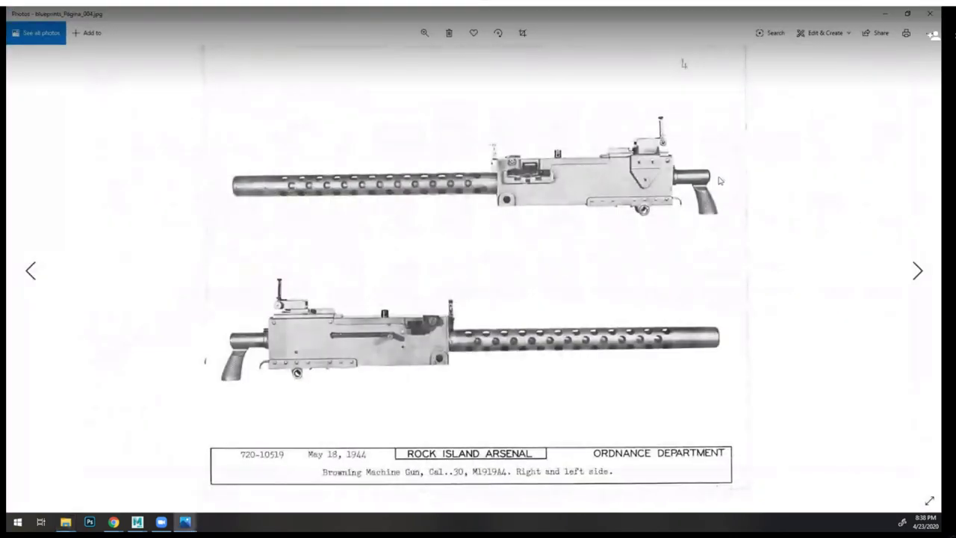
# - Look through the M1919A4 reference images between blueprints_Página_004.jpg and 1919a4.jpg, and switch back to Maya
pyautogui.click(31, 271)
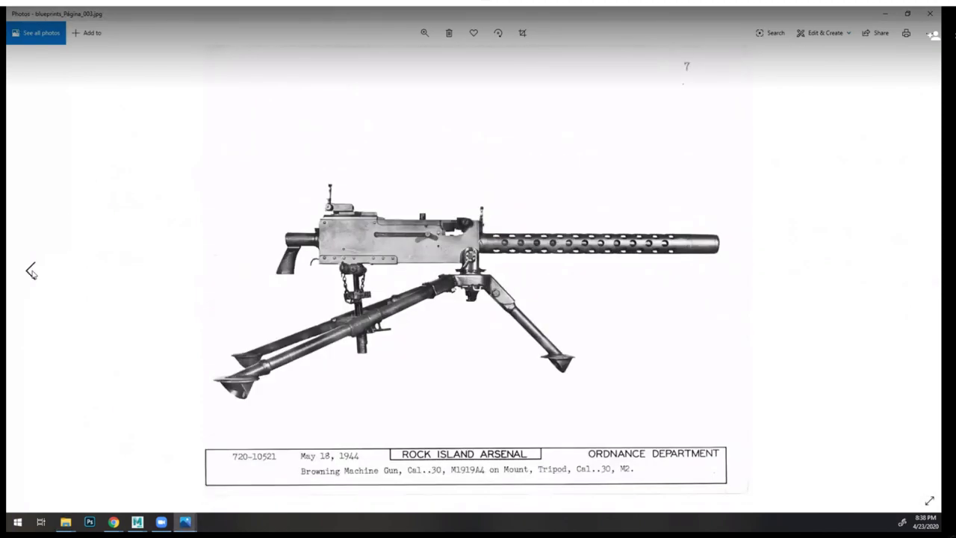
pyautogui.click(31, 271)
pyautogui.click(31, 271)
pyautogui.click(32, 271)
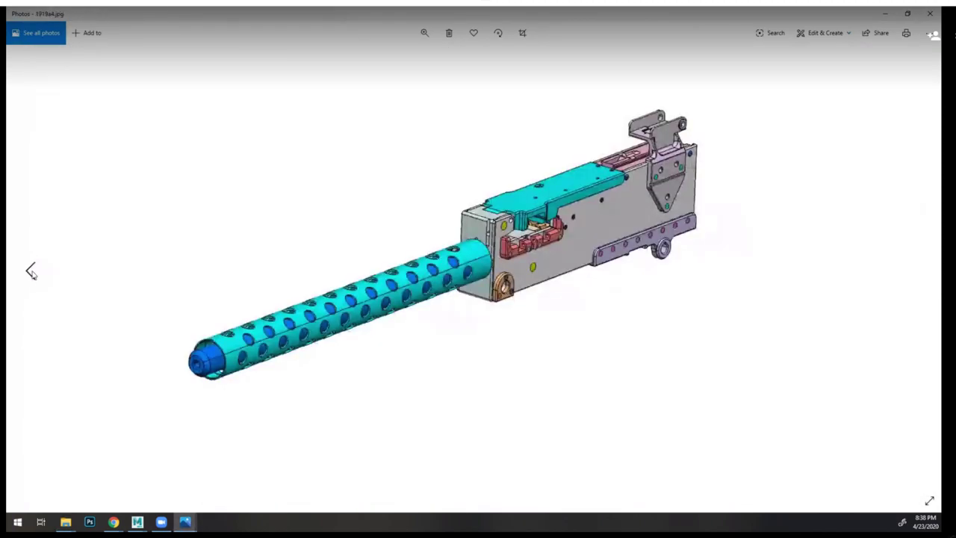
pyautogui.click(917, 270)
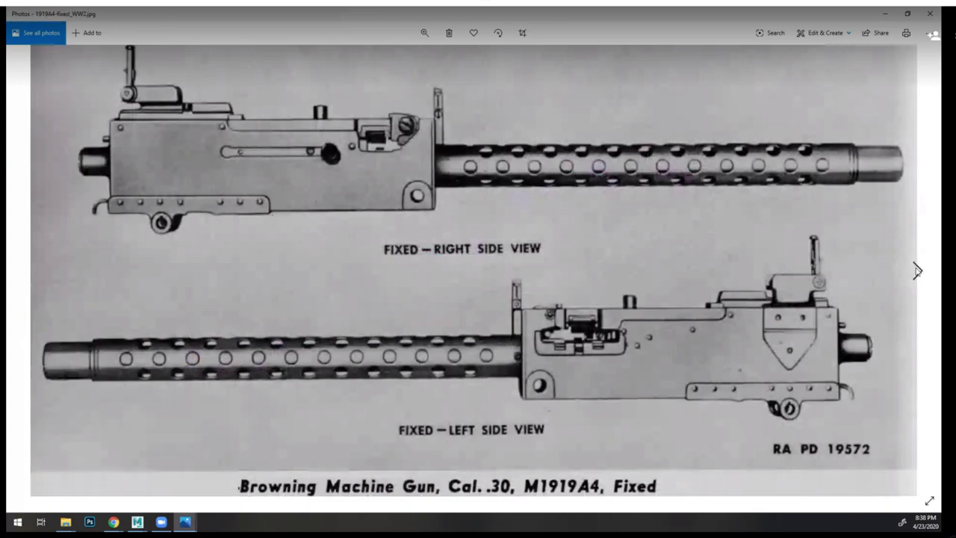
pyautogui.click(918, 270)
pyautogui.click(917, 271)
pyautogui.click(918, 271)
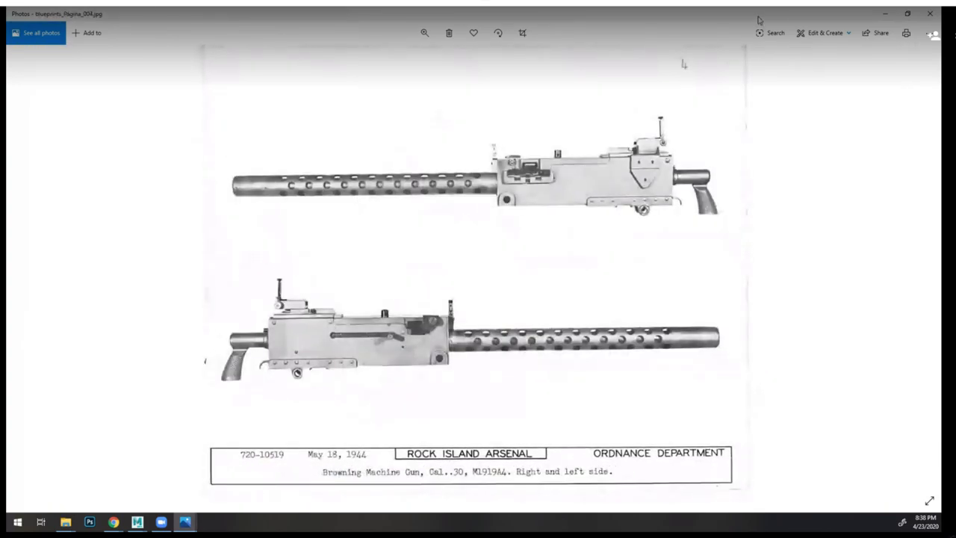
pyautogui.click(885, 13)
pyautogui.click(852, 49)
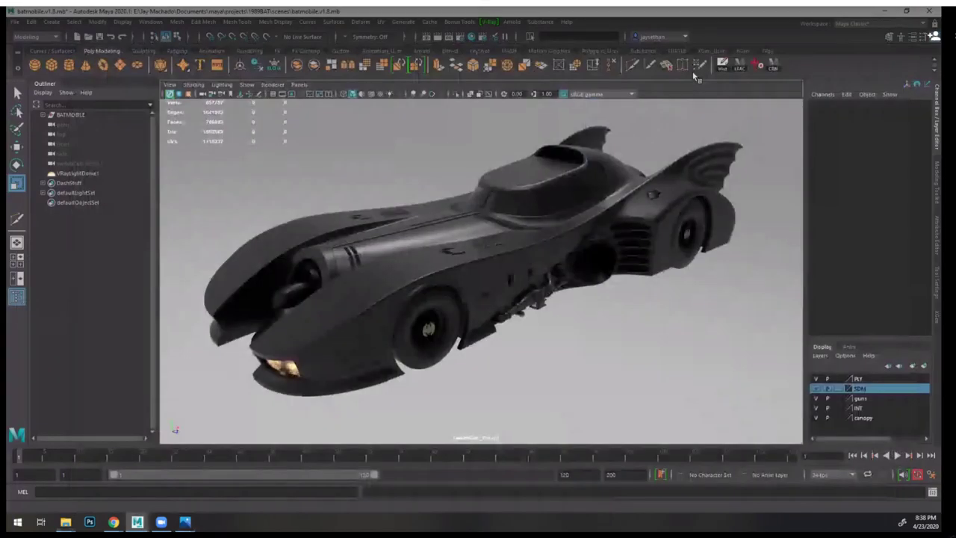
# - Try to hide the left gun door's main panel in the V-Ray viewport and inspect the gun parts underneath
pyautogui.keyDown('alt'); pyautogui.moveTo(612, 246); pyautogui.dragTo(533, 321); pyautogui.keyUp('alt')
pyautogui.keyDown('alt'); pyautogui.moveTo(533, 320); pyautogui.dragTo(632, 313, button='right'); pyautogui.keyUp('alt')
pyautogui.keyDown('alt'); pyautogui.moveTo(631, 313); pyautogui.dragTo(702, 336); pyautogui.keyUp('alt')
pyautogui.click(544, 278)
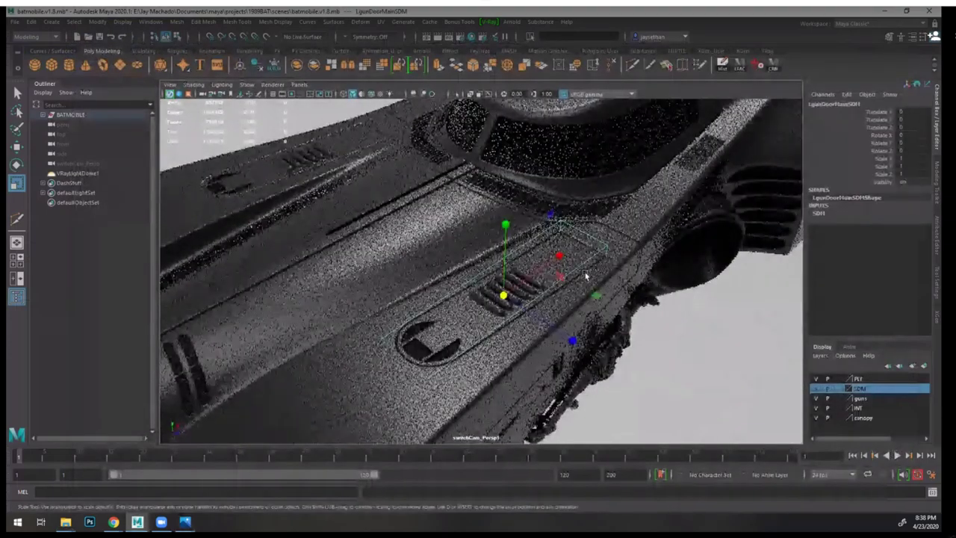
pyautogui.press('h')
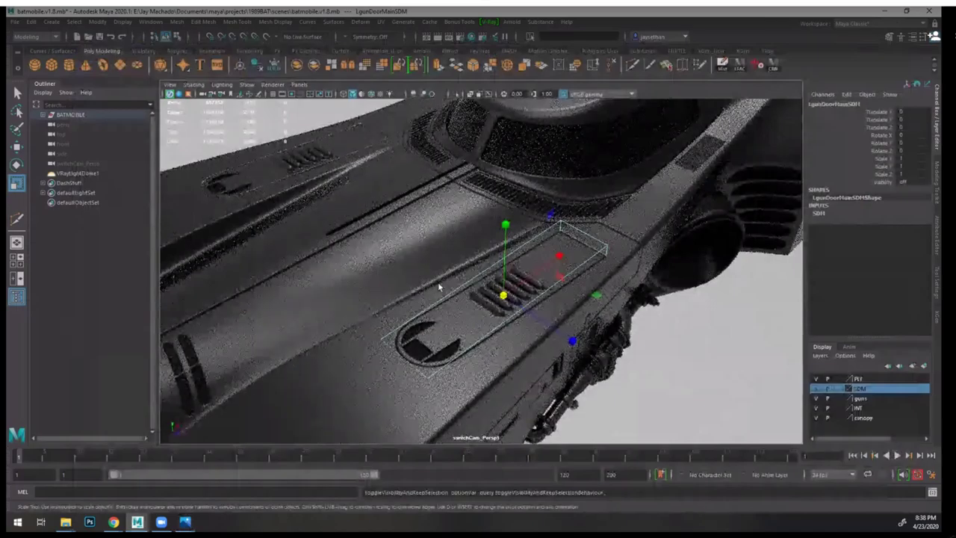
pyautogui.scroll(3, 463, 295)
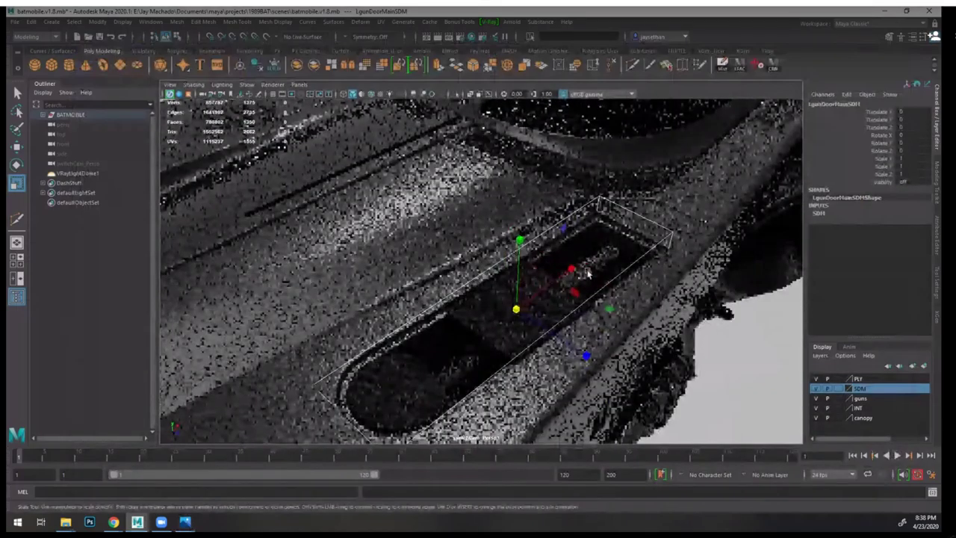
pyautogui.click(587, 273)
pyautogui.scroll(5, 590, 321)
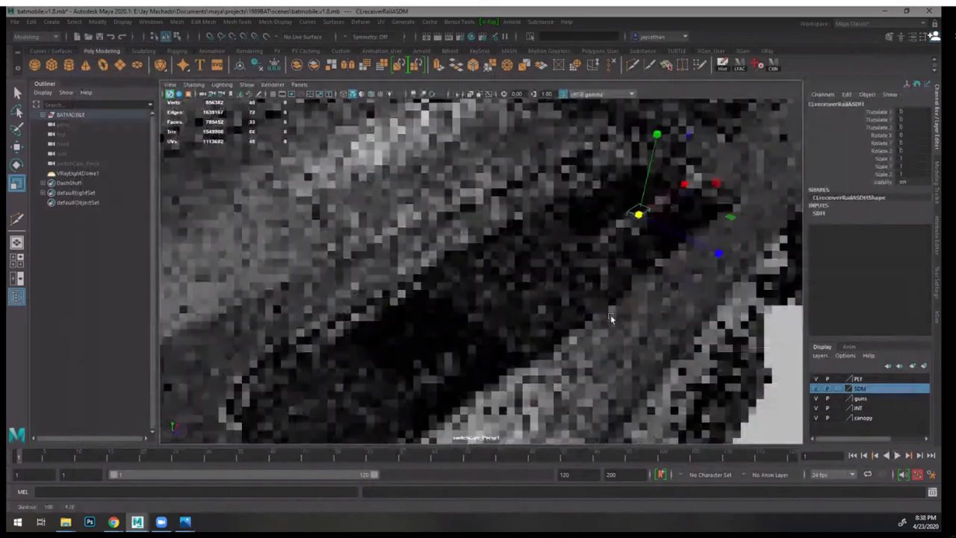
pyautogui.scroll(-5, 610, 319)
pyautogui.click(520, 326)
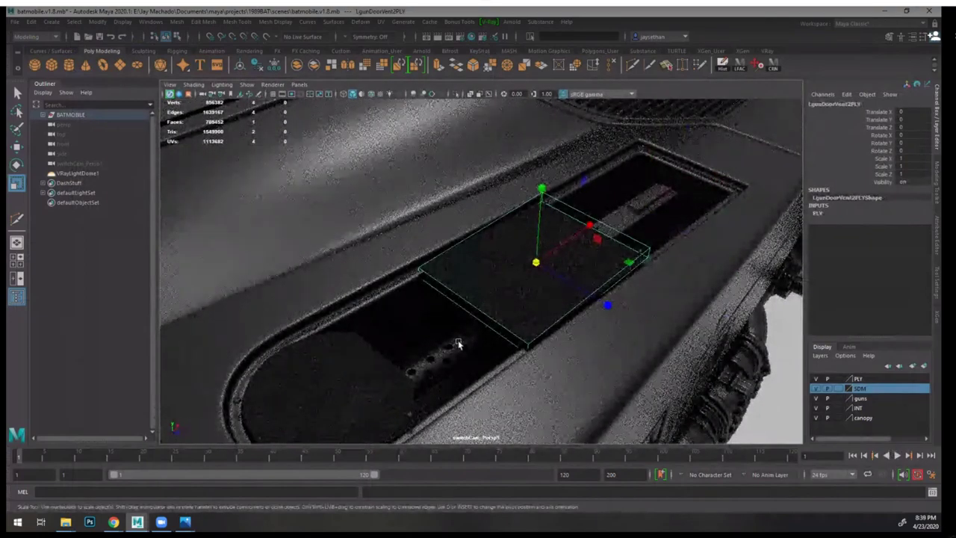
# - Undo the recent selections and the hiding of the left gun door's main panel
pyautogui.hotkey('ctrl', 'z')
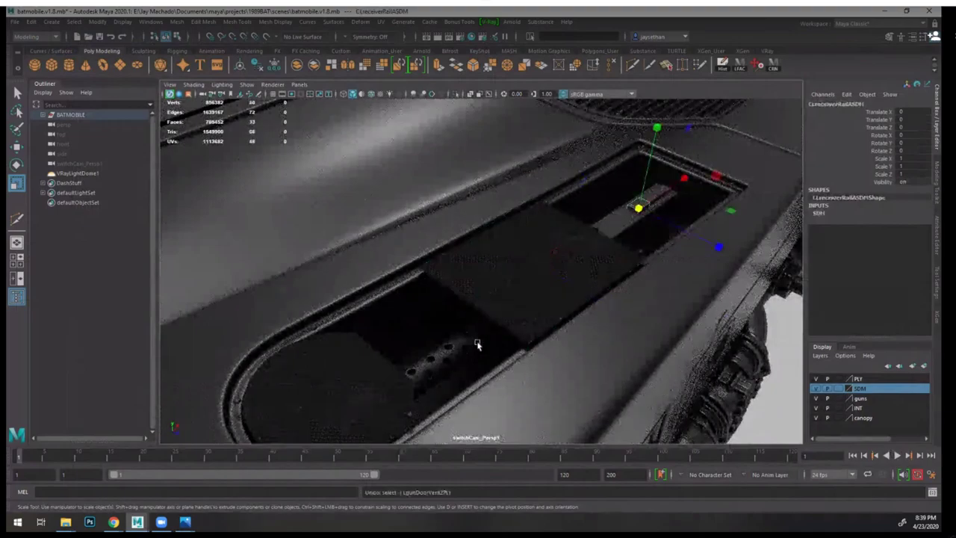
pyautogui.click(502, 333)
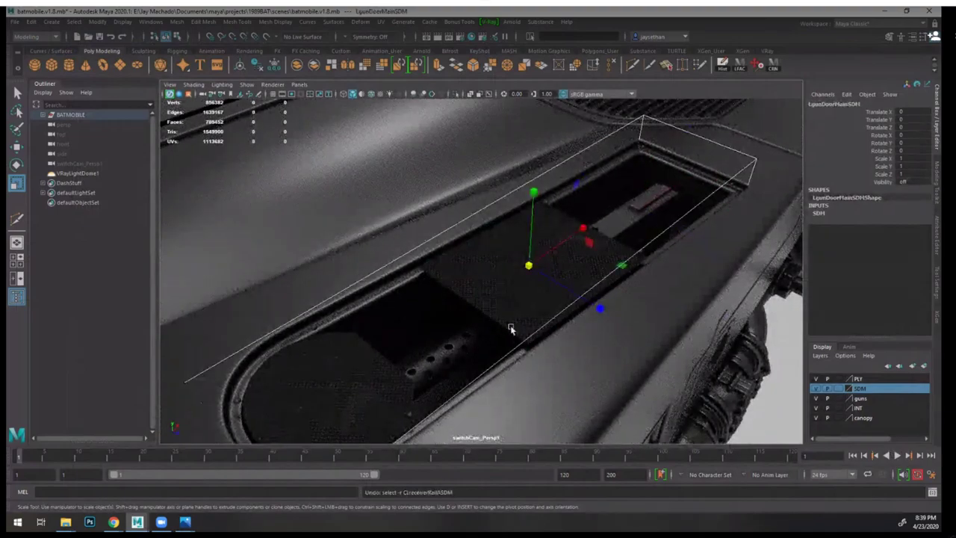
pyautogui.hotkey('ctrl', 'z')
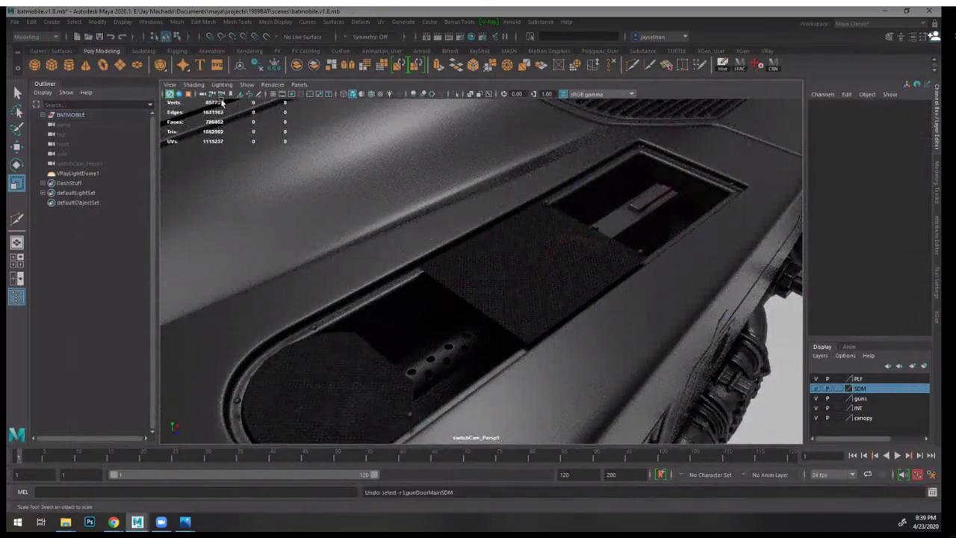
# - Turn off the V-Ray viewport render and hide the entire left gun door group, LgunDoorNUL
pyautogui.click(171, 94)
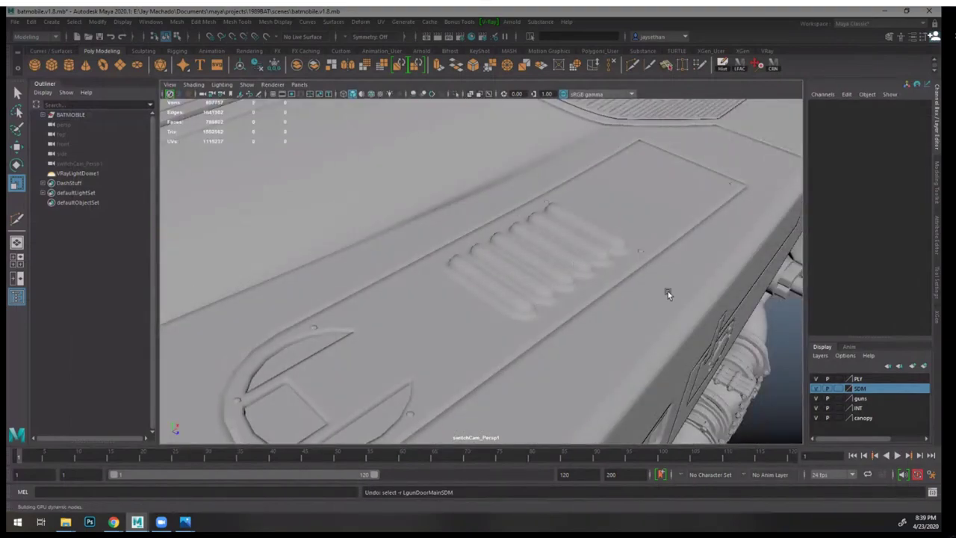
pyautogui.click(609, 260)
pyautogui.press('f')
pyautogui.press('Up')
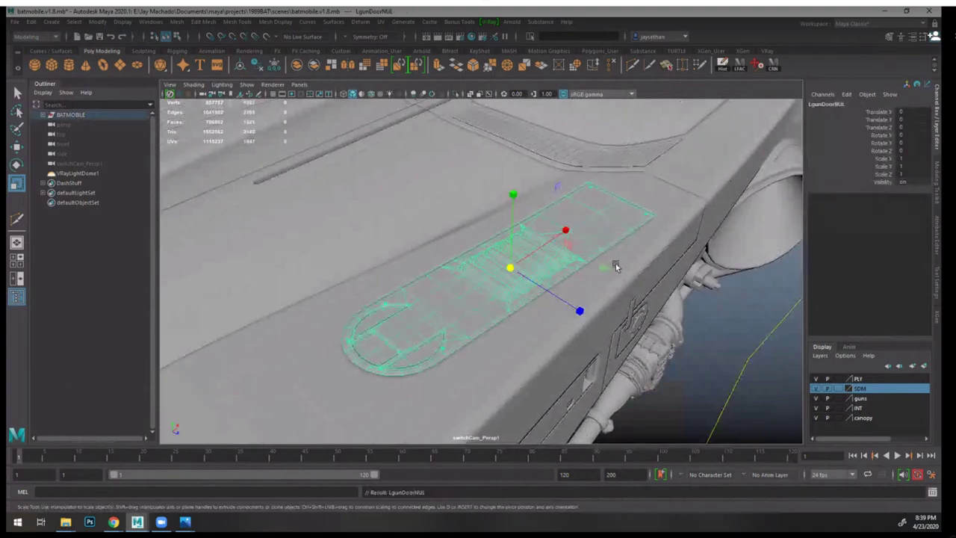
pyautogui.hotkey('ctrl', 'h')
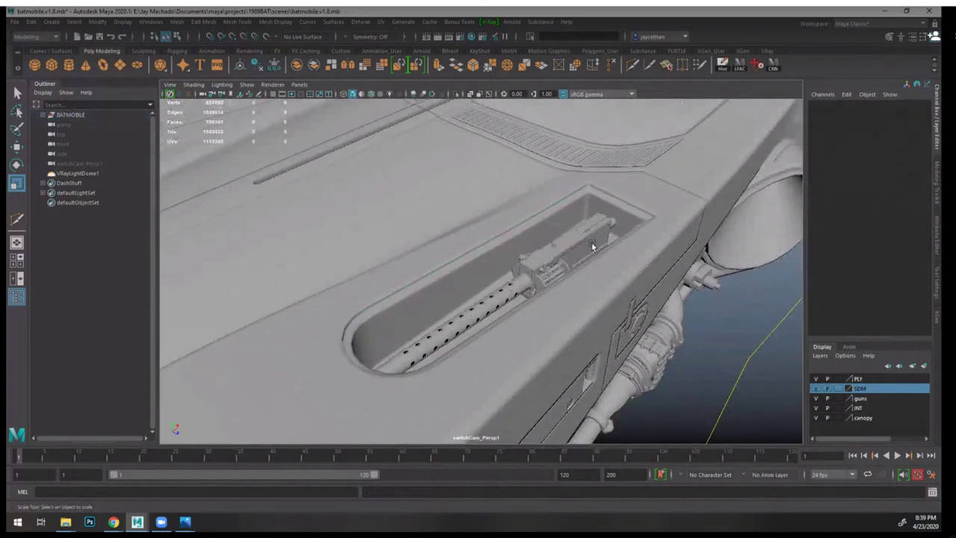
# - Try to isolate the whole machine gun group, CLM1919NUL, in the viewport
pyautogui.click(616, 266)
pyautogui.keyDown('alt'); pyautogui.moveTo(614, 267); pyautogui.dragTo(625, 279, button='right'); pyautogui.keyUp('alt')
pyautogui.press('Up')
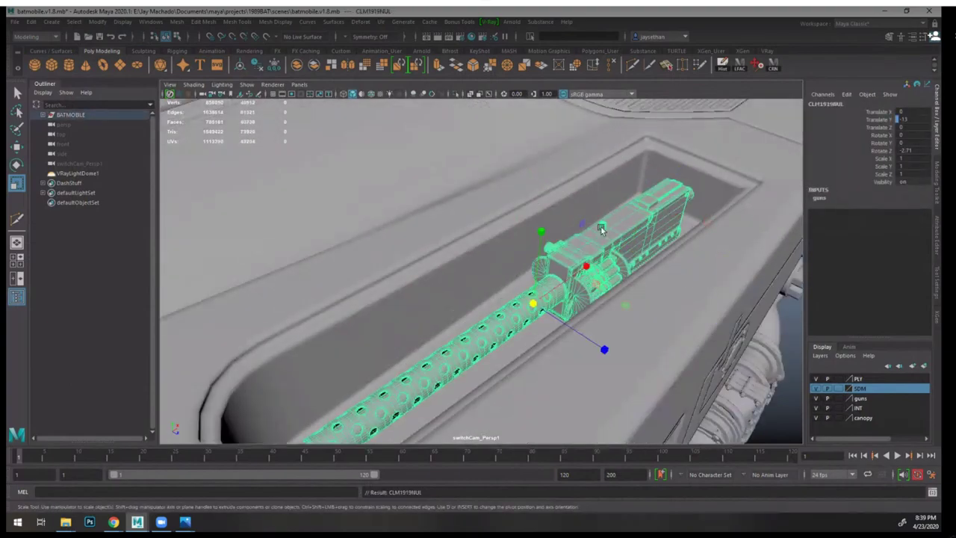
pyautogui.keyDown('alt'); pyautogui.moveTo(602, 230); pyautogui.dragTo(331, 260); pyautogui.keyUp('alt')
pyautogui.click(455, 94)
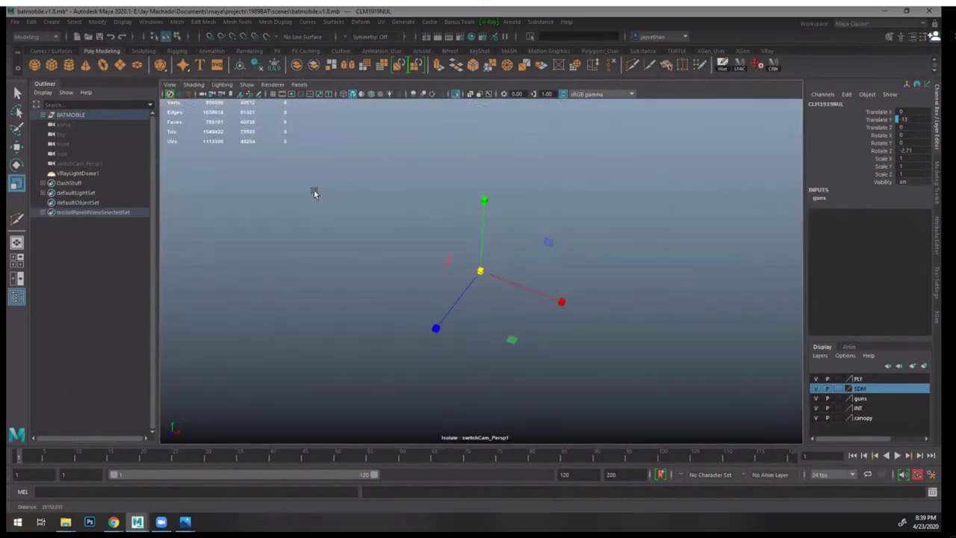
pyautogui.keyDown('alt'); pyautogui.moveTo(315, 192); pyautogui.dragTo(458, 249, button='middle'); pyautogui.keyUp('alt')
pyautogui.scroll(2, 459, 250)
pyautogui.keyDown('alt'); pyautogui.moveTo(459, 250); pyautogui.dragTo(373, 182); pyautogui.keyUp('alt')
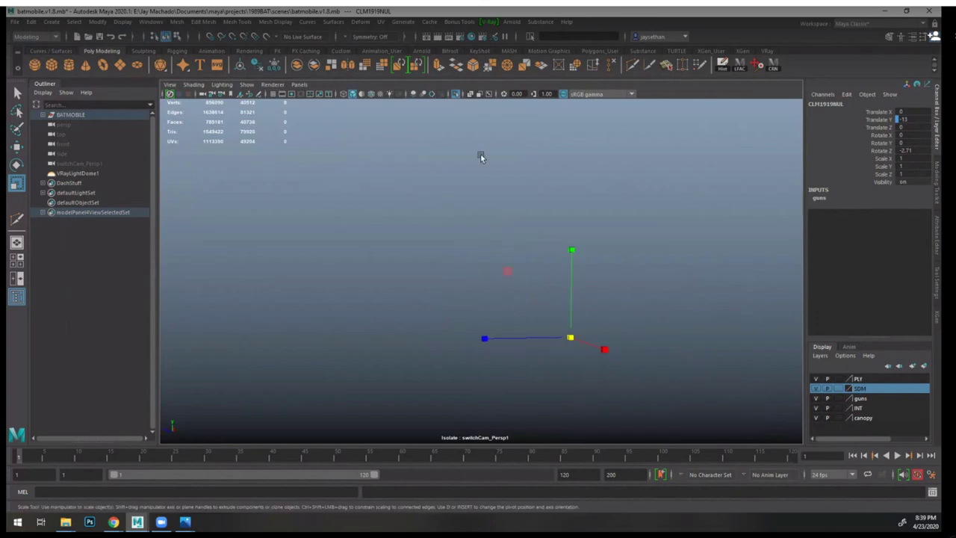
pyautogui.keyDown('alt'); pyautogui.moveTo(480, 153); pyautogui.dragTo(436, 120, button='middle'); pyautogui.keyUp('alt')
# - Leave the isolated view, clear the selection and bring the car's open gun compartment back into frame
pyautogui.click(454, 95)
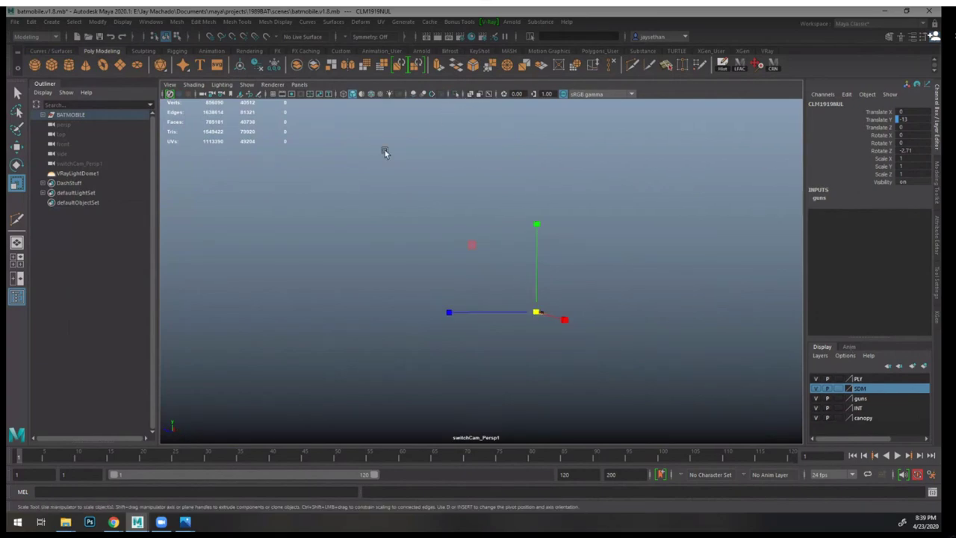
pyautogui.click(447, 101)
pyautogui.click(455, 95)
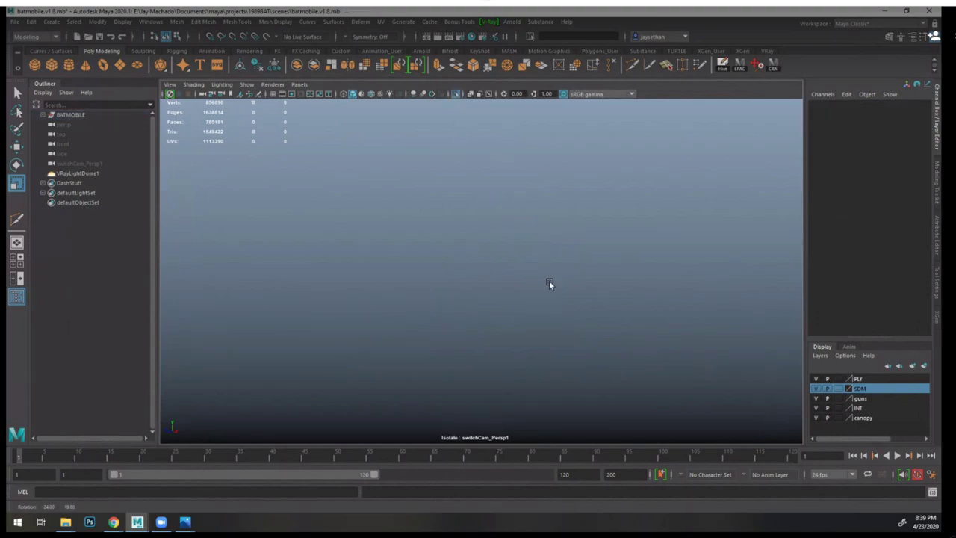
pyautogui.click(454, 95)
pyautogui.scroll(5, 677, 399)
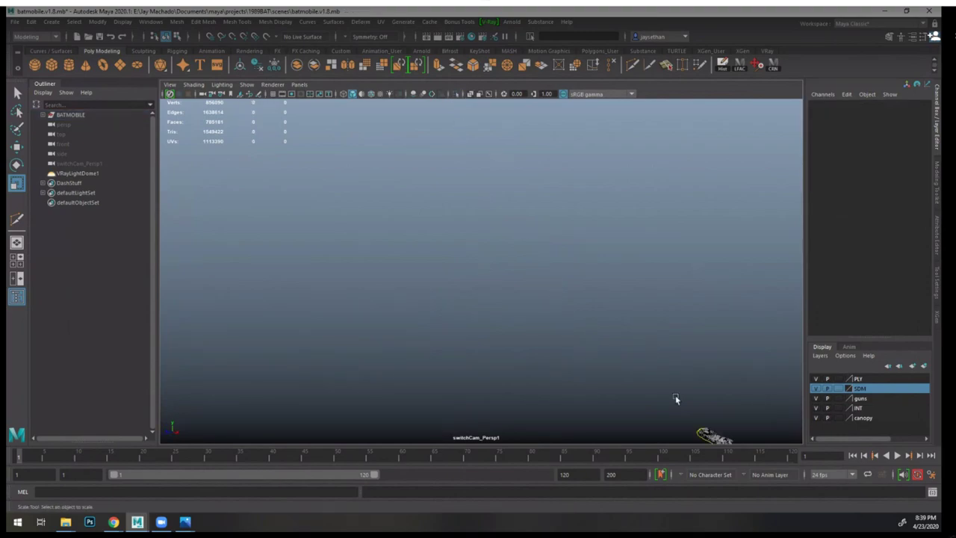
pyautogui.keyDown('alt'); pyautogui.moveTo(677, 398); pyautogui.dragTo(394, 196, button='middle'); pyautogui.keyUp('alt')
pyautogui.keyDown('alt'); pyautogui.moveTo(393, 197); pyautogui.dragTo(471, 224, button='right'); pyautogui.keyUp('alt')
pyautogui.keyDown('alt'); pyautogui.moveTo(470, 224); pyautogui.dragTo(545, 275, button='middle'); pyautogui.keyUp('alt')
pyautogui.keyDown('alt'); pyautogui.moveTo(545, 275); pyautogui.dragTo(490, 253); pyautogui.keyUp('alt')
pyautogui.keyDown('alt'); pyautogui.moveTo(490, 253); pyautogui.dragTo(529, 256, button='middle'); pyautogui.keyUp('alt')
pyautogui.keyDown('alt'); pyautogui.moveTo(528, 256); pyautogui.dragTo(614, 345, button='right'); pyautogui.keyUp('alt')
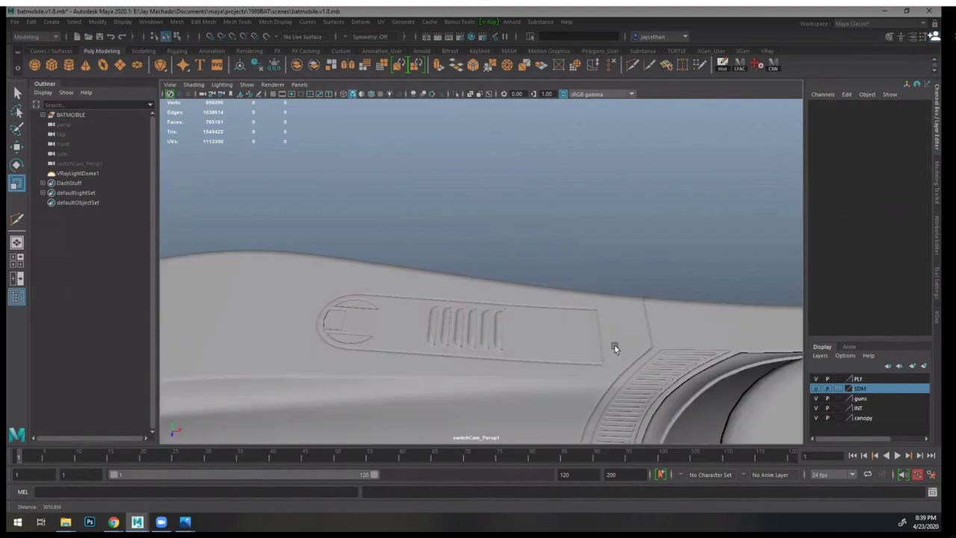
pyautogui.keyDown('alt'); pyautogui.moveTo(614, 344); pyautogui.dragTo(560, 260, button='middle'); pyautogui.keyUp('alt')
pyautogui.press('[')
pyautogui.press('[')
# - Select the complete CLM1919NUL machine gun group in the open compartment and isolate it in the viewport
pyautogui.click(674, 199)
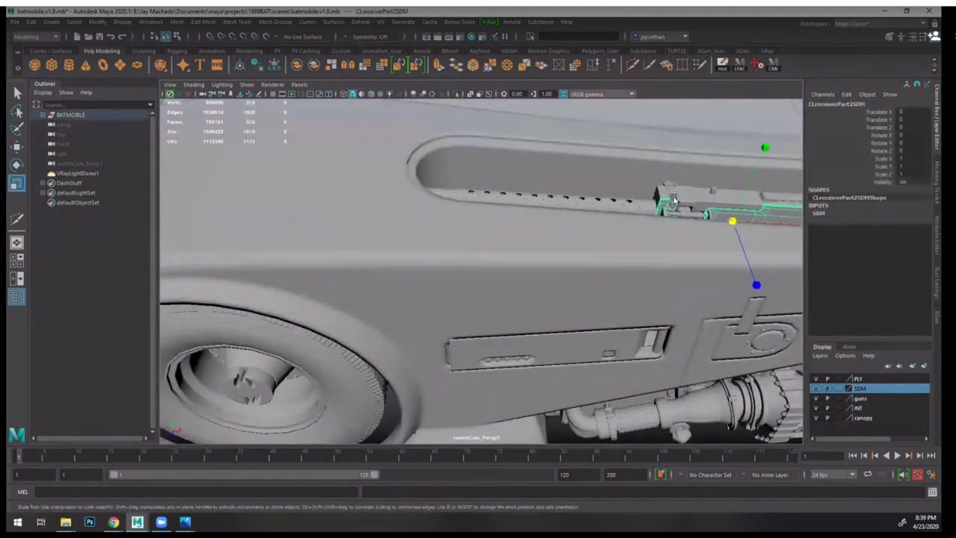
pyautogui.press('Up')
pyautogui.click(455, 94)
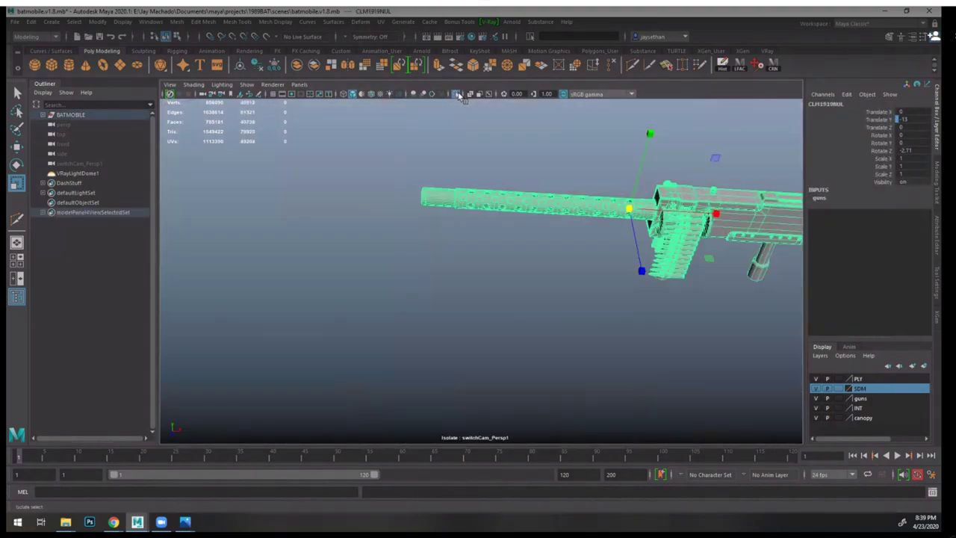
# - Select the receiver side part CLreceiverPart2SDM, center the view on it and examine the isolated machine gun from both sides
pyautogui.keyDown('alt'); pyautogui.moveTo(563, 164); pyautogui.dragTo(542, 185, button='middle'); pyautogui.keyUp('alt')
pyautogui.click(442, 233)
pyautogui.click(389, 222)
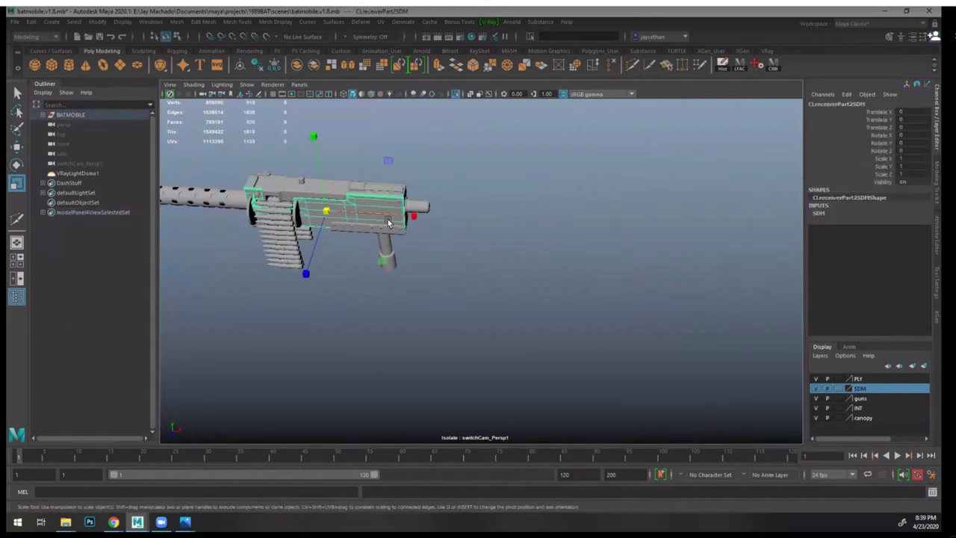
pyautogui.keyDown('alt'); pyautogui.moveTo(448, 229); pyautogui.dragTo(409, 239, button='middle'); pyautogui.keyUp('alt')
pyautogui.press('f')
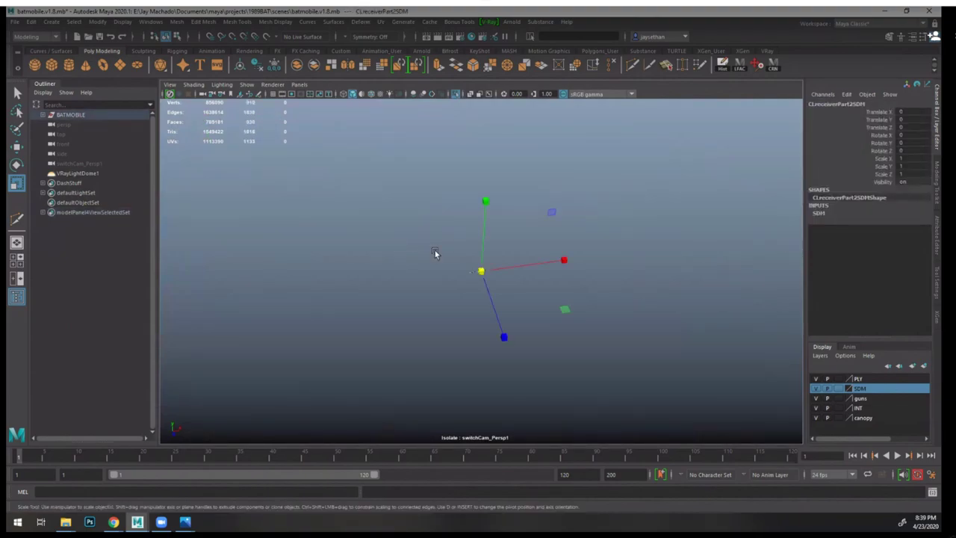
pyautogui.keyDown('alt'); pyautogui.moveTo(478, 267); pyautogui.dragTo(737, 295, button='right'); pyautogui.keyUp('alt')
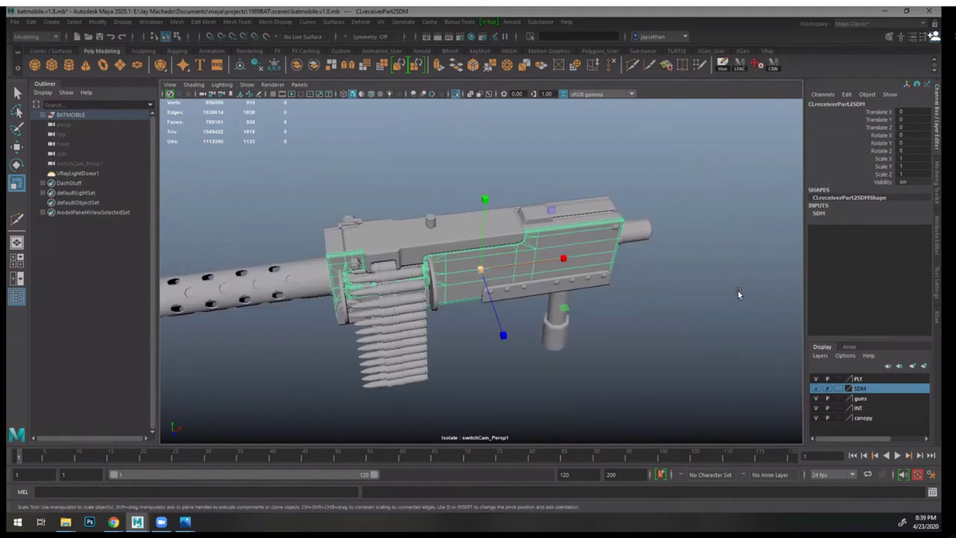
pyautogui.keyDown('alt'); pyautogui.moveTo(738, 294); pyautogui.dragTo(505, 233); pyautogui.keyUp('alt')
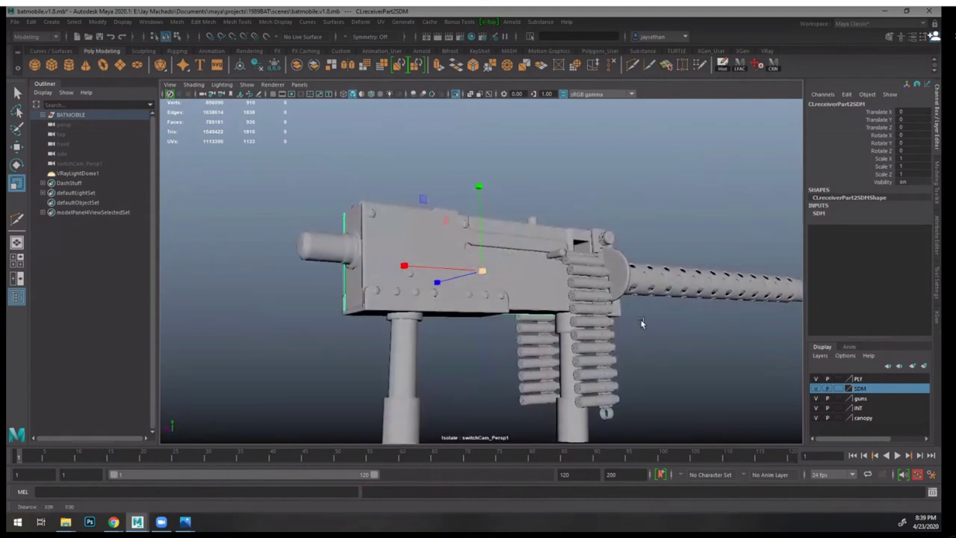
# - Examine the isolated machine gun's hanging ammunition belt up close, and the receiver front with its perforated barrel
pyautogui.keyDown('alt'); pyautogui.moveTo(640, 319); pyautogui.dragTo(529, 219, button='middle'); pyautogui.keyUp('alt')
pyautogui.keyDown('alt'); pyautogui.moveTo(530, 219); pyautogui.dragTo(624, 327, button='right'); pyautogui.keyUp('alt')
pyautogui.keyDown('alt'); pyautogui.moveTo(609, 326); pyautogui.dragTo(448, 318); pyautogui.keyUp('alt')
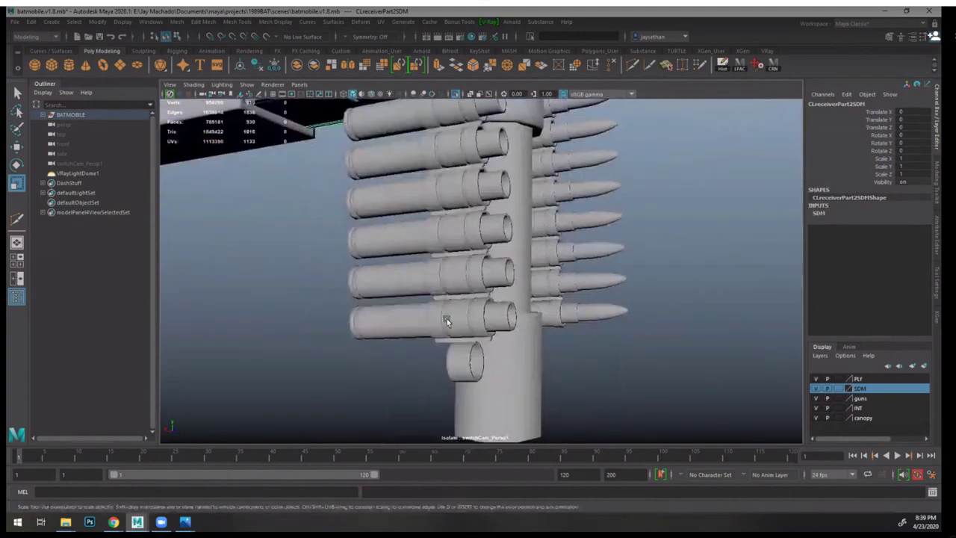
pyautogui.keyDown('alt'); pyautogui.moveTo(481, 353); pyautogui.dragTo(473, 351); pyautogui.keyUp('alt')
pyautogui.keyDown('alt'); pyautogui.moveTo(472, 351); pyautogui.dragTo(440, 276, button='right'); pyautogui.keyUp('alt')
pyautogui.keyDown('alt'); pyautogui.moveTo(500, 254); pyautogui.dragTo(486, 388, button='middle'); pyautogui.keyUp('alt')
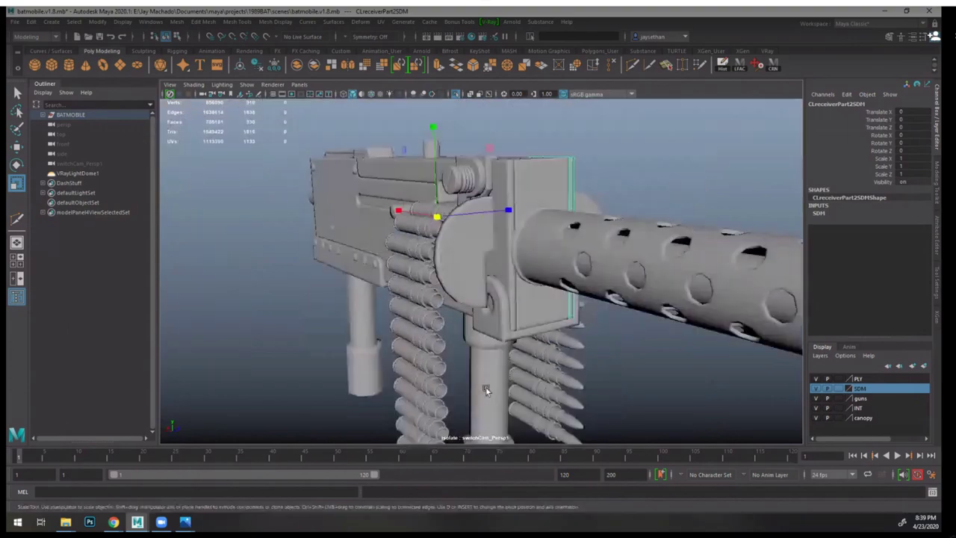
# - Clear the selection, turn off the isolated view and bring the whole Batmobile back into frame
pyautogui.click(668, 371)
pyautogui.click(454, 94)
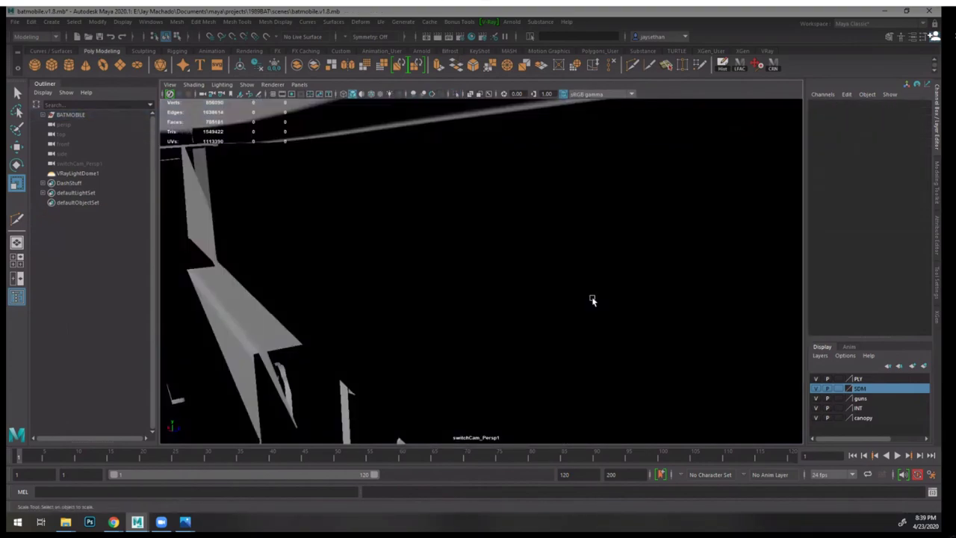
pyautogui.keyDown('alt'); pyautogui.moveTo(591, 298); pyautogui.dragTo(515, 264, button='right'); pyautogui.keyUp('alt')
pyautogui.keyDown('alt'); pyautogui.moveTo(515, 264); pyautogui.dragTo(427, 284); pyautogui.keyUp('alt')
pyautogui.keyDown('alt'); pyautogui.moveTo(426, 284); pyautogui.dragTo(426, 234, button='right'); pyautogui.keyUp('alt')
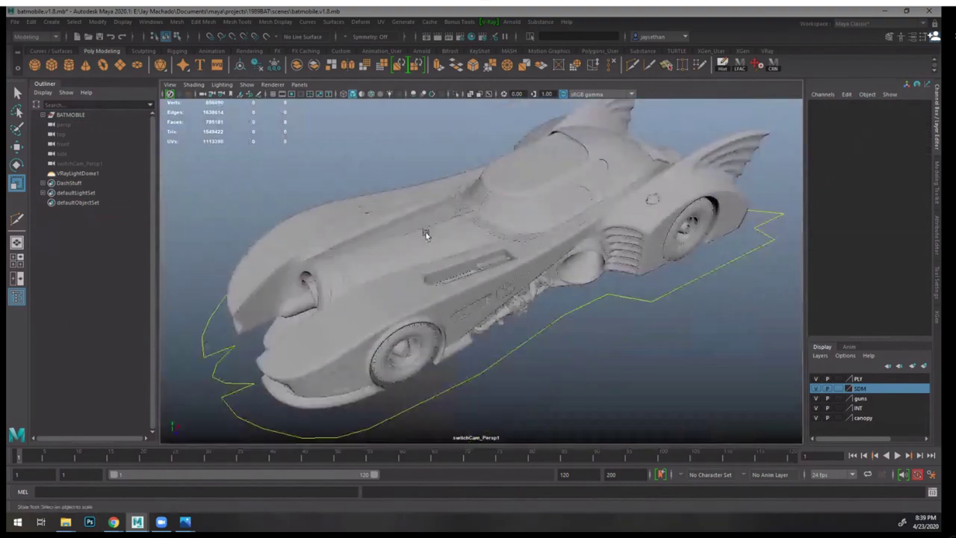
pyautogui.keyDown('alt'); pyautogui.moveTo(426, 234); pyautogui.dragTo(424, 227); pyautogui.keyUp('alt')
# - Undo the recent gun and selection changes until the gun door LgunDoorMainSDM is restored over its compartment, and clear the selection
pyautogui.hotkey('ctrl', 'z')
pyautogui.hotkey('ctrl', 'z')
pyautogui.hotkey('ctrl', 'z')
pyautogui.hotkey('ctrl', 'z')
pyautogui.hotkey('ctrl', 'z')
pyautogui.hotkey('ctrl', 'z')
pyautogui.hotkey('ctrl', 'z')
pyautogui.hotkey('ctrl', 'z')
pyautogui.hotkey('ctrl', 'z')
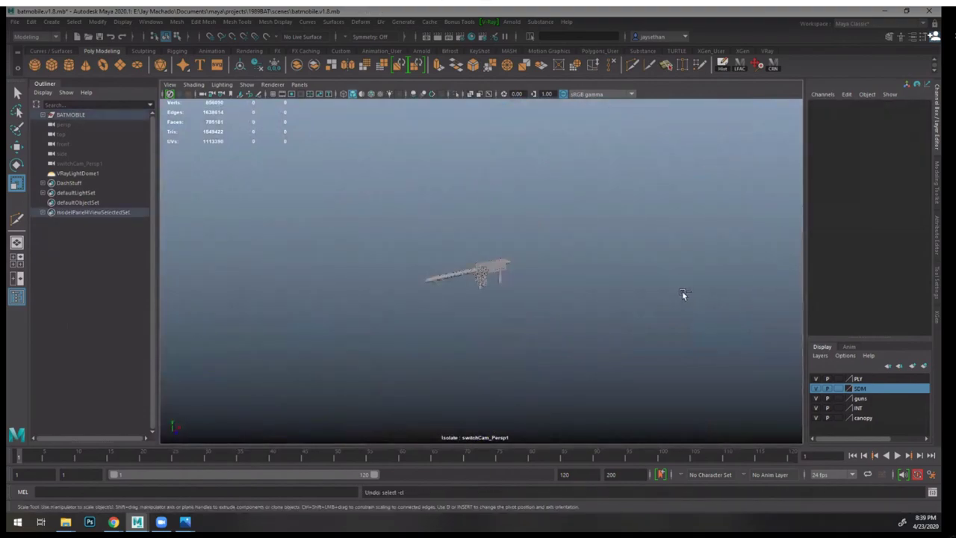
pyautogui.hotkey('ctrl', 'z')
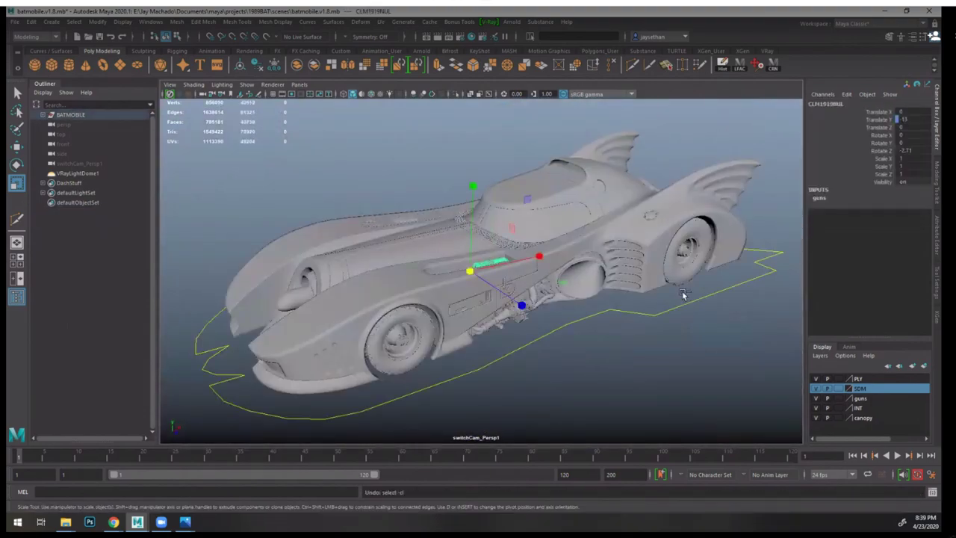
pyautogui.hotkey('ctrl', 'z')
pyautogui.hotkey('ctrl', 'z')
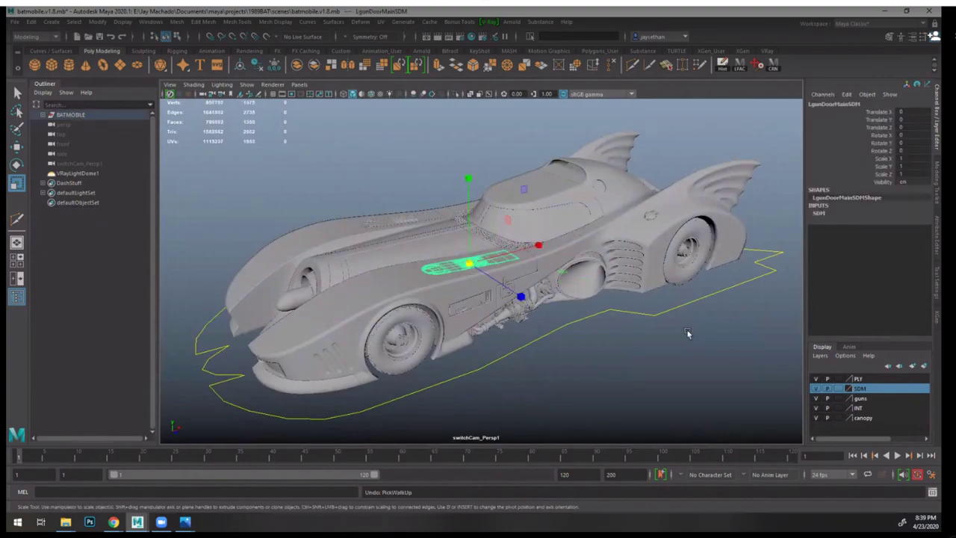
pyautogui.click(687, 333)
# - Examine the exposed side mechanics beneath the body panel, briefly selecting the pipe section RmechPipeSection4SDM and clearing the selection
pyautogui.scroll(3, 596, 310)
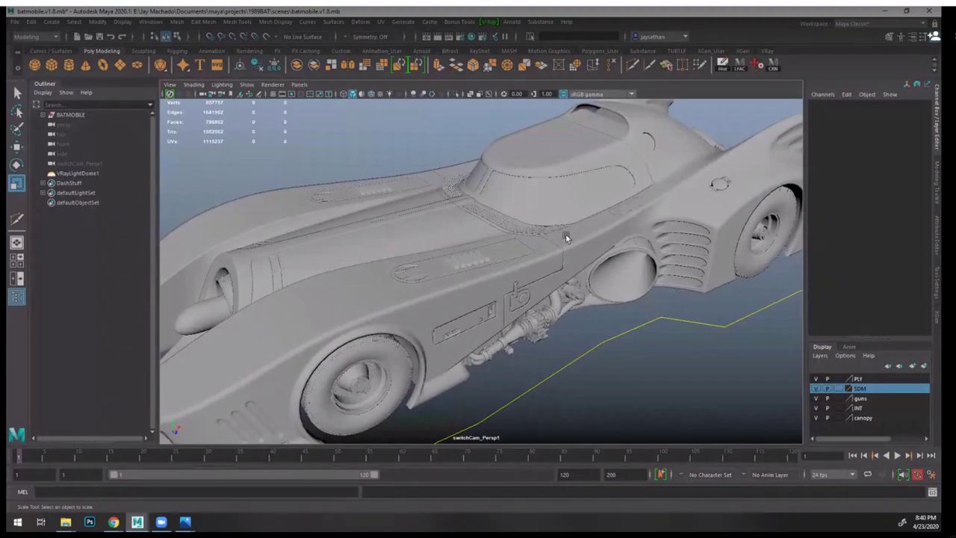
pyautogui.keyDown('alt'); pyautogui.moveTo(591, 241); pyautogui.dragTo(673, 226); pyautogui.keyUp('alt')
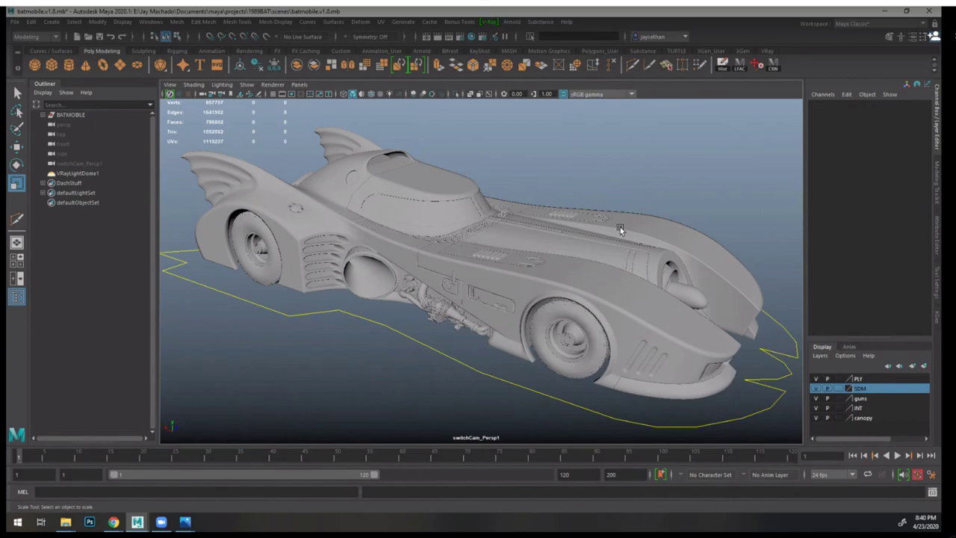
pyautogui.keyDown('alt'); pyautogui.moveTo(429, 251); pyautogui.dragTo(520, 320, button='right'); pyautogui.keyUp('alt')
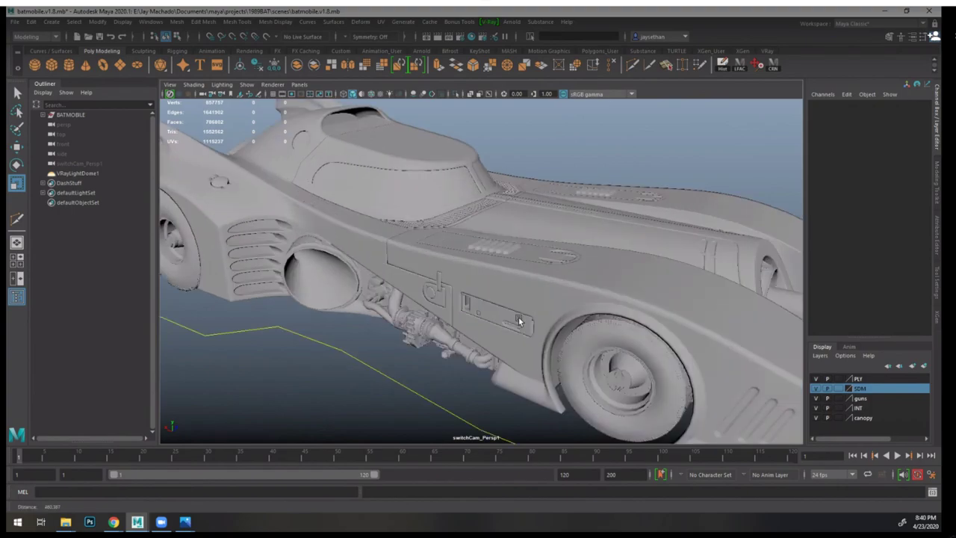
pyautogui.keyDown('alt'); pyautogui.moveTo(521, 319); pyautogui.dragTo(583, 261); pyautogui.keyUp('alt')
pyautogui.scroll(4, 583, 263)
pyautogui.click(467, 316)
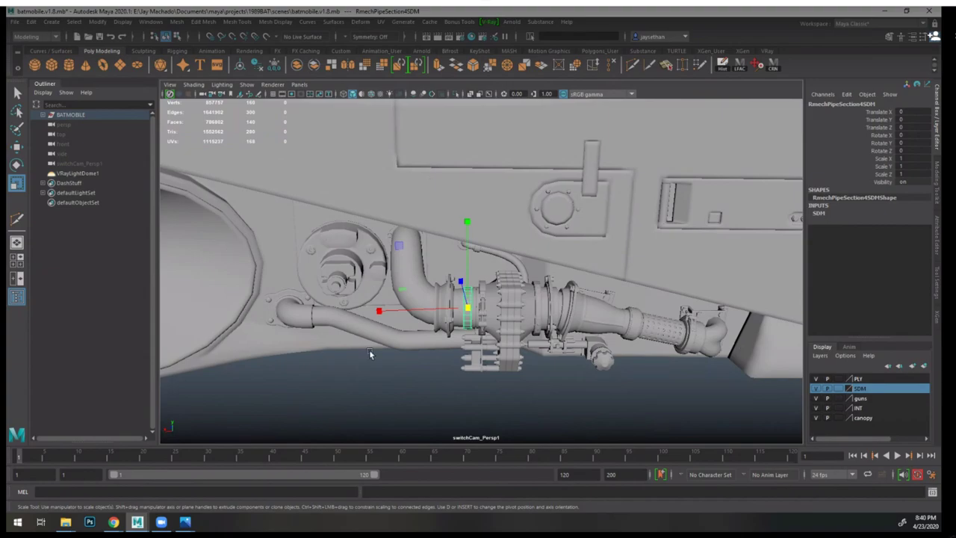
pyautogui.click(696, 381)
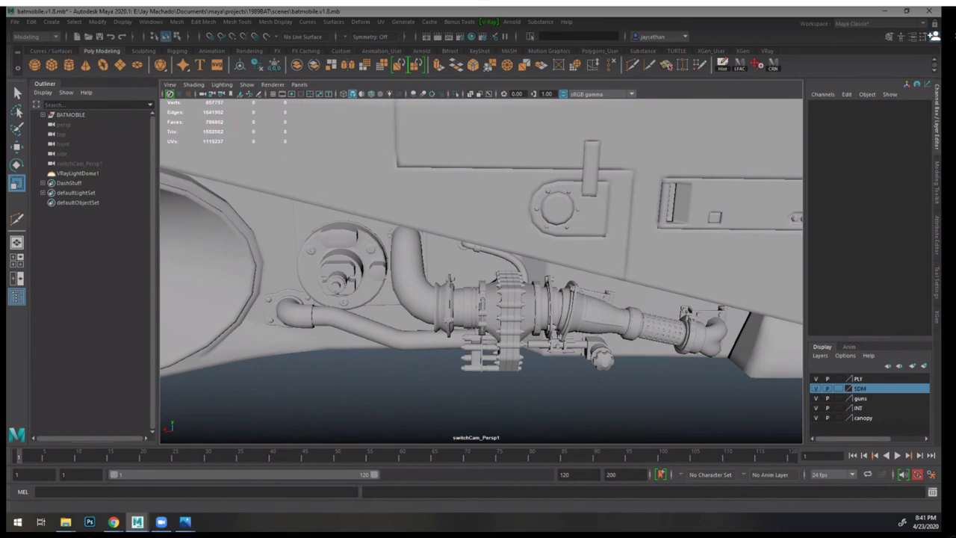
# - Switch to Chrome and look through the Keaton Batmobile Specification page's reference photos back up to its start
pyautogui.moveTo(112, 521)
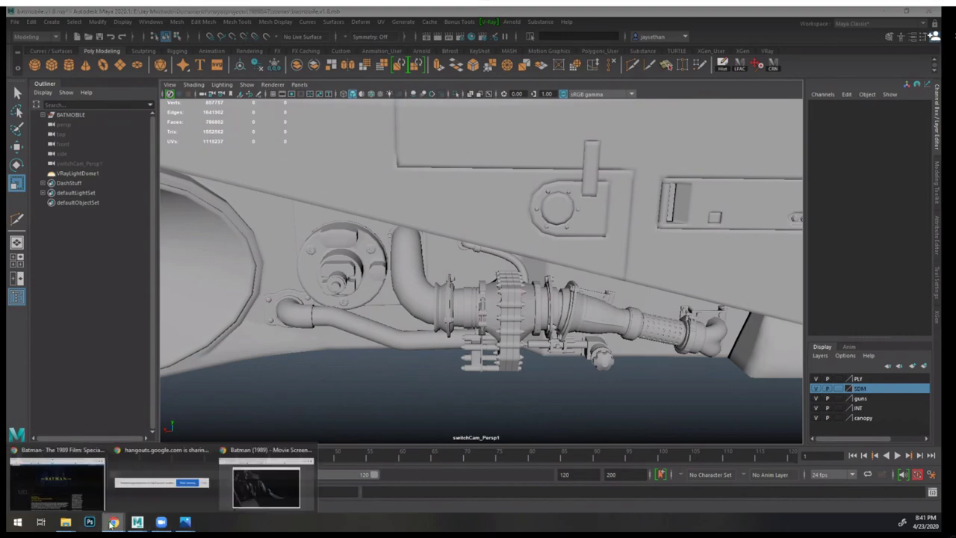
pyautogui.moveTo(82, 487)
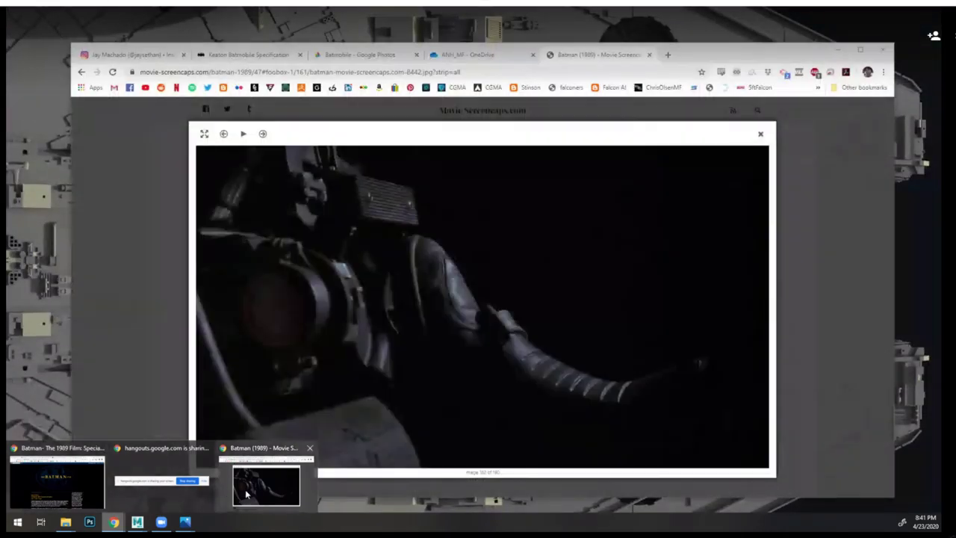
pyautogui.click(245, 489)
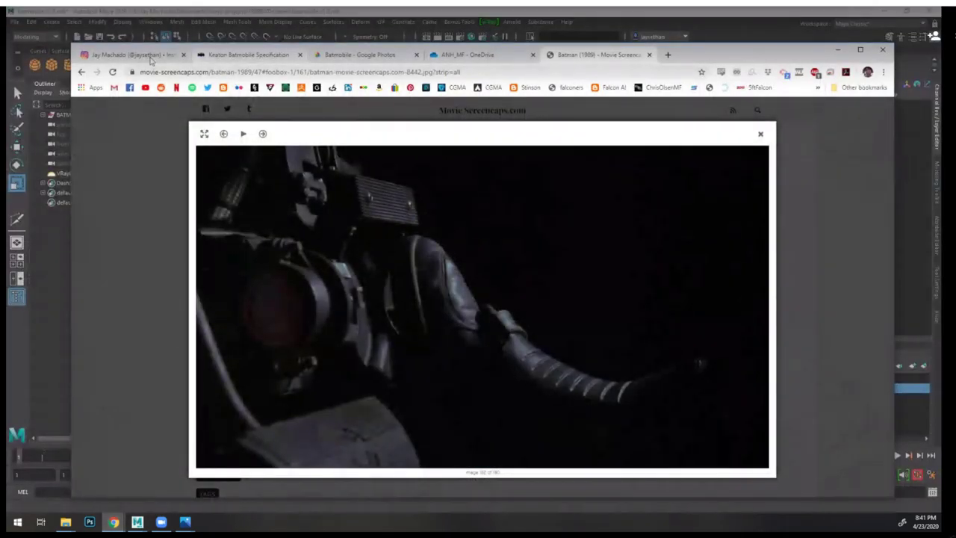
pyautogui.click(267, 57)
pyautogui.scroll(15, 657, 254)
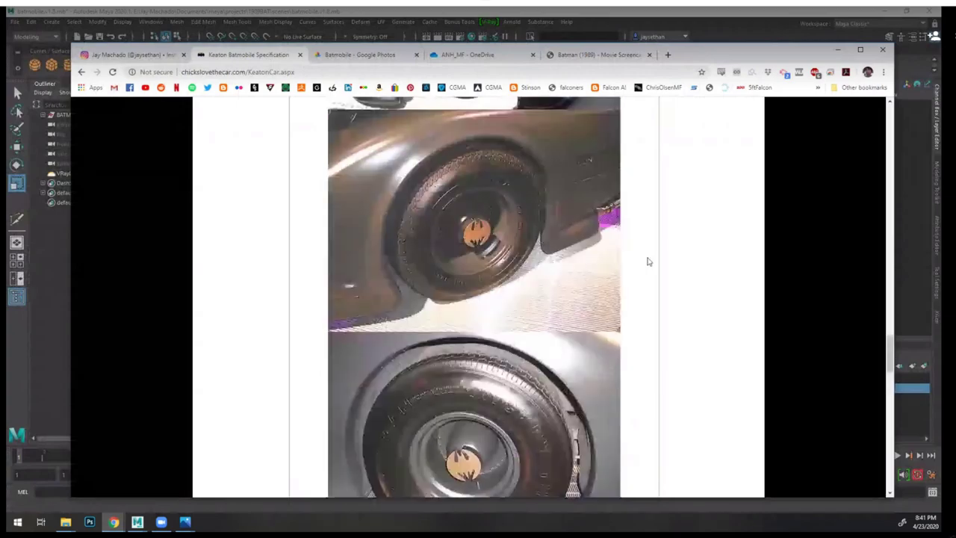
pyautogui.scroll(10, 435, 201)
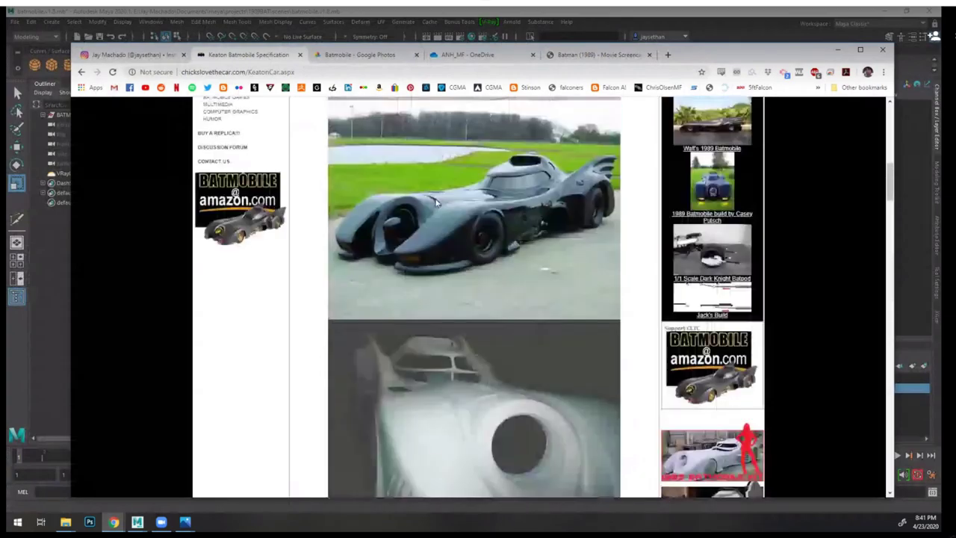
pyautogui.scroll(1, 416, 227)
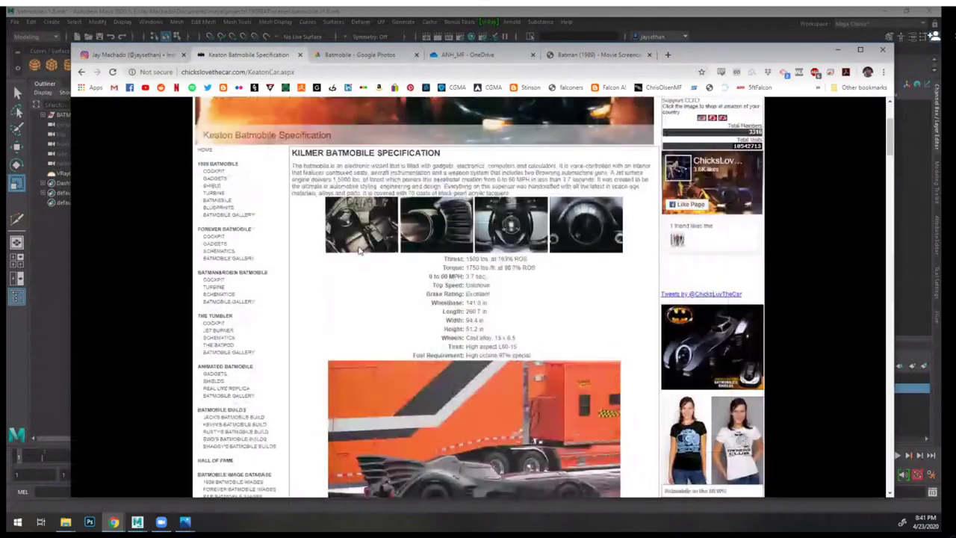
# - Open the 1989 Batmobile gadgets page and look through its reference images of the side mechanics, side fins and Batdisc thrower
pyautogui.click(215, 184)
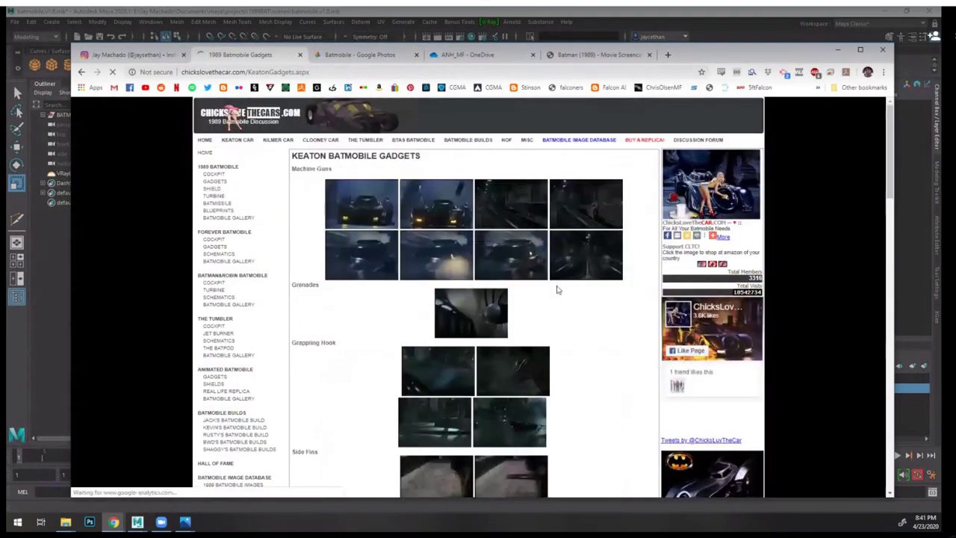
pyautogui.scroll(-6, 609, 338)
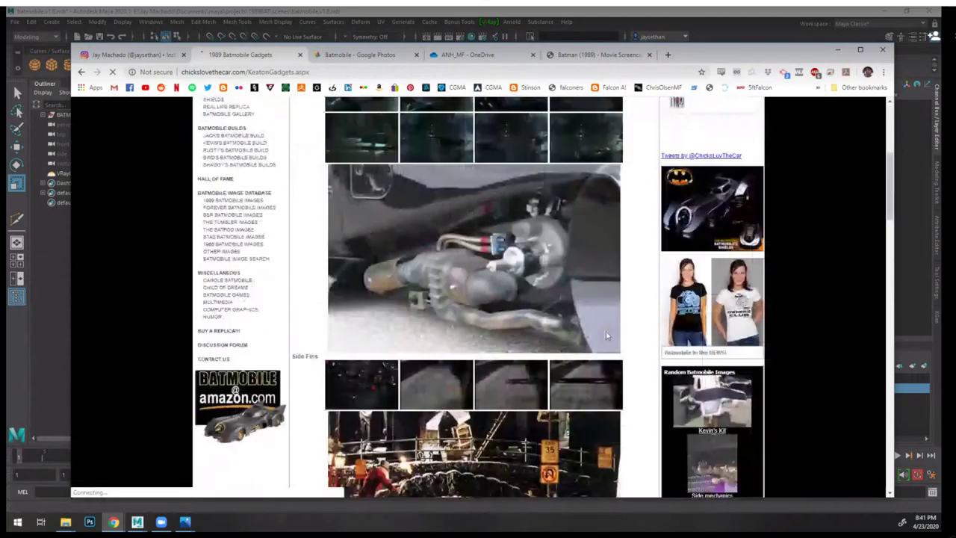
pyautogui.scroll(-8, 610, 305)
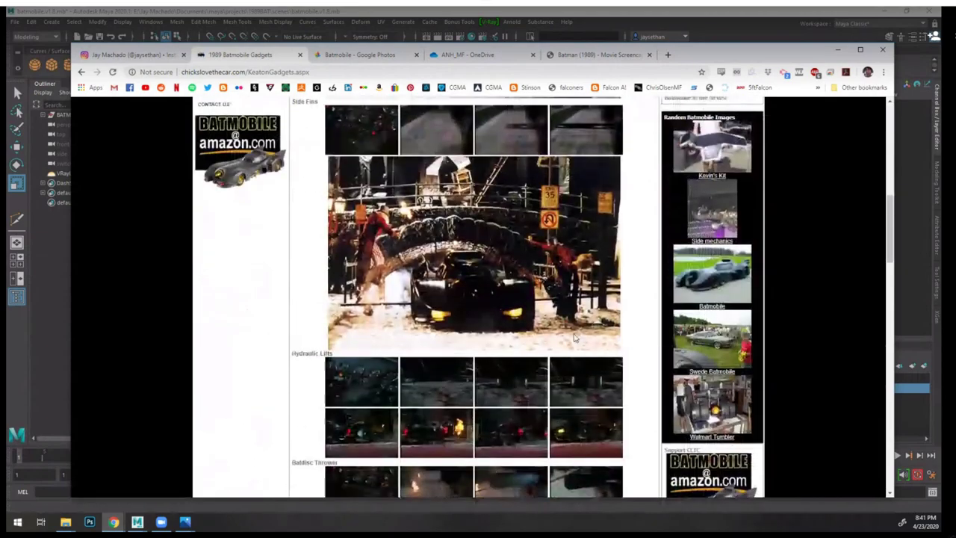
pyautogui.scroll(1, 533, 323)
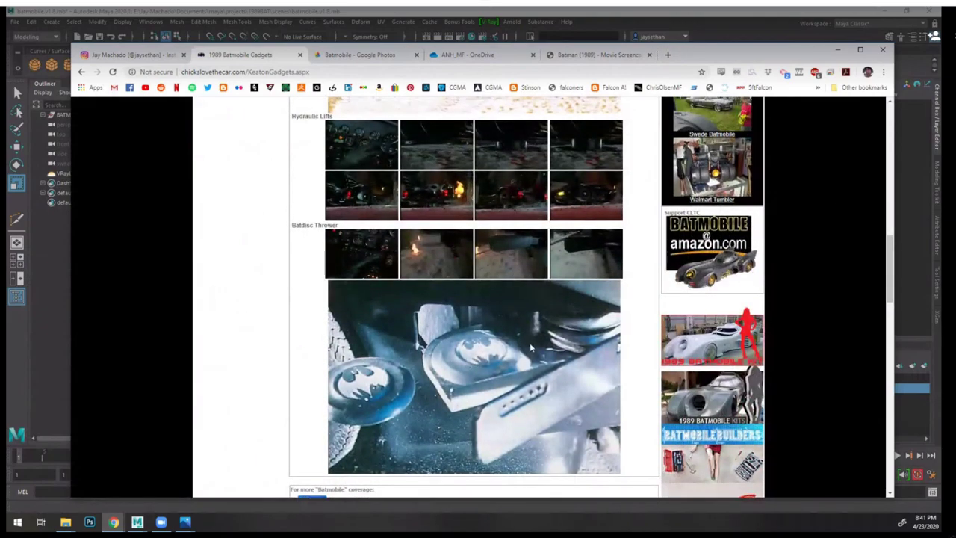
pyautogui.scroll(3, 456, 159)
pyautogui.scroll(3, 498, 276)
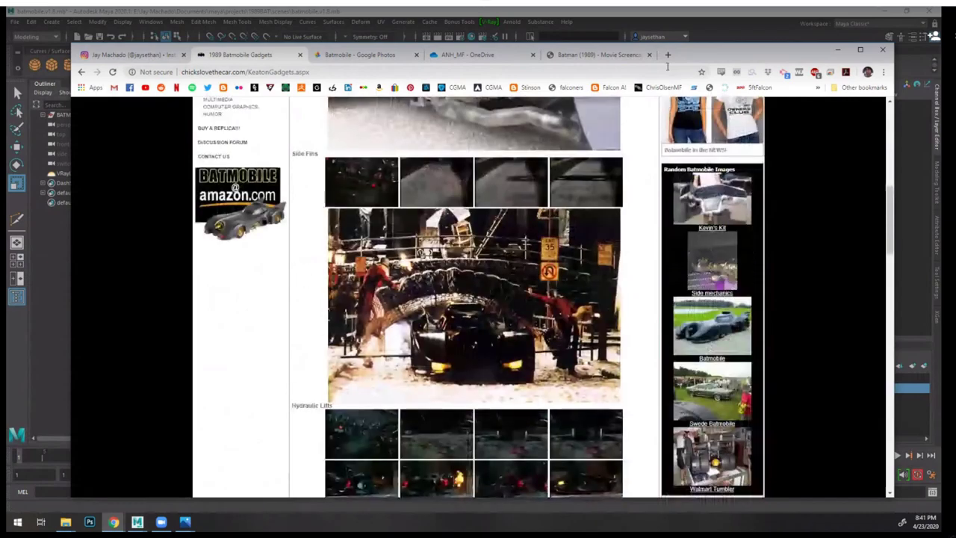
# - Search Google for "1989 batmobile side mech" in a new tab and show the image results
pyautogui.click(667, 55)
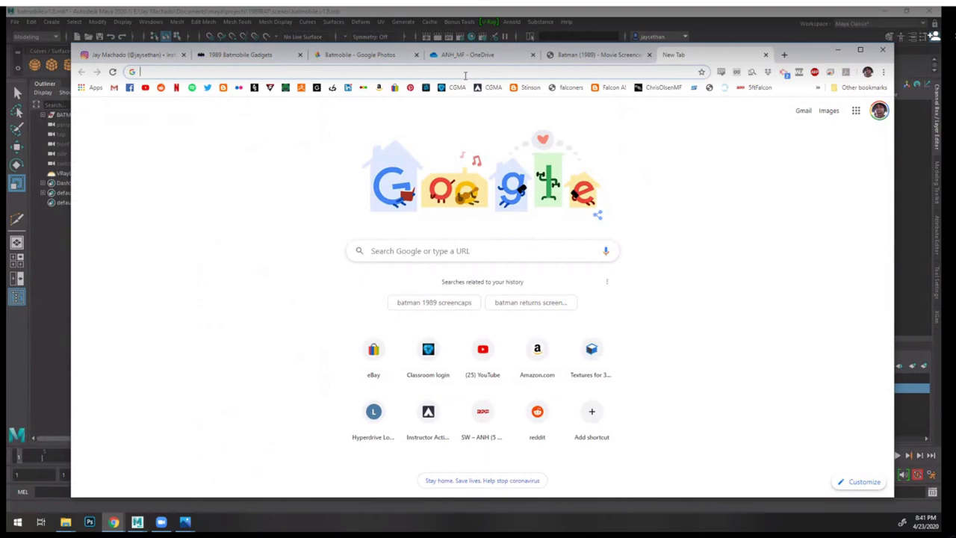
pyautogui.write('1989 batm')
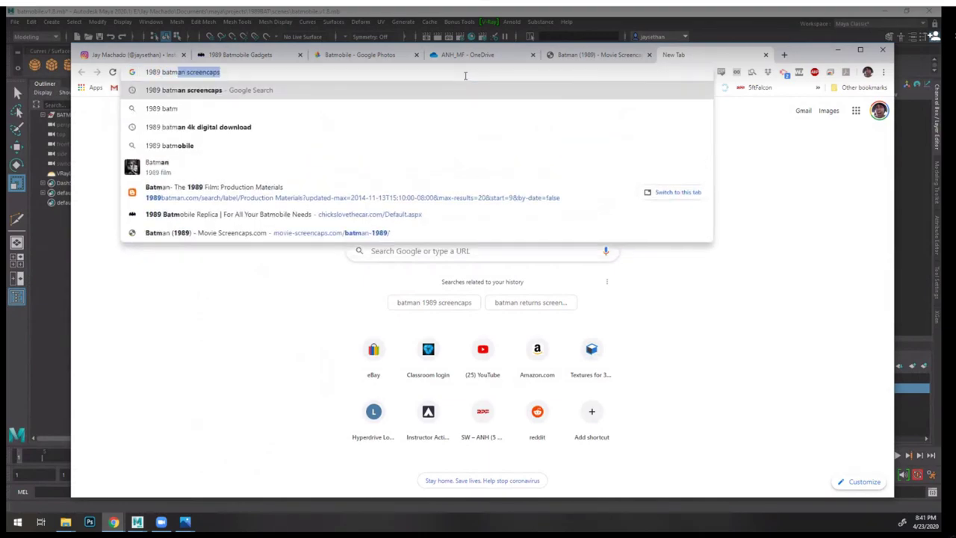
pyautogui.write('obile side ')
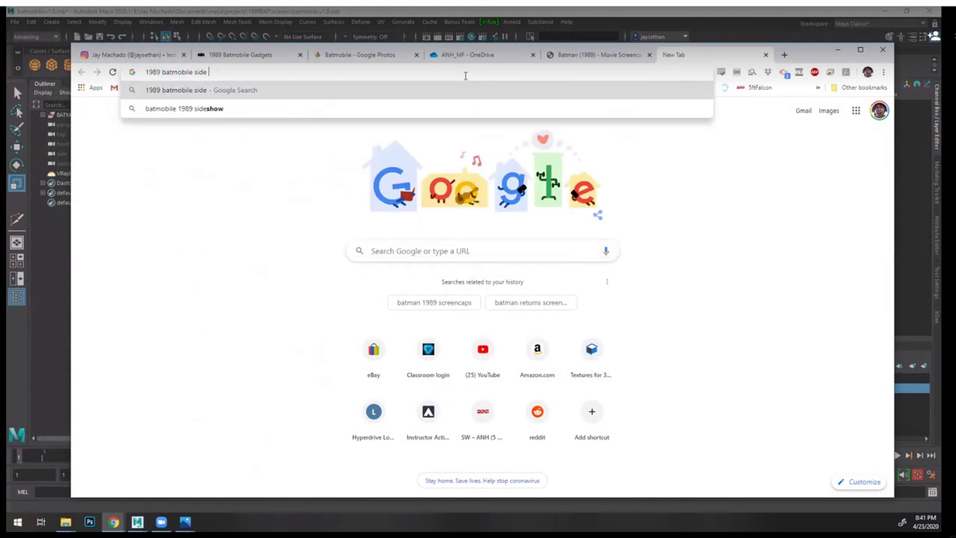
pyautogui.write('mech')
pyautogui.press('Return')
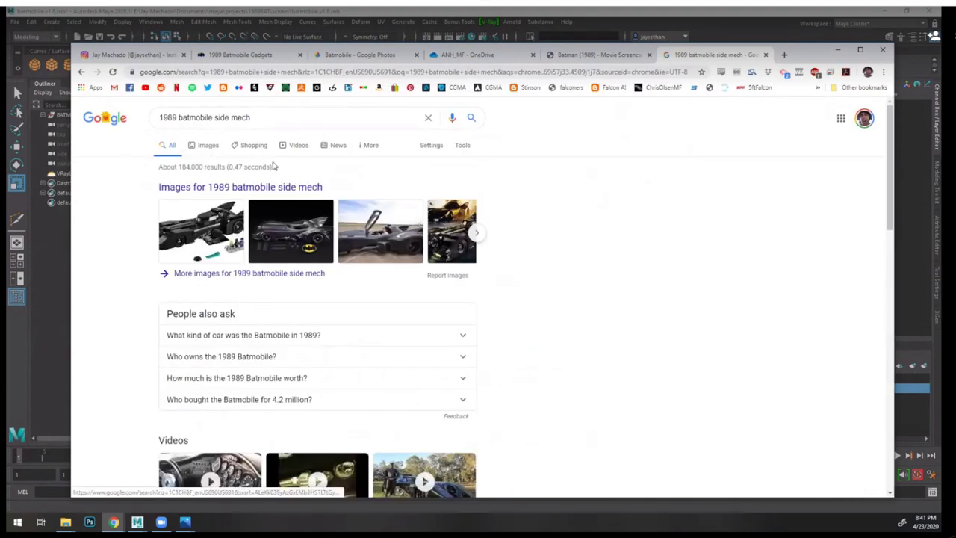
pyautogui.click(208, 147)
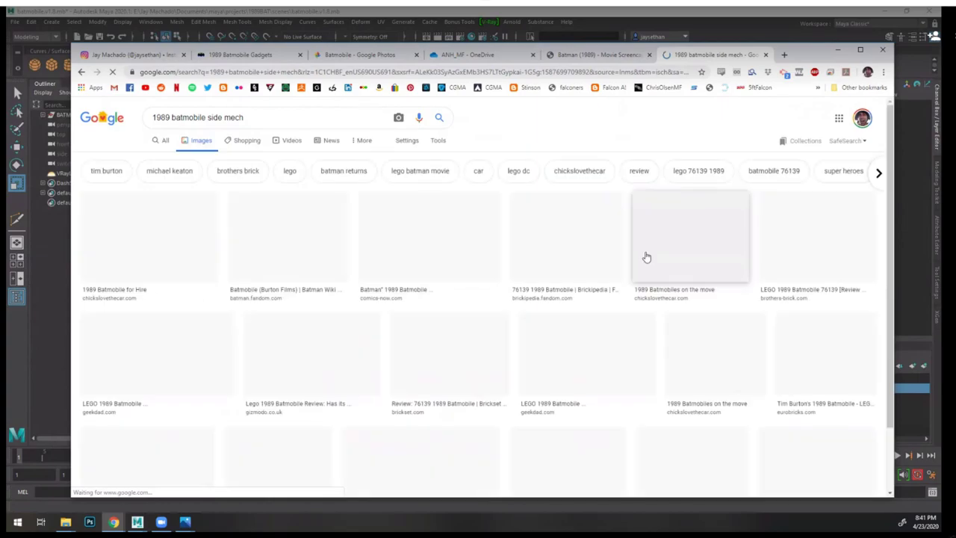
# - Look through the image results for a reference of the Batmobile's side mechanics and return to the first results
pyautogui.scroll(-10, 671, 276)
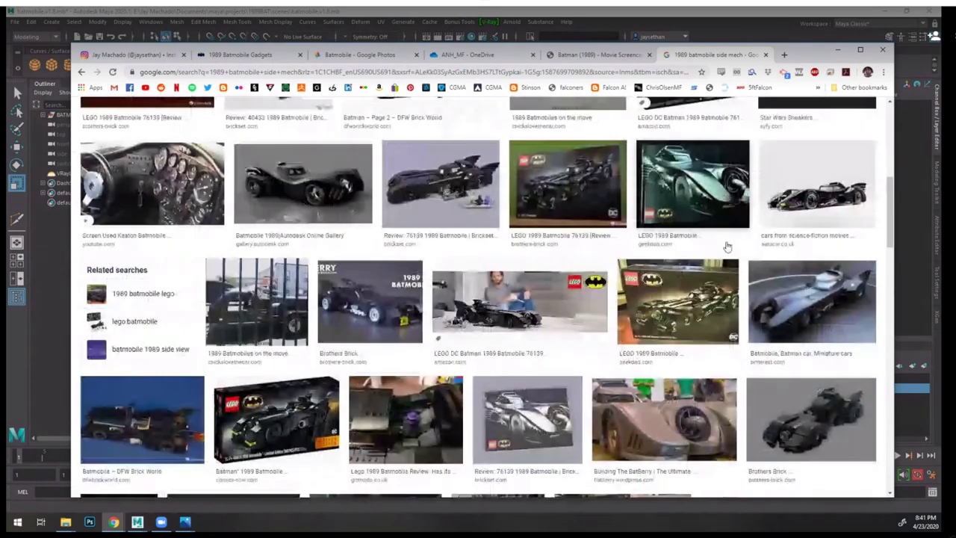
pyautogui.scroll(-15, 726, 247)
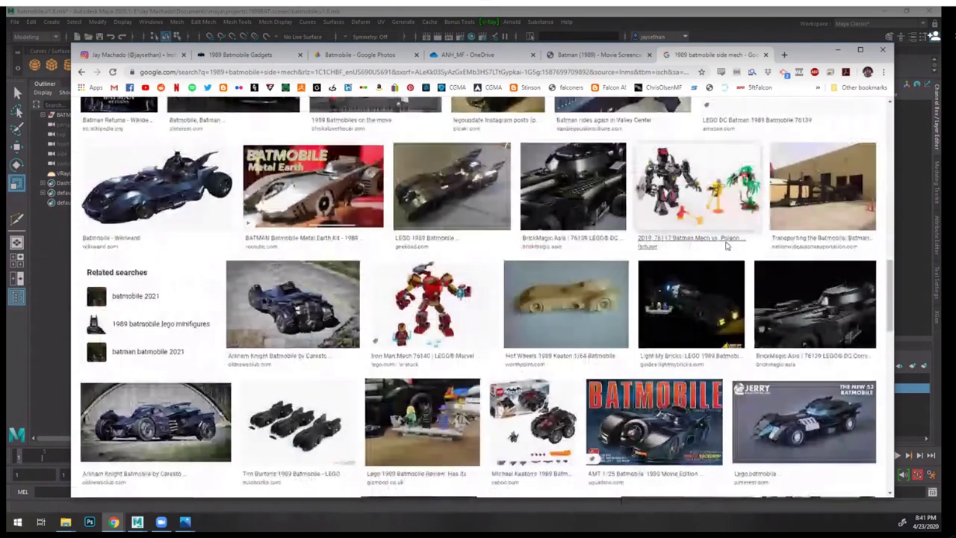
pyautogui.scroll(-10, 726, 247)
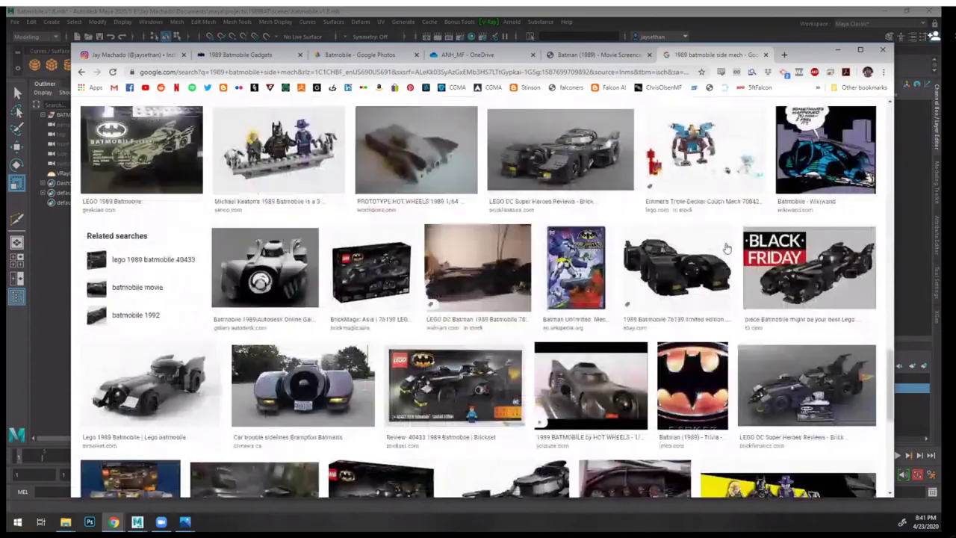
pyautogui.scroll(-5, 726, 251)
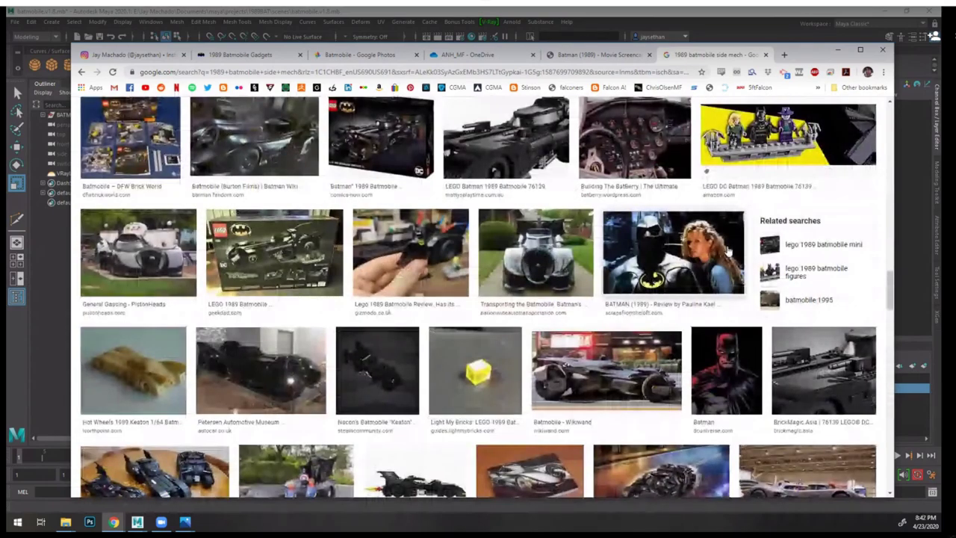
pyautogui.scroll(-10, 725, 251)
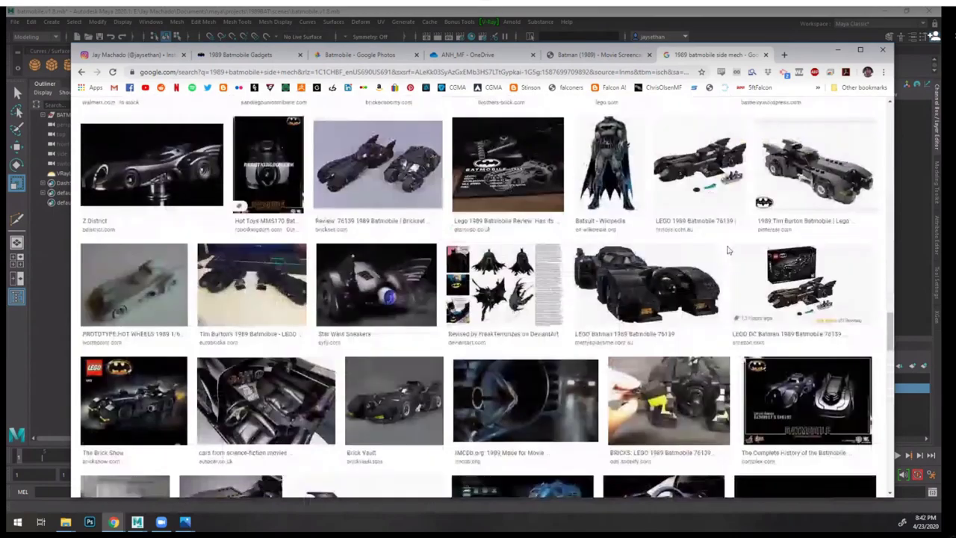
pyautogui.scroll(-10, 726, 251)
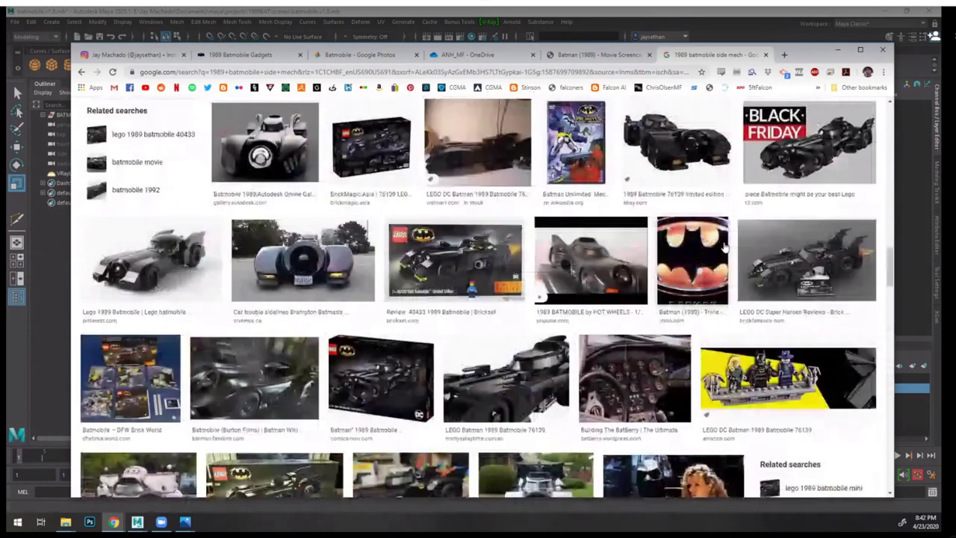
pyautogui.scroll(5, 717, 214)
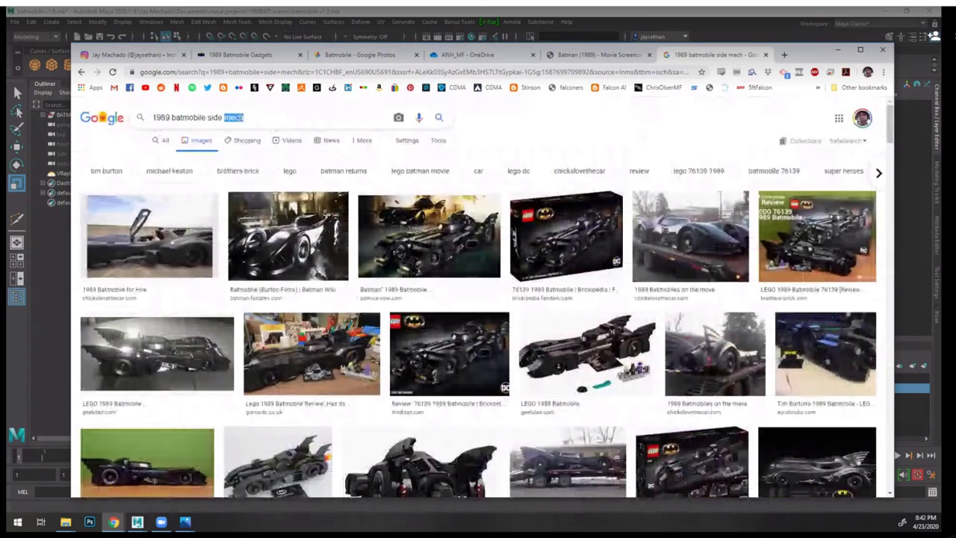
# - Change the Google image search to "1989 batmobile side view" and run it
pyautogui.press('BackSpace')
pyautogui.press('BackSpace')
pyautogui.press('BackSpace')
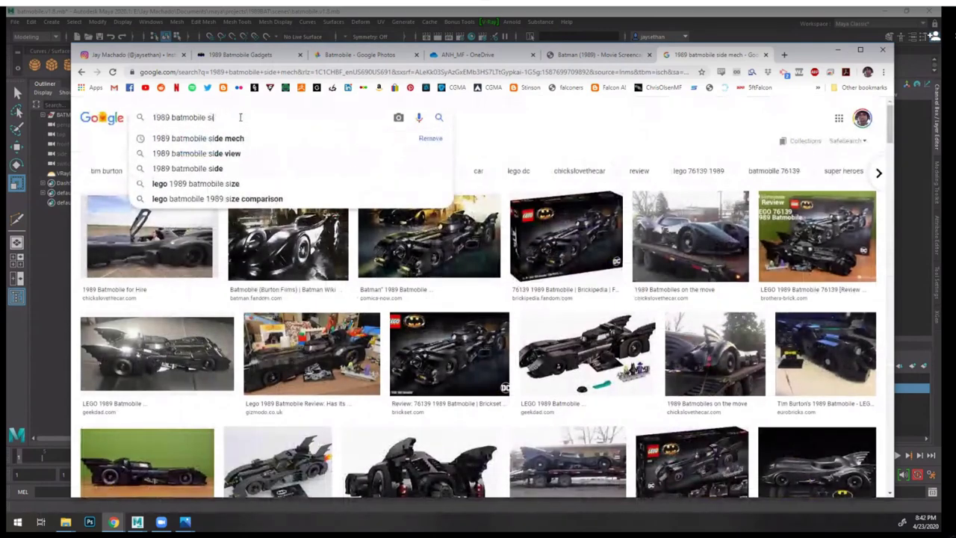
pyautogui.write('de view')
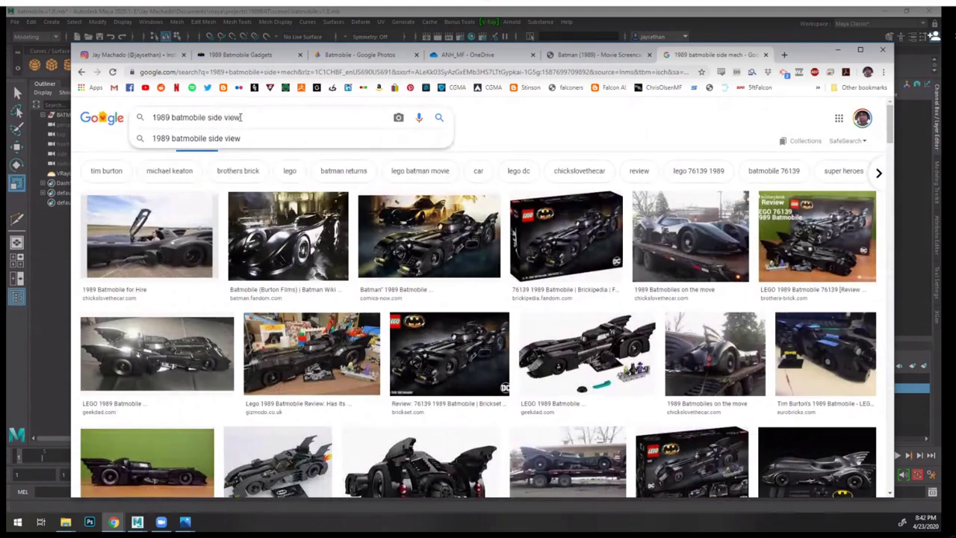
pyautogui.press('Return')
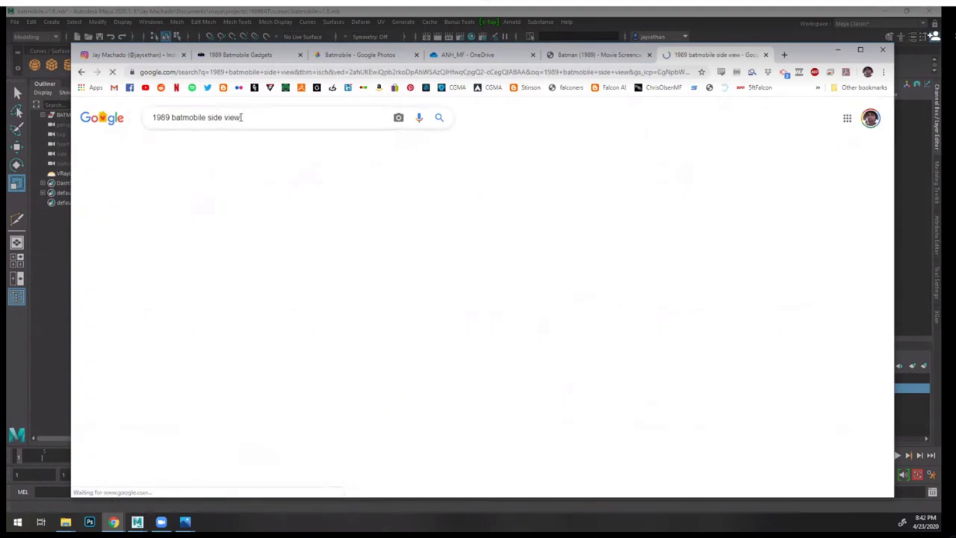
# - Preview the digiCreatures side-view image of the Batmobile and look further through the image results for the side mechanics
pyautogui.scroll(-2, 526, 284)
pyautogui.scroll(1, 359, 246)
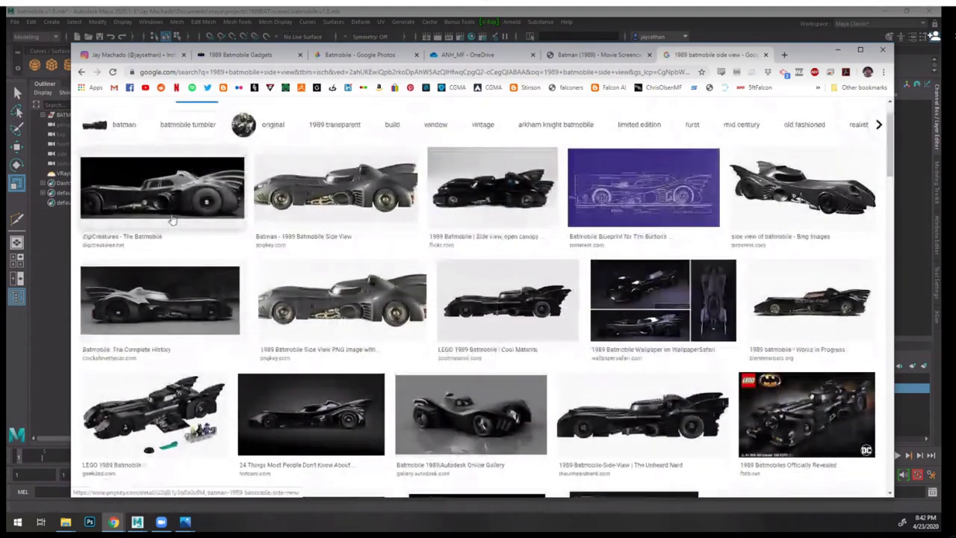
pyautogui.click(186, 207)
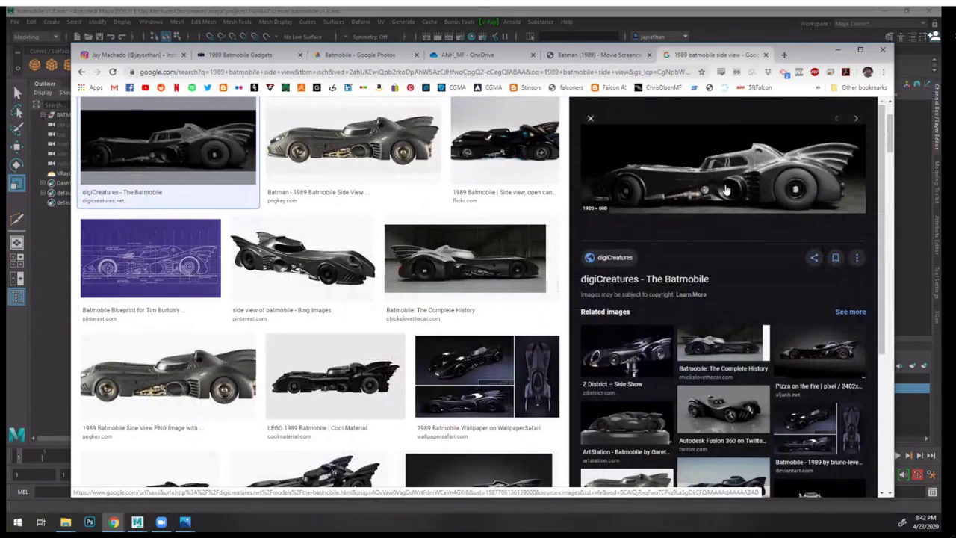
pyautogui.scroll(-10, 346, 217)
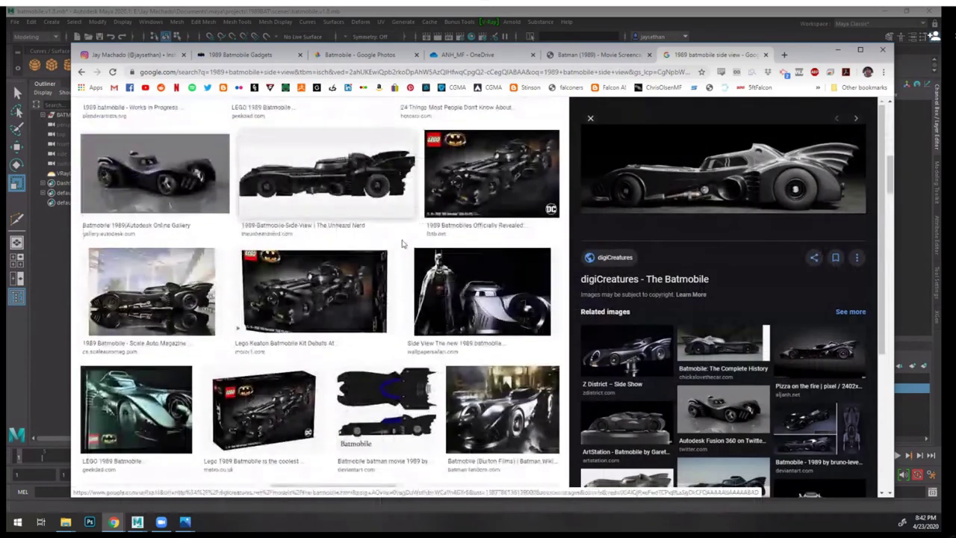
pyautogui.scroll(-2, 411, 248)
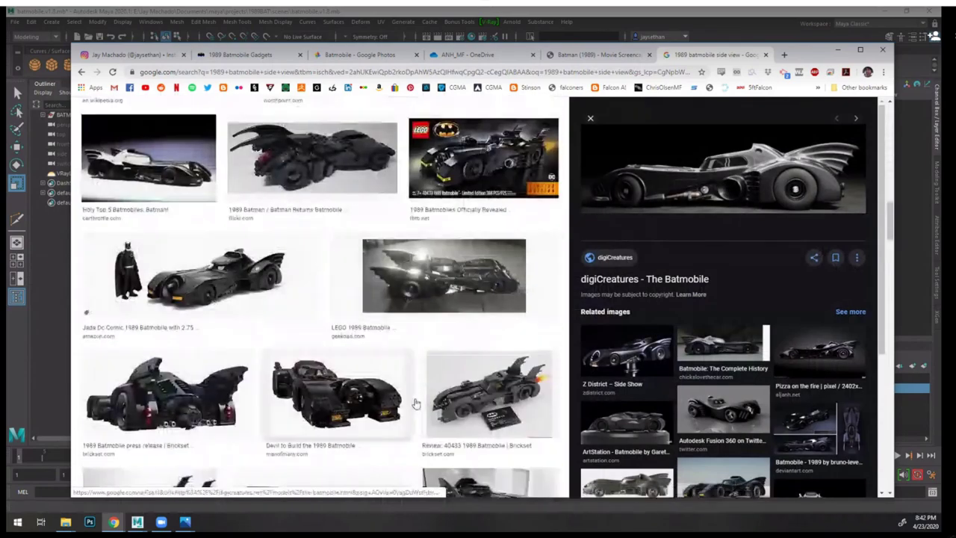
pyautogui.scroll(-7, 375, 323)
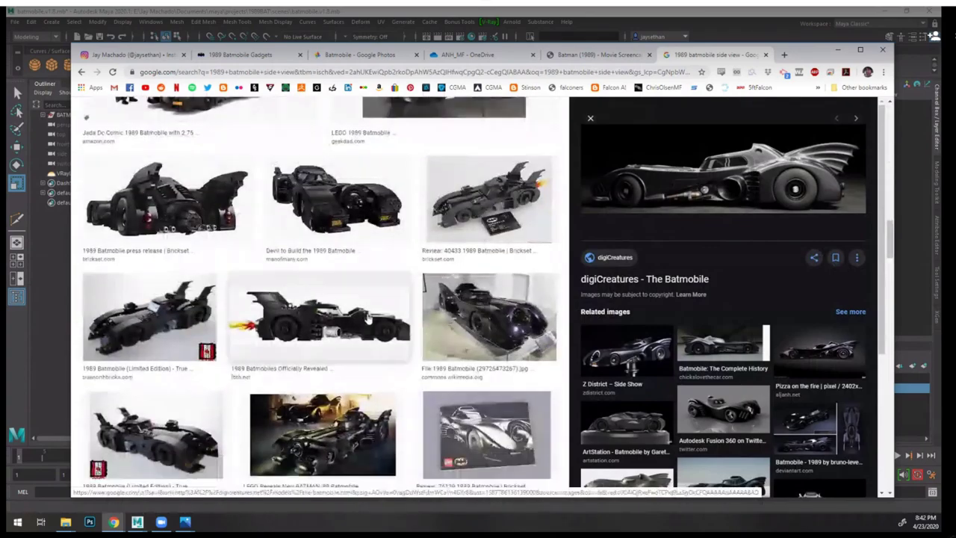
pyautogui.scroll(-4, 375, 322)
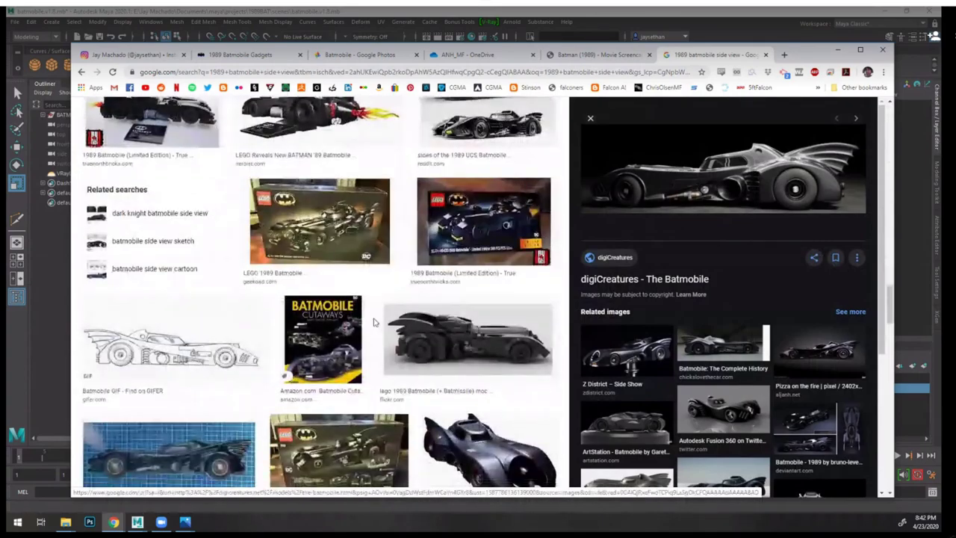
# - Preview the Gifer and Pinterest side-view line drawings and the Batmobile photo on the blue grid, and look further through the results
pyautogui.click(159, 271)
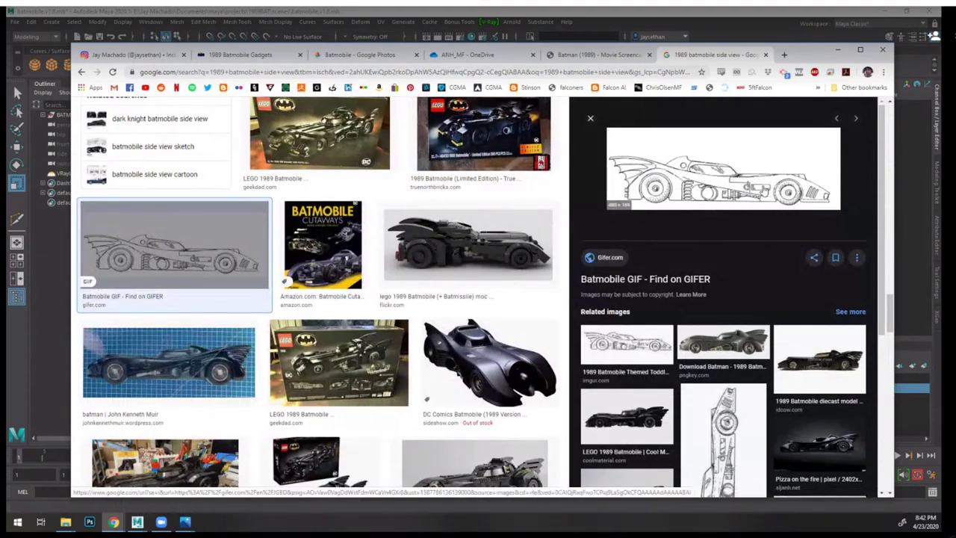
pyautogui.scroll(-2, 716, 336)
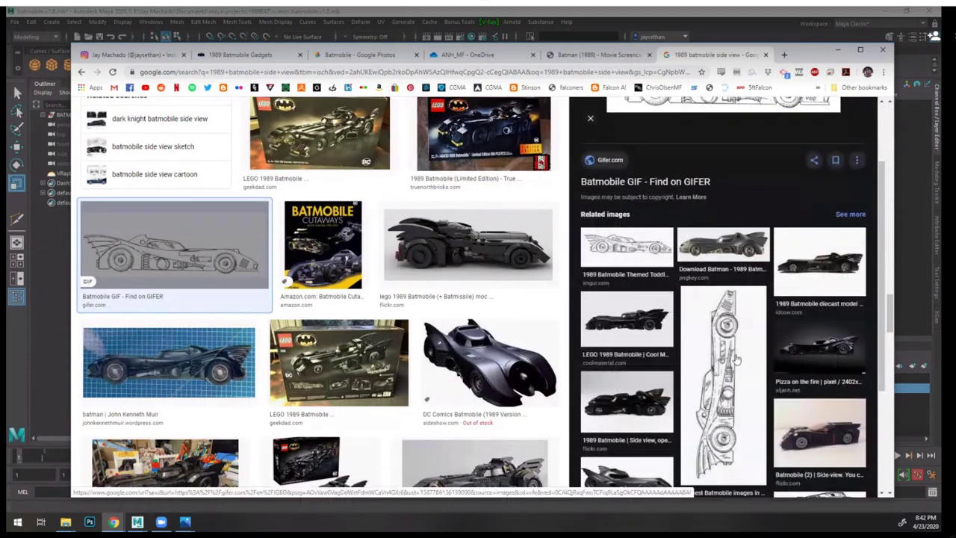
pyautogui.click(723, 358)
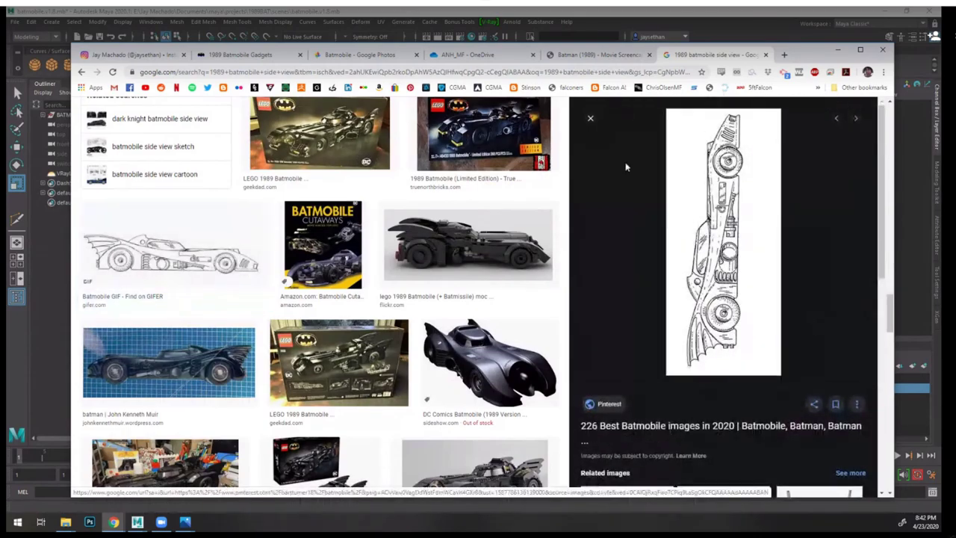
pyautogui.scroll(-3, 482, 293)
pyautogui.click(168, 170)
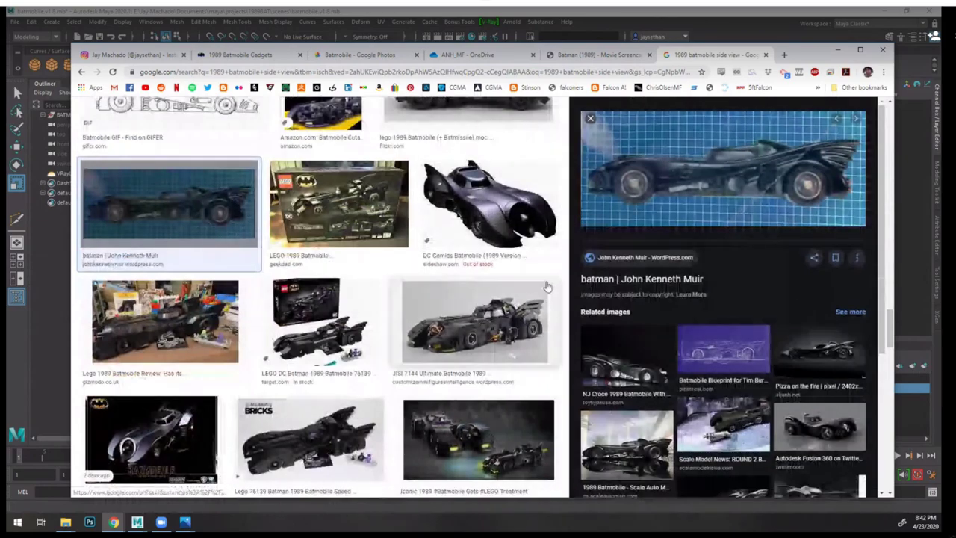
pyautogui.scroll(-2, 240, 236)
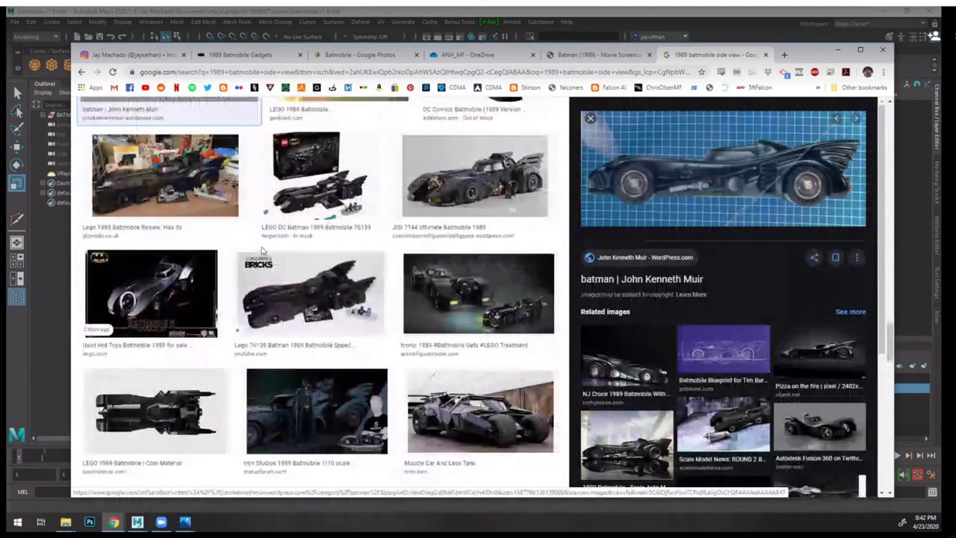
pyautogui.scroll(-4, 297, 258)
pyautogui.scroll(-5, 297, 257)
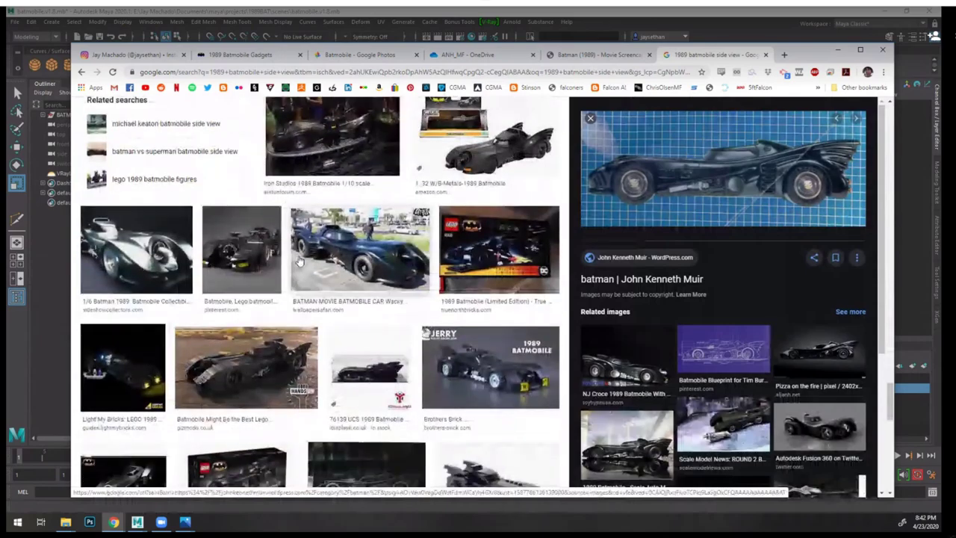
pyautogui.scroll(-2, 299, 261)
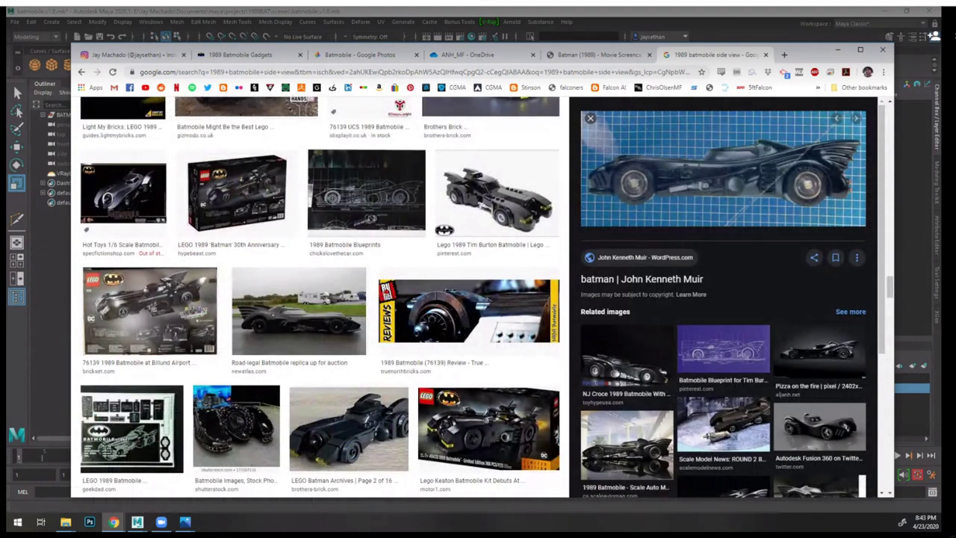
# - Bring the two 1989batman.com pages, the Part 7 Sets & Props gallery and the Production Materials posts, into this browser window as tabs
pyautogui.moveTo(2, 105); pyautogui.dragTo(739, 56)
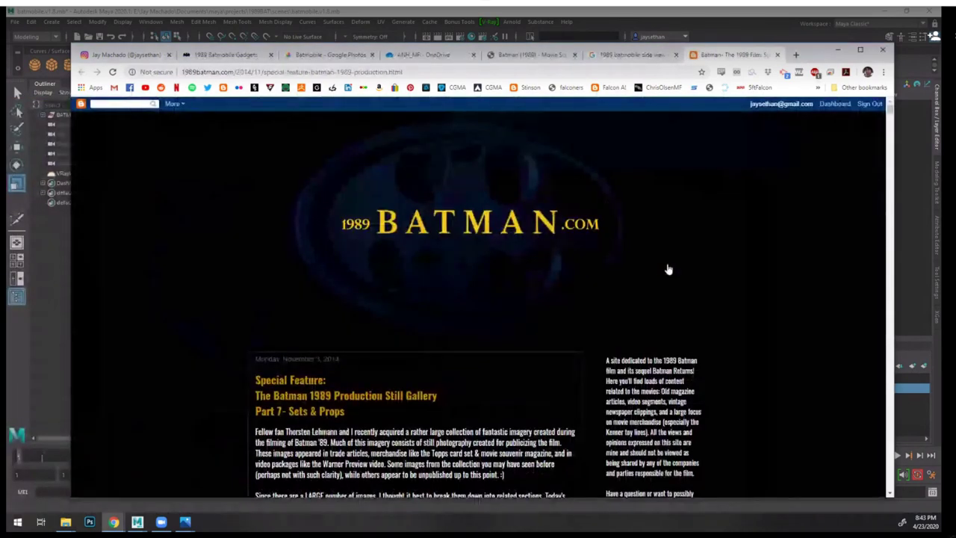
pyautogui.scroll(-5, 669, 269)
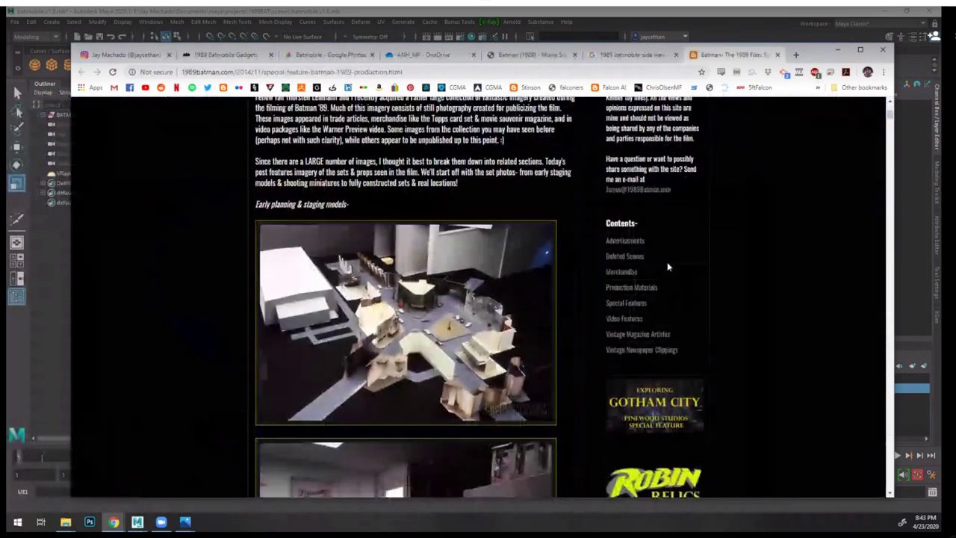
pyautogui.scroll(5, 668, 267)
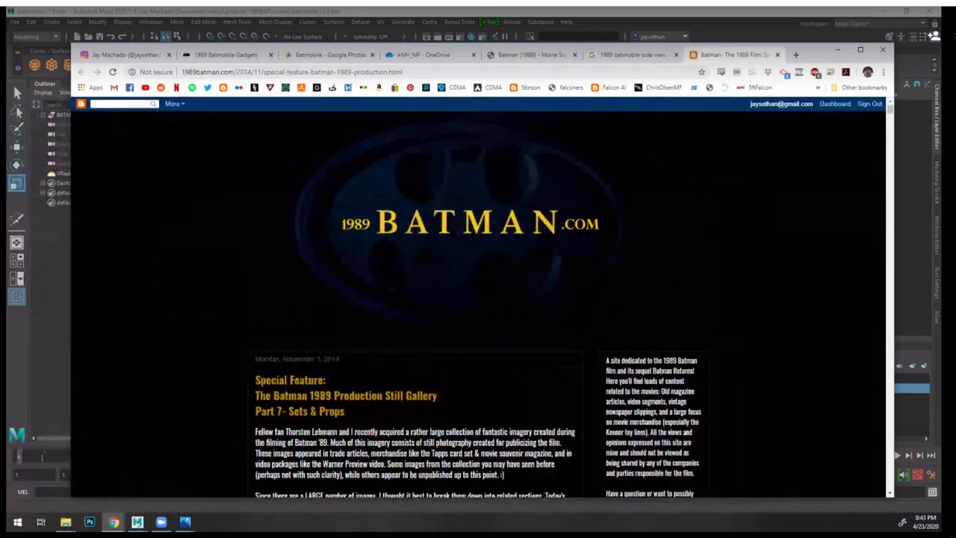
pyautogui.moveTo(1, 105); pyautogui.dragTo(722, 57)
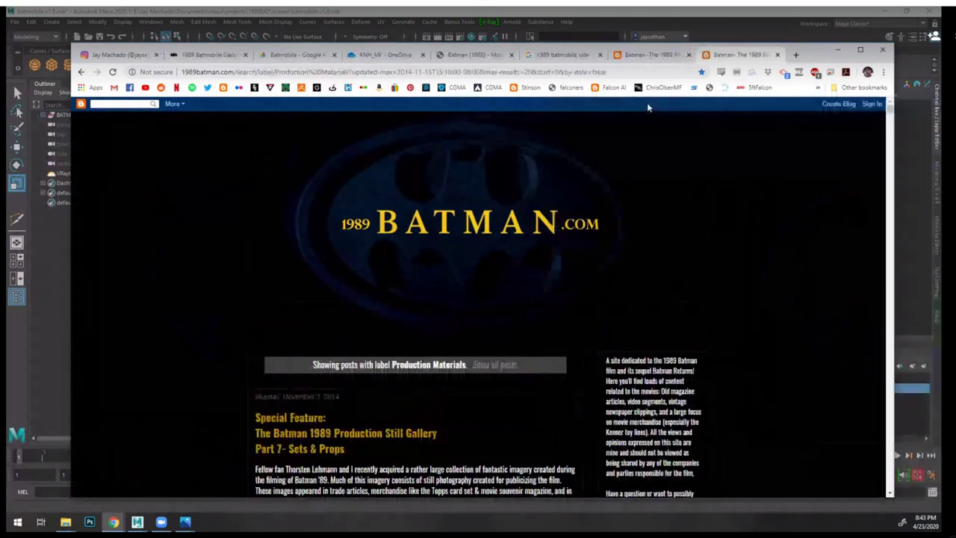
# - Return to the Part 7 Sets & Props page, open the 1989batman.com home page from it and look for its press material links
pyautogui.click(668, 57)
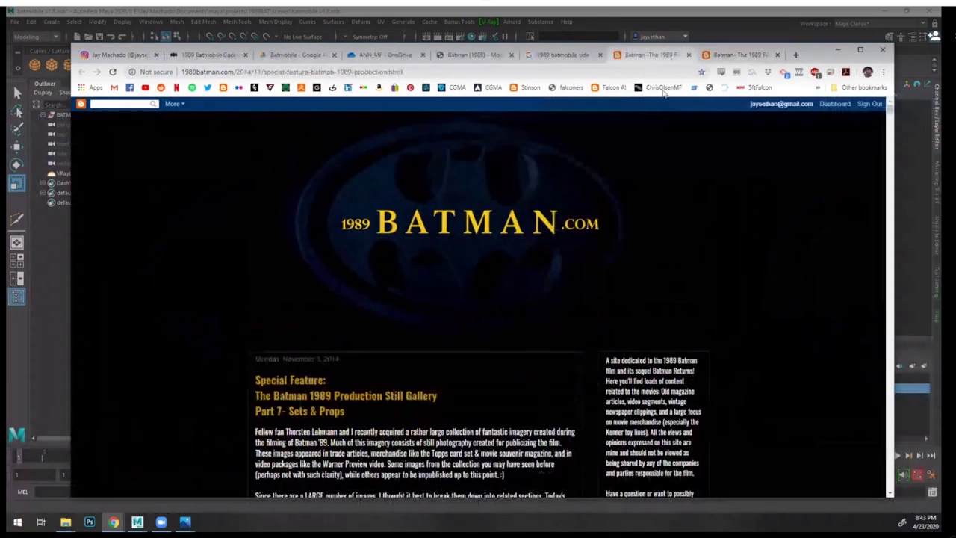
pyautogui.scroll(-5, 612, 218)
pyautogui.scroll(4, 614, 224)
pyautogui.click(461, 191)
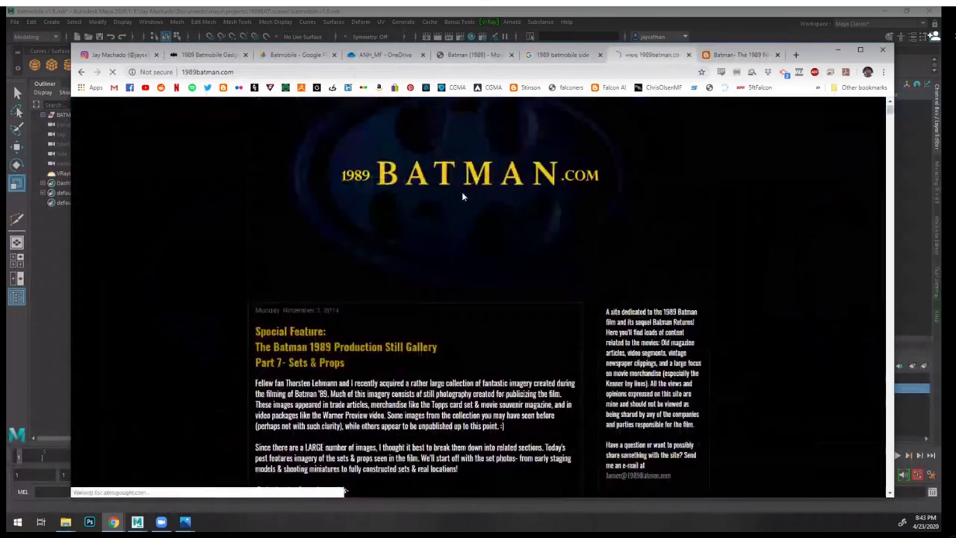
pyautogui.scroll(-4, 565, 275)
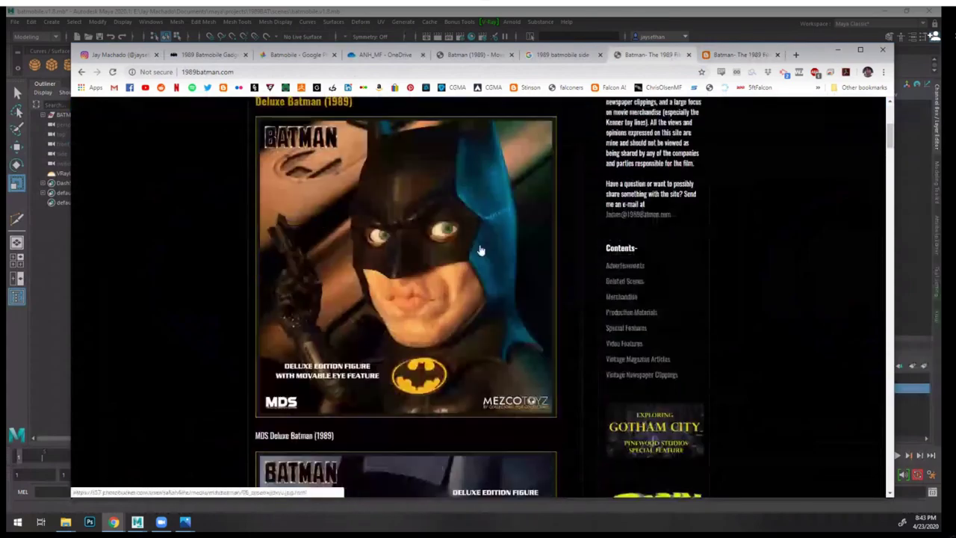
pyautogui.scroll(-4, 533, 289)
pyautogui.scroll(-3, 770, 379)
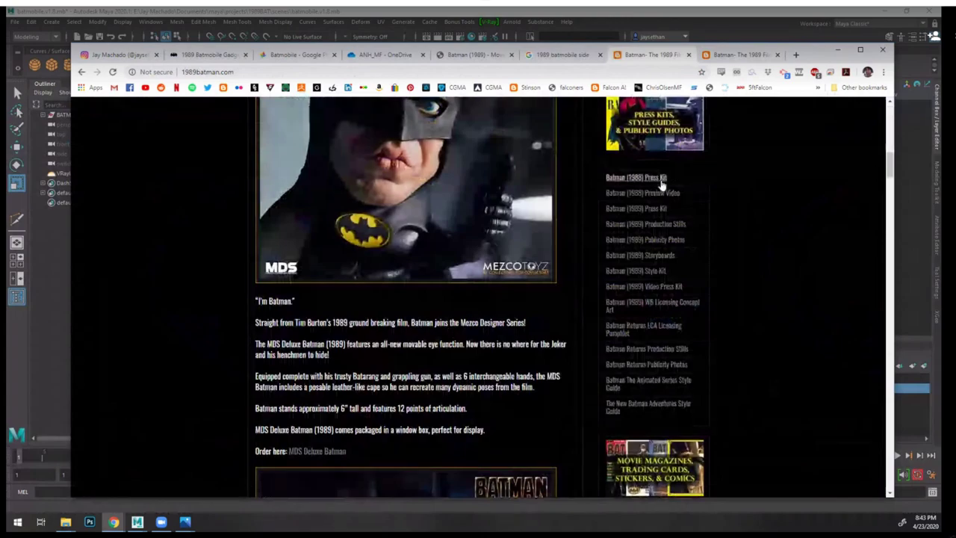
# - Open the Batman (1989) Video Press Kit posts and the Batman (1989) Press Kit posts and look through them
pyautogui.click(672, 292)
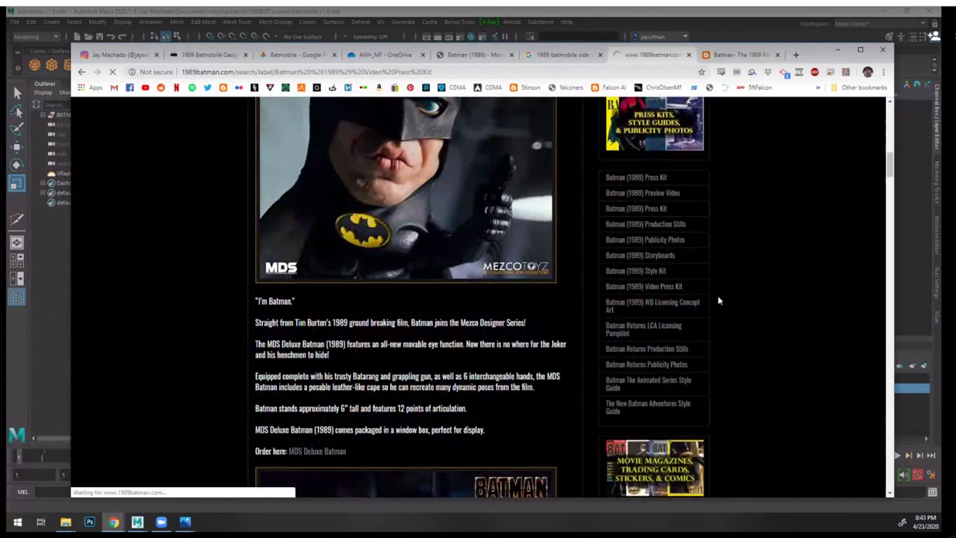
pyautogui.scroll(-10, 515, 323)
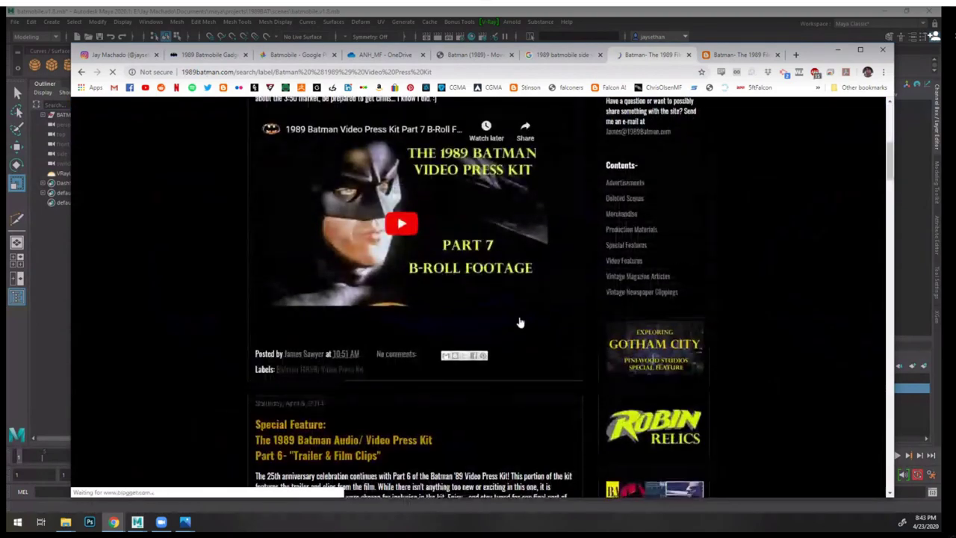
pyautogui.scroll(2, 742, 403)
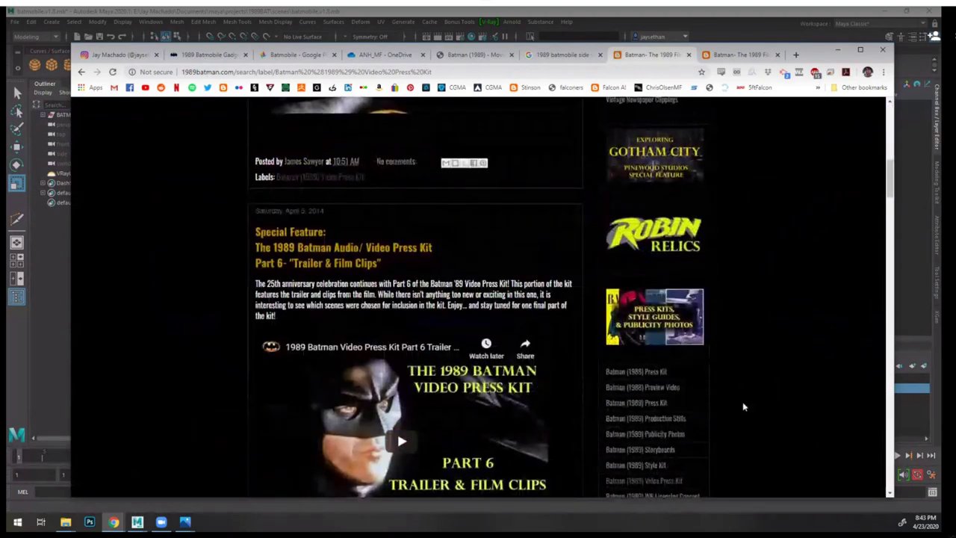
pyautogui.scroll(-2, 735, 396)
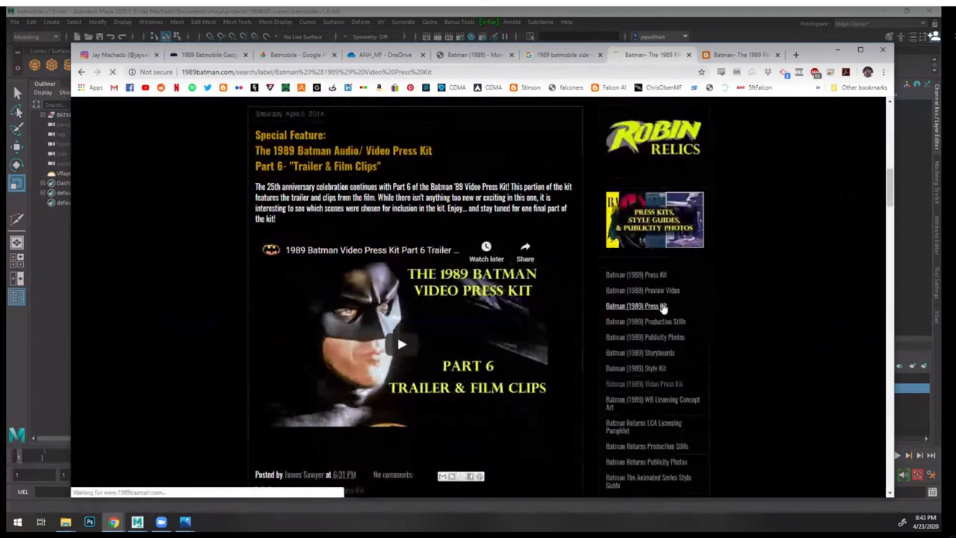
pyautogui.click(662, 307)
pyautogui.scroll(-6, 522, 301)
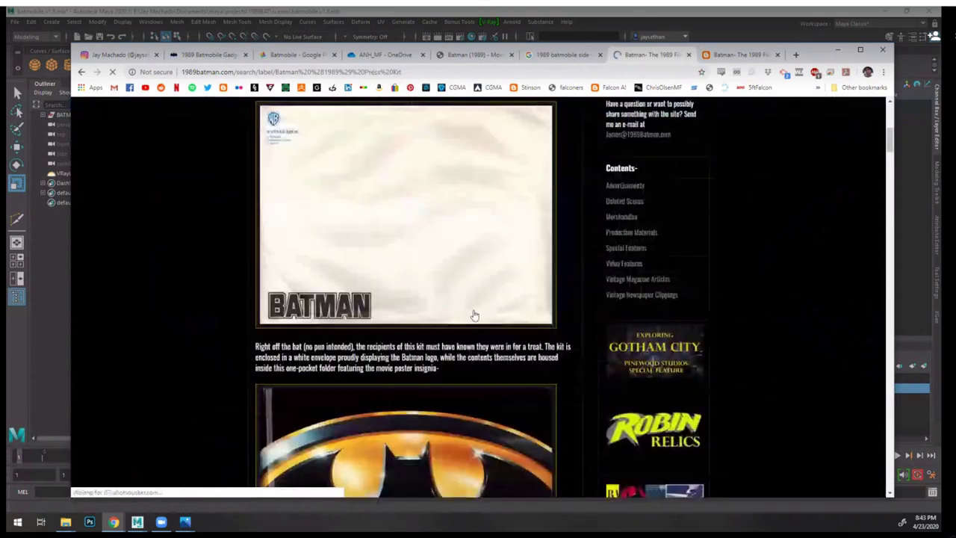
pyautogui.scroll(-8, 475, 315)
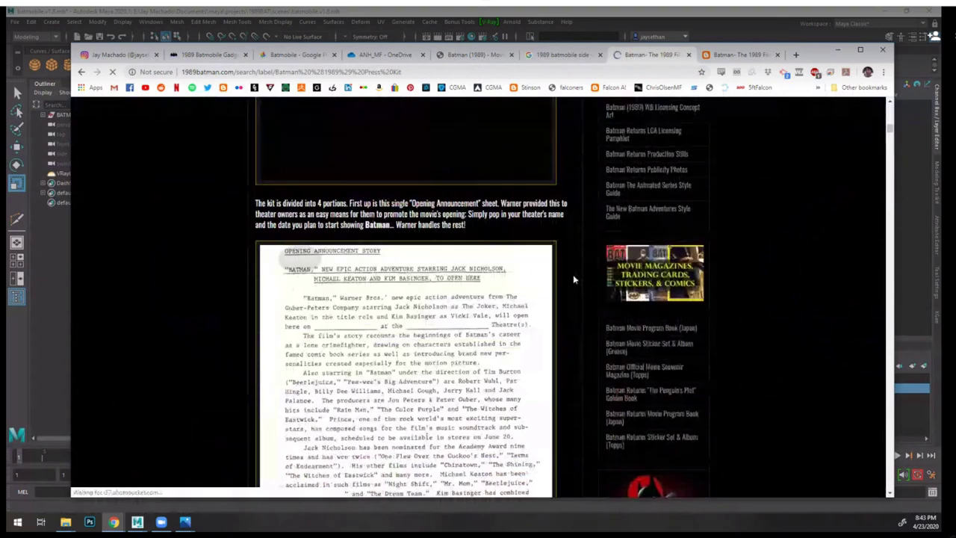
# - Return to the "1989 batmobile side view" image results and look through them, ending at the first results
pyautogui.click(575, 56)
pyautogui.scroll(-3, 442, 358)
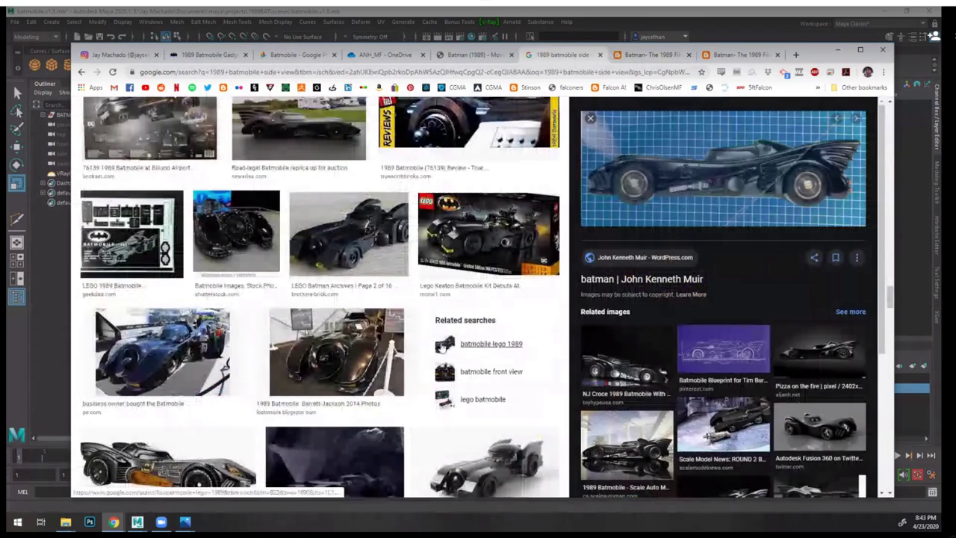
pyautogui.scroll(-1, 443, 358)
pyautogui.scroll(-10, 443, 357)
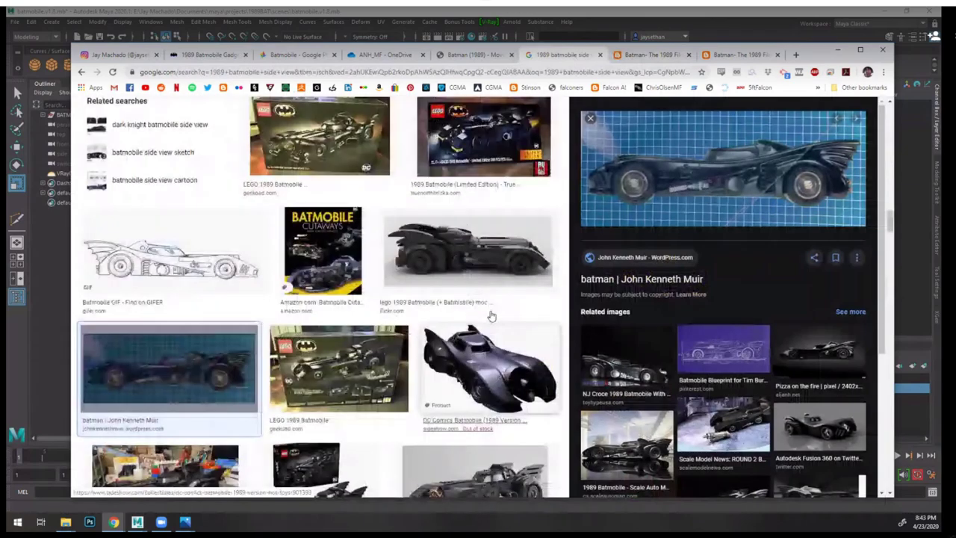
pyautogui.scroll(10, 482, 298)
# - Change the image search to "1989 batmobile afterburner" and run it
pyautogui.moveTo(223, 117); pyautogui.dragTo(260, 119)
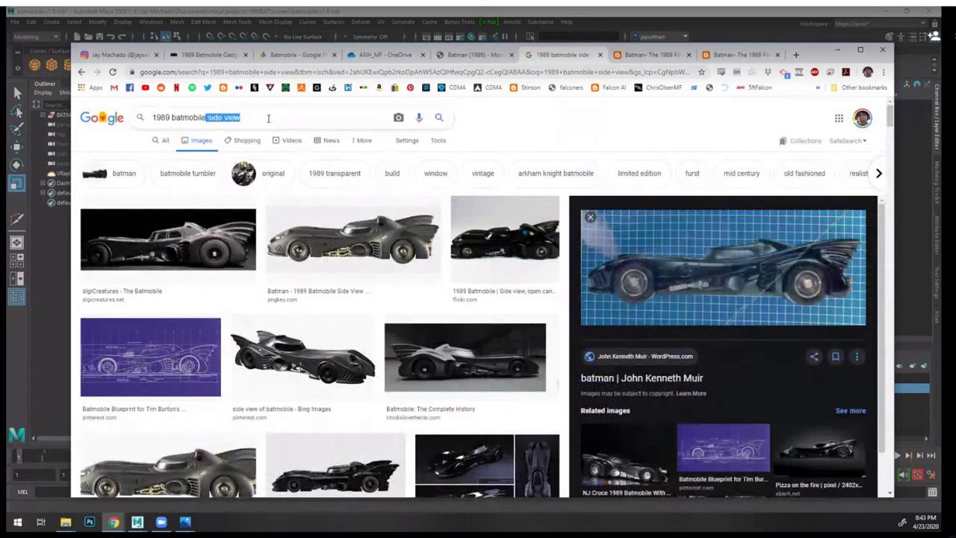
pyautogui.write('afterburner')
pyautogui.press('Return')
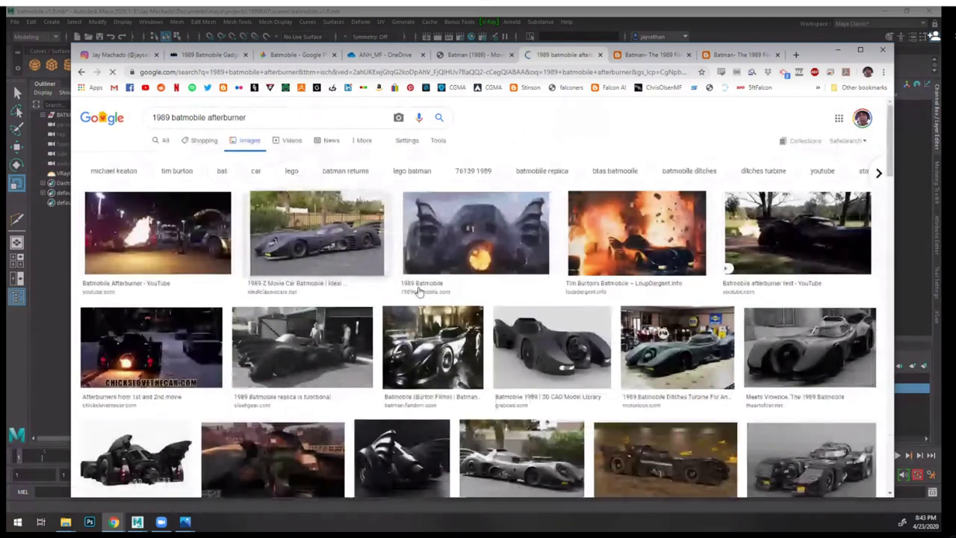
# - Open the 1989 Batmobile rear-view image result, visit its source website, and look over the Links page
pyautogui.click(487, 222)
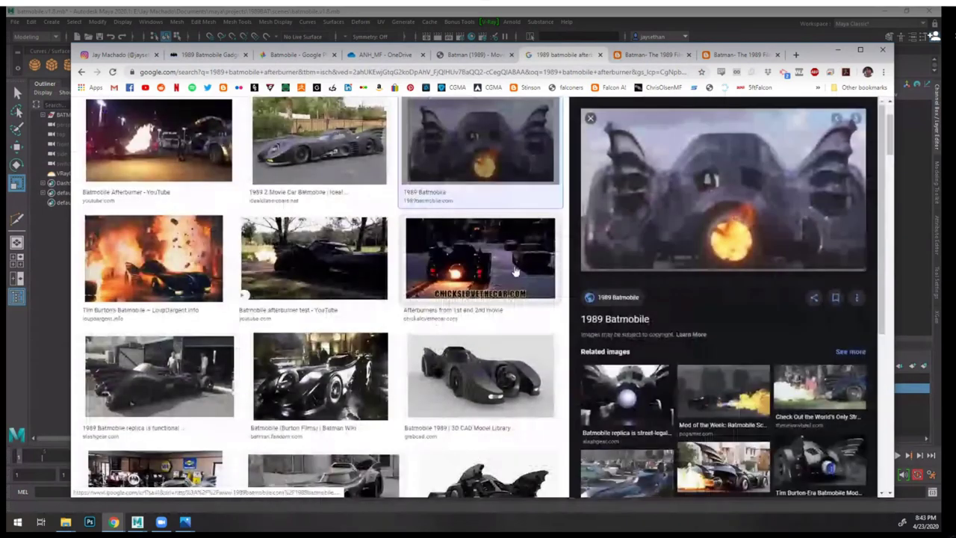
pyautogui.click(607, 318)
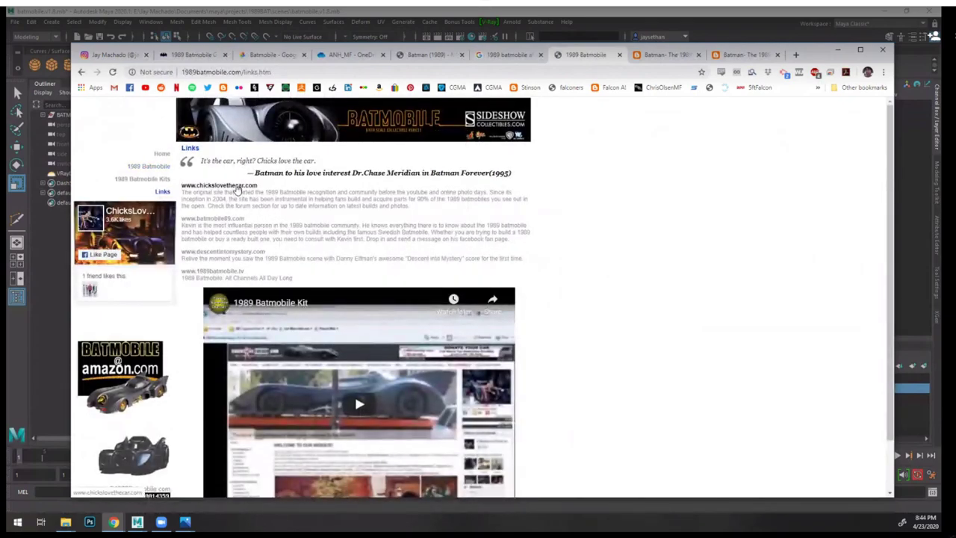
pyautogui.scroll(-1, 379, 267)
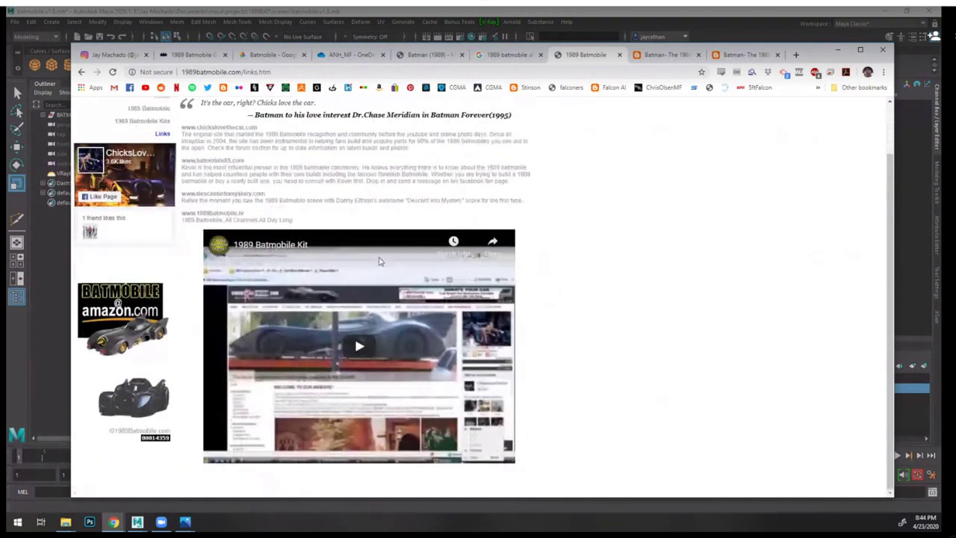
pyautogui.scroll(1, 493, 239)
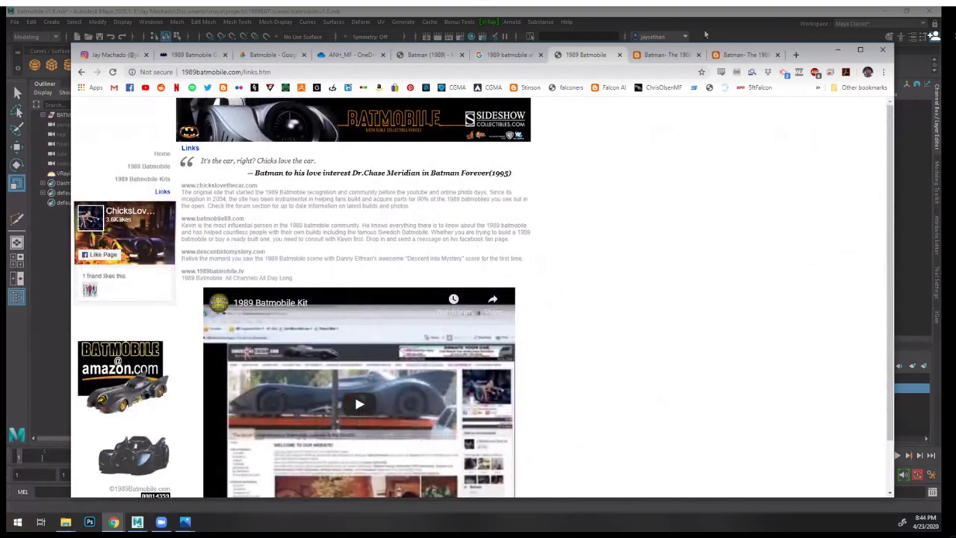
# - Switch to Maya and inspect the Batmobile model from the whole body down to the front wheel
pyautogui.click(685, 16)
pyautogui.keyDown('alt'); pyautogui.moveTo(614, 261); pyautogui.dragTo(570, 230, button='right'); pyautogui.keyUp('alt')
pyautogui.keyDown('alt'); pyautogui.moveTo(569, 231); pyautogui.dragTo(559, 251); pyautogui.keyUp('alt')
pyautogui.keyDown('alt'); pyautogui.moveTo(559, 251); pyautogui.dragTo(603, 252, button='right'); pyautogui.keyUp('alt')
pyautogui.keyDown('alt'); pyautogui.moveTo(603, 253); pyautogui.dragTo(610, 265); pyautogui.keyUp('alt')
pyautogui.keyDown('alt'); pyautogui.moveTo(611, 265); pyautogui.dragTo(376, 227, button='right'); pyautogui.keyUp('alt')
pyautogui.keyDown('alt'); pyautogui.moveTo(376, 226); pyautogui.dragTo(363, 231); pyautogui.keyUp('alt')
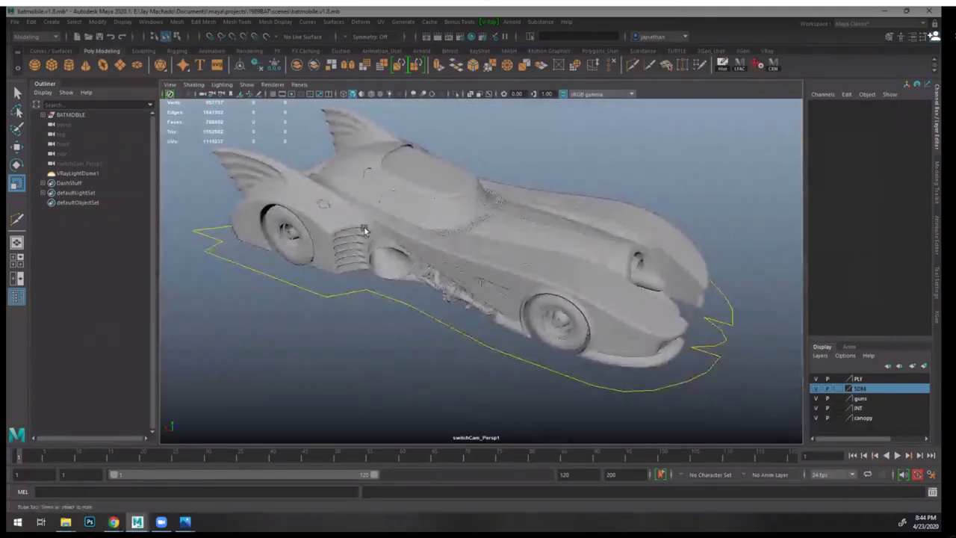
pyautogui.keyDown('alt'); pyautogui.moveTo(363, 230); pyautogui.dragTo(412, 245, button='right'); pyautogui.keyUp('alt')
pyautogui.keyDown('alt'); pyautogui.moveTo(412, 242); pyautogui.dragTo(422, 259); pyautogui.keyUp('alt')
pyautogui.keyDown('alt'); pyautogui.moveTo(448, 250); pyautogui.dragTo(454, 290); pyautogui.keyUp('alt')
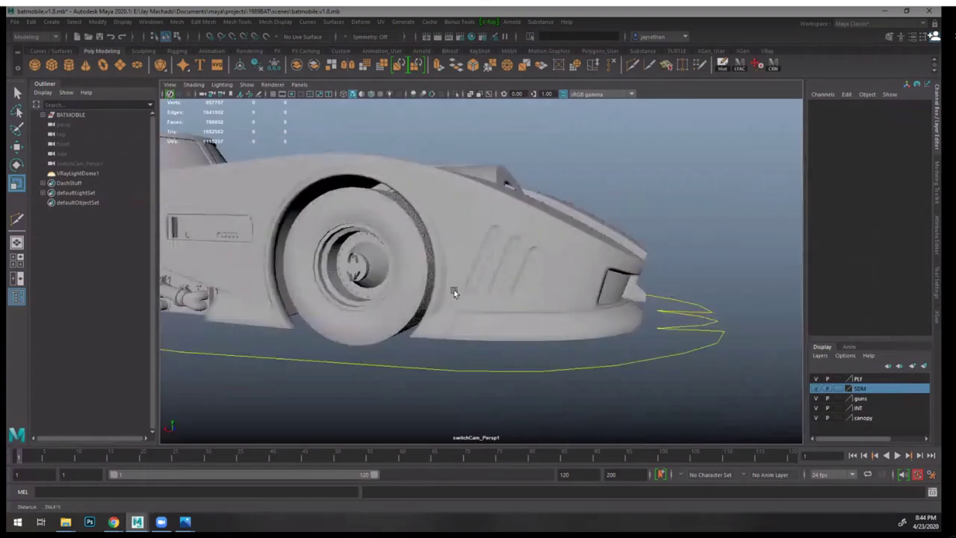
pyautogui.keyDown('alt'); pyautogui.moveTo(454, 289); pyautogui.dragTo(508, 282, button='middle'); pyautogui.keyUp('alt')
pyautogui.keyDown('alt'); pyautogui.moveTo(508, 282); pyautogui.dragTo(567, 308, button='right'); pyautogui.keyUp('alt')
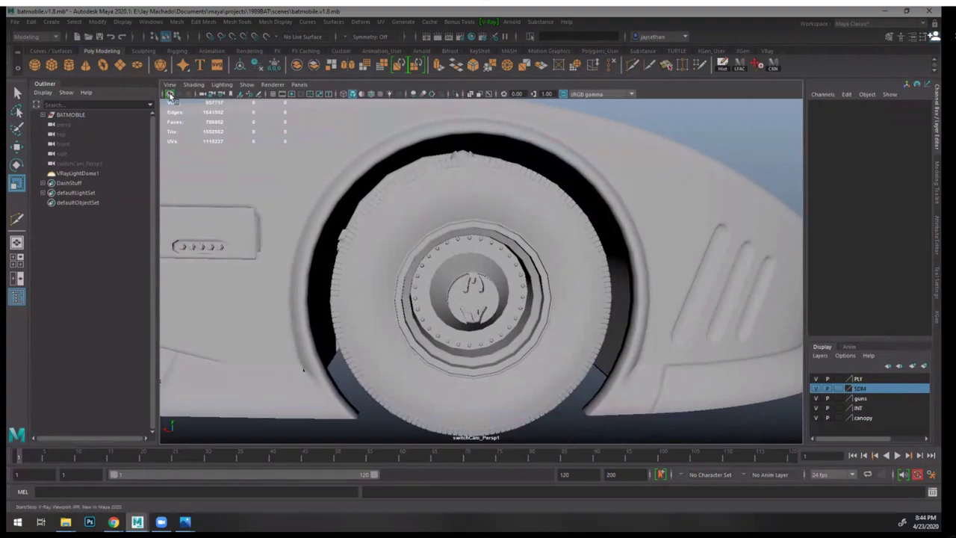
# - Turn on smooth mesh preview for the whole right front wheel, cancelling it for the dense tread mesh
pyautogui.click(429, 208)
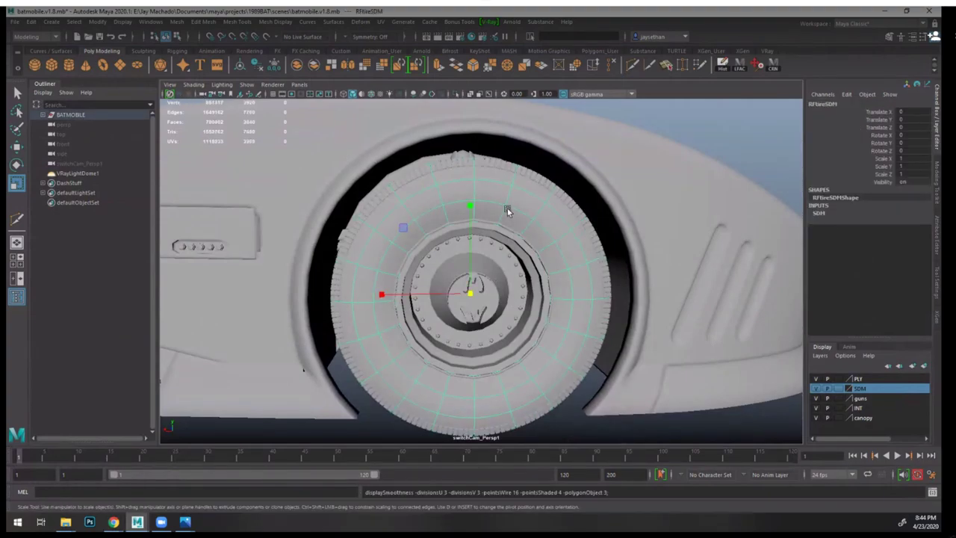
pyautogui.press('f')
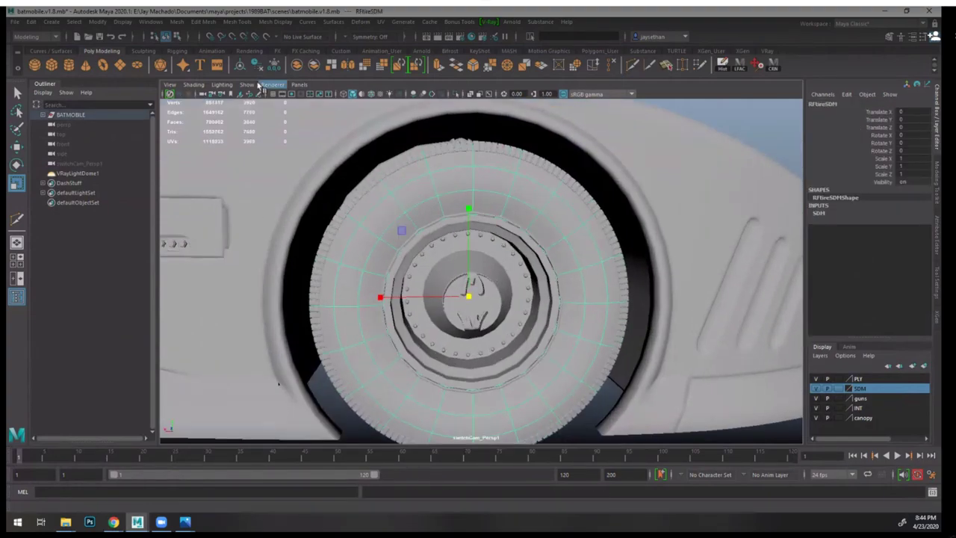
pyautogui.click(498, 250)
pyautogui.press('3')
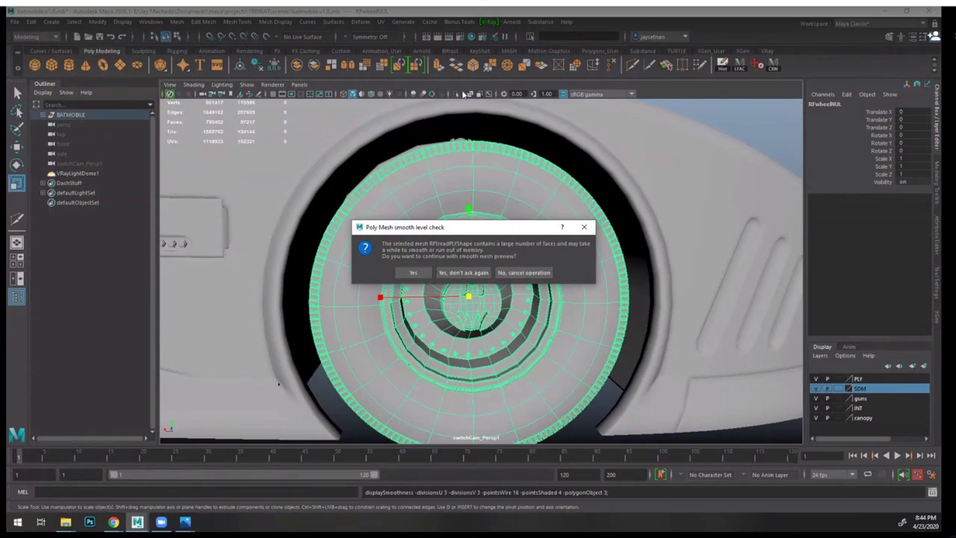
pyautogui.click(523, 272)
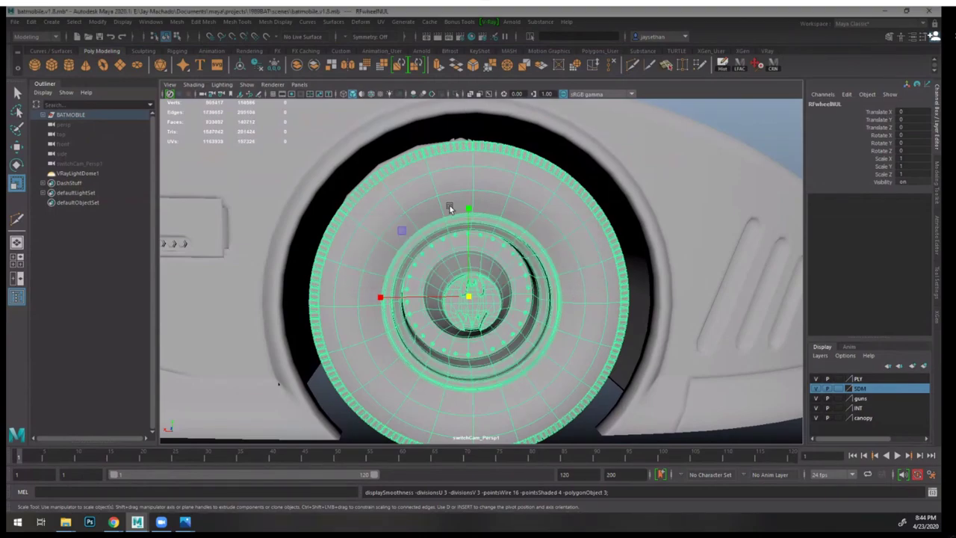
pyautogui.click(625, 326)
pyautogui.keyDown('alt'); pyautogui.moveTo(589, 398); pyautogui.dragTo(545, 363, button='right'); pyautogui.keyUp('alt')
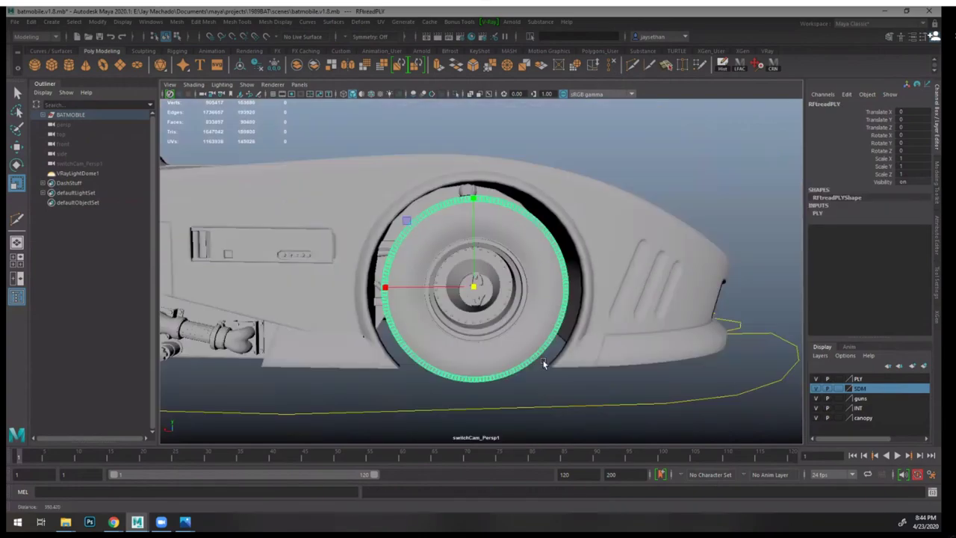
# - Deselect the tread, frame the front wheel from the side, and start a V-Ray render in the viewport
pyautogui.click(522, 346)
pyautogui.keyDown('alt'); pyautogui.moveTo(523, 346); pyautogui.dragTo(542, 288); pyautogui.keyUp('alt')
pyautogui.keyDown('alt'); pyautogui.moveTo(537, 369); pyautogui.dragTo(676, 431, button='right'); pyautogui.keyUp('alt')
pyautogui.keyDown('alt'); pyautogui.moveTo(405, 304); pyautogui.dragTo(395, 348); pyautogui.keyUp('alt')
pyautogui.keyDown('alt'); pyautogui.moveTo(395, 347); pyautogui.dragTo(343, 299, button='right'); pyautogui.keyUp('alt')
pyautogui.keyDown('alt'); pyautogui.moveTo(343, 298); pyautogui.dragTo(365, 230, button='middle'); pyautogui.keyUp('alt')
pyautogui.keyDown('alt'); pyautogui.moveTo(366, 230); pyautogui.dragTo(482, 295, button='right'); pyautogui.keyUp('alt')
pyautogui.keyDown('alt'); pyautogui.moveTo(482, 295); pyautogui.dragTo(554, 285, button='middle'); pyautogui.keyUp('alt')
pyautogui.keyDown('alt'); pyautogui.moveTo(553, 285); pyautogui.dragTo(505, 263, button='right'); pyautogui.keyUp('alt')
pyautogui.click(173, 95)
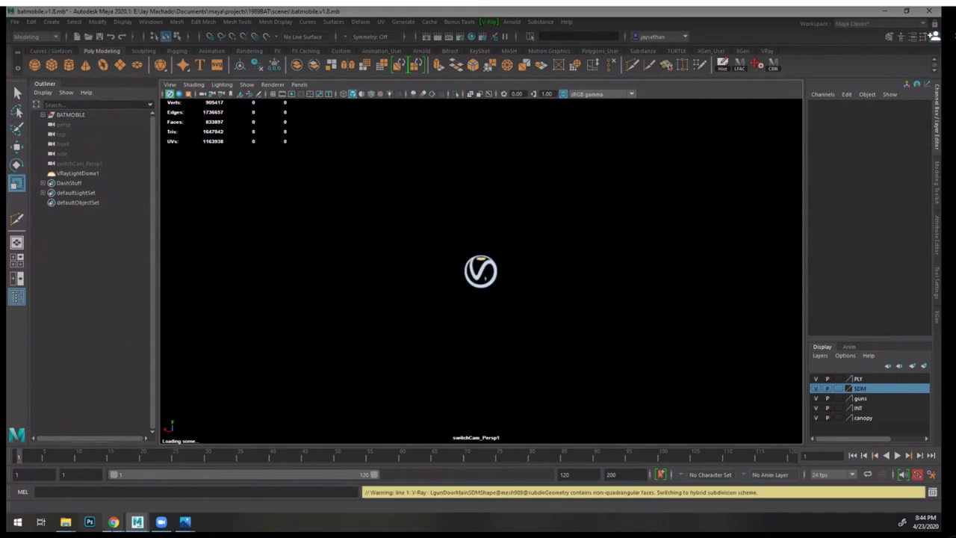
# - Switch to Chrome and search Google for "tire sidewall texture" in a new tab
pyautogui.moveTo(114, 521)
pyautogui.moveTo(93, 486)
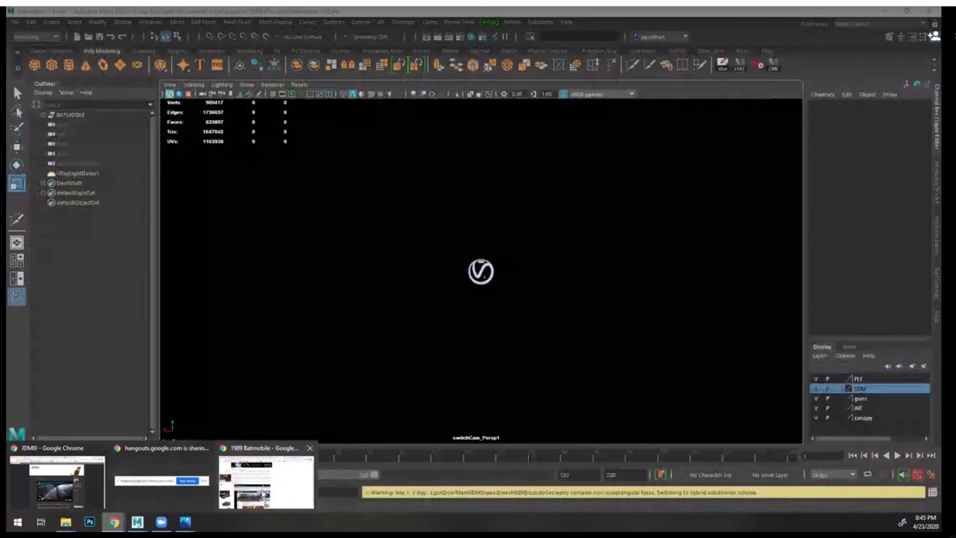
pyautogui.click(266, 481)
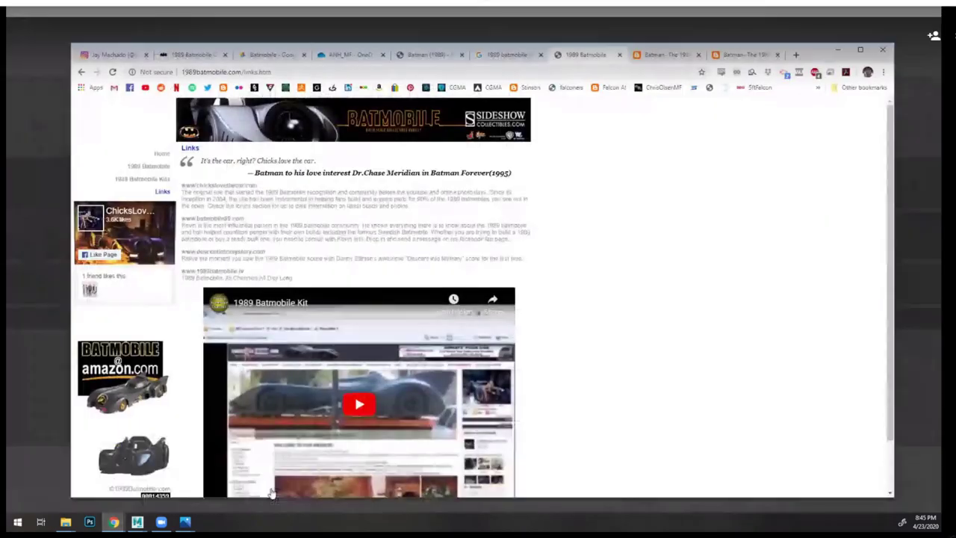
pyautogui.click(796, 56)
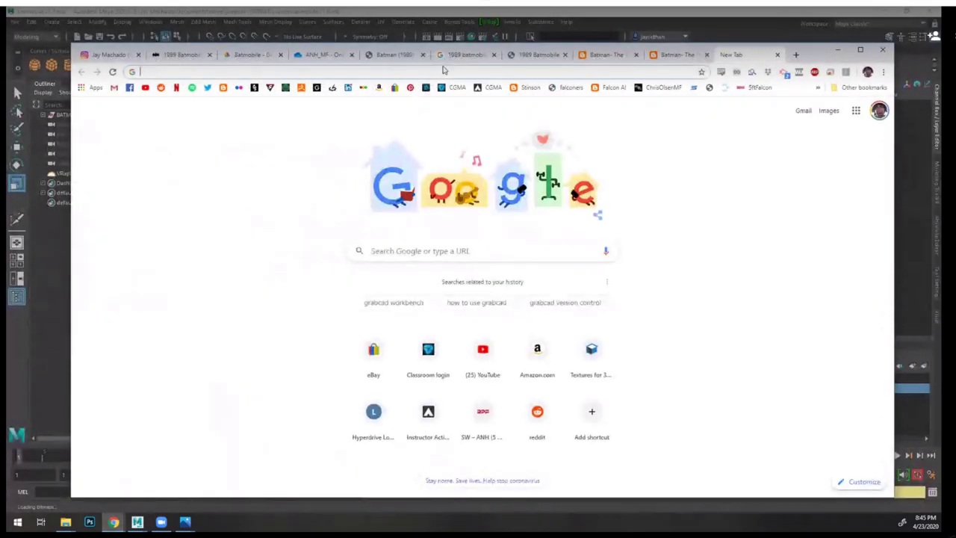
pyautogui.write('tire side')
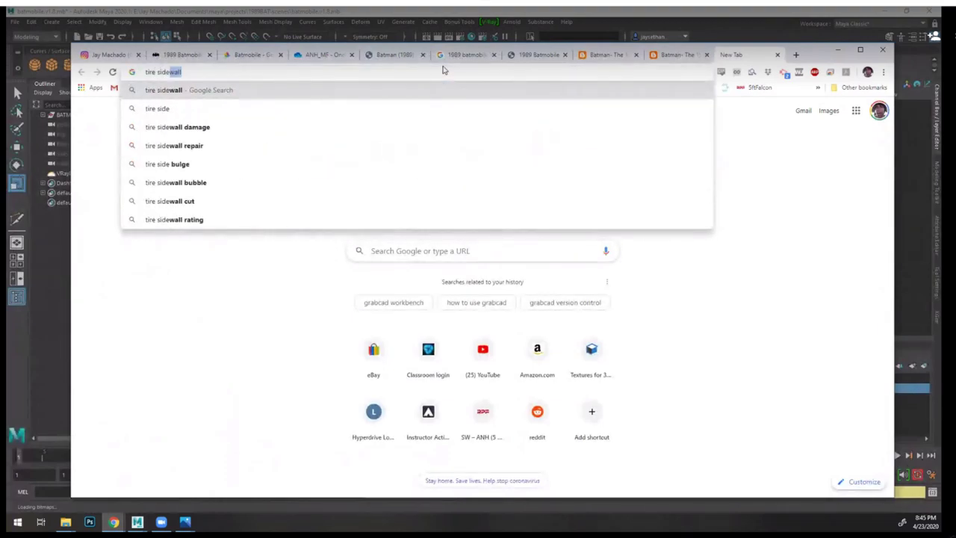
pyautogui.write('wall texture')
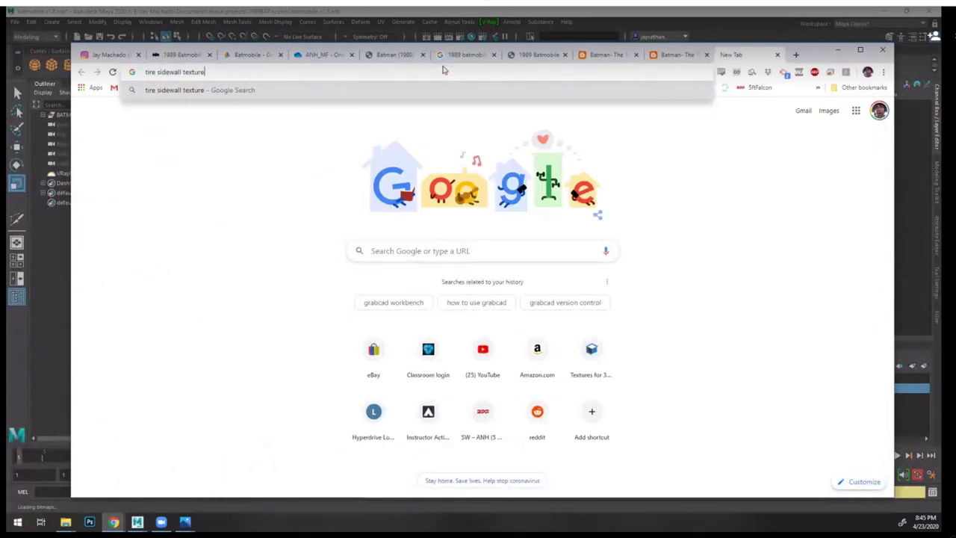
pyautogui.press('Return')
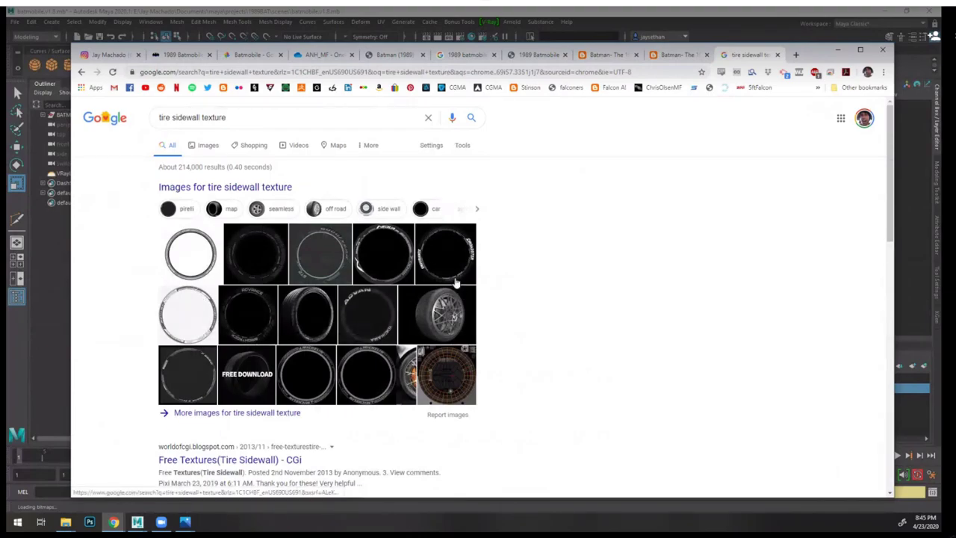
# - View the image results, preview the Goodyear Eagle F1 tire texture, and return to Maya
pyautogui.click(209, 145)
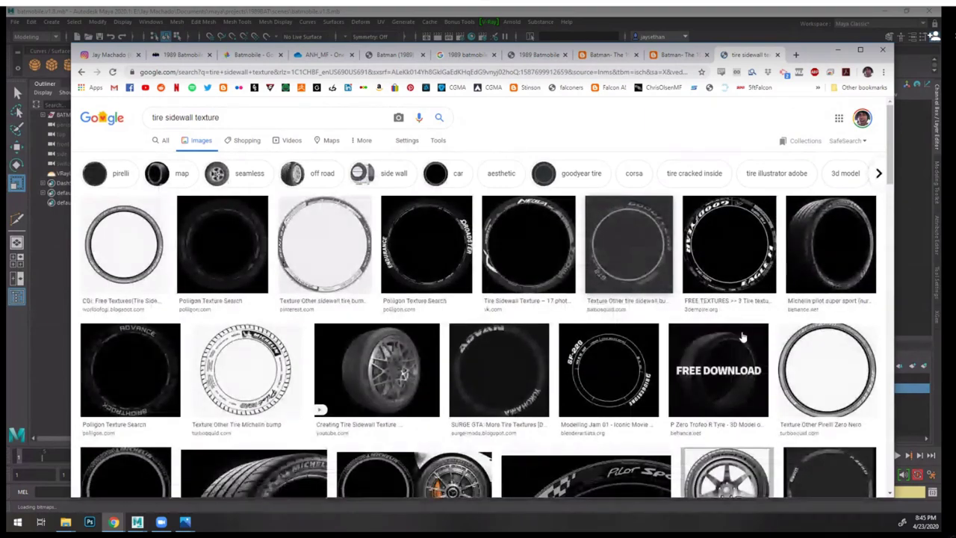
pyautogui.click(730, 240)
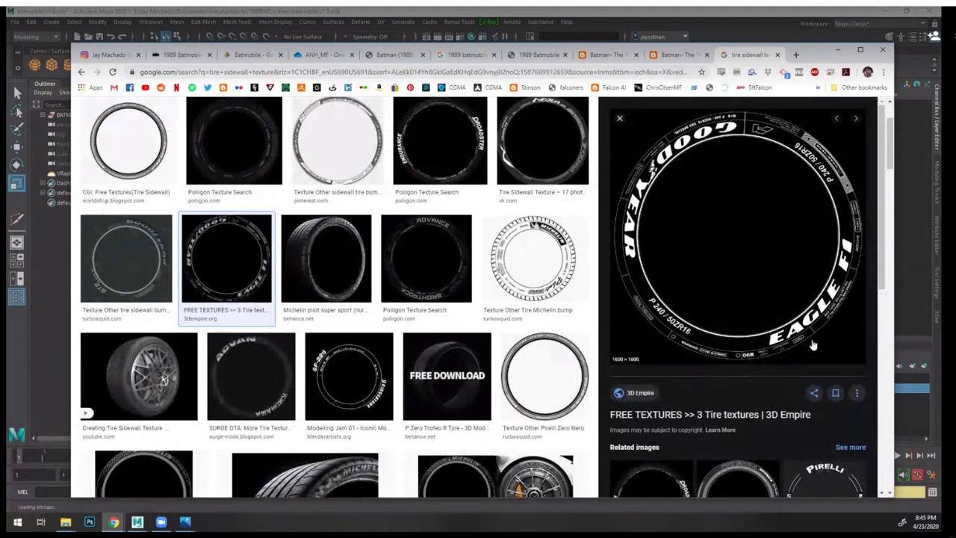
pyautogui.click(692, 22)
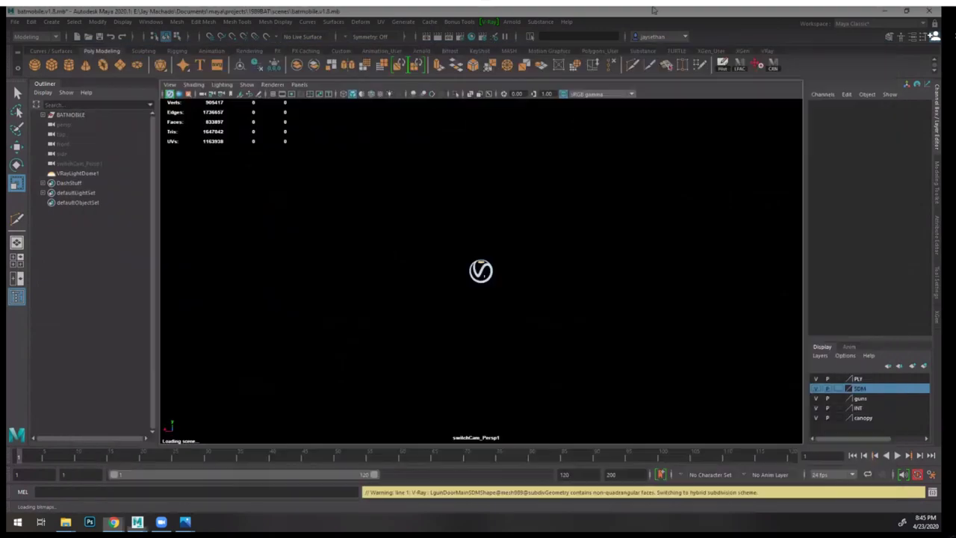
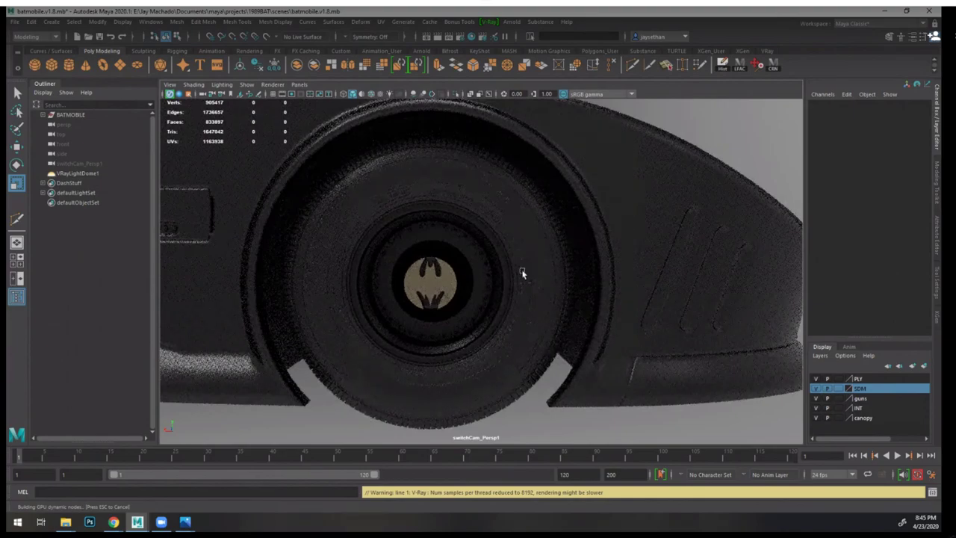
# - Switch to File Explorer and open the sourceimages folder of the 1989BAT project
pyautogui.moveTo(65, 523)
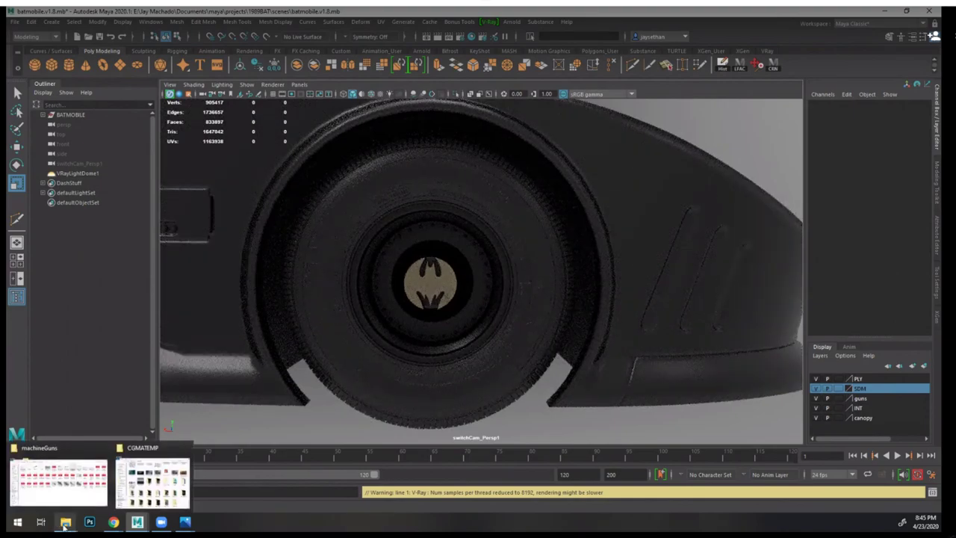
pyautogui.click(65, 522)
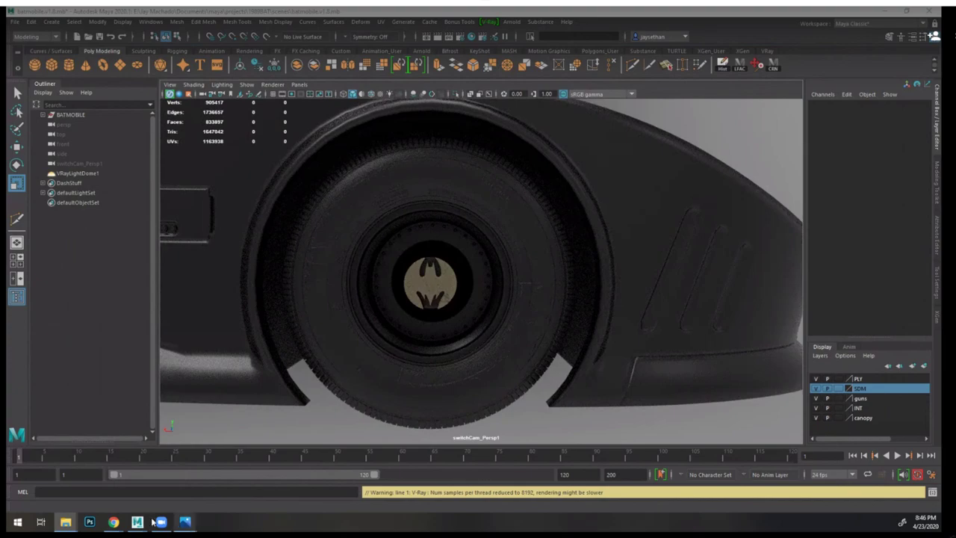
pyautogui.moveTo(71, 516)
pyautogui.click(73, 481)
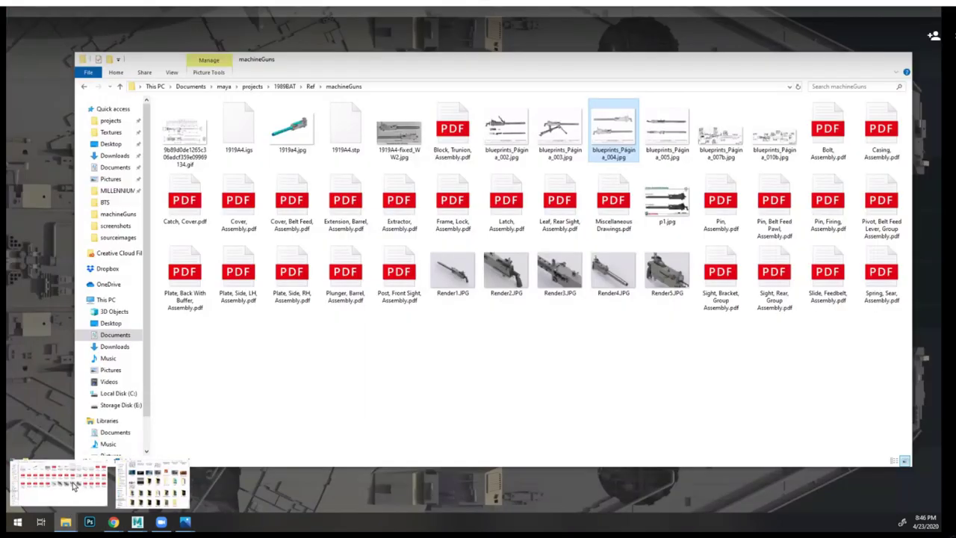
pyautogui.click(286, 87)
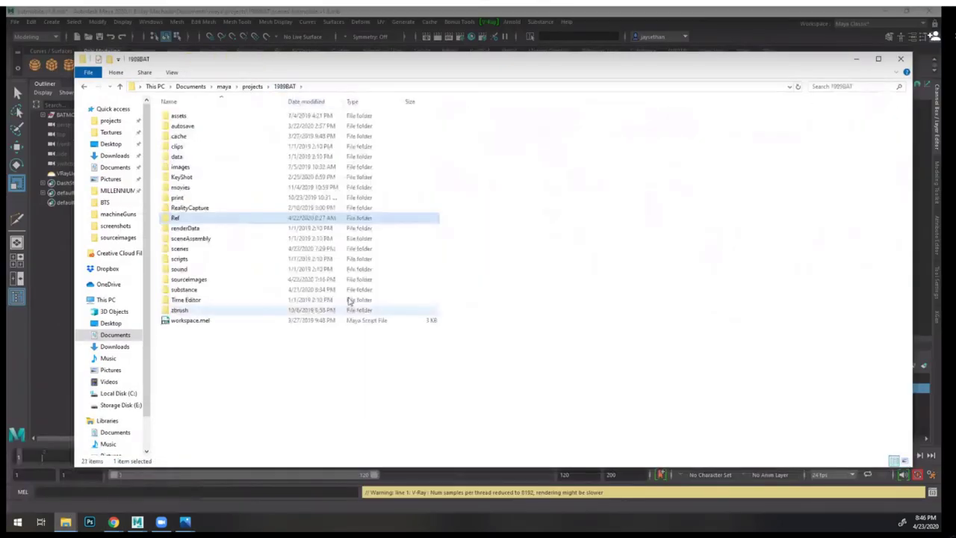
pyautogui.click(212, 281)
pyautogui.doubleClick(211, 283)
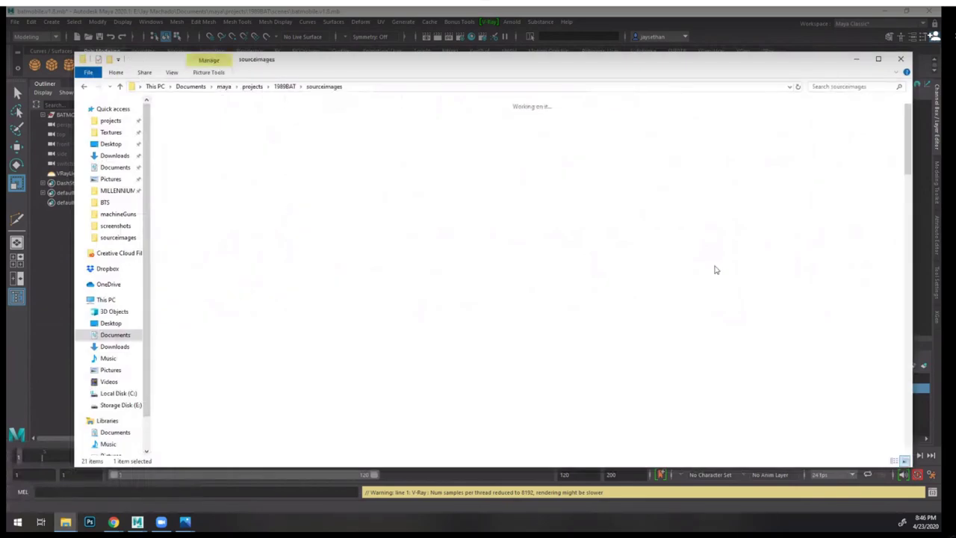
# - View the Teddington label texture tedrev3.jpg at full size and close it
pyautogui.scroll(-15, 782, 279)
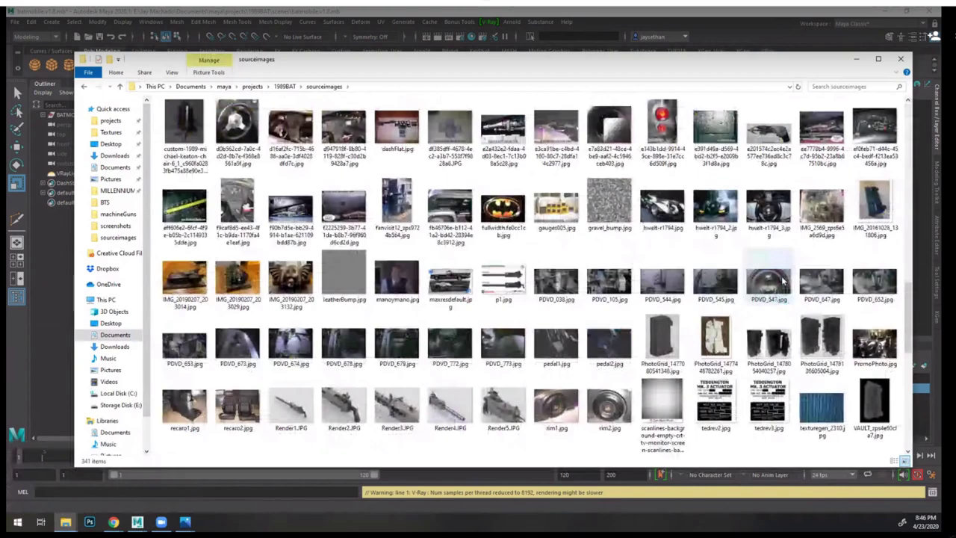
pyautogui.click(768, 407)
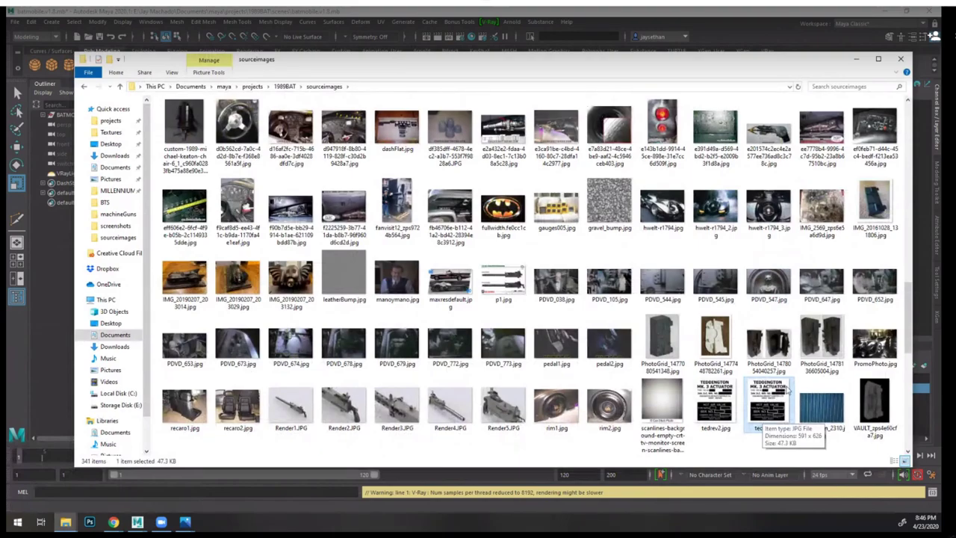
pyautogui.doubleClick(766, 404)
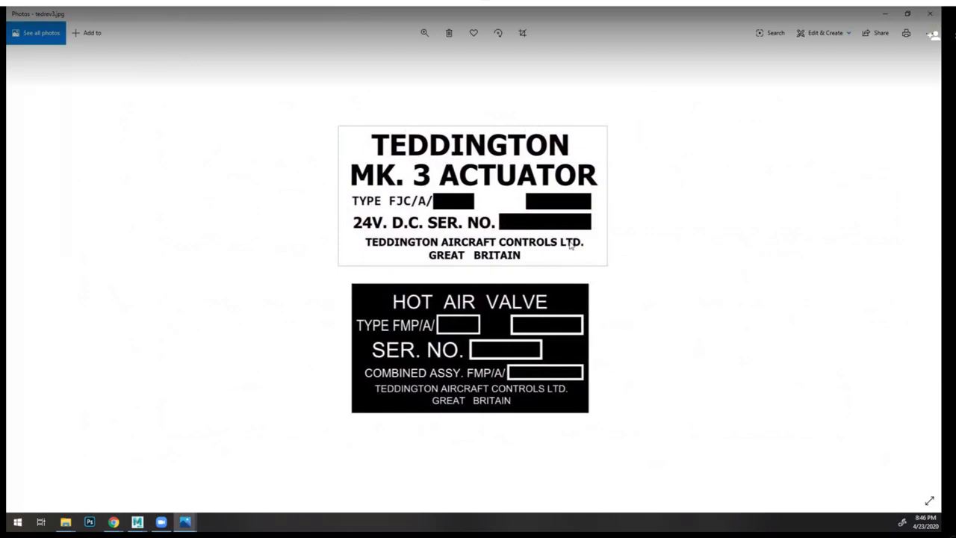
pyautogui.click(929, 14)
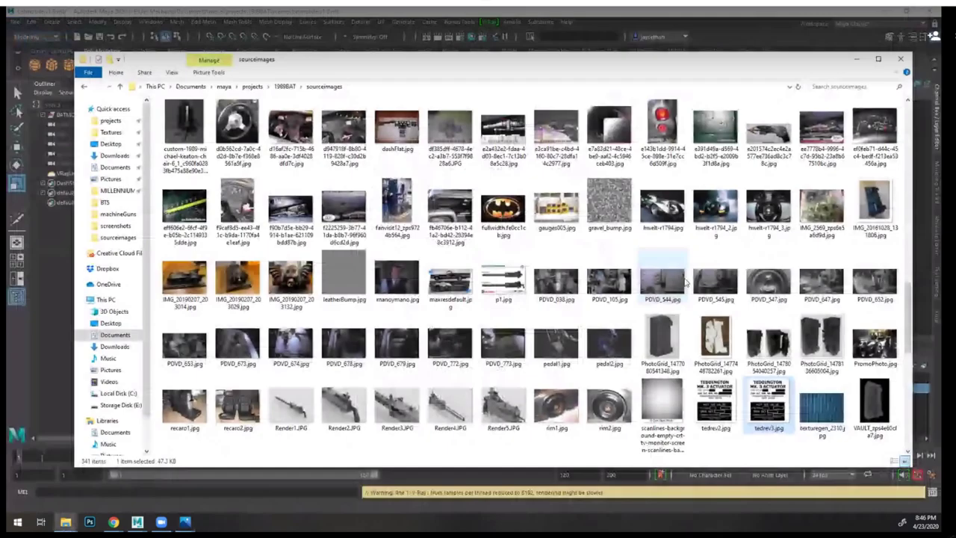
# - Find the Auto Meter gauge images in the folder and open autometer_zseries_air.jpg
pyautogui.scroll(-3, 672, 295)
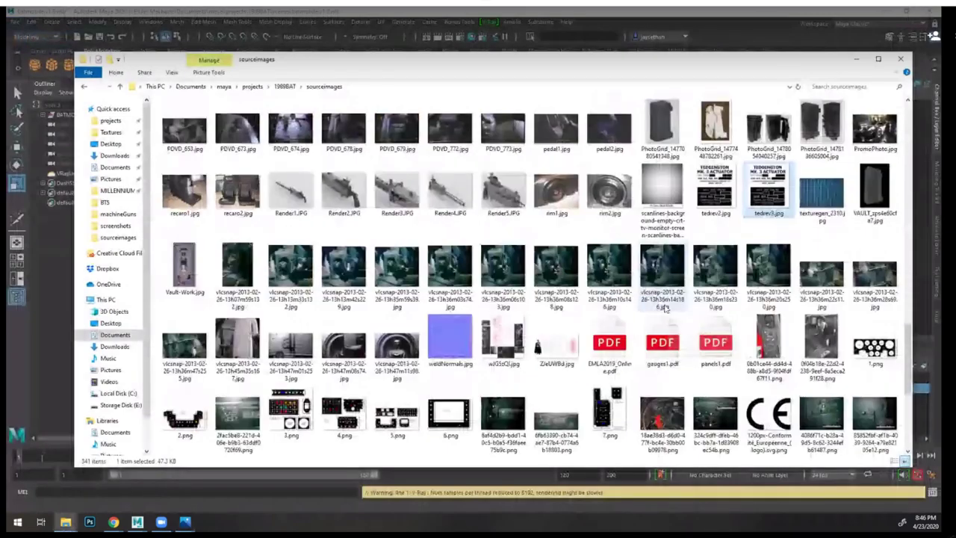
pyautogui.scroll(-5, 664, 306)
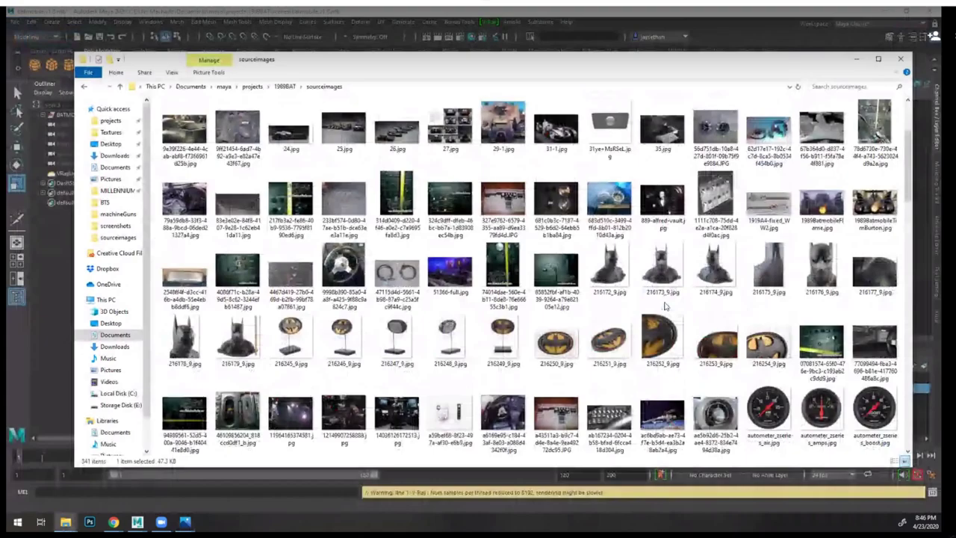
pyautogui.scroll(-3, 664, 306)
pyautogui.click(768, 198)
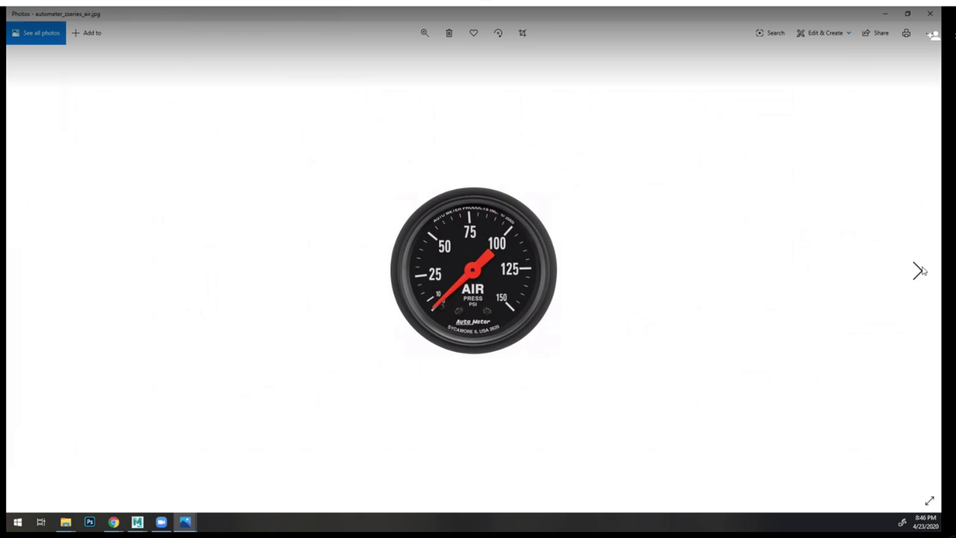
# - Browse the Auto Meter gauge images from the air gauge through to autometer_zseries_exhaust.jpg and close the image viewer
pyautogui.click(919, 270)
pyautogui.click(920, 270)
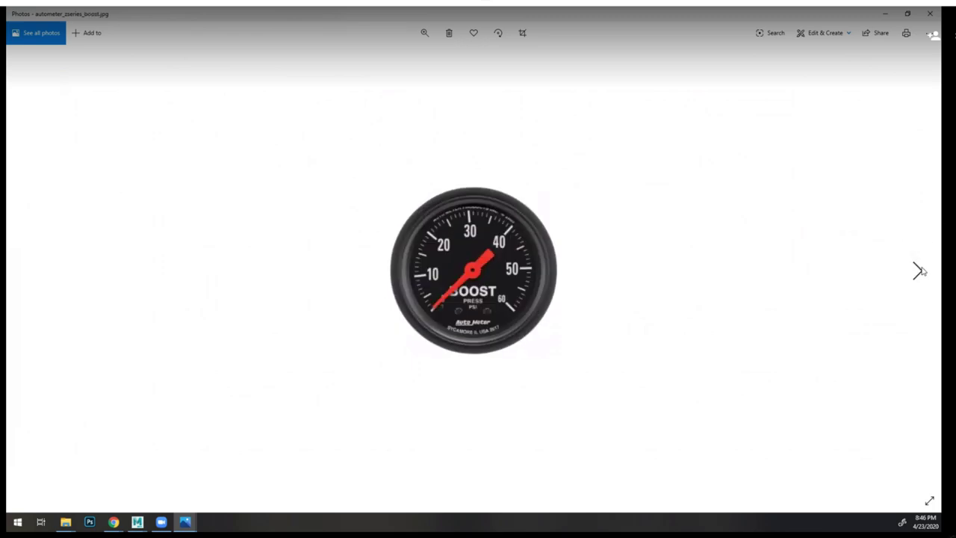
pyautogui.click(918, 271)
pyautogui.click(918, 271)
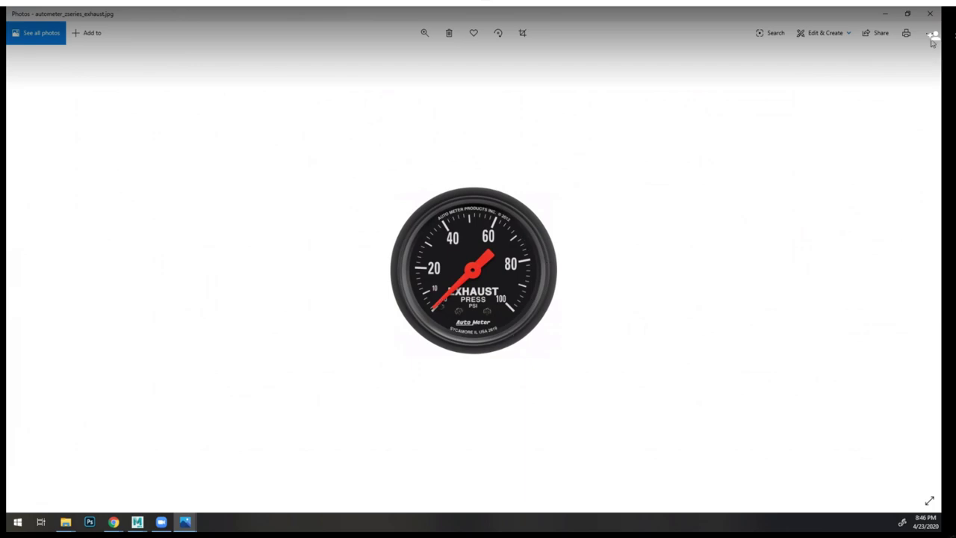
pyautogui.click(930, 14)
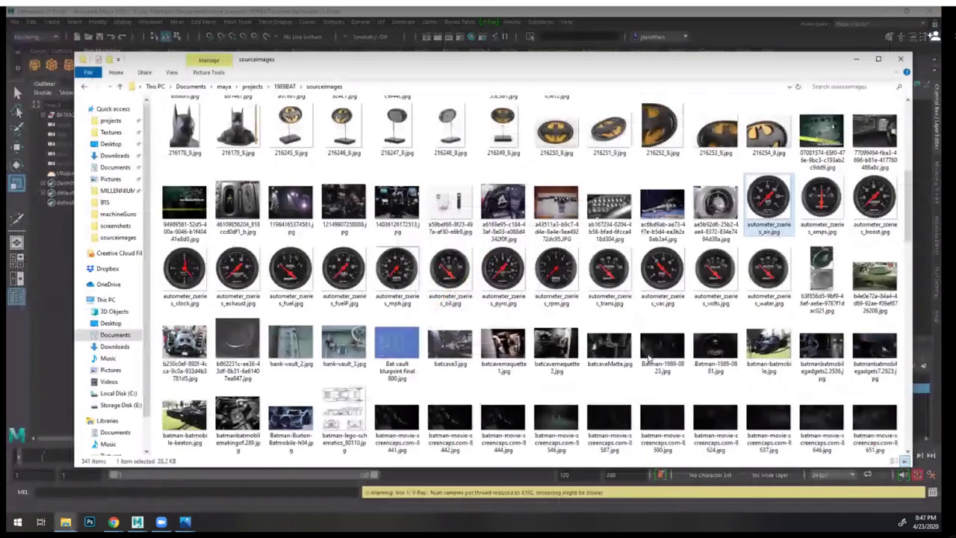
# - Find the dashboard texture diffColor.Dash.tif in the sourceimages folder, view it, and return to the folder window
pyautogui.scroll(-15, 627, 309)
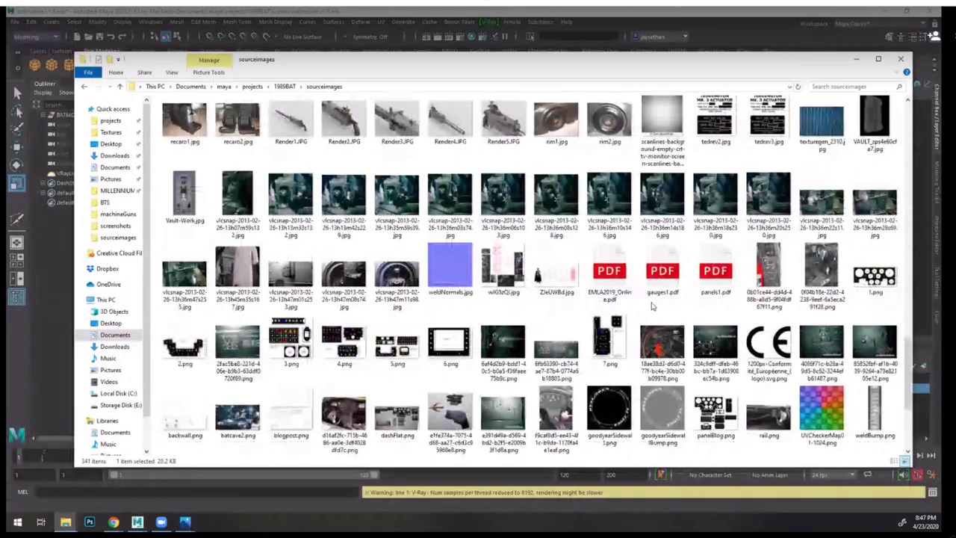
pyautogui.scroll(-3, 651, 306)
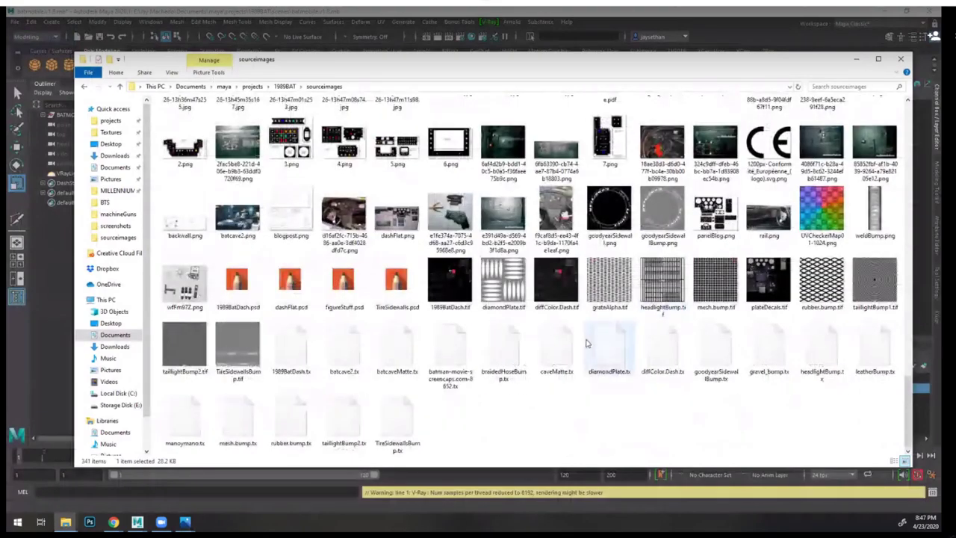
pyautogui.click(556, 280)
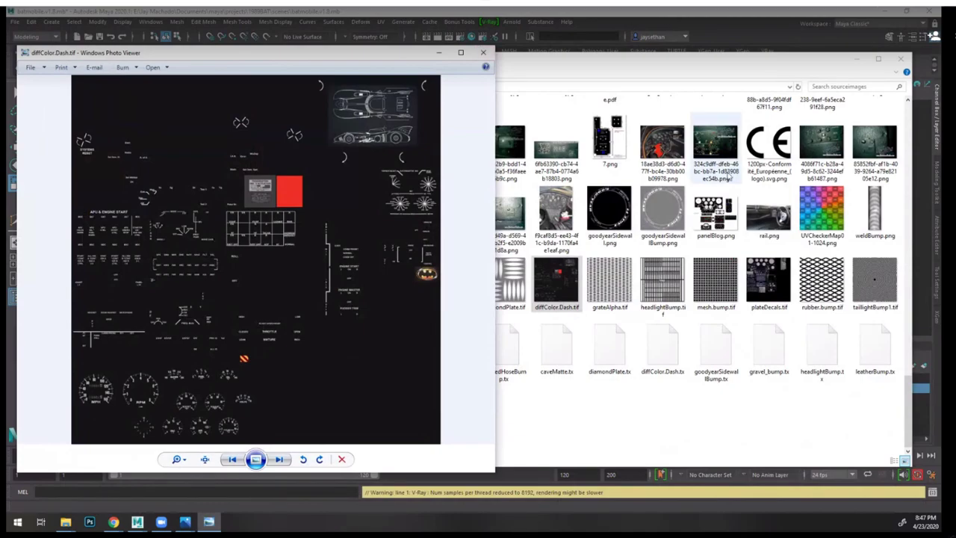
pyautogui.click(736, 71)
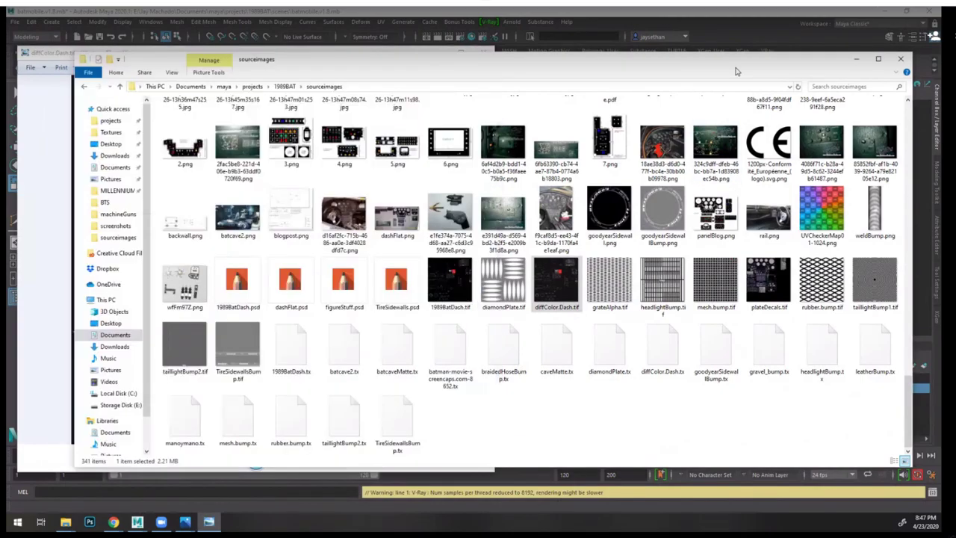
# - View the tire bump texture goodyearSidewallBump.png at full size and close it
pyautogui.click(660, 209)
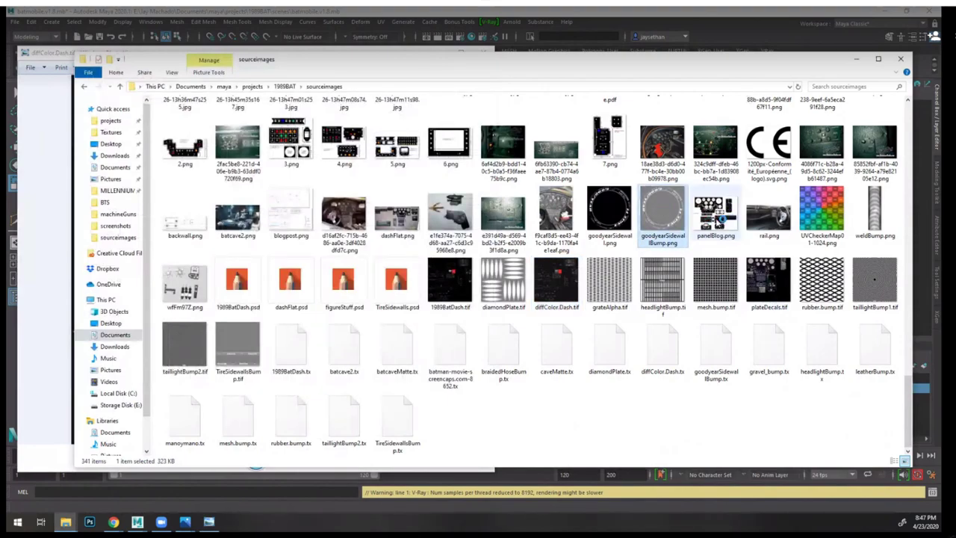
pyautogui.doubleClick(681, 211)
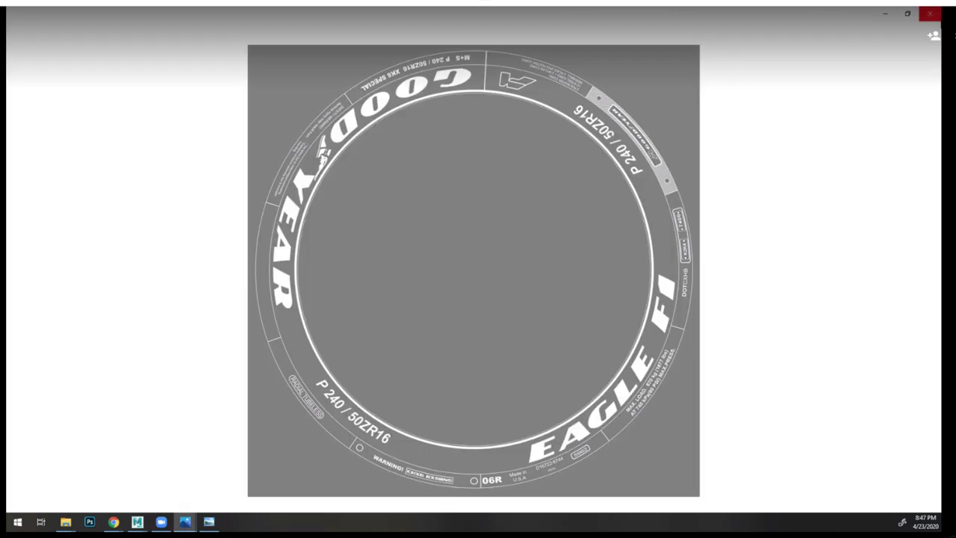
pyautogui.click(929, 14)
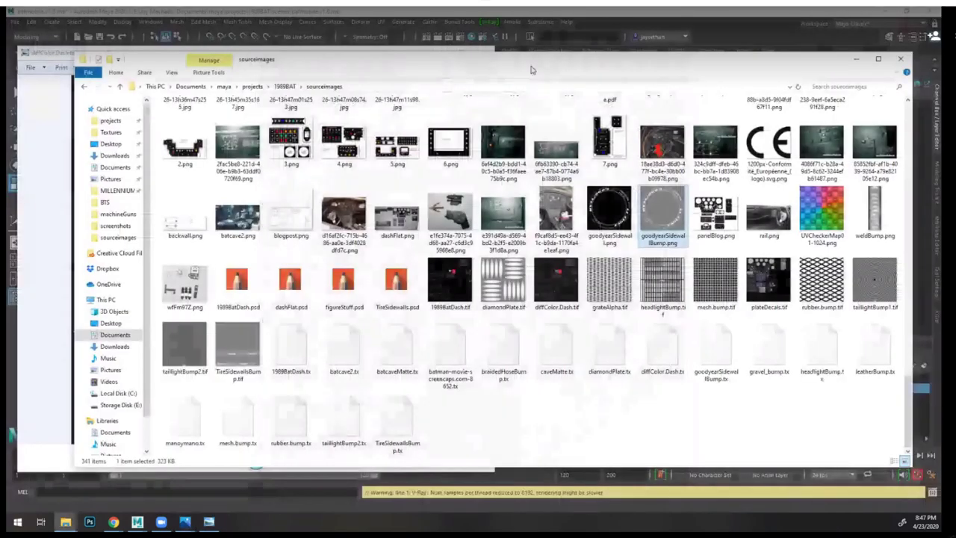
# - Switch to Maya, stop the V-Ray render in the viewport, and show the car's canopy from above
pyautogui.click(532, 30)
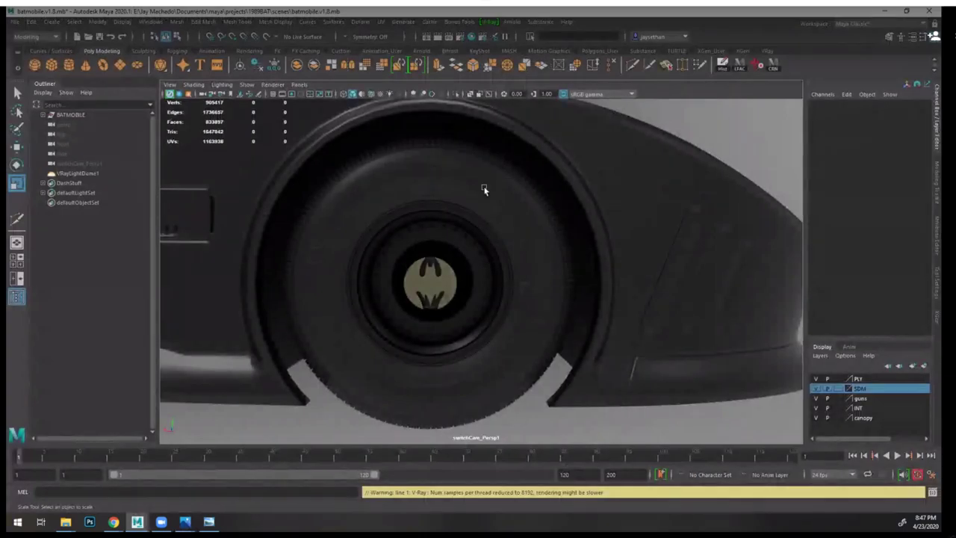
pyautogui.click(171, 94)
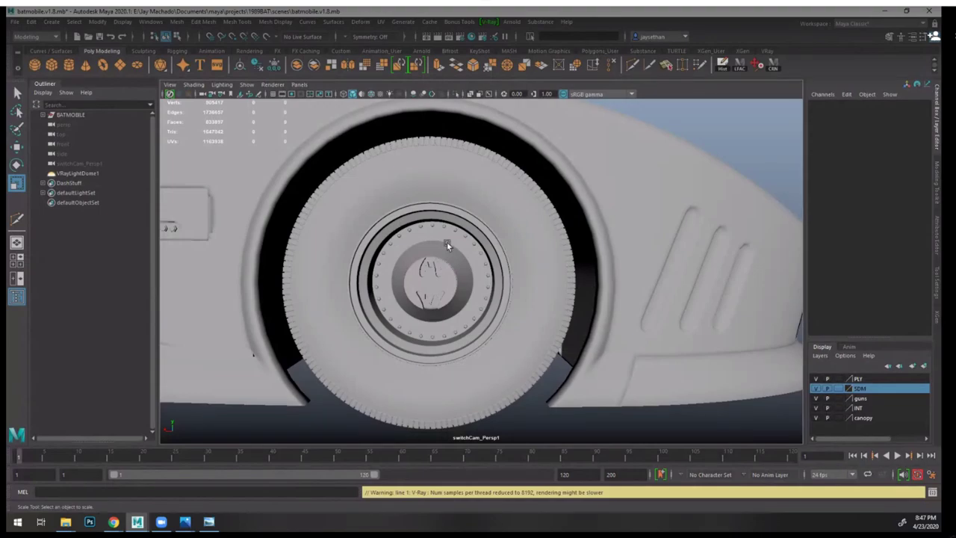
pyautogui.keyDown('alt'); pyautogui.moveTo(530, 246); pyautogui.dragTo(679, 400); pyautogui.keyUp('alt')
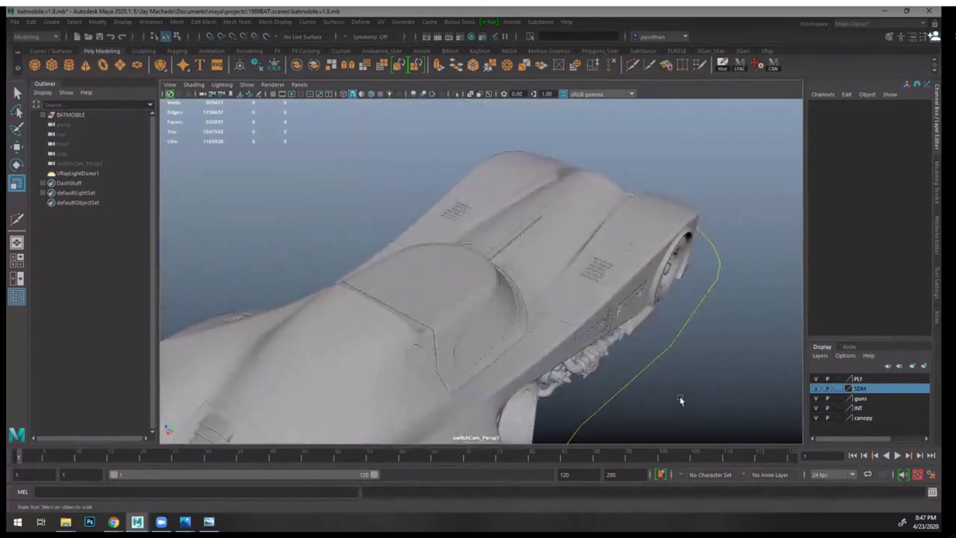
# - Select the Batmobile control curve and set its Canopy Open attribute to 1
pyautogui.click(669, 346)
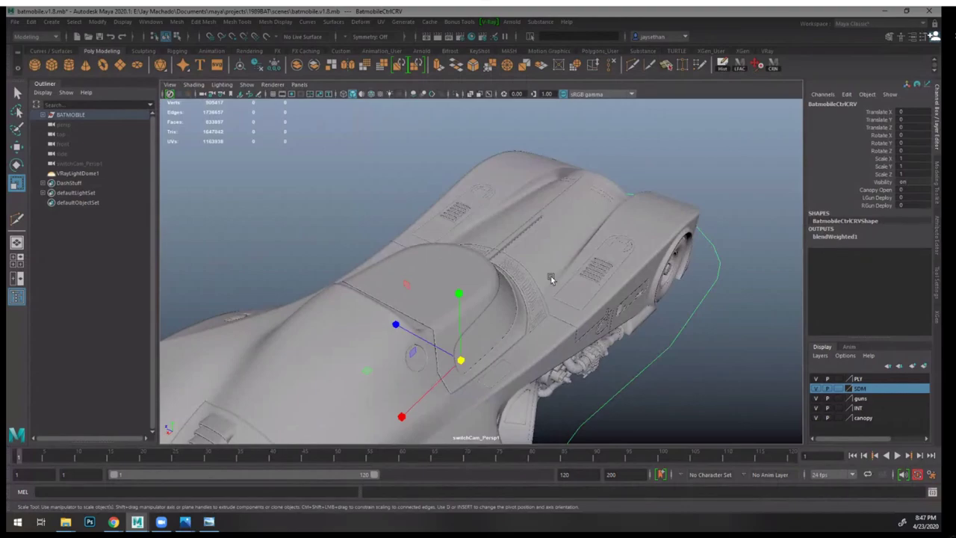
pyautogui.click(873, 190)
pyautogui.moveTo(649, 200); pyautogui.dragTo(661, 195, button='middle')
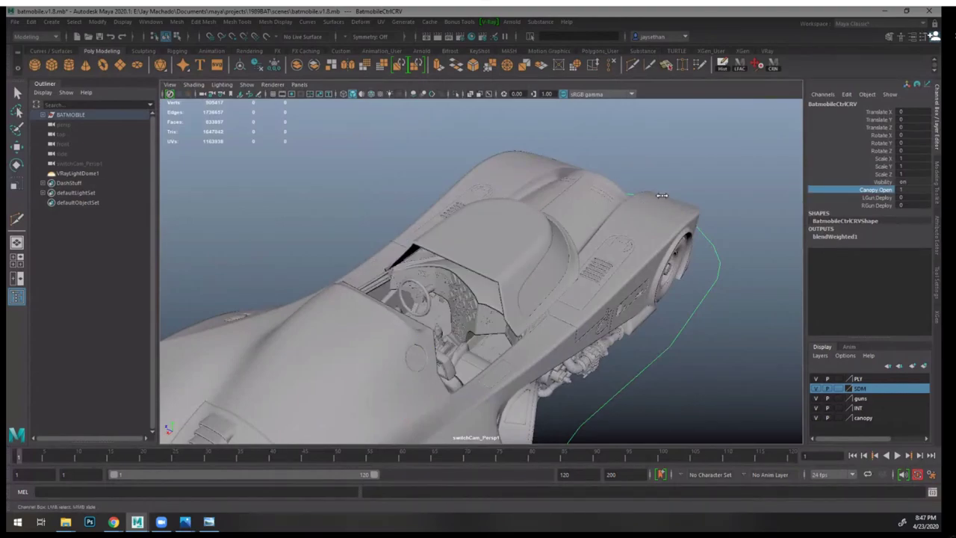
# - Frame the open cockpit with its dashboard and seats and start the V-Ray render in the viewport
pyautogui.keyDown('alt'); pyautogui.moveTo(417, 222); pyautogui.dragTo(572, 237); pyautogui.keyUp('alt')
pyautogui.keyDown('alt'); pyautogui.moveTo(572, 237); pyautogui.dragTo(516, 331, button='right'); pyautogui.keyUp('alt')
pyautogui.keyDown('alt'); pyautogui.moveTo(516, 330); pyautogui.dragTo(559, 323); pyautogui.keyUp('alt')
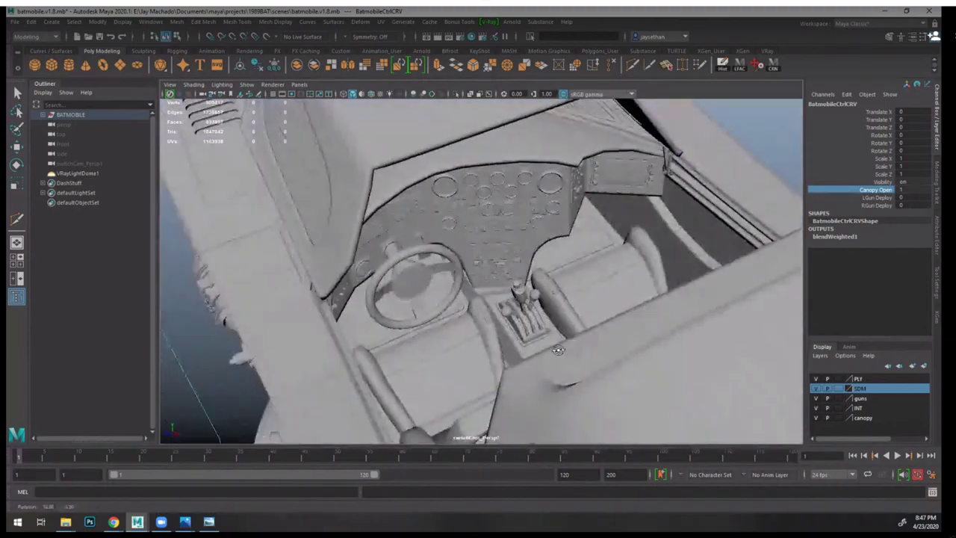
pyautogui.click(169, 94)
# - Switch to File Explorer's sourceimages folder, view the headlight texture headlightBump.tif, and close it
pyautogui.click(66, 522)
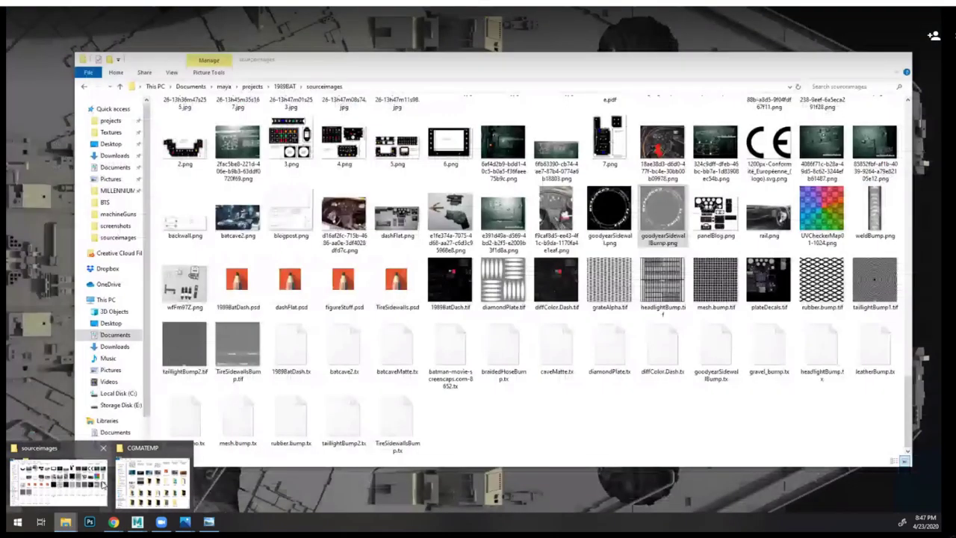
pyautogui.click(59, 482)
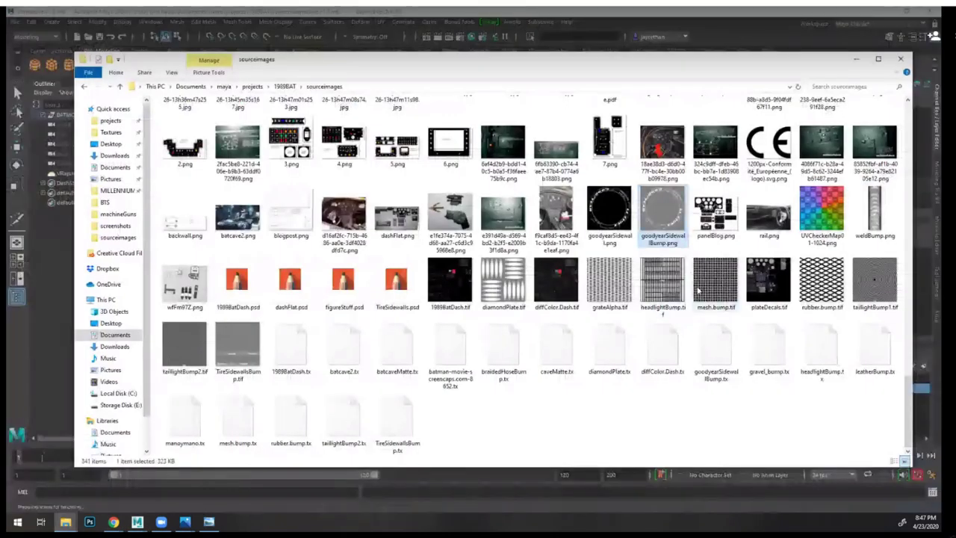
pyautogui.scroll(3, 698, 290)
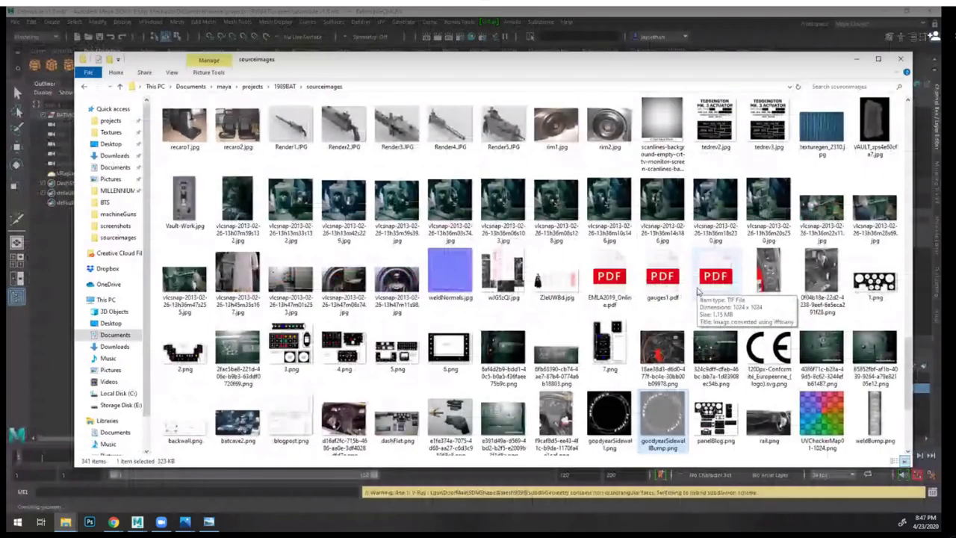
pyautogui.scroll(-2, 698, 290)
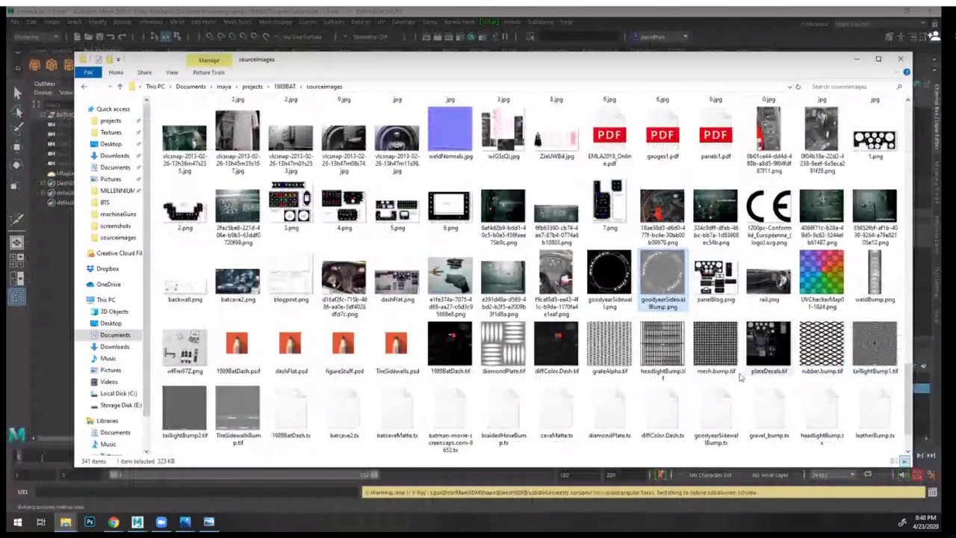
pyautogui.doubleClick(665, 345)
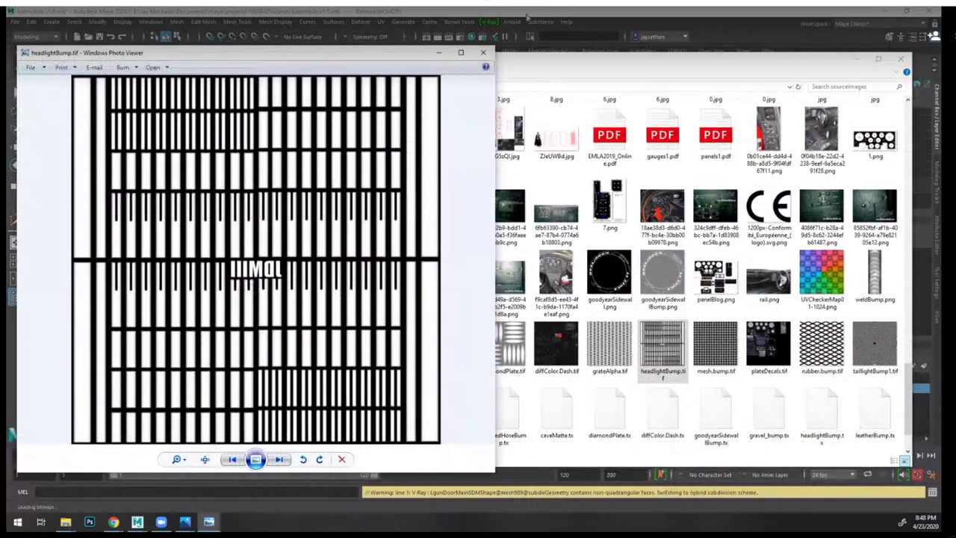
pyautogui.click(483, 53)
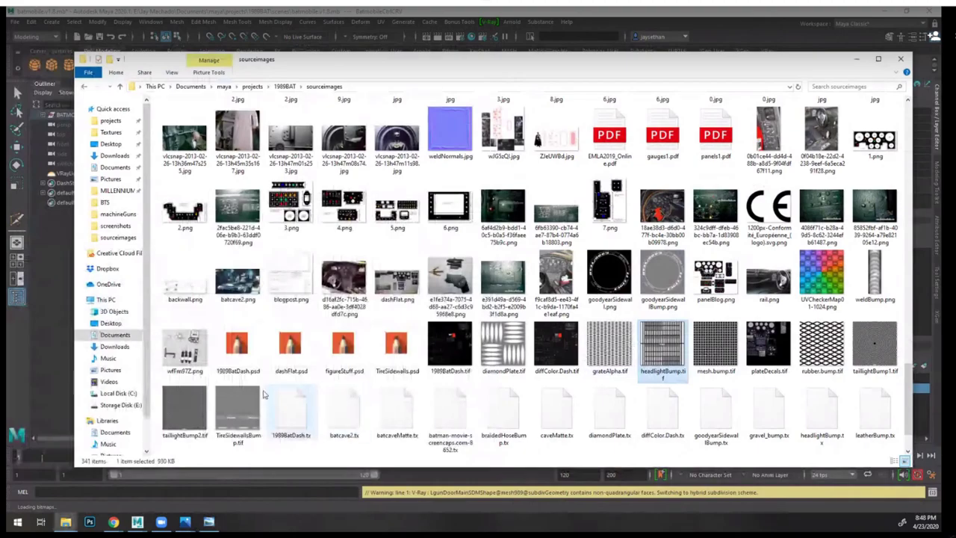
# - Open TireSidewallsBump.tif and look through the sourceimages folder with the viewer moved aside
pyautogui.doubleClick(238, 416)
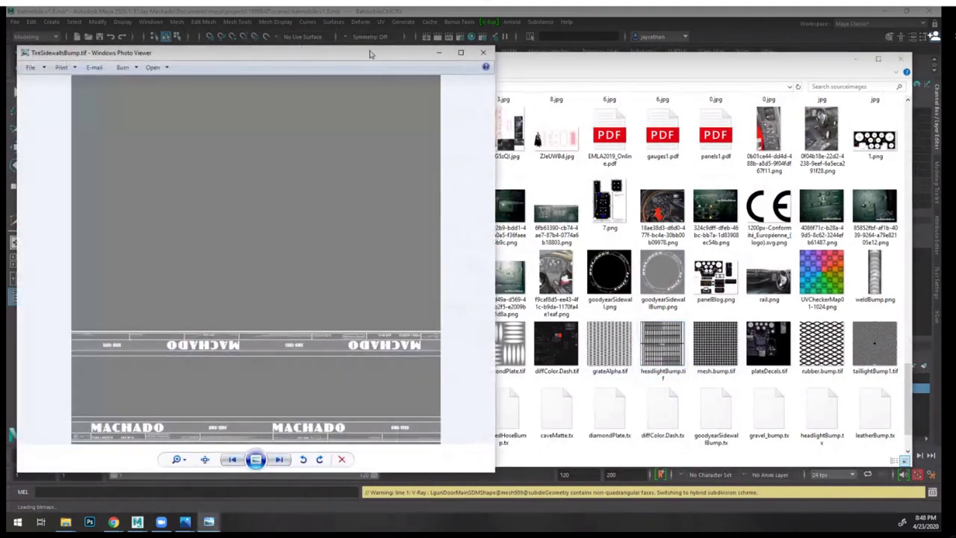
pyautogui.moveTo(373, 55); pyautogui.dragTo(565, 37)
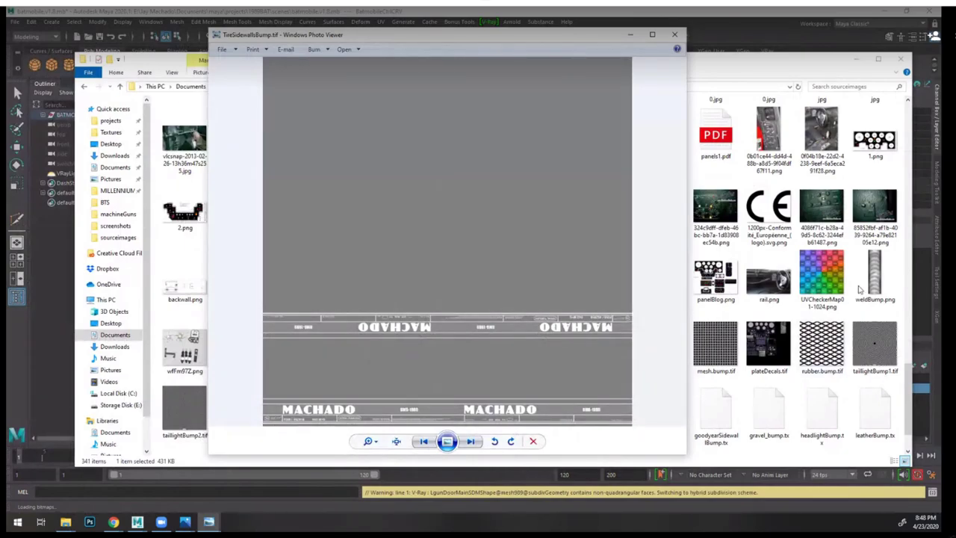
pyautogui.moveTo(557, 40); pyautogui.dragTo(602, 297)
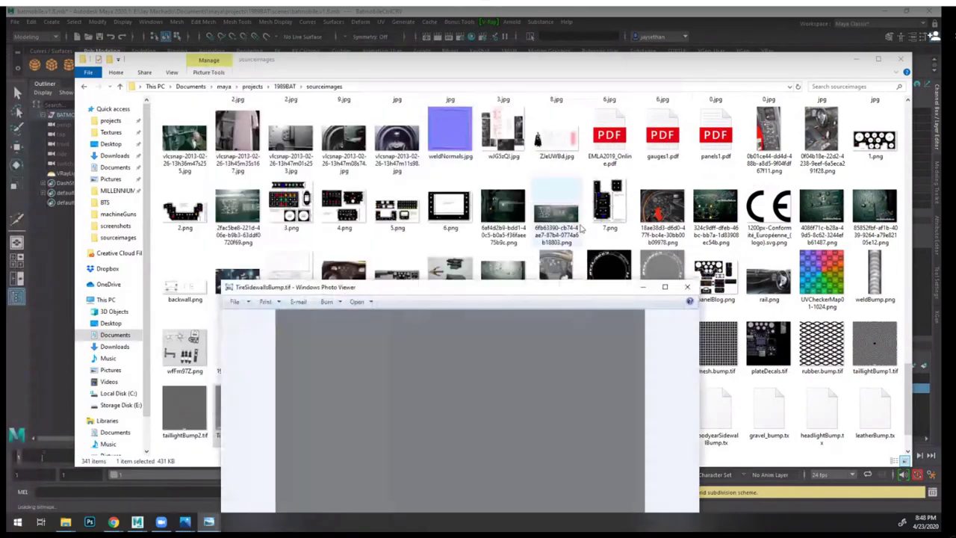
pyautogui.scroll(10, 590, 230)
pyautogui.scroll(5, 589, 230)
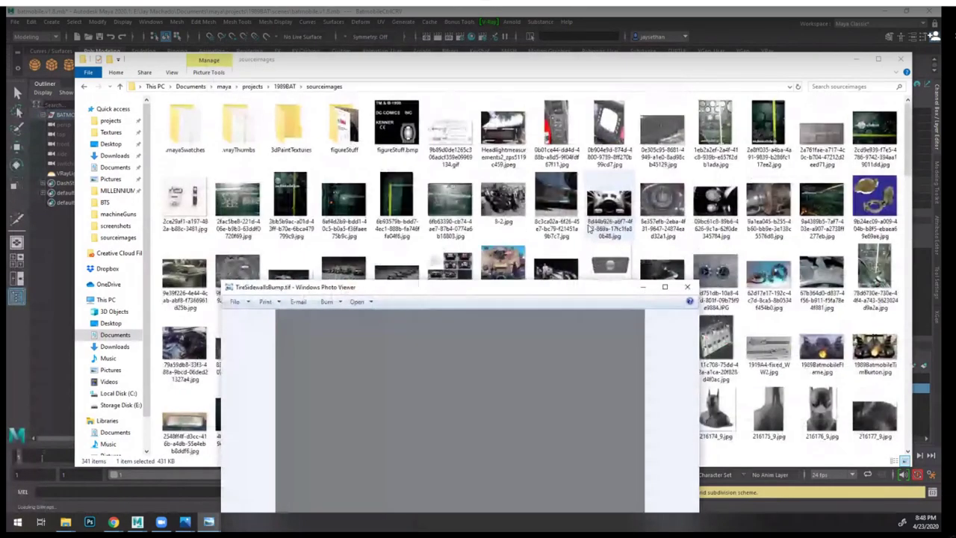
pyautogui.scroll(-5, 590, 231)
pyautogui.scroll(-10, 588, 229)
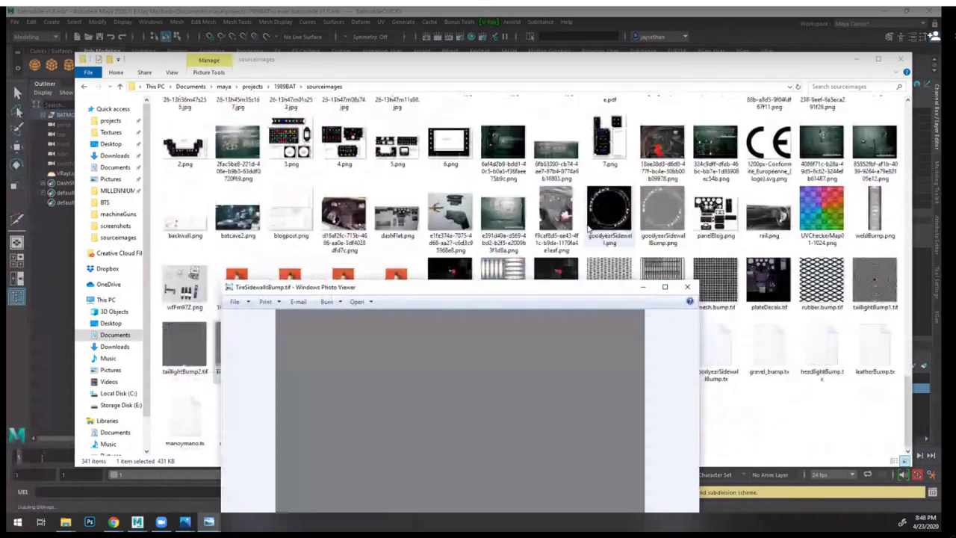
pyautogui.moveTo(565, 291); pyautogui.dragTo(471, 59)
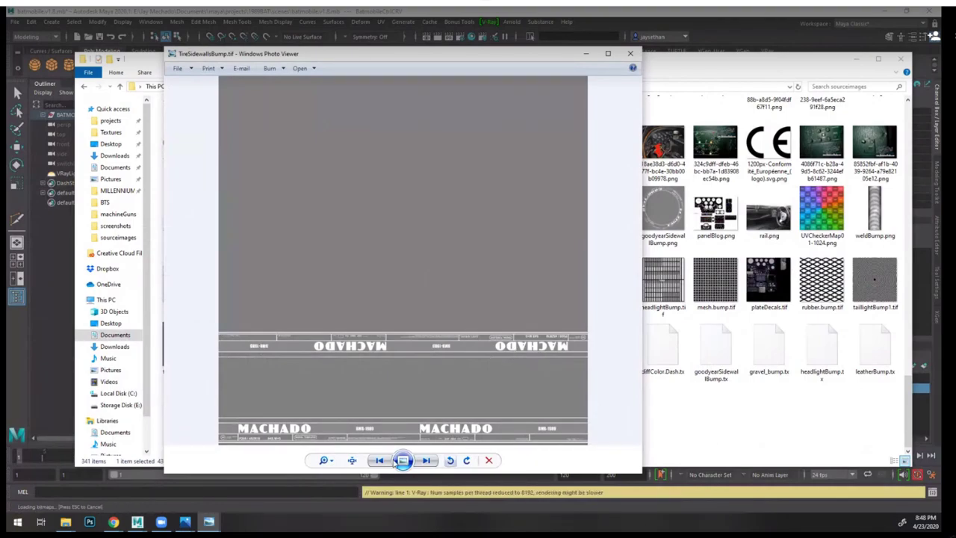
# - Zoom in on TireSidewallsBump.tif and examine the upper band of mirrored sidewall lettering, including the DOT and BMB-1989 markings
pyautogui.click(322, 461)
pyautogui.moveTo(321, 456); pyautogui.dragTo(323, 431)
pyautogui.moveTo(434, 278); pyautogui.dragTo(526, 147)
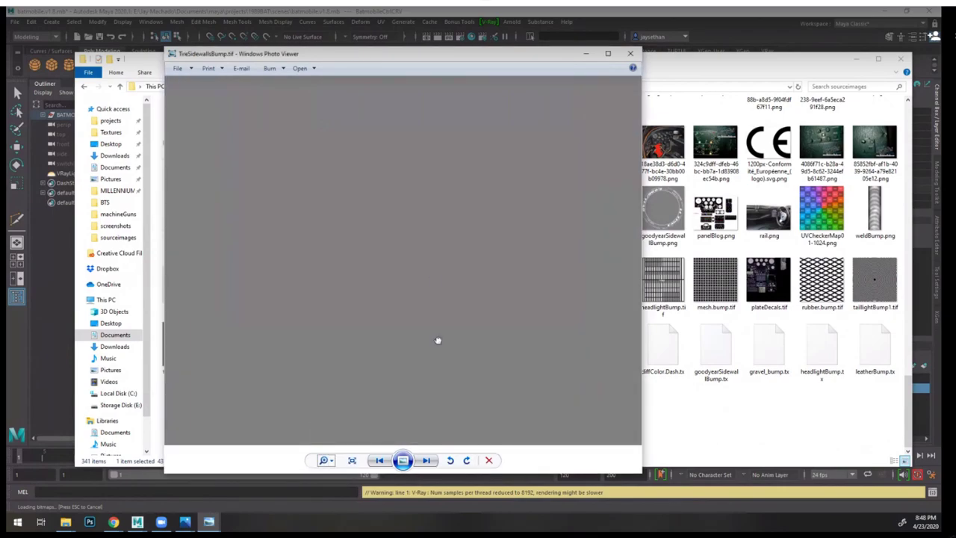
pyautogui.moveTo(437, 341); pyautogui.dragTo(540, 75)
pyautogui.moveTo(393, 374); pyautogui.dragTo(598, 143)
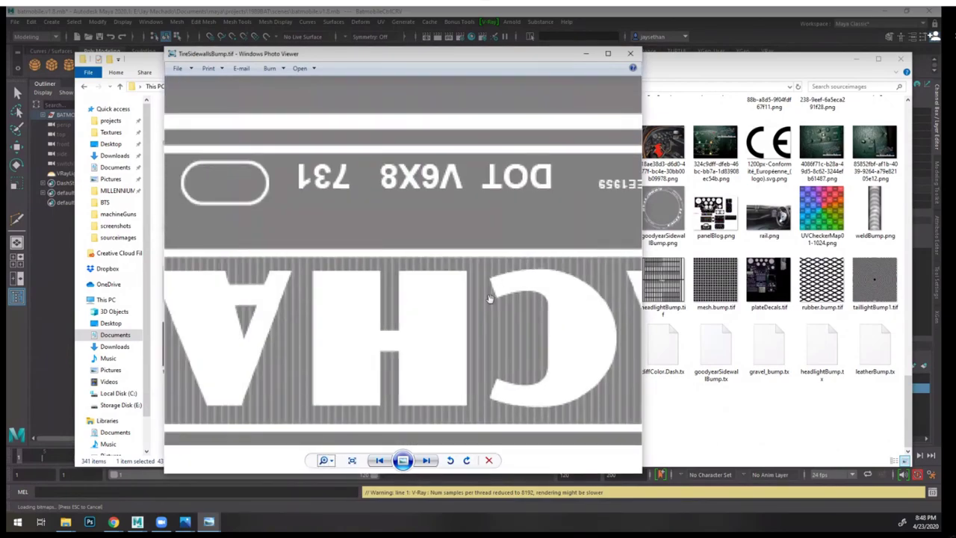
pyautogui.scroll(-5, 475, 315)
pyautogui.scroll(-4, 475, 315)
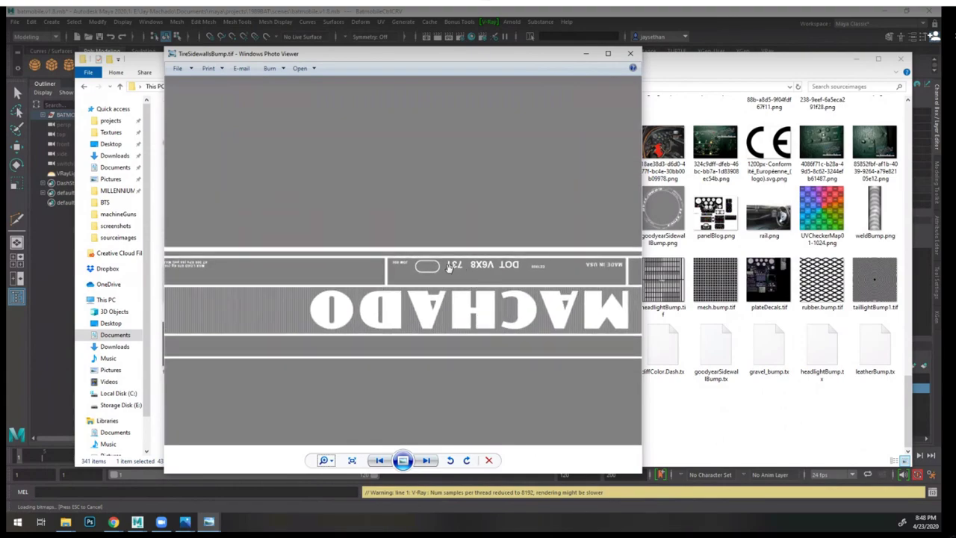
pyautogui.moveTo(373, 338); pyautogui.dragTo(524, 300)
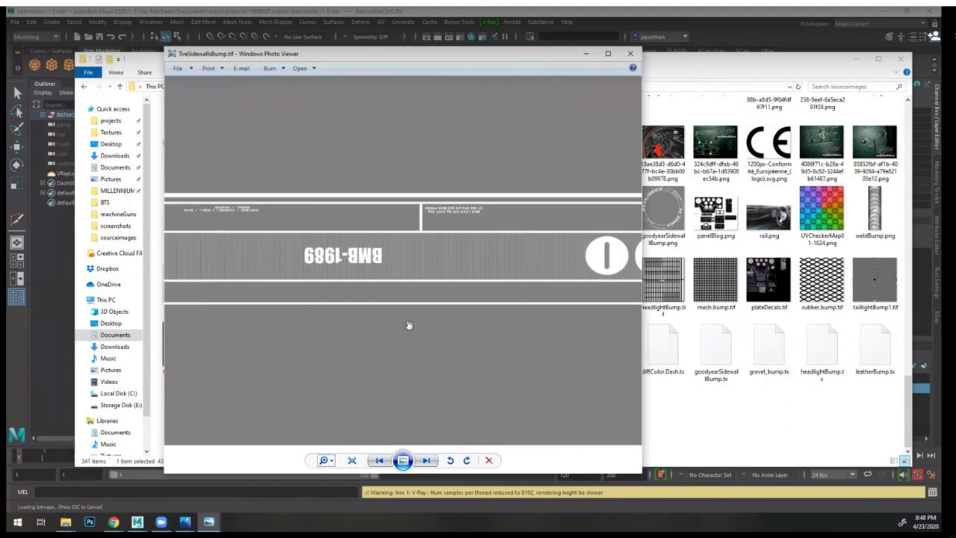
# - Examine the lower band of sidewall lettering in the texture, from the P295 / 45ZR18 size marking across to BMB-1989
pyautogui.moveTo(408, 326); pyautogui.dragTo(417, 158)
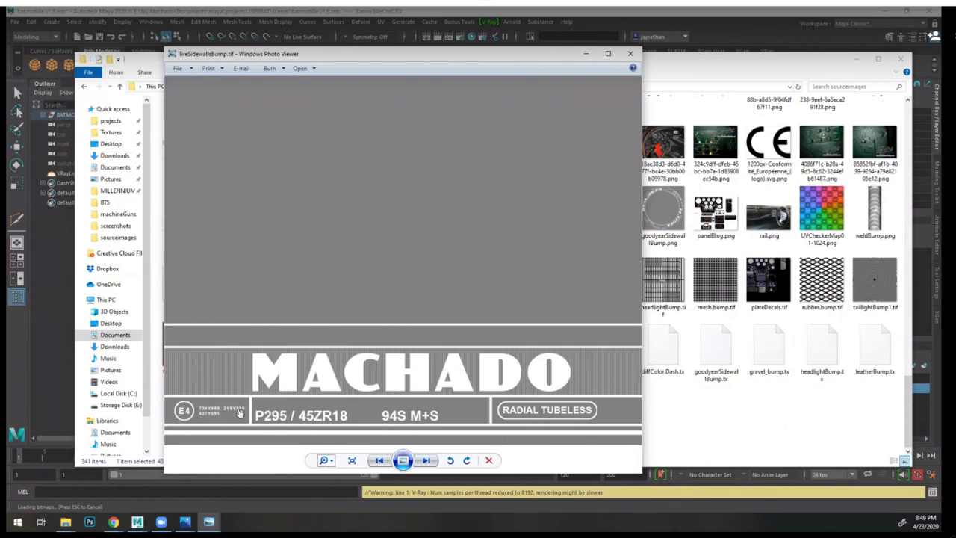
pyautogui.moveTo(454, 358); pyautogui.dragTo(299, 355)
pyautogui.moveTo(437, 336); pyautogui.dragTo(215, 323)
pyautogui.moveTo(563, 326); pyautogui.dragTo(266, 319)
pyautogui.moveTo(597, 319); pyautogui.dragTo(312, 314)
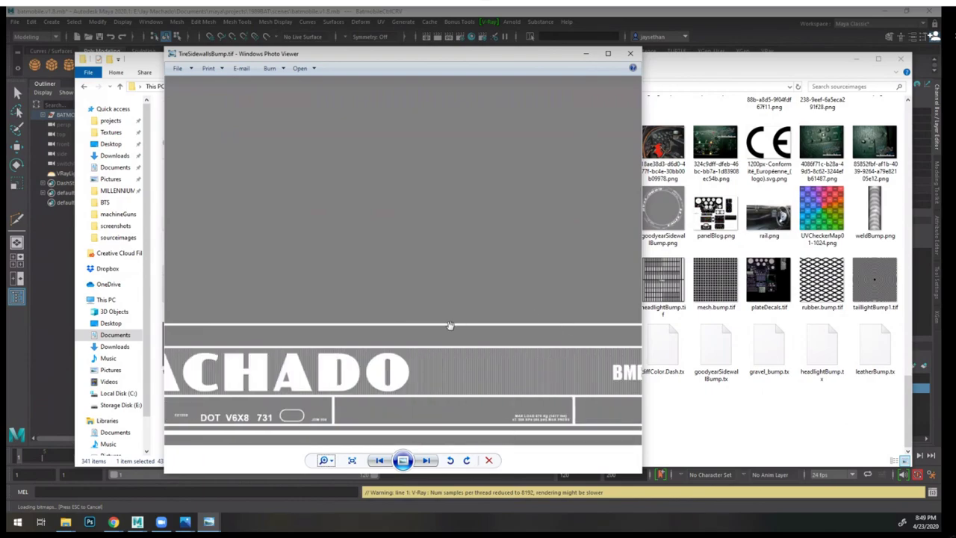
pyautogui.moveTo(448, 324); pyautogui.dragTo(304, 322)
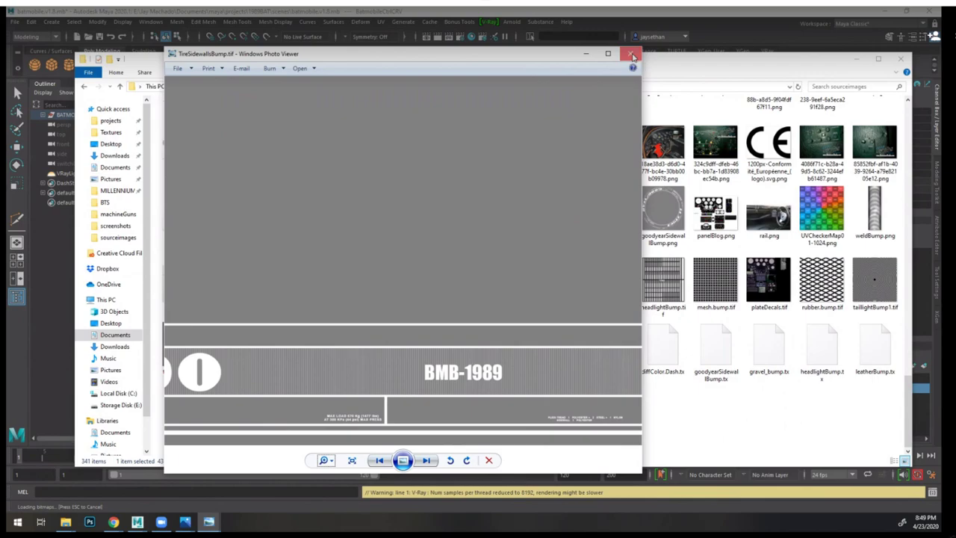
# - Close TireSidewallsBump.tif, then open taillightBump2.tif from the sourceimages folder, view its dotted lens pattern, and close it
pyautogui.click(632, 55)
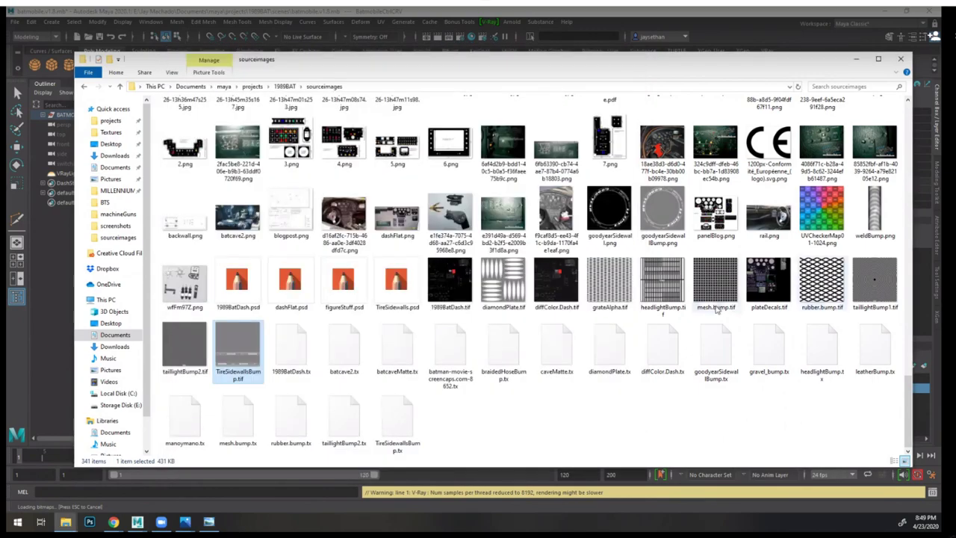
pyautogui.scroll(3, 715, 309)
pyautogui.scroll(-3, 715, 309)
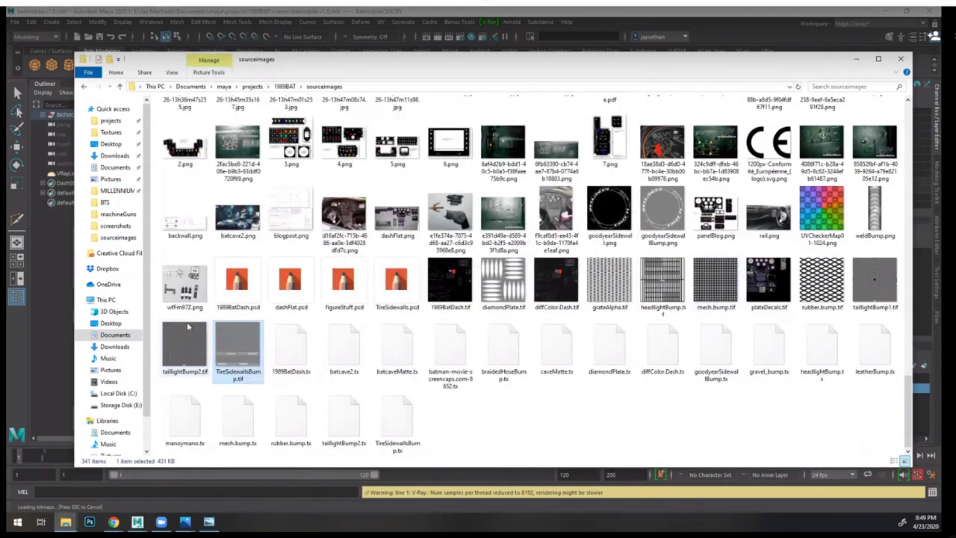
pyautogui.doubleClick(193, 343)
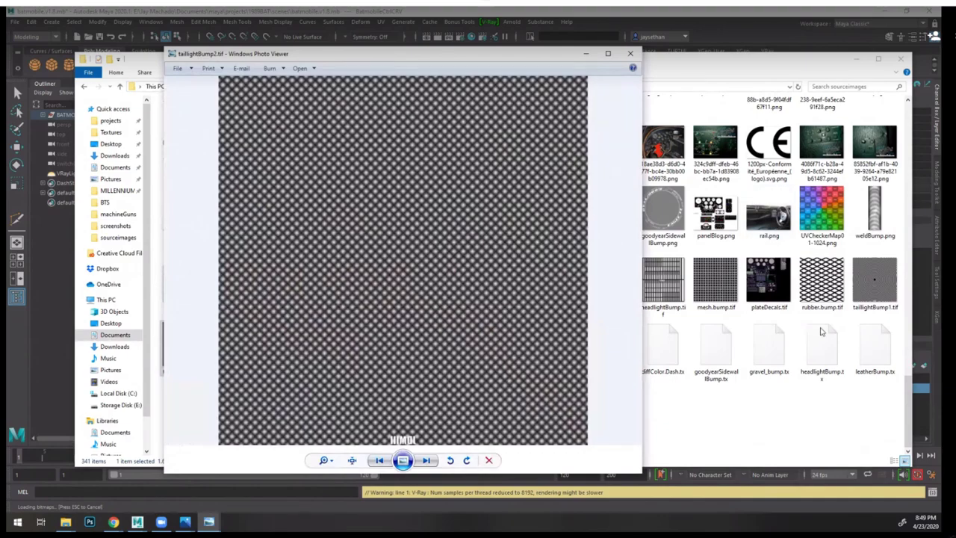
pyautogui.click(632, 55)
# - Return to Maya, inspect the steering wheel and dashboard close up in the rendered view, and turn the viewport render off
pyautogui.click(296, 11)
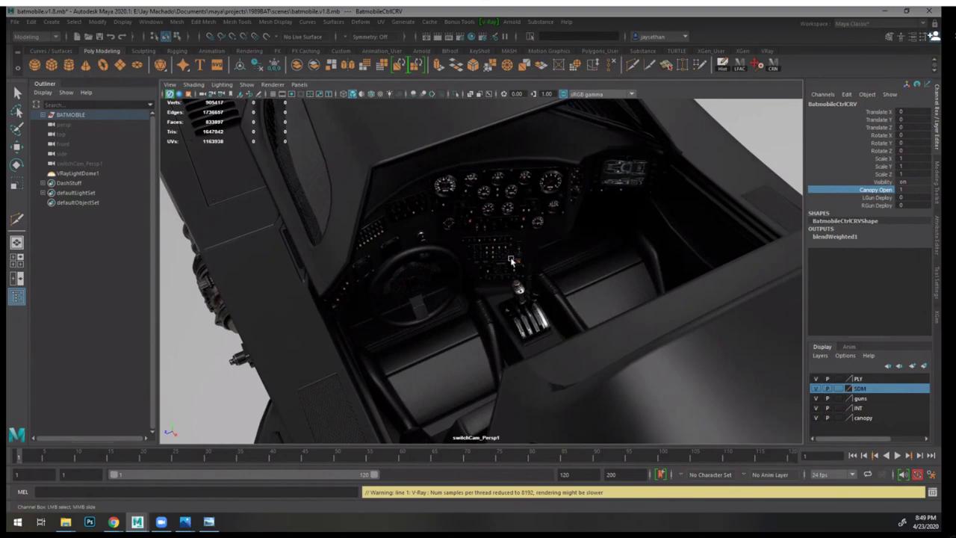
pyautogui.scroll(5, 465, 233)
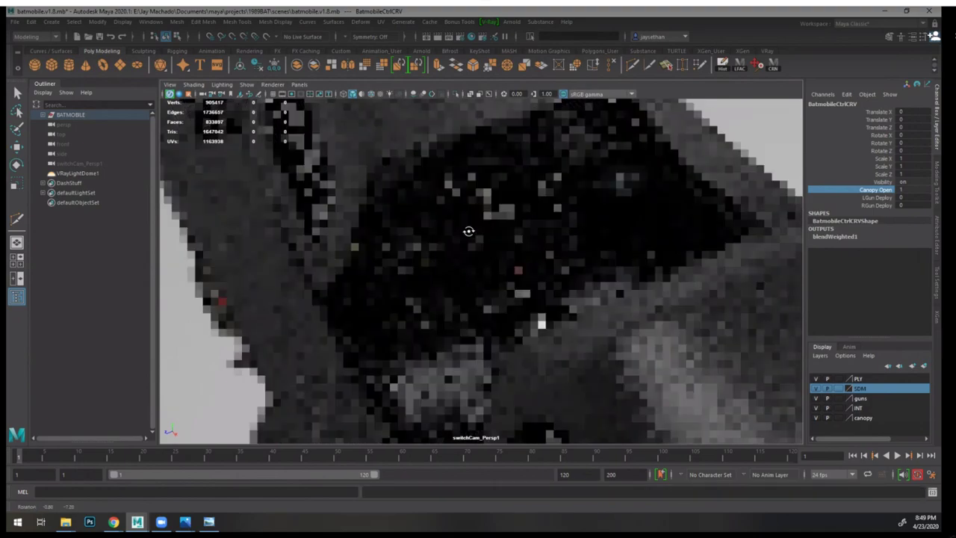
pyautogui.keyDown('alt'); pyautogui.moveTo(488, 238); pyautogui.dragTo(501, 292); pyautogui.keyUp('alt')
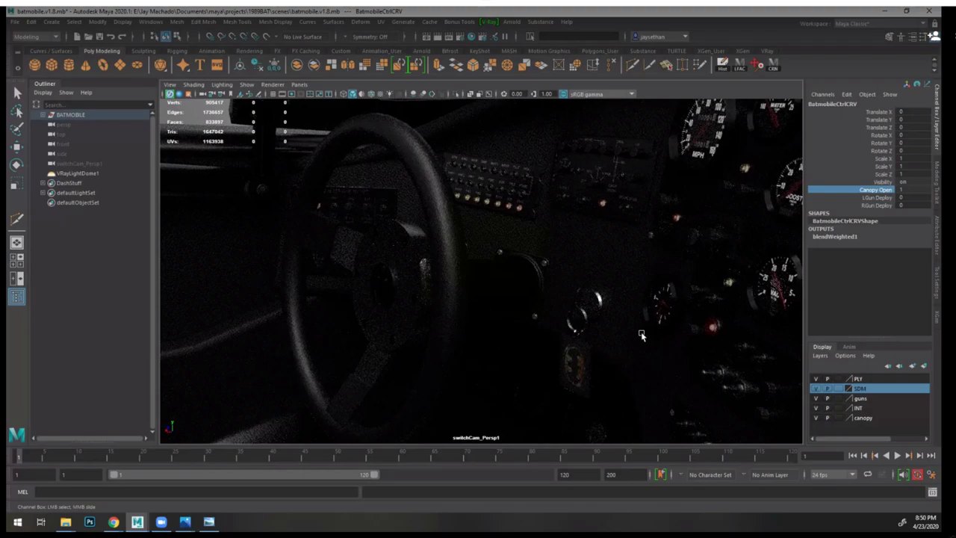
pyautogui.click(341, 94)
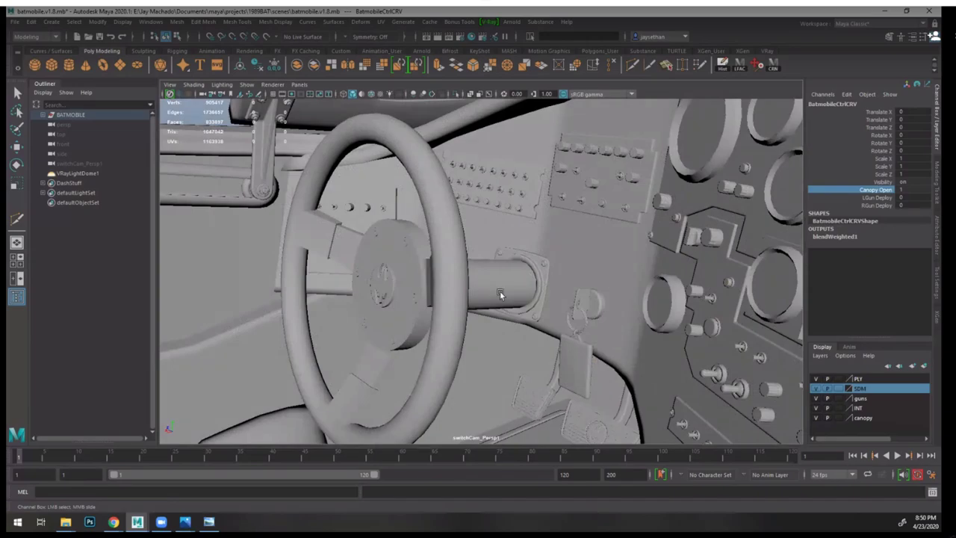
# - Frame the whole Batmobile in the viewport and close its canopy by setting Canopy Open to 0
pyautogui.scroll(-5, 518, 293)
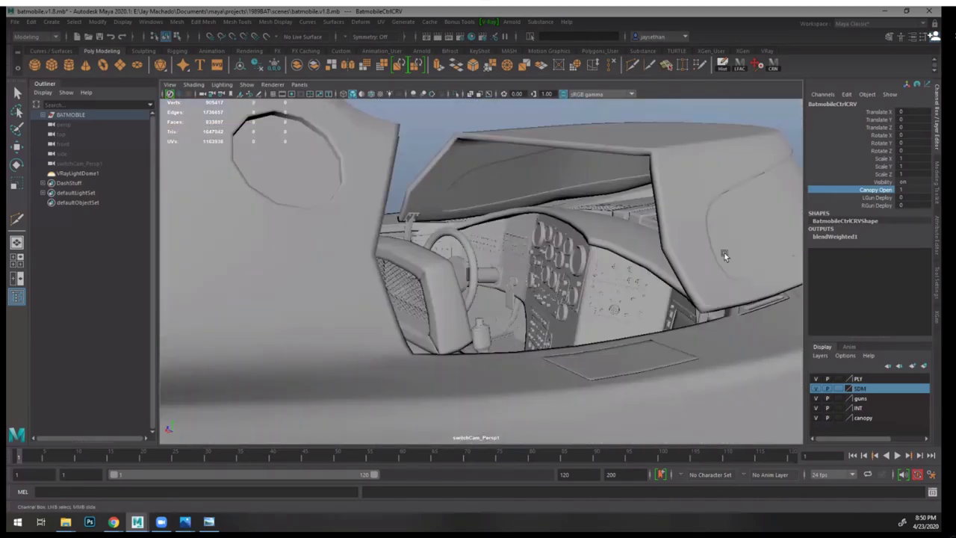
pyautogui.keyDown('alt'); pyautogui.moveTo(725, 256); pyautogui.dragTo(247, 224); pyautogui.keyUp('alt')
pyautogui.scroll(-4, 416, 221)
pyautogui.keyDown('alt'); pyautogui.moveTo(415, 221); pyautogui.dragTo(684, 360); pyautogui.keyUp('alt')
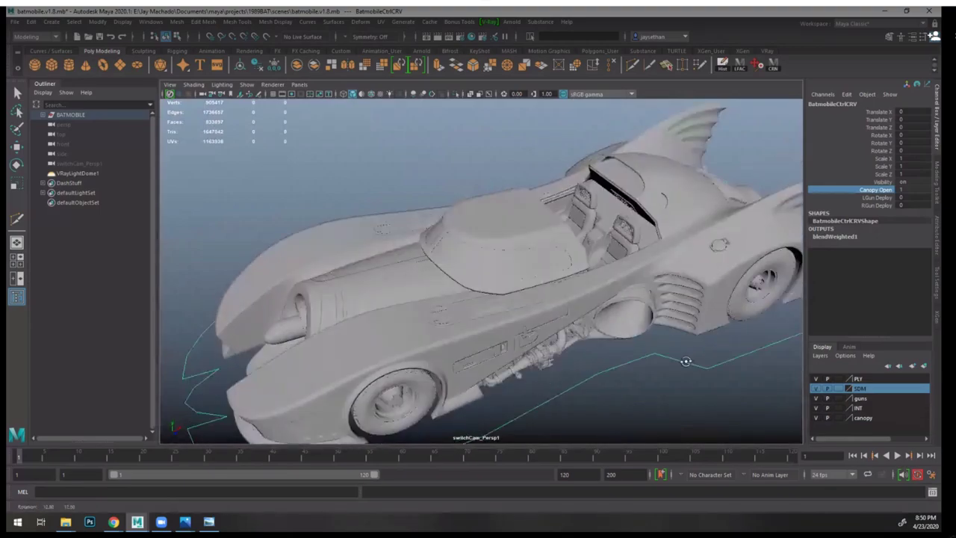
pyautogui.keyDown('alt'); pyautogui.moveTo(684, 360); pyautogui.dragTo(595, 306, button='right'); pyautogui.keyUp('alt')
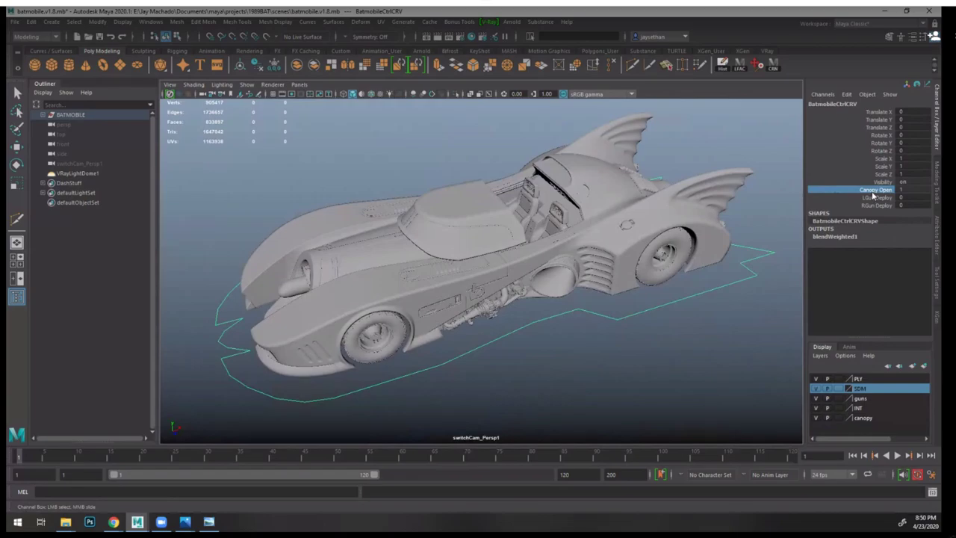
pyautogui.moveTo(758, 321); pyautogui.dragTo(735, 317, button='middle')
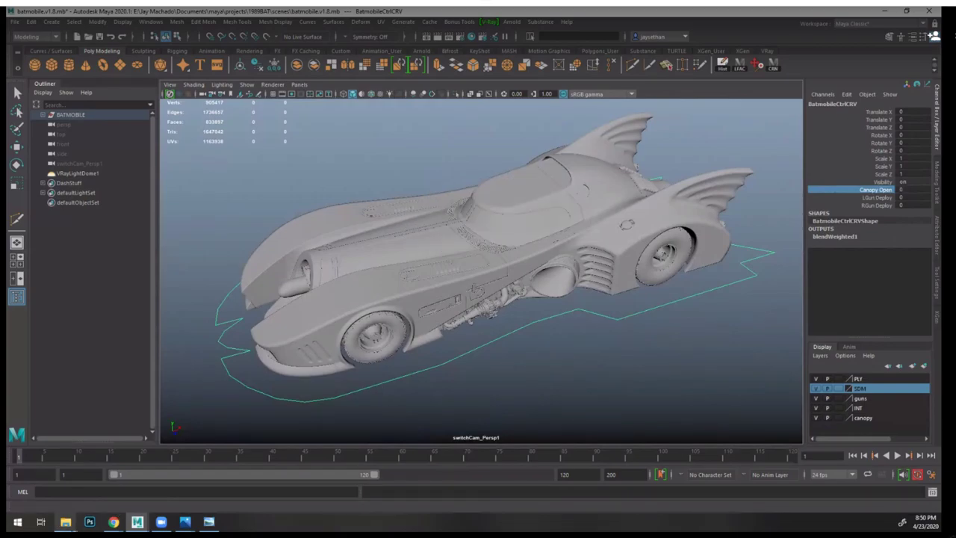
# - Switch to File Explorer, open the project's KeyShot folder, and try to play 1989Batmobile.5.mp4 with Movies & TV
pyautogui.moveTo(66, 521)
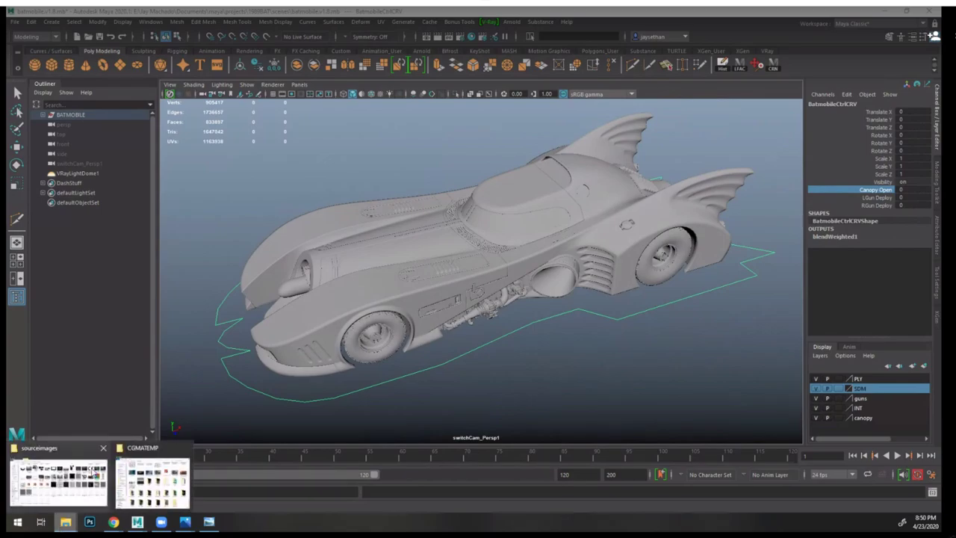
pyautogui.click(59, 482)
pyautogui.doubleClick(217, 177)
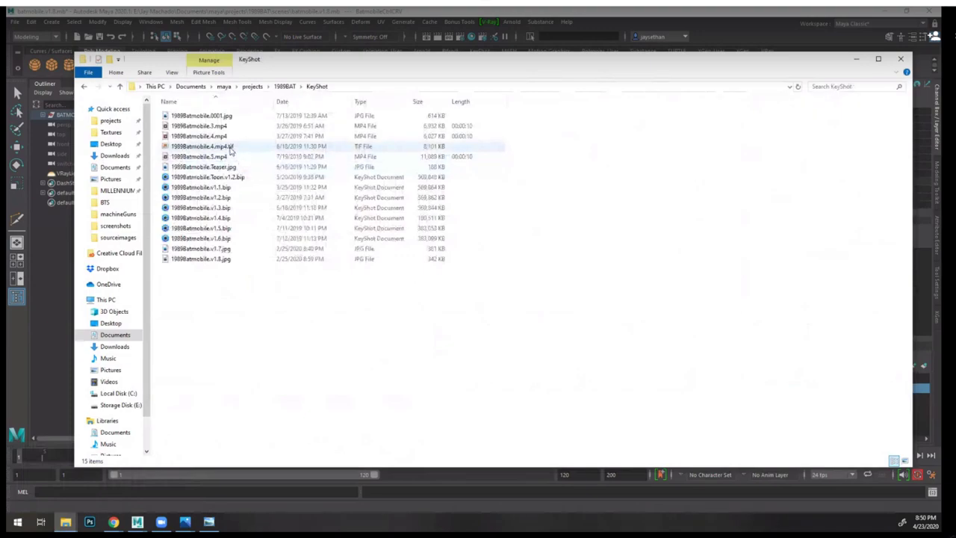
pyautogui.doubleClick(227, 158)
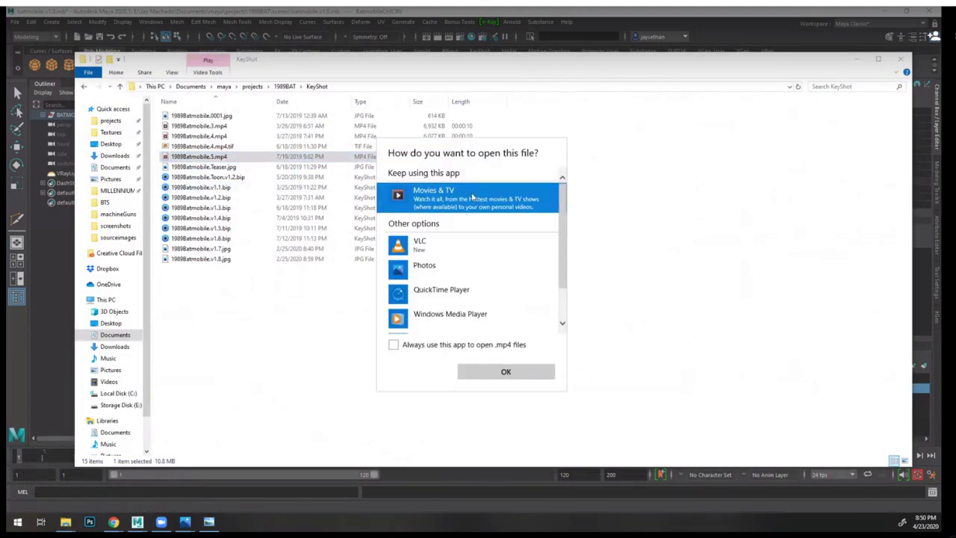
pyautogui.click(523, 377)
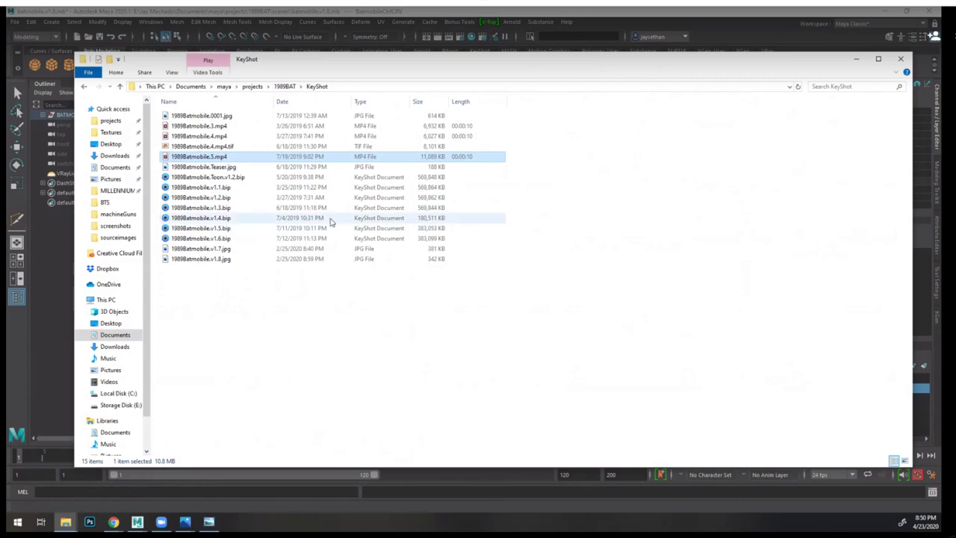
# - Open 1989Batmobile.5.mp4 with Photos instead and view the turntable render through to its end
pyautogui.rightClick(239, 156)
pyautogui.moveTo(195, 231)
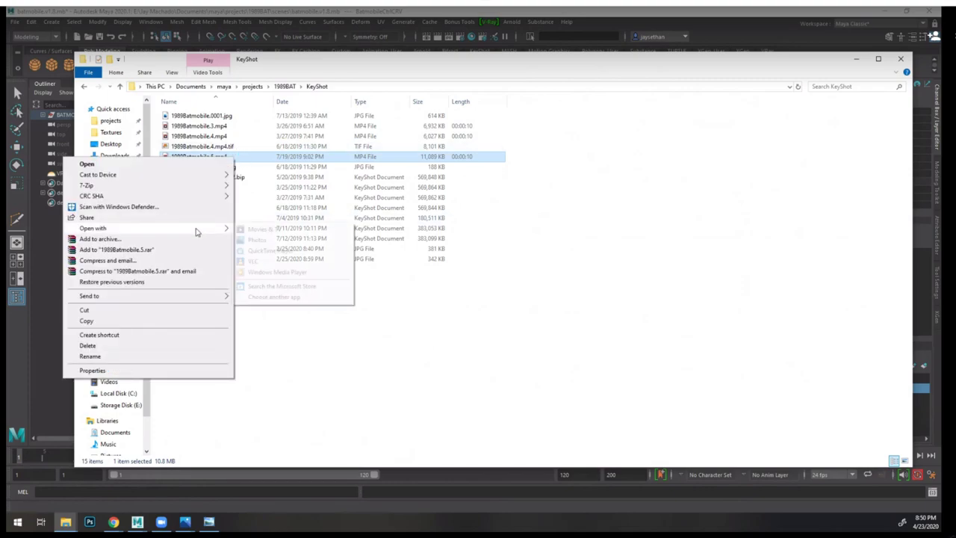
pyautogui.click(273, 241)
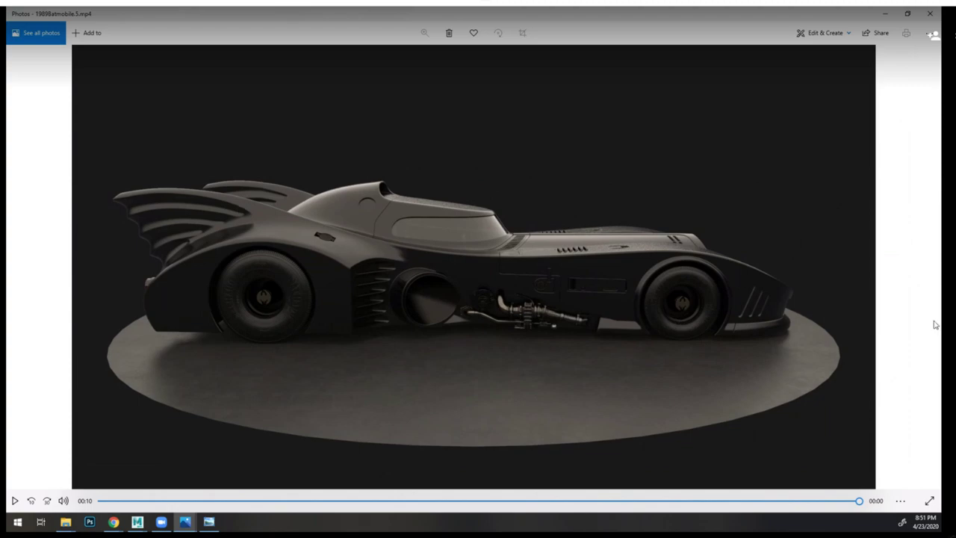
pyautogui.moveTo(861, 503); pyautogui.dragTo(895, 505)
# - Bring the Chrome window with the YouTube Batcave clip fully on screen to view it, then minimize the Photos window
pyautogui.moveTo(113, 525)
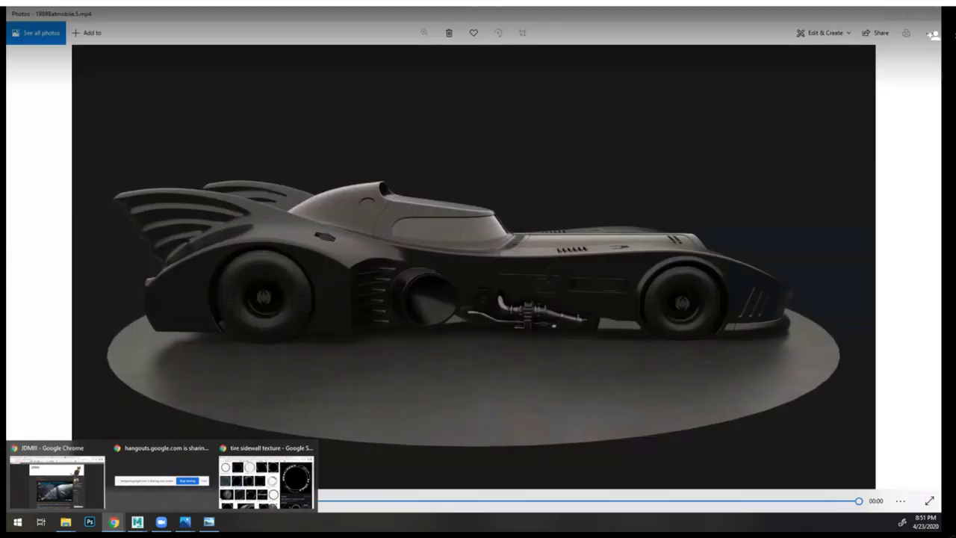
pyautogui.click(75, 472)
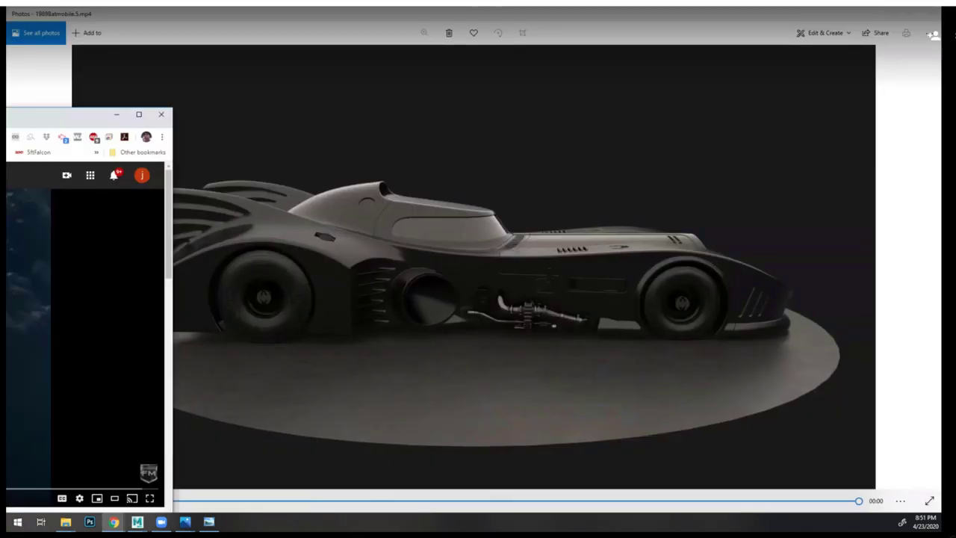
pyautogui.moveTo(6, 117); pyautogui.dragTo(514, 62)
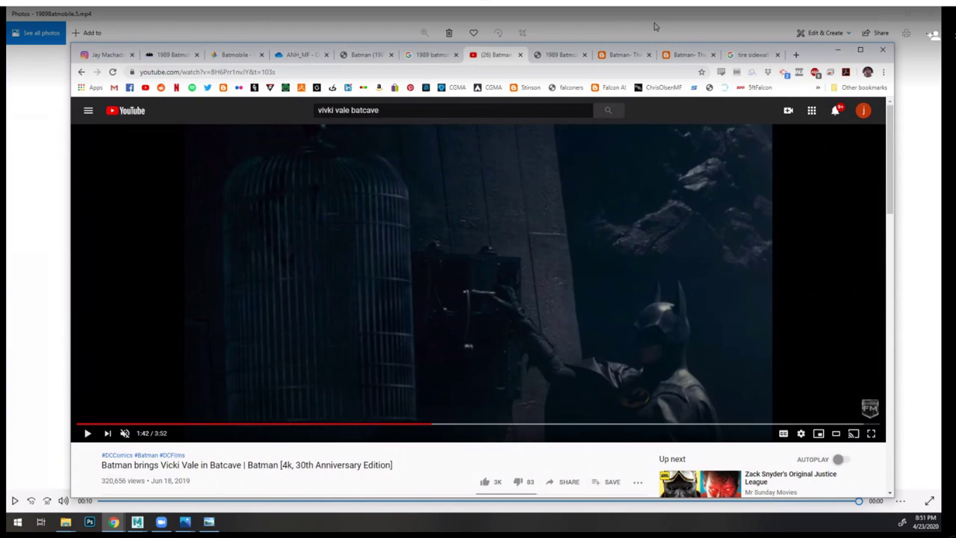
pyautogui.click(854, 14)
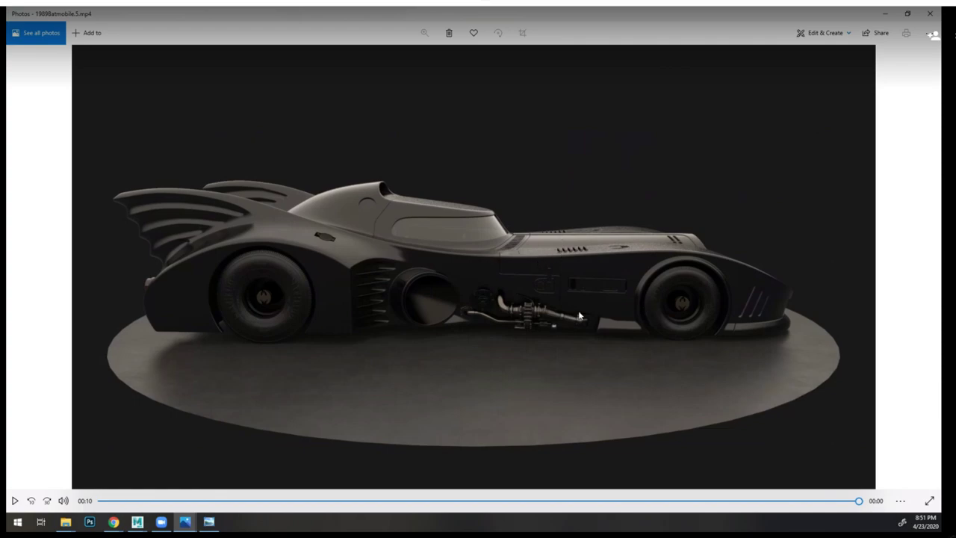
pyautogui.click(885, 14)
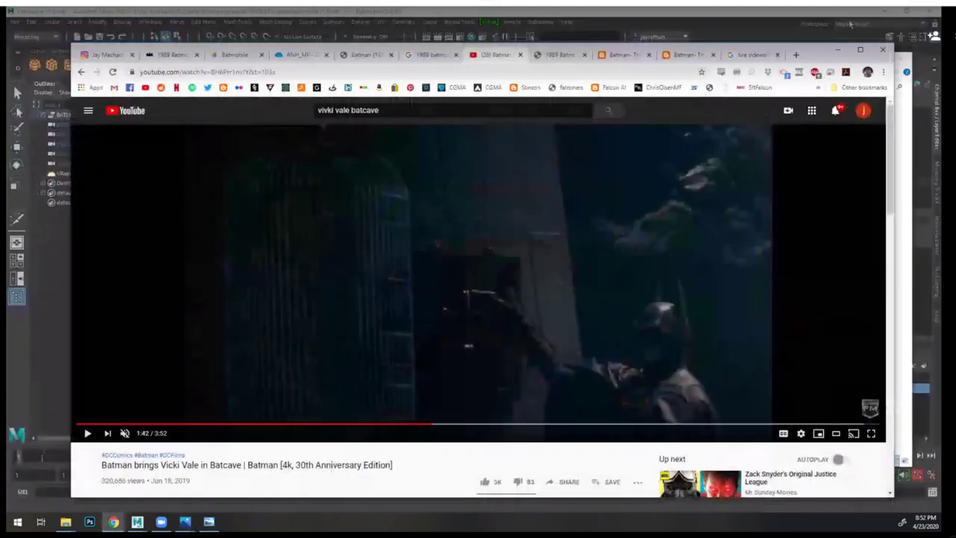
# - Switch to Maya and swing open the grapnel launcher cap beside the side exhaust, rotating its parent group nearly 90 degrees in X
pyautogui.click(812, 11)
pyautogui.keyDown('alt'); pyautogui.moveTo(578, 246); pyautogui.dragTo(757, 382, button='right'); pyautogui.keyUp('alt')
pyautogui.keyDown('alt'); pyautogui.moveTo(757, 381); pyautogui.dragTo(683, 346, button='middle'); pyautogui.keyUp('alt')
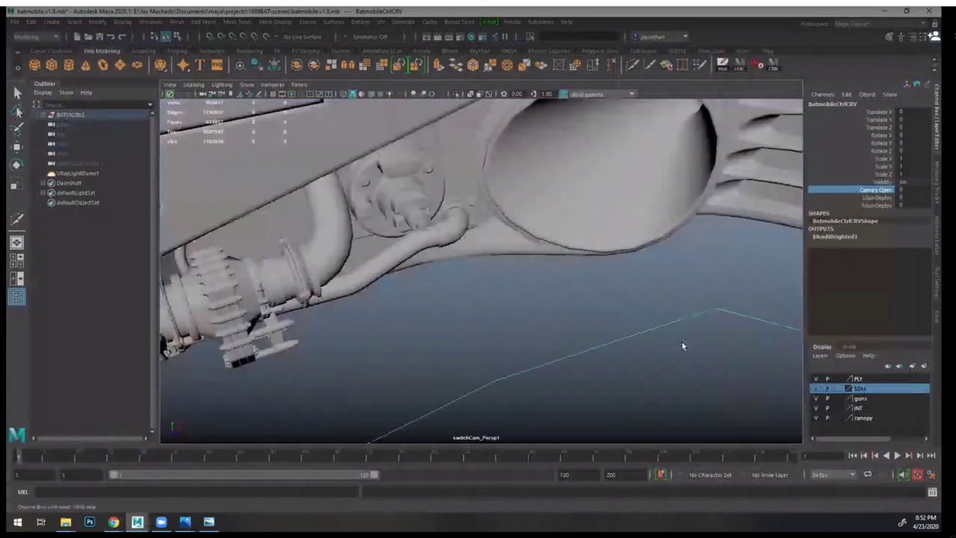
pyautogui.keyDown('alt'); pyautogui.moveTo(682, 346); pyautogui.dragTo(695, 312); pyautogui.keyUp('alt')
pyautogui.keyDown('alt'); pyautogui.moveTo(695, 311); pyautogui.dragTo(523, 299, button='right'); pyautogui.keyUp('alt')
pyautogui.click(525, 304)
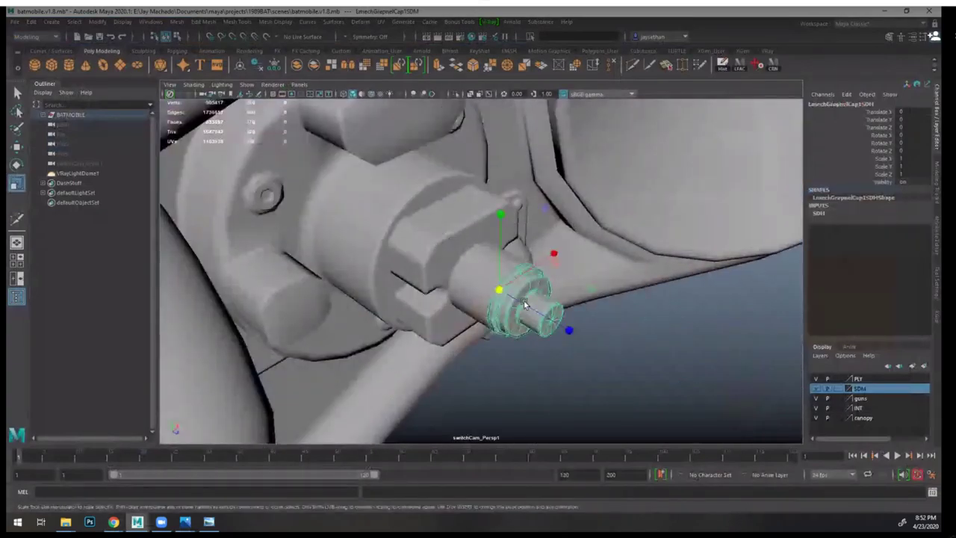
pyautogui.press('Up')
pyautogui.press('e')
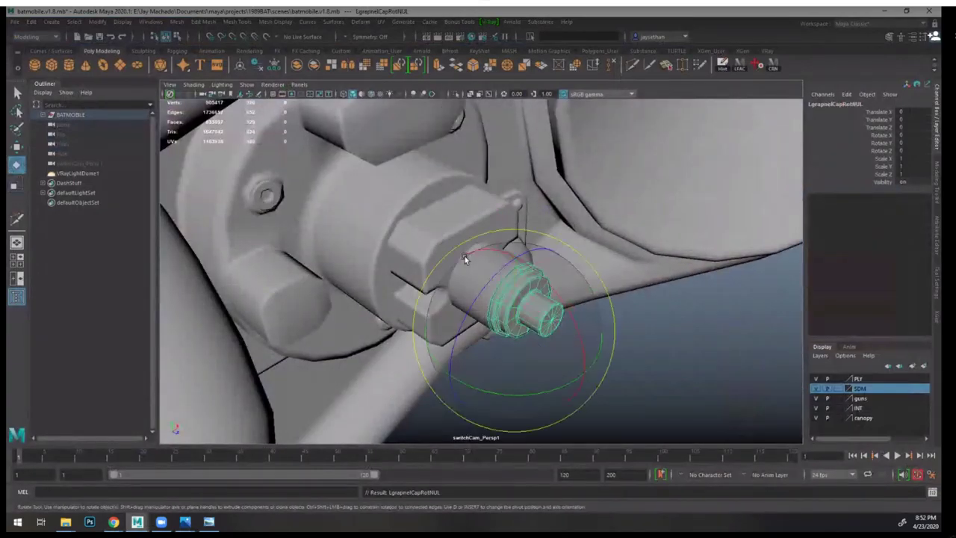
pyautogui.moveTo(545, 266); pyautogui.dragTo(587, 310)
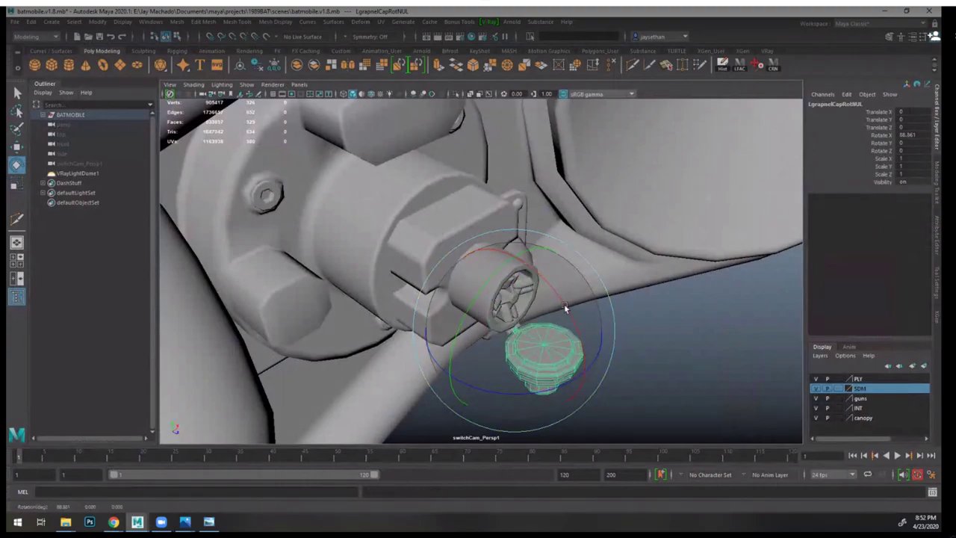
pyautogui.click(664, 336)
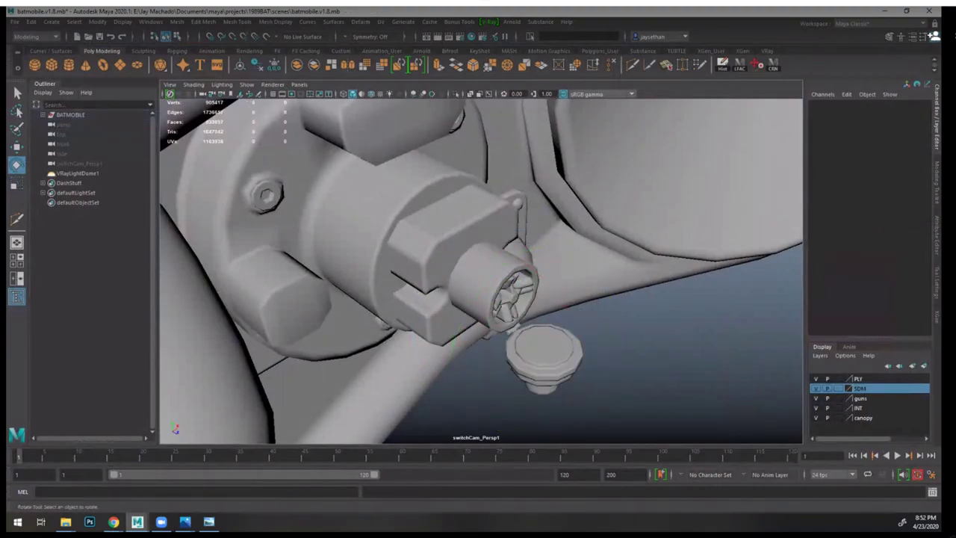
# - Slide the grapnel's parent group 6.5 units along Z out of the launcher barrel and view it from the side
pyautogui.click(517, 302)
pyautogui.press('Up')
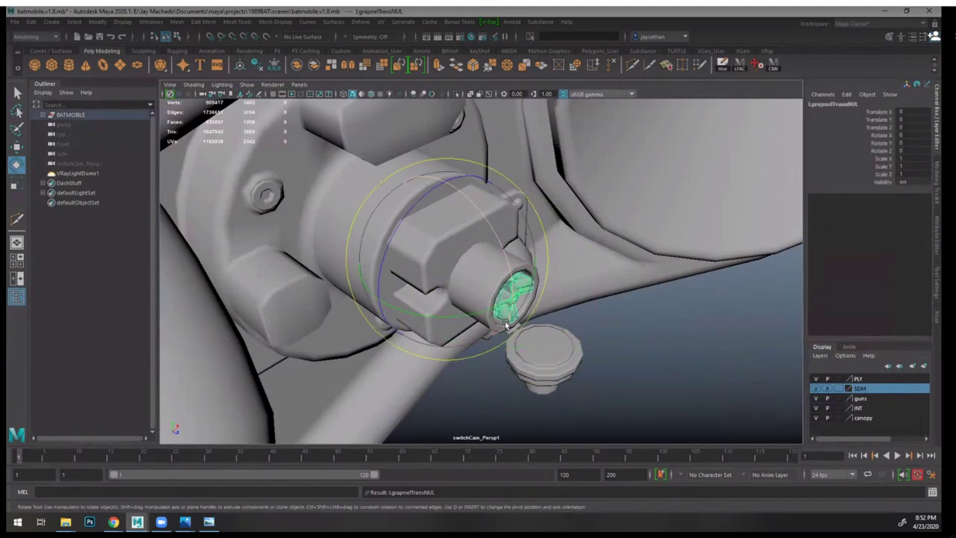
pyautogui.press('w')
pyautogui.moveTo(508, 308); pyautogui.dragTo(586, 338)
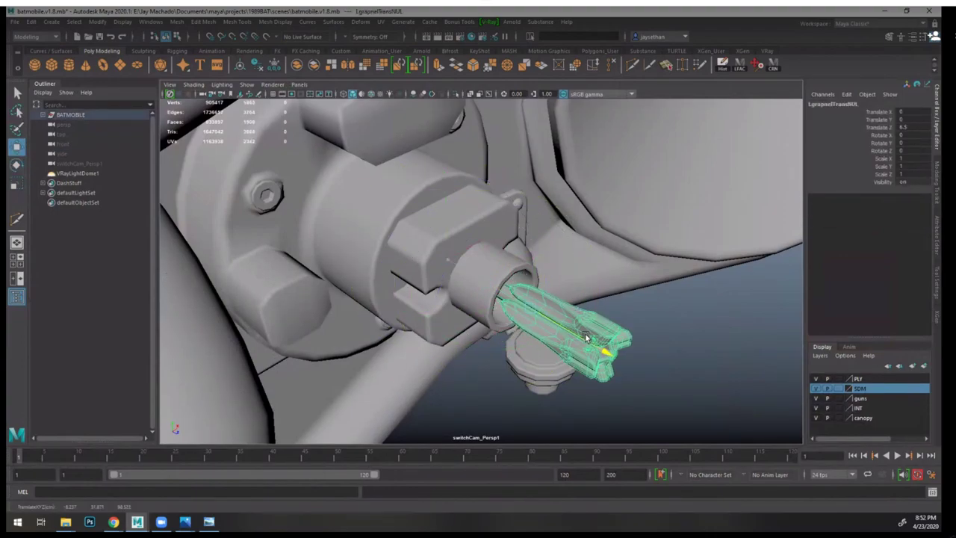
pyautogui.keyDown('alt'); pyautogui.moveTo(571, 279); pyautogui.dragTo(633, 316); pyautogui.keyUp('alt')
pyautogui.keyDown('alt'); pyautogui.moveTo(633, 316); pyautogui.dragTo(556, 388, button='middle'); pyautogui.keyUp('alt')
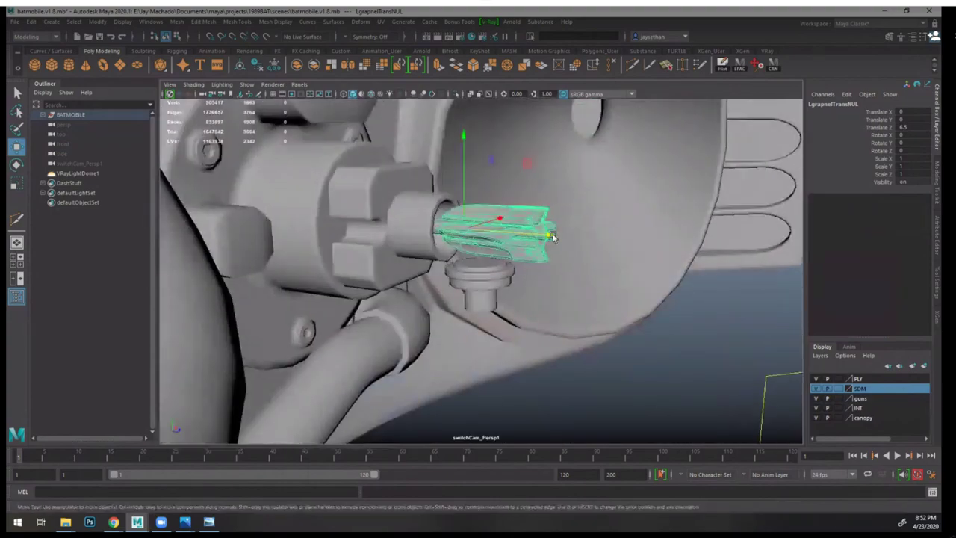
# - Undo the grapnel's move and selection, and leave nothing selected
pyautogui.hotkey('ctrl', 'z')
pyautogui.hotkey('ctrl', 'z')
pyautogui.hotkey('ctrl', 'z')
pyautogui.hotkey('ctrl', 'z')
pyautogui.hotkey('ctrl', 'z')
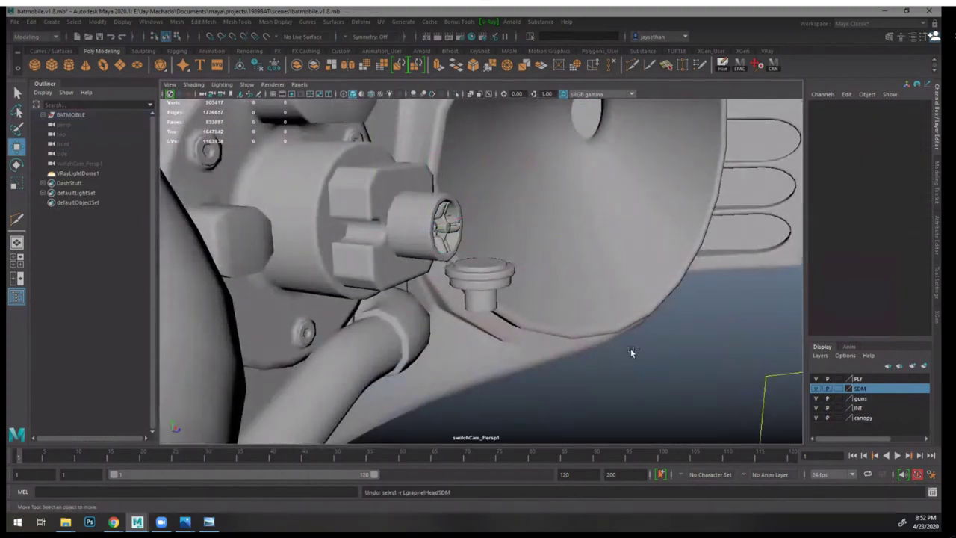
pyautogui.click(641, 376)
# - Examine the whole Batmobile from the front and side, then from below to show the modeled chassis
pyautogui.keyDown('alt'); pyautogui.moveTo(642, 376); pyautogui.dragTo(399, 235, button='right'); pyautogui.keyUp('alt')
pyautogui.keyDown('alt'); pyautogui.moveTo(398, 234); pyautogui.dragTo(309, 247); pyautogui.keyUp('alt')
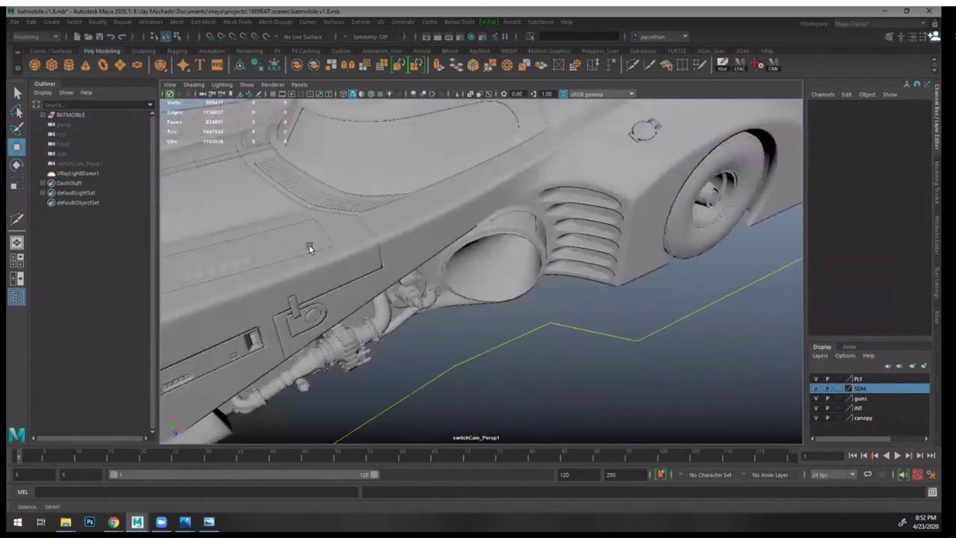
pyautogui.moveTo(642, 343)
pyautogui.keyDown('alt'); pyautogui.mouseDown(button='right')
pyautogui.moveTo(533, 292)
pyautogui.moveTo(632, 345)
pyautogui.mouseUp(button='right'); pyautogui.keyUp('alt')
pyautogui.keyDown('alt'); pyautogui.moveTo(632, 347); pyautogui.dragTo(647, 338); pyautogui.keyUp('alt')
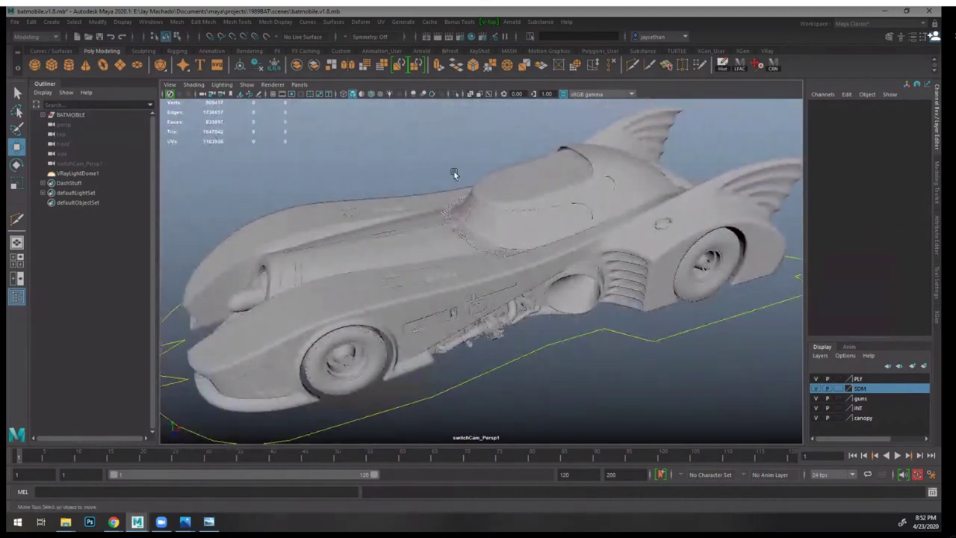
pyautogui.keyDown('alt'); pyautogui.moveTo(499, 266); pyautogui.dragTo(573, 233); pyautogui.keyUp('alt')
pyautogui.keyDown('alt'); pyautogui.moveTo(414, 264); pyautogui.dragTo(610, 309, button='right'); pyautogui.keyUp('alt')
pyautogui.keyDown('alt'); pyautogui.moveTo(609, 308); pyautogui.dragTo(622, 232); pyautogui.keyUp('alt')
pyautogui.keyDown('alt'); pyautogui.moveTo(572, 313); pyautogui.dragTo(561, 279); pyautogui.keyUp('alt')
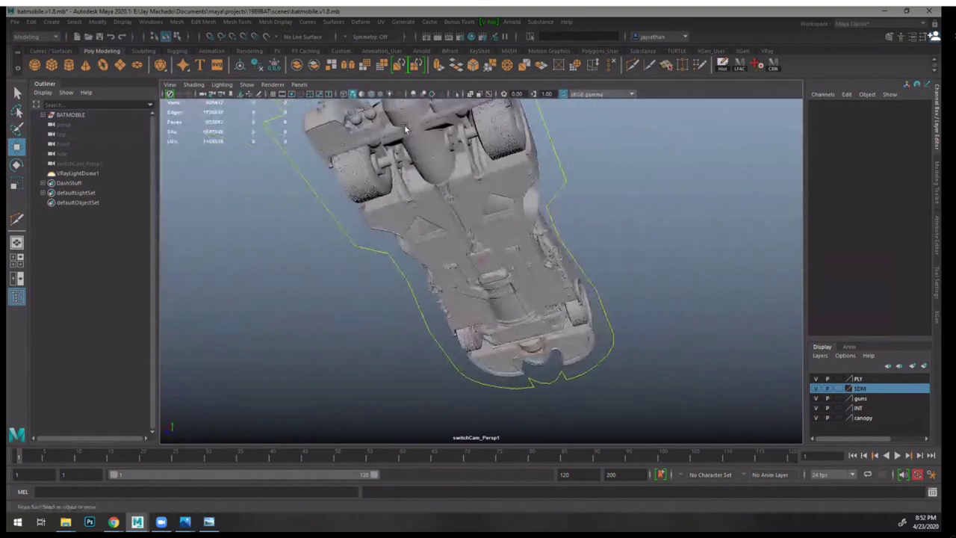
# - Inspect the undercarriage close up, then return to a front three-quarter view of the whole car
pyautogui.keyDown('alt'); pyautogui.moveTo(605, 204); pyautogui.dragTo(560, 209); pyautogui.keyUp('alt')
pyautogui.keyDown('alt'); pyautogui.moveTo(560, 209); pyautogui.dragTo(747, 351, button='right'); pyautogui.keyUp('alt')
pyautogui.keyDown('alt'); pyautogui.moveTo(677, 275); pyautogui.dragTo(692, 426, button='middle'); pyautogui.keyUp('alt')
pyautogui.keyDown('alt'); pyautogui.moveTo(691, 427); pyautogui.dragTo(480, 199, button='right'); pyautogui.keyUp('alt')
pyautogui.keyDown('alt'); pyautogui.moveTo(480, 199); pyautogui.dragTo(575, 345); pyautogui.keyUp('alt')
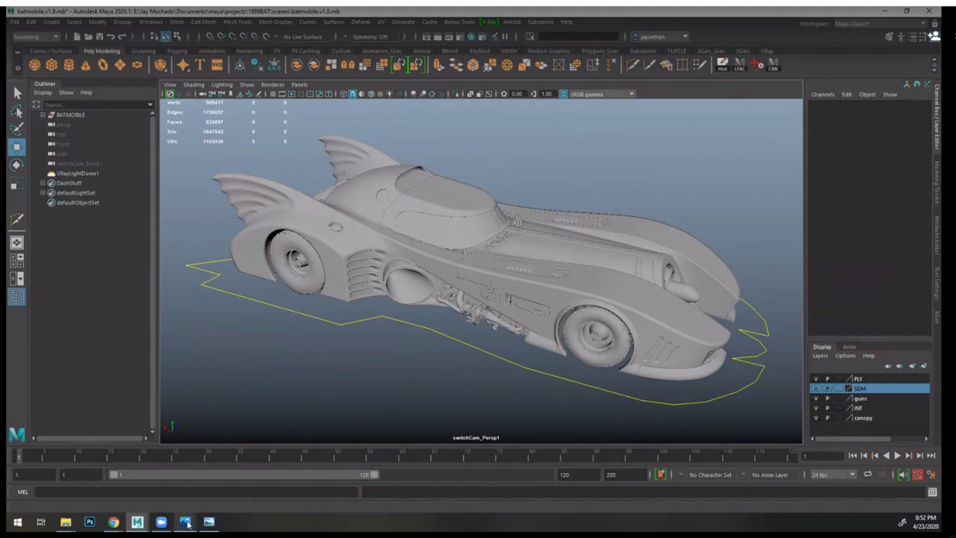
# - Open batcaveMatte.jpg from the 1989BAT project's Ref\screenshots folder in File Explorer, examine the Batcave image, and put it away
pyautogui.click(79, 522)
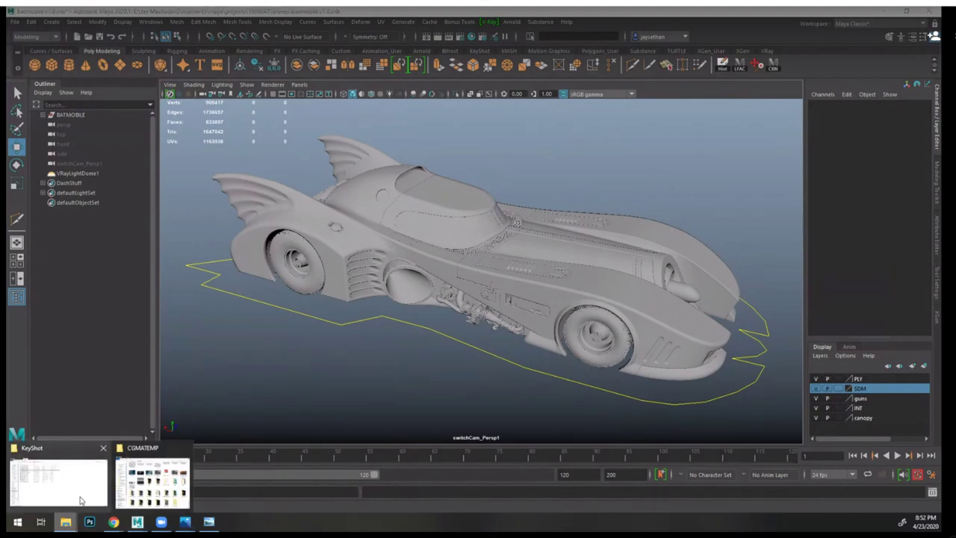
pyautogui.moveTo(62, 491)
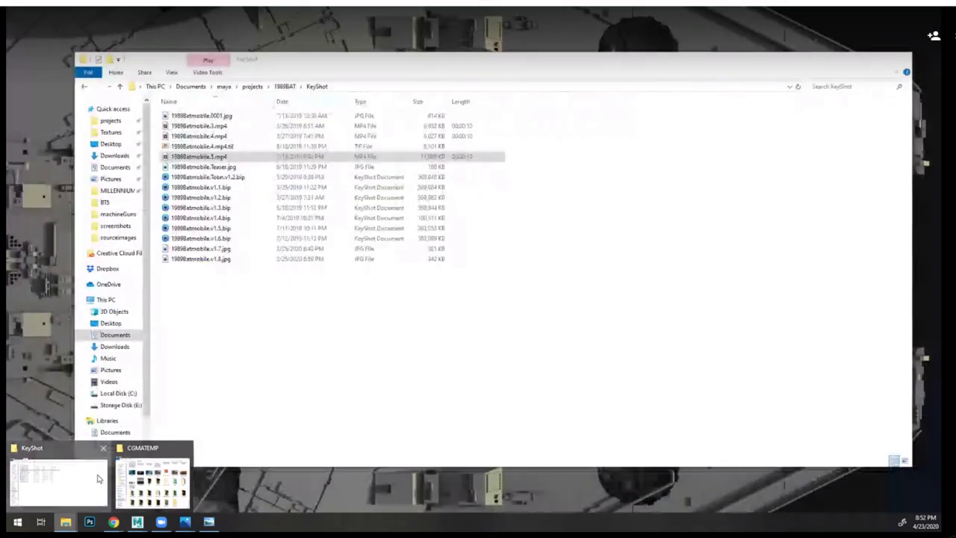
pyautogui.click(63, 486)
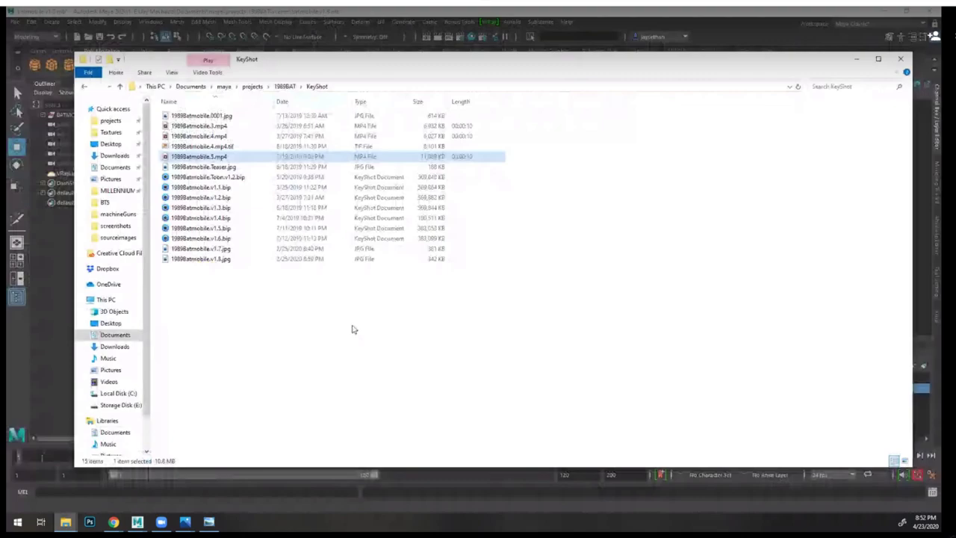
pyautogui.click(285, 86)
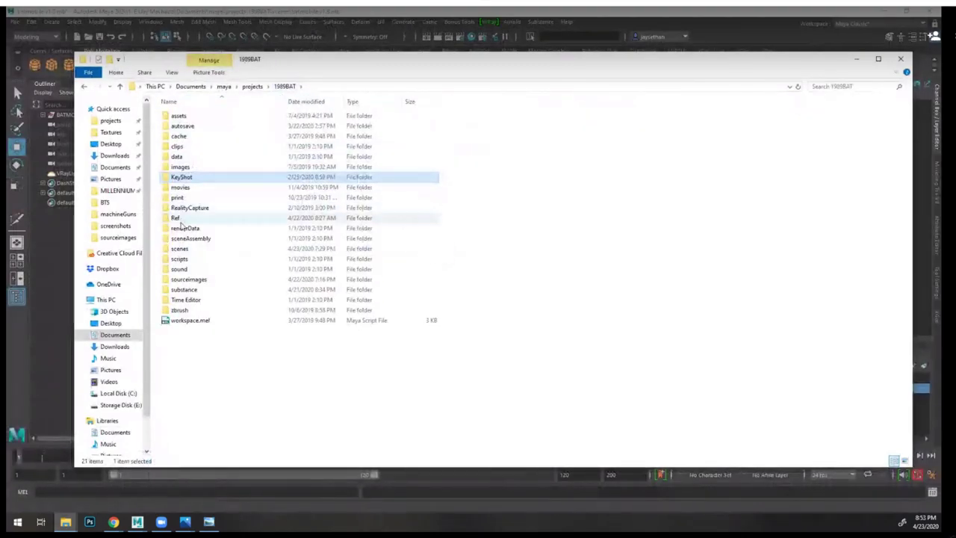
pyautogui.doubleClick(176, 217)
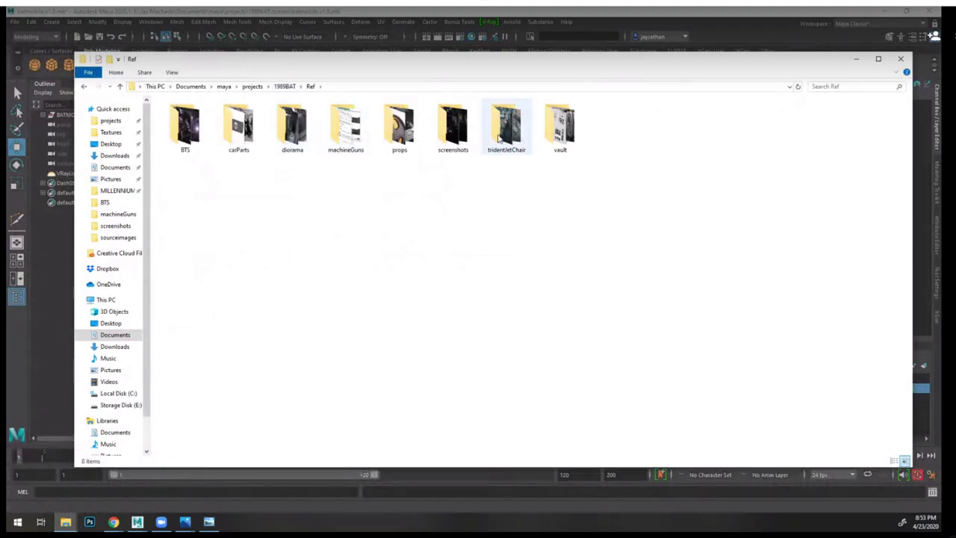
pyautogui.doubleClick(453, 127)
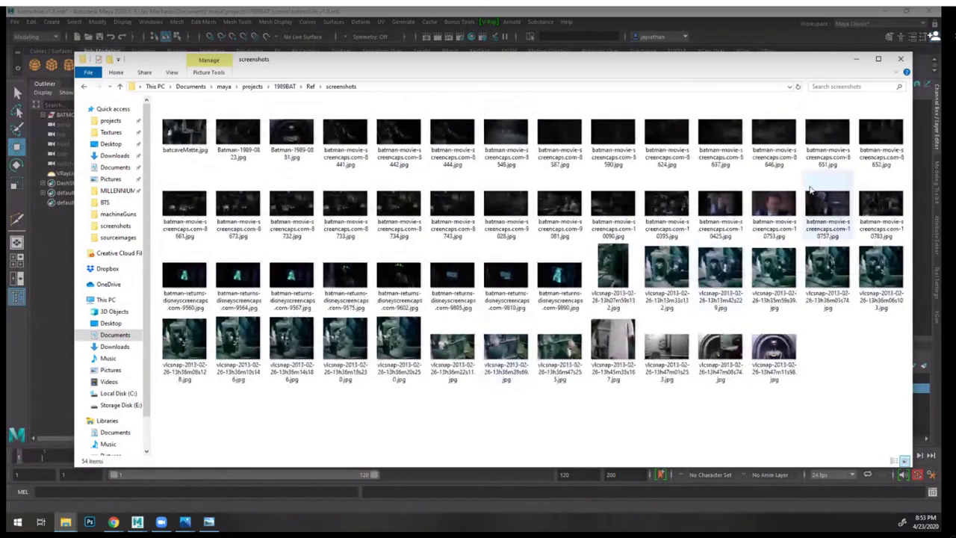
pyautogui.doubleClick(189, 142)
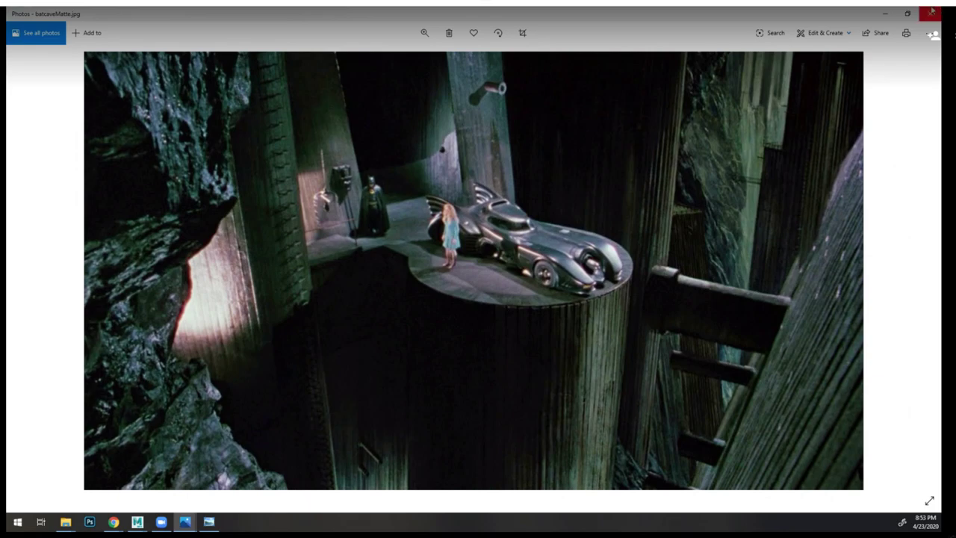
pyautogui.click(883, 13)
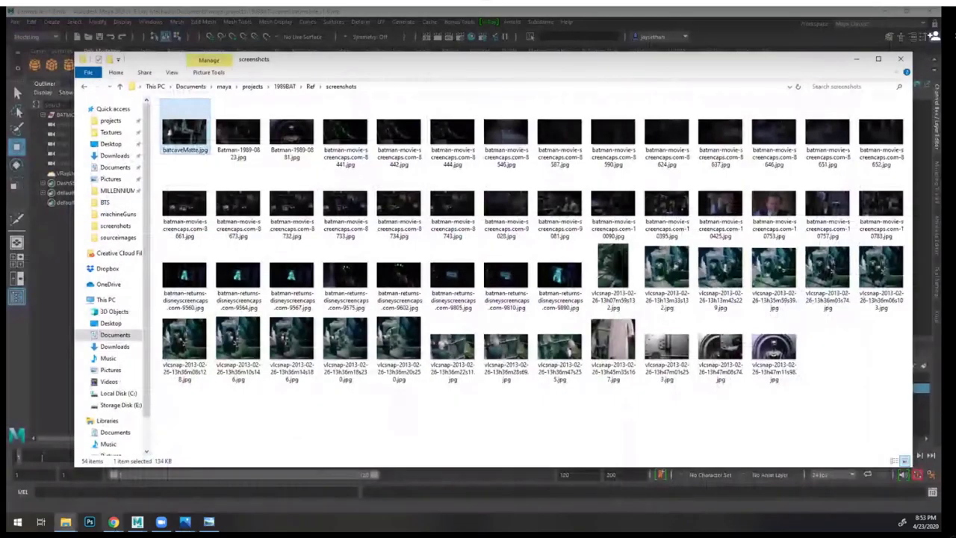
# - Switch to the Chrome window with the Batcave video and load textures.com in a new tab
pyautogui.moveTo(123, 525)
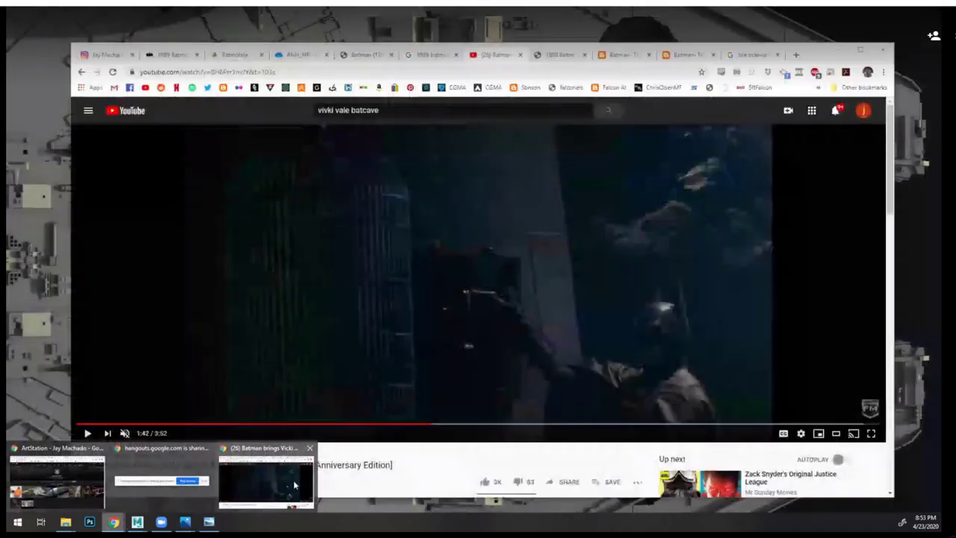
pyautogui.click(295, 484)
pyautogui.click(795, 55)
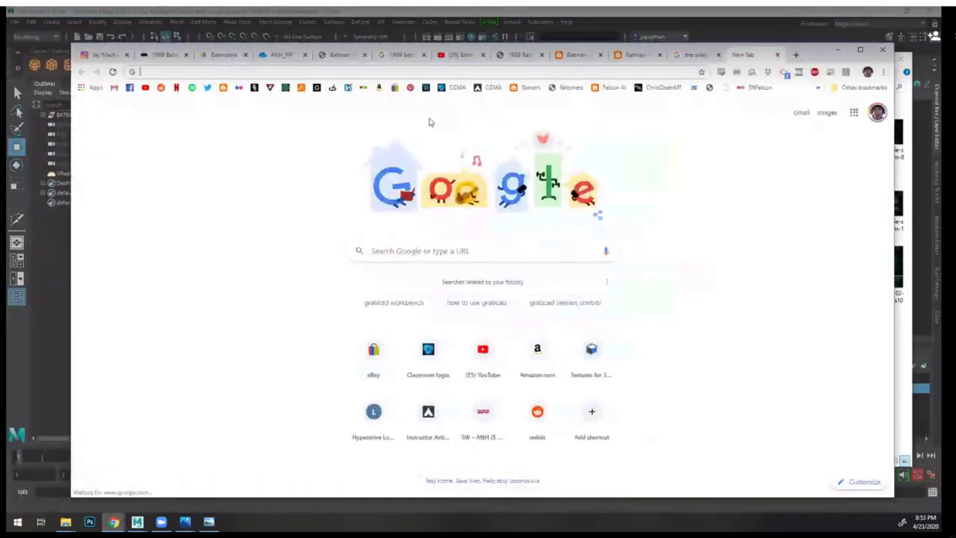
pyautogui.write('textures.com')
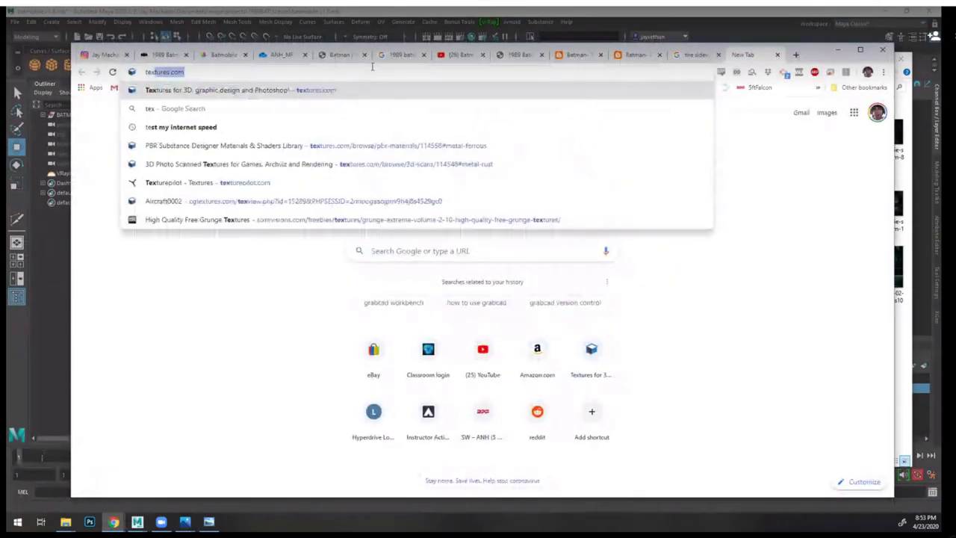
pyautogui.press('Return')
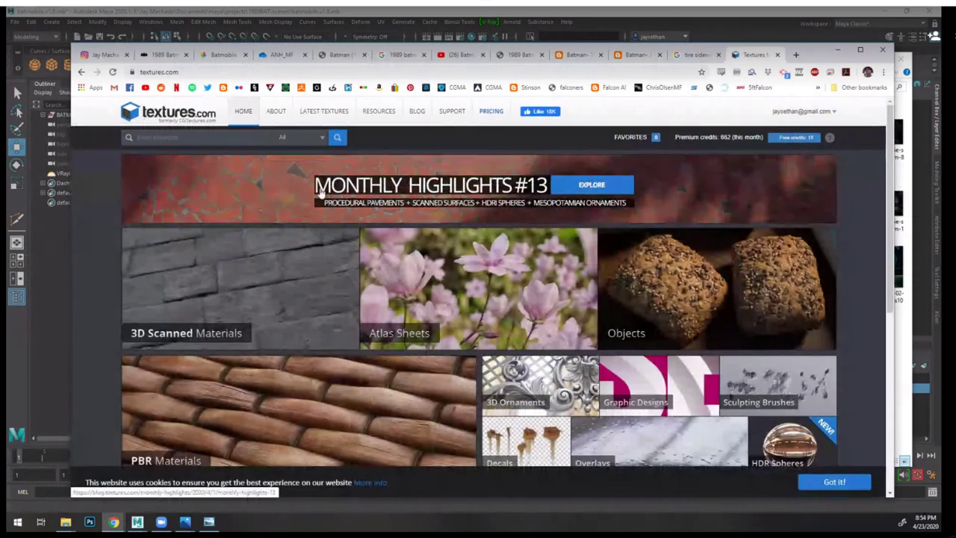
# - Browse the site's 3D scanned materials and look over the Concrete category
pyautogui.click(335, 292)
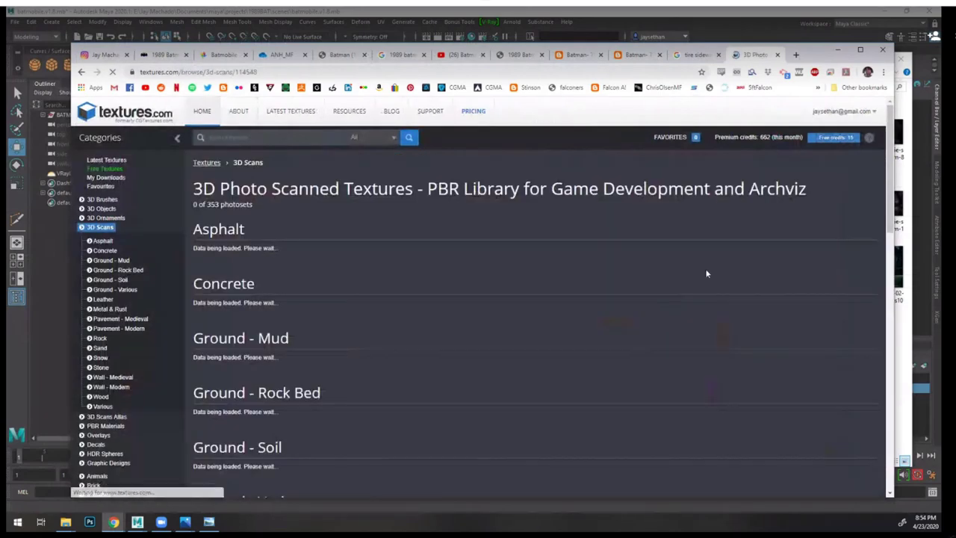
pyautogui.scroll(-3, 650, 320)
pyautogui.scroll(3, 114, 200)
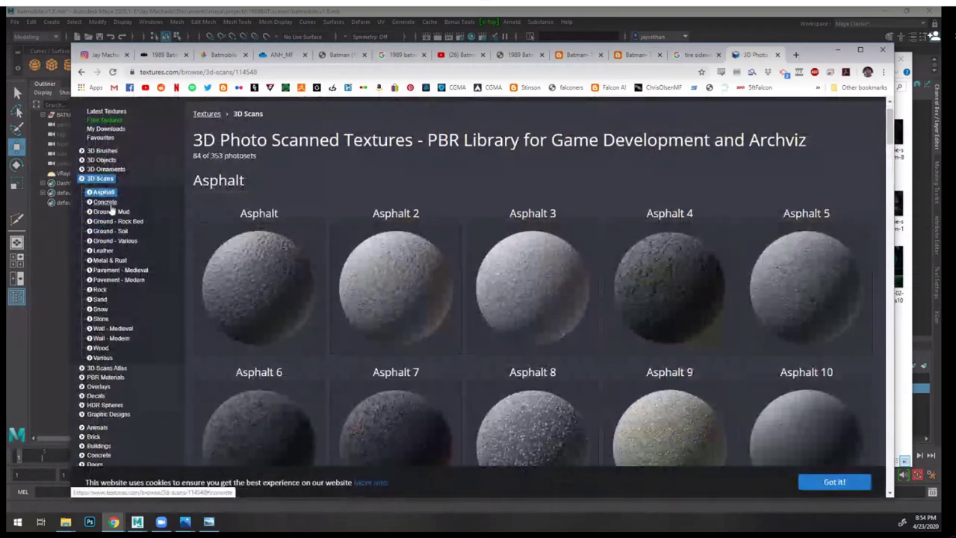
pyautogui.click(109, 206)
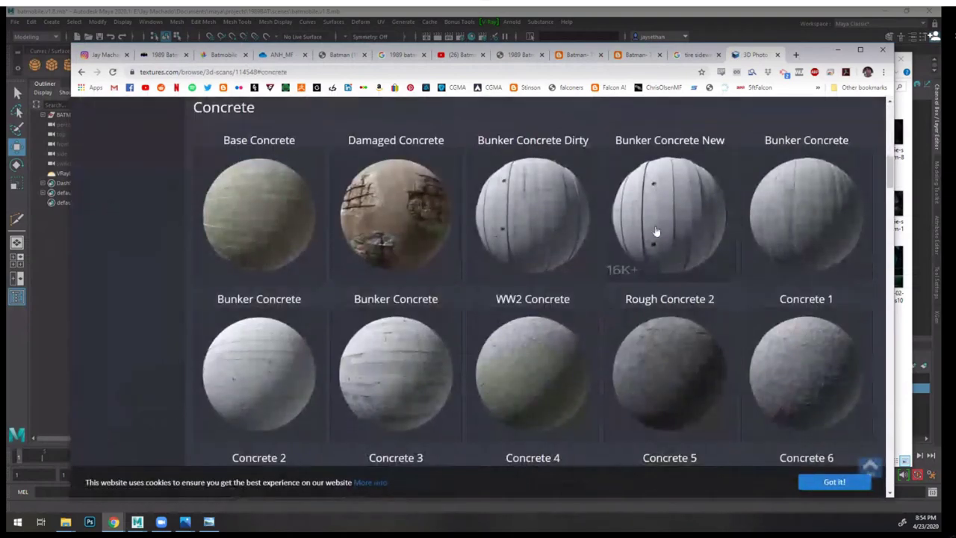
pyautogui.scroll(2, 411, 296)
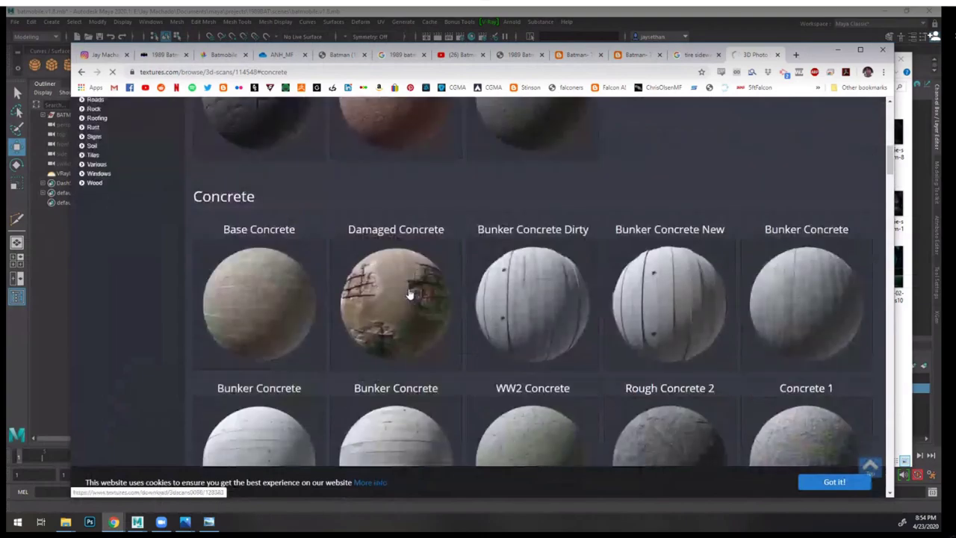
# - Open the Base Concrete scan and examine its preview images and its flat, normal and roughness maps
pyautogui.click(288, 342)
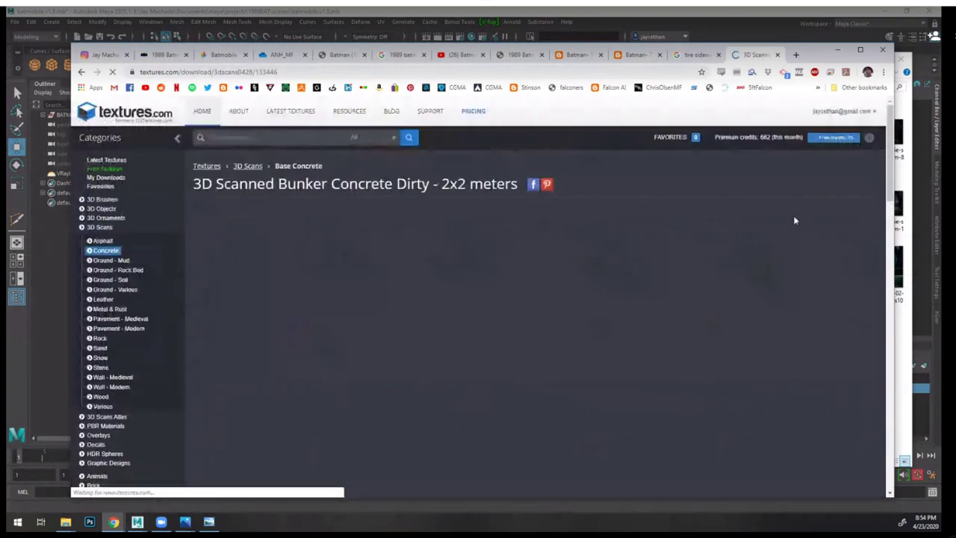
pyautogui.scroll(-2, 650, 236)
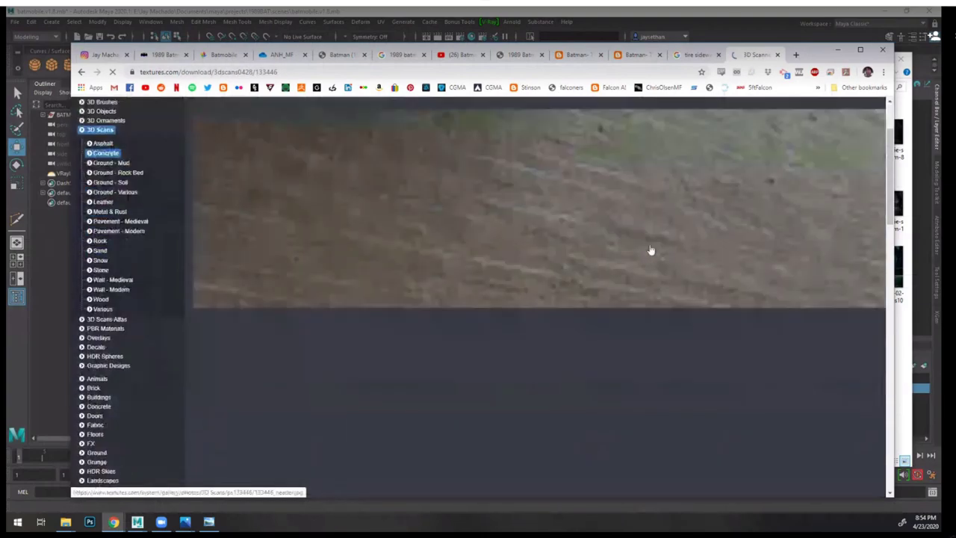
pyautogui.scroll(-2, 597, 250)
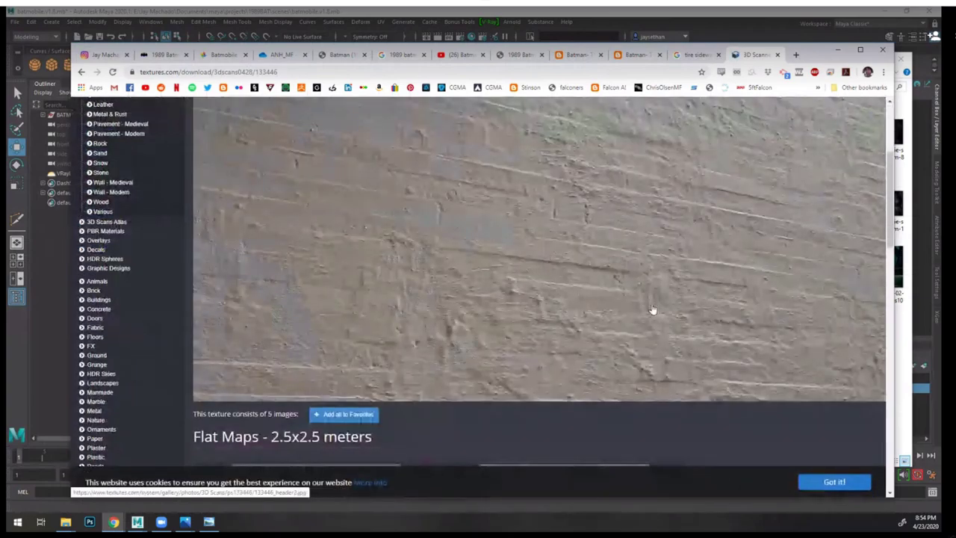
pyautogui.scroll(2, 480, 307)
pyautogui.scroll(-3, 631, 301)
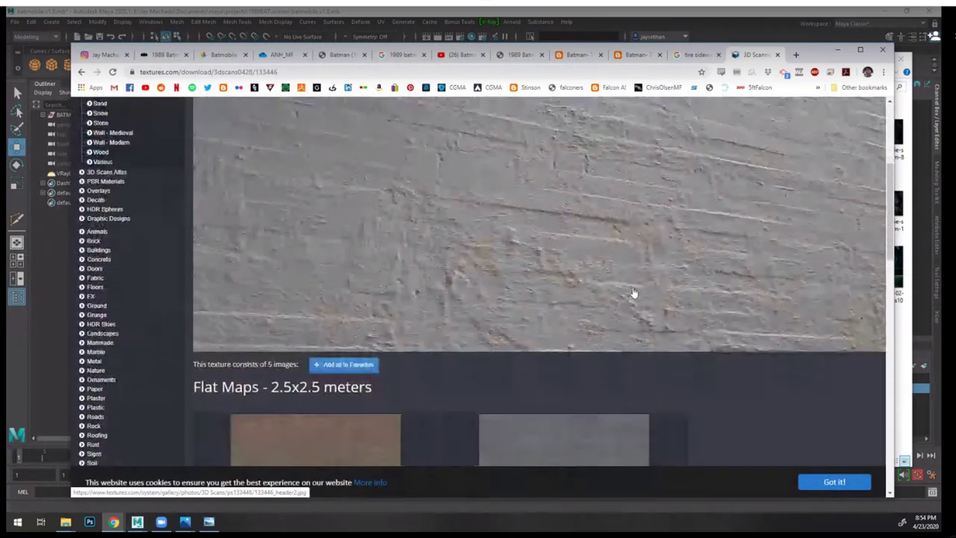
pyautogui.scroll(-8, 632, 291)
pyautogui.scroll(-1, 482, 351)
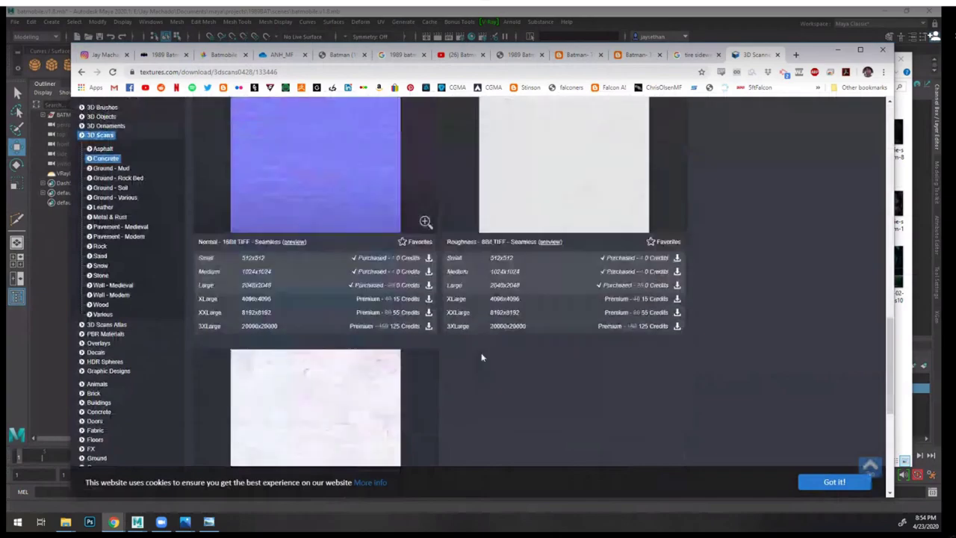
pyautogui.scroll(6, 640, 337)
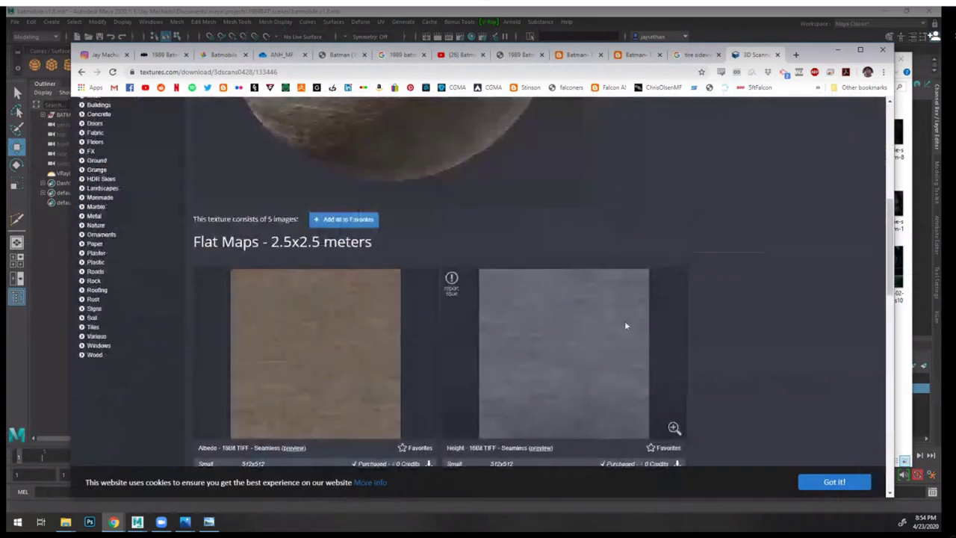
# - Return to Maya and open the scene caveDisplacementBakes.mb from the 1989BAT project's scenes folder
pyautogui.click(133, 521)
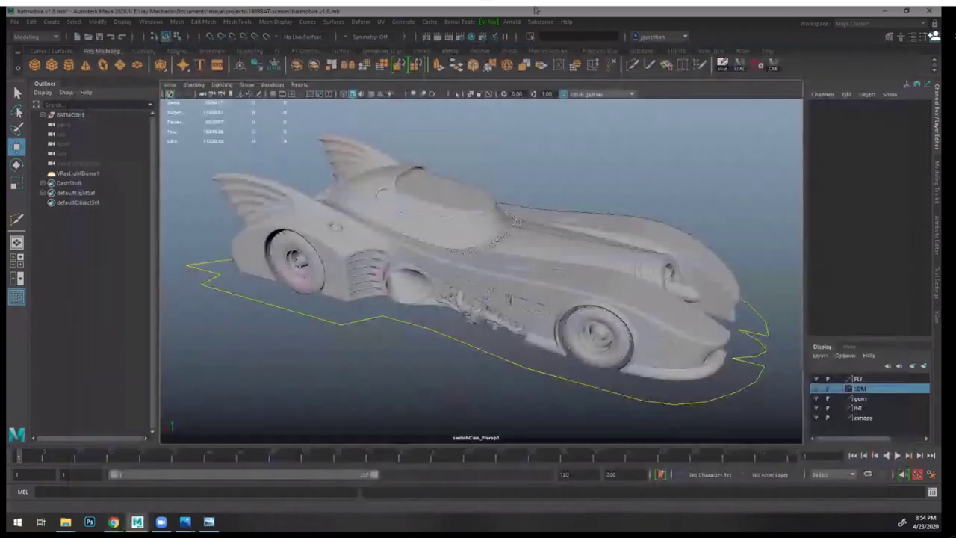
pyautogui.click(15, 22)
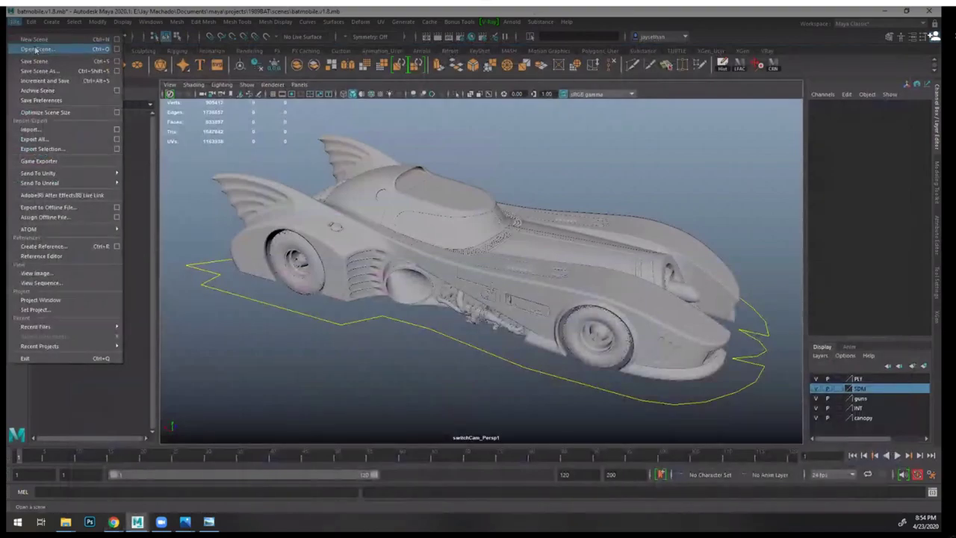
pyautogui.click(35, 49)
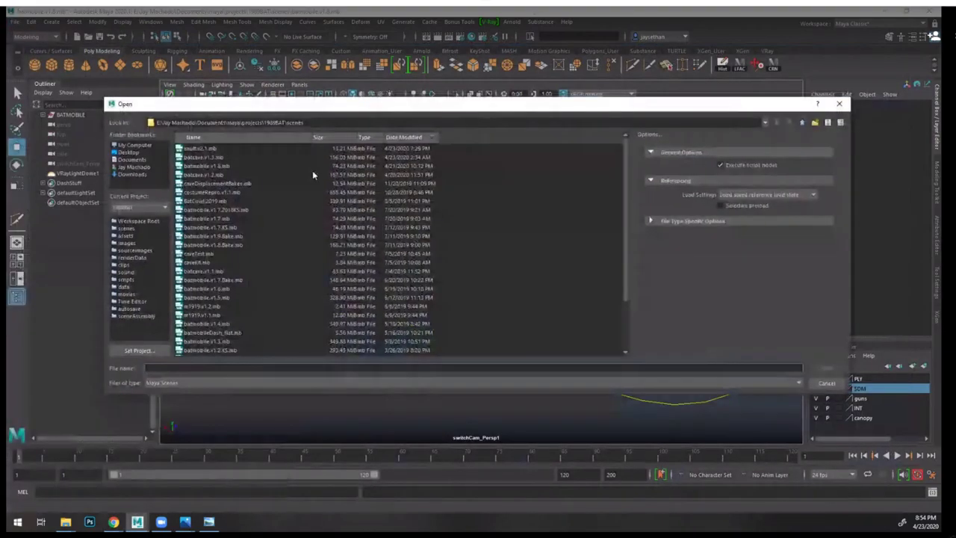
pyautogui.click(224, 184)
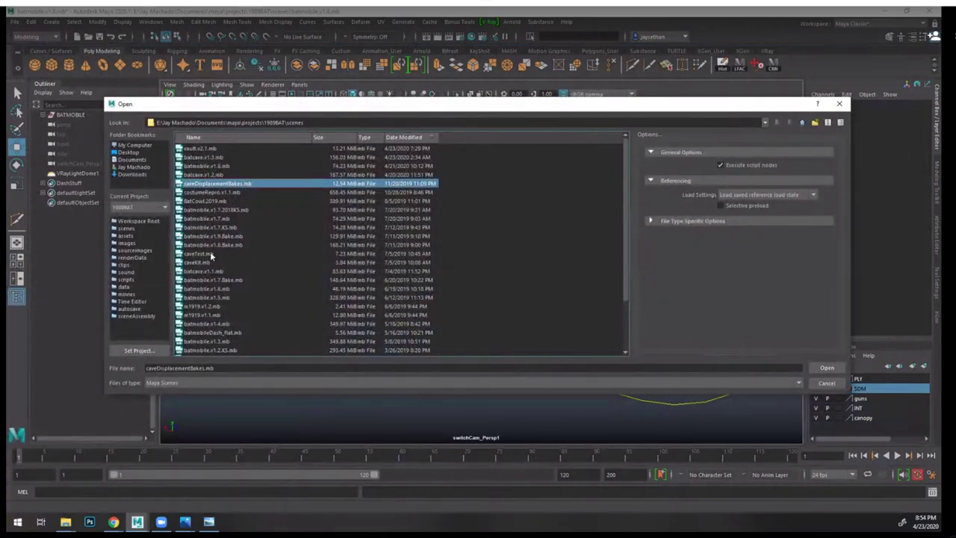
pyautogui.click(821, 367)
pyautogui.click(473, 268)
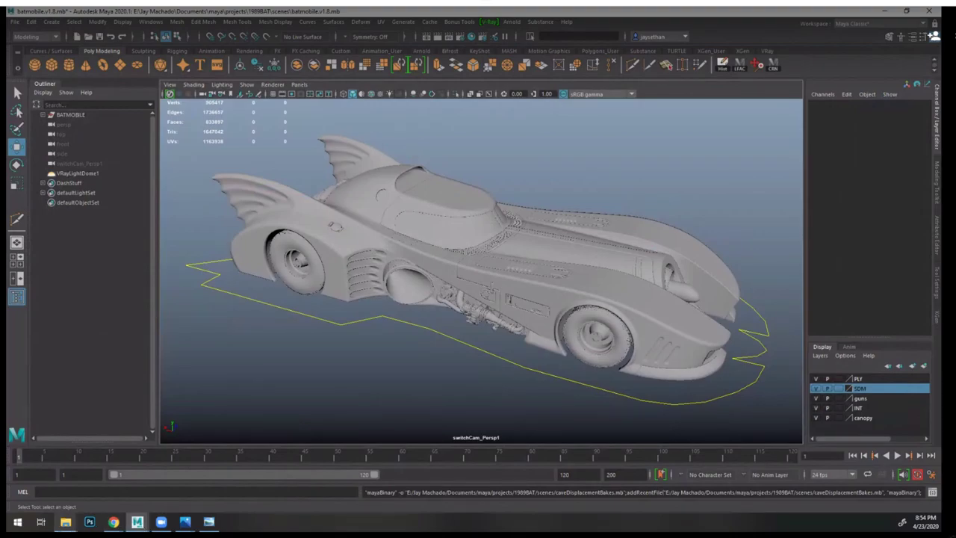
# - Close the leftover image viewer and all open Photos windows, including the turntable video, blueprints and movie screencaps
pyautogui.moveTo(66, 521)
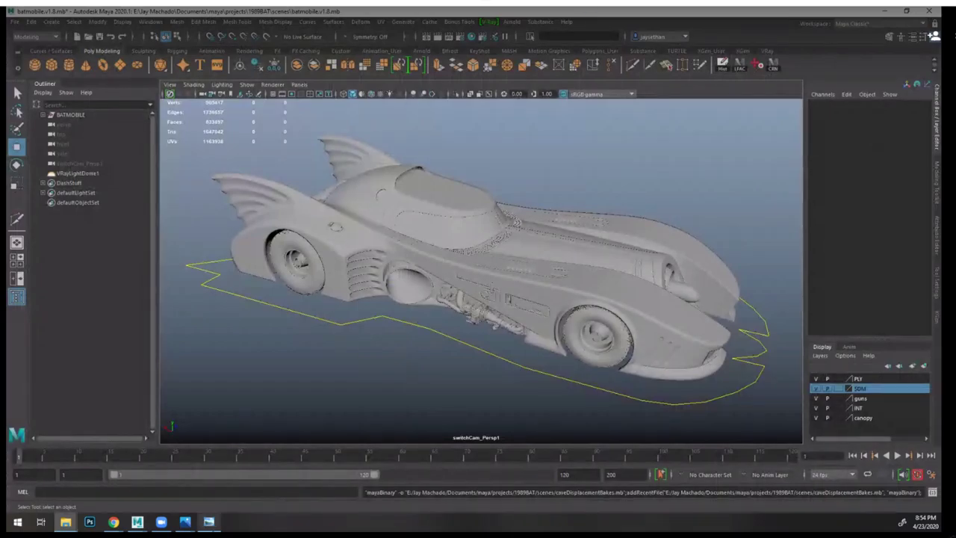
pyautogui.click(207, 521)
pyautogui.click(485, 53)
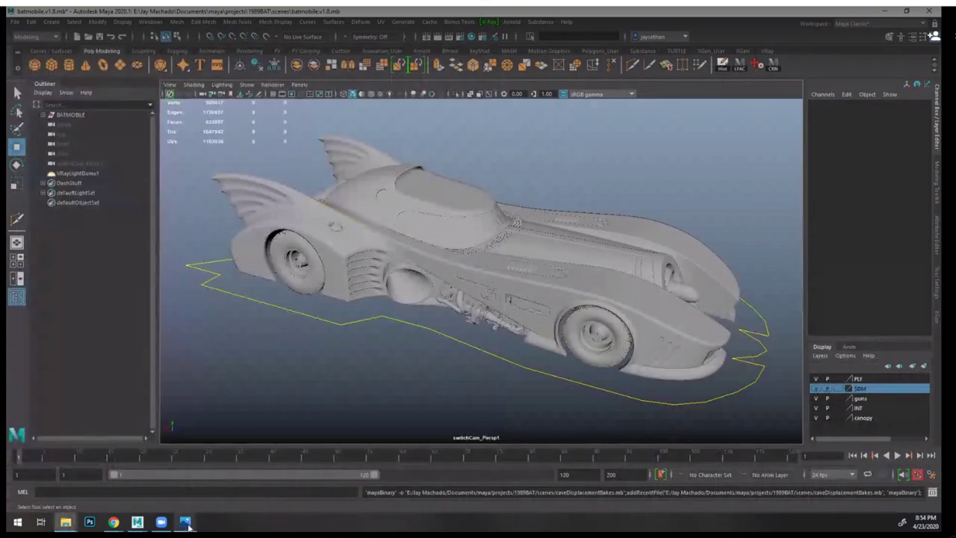
pyautogui.moveTo(184, 523)
pyautogui.click(625, 448)
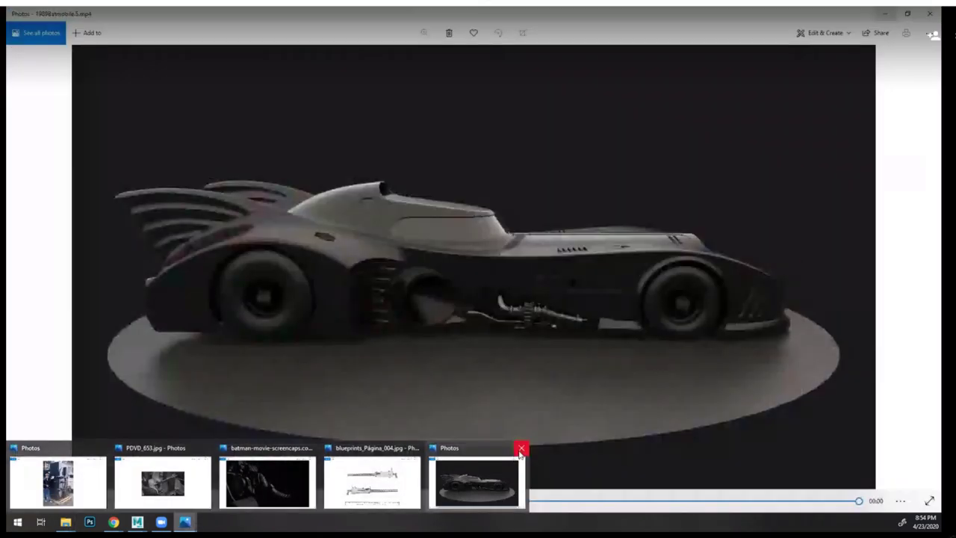
pyautogui.click(521, 448)
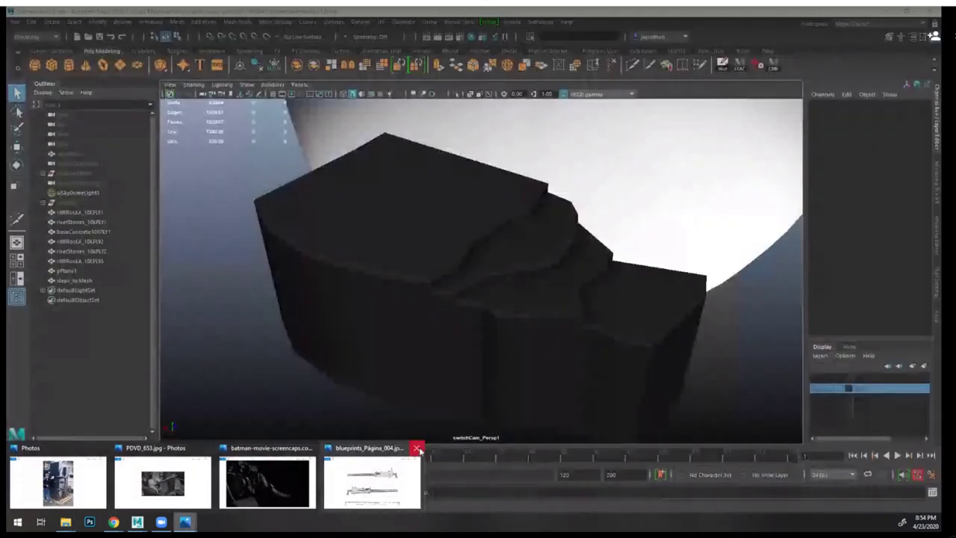
pyautogui.click(411, 446)
pyautogui.click(228, 445)
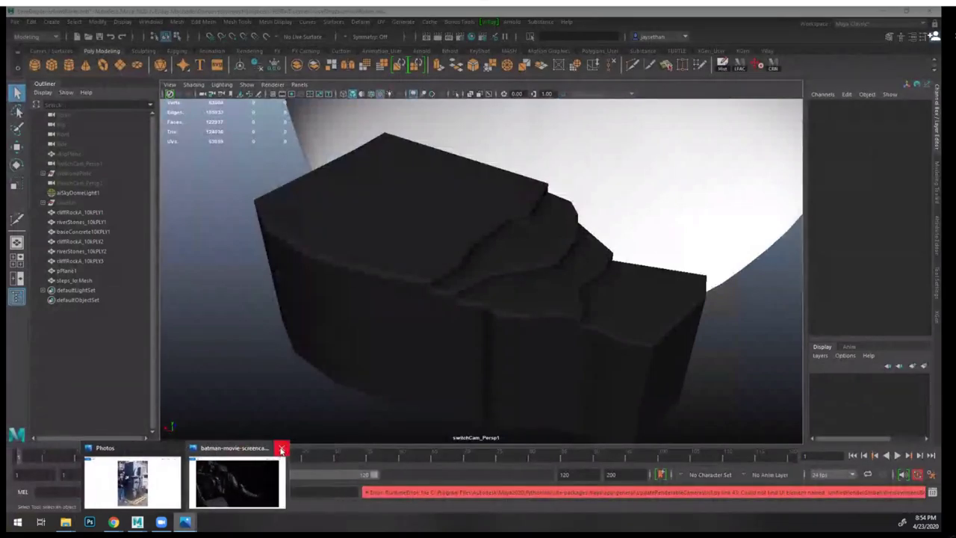
pyautogui.click(280, 448)
pyautogui.click(228, 448)
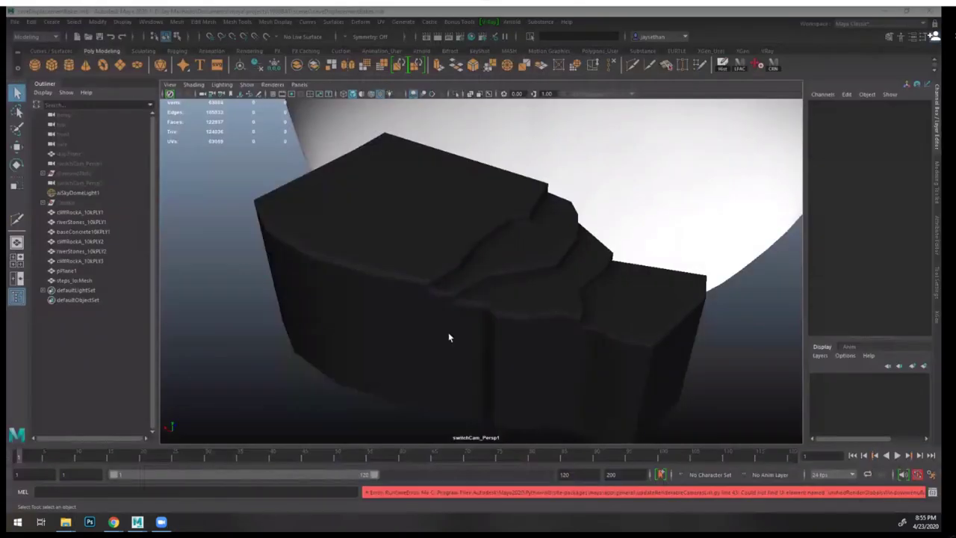
# - Unhide the diamondPlate group in the cave scene and move in close to the geometry
pyautogui.keyDown('alt'); pyautogui.moveTo(450, 337); pyautogui.dragTo(409, 205, button='right'); pyautogui.keyUp('alt')
pyautogui.keyDown('alt'); pyautogui.moveTo(409, 204); pyautogui.dragTo(425, 298); pyautogui.keyUp('alt')
pyautogui.keyDown('alt'); pyautogui.moveTo(425, 298); pyautogui.dragTo(421, 249, button='right'); pyautogui.keyUp('alt')
pyautogui.click(80, 173)
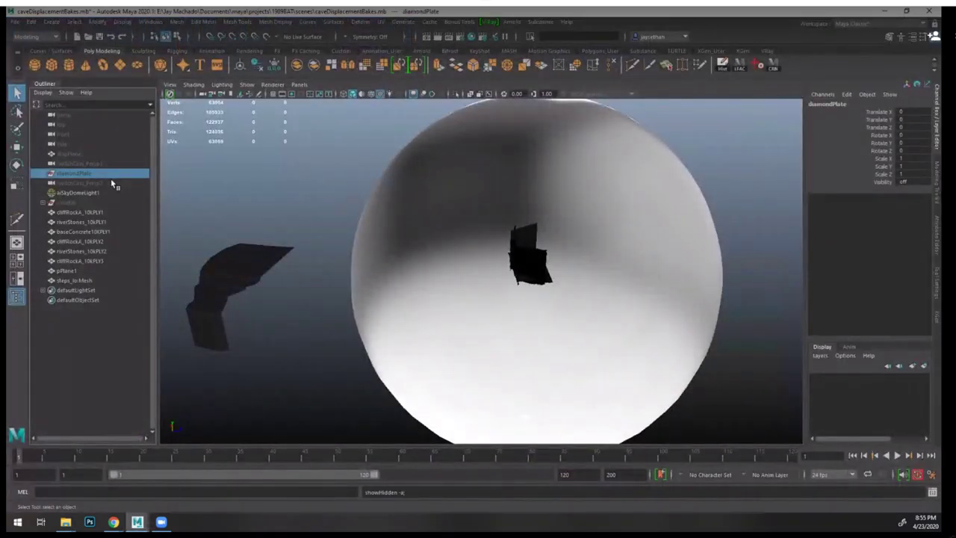
pyautogui.hotkey('shift', 'h')
pyautogui.keyDown('alt'); pyautogui.moveTo(406, 246); pyautogui.dragTo(721, 268, button='right'); pyautogui.keyUp('alt')
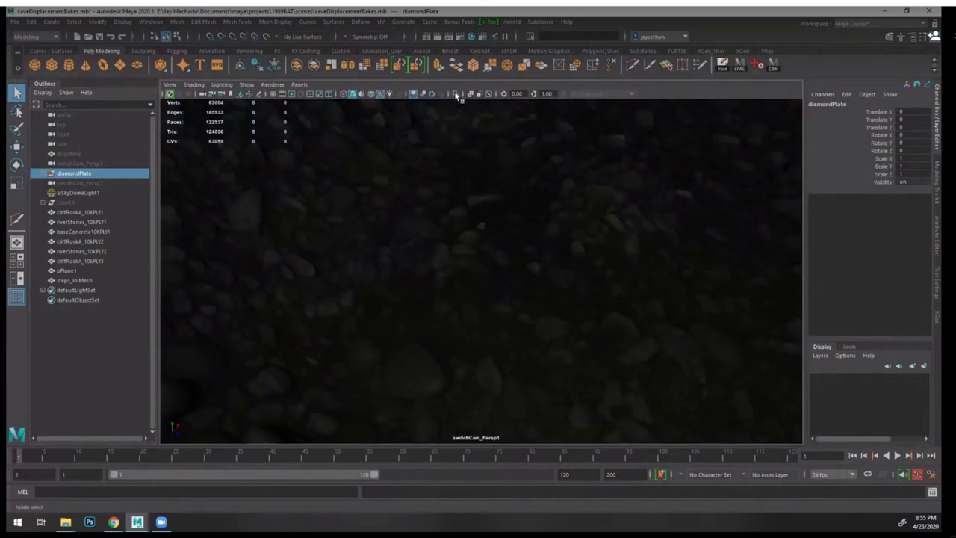
# - Isolate the diamondPlate group and inspect its raised tread pattern up close
pyautogui.click(456, 94)
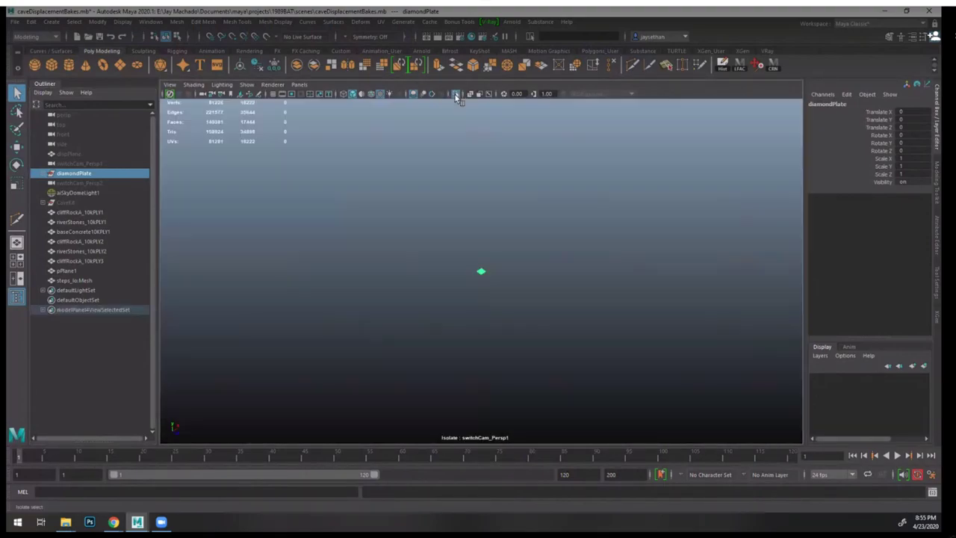
pyautogui.keyDown('alt'); pyautogui.moveTo(508, 277); pyautogui.dragTo(680, 359, button='right'); pyautogui.keyUp('alt')
pyautogui.keyDown('alt'); pyautogui.moveTo(522, 298); pyautogui.dragTo(810, 422, button='right'); pyautogui.keyUp('alt')
pyautogui.click(692, 350)
pyautogui.keyDown('alt'); pyautogui.moveTo(650, 243); pyautogui.dragTo(586, 243); pyautogui.keyUp('alt')
pyautogui.keyDown('alt'); pyautogui.moveTo(537, 239); pyautogui.dragTo(633, 277, button='right'); pyautogui.keyUp('alt')
pyautogui.keyDown('alt'); pyautogui.moveTo(620, 254); pyautogui.dragTo(428, 259); pyautogui.keyUp('alt')
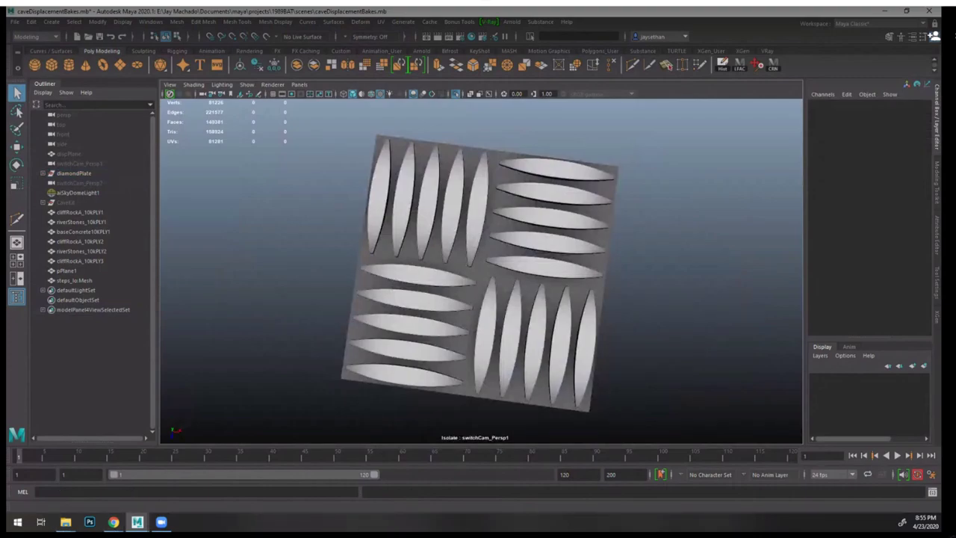
# - View the movie still batman-movie-screencaps.com-8546.jpg in the Ref screenshots folder, close it and return to Maya
pyautogui.click(66, 522)
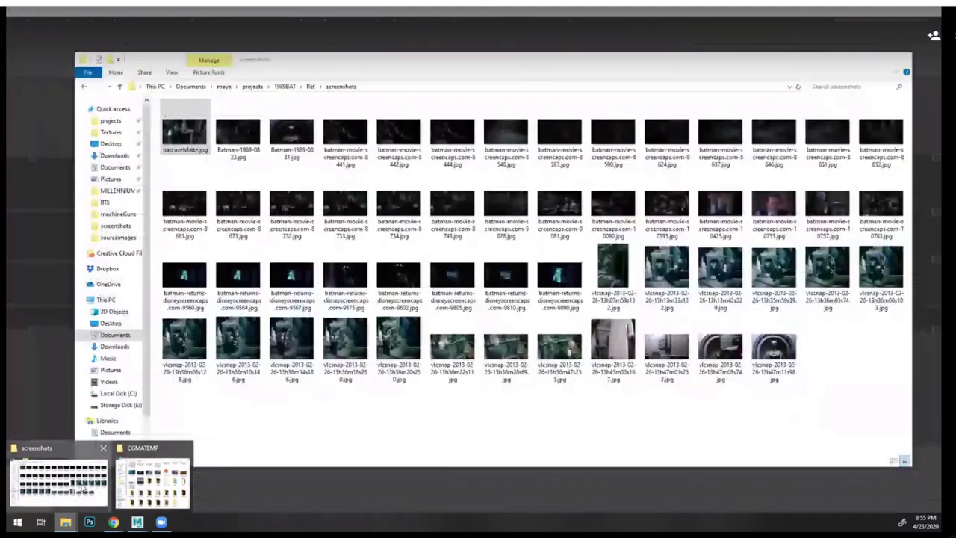
pyautogui.click(60, 482)
pyautogui.click(310, 87)
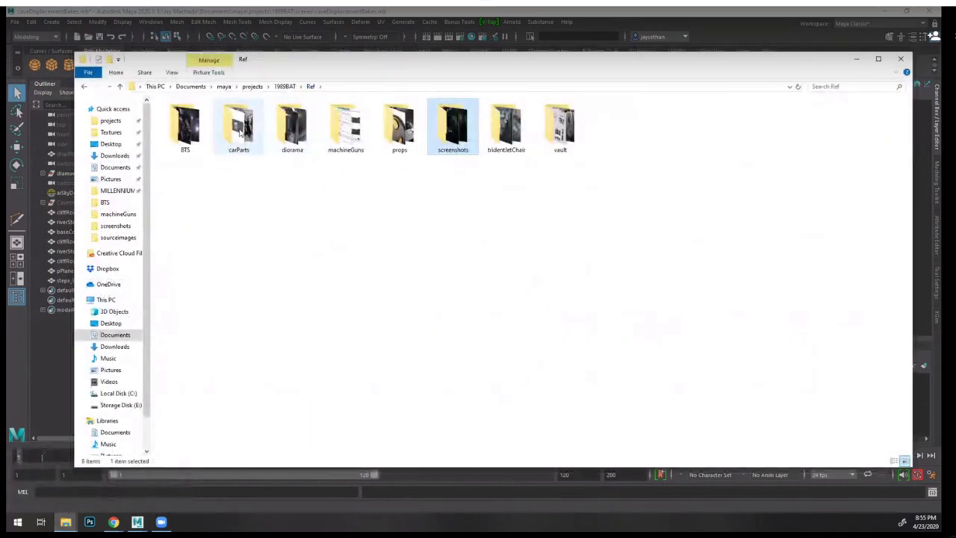
pyautogui.doubleClick(469, 128)
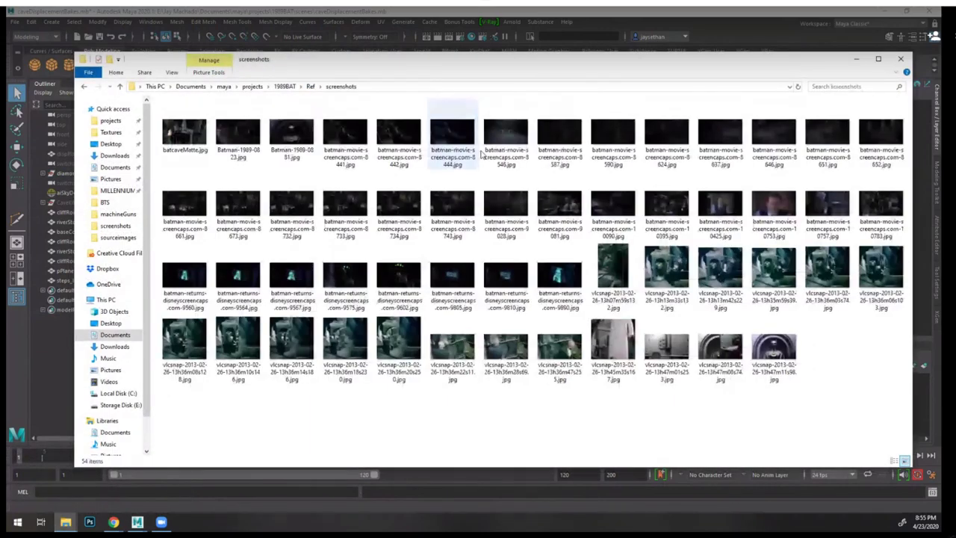
pyautogui.doubleClick(505, 138)
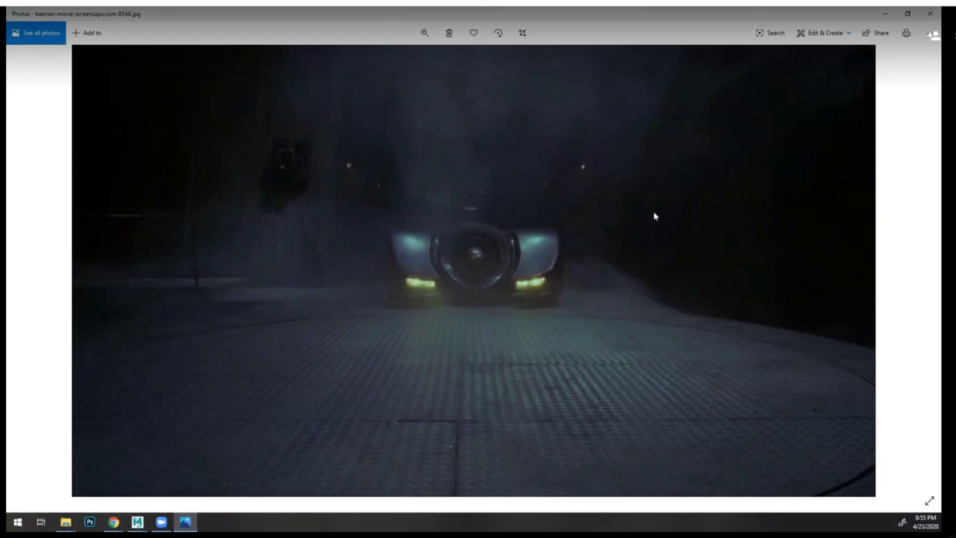
pyautogui.click(928, 17)
pyautogui.hotkey('alt', 'Tab')
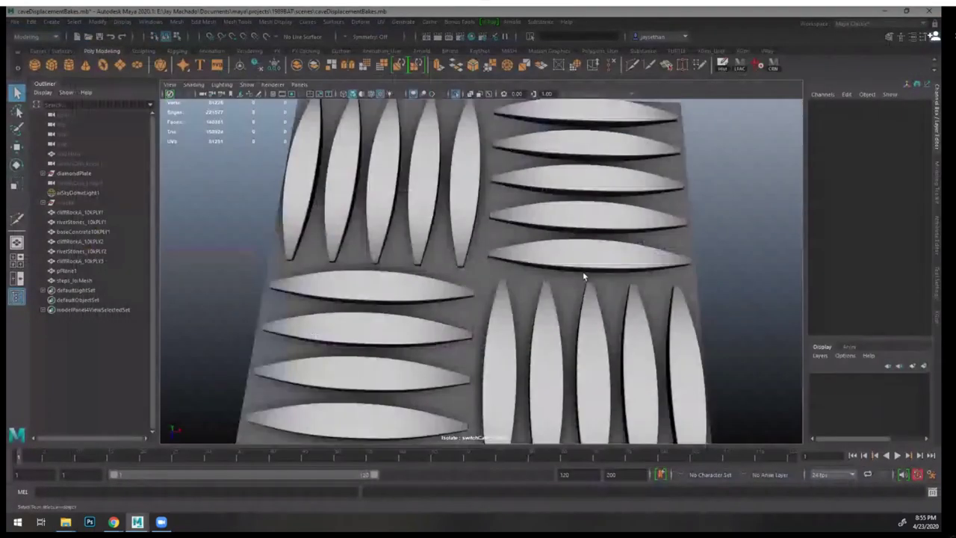
# - Examine the wireframe and rounded edges of the high-resolution diamond plate treads, including from a low angle
pyautogui.click(582, 271)
pyautogui.keyDown('alt'); pyautogui.moveTo(617, 261); pyautogui.dragTo(551, 239); pyautogui.keyUp('alt')
pyautogui.keyDown('alt'); pyautogui.moveTo(550, 239); pyautogui.dragTo(497, 183, button='middle'); pyautogui.keyUp('alt')
pyautogui.keyDown('alt'); pyautogui.moveTo(496, 182); pyautogui.dragTo(469, 342, button='right'); pyautogui.keyUp('alt')
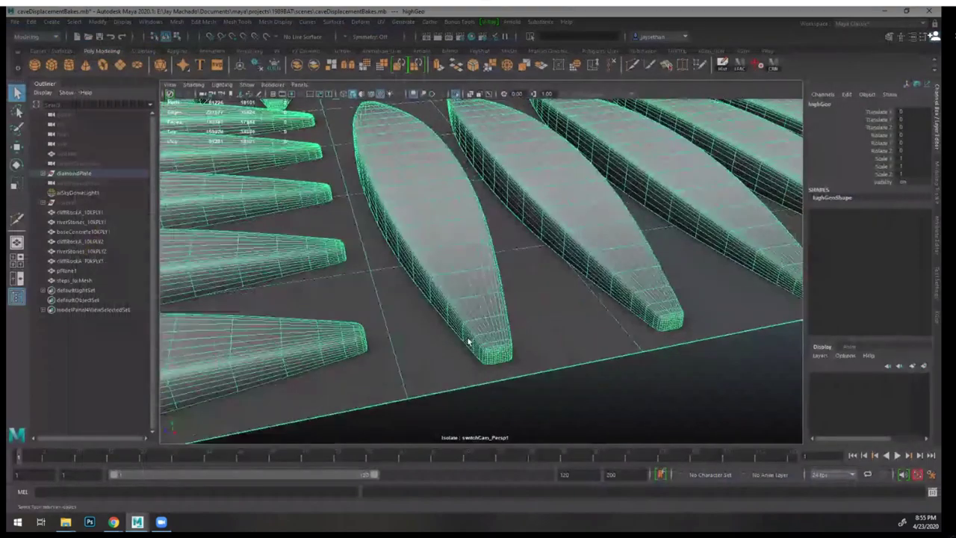
pyautogui.click(654, 389)
pyautogui.keyDown('alt'); pyautogui.moveTo(660, 387); pyautogui.dragTo(474, 253, button='right'); pyautogui.keyUp('alt')
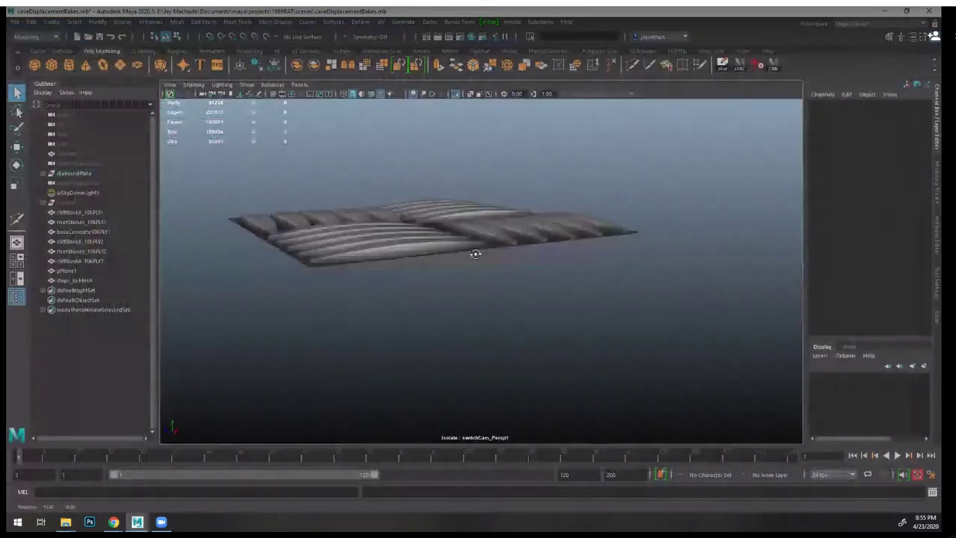
# - Switch to an orthographic side view along the Z axis that shows the plate's tread profile
pyautogui.click(464, 241)
pyautogui.keyDown('alt'); pyautogui.moveTo(531, 258); pyautogui.dragTo(603, 206); pyautogui.keyUp('alt')
pyautogui.click(640, 230)
pyautogui.press('o')
pyautogui.keyDown('alt'); pyautogui.moveTo(616, 289); pyautogui.dragTo(622, 295, button='right'); pyautogui.keyUp('alt')
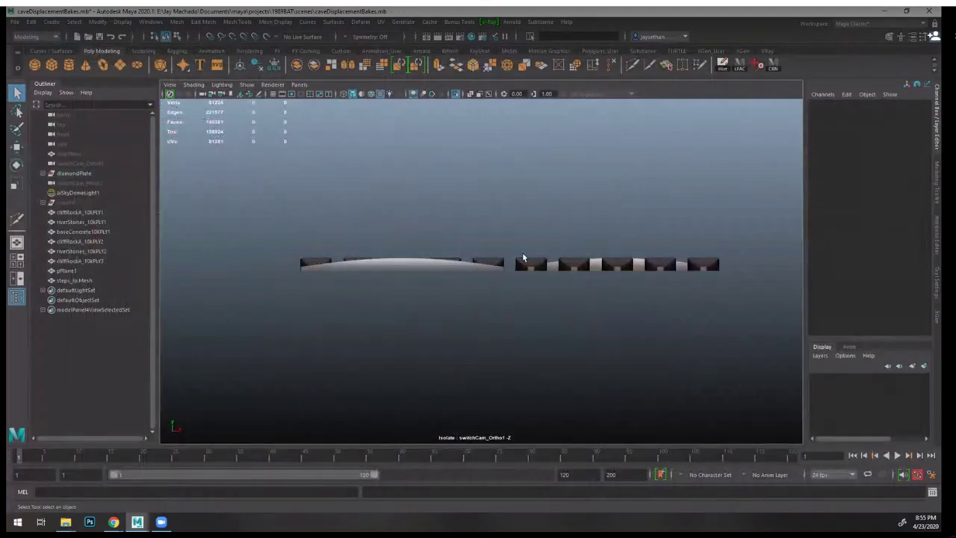
# - Try to planar-map the highGeo mesh from the X axis with the projection fitted to its bounding box
pyautogui.click(519, 259)
pyautogui.click(381, 22)
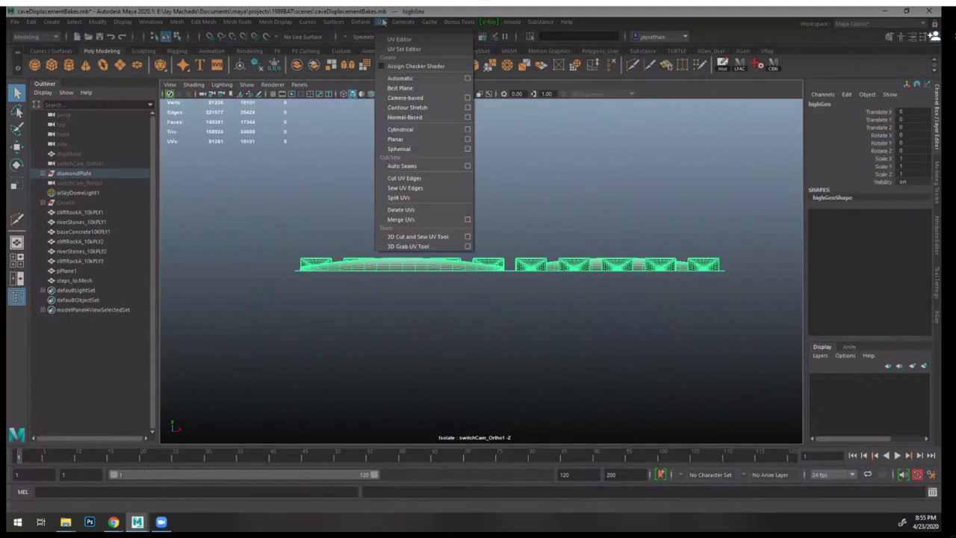
pyautogui.click(466, 142)
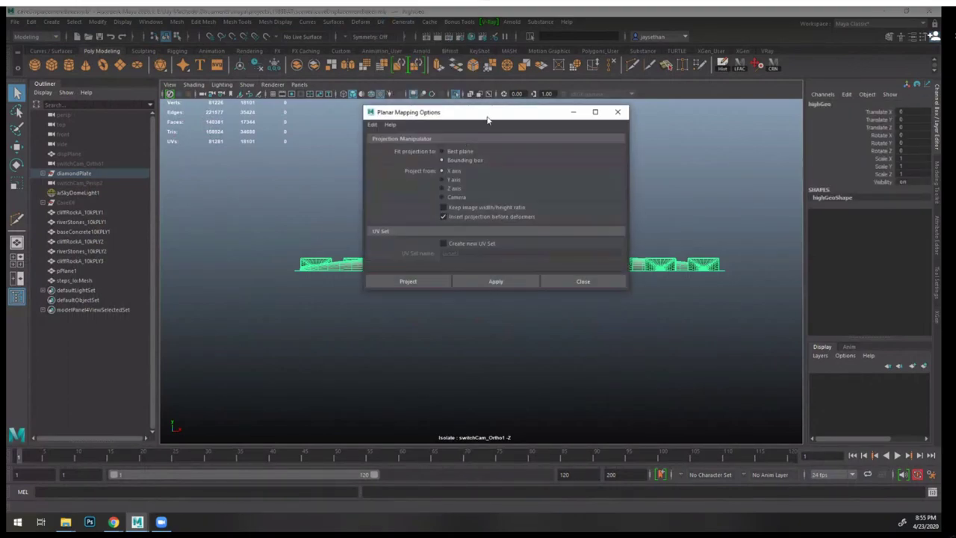
pyautogui.moveTo(489, 120); pyautogui.dragTo(726, 99)
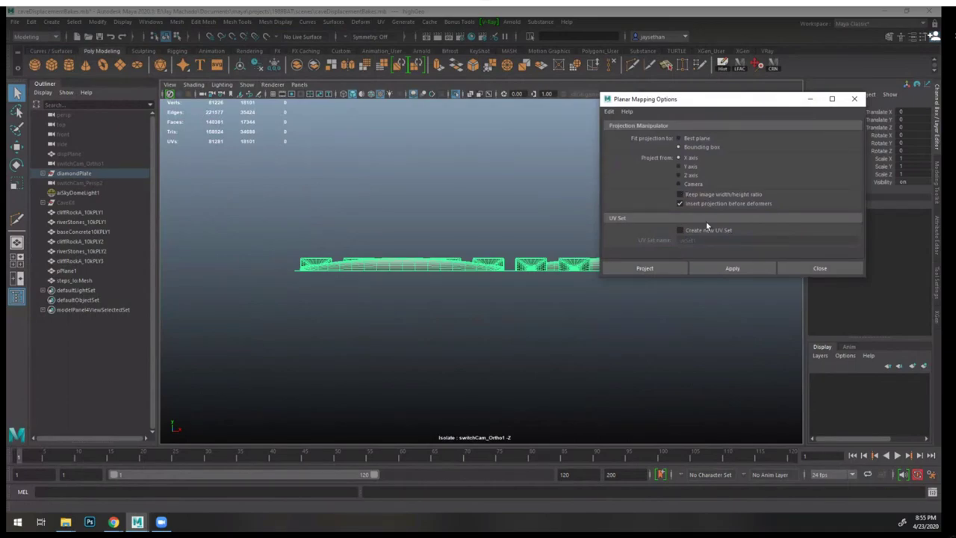
pyautogui.click(736, 268)
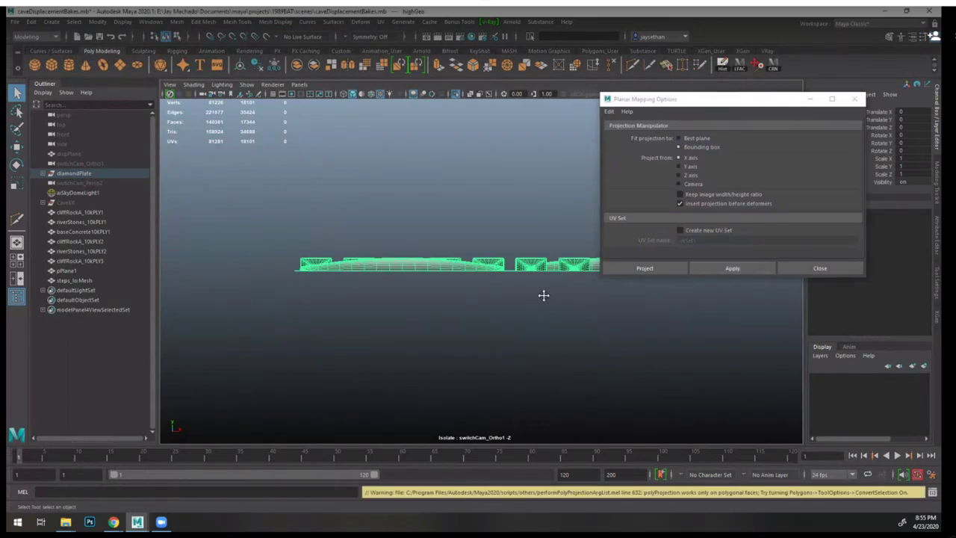
pyautogui.keyDown('alt'); pyautogui.moveTo(544, 295); pyautogui.dragTo(476, 308, button='middle'); pyautogui.keyUp('alt')
pyautogui.click(677, 268)
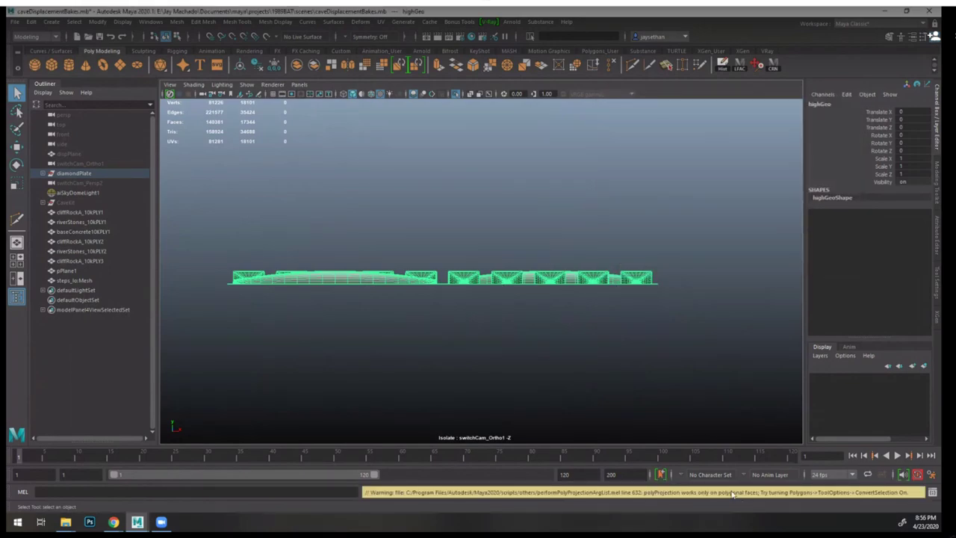
# - Reselect the highGeo mesh and try the planar UV projection on it again
pyautogui.click(668, 389)
pyautogui.click(578, 280)
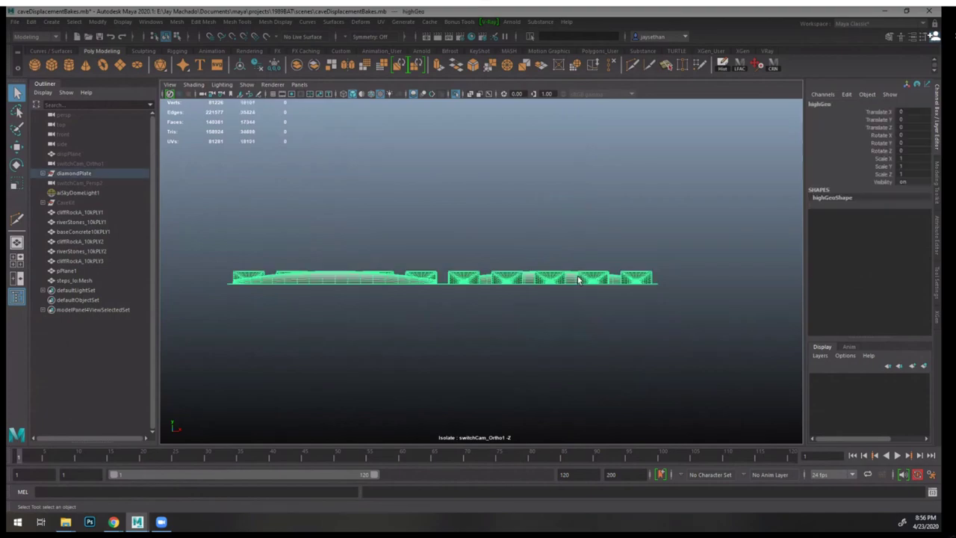
pyautogui.press('g')
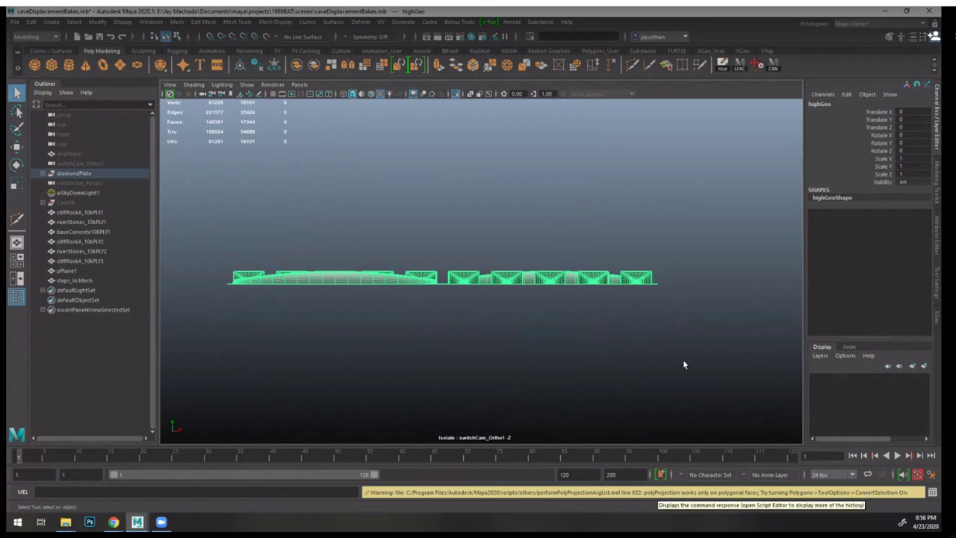
pyautogui.press('1')
pyautogui.click(661, 305)
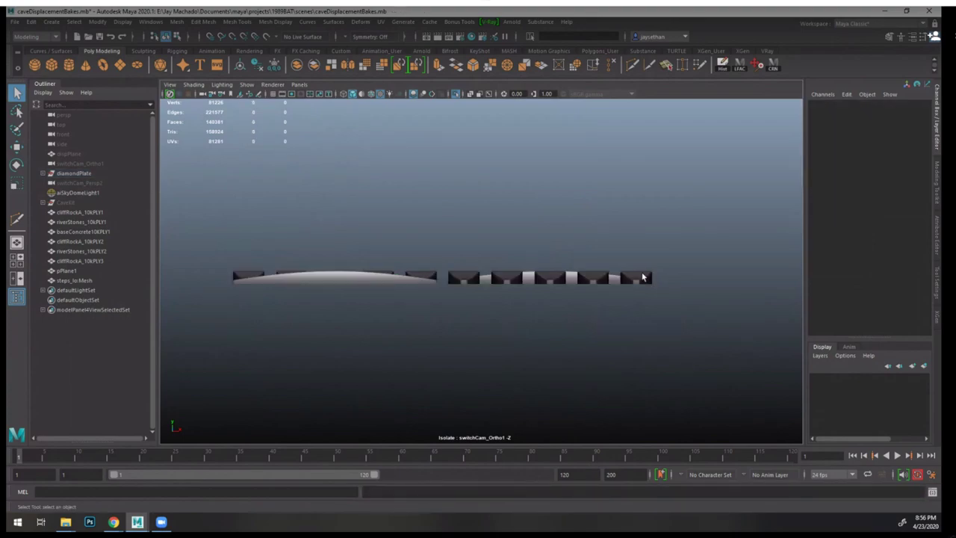
pyautogui.click(643, 277)
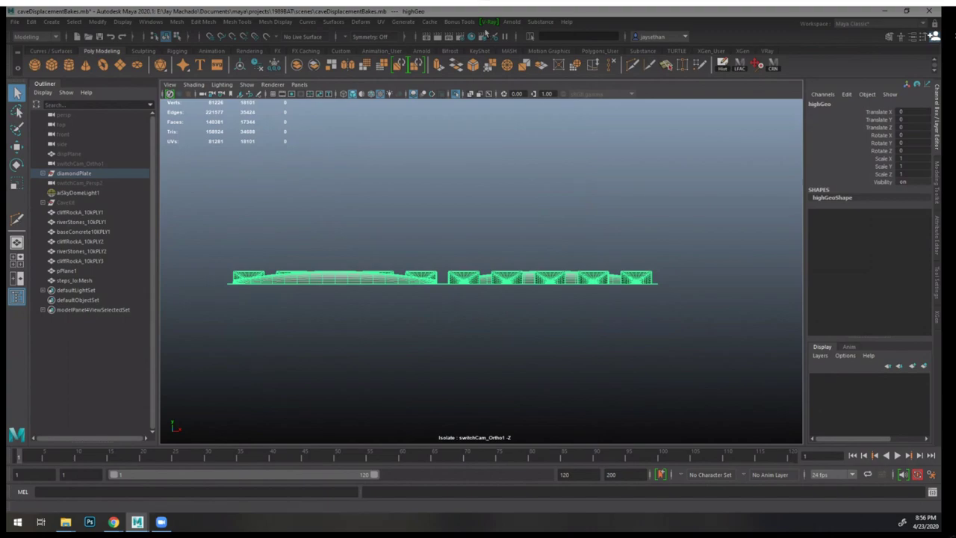
pyautogui.click(382, 22)
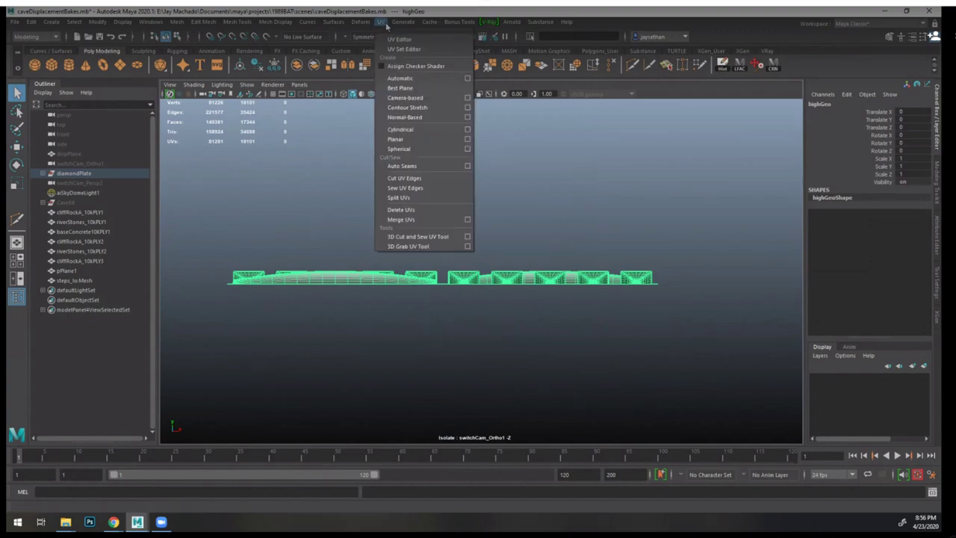
pyautogui.click(411, 142)
pyautogui.click(521, 234)
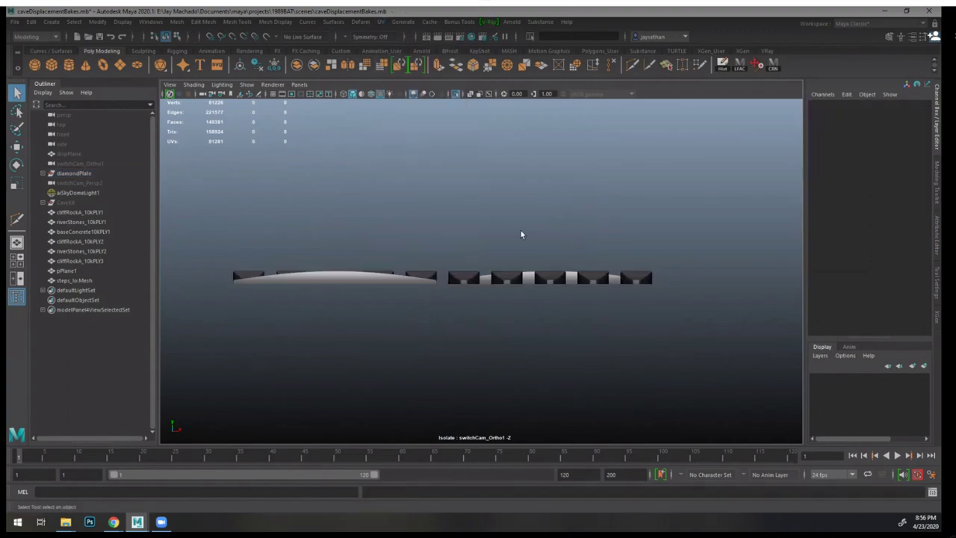
# - Examine the highGeo mesh's side-projected UV layout in the UV Editor and close the UV windows
pyautogui.moveTo(515, 280); pyautogui.dragTo(517, 282)
pyautogui.click(382, 21)
pyautogui.click(400, 39)
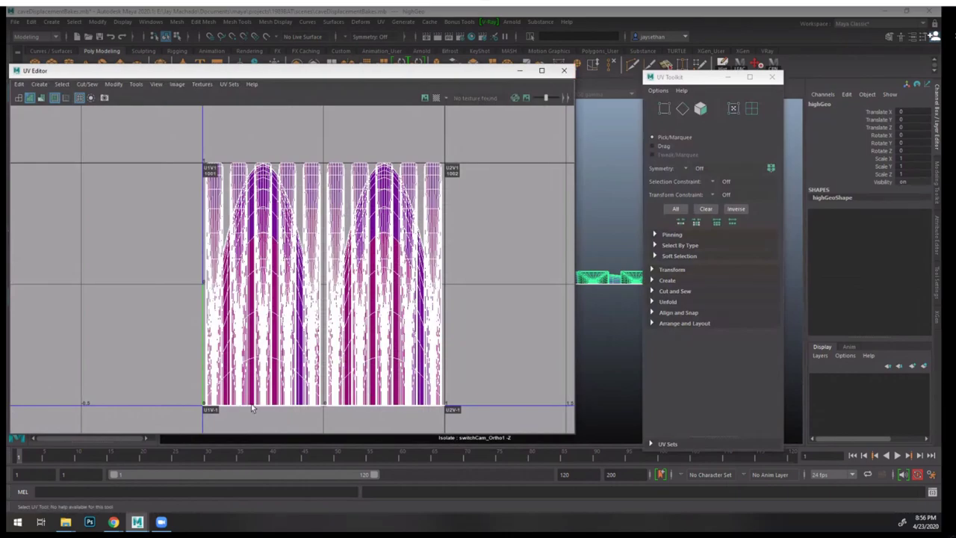
pyautogui.click(563, 70)
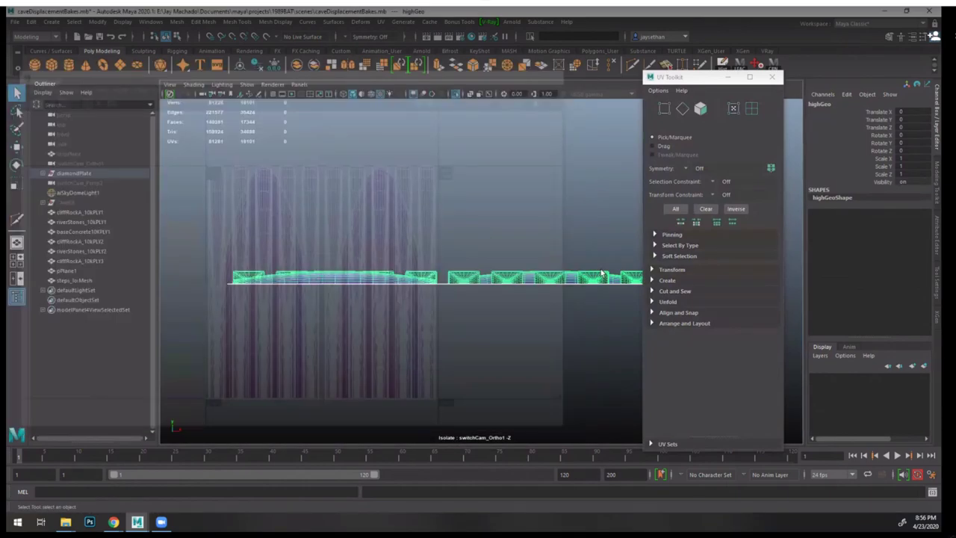
pyautogui.click(771, 77)
# - Inspect the black-to-white V ramp connected to the color of highGeo's lambert2 material and clear the selection
pyautogui.click(938, 247)
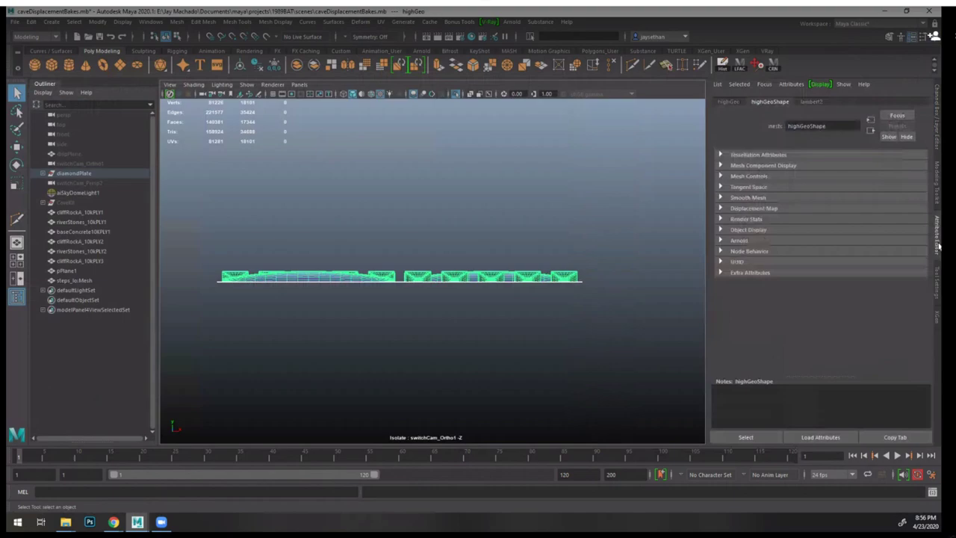
pyautogui.click(812, 100)
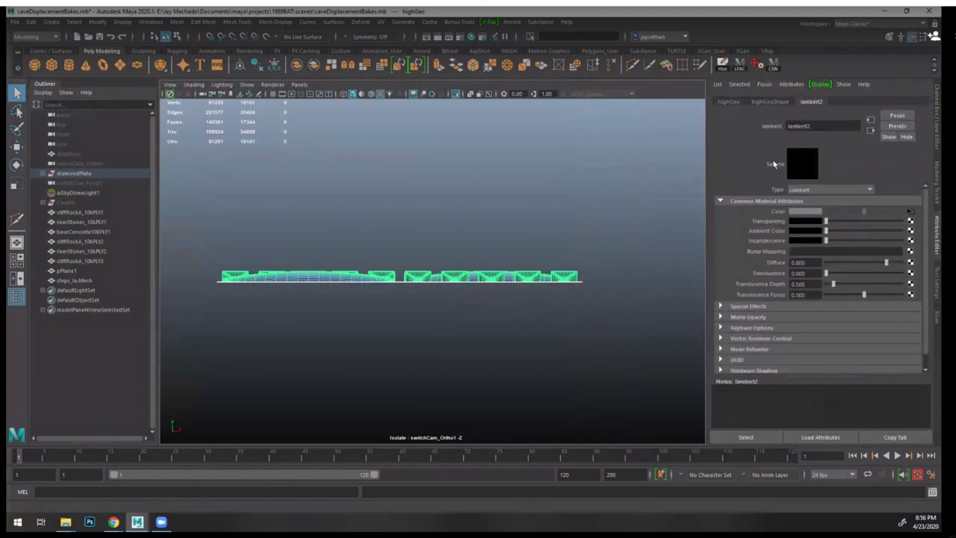
pyautogui.click(910, 212)
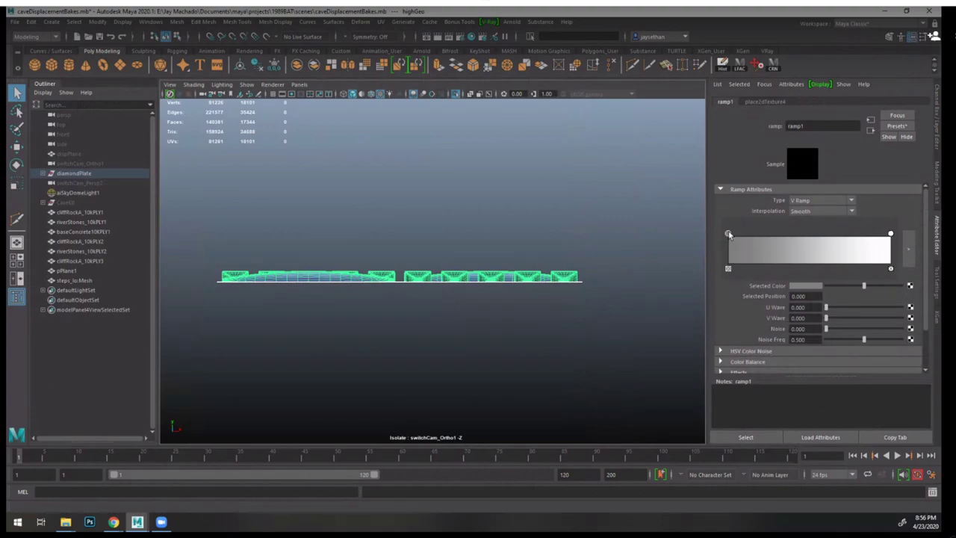
pyautogui.click(616, 234)
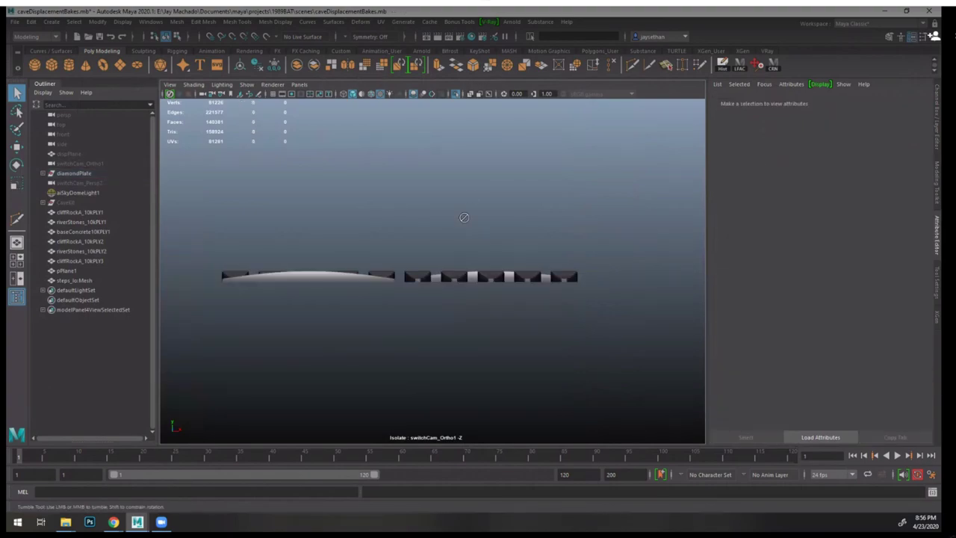
# - Return to the perspective view and select the flat bakePlane mesh beneath the treads
pyautogui.keyDown('alt'); pyautogui.moveTo(463, 216); pyautogui.dragTo(523, 276); pyautogui.keyUp('alt')
pyautogui.keyDown('alt'); pyautogui.moveTo(523, 277); pyautogui.dragTo(522, 295, button='right'); pyautogui.keyUp('alt')
pyautogui.keyDown('alt'); pyautogui.moveTo(521, 295); pyautogui.dragTo(506, 335); pyautogui.keyUp('alt')
pyautogui.click(442, 234)
pyautogui.click(485, 360)
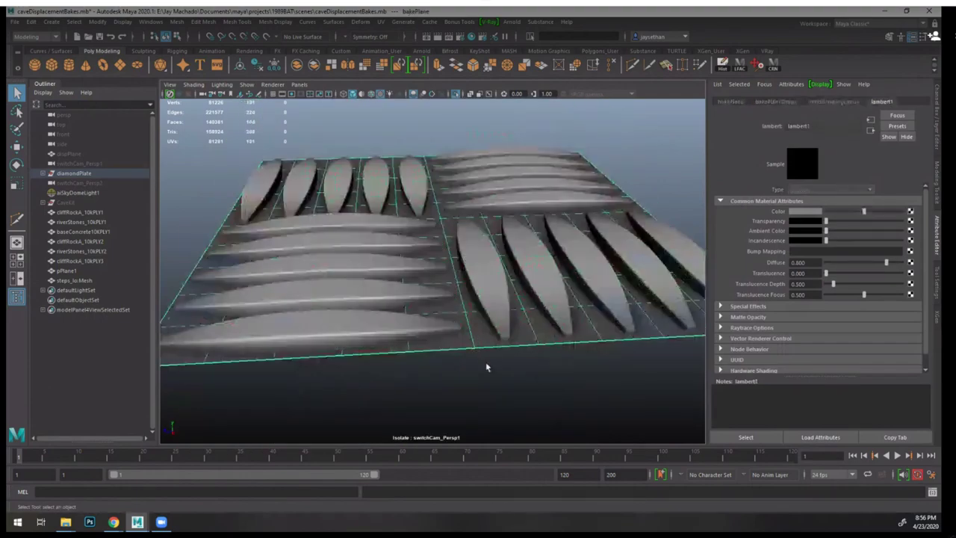
pyautogui.keyDown('alt'); pyautogui.moveTo(539, 372); pyautogui.dragTo(452, 327); pyautogui.keyUp('alt')
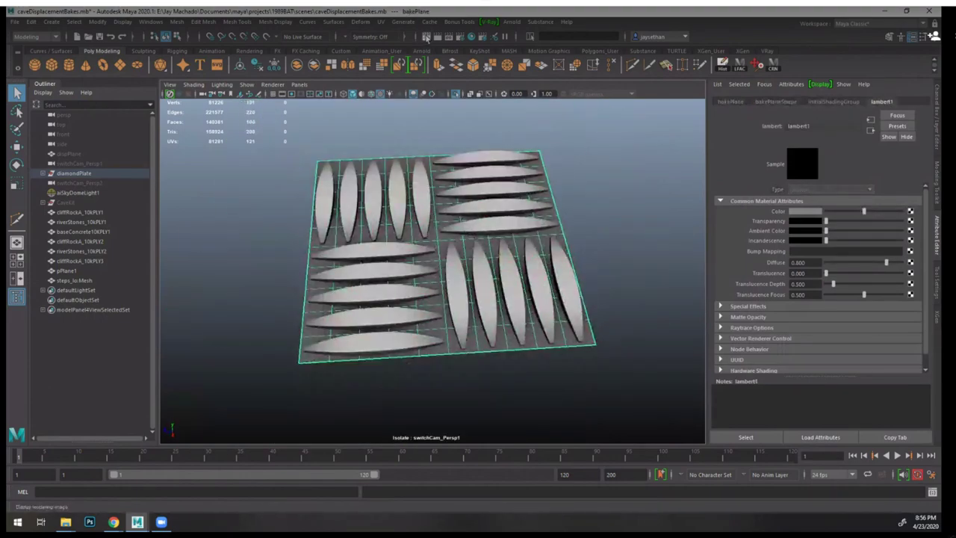
# - Examine the bakePlane's UV layout in the UV Editor and close the UV windows
pyautogui.click(382, 22)
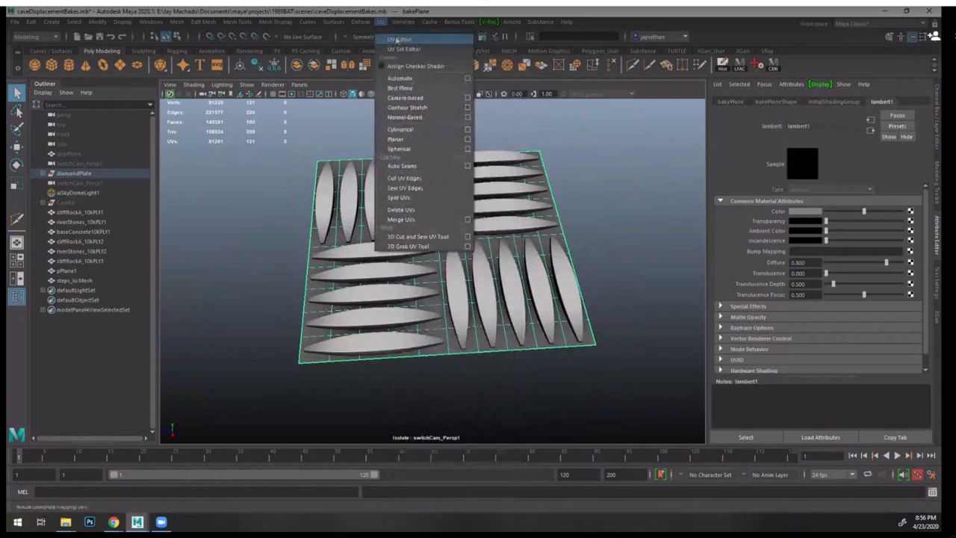
pyautogui.click(398, 39)
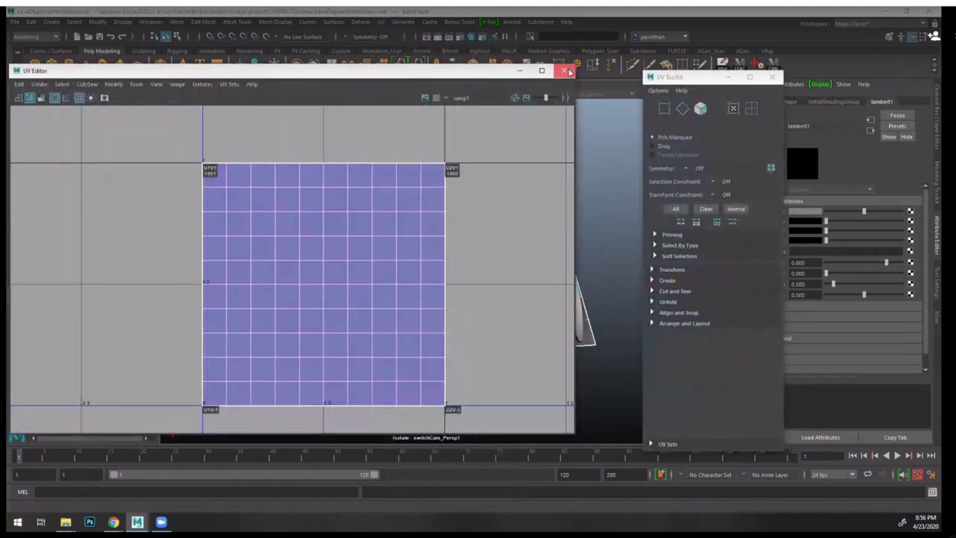
pyautogui.click(565, 70)
pyautogui.click(773, 77)
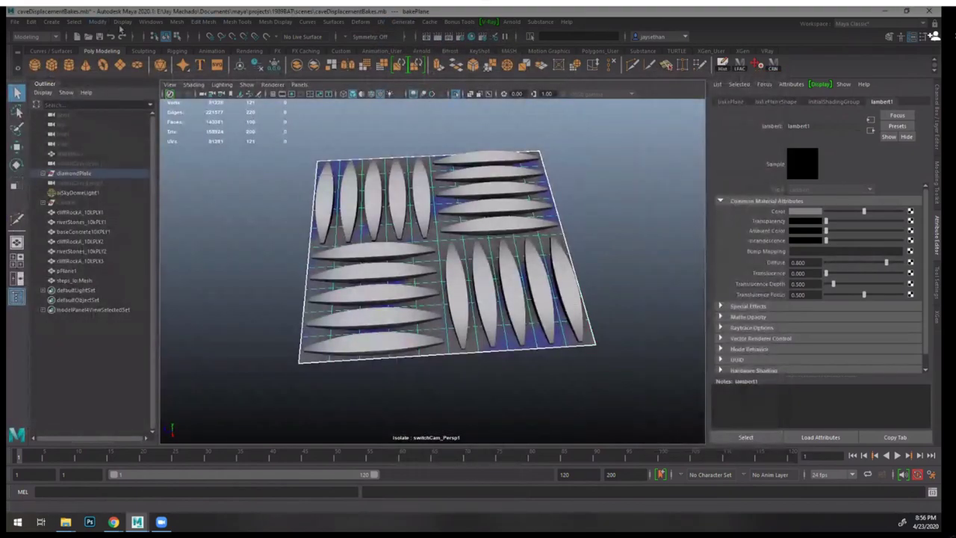
# - Switch to the Rendering command set and open Transfer Maps with bakePlane as the target mesh
pyautogui.click(121, 22)
pyautogui.click(41, 37)
pyautogui.click(41, 36)
pyautogui.click(26, 87)
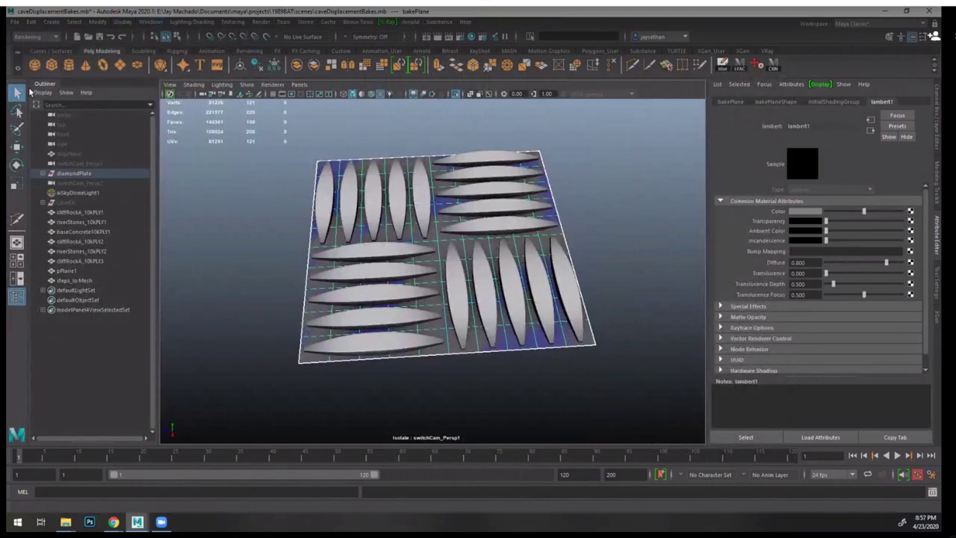
pyautogui.click(198, 23)
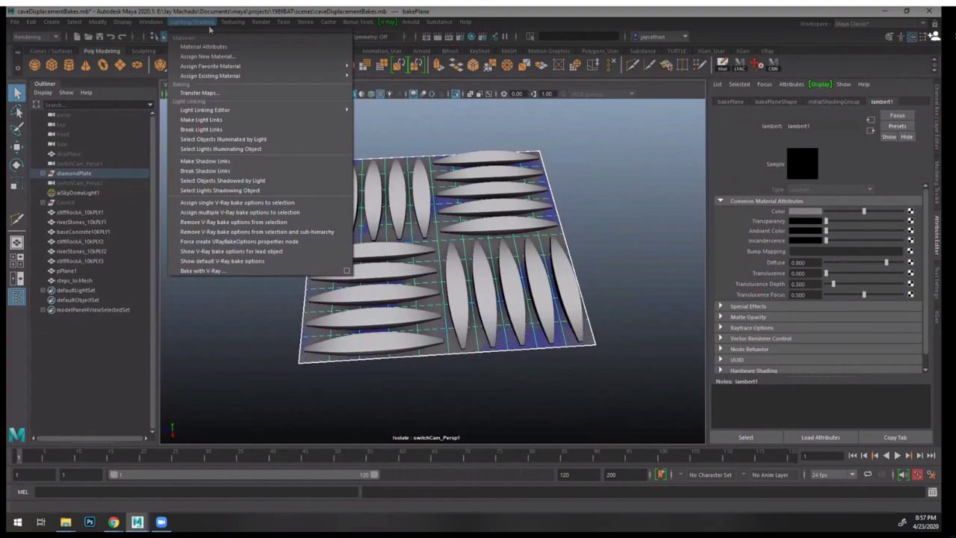
pyautogui.click(224, 93)
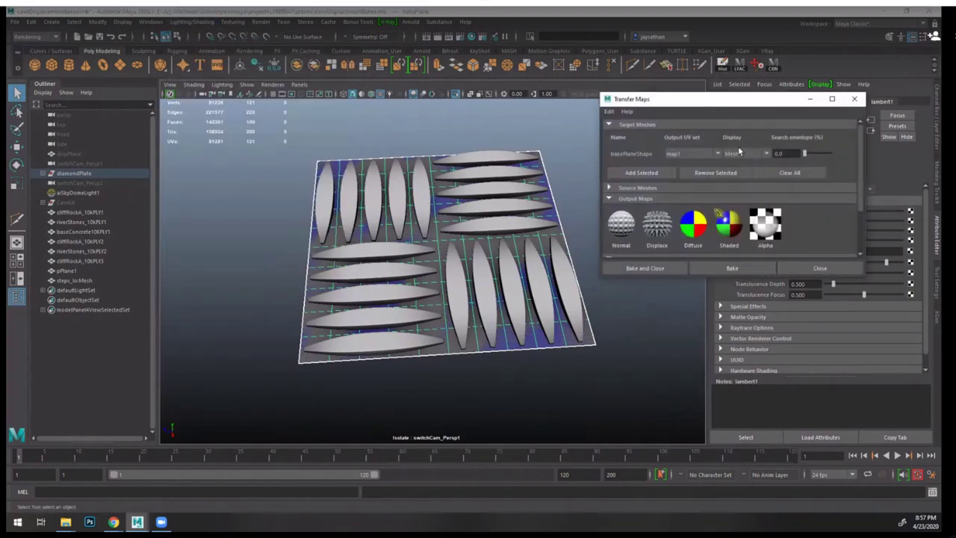
# - Set the bakePlane target's display to Both in Transfer Maps
pyautogui.moveTo(729, 101); pyautogui.dragTo(716, 96)
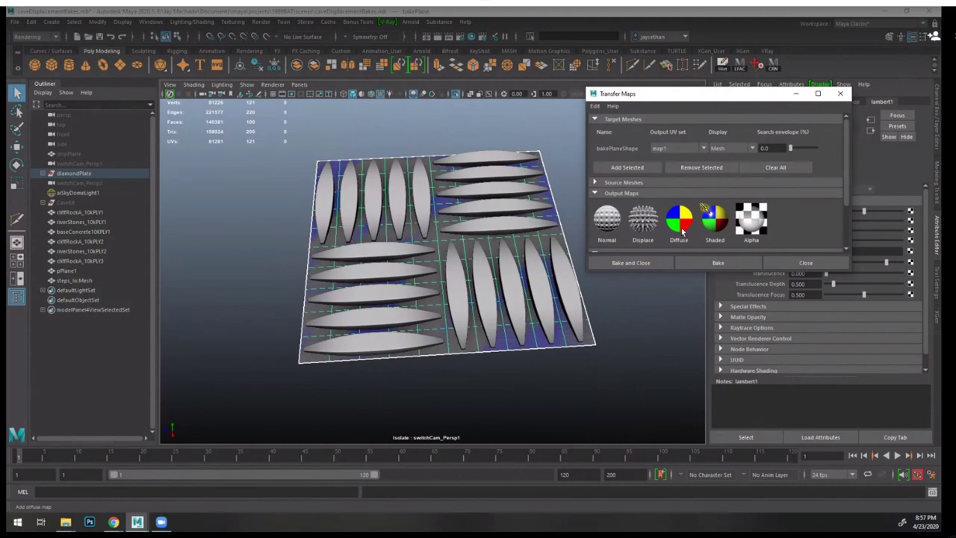
pyautogui.click(621, 362)
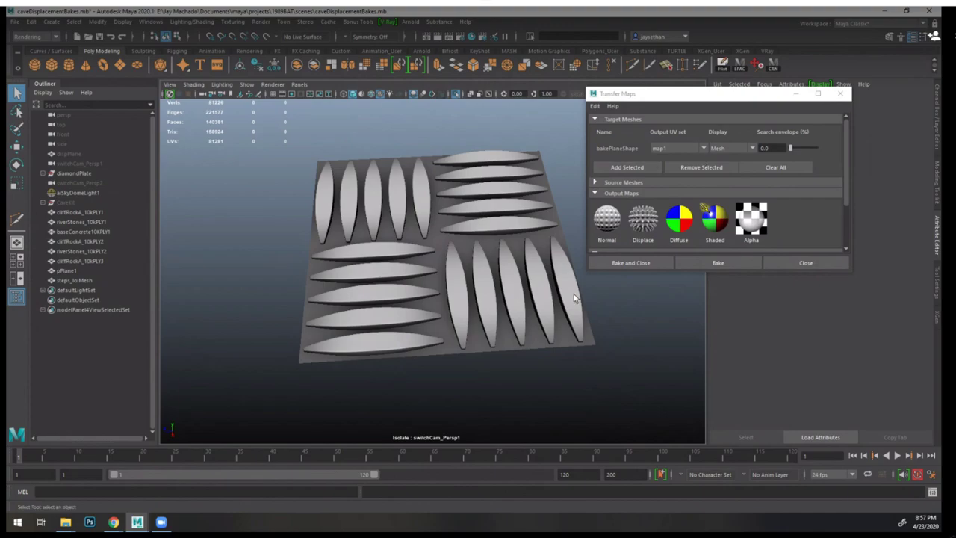
pyautogui.click(560, 339)
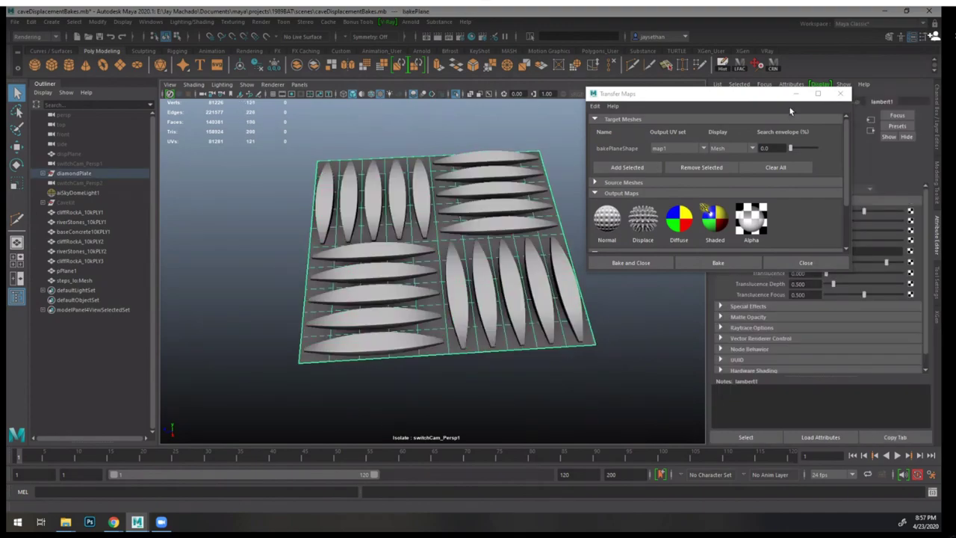
pyautogui.keyDown('alt'); pyautogui.moveTo(565, 193); pyautogui.dragTo(455, 277); pyautogui.keyUp('alt')
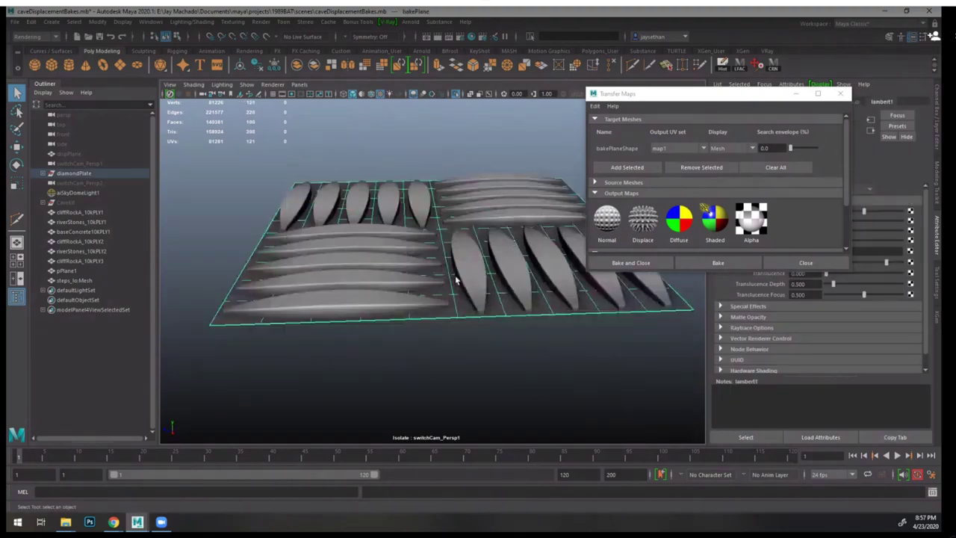
pyautogui.click(728, 148)
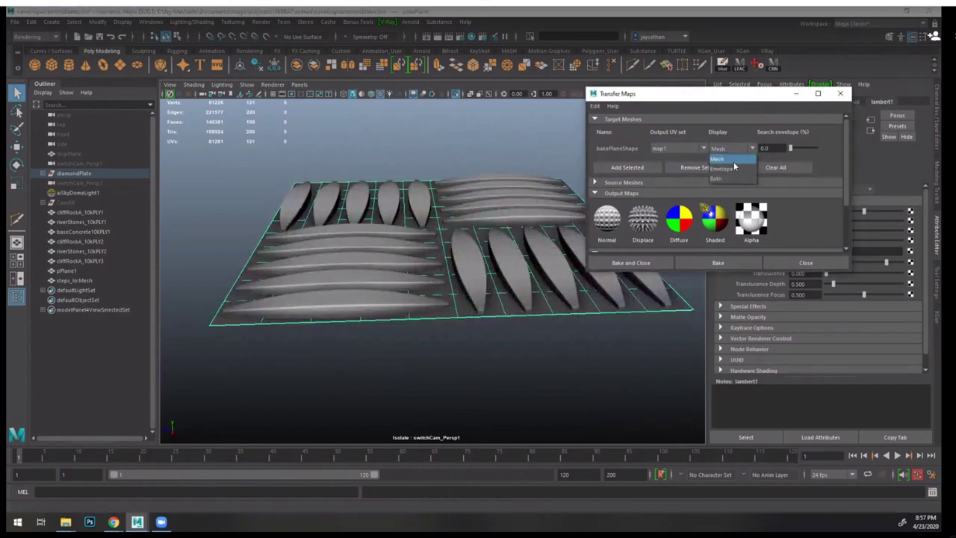
pyautogui.click(717, 178)
pyautogui.keyDown('alt'); pyautogui.moveTo(507, 217); pyautogui.dragTo(502, 218); pyautogui.keyUp('alt')
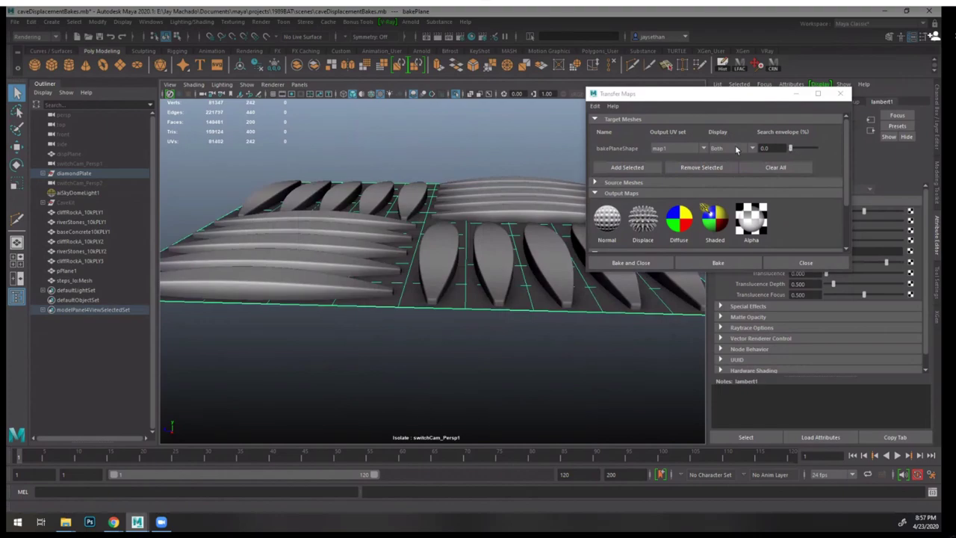
# - Turn off the viewport isolation of the diamond plate and reapply the Both display option to the bakePlane target
pyautogui.keyDown('alt'); pyautogui.moveTo(501, 167); pyautogui.dragTo(464, 112); pyautogui.keyUp('alt')
pyautogui.moveTo(474, 196); pyautogui.dragTo(536, 321)
pyautogui.click(456, 95)
pyautogui.keyDown('alt'); pyautogui.moveTo(484, 204); pyautogui.dragTo(452, 97); pyautogui.keyUp('alt')
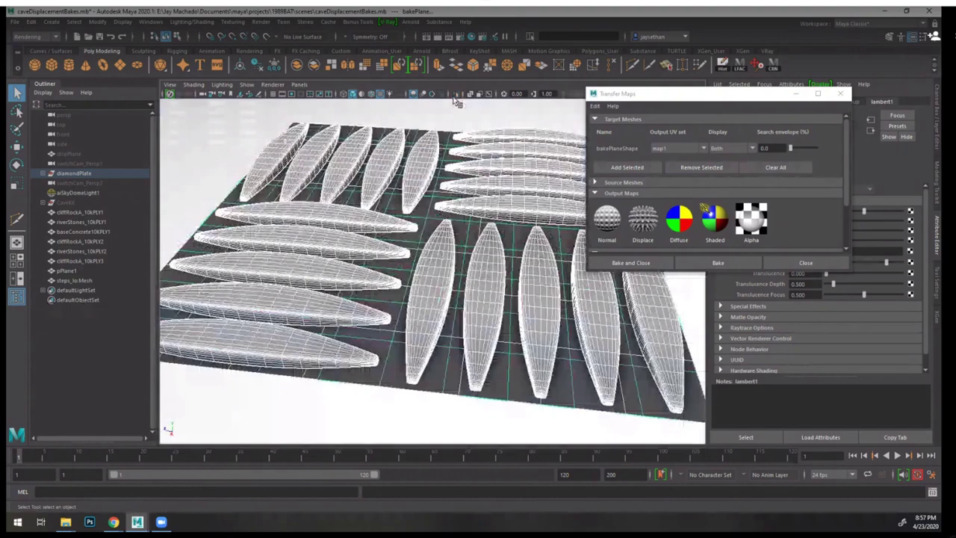
pyautogui.click(724, 148)
pyautogui.click(719, 178)
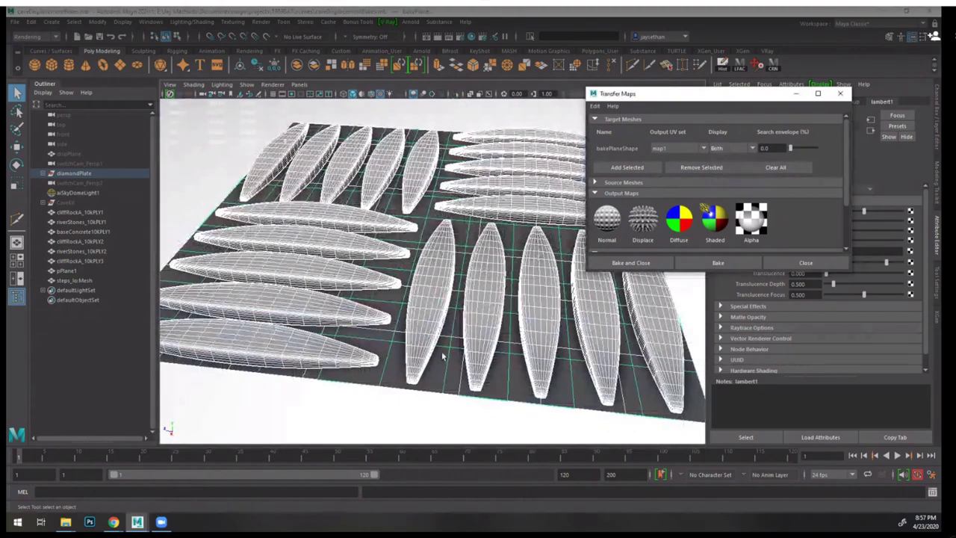
# - Clear the Transfer Maps target list, add bakePlane again and set its display to Both
pyautogui.click(810, 167)
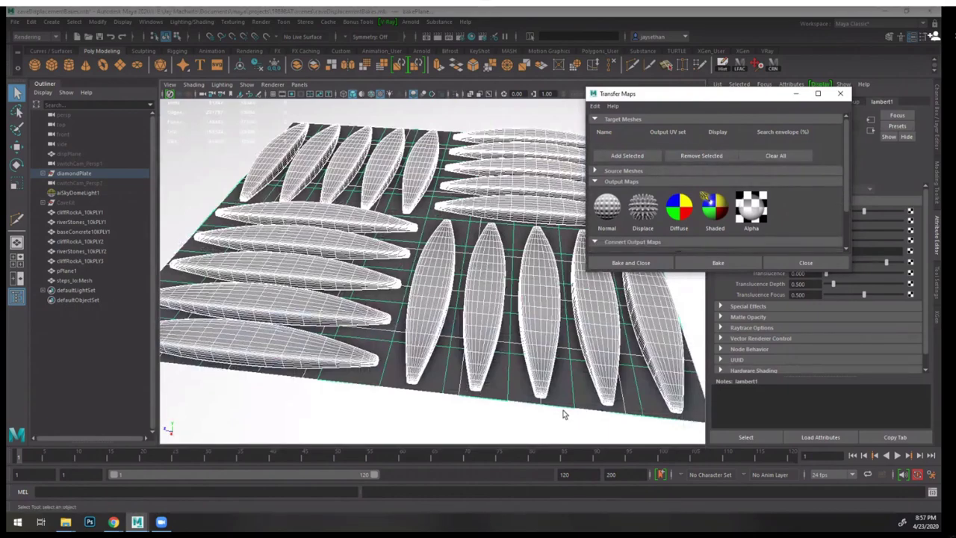
pyautogui.click(553, 370)
pyautogui.click(661, 311)
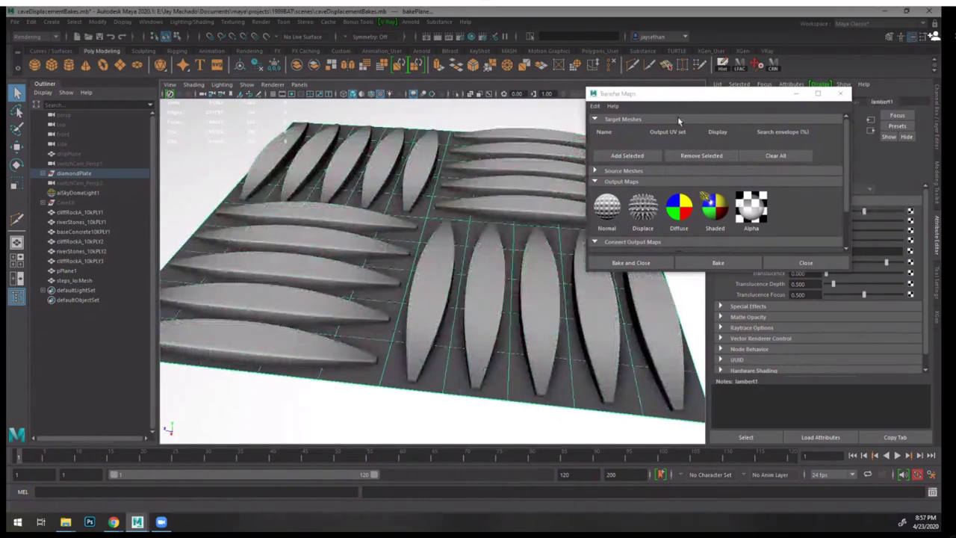
pyautogui.click(624, 155)
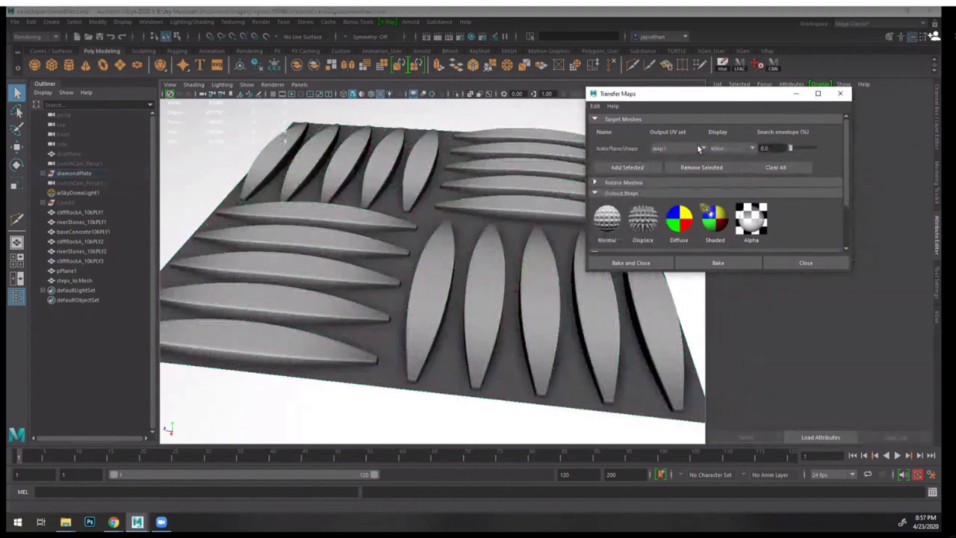
pyautogui.click(728, 149)
pyautogui.click(732, 177)
# - Examine the bakePlane and the treads above it from low and high angles
pyautogui.keyDown('alt'); pyautogui.moveTo(551, 197); pyautogui.dragTo(440, 209); pyautogui.keyUp('alt')
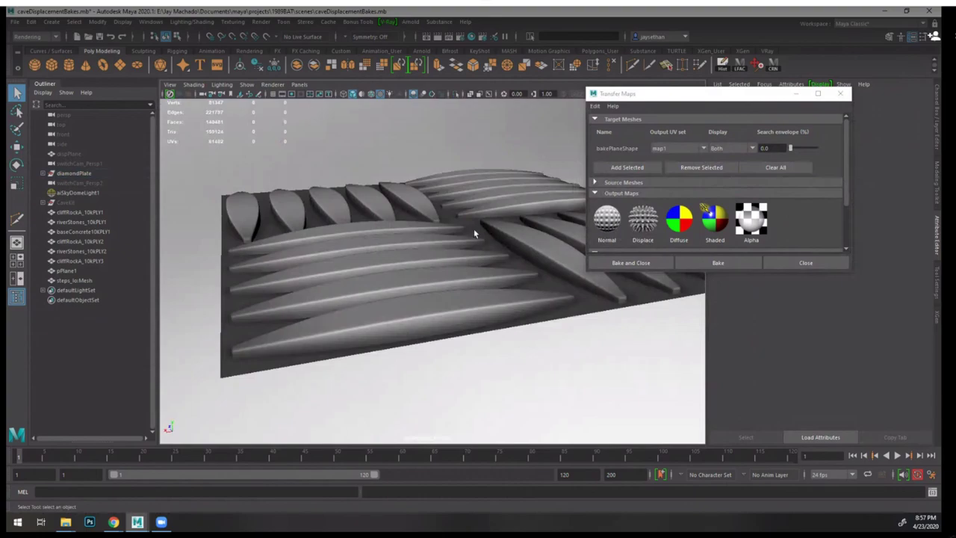
pyautogui.keyDown('alt'); pyautogui.moveTo(477, 236); pyautogui.dragTo(429, 175, button='right'); pyautogui.keyUp('alt')
pyautogui.keyDown('alt'); pyautogui.moveTo(429, 176); pyautogui.dragTo(467, 205); pyautogui.keyUp('alt')
pyautogui.keyDown('alt'); pyautogui.moveTo(468, 205); pyautogui.dragTo(437, 273, button='right'); pyautogui.keyUp('alt')
pyautogui.keyDown('alt'); pyautogui.moveTo(437, 273); pyautogui.dragTo(412, 281); pyautogui.keyUp('alt')
pyautogui.keyDown('alt'); pyautogui.moveTo(412, 281); pyautogui.dragTo(445, 252, button='right'); pyautogui.keyUp('alt')
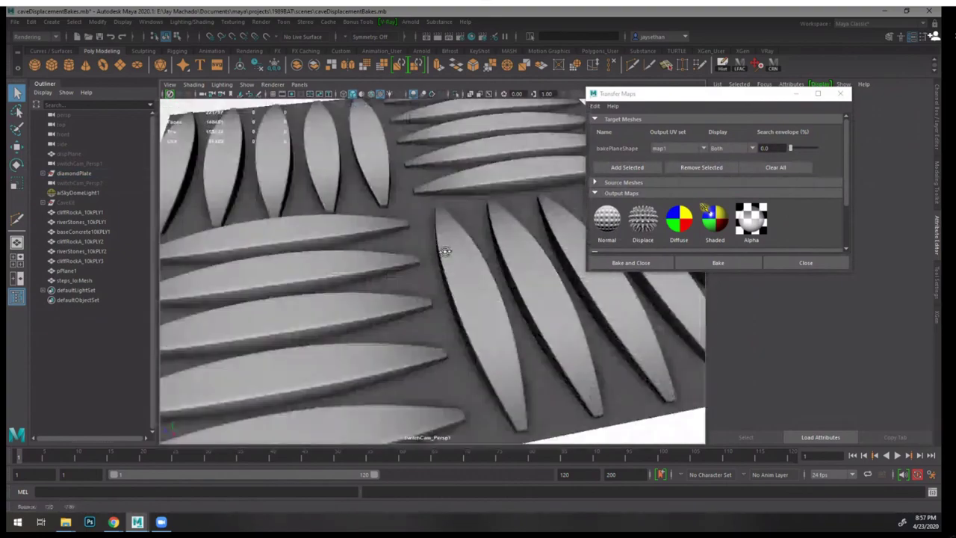
pyautogui.keyDown('alt'); pyautogui.moveTo(445, 252); pyautogui.dragTo(442, 237); pyautogui.keyUp('alt')
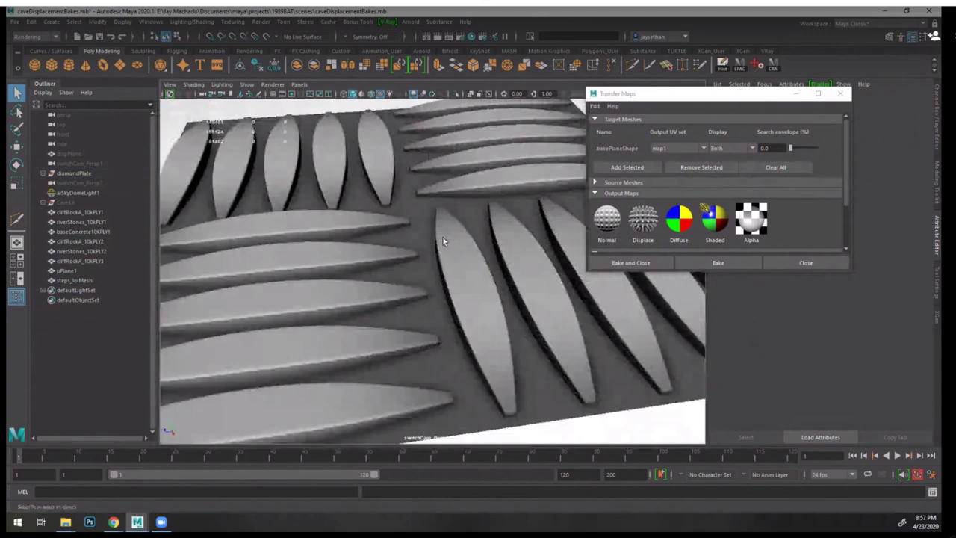
# - Check the renderer in Render Settings, and close both that window and Transfer Maps
pyautogui.click(468, 37)
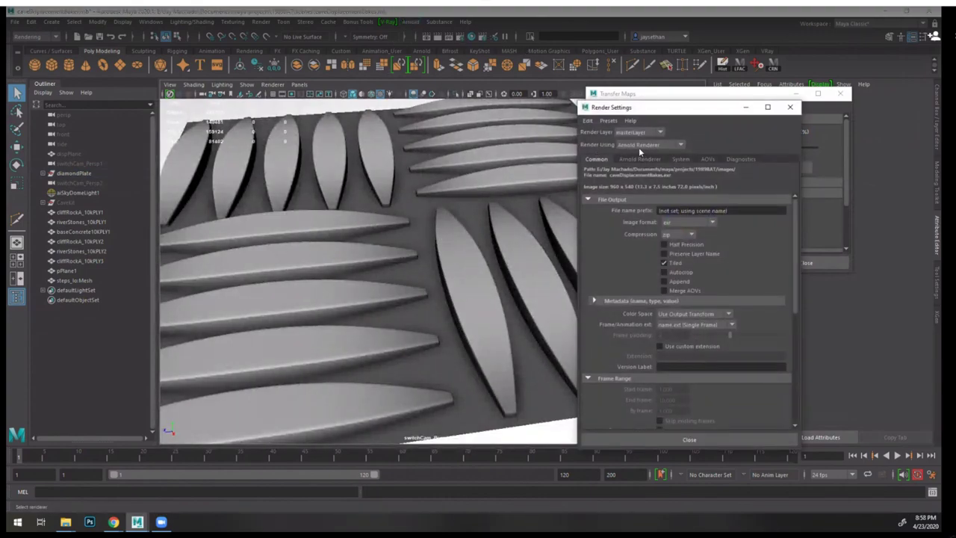
pyautogui.click(790, 107)
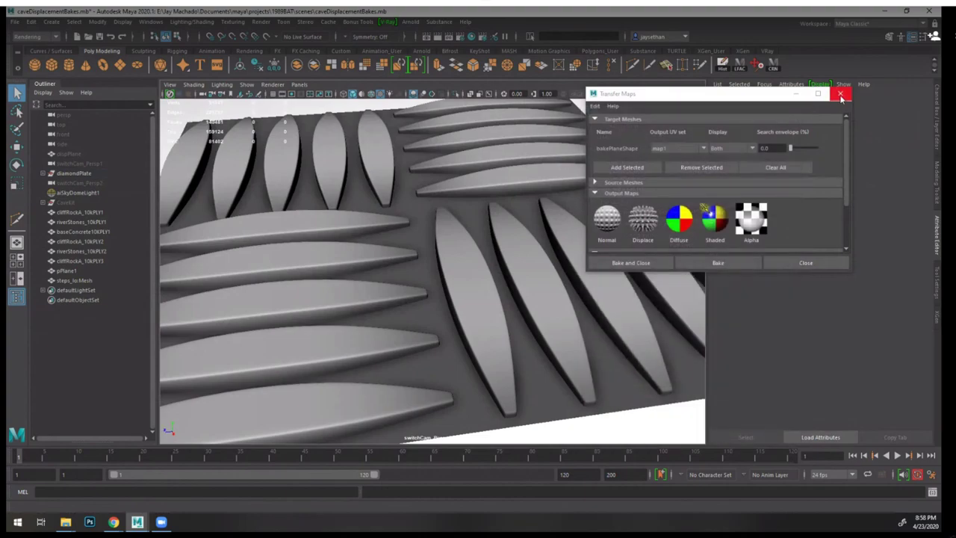
pyautogui.click(841, 95)
# - Select the highGeo treads and inspect their raised shape from above and from a low angle
pyautogui.keyDown('alt'); pyautogui.moveTo(553, 196); pyautogui.dragTo(451, 268); pyautogui.keyUp('alt')
pyautogui.click(452, 269)
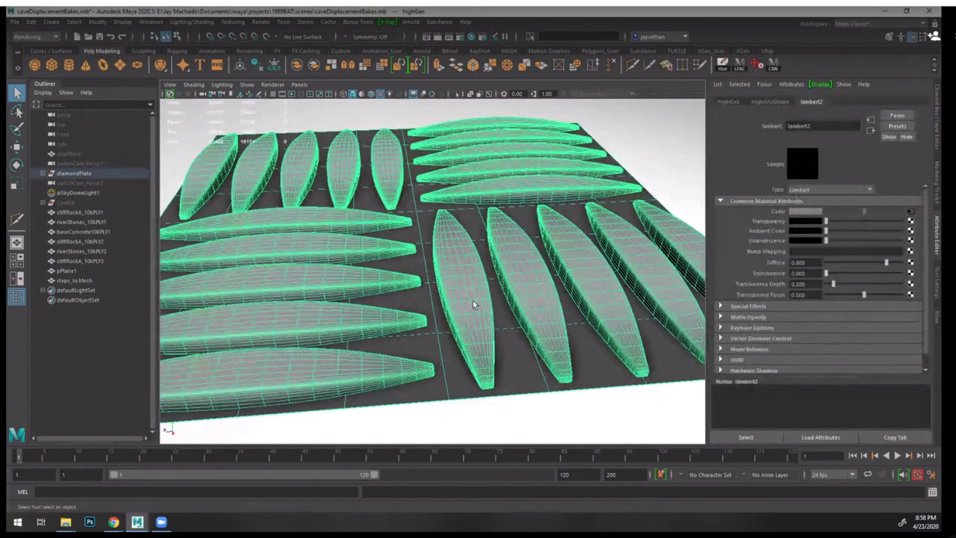
pyautogui.moveTo(474, 302)
pyautogui.keyDown('alt'); pyautogui.mouseDown()
pyautogui.moveTo(486, 271)
pyautogui.moveTo(467, 286)
pyautogui.mouseUp(); pyautogui.keyUp('alt')
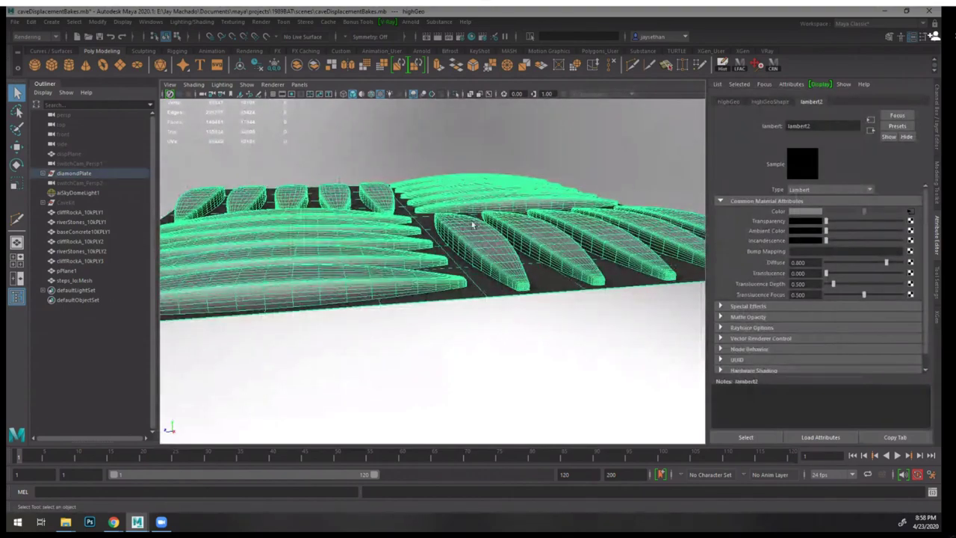
pyautogui.keyDown('alt'); pyautogui.moveTo(547, 230); pyautogui.dragTo(547, 242); pyautogui.keyUp('alt')
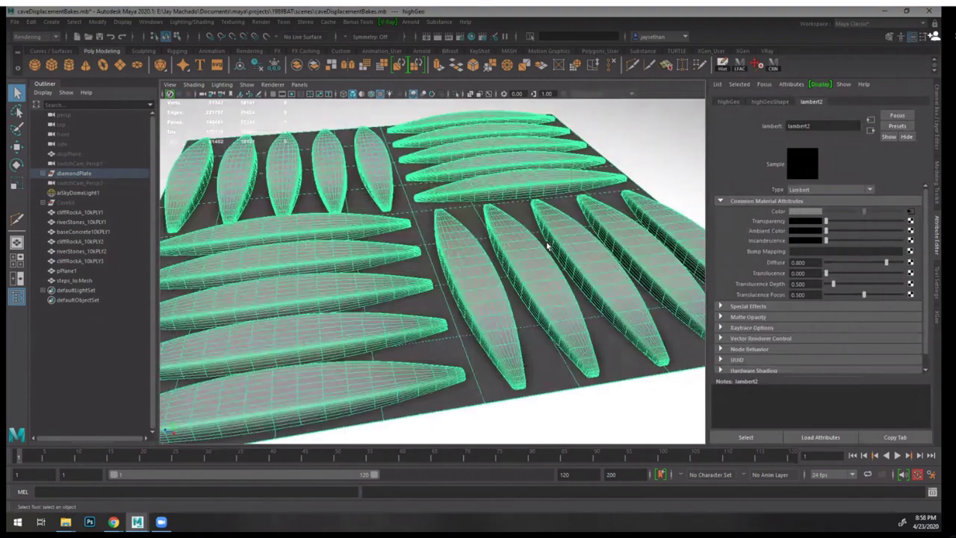
# - Pull back from the diamond plate to look over the surrounding cave meshes and select aiSkyDomeLight1
pyautogui.keyDown('alt'); pyautogui.moveTo(488, 309); pyautogui.dragTo(465, 96, button='right'); pyautogui.keyUp('alt')
pyautogui.scroll(-1, 512, 258)
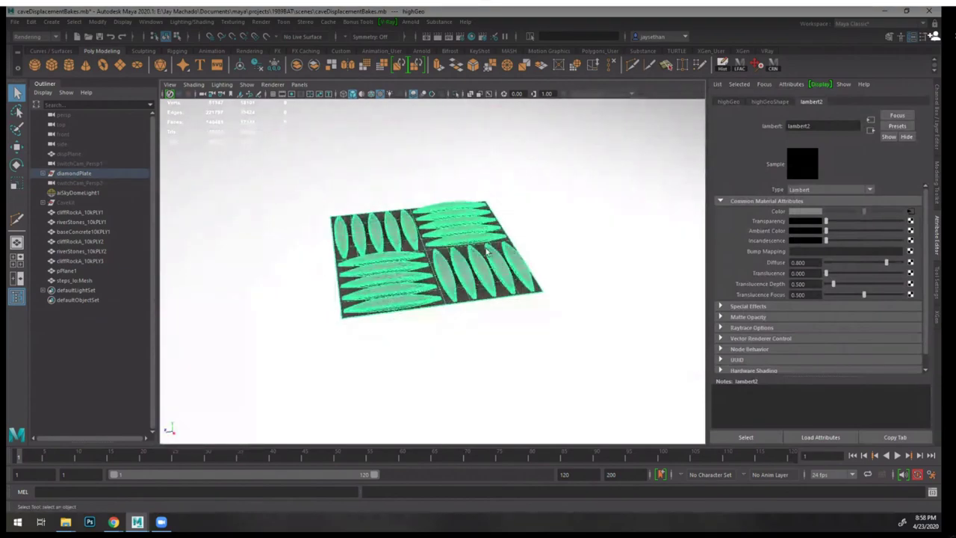
pyautogui.keyDown('alt'); pyautogui.moveTo(487, 233); pyautogui.dragTo(487, 254); pyautogui.keyUp('alt')
pyautogui.keyDown('alt'); pyautogui.moveTo(515, 217); pyautogui.dragTo(241, 211, button='right'); pyautogui.keyUp('alt')
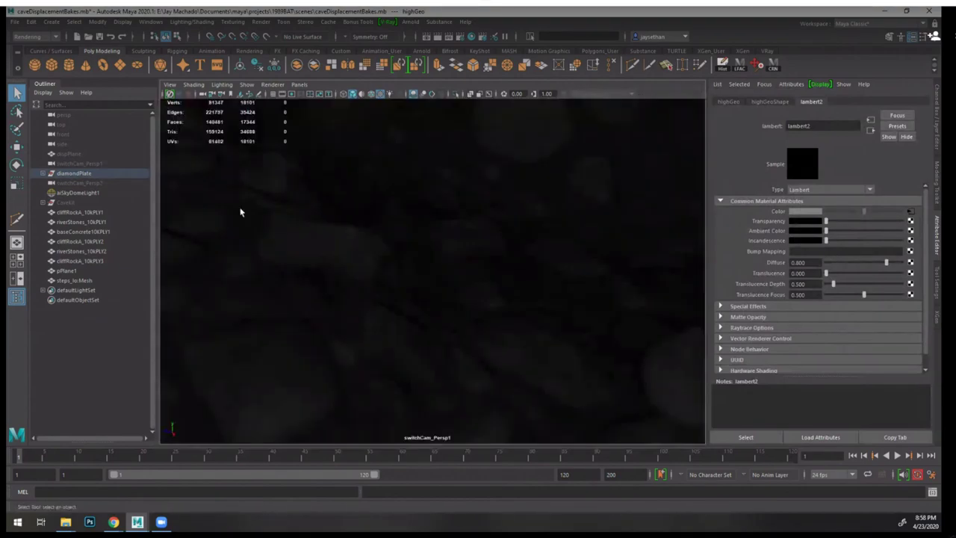
pyautogui.keyDown('alt'); pyautogui.moveTo(540, 265); pyautogui.dragTo(354, 241, button='right'); pyautogui.keyUp('alt')
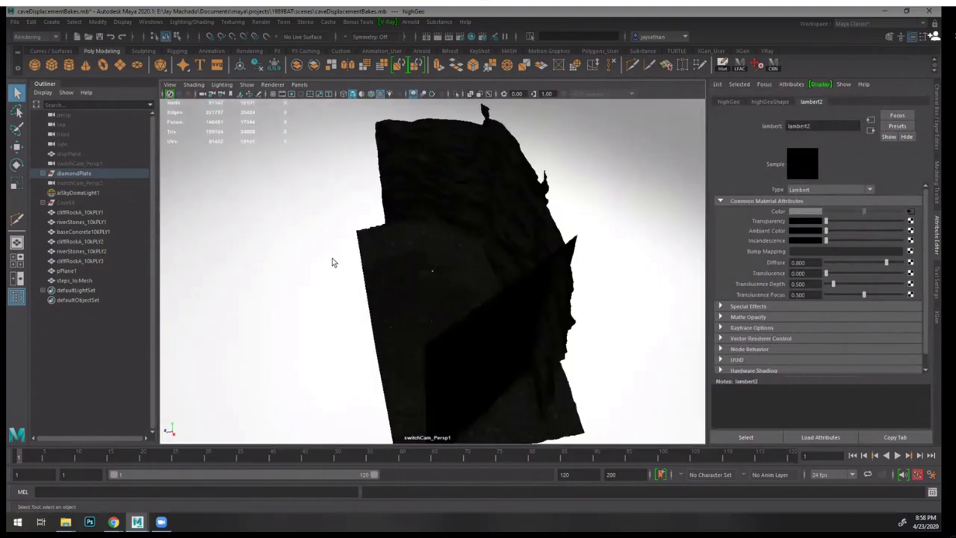
pyautogui.click(333, 262)
pyautogui.keyDown('alt'); pyautogui.moveTo(334, 262); pyautogui.dragTo(446, 264); pyautogui.keyUp('alt')
pyautogui.keyDown('alt'); pyautogui.moveTo(446, 265); pyautogui.dragTo(702, 324, button='right'); pyautogui.keyUp('alt')
pyautogui.keyDown('alt'); pyautogui.moveTo(702, 324); pyautogui.dragTo(559, 260); pyautogui.keyUp('alt')
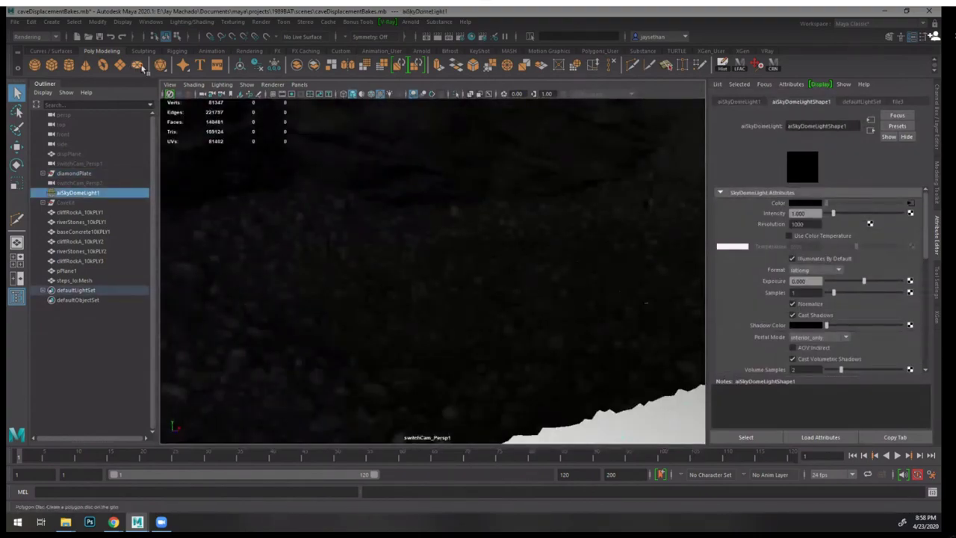
# - Check the viewport renderer choices, look around the dark cave rock and select steps_lo:Mesh
pyautogui.click(194, 85)
pyautogui.click(273, 84)
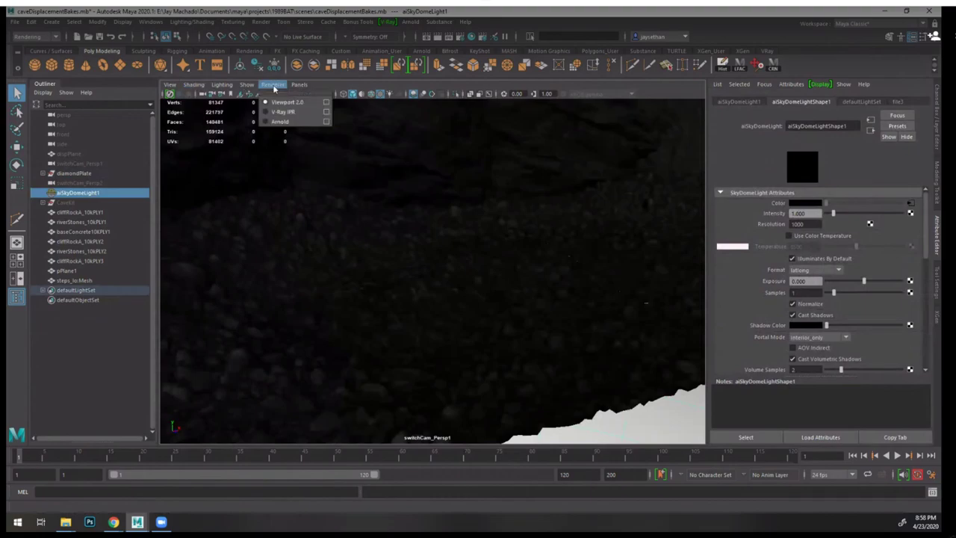
pyautogui.click(296, 122)
pyautogui.keyDown('alt'); pyautogui.moveTo(507, 269); pyautogui.dragTo(478, 245, button='right'); pyautogui.keyUp('alt')
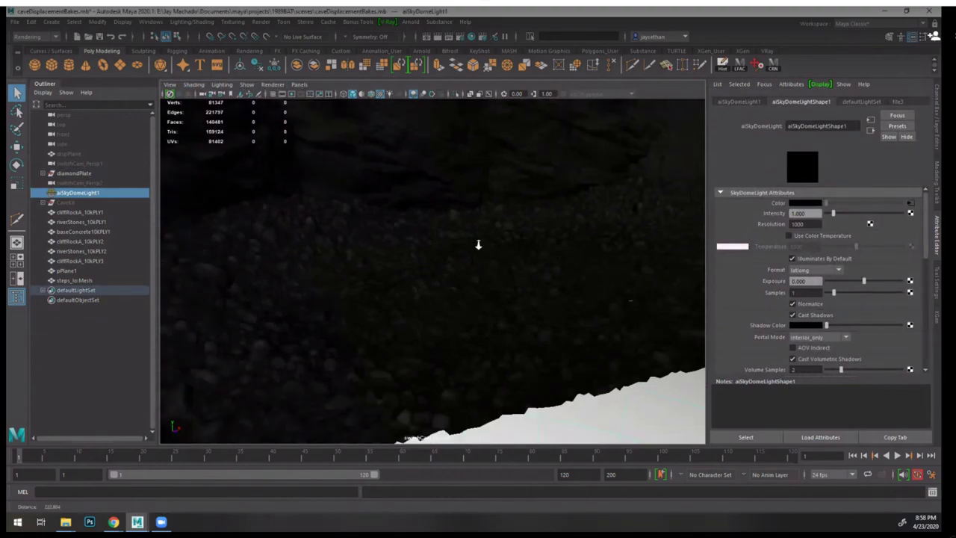
pyautogui.keyDown('alt'); pyautogui.moveTo(478, 244); pyautogui.dragTo(448, 254); pyautogui.keyUp('alt')
pyautogui.keyDown('alt'); pyautogui.moveTo(448, 254); pyautogui.dragTo(441, 271, button='middle'); pyautogui.keyUp('alt')
pyautogui.keyDown('alt'); pyautogui.moveTo(442, 271); pyautogui.dragTo(442, 267, button='right'); pyautogui.keyUp('alt')
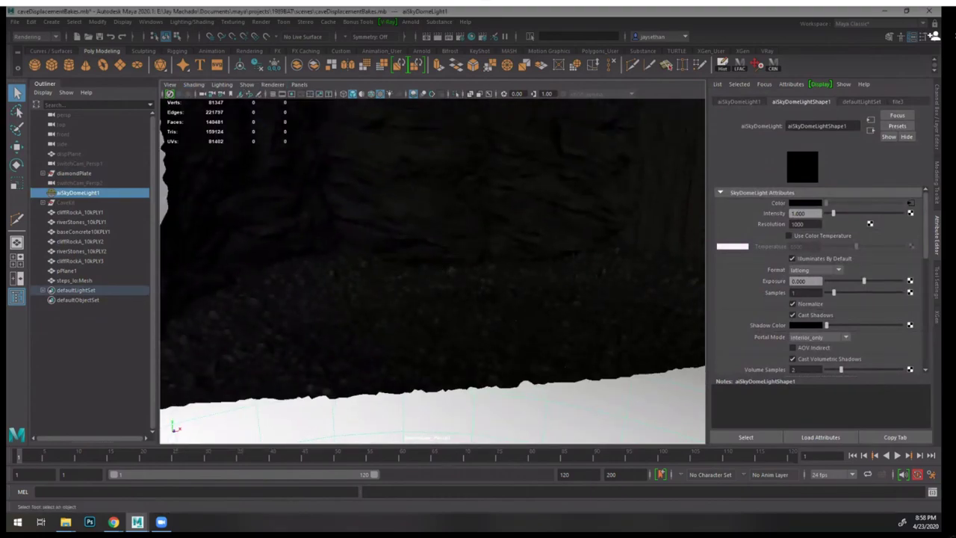
pyautogui.click(360, 163)
pyautogui.keyDown('alt'); pyautogui.moveTo(496, 237); pyautogui.dragTo(514, 262); pyautogui.keyUp('alt')
pyautogui.keyDown('alt'); pyautogui.moveTo(515, 262); pyautogui.dragTo(560, 303, button='right'); pyautogui.keyUp('alt')
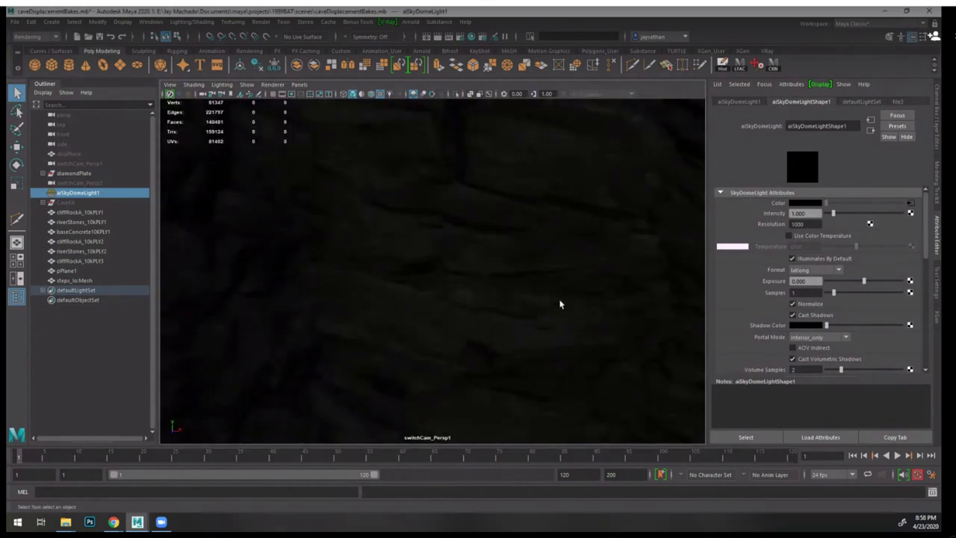
pyautogui.click(555, 301)
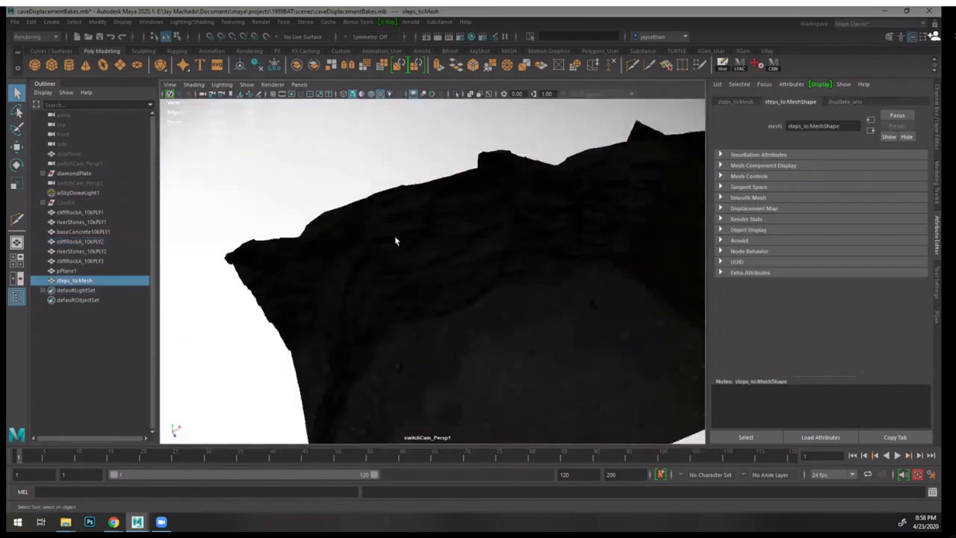
pyautogui.keyDown('alt'); pyautogui.moveTo(395, 238); pyautogui.dragTo(253, 199); pyautogui.keyUp('alt')
# - Unhide the CaveKit group, isolate it in the viewport and frame it
pyautogui.click(79, 202)
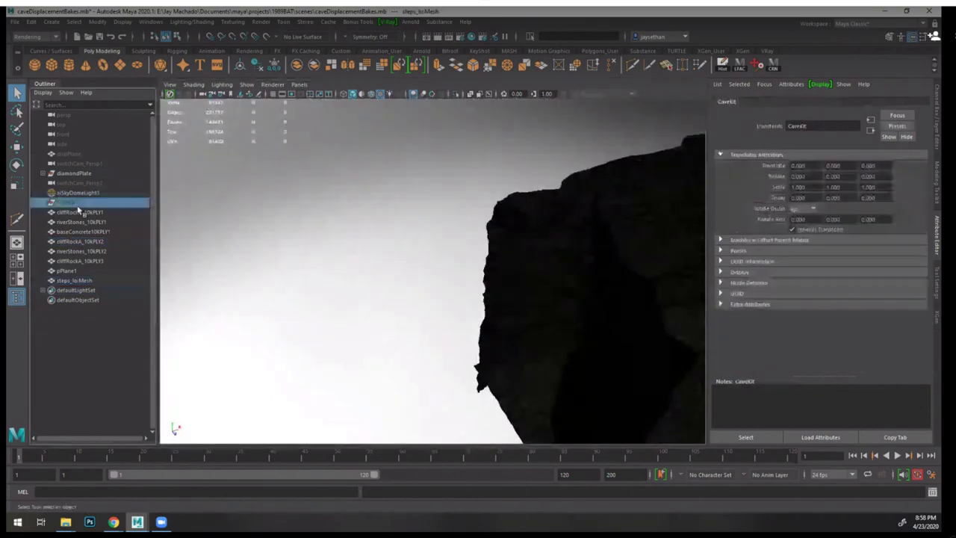
pyautogui.hotkey('shift', 'h')
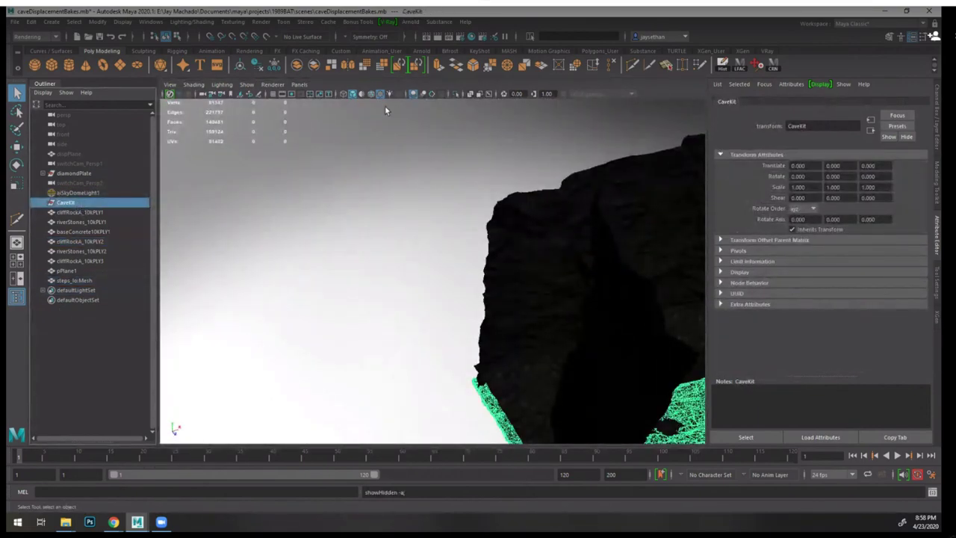
pyautogui.hotkey('ctrl', '1')
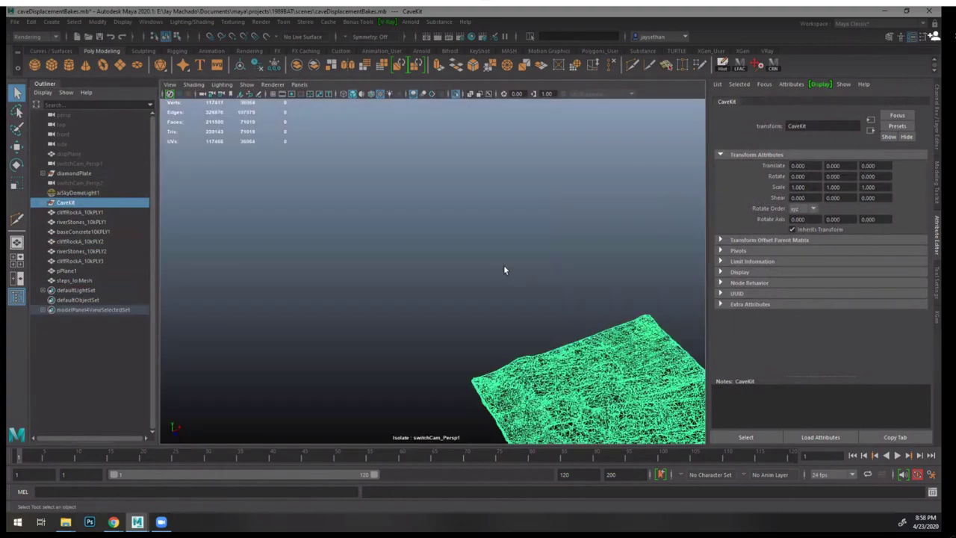
pyautogui.press('f')
# - Select the baseConcrete10kPLY mesh in CaveKit and view the whole piece against the overlapping rock
pyautogui.click(473, 380)
pyautogui.keyDown('alt'); pyautogui.moveTo(478, 305); pyautogui.dragTo(462, 274); pyautogui.keyUp('alt')
pyautogui.click(508, 316)
pyautogui.scroll(3, 462, 274)
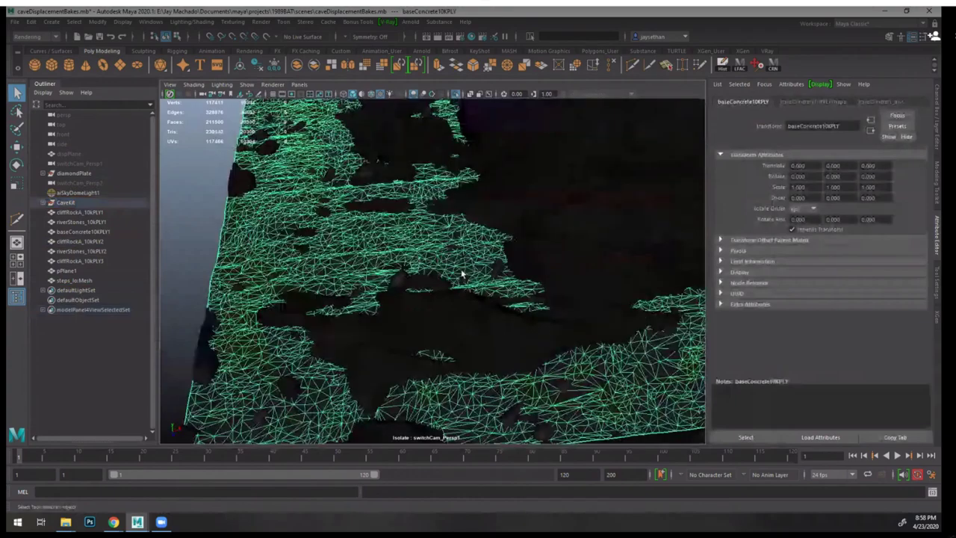
pyautogui.keyDown('alt'); pyautogui.moveTo(461, 274); pyautogui.dragTo(313, 330, button='middle'); pyautogui.keyUp('alt')
pyautogui.keyDown('alt'); pyautogui.moveTo(356, 338); pyautogui.dragTo(323, 213, button='right'); pyautogui.keyUp('alt')
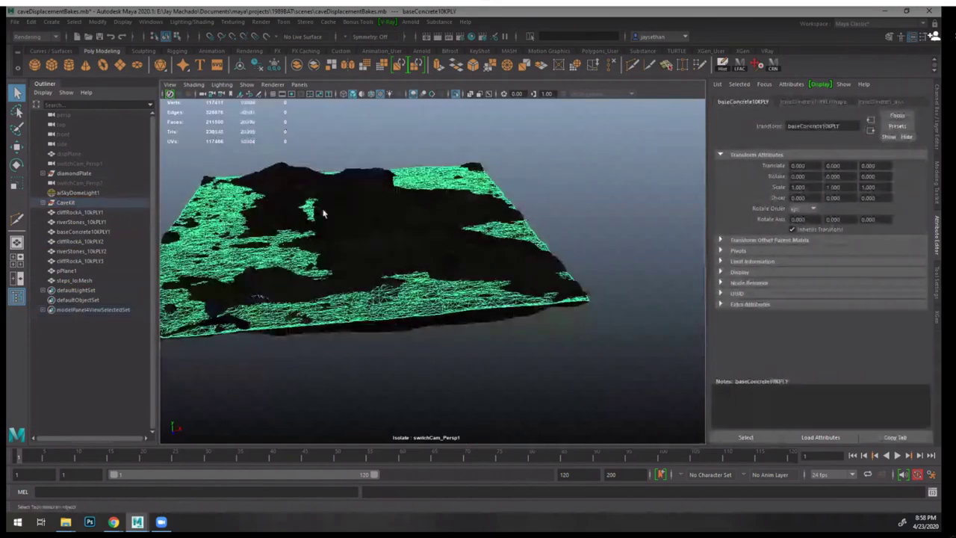
pyautogui.keyDown('alt'); pyautogui.moveTo(323, 214); pyautogui.dragTo(448, 228); pyautogui.keyUp('alt')
# - Look through Arnold's utilities for Bake Selected Geometry, then select the cliffRockA_5kPLY mesh and view its wireframe up close
pyautogui.click(411, 22)
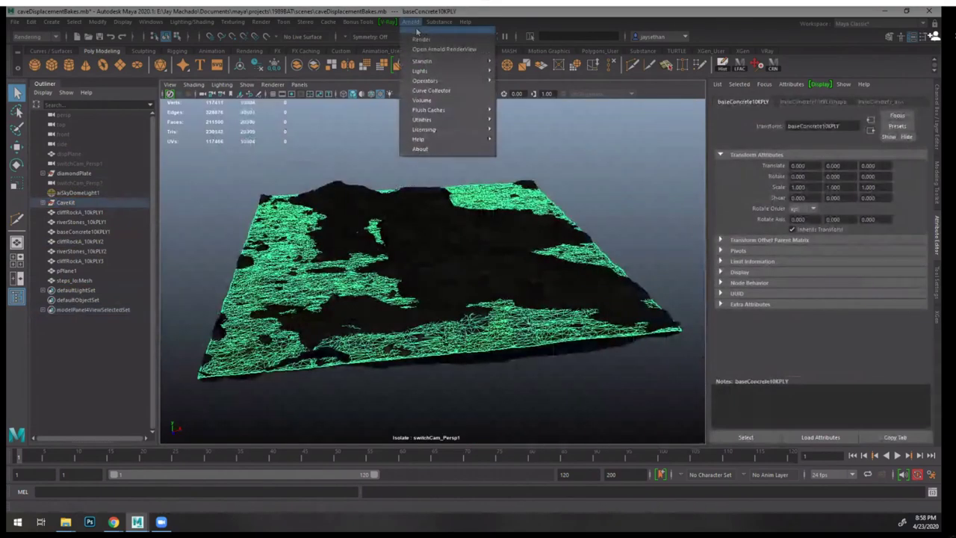
pyautogui.moveTo(464, 122)
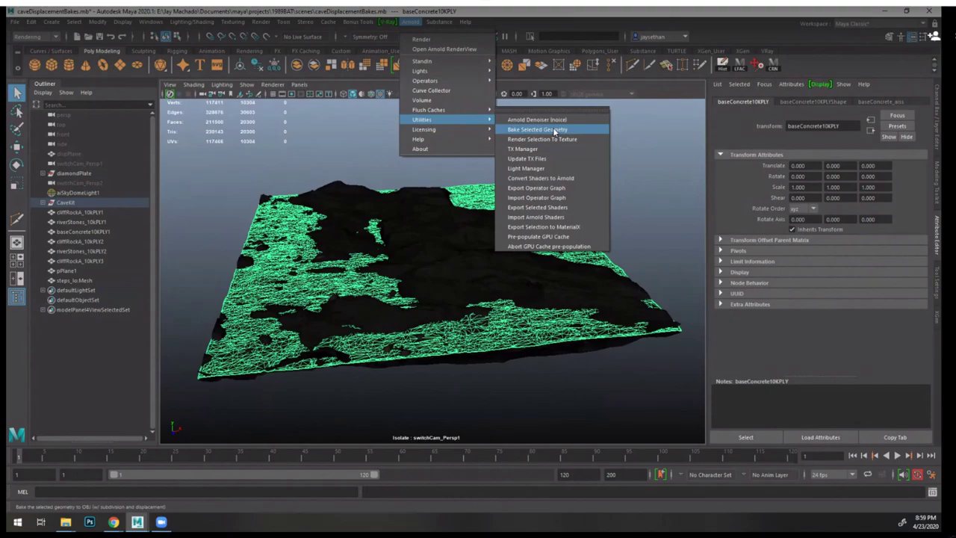
pyautogui.click(568, 377)
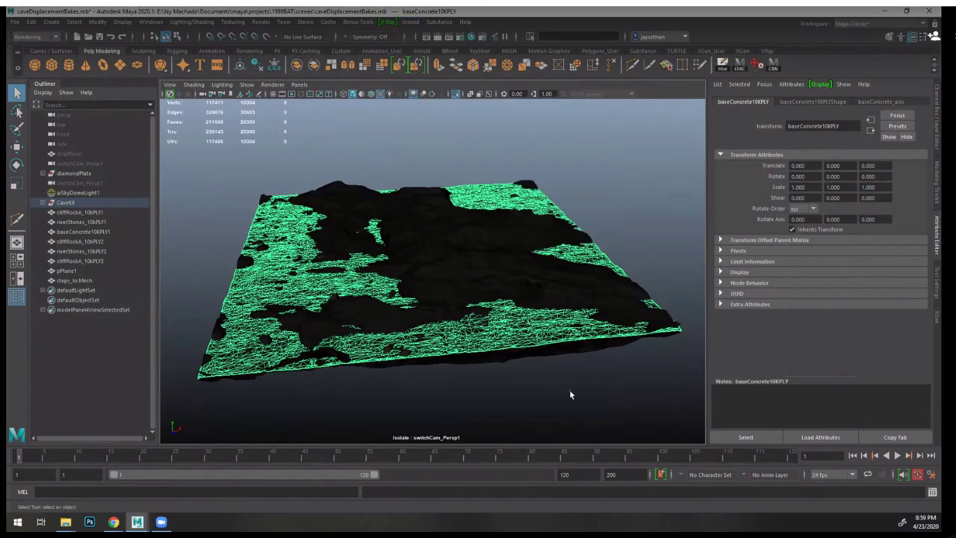
pyautogui.click(569, 389)
pyautogui.click(505, 265)
pyautogui.scroll(6, 497, 262)
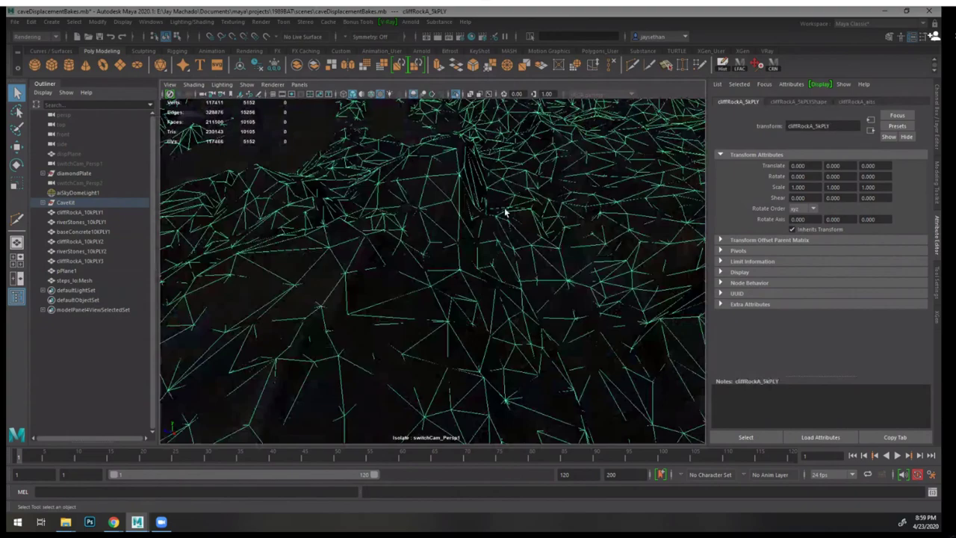
# - Turn off the viewport isolation and hide the CaveKit group
pyautogui.scroll(-8, 491, 187)
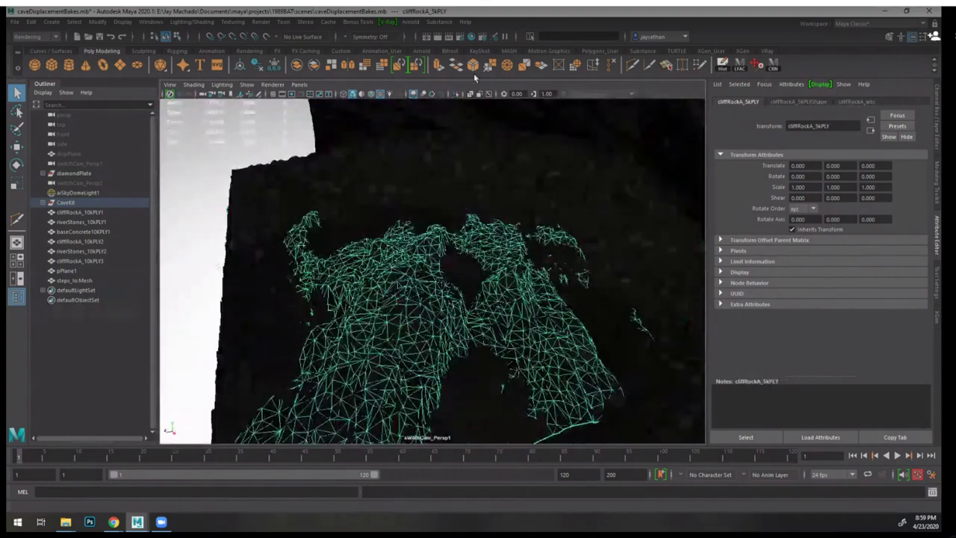
pyautogui.keyDown('alt'); pyautogui.moveTo(505, 177); pyautogui.dragTo(70, 211); pyautogui.keyUp('alt')
pyautogui.click(67, 203)
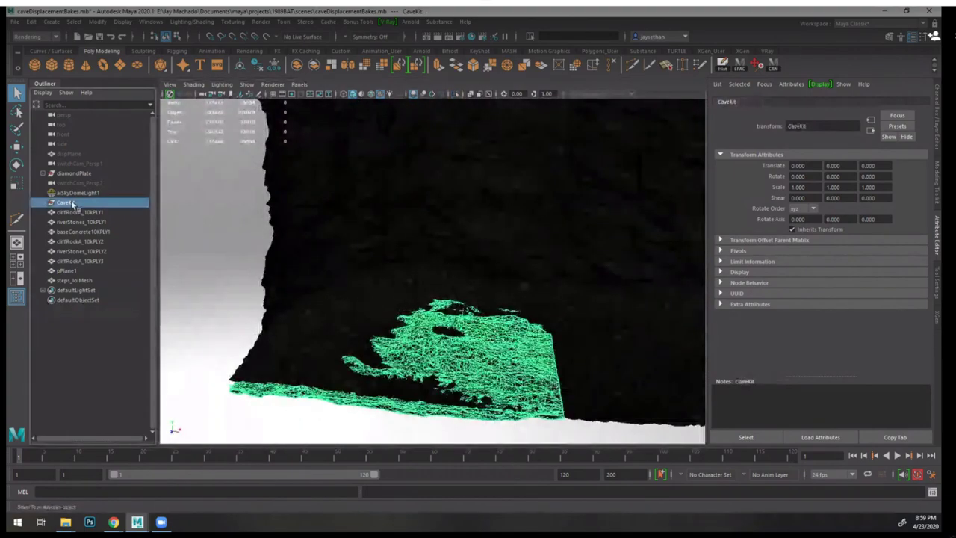
pyautogui.click(454, 93)
pyautogui.click(454, 93)
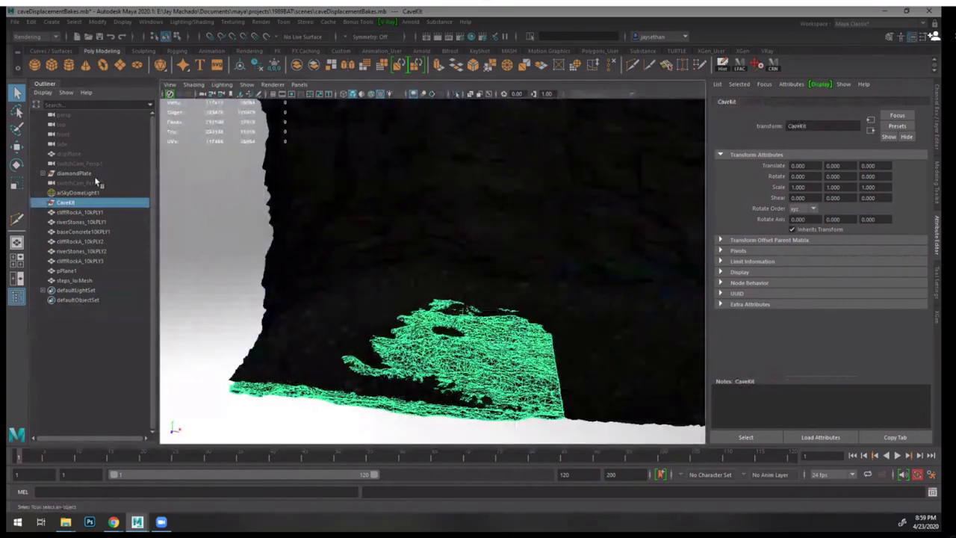
pyautogui.click(590, 187)
pyautogui.click(89, 202)
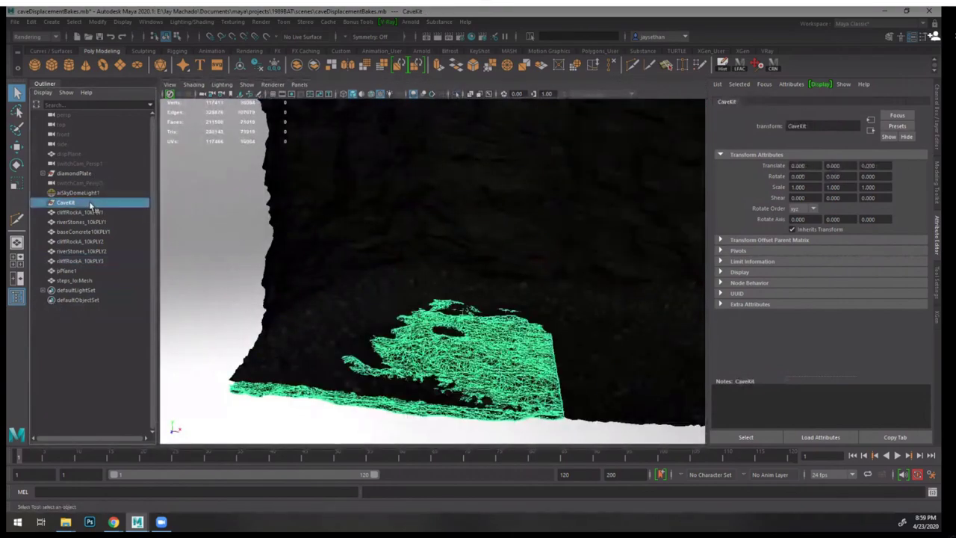
pyautogui.hotkey('ctrl', 'h')
# - Frame the cave corner with its rock walls and river stones and start an Arnold render of it in the viewport
pyautogui.scroll(5, 442, 333)
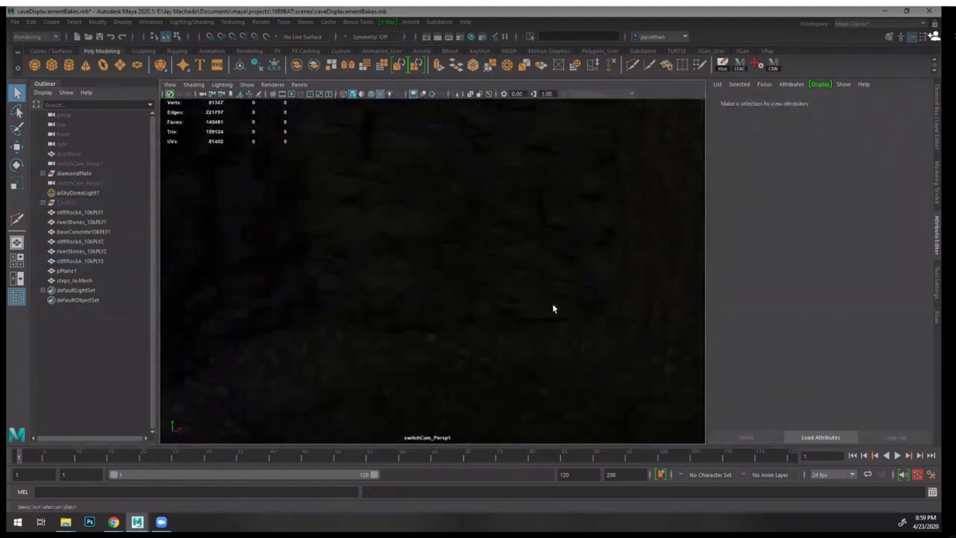
pyautogui.keyDown('alt'); pyautogui.moveTo(514, 293); pyautogui.dragTo(488, 270, button='middle'); pyautogui.keyUp('alt')
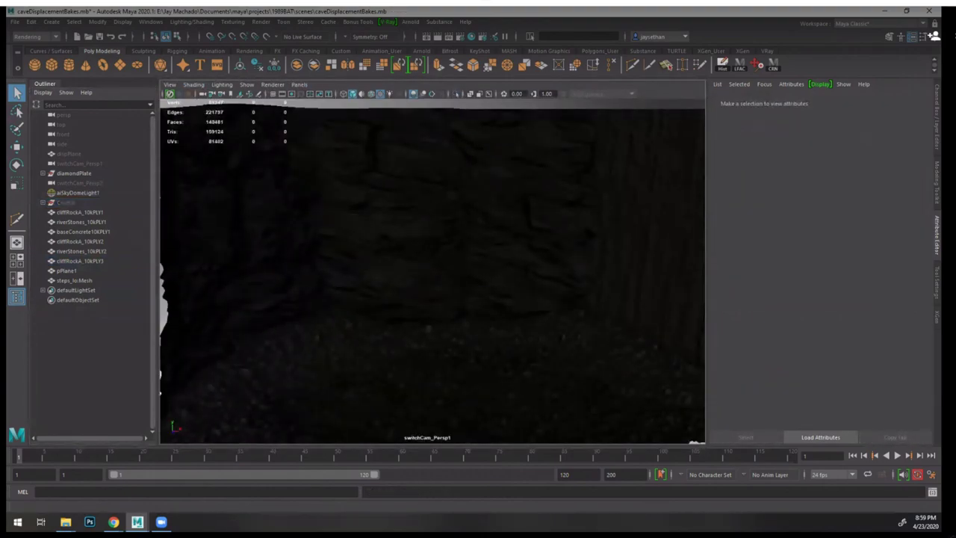
pyautogui.click(300, 84)
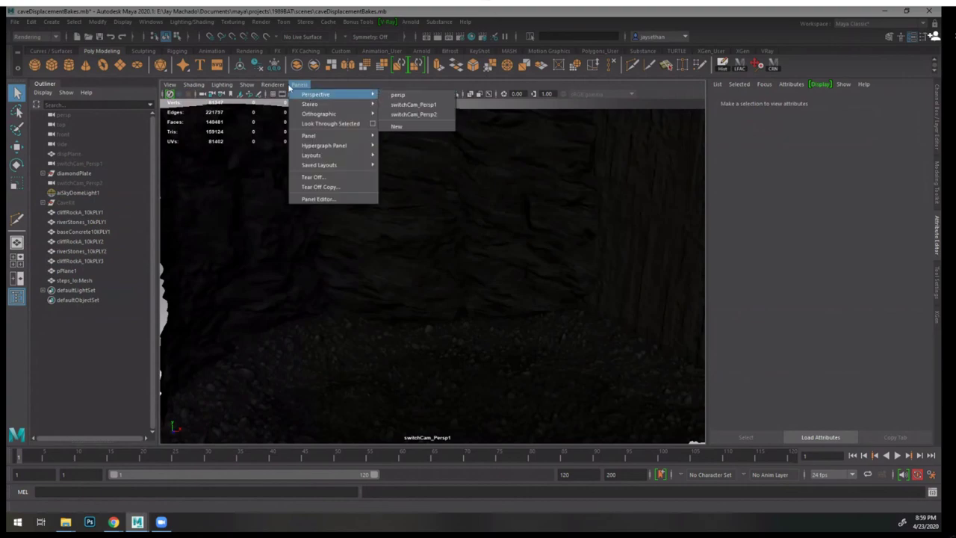
pyautogui.moveTo(273, 84)
pyautogui.click(281, 103)
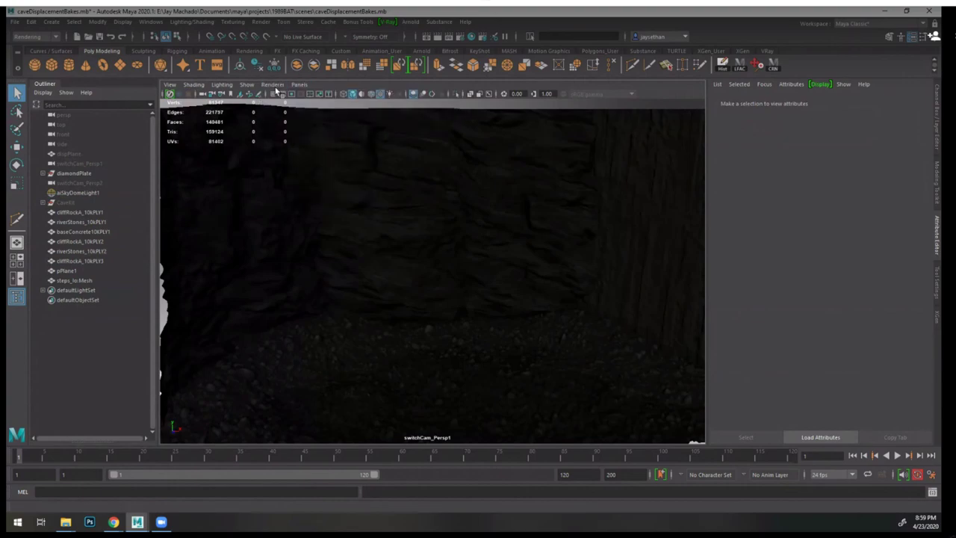
pyautogui.click(274, 85)
pyautogui.click(283, 122)
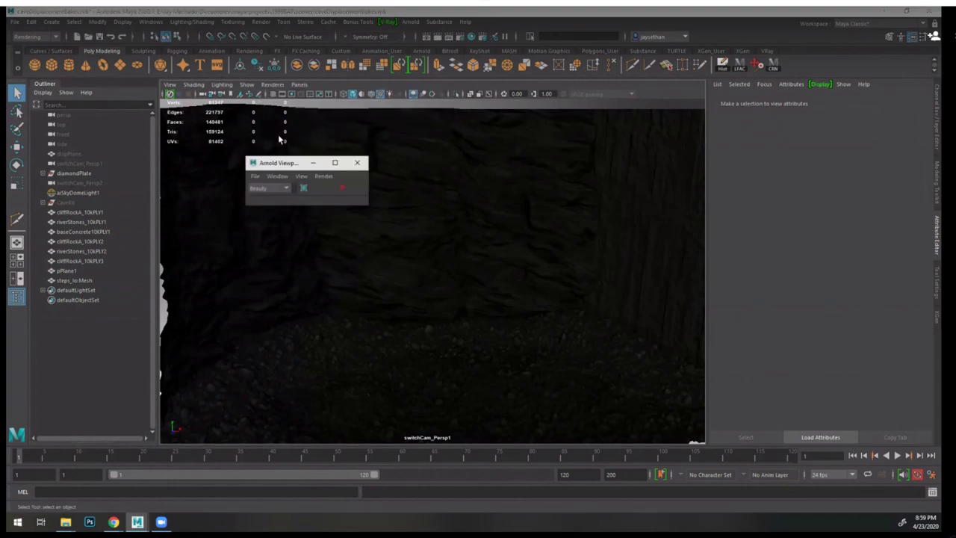
pyautogui.click(342, 188)
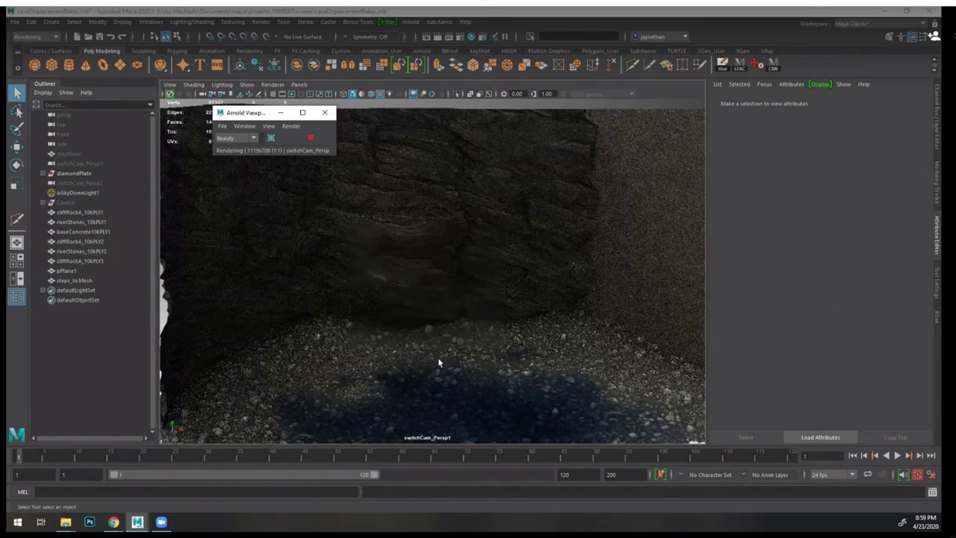
# - Switch to the textures.com page in Chrome and go from the bunker concrete scan to the 3D Scans category
pyautogui.click(113, 521)
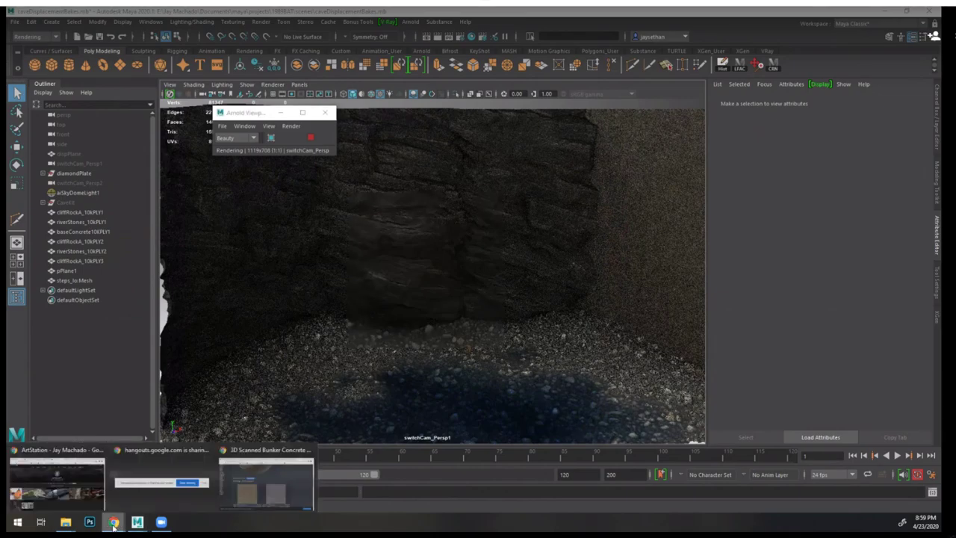
pyautogui.click(289, 482)
pyautogui.scroll(10, 523, 210)
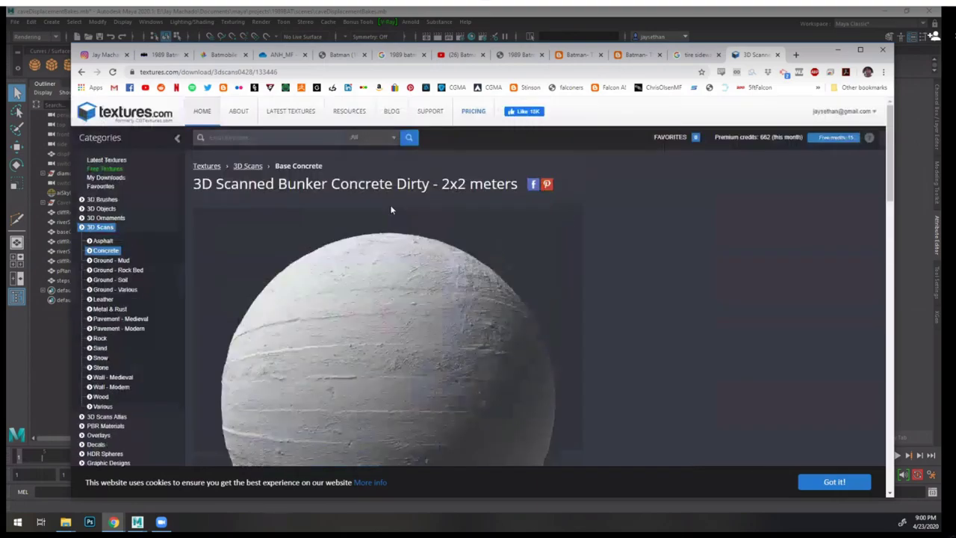
pyautogui.click(247, 168)
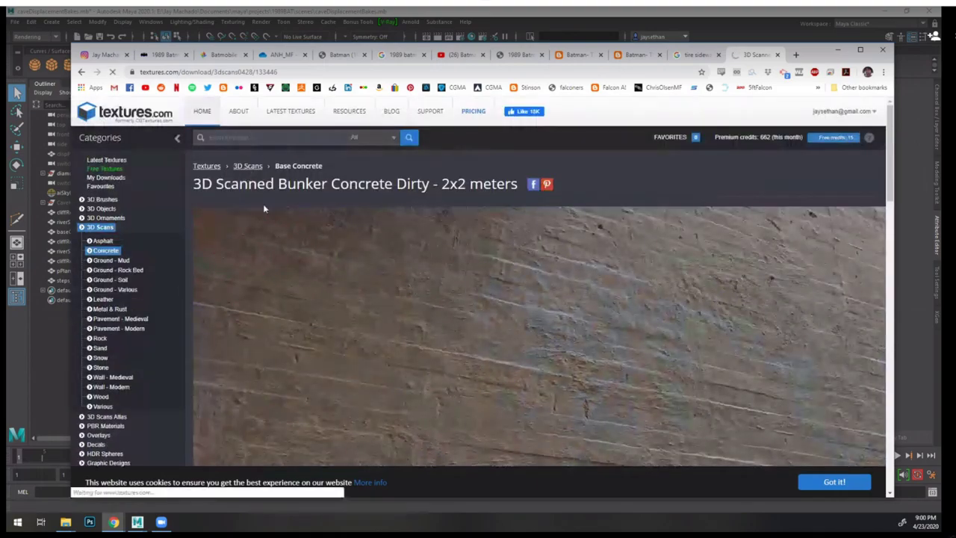
# - Browse the 3D scan materials, examining the Ground - Rock Bed and Ground - Soil sections
pyautogui.scroll(-6, 497, 265)
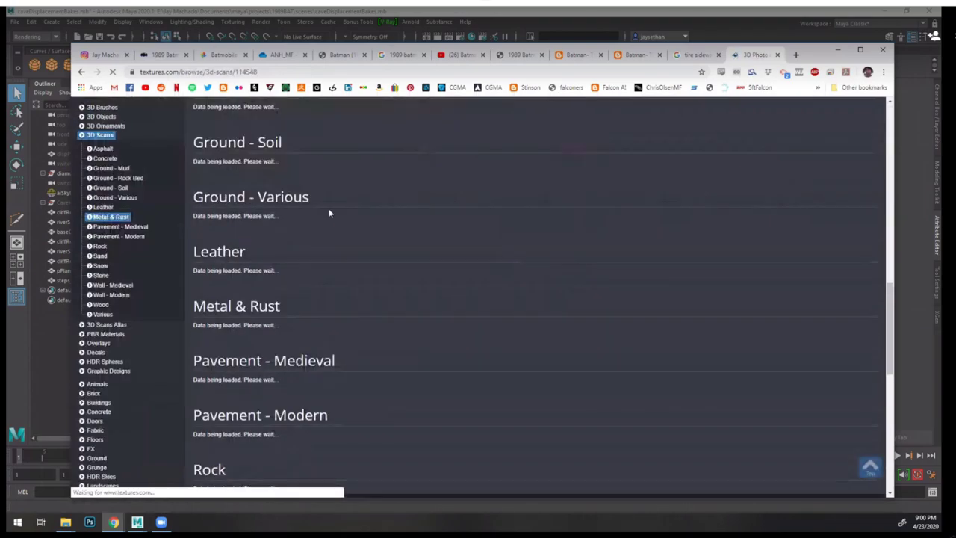
pyautogui.scroll(-10, 445, 255)
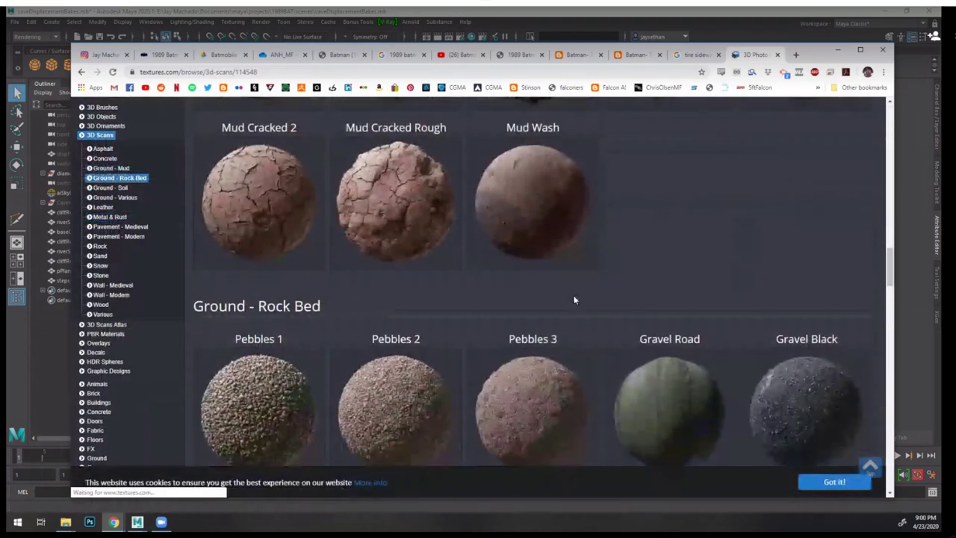
pyautogui.scroll(-3, 574, 302)
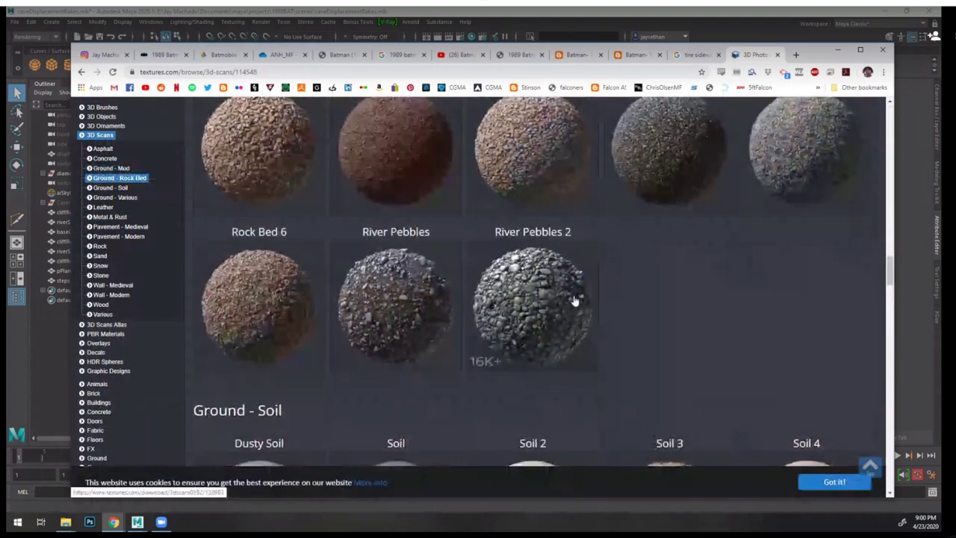
pyautogui.scroll(3, 574, 303)
pyautogui.scroll(-3, 754, 313)
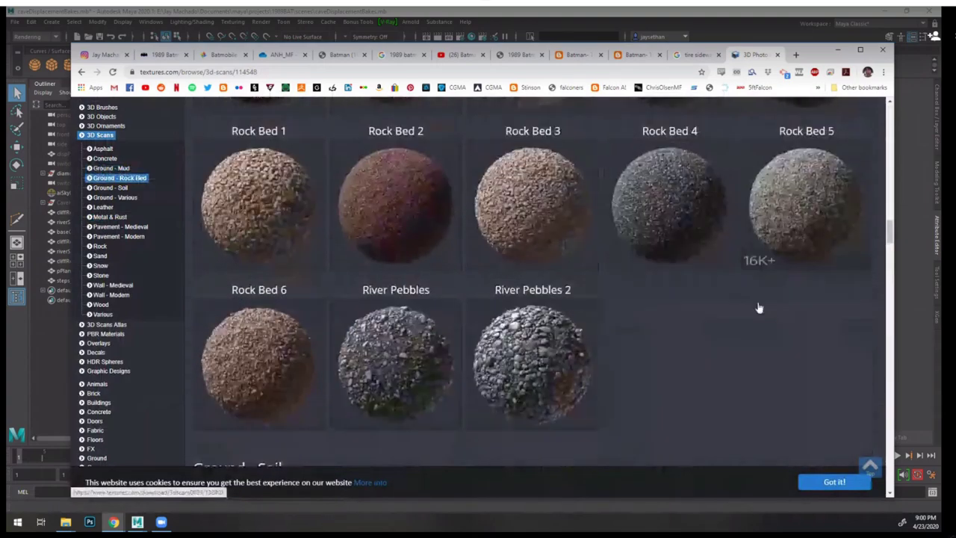
pyautogui.scroll(5, 757, 306)
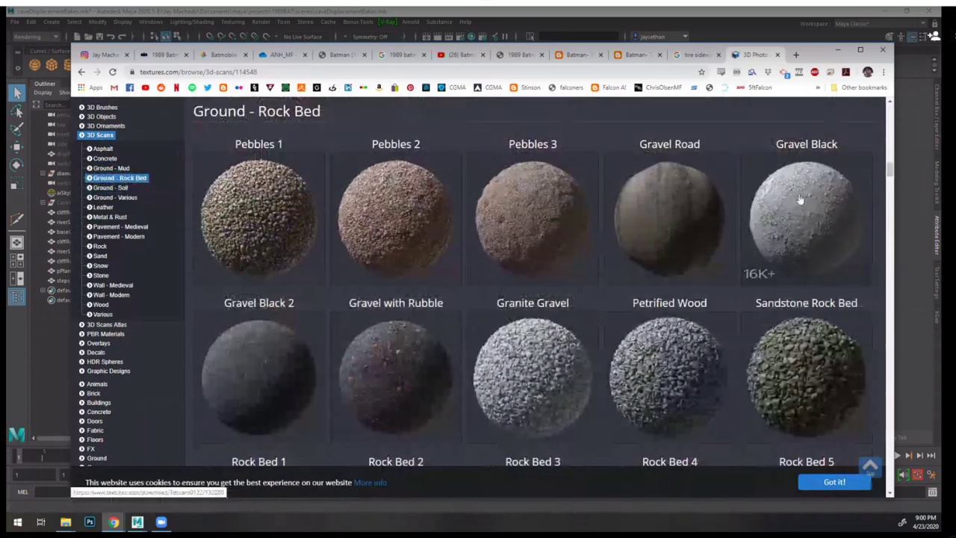
pyautogui.scroll(-9, 721, 288)
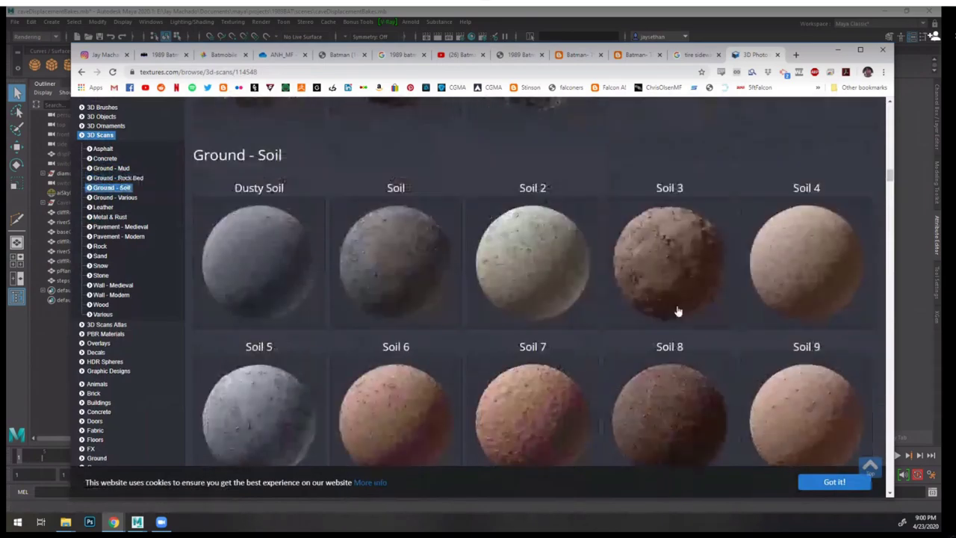
pyautogui.scroll(-6, 677, 310)
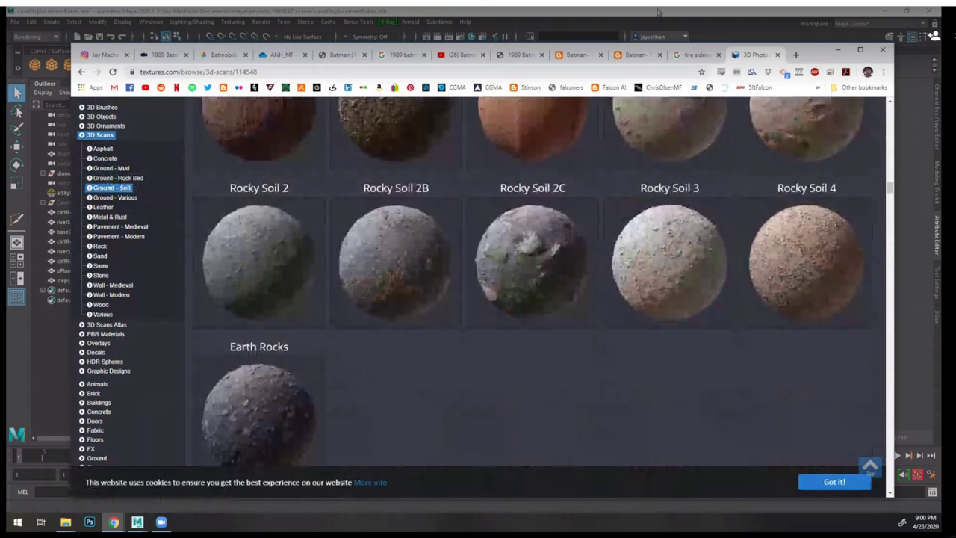
# - Return to Maya and pull back to view the whole Arnold-rendered cave corner from outside
pyautogui.click(658, 11)
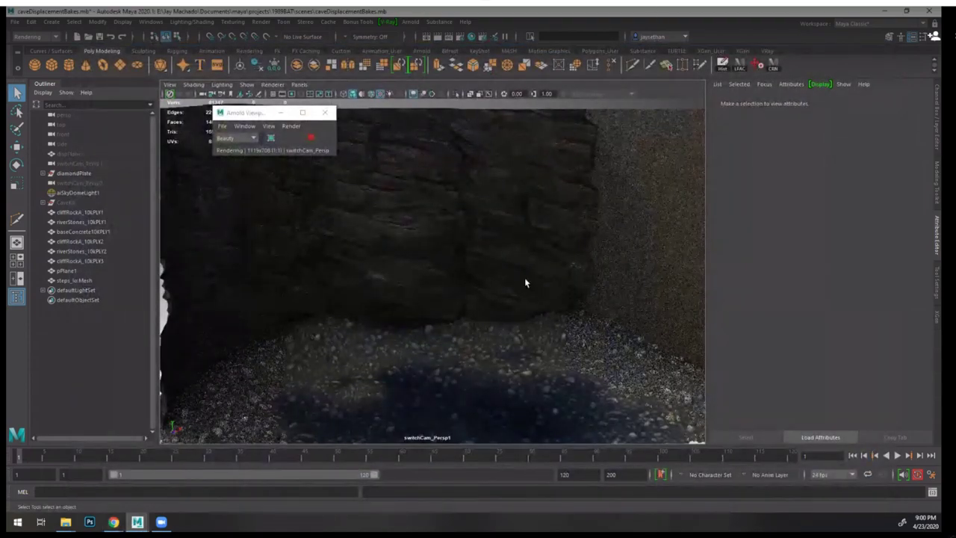
pyautogui.keyDown('alt'); pyautogui.moveTo(600, 277); pyautogui.dragTo(518, 244, button='right'); pyautogui.keyUp('alt')
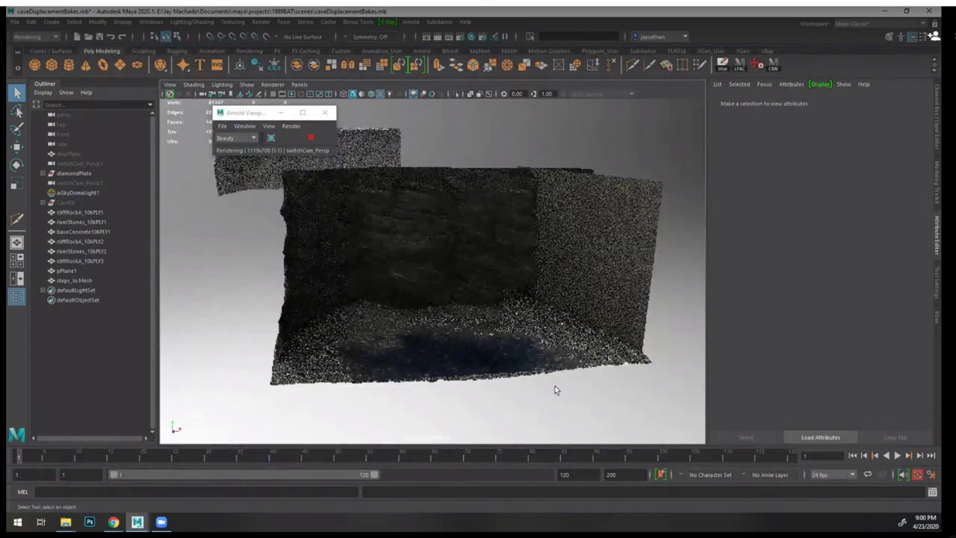
pyautogui.click(449, 154)
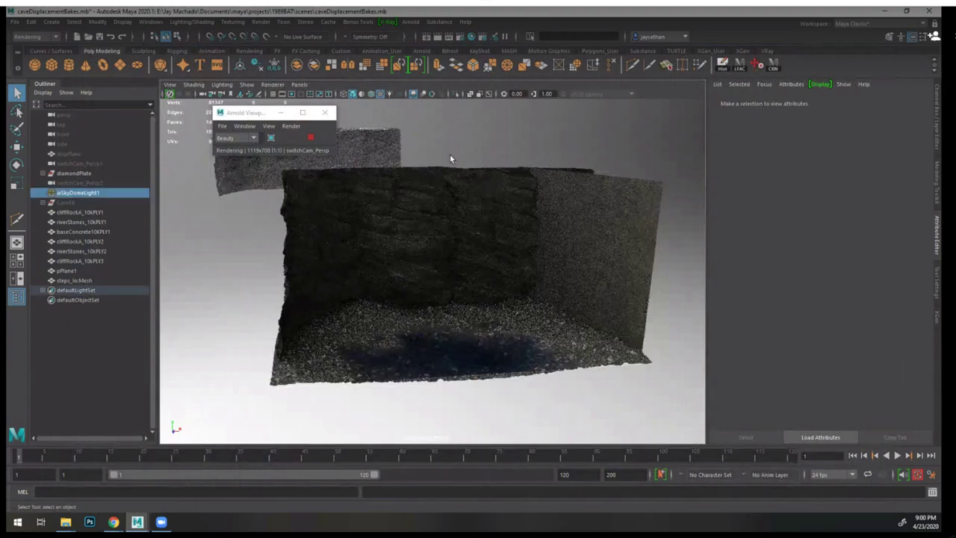
pyautogui.click(373, 152)
# - Examine the displaced surface of the rock steps in the Arnold viewport render from close up
pyautogui.keyDown('alt'); pyautogui.moveTo(389, 176); pyautogui.dragTo(394, 233); pyautogui.keyUp('alt')
pyautogui.keyDown('alt'); pyautogui.moveTo(393, 233); pyautogui.dragTo(450, 183, button='middle'); pyautogui.keyUp('alt')
pyautogui.click(450, 184)
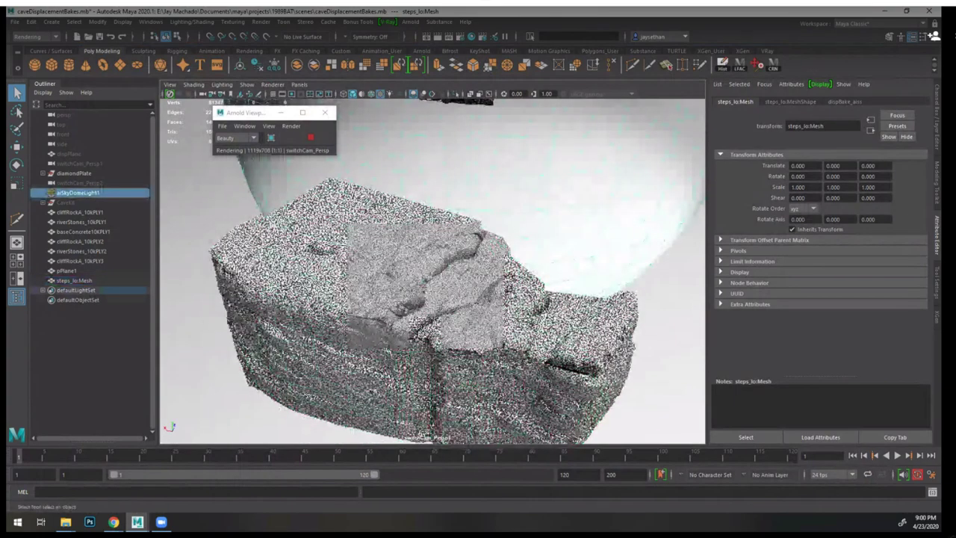
pyautogui.keyDown('alt'); pyautogui.moveTo(368, 286); pyautogui.dragTo(419, 286, button='right'); pyautogui.keyUp('alt')
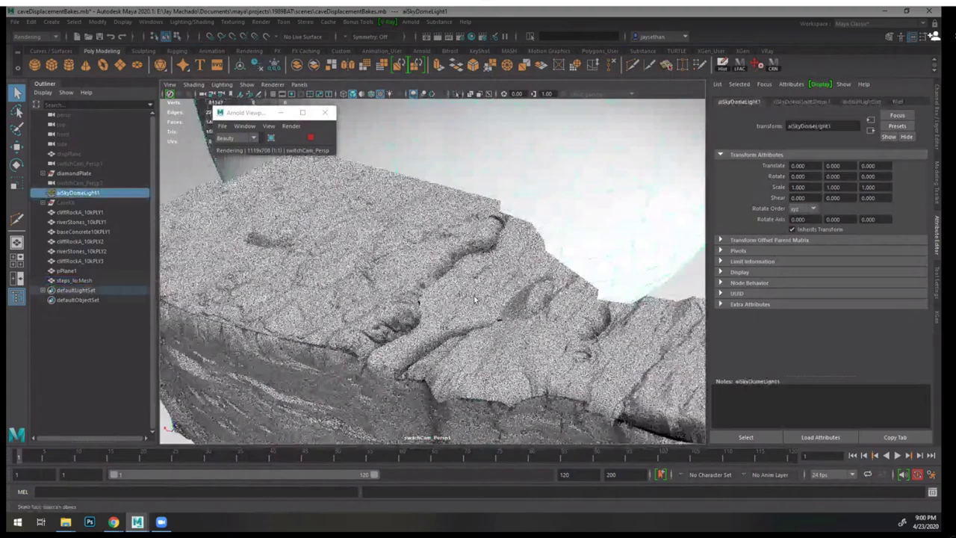
pyautogui.keyDown('alt'); pyautogui.moveTo(576, 351); pyautogui.dragTo(444, 292); pyautogui.keyUp('alt')
pyautogui.keyDown('alt'); pyautogui.moveTo(373, 246); pyautogui.dragTo(420, 269, button='middle'); pyautogui.keyUp('alt')
pyautogui.keyDown('alt'); pyautogui.moveTo(420, 269); pyautogui.dragTo(448, 296, button='right'); pyautogui.keyUp('alt')
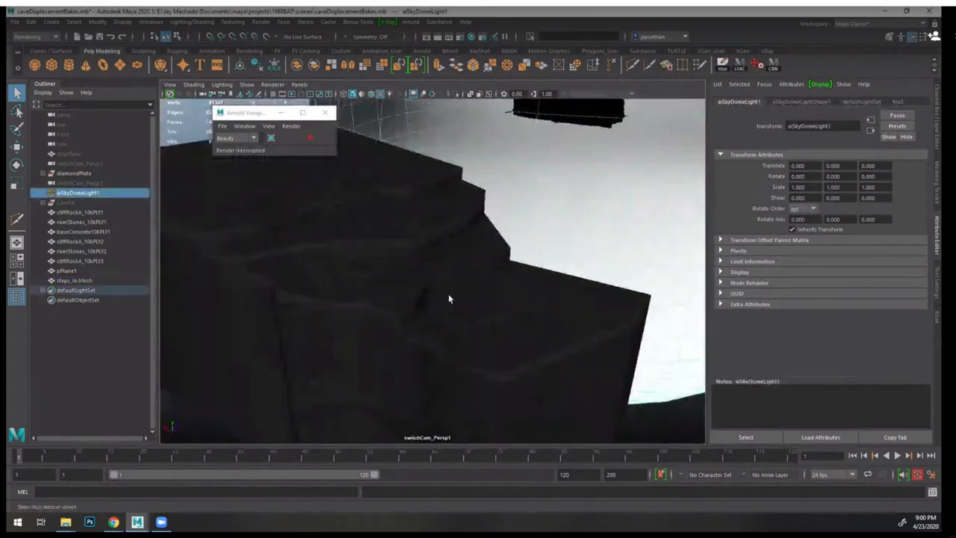
# - Select steps_lo:Mesh to view its undisplaced wireframe and close the Arnold viewport render window
pyautogui.click(448, 294)
pyautogui.keyDown('alt'); pyautogui.moveTo(461, 299); pyautogui.dragTo(478, 294); pyautogui.keyUp('alt')
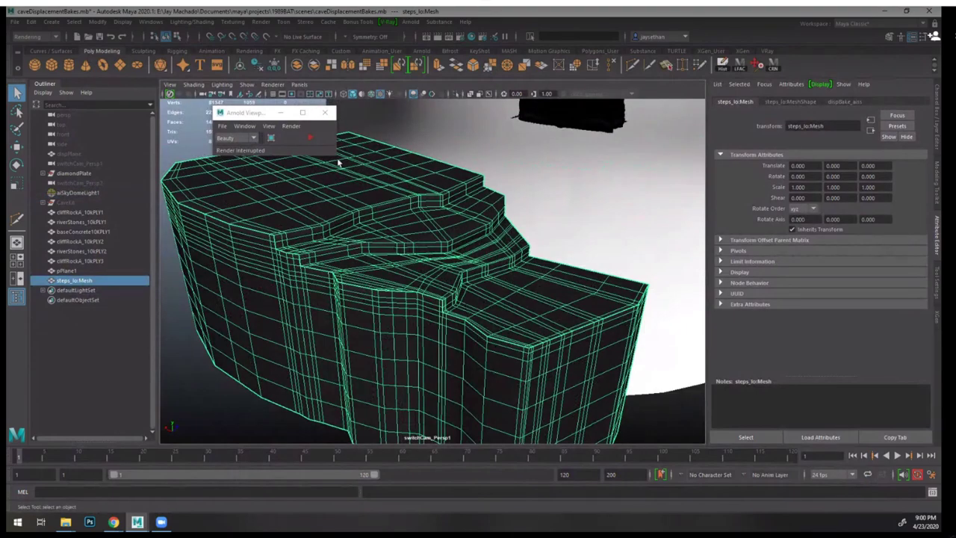
pyautogui.click(326, 113)
# - Select the cliffRockA_10kPLY3 mesh in the cave wall and examine its wireframe from several angles
pyautogui.scroll(-6, 485, 252)
pyautogui.keyDown('alt'); pyautogui.moveTo(484, 252); pyautogui.dragTo(399, 399); pyautogui.keyUp('alt')
pyautogui.scroll(8, 497, 243)
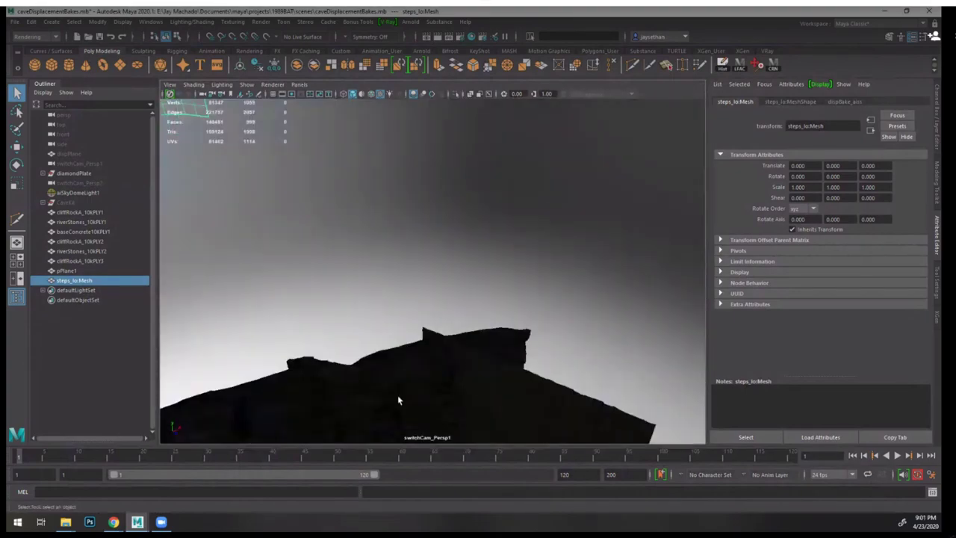
pyautogui.click(400, 400)
pyautogui.keyDown('alt'); pyautogui.moveTo(407, 411); pyautogui.dragTo(485, 250, button='middle'); pyautogui.keyUp('alt')
pyautogui.keyDown('alt'); pyautogui.moveTo(484, 250); pyautogui.dragTo(439, 280); pyautogui.keyUp('alt')
pyautogui.keyDown('alt'); pyautogui.moveTo(439, 280); pyautogui.dragTo(454, 281, button='middle'); pyautogui.keyUp('alt')
pyautogui.keyDown('alt'); pyautogui.moveTo(460, 246); pyautogui.dragTo(490, 309, button='right'); pyautogui.keyUp('alt')
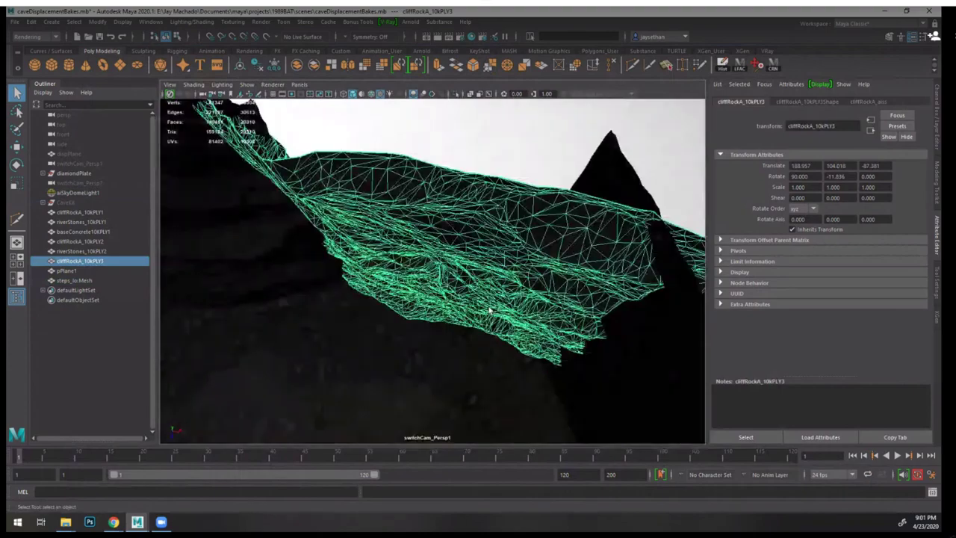
pyautogui.keyDown('alt'); pyautogui.moveTo(489, 309); pyautogui.dragTo(503, 303); pyautogui.keyUp('alt')
pyautogui.keyDown('alt'); pyautogui.moveTo(503, 303); pyautogui.dragTo(463, 287, button='right'); pyautogui.keyUp('alt')
pyautogui.keyDown('alt'); pyautogui.moveTo(463, 287); pyautogui.dragTo(496, 299, button='middle'); pyautogui.keyUp('alt')
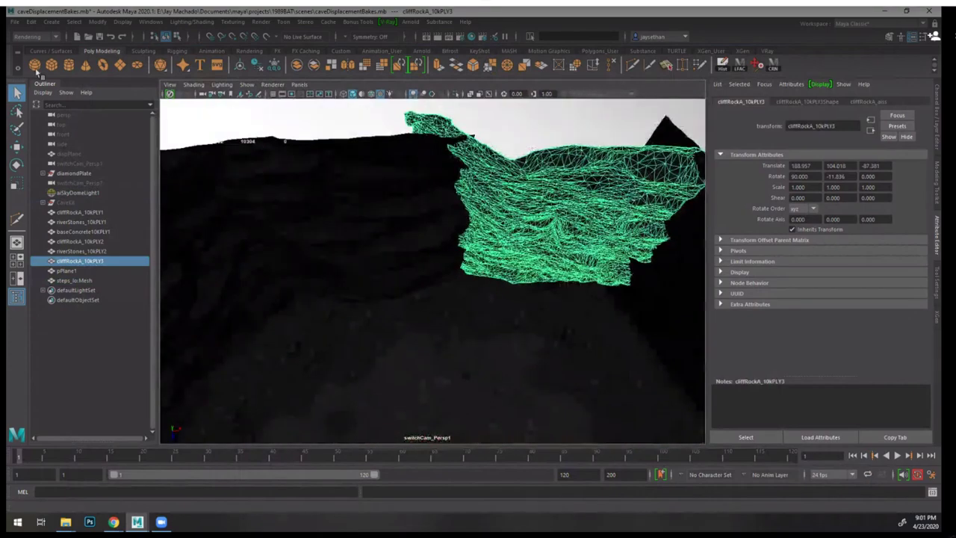
# - Open the scene batcave.v1.3.mb without saving changes to the current scene
pyautogui.click(13, 21)
pyautogui.click(45, 48)
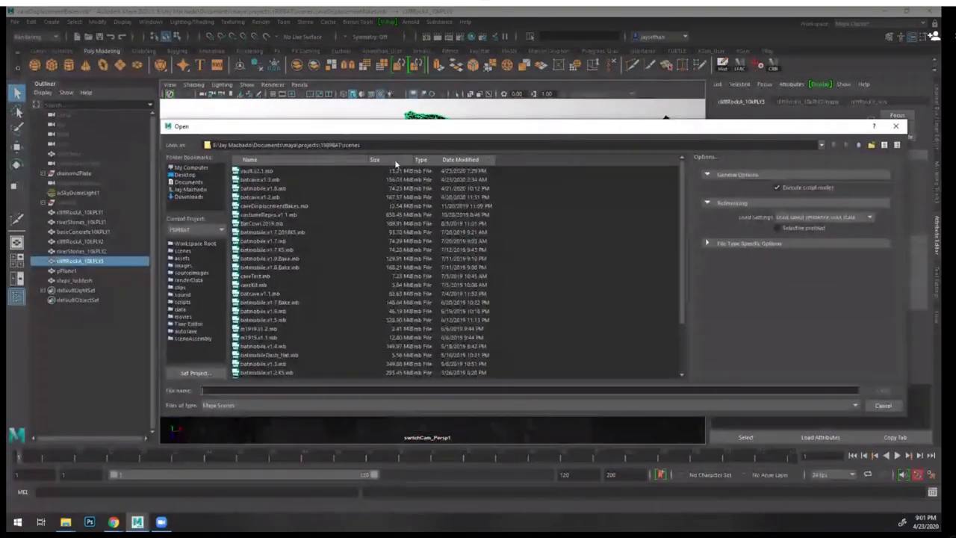
pyautogui.click(276, 180)
pyautogui.click(885, 392)
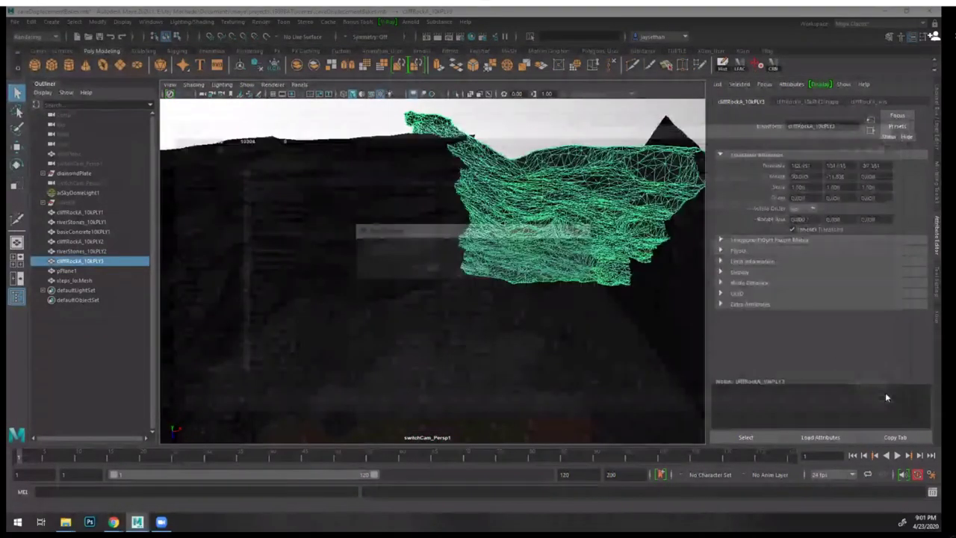
pyautogui.click(482, 270)
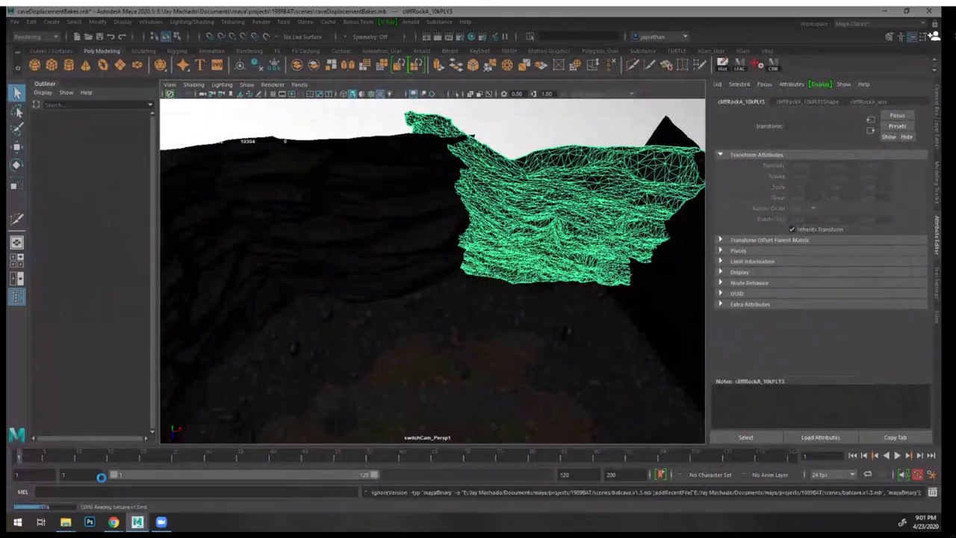
# - Switch to Chrome and bring up the 1989Batman.com page of posts labelled Production Materials
pyautogui.moveTo(113, 521)
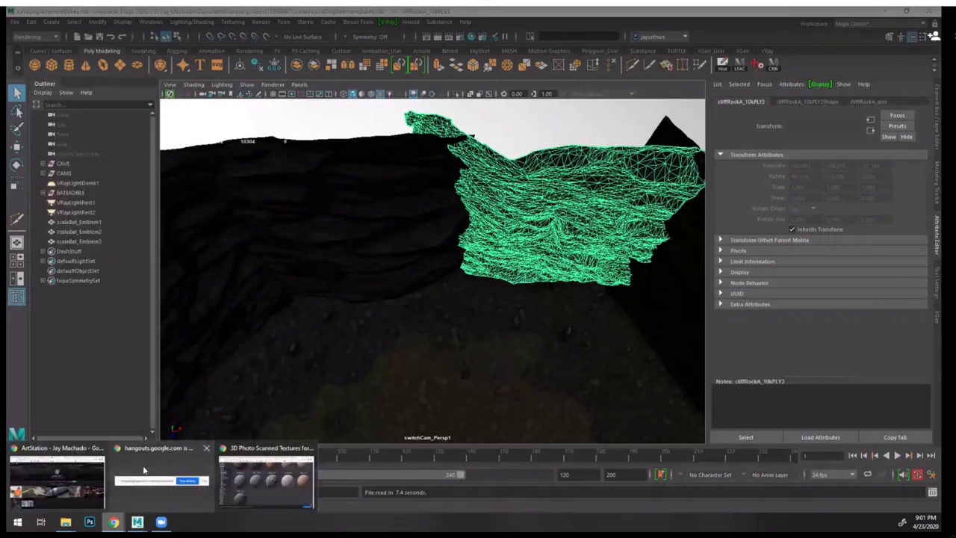
pyautogui.click(251, 476)
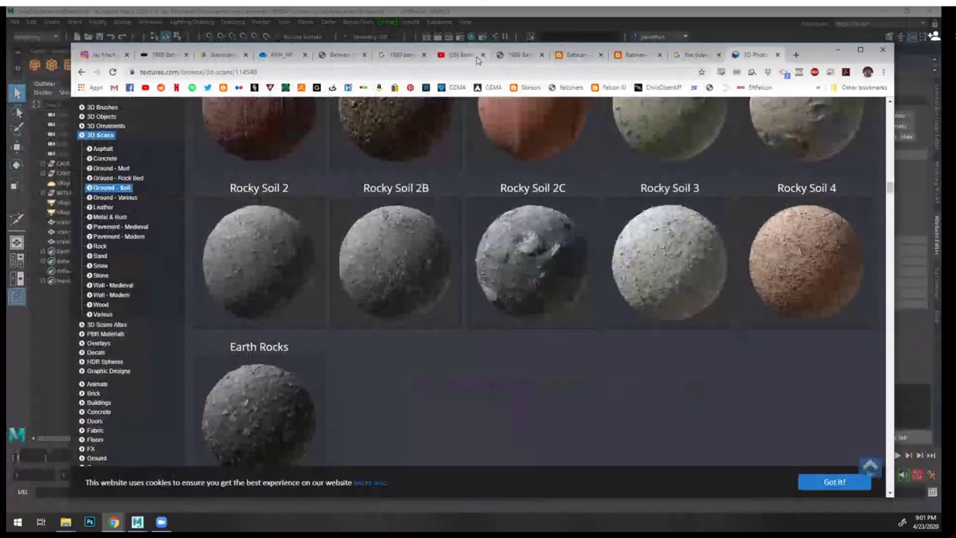
pyautogui.click(459, 55)
pyautogui.click(514, 57)
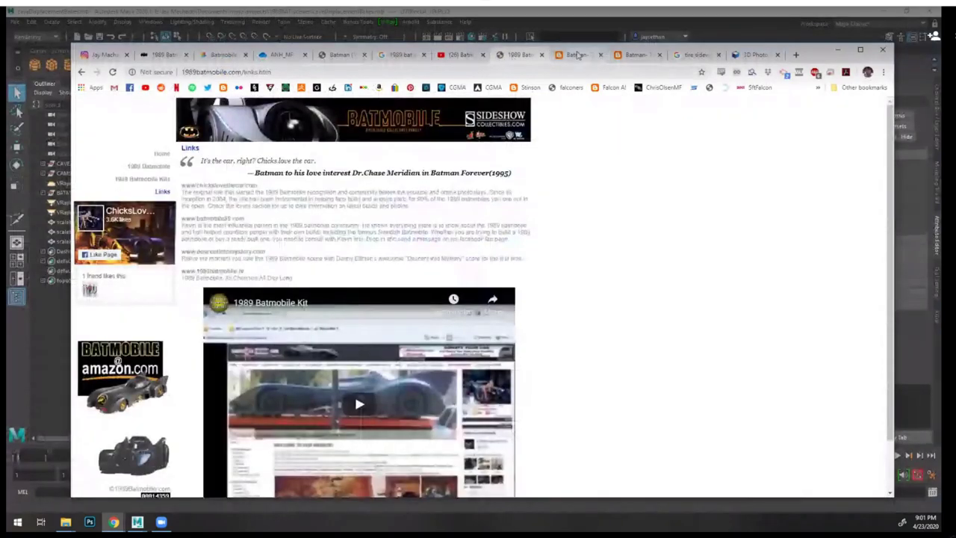
pyautogui.click(576, 55)
pyautogui.click(635, 56)
# - Browse the Sets & Props production still gallery and examine the photos of the Batcave miniature
pyautogui.scroll(-6, 631, 280)
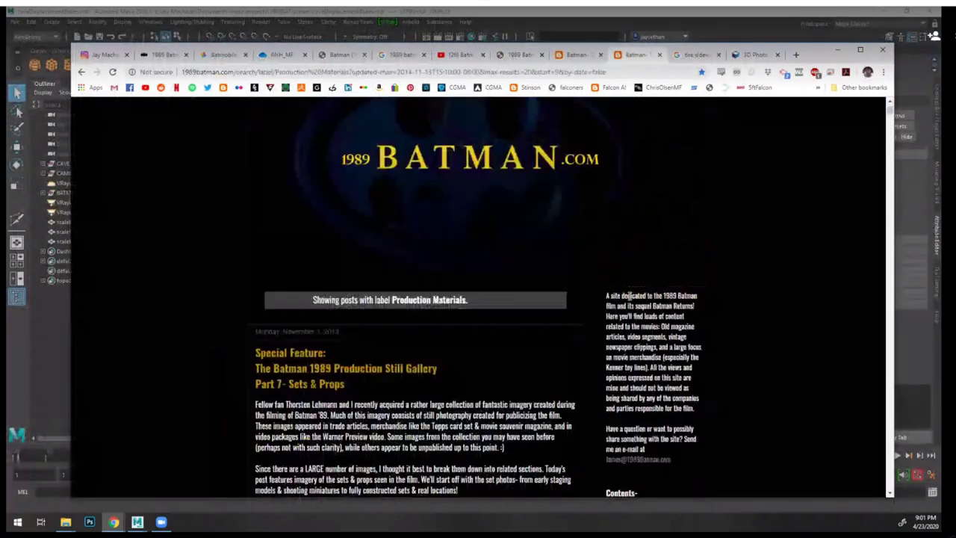
pyautogui.scroll(-2, 576, 256)
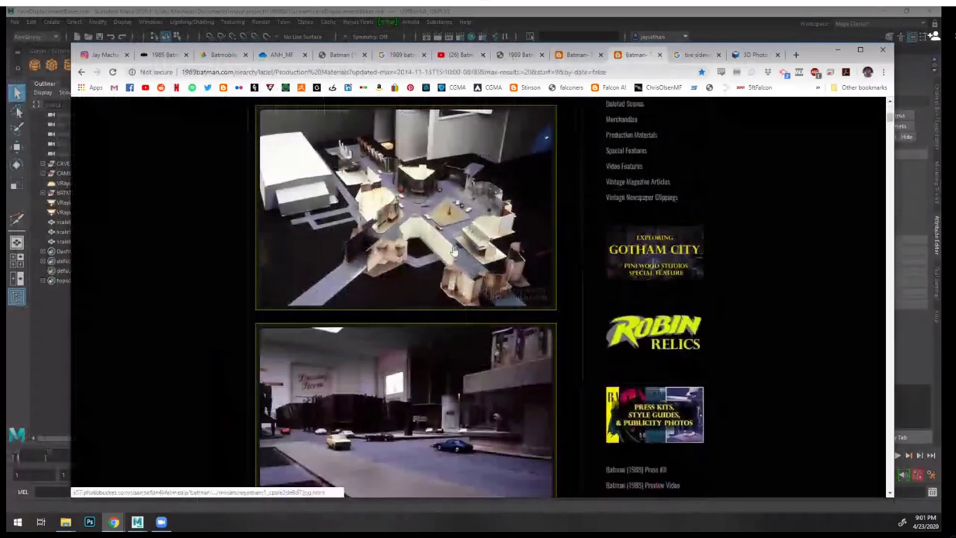
pyautogui.scroll(-2, 477, 236)
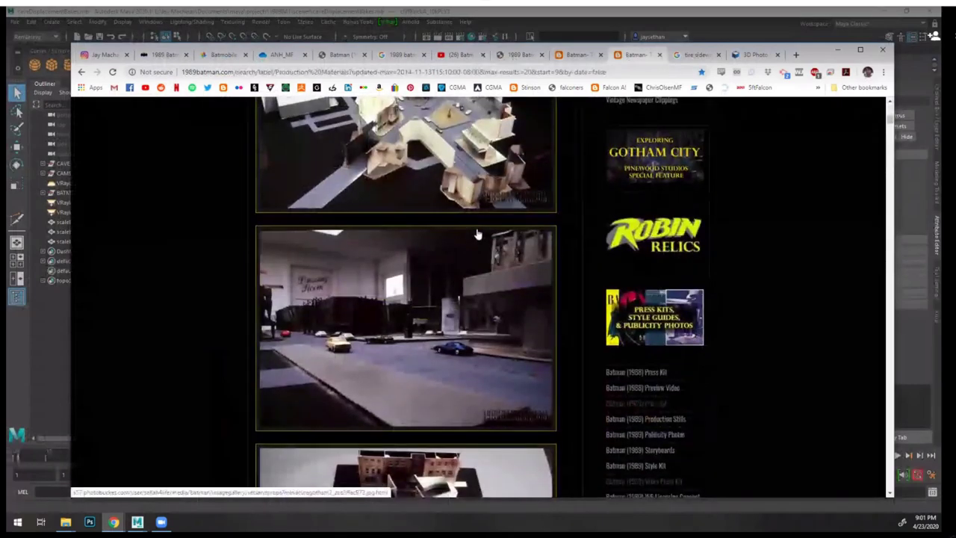
pyautogui.scroll(-6, 477, 236)
pyautogui.scroll(-10, 478, 236)
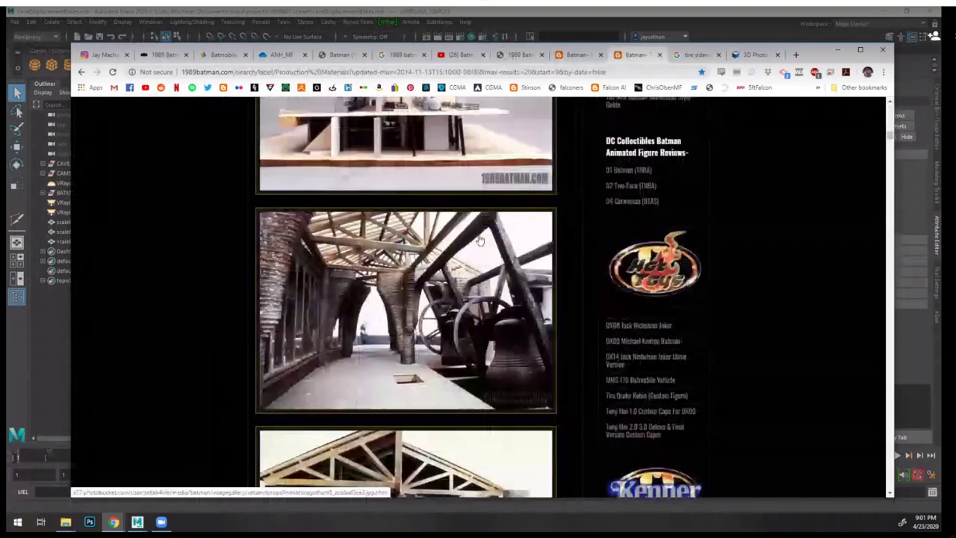
pyautogui.scroll(-10, 482, 245)
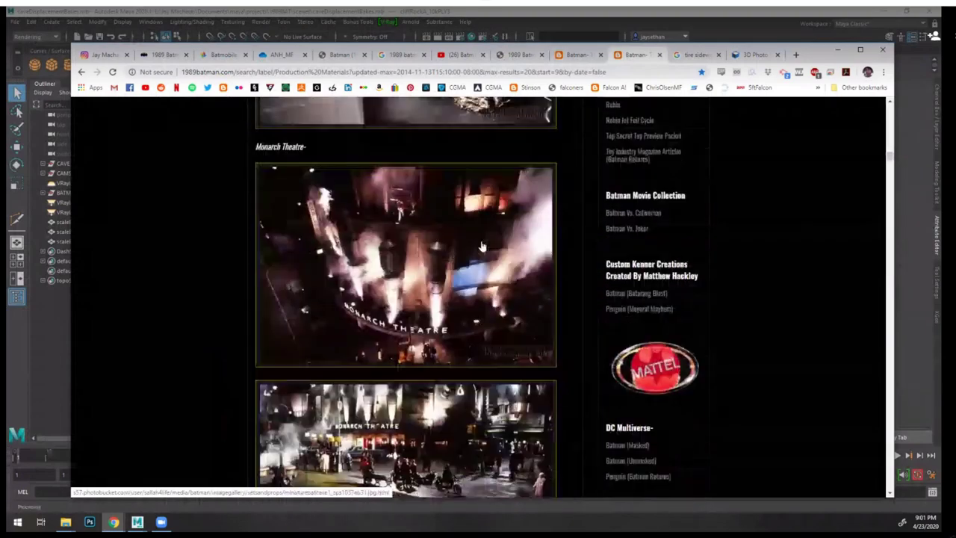
pyautogui.scroll(6, 482, 246)
pyautogui.scroll(1, 482, 246)
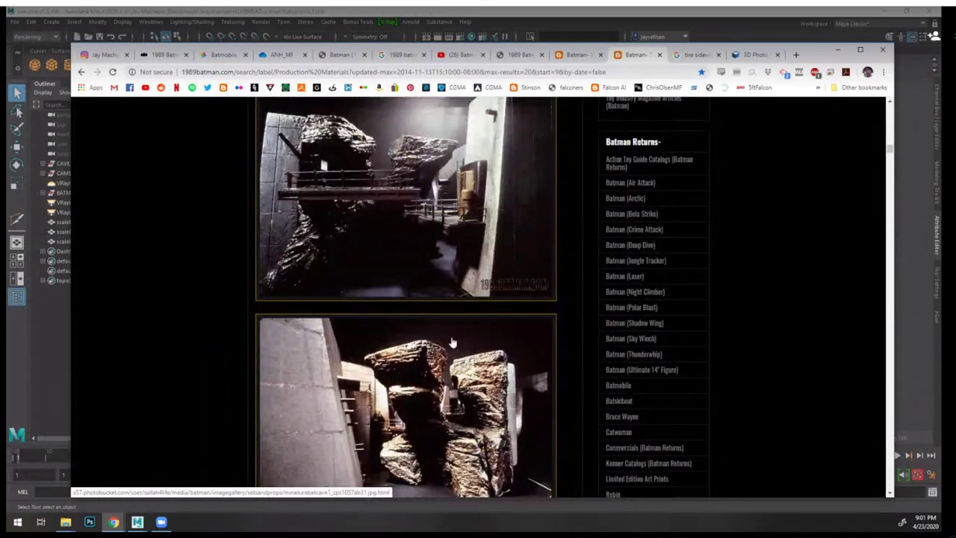
pyautogui.scroll(-1, 338, 411)
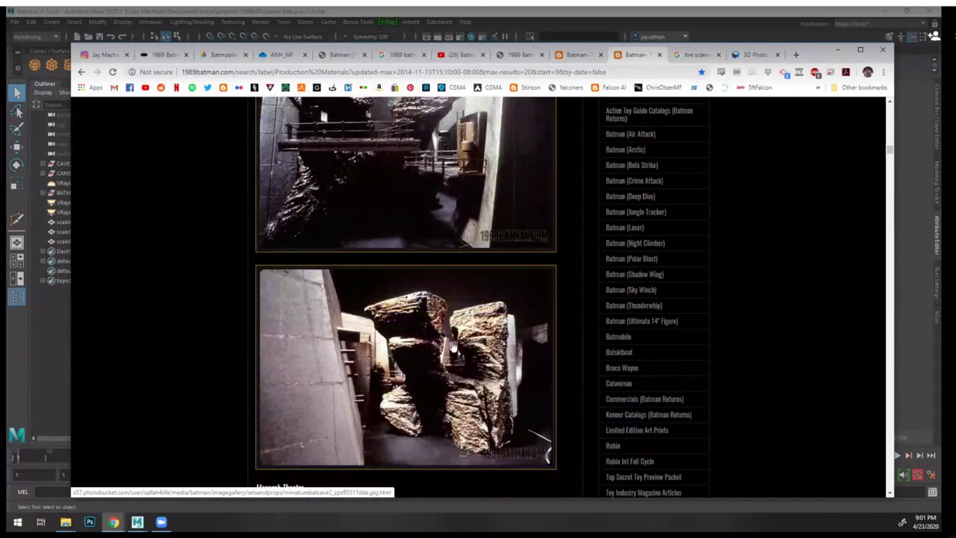
pyautogui.scroll(2, 498, 202)
pyautogui.scroll(-1, 431, 196)
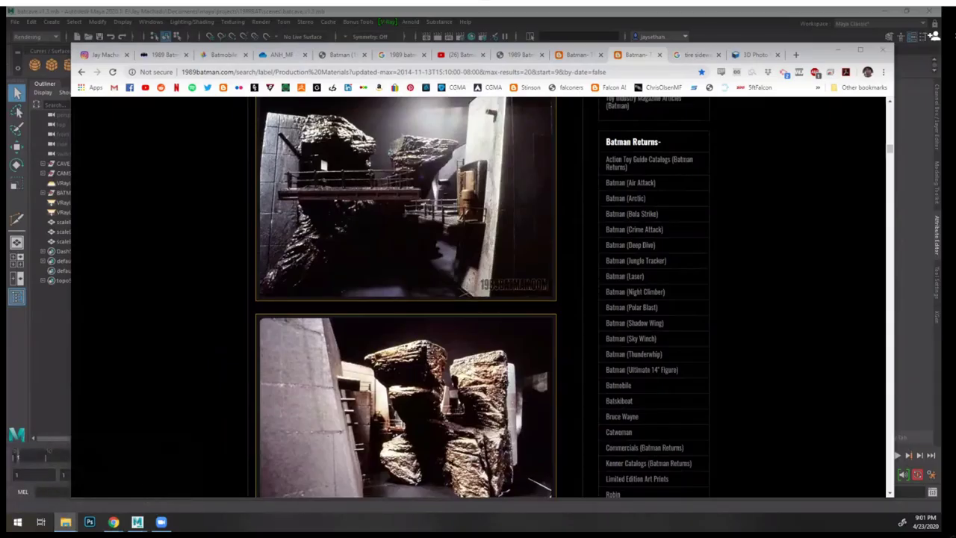
# - Switch to File Explorer and open the BTS folder inside the 1989BAT project's Ref folder
pyautogui.moveTo(66, 521)
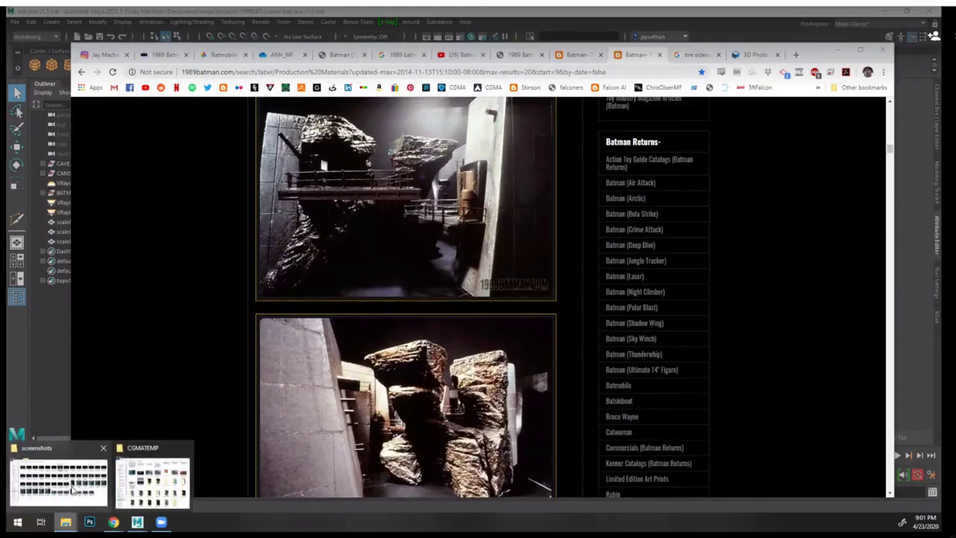
pyautogui.click(72, 489)
pyautogui.click(310, 86)
pyautogui.doubleClick(187, 127)
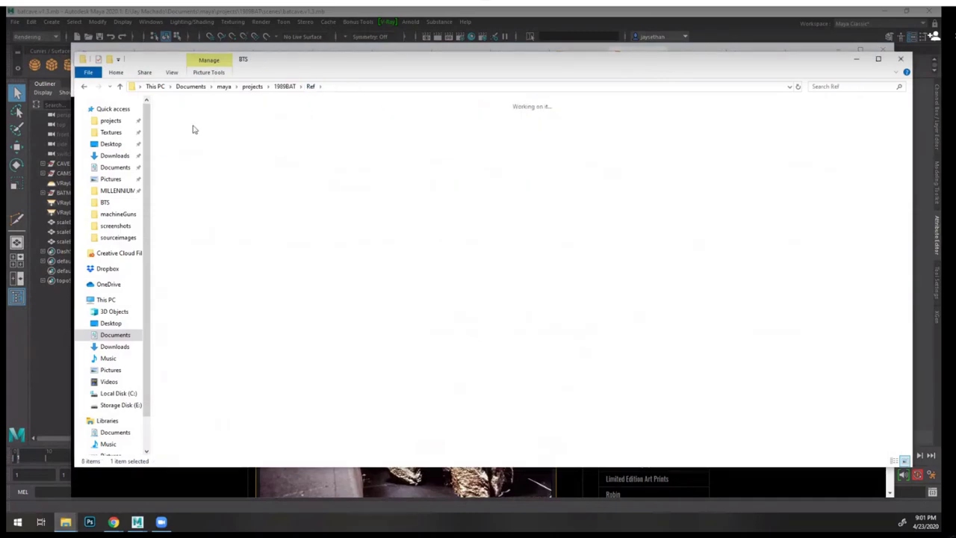
# - View the Batcave reference photos batcave2.png and batcave3.jpg, and reopen batcave2.png for another look
pyautogui.click(717, 135)
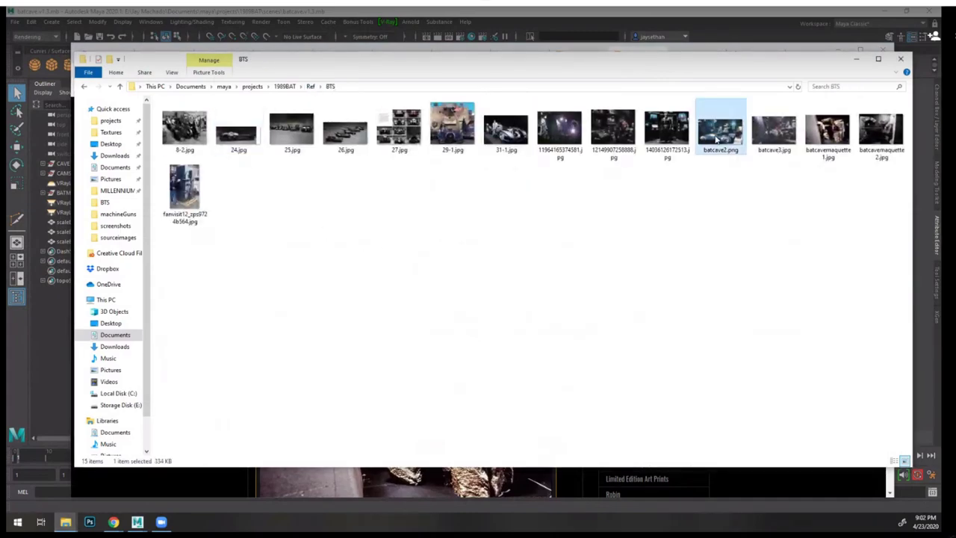
pyautogui.doubleClick(717, 134)
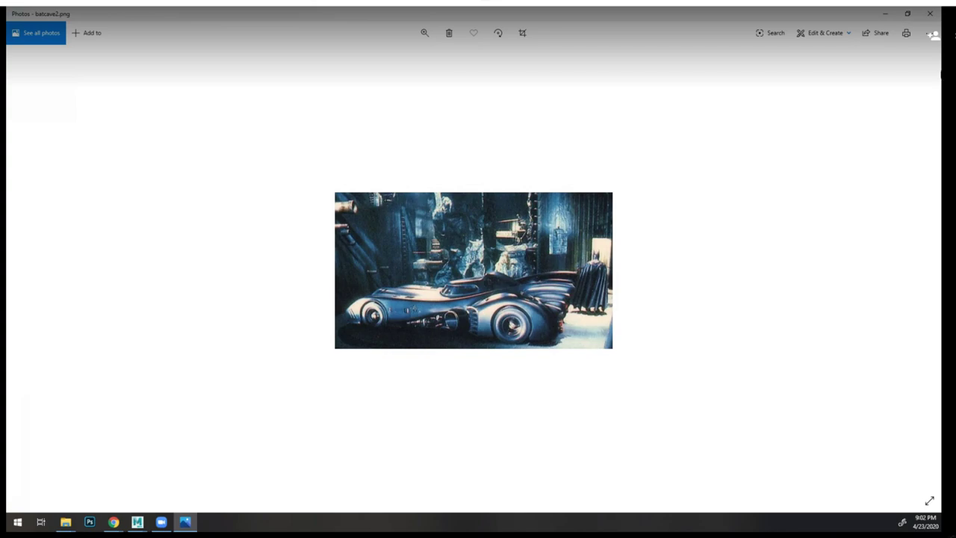
pyautogui.click(931, 15)
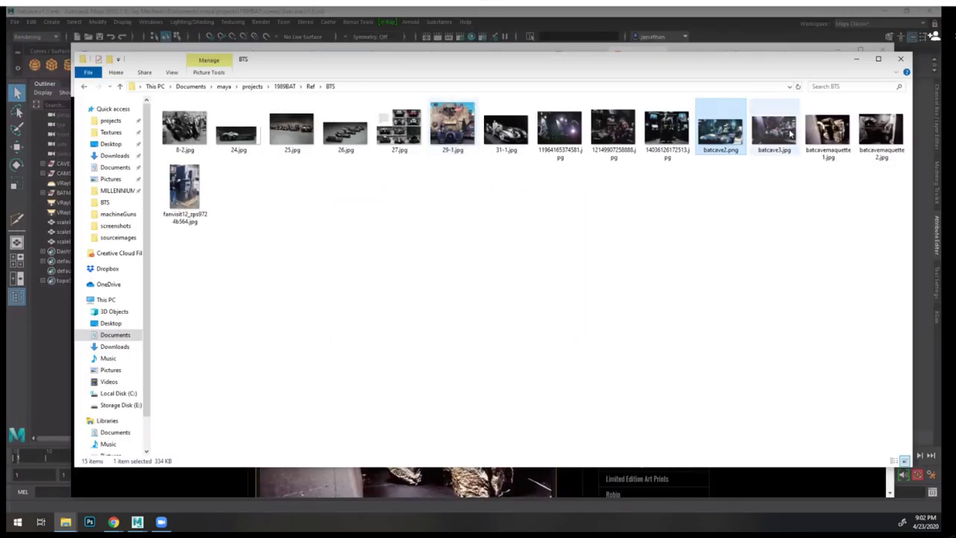
pyautogui.doubleClick(773, 129)
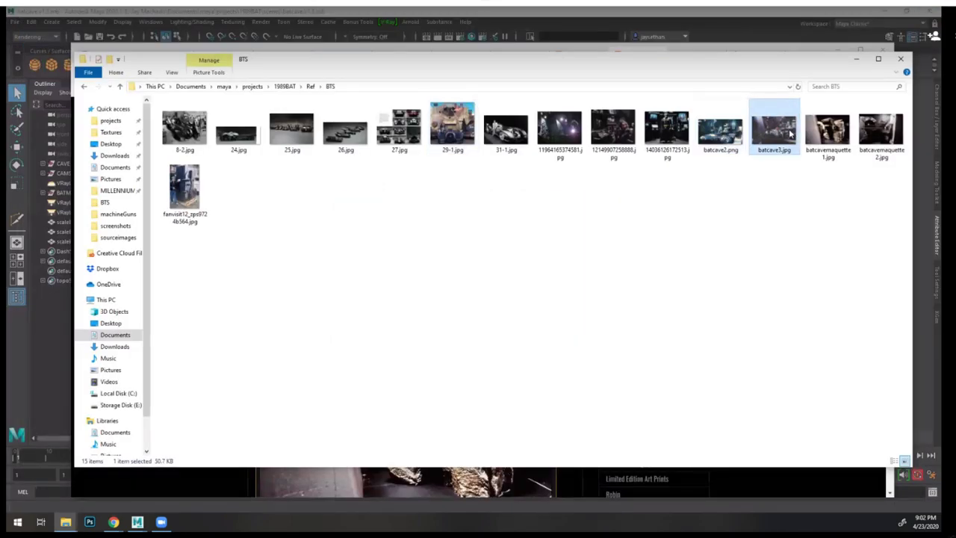
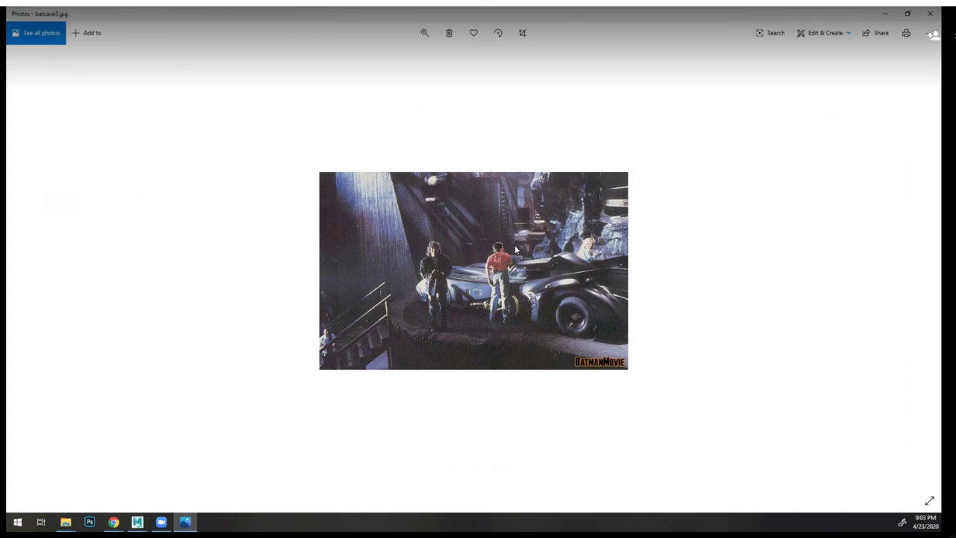
pyautogui.click(929, 13)
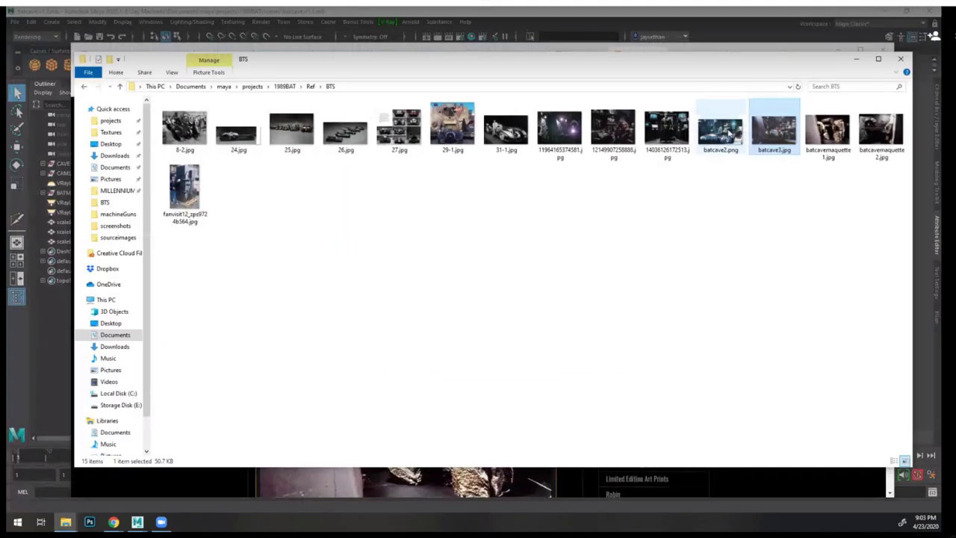
pyautogui.doubleClick(730, 132)
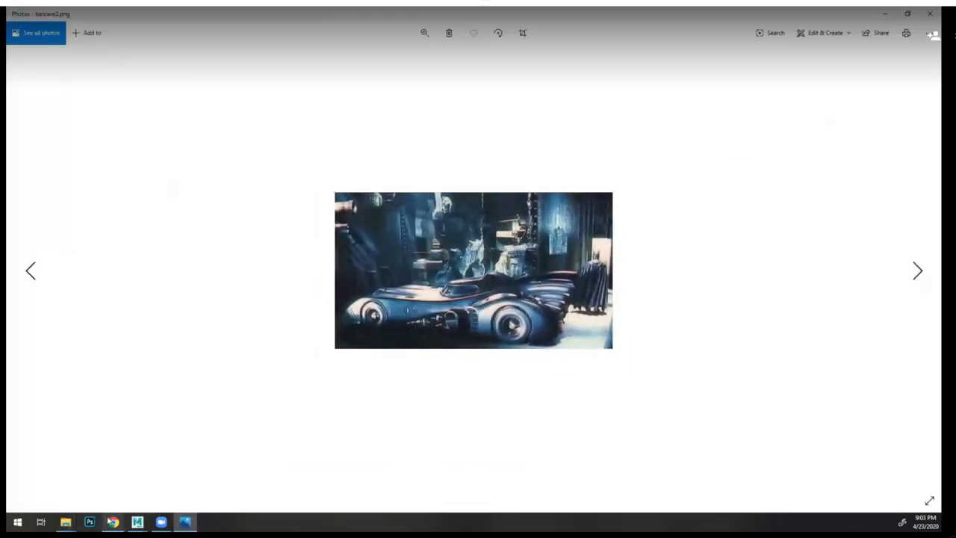
# - Switch to the YouTube Batcave clip in Chrome and play it from 1:57 to 2:05 to study the wide cave shot
pyautogui.moveTo(112, 521)
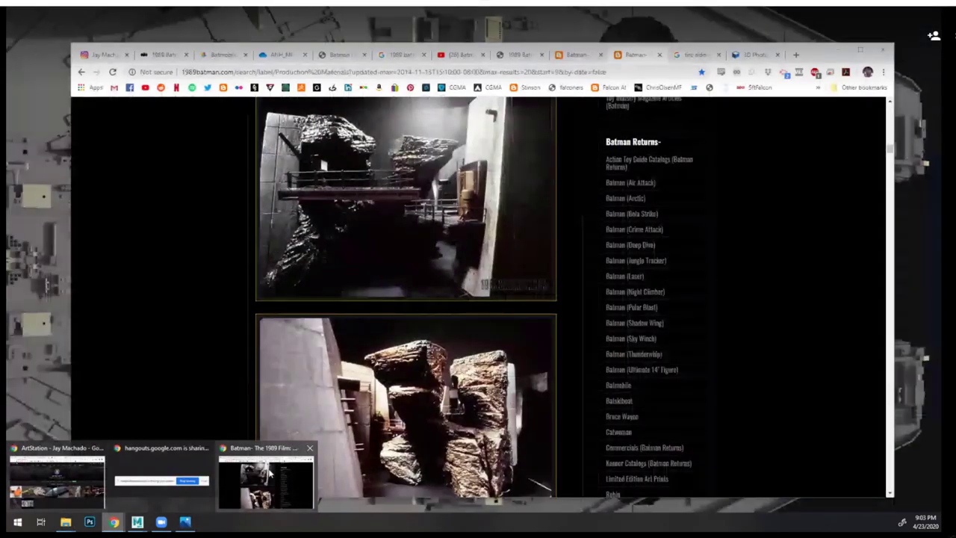
pyautogui.click(269, 472)
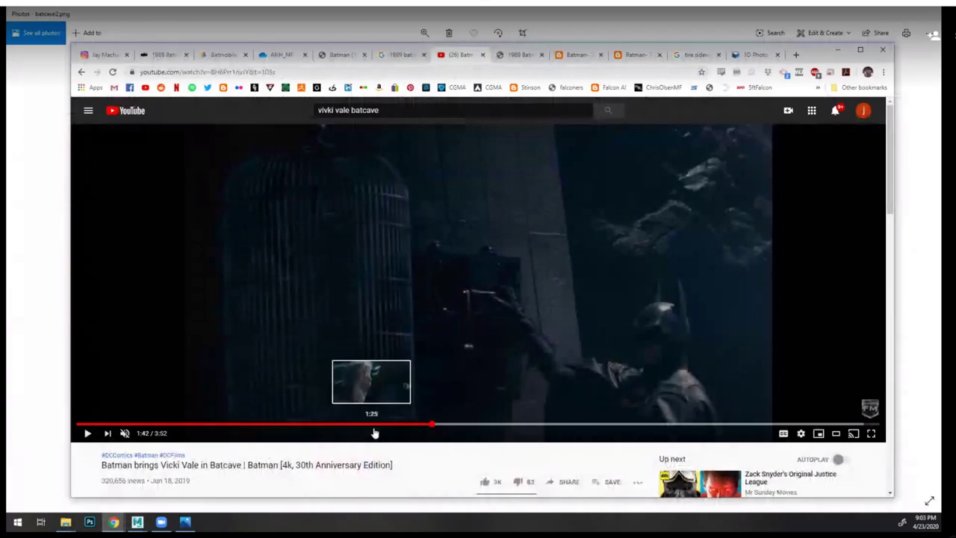
pyautogui.click(483, 426)
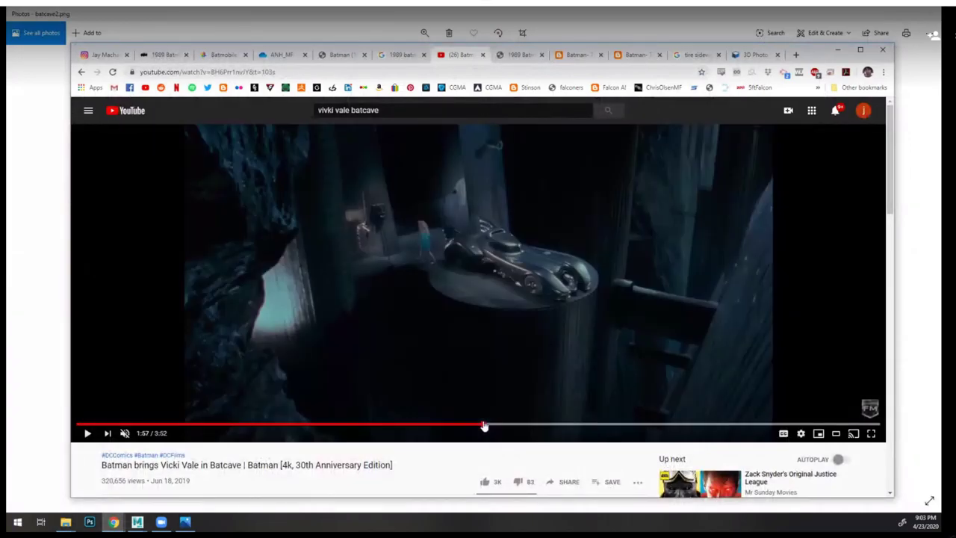
pyautogui.click(522, 224)
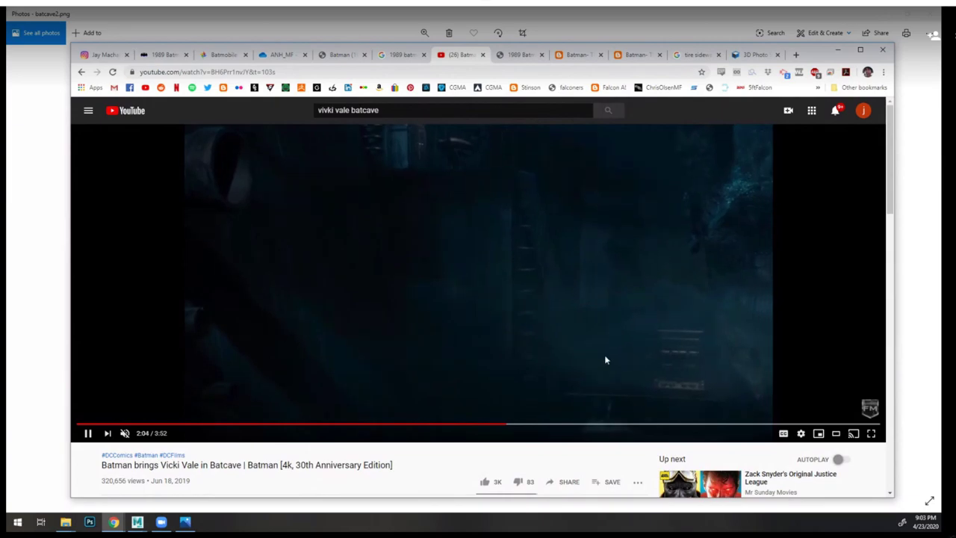
pyautogui.click(649, 268)
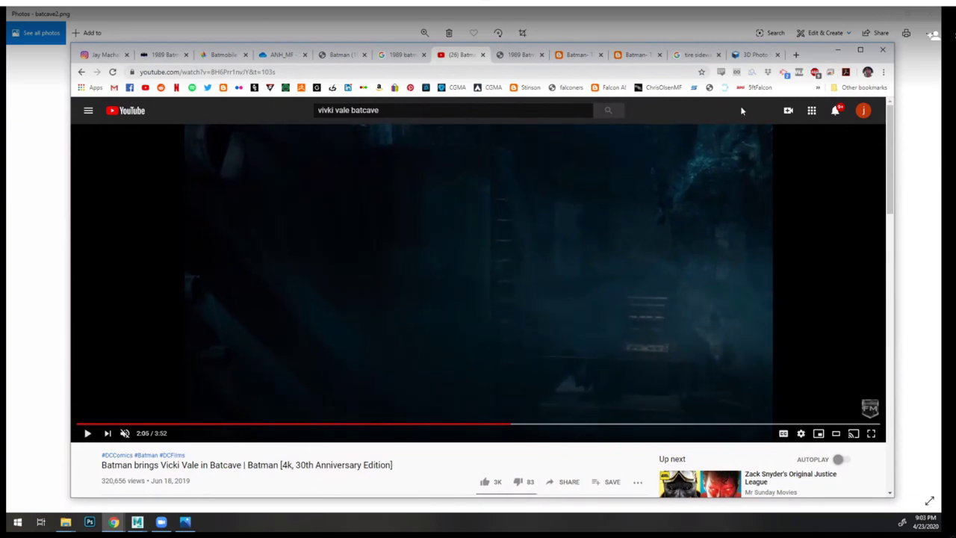
# - Return to Maya past the batcave2.png photo and look through the mattePainting camera
pyautogui.click(600, 11)
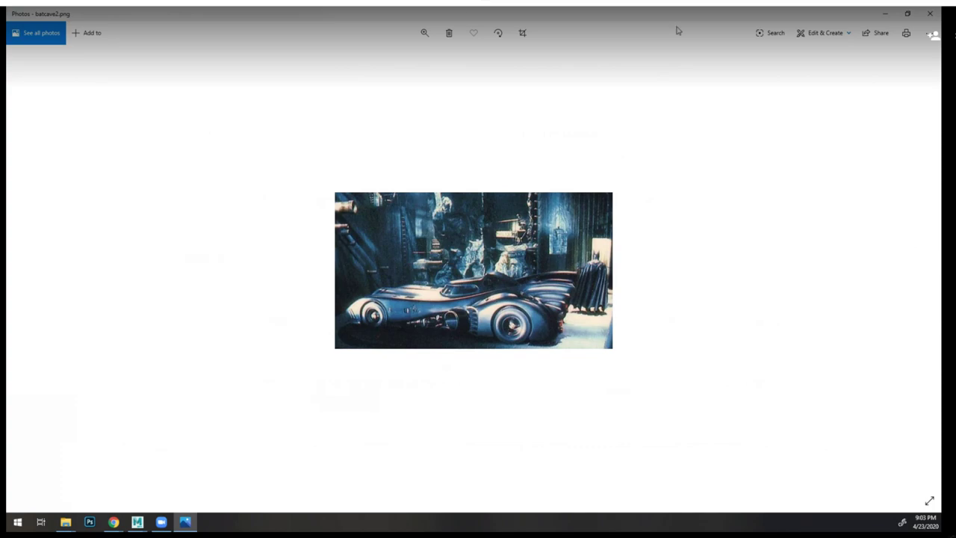
pyautogui.click(887, 13)
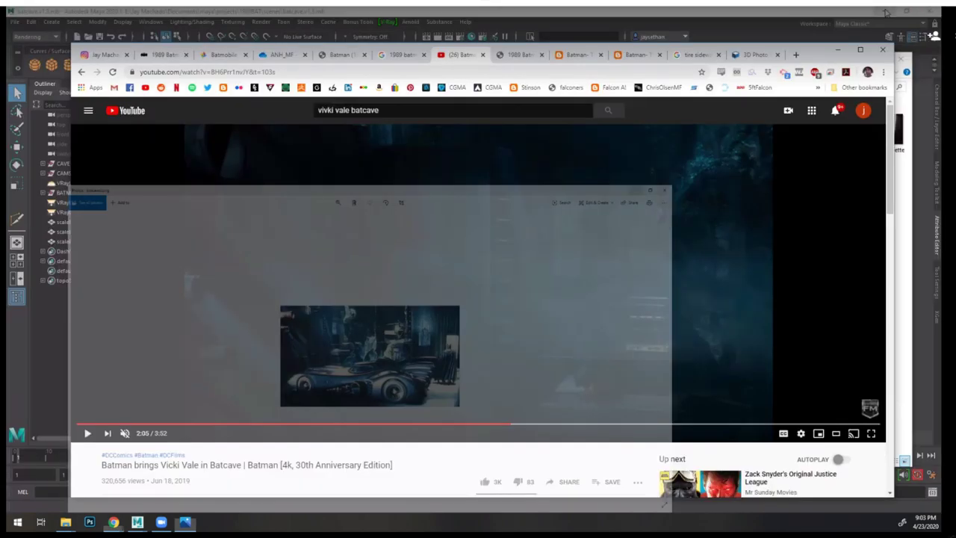
pyautogui.click(821, 12)
pyautogui.keyDown('alt'); pyautogui.moveTo(536, 242); pyautogui.dragTo(501, 299, button='right'); pyautogui.keyUp('alt')
pyautogui.keyDown('alt'); pyautogui.moveTo(501, 299); pyautogui.dragTo(583, 254); pyautogui.keyUp('alt')
pyautogui.click(299, 84)
pyautogui.moveTo(348, 97)
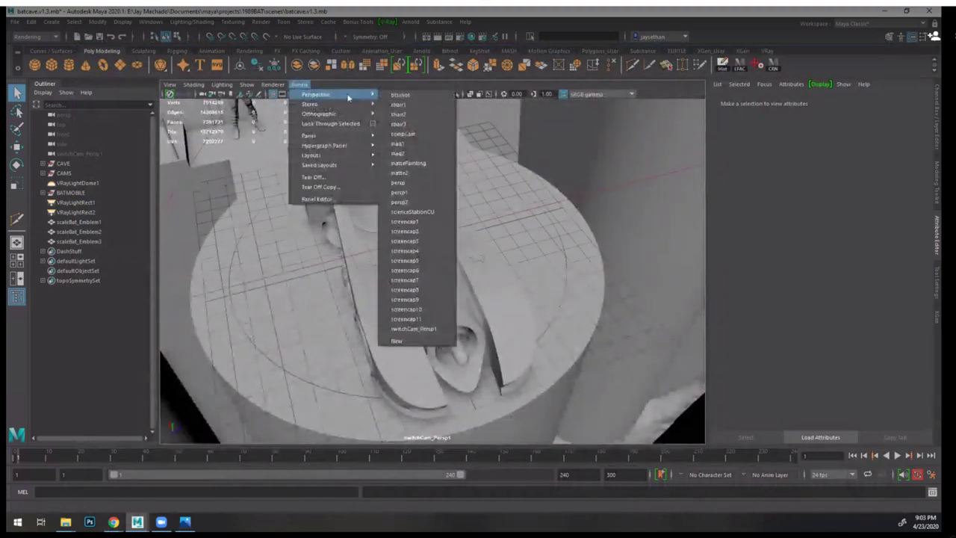
pyautogui.click(409, 162)
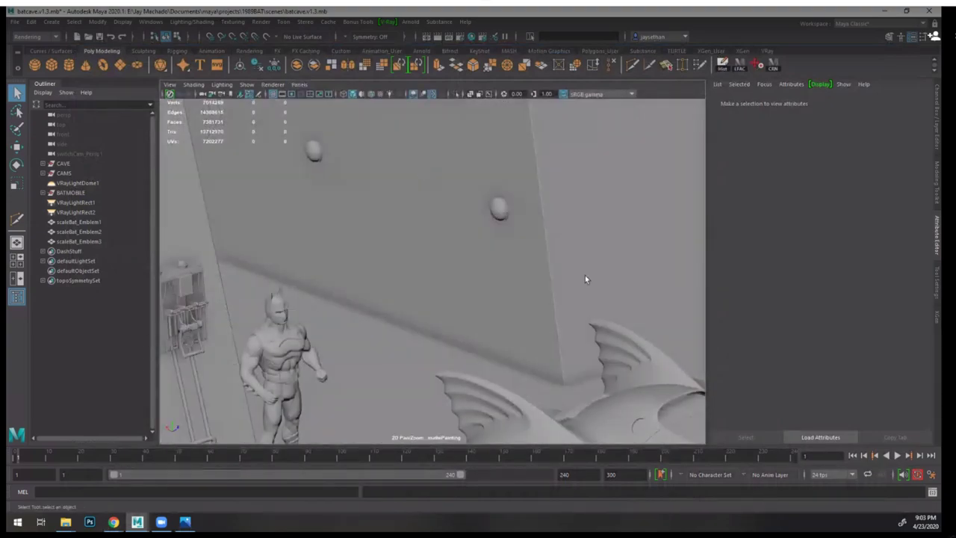
# - Turn off 2D pan/zoom in the mattePainting view and display the image plane with the film shot over the cave model
pyautogui.click(252, 93)
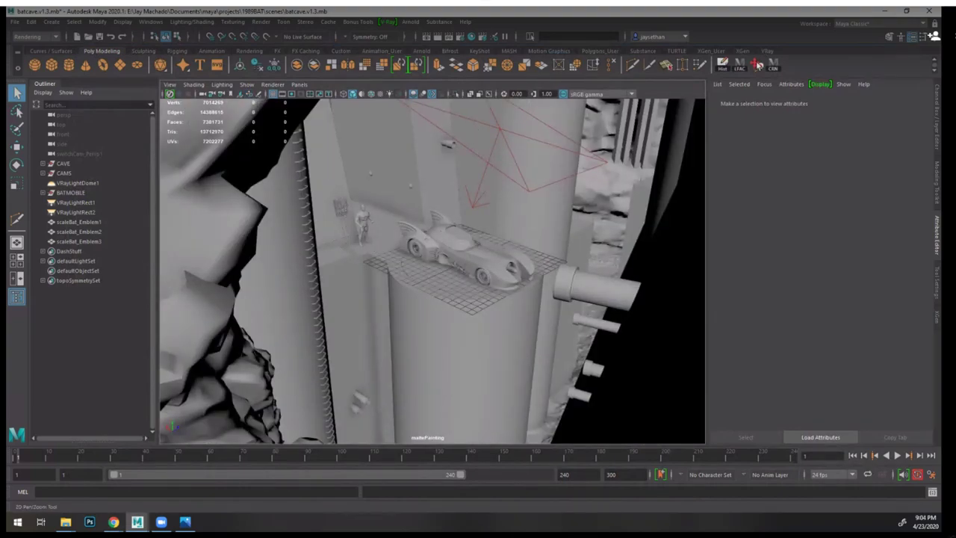
pyautogui.click(758, 65)
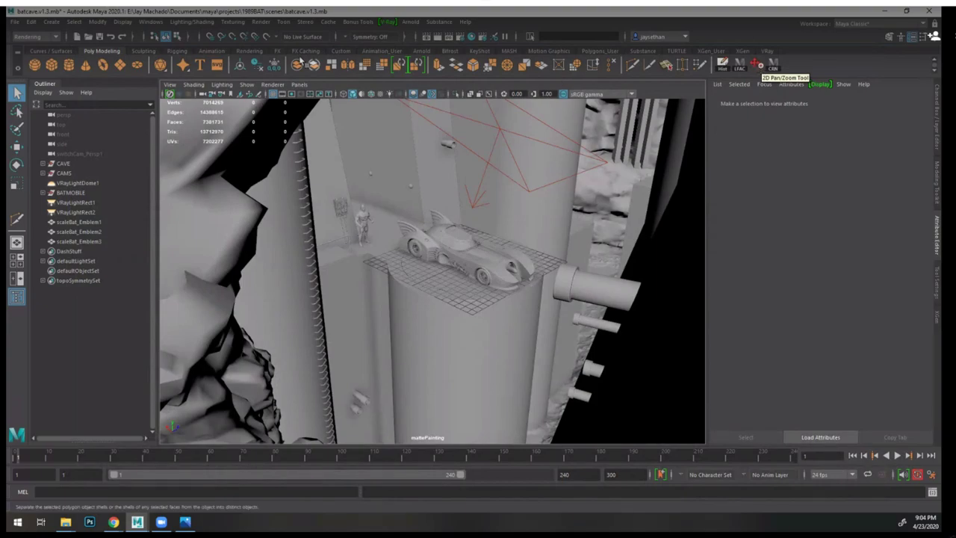
pyautogui.click(252, 91)
pyautogui.click(248, 85)
pyautogui.click(272, 232)
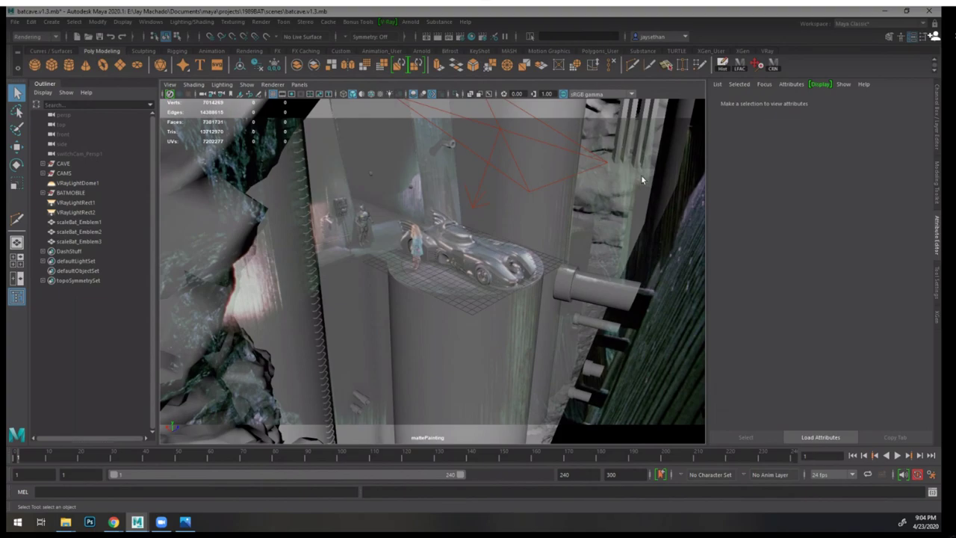
# - Select the mattePainting camera in the CAMS group, raise its image plane's alpha gain to 1.000, and lower it to 0.613
pyautogui.click(42, 172)
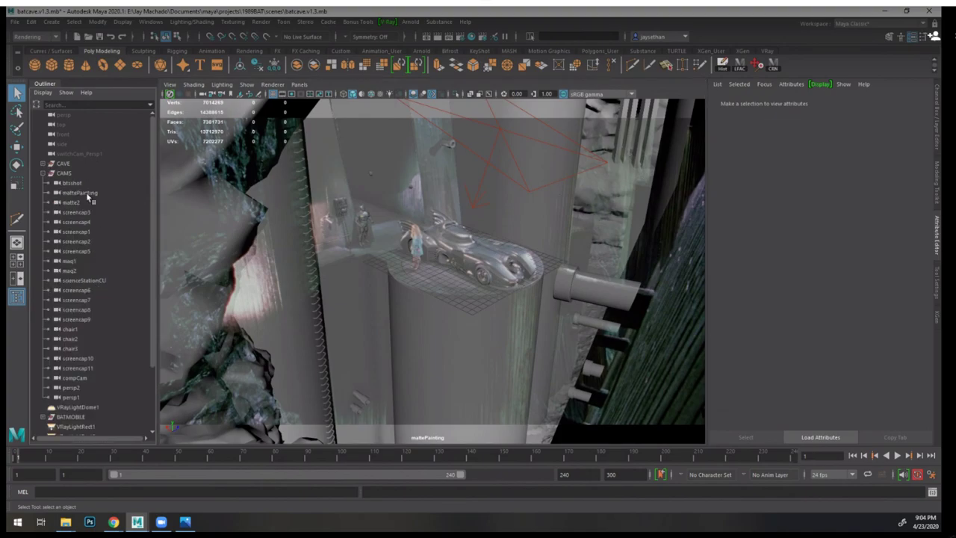
pyautogui.click(79, 193)
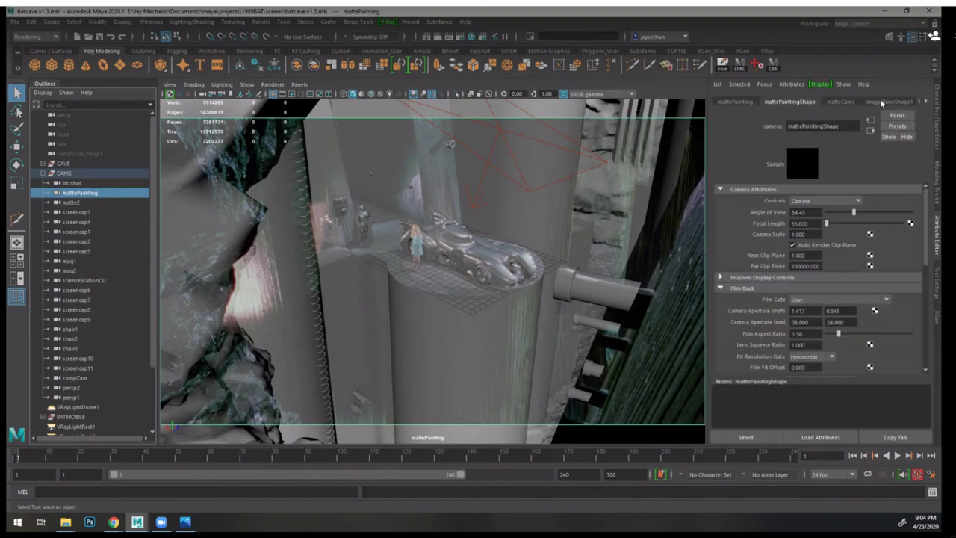
pyautogui.click(885, 102)
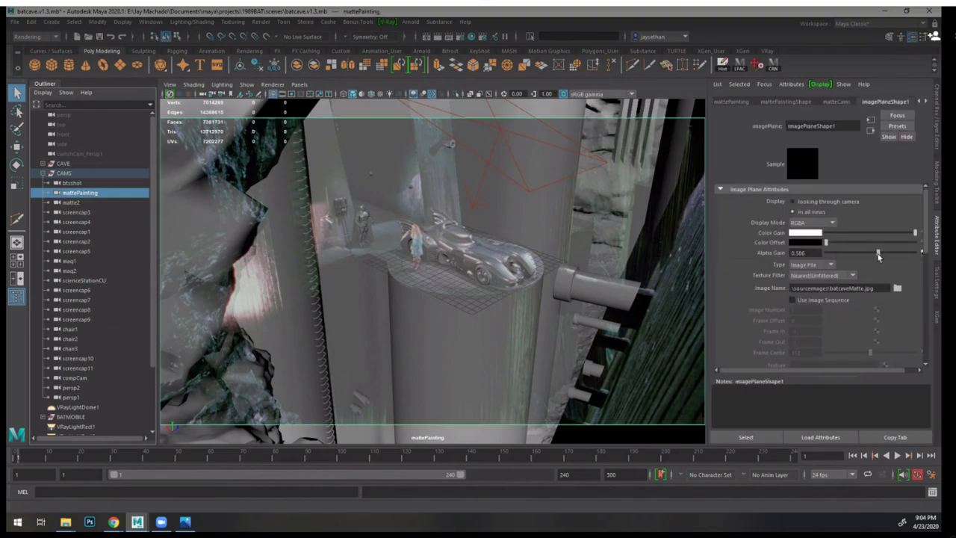
pyautogui.moveTo(878, 256); pyautogui.dragTo(918, 251)
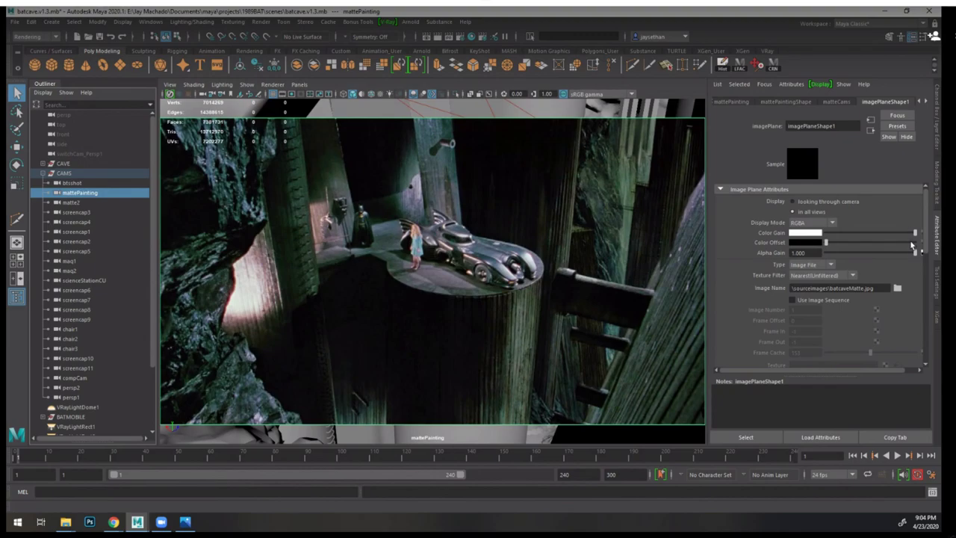
pyautogui.moveTo(914, 253); pyautogui.dragTo(880, 253)
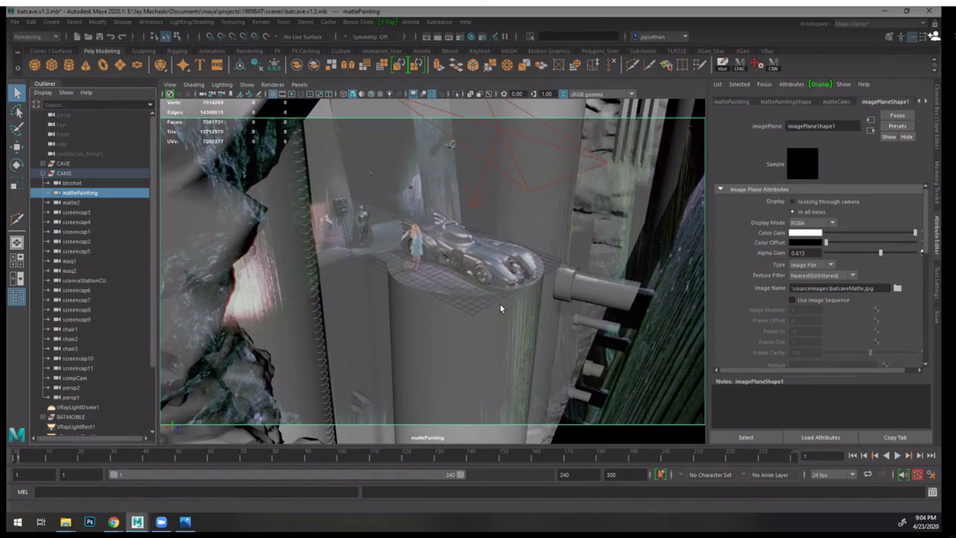
# - Look through the matte2 camera and lower its image plane's alpha gain to 0.210
pyautogui.click(299, 84)
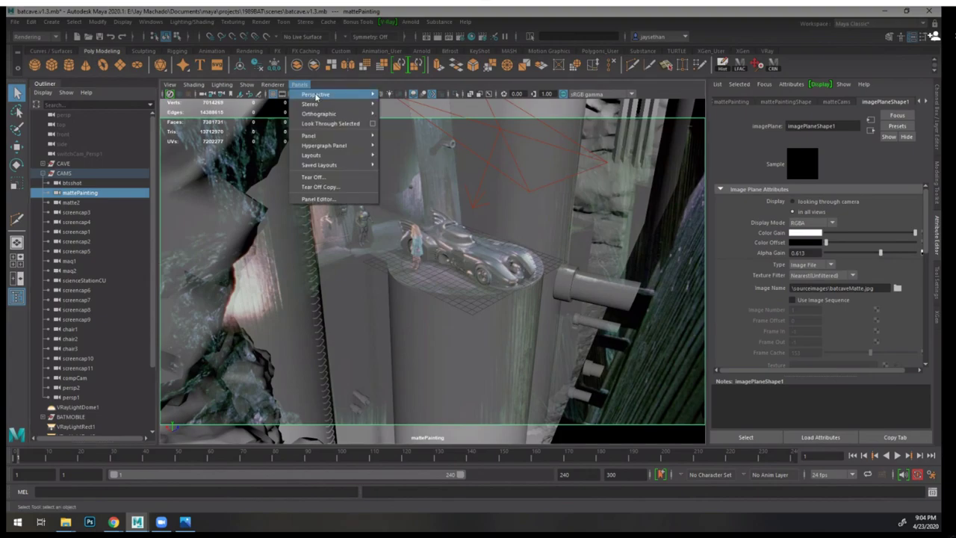
pyautogui.moveTo(316, 95)
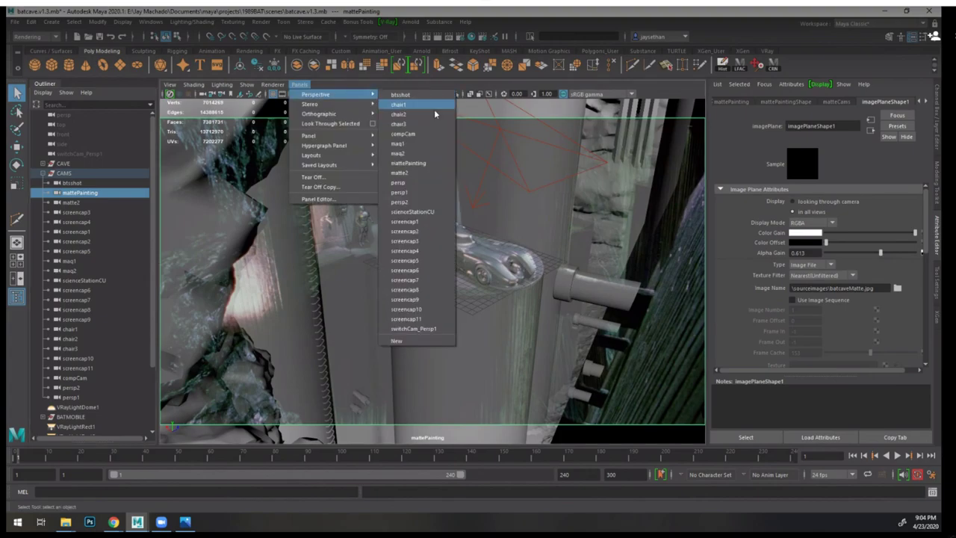
pyautogui.click(414, 164)
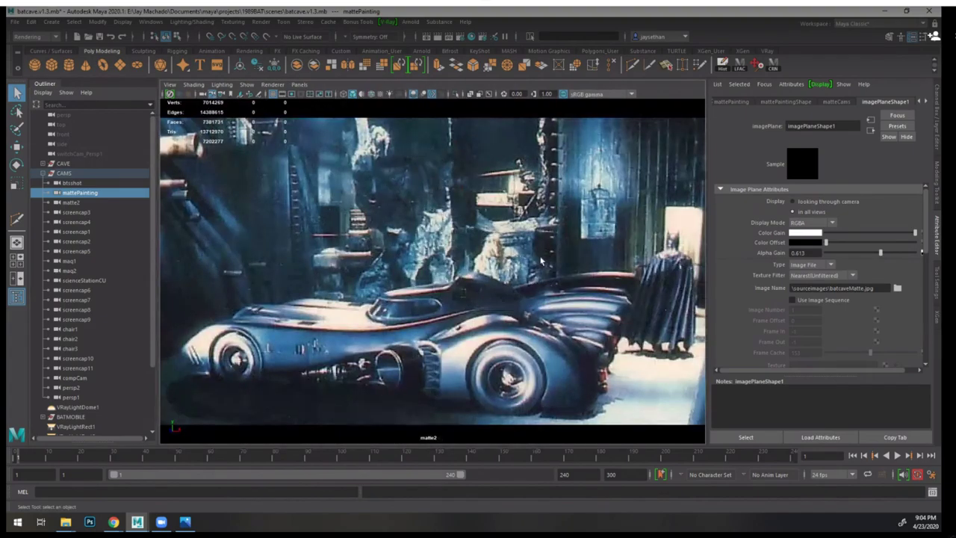
pyautogui.click(87, 203)
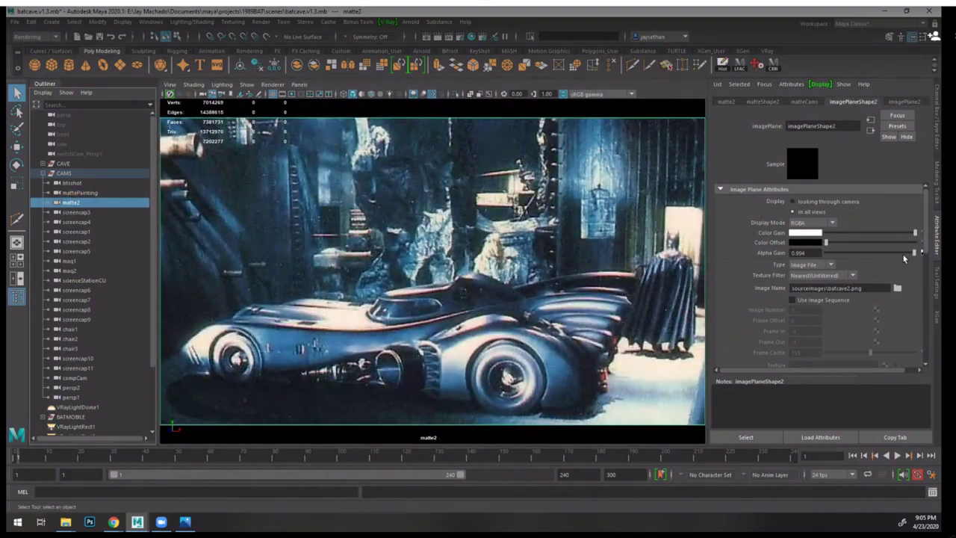
pyautogui.moveTo(903, 256); pyautogui.dragTo(845, 254)
# - Check the display layers and hide the large cylinder blocking the cave and car in the matte2 view
pyautogui.click(937, 112)
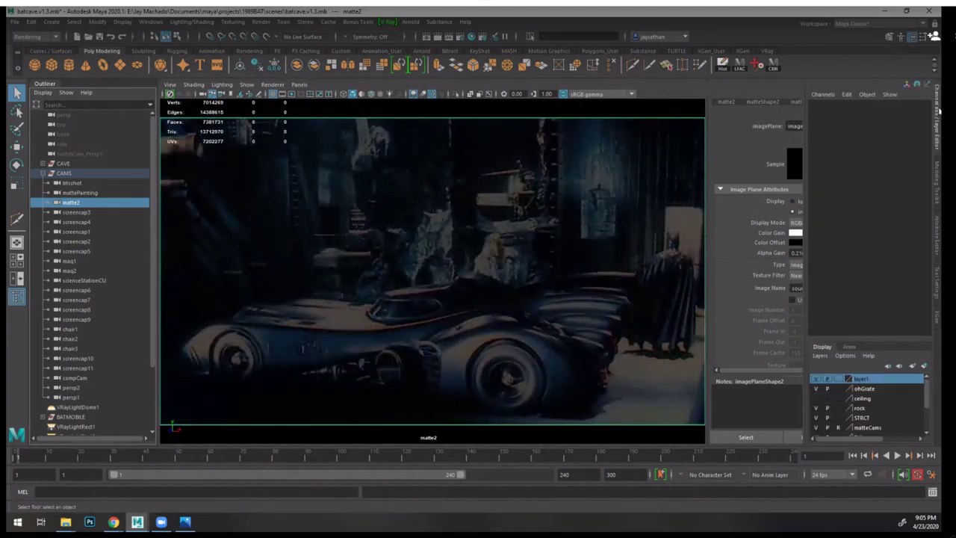
pyautogui.scroll(-2, 927, 399)
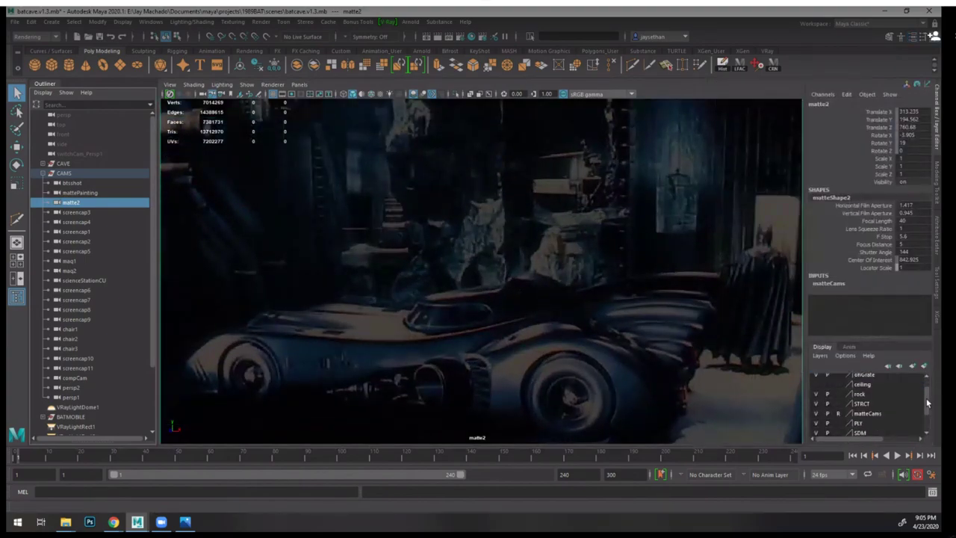
pyautogui.scroll(2, 927, 397)
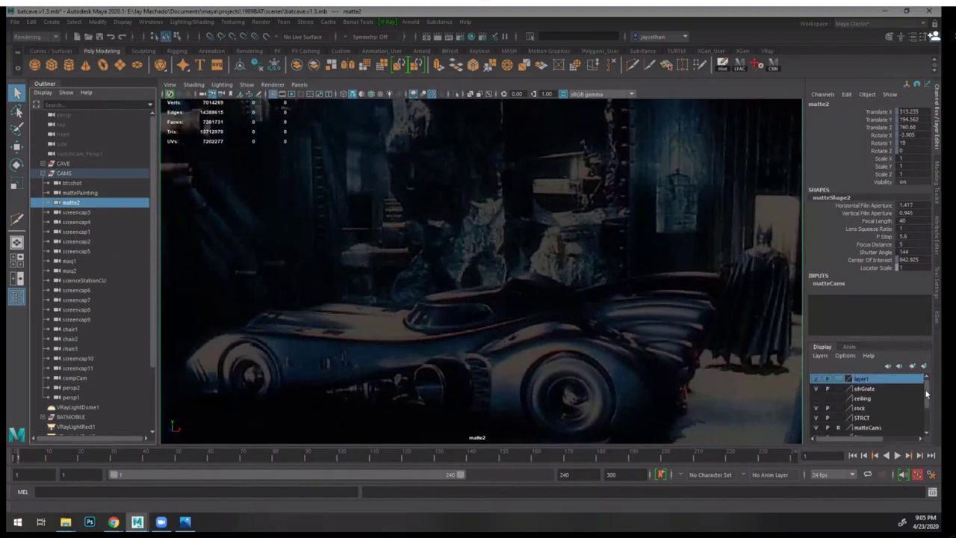
pyautogui.moveTo(924, 395)
pyautogui.mouseDown()
pyautogui.moveTo(924, 416)
pyautogui.moveTo(925, 398)
pyautogui.mouseUp()
pyautogui.click(700, 198)
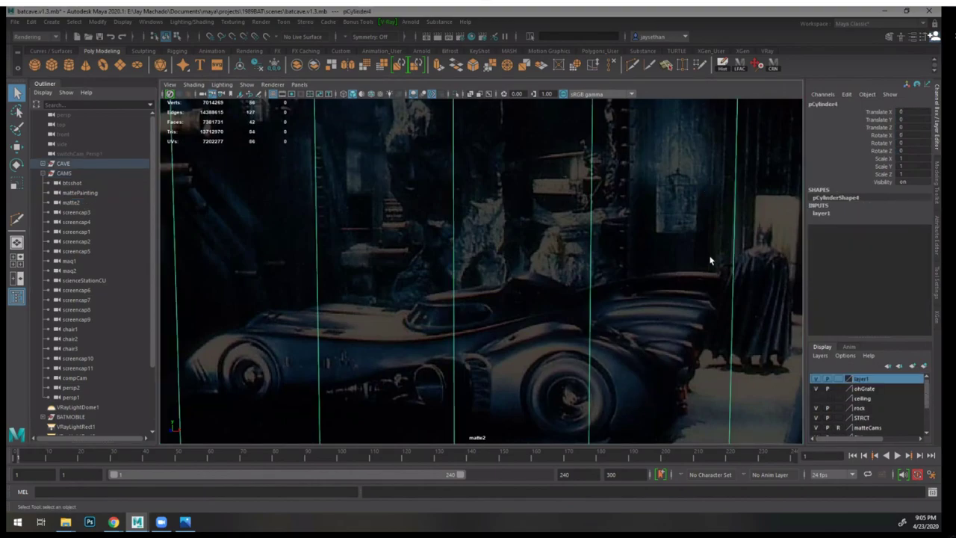
pyautogui.hotkey('ctrl', 'h')
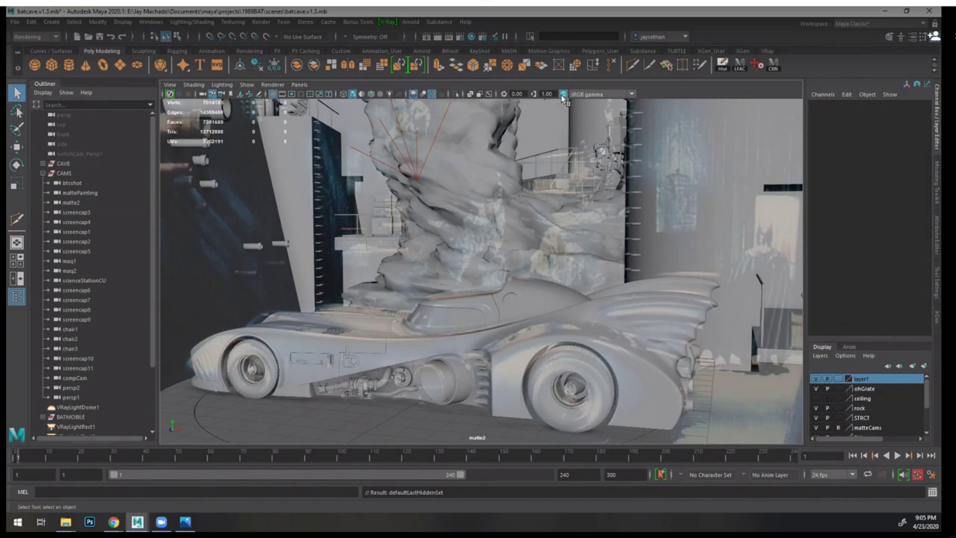
# - Reselect the matte2 camera and raise its image plane's alpha gain to 0.713 to overlay the reference photo on the model
pyautogui.click(82, 203)
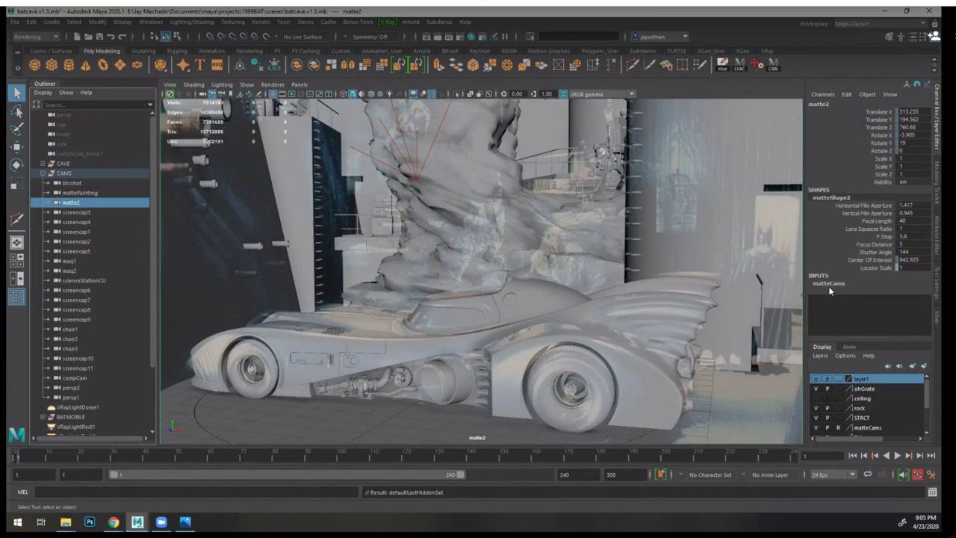
pyautogui.click(938, 239)
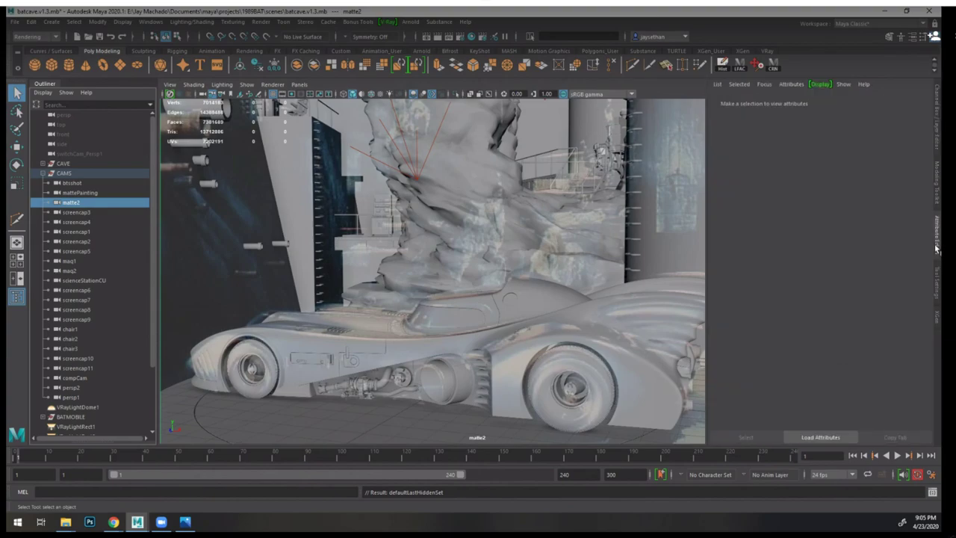
pyautogui.click(902, 103)
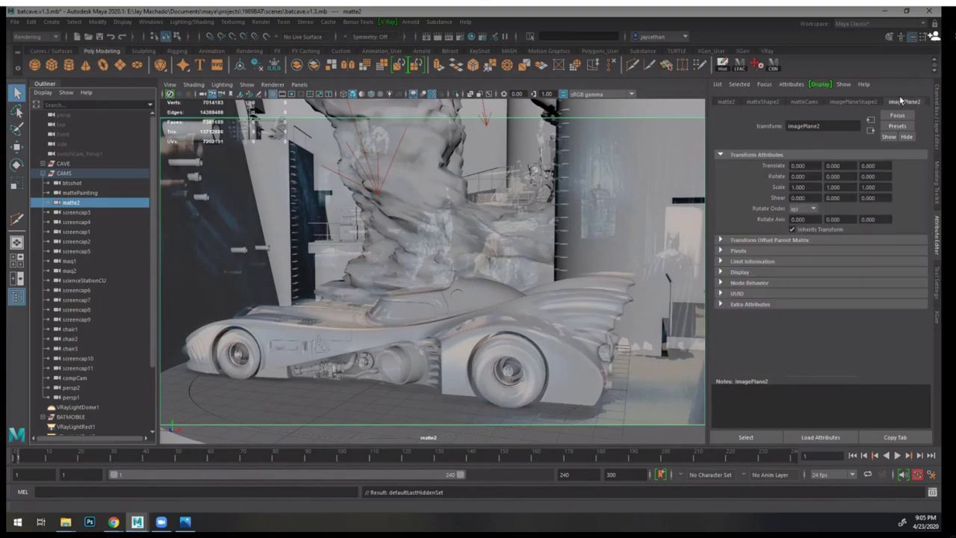
pyautogui.click(855, 102)
pyautogui.click(806, 102)
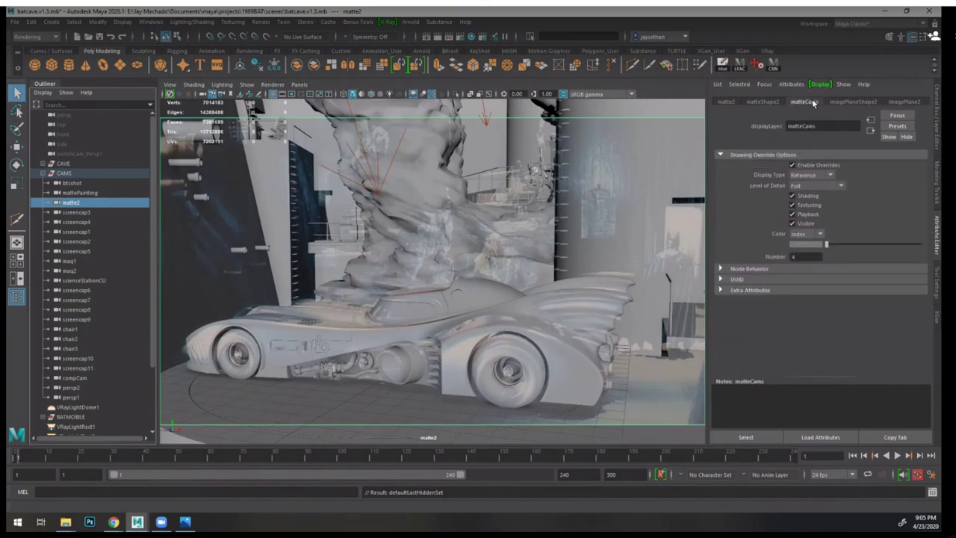
pyautogui.click(761, 101)
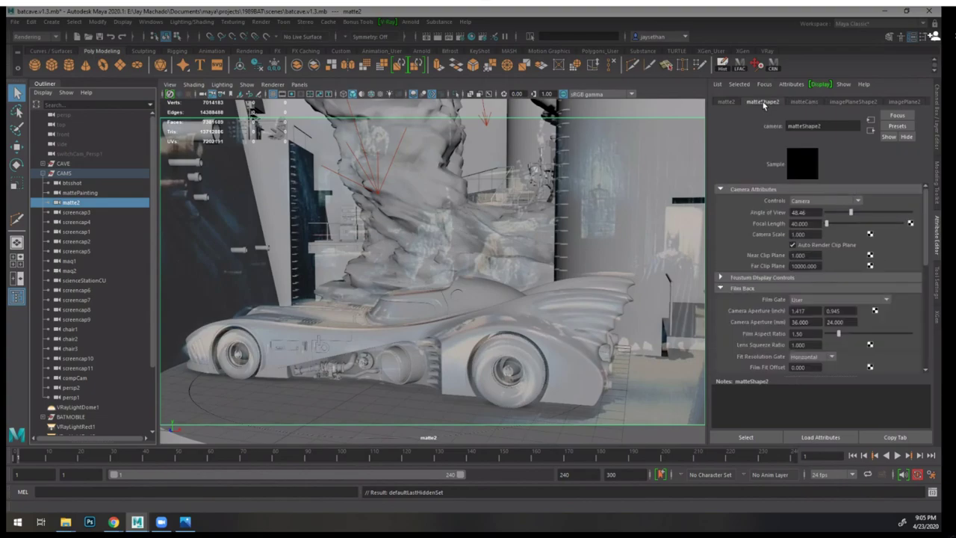
pyautogui.click(851, 101)
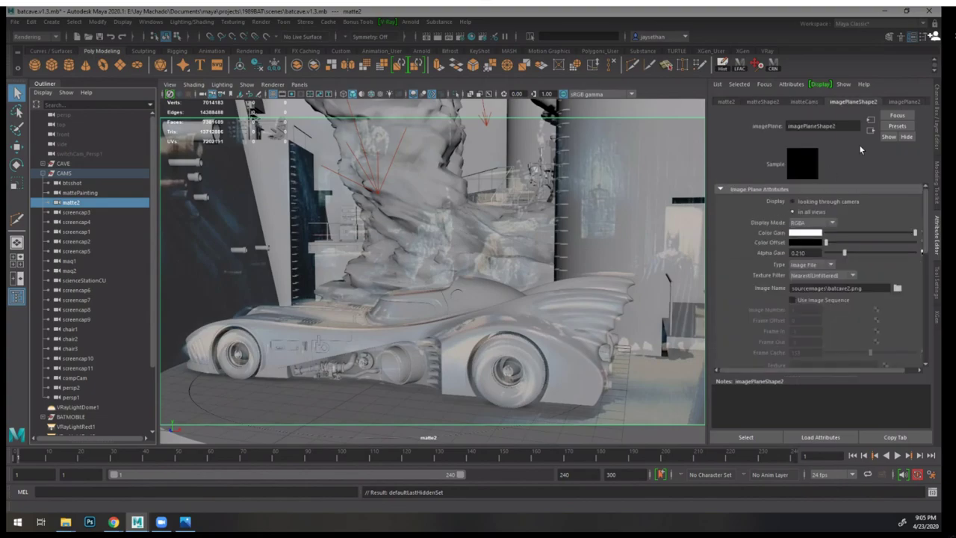
pyautogui.click(891, 251)
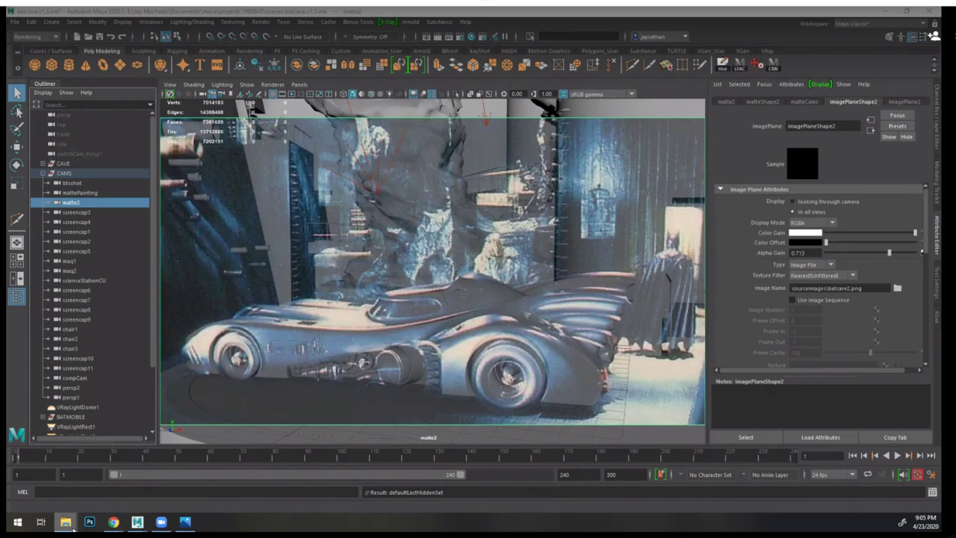
# - Open the diorama folder in the project's Ref folder and view its first four Batcave diorama photos
pyautogui.moveTo(67, 524)
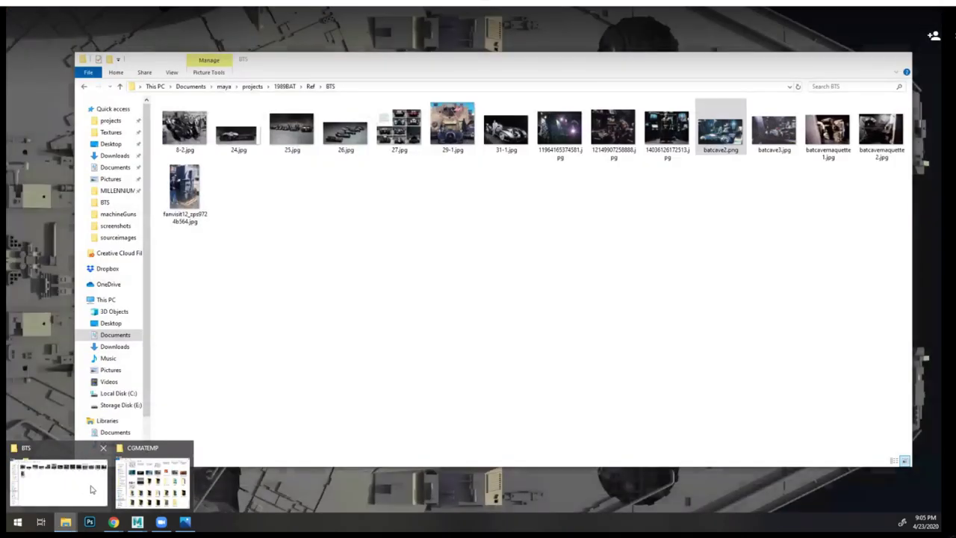
pyautogui.click(92, 489)
pyautogui.click(311, 86)
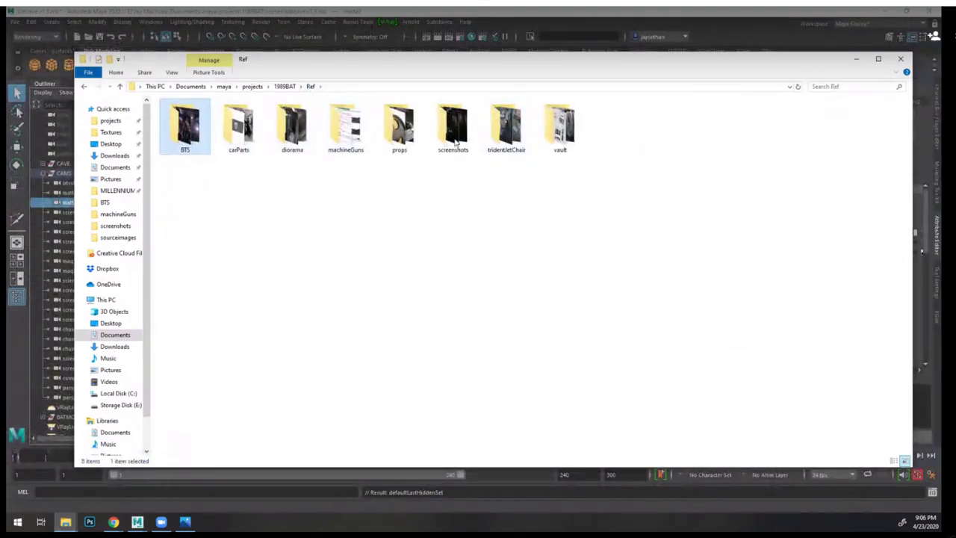
pyautogui.doubleClick(292, 125)
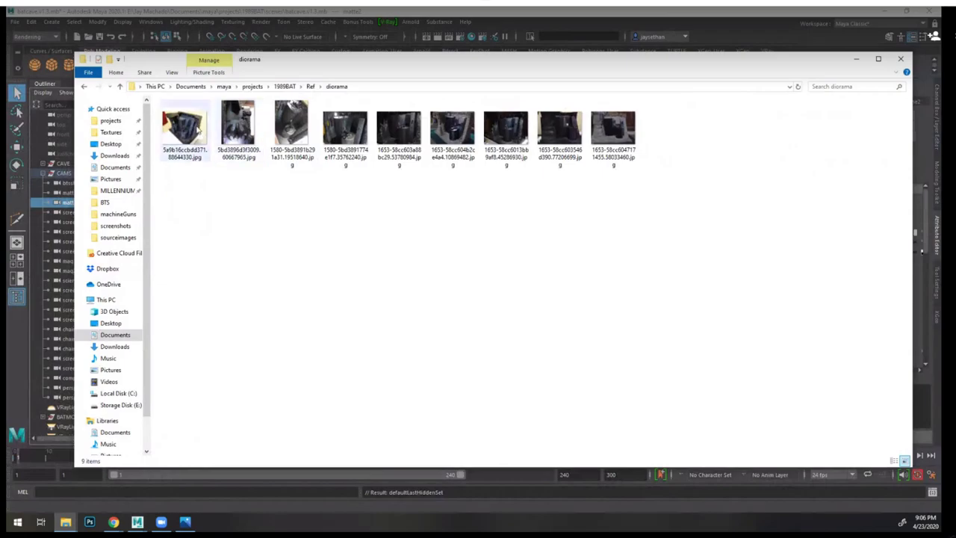
pyautogui.doubleClick(195, 129)
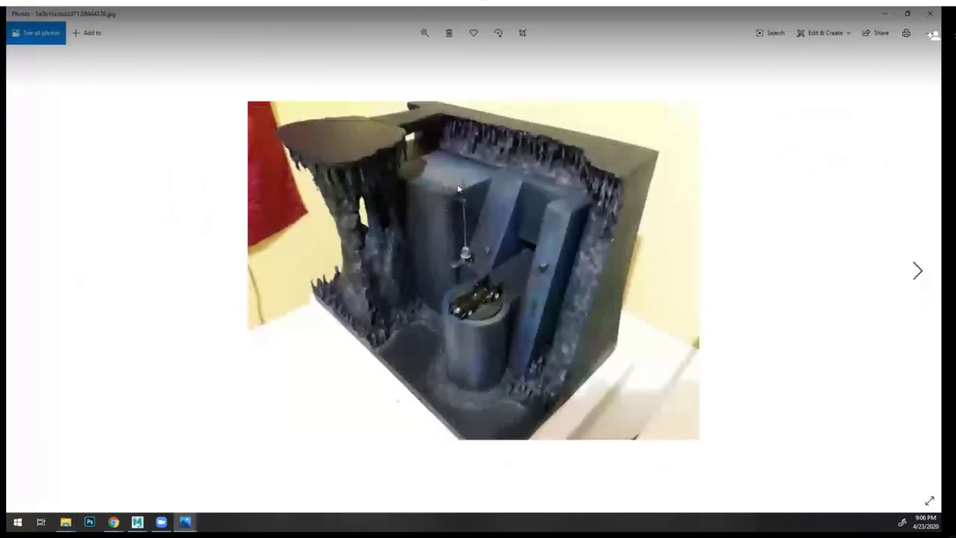
pyautogui.click(917, 273)
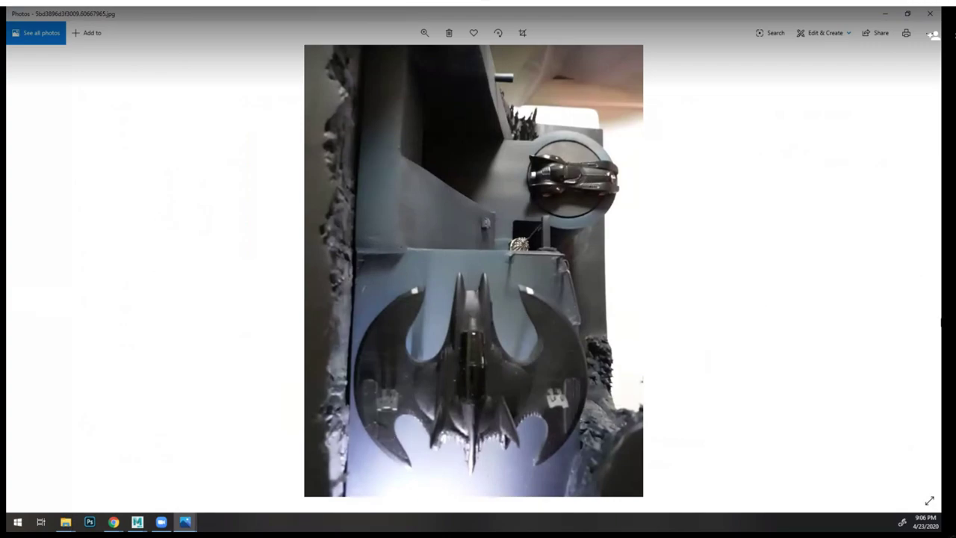
pyautogui.click(917, 273)
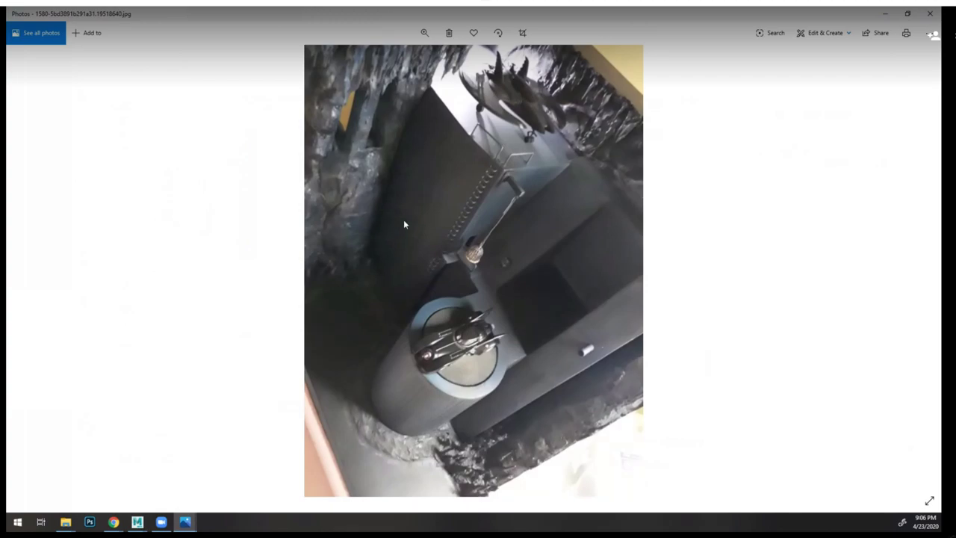
pyautogui.click(916, 272)
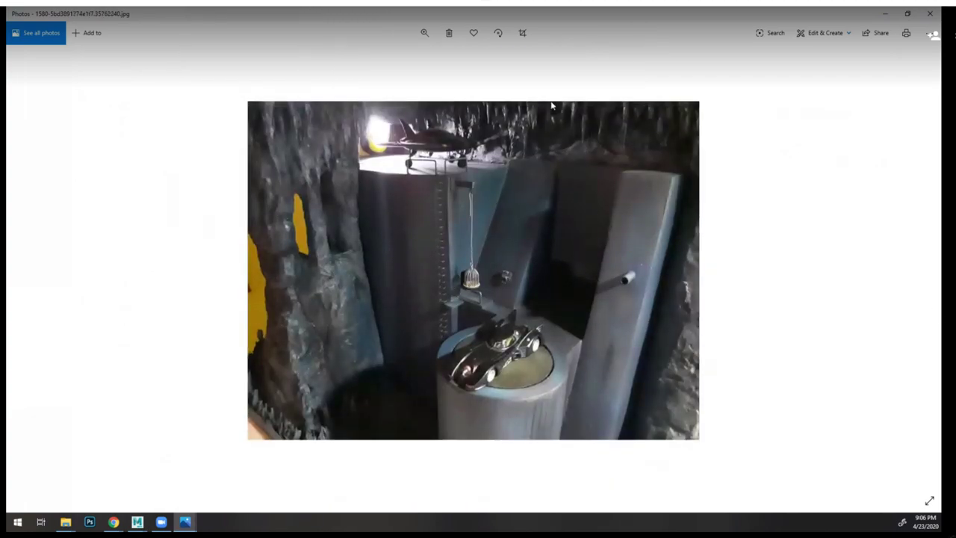
pyautogui.click(928, 15)
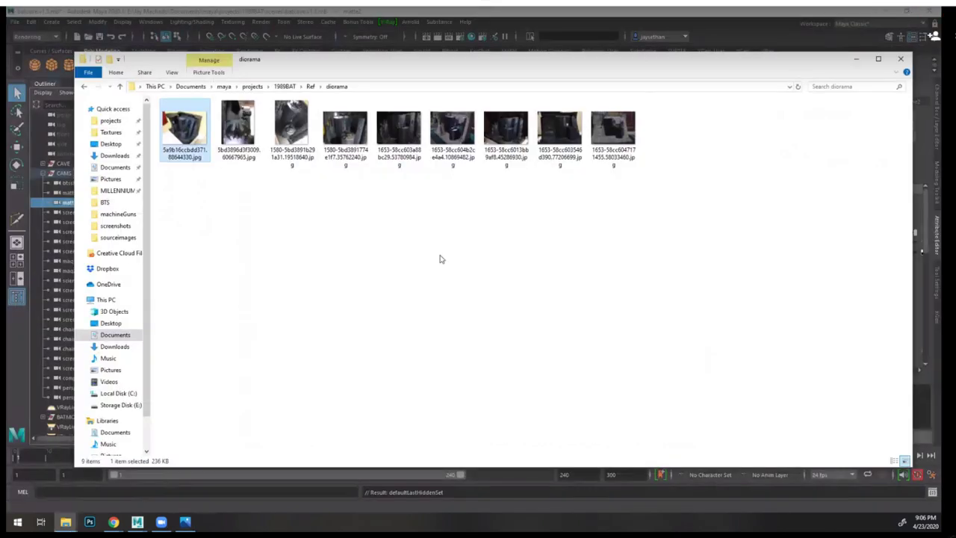
# - Return to Maya, look through the screencap1 camera, and raise its image plane's alpha gain to 0.895
pyautogui.click(638, 10)
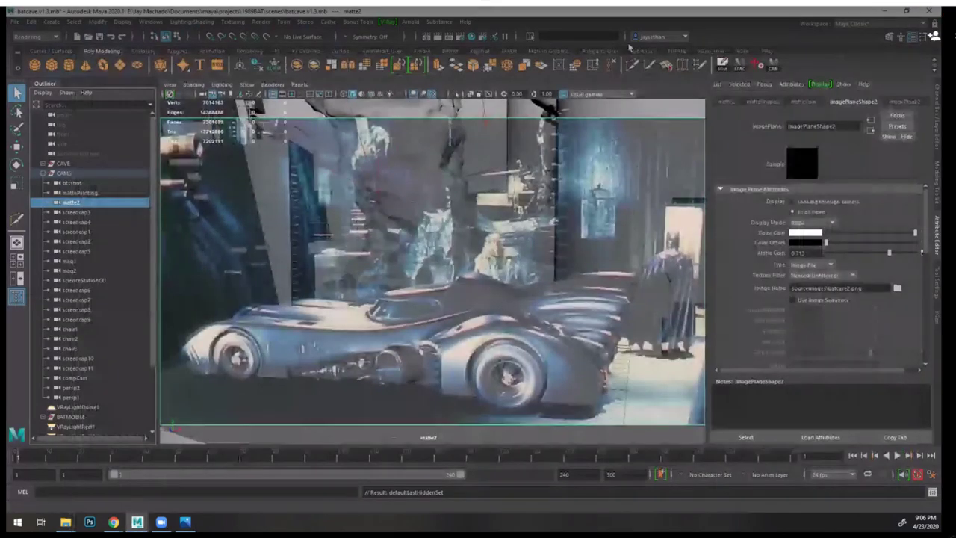
pyautogui.click(298, 84)
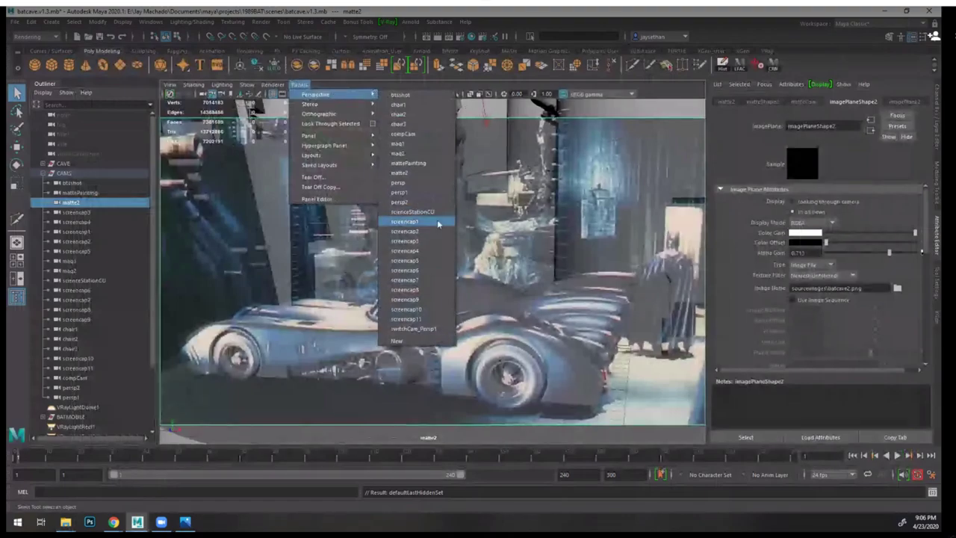
pyautogui.click(434, 220)
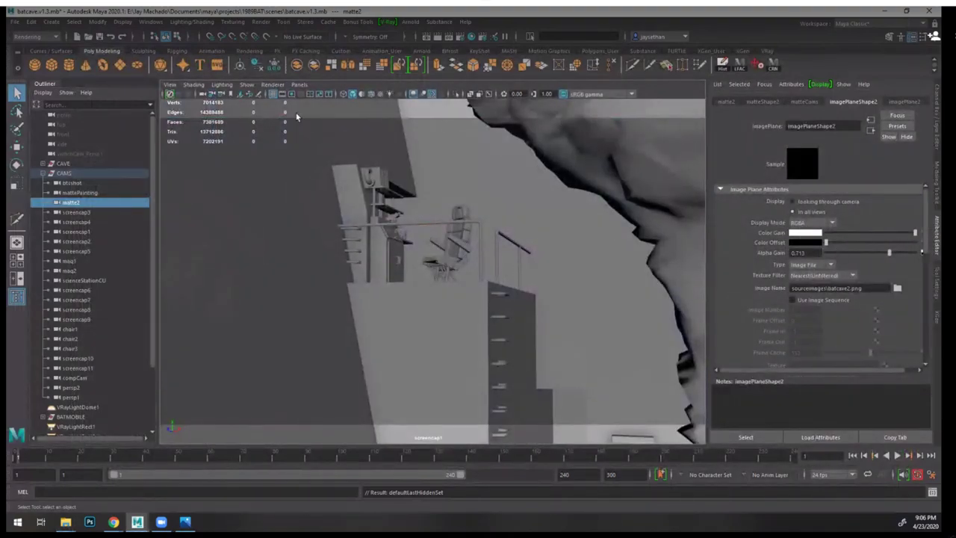
pyautogui.click(93, 231)
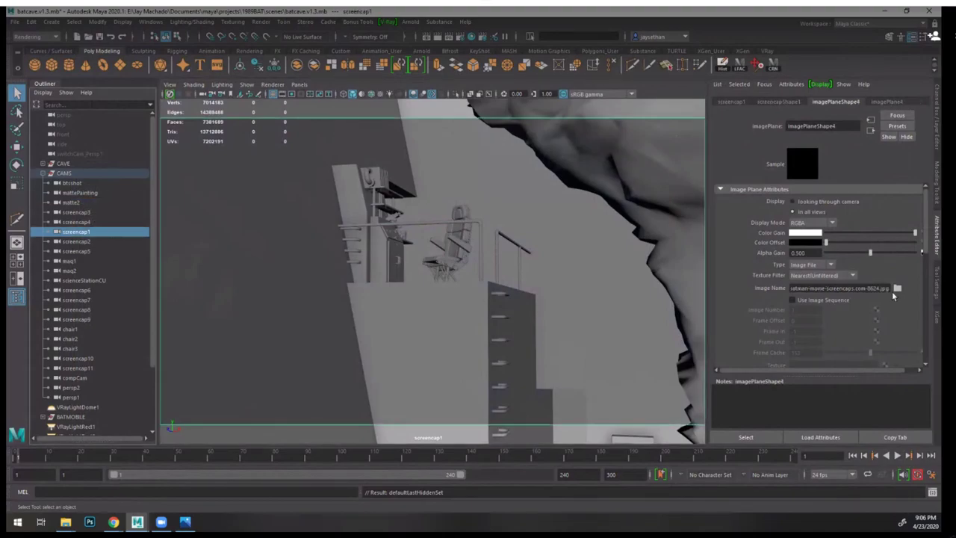
pyautogui.moveTo(871, 255); pyautogui.dragTo(904, 257)
# - Look through the screencap2 camera and set its image plane's alpha gain to 0.757
pyautogui.click(284, 86)
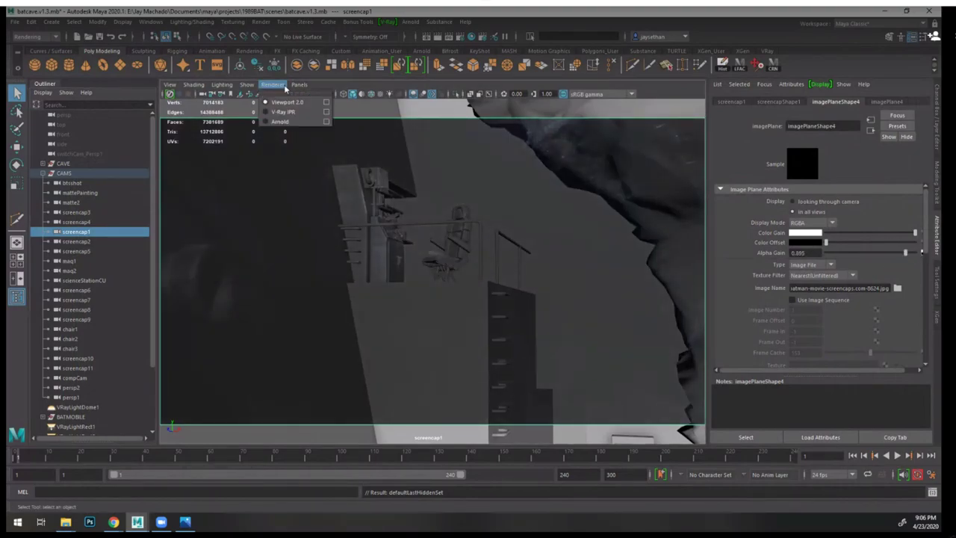
pyautogui.moveTo(299, 86)
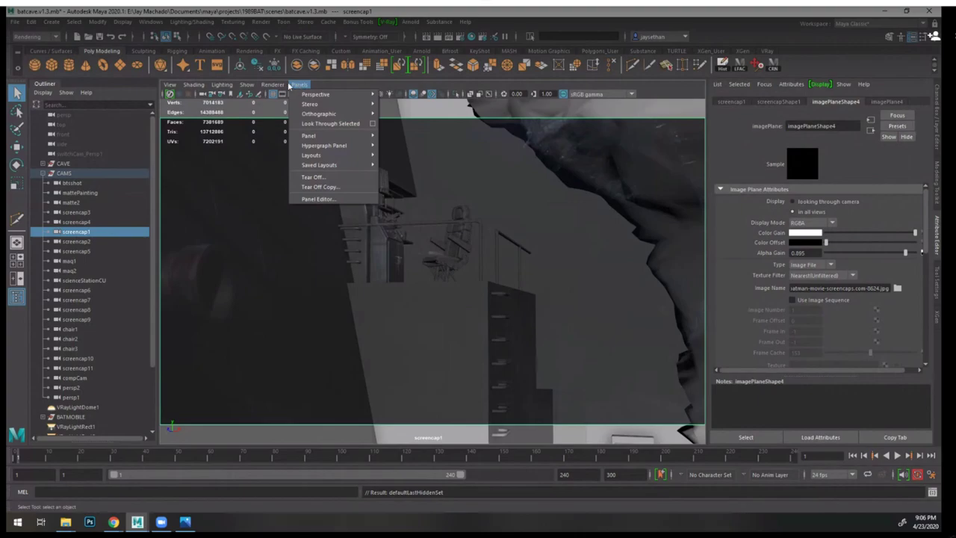
pyautogui.moveTo(231, 87)
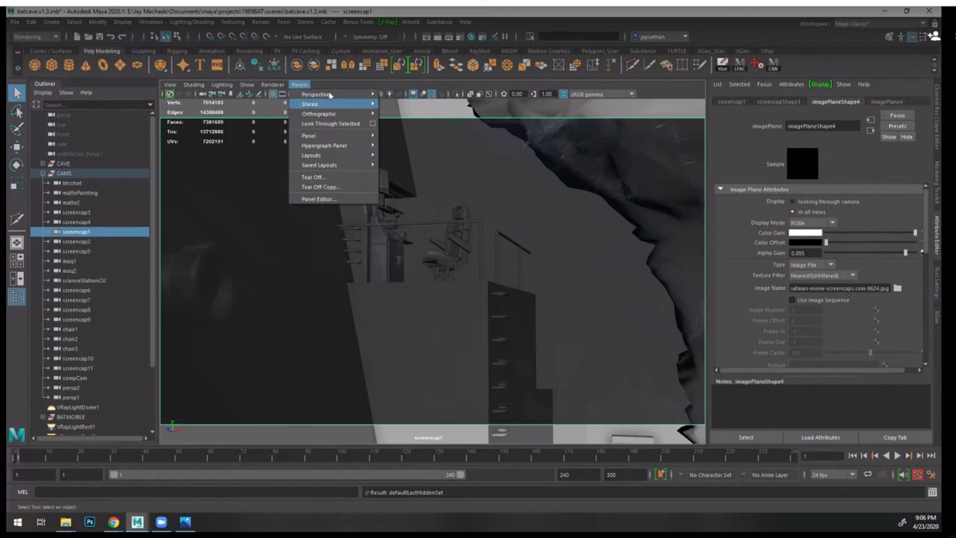
pyautogui.click(422, 236)
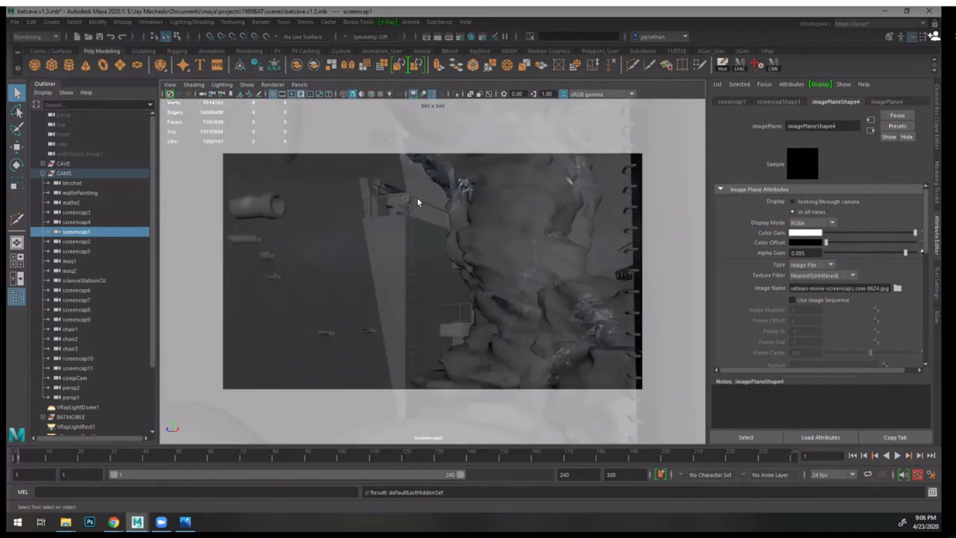
pyautogui.click(275, 199)
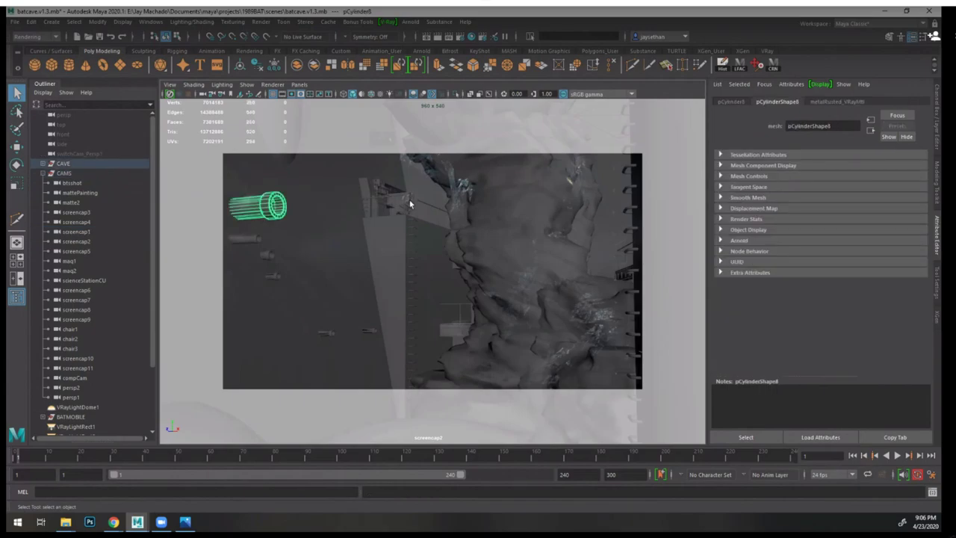
pyautogui.click(87, 241)
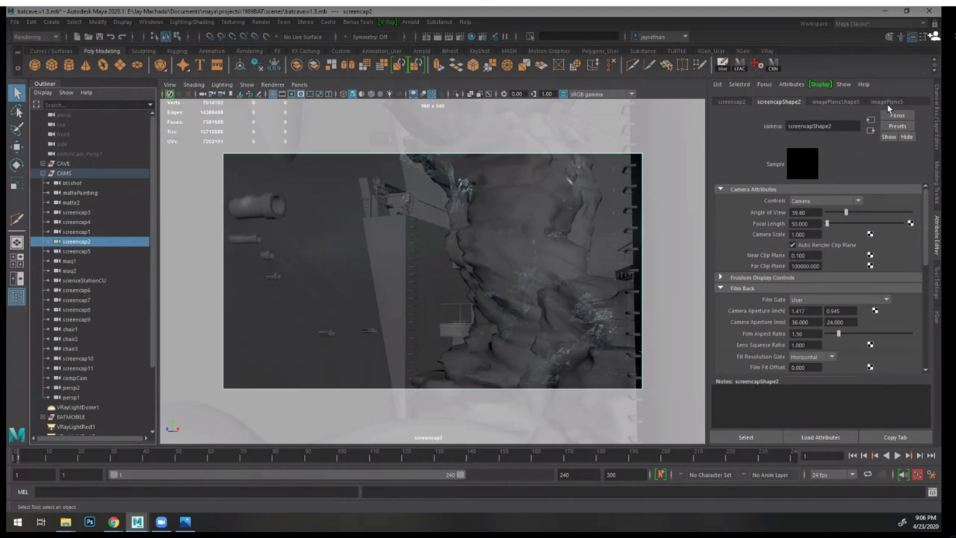
pyautogui.click(836, 101)
pyautogui.moveTo(914, 257)
pyautogui.mouseDown()
pyautogui.moveTo(863, 257)
pyautogui.moveTo(919, 259)
pyautogui.moveTo(892, 259)
pyautogui.moveTo(902, 259)
pyautogui.mouseUp()
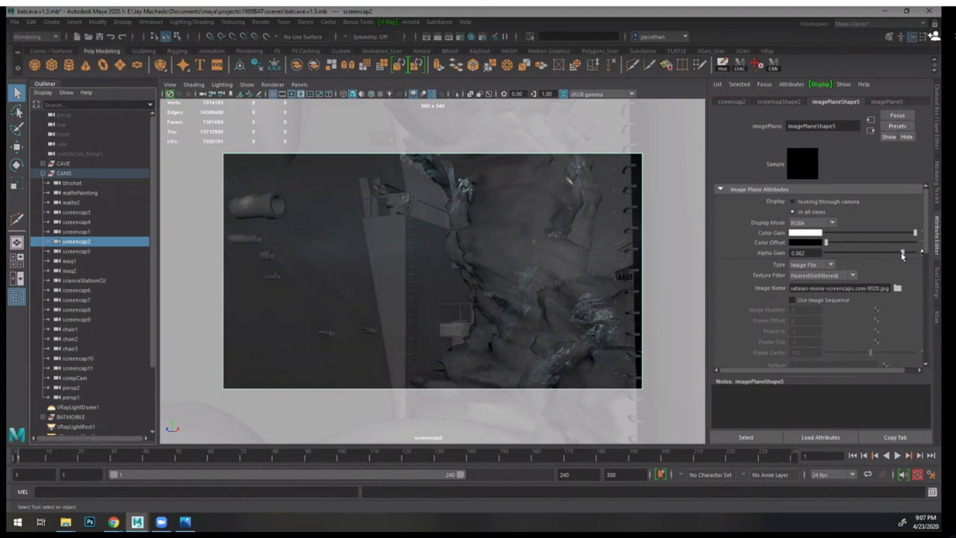
pyautogui.moveTo(901, 255); pyautogui.dragTo(893, 255)
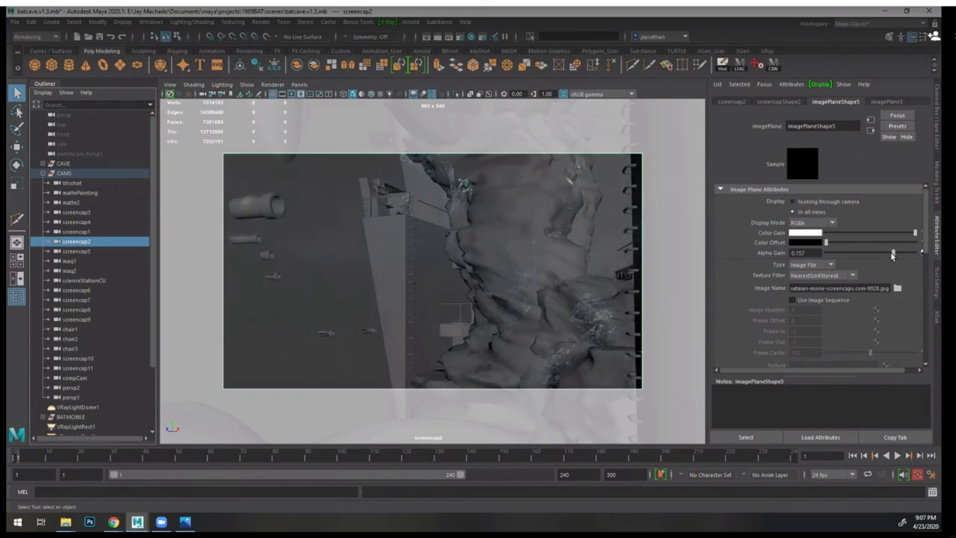
# - Look through the screencap5 camera and set its image plane's alpha gain to 0.978
pyautogui.click(303, 86)
pyautogui.moveTo(336, 94)
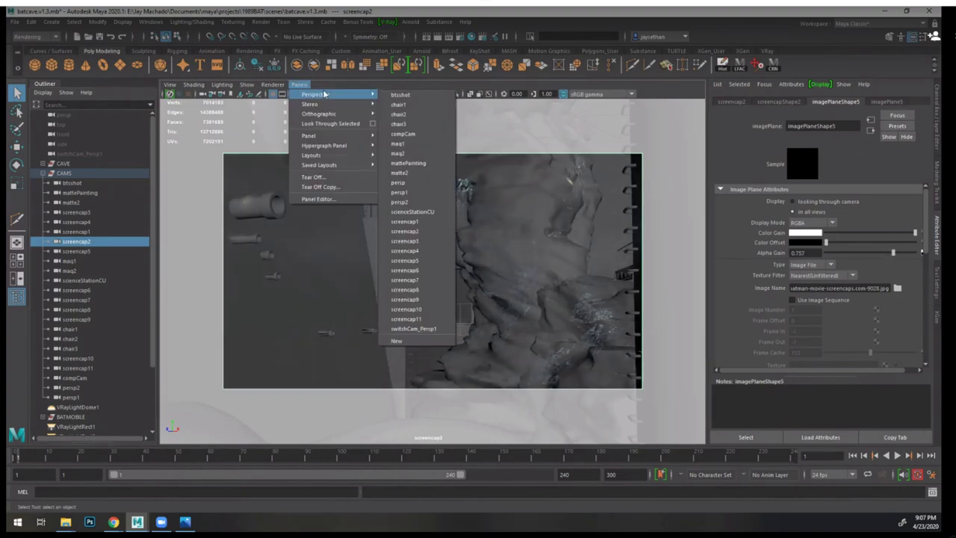
pyautogui.click(423, 260)
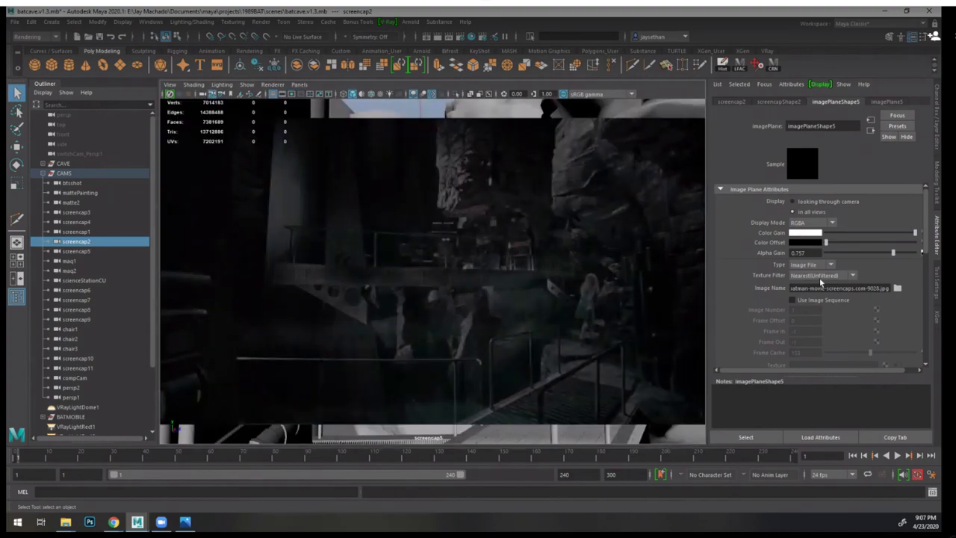
pyautogui.click(82, 251)
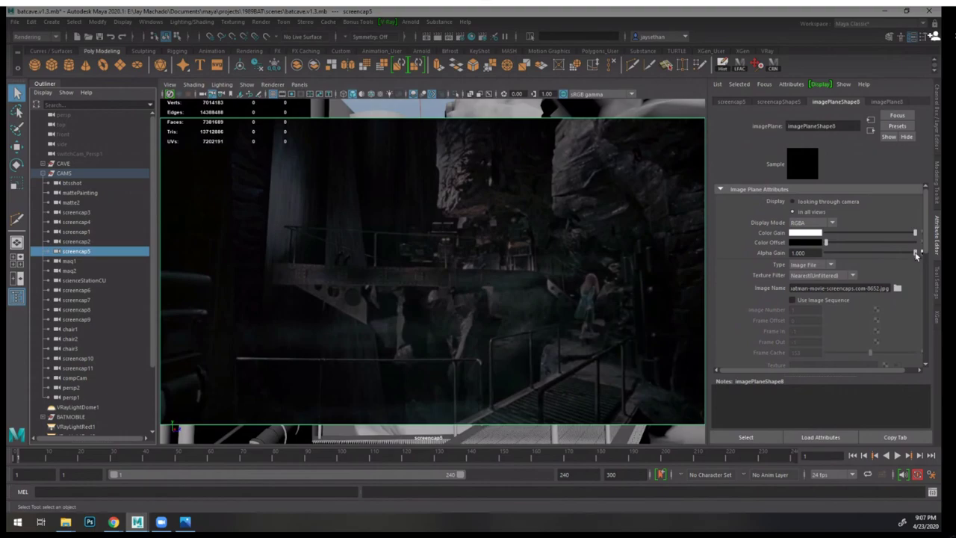
pyautogui.moveTo(917, 255)
pyautogui.mouseDown()
pyautogui.moveTo(868, 254)
pyautogui.moveTo(912, 255)
pyautogui.mouseUp()
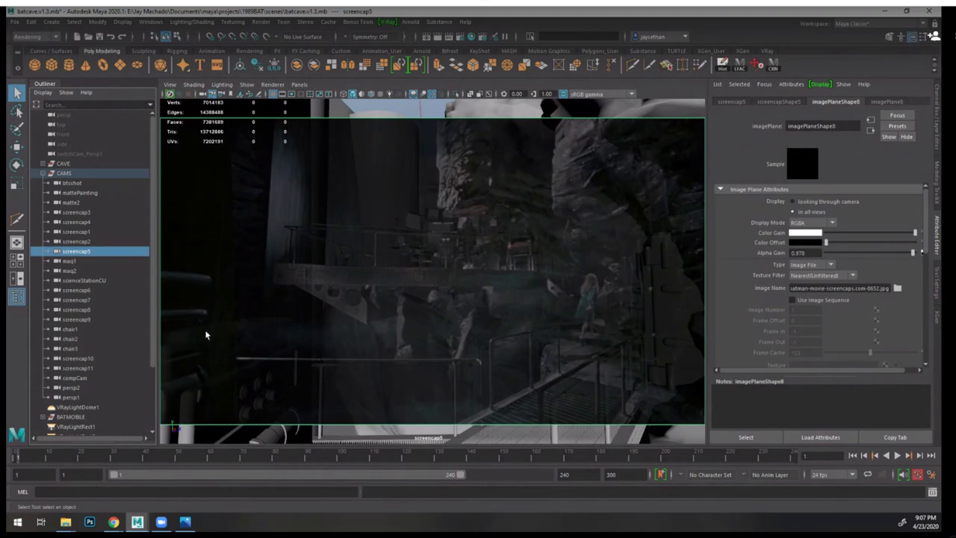
# - Look through the screencap4 camera and turn off its 2D pan/zoom to show the full film still
pyautogui.click(298, 84)
pyautogui.moveTo(329, 95)
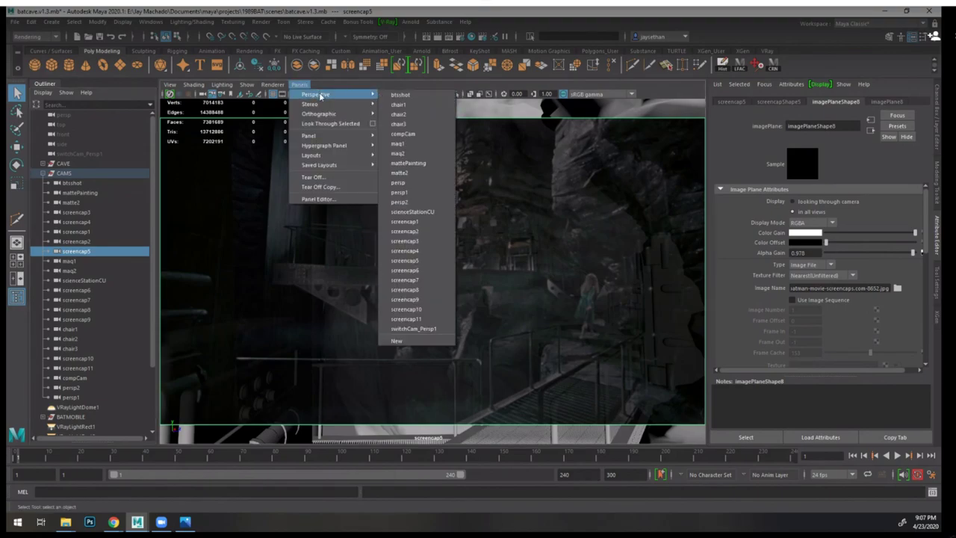
pyautogui.click(424, 251)
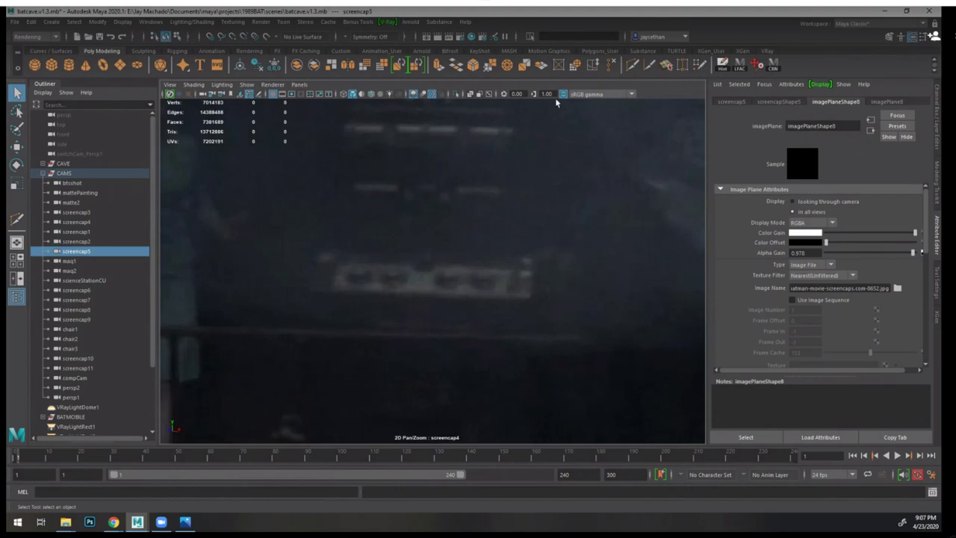
pyautogui.click(756, 64)
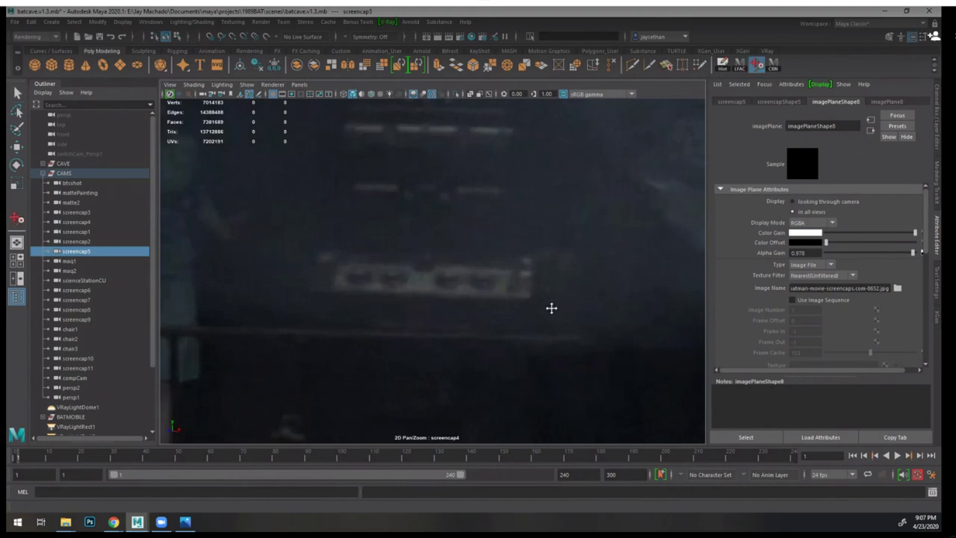
pyautogui.click(250, 94)
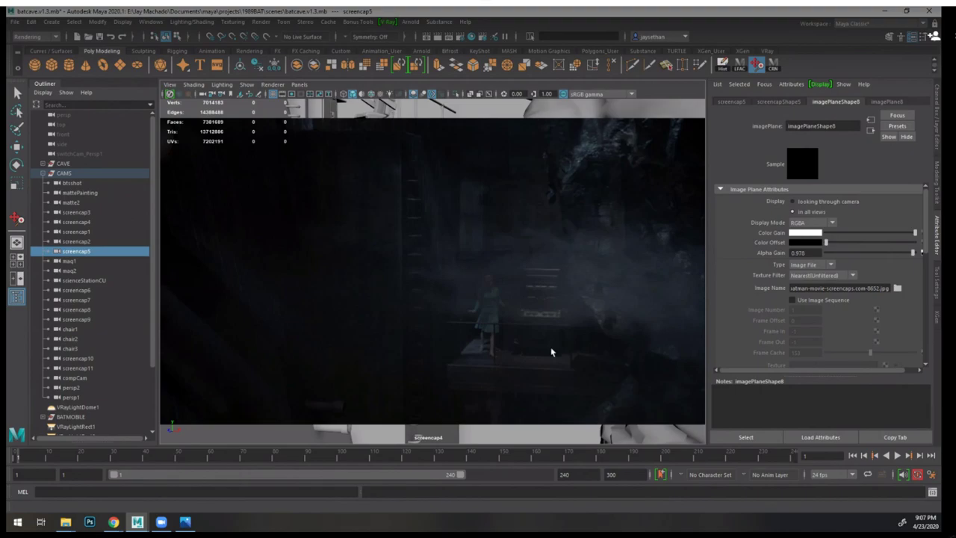
pyautogui.click(455, 95)
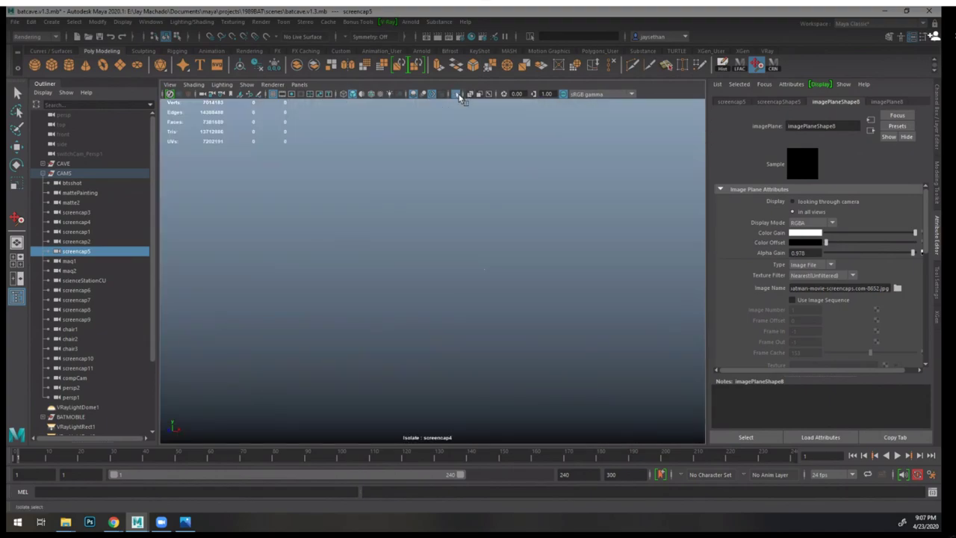
pyautogui.click(459, 95)
# - Switch to the switchCam_Persp1 view and examine the wheeled control console modeled behind the railing
pyautogui.press('space')
pyautogui.keyDown('alt'); pyautogui.moveTo(544, 273); pyautogui.dragTo(527, 283, button='right'); pyautogui.keyUp('alt')
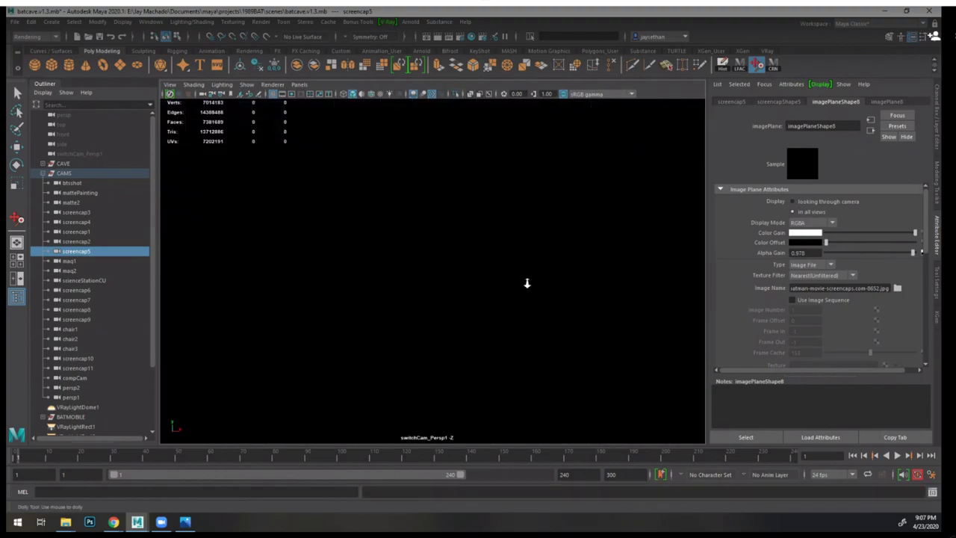
pyautogui.keyDown('alt'); pyautogui.moveTo(527, 283); pyautogui.dragTo(507, 276); pyautogui.keyUp('alt')
pyautogui.keyDown('alt'); pyautogui.moveTo(507, 276); pyautogui.dragTo(379, 286, button='right'); pyautogui.keyUp('alt')
pyautogui.keyDown('alt'); pyautogui.moveTo(379, 286); pyautogui.dragTo(378, 92, button='middle'); pyautogui.keyUp('alt')
pyautogui.keyDown('alt'); pyautogui.moveTo(396, 279); pyautogui.dragTo(455, 290); pyautogui.keyUp('alt')
pyautogui.keyDown('alt'); pyautogui.moveTo(454, 290); pyautogui.dragTo(433, 290, button='middle'); pyautogui.keyUp('alt')
pyautogui.keyDown('alt'); pyautogui.moveTo(433, 291); pyautogui.dragTo(341, 247); pyautogui.keyUp('alt')
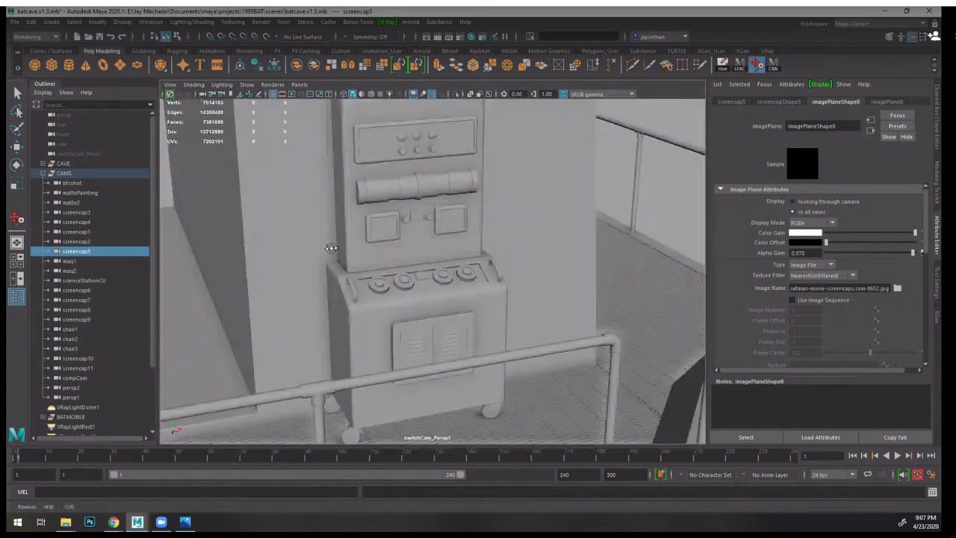
pyautogui.keyDown('alt'); pyautogui.moveTo(433, 243); pyautogui.dragTo(426, 323, button='middle'); pyautogui.keyUp('alt')
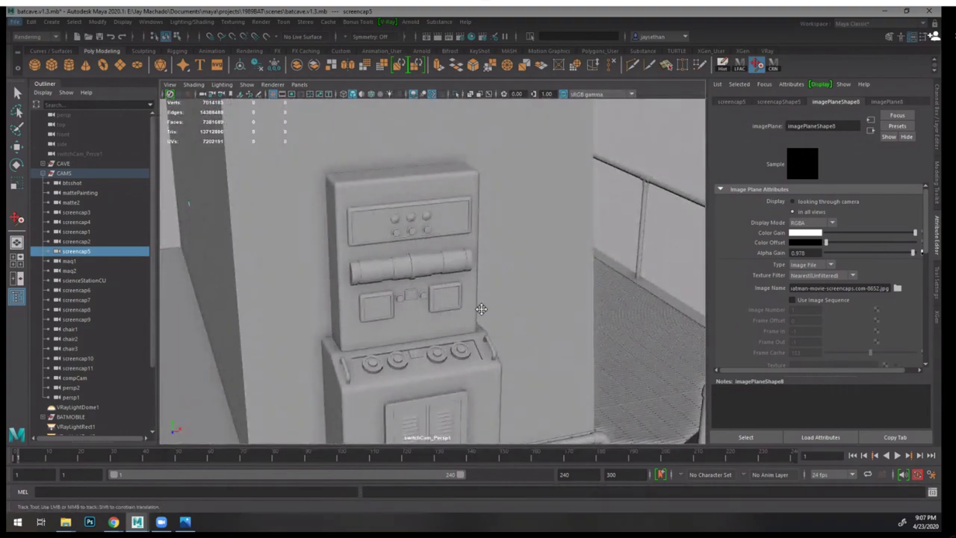
# - Examine the Batcave computer station with its monitors, desk, chair and the Batman figure in the perspective view
pyautogui.keyDown('alt'); pyautogui.moveTo(482, 300); pyautogui.dragTo(461, 303); pyautogui.keyUp('alt')
pyautogui.keyDown('alt'); pyautogui.moveTo(461, 303); pyautogui.dragTo(351, 261, button='right'); pyautogui.keyUp('alt')
pyautogui.keyDown('alt'); pyautogui.moveTo(445, 288); pyautogui.dragTo(420, 353); pyautogui.keyUp('alt')
pyautogui.keyDown('alt'); pyautogui.moveTo(421, 354); pyautogui.dragTo(610, 363, button='right'); pyautogui.keyUp('alt')
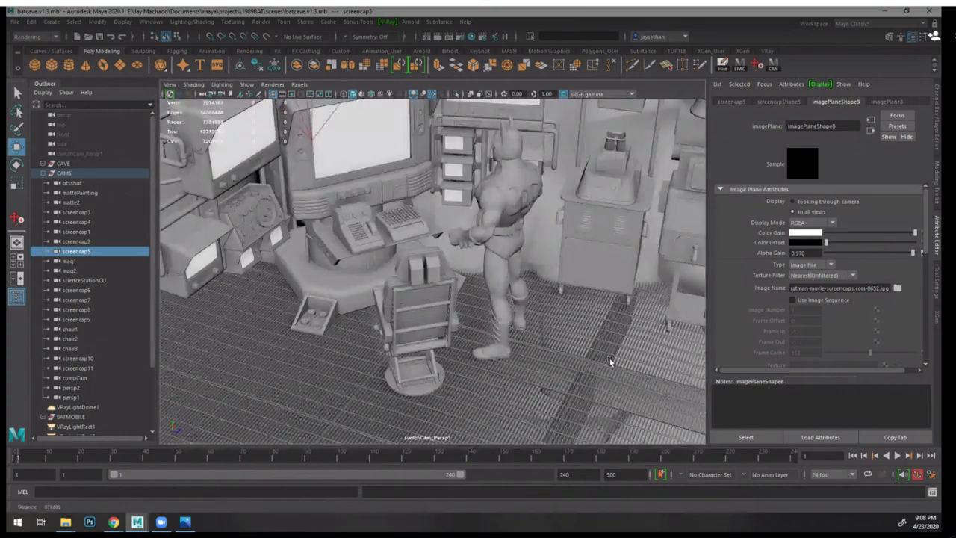
pyautogui.keyDown('alt'); pyautogui.moveTo(610, 363); pyautogui.dragTo(467, 257); pyautogui.keyUp('alt')
pyautogui.keyDown('alt'); pyautogui.moveTo(468, 257); pyautogui.dragTo(502, 270, button='right'); pyautogui.keyUp('alt')
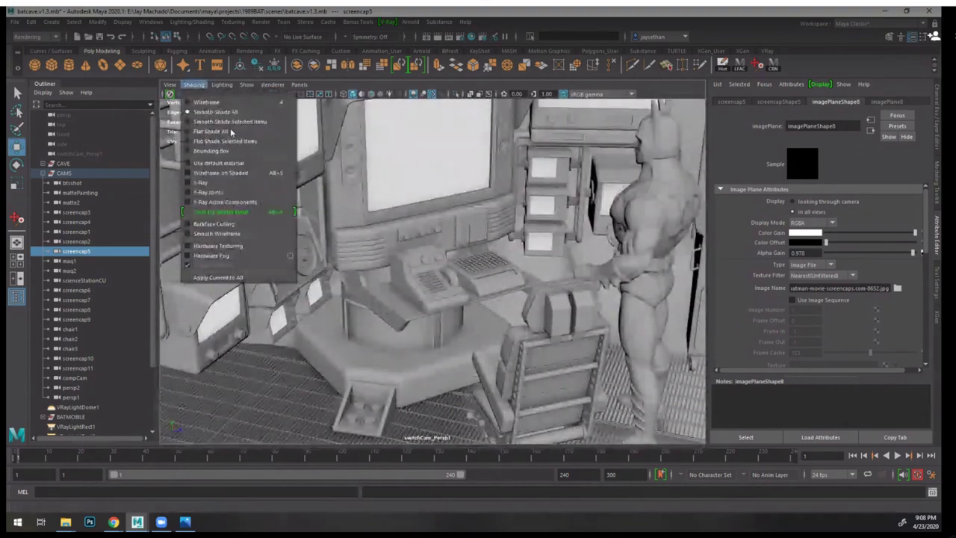
pyautogui.click(245, 85)
pyautogui.keyDown('alt'); pyautogui.moveTo(257, 195); pyautogui.dragTo(365, 244, button='right'); pyautogui.keyUp('alt')
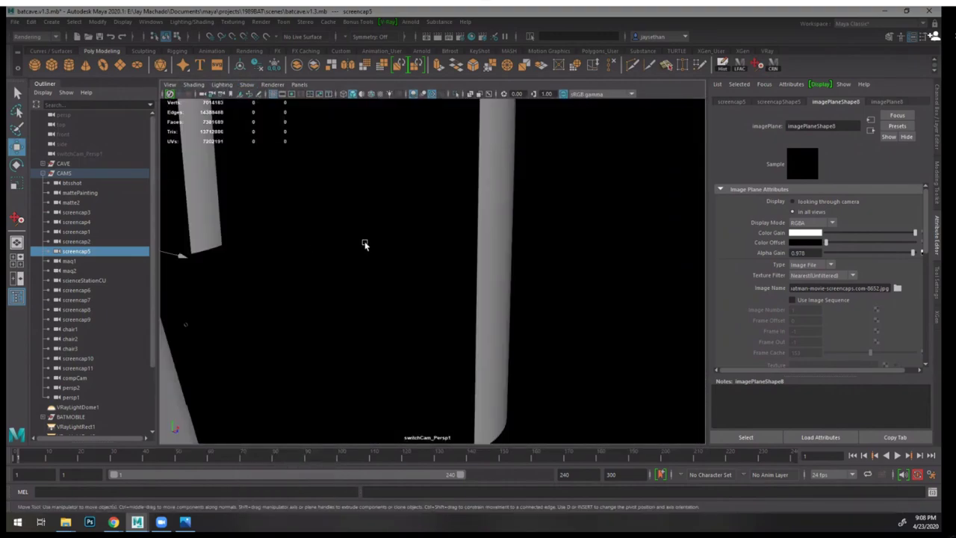
pyautogui.keyDown('alt'); pyautogui.moveTo(364, 245); pyautogui.dragTo(487, 309); pyautogui.keyUp('alt')
pyautogui.keyDown('alt'); pyautogui.moveTo(487, 308); pyautogui.dragTo(552, 348, button='right'); pyautogui.keyUp('alt')
pyautogui.keyDown('alt'); pyautogui.moveTo(552, 347); pyautogui.dragTo(473, 403, button='middle'); pyautogui.keyUp('alt')
pyautogui.keyDown('alt'); pyautogui.moveTo(399, 309); pyautogui.dragTo(344, 270); pyautogui.keyUp('alt')
pyautogui.keyDown('alt'); pyautogui.moveTo(345, 270); pyautogui.dragTo(371, 301, button='right'); pyautogui.keyUp('alt')
pyautogui.keyDown('alt'); pyautogui.moveTo(371, 301); pyautogui.dragTo(560, 220); pyautogui.keyUp('alt')
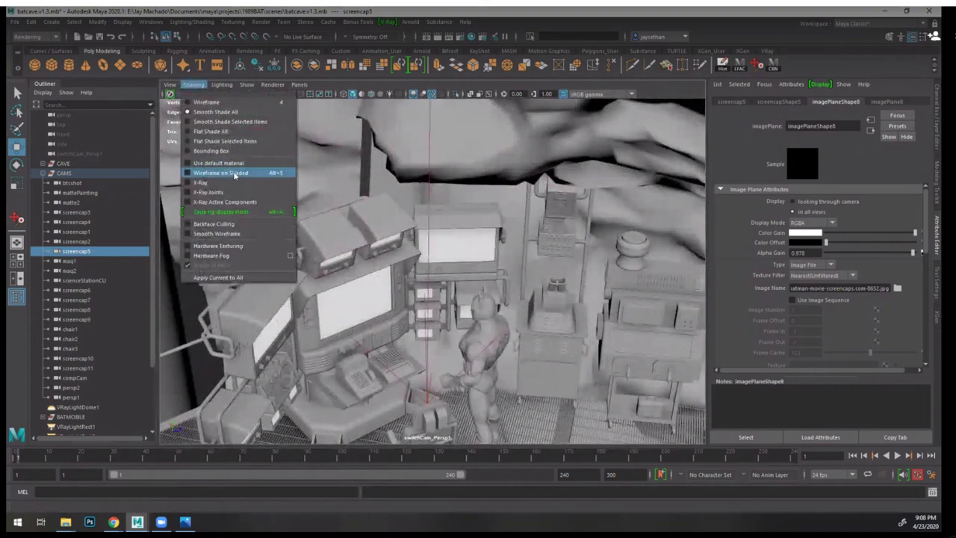
# - Turn on wireframe on shaded and inspect the topology of the computer station's monitors, dials and keyboard console
pyautogui.hotkey('alt', '5')
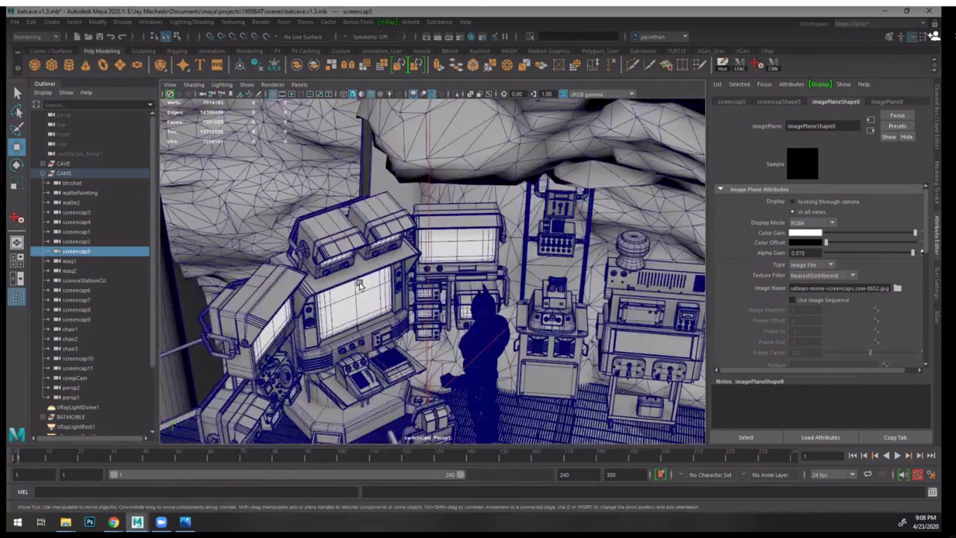
pyautogui.keyDown('alt'); pyautogui.moveTo(366, 207); pyautogui.dragTo(441, 309, button='right'); pyautogui.keyUp('alt')
pyautogui.keyDown('alt'); pyautogui.moveTo(441, 309); pyautogui.dragTo(443, 313, button='middle'); pyautogui.keyUp('alt')
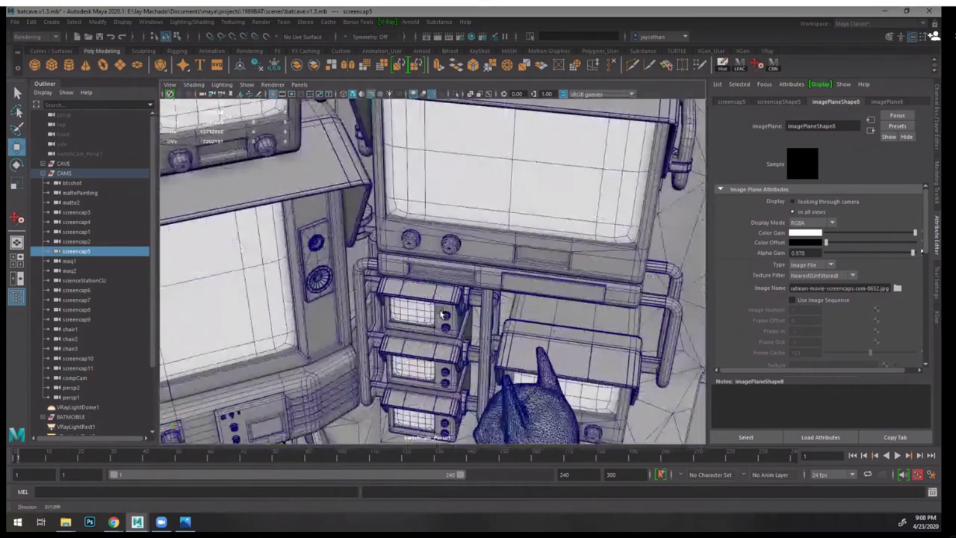
pyautogui.keyDown('alt'); pyautogui.moveTo(444, 313); pyautogui.dragTo(461, 316, button='right'); pyautogui.keyUp('alt')
pyautogui.keyDown('alt'); pyautogui.moveTo(460, 315); pyautogui.dragTo(493, 315); pyautogui.keyUp('alt')
pyautogui.keyDown('alt'); pyautogui.moveTo(423, 252); pyautogui.dragTo(488, 207); pyautogui.keyUp('alt')
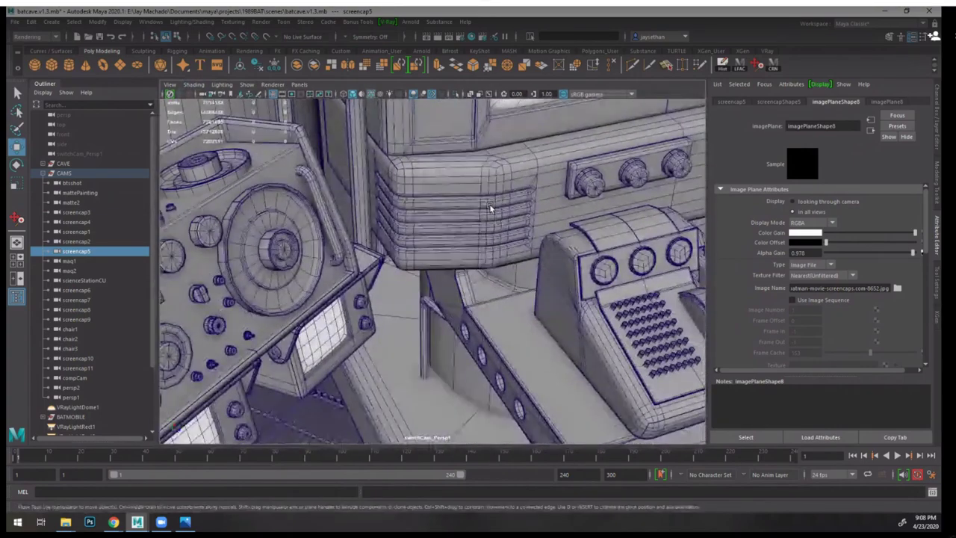
pyautogui.keyDown('alt'); pyautogui.moveTo(488, 207); pyautogui.dragTo(467, 209, button='middle'); pyautogui.keyUp('alt')
pyautogui.keyDown('alt'); pyautogui.moveTo(467, 209); pyautogui.dragTo(465, 240, button='right'); pyautogui.keyUp('alt')
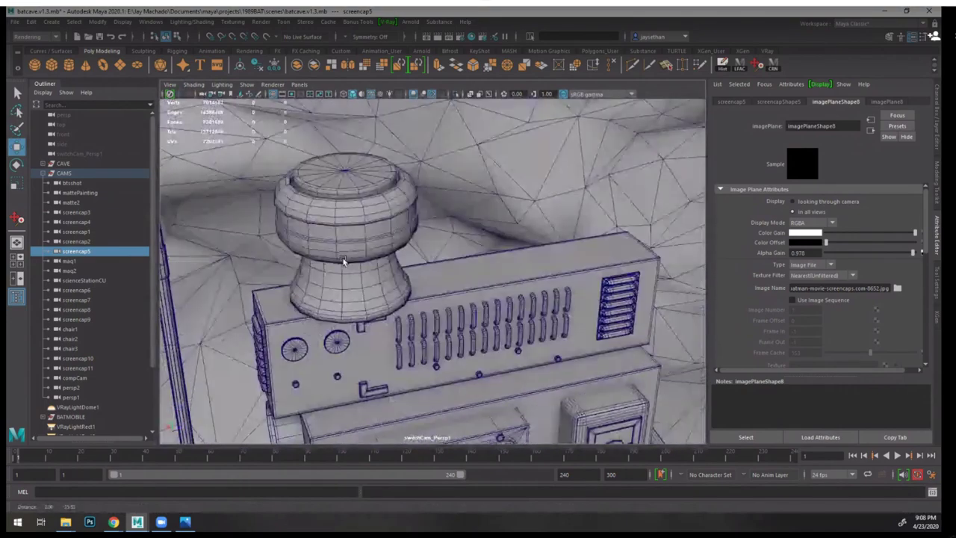
# - Examine the wireframe detail of the vented machine with the round cap and the pole-mounted button panel
pyautogui.keyDown('alt'); pyautogui.moveTo(343, 260); pyautogui.dragTo(365, 265, button='right'); pyautogui.keyUp('alt')
pyautogui.keyDown('alt'); pyautogui.moveTo(365, 265); pyautogui.dragTo(383, 250, button='middle'); pyautogui.keyUp('alt')
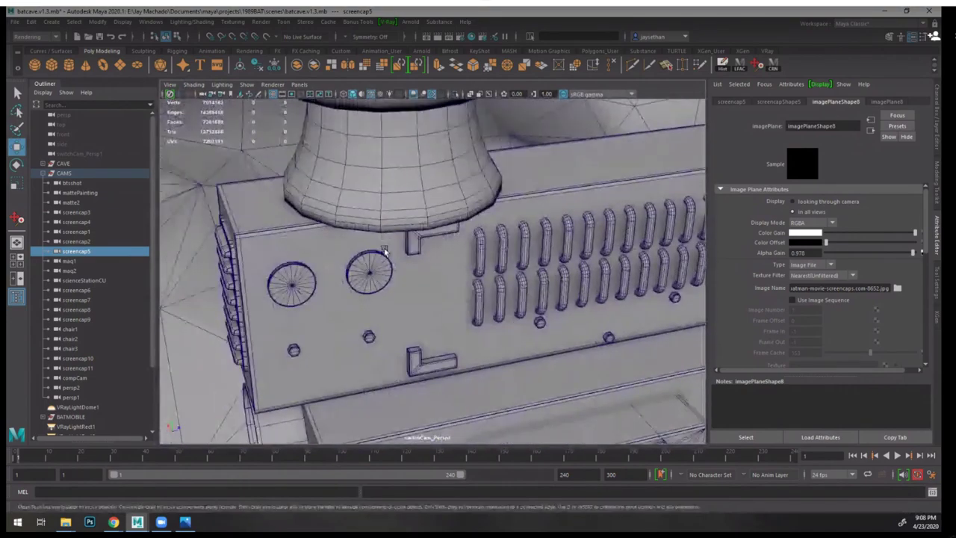
pyautogui.keyDown('alt'); pyautogui.moveTo(384, 250); pyautogui.dragTo(431, 257, button='right'); pyautogui.keyUp('alt')
pyautogui.keyDown('alt'); pyautogui.moveTo(519, 246); pyautogui.dragTo(455, 236, button='right'); pyautogui.keyUp('alt')
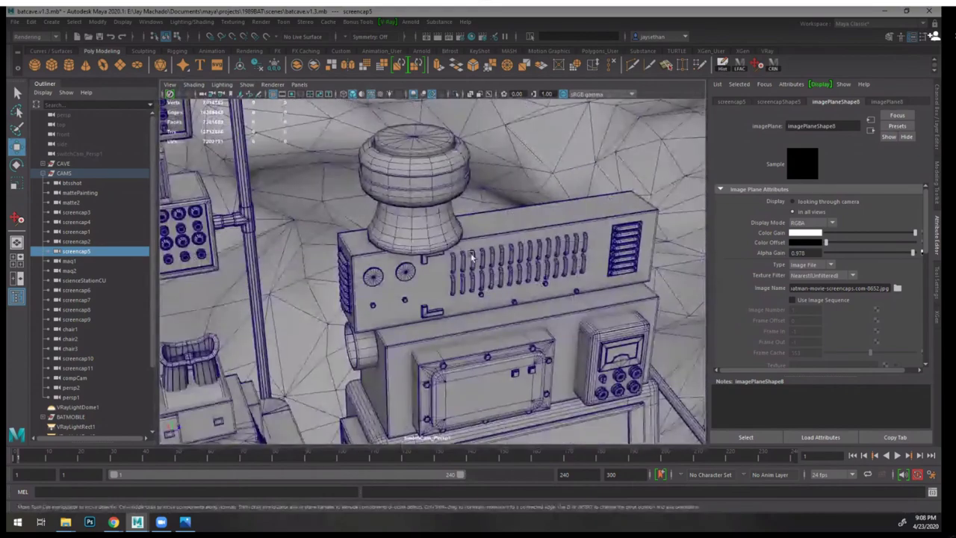
pyautogui.keyDown('alt'); pyautogui.moveTo(482, 258); pyautogui.dragTo(506, 230, button='middle'); pyautogui.keyUp('alt')
pyautogui.keyDown('alt'); pyautogui.moveTo(506, 231); pyautogui.dragTo(510, 226, button='right'); pyautogui.keyUp('alt')
pyautogui.keyDown('alt'); pyautogui.moveTo(510, 227); pyautogui.dragTo(513, 252, button='middle'); pyautogui.keyUp('alt')
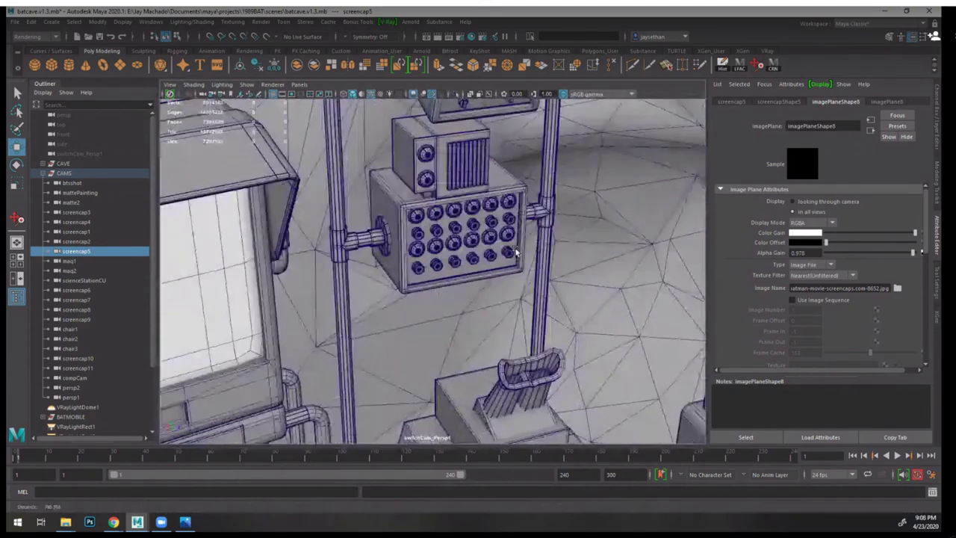
pyautogui.keyDown('alt'); pyautogui.moveTo(512, 252); pyautogui.dragTo(499, 278, button='right'); pyautogui.keyUp('alt')
pyautogui.keyDown('alt'); pyautogui.moveTo(499, 278); pyautogui.dragTo(483, 243, button='middle'); pyautogui.keyUp('alt')
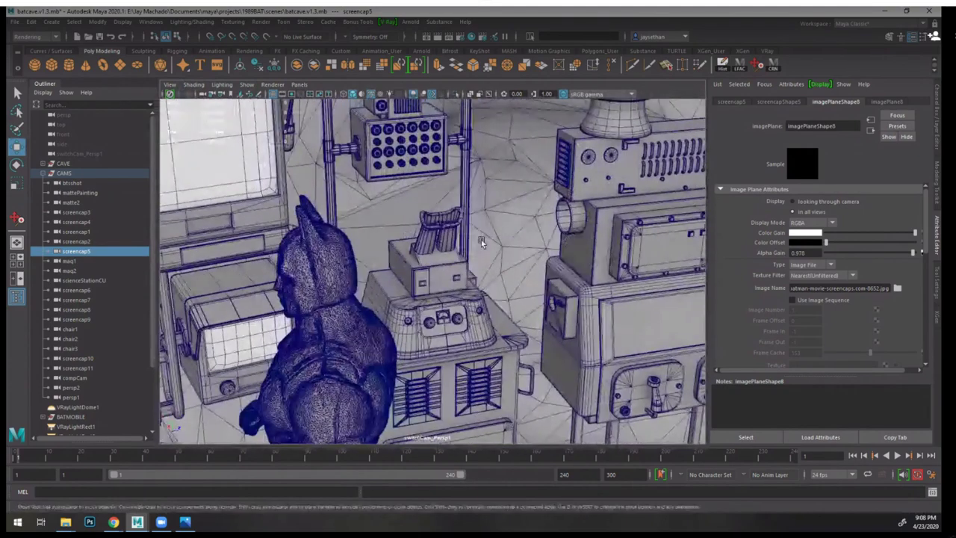
# - Examine the dense wireframe of the Batman figure, including its arm, hand and utility belt
pyautogui.keyDown('alt'); pyautogui.moveTo(482, 243); pyautogui.dragTo(461, 218, button='right'); pyautogui.keyUp('alt')
pyautogui.keyDown('alt'); pyautogui.moveTo(462, 217); pyautogui.dragTo(433, 213); pyautogui.keyUp('alt')
pyautogui.keyDown('alt'); pyautogui.moveTo(433, 214); pyautogui.dragTo(439, 216, button='right'); pyautogui.keyUp('alt')
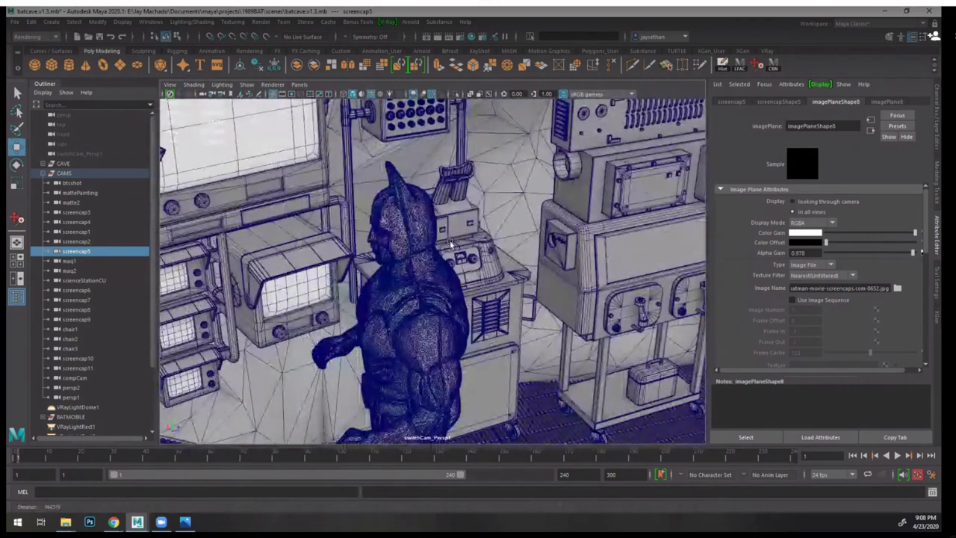
pyautogui.keyDown('alt'); pyautogui.moveTo(440, 217); pyautogui.dragTo(470, 243); pyautogui.keyUp('alt')
pyautogui.keyDown('alt'); pyautogui.moveTo(470, 242); pyautogui.dragTo(489, 253, button='right'); pyautogui.keyUp('alt')
pyautogui.keyDown('alt'); pyautogui.moveTo(490, 256); pyautogui.dragTo(464, 259); pyautogui.keyUp('alt')
pyautogui.keyDown('alt'); pyautogui.moveTo(485, 263); pyautogui.dragTo(512, 254, button='right'); pyautogui.keyUp('alt')
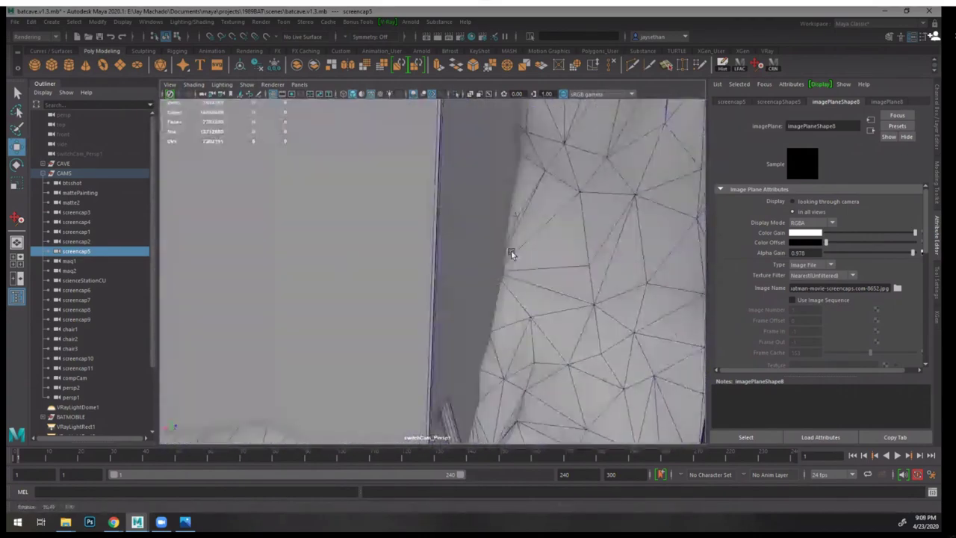
pyautogui.keyDown('alt'); pyautogui.moveTo(512, 253); pyautogui.dragTo(473, 271); pyautogui.keyUp('alt')
pyautogui.keyDown('alt'); pyautogui.moveTo(473, 271); pyautogui.dragTo(428, 277, button='middle'); pyautogui.keyUp('alt')
pyautogui.keyDown('alt'); pyautogui.moveTo(427, 277); pyautogui.dragTo(416, 280, button='right'); pyautogui.keyUp('alt')
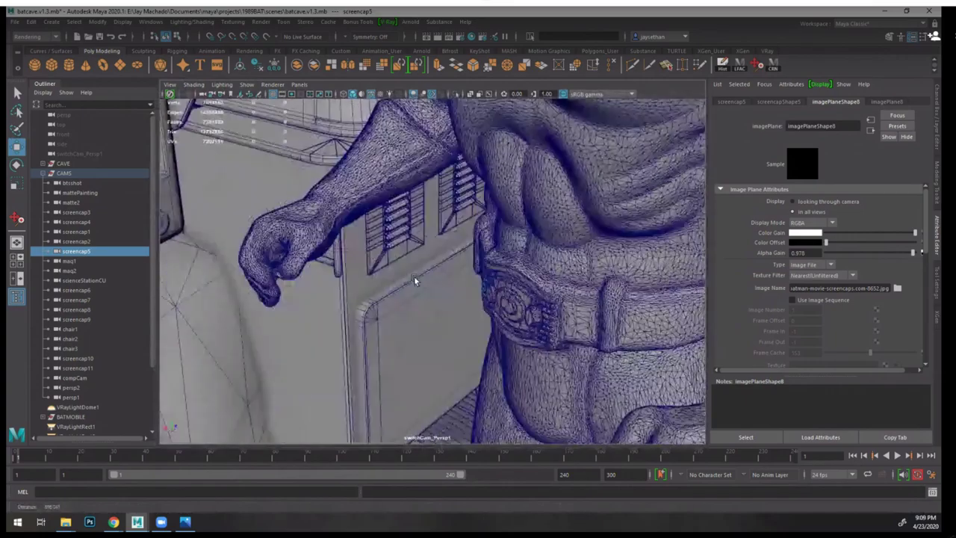
# - Examine the wireframe of the Batman figure's chest emblem, arm, cowl and whole upper body
pyautogui.keyDown('alt'); pyautogui.moveTo(416, 280); pyautogui.dragTo(410, 306, button='middle'); pyautogui.keyUp('alt')
pyautogui.keyDown('alt'); pyautogui.moveTo(411, 306); pyautogui.dragTo(540, 174); pyautogui.keyUp('alt')
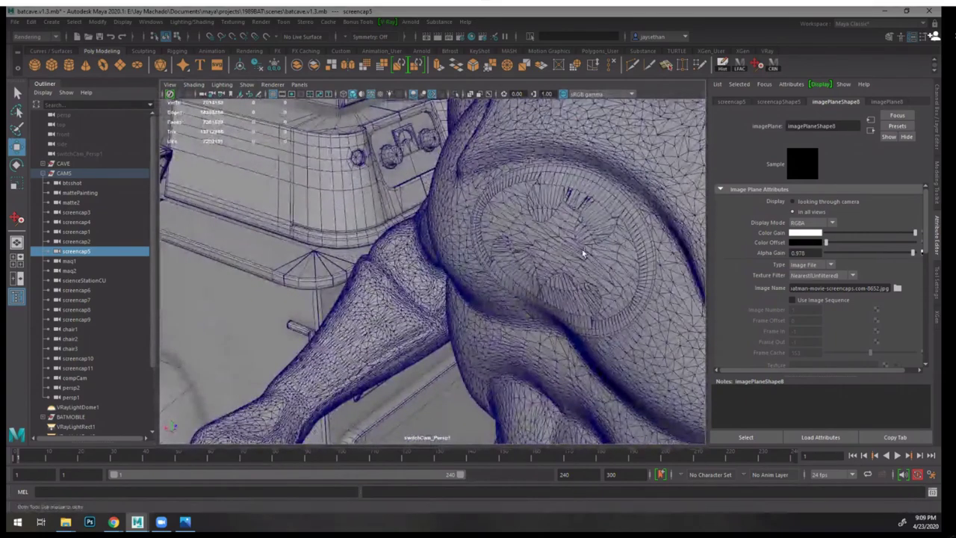
pyautogui.keyDown('alt'); pyautogui.moveTo(583, 252); pyautogui.dragTo(544, 243, button='right'); pyautogui.keyUp('alt')
pyautogui.keyDown('alt'); pyautogui.moveTo(544, 244); pyautogui.dragTo(463, 206); pyautogui.keyUp('alt')
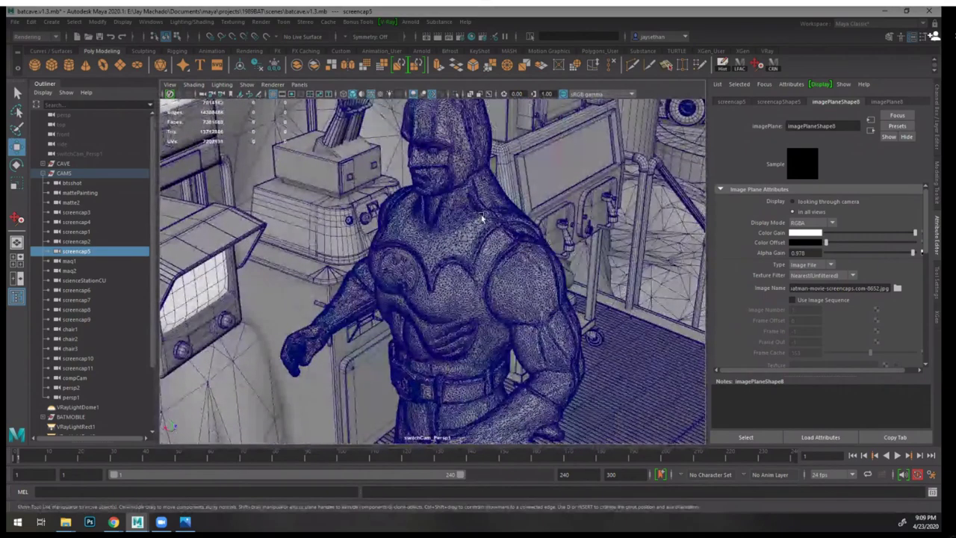
pyautogui.keyDown('alt'); pyautogui.moveTo(482, 216); pyautogui.dragTo(437, 213, button='right'); pyautogui.keyUp('alt')
pyautogui.keyDown('alt'); pyautogui.moveTo(567, 224); pyautogui.dragTo(463, 224, button='middle'); pyautogui.keyUp('alt')
# - Travel through the cave to the railed grate platform and the wheeled vault door set in the rock
pyautogui.keyDown('alt'); pyautogui.moveTo(462, 224); pyautogui.dragTo(421, 221, button='right'); pyautogui.keyUp('alt')
pyautogui.keyDown('alt'); pyautogui.moveTo(420, 222); pyautogui.dragTo(313, 157, button='middle'); pyautogui.keyUp('alt')
pyautogui.keyDown('alt'); pyautogui.moveTo(313, 157); pyautogui.dragTo(615, 145, button='right'); pyautogui.keyUp('alt')
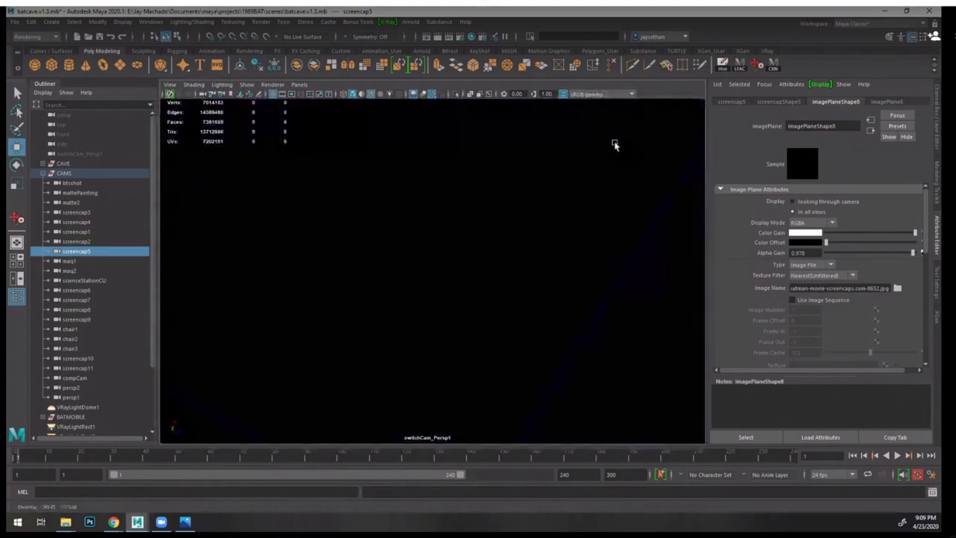
pyautogui.keyDown('alt'); pyautogui.moveTo(613, 145); pyautogui.dragTo(539, 317); pyautogui.keyUp('alt')
pyautogui.scroll(5, 538, 316)
pyautogui.click(428, 254)
pyautogui.keyDown('alt'); pyautogui.moveTo(465, 286); pyautogui.dragTo(394, 232, button='right'); pyautogui.keyUp('alt')
pyautogui.keyDown('alt'); pyautogui.moveTo(394, 232); pyautogui.dragTo(332, 299); pyautogui.keyUp('alt')
pyautogui.keyDown('alt'); pyautogui.moveTo(331, 299); pyautogui.dragTo(455, 277, button='right'); pyautogui.keyUp('alt')
pyautogui.keyDown('alt'); pyautogui.moveTo(455, 277); pyautogui.dragTo(298, 329); pyautogui.keyUp('alt')
pyautogui.keyDown('alt'); pyautogui.moveTo(298, 329); pyautogui.dragTo(266, 320, button='right'); pyautogui.keyUp('alt')
pyautogui.keyDown('alt'); pyautogui.moveTo(266, 320); pyautogui.dragTo(367, 320); pyautogui.keyUp('alt')
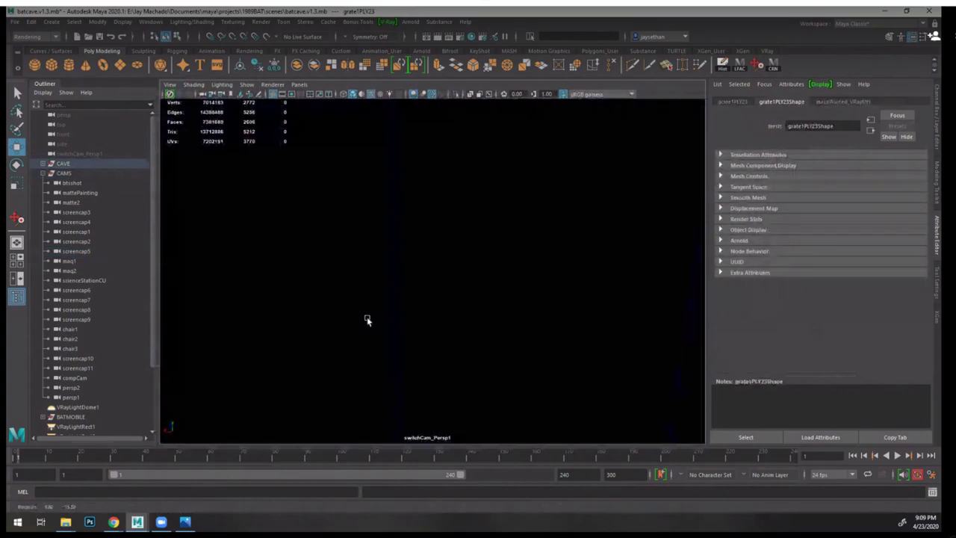
pyautogui.keyDown('alt'); pyautogui.moveTo(367, 238); pyautogui.dragTo(410, 323, button='middle'); pyautogui.keyUp('alt')
pyautogui.keyDown('alt'); pyautogui.moveTo(409, 324); pyautogui.dragTo(324, 273, button='right'); pyautogui.keyUp('alt')
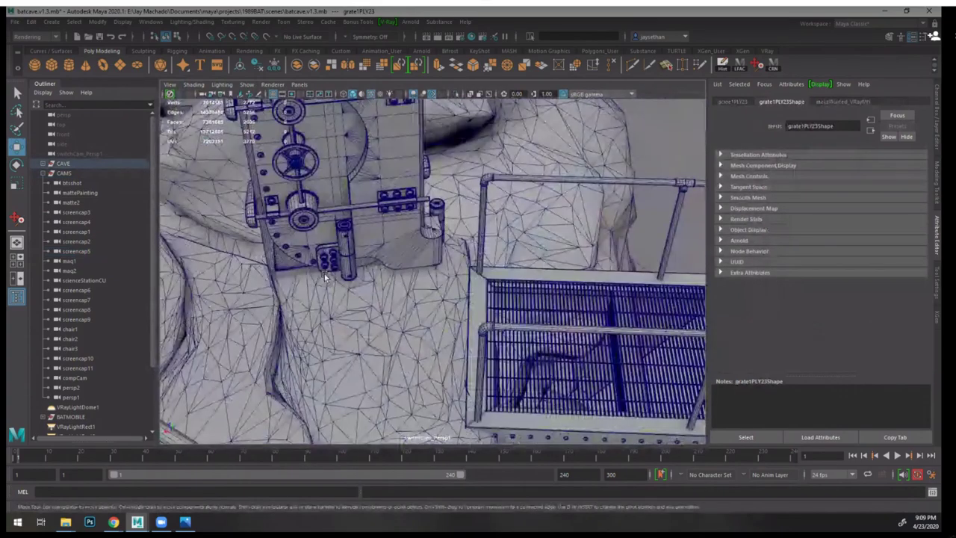
# - Scrub the animation to frame 130 to swing the vault door open, and examine the Batman suit inside
pyautogui.keyDown('alt'); pyautogui.moveTo(324, 274); pyautogui.dragTo(477, 458, button='middle'); pyautogui.keyUp('alt')
pyautogui.keyDown('alt'); pyautogui.moveTo(478, 460); pyautogui.dragTo(59, 463); pyautogui.keyUp('alt')
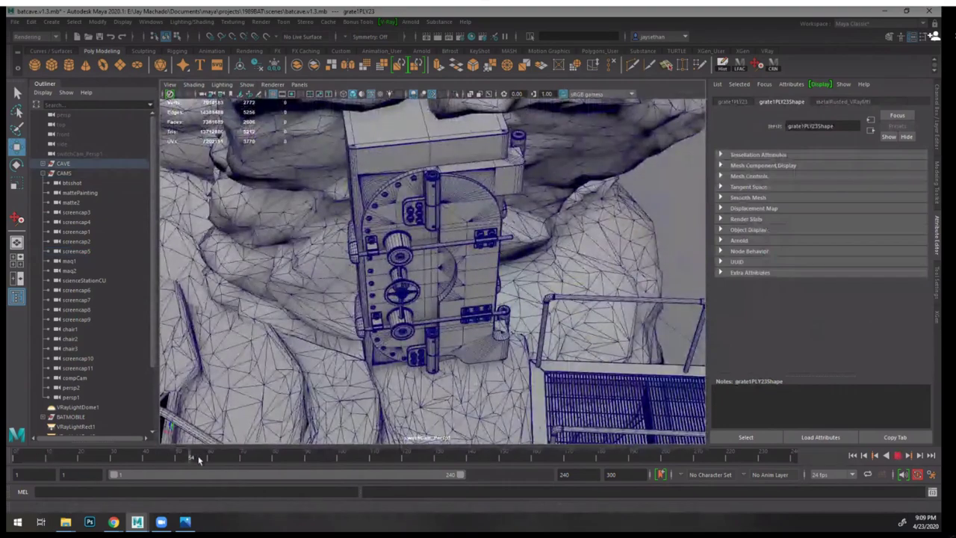
pyautogui.moveTo(198, 459); pyautogui.dragTo(438, 458)
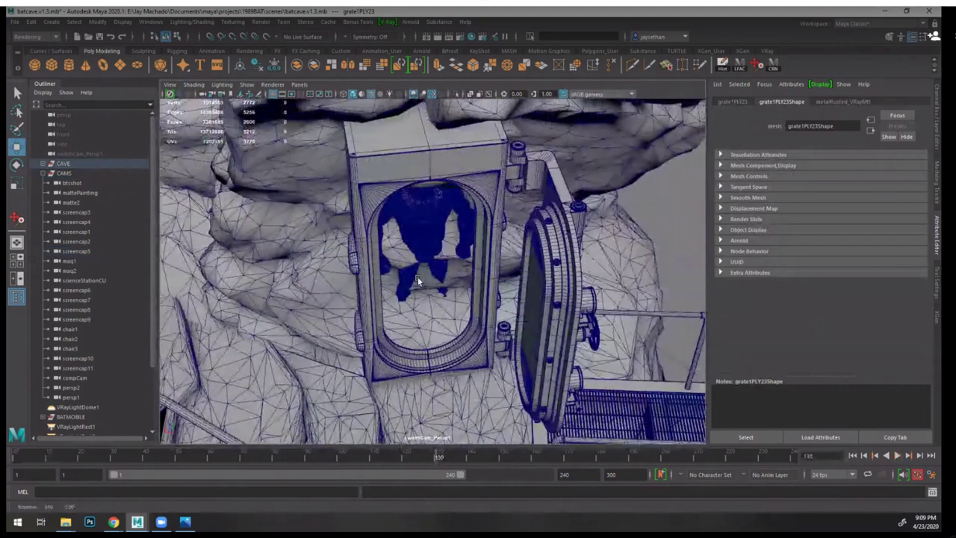
pyautogui.keyDown('alt'); pyautogui.moveTo(418, 281); pyautogui.dragTo(403, 262); pyautogui.keyUp('alt')
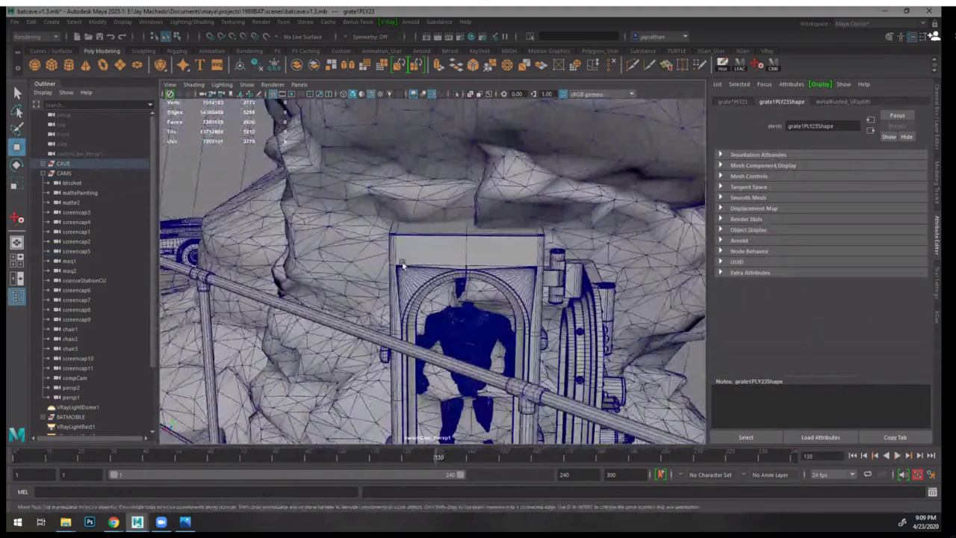
pyautogui.click(491, 294)
pyautogui.keyDown('alt'); pyautogui.moveTo(481, 292); pyautogui.dragTo(471, 240); pyautogui.keyUp('alt')
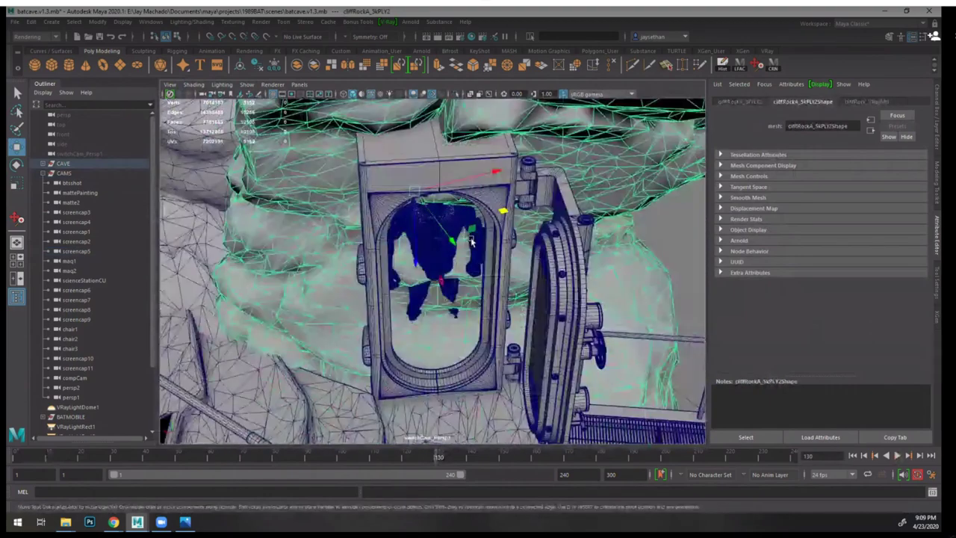
# - Switch to the Modeling menu set and use the Grab Tool to pull on the surface of the cliff rock column
pyautogui.keyDown('alt'); pyautogui.moveTo(435, 271); pyautogui.dragTo(410, 264, button='right'); pyautogui.keyUp('alt')
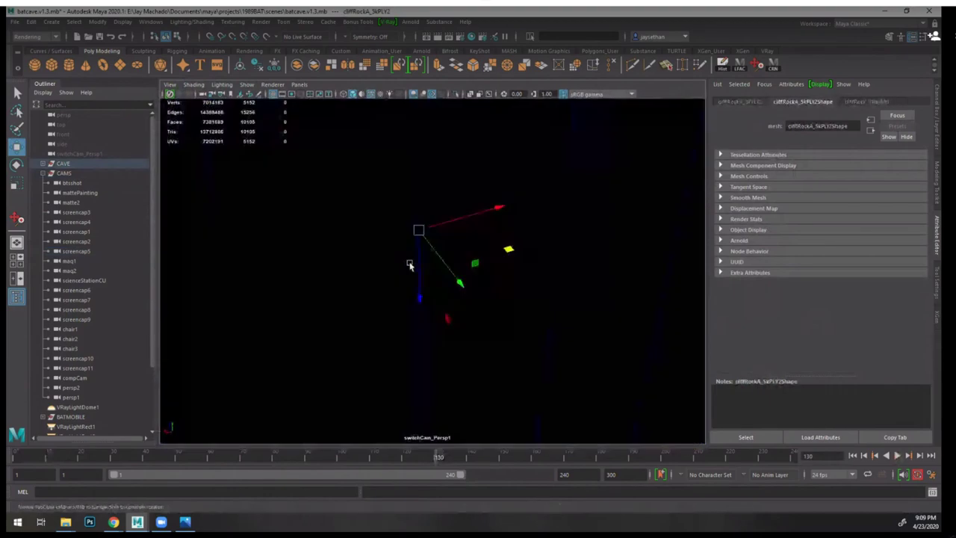
pyautogui.keyDown('alt'); pyautogui.moveTo(410, 264); pyautogui.dragTo(418, 303); pyautogui.keyUp('alt')
pyautogui.keyDown('alt'); pyautogui.moveTo(437, 288); pyautogui.dragTo(416, 264, button='right'); pyautogui.keyUp('alt')
pyautogui.keyDown('alt'); pyautogui.moveTo(416, 264); pyautogui.dragTo(474, 252); pyautogui.keyUp('alt')
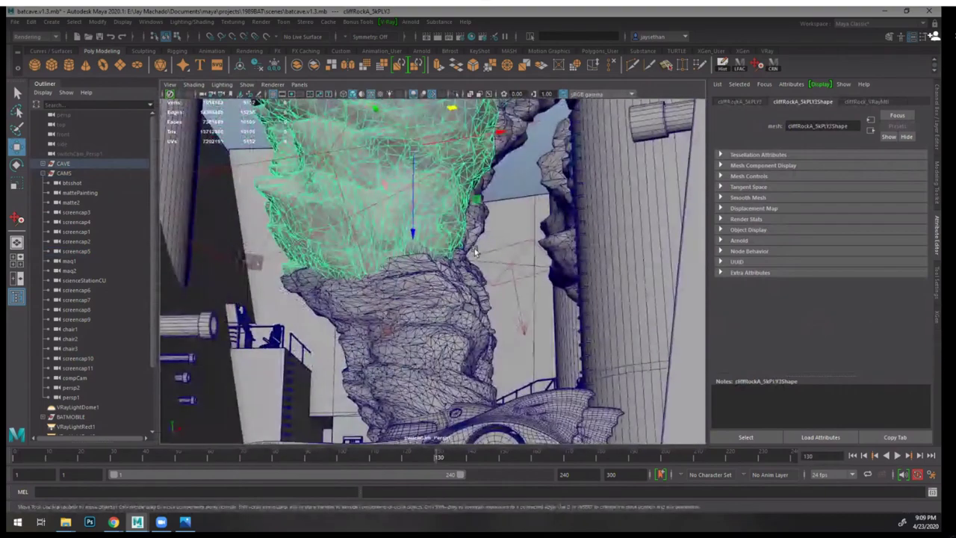
pyautogui.click(55, 36)
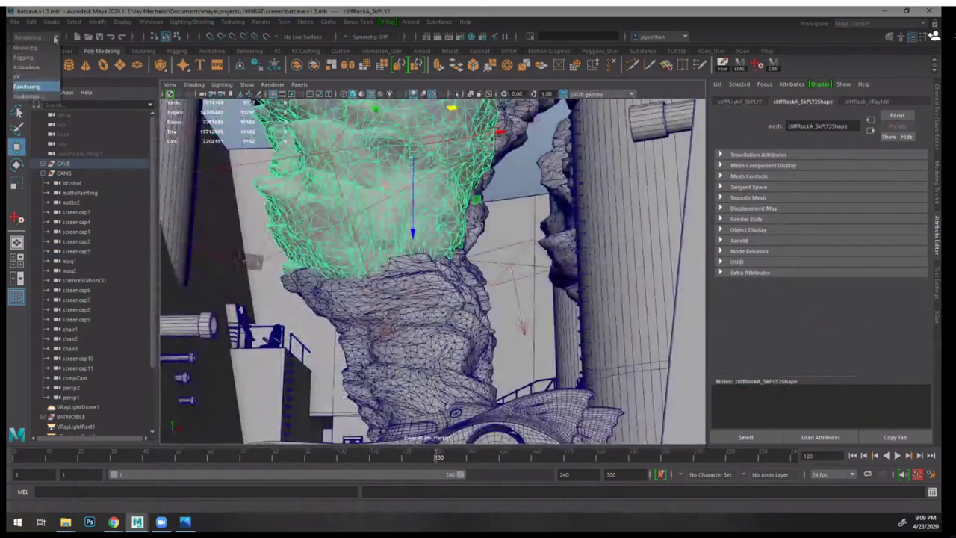
pyautogui.click(269, 23)
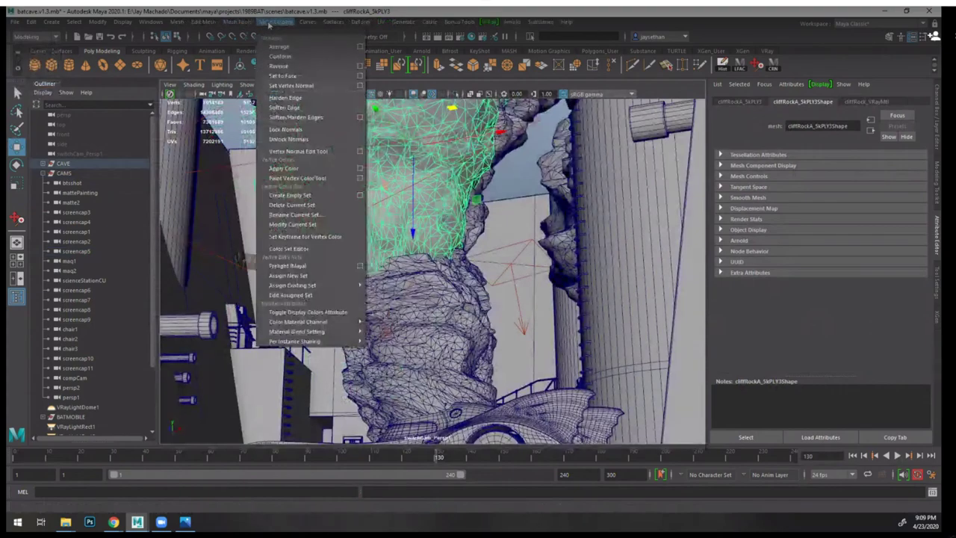
pyautogui.moveTo(237, 21)
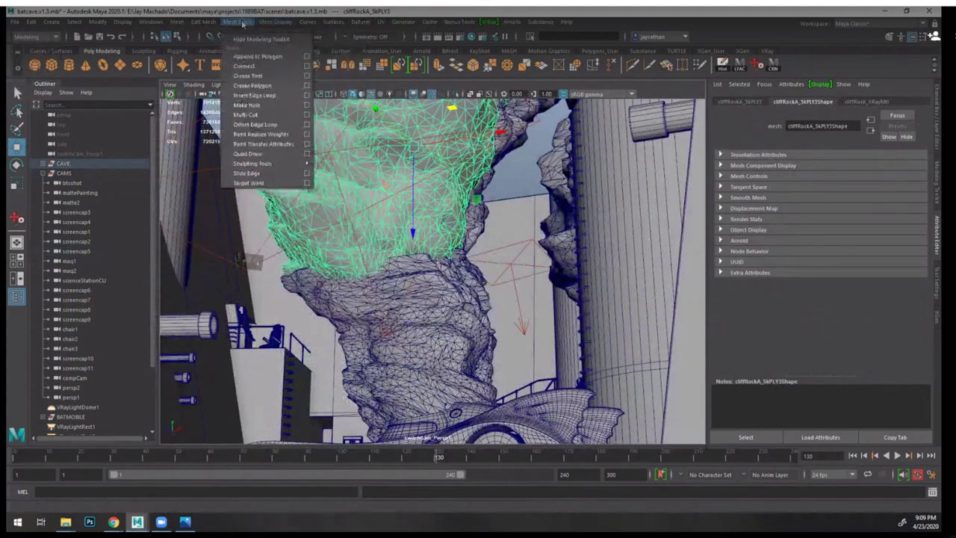
pyautogui.moveTo(284, 164)
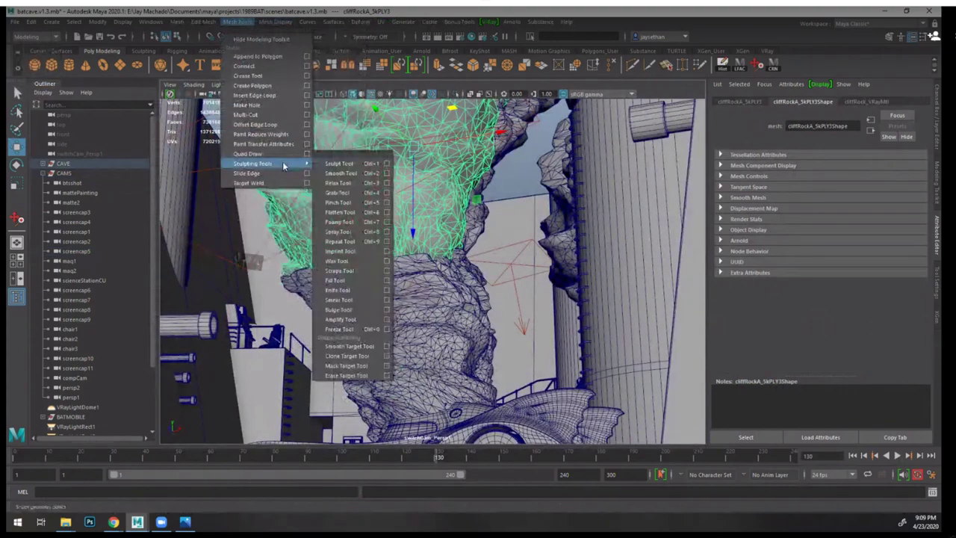
pyautogui.click(337, 192)
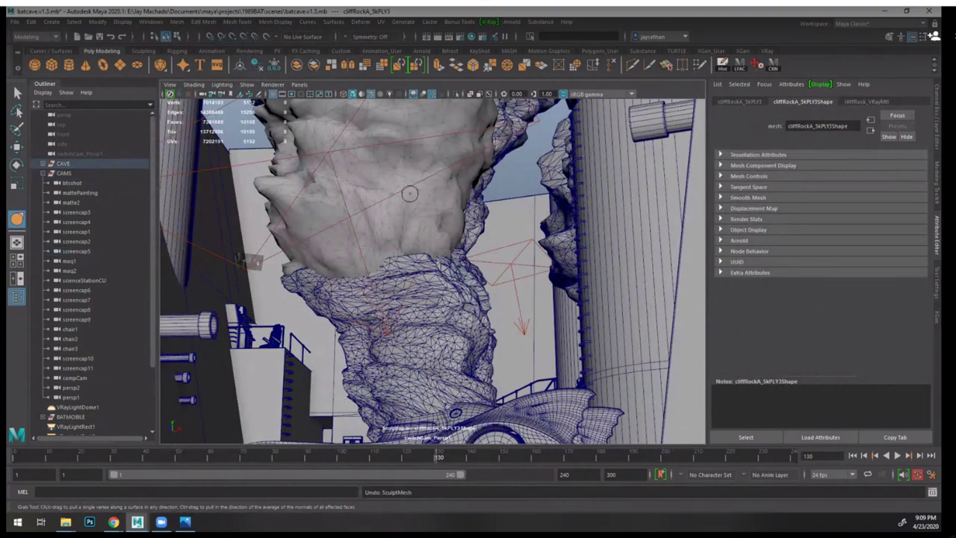
pyautogui.moveTo(407, 201); pyautogui.dragTo(429, 196)
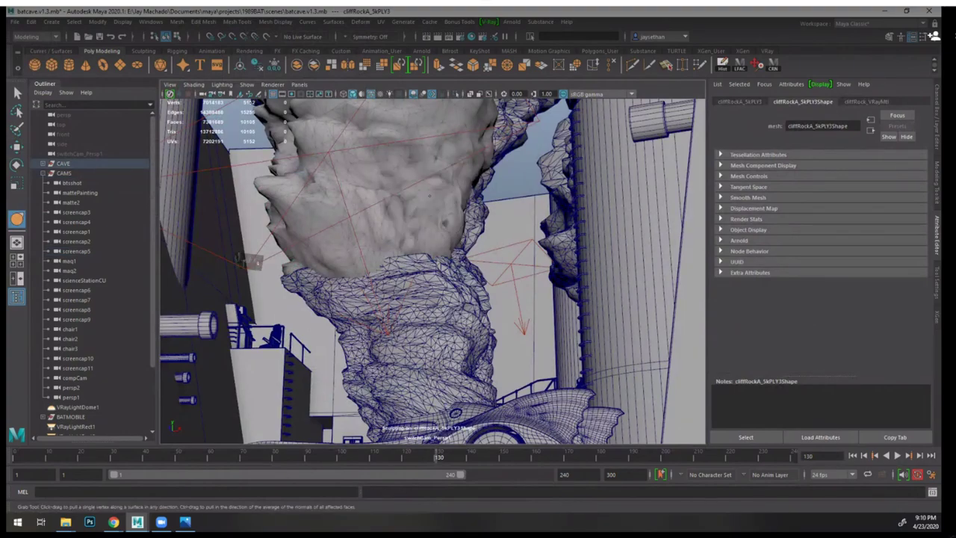
pyautogui.moveTo(357, 191); pyautogui.dragTo(366, 184)
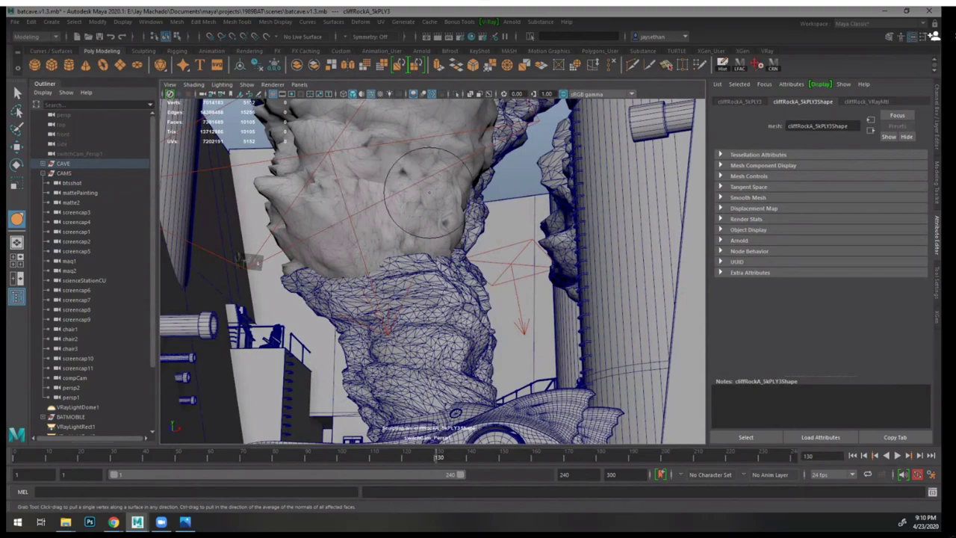
# - Undo the grab sculpting on the cliff rock, return to the Move tool and deselect the rock
pyautogui.keyDown('alt'); pyautogui.moveTo(428, 193); pyautogui.dragTo(431, 224); pyautogui.keyUp('alt')
pyautogui.keyDown('alt'); pyautogui.moveTo(430, 224); pyautogui.dragTo(456, 256, button='right'); pyautogui.keyUp('alt')
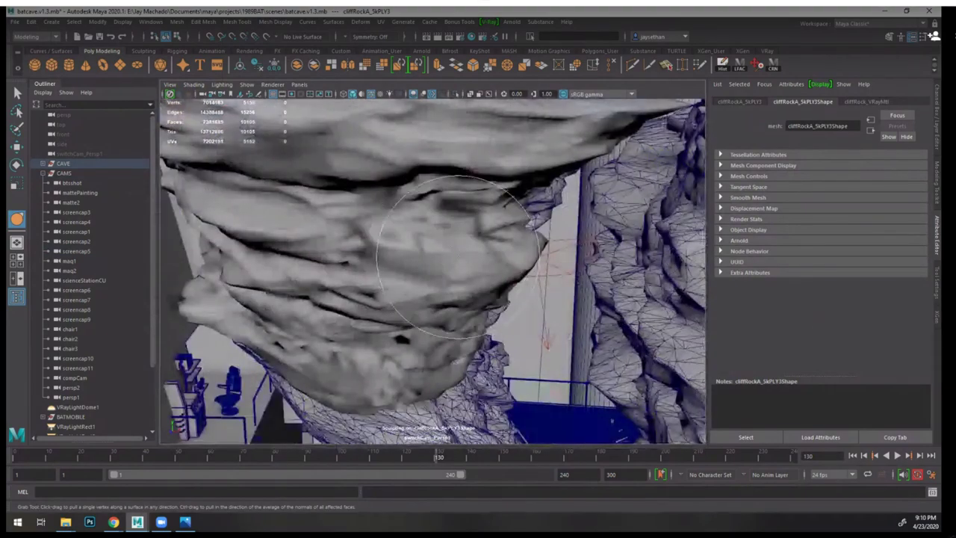
pyautogui.hotkey('ctrl', 'z')
pyautogui.moveTo(571, 337)
pyautogui.keyDown('alt'); pyautogui.mouseDown()
pyautogui.moveTo(516, 316)
pyautogui.moveTo(435, 310)
pyautogui.mouseUp(); pyautogui.keyUp('alt')
pyautogui.press('w')
pyautogui.scroll(-1, 426, 275)
pyautogui.scroll(-5, 425, 278)
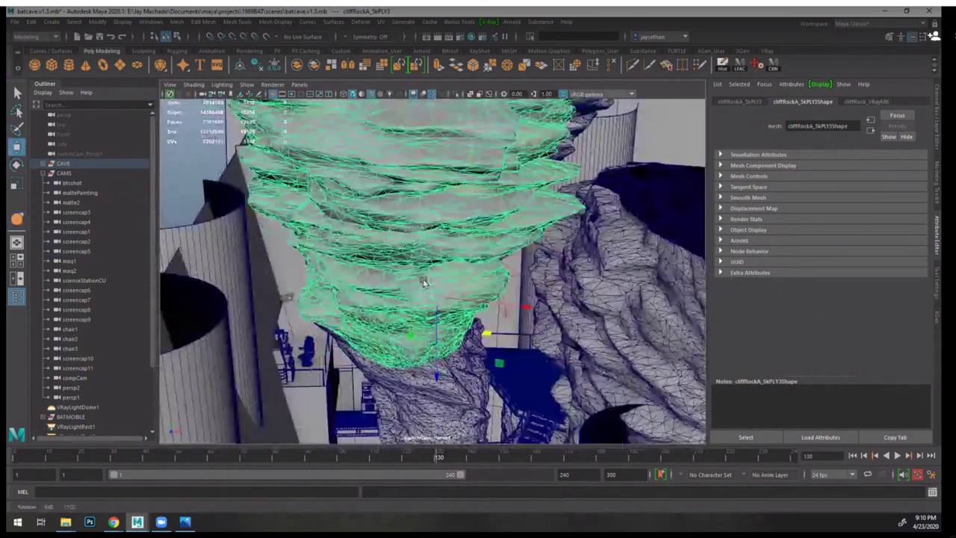
pyautogui.click(245, 216)
# - Show the ceiling layer and examine the wireframe of the rocky cave ceiling from inside
pyautogui.keyDown('alt'); pyautogui.moveTo(420, 269); pyautogui.dragTo(528, 269); pyautogui.keyUp('alt')
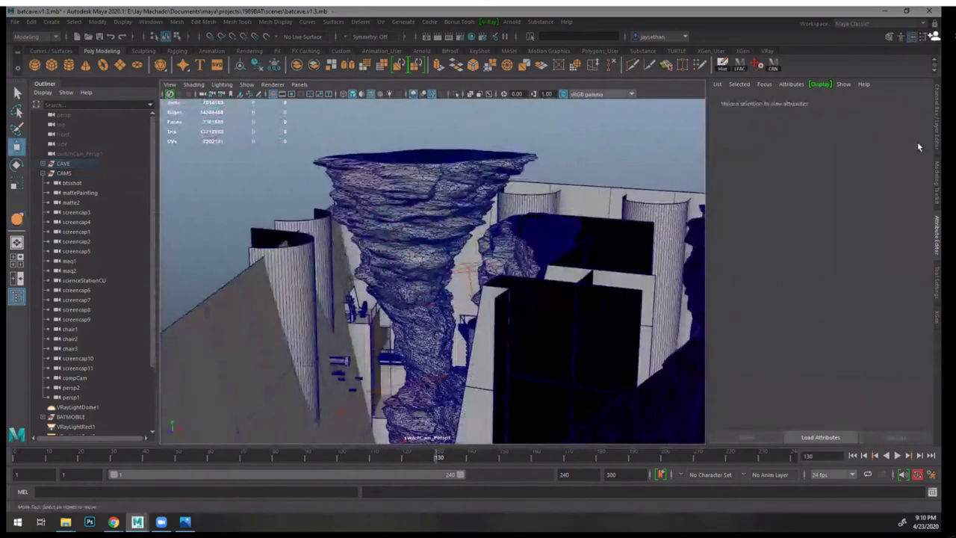
pyautogui.click(936, 131)
pyautogui.click(816, 398)
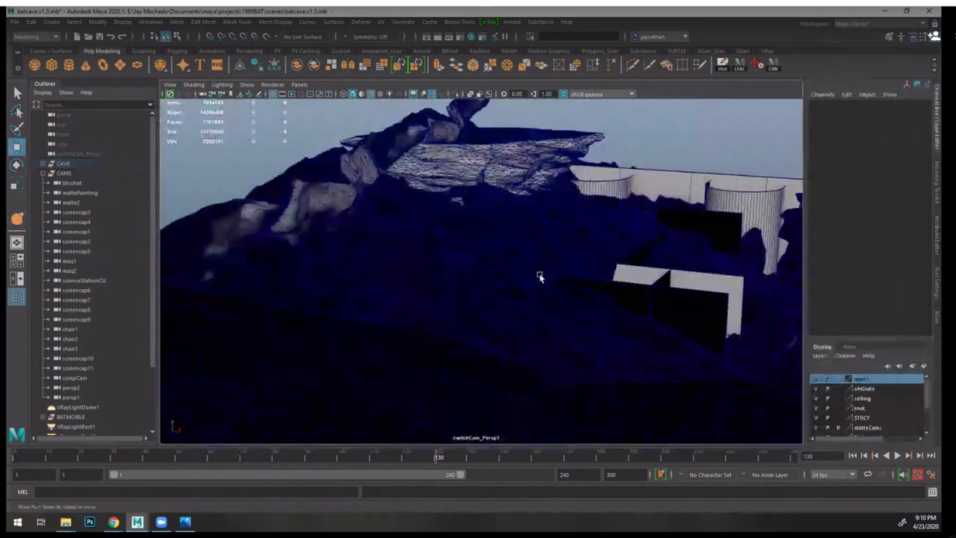
pyautogui.keyDown('alt'); pyautogui.moveTo(540, 277); pyautogui.dragTo(615, 353, button='right'); pyautogui.keyUp('alt')
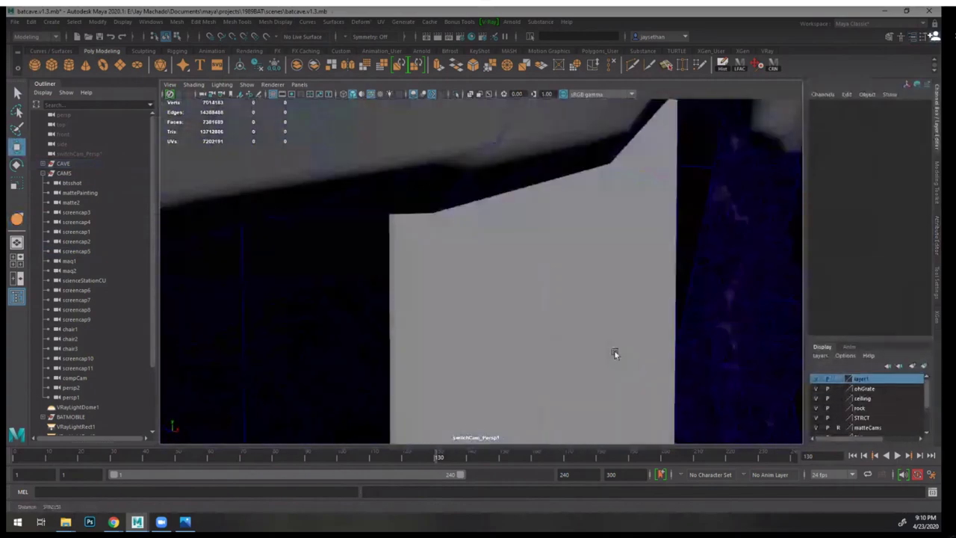
pyautogui.keyDown('alt'); pyautogui.moveTo(615, 353); pyautogui.dragTo(632, 319); pyautogui.keyUp('alt')
pyautogui.keyDown('alt'); pyautogui.moveTo(631, 320); pyautogui.dragTo(588, 306, button='right'); pyautogui.keyUp('alt')
pyautogui.keyDown('alt'); pyautogui.moveTo(587, 306); pyautogui.dragTo(574, 295); pyautogui.keyUp('alt')
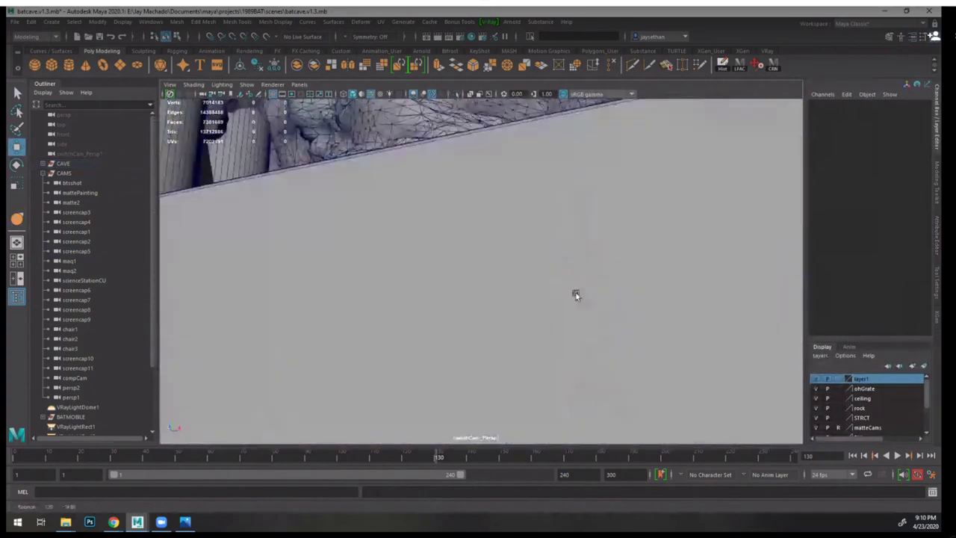
pyautogui.moveTo(576, 294)
pyautogui.keyDown('alt'); pyautogui.mouseDown(button='right')
pyautogui.moveTo(574, 398)
pyautogui.moveTo(574, 252)
pyautogui.moveTo(574, 286)
pyautogui.mouseUp(button='right'); pyautogui.keyUp('alt')
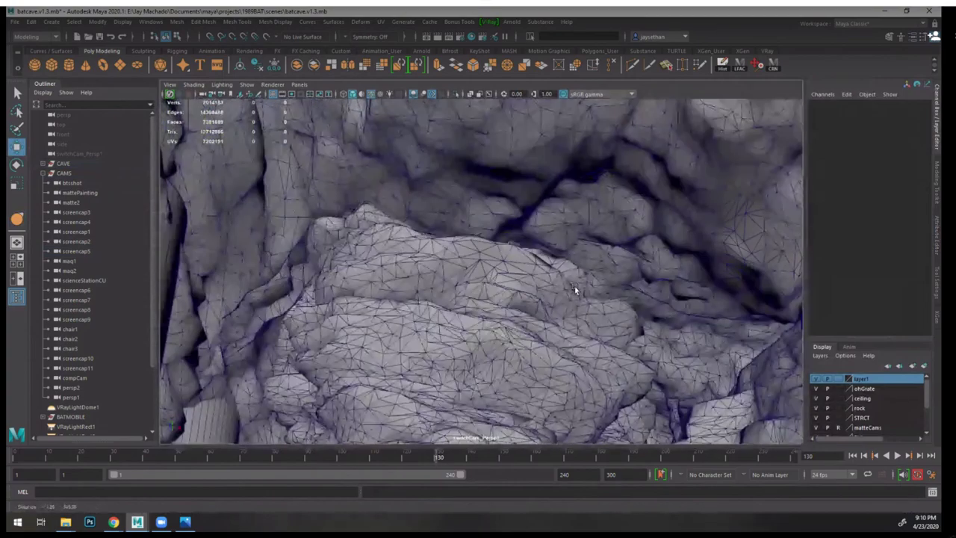
pyautogui.keyDown('alt'); pyautogui.moveTo(574, 289); pyautogui.dragTo(576, 227); pyautogui.keyUp('alt')
pyautogui.keyDown('alt'); pyautogui.moveTo(577, 228); pyautogui.dragTo(566, 197, button='middle'); pyautogui.keyUp('alt')
pyautogui.keyDown('alt'); pyautogui.moveTo(567, 197); pyautogui.dragTo(729, 353, button='right'); pyautogui.keyUp('alt')
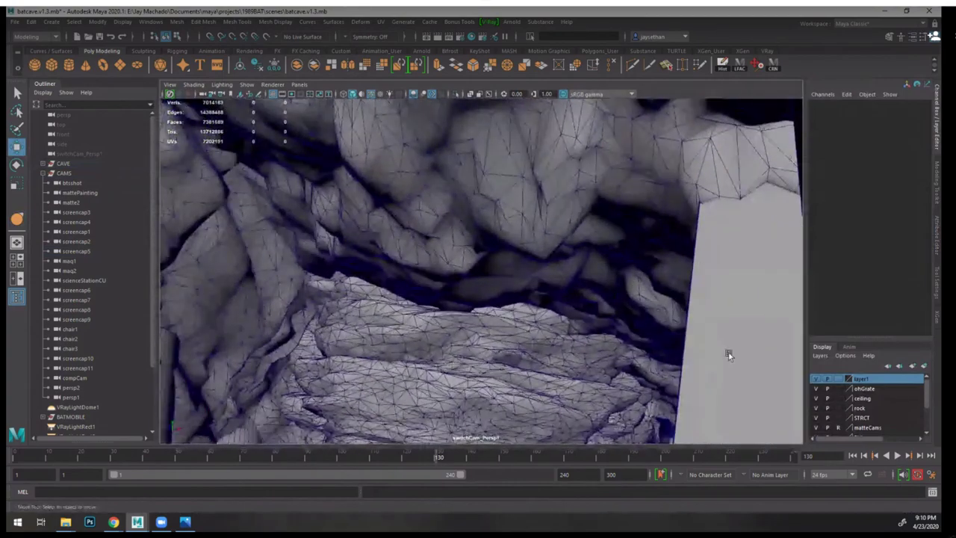
# - Hide the ceiling layer and examine the exposed rock formations and the cave floor
pyautogui.click(816, 399)
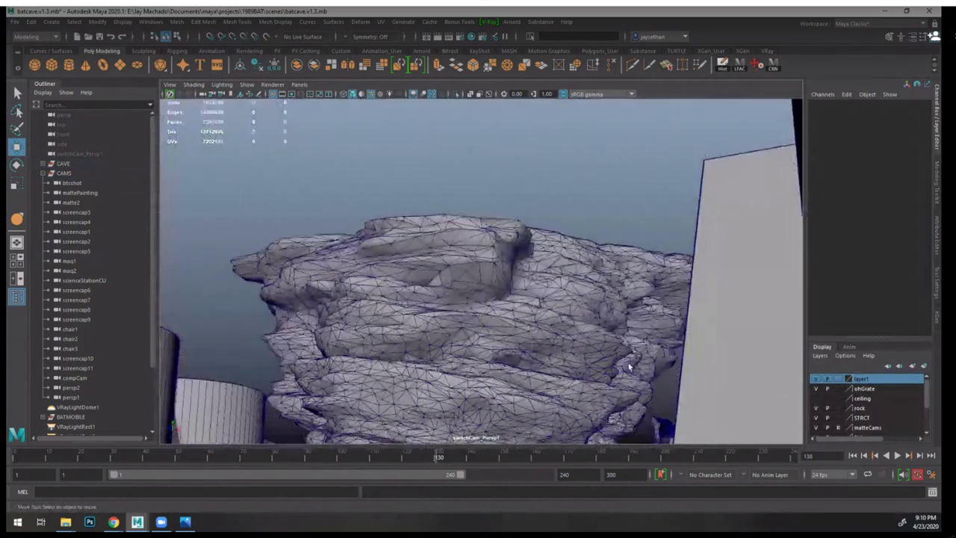
pyautogui.keyDown('alt'); pyautogui.moveTo(627, 362); pyautogui.dragTo(444, 337, button='right'); pyautogui.keyUp('alt')
pyautogui.keyDown('alt'); pyautogui.moveTo(443, 336); pyautogui.dragTo(435, 230, button='middle'); pyautogui.keyUp('alt')
pyautogui.keyDown('alt'); pyautogui.moveTo(433, 230); pyautogui.dragTo(478, 243); pyautogui.keyUp('alt')
pyautogui.keyDown('alt'); pyautogui.moveTo(592, 303); pyautogui.dragTo(252, 135, button='middle'); pyautogui.keyUp('alt')
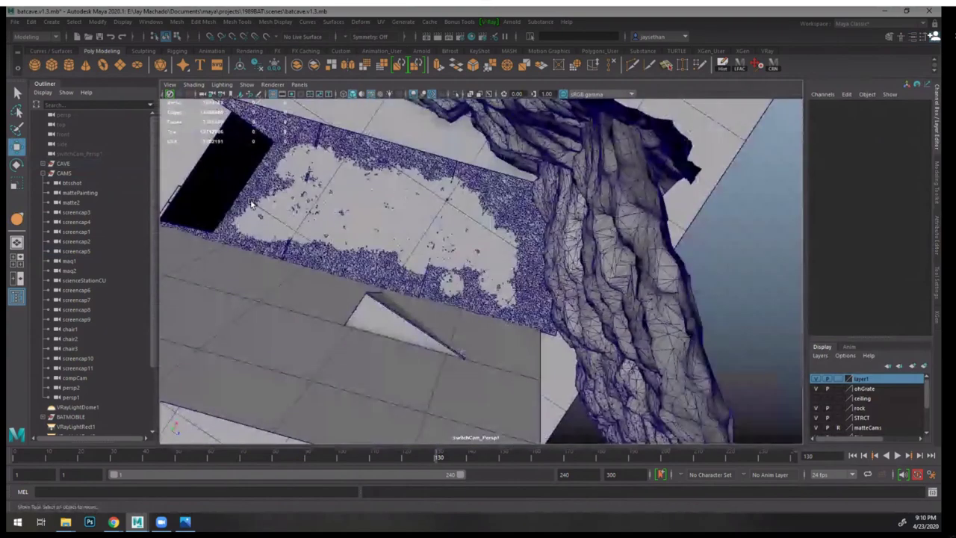
# - Select the river stones ground mesh and examine how it meets the surrounding cliff rock
pyautogui.keyDown('alt'); pyautogui.moveTo(251, 135); pyautogui.dragTo(444, 257, button='right'); pyautogui.keyUp('alt')
pyautogui.keyDown('alt'); pyautogui.moveTo(443, 259); pyautogui.dragTo(524, 182); pyautogui.keyUp('alt')
pyautogui.click(524, 181)
pyautogui.keyDown('alt'); pyautogui.moveTo(446, 203); pyautogui.dragTo(640, 320, button='right'); pyautogui.keyUp('alt')
pyautogui.keyDown('alt'); pyautogui.moveTo(363, 254); pyautogui.dragTo(454, 359); pyautogui.keyUp('alt')
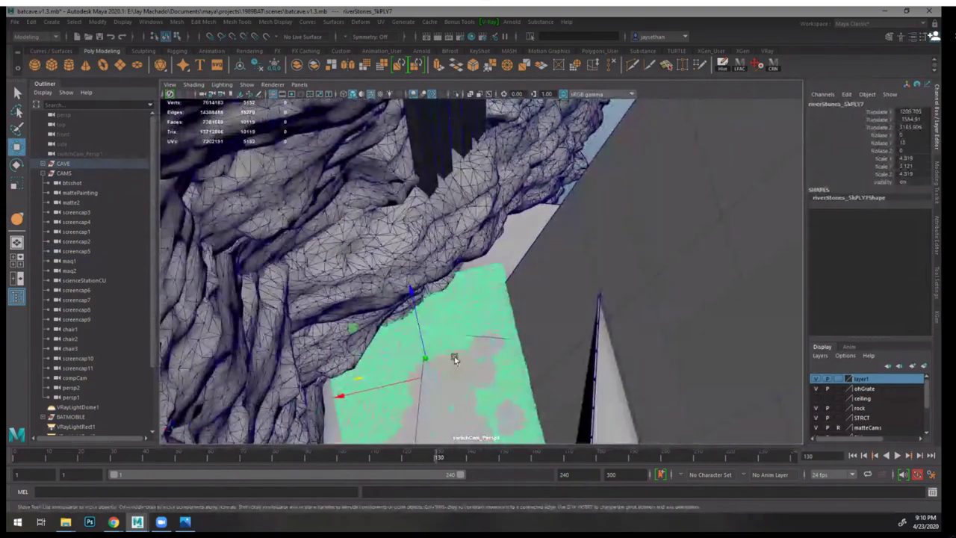
pyautogui.keyDown('alt'); pyautogui.moveTo(481, 370); pyautogui.dragTo(478, 288, button='right'); pyautogui.keyUp('alt')
pyautogui.click(661, 229)
# - Turn off wireframe on shaded and view the whole cave with its cliffs and structures from outside
pyautogui.keyDown('alt'); pyautogui.moveTo(662, 229); pyautogui.dragTo(480, 246); pyautogui.keyUp('alt')
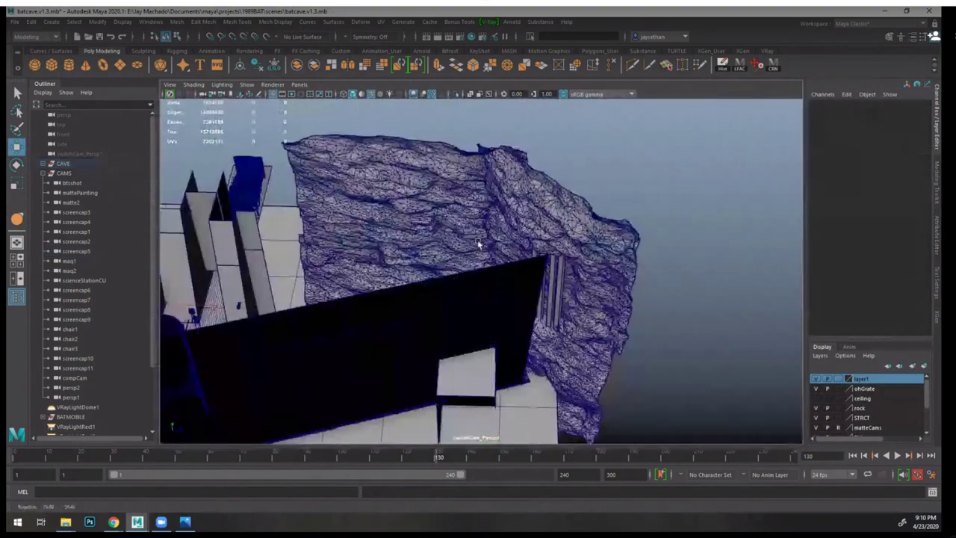
pyautogui.keyDown('alt'); pyautogui.moveTo(478, 238); pyautogui.dragTo(661, 194, button='middle'); pyautogui.keyUp('alt')
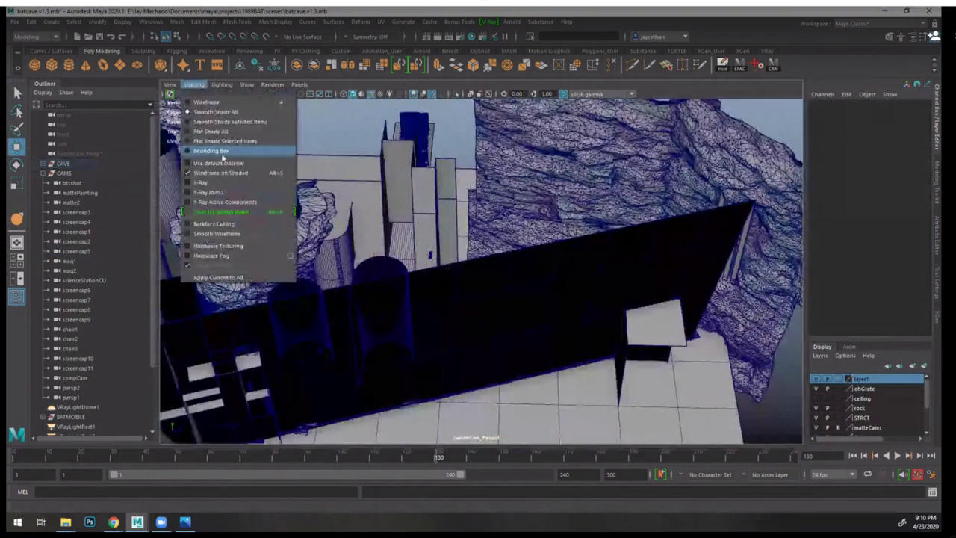
pyautogui.hotkey('alt', '5')
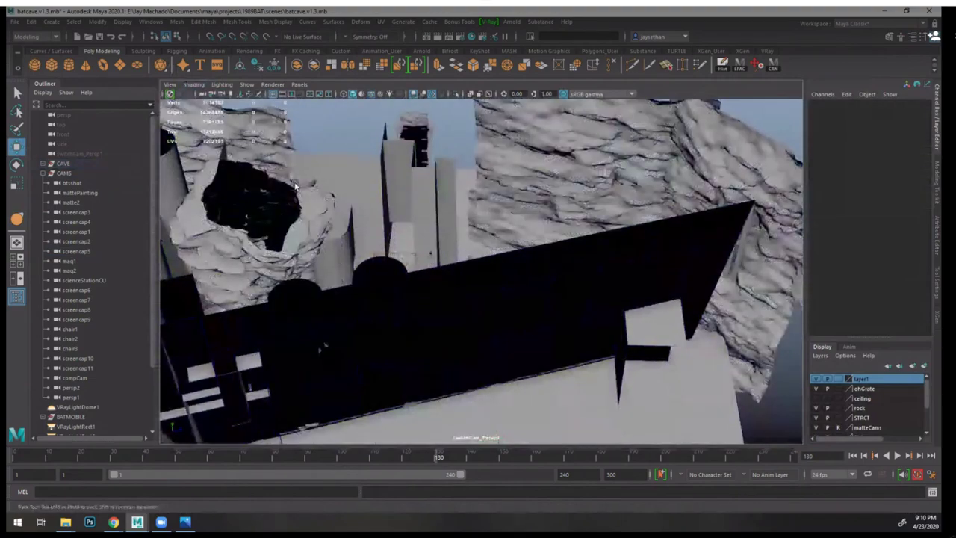
pyautogui.keyDown('alt'); pyautogui.moveTo(295, 186); pyautogui.dragTo(452, 291); pyautogui.keyUp('alt')
pyautogui.keyDown('alt'); pyautogui.moveTo(452, 292); pyautogui.dragTo(504, 282, button='middle'); pyautogui.keyUp('alt')
# - Frame and examine the wall-mounted machine with pipes, bolts and levers beside the Batman figure
pyautogui.keyDown('alt'); pyautogui.moveTo(329, 282); pyautogui.dragTo(667, 276, button='right'); pyautogui.keyUp('alt')
pyautogui.click(585, 248)
pyautogui.press('f')
pyautogui.keyDown('alt'); pyautogui.moveTo(667, 276); pyautogui.dragTo(544, 131); pyautogui.keyUp('alt')
pyautogui.click(543, 131)
pyautogui.keyDown('alt'); pyautogui.moveTo(594, 218); pyautogui.dragTo(625, 282); pyautogui.keyUp('alt')
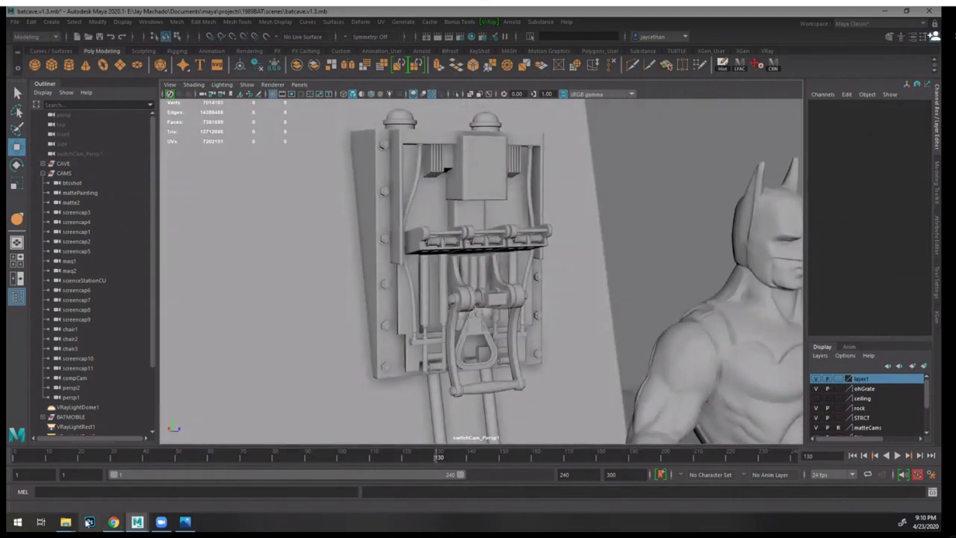
# - Switch to File Explorer and open the screenshots folder inside the 1989BAT project's Ref folder
pyautogui.moveTo(66, 522)
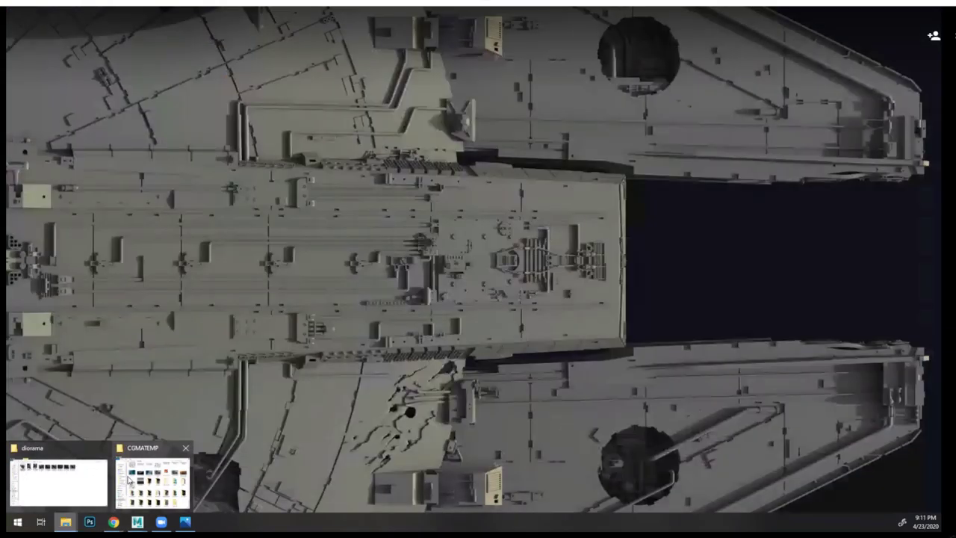
pyautogui.moveTo(93, 482)
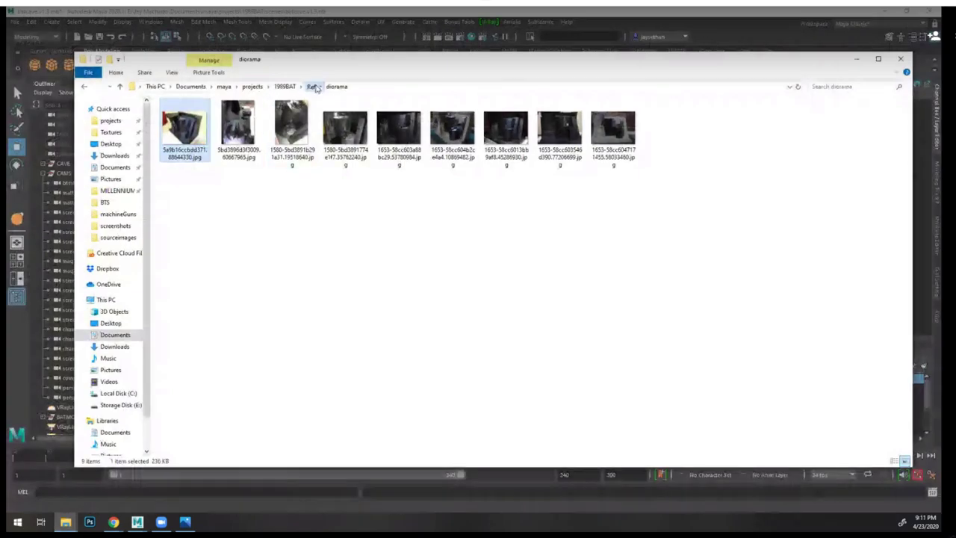
pyautogui.click(310, 86)
pyautogui.doubleClick(450, 131)
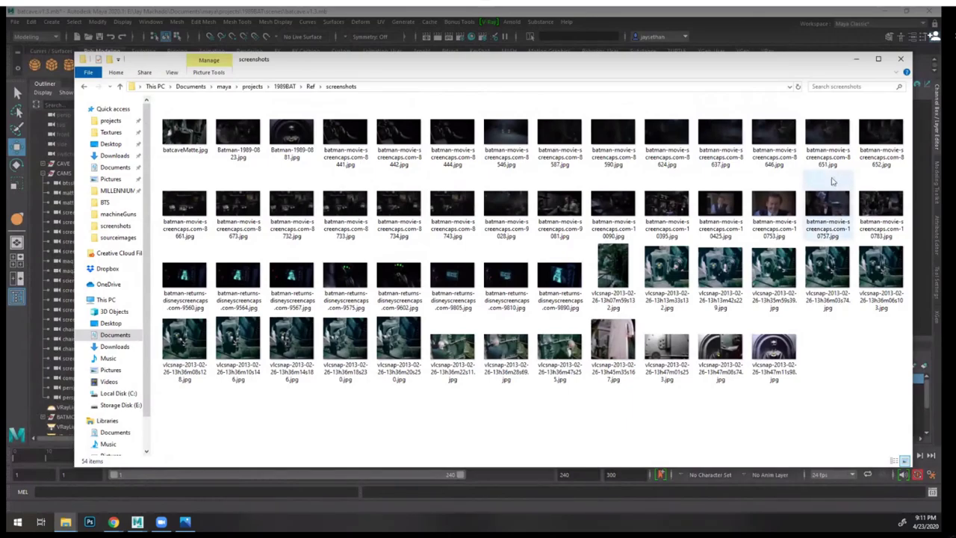
# - Open batman-movie-screencaps.com-8587.jpg and browse the neighbouring Batcave stills showing Batman at the wall-mounted switch box
pyautogui.doubleClick(572, 137)
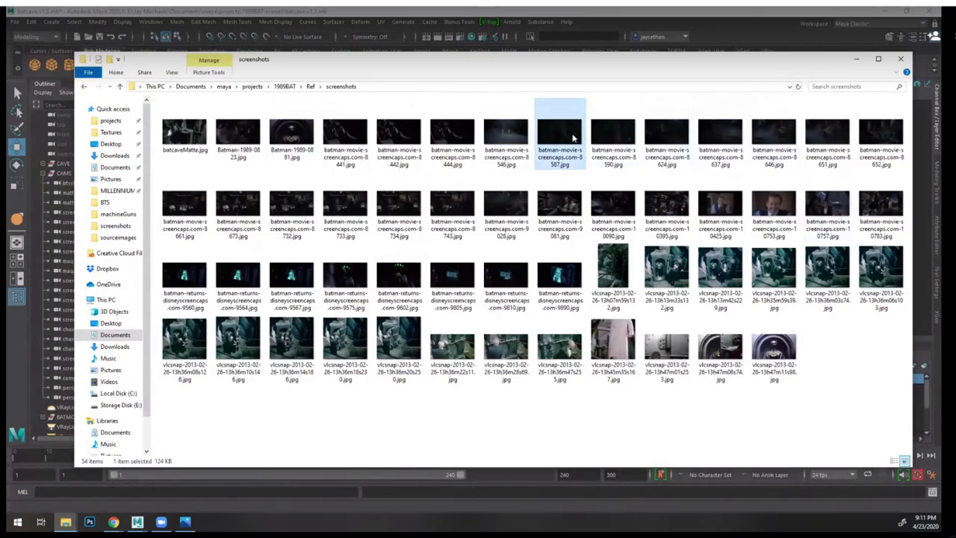
pyautogui.click(917, 270)
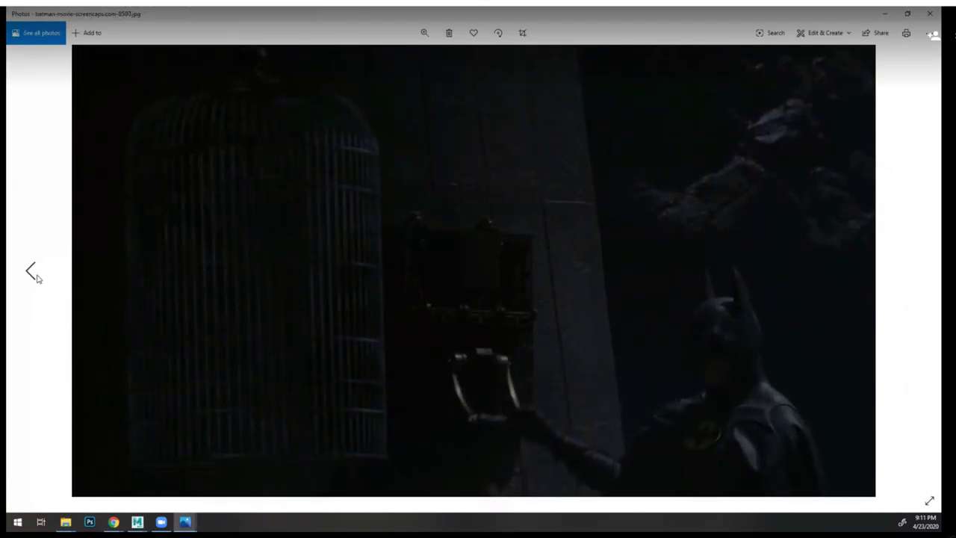
pyautogui.click(30, 272)
pyautogui.click(922, 270)
pyautogui.click(906, 13)
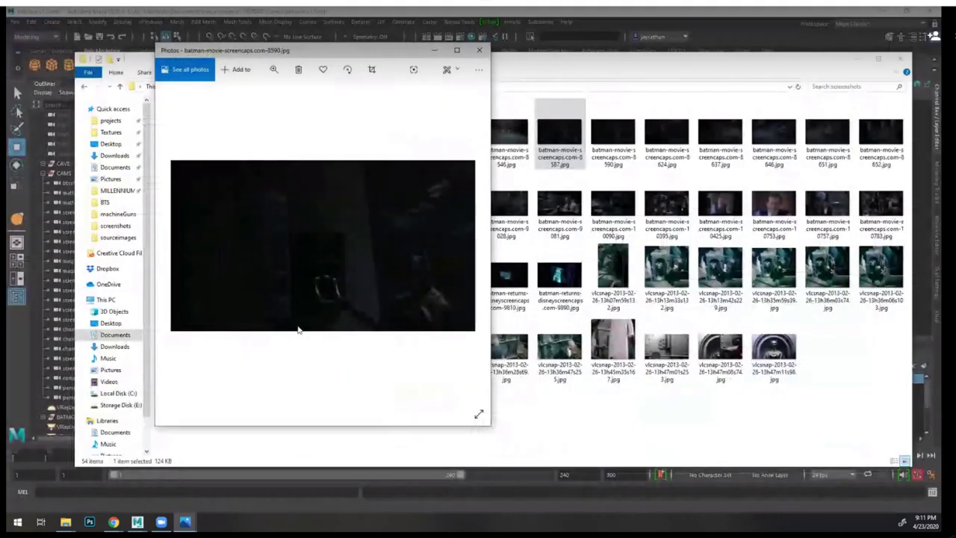
# - Switch to the YouTube Batcave clip in Chrome, play it from 1:40 and pause on the sparking switch at 1:43
pyautogui.moveTo(117, 524)
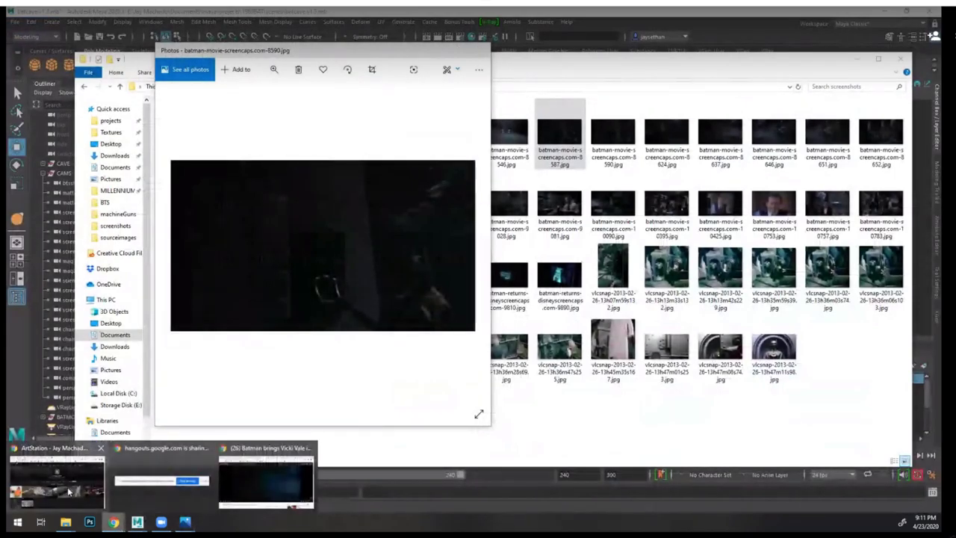
pyautogui.click(246, 486)
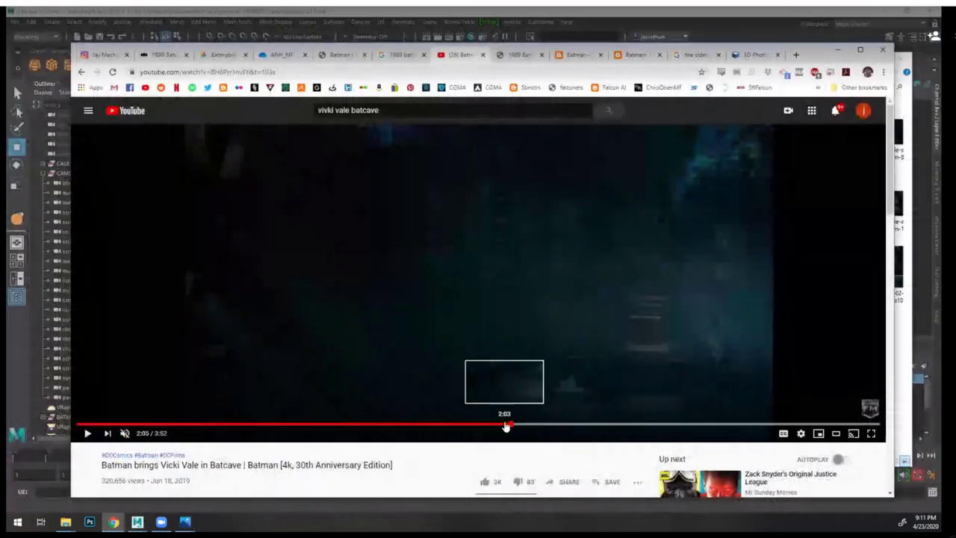
pyautogui.moveTo(497, 424); pyautogui.dragTo(427, 428)
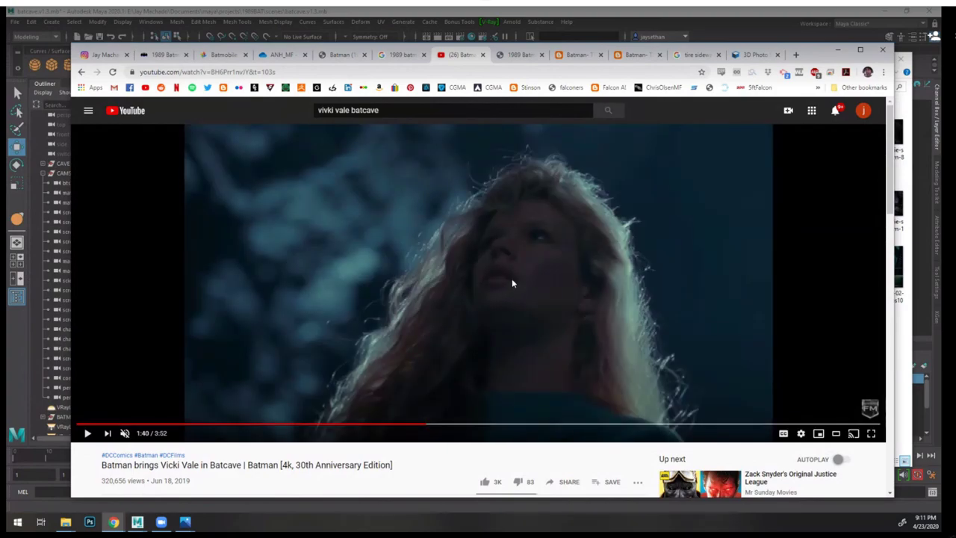
pyautogui.click(512, 282)
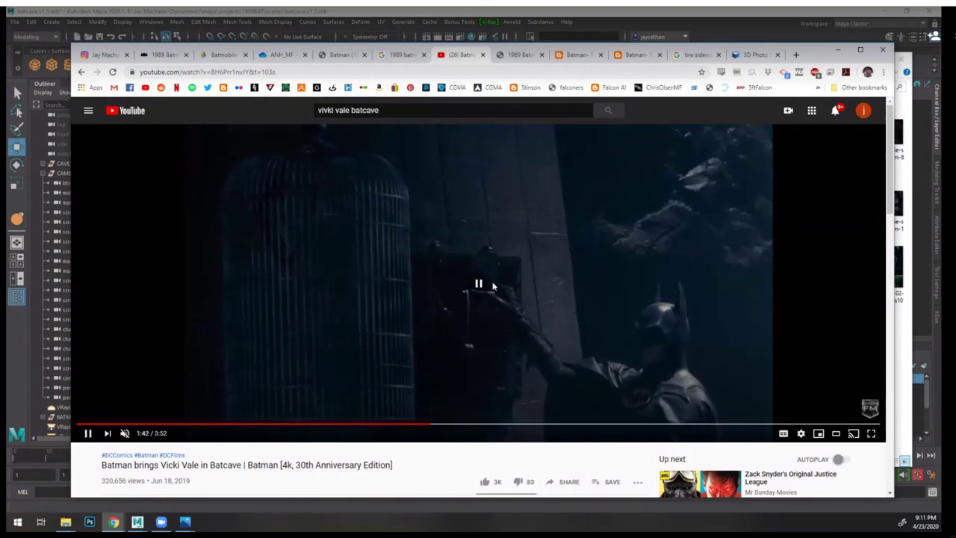
pyautogui.click(492, 284)
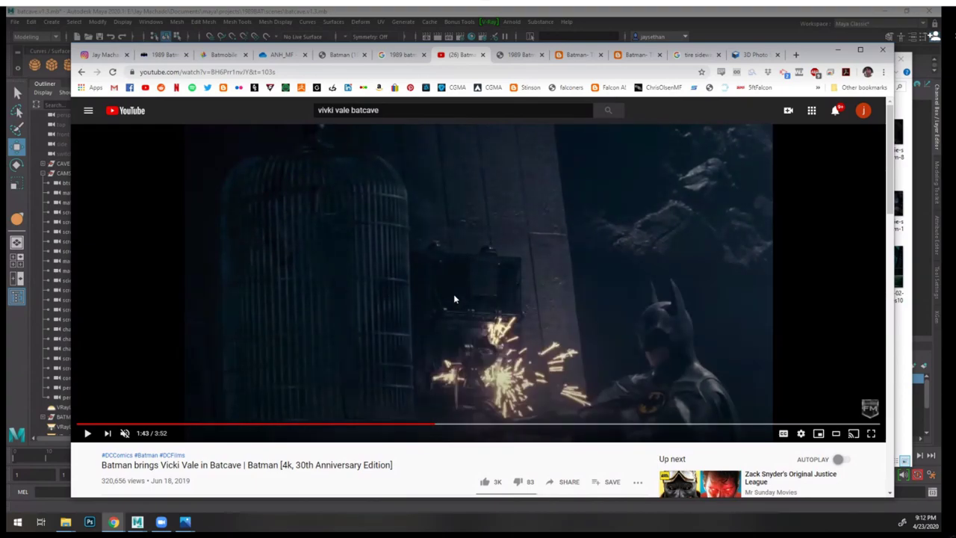
# - Switch to Maya, frame the Batmobile with Batman and the switch box, and start the V-Ray viewport render preview
pyautogui.click(497, 11)
pyautogui.keyDown('alt'); pyautogui.moveTo(508, 228); pyautogui.dragTo(457, 288); pyautogui.keyUp('alt')
pyautogui.keyDown('alt'); pyautogui.moveTo(456, 286); pyautogui.dragTo(295, 239, button='right'); pyautogui.keyUp('alt')
pyautogui.keyDown('alt'); pyautogui.moveTo(597, 314); pyautogui.dragTo(433, 264, button='middle'); pyautogui.keyUp('alt')
pyautogui.keyDown('alt'); pyautogui.moveTo(433, 264); pyautogui.dragTo(370, 245, button='right'); pyautogui.keyUp('alt')
pyautogui.moveTo(370, 245)
pyautogui.keyDown('alt'); pyautogui.mouseDown(button='middle')
pyautogui.moveTo(382, 244)
pyautogui.moveTo(372, 242)
pyautogui.mouseUp(button='middle'); pyautogui.keyUp('alt')
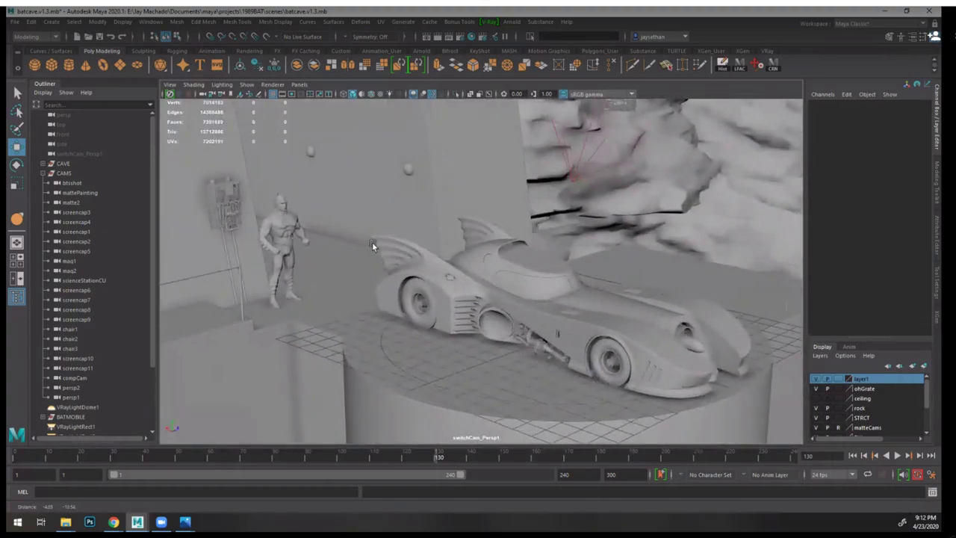
pyautogui.click(170, 95)
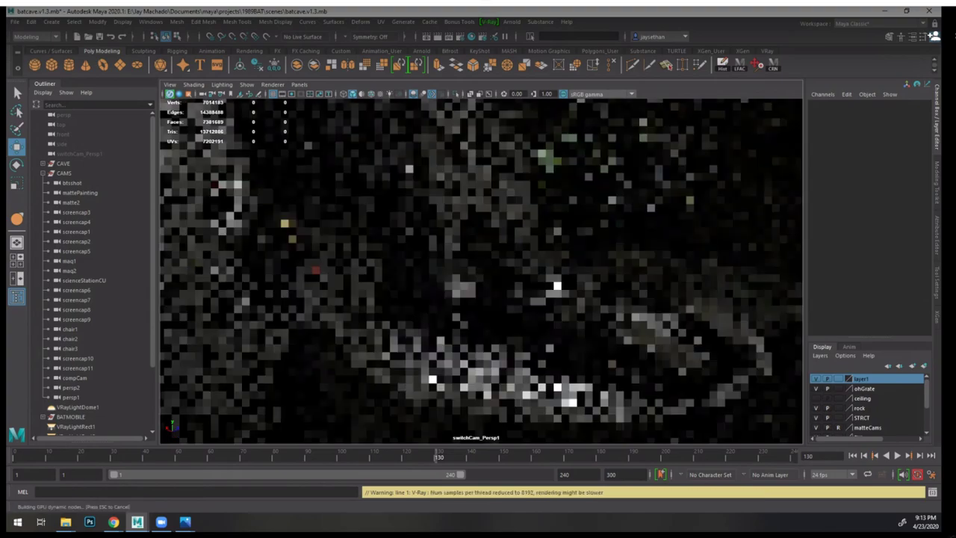
# - Switch to the Instagram profile in Chrome, look through the silver Mandalorian helmet post's photos and view the post with two unpainted helmets
pyautogui.moveTo(112, 521)
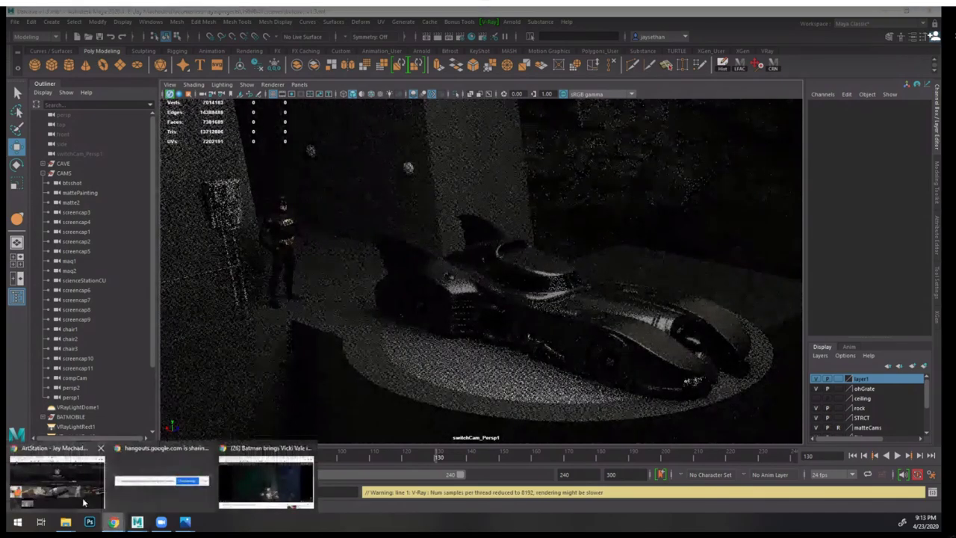
pyautogui.click(246, 493)
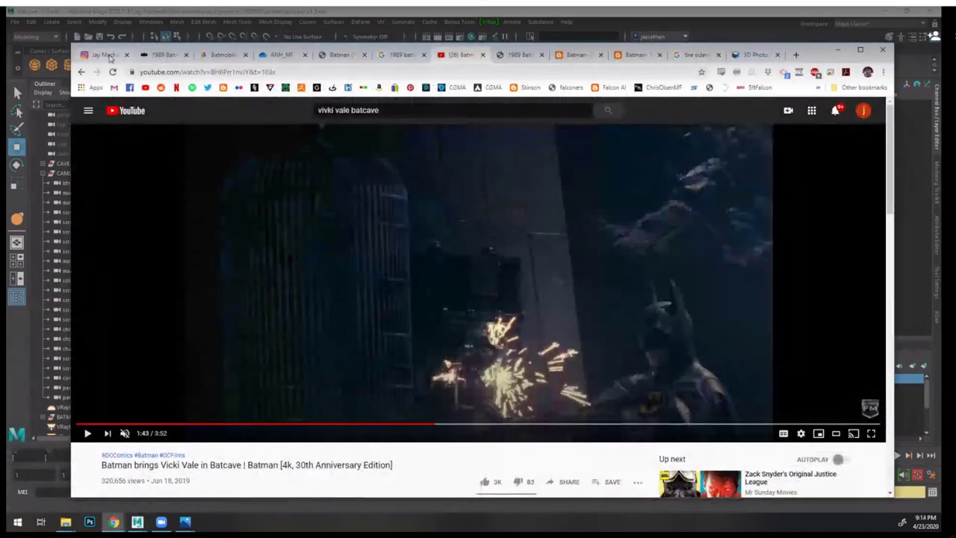
pyautogui.click(105, 55)
pyautogui.click(633, 192)
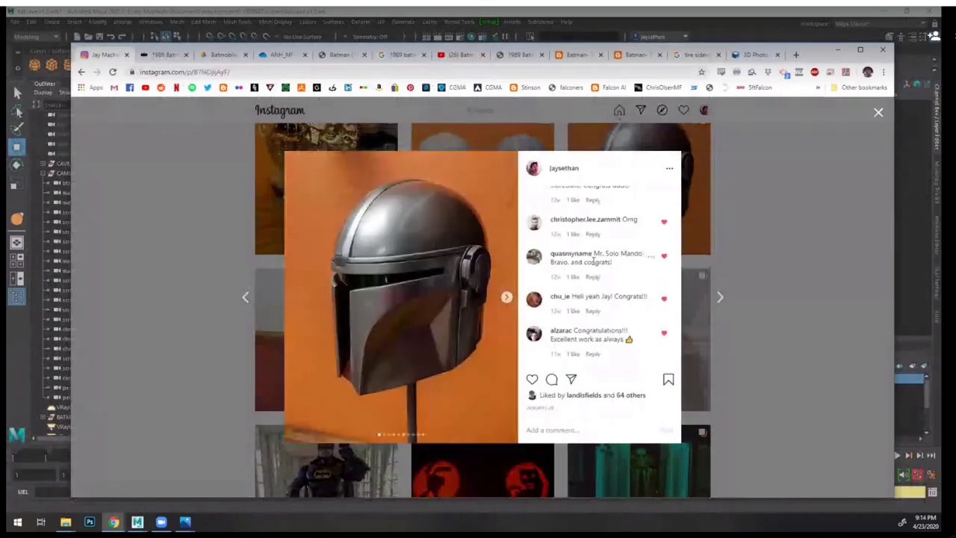
pyautogui.click(507, 297)
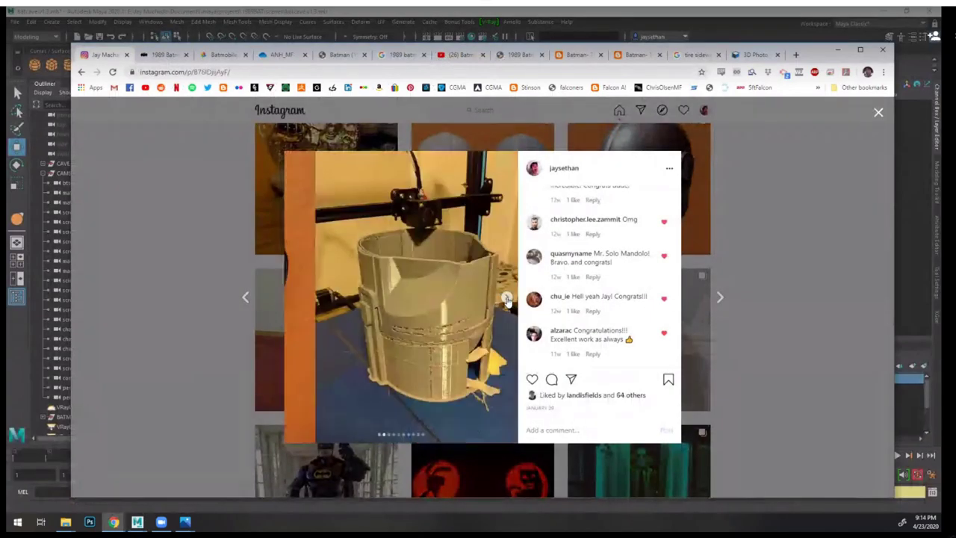
pyautogui.click(507, 298)
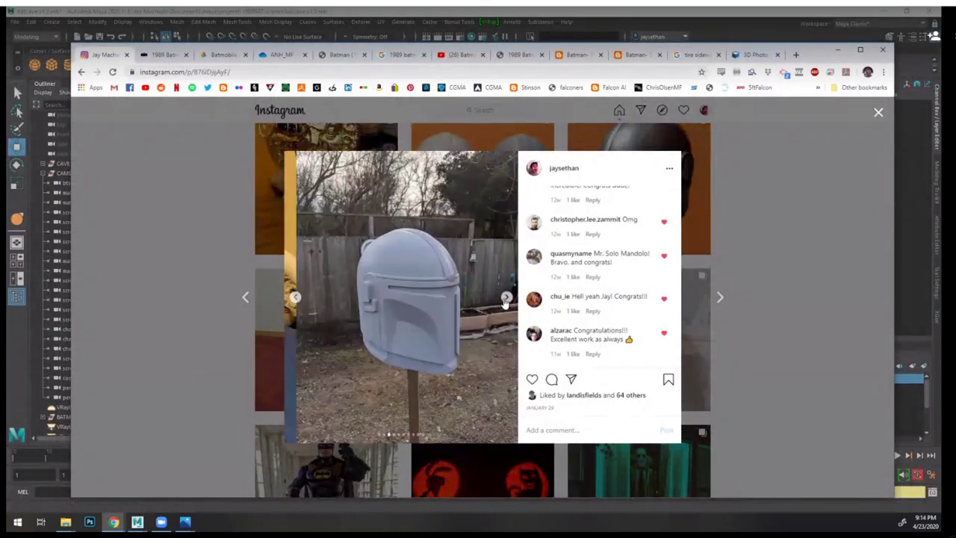
pyautogui.click(506, 298)
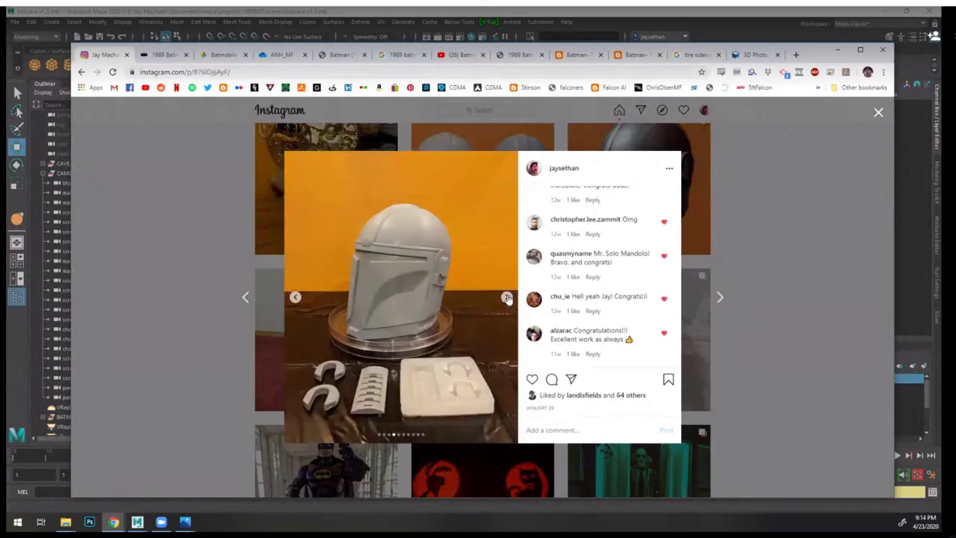
pyautogui.click(507, 298)
pyautogui.click(507, 298)
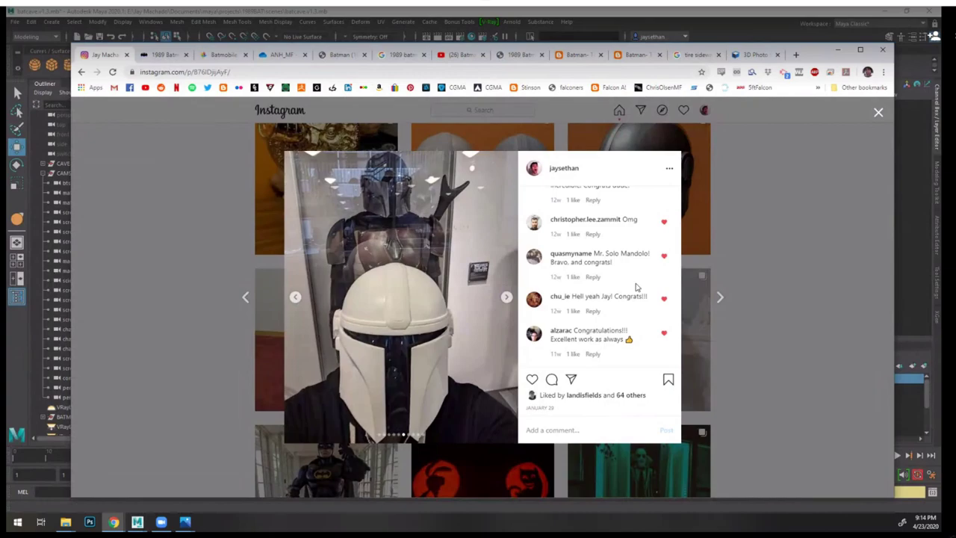
pyautogui.click(505, 298)
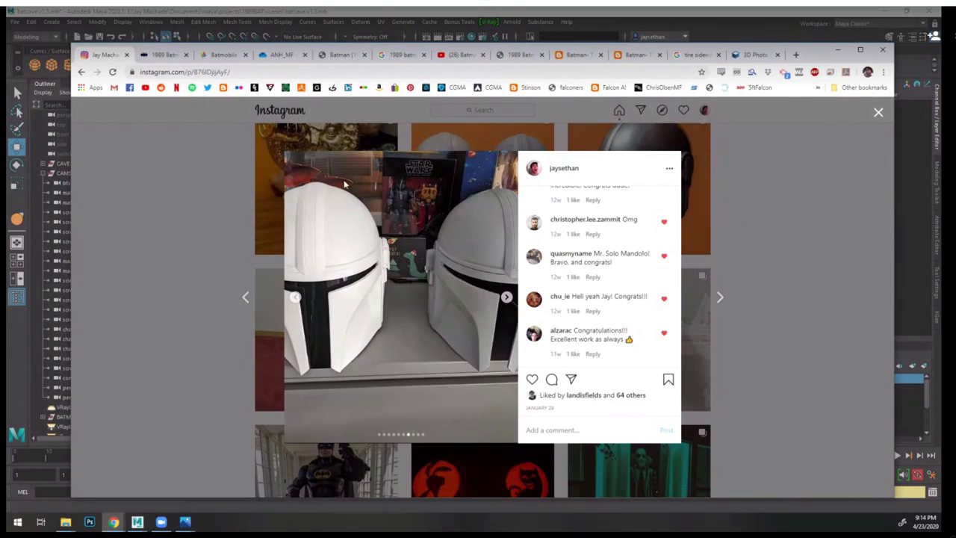
pyautogui.click(876, 114)
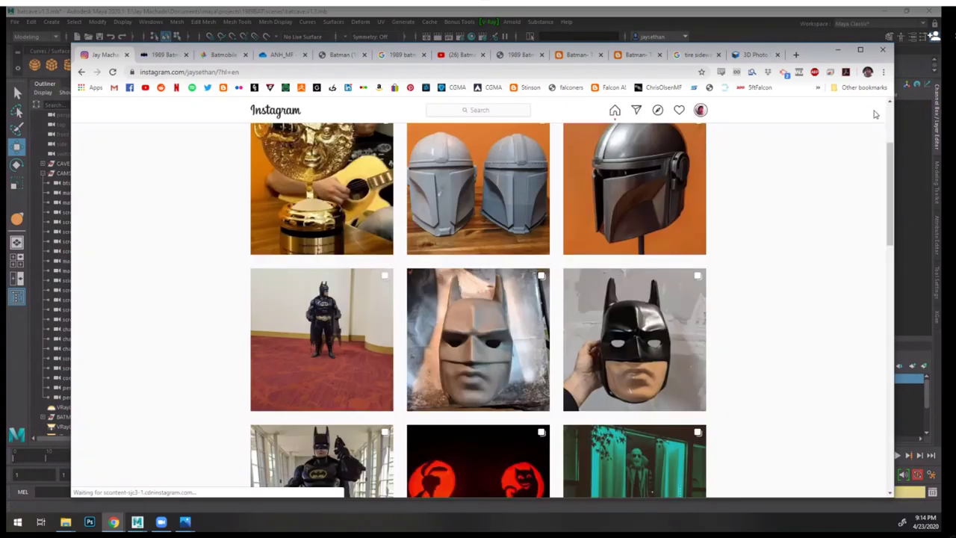
pyautogui.click(501, 220)
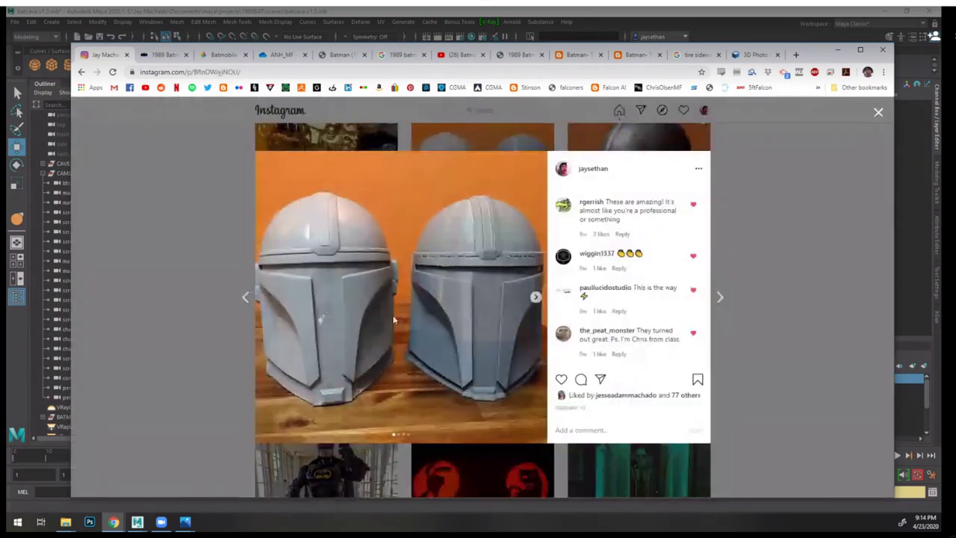
pyautogui.click(533, 294)
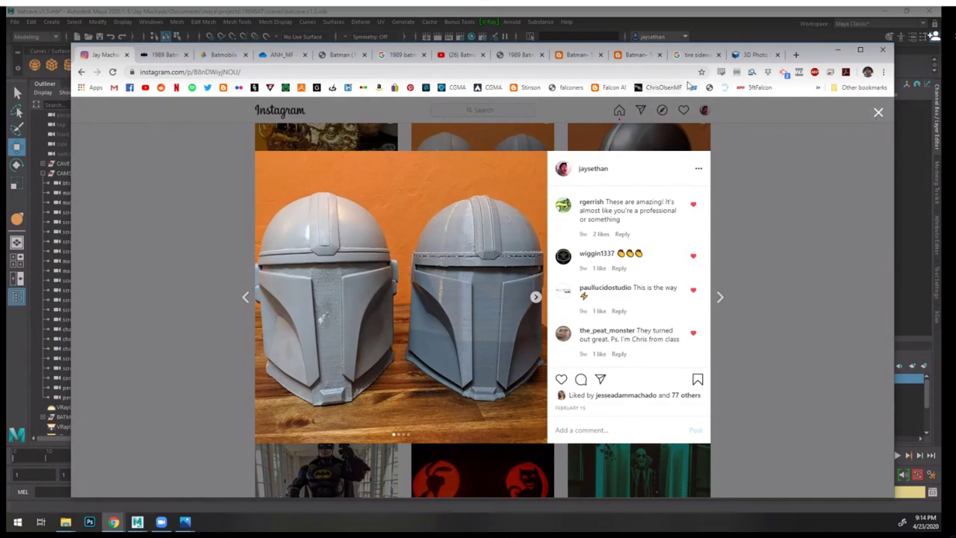
# - Return to Maya and replace the Batmobile render preview with a V-Ray viewport preview of the Batcave computer station, stopping it when viewed
pyautogui.click(419, 15)
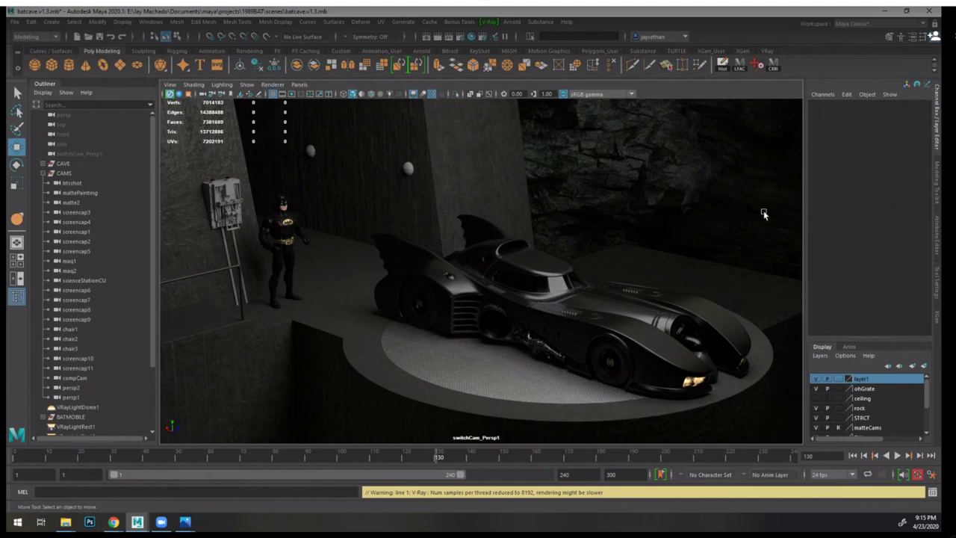
pyautogui.click(171, 95)
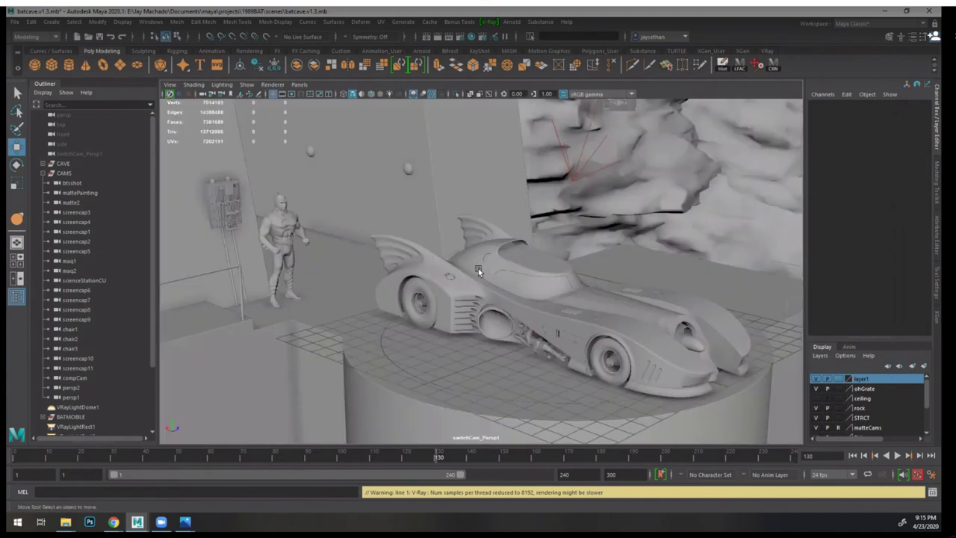
pyautogui.scroll(2, 479, 271)
pyautogui.keyDown('alt'); pyautogui.moveTo(492, 255); pyautogui.dragTo(562, 342, button='right'); pyautogui.keyUp('alt')
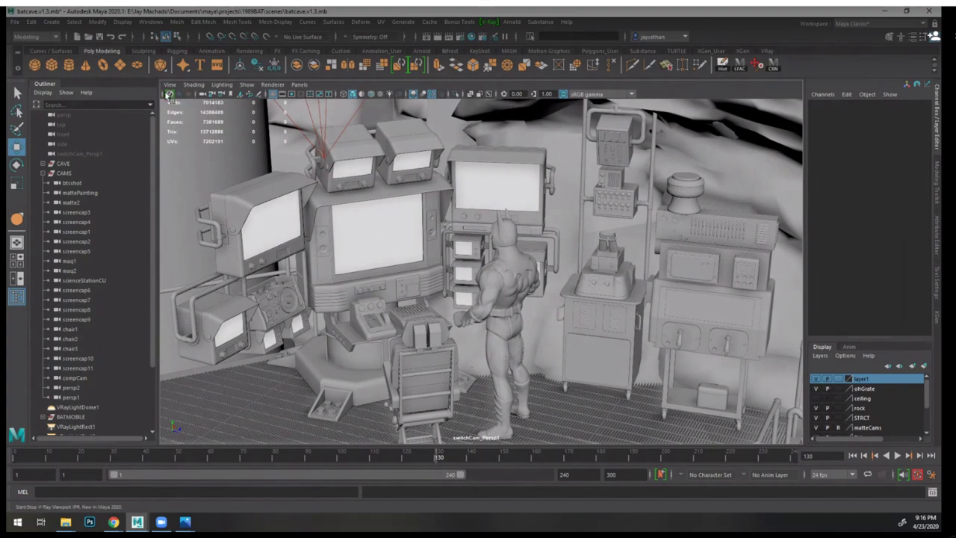
pyautogui.click(169, 93)
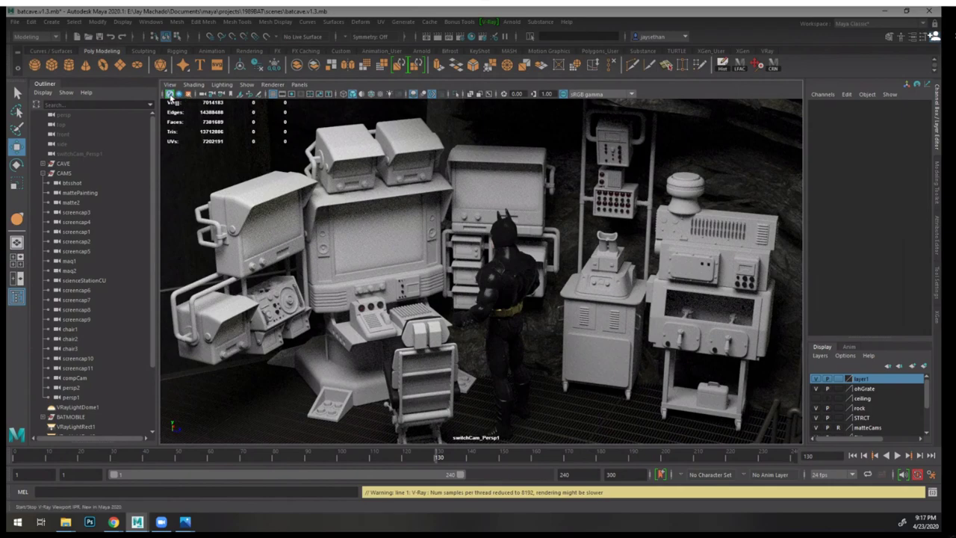
pyautogui.click(170, 97)
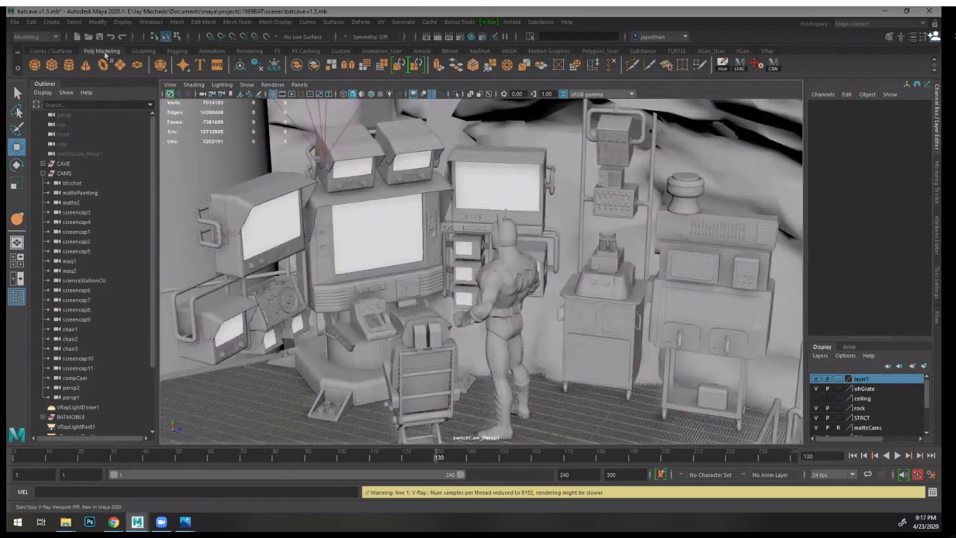
# - Switch the project to CGMA and open JMShips.mb from its scenes folder, dismissing the mental ray notice
pyautogui.click(17, 23)
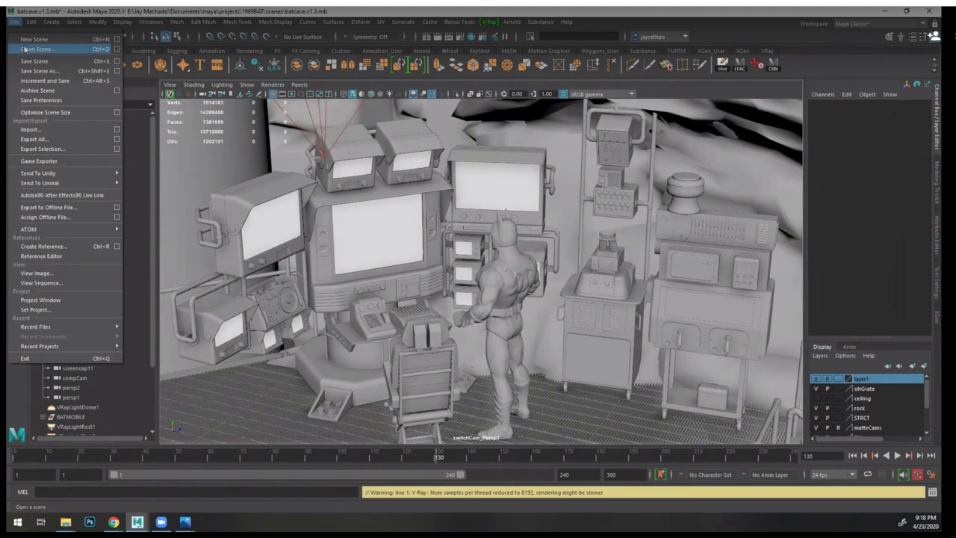
pyautogui.click(34, 48)
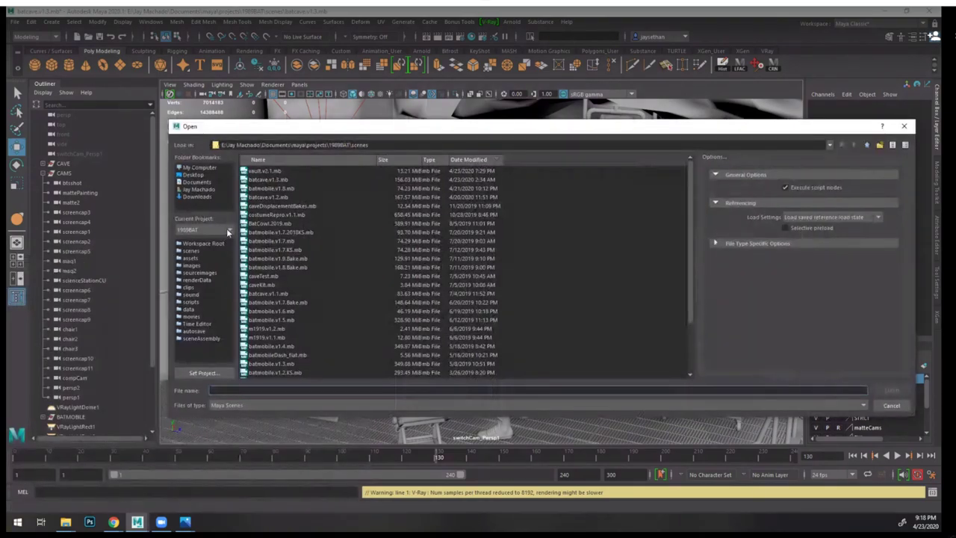
pyautogui.click(227, 231)
pyautogui.click(227, 229)
pyautogui.click(227, 229)
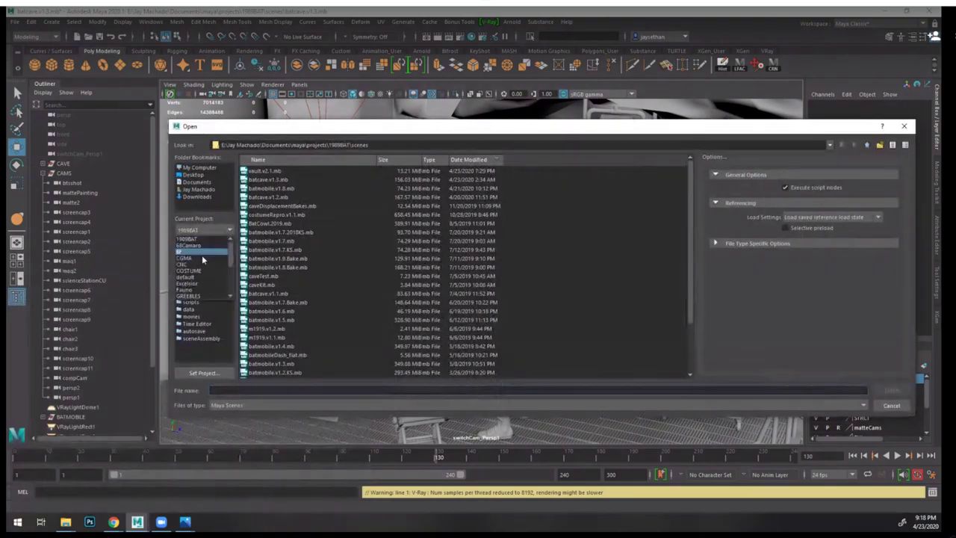
pyautogui.click(202, 258)
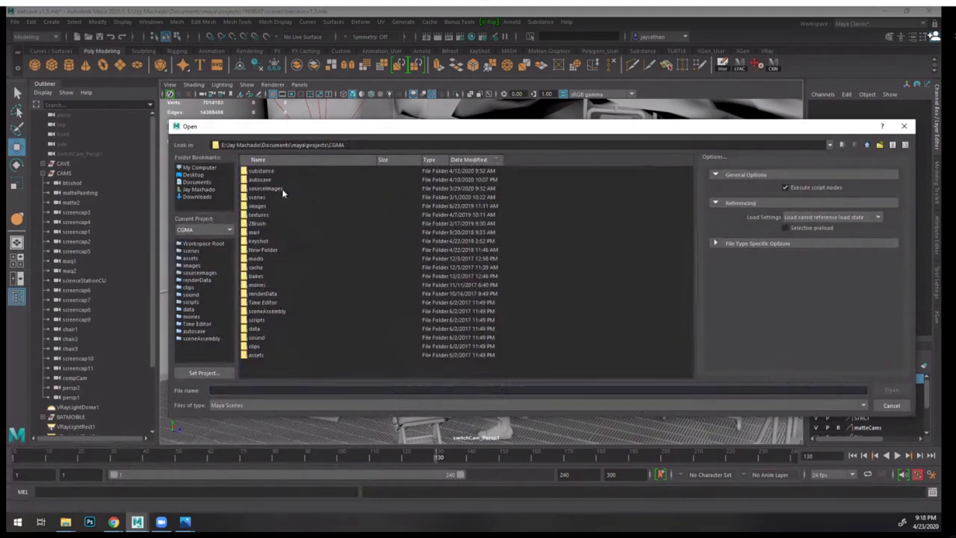
pyautogui.doubleClick(281, 197)
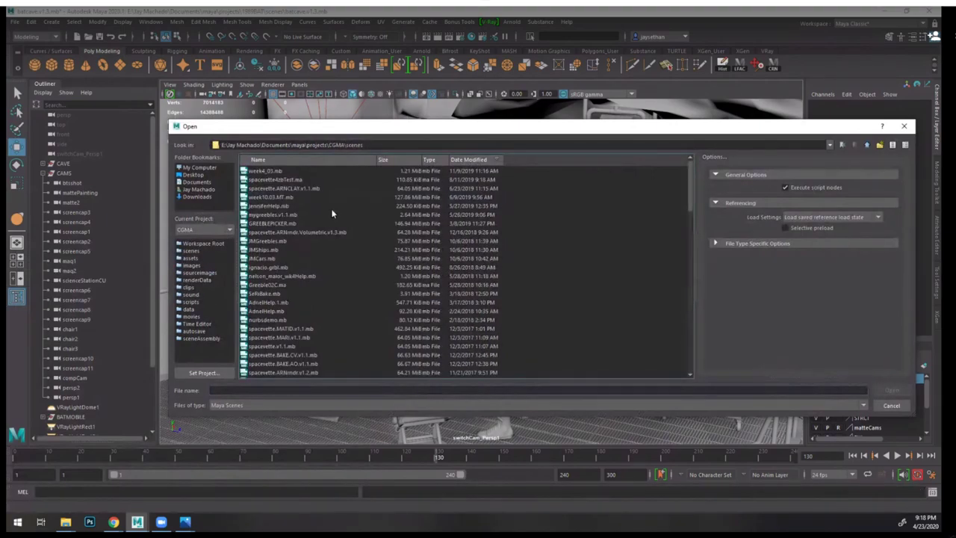
pyautogui.click(274, 251)
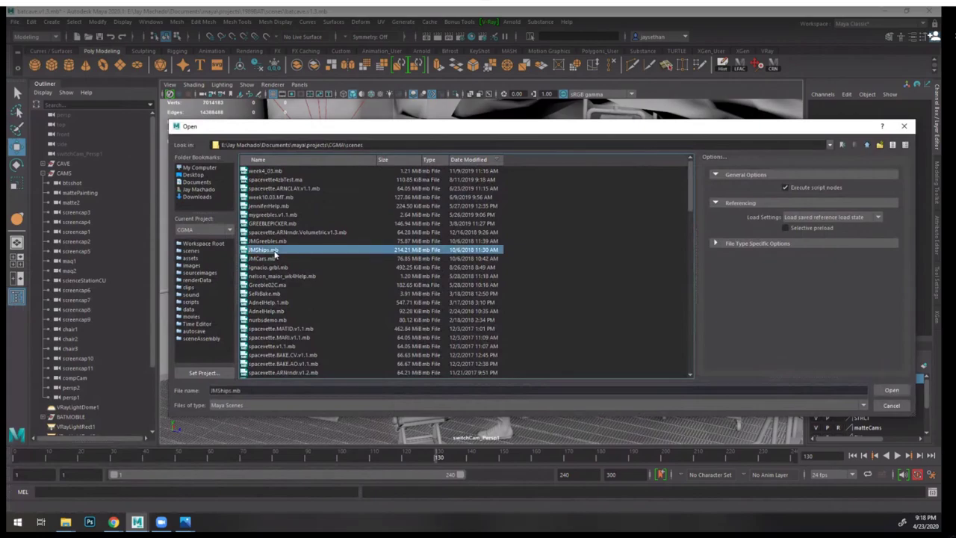
pyautogui.click(884, 389)
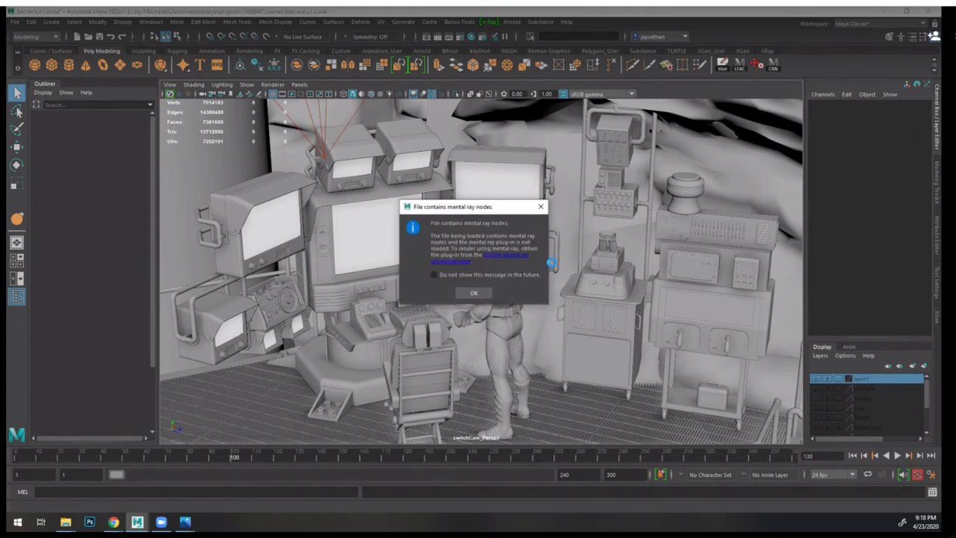
pyautogui.click(473, 293)
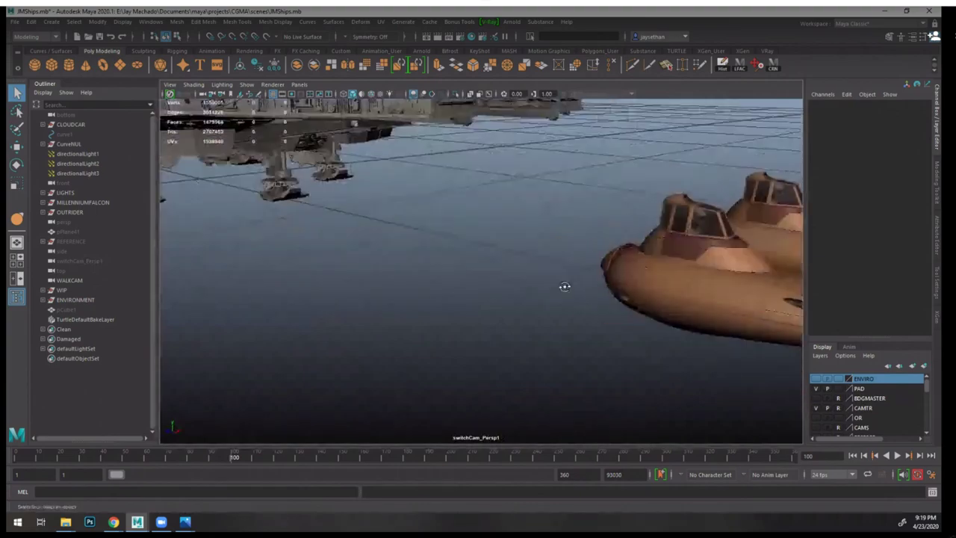
# - Examine the two orange cloud cars and the Millennium Falcon from several angles, ending close to the Falcon's boarding ramp
pyautogui.keyDown('alt'); pyautogui.moveTo(559, 296); pyautogui.dragTo(514, 303, button='middle'); pyautogui.keyUp('alt')
pyautogui.keyDown('alt'); pyautogui.moveTo(514, 303); pyautogui.dragTo(398, 268, button='right'); pyautogui.keyUp('alt')
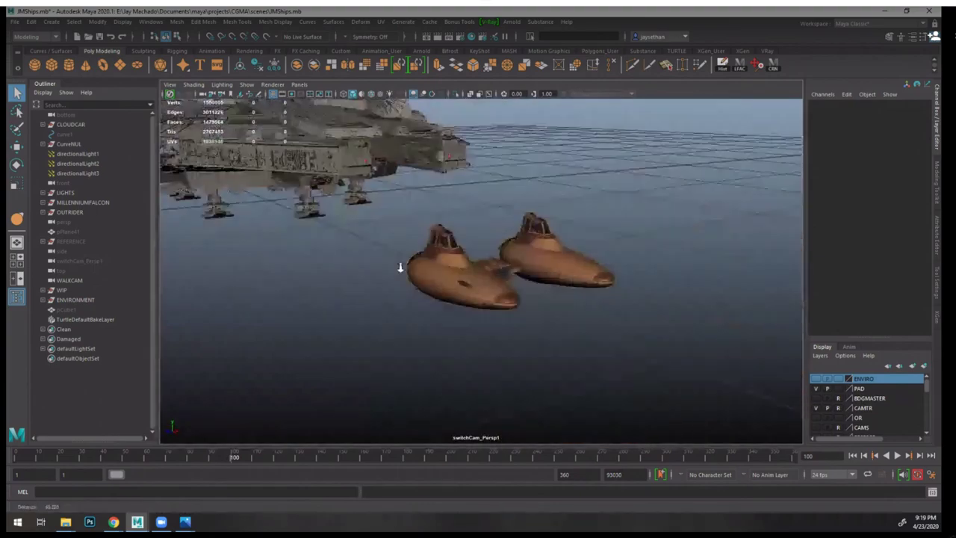
pyautogui.keyDown('alt'); pyautogui.moveTo(398, 268); pyautogui.dragTo(426, 268); pyautogui.keyUp('alt')
pyautogui.keyDown('alt'); pyautogui.moveTo(426, 269); pyautogui.dragTo(636, 316, button='middle'); pyautogui.keyUp('alt')
pyautogui.keyDown('alt'); pyautogui.moveTo(636, 315); pyautogui.dragTo(586, 307, button='right'); pyautogui.keyUp('alt')
pyautogui.keyDown('alt'); pyautogui.moveTo(587, 307); pyautogui.dragTo(562, 244); pyautogui.keyUp('alt')
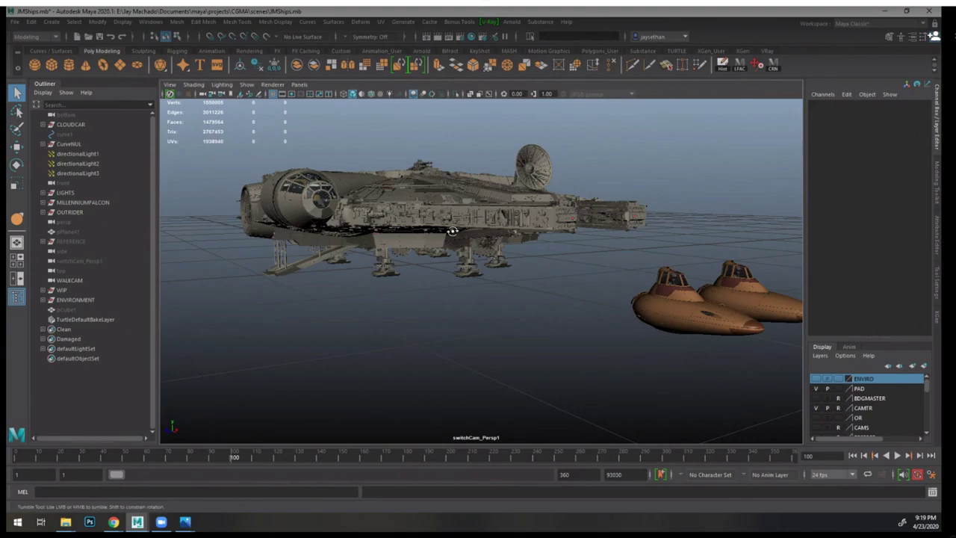
pyautogui.keyDown('alt'); pyautogui.moveTo(450, 231); pyautogui.dragTo(597, 297); pyautogui.keyUp('alt')
# - Turn on the Han display layer and unhide the REFERENCE group so the human scale figure shows beside the boarding ramp
pyautogui.scroll(-5, 925, 394)
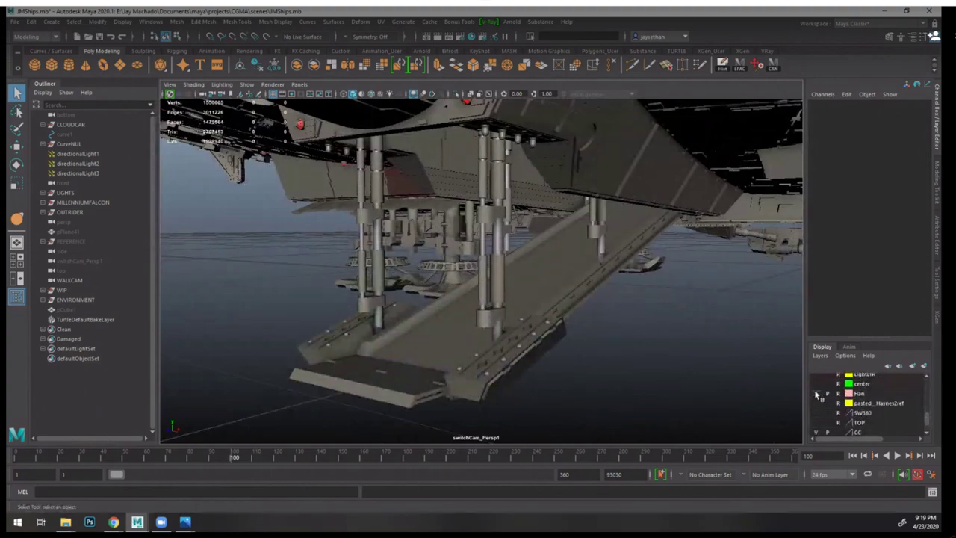
pyautogui.click(815, 393)
pyautogui.click(71, 241)
pyautogui.click(44, 242)
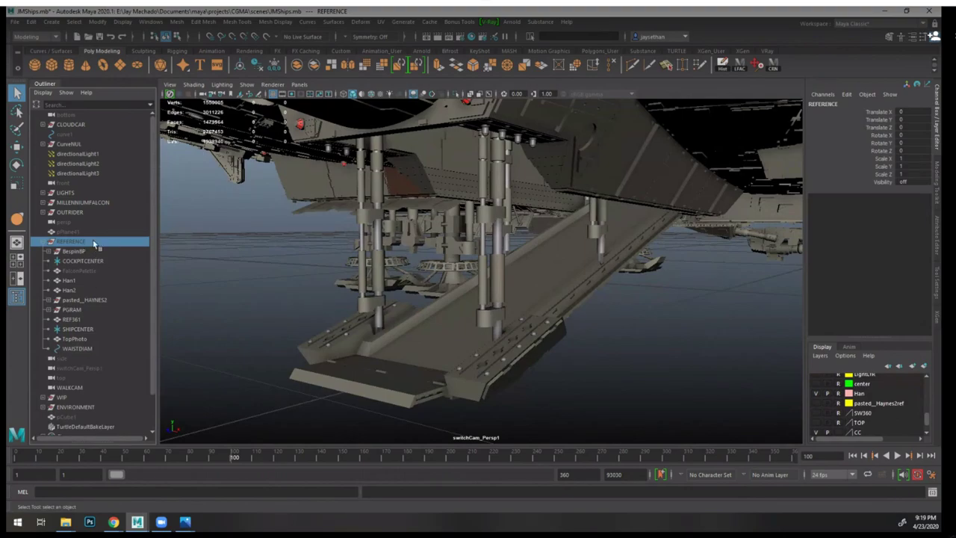
pyautogui.hotkey('shift', 'h')
pyautogui.click(315, 257)
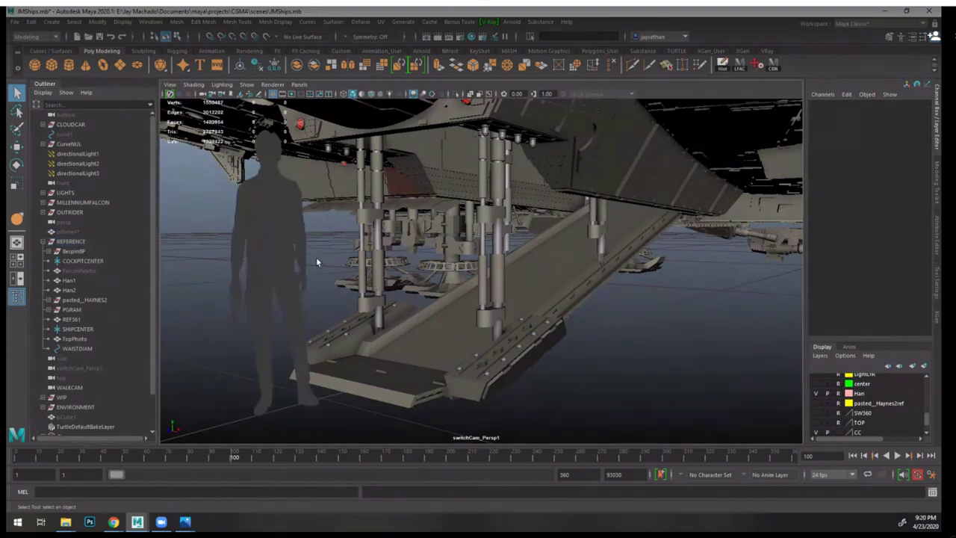
# - Compare the Han figure with the Falcon's ramp and docking ring, ending on the ship's upper hull
pyautogui.keyDown('alt'); pyautogui.moveTo(316, 257); pyautogui.dragTo(473, 250); pyautogui.keyUp('alt')
pyautogui.keyDown('alt'); pyautogui.moveTo(556, 263); pyautogui.dragTo(505, 244); pyautogui.keyUp('alt')
pyautogui.keyDown('alt'); pyautogui.moveTo(505, 244); pyautogui.dragTo(528, 243, button='middle'); pyautogui.keyUp('alt')
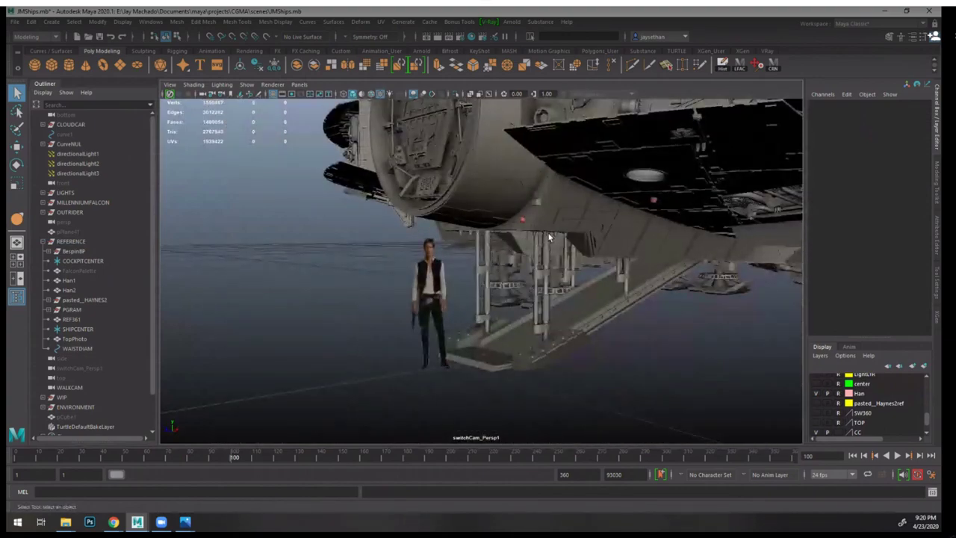
pyautogui.keyDown('alt'); pyautogui.moveTo(515, 262); pyautogui.dragTo(462, 265); pyautogui.keyUp('alt')
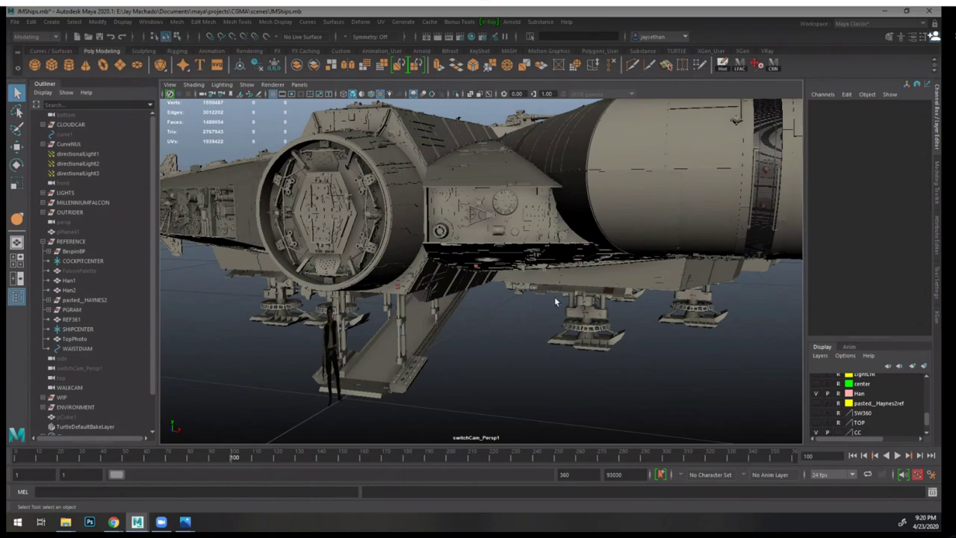
pyautogui.keyDown('alt'); pyautogui.moveTo(555, 299); pyautogui.dragTo(547, 186); pyautogui.keyUp('alt')
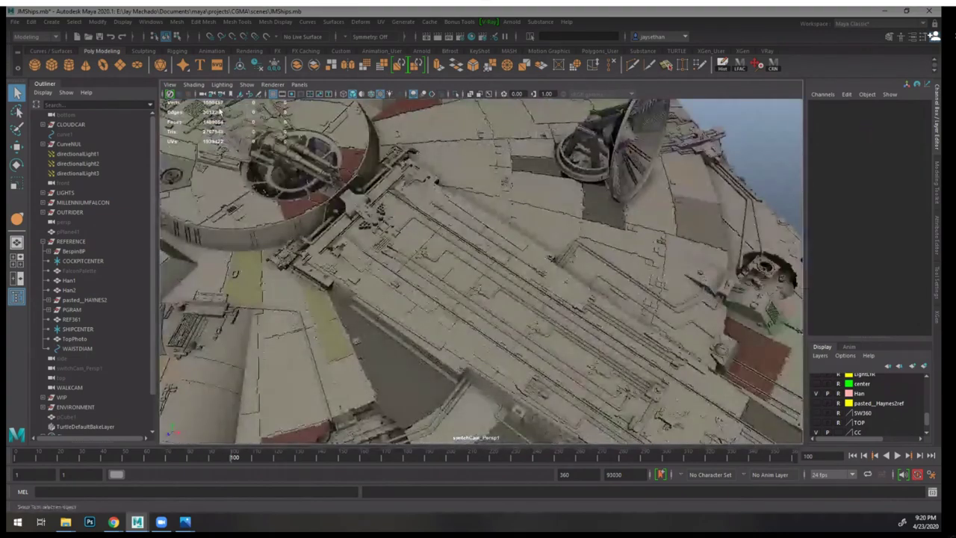
# - Turn on Wireframe on Shaded and examine the mesh of the pipes and boxes on the Falcon's upper hull
pyautogui.click(196, 85)
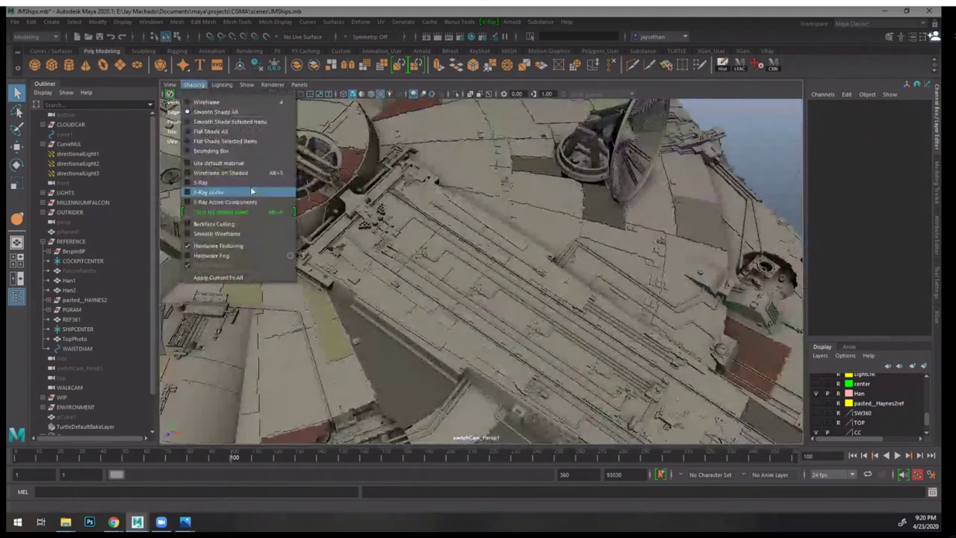
pyautogui.click(221, 173)
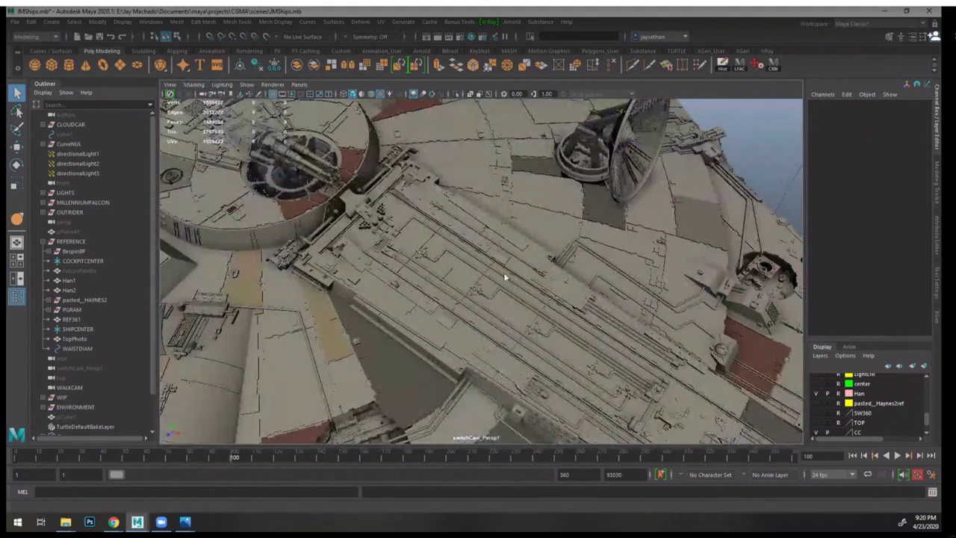
pyautogui.keyDown('alt'); pyautogui.moveTo(532, 281); pyautogui.dragTo(447, 190); pyautogui.keyUp('alt')
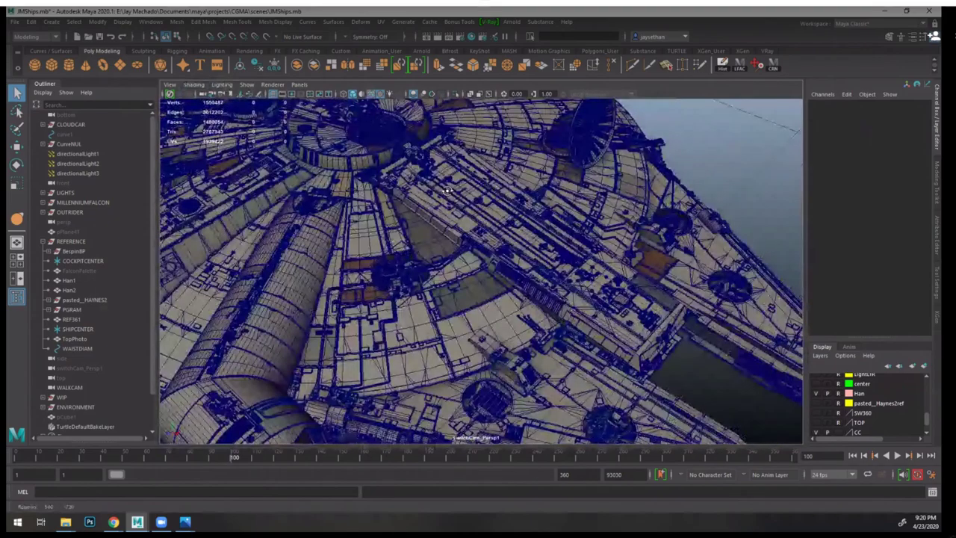
pyautogui.keyDown('alt'); pyautogui.moveTo(446, 191); pyautogui.dragTo(608, 312, button='right'); pyautogui.keyUp('alt')
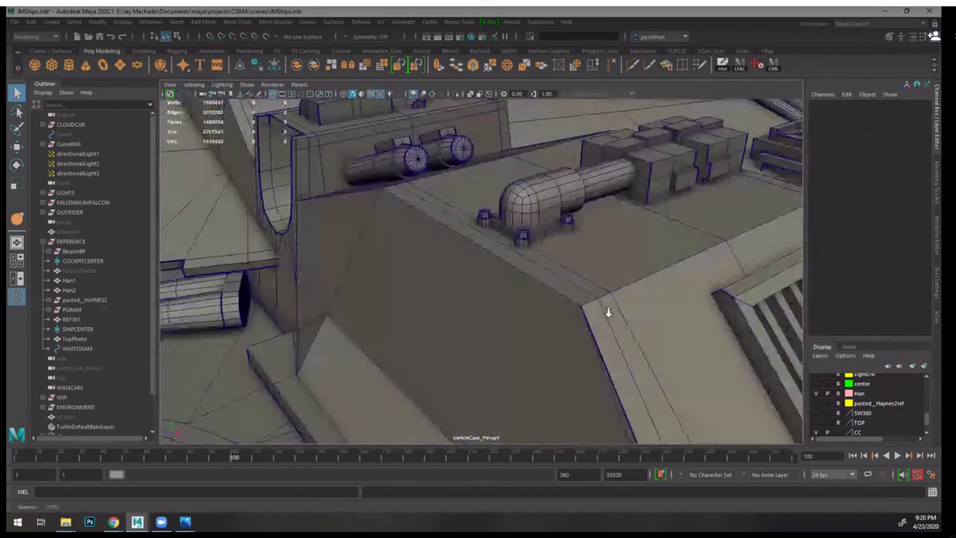
pyautogui.keyDown('alt'); pyautogui.moveTo(587, 247); pyautogui.dragTo(574, 256); pyautogui.keyUp('alt')
pyautogui.keyDown('alt'); pyautogui.moveTo(574, 256); pyautogui.dragTo(652, 279, button='right'); pyautogui.keyUp('alt')
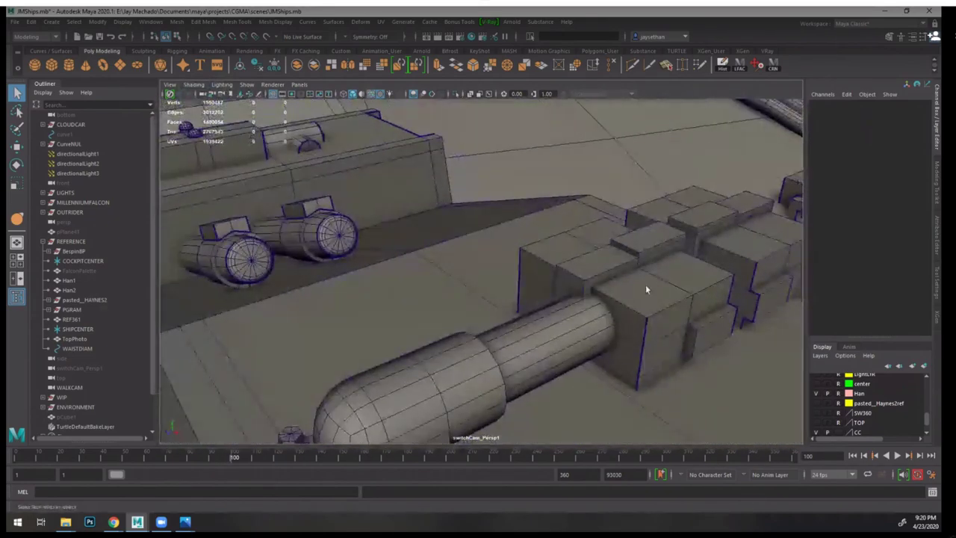
pyautogui.keyDown('alt'); pyautogui.moveTo(698, 258); pyautogui.dragTo(590, 276, button='middle'); pyautogui.keyUp('alt')
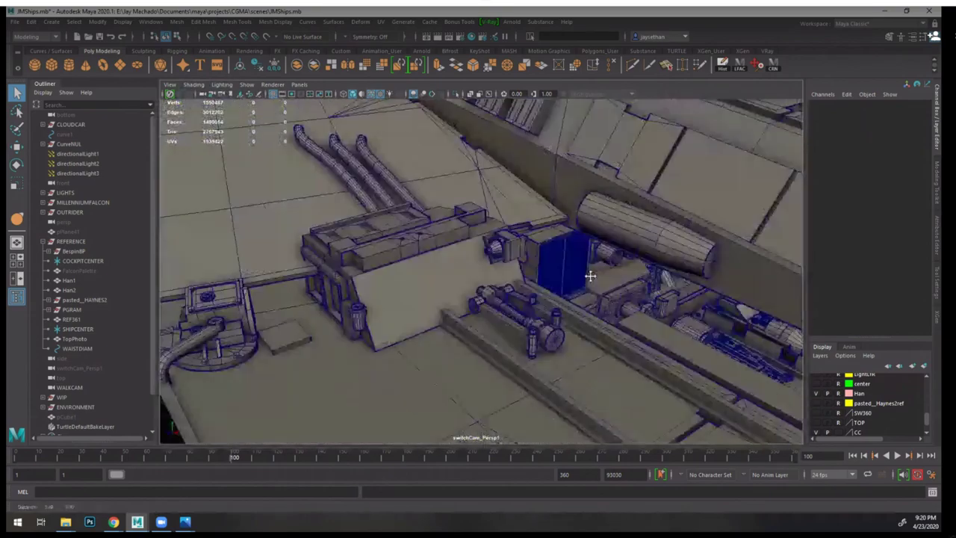
pyautogui.keyDown('alt'); pyautogui.moveTo(590, 276); pyautogui.dragTo(607, 294, button='right'); pyautogui.keyUp('alt')
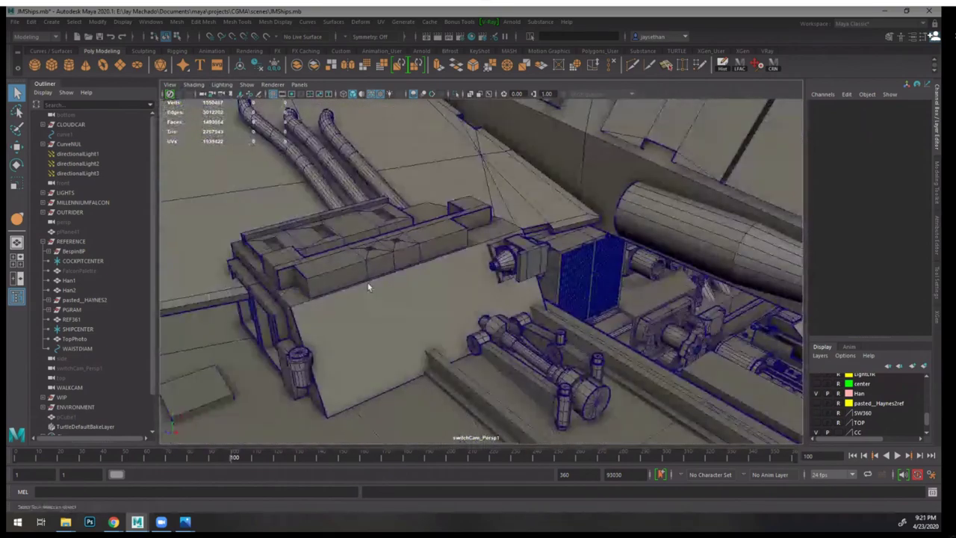
# - Inspect the wireframe of the slanted vent panels and surrounding piping on the Falcon's upper hull
pyautogui.keyDown('alt'); pyautogui.moveTo(463, 273); pyautogui.dragTo(407, 253); pyautogui.keyUp('alt')
pyautogui.keyDown('alt'); pyautogui.moveTo(418, 268); pyautogui.dragTo(471, 289, button='right'); pyautogui.keyUp('alt')
pyautogui.moveTo(471, 290)
pyautogui.keyDown('alt'); pyautogui.mouseDown(button='middle')
pyautogui.moveTo(515, 326)
pyautogui.moveTo(478, 278)
pyautogui.mouseUp(button='middle'); pyautogui.keyUp('alt')
pyautogui.scroll(6, 478, 272)
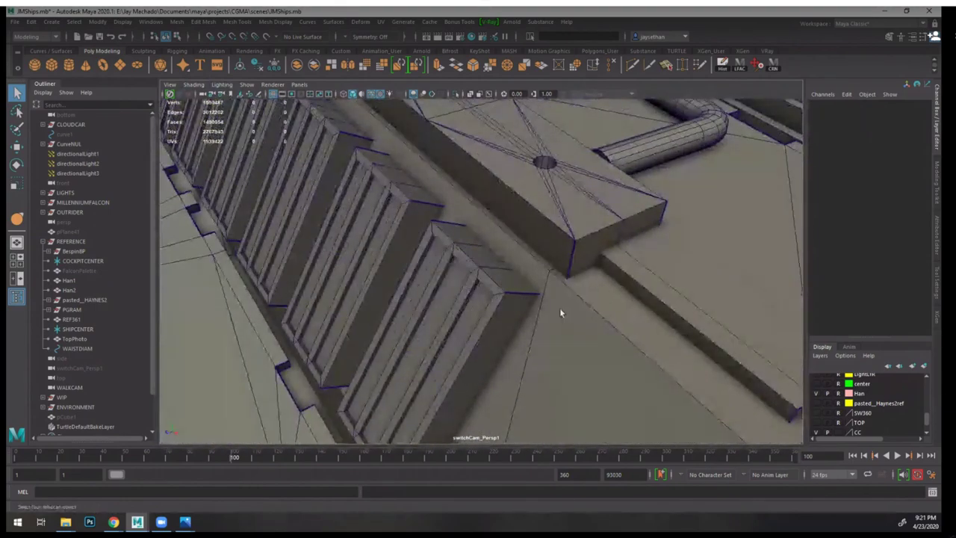
pyautogui.keyDown('alt'); pyautogui.moveTo(560, 307); pyautogui.dragTo(448, 283, button='right'); pyautogui.keyUp('alt')
pyautogui.keyDown('alt'); pyautogui.moveTo(544, 286); pyautogui.dragTo(500, 276); pyautogui.keyUp('alt')
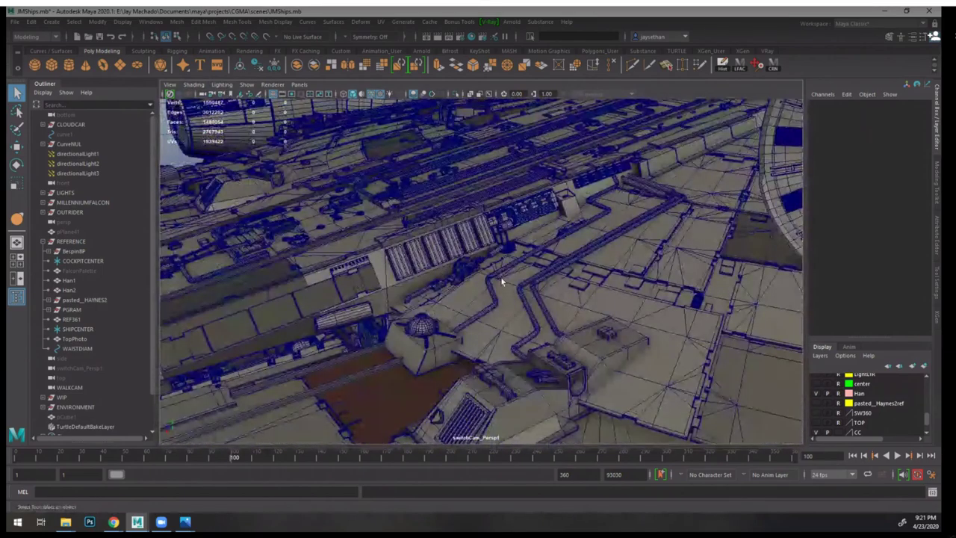
pyautogui.scroll(6, 500, 281)
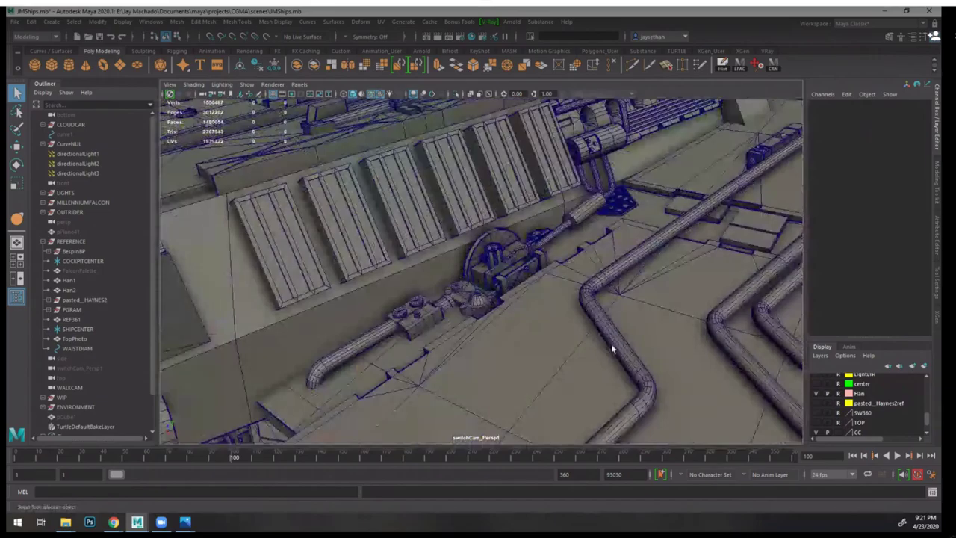
pyautogui.scroll(-6, 610, 348)
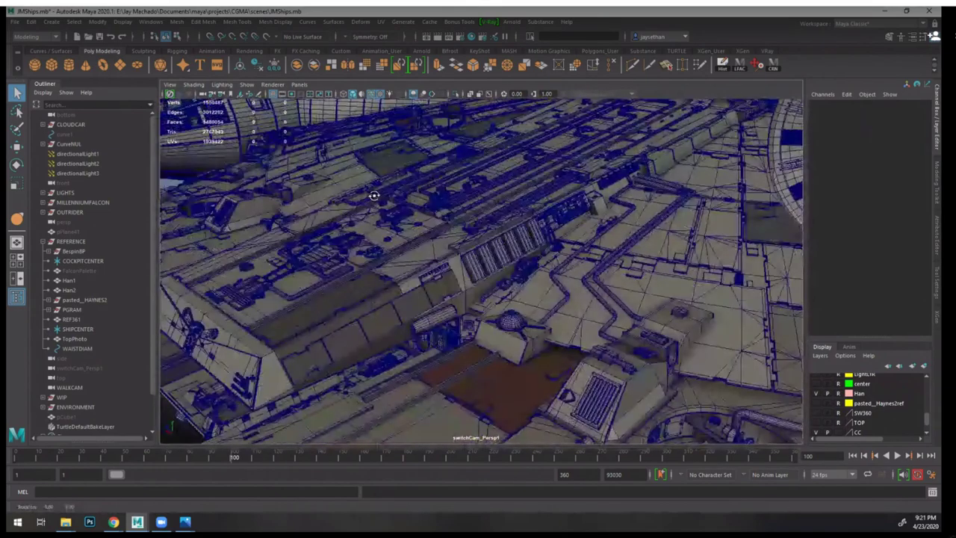
# - Examine the wireframe of the mechanical parts and pipes along the Falcon's side wall up close
pyautogui.keyDown('alt'); pyautogui.moveTo(374, 195); pyautogui.dragTo(503, 311); pyautogui.keyUp('alt')
pyautogui.keyDown('alt'); pyautogui.moveTo(503, 311); pyautogui.dragTo(554, 330, button='right'); pyautogui.keyUp('alt')
pyautogui.keyDown('alt'); pyautogui.moveTo(555, 330); pyautogui.dragTo(538, 300, button='middle'); pyautogui.keyUp('alt')
pyautogui.keyDown('alt'); pyautogui.moveTo(537, 301); pyautogui.dragTo(529, 278); pyautogui.keyUp('alt')
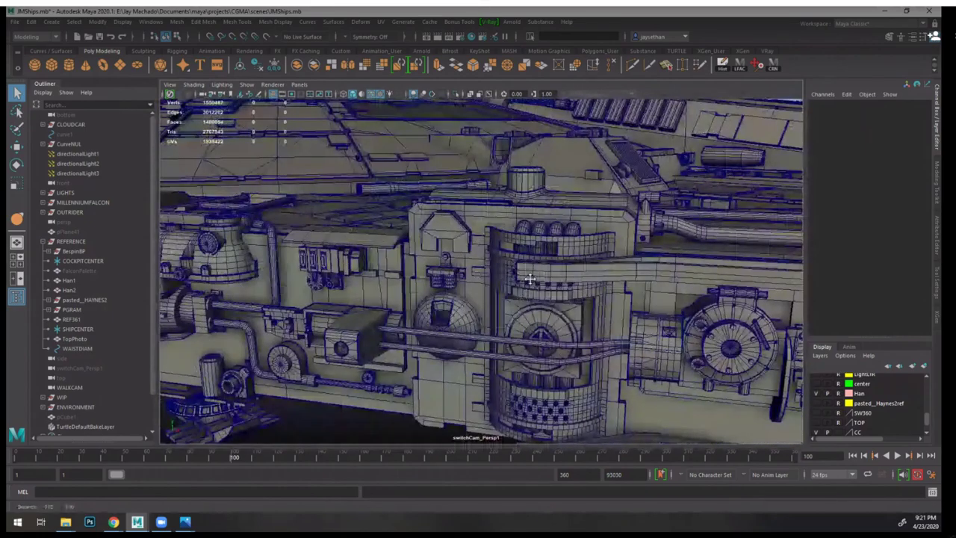
pyautogui.keyDown('alt'); pyautogui.moveTo(529, 278); pyautogui.dragTo(665, 279, button='middle'); pyautogui.keyUp('alt')
pyautogui.keyDown('alt'); pyautogui.moveTo(373, 279); pyautogui.dragTo(512, 264, button='middle'); pyautogui.keyUp('alt')
pyautogui.keyDown('alt'); pyautogui.moveTo(512, 264); pyautogui.dragTo(627, 288, button='right'); pyautogui.keyUp('alt')
pyautogui.keyDown('alt'); pyautogui.moveTo(627, 287); pyautogui.dragTo(533, 264, button='middle'); pyautogui.keyUp('alt')
pyautogui.keyDown('alt'); pyautogui.moveTo(533, 264); pyautogui.dragTo(509, 261); pyautogui.keyUp('alt')
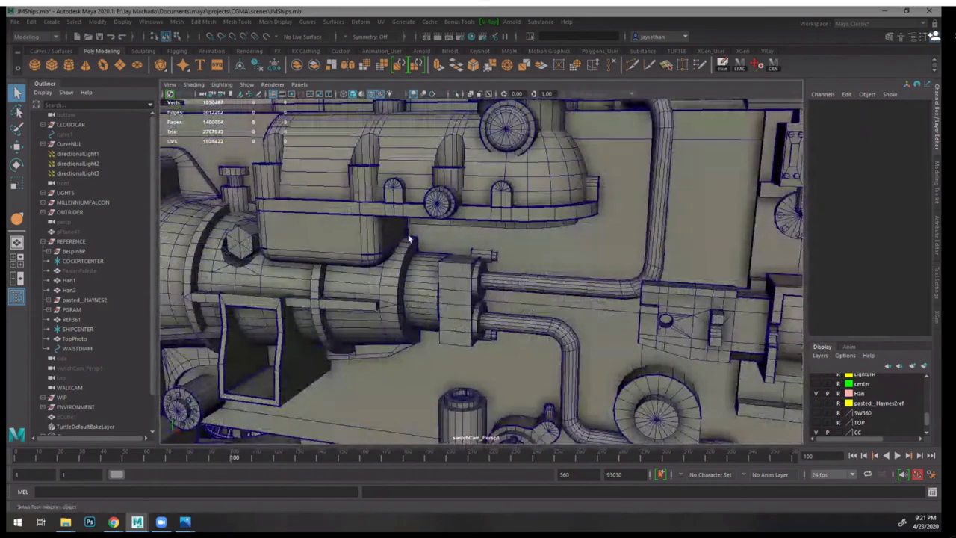
# - View the wireframe of the Falcon's cockpit beside the Han figure, then of the entire ship from above
pyautogui.keyDown('alt'); pyautogui.moveTo(418, 322); pyautogui.dragTo(335, 314, button='right'); pyautogui.keyUp('alt')
pyautogui.keyDown('alt'); pyautogui.moveTo(335, 314); pyautogui.dragTo(463, 284); pyautogui.keyUp('alt')
pyautogui.keyDown('alt'); pyautogui.moveTo(463, 284); pyautogui.dragTo(416, 271, button='right'); pyautogui.keyUp('alt')
pyautogui.keyDown('alt'); pyautogui.moveTo(416, 271); pyautogui.dragTo(423, 321); pyautogui.keyUp('alt')
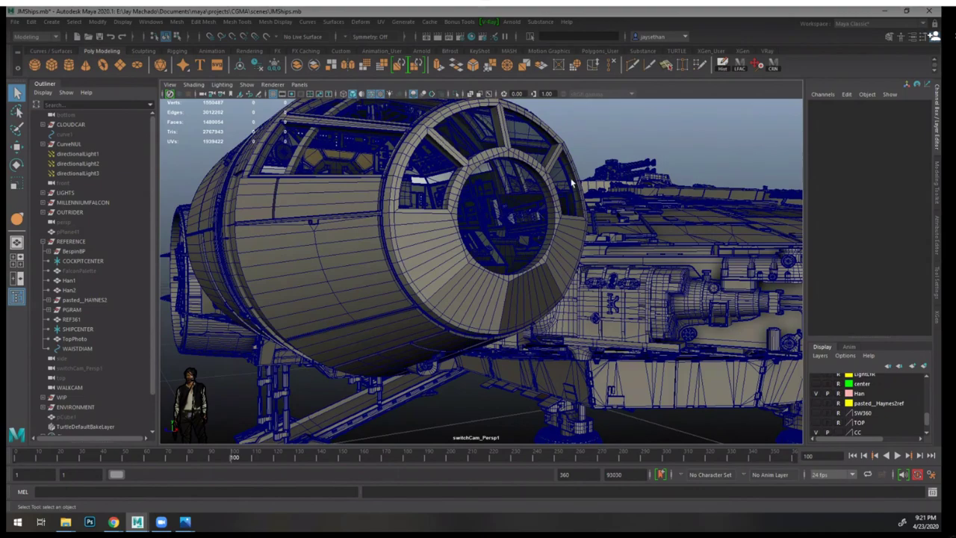
pyautogui.keyDown('alt'); pyautogui.moveTo(674, 232); pyautogui.dragTo(561, 197, button='right'); pyautogui.keyUp('alt')
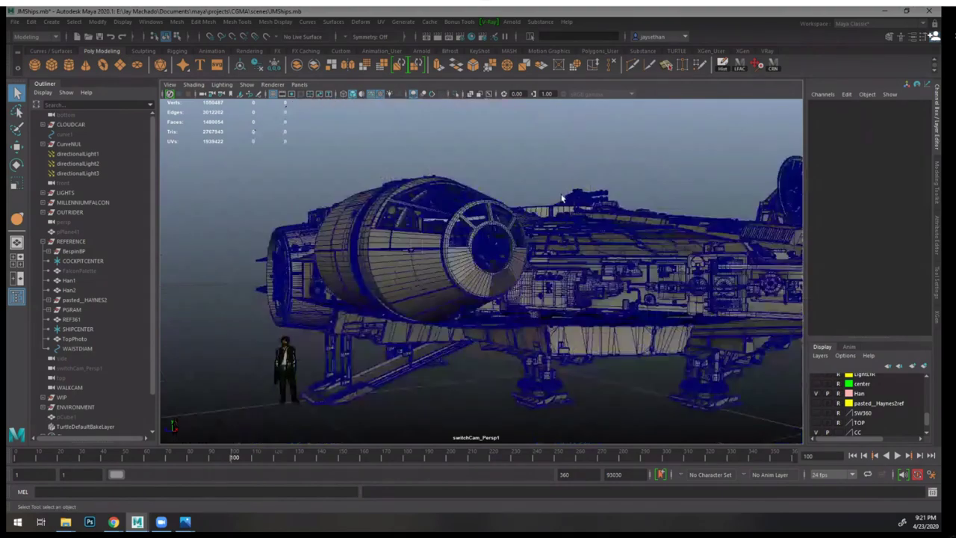
pyautogui.moveTo(562, 198)
pyautogui.keyDown('alt'); pyautogui.mouseDown()
pyautogui.moveTo(454, 187)
pyautogui.moveTo(502, 221)
pyautogui.moveTo(516, 337)
pyautogui.mouseUp(); pyautogui.keyUp('alt')
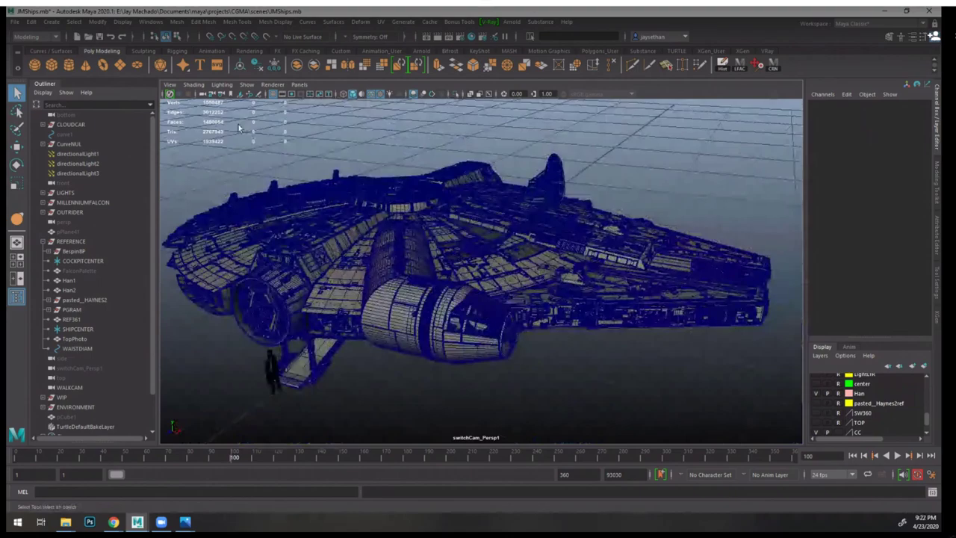
# - Turn off Wireframe on Shaded and view the Falcon's underside in the orthographic camera
pyautogui.click(195, 86)
pyautogui.click(216, 173)
pyautogui.moveTo(294, 261)
pyautogui.keyDown('alt'); pyautogui.mouseDown()
pyautogui.moveTo(290, 224)
pyautogui.moveTo(285, 255)
pyautogui.mouseUp(); pyautogui.keyUp('alt')
pyautogui.keyDown('alt'); pyautogui.moveTo(471, 301); pyautogui.dragTo(491, 183); pyautogui.keyUp('alt')
pyautogui.scroll(-5, 559, 327)
pyautogui.keyDown('alt'); pyautogui.moveTo(522, 246); pyautogui.dragTo(588, 251, button='right'); pyautogui.keyUp('alt')
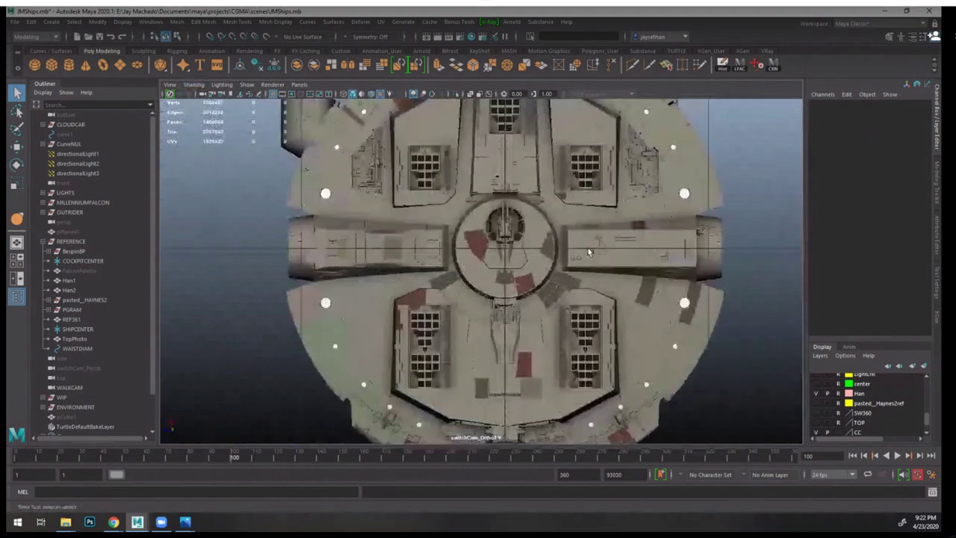
# - Examine the Falcon's underside panels orthographically, then return to perspective and view the belly and landing gear from below
pyautogui.keyDown('alt'); pyautogui.moveTo(588, 252); pyautogui.dragTo(668, 324, button='middle'); pyautogui.keyUp('alt')
pyautogui.keyDown('alt'); pyautogui.moveTo(667, 324); pyautogui.dragTo(682, 317, button='right'); pyautogui.keyUp('alt')
pyautogui.keyDown('alt'); pyautogui.moveTo(506, 271); pyautogui.dragTo(689, 312, button='middle'); pyautogui.keyUp('alt')
pyautogui.keyDown('alt'); pyautogui.moveTo(688, 312); pyautogui.dragTo(721, 275, button='right'); pyautogui.keyUp('alt')
pyautogui.keyDown('alt'); pyautogui.moveTo(463, 204); pyautogui.dragTo(404, 362, button='middle'); pyautogui.keyUp('alt')
pyautogui.keyDown('alt'); pyautogui.moveTo(484, 294); pyautogui.dragTo(358, 272, button='right'); pyautogui.keyUp('alt')
pyautogui.keyDown('alt'); pyautogui.moveTo(538, 256); pyautogui.dragTo(598, 350); pyautogui.keyUp('alt')
pyautogui.keyDown('alt'); pyautogui.moveTo(529, 227); pyautogui.dragTo(570, 270, button='right'); pyautogui.keyUp('alt')
pyautogui.keyDown('alt'); pyautogui.moveTo(569, 271); pyautogui.dragTo(567, 304); pyautogui.keyUp('alt')
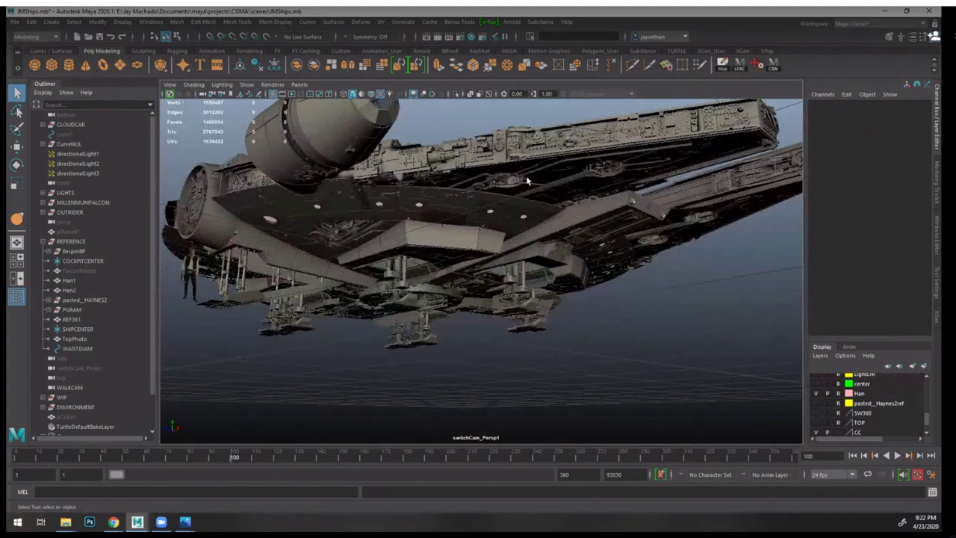
# - Switch to File Explorer, open the VEH_IA folder in MILLENNIUMFALCON's sourceimages, and browse the black-and-white model reference photos
pyautogui.moveTo(66, 521)
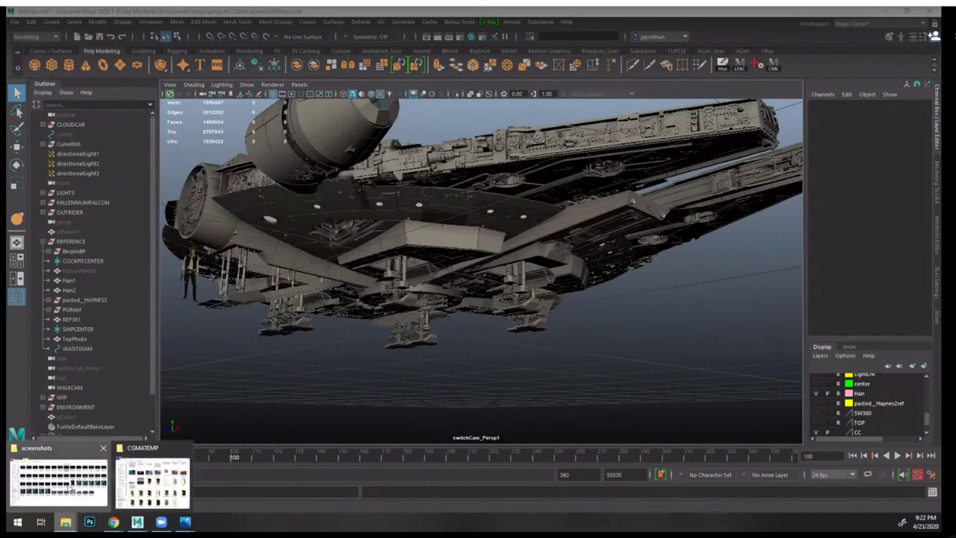
pyautogui.click(92, 478)
pyautogui.click(123, 190)
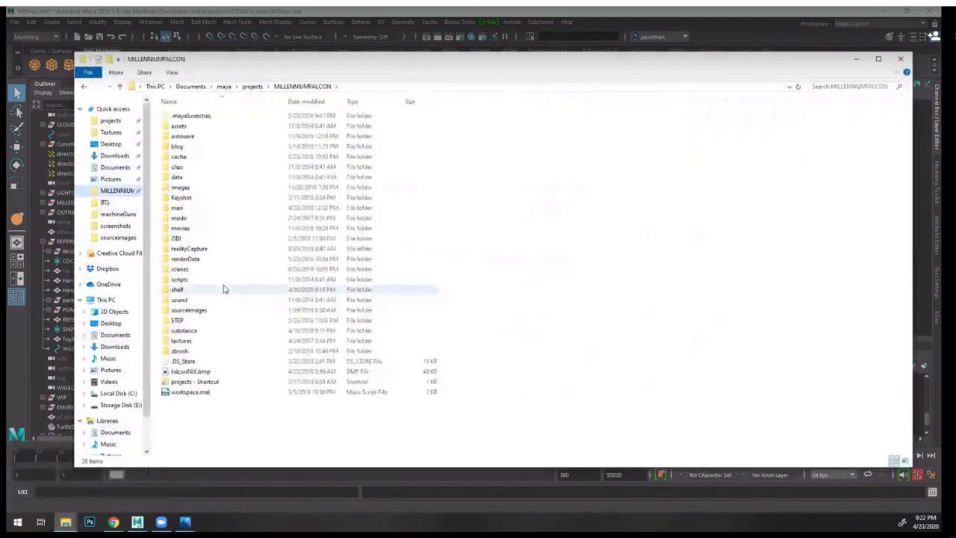
pyautogui.doubleClick(202, 309)
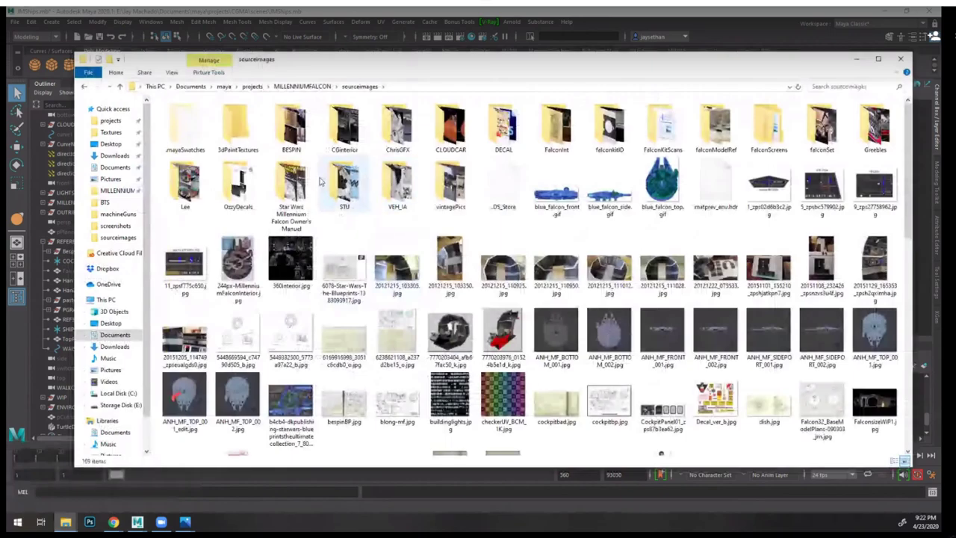
pyautogui.doubleClick(397, 183)
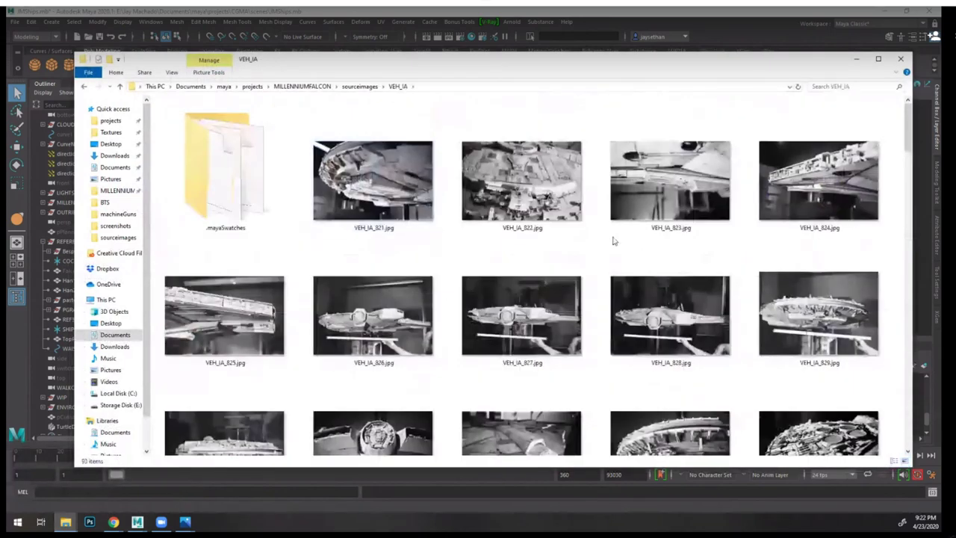
pyautogui.scroll(-5, 672, 268)
pyautogui.scroll(-15, 716, 292)
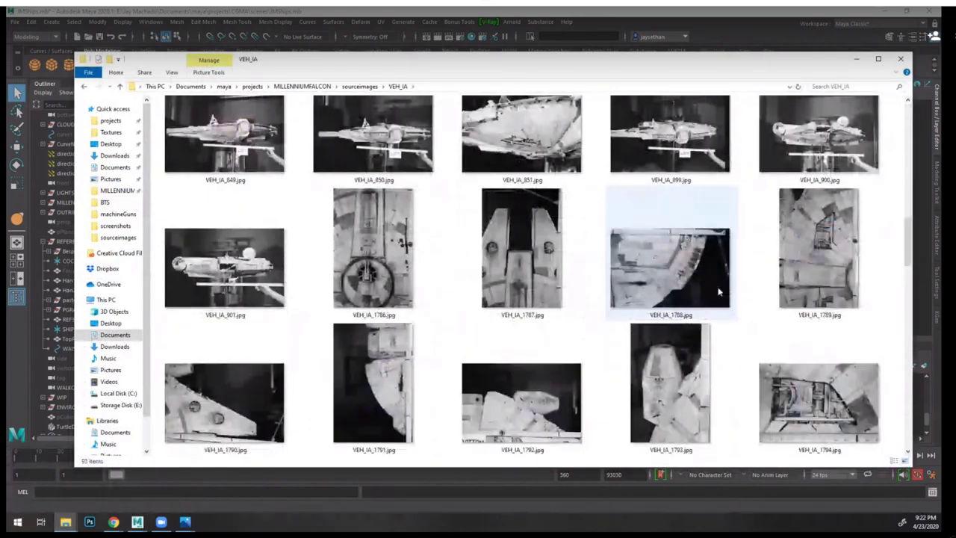
pyautogui.scroll(2, 421, 194)
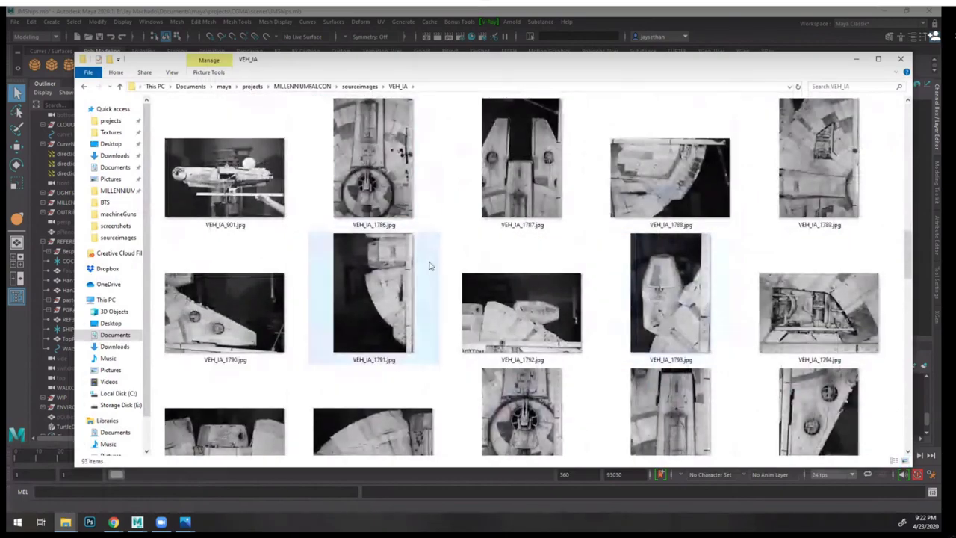
pyautogui.scroll(-1, 425, 256)
pyautogui.scroll(-1, 431, 276)
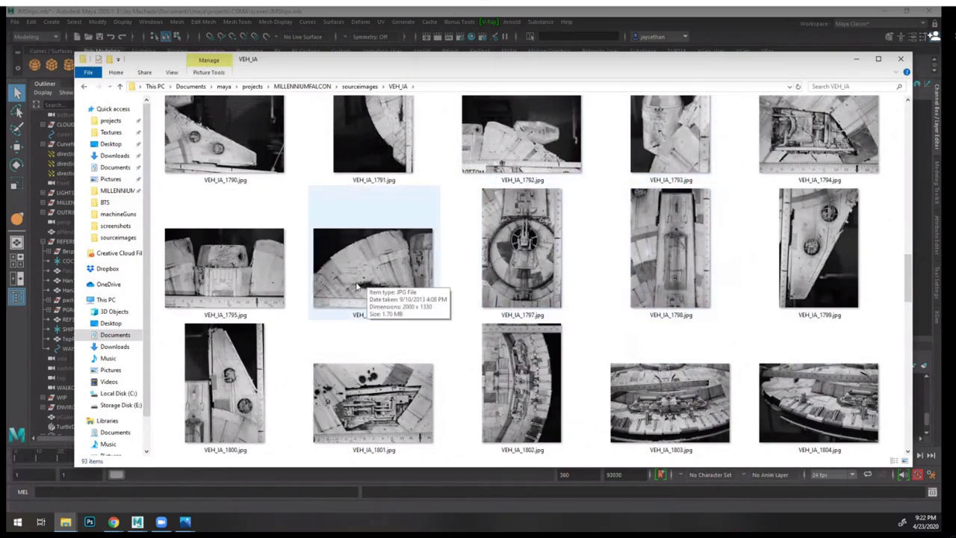
# - Return to Maya, close in on the Falcon's underside panels, and hide the CLN display layer while showing DAM
pyautogui.click(586, 10)
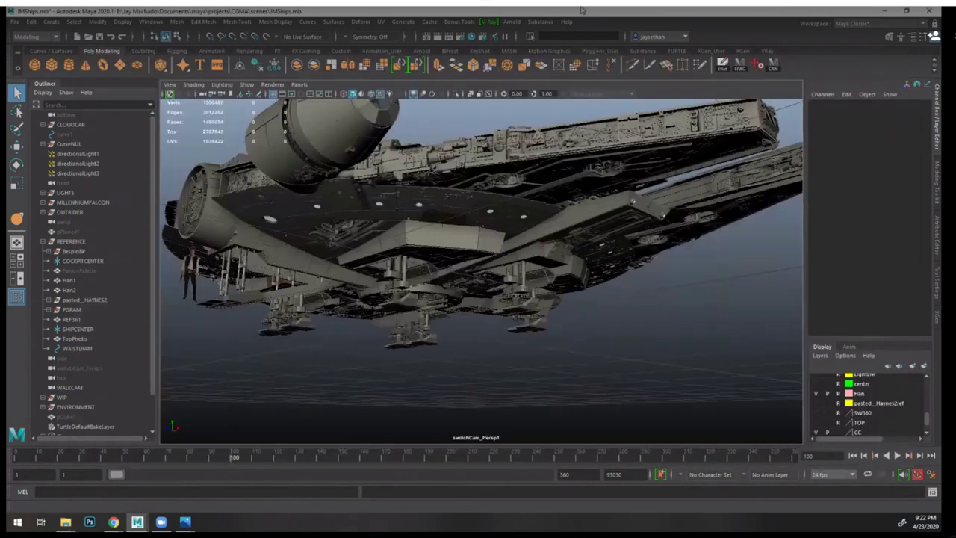
pyautogui.keyDown('alt'); pyautogui.moveTo(597, 247); pyautogui.dragTo(659, 355); pyautogui.keyUp('alt')
pyautogui.keyDown('alt'); pyautogui.moveTo(659, 355); pyautogui.dragTo(628, 416, button='right'); pyautogui.keyUp('alt')
pyautogui.keyDown('alt'); pyautogui.moveTo(627, 416); pyautogui.dragTo(569, 345); pyautogui.keyUp('alt')
pyautogui.scroll(2, 568, 345)
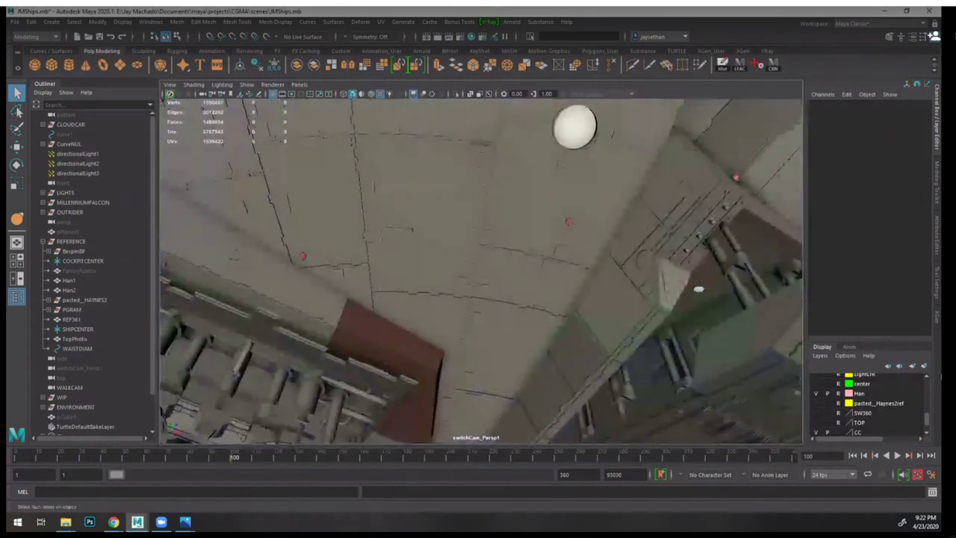
pyautogui.moveTo(927, 417)
pyautogui.mouseDown()
pyautogui.moveTo(927, 382)
pyautogui.moveTo(926, 403)
pyautogui.mouseUp()
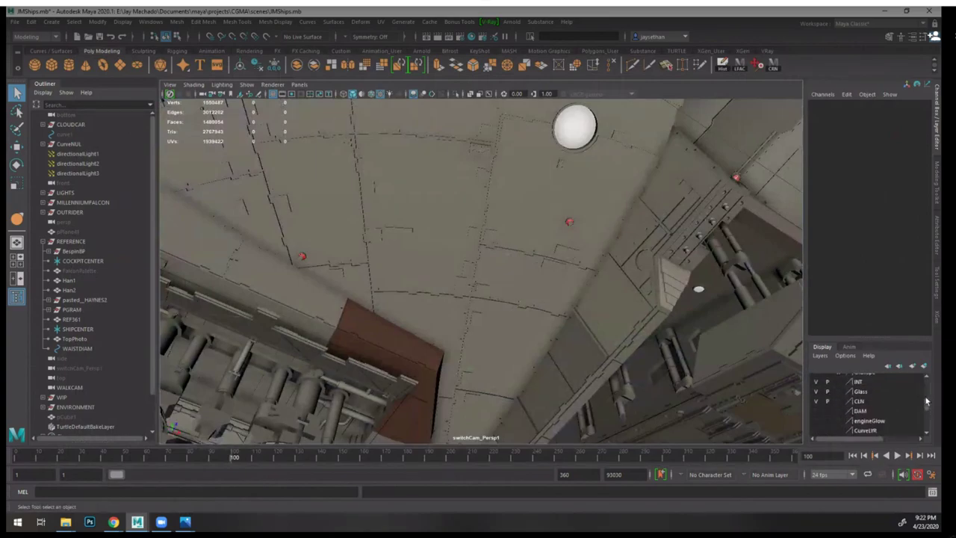
pyautogui.click(815, 410)
pyautogui.keyDown('alt'); pyautogui.moveTo(504, 287); pyautogui.dragTo(499, 256); pyautogui.keyUp('alt')
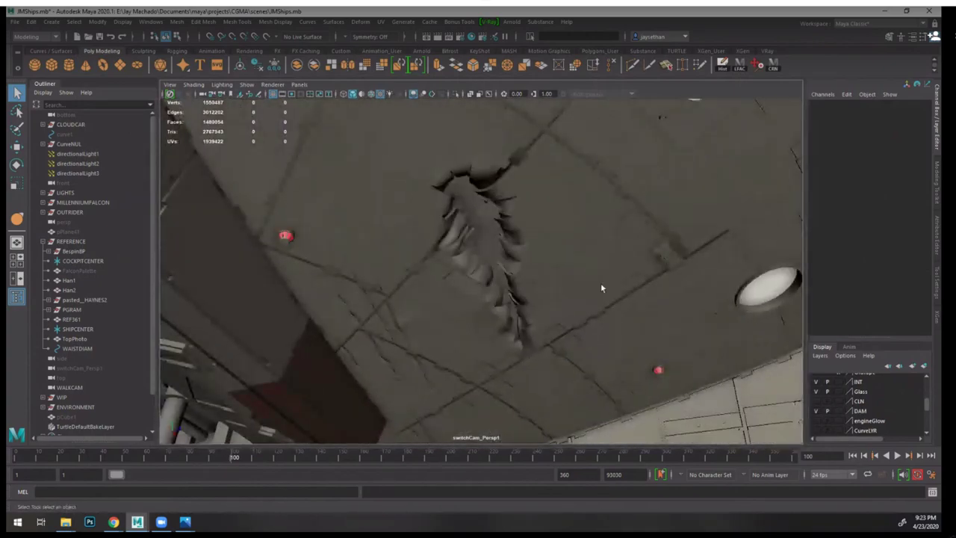
# - Examine the torn hull damage on the Falcon's underside up close and from a wider view beneath the ship
pyautogui.keyDown('alt'); pyautogui.moveTo(575, 276); pyautogui.dragTo(411, 245, button='right'); pyautogui.keyUp('alt')
pyautogui.keyDown('alt'); pyautogui.moveTo(411, 246); pyautogui.dragTo(485, 294); pyautogui.keyUp('alt')
pyautogui.keyDown('alt'); pyautogui.moveTo(471, 254); pyautogui.dragTo(556, 278); pyautogui.keyUp('alt')
pyautogui.keyDown('alt'); pyautogui.moveTo(559, 277); pyautogui.dragTo(471, 262, button='right'); pyautogui.keyUp('alt')
pyautogui.keyDown('alt'); pyautogui.moveTo(471, 262); pyautogui.dragTo(467, 269); pyautogui.keyUp('alt')
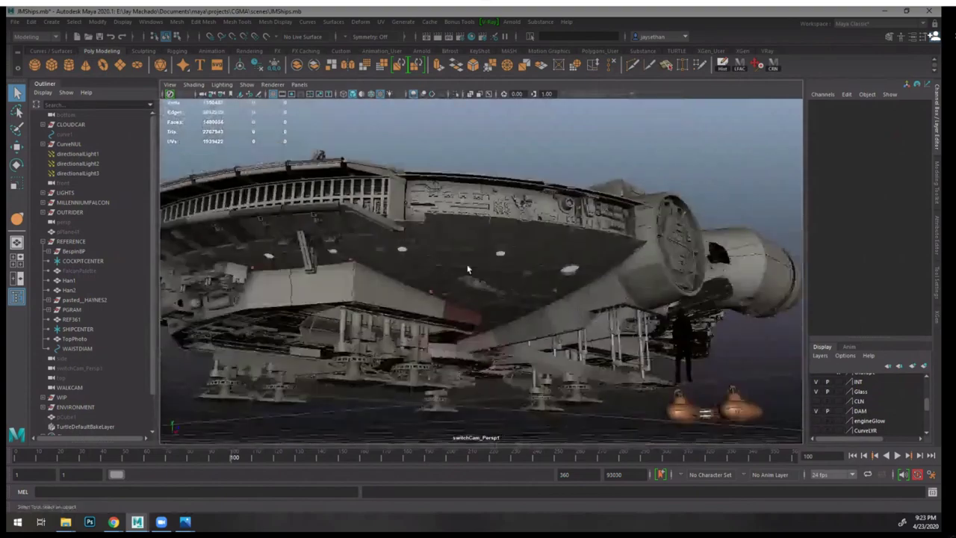
pyautogui.keyDown('alt'); pyautogui.moveTo(467, 269); pyautogui.dragTo(524, 307, button='right'); pyautogui.keyUp('alt')
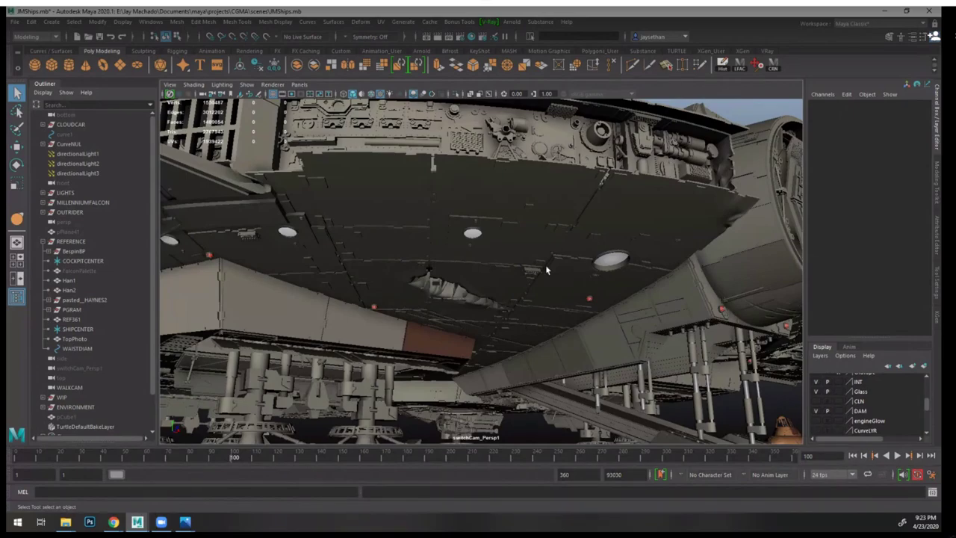
pyautogui.keyDown('alt'); pyautogui.moveTo(569, 279); pyautogui.dragTo(344, 314); pyautogui.keyUp('alt')
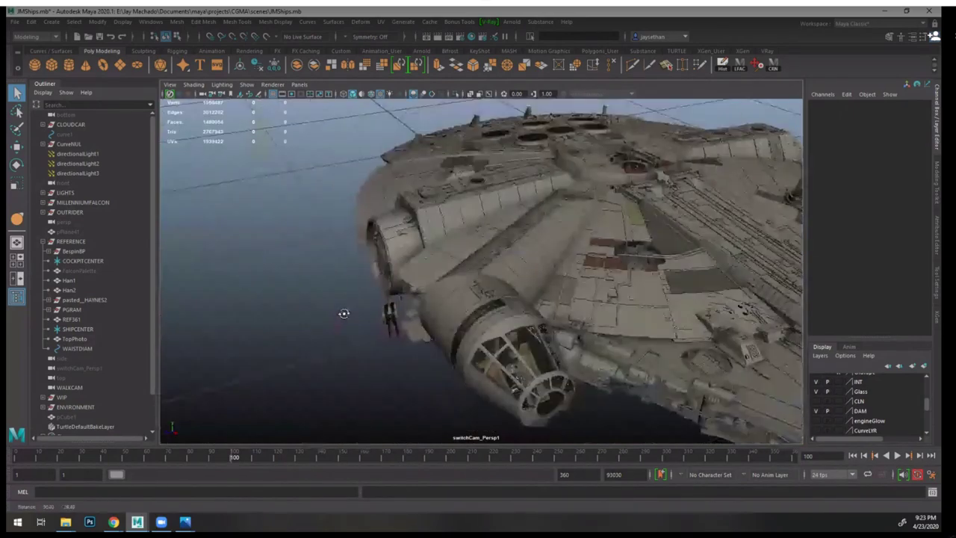
# - Move the view inside the Falcon's cockpit and look closely at the switches and lights on the wall panels
pyautogui.scroll(-5, 356, 270)
pyautogui.keyDown('alt'); pyautogui.moveTo(510, 296); pyautogui.dragTo(474, 233, button='middle'); pyautogui.keyUp('alt')
pyautogui.keyDown('alt'); pyautogui.moveTo(474, 232); pyautogui.dragTo(491, 244, button='right'); pyautogui.keyUp('alt')
pyautogui.keyDown('alt'); pyautogui.moveTo(492, 244); pyautogui.dragTo(612, 343, button='middle'); pyautogui.keyUp('alt')
pyautogui.keyDown('alt'); pyautogui.moveTo(560, 359); pyautogui.dragTo(680, 353, button='right'); pyautogui.keyUp('alt')
pyautogui.keyDown('alt'); pyautogui.moveTo(605, 299); pyautogui.dragTo(649, 314, button='right'); pyautogui.keyUp('alt')
pyautogui.keyDown('alt'); pyautogui.moveTo(597, 321); pyautogui.dragTo(522, 281); pyautogui.keyUp('alt')
pyautogui.keyDown('alt'); pyautogui.moveTo(523, 280); pyautogui.dragTo(530, 328, button='middle'); pyautogui.keyUp('alt')
pyautogui.keyDown('alt'); pyautogui.moveTo(530, 328); pyautogui.dragTo(628, 308, button='right'); pyautogui.keyUp('alt')
pyautogui.keyDown('alt'); pyautogui.moveTo(628, 308); pyautogui.dragTo(637, 331, button='middle'); pyautogui.keyUp('alt')
pyautogui.keyDown('alt'); pyautogui.moveTo(637, 331); pyautogui.dragTo(657, 321); pyautogui.keyUp('alt')
pyautogui.keyDown('alt'); pyautogui.moveTo(657, 321); pyautogui.dragTo(485, 325, button='middle'); pyautogui.keyUp('alt')
pyautogui.moveTo(485, 325)
pyautogui.keyDown('alt'); pyautogui.mouseDown(button='right')
pyautogui.moveTo(509, 330)
pyautogui.moveTo(504, 385)
pyautogui.mouseUp(button='right'); pyautogui.keyUp('alt')
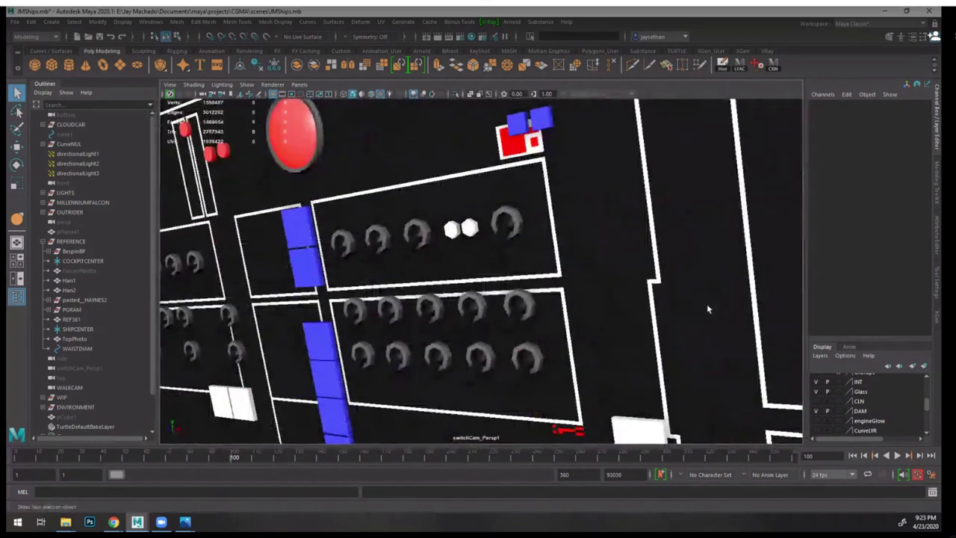
# - Select the white tape outlines on the cockpit wall panels and examine their layout across the walls
pyautogui.click(662, 282)
pyautogui.keyDown('alt'); pyautogui.moveTo(661, 283); pyautogui.dragTo(572, 354, button='right'); pyautogui.keyUp('alt')
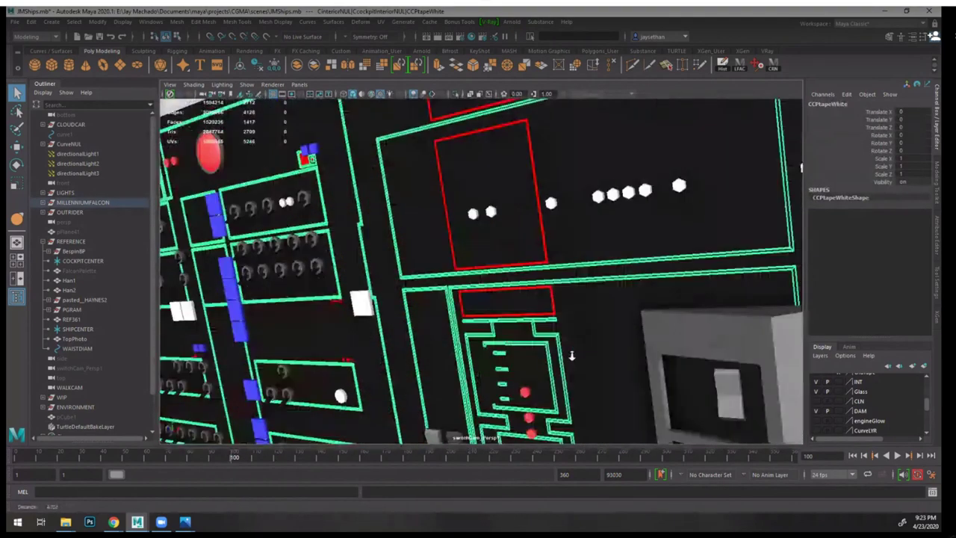
pyautogui.keyDown('alt'); pyautogui.moveTo(572, 354); pyautogui.dragTo(539, 307); pyautogui.keyUp('alt')
pyautogui.keyDown('alt'); pyautogui.moveTo(540, 307); pyautogui.dragTo(471, 295, button='right'); pyautogui.keyUp('alt')
pyautogui.keyDown('alt'); pyautogui.moveTo(470, 295); pyautogui.dragTo(440, 288); pyautogui.keyUp('alt')
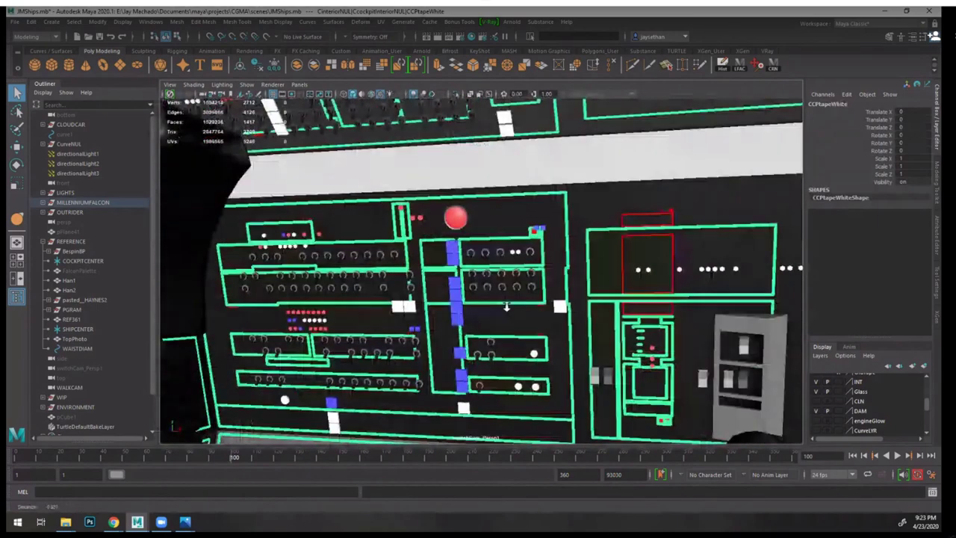
pyautogui.keyDown('alt'); pyautogui.moveTo(441, 287); pyautogui.dragTo(507, 285, button='right'); pyautogui.keyUp('alt')
# - Clear the selection and examine the blue lights and toggle switches, both close up and across the surrounding cockpit panels
pyautogui.keyDown('alt'); pyautogui.moveTo(390, 204); pyautogui.dragTo(475, 228, button='middle'); pyautogui.keyUp('alt')
pyautogui.click(453, 250)
pyautogui.click(471, 249)
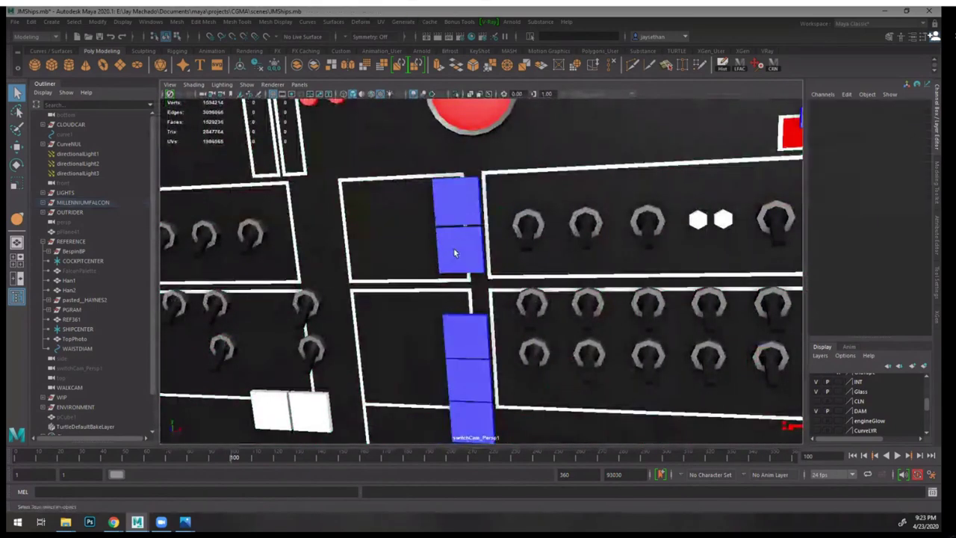
pyautogui.keyDown('alt'); pyautogui.moveTo(475, 233); pyautogui.dragTo(405, 199, button='right'); pyautogui.keyUp('alt')
pyautogui.keyDown('alt'); pyautogui.moveTo(495, 273); pyautogui.dragTo(421, 254, button='right'); pyautogui.keyUp('alt')
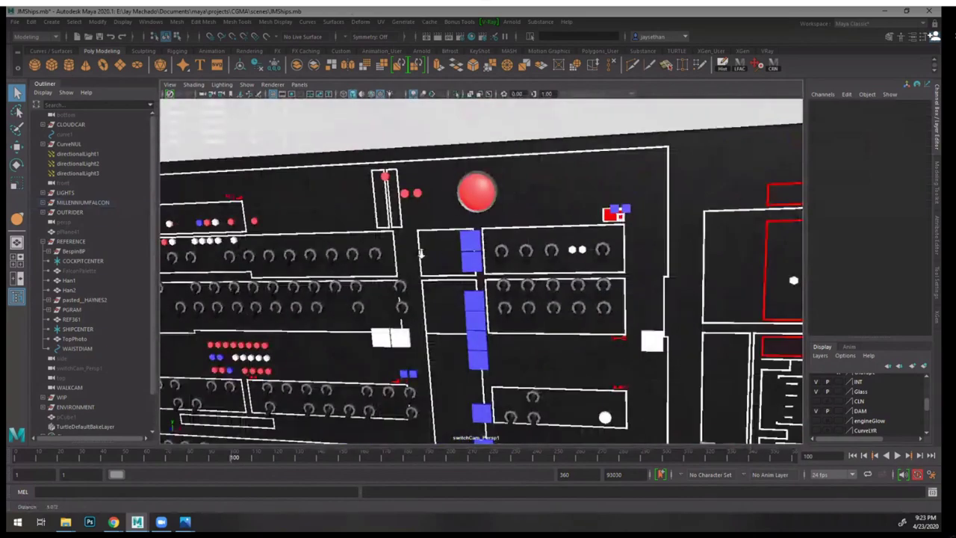
pyautogui.keyDown('alt'); pyautogui.moveTo(420, 254); pyautogui.dragTo(378, 245); pyautogui.keyUp('alt')
pyautogui.keyDown('alt'); pyautogui.moveTo(378, 245); pyautogui.dragTo(379, 275, button='right'); pyautogui.keyUp('alt')
pyautogui.keyDown('alt'); pyautogui.moveTo(379, 275); pyautogui.dragTo(524, 218); pyautogui.keyUp('alt')
# - Switch to File Explorer and open the 360Interior.jpg reference from MILLENNIUMFALCON's sourceimages folder
pyautogui.click(66, 521)
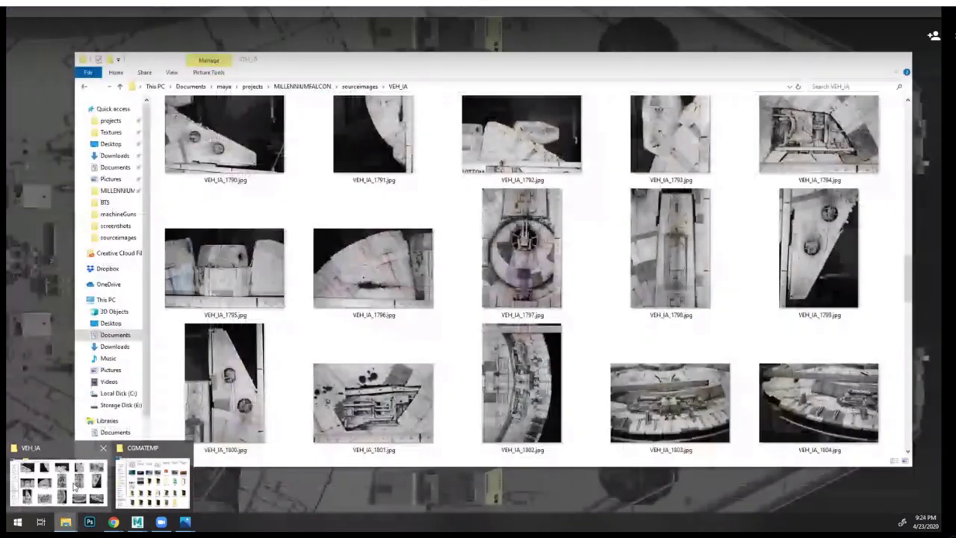
pyautogui.click(71, 487)
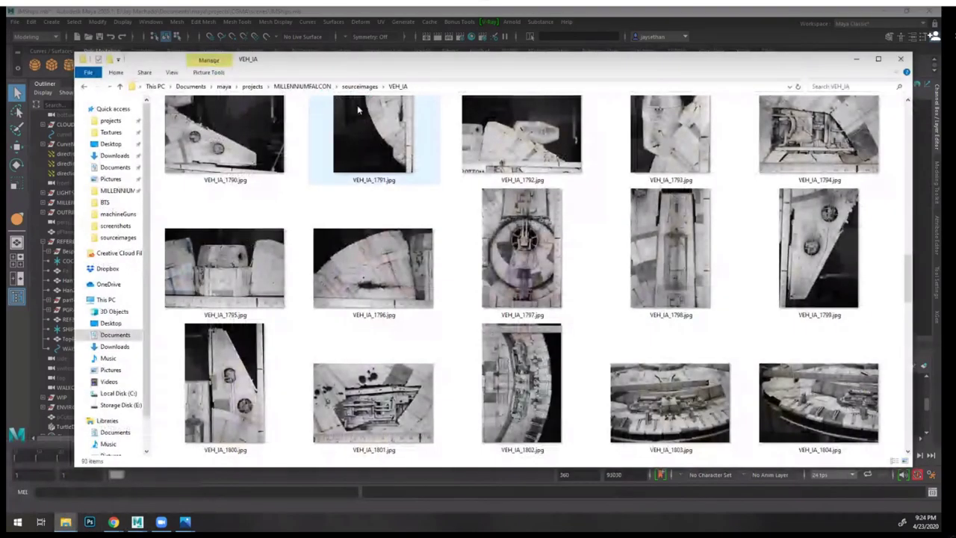
pyautogui.click(357, 86)
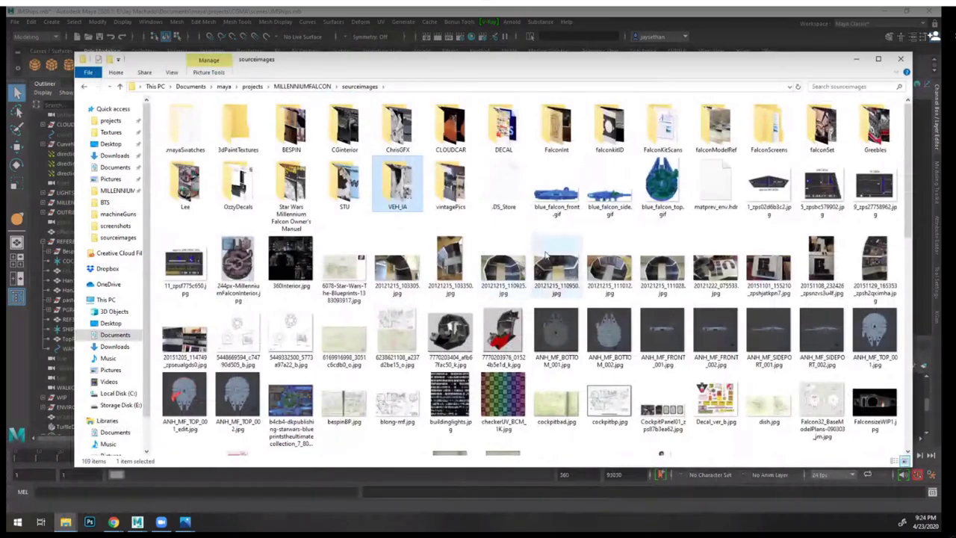
pyautogui.doubleClick(298, 254)
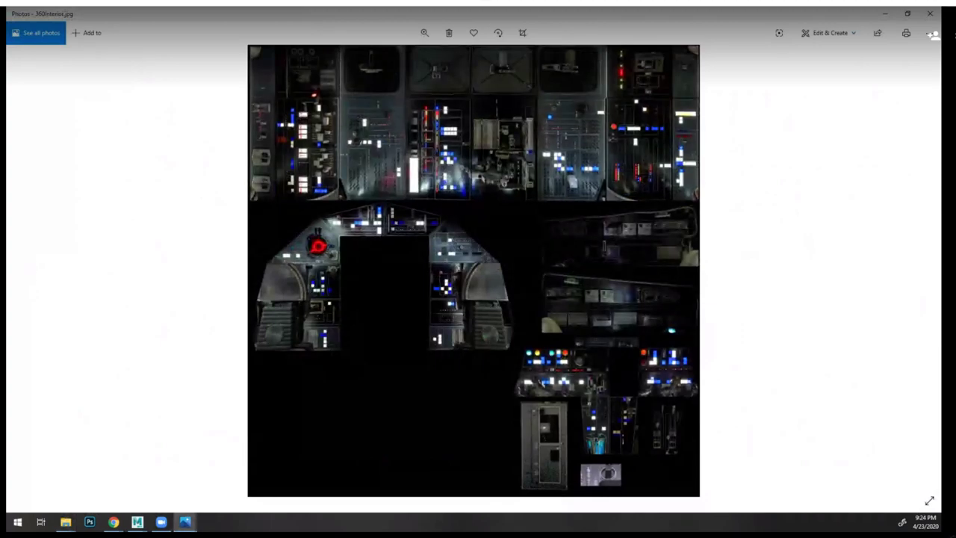
# - Switch to Chrome and look around the X-wing and Falcon cockpit panoramas on the starwars.com Force Awakens set page
pyautogui.hotkey('alt', 'Tab')
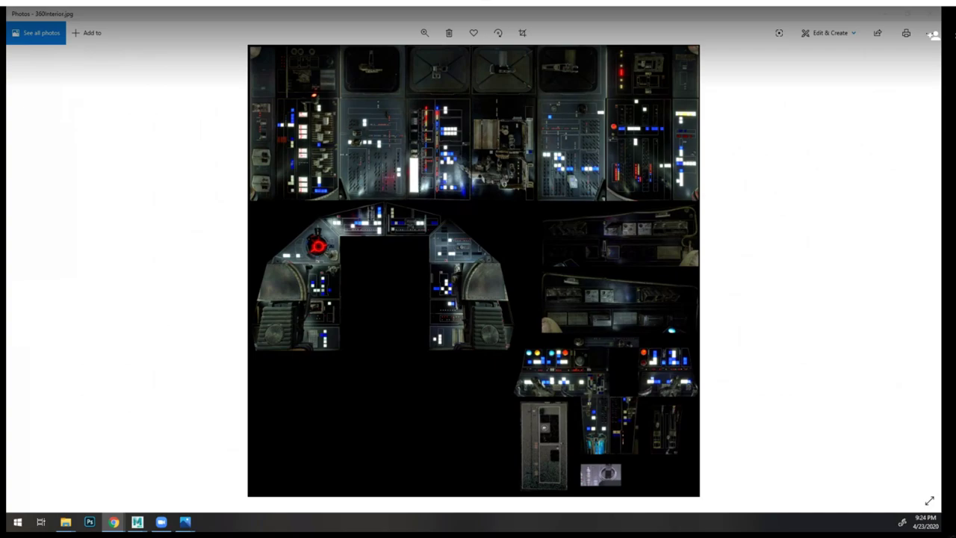
pyautogui.moveTo(112, 48); pyautogui.dragTo(586, 81)
pyautogui.moveTo(586, 81); pyautogui.dragTo(593, 55)
pyautogui.scroll(-6, 651, 299)
pyautogui.scroll(-4, 642, 300)
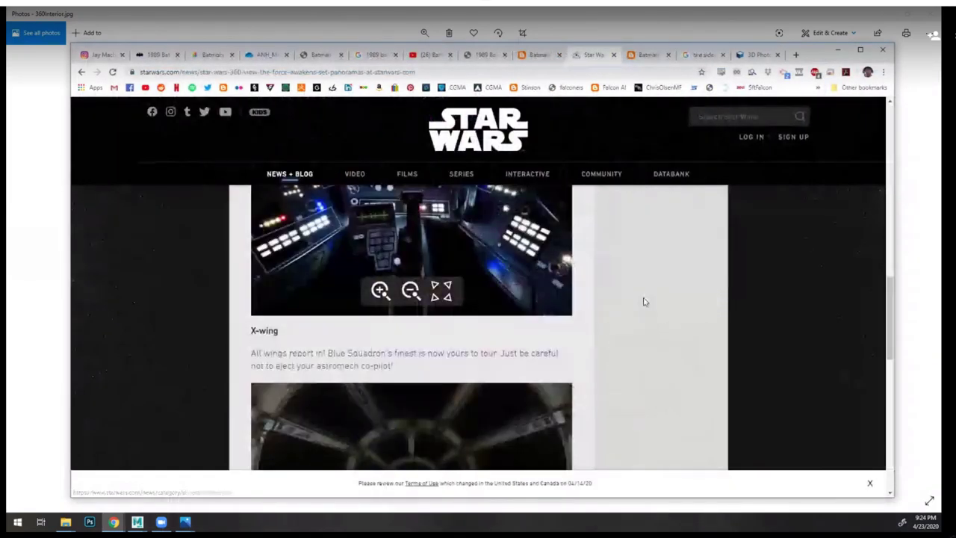
pyautogui.scroll(2, 640, 298)
pyautogui.moveTo(534, 290); pyautogui.dragTo(498, 278)
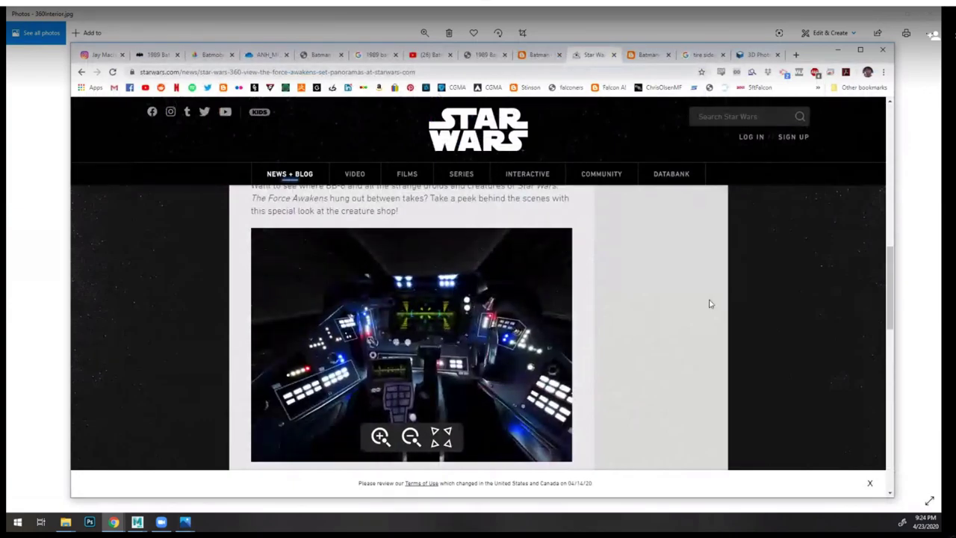
pyautogui.scroll(-4, 687, 294)
pyautogui.moveTo(366, 341); pyautogui.dragTo(324, 305)
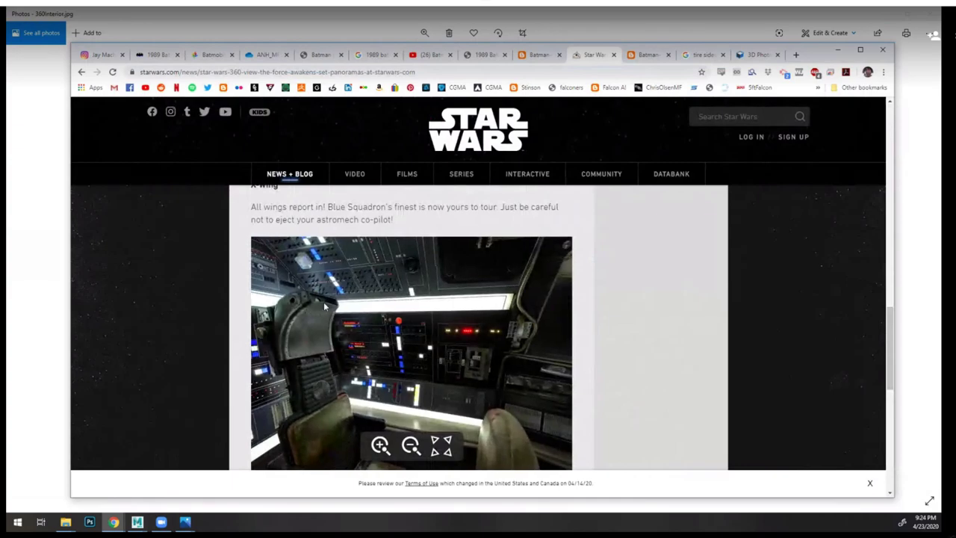
pyautogui.moveTo(473, 379); pyautogui.dragTo(379, 360)
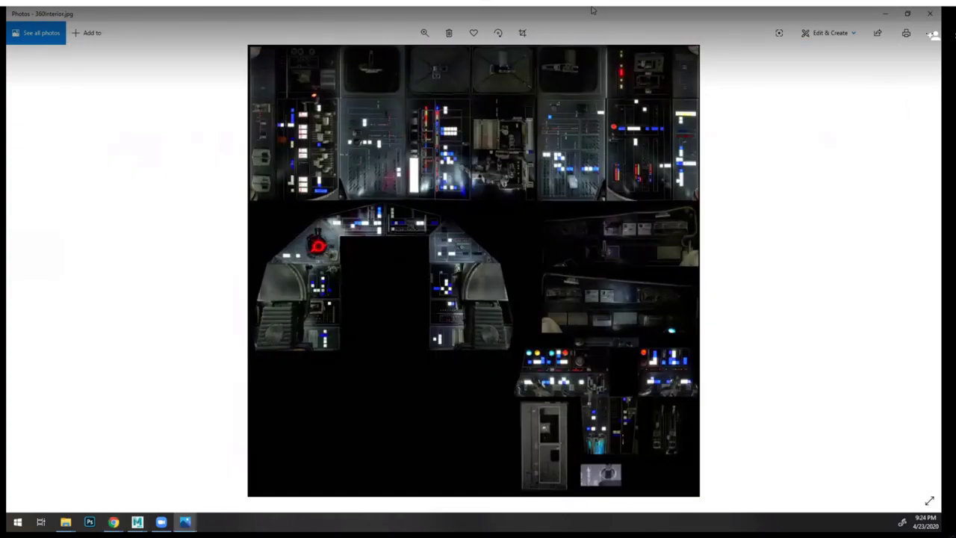
# - Revisit and minimize 360Interior.jpg, then return to Maya and view the modeled cockpit's seats, rear wall and overhead panels
pyautogui.hotkey('alt', 'Tab')
pyautogui.click(881, 13)
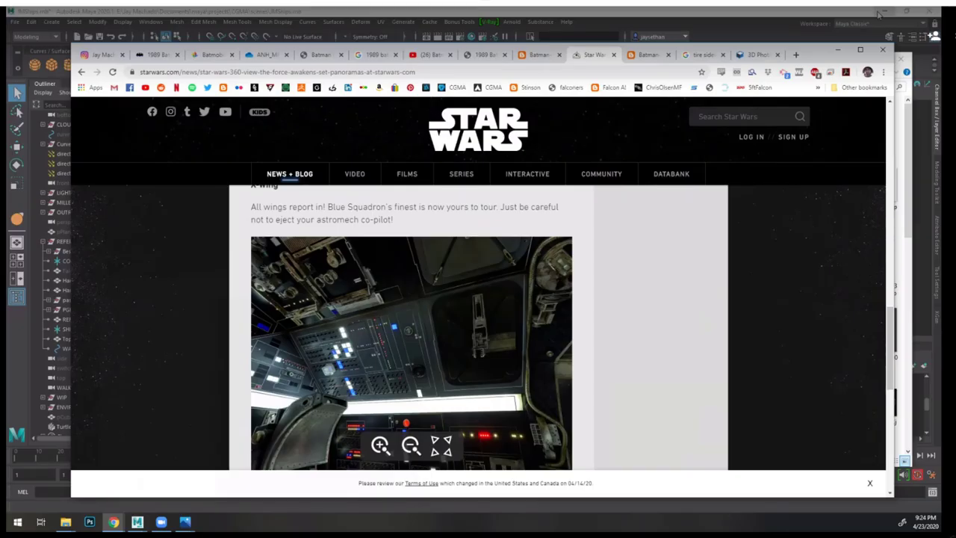
pyautogui.click(858, 17)
pyautogui.keyDown('alt'); pyautogui.moveTo(655, 184); pyautogui.dragTo(683, 239, button='right'); pyautogui.keyUp('alt')
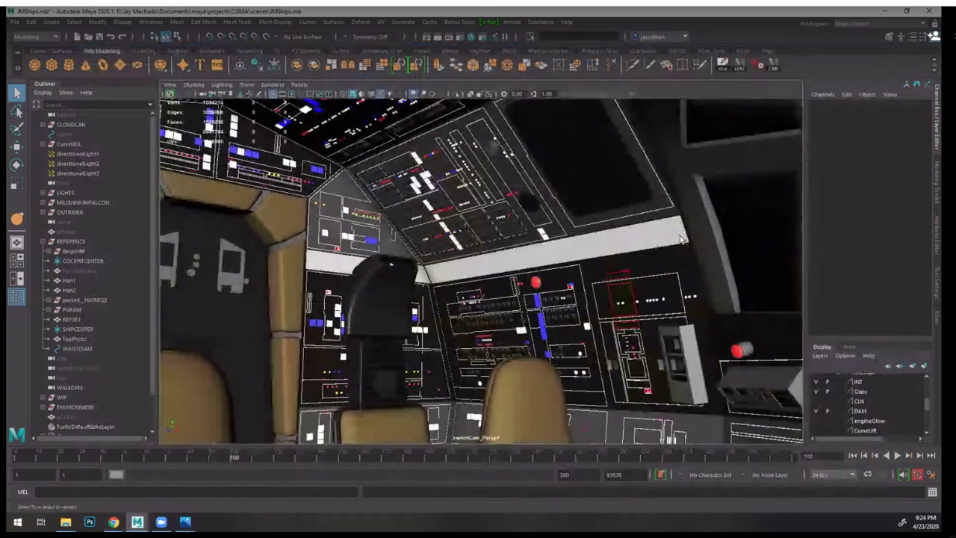
pyautogui.keyDown('alt'); pyautogui.moveTo(517, 166); pyautogui.dragTo(635, 202); pyautogui.keyUp('alt')
pyautogui.keyDown('alt'); pyautogui.moveTo(635, 202); pyautogui.dragTo(641, 264, button='middle'); pyautogui.keyUp('alt')
pyautogui.keyDown('alt'); pyautogui.moveTo(641, 265); pyautogui.dragTo(571, 257); pyautogui.keyUp('alt')
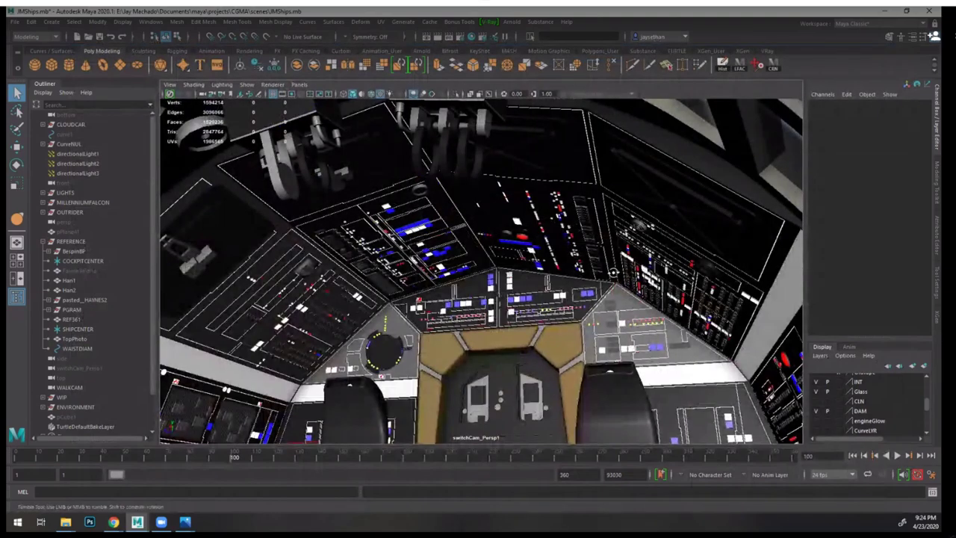
# - Leave the cockpit interior and view the quad-cannon turret with its round window on the Falcon's hull
pyautogui.keyDown('alt'); pyautogui.moveTo(593, 271); pyautogui.dragTo(657, 300); pyautogui.keyUp('alt')
pyautogui.keyDown('alt'); pyautogui.moveTo(657, 301); pyautogui.dragTo(716, 338, button='middle'); pyautogui.keyUp('alt')
pyautogui.keyDown('alt'); pyautogui.moveTo(717, 337); pyautogui.dragTo(515, 278, button='right'); pyautogui.keyUp('alt')
pyautogui.keyDown('alt'); pyautogui.moveTo(515, 278); pyautogui.dragTo(503, 295); pyautogui.keyUp('alt')
pyautogui.keyDown('alt'); pyautogui.moveTo(503, 294); pyautogui.dragTo(481, 305, button='right'); pyautogui.keyUp('alt')
pyautogui.moveTo(482, 304)
pyautogui.keyDown('alt'); pyautogui.mouseDown()
pyautogui.moveTo(559, 316)
pyautogui.moveTo(403, 252)
pyautogui.moveTo(437, 244)
pyautogui.moveTo(438, 228)
pyautogui.moveTo(452, 230)
pyautogui.moveTo(490, 271)
pyautogui.moveTo(430, 228)
pyautogui.moveTo(563, 248)
pyautogui.moveTo(393, 305)
pyautogui.moveTo(441, 278)
pyautogui.mouseUp(); pyautogui.keyUp('alt')
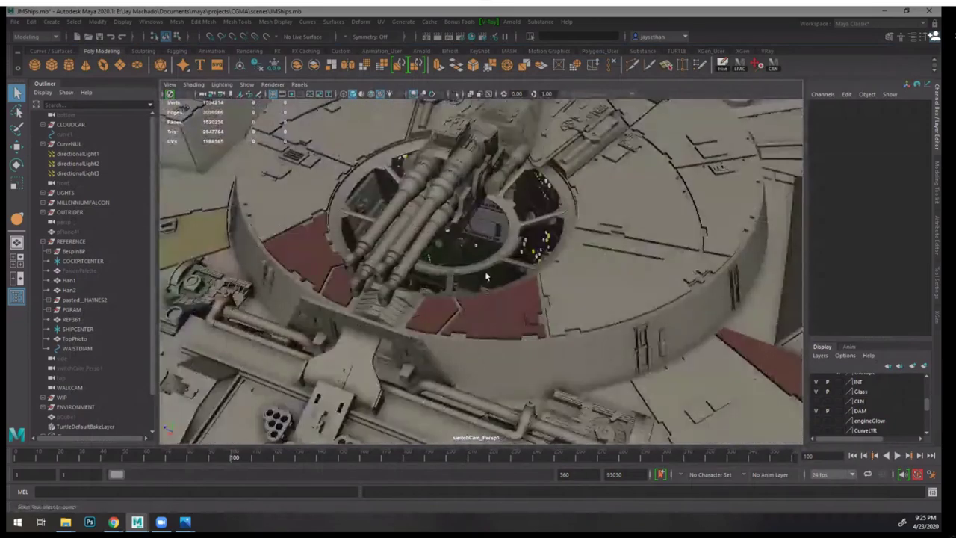
# - View the entire Falcon from its side, at an angle and from above
pyautogui.keyDown('alt'); pyautogui.moveTo(551, 259); pyautogui.dragTo(448, 284); pyautogui.keyUp('alt')
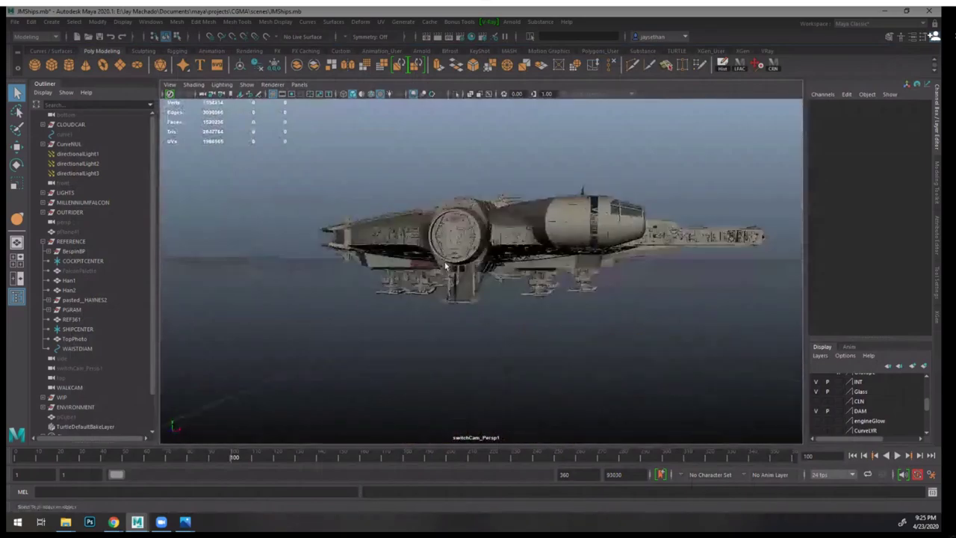
pyautogui.keyDown('alt'); pyautogui.moveTo(448, 283); pyautogui.dragTo(490, 287, button='right'); pyautogui.keyUp('alt')
pyautogui.keyDown('alt'); pyautogui.moveTo(491, 287); pyautogui.dragTo(488, 314); pyautogui.keyUp('alt')
pyautogui.keyDown('alt'); pyautogui.moveTo(488, 315); pyautogui.dragTo(393, 286, button='right'); pyautogui.keyUp('alt')
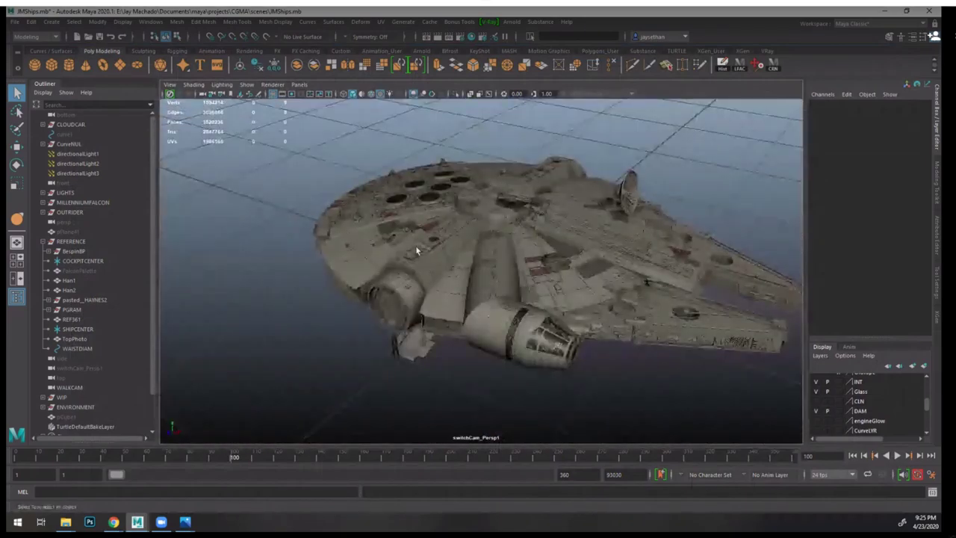
pyautogui.keyDown('alt'); pyautogui.moveTo(577, 160); pyautogui.dragTo(478, 304); pyautogui.keyUp('alt')
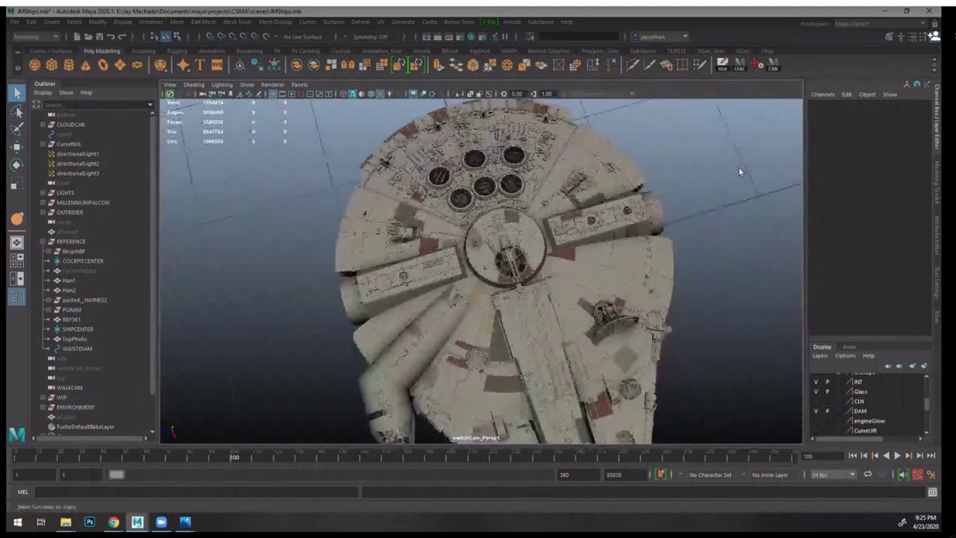
# - Move around the Falcon to the orange twin-pod cloud car and center it in front of the ship
pyautogui.keyDown('alt'); pyautogui.moveTo(651, 255); pyautogui.dragTo(597, 232); pyautogui.keyUp('alt')
pyautogui.keyDown('alt'); pyautogui.moveTo(597, 231); pyautogui.dragTo(657, 250, button='right'); pyautogui.keyUp('alt')
pyautogui.keyDown('alt'); pyautogui.moveTo(657, 250); pyautogui.dragTo(627, 278, button='middle'); pyautogui.keyUp('alt')
pyautogui.keyDown('alt'); pyautogui.moveTo(627, 279); pyautogui.dragTo(246, 235, button='right'); pyautogui.keyUp('alt')
pyautogui.keyDown('alt'); pyautogui.moveTo(522, 251); pyautogui.dragTo(492, 321); pyautogui.keyUp('alt')
pyautogui.keyDown('alt'); pyautogui.moveTo(560, 299); pyautogui.dragTo(471, 267, button='right'); pyautogui.keyUp('alt')
pyautogui.keyDown('alt'); pyautogui.moveTo(712, 333); pyautogui.dragTo(647, 318, button='middle'); pyautogui.keyUp('alt')
pyautogui.keyDown('alt'); pyautogui.moveTo(646, 318); pyautogui.dragTo(627, 286); pyautogui.keyUp('alt')
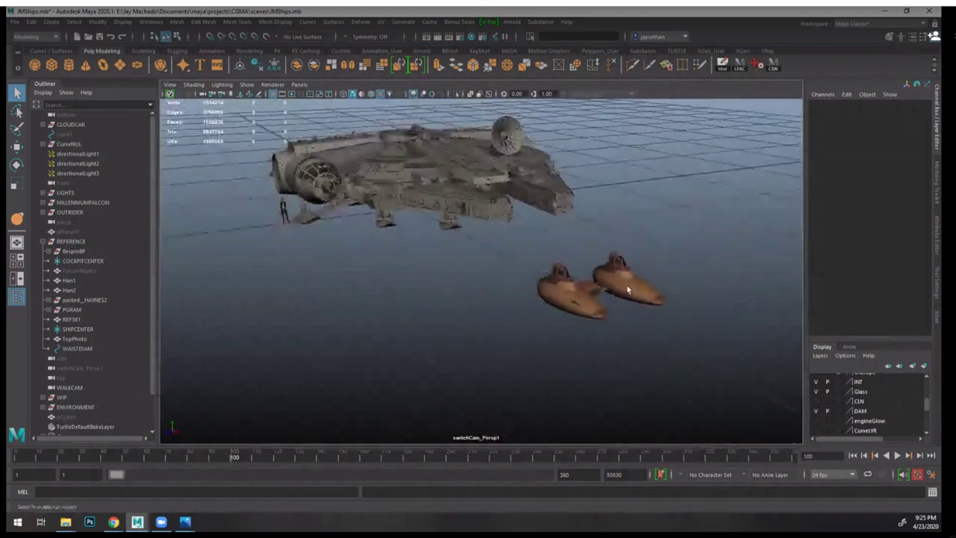
pyautogui.keyDown('alt'); pyautogui.moveTo(627, 286); pyautogui.dragTo(698, 329, button='right'); pyautogui.keyUp('alt')
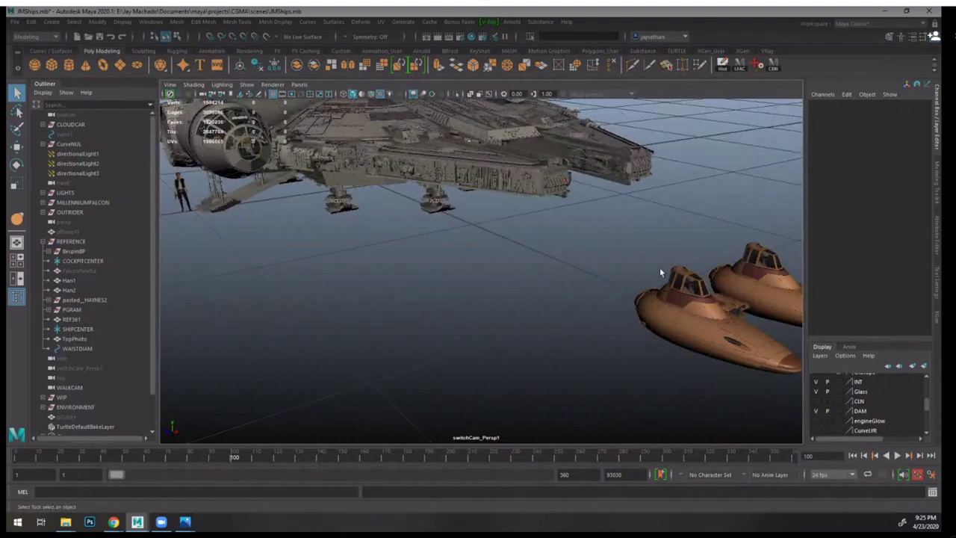
pyautogui.keyDown('alt'); pyautogui.moveTo(659, 262); pyautogui.dragTo(540, 262, button='middle'); pyautogui.keyUp('alt')
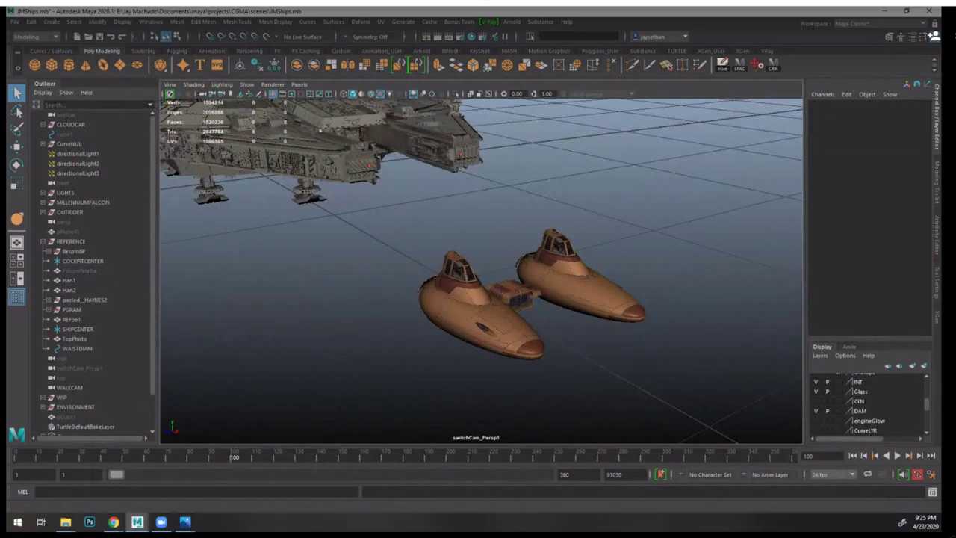
# - Switch to File Explorer, open MILLENNIUMFALCON's images folder, and select the bespin.0001.jpg render
pyautogui.click(66, 521)
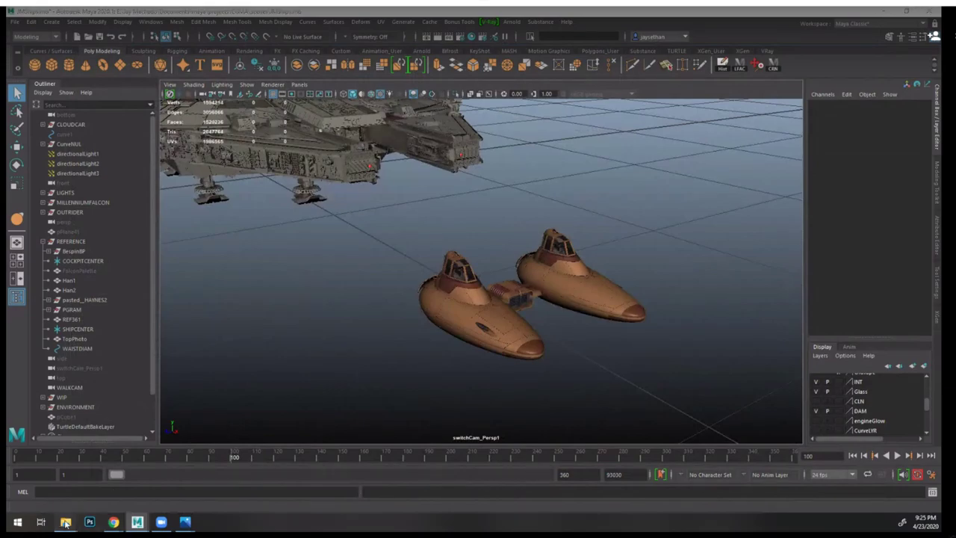
pyautogui.click(95, 483)
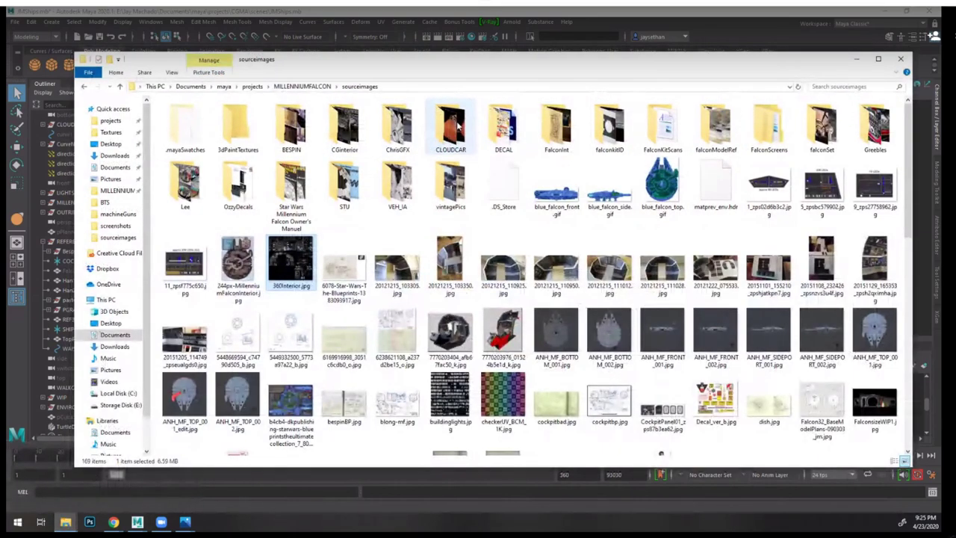
pyautogui.click(309, 88)
pyautogui.doubleClick(196, 190)
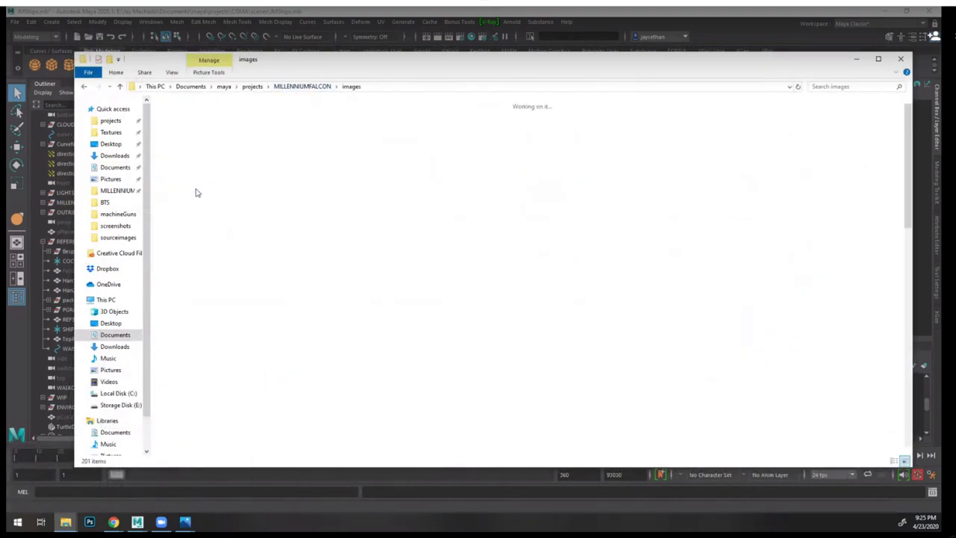
pyautogui.click(460, 132)
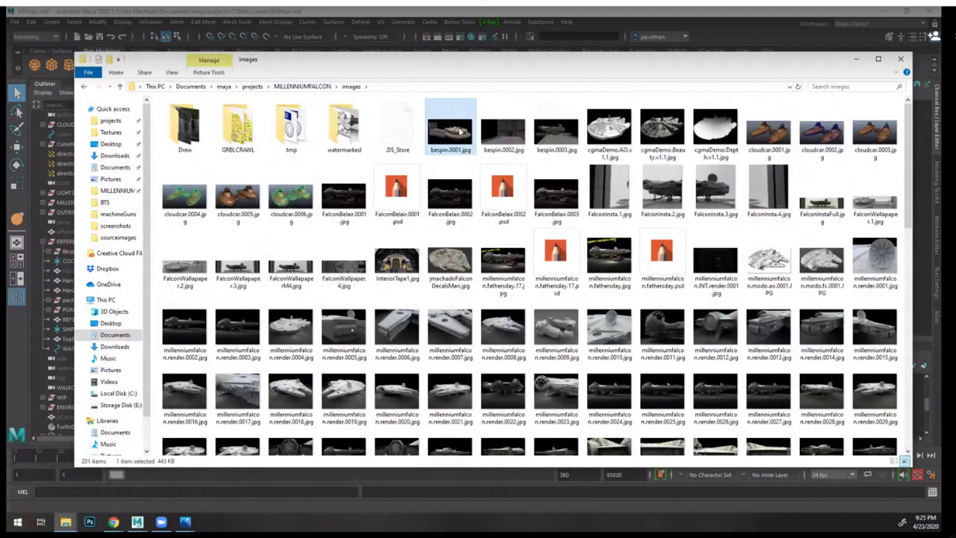
# - Open and view the bespin.0001.jpg and bespin.0002.jpg landing-platform renders at full size, closing each one after viewing
pyautogui.doubleClick(461, 132)
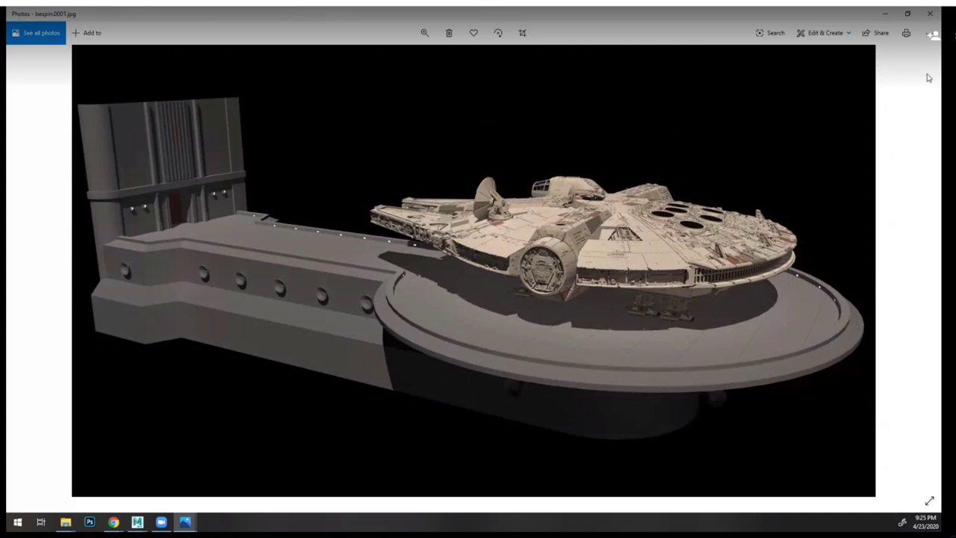
pyautogui.click(930, 13)
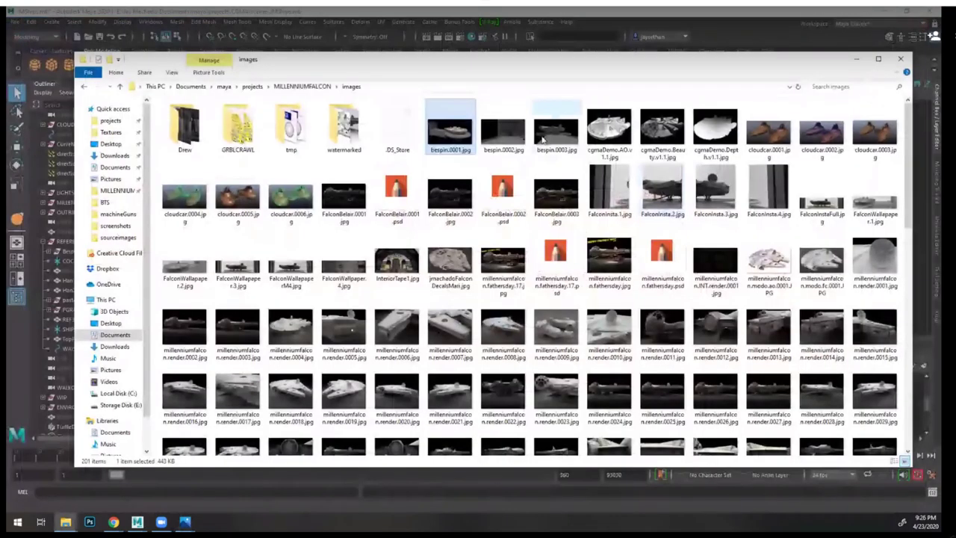
pyautogui.click(504, 133)
pyautogui.doubleClick(514, 136)
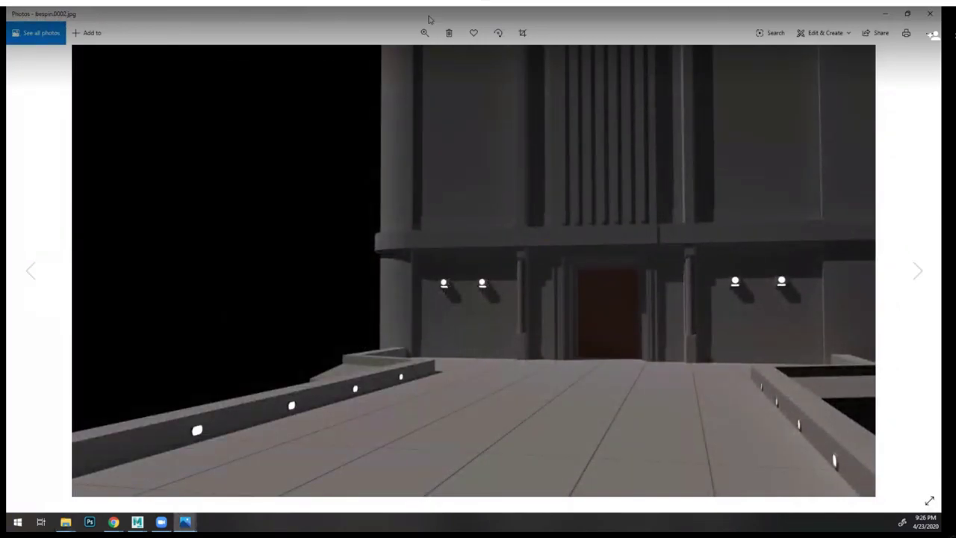
pyautogui.click(936, 14)
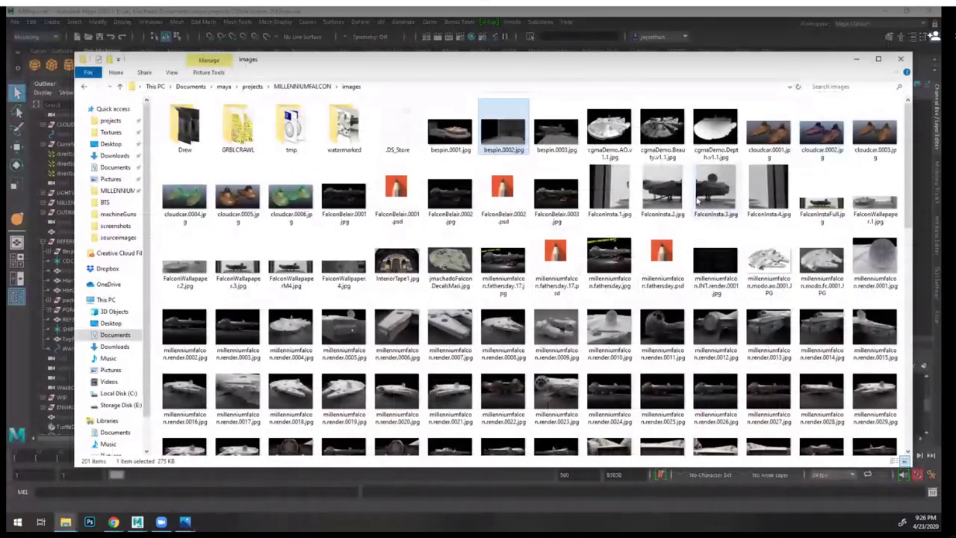
# - View the FalconInstaFull.jpg and FalconWallapaper.1.jpg renders one after the other, then return to the images folder
pyautogui.click(826, 203)
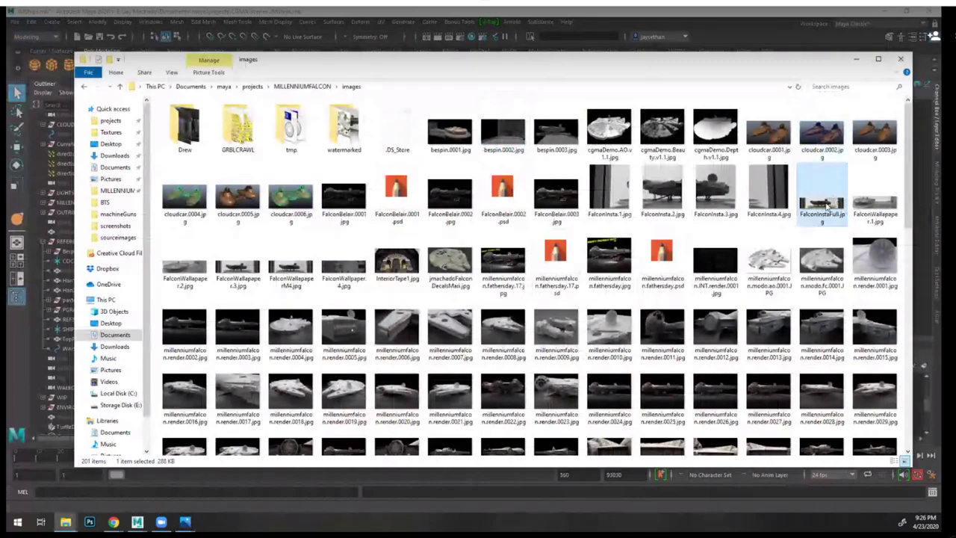
pyautogui.doubleClick(826, 203)
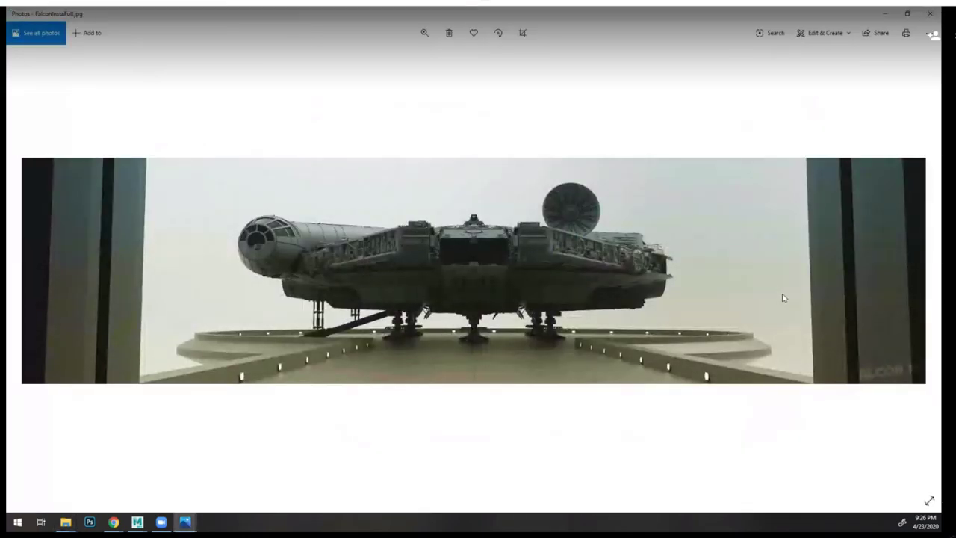
pyautogui.click(937, 14)
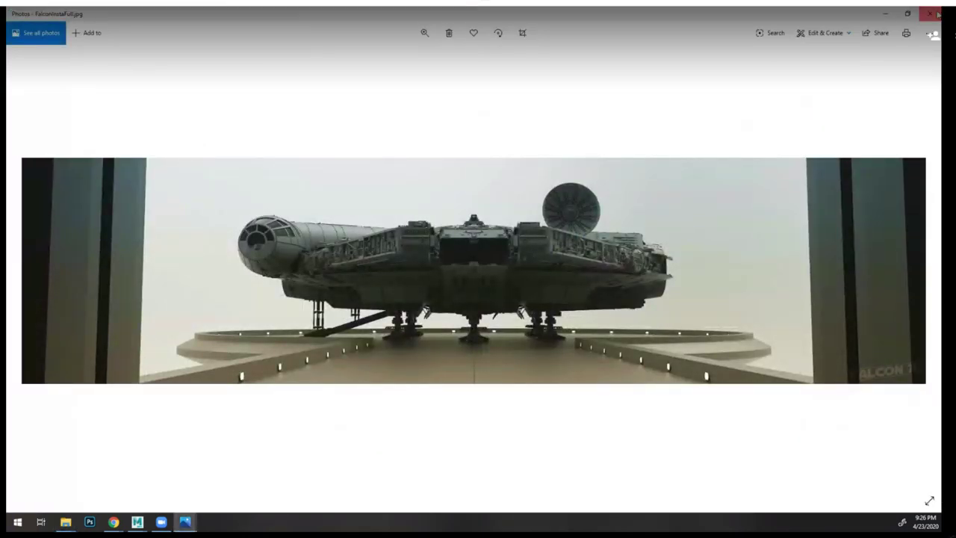
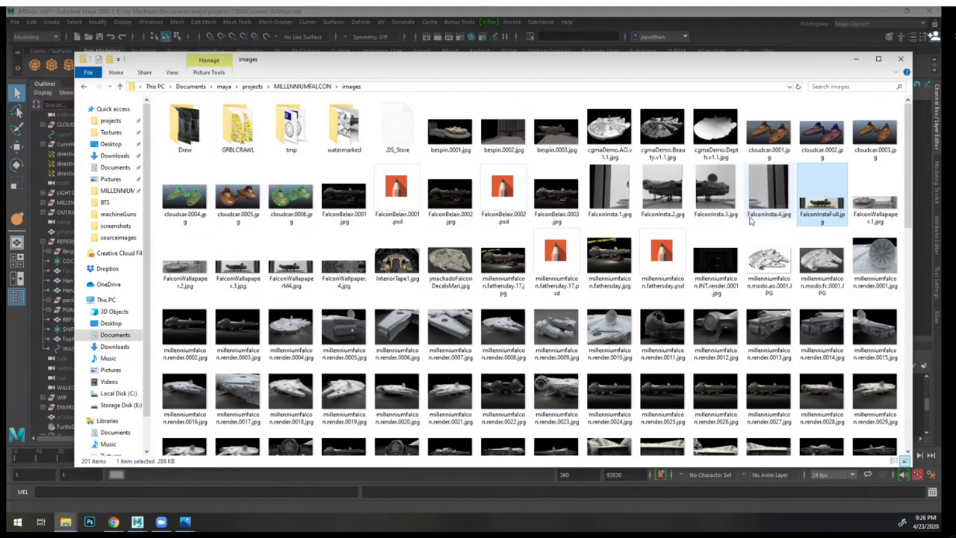
pyautogui.moveTo(759, 218)
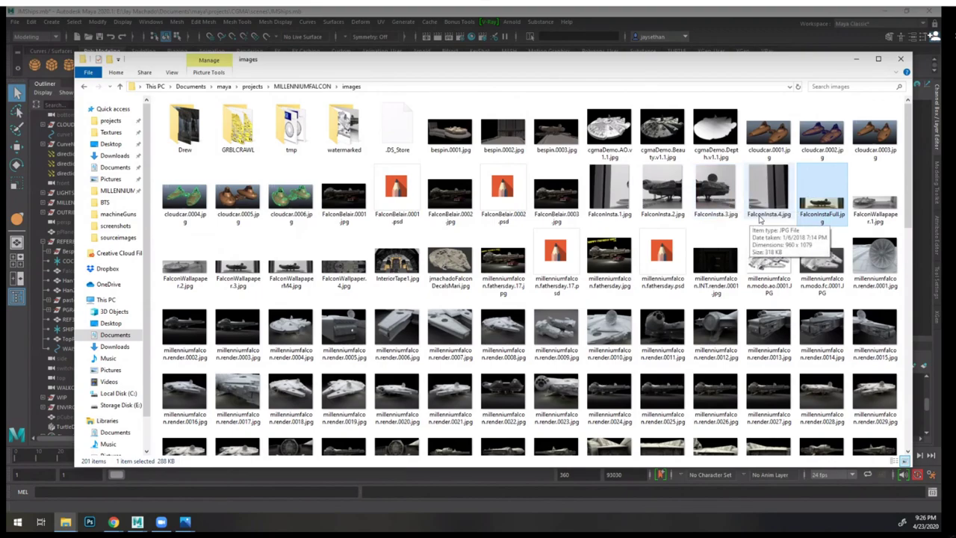
pyautogui.doubleClick(875, 197)
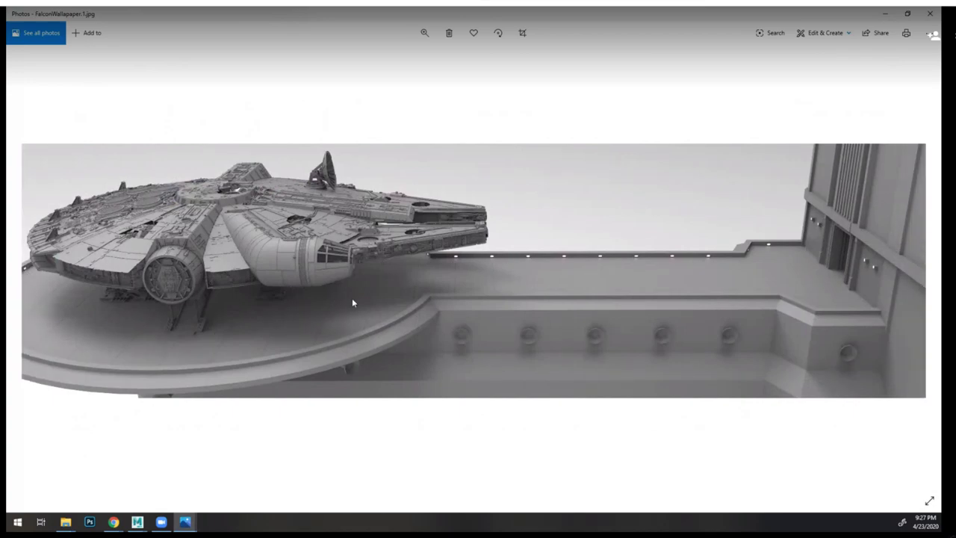
pyautogui.click(930, 13)
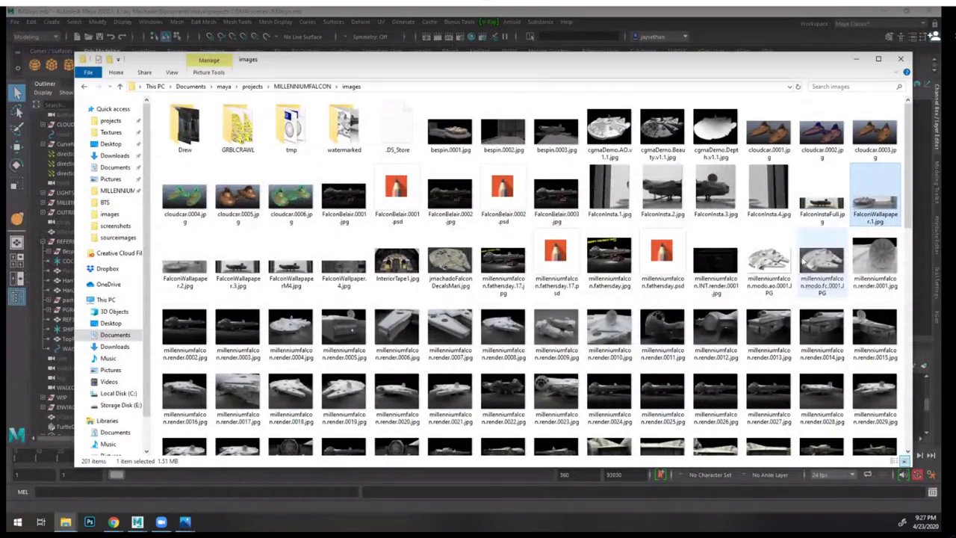
# - Browse the Falcon renders and view millenniumfalcon.render.0093.jpg, which details the mechanical parts, then close it
pyautogui.scroll(-5, 803, 259)
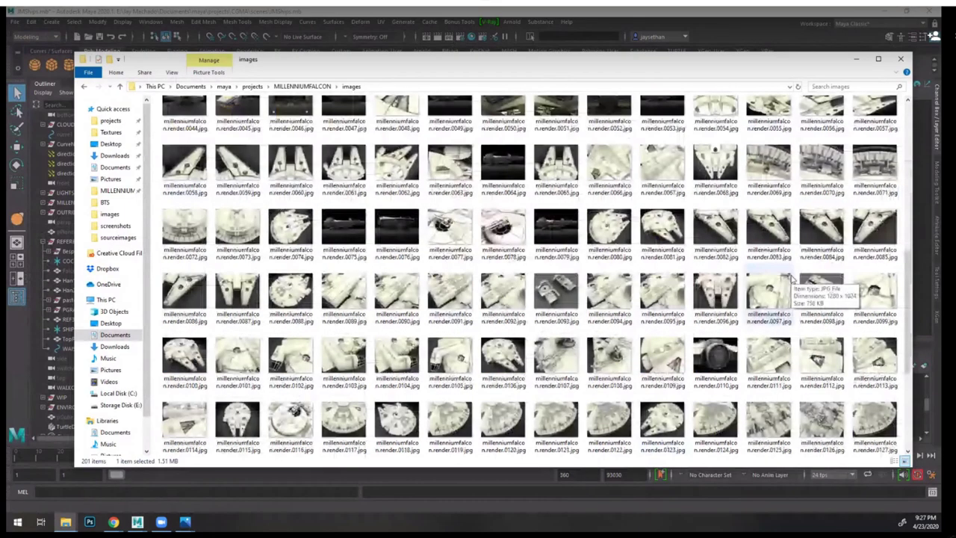
pyautogui.scroll(10, 793, 278)
pyautogui.scroll(-15, 623, 271)
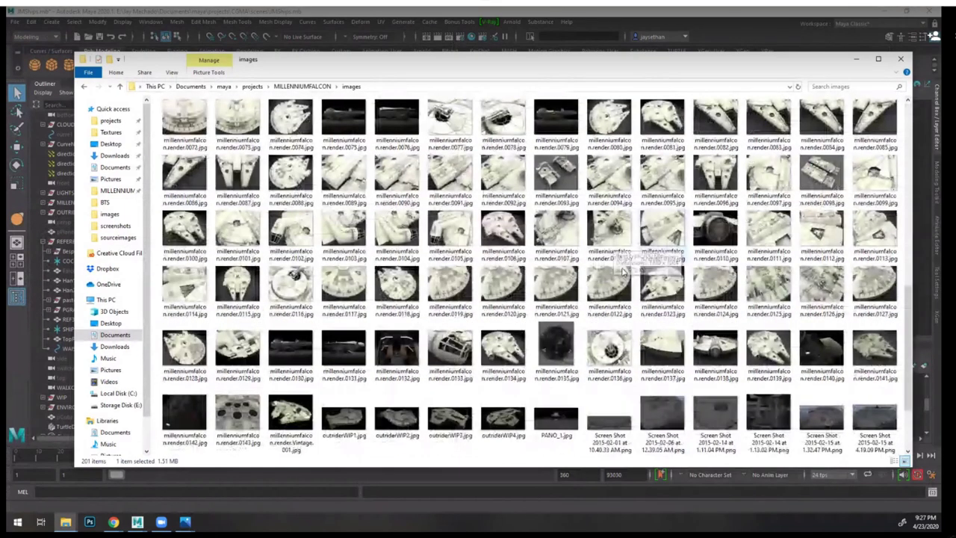
pyautogui.doubleClick(556, 179)
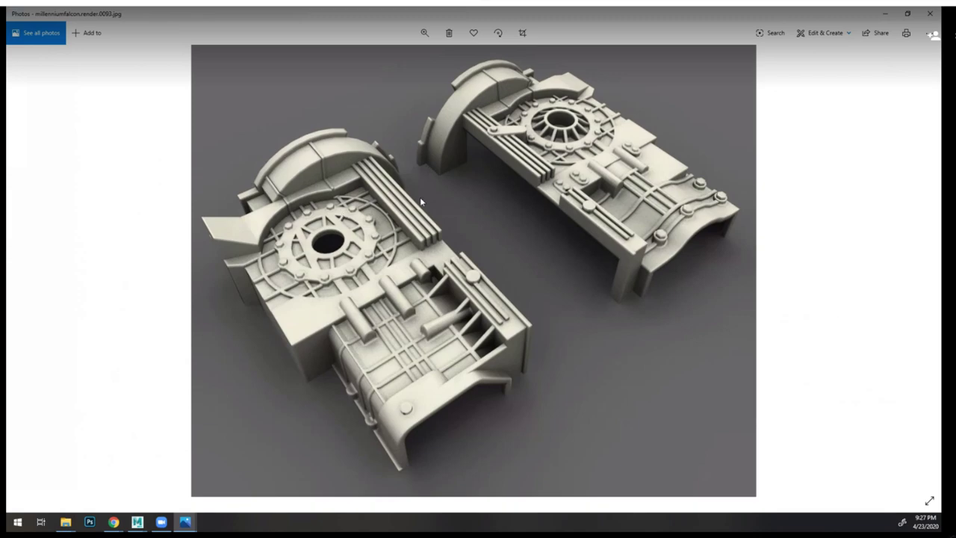
pyautogui.click(929, 13)
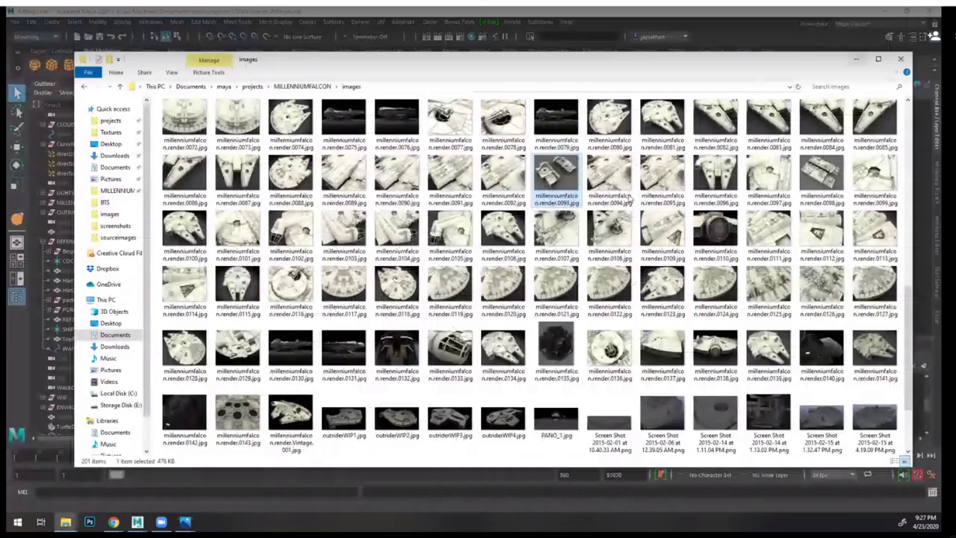
# - View the outriderWIP1.jpg render of the Outrider ship, then close it
pyautogui.scroll(-1, 634, 224)
pyautogui.doubleClick(343, 347)
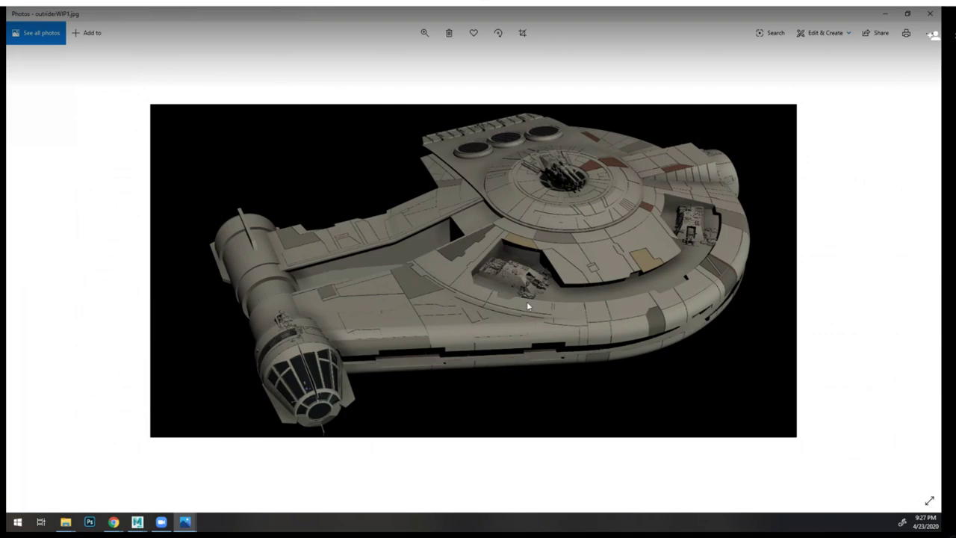
pyautogui.click(926, 15)
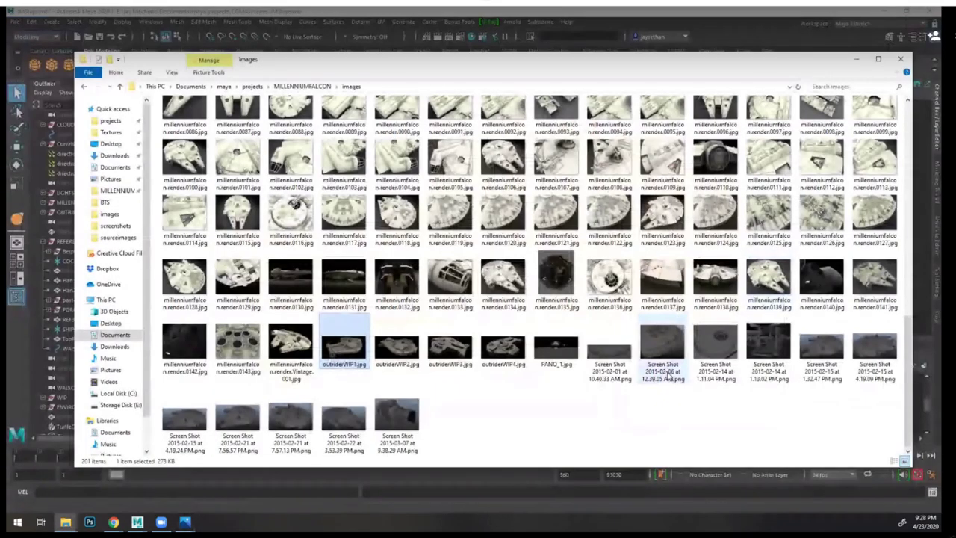
pyautogui.scroll(8, 668, 375)
# - Switch back to Maya, look closely at a pilot inside the cloud car's canopy, and select his face mesh
pyautogui.hotkey('alt', 'Tab')
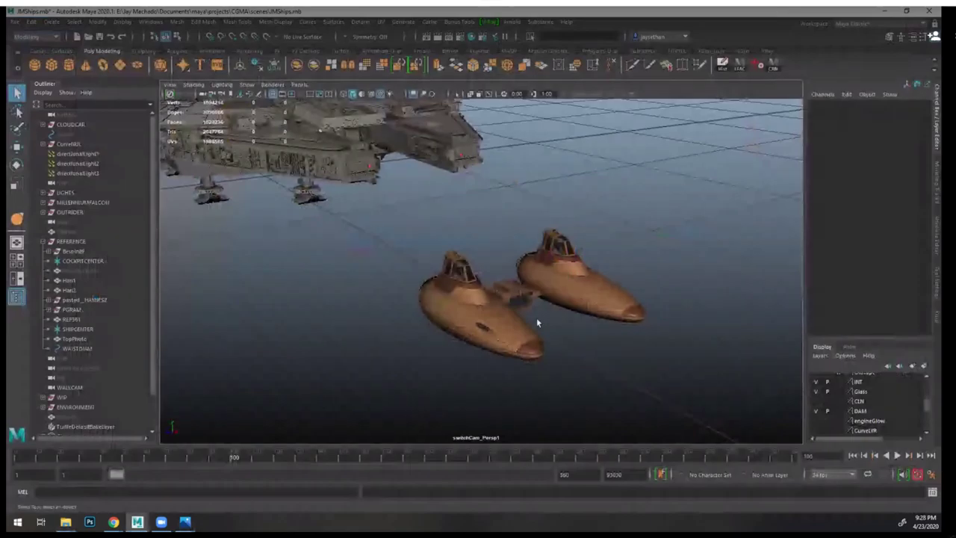
pyautogui.keyDown('alt'); pyautogui.moveTo(450, 266); pyautogui.dragTo(553, 297, button='right'); pyautogui.keyUp('alt')
pyautogui.keyDown('alt'); pyautogui.moveTo(553, 297); pyautogui.dragTo(455, 367, button='middle'); pyautogui.keyUp('alt')
pyautogui.keyDown('alt'); pyautogui.moveTo(454, 368); pyautogui.dragTo(564, 355); pyautogui.keyUp('alt')
pyautogui.scroll(12, 587, 357)
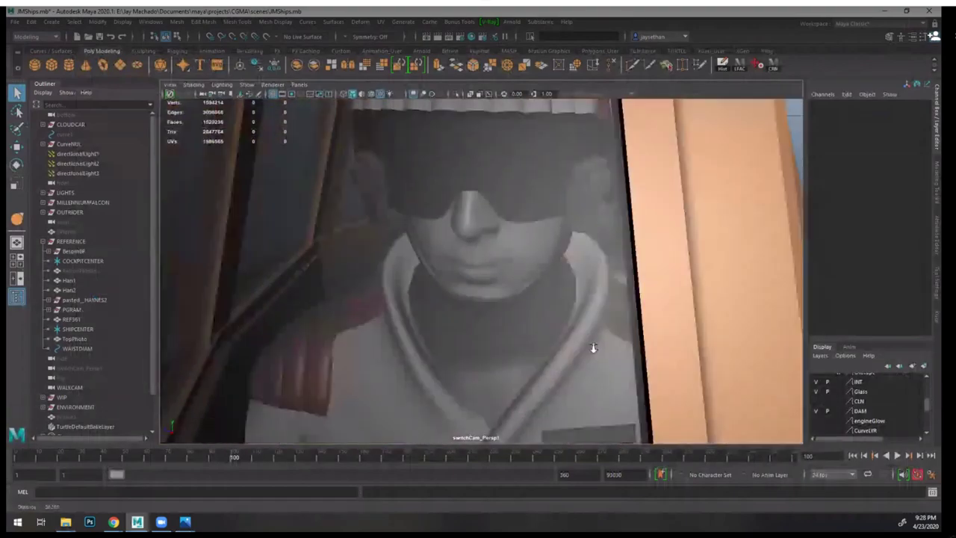
pyautogui.scroll(3, 592, 349)
pyautogui.click(558, 309)
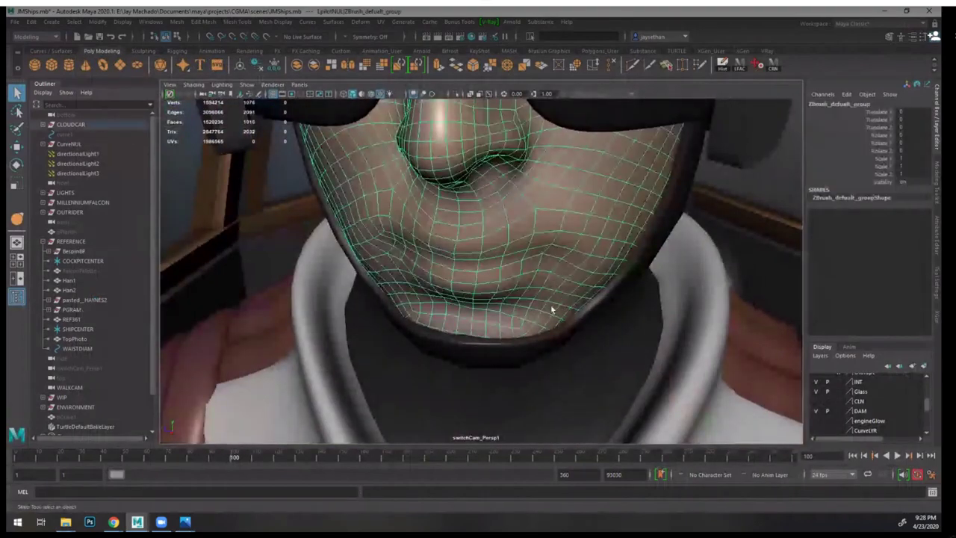
# - Examine the selected pilot's face and helmet from the side, then clear the selection
pyautogui.scroll(-10, 551, 309)
pyautogui.keyDown('alt'); pyautogui.moveTo(531, 304); pyautogui.dragTo(606, 294); pyautogui.keyUp('alt')
pyautogui.scroll(10, 500, 311)
pyautogui.scroll(8, 520, 298)
pyautogui.scroll(4, 619, 344)
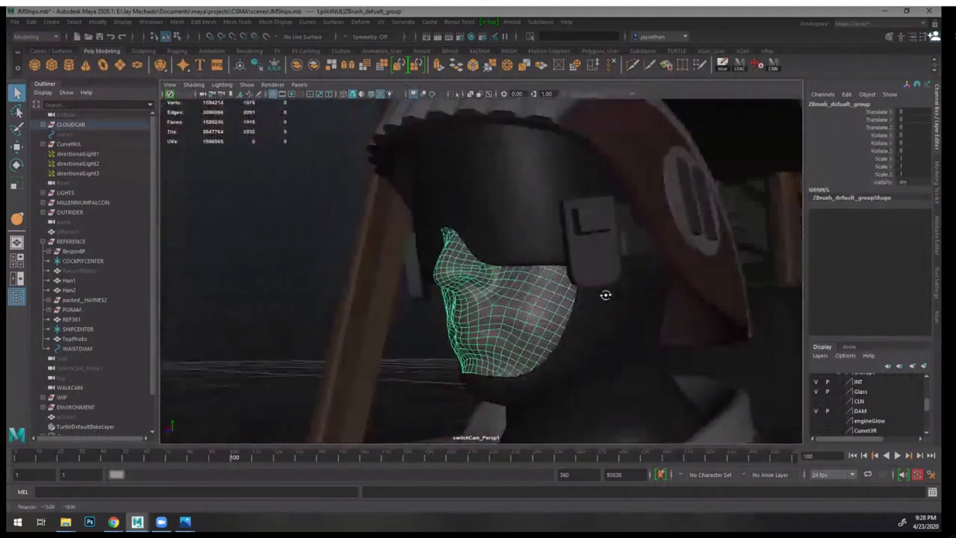
pyautogui.keyDown('alt'); pyautogui.moveTo(605, 295); pyautogui.dragTo(425, 257, button='right'); pyautogui.keyUp('alt')
pyautogui.click(425, 256)
# - Move over to the cloud car's other pilot and examine his face and helmet through the canopy from several angles
pyautogui.keyDown('alt'); pyautogui.moveTo(583, 269); pyautogui.dragTo(544, 299); pyautogui.keyUp('alt')
pyautogui.keyDown('alt'); pyautogui.moveTo(544, 299); pyautogui.dragTo(368, 262, button='right'); pyautogui.keyUp('alt')
pyautogui.moveTo(368, 262)
pyautogui.keyDown('alt'); pyautogui.mouseDown()
pyautogui.moveTo(350, 263)
pyautogui.moveTo(368, 264)
pyautogui.mouseUp(); pyautogui.keyUp('alt')
pyautogui.keyDown('alt'); pyautogui.moveTo(369, 264); pyautogui.dragTo(485, 299, button='middle'); pyautogui.keyUp('alt')
pyautogui.keyDown('alt'); pyautogui.moveTo(486, 299); pyautogui.dragTo(548, 346, button='right'); pyautogui.keyUp('alt')
pyautogui.keyDown('alt'); pyautogui.moveTo(547, 345); pyautogui.dragTo(620, 333); pyautogui.keyUp('alt')
pyautogui.keyDown('alt'); pyautogui.moveTo(470, 295); pyautogui.dragTo(605, 277, button='middle'); pyautogui.keyUp('alt')
pyautogui.keyDown('alt'); pyautogui.moveTo(485, 298); pyautogui.dragTo(548, 341, button='right'); pyautogui.keyUp('alt')
pyautogui.keyDown('alt'); pyautogui.moveTo(548, 341); pyautogui.dragTo(561, 334); pyautogui.keyUp('alt')
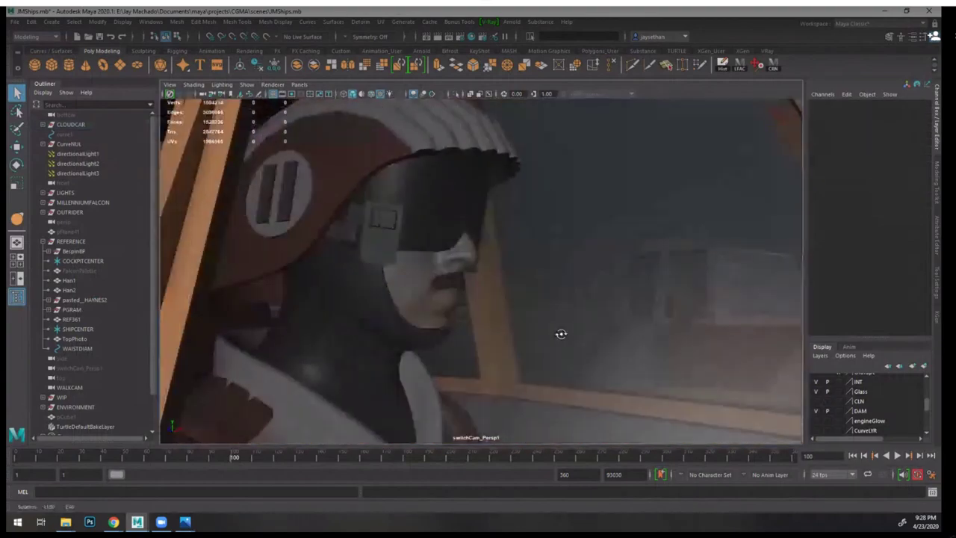
# - Pull back from the pilots to view the whole cloud car together with the Millennium Falcon
pyautogui.scroll(-8, 560, 334)
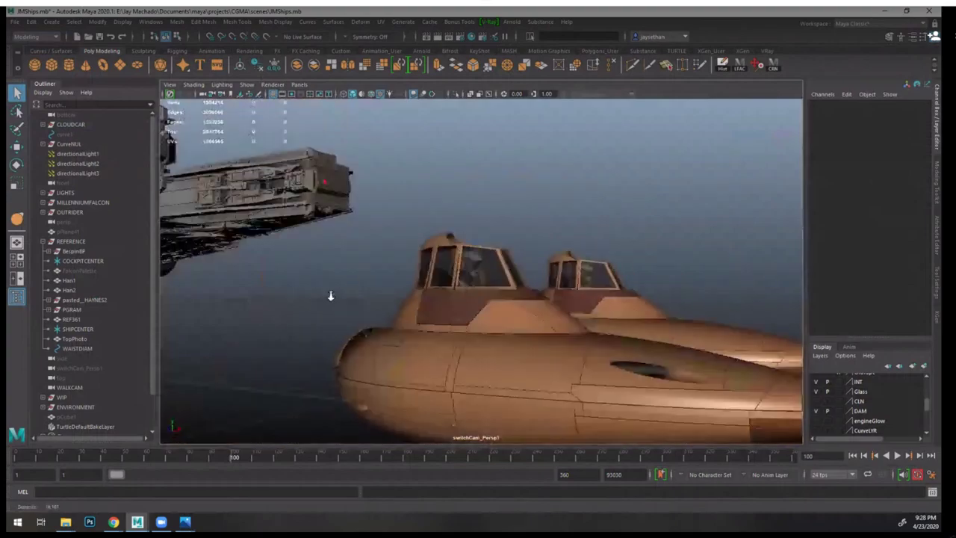
pyautogui.scroll(-10, 331, 296)
pyautogui.keyDown('alt'); pyautogui.moveTo(367, 290); pyautogui.dragTo(549, 319); pyautogui.keyUp('alt')
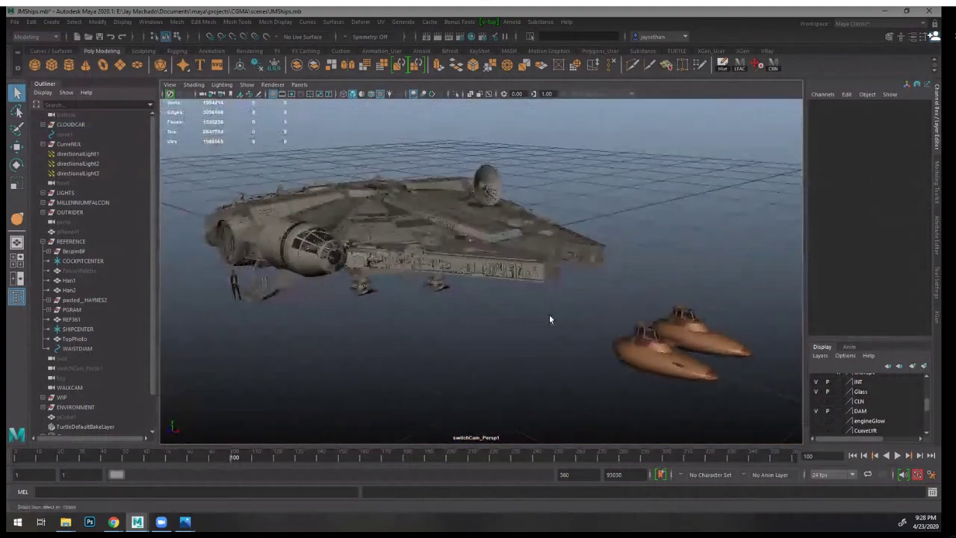
# - Select the OUTRIDER group, make its OR display layer visible, and activate the Move tool
pyautogui.click(97, 213)
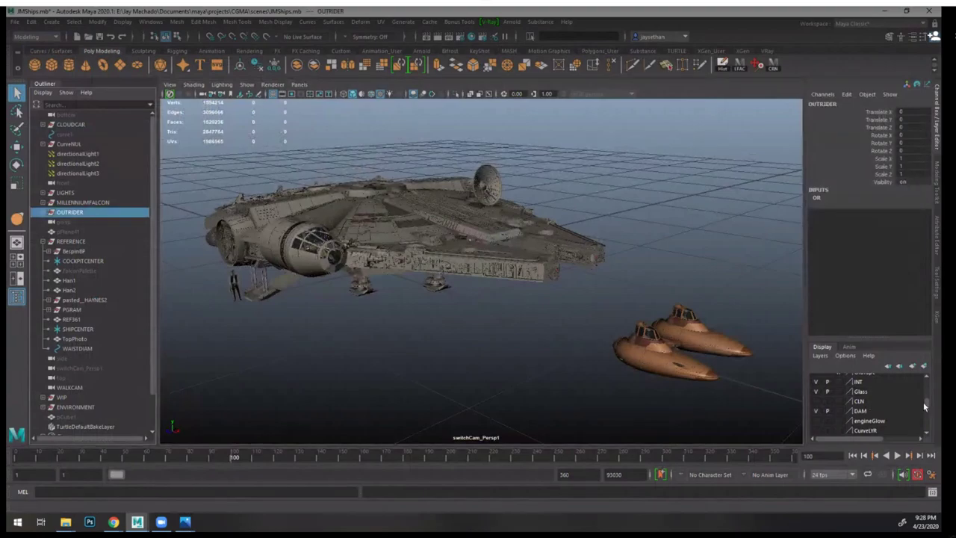
pyautogui.moveTo(925, 406); pyautogui.dragTo(926, 379)
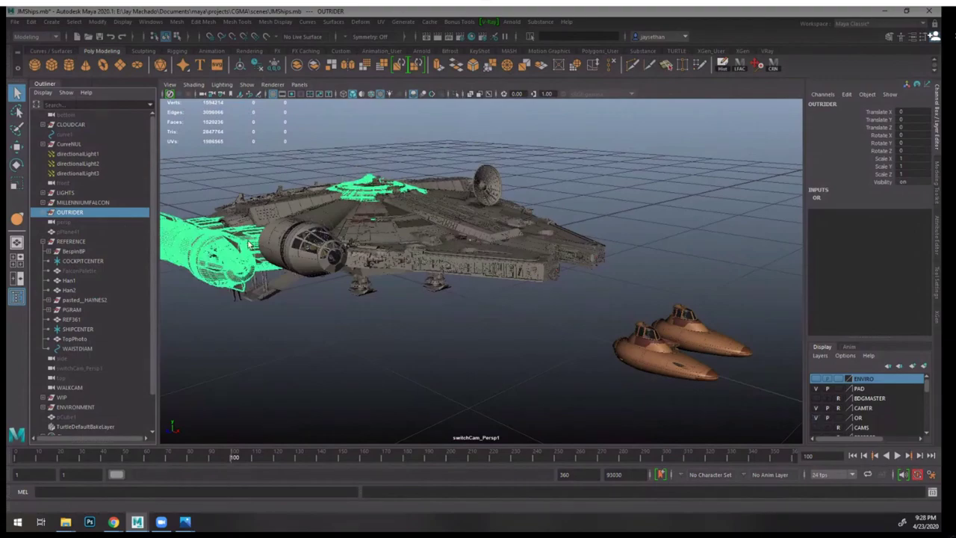
pyautogui.press('w')
pyautogui.moveTo(478, 280)
pyautogui.keyDown('alt'); pyautogui.mouseDown()
pyautogui.moveTo(348, 273)
pyautogui.moveTo(390, 258)
pyautogui.moveTo(489, 265)
pyautogui.mouseUp(); pyautogui.keyUp('alt')
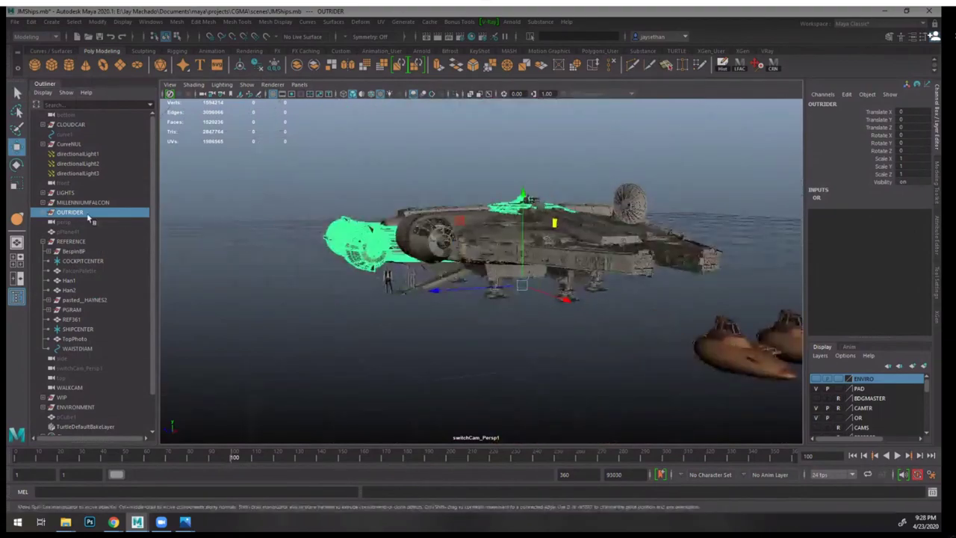
# - Hide the MILLENNIUMFALCON group and frame the Outrider's cockpit above the Han figure in the -X orthographic view
pyautogui.click(87, 205)
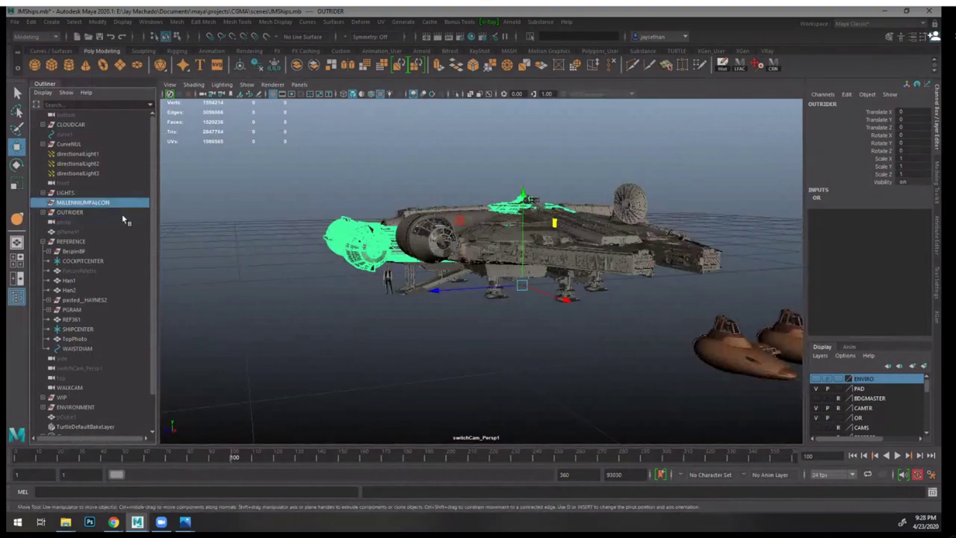
pyautogui.hotkey('ctrl', 'h')
pyautogui.keyDown('alt'); pyautogui.moveTo(471, 302); pyautogui.dragTo(515, 301, button='right'); pyautogui.keyUp('alt')
pyautogui.keyDown('alt'); pyautogui.keyDown('shift'); pyautogui.moveTo(514, 300); pyautogui.dragTo(504, 294); pyautogui.keyUp('shift'); pyautogui.keyUp('alt')
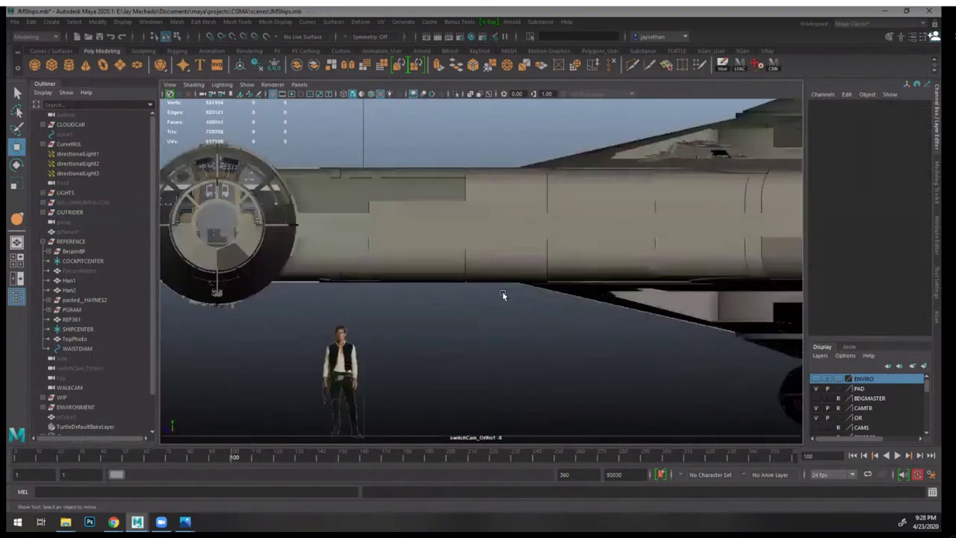
pyautogui.keyDown('alt'); pyautogui.moveTo(337, 340); pyautogui.dragTo(447, 320, button='middle'); pyautogui.keyUp('alt')
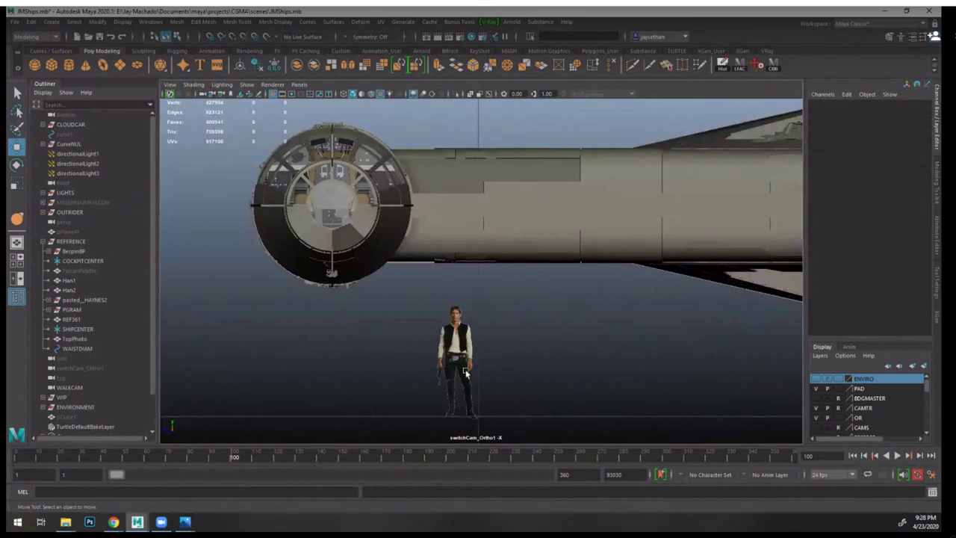
# - Move the Han1 reference figure up against the Outrider's hull beside the cockpit, to Translate X 17.97 and Y 9.185
pyautogui.click(74, 280)
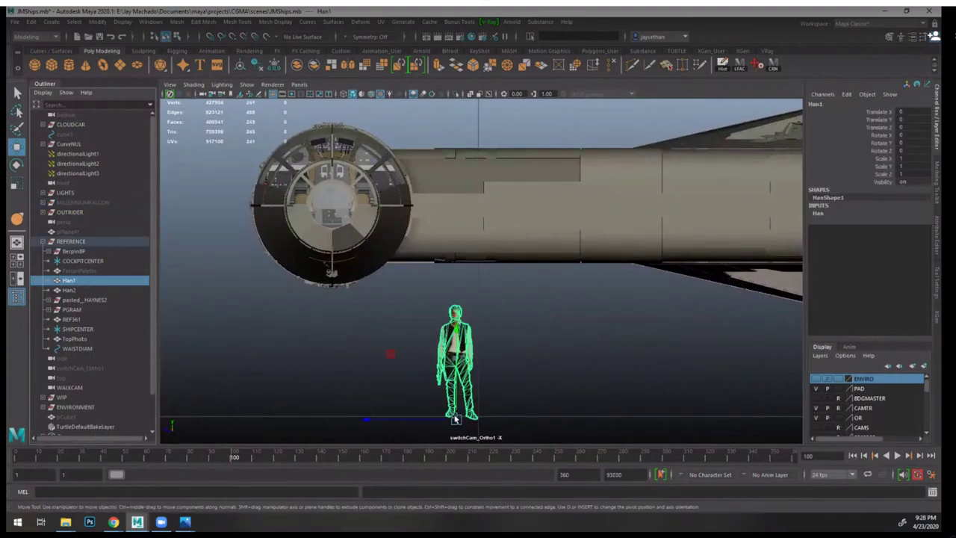
pyautogui.moveTo(455, 419); pyautogui.dragTo(460, 230)
pyautogui.keyDown('alt'); pyautogui.moveTo(493, 306); pyautogui.dragTo(467, 265); pyautogui.keyUp('alt')
pyautogui.keyDown('alt'); pyautogui.moveTo(482, 243); pyautogui.dragTo(463, 217); pyautogui.keyUp('alt')
pyautogui.keyDown('alt'); pyautogui.moveTo(441, 195); pyautogui.dragTo(504, 241, button='right'); pyautogui.keyUp('alt')
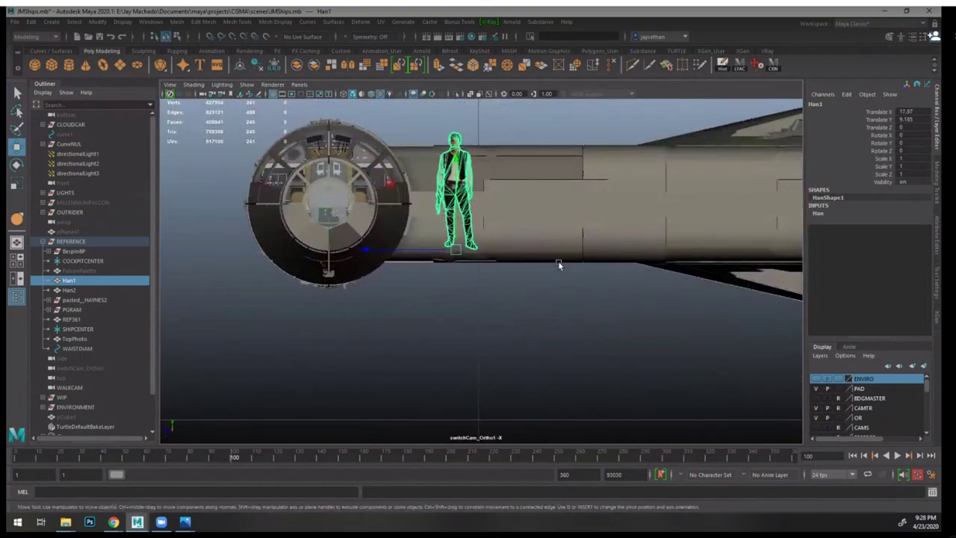
# - Compare the scale of the Outrider's hull with the cloud car and figures in the orthographic view
pyautogui.keyDown('alt'); pyautogui.moveTo(615, 269); pyautogui.dragTo(500, 243, button='right'); pyautogui.keyUp('alt')
pyautogui.keyDown('alt'); pyautogui.moveTo(333, 242); pyautogui.dragTo(301, 273, button='middle'); pyautogui.keyUp('alt')
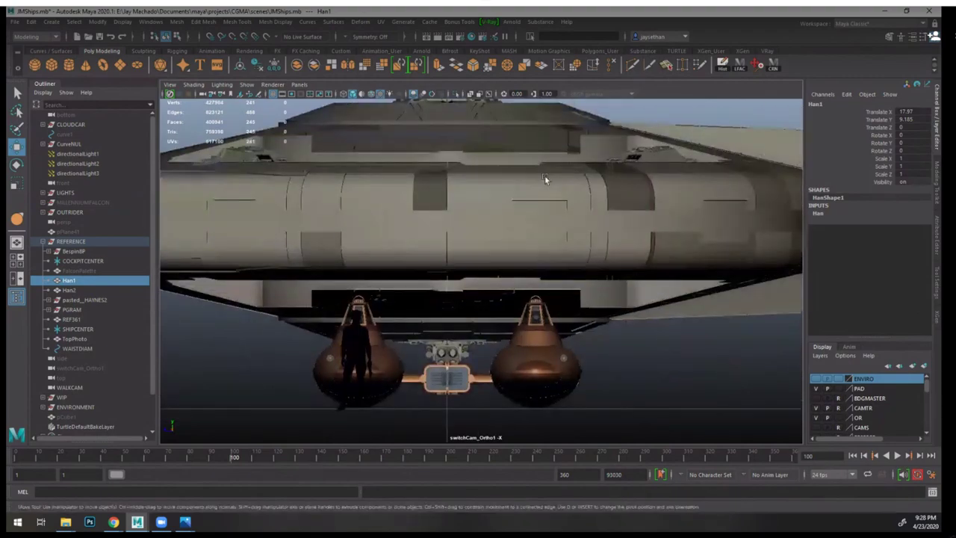
pyautogui.keyDown('alt'); pyautogui.moveTo(583, 305); pyautogui.dragTo(426, 291, button='right'); pyautogui.keyUp('alt')
pyautogui.keyDown('alt'); pyautogui.moveTo(426, 291); pyautogui.dragTo(571, 288, button='middle'); pyautogui.keyUp('alt')
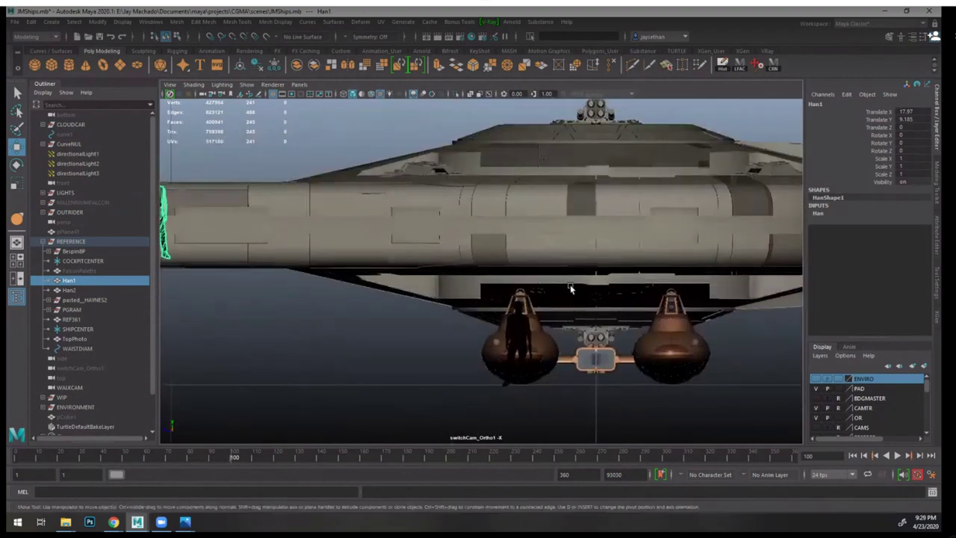
# - Undo the latest changes and return to the perspective view showing the whole Outrider with the Han1 figure
pyautogui.hotkey('ctrl', 'z')
pyautogui.hotkey('ctrl', 'z')
pyautogui.hotkey('ctrl', 'z')
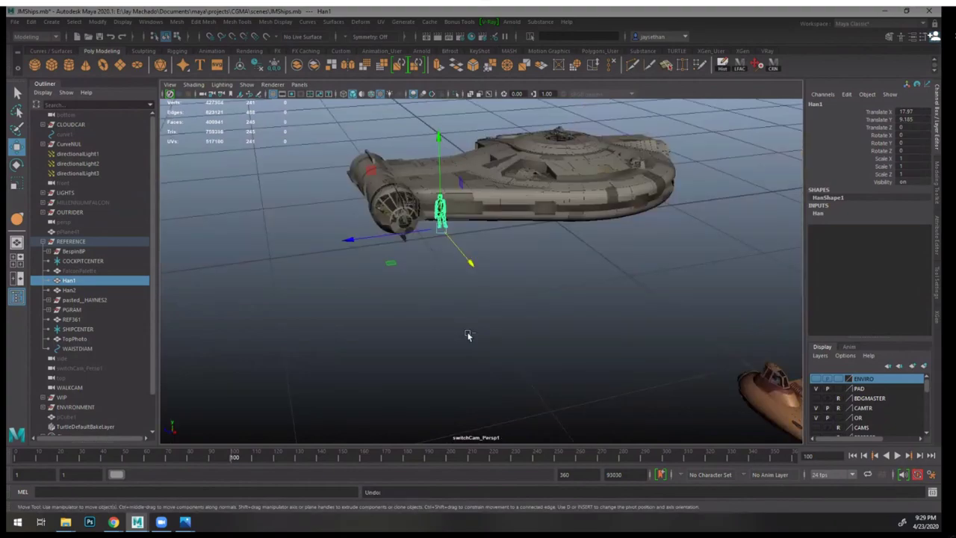
# - Return the Han1 reference figure to the origin by setting its Translate X and Translate Y to 0
pyautogui.click(544, 304)
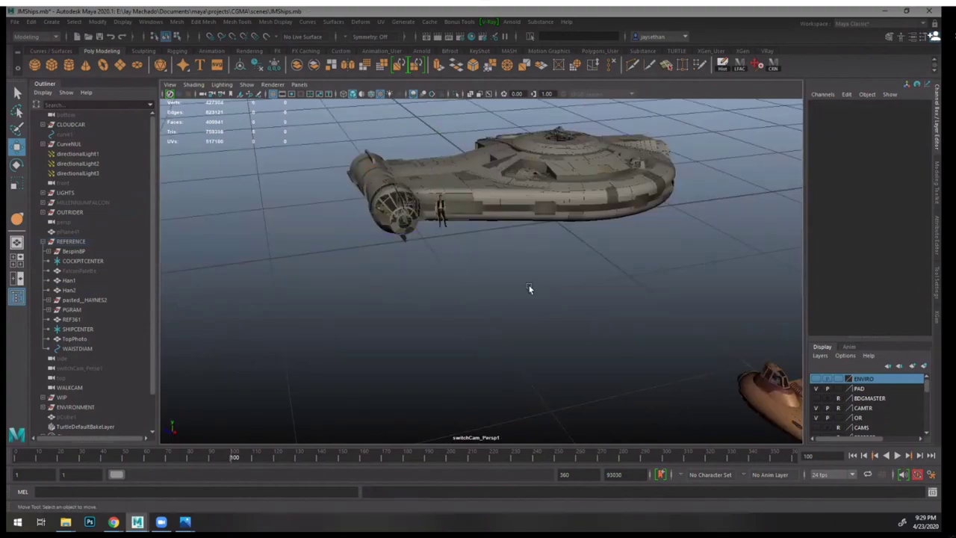
pyautogui.keyDown('alt'); pyautogui.moveTo(531, 288); pyautogui.dragTo(527, 312); pyautogui.keyUp('alt')
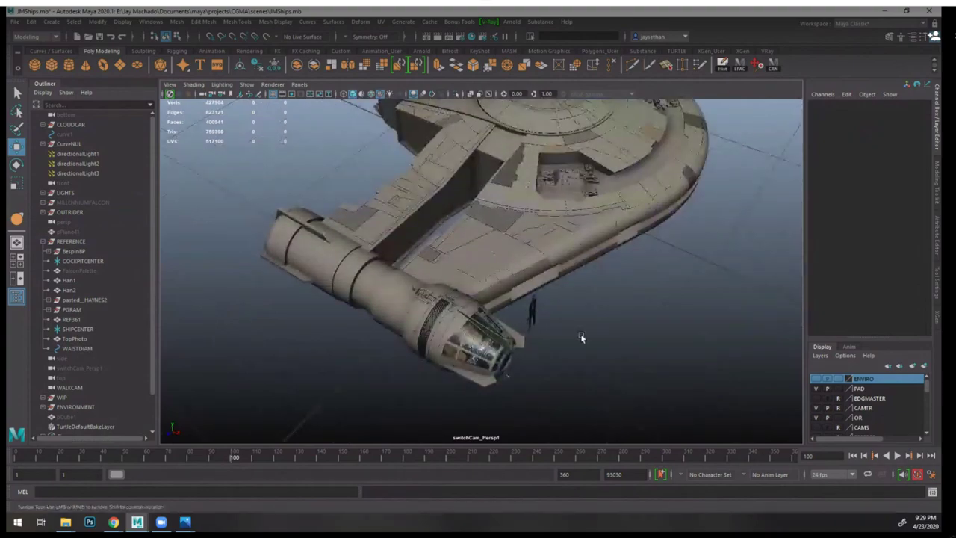
pyautogui.keyDown('alt'); pyautogui.moveTo(579, 333); pyautogui.dragTo(482, 326); pyautogui.keyUp('alt')
pyautogui.click(79, 281)
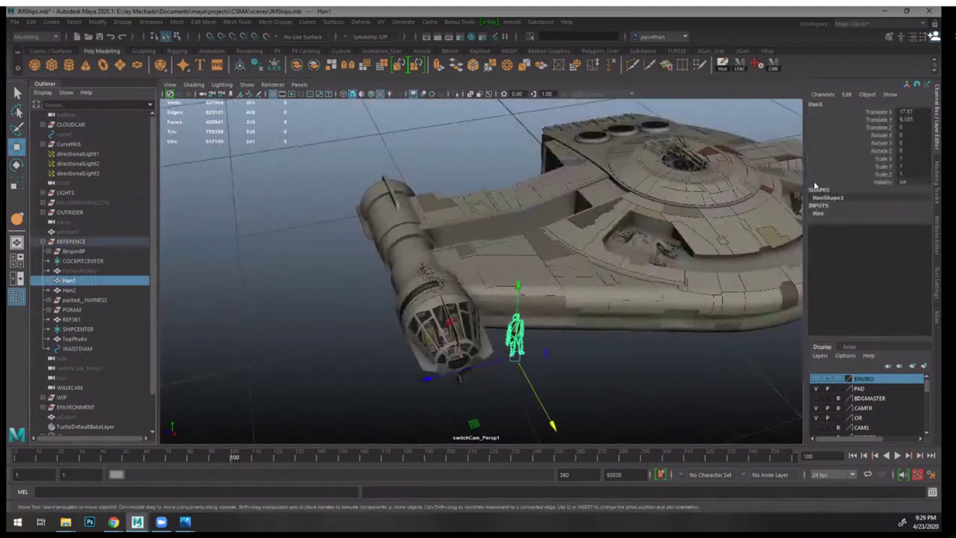
pyautogui.moveTo(904, 111); pyautogui.dragTo(910, 119)
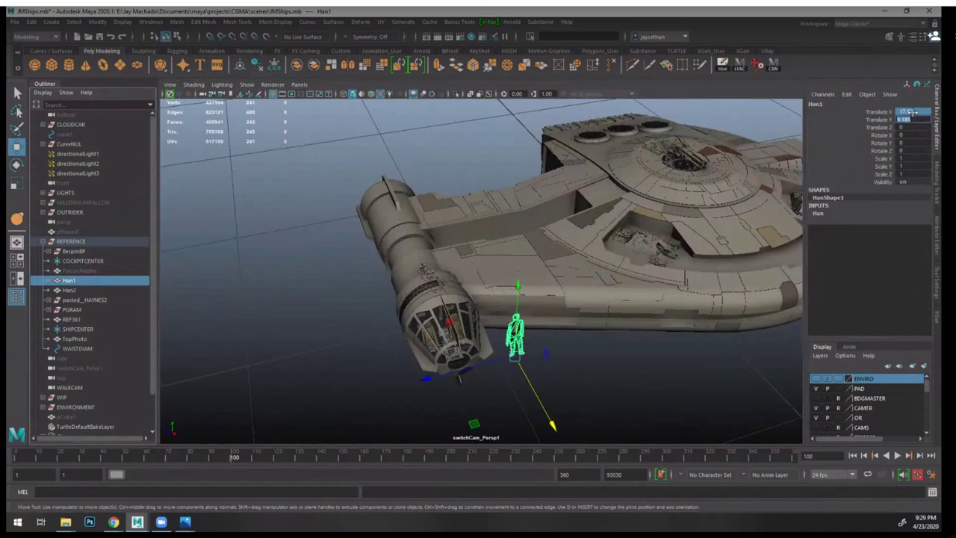
pyautogui.write('0')
pyautogui.press('Return')
# - Examine the Outrider from several angles, comparing its hull, cockpit and rear with the Han figures and cloud cars
pyautogui.keyDown('alt'); pyautogui.moveTo(622, 264); pyautogui.dragTo(634, 281); pyautogui.keyUp('alt')
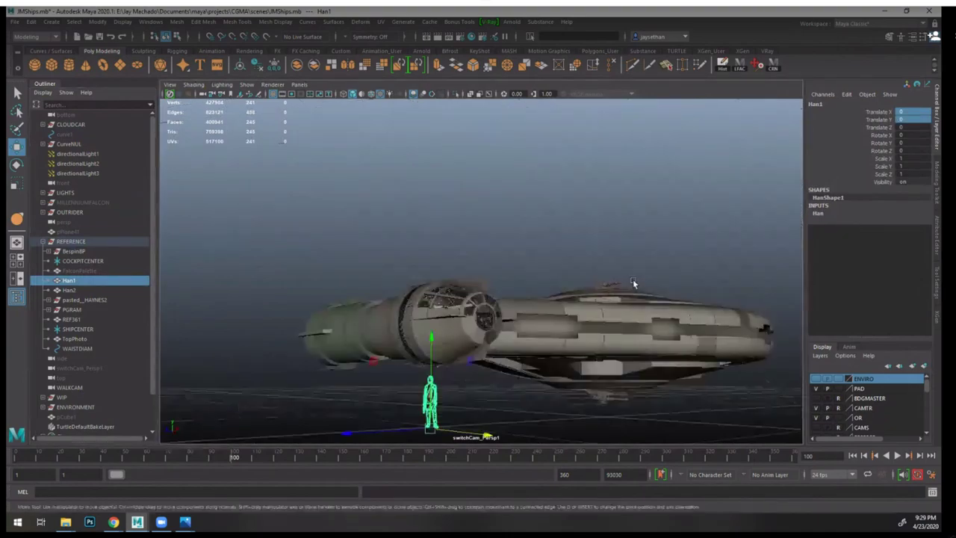
pyautogui.scroll(-3, 634, 282)
pyautogui.keyDown('alt'); pyautogui.moveTo(676, 407); pyautogui.dragTo(635, 337, button='middle'); pyautogui.keyUp('alt')
pyautogui.click(660, 306)
pyautogui.keyDown('alt'); pyautogui.moveTo(660, 308); pyautogui.dragTo(506, 195); pyautogui.keyUp('alt')
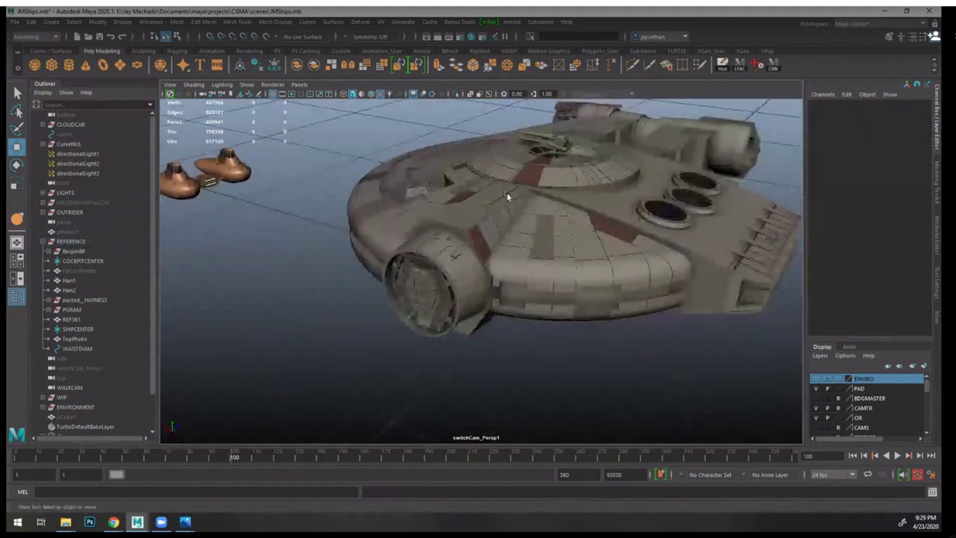
pyautogui.keyDown('alt'); pyautogui.moveTo(558, 287); pyautogui.dragTo(617, 275); pyautogui.keyUp('alt')
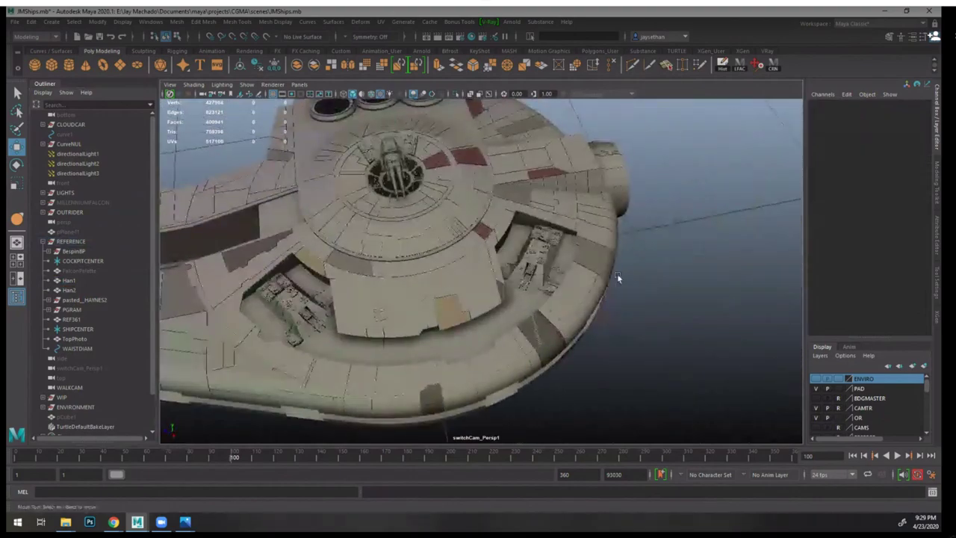
pyautogui.keyDown('alt'); pyautogui.moveTo(670, 316); pyautogui.dragTo(633, 321); pyautogui.keyUp('alt')
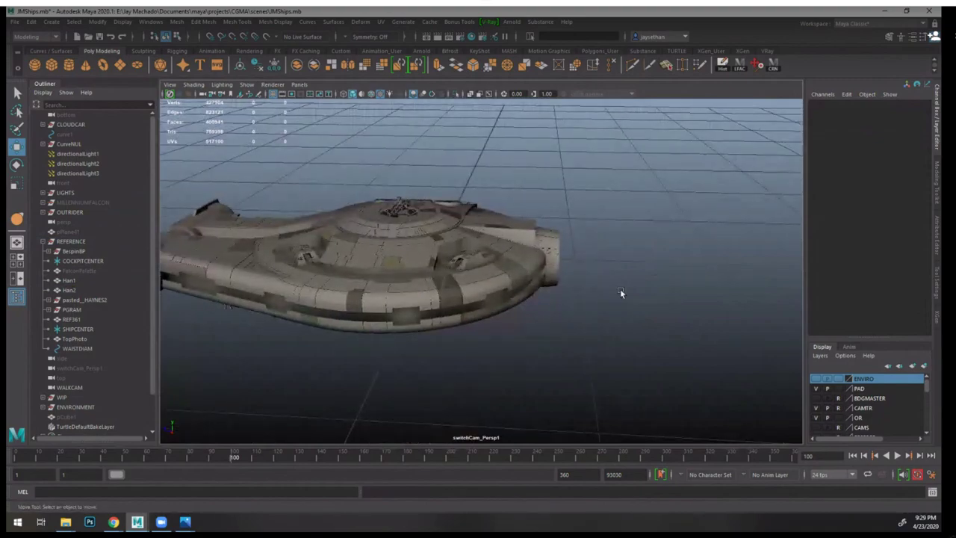
pyautogui.keyDown('alt'); pyautogui.moveTo(613, 291); pyautogui.dragTo(561, 284); pyautogui.keyUp('alt')
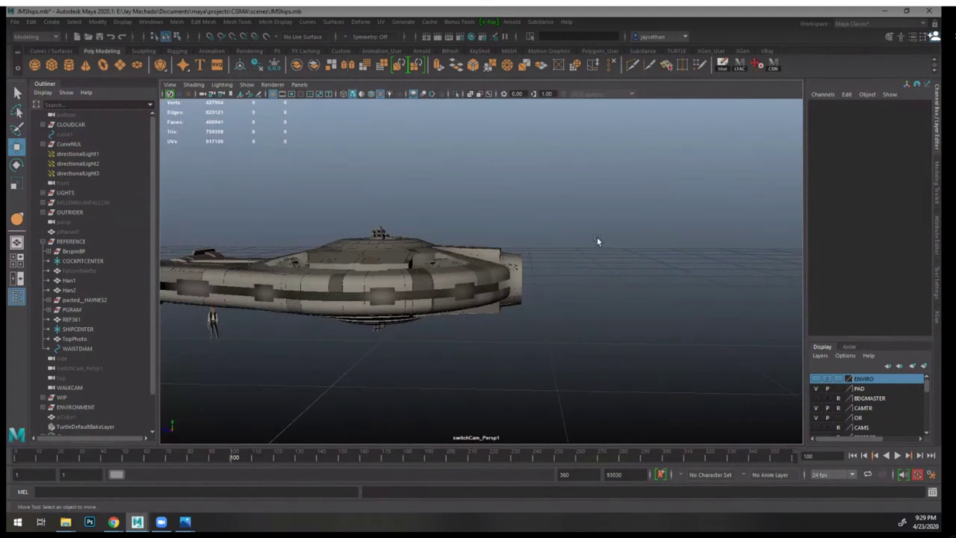
pyautogui.keyDown('alt'); pyautogui.moveTo(550, 276); pyautogui.dragTo(546, 242); pyautogui.keyUp('alt')
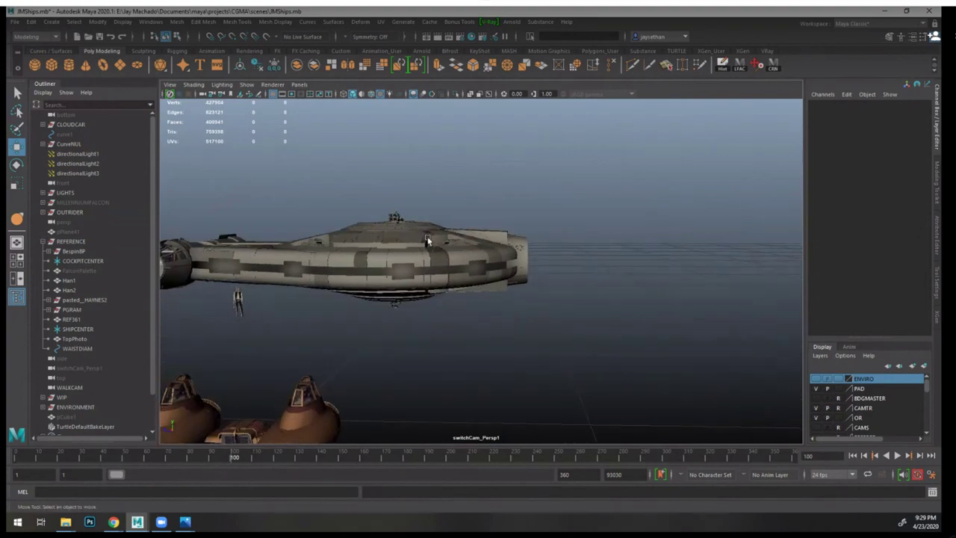
pyautogui.scroll(-2, 122, 242)
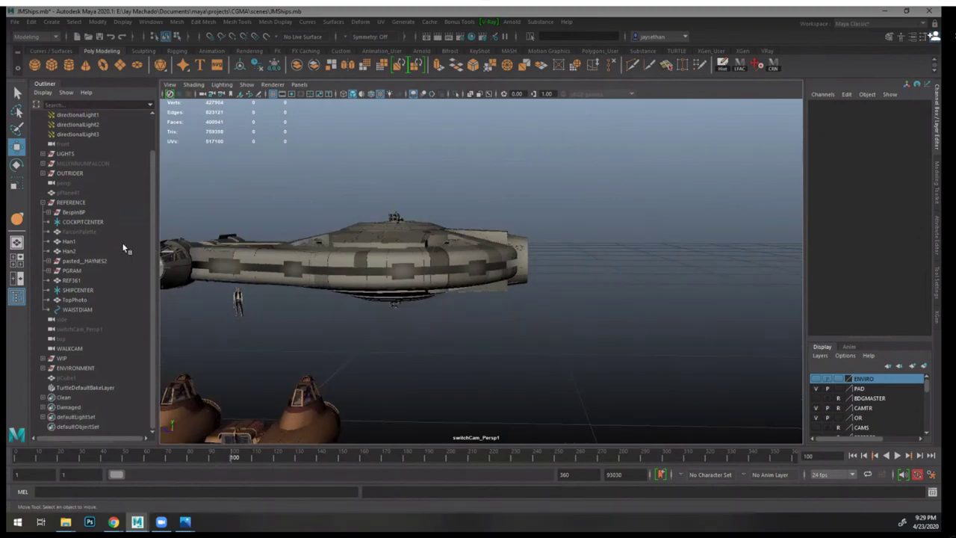
# - Start opening another scene, switching the current project to MILLENNIUMFALCON and browsing to its scenes folder
pyautogui.click(16, 22)
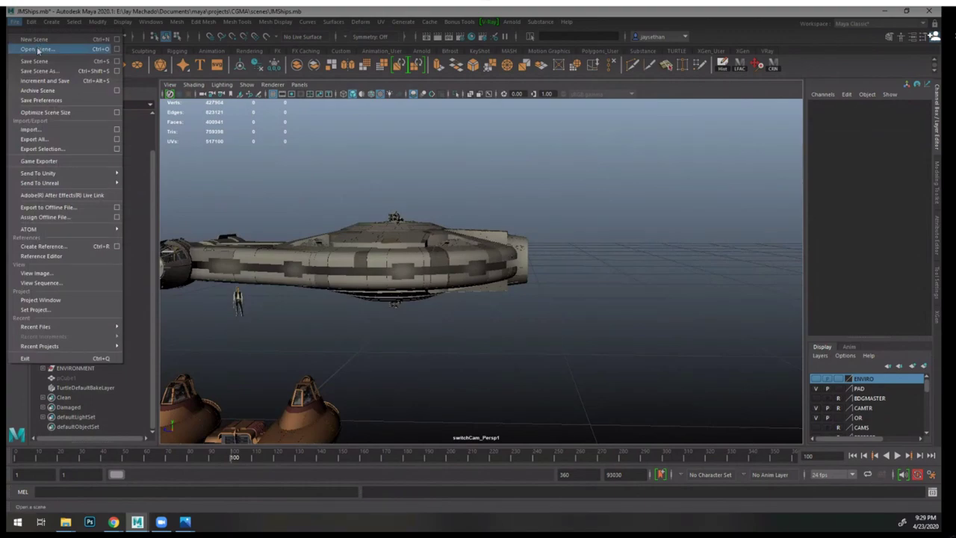
pyautogui.click(37, 49)
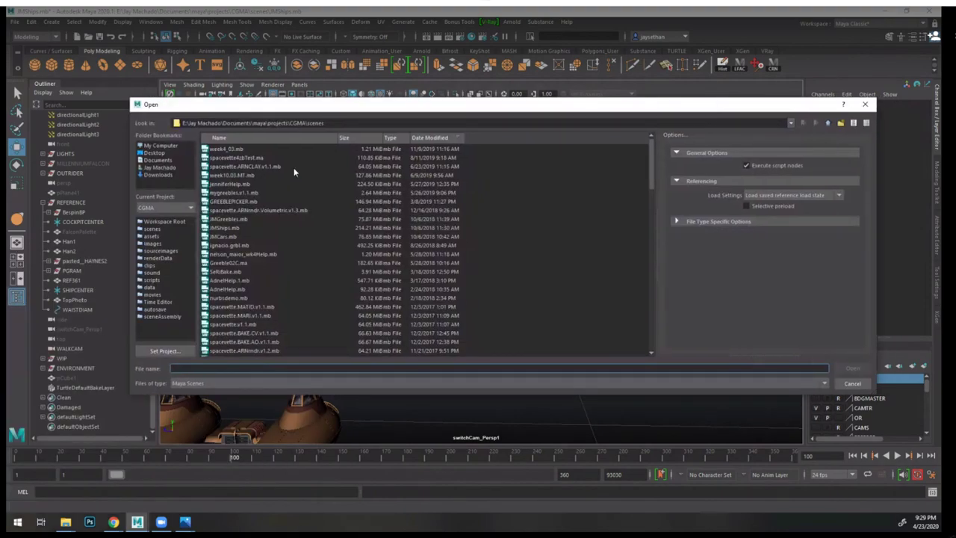
pyautogui.click(164, 207)
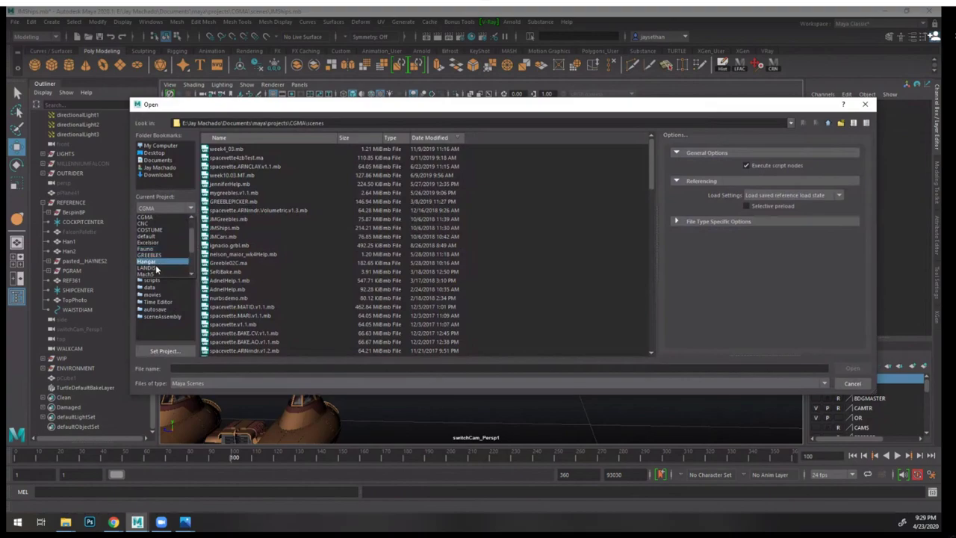
pyautogui.scroll(-3, 164, 248)
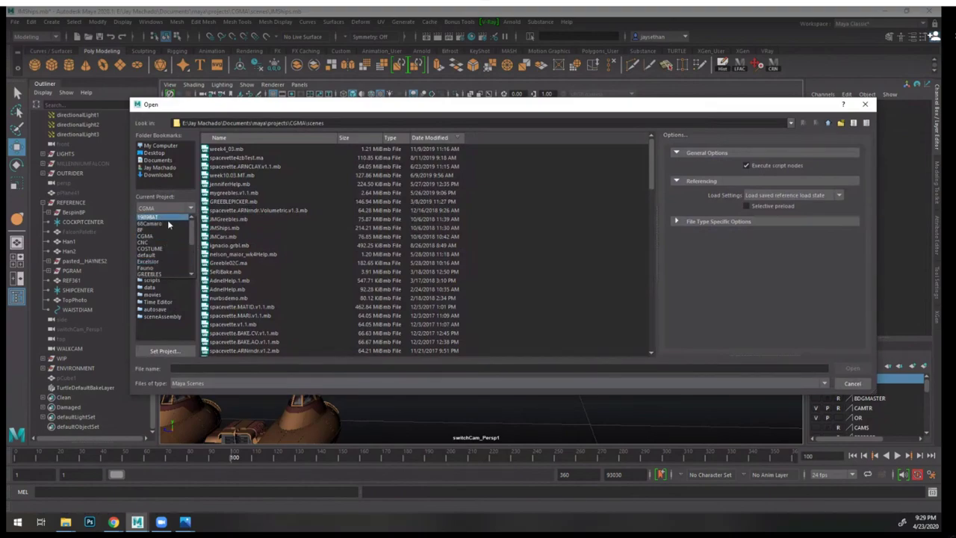
pyautogui.click(168, 236)
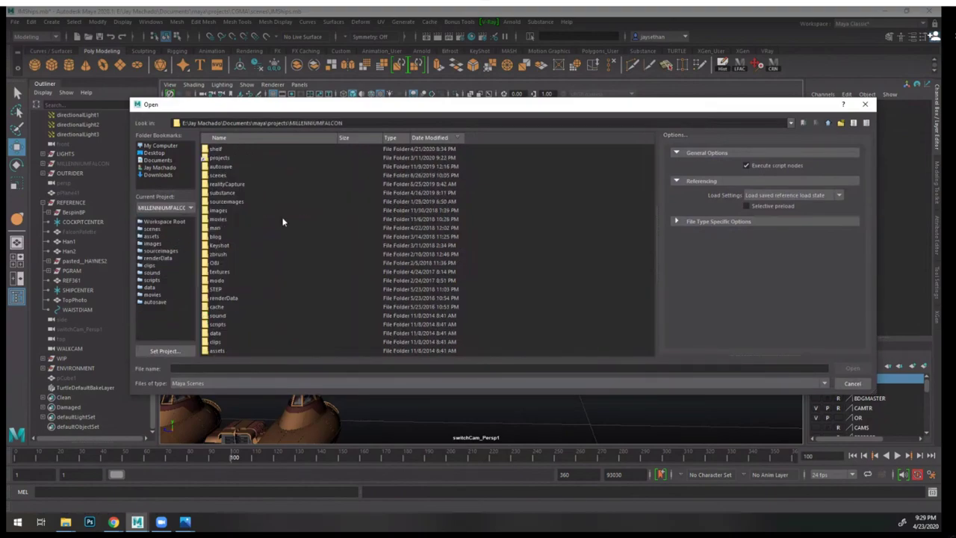
pyautogui.doubleClick(219, 175)
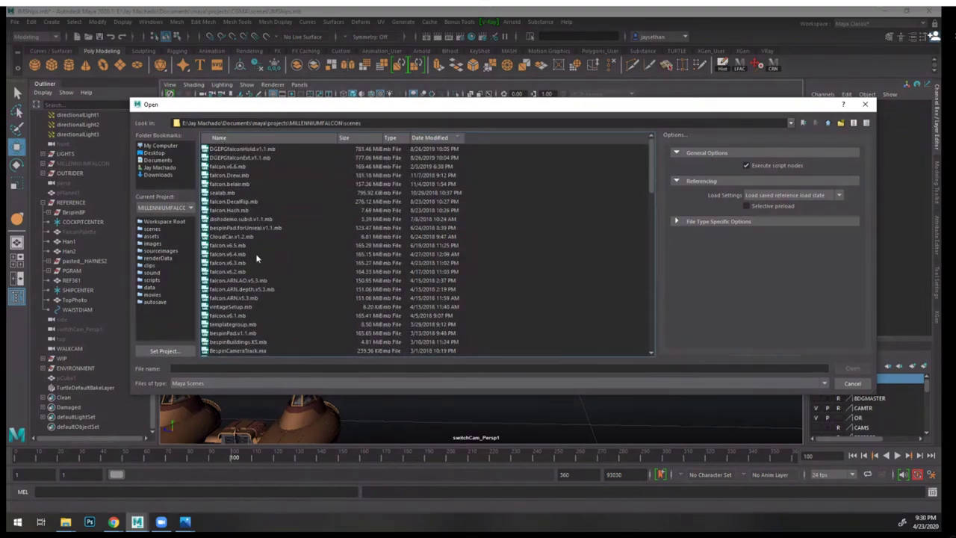
# - Sort the scene files by name and open greebleCrawl.v1.1.KS.mb
pyautogui.scroll(-4, 284, 284)
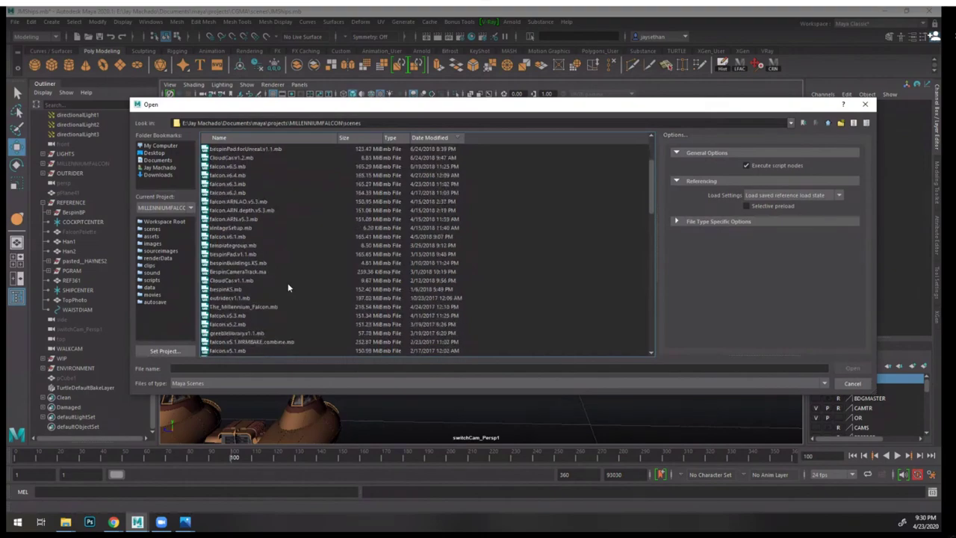
pyautogui.click(298, 138)
pyautogui.scroll(-10, 315, 208)
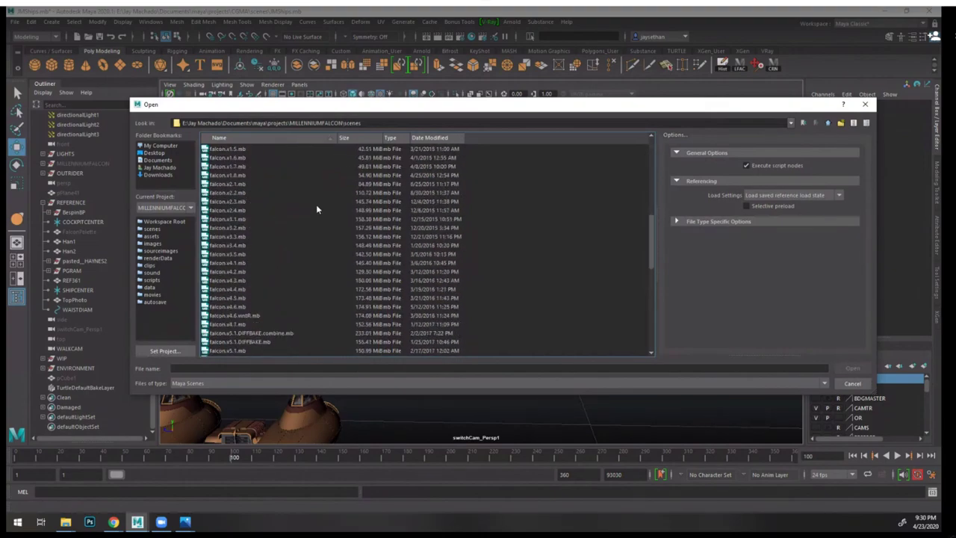
pyautogui.scroll(1, 315, 213)
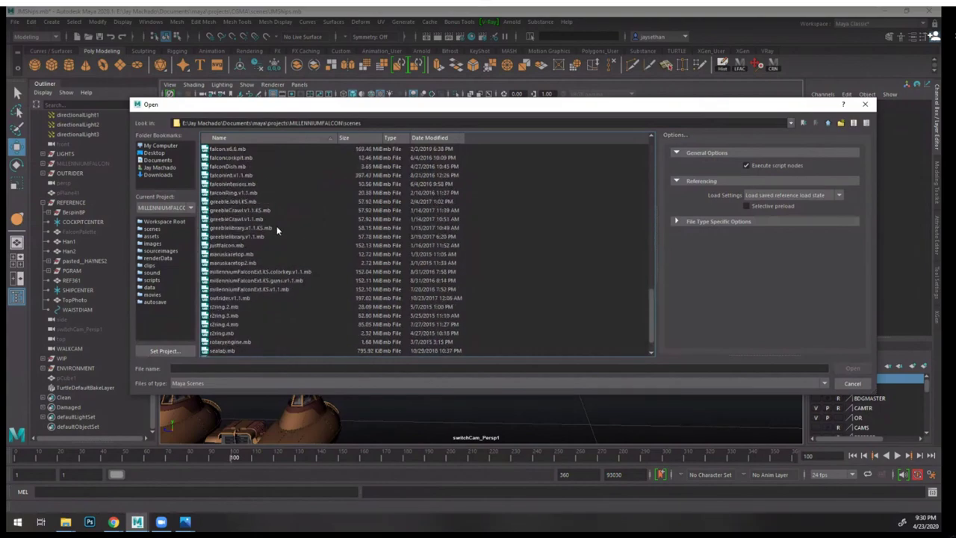
pyautogui.click(255, 211)
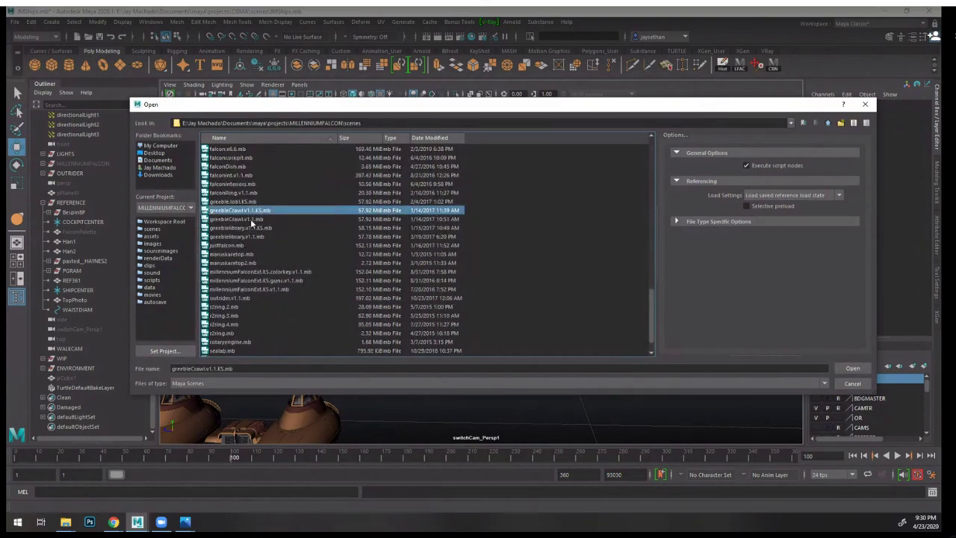
pyautogui.click(853, 368)
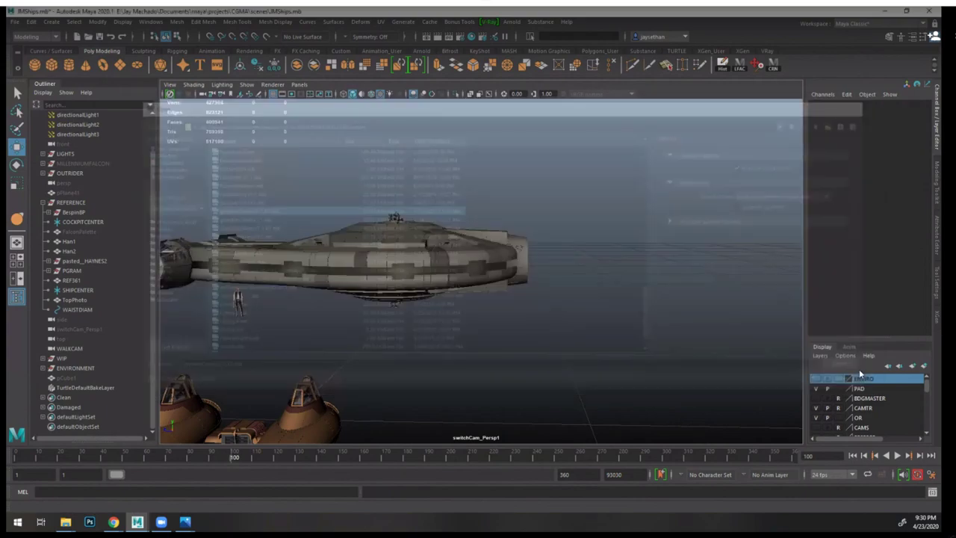
pyautogui.click(465, 263)
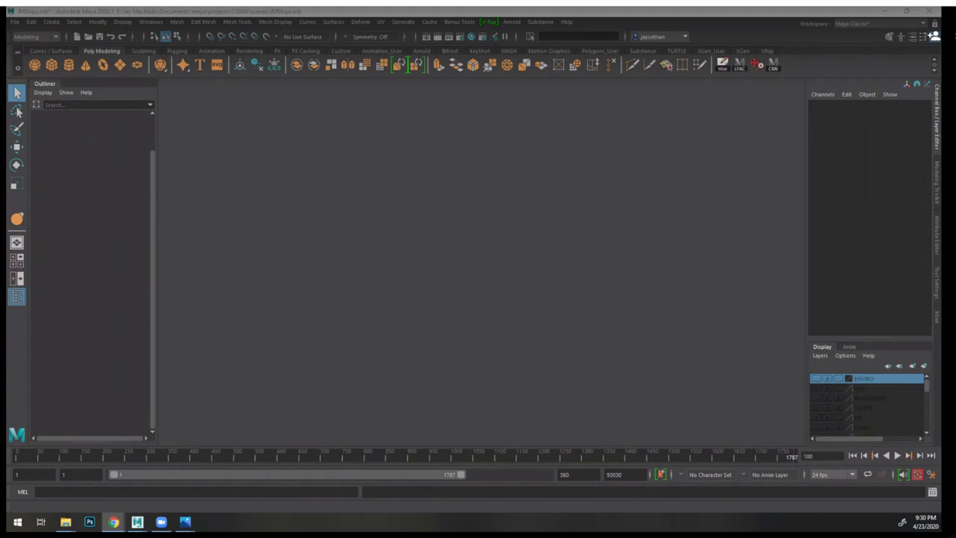
# - Switch to Chrome and play the Millennium Falcon Greeble Crawl video on Vimeo, skipping ahead to about 01:19 and pausing it
pyautogui.moveTo(6, 115); pyautogui.dragTo(701, 54)
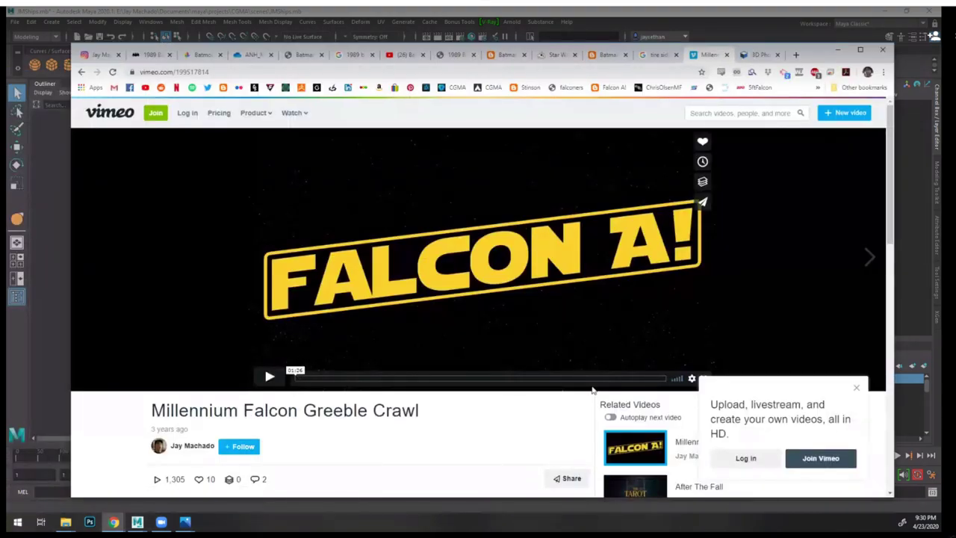
pyautogui.click(268, 376)
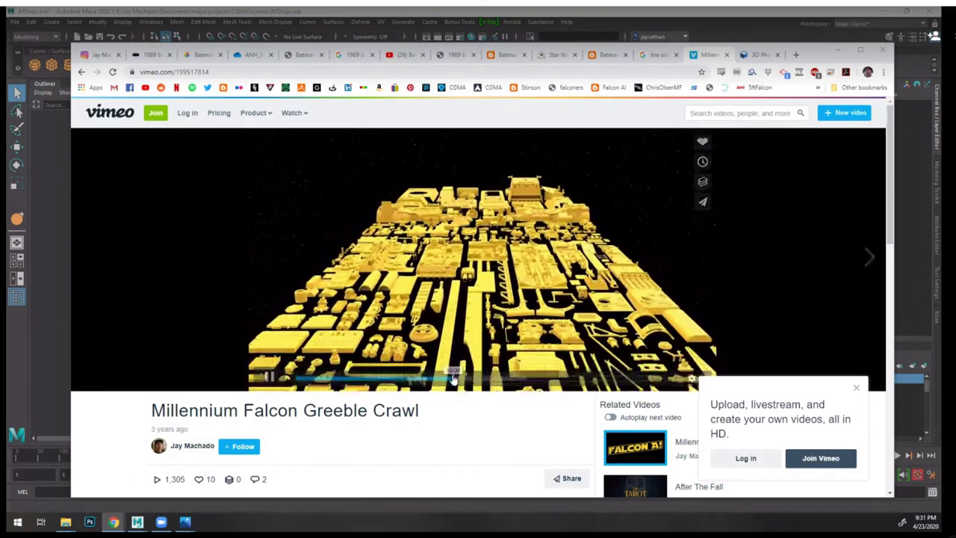
pyautogui.moveTo(498, 378); pyautogui.dragTo(629, 378)
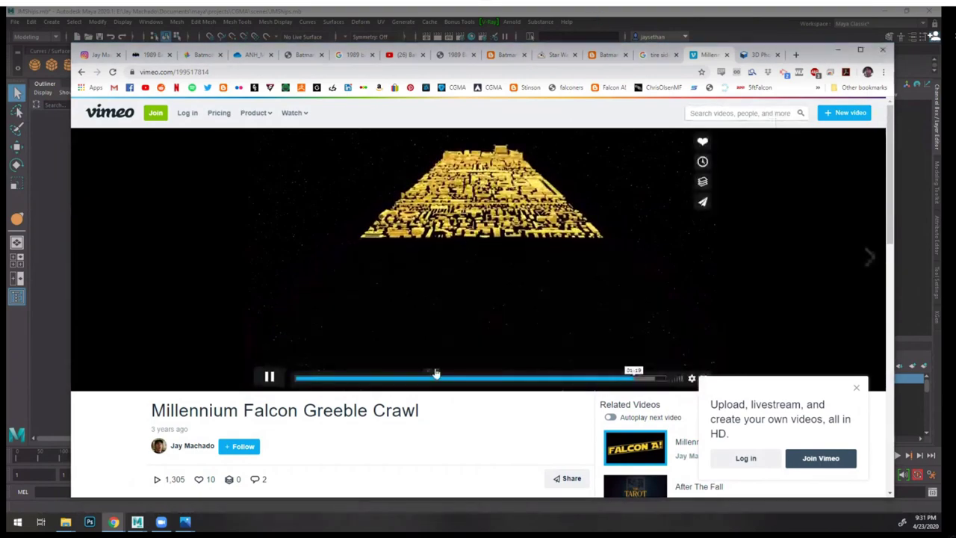
pyautogui.click(454, 299)
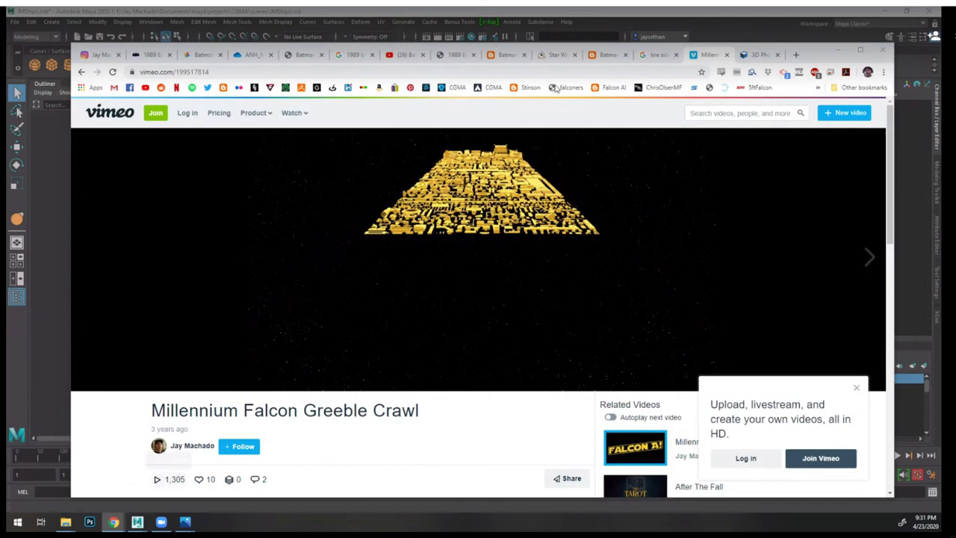
pyautogui.moveTo(810, 62); pyautogui.dragTo(789, 56)
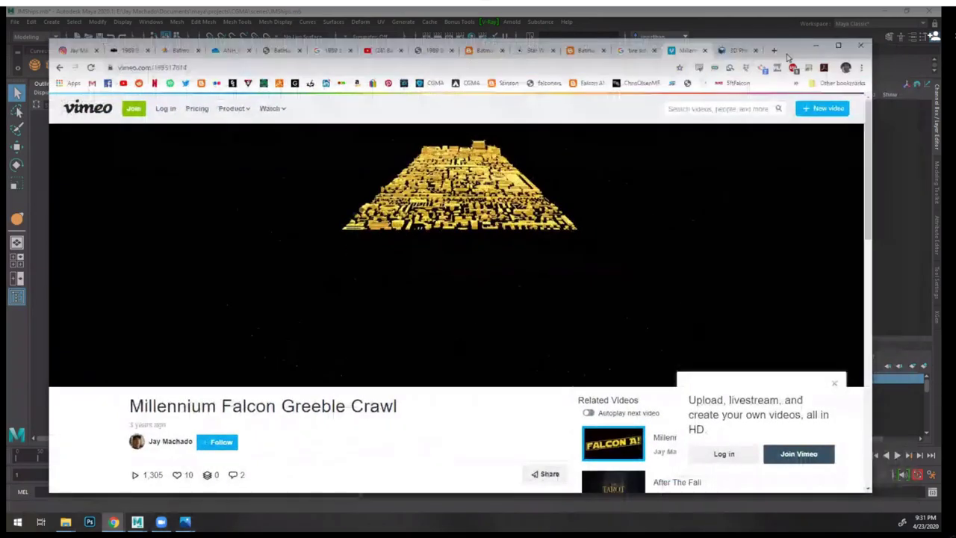
# - Close the leftover Photos image windows
pyautogui.moveTo(187, 521)
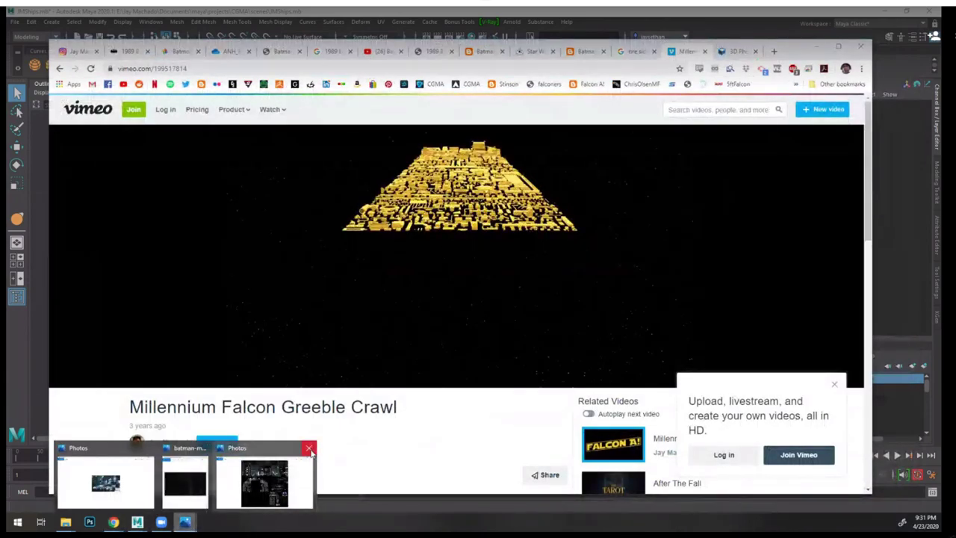
pyautogui.click(309, 448)
pyautogui.click(257, 449)
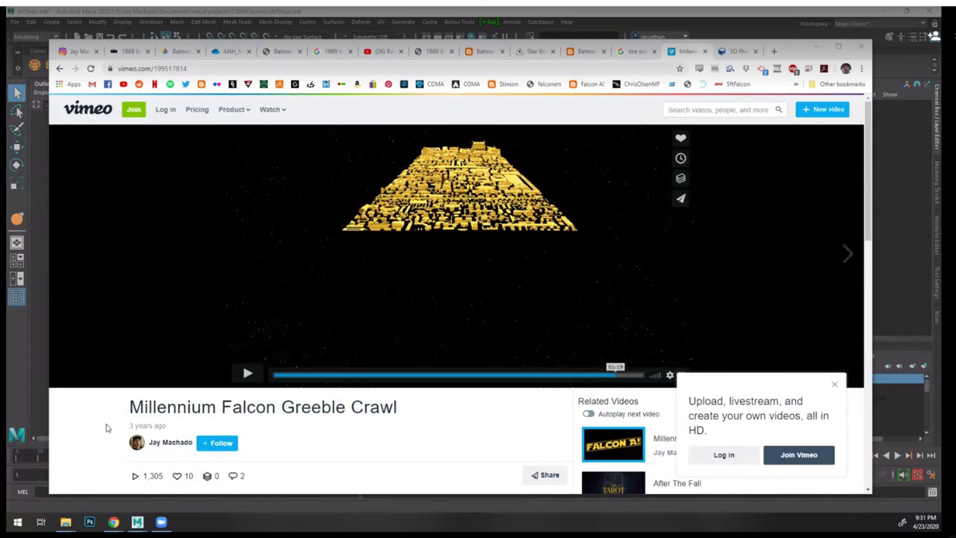
# - Switch to the images folder window and browse to the FalconKitScans folder within MILLENNIUMFALCON's sourceimages
pyautogui.moveTo(65, 521)
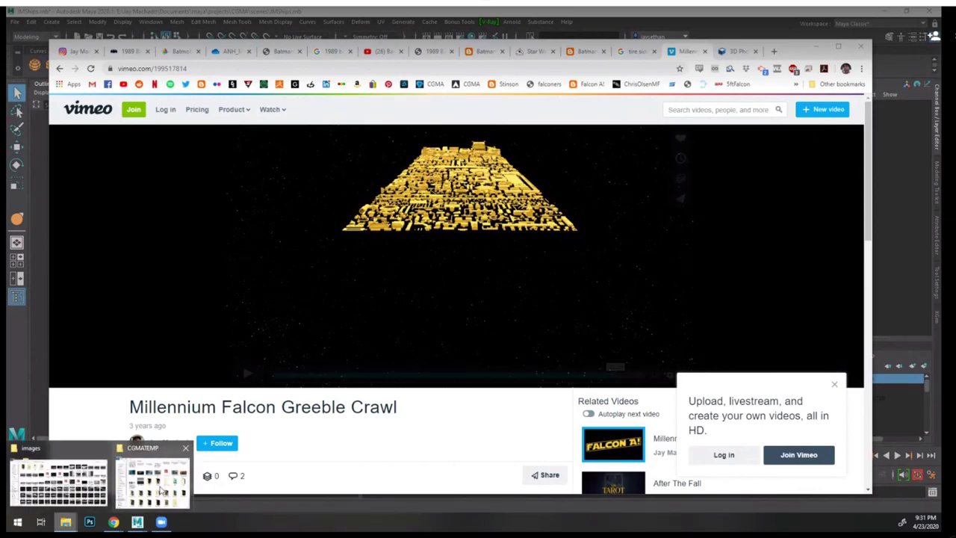
pyautogui.moveTo(155, 490)
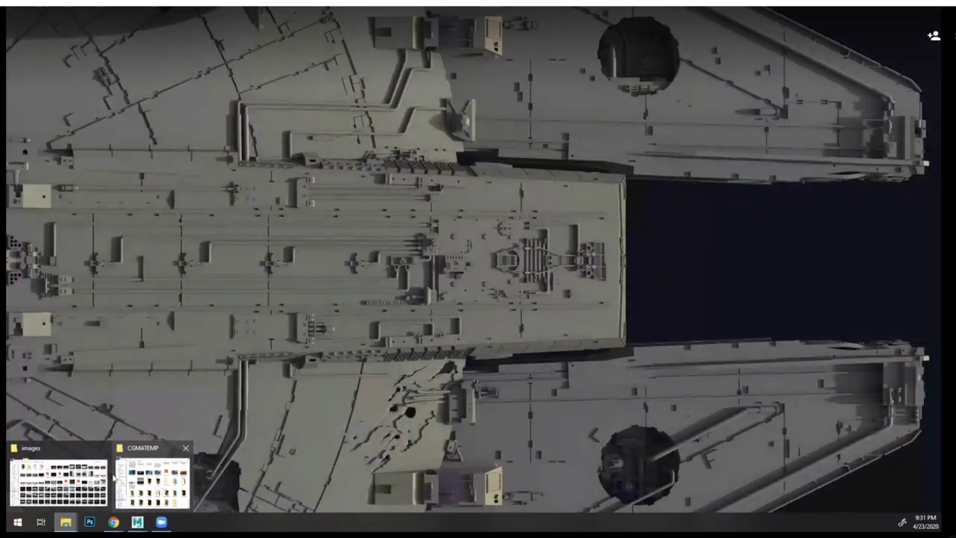
pyautogui.moveTo(101, 478)
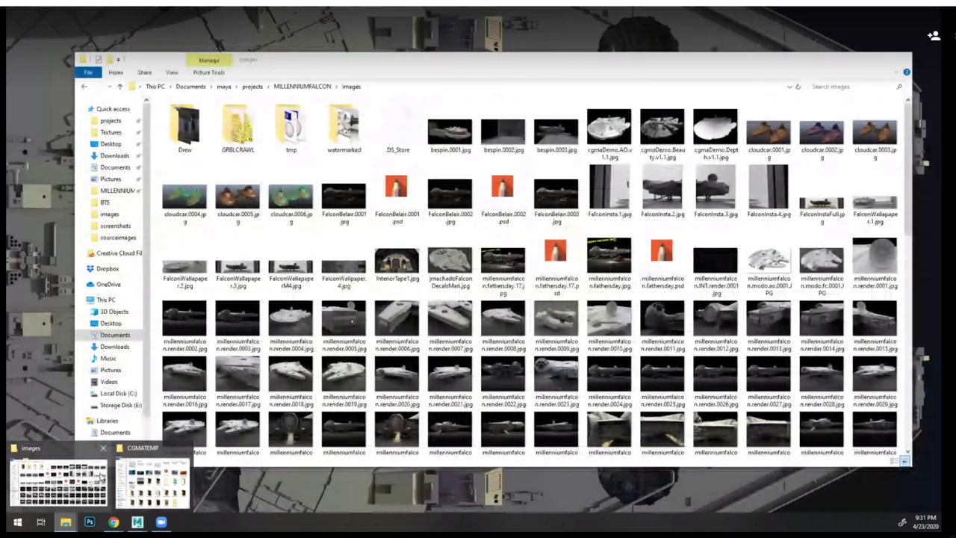
pyautogui.click(101, 477)
pyautogui.click(257, 87)
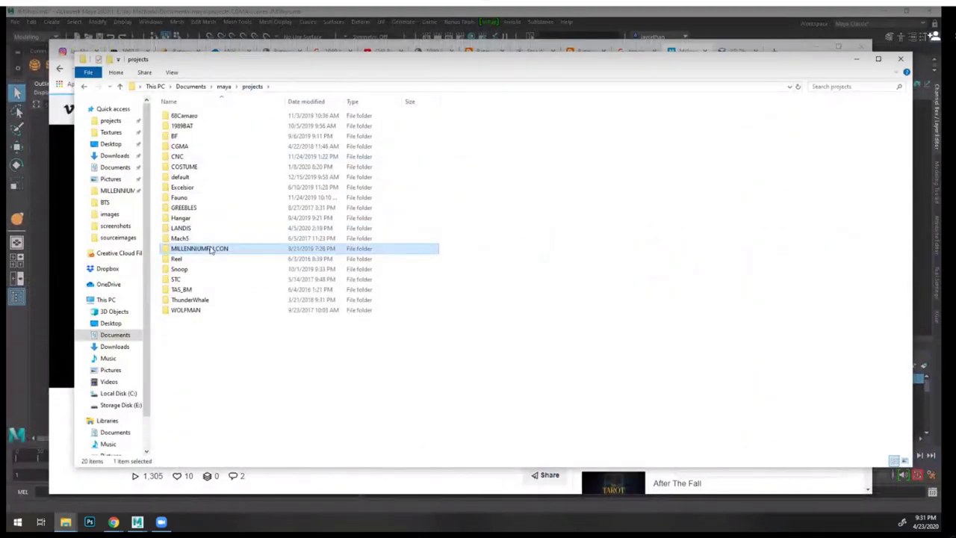
pyautogui.doubleClick(215, 250)
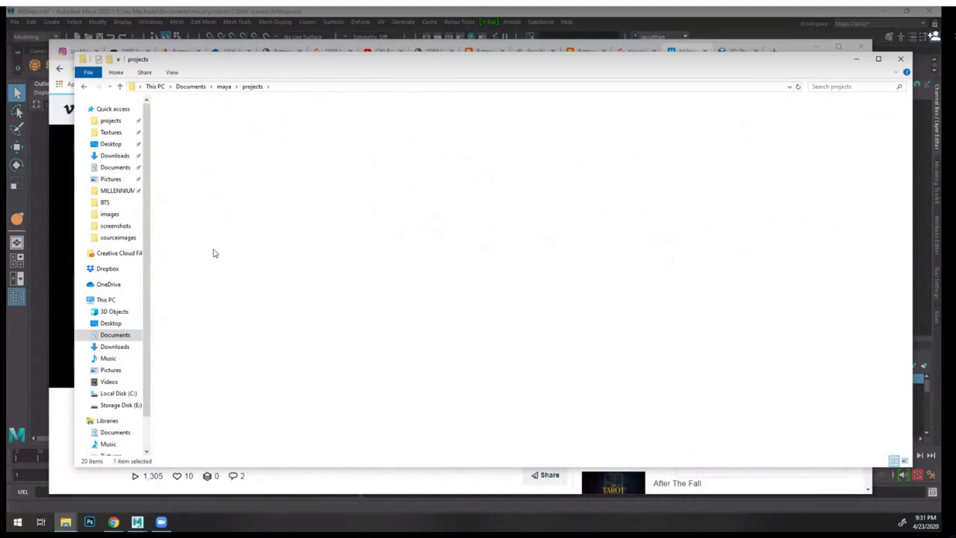
pyautogui.doubleClick(197, 310)
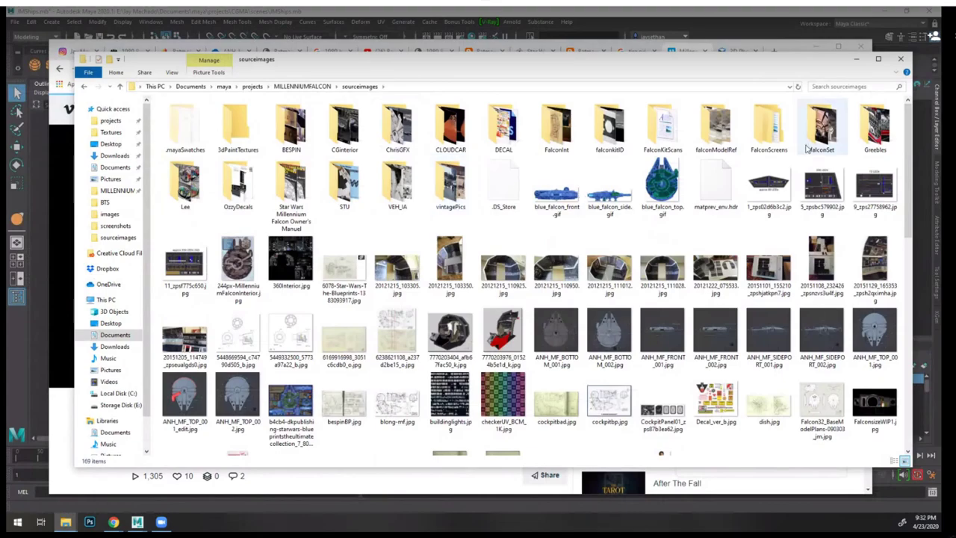
pyautogui.doubleClick(679, 126)
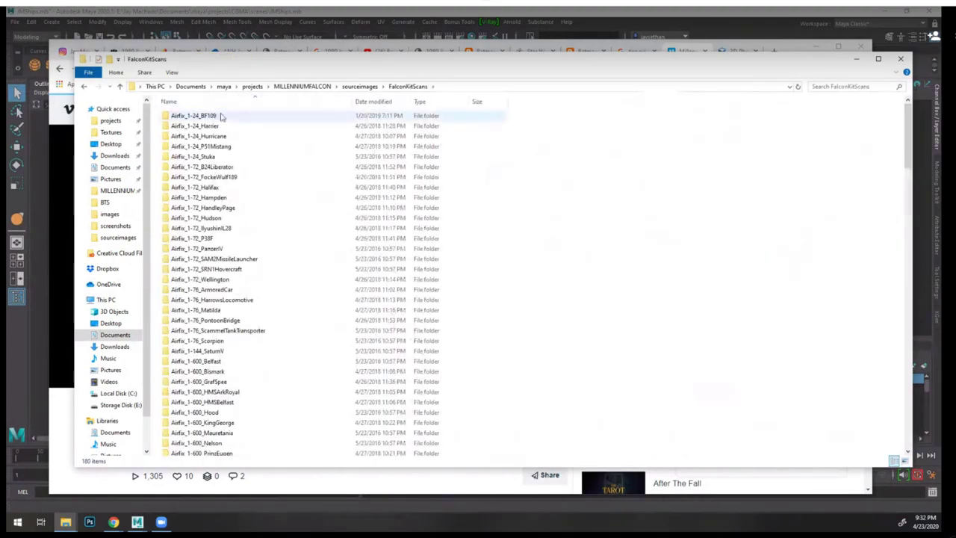
# - Open the Airfix_1-24_BF109 folder, show its files as extra large icons, and view 1594_1_afx12002_3.jpg before closing it
pyautogui.doubleClick(224, 114)
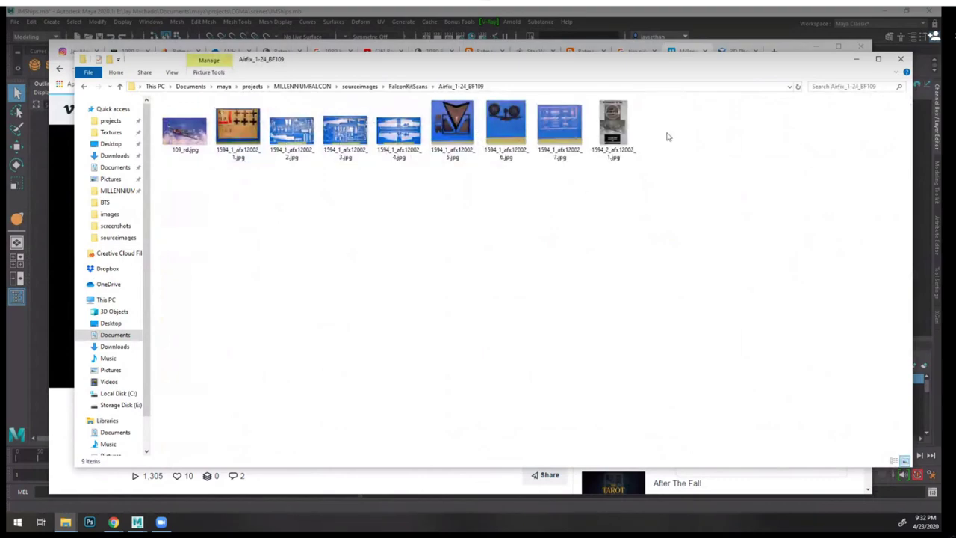
pyautogui.click(172, 71)
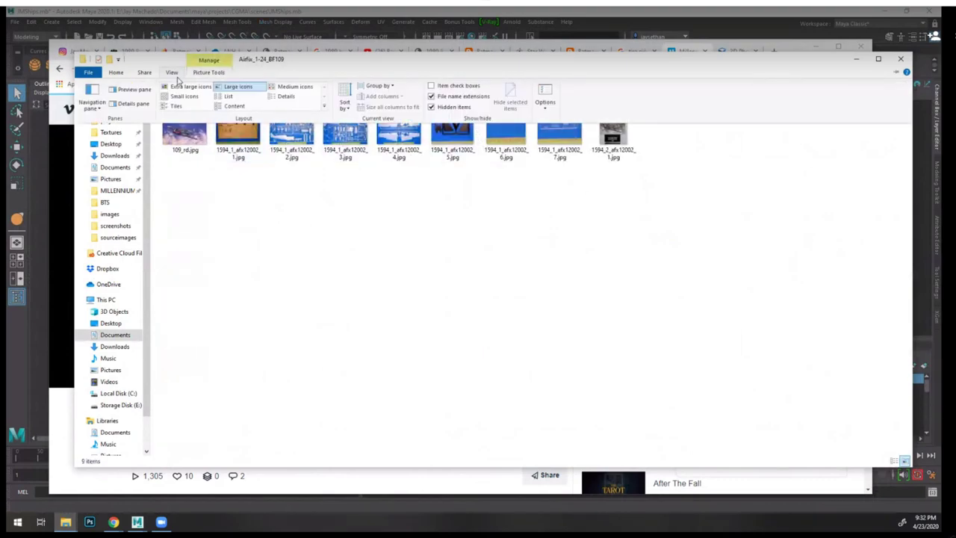
pyautogui.click(187, 86)
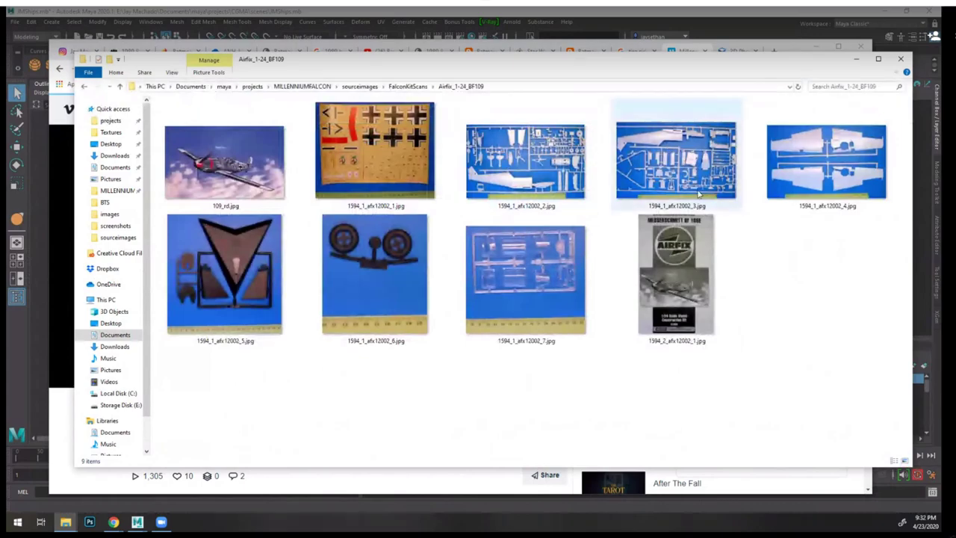
pyautogui.doubleClick(675, 180)
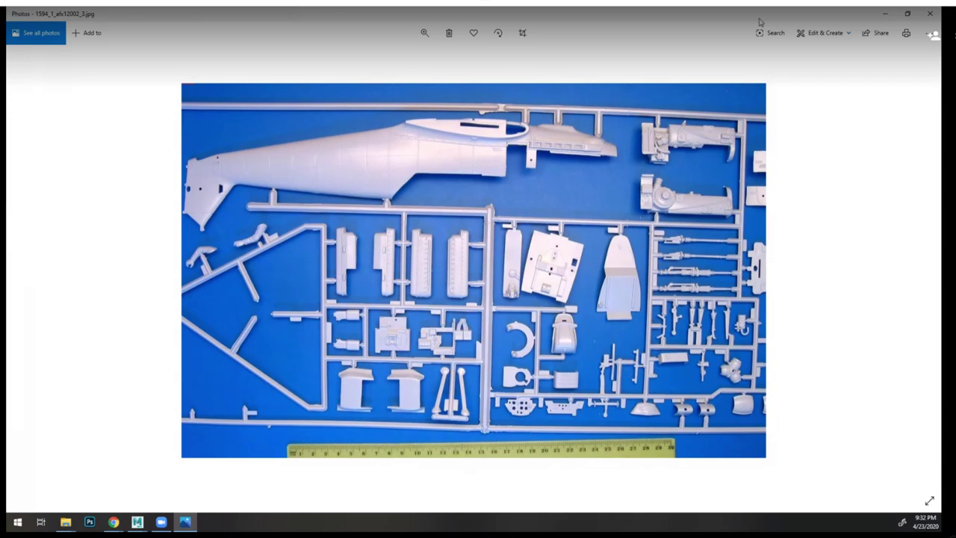
pyautogui.click(930, 13)
# - Return to the FalconKitScans folder and try to open A1FalconList.rtf at the end of the list
pyautogui.click(407, 86)
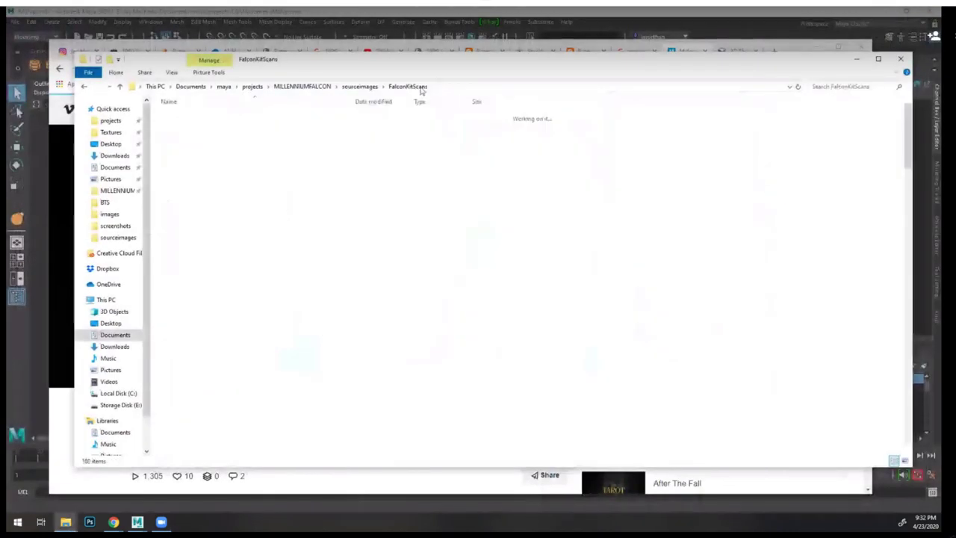
pyautogui.scroll(-20, 390, 211)
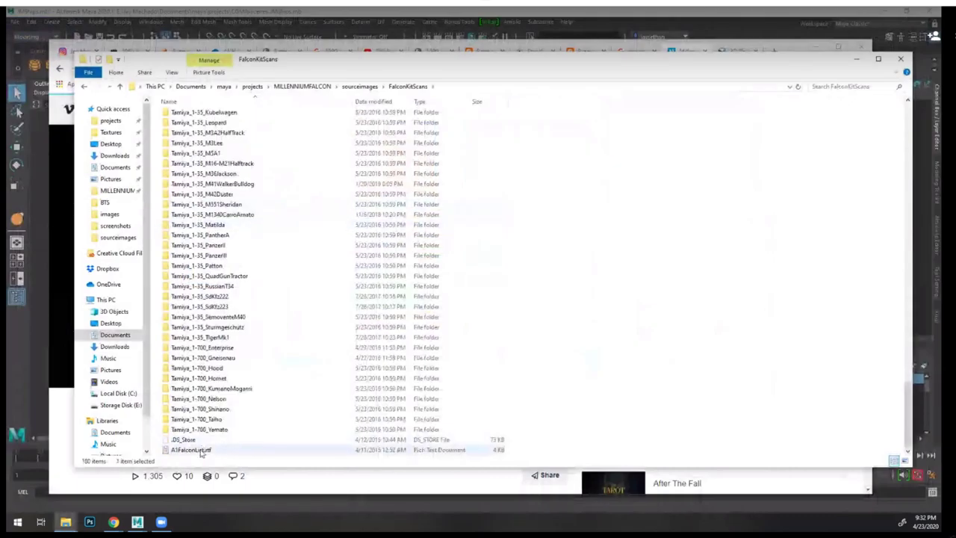
pyautogui.doubleClick(212, 450)
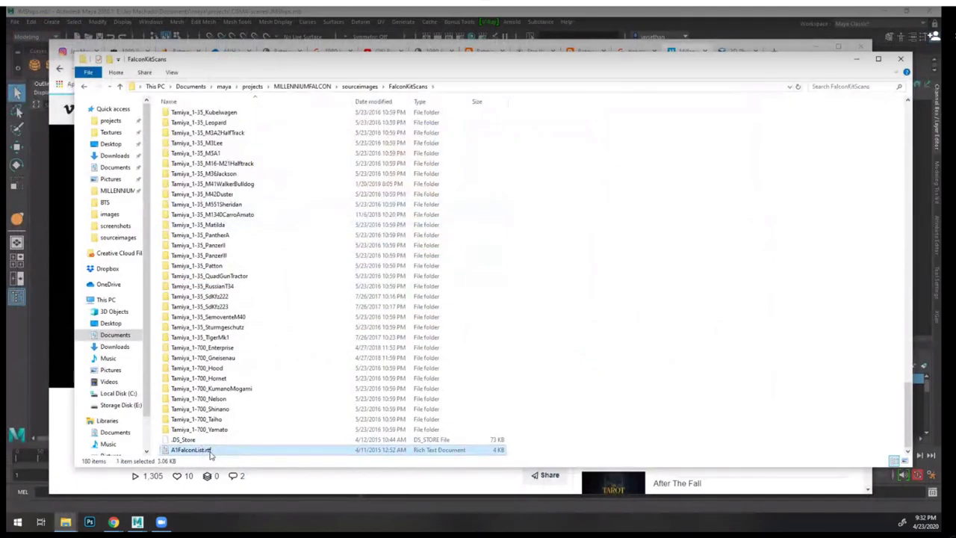
pyautogui.click(531, 361)
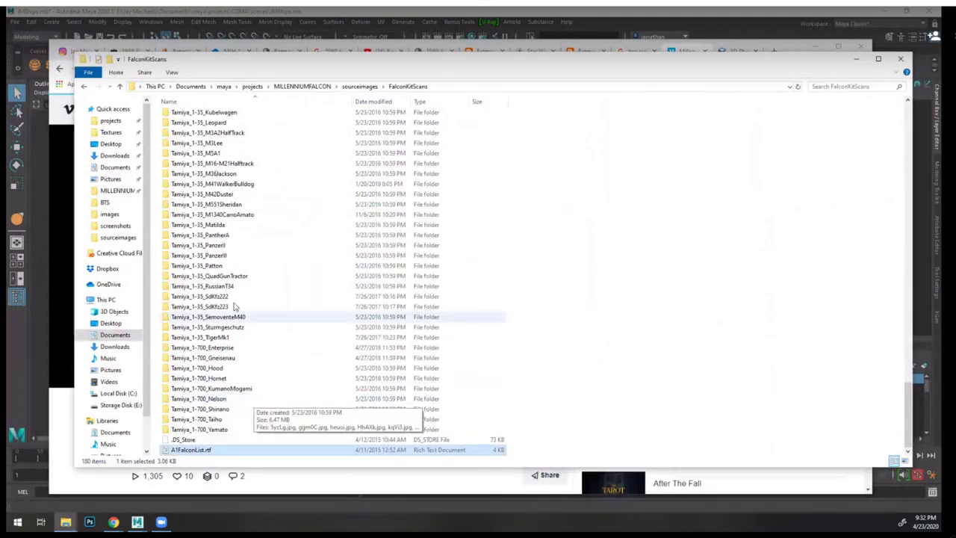
# - Open the Tamiya_1-12_Ferrari312B folder and view its parts photos from 12 Ferrari 312B Er.JPG, finishing on 12 Ferrari 312B E.JPG
pyautogui.scroll(4, 280, 307)
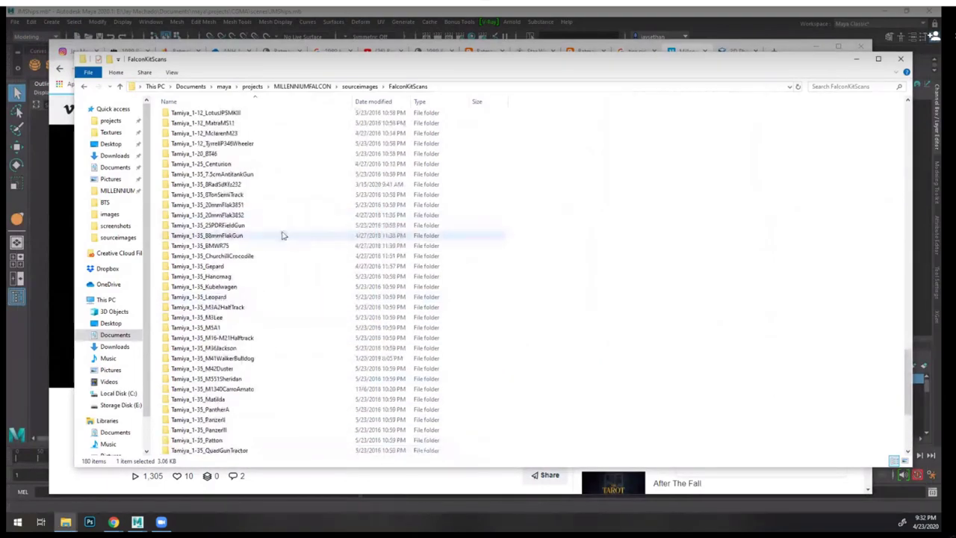
pyautogui.scroll(4, 282, 236)
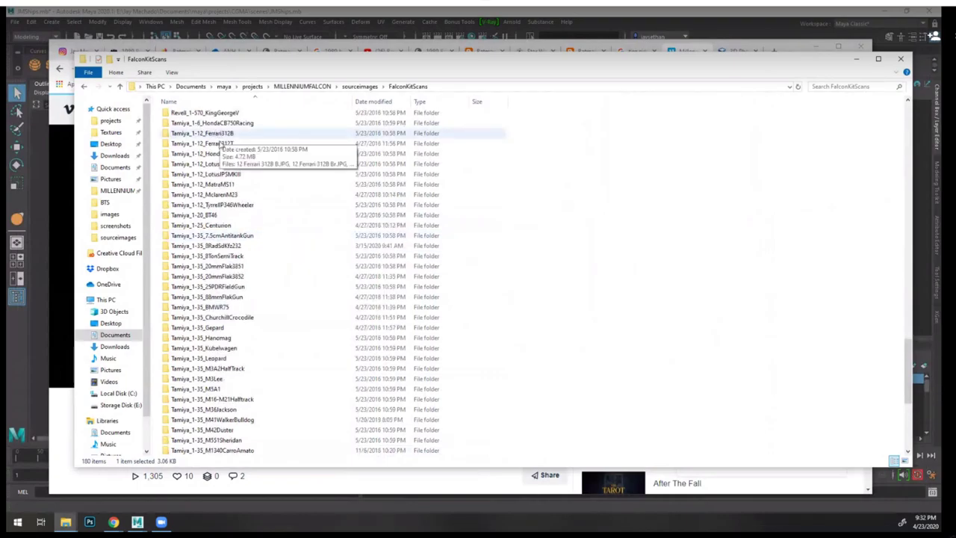
pyautogui.doubleClick(250, 135)
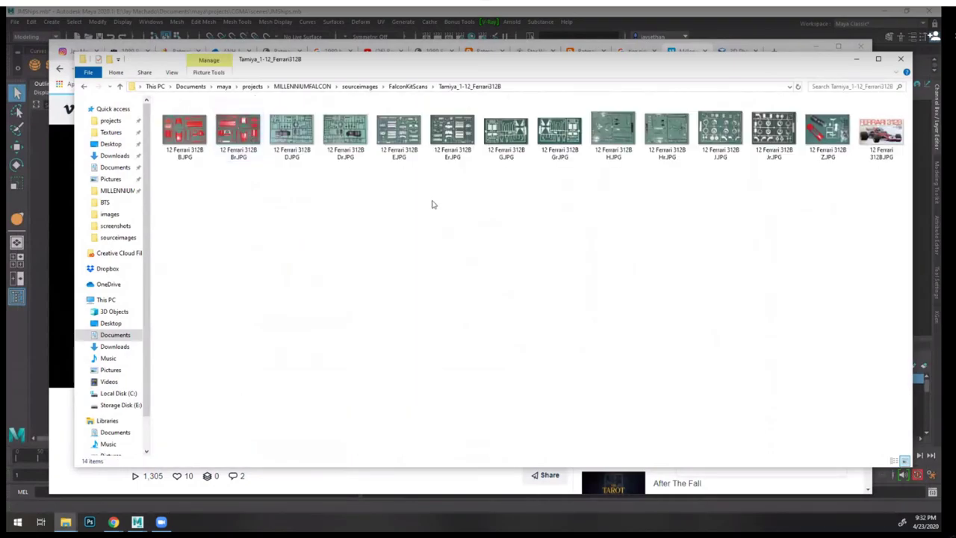
pyautogui.doubleClick(452, 133)
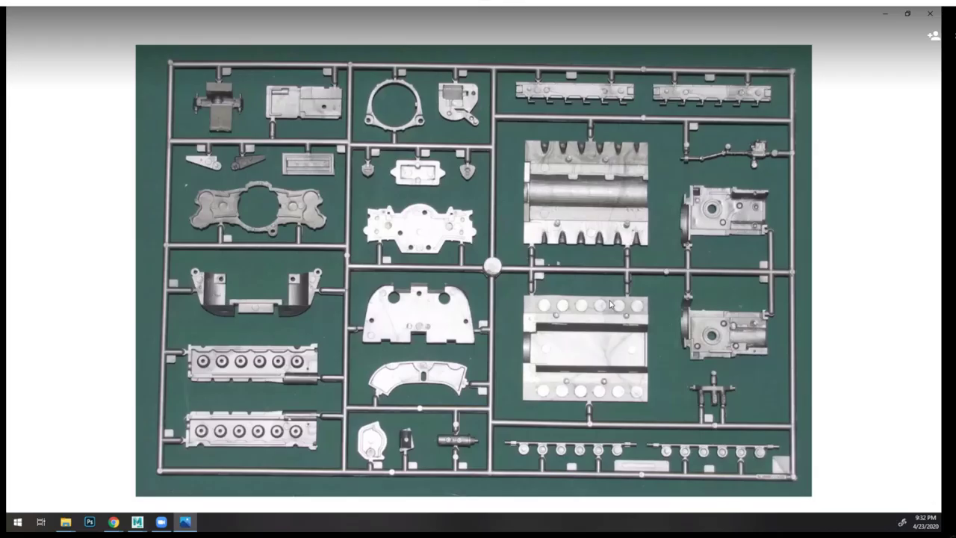
pyautogui.click(33, 270)
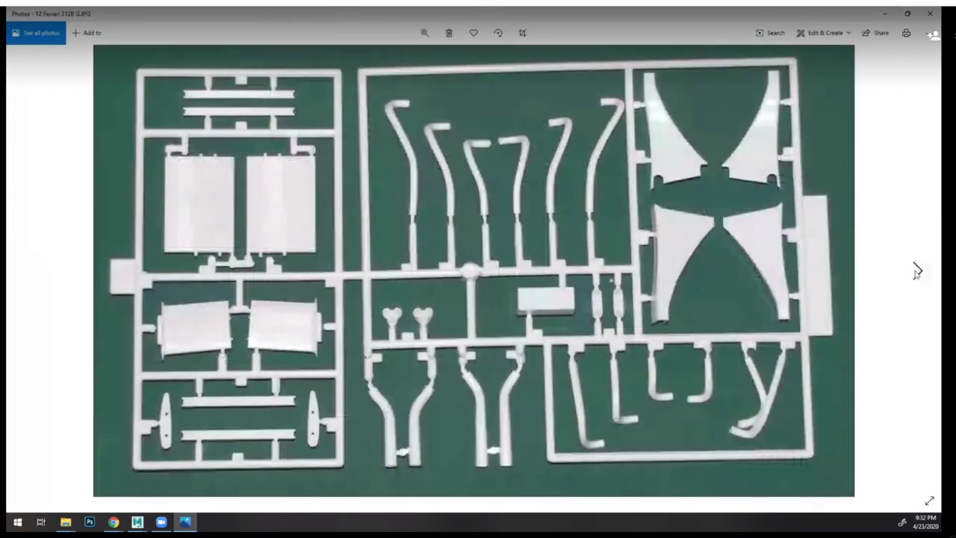
pyautogui.click(33, 270)
pyautogui.click(33, 270)
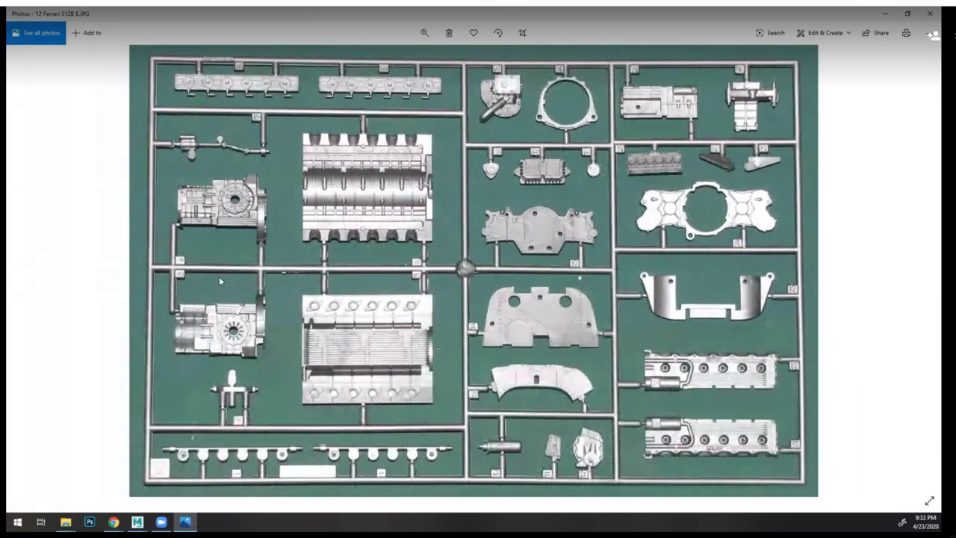
pyautogui.click(917, 270)
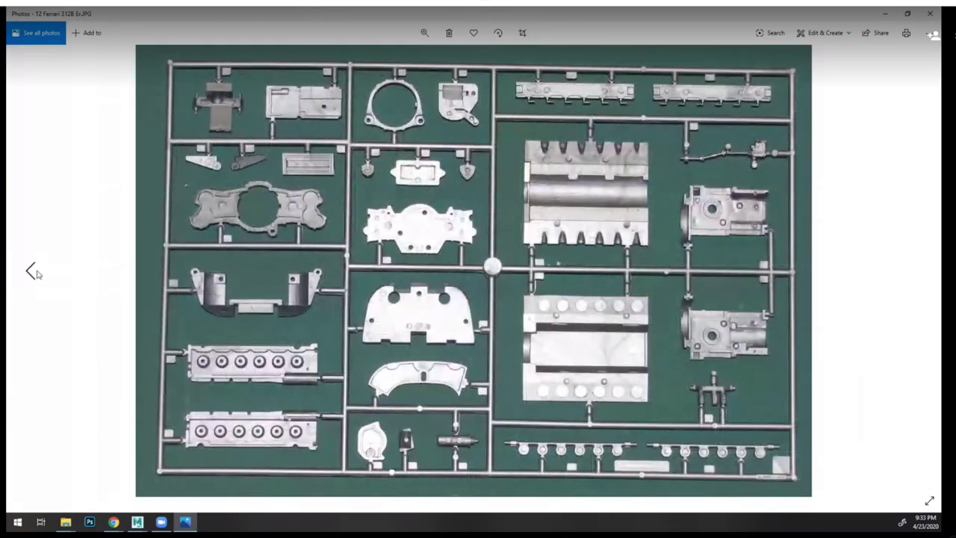
pyautogui.click(31, 270)
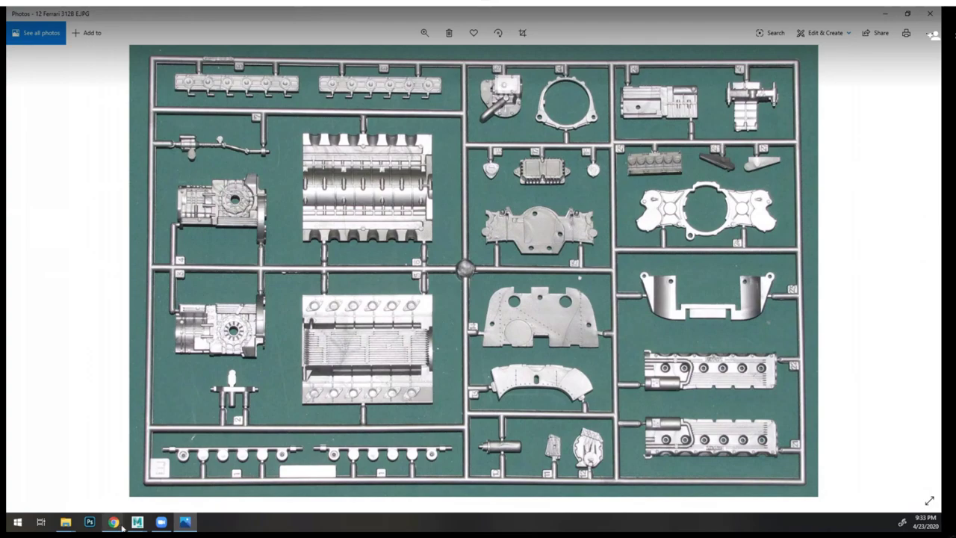
# - In a second File Explorer window, browse to the MILLENNIUMFALCON images folder and view FalconInstaFull.jpg, minimizing the photo when finished
pyautogui.moveTo(66, 521)
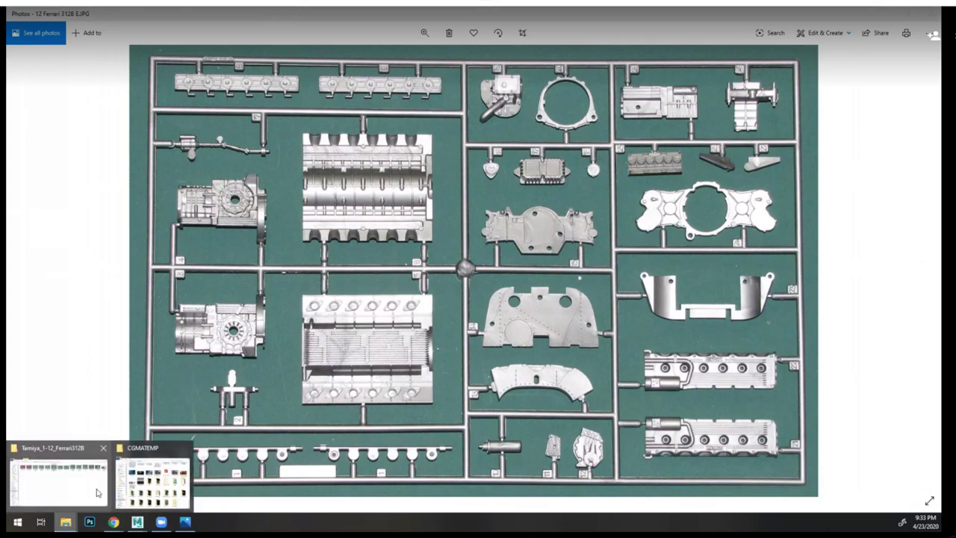
pyautogui.click(97, 492)
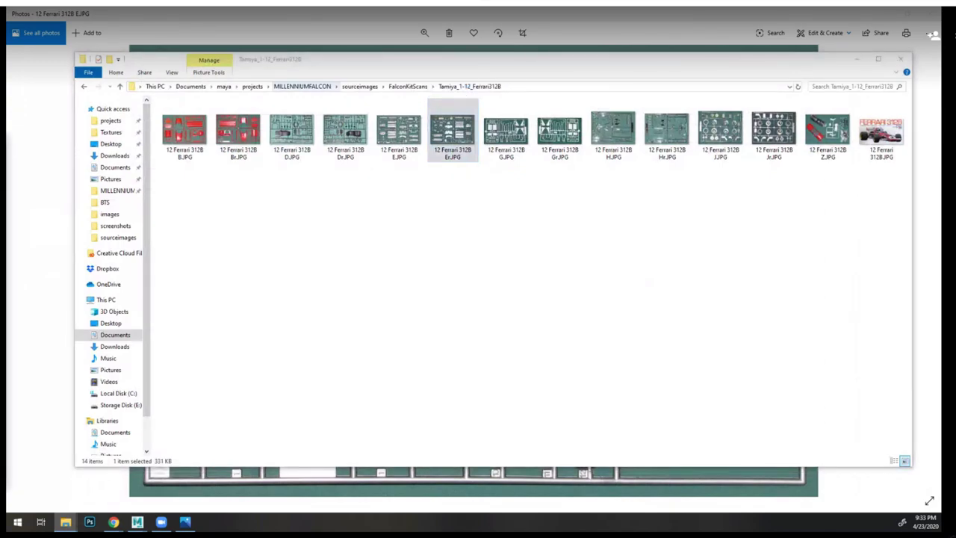
pyautogui.moveTo(6, 128); pyautogui.dragTo(611, 102)
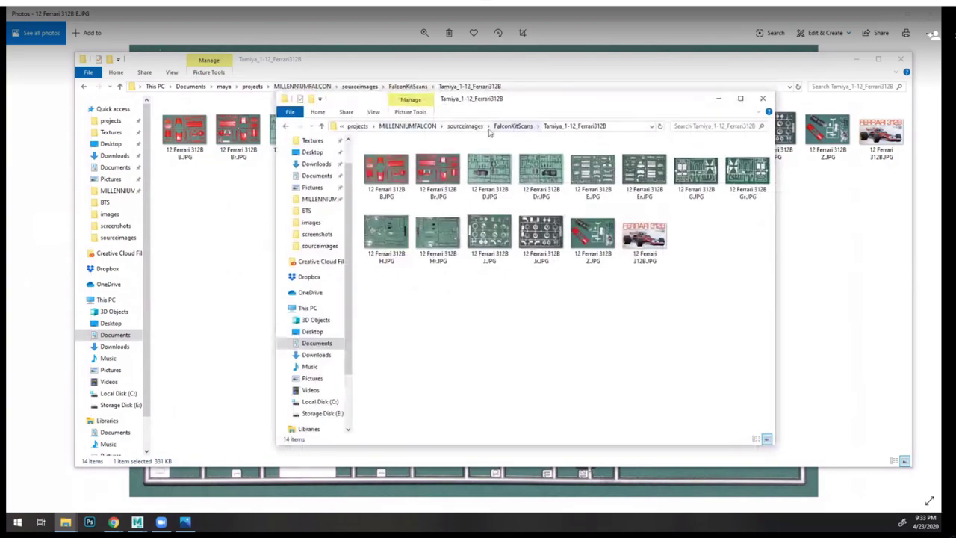
pyautogui.click(465, 125)
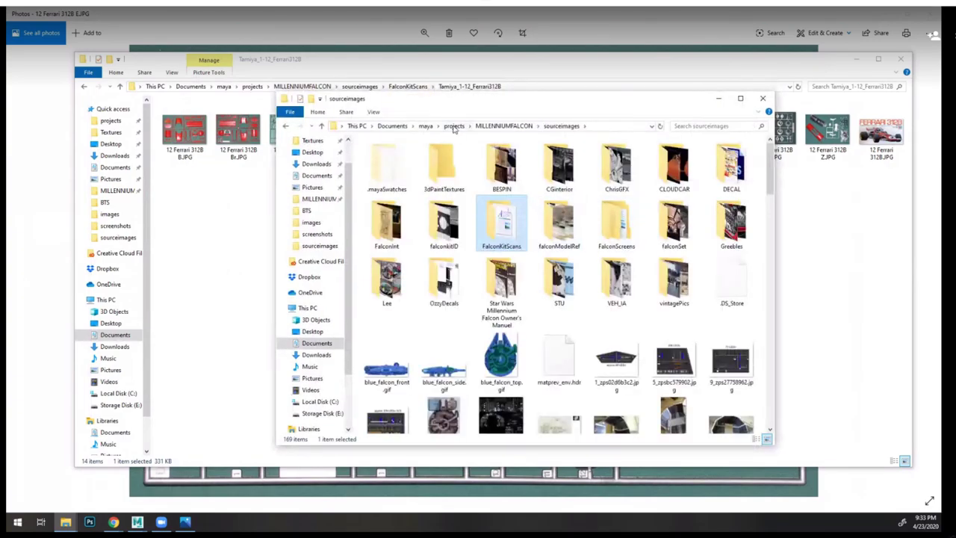
pyautogui.click(504, 125)
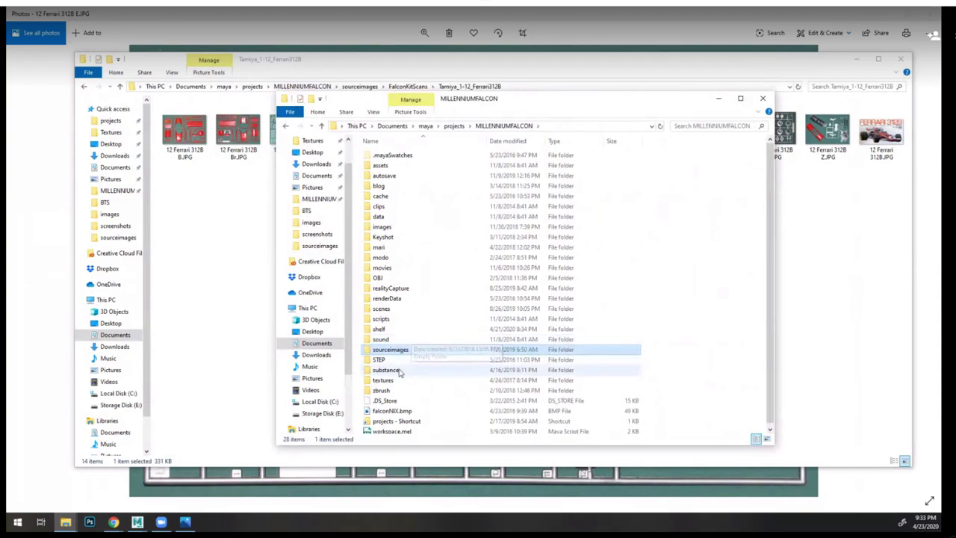
pyautogui.doubleClick(395, 229)
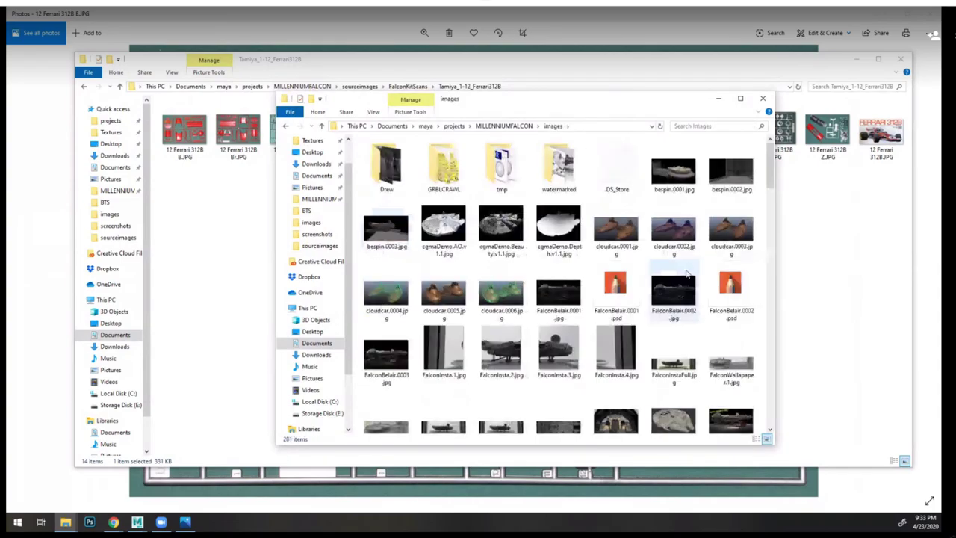
pyautogui.doubleClick(673, 366)
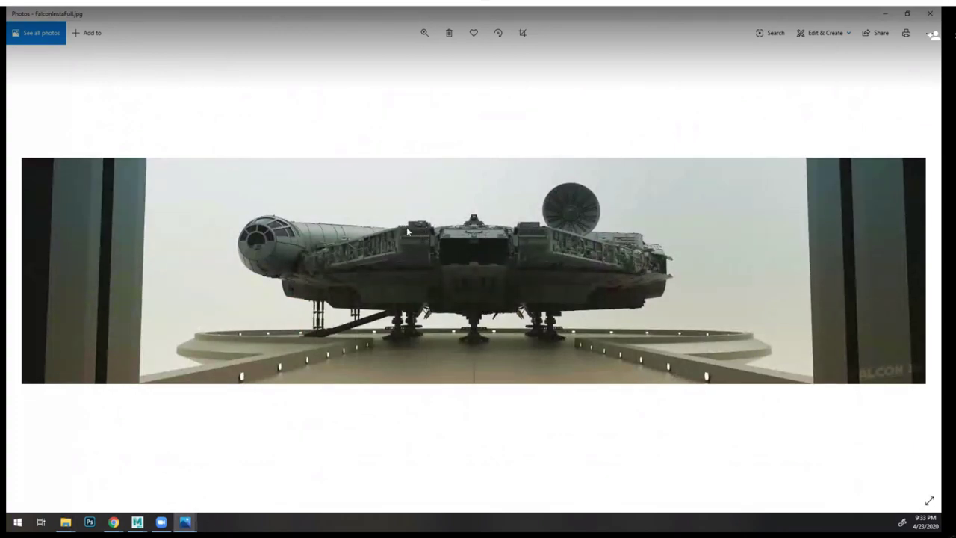
pyautogui.click(887, 16)
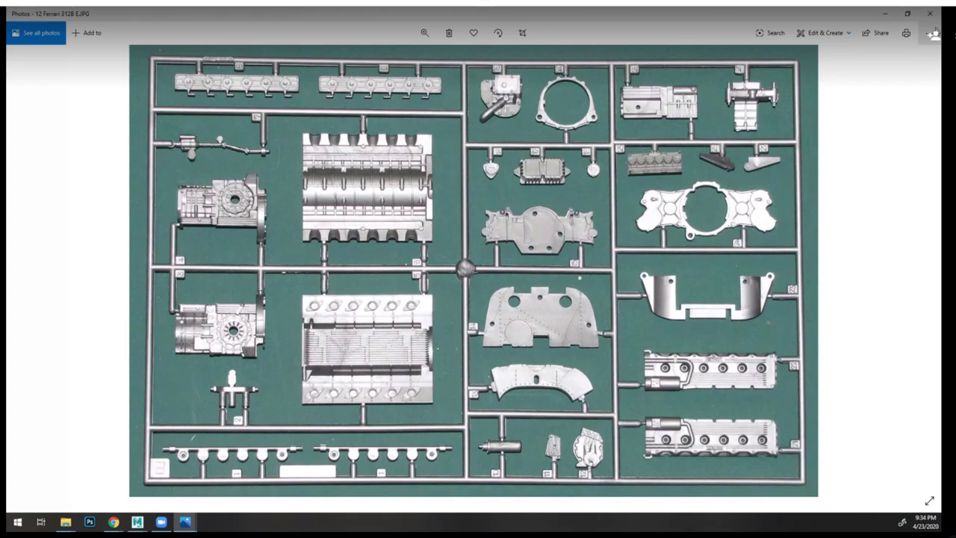
# - Close the open Ferrari parts photo and show the Tamiya_1-12_Ferrari312B folder's files as extra large icons
pyautogui.click(930, 13)
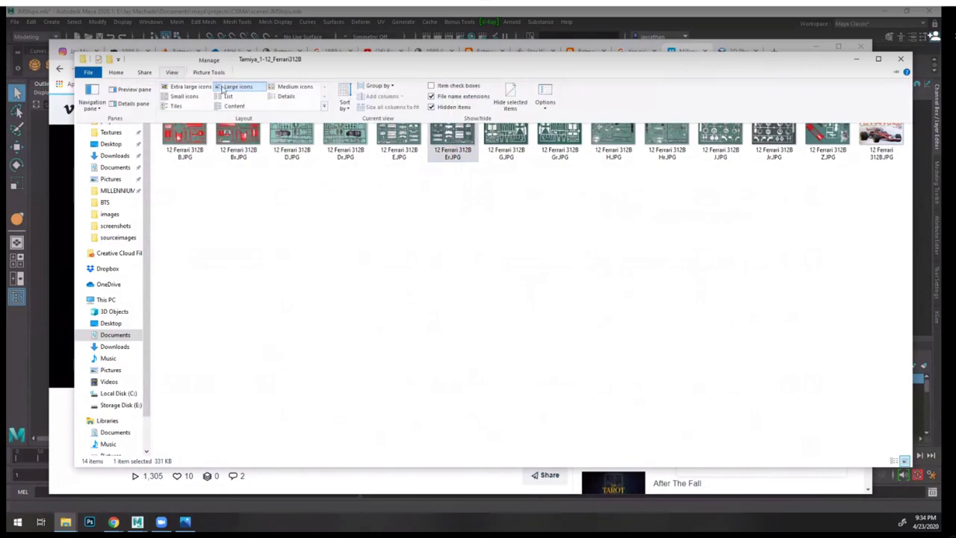
pyautogui.click(188, 87)
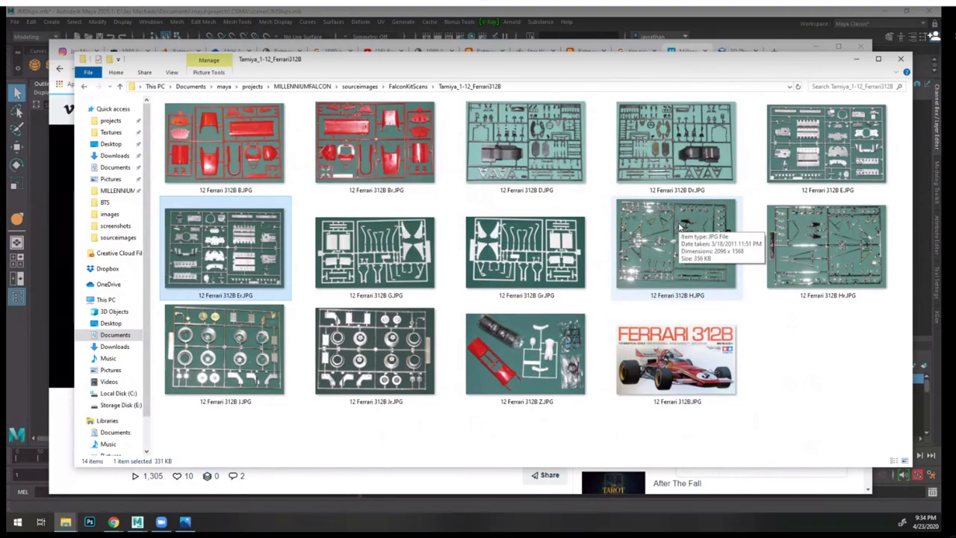
# - End the maya process in Task Manager and close Task Manager
pyautogui.click(543, 6)
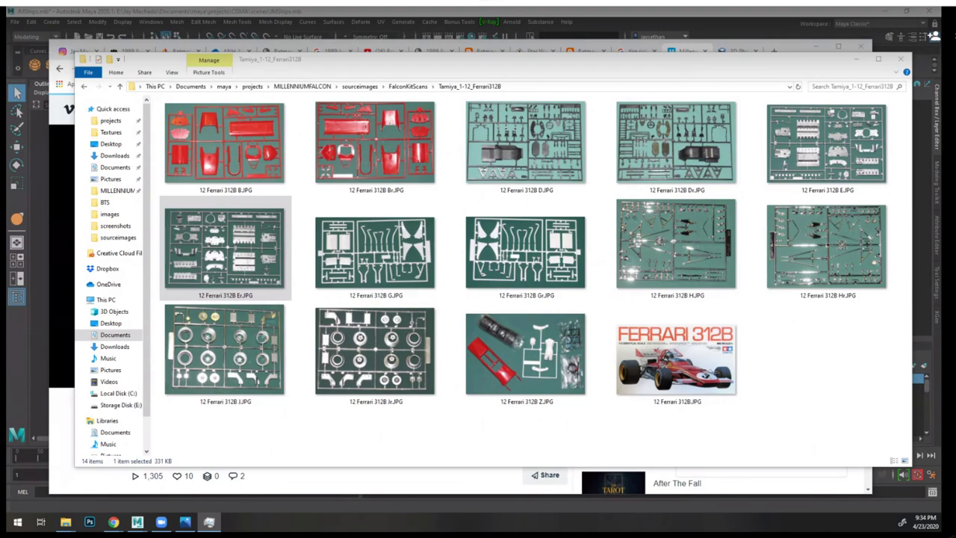
pyautogui.click(568, 154)
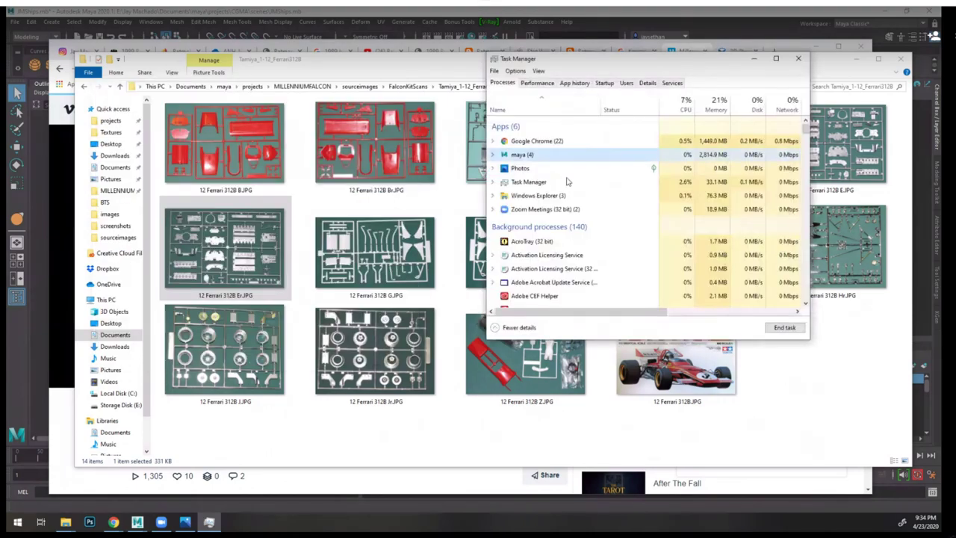
pyautogui.click(784, 326)
pyautogui.press('Delete')
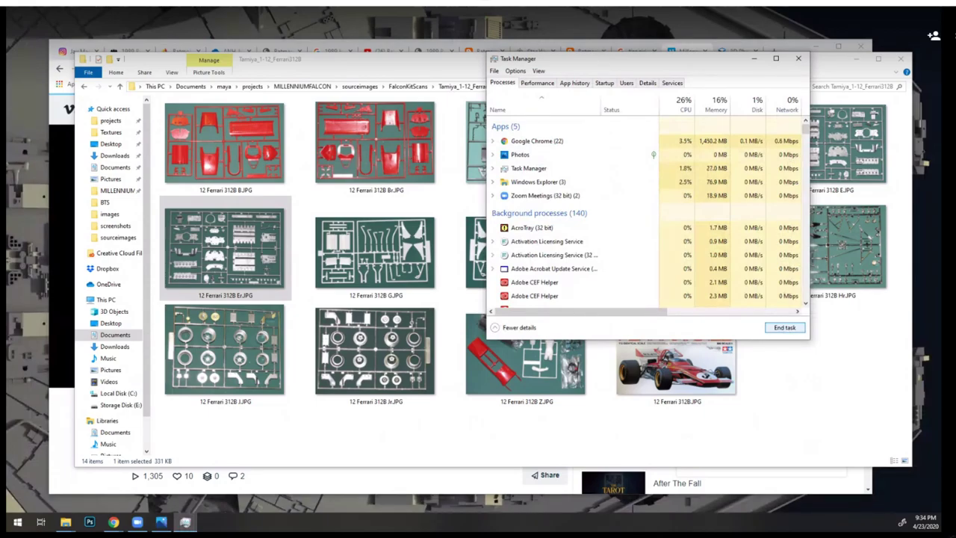
pyautogui.hotkey('alt', 'Tab')
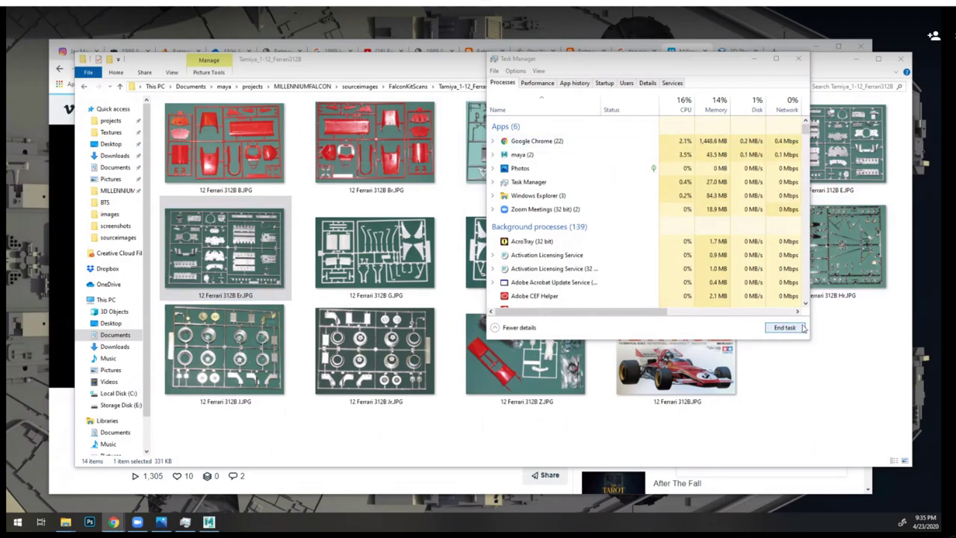
pyautogui.click(798, 58)
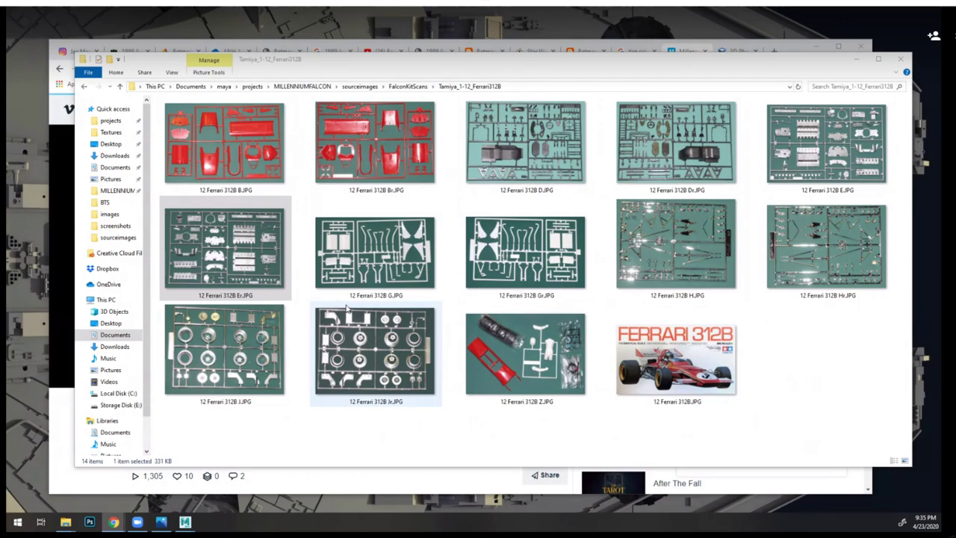
# - Return to the FalconKitScans folder, open Aurora_1-93_SealabIII and show its files as extra large icons
pyautogui.click(410, 88)
pyautogui.scroll(12, 337, 276)
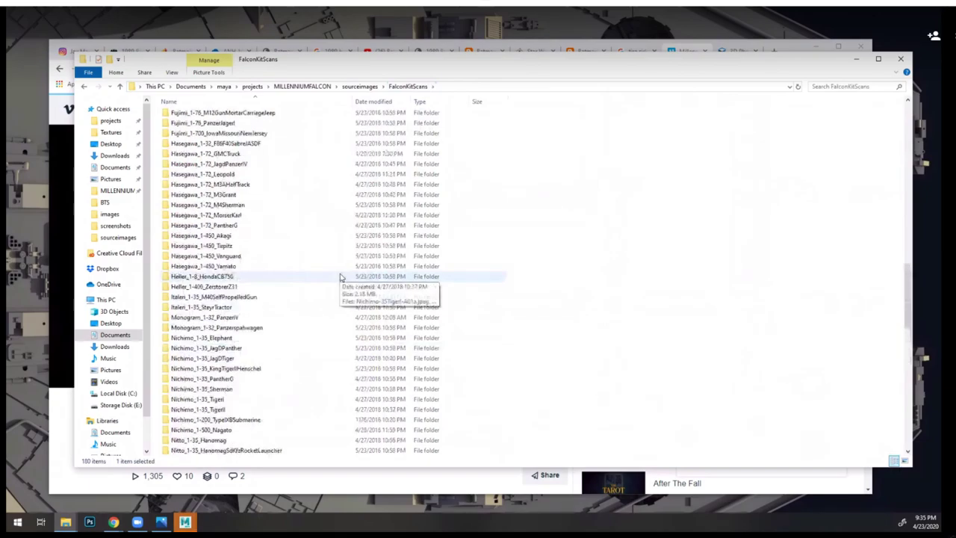
pyautogui.scroll(10, 339, 276)
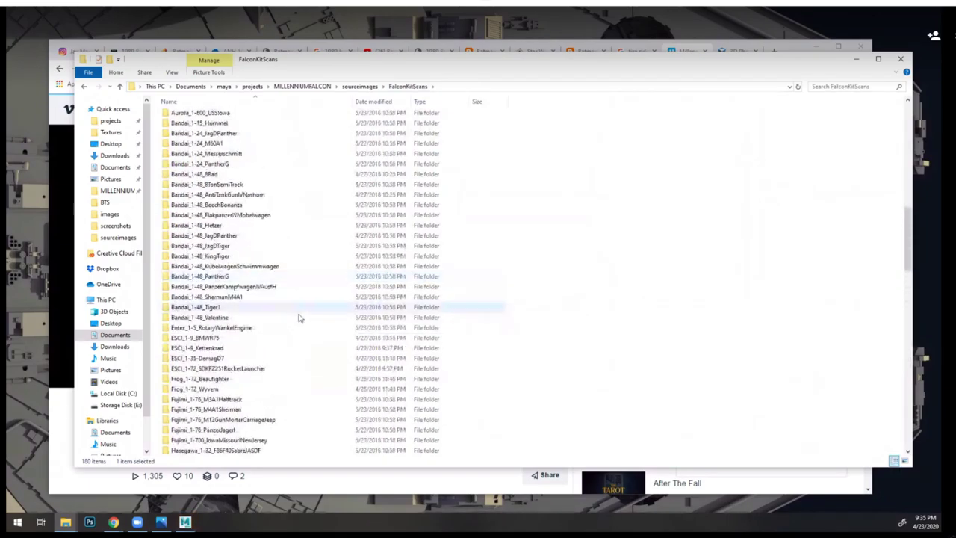
pyautogui.scroll(5, 284, 335)
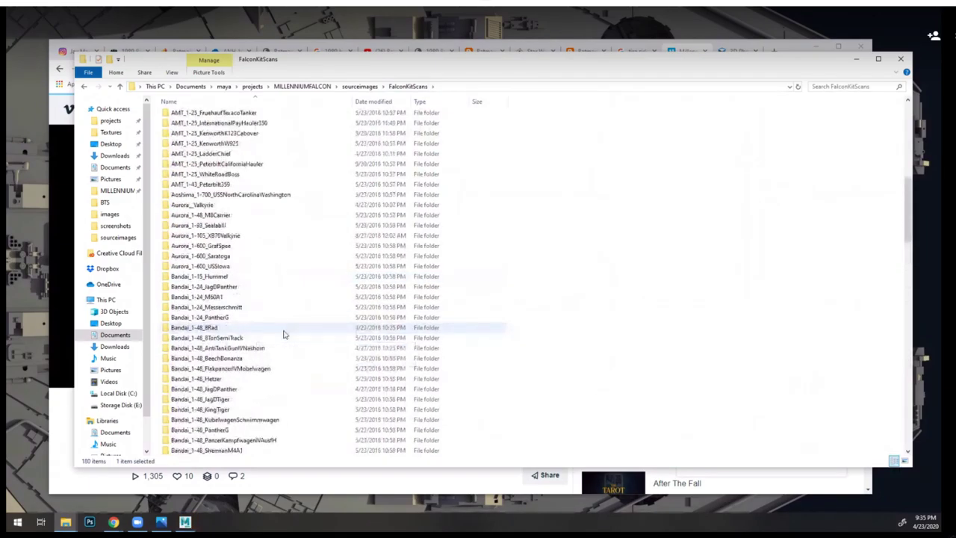
pyautogui.doubleClick(224, 226)
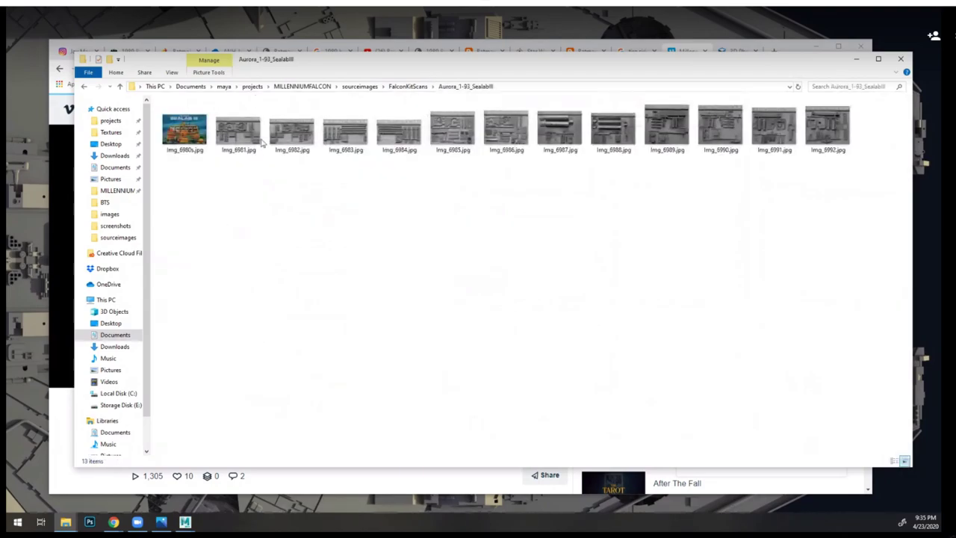
pyautogui.click(171, 71)
pyautogui.click(228, 95)
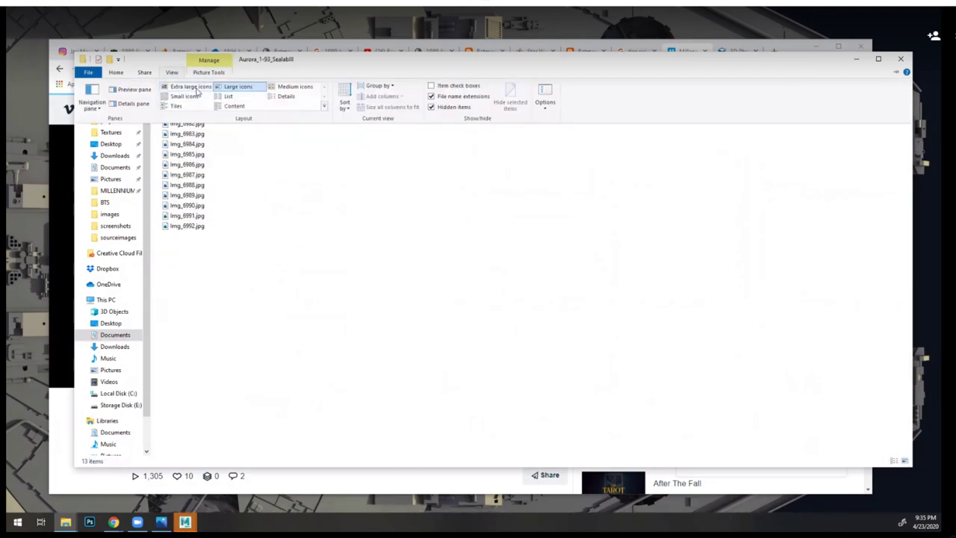
pyautogui.click(195, 88)
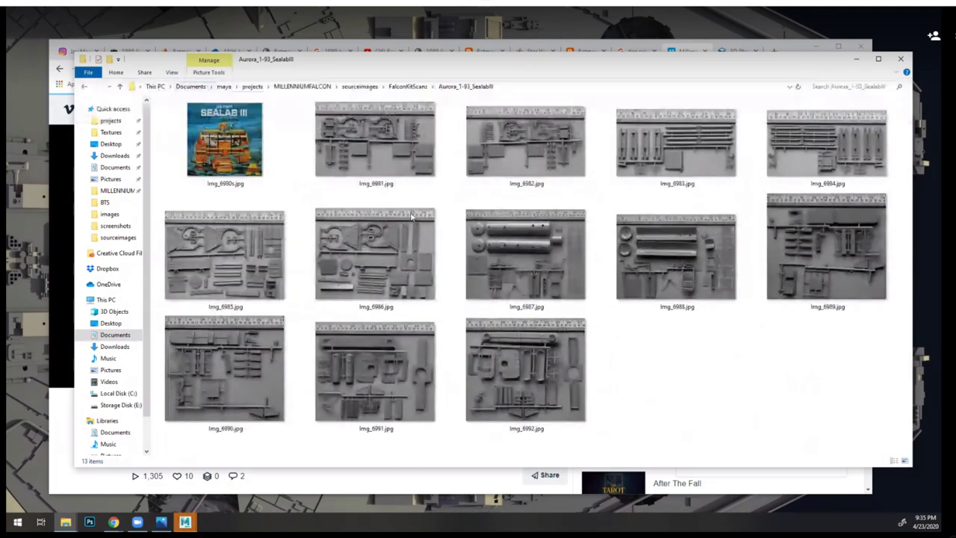
# - View the Sealab III parts photos from Img_6981.jpg through Img_6985.jpg and close the photo viewer
pyautogui.doubleClick(367, 131)
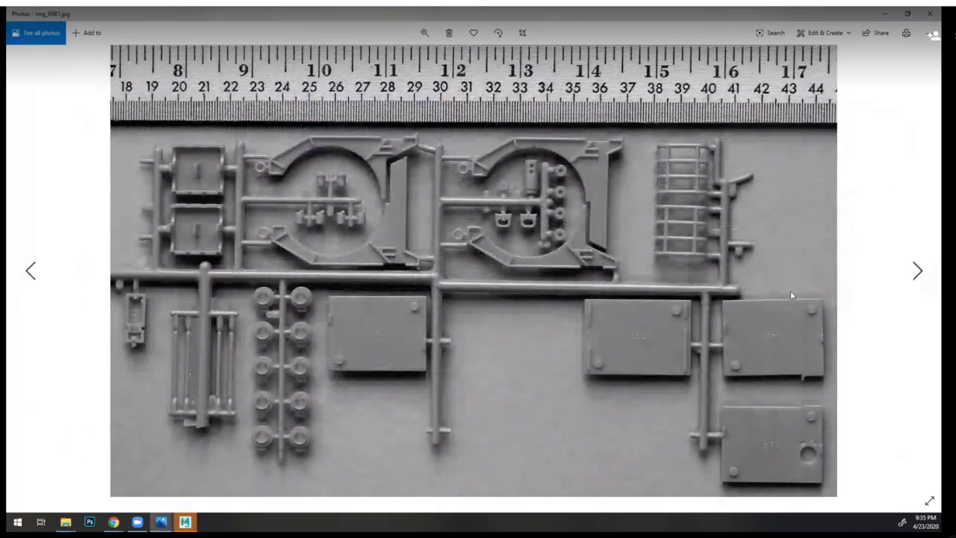
pyautogui.click(916, 271)
pyautogui.click(917, 270)
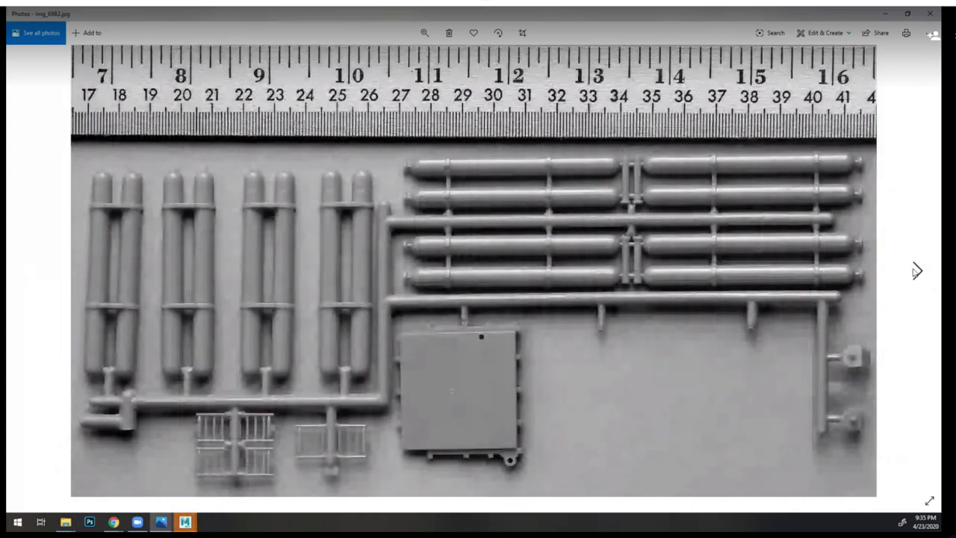
pyautogui.click(917, 270)
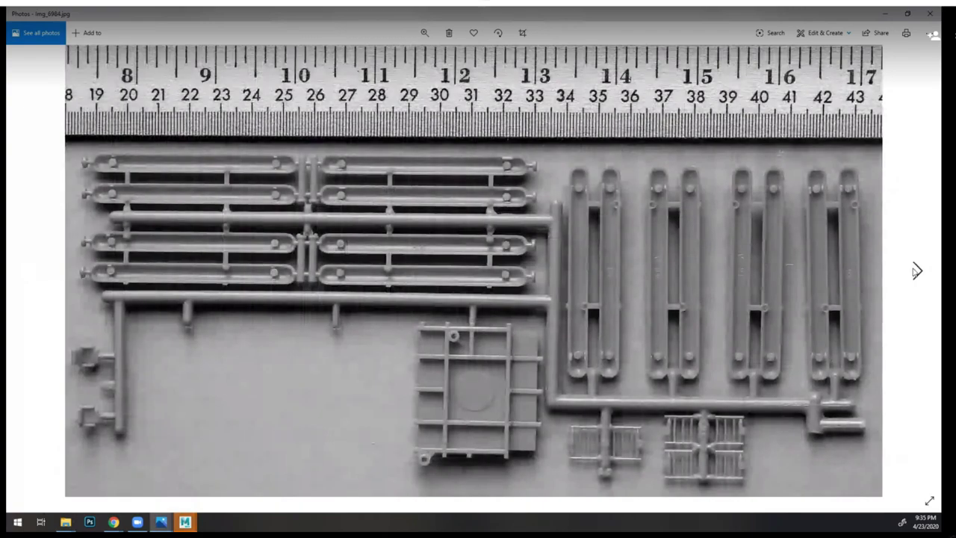
pyautogui.click(916, 270)
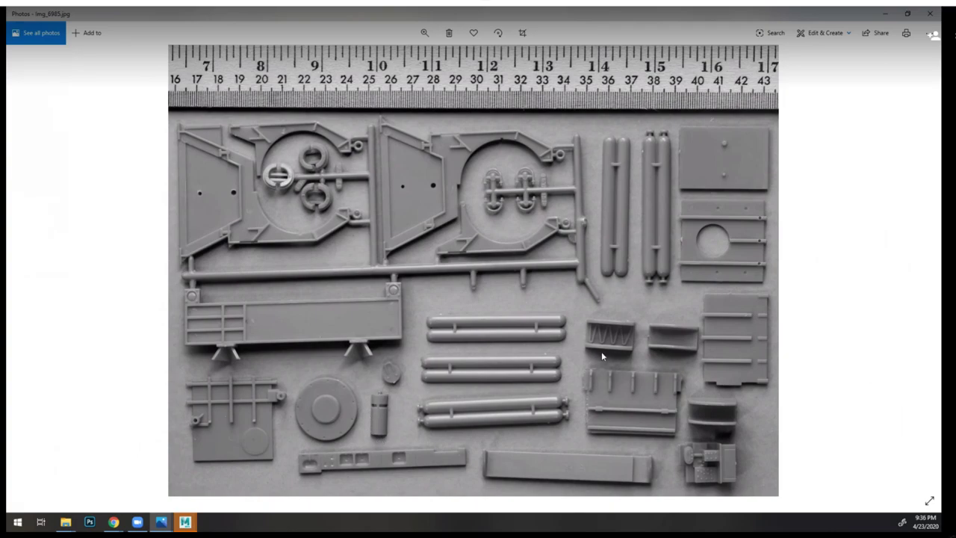
pyautogui.click(929, 13)
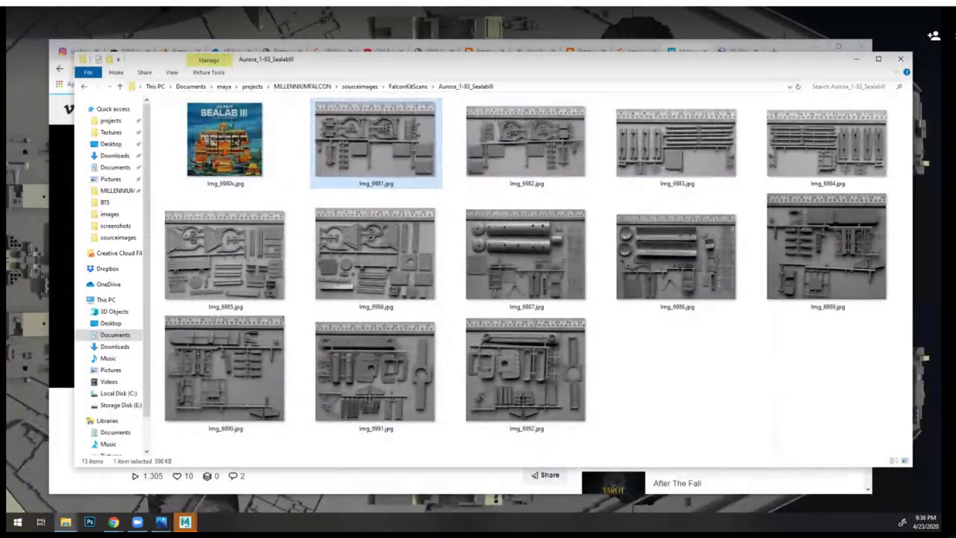
# - Switch to Maya, bring up the scene Open dialog and change the current project to MILLENNIUMFALCON
pyautogui.hotkey('alt', 'Tab')
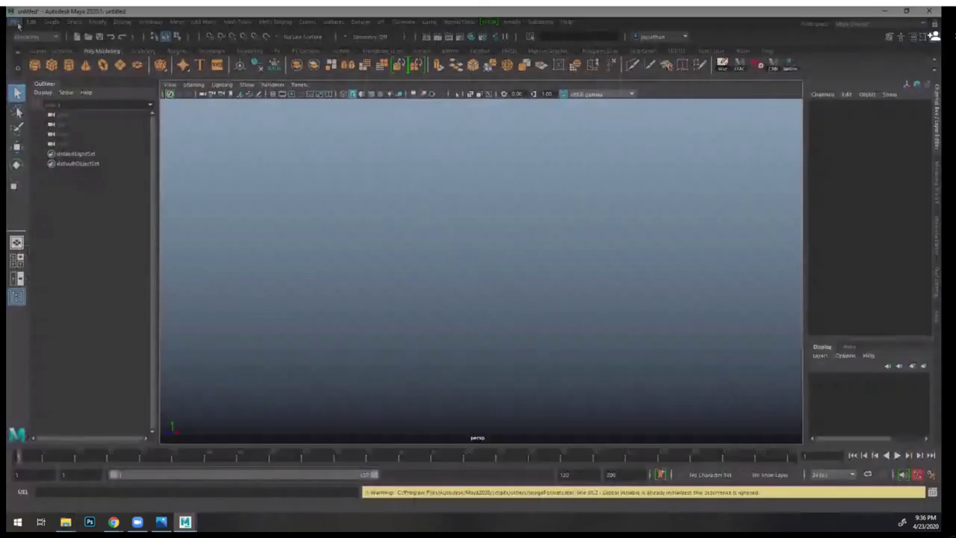
pyautogui.click(16, 22)
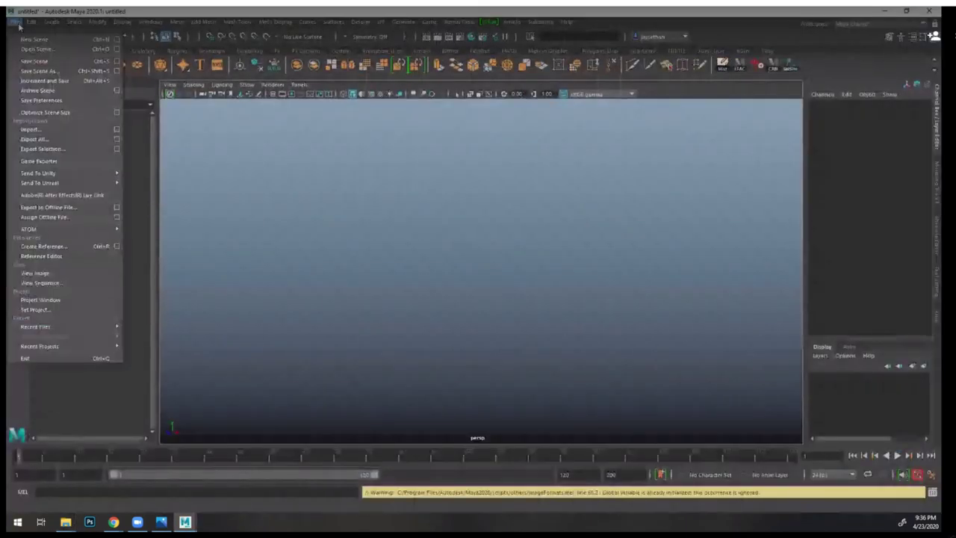
pyautogui.click(51, 49)
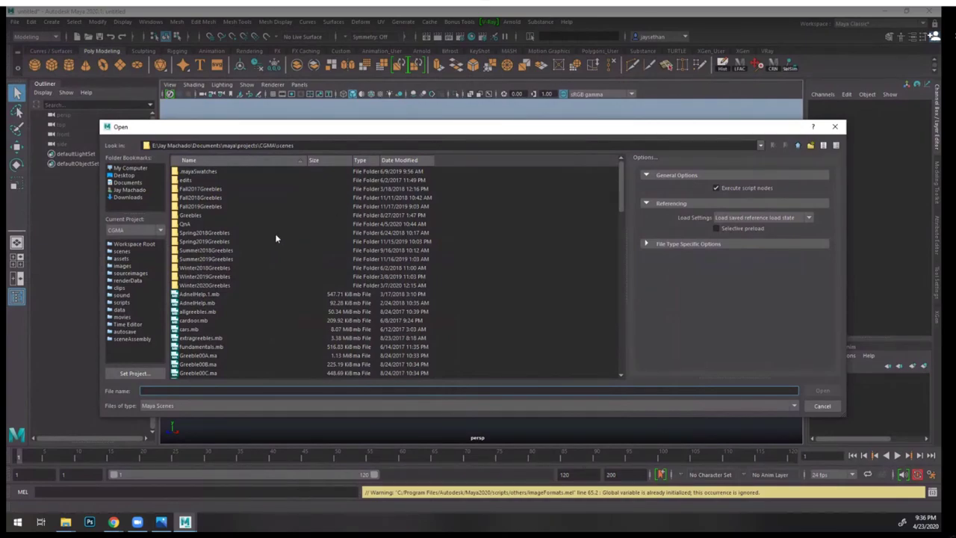
pyautogui.click(118, 231)
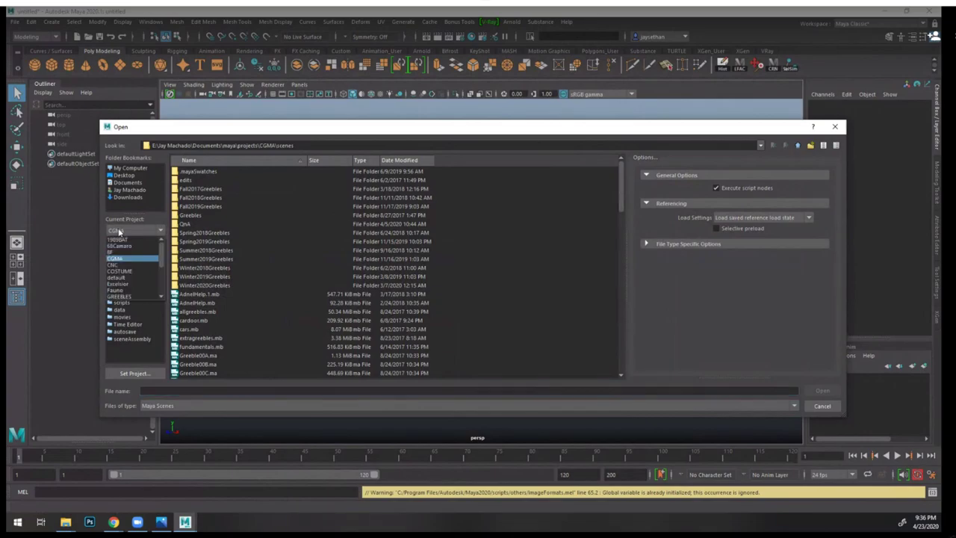
pyautogui.click(139, 285)
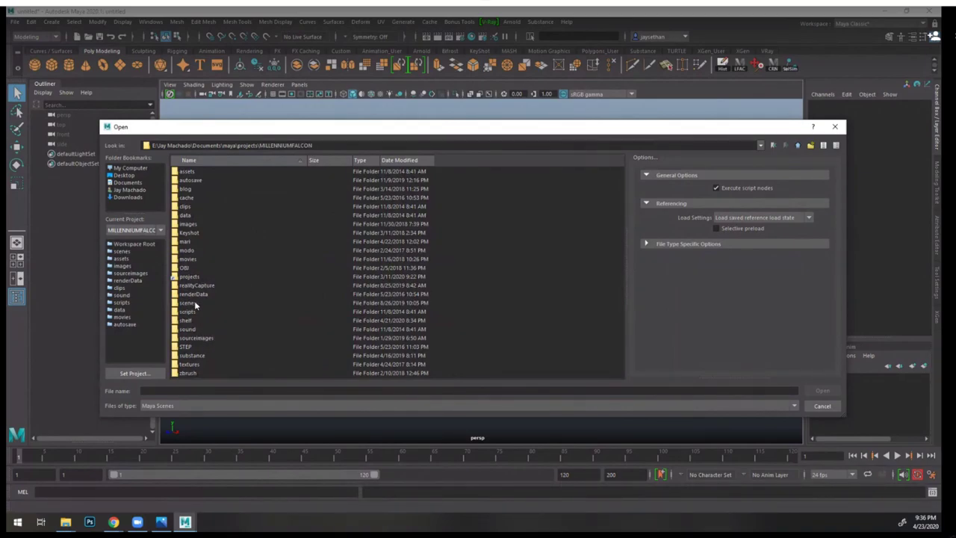
# - Open greeblelibrary.v1.1.mb from the project's scenes folder without saving the untitled scene, and dismiss the mental ray notice
pyautogui.doubleClick(188, 303)
pyautogui.scroll(-12, 267, 236)
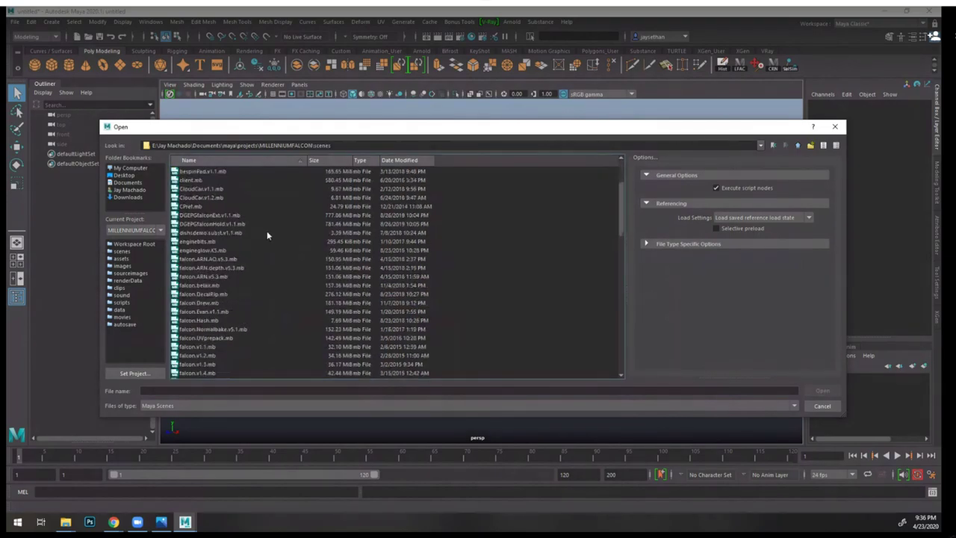
pyautogui.scroll(-4, 271, 243)
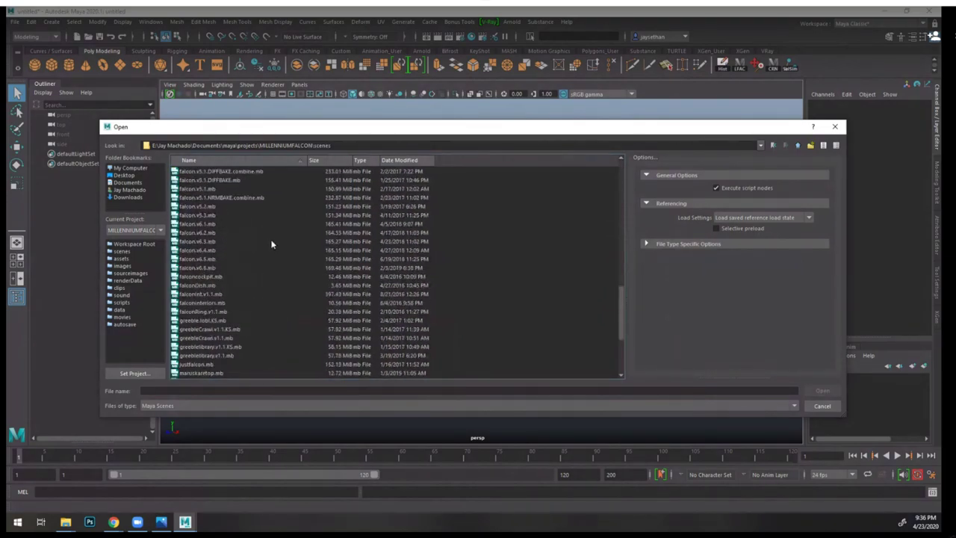
pyautogui.scroll(-1, 257, 343)
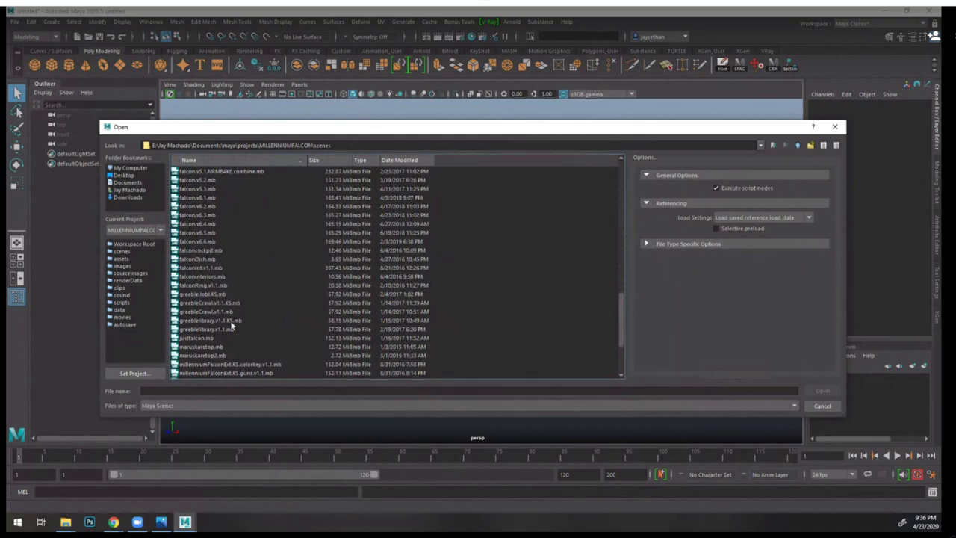
pyautogui.click(223, 330)
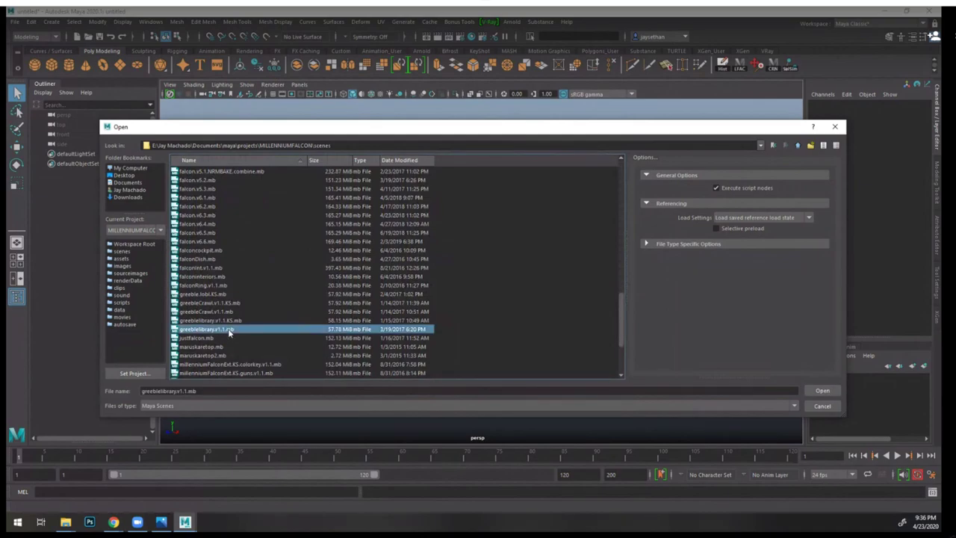
pyautogui.click(822, 391)
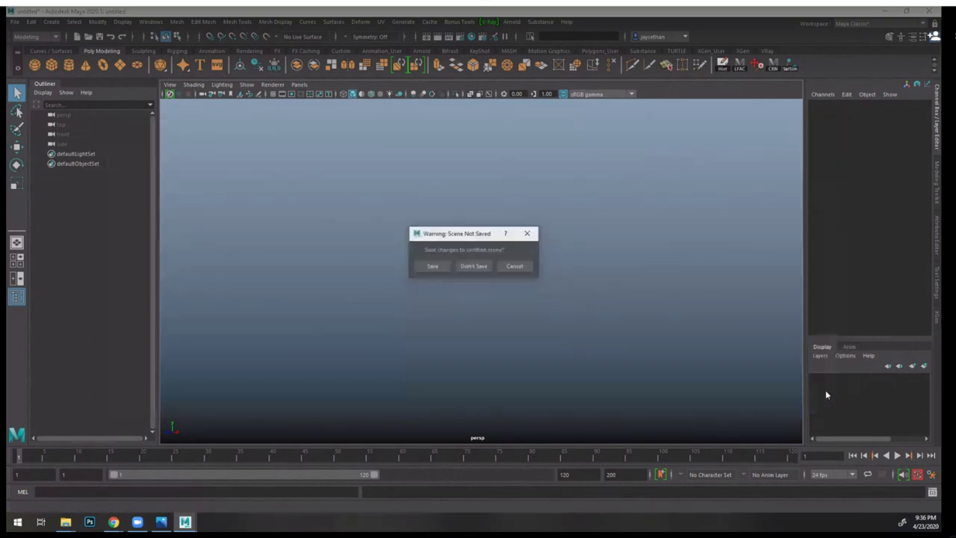
pyautogui.click(476, 268)
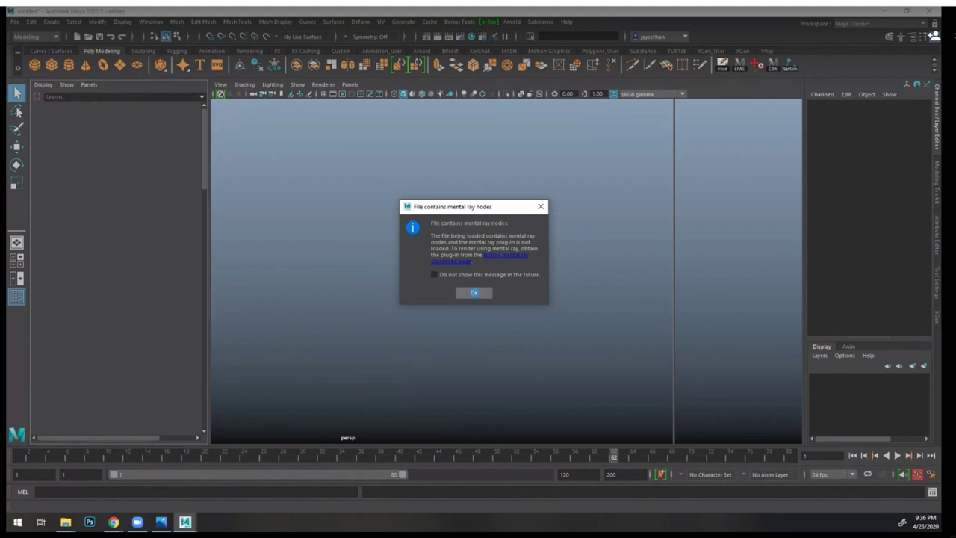
pyautogui.click(475, 293)
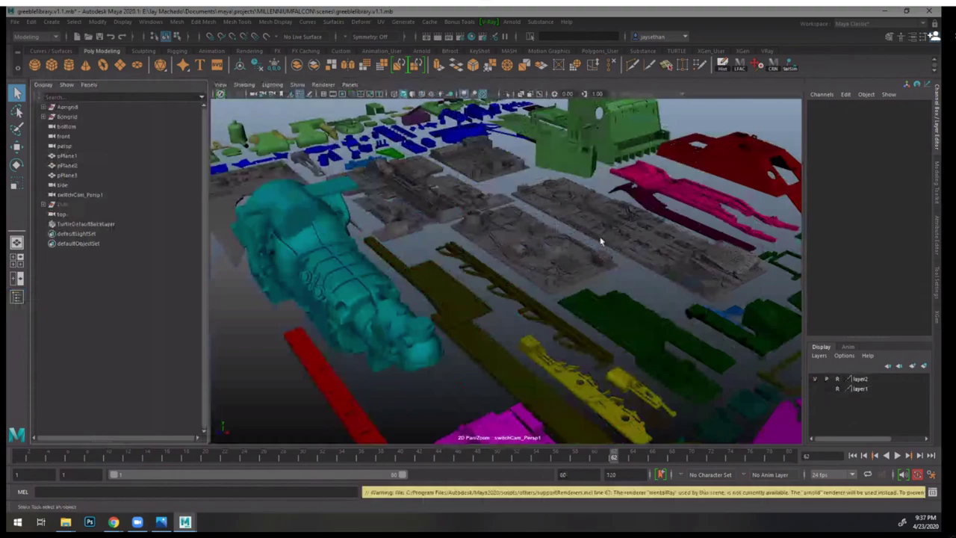
# - Examine the coloured kit parts and grey panels of the greeble library, from a perspective angle to an overhead view
pyautogui.keyDown('alt'); pyautogui.moveTo(562, 264); pyautogui.dragTo(643, 303); pyautogui.keyUp('alt')
pyautogui.keyDown('alt'); pyautogui.moveTo(644, 303); pyautogui.dragTo(583, 308, button='right'); pyautogui.keyUp('alt')
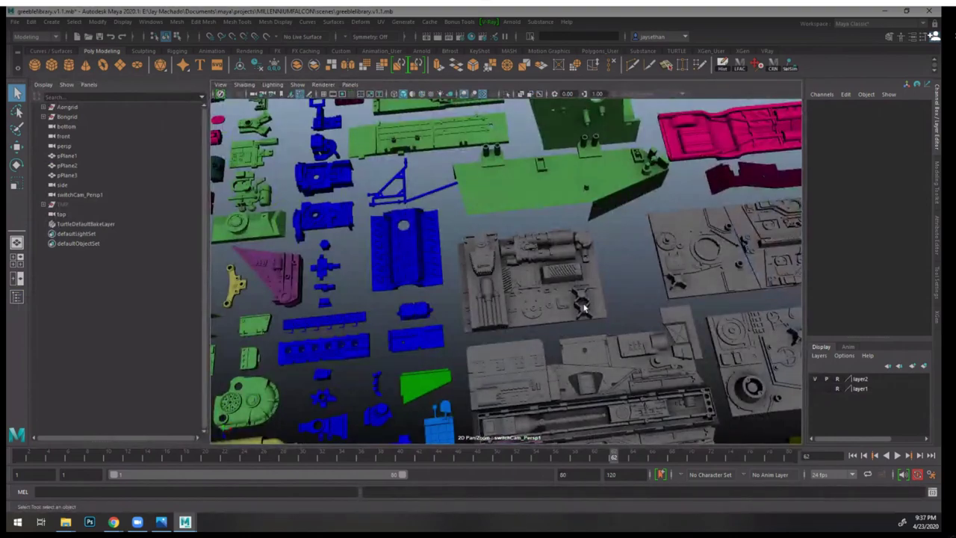
pyautogui.keyDown('alt'); pyautogui.moveTo(545, 283); pyautogui.dragTo(635, 247); pyautogui.keyUp('alt')
pyautogui.keyDown('alt'); pyautogui.moveTo(635, 247); pyautogui.dragTo(631, 239, button='middle'); pyautogui.keyUp('alt')
pyautogui.keyDown('alt'); pyautogui.moveTo(632, 239); pyautogui.dragTo(615, 261, button='right'); pyautogui.keyUp('alt')
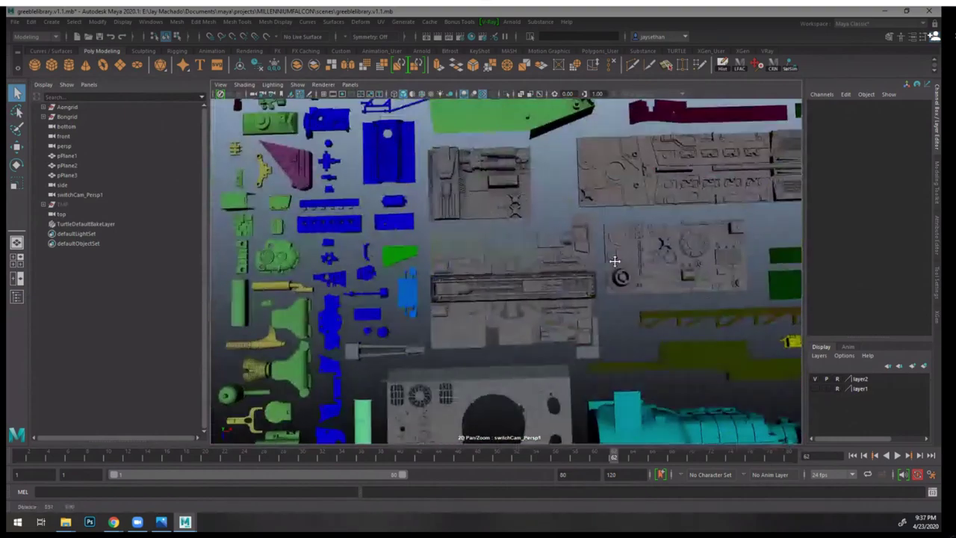
# - Select one small detail part on the long grey hull panel for a closer look, and clear the selection
pyautogui.keyDown('alt'); pyautogui.moveTo(614, 260); pyautogui.dragTo(541, 336, button='middle'); pyautogui.keyUp('alt')
pyautogui.keyDown('alt'); pyautogui.moveTo(541, 336); pyautogui.dragTo(619, 325, button='right'); pyautogui.keyUp('alt')
pyautogui.click(587, 255)
pyautogui.keyDown('alt'); pyautogui.moveTo(729, 243); pyautogui.dragTo(623, 265, button='middle'); pyautogui.keyUp('alt')
pyautogui.keyDown('alt'); pyautogui.moveTo(622, 264); pyautogui.dragTo(638, 333, button='right'); pyautogui.keyUp('alt')
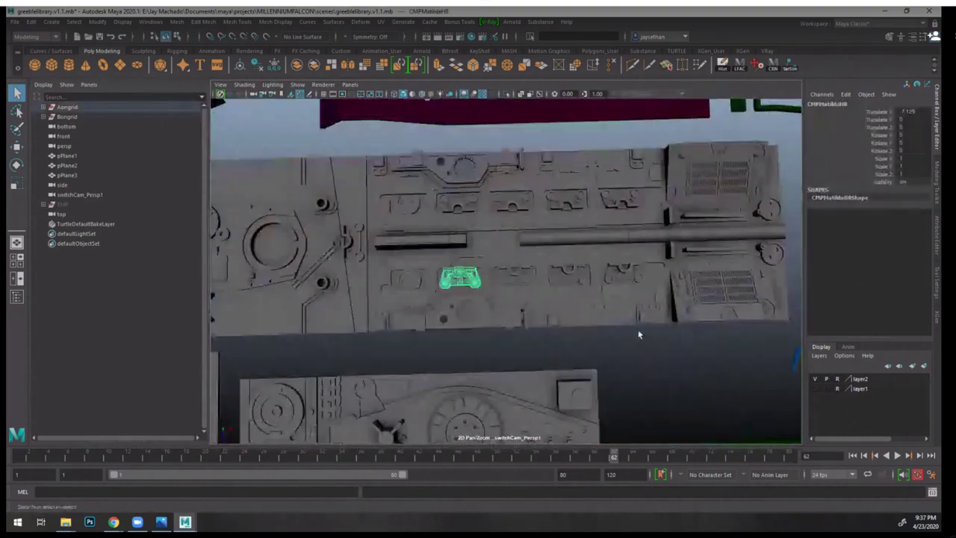
pyautogui.click(696, 327)
pyautogui.keyDown('alt'); pyautogui.moveTo(696, 331); pyautogui.dragTo(351, 229, button='right'); pyautogui.keyUp('alt')
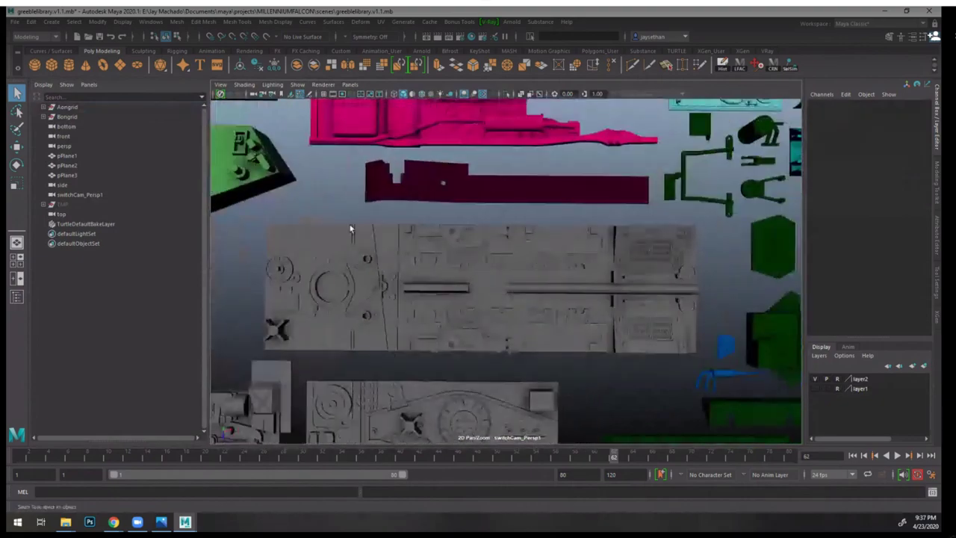
# - Inspect the grey panels below the long hull panel, including the one with round details and the symmetrical assembly
pyautogui.keyDown('alt'); pyautogui.moveTo(667, 310); pyautogui.dragTo(661, 288, button='right'); pyautogui.keyUp('alt')
pyautogui.keyDown('alt'); pyautogui.moveTo(662, 288); pyautogui.dragTo(663, 251, button='middle'); pyautogui.keyUp('alt')
pyautogui.keyDown('alt'); pyautogui.moveTo(663, 251); pyautogui.dragTo(612, 343, button='right'); pyautogui.keyUp('alt')
pyautogui.keyDown('alt'); pyautogui.moveTo(612, 343); pyautogui.dragTo(678, 255, button='middle'); pyautogui.keyUp('alt')
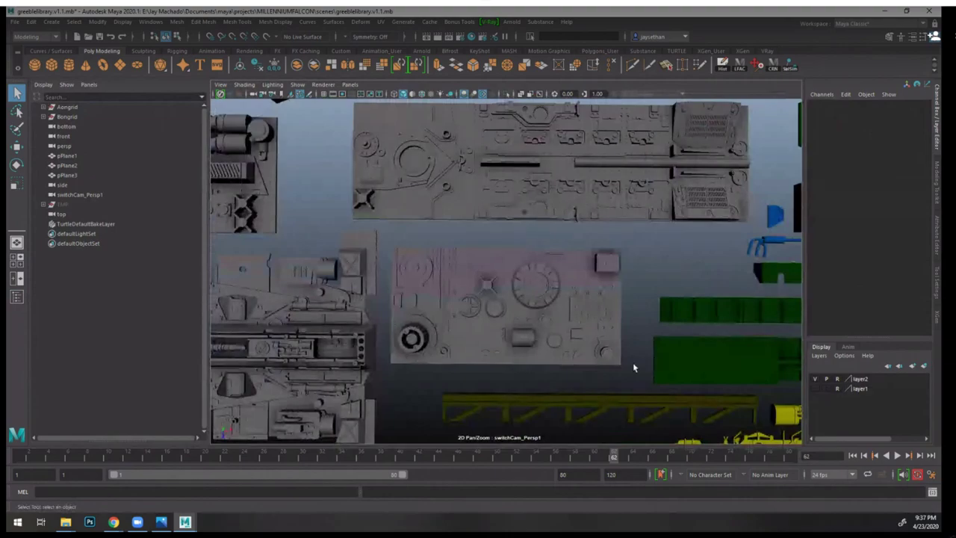
pyautogui.keyDown('alt'); pyautogui.moveTo(567, 351); pyautogui.dragTo(568, 202, button='right'); pyautogui.keyUp('alt')
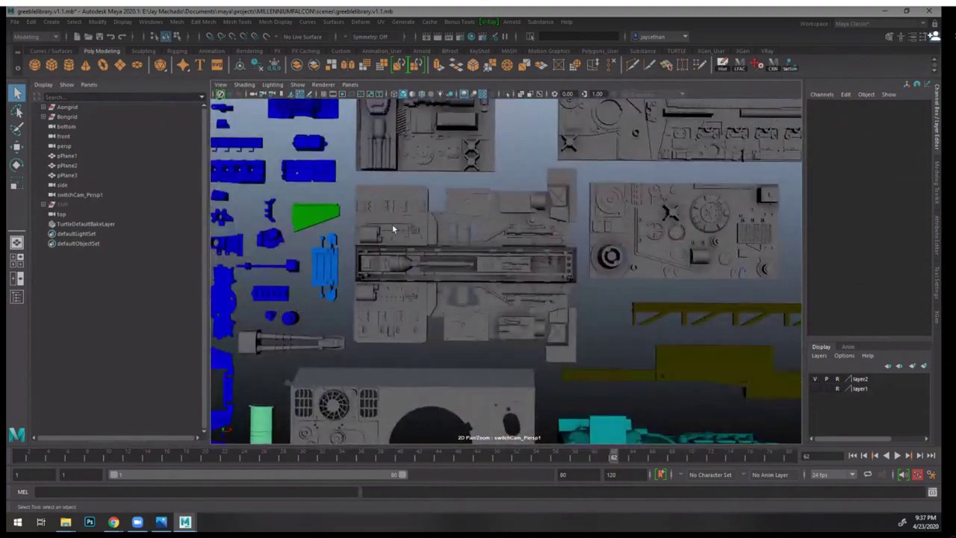
# - Switch to Chrome and look through the open Vimeo, Instagram and Batmobile photo pages for the Millennium Falcon reference
pyautogui.click(112, 525)
pyautogui.click(73, 473)
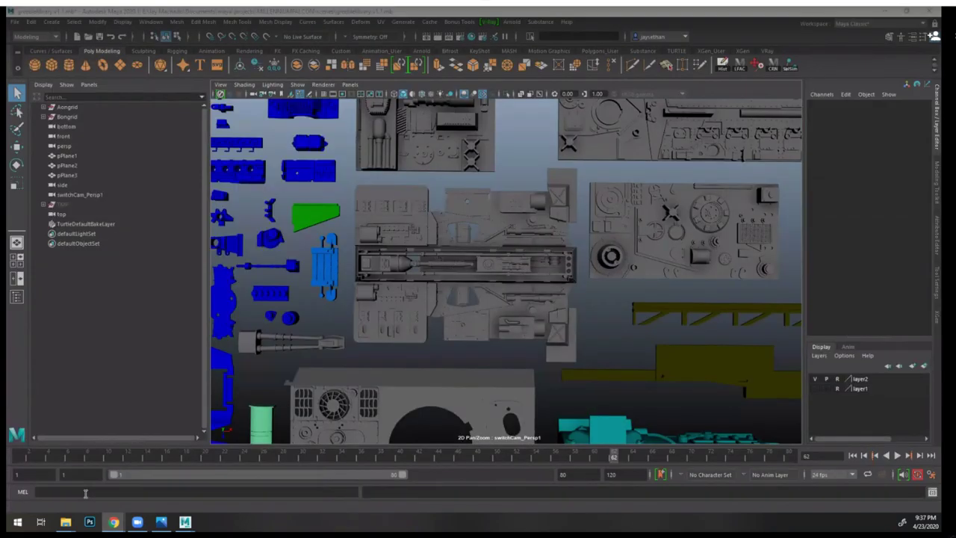
pyautogui.moveTo(113, 521)
pyautogui.click(265, 477)
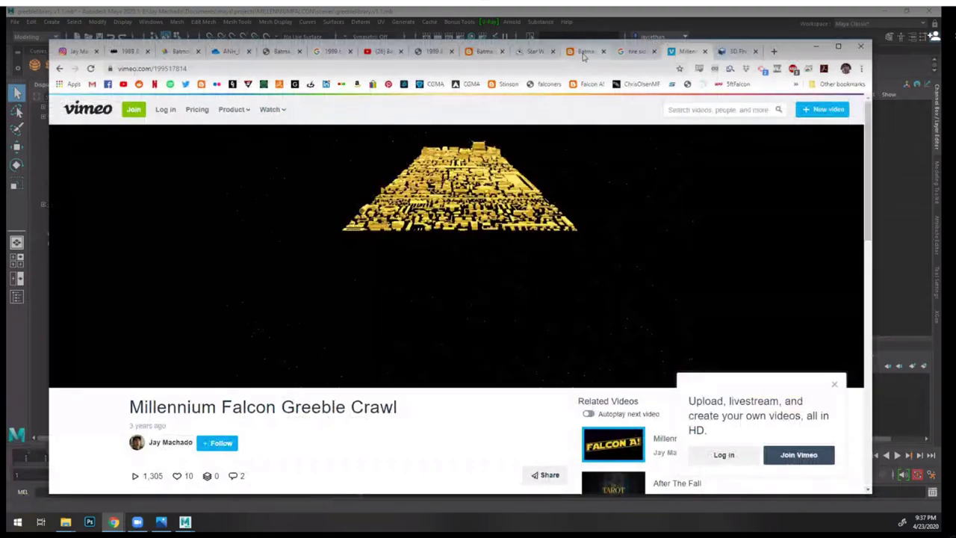
pyautogui.click(78, 50)
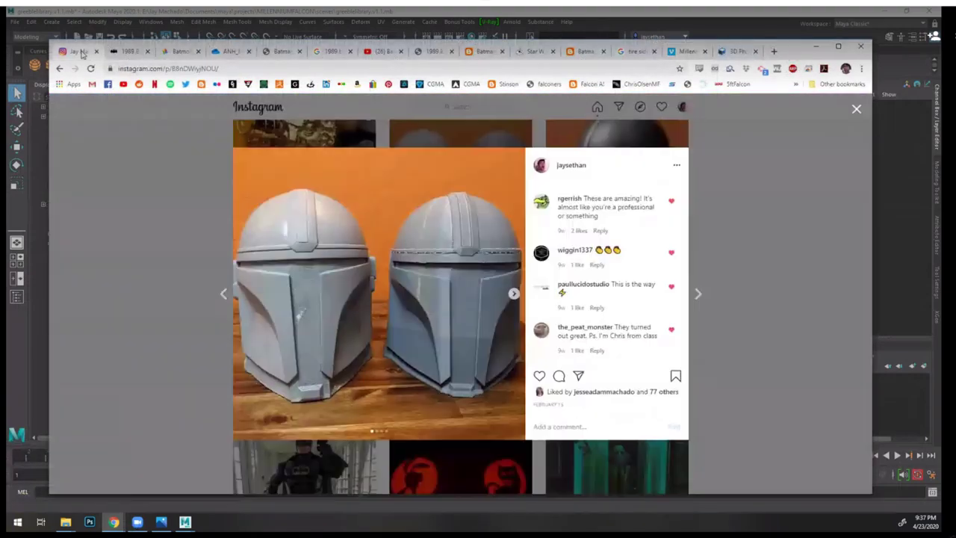
pyautogui.click(128, 51)
pyautogui.click(181, 50)
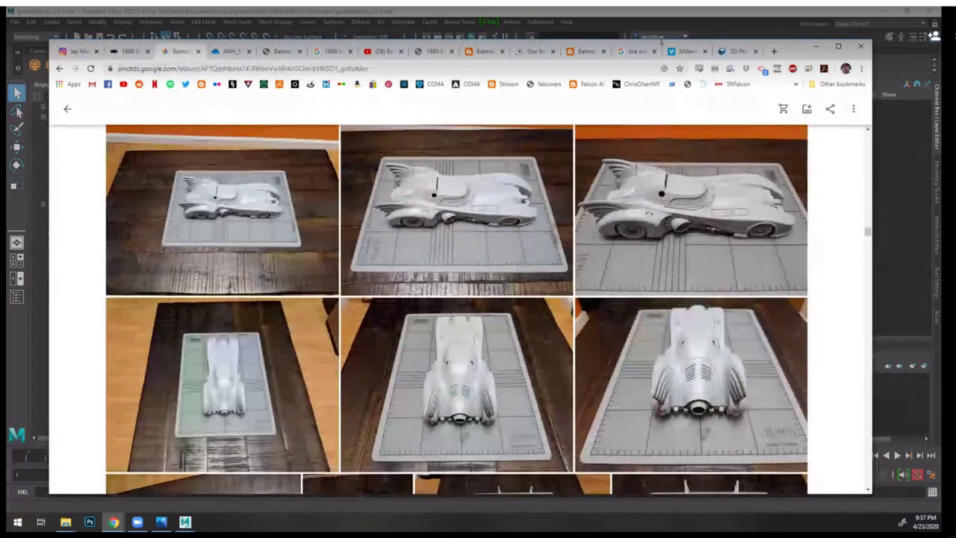
# - Open the Falcon blog millenniumfalcona.blogspot.com in a new tab and find the 8Rad plate render in the Inner Jaws post
pyautogui.click(775, 51)
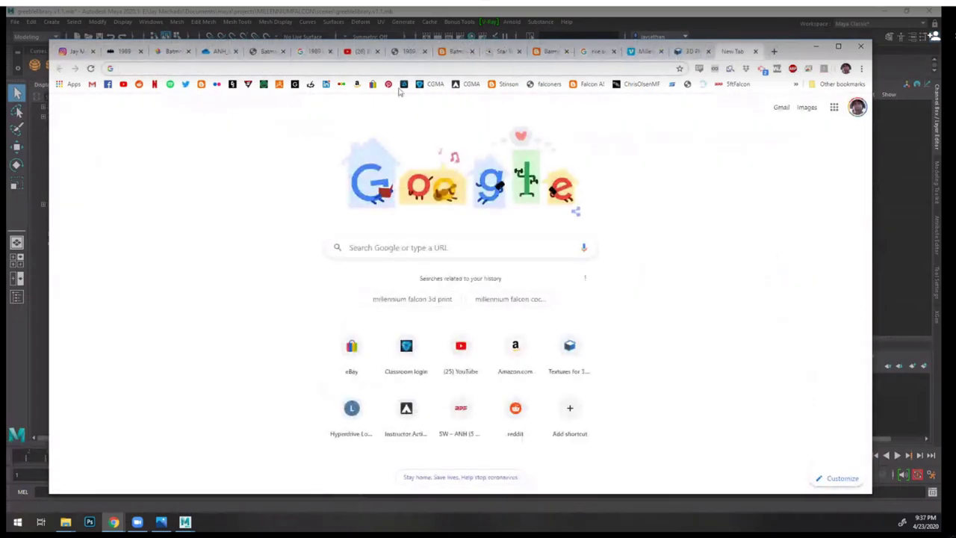
pyautogui.click(583, 84)
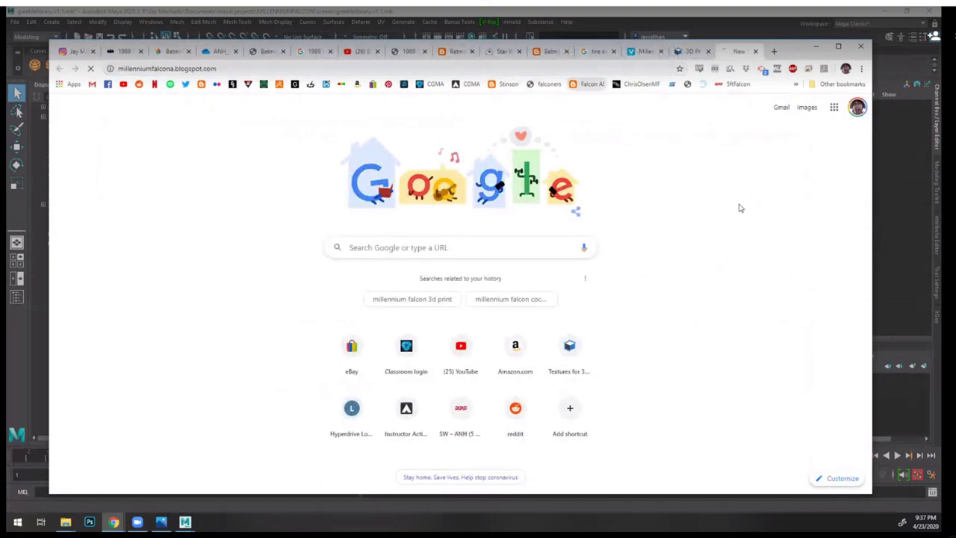
pyautogui.scroll(-5, 678, 335)
pyautogui.scroll(-15, 678, 335)
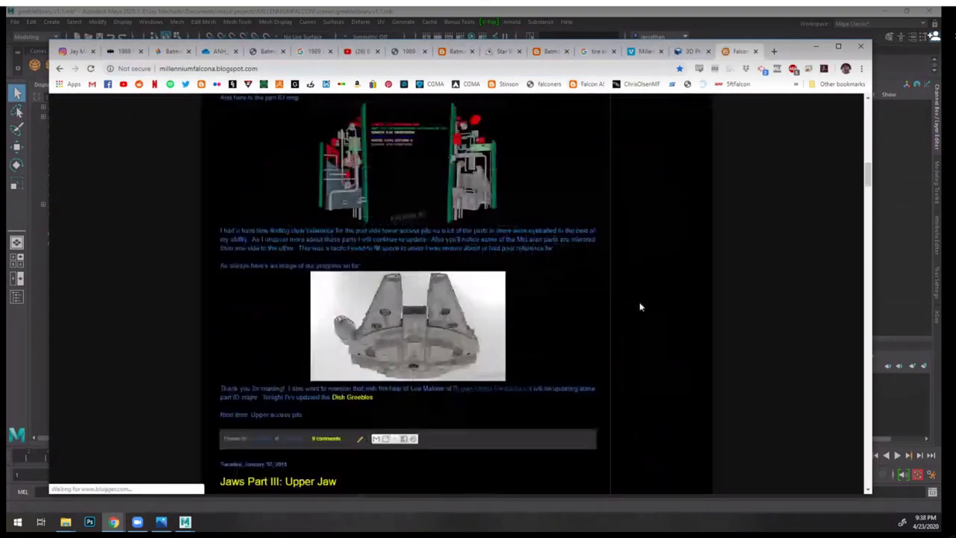
pyautogui.scroll(-15, 627, 298)
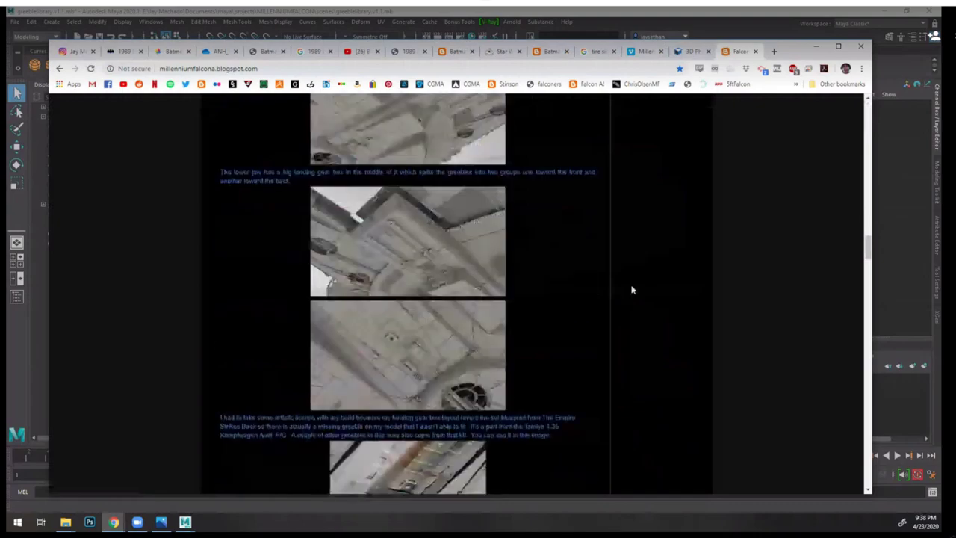
pyautogui.scroll(4, 627, 308)
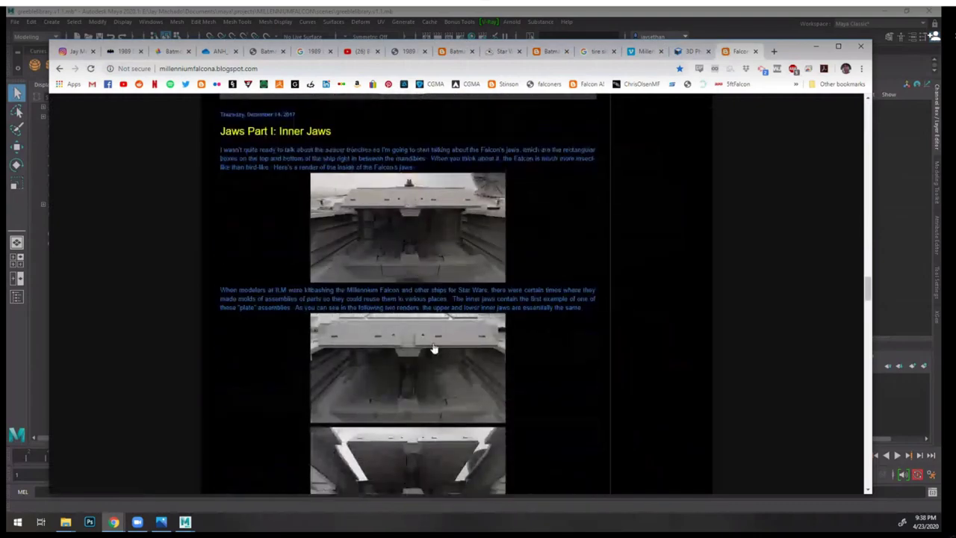
pyautogui.scroll(-2, 434, 348)
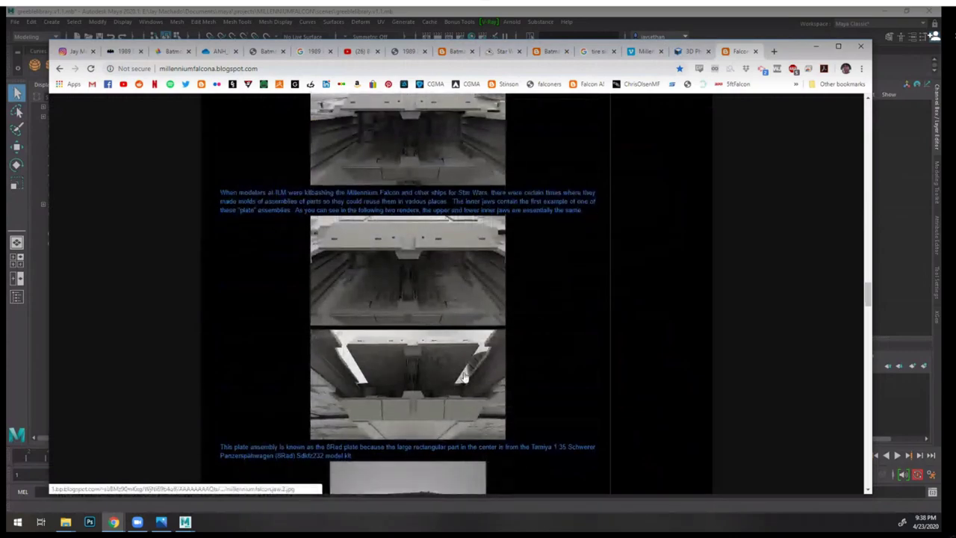
pyautogui.scroll(-10, 538, 340)
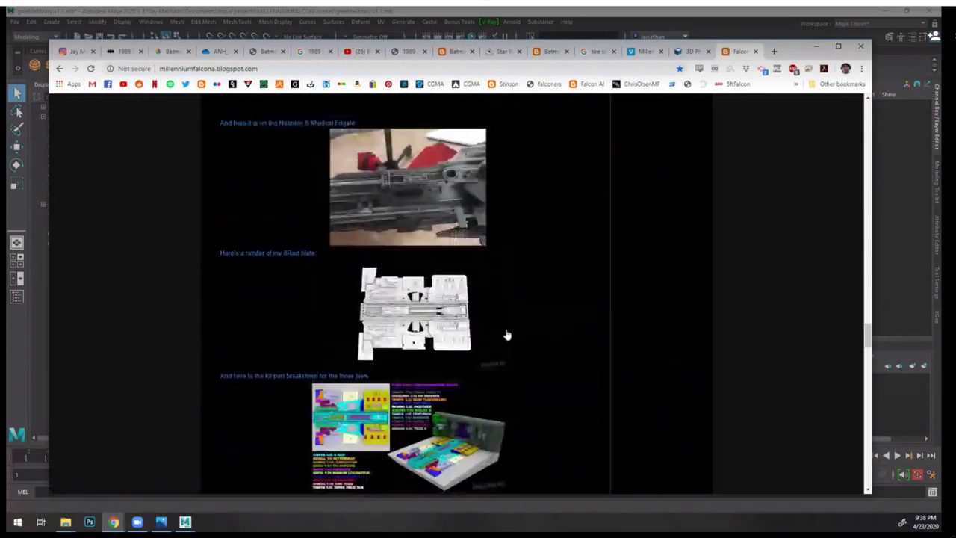
# - Switch back to Maya and inspect the grey plate assemblies around the long central hull panel from a perspective angle
pyautogui.click(755, 11)
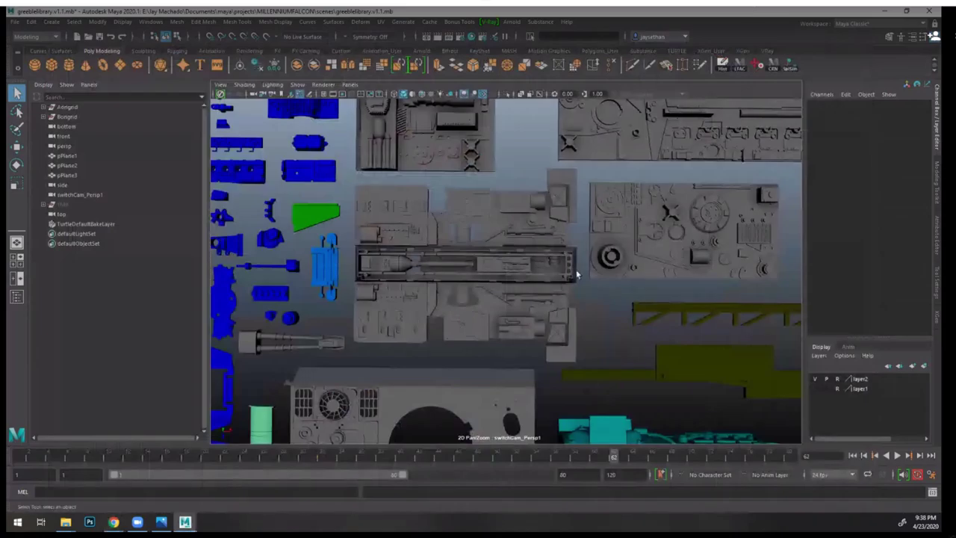
pyautogui.scroll(3, 572, 279)
pyautogui.keyDown('alt'); pyautogui.moveTo(607, 313); pyautogui.dragTo(480, 239); pyautogui.keyUp('alt')
pyautogui.click(537, 287)
pyautogui.click(700, 162)
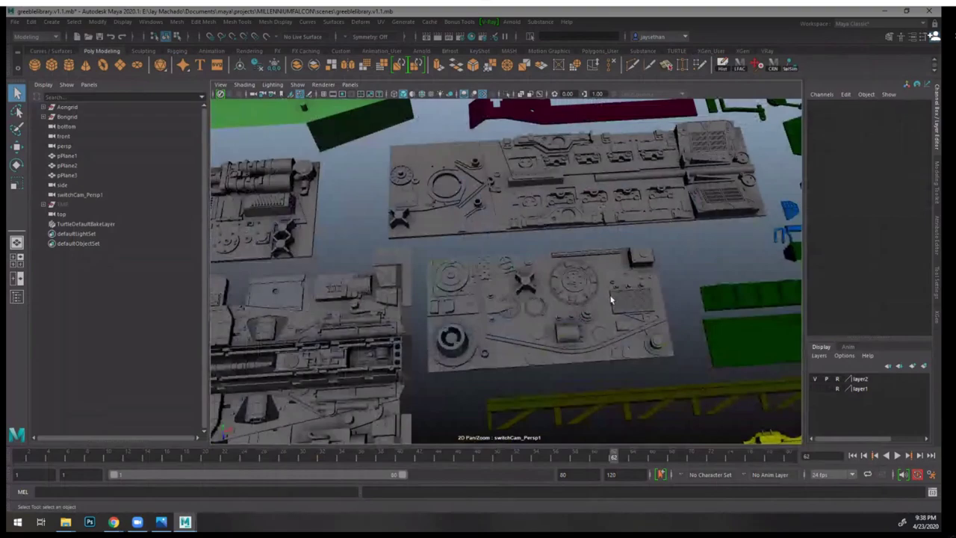
# - Select the long olive ladder-like beam next to the grey panels and examine its simple geometry and angled struts up close
pyautogui.keyDown('alt'); pyautogui.moveTo(598, 267); pyautogui.dragTo(470, 260, button='right'); pyautogui.keyUp('alt')
pyautogui.keyDown('alt'); pyautogui.moveTo(568, 273); pyautogui.dragTo(485, 246, button='middle'); pyautogui.keyUp('alt')
pyautogui.keyDown('alt'); pyautogui.moveTo(486, 247); pyautogui.dragTo(590, 305, button='right'); pyautogui.keyUp('alt')
pyautogui.click(565, 288)
pyautogui.keyDown('alt'); pyautogui.moveTo(565, 288); pyautogui.dragTo(660, 298); pyautogui.keyUp('alt')
pyautogui.keyDown('alt'); pyautogui.moveTo(660, 297); pyautogui.dragTo(657, 336, button='middle'); pyautogui.keyUp('alt')
pyautogui.keyDown('alt'); pyautogui.moveTo(657, 335); pyautogui.dragTo(670, 319, button='right'); pyautogui.keyUp('alt')
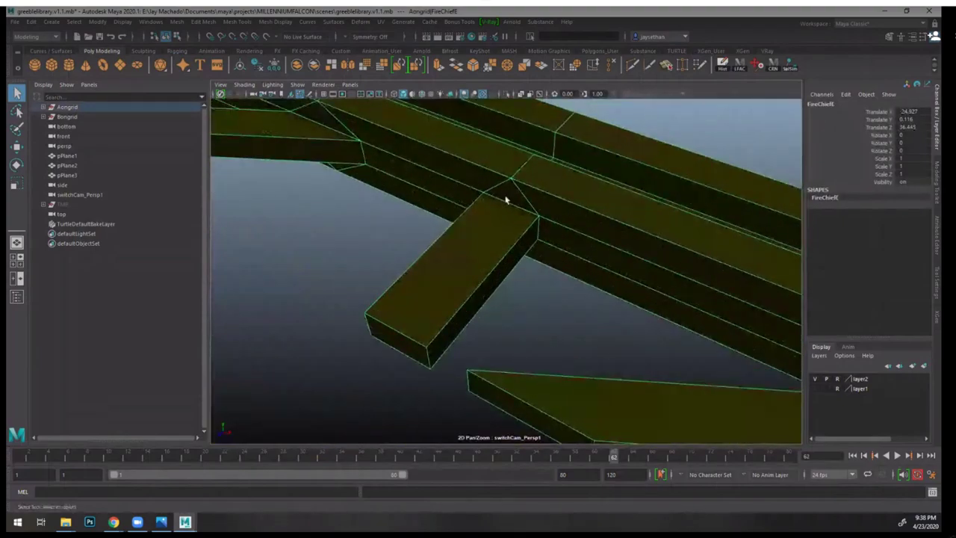
pyautogui.keyDown('alt'); pyautogui.moveTo(566, 269); pyautogui.dragTo(515, 250, button='right'); pyautogui.keyUp('alt')
pyautogui.keyDown('alt'); pyautogui.moveTo(651, 306); pyautogui.dragTo(676, 312, button='middle'); pyautogui.keyUp('alt')
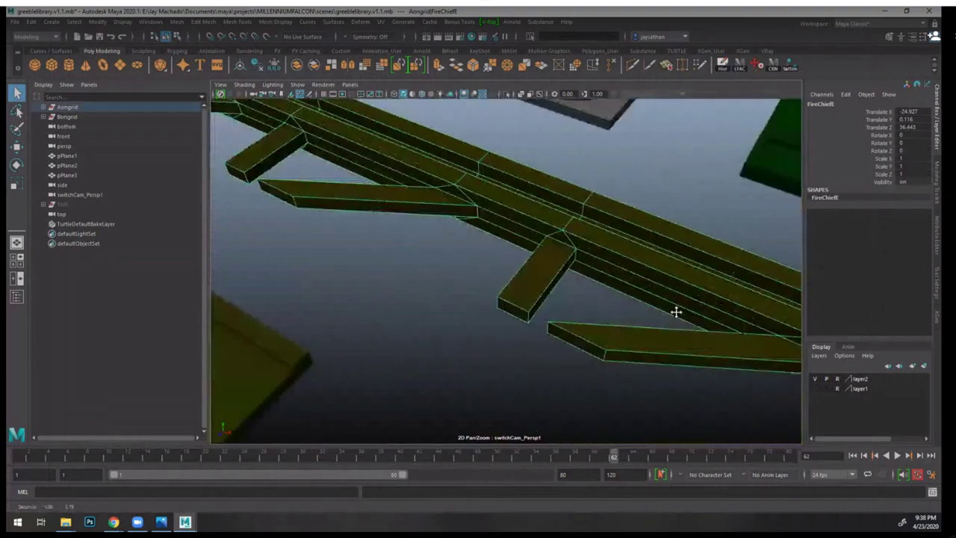
pyautogui.moveTo(568, 299)
pyautogui.keyDown('alt'); pyautogui.mouseDown(button='right')
pyautogui.moveTo(612, 321)
pyautogui.moveTo(560, 298)
pyautogui.mouseUp(button='right'); pyautogui.keyUp('alt')
pyautogui.keyDown('alt'); pyautogui.moveTo(649, 323); pyautogui.dragTo(736, 367, button='middle'); pyautogui.keyUp('alt')
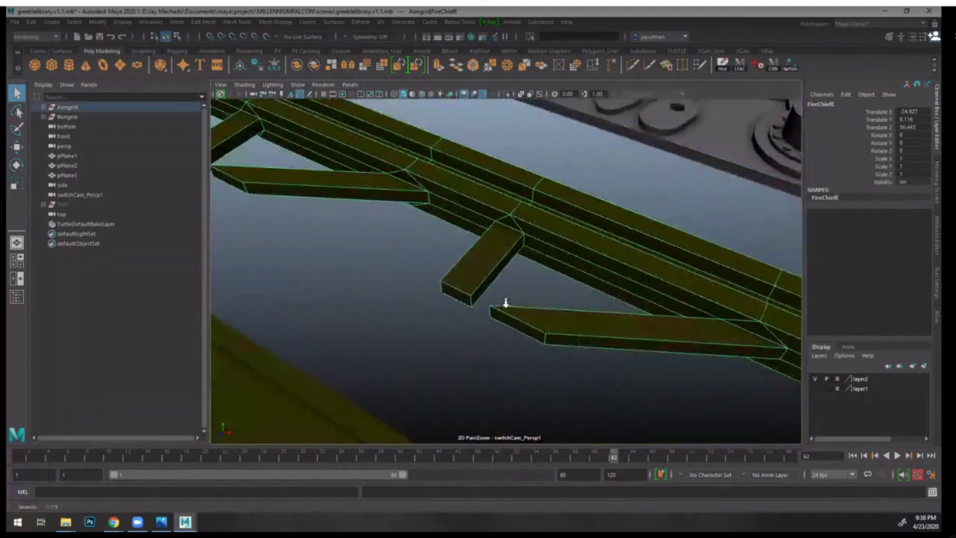
pyautogui.keyDown('alt'); pyautogui.moveTo(505, 301); pyautogui.dragTo(612, 295); pyautogui.keyUp('alt')
pyautogui.moveTo(560, 283)
pyautogui.keyDown('alt'); pyautogui.mouseDown(button='right')
pyautogui.moveTo(571, 289)
pyautogui.moveTo(560, 284)
pyautogui.mouseUp(button='right'); pyautogui.keyUp('alt')
pyautogui.keyDown('alt'); pyautogui.moveTo(634, 228); pyautogui.dragTo(563, 244); pyautogui.keyUp('alt')
pyautogui.keyDown('alt'); pyautogui.moveTo(599, 258); pyautogui.dragTo(414, 241, button='right'); pyautogui.keyUp('alt')
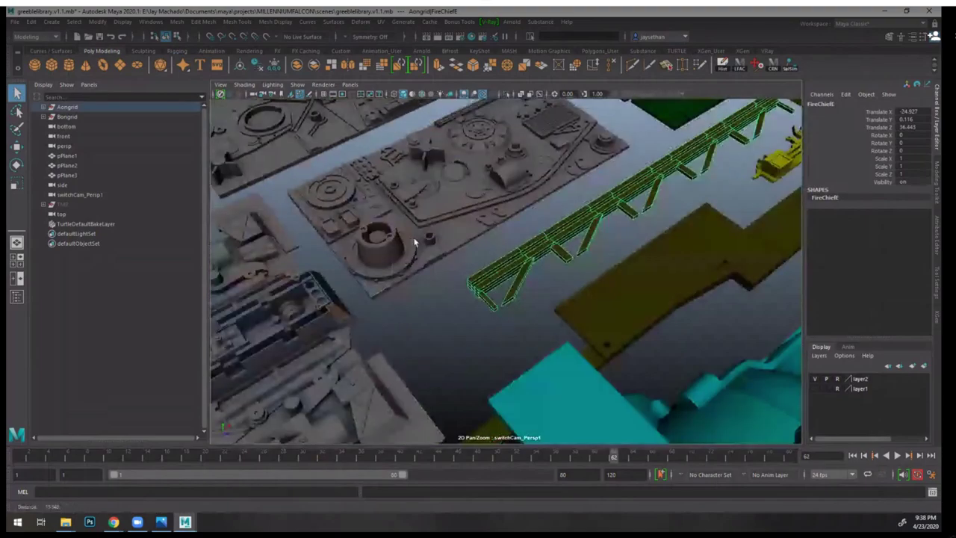
# - Examine the grey plate assemblies and the neighbouring blue kit parts, and clear the beam selection
pyautogui.keyDown('alt'); pyautogui.moveTo(587, 279); pyautogui.dragTo(634, 277); pyautogui.keyUp('alt')
pyautogui.keyDown('alt'); pyautogui.moveTo(418, 321); pyautogui.dragTo(621, 184, button='middle'); pyautogui.keyUp('alt')
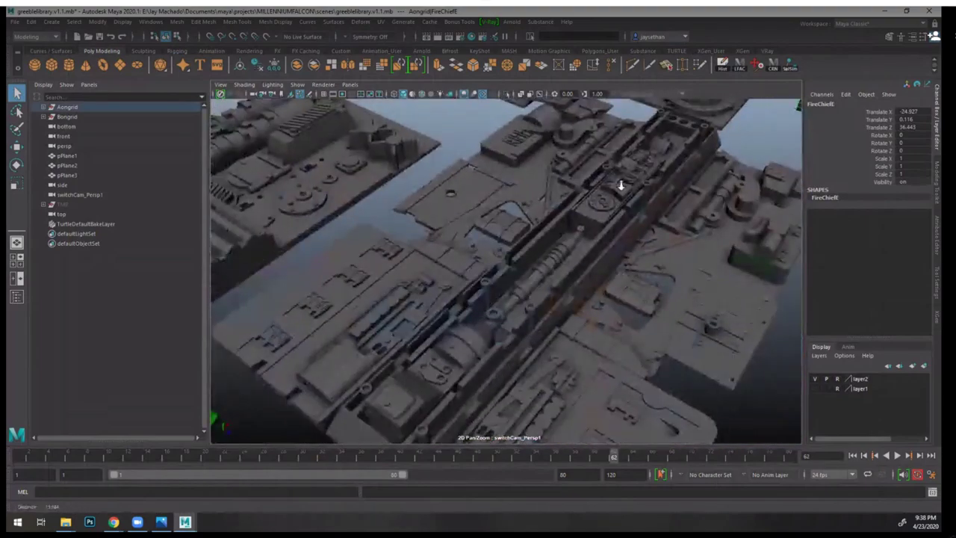
pyautogui.keyDown('alt'); pyautogui.moveTo(537, 288); pyautogui.dragTo(627, 255); pyautogui.keyUp('alt')
pyautogui.keyDown('alt'); pyautogui.moveTo(627, 255); pyautogui.dragTo(565, 254, button='right'); pyautogui.keyUp('alt')
pyautogui.keyDown('alt'); pyautogui.moveTo(565, 254); pyautogui.dragTo(585, 218, button='middle'); pyautogui.keyUp('alt')
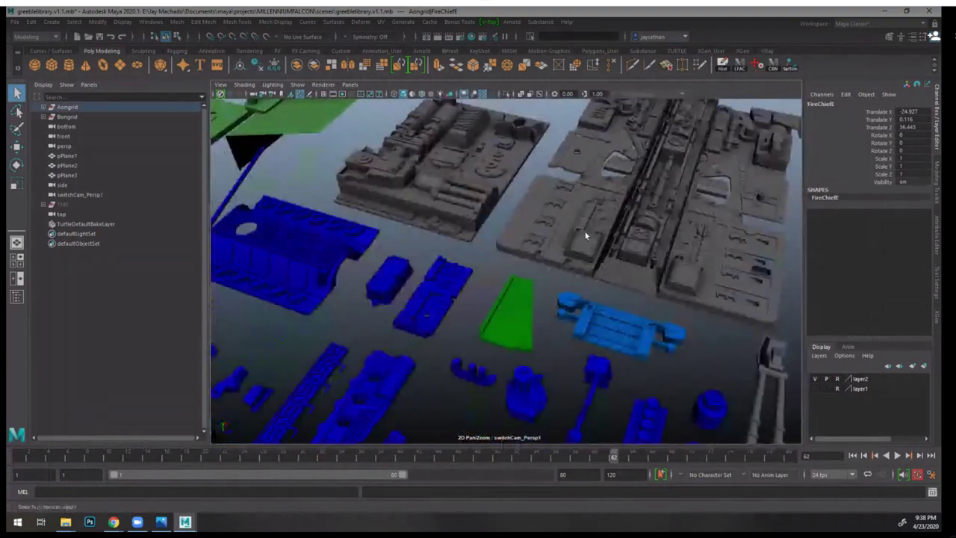
pyautogui.keyDown('alt'); pyautogui.moveTo(553, 276); pyautogui.dragTo(514, 241, button='right'); pyautogui.keyUp('alt')
pyautogui.keyDown('alt'); pyautogui.moveTo(514, 241); pyautogui.dragTo(446, 256); pyautogui.keyUp('alt')
pyautogui.keyDown('alt'); pyautogui.moveTo(576, 248); pyautogui.dragTo(443, 229, button='middle'); pyautogui.keyUp('alt')
pyautogui.click(443, 227)
# - Examine the green parts, the large magenta plate and the flat olive panel with narrow slots
pyautogui.keyDown('alt'); pyautogui.moveTo(444, 228); pyautogui.dragTo(546, 275, button='right'); pyautogui.keyUp('alt')
pyautogui.keyDown('alt'); pyautogui.moveTo(603, 280); pyautogui.dragTo(638, 301, button='right'); pyautogui.keyUp('alt')
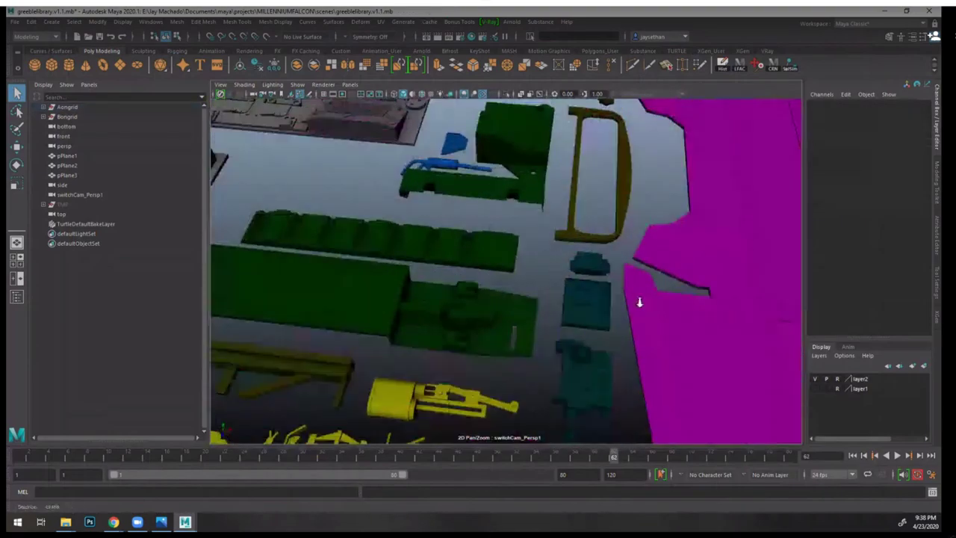
pyautogui.keyDown('alt'); pyautogui.moveTo(638, 301); pyautogui.dragTo(545, 288, button='middle'); pyautogui.keyUp('alt')
pyautogui.keyDown('alt'); pyautogui.moveTo(545, 288); pyautogui.dragTo(303, 221, button='right'); pyautogui.keyUp('alt')
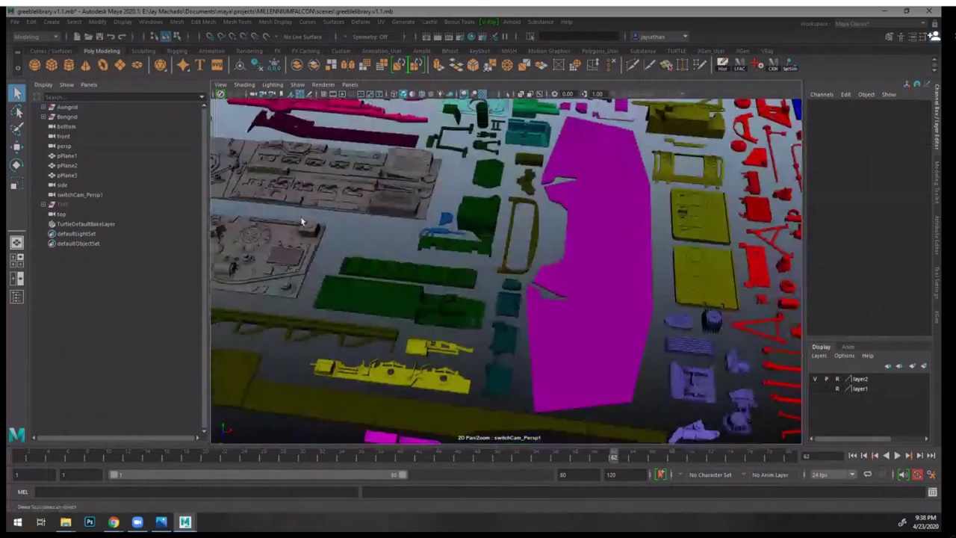
pyautogui.keyDown('alt'); pyautogui.moveTo(647, 265); pyautogui.dragTo(613, 252, button='right'); pyautogui.keyUp('alt')
pyautogui.keyDown('alt'); pyautogui.moveTo(612, 253); pyautogui.dragTo(485, 250, button='middle'); pyautogui.keyUp('alt')
pyautogui.keyDown('alt'); pyautogui.moveTo(549, 265); pyautogui.dragTo(636, 290, button='right'); pyautogui.keyUp('alt')
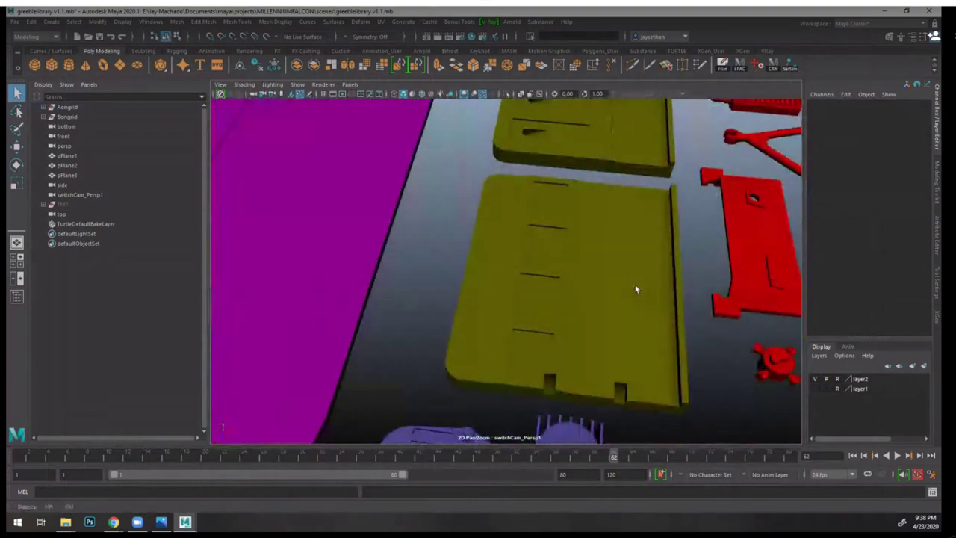
# - Create a polygon cube and raise it above the greeble library to about 11.03 in Translate Y
pyautogui.click(52, 64)
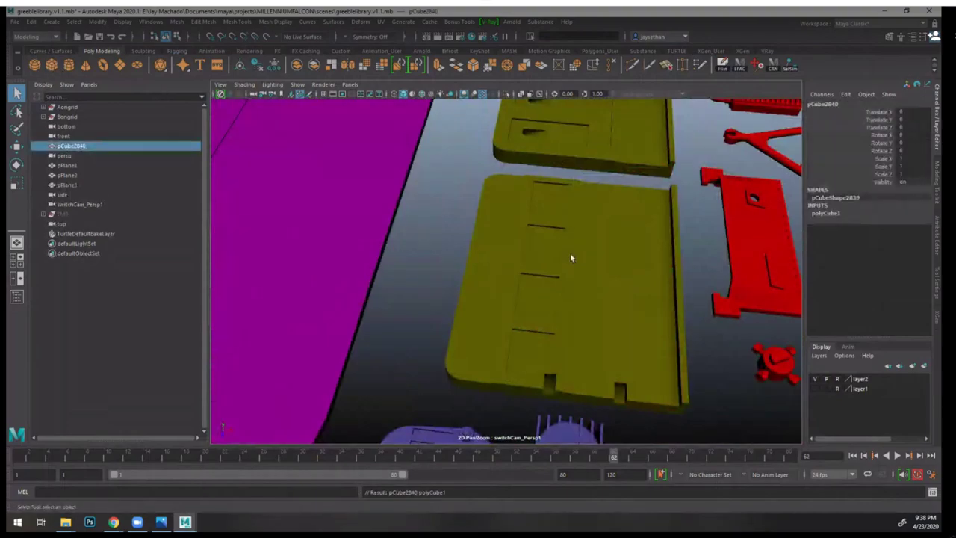
pyautogui.press('w')
pyautogui.scroll(-10, 447, 239)
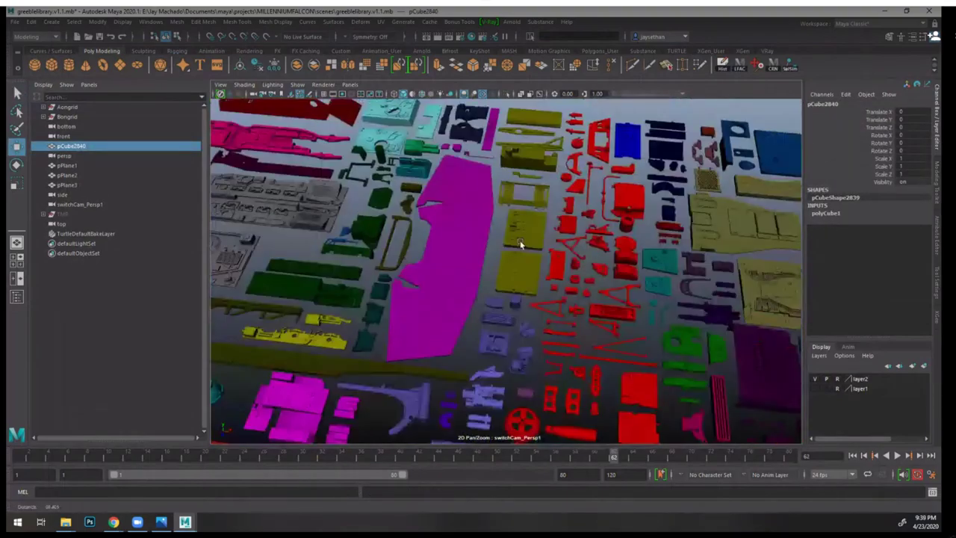
pyautogui.press('a')
pyautogui.keyDown('alt'); pyautogui.moveTo(637, 277); pyautogui.dragTo(677, 291, button='right'); pyautogui.keyUp('alt')
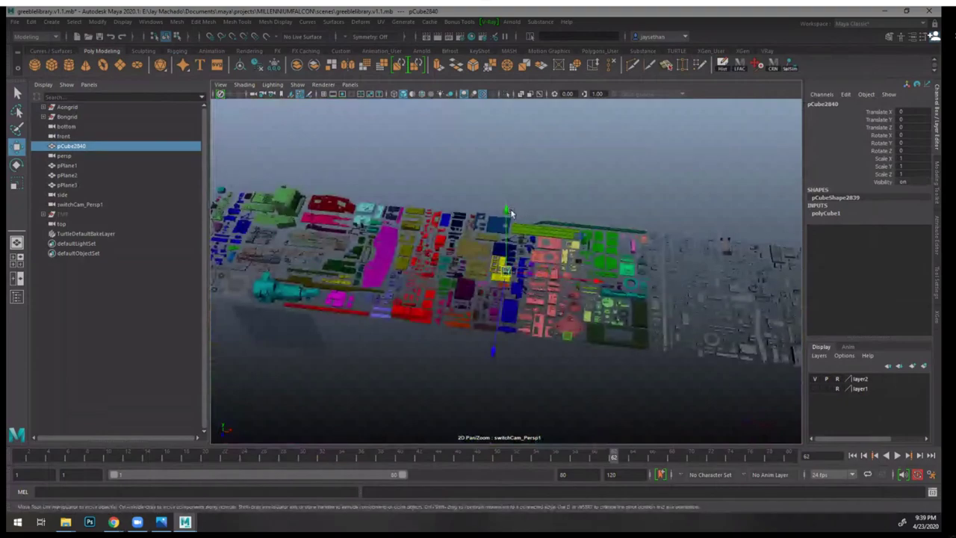
pyautogui.moveTo(506, 211); pyautogui.dragTo(505, 166)
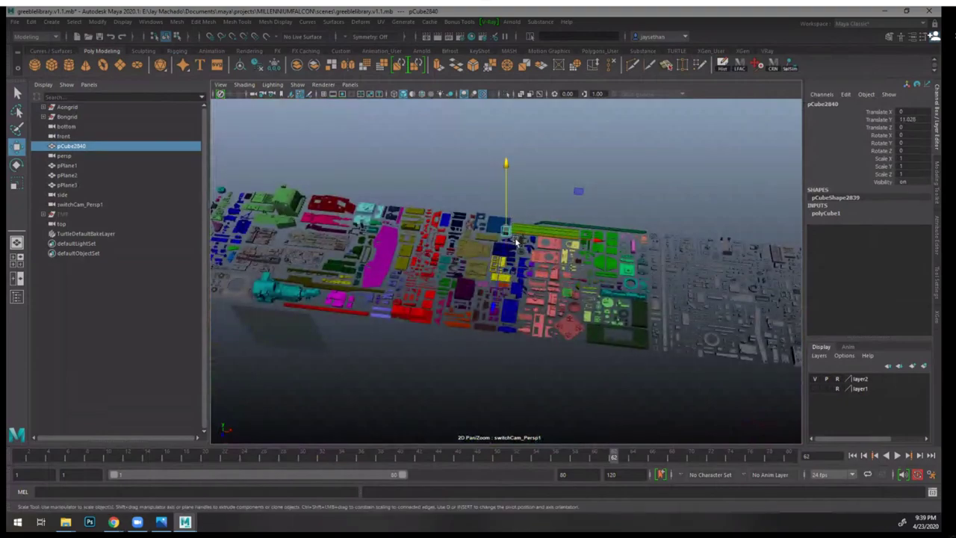
# - Scale the new cube uniformly to about 4.813
pyautogui.press('r')
pyautogui.moveTo(506, 231); pyautogui.dragTo(525, 232)
pyautogui.keyDown('alt'); pyautogui.moveTo(567, 261); pyautogui.dragTo(618, 281, button='right'); pyautogui.keyUp('alt')
pyautogui.keyDown('alt'); pyautogui.moveTo(618, 281); pyautogui.dragTo(527, 267); pyautogui.keyUp('alt')
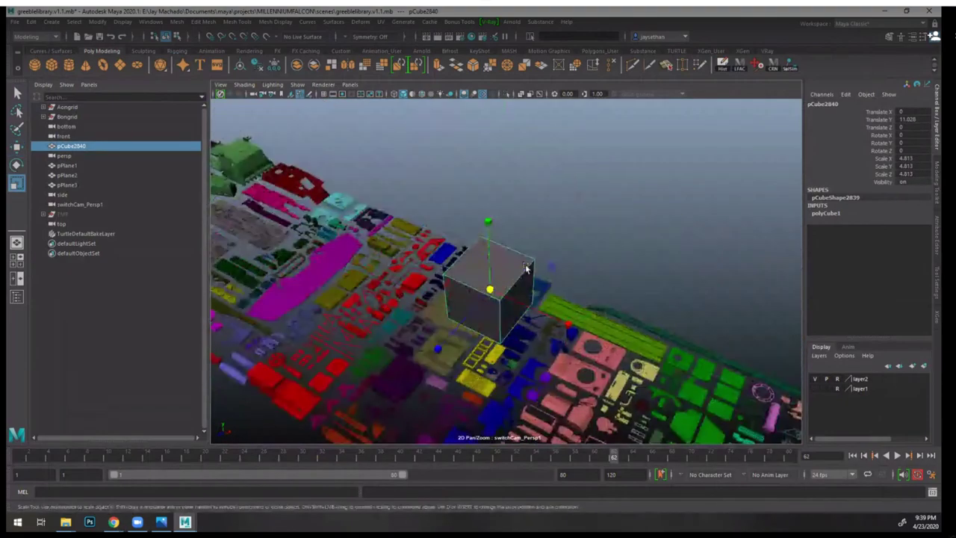
# - Bevel all edges of the cube
pyautogui.keyDown('alt'); pyautogui.moveTo(527, 267); pyautogui.dragTo(579, 288, button='right'); pyautogui.keyUp('alt')
pyautogui.keyDown('alt'); pyautogui.moveTo(579, 288); pyautogui.dragTo(537, 231); pyautogui.keyUp('alt')
pyautogui.click(203, 21)
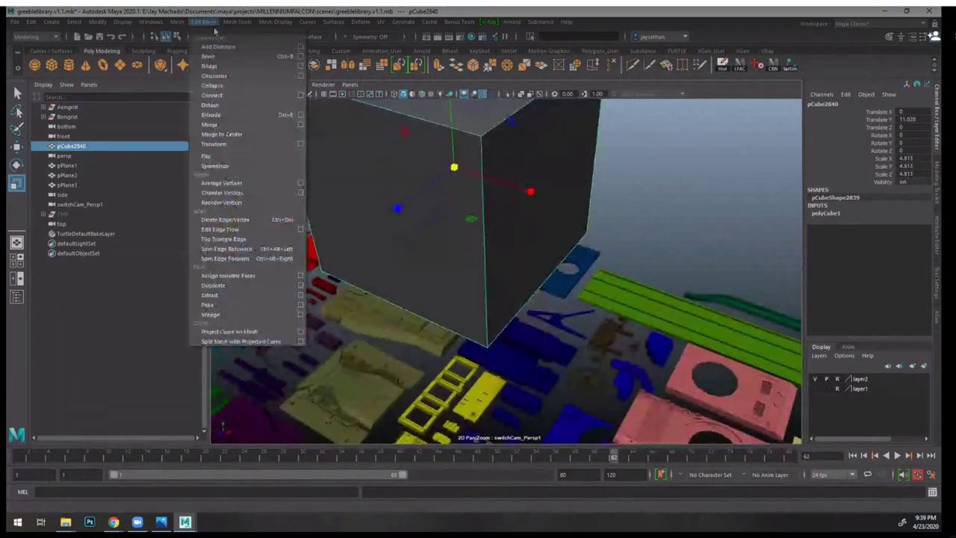
pyautogui.click(219, 56)
pyautogui.keyDown('alt'); pyautogui.moveTo(582, 179); pyautogui.dragTo(667, 223); pyautogui.keyUp('alt')
pyautogui.click(544, 192)
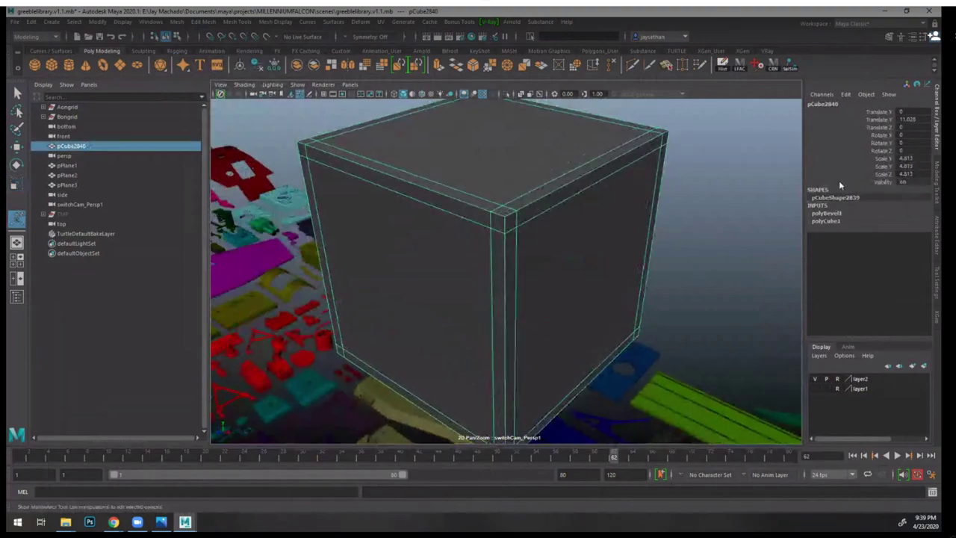
# - Turn the Chamfer option on for the cube's bevel
pyautogui.click(826, 213)
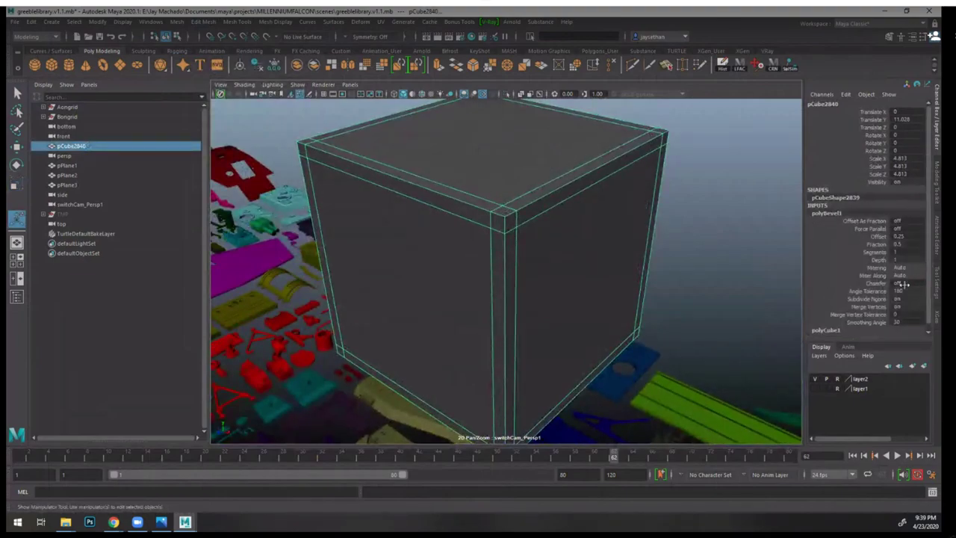
pyautogui.click(880, 283)
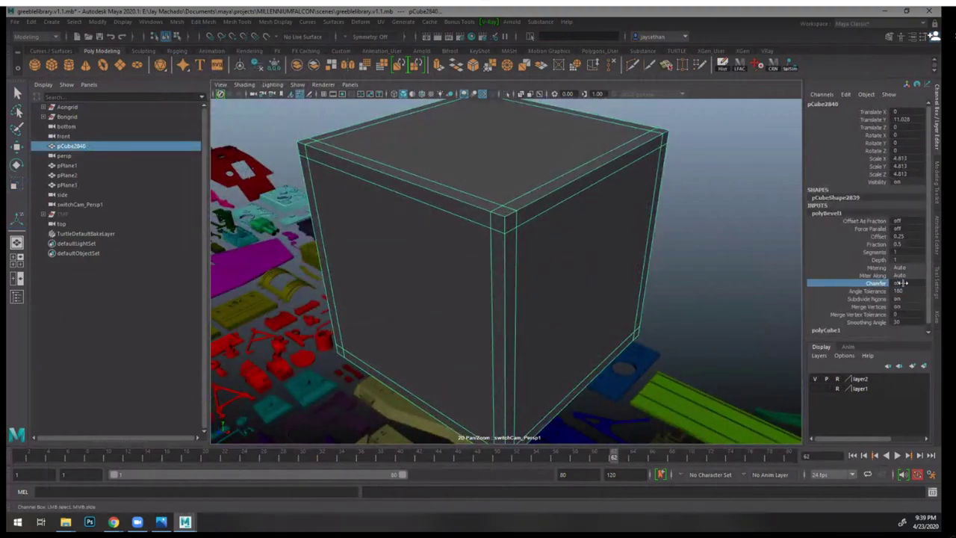
pyautogui.write('1')
pyautogui.press('Return')
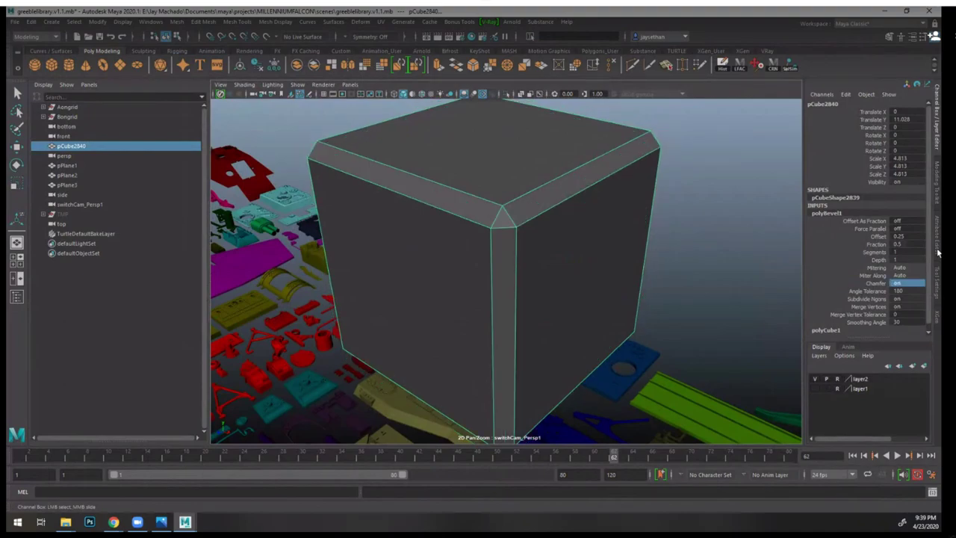
# - Switch the cube to face selection and select its large flat faces, leaving out the bevelled edge strips
pyautogui.keyDown('alt'); pyautogui.moveTo(567, 251); pyautogui.dragTo(548, 204); pyautogui.keyUp('alt')
pyautogui.moveTo(548, 200); pyautogui.dragTo(548, 226, button='right')
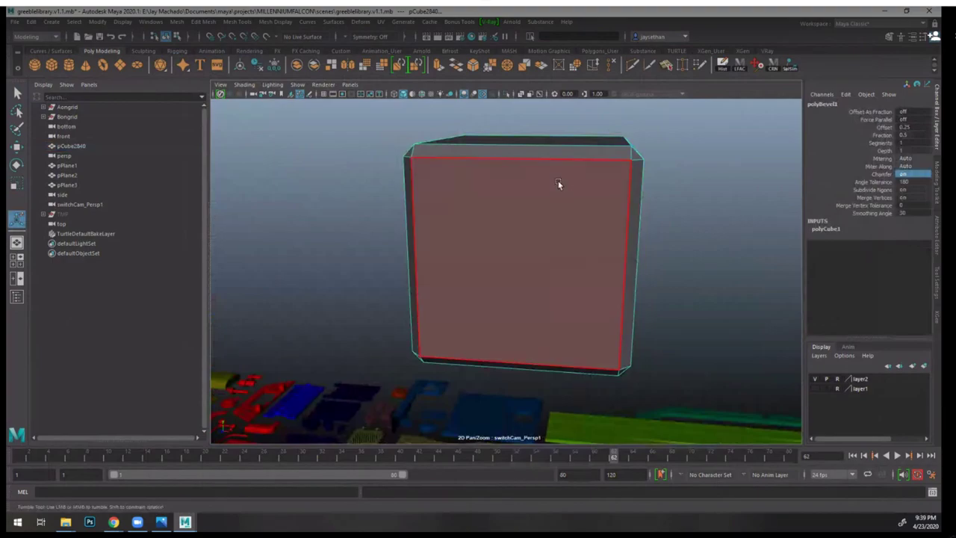
pyautogui.keyDown('alt'); pyautogui.moveTo(558, 180); pyautogui.dragTo(585, 283); pyautogui.keyUp('alt')
pyautogui.scroll(-5, 553, 186)
pyautogui.click(546, 209)
pyautogui.click(619, 277)
pyautogui.click(585, 283)
pyautogui.keyDown('alt'); pyautogui.moveTo(640, 262); pyautogui.dragTo(684, 258); pyautogui.keyUp('alt')
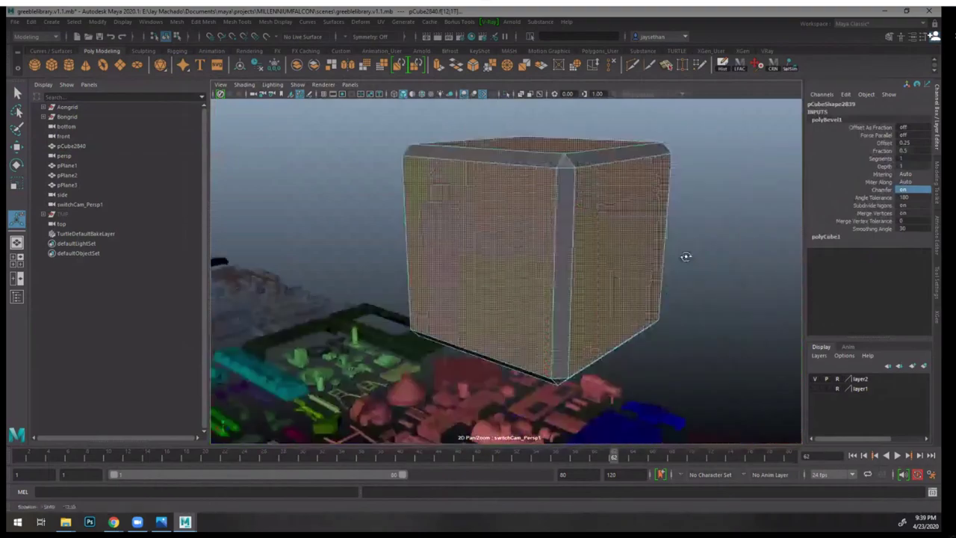
pyautogui.keyDown('shift'); pyautogui.click(524, 242); pyautogui.keyUp('shift')
pyautogui.press('q')
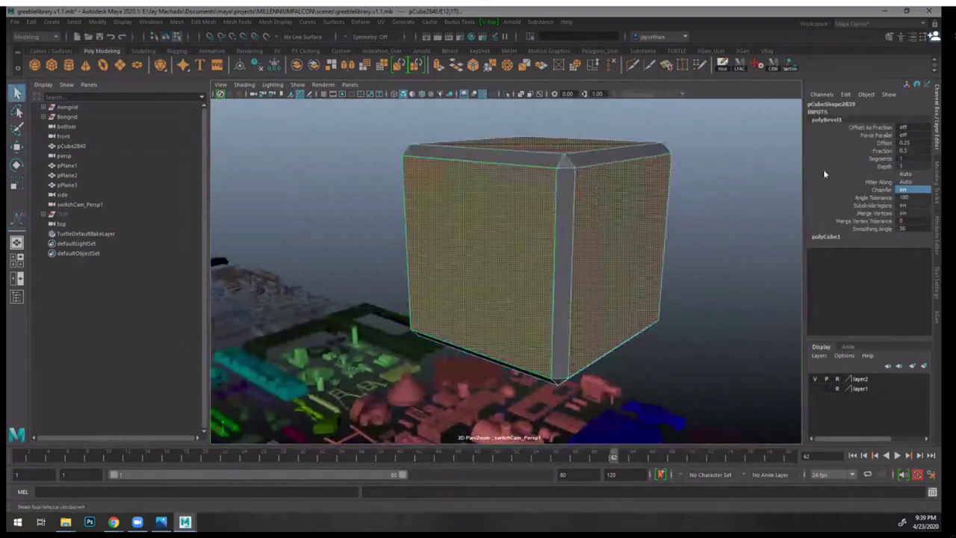
# - Return the bevelled cube to object selection and turn on the display of its vertex normals
pyautogui.press('F8')
pyautogui.press('f')
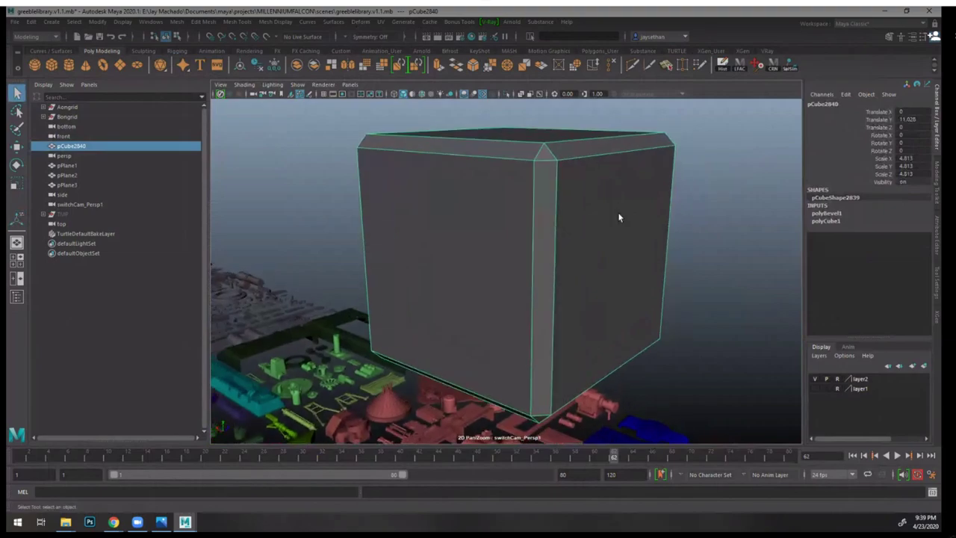
pyautogui.click(276, 21)
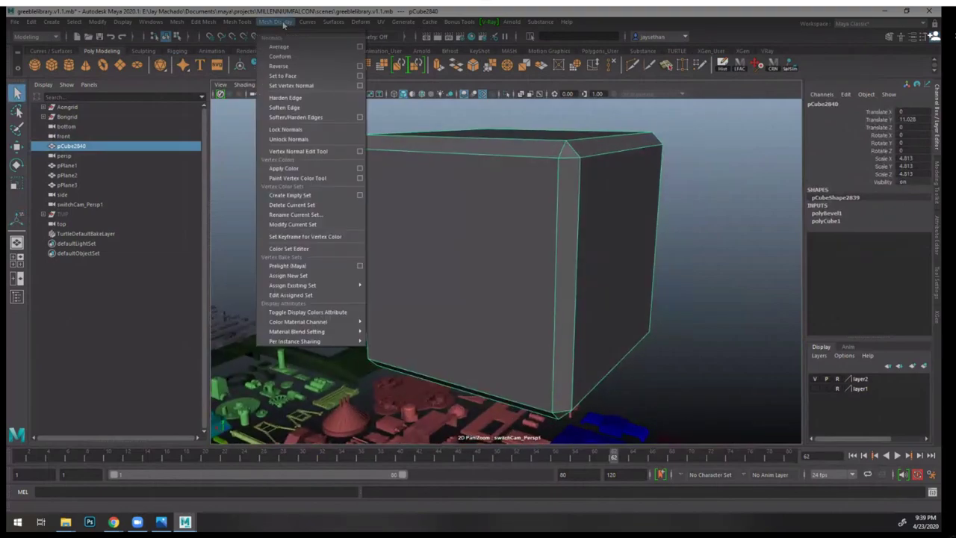
pyautogui.moveTo(103, 25)
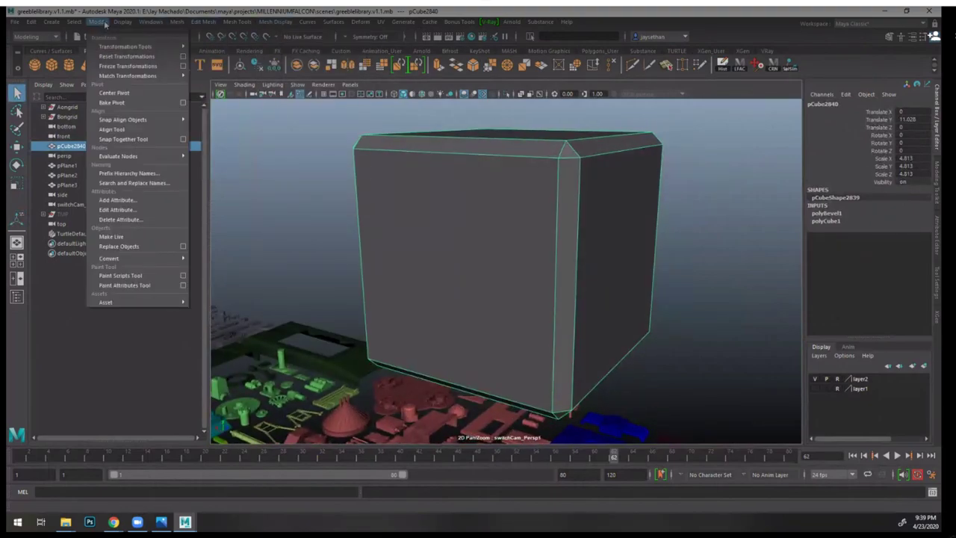
pyautogui.moveTo(182, 148)
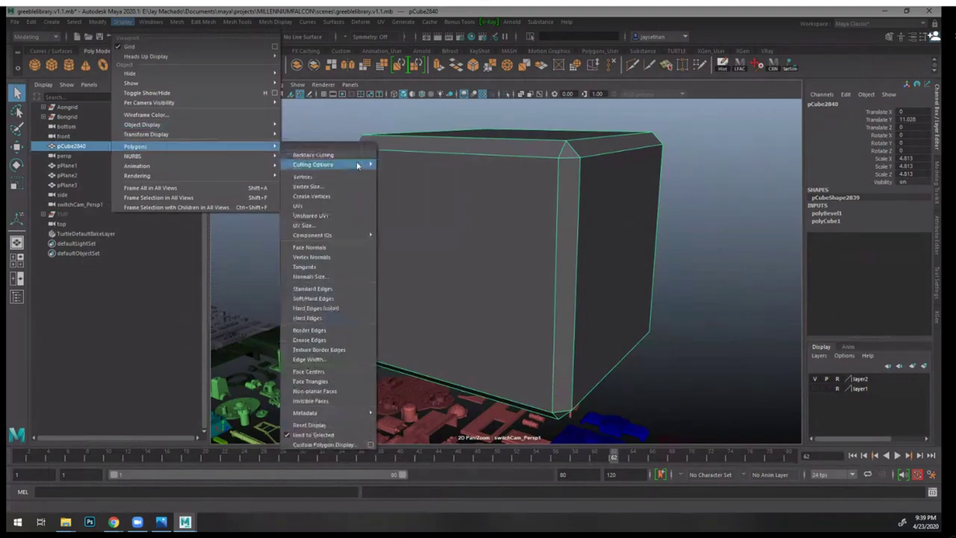
pyautogui.click(328, 259)
# - Examine the vertex normals at the bevelled cube's corners from several angles, keeping the cube selected
pyautogui.keyDown('alt'); pyautogui.moveTo(678, 174); pyautogui.dragTo(623, 240, button='middle'); pyautogui.keyUp('alt')
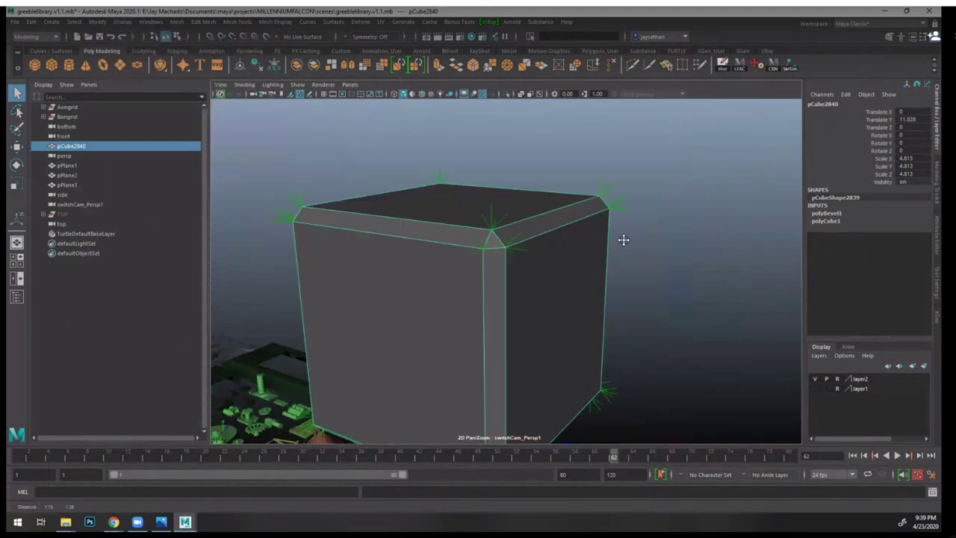
pyautogui.keyDown('alt'); pyautogui.moveTo(623, 240); pyautogui.dragTo(672, 233, button='right'); pyautogui.keyUp('alt')
pyautogui.keyDown('alt'); pyautogui.moveTo(673, 233); pyautogui.dragTo(620, 236); pyautogui.keyUp('alt')
pyautogui.keyDown('alt'); pyautogui.moveTo(619, 236); pyautogui.dragTo(485, 298, button='middle'); pyautogui.keyUp('alt')
pyautogui.keyDown('alt'); pyautogui.moveTo(485, 299); pyautogui.dragTo(650, 282, button='right'); pyautogui.keyUp('alt')
pyautogui.keyDown('alt'); pyautogui.moveTo(650, 282); pyautogui.dragTo(617, 335); pyautogui.keyUp('alt')
pyautogui.click(660, 287)
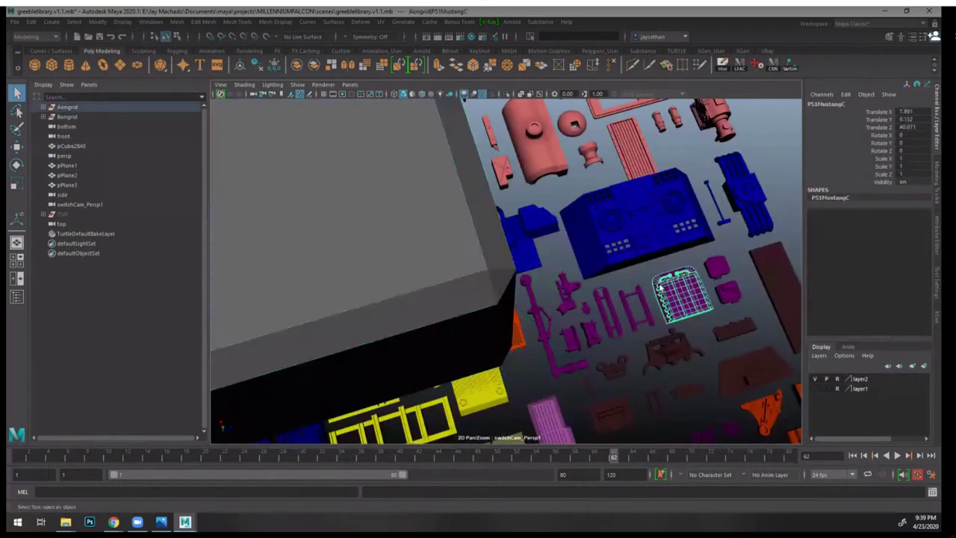
pyautogui.press('[')
pyautogui.click(567, 280)
pyautogui.keyDown('alt'); pyautogui.moveTo(568, 280); pyautogui.dragTo(624, 286, button='right'); pyautogui.keyUp('alt')
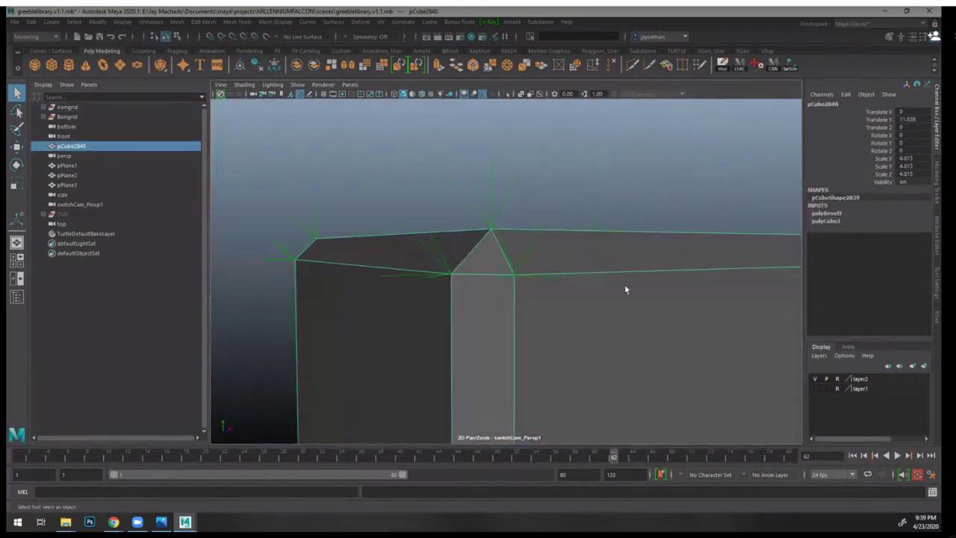
pyautogui.keyDown('alt'); pyautogui.moveTo(624, 286); pyautogui.dragTo(565, 266); pyautogui.keyUp('alt')
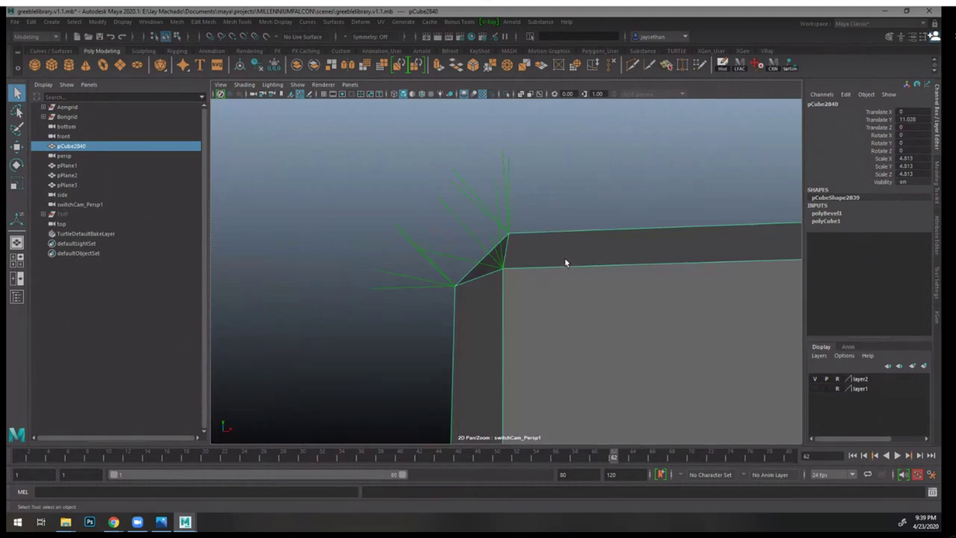
pyautogui.moveTo(513, 230)
pyautogui.keyDown('alt'); pyautogui.mouseDown()
pyautogui.moveTo(567, 215)
pyautogui.moveTo(590, 242)
pyautogui.moveTo(583, 261)
pyautogui.moveTo(575, 216)
pyautogui.moveTo(531, 235)
pyautogui.mouseUp(); pyautogui.keyUp('alt')
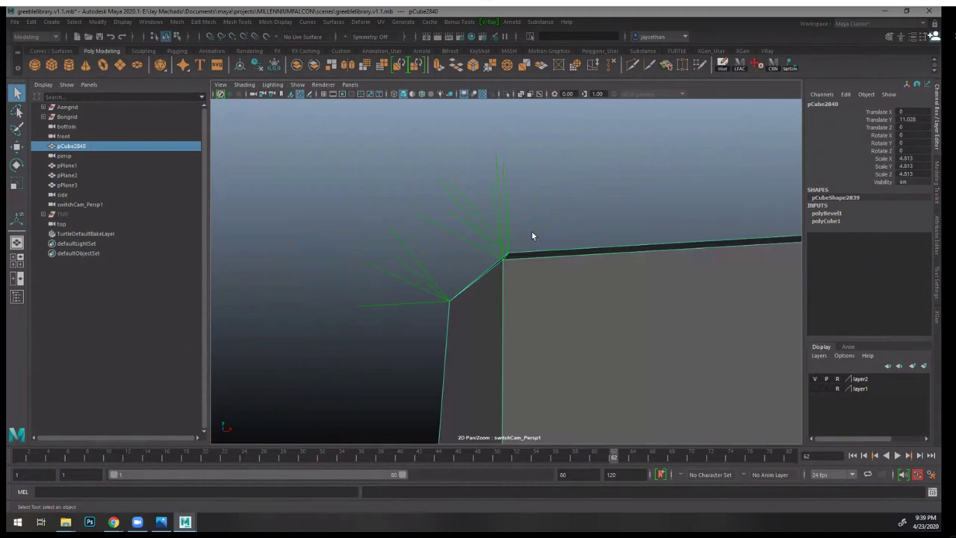
# - Apply Soften Edge to the bevelled cube and check its corner normals in a straight-on orthographic view
pyautogui.click(275, 22)
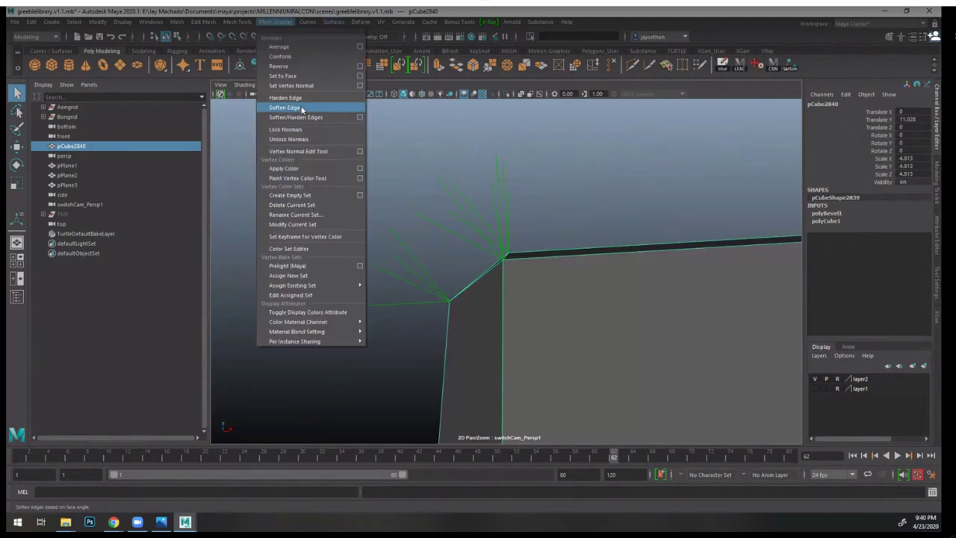
pyautogui.click(285, 108)
pyautogui.keyDown('alt'); pyautogui.moveTo(557, 224); pyautogui.dragTo(638, 275); pyautogui.keyUp('alt')
pyautogui.keyDown('alt'); pyautogui.moveTo(638, 275); pyautogui.dragTo(761, 341, button='middle'); pyautogui.keyUp('alt')
pyautogui.keyDown('alt'); pyautogui.moveTo(330, 250); pyautogui.dragTo(512, 311, button='middle'); pyautogui.keyUp('alt')
pyautogui.scroll(4, 512, 312)
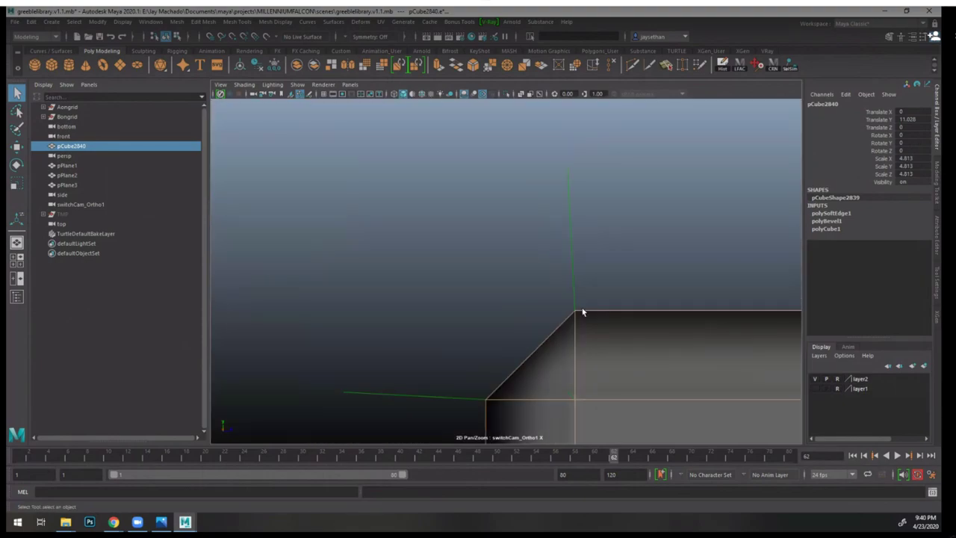
pyautogui.scroll(-6, 574, 345)
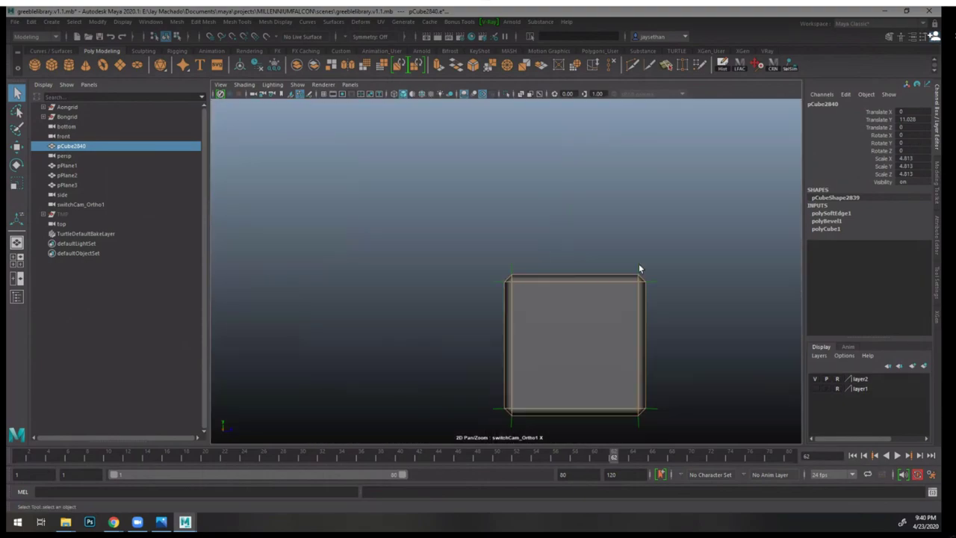
pyautogui.keyDown('alt'); pyautogui.moveTo(640, 268); pyautogui.dragTo(557, 209, button='middle'); pyautogui.keyUp('alt')
pyautogui.keyDown('alt'); pyautogui.moveTo(564, 199); pyautogui.dragTo(535, 276); pyautogui.keyUp('alt')
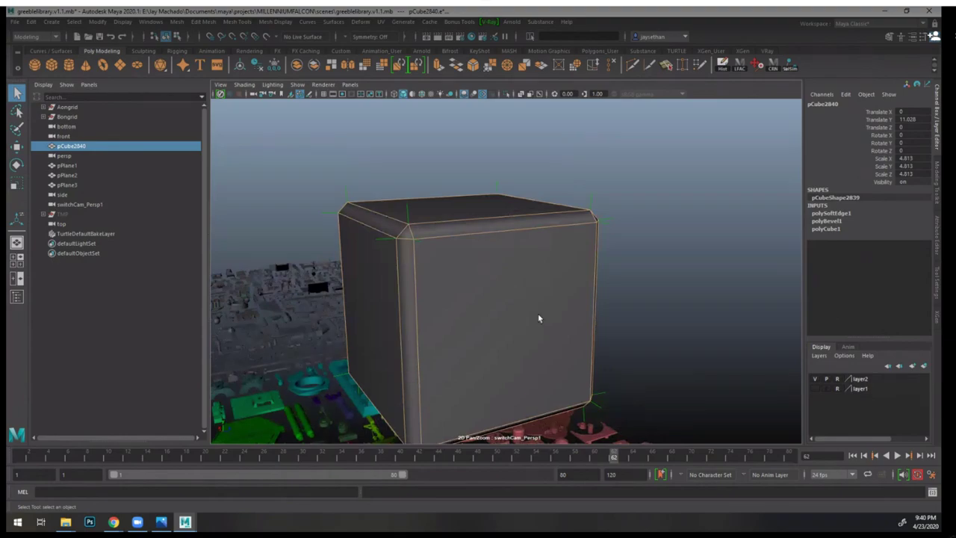
# - Switch the cube to face selection and select all six large flat faces, leaving out the bevel strips
pyautogui.keyDown('alt'); pyautogui.moveTo(579, 383); pyautogui.dragTo(515, 203); pyautogui.keyUp('alt')
pyautogui.moveTo(515, 198); pyautogui.dragTo(515, 224, button='right')
pyautogui.click(515, 225)
pyautogui.keyDown('shift'); pyautogui.click(451, 226); pyautogui.keyUp('shift')
pyautogui.keyDown('alt'); pyautogui.moveTo(453, 228); pyautogui.dragTo(575, 225); pyautogui.keyUp('alt')
pyautogui.keyDown('alt'); pyautogui.moveTo(446, 246); pyautogui.dragTo(493, 273); pyautogui.keyUp('alt')
pyautogui.keyDown('alt'); pyautogui.moveTo(586, 263); pyautogui.dragTo(612, 193); pyautogui.keyUp('alt')
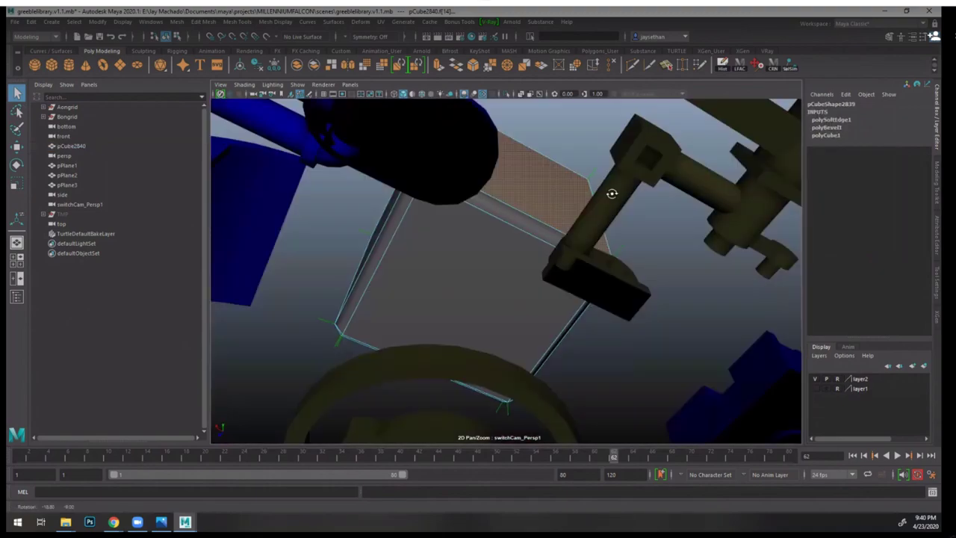
pyautogui.scroll(3, 513, 257)
pyautogui.keyDown('shift'); pyautogui.click(513, 257); pyautogui.keyUp('shift')
pyautogui.keyDown('alt'); pyautogui.moveTo(381, 180); pyautogui.dragTo(520, 253); pyautogui.keyUp('alt')
pyautogui.scroll(-5, 455, 237)
pyautogui.keyDown('shift'); pyautogui.click(519, 252); pyautogui.keyUp('shift')
pyautogui.keyDown('alt'); pyautogui.moveTo(575, 228); pyautogui.dragTo(602, 257); pyautogui.keyUp('alt')
pyautogui.keyDown('shift'); pyautogui.click(537, 190); pyautogui.keyUp('shift')
pyautogui.keyDown('alt'); pyautogui.moveTo(639, 233); pyautogui.dragTo(624, 241); pyautogui.keyUp('alt')
pyautogui.keyDown('alt'); pyautogui.moveTo(623, 241); pyautogui.dragTo(679, 292, button='right'); pyautogui.keyUp('alt')
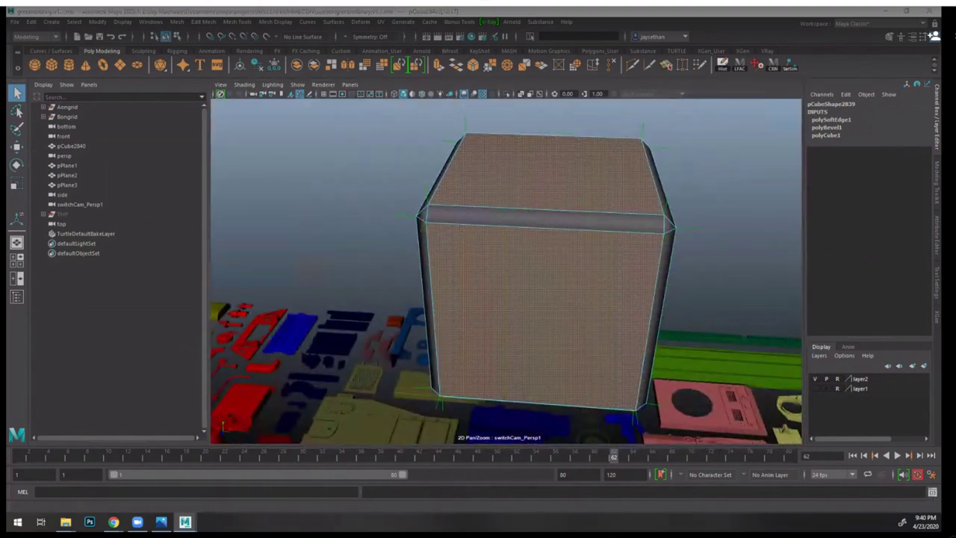
# - Run the full Python script from the Script Editor that sets vertex normals from the selected faces, and close the editor
pyautogui.moveTo(6, 118); pyautogui.dragTo(547, 80)
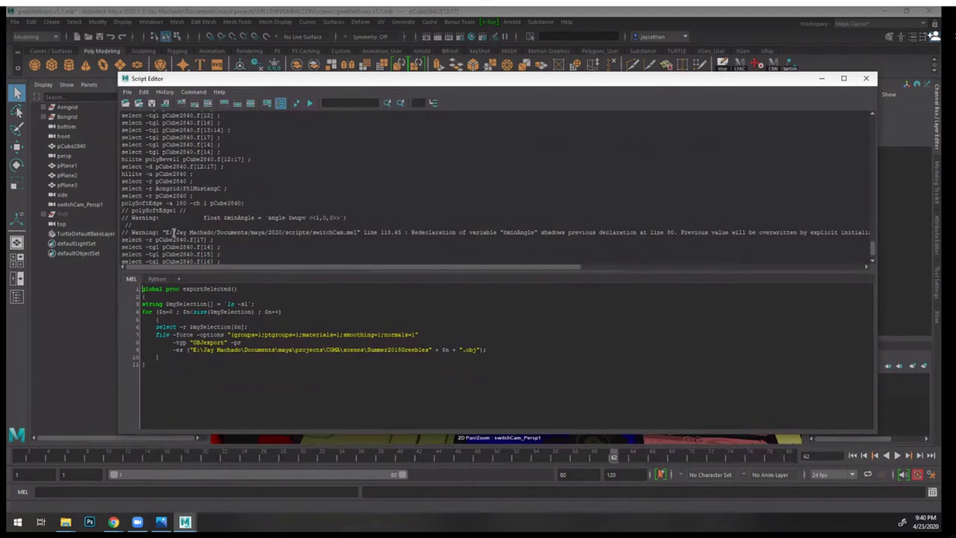
pyautogui.click(156, 279)
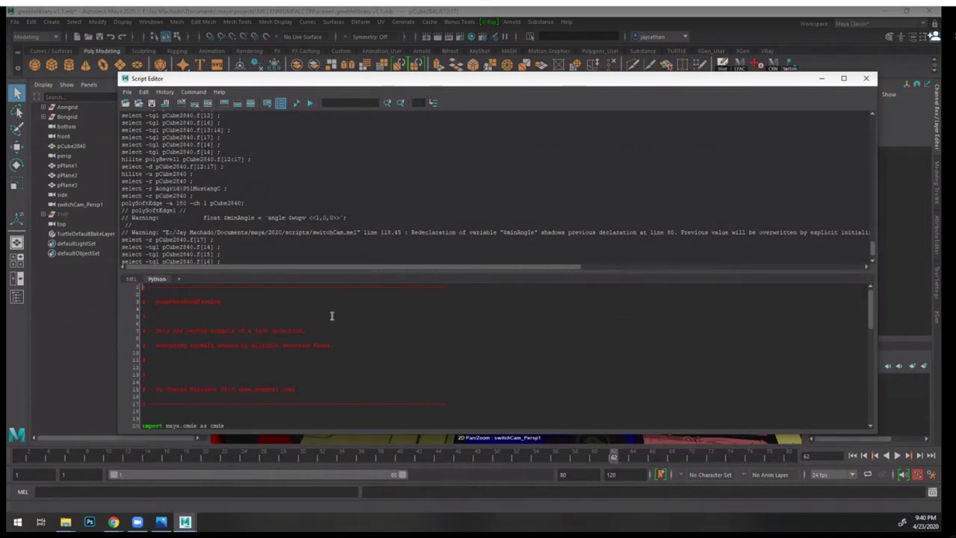
pyautogui.moveTo(140, 288); pyautogui.dragTo(353, 445)
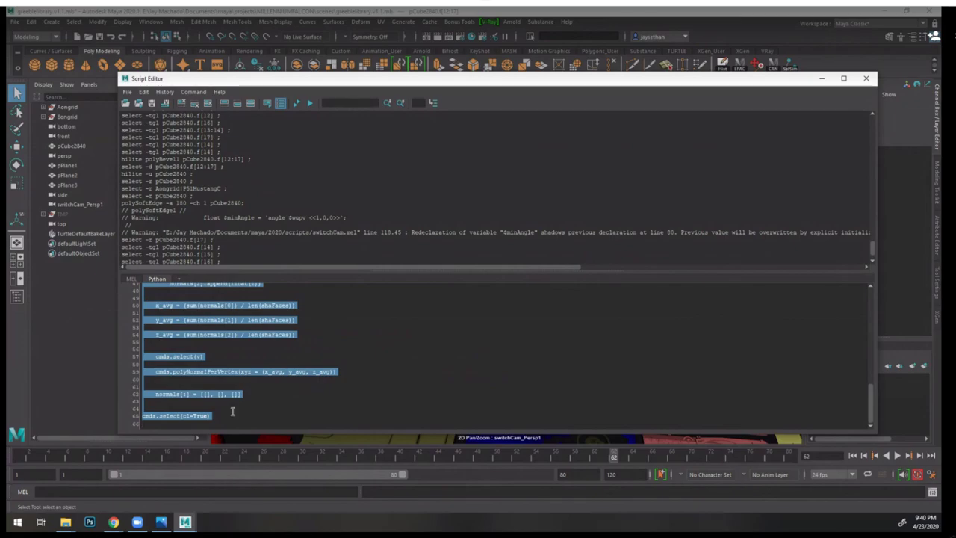
pyautogui.hotkey('ctrl', 'Return')
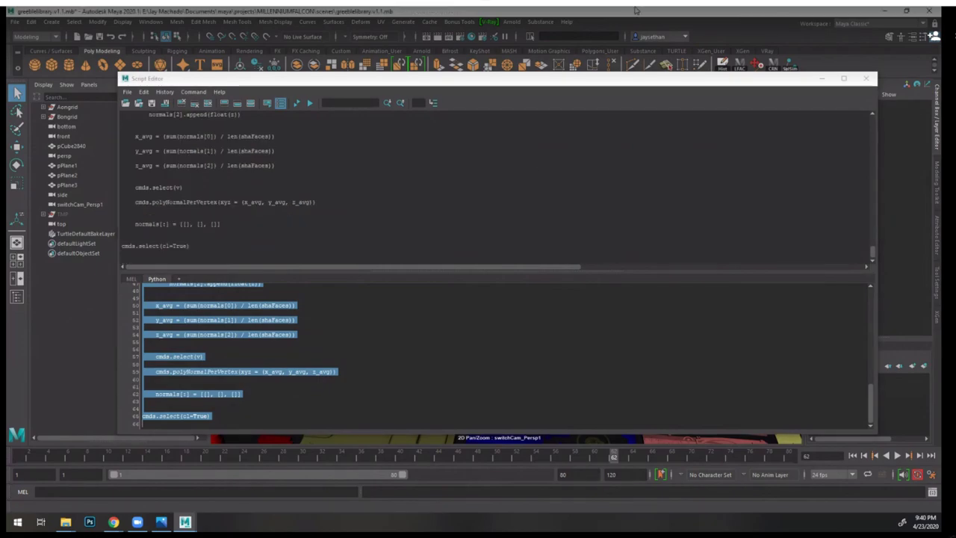
pyautogui.click(865, 78)
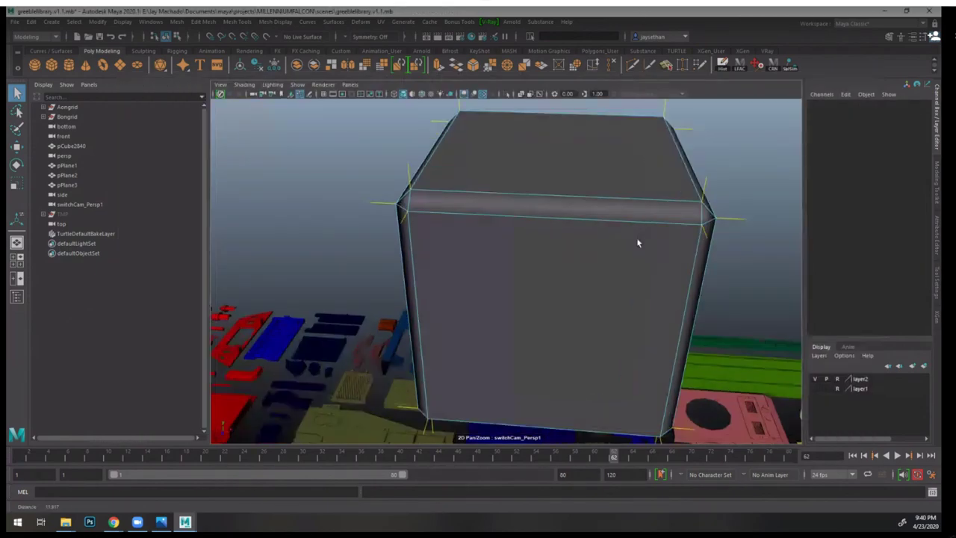
# - Check the cube's corner normals in an orthographic view, return the cube to object selection and deselect it
pyautogui.moveTo(636, 241)
pyautogui.keyDown('alt'); pyautogui.mouseDown()
pyautogui.moveTo(672, 207)
pyautogui.moveTo(668, 195)
pyautogui.moveTo(689, 196)
pyautogui.moveTo(630, 231)
pyautogui.mouseUp(); pyautogui.keyUp('alt')
pyautogui.moveTo(441, 230)
pyautogui.keyDown('alt'); pyautogui.mouseDown()
pyautogui.moveTo(480, 234)
pyautogui.moveTo(438, 234)
pyautogui.mouseUp(); pyautogui.keyUp('alt')
pyautogui.scroll(2, 501, 181)
pyautogui.keyDown('alt'); pyautogui.moveTo(501, 184); pyautogui.dragTo(558, 290, button='middle'); pyautogui.keyUp('alt')
pyautogui.scroll(6, 559, 290)
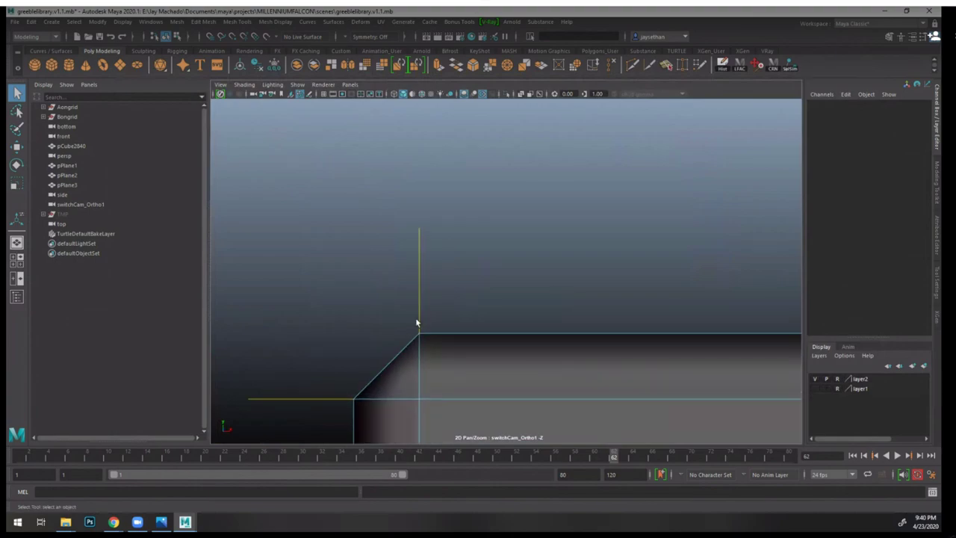
pyautogui.hotkey('alt', 'z')
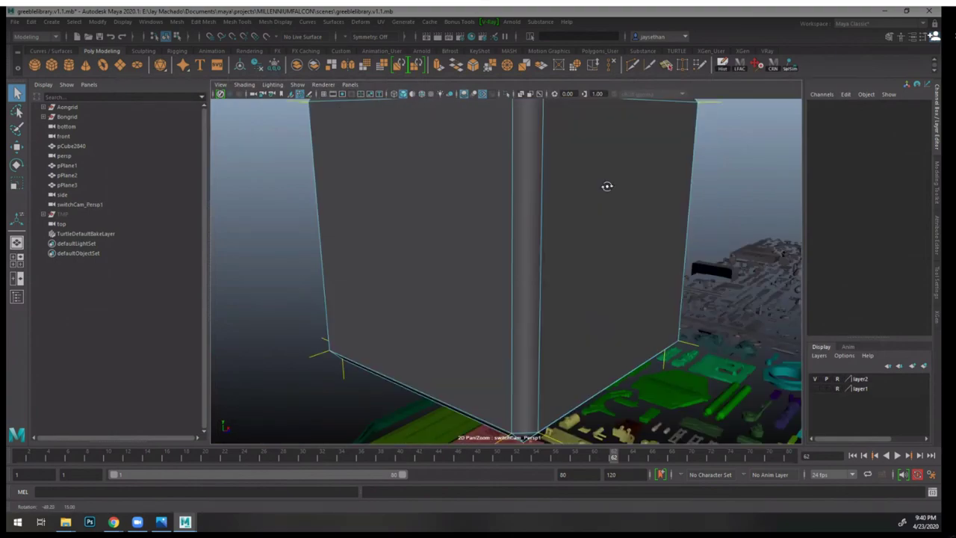
pyautogui.press('F8')
pyautogui.press('F8')
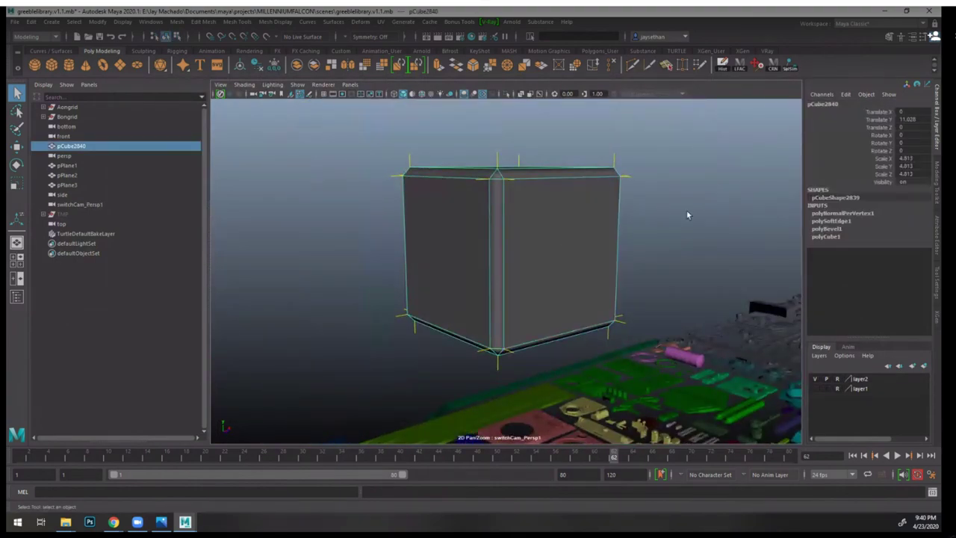
pyautogui.click(736, 230)
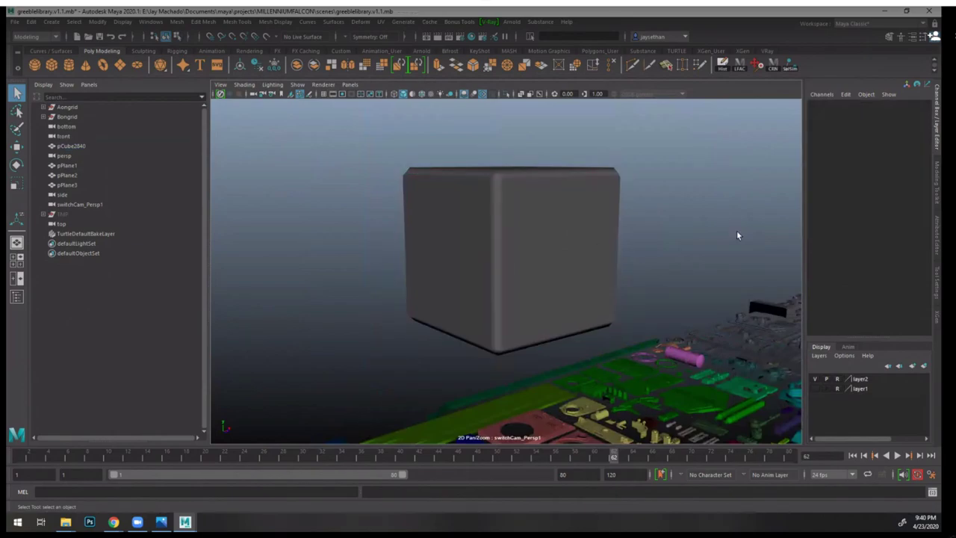
# - Examine the rounded shading along the bevelled cube's edges from several angles
pyautogui.keyDown('alt'); pyautogui.moveTo(657, 256); pyautogui.dragTo(433, 190, button='right'); pyautogui.keyUp('alt')
pyautogui.keyDown('alt'); pyautogui.moveTo(433, 190); pyautogui.dragTo(507, 224); pyautogui.keyUp('alt')
pyautogui.keyDown('alt'); pyautogui.moveTo(507, 224); pyautogui.dragTo(616, 256, button='right'); pyautogui.keyUp('alt')
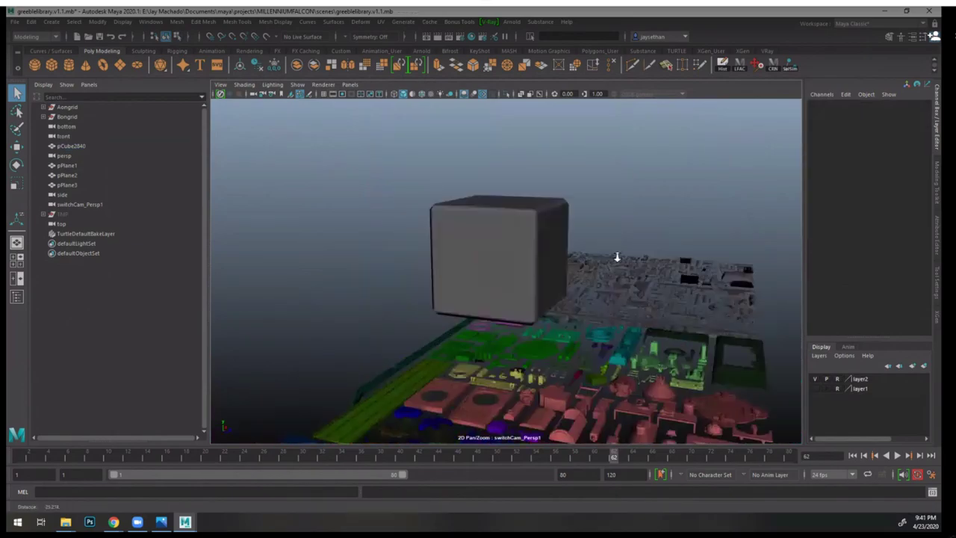
pyautogui.keyDown('alt'); pyautogui.moveTo(617, 256); pyautogui.dragTo(605, 243); pyautogui.keyUp('alt')
pyautogui.keyDown('alt'); pyautogui.moveTo(606, 244); pyautogui.dragTo(539, 233, button='right'); pyautogui.keyUp('alt')
pyautogui.moveTo(542, 230)
pyautogui.keyDown('alt'); pyautogui.mouseDown()
pyautogui.moveTo(610, 275)
pyautogui.moveTo(565, 262)
pyautogui.moveTo(548, 232)
pyautogui.mouseUp(); pyautogui.keyUp('alt')
pyautogui.scroll(3, 576, 137)
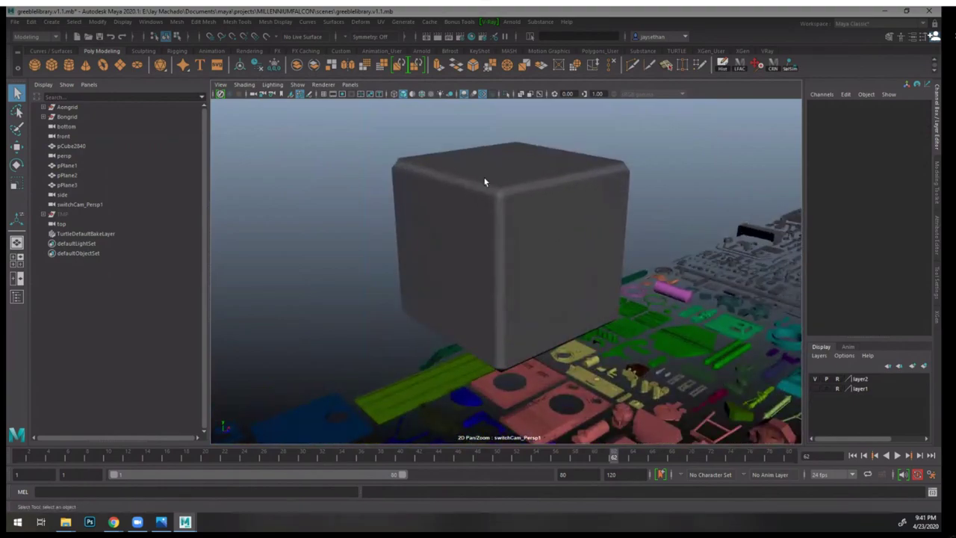
pyautogui.keyDown('alt'); pyautogui.moveTo(556, 222); pyautogui.dragTo(676, 359, button='right'); pyautogui.keyUp('alt')
pyautogui.keyDown('alt'); pyautogui.moveTo(560, 256); pyautogui.dragTo(562, 267, button='middle'); pyautogui.keyUp('alt')
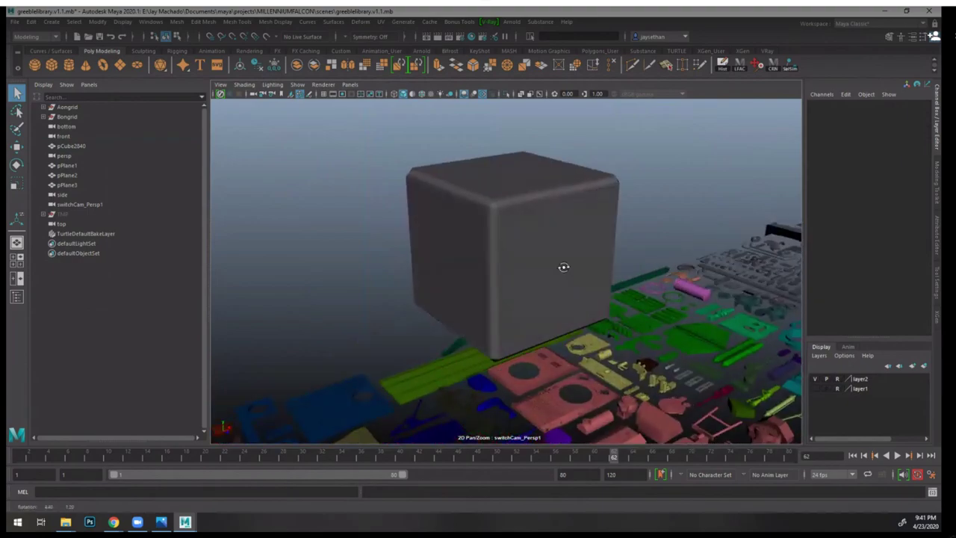
# - Create a second polygon cube beside the first at about X 7.055, Y 13.185 and scale it uniformly to about 3.568
pyautogui.click(58, 67)
pyautogui.press('w')
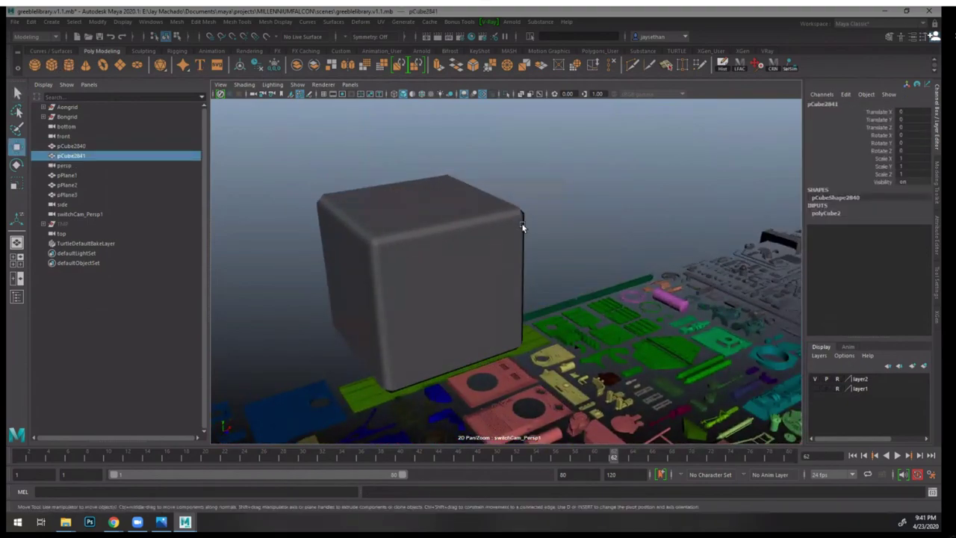
pyautogui.moveTo(429, 198); pyautogui.dragTo(661, 190)
pyautogui.press('r')
pyautogui.keyDown('alt'); pyautogui.moveTo(661, 189); pyautogui.dragTo(625, 237, button='middle'); pyautogui.keyUp('alt')
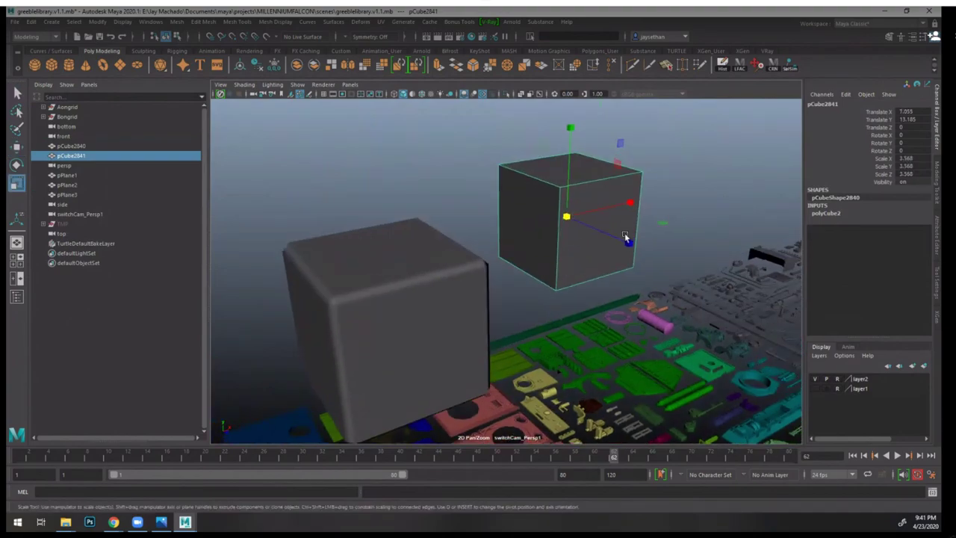
# - Bevel all edges of the second cube and select the cube as an object
pyautogui.keyDown('alt'); pyautogui.moveTo(624, 237); pyautogui.dragTo(683, 272, button='right'); pyautogui.keyUp('alt')
pyautogui.keyDown('alt'); pyautogui.moveTo(683, 272); pyautogui.dragTo(567, 245); pyautogui.keyUp('alt')
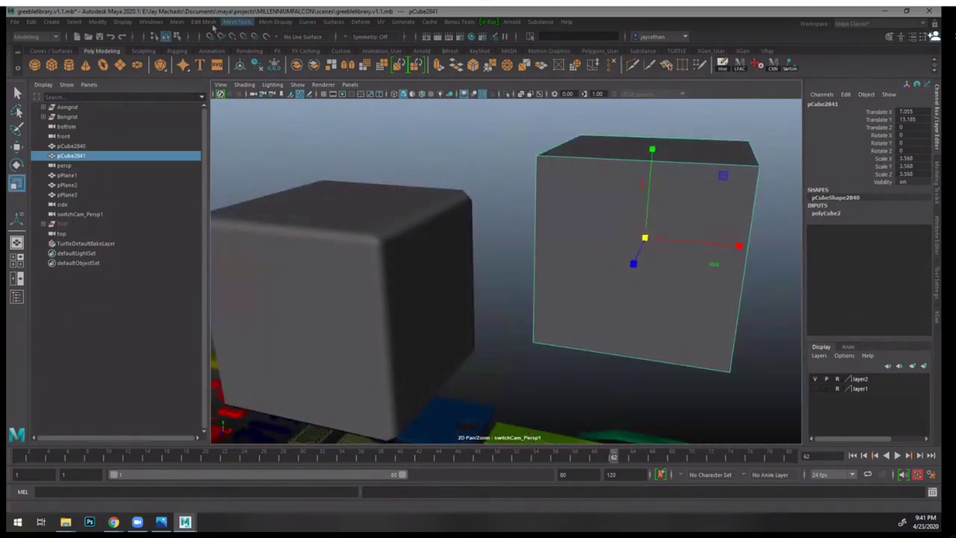
pyautogui.click(203, 23)
pyautogui.click(224, 59)
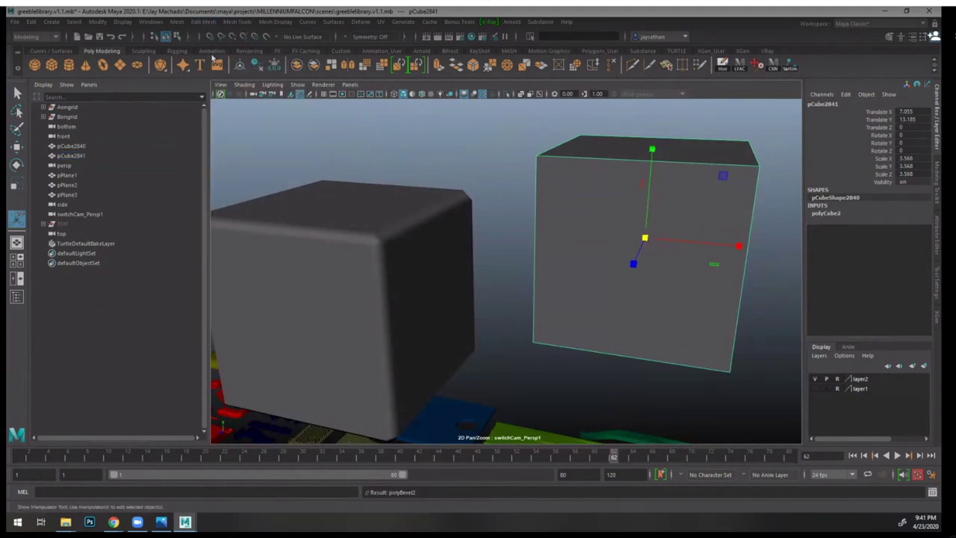
pyautogui.click(578, 208)
# - Display the second cube's vertex normals and inspect them up close at its corners
pyautogui.click(274, 22)
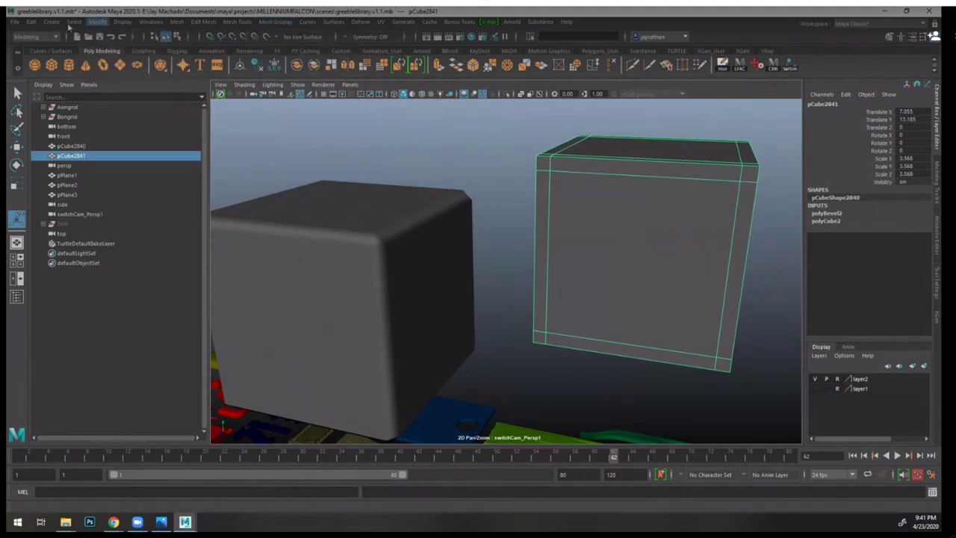
pyautogui.click(122, 21)
pyautogui.moveTo(200, 146)
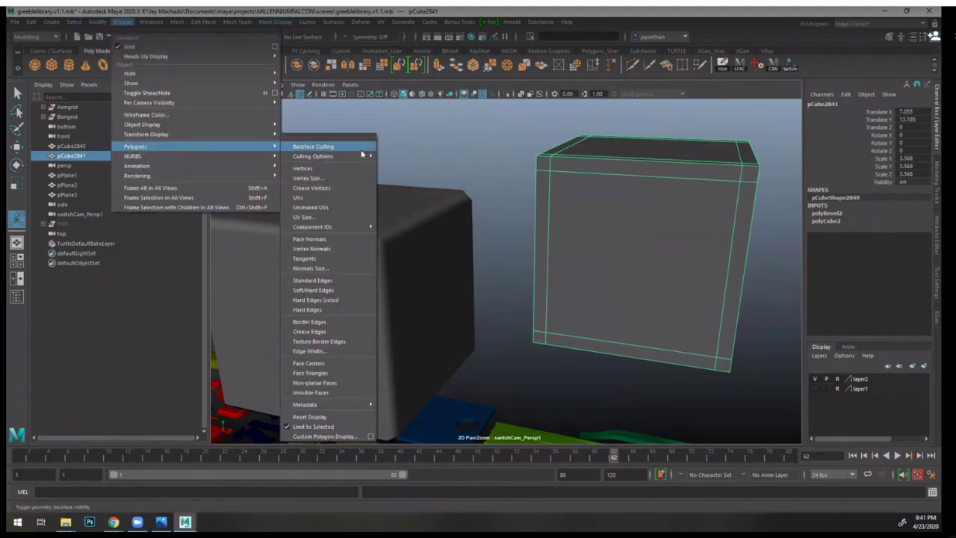
pyautogui.click(335, 250)
pyautogui.press('f')
pyautogui.keyDown('alt'); pyautogui.moveTo(607, 228); pyautogui.dragTo(426, 195); pyautogui.keyUp('alt')
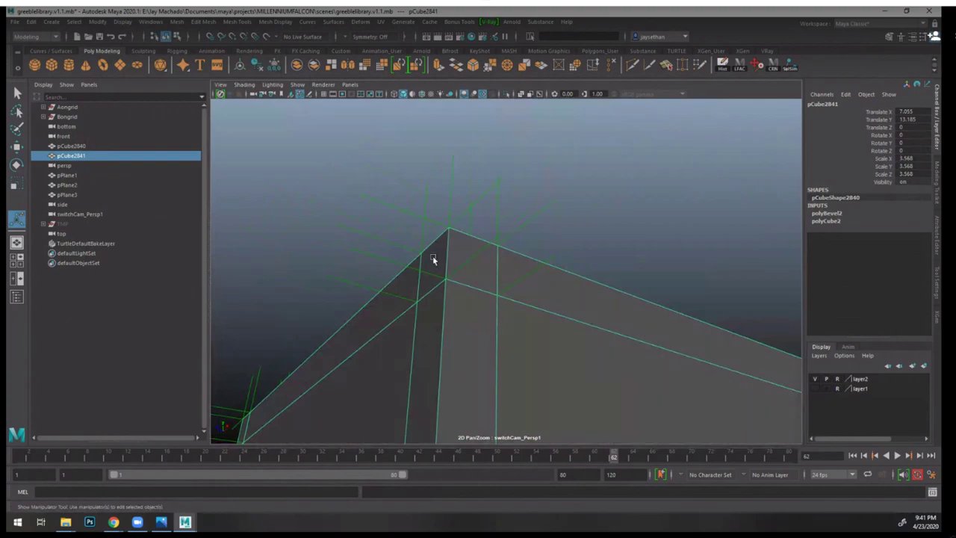
pyautogui.keyDown('alt'); pyautogui.moveTo(448, 264); pyautogui.dragTo(604, 229); pyautogui.keyUp('alt')
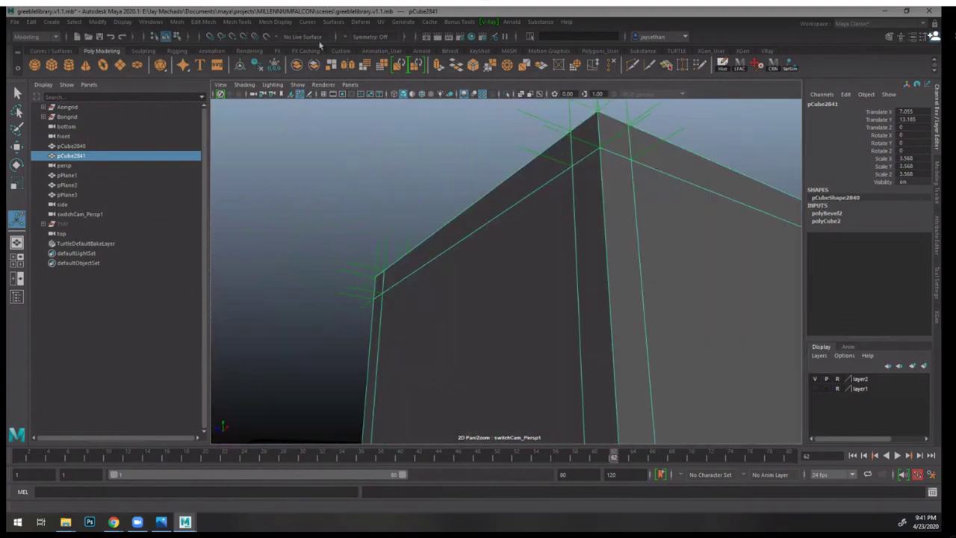
# - Soften the edges of the second bevelled cube
pyautogui.click(380, 21)
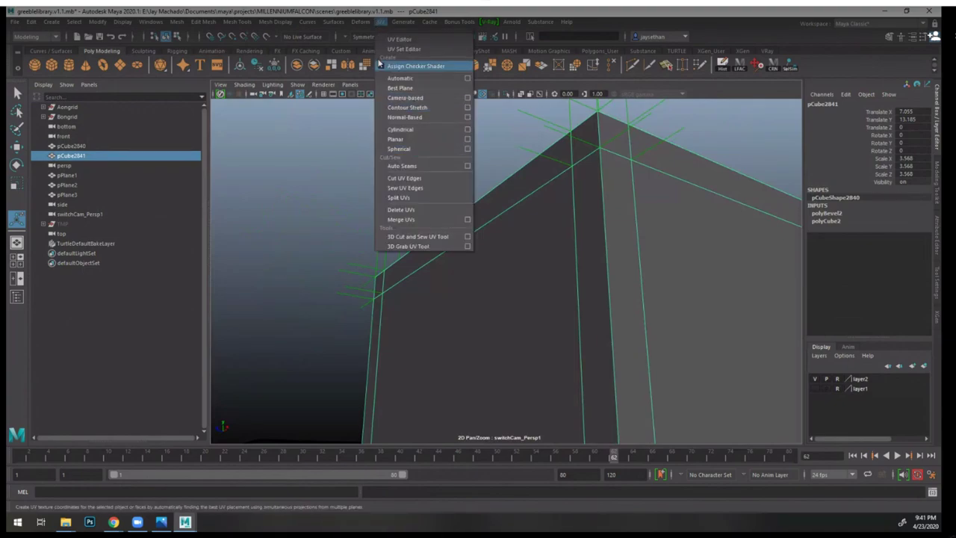
pyautogui.click(380, 21)
pyautogui.click(361, 21)
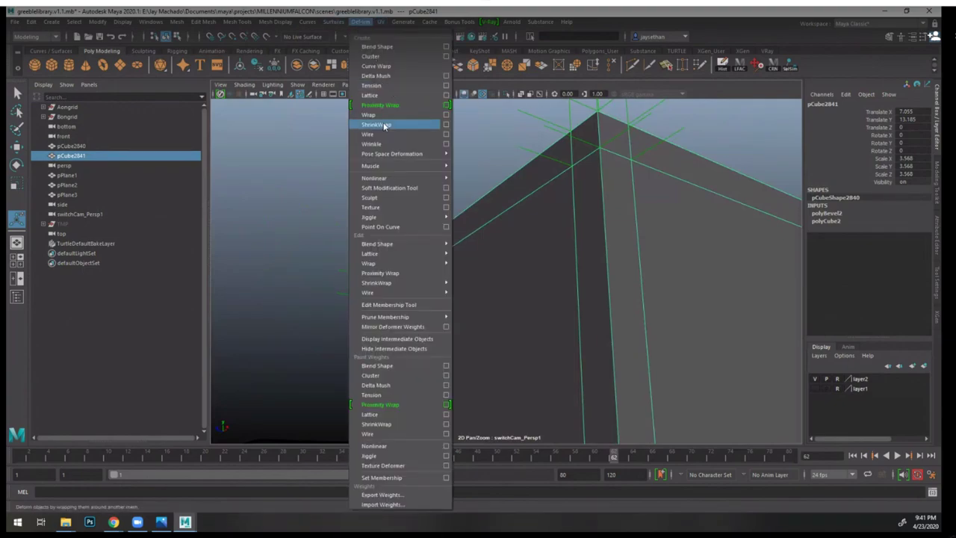
pyautogui.moveTo(333, 23)
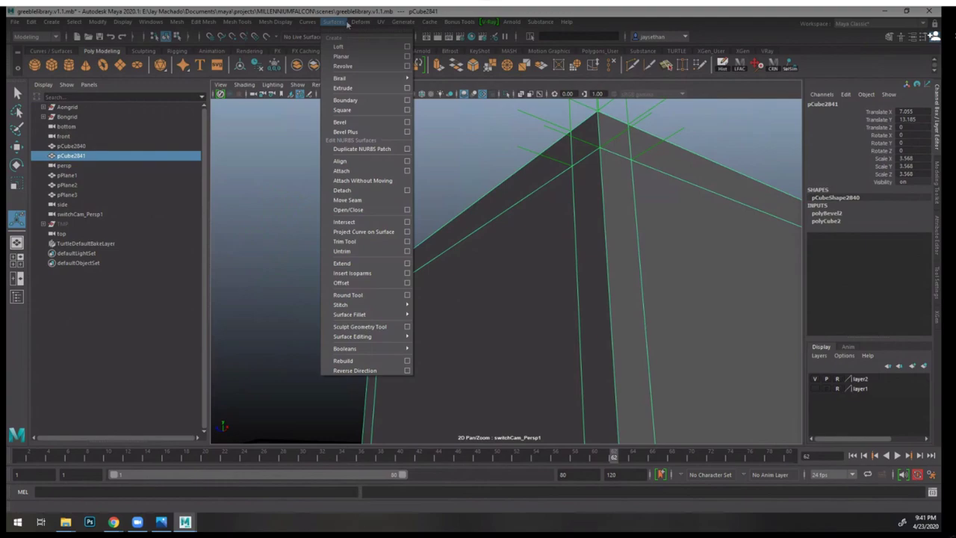
pyautogui.moveTo(275, 21)
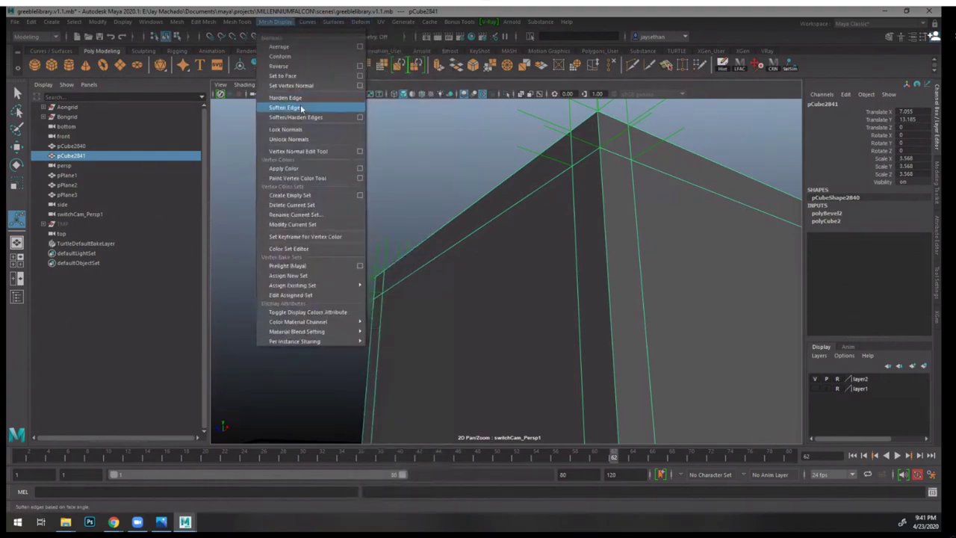
pyautogui.click(301, 109)
# - Return to object selection, deselect the second cube and examine the softened shading across its faces
pyautogui.keyDown('alt'); pyautogui.moveTo(448, 224); pyautogui.dragTo(672, 269); pyautogui.keyUp('alt')
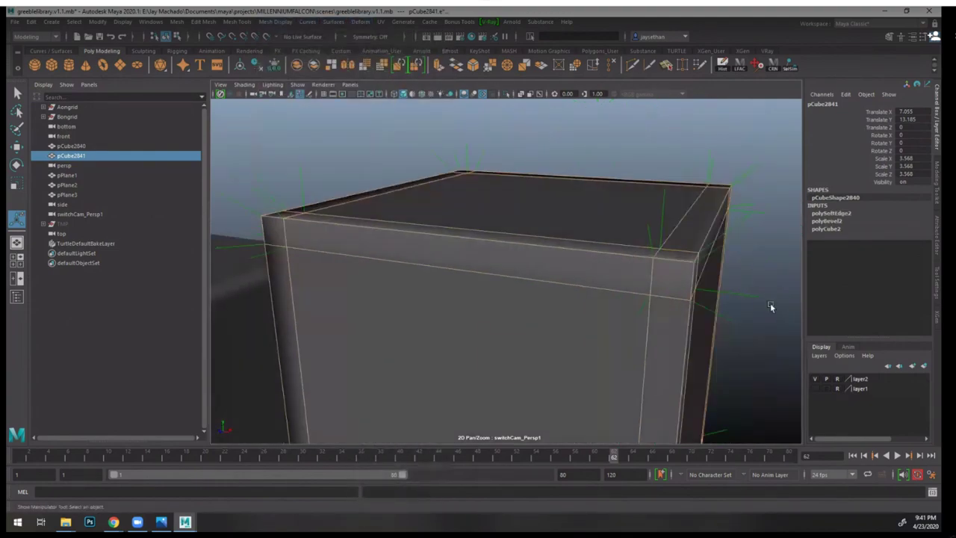
pyautogui.press('q')
pyautogui.click(786, 267)
pyautogui.press('F8')
pyautogui.click(783, 252)
pyautogui.keyDown('alt'); pyautogui.moveTo(712, 226); pyautogui.dragTo(714, 203); pyautogui.keyUp('alt')
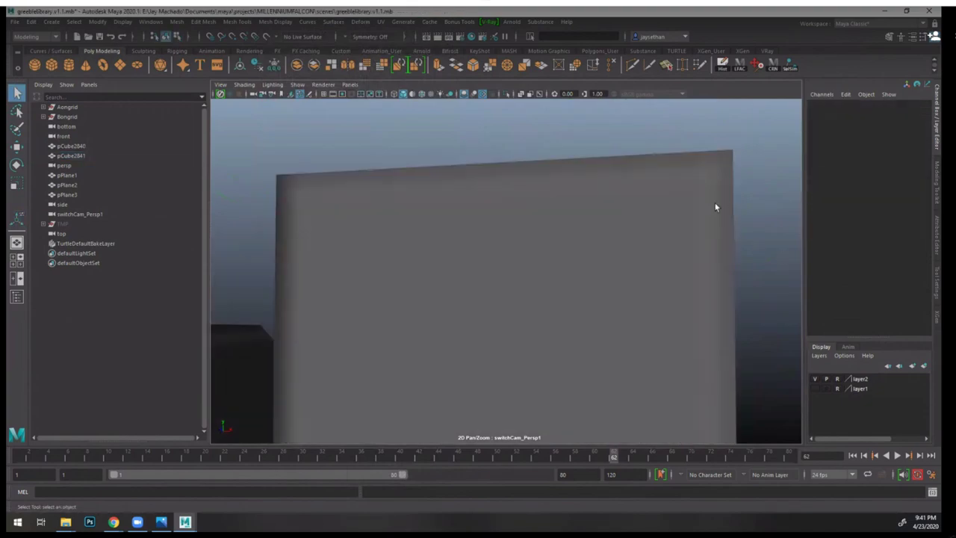
# - Select the second cube and inspect its softened vertex normals close up at an upper corner
pyautogui.click(715, 207)
pyautogui.press('space')
pyautogui.keyDown('alt'); pyautogui.moveTo(605, 241); pyautogui.dragTo(656, 259, button='right'); pyautogui.keyUp('alt')
pyautogui.keyDown('alt'); pyautogui.moveTo(656, 259); pyautogui.dragTo(572, 286, button='middle'); pyautogui.keyUp('alt')
pyautogui.keyDown('alt'); pyautogui.moveTo(572, 286); pyautogui.dragTo(604, 274, button='right'); pyautogui.keyUp('alt')
pyautogui.keyDown('alt'); pyautogui.moveTo(605, 273); pyautogui.dragTo(602, 271); pyautogui.keyUp('alt')
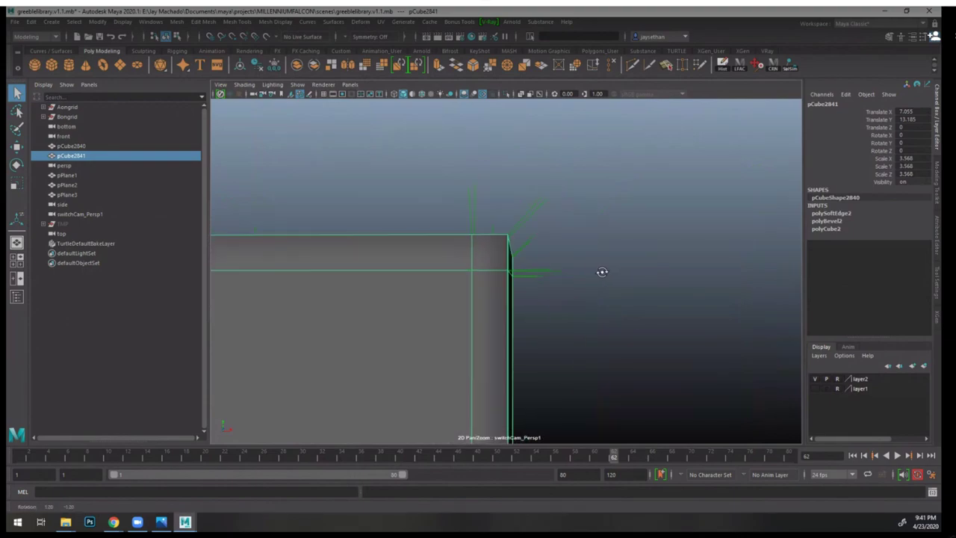
pyautogui.keyDown('alt'); pyautogui.moveTo(575, 225); pyautogui.dragTo(522, 256); pyautogui.keyUp('alt')
pyautogui.click(583, 254)
# - Compare the edge shading of the two bevelled cubes from several angles and distances
pyautogui.keyDown('alt'); pyautogui.moveTo(569, 256); pyautogui.dragTo(459, 252, button='right'); pyautogui.keyUp('alt')
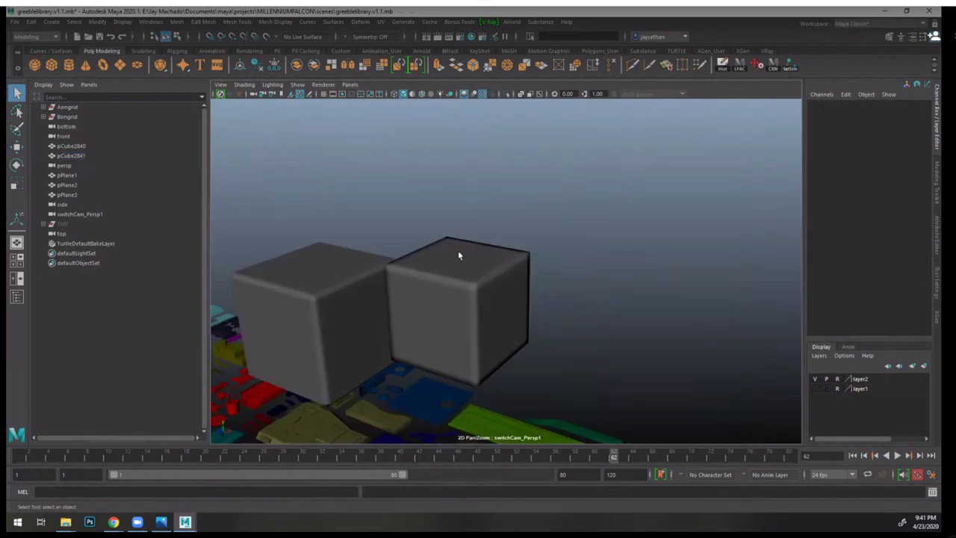
pyautogui.keyDown('alt'); pyautogui.moveTo(537, 244); pyautogui.dragTo(474, 249, button='right'); pyautogui.keyUp('alt')
pyautogui.scroll(10, 473, 249)
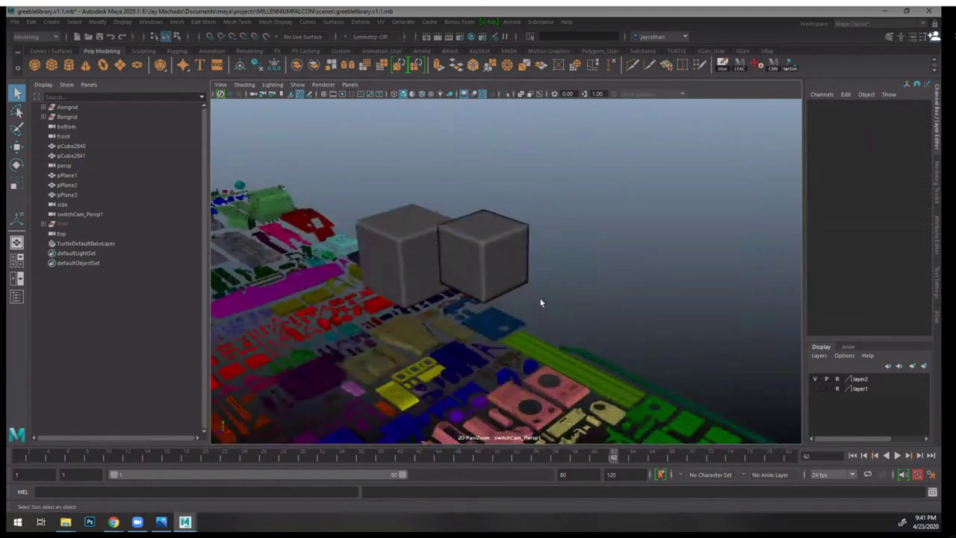
pyautogui.scroll(-8, 541, 301)
pyautogui.moveTo(437, 222)
pyautogui.keyDown('alt'); pyautogui.mouseDown()
pyautogui.moveTo(416, 216)
pyautogui.moveTo(416, 200)
pyautogui.moveTo(430, 229)
pyautogui.mouseUp(); pyautogui.keyUp('alt')
pyautogui.keyDown('alt'); pyautogui.moveTo(436, 224); pyautogui.dragTo(507, 235, button='right'); pyautogui.keyUp('alt')
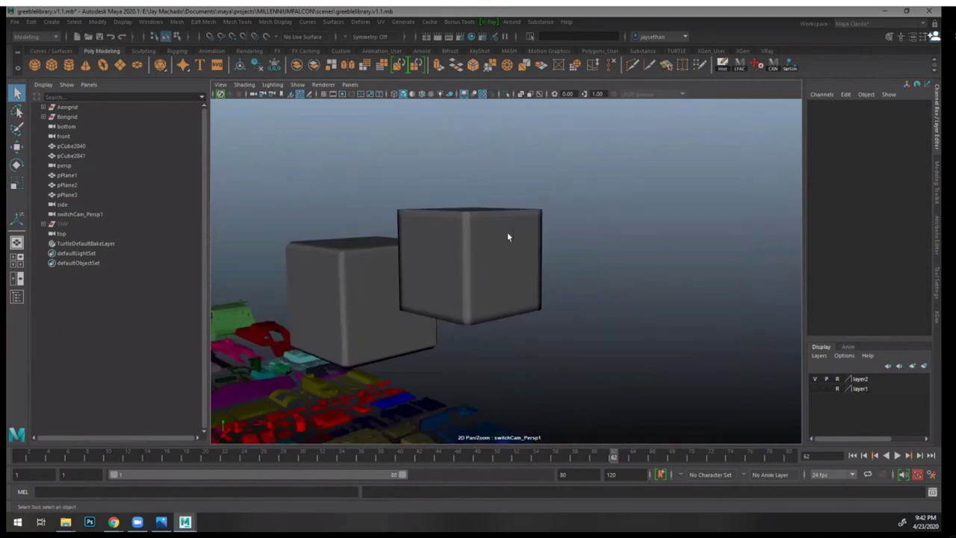
pyautogui.keyDown('alt'); pyautogui.moveTo(508, 234); pyautogui.dragTo(577, 227); pyautogui.keyUp('alt')
pyautogui.click(578, 227)
pyautogui.press('f')
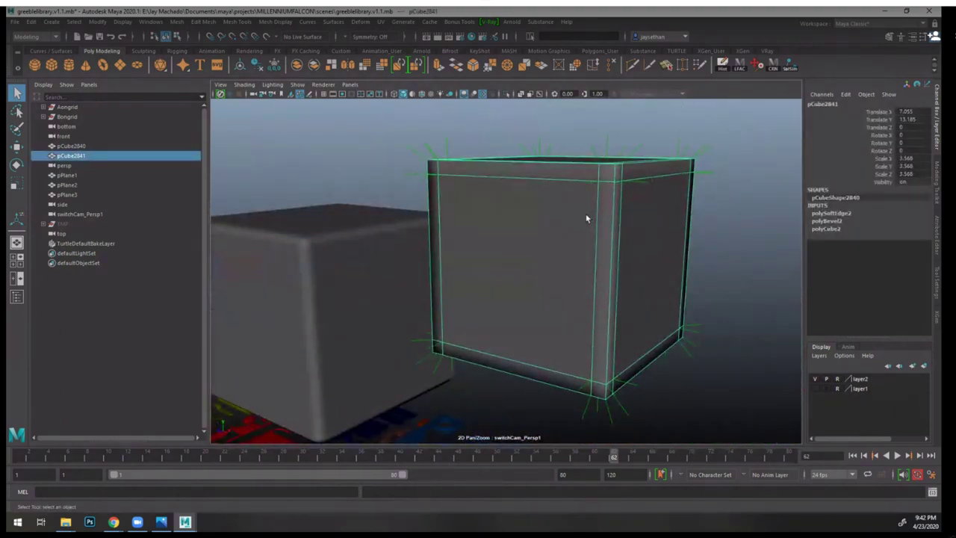
pyautogui.keyDown('alt'); pyautogui.moveTo(590, 221); pyautogui.dragTo(647, 220); pyautogui.keyUp('alt')
pyautogui.click(728, 222)
pyautogui.keyDown('alt'); pyautogui.moveTo(728, 222); pyautogui.dragTo(721, 279, button='right'); pyautogui.keyUp('alt')
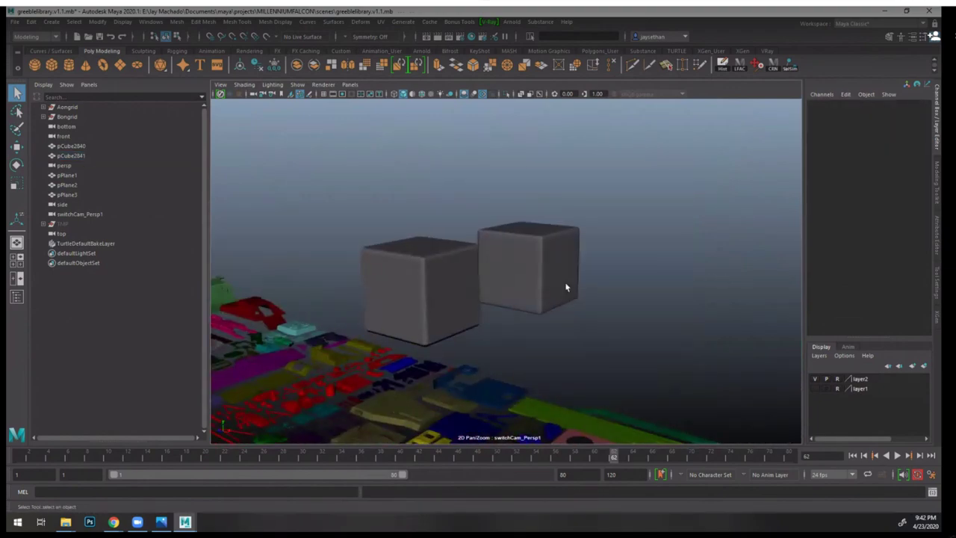
# - Select both bevelled cubes above the kit parts and delete them
pyautogui.keyDown('alt'); pyautogui.moveTo(566, 283); pyautogui.dragTo(455, 244); pyautogui.keyUp('alt')
pyautogui.moveTo(395, 233); pyautogui.dragTo(553, 303)
pyautogui.keyDown('alt'); pyautogui.moveTo(598, 288); pyautogui.dragTo(508, 284, button='right'); pyautogui.keyUp('alt')
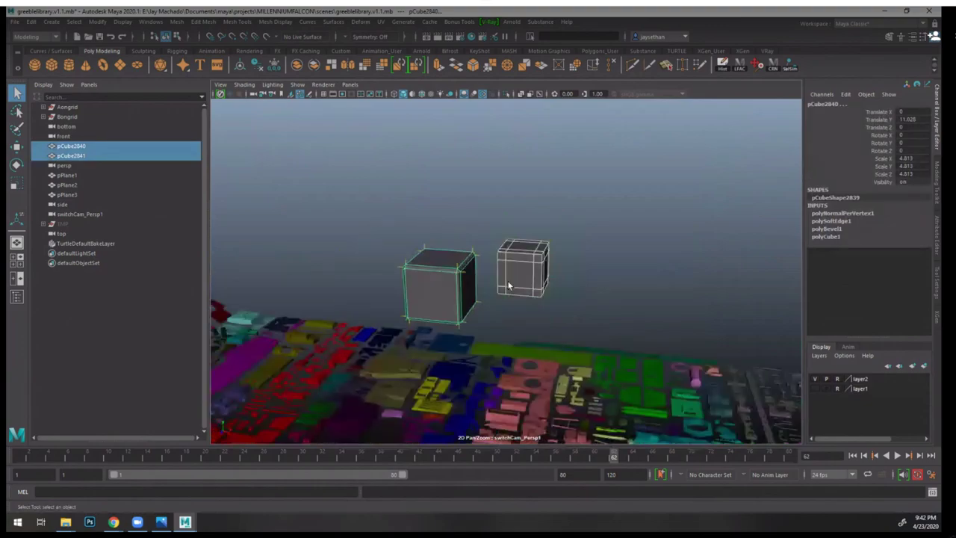
pyautogui.keyDown('alt'); pyautogui.moveTo(507, 284); pyautogui.dragTo(512, 258, button='middle'); pyautogui.keyUp('alt')
pyautogui.press('Delete')
# - Look over the coloured kit parts of the greeble library from several angles
pyautogui.keyDown('alt'); pyautogui.moveTo(654, 382); pyautogui.dragTo(471, 329, button='right'); pyautogui.keyUp('alt')
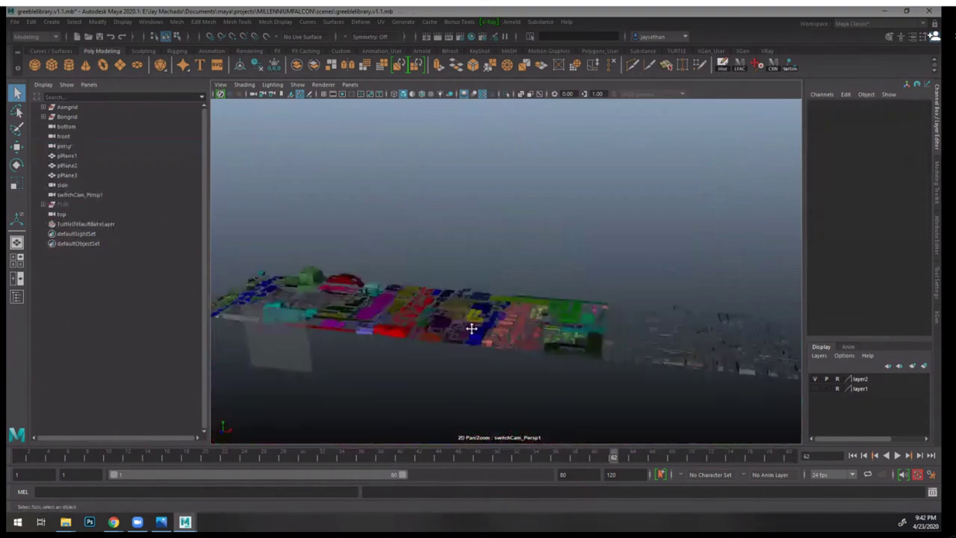
pyautogui.keyDown('alt'); pyautogui.moveTo(471, 329); pyautogui.dragTo(366, 288, button='middle'); pyautogui.keyUp('alt')
pyautogui.keyDown('alt'); pyautogui.moveTo(367, 288); pyautogui.dragTo(495, 234, button='right'); pyautogui.keyUp('alt')
pyautogui.keyDown('alt'); pyautogui.moveTo(502, 309); pyautogui.dragTo(583, 292); pyautogui.keyUp('alt')
pyautogui.keyDown('alt'); pyautogui.moveTo(583, 292); pyautogui.dragTo(480, 256, button='middle'); pyautogui.keyUp('alt')
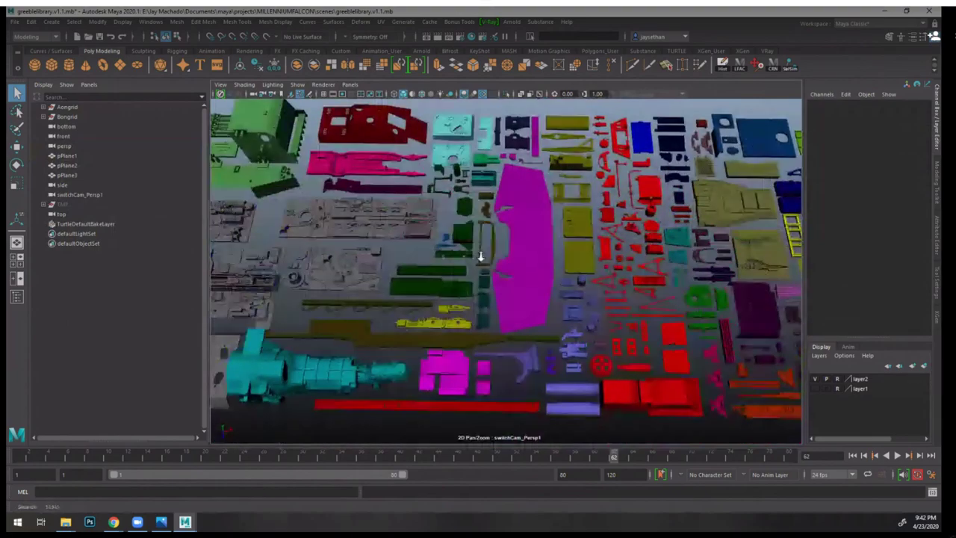
pyautogui.keyDown('alt'); pyautogui.moveTo(481, 256); pyautogui.dragTo(522, 291, button='right'); pyautogui.keyUp('alt')
pyautogui.keyDown('alt'); pyautogui.moveTo(522, 291); pyautogui.dragTo(574, 305); pyautogui.keyUp('alt')
pyautogui.keyDown('alt'); pyautogui.moveTo(574, 306); pyautogui.dragTo(660, 256, button='middle'); pyautogui.keyUp('alt')
pyautogui.keyDown('alt'); pyautogui.moveTo(660, 256); pyautogui.dragTo(624, 306, button='right'); pyautogui.keyUp('alt')
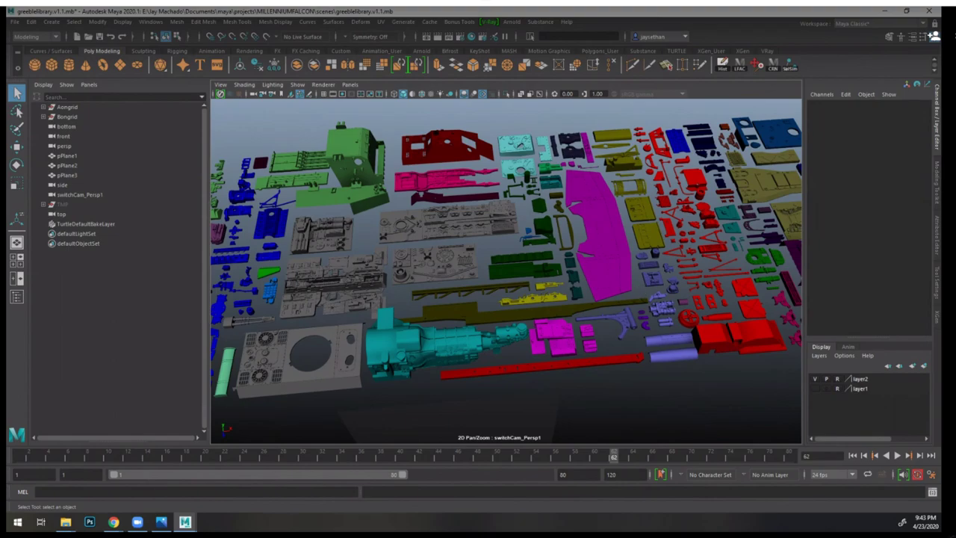
pyautogui.hotkey('alt', 'Tab')
pyautogui.hotkey('alt', 'Tab')
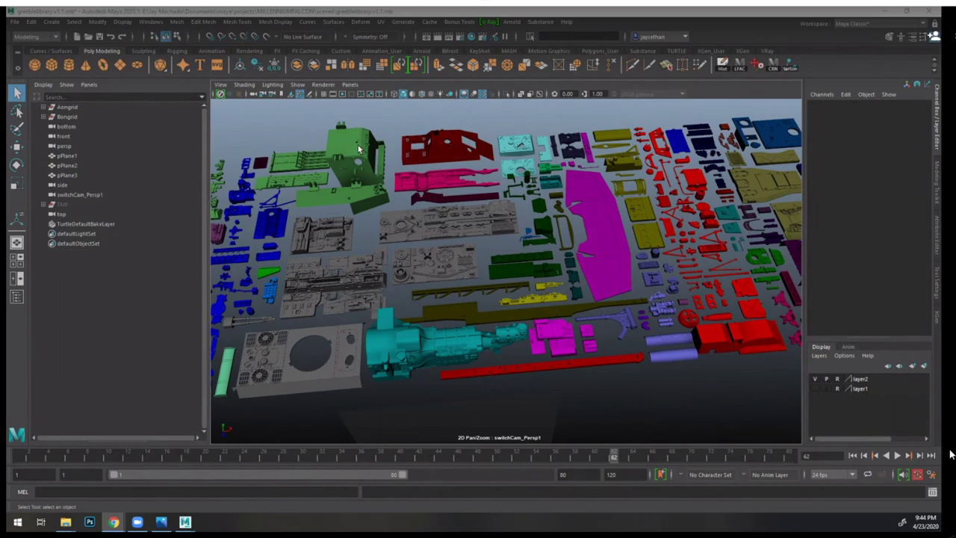
pyautogui.click(934, 35)
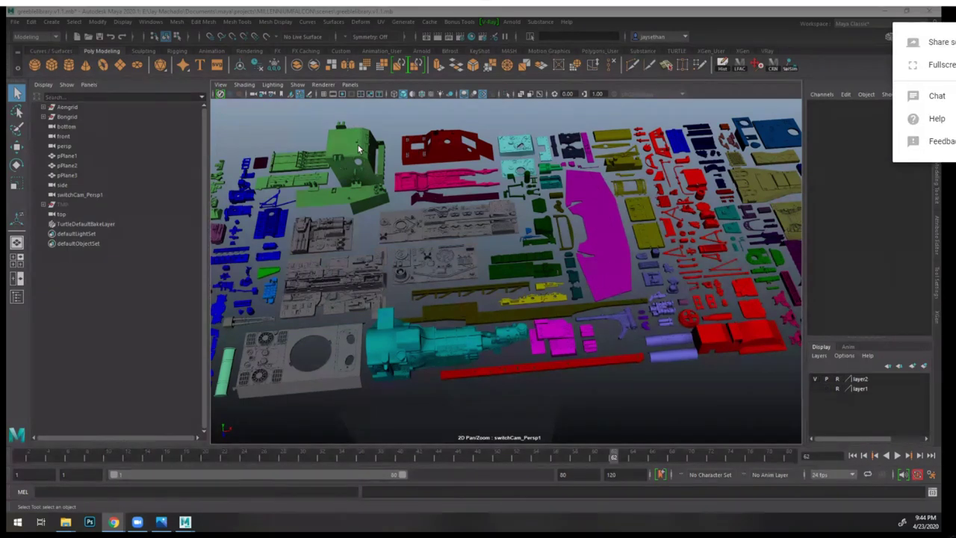
pyautogui.press('Escape')
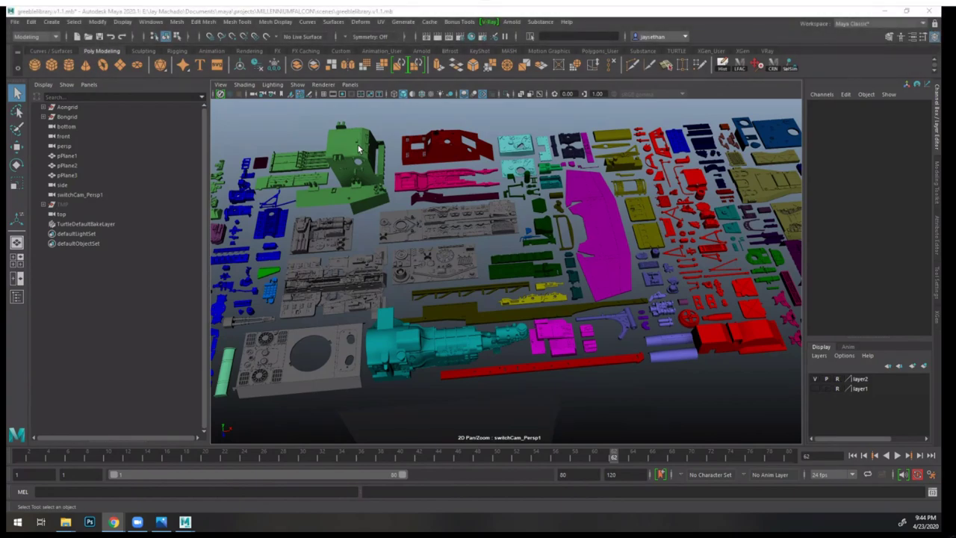
# - Browse the MILLENNIUMFALCON project's scenes for opening and sort the files by modification date, newest first
pyautogui.click(14, 21)
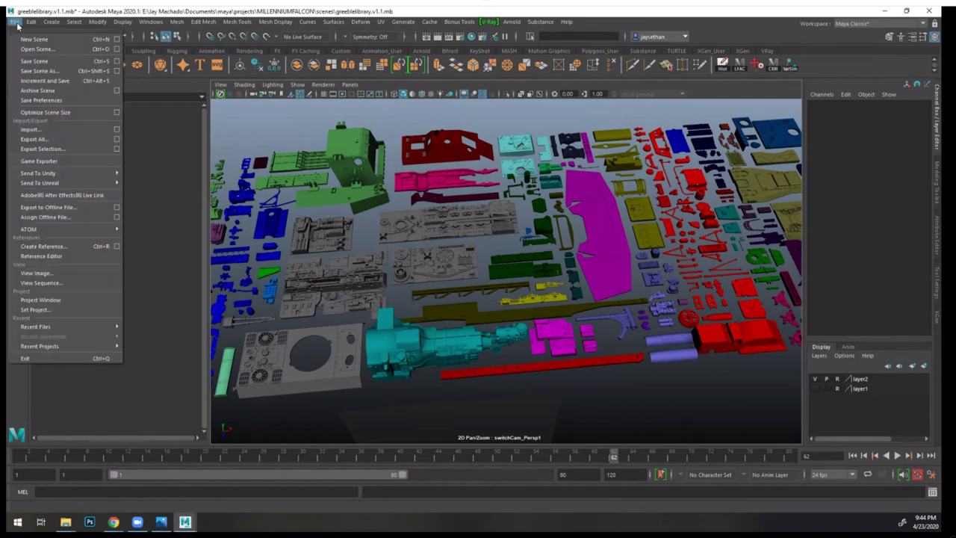
pyautogui.click(37, 49)
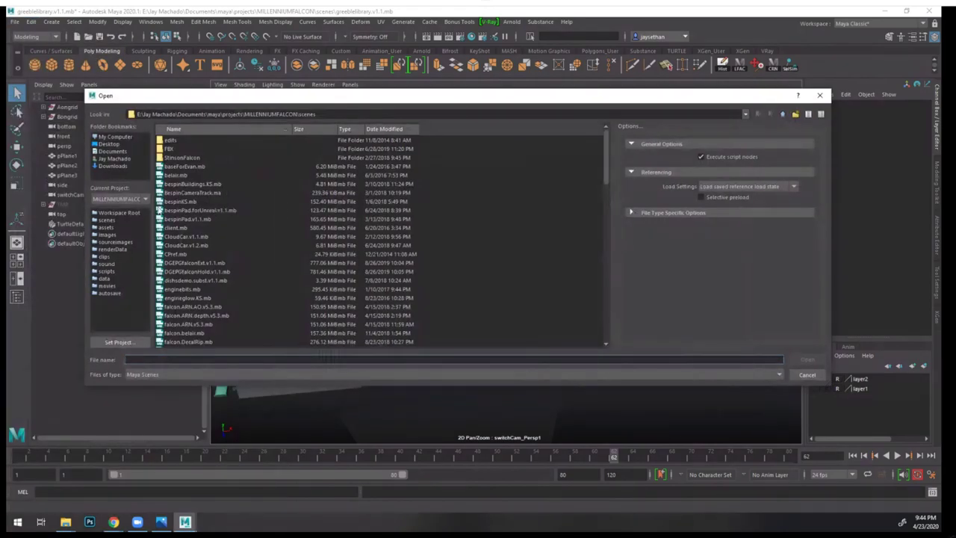
pyautogui.click(139, 199)
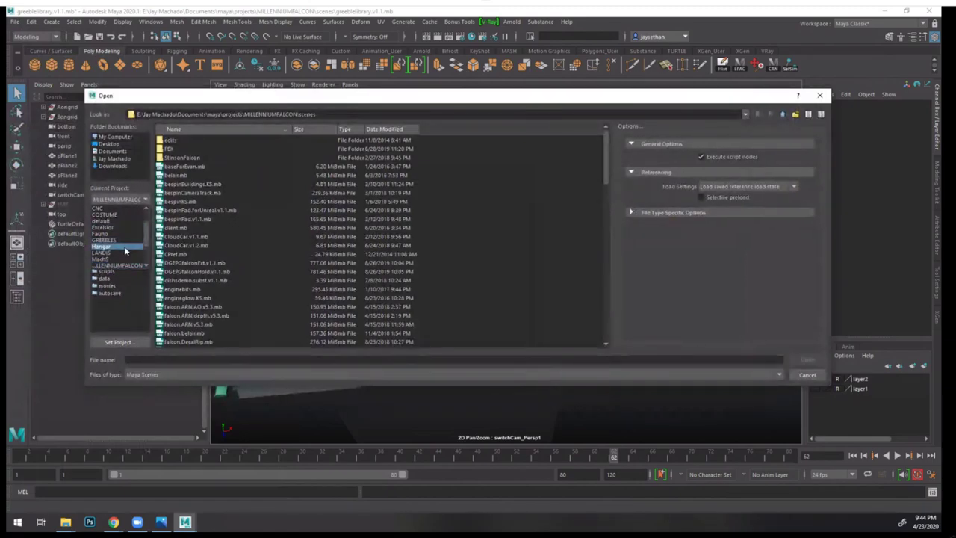
pyautogui.click(119, 266)
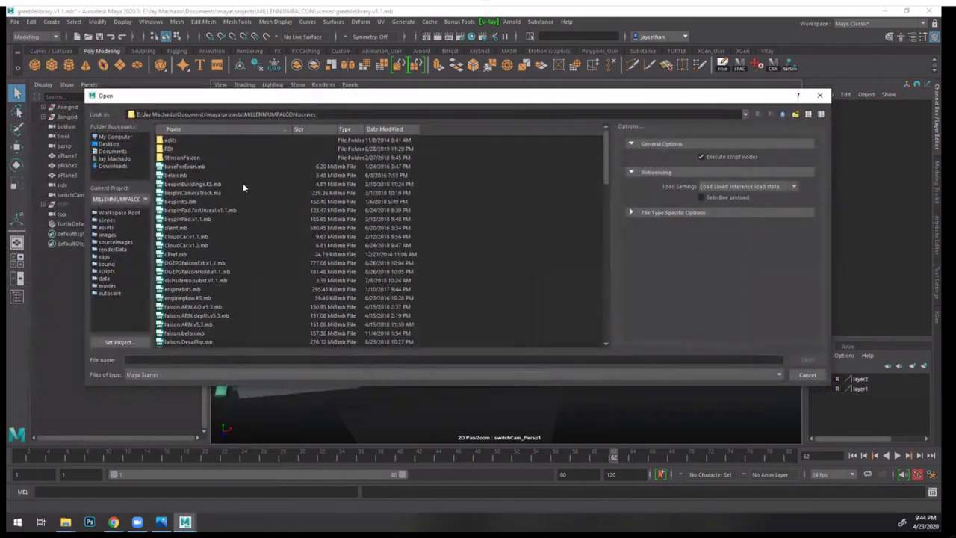
pyautogui.scroll(-1, 244, 202)
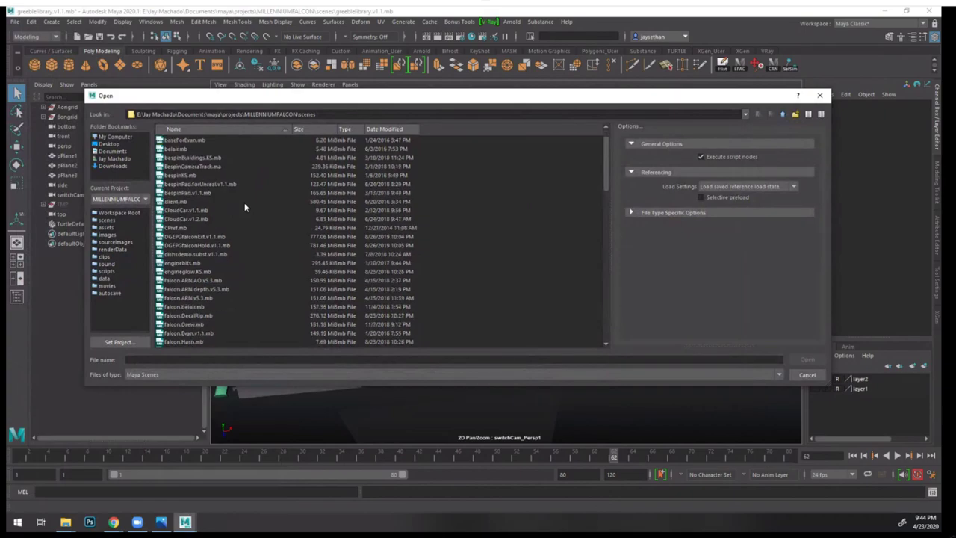
pyautogui.click(376, 130)
pyautogui.click(376, 129)
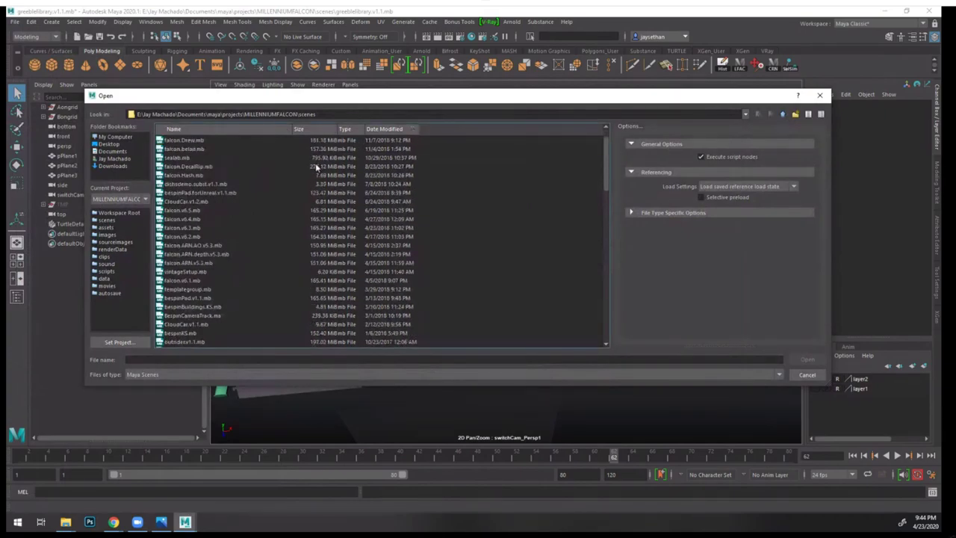
pyautogui.scroll(1, 317, 168)
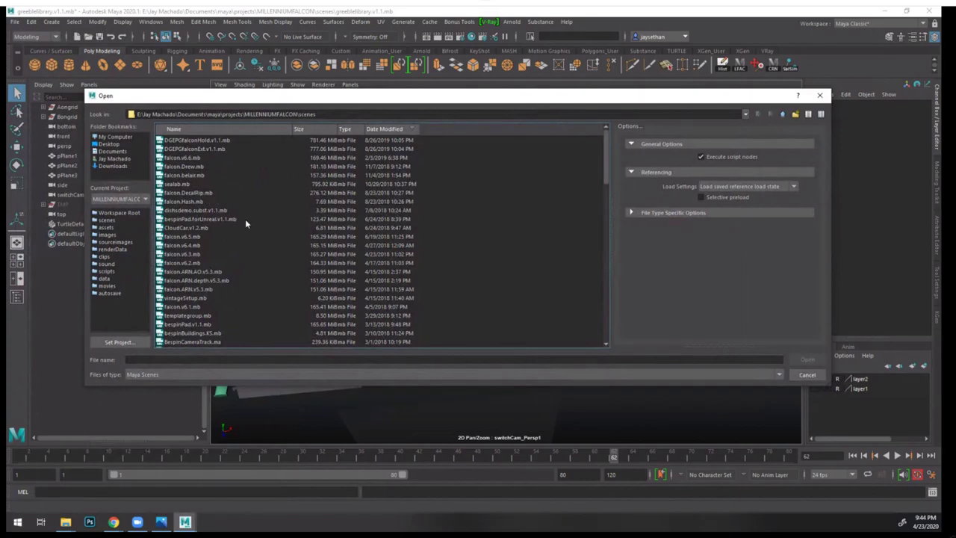
# - Open the scene falcon.v6.6.mb without saving the changes to the greeble library
pyautogui.click(198, 158)
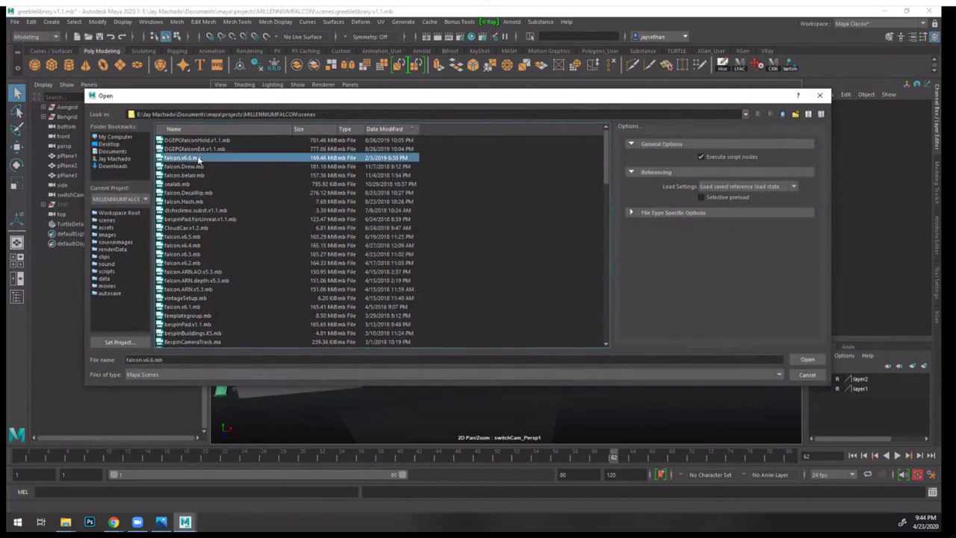
pyautogui.click(810, 361)
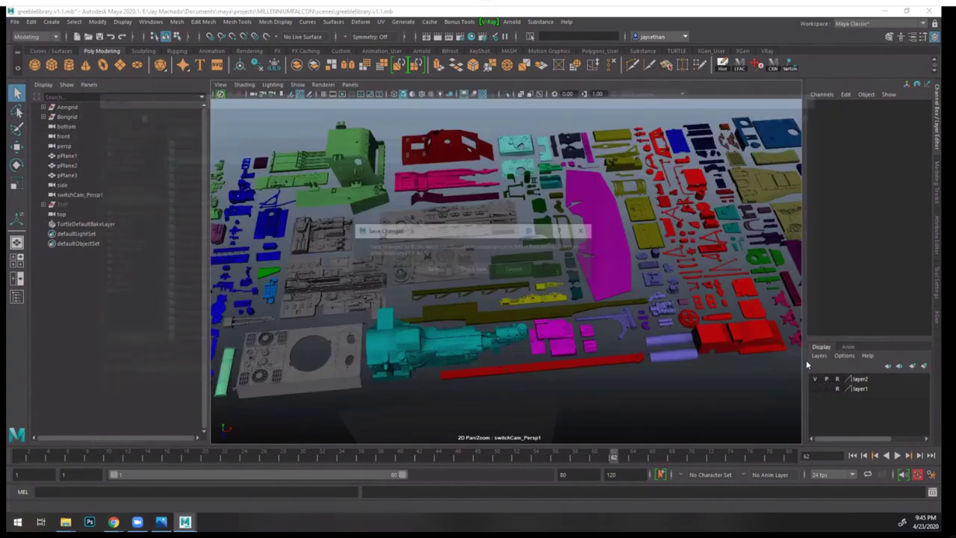
pyautogui.click(470, 269)
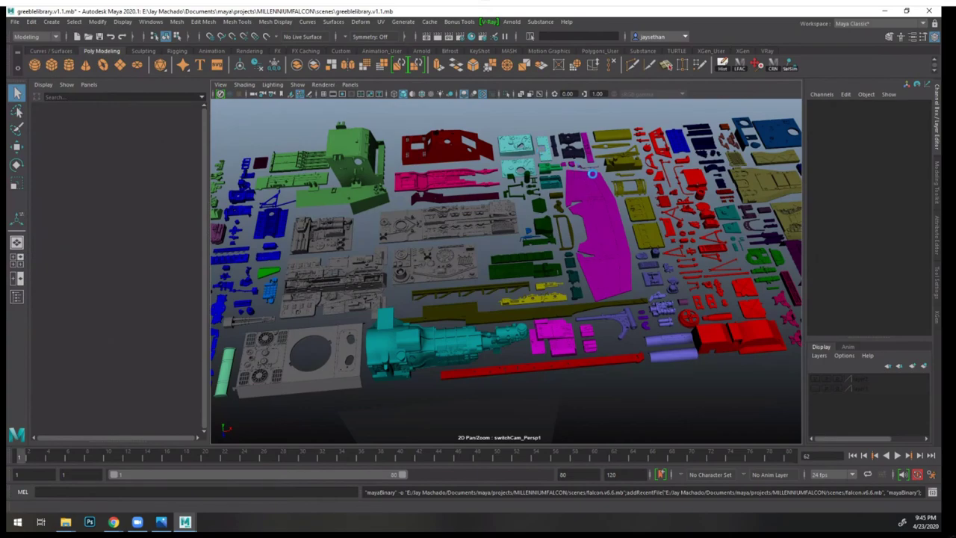
pyautogui.click(471, 290)
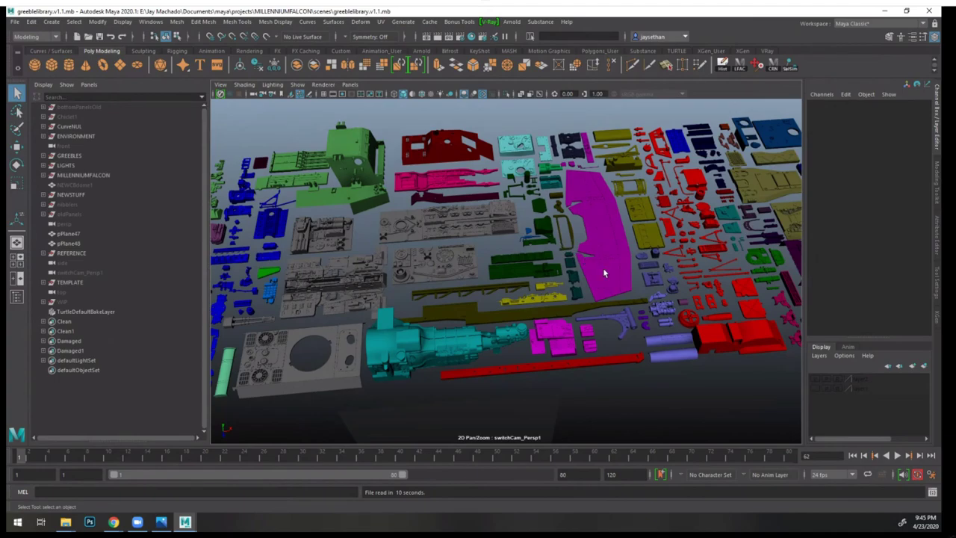
# - Examine the Millennium Falcon model from the whole ship down to its hull panels and recessed details
pyautogui.press('[')
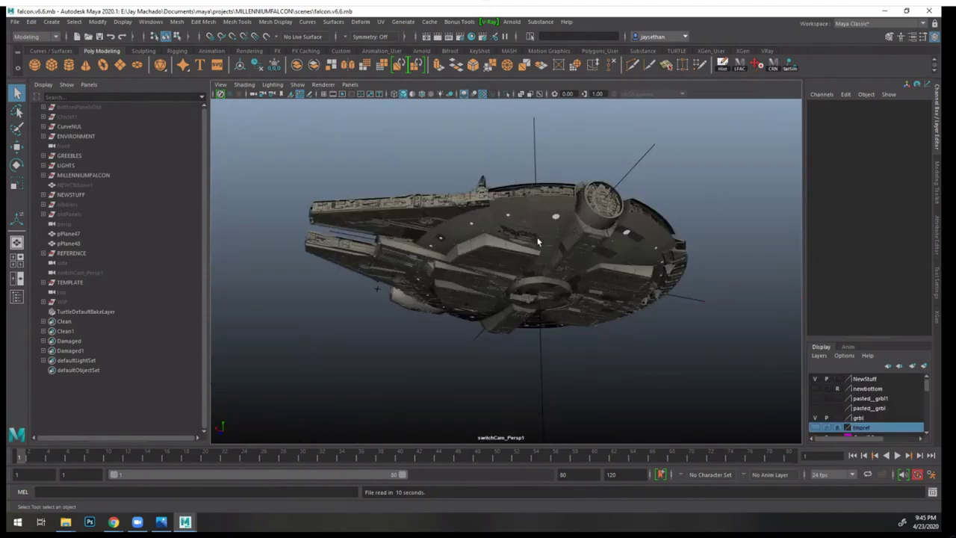
pyautogui.scroll(5, 632, 285)
pyautogui.keyDown('alt'); pyautogui.moveTo(632, 285); pyautogui.dragTo(538, 234); pyautogui.keyUp('alt')
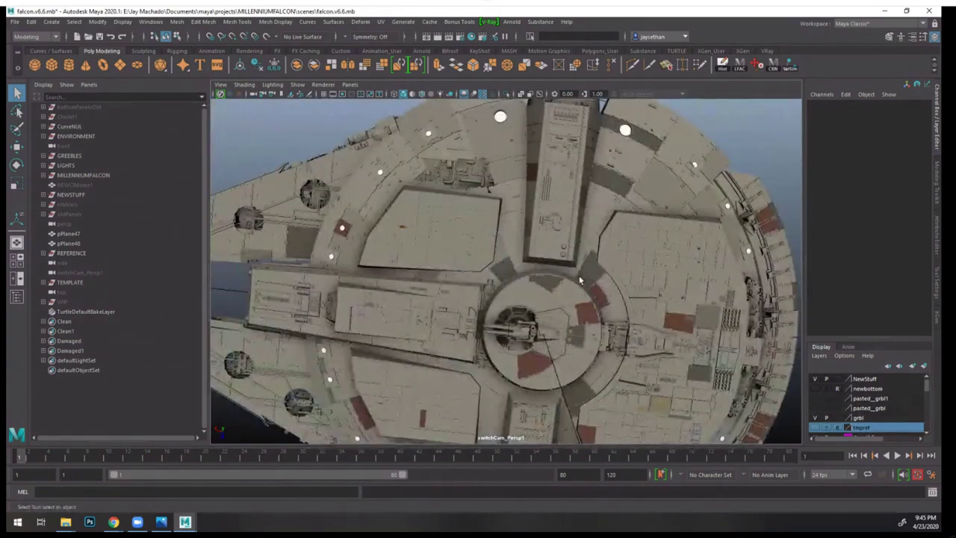
pyautogui.keyDown('alt'); pyautogui.moveTo(579, 280); pyautogui.dragTo(558, 246); pyautogui.keyUp('alt')
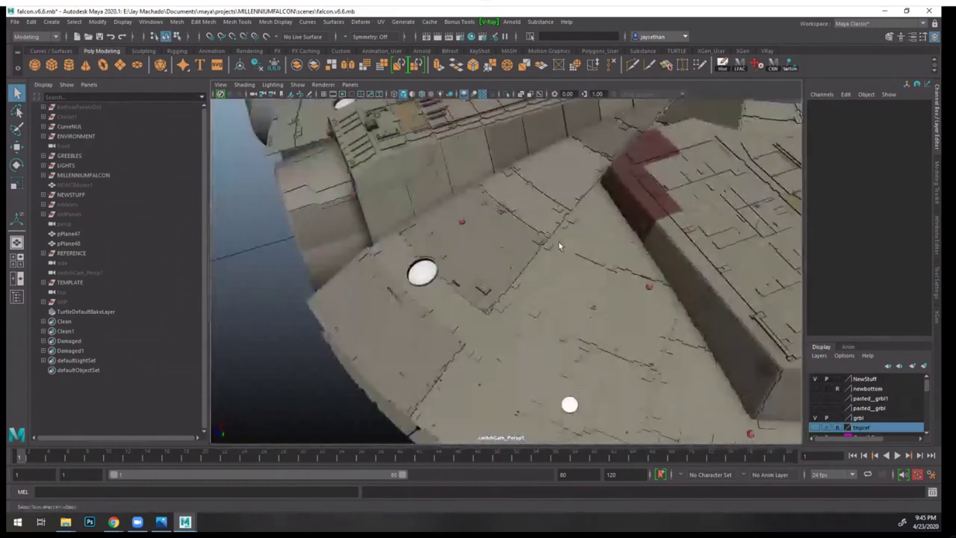
pyautogui.keyDown('alt'); pyautogui.moveTo(653, 378); pyautogui.dragTo(667, 356); pyautogui.keyUp('alt')
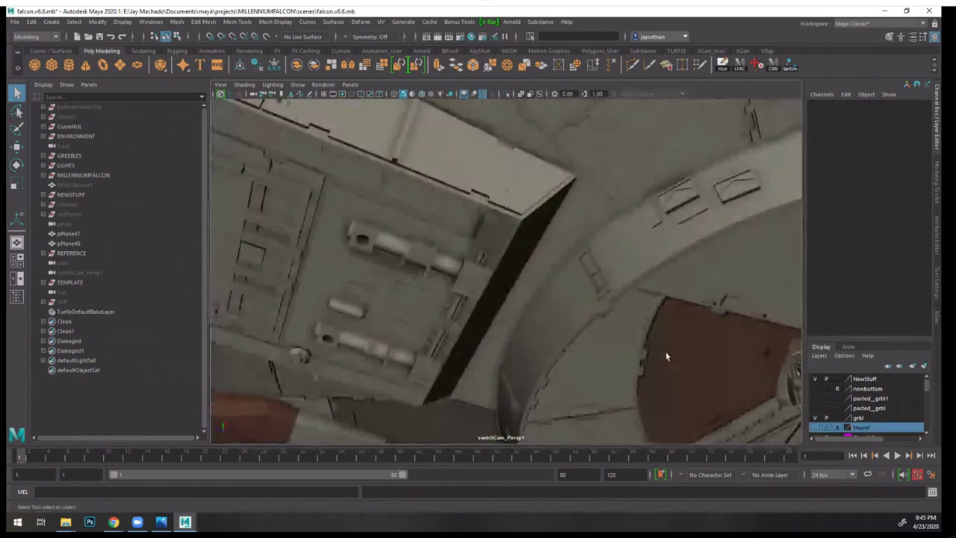
# - Select the small block at the corner of the recessed greeble bay and inspect the surrounding parts
pyautogui.click(486, 230)
pyautogui.keyDown('alt'); pyautogui.moveTo(329, 224); pyautogui.dragTo(391, 222, button='middle'); pyautogui.keyUp('alt')
pyautogui.keyDown('alt'); pyautogui.moveTo(390, 222); pyautogui.dragTo(391, 243, button='right'); pyautogui.keyUp('alt')
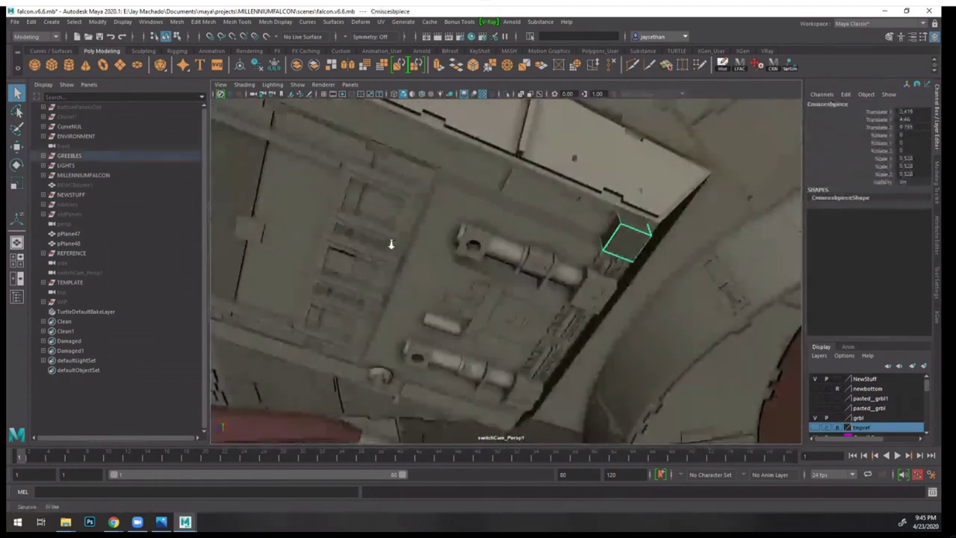
# - Inspect the parts of the greeble bay, the gun turret well and the piped pit on the mandible
pyautogui.keyDown('alt'); pyautogui.moveTo(391, 243); pyautogui.dragTo(558, 289, button='middle'); pyautogui.keyUp('alt')
pyautogui.keyDown('alt'); pyautogui.moveTo(558, 294); pyautogui.dragTo(471, 232); pyautogui.keyUp('alt')
pyautogui.click(439, 224)
pyautogui.keyDown('alt'); pyautogui.moveTo(470, 227); pyautogui.dragTo(407, 212, button='right'); pyautogui.keyUp('alt')
pyautogui.keyDown('alt'); pyautogui.moveTo(407, 213); pyautogui.dragTo(343, 200, button='middle'); pyautogui.keyUp('alt')
pyautogui.keyDown('alt'); pyautogui.moveTo(520, 234); pyautogui.dragTo(548, 254, button='right'); pyautogui.keyUp('alt')
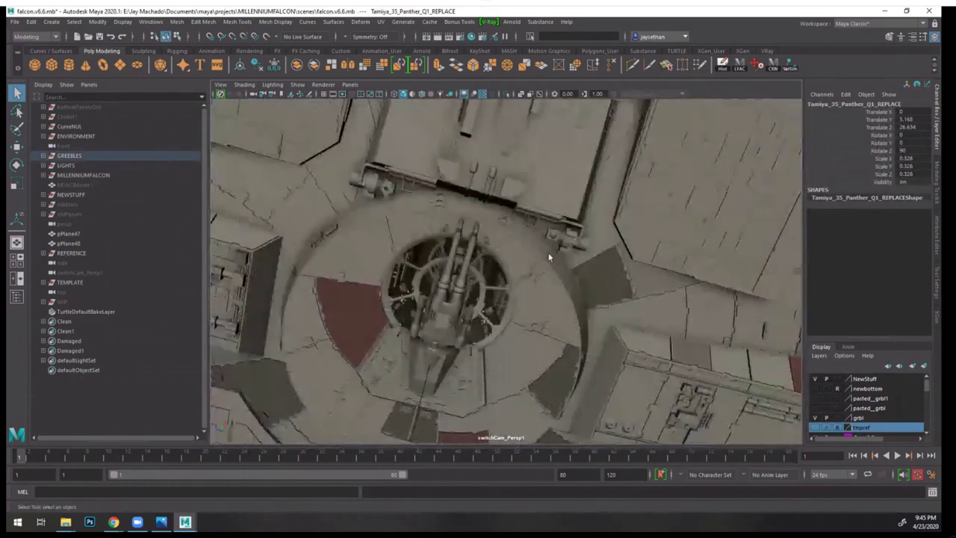
pyautogui.keyDown('alt'); pyautogui.moveTo(548, 254); pyautogui.dragTo(388, 282); pyautogui.keyUp('alt')
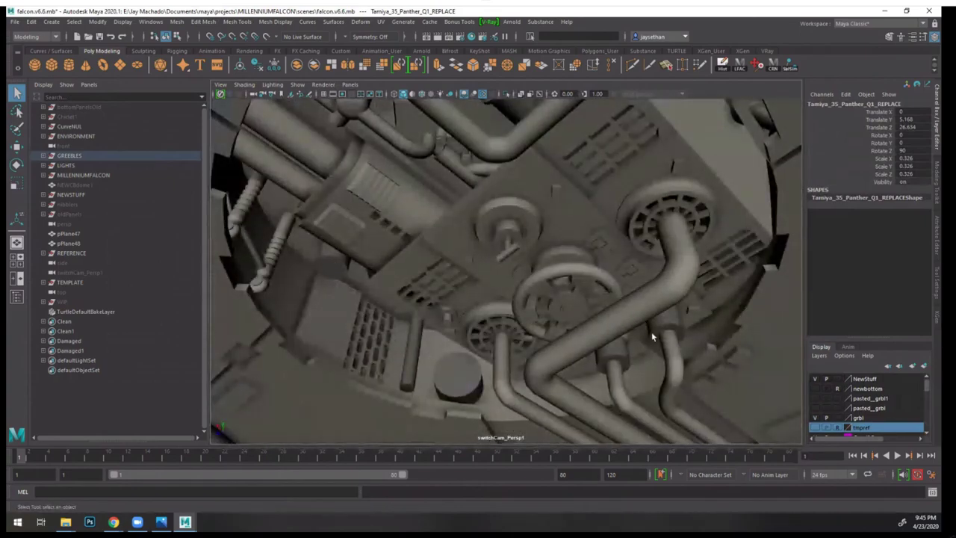
pyautogui.keyDown('alt'); pyautogui.moveTo(651, 332); pyautogui.dragTo(531, 275, button='right'); pyautogui.keyUp('alt')
pyautogui.keyDown('alt'); pyautogui.moveTo(531, 275); pyautogui.dragTo(560, 281); pyautogui.keyUp('alt')
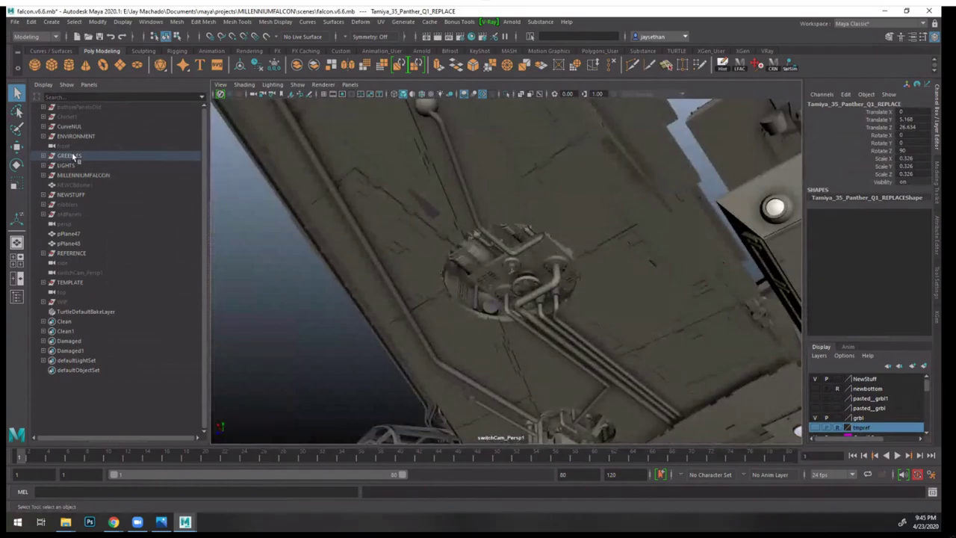
# - Pick a decal on the hull and select the whole MILLENNIUMFALCONMARKINGS group inside NEWSTUFF
pyautogui.click(436, 212)
pyautogui.click(44, 195)
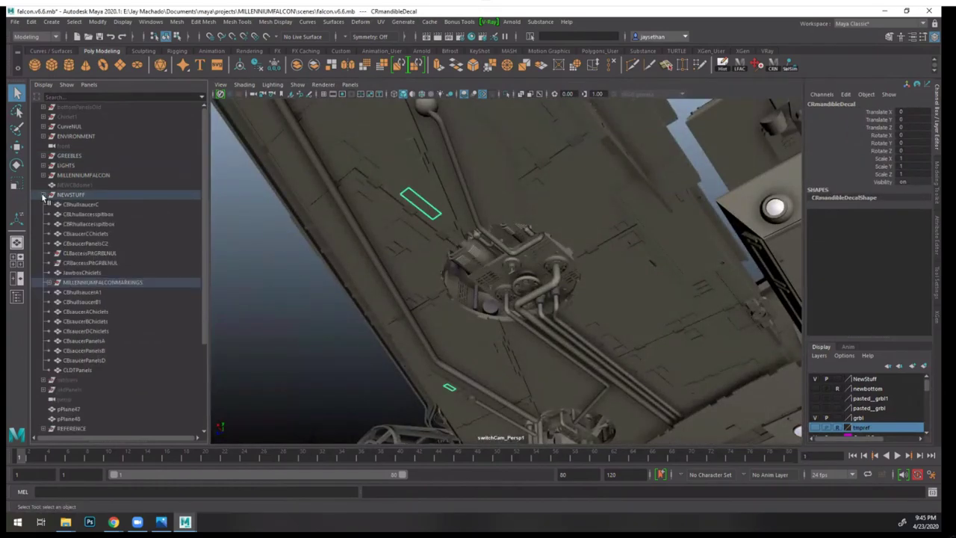
pyautogui.click(115, 283)
# - Isolate the selected markings group in the viewport and display it with textures
pyautogui.keyDown('alt'); pyautogui.moveTo(634, 278); pyautogui.dragTo(561, 275, button='right'); pyautogui.keyUp('alt')
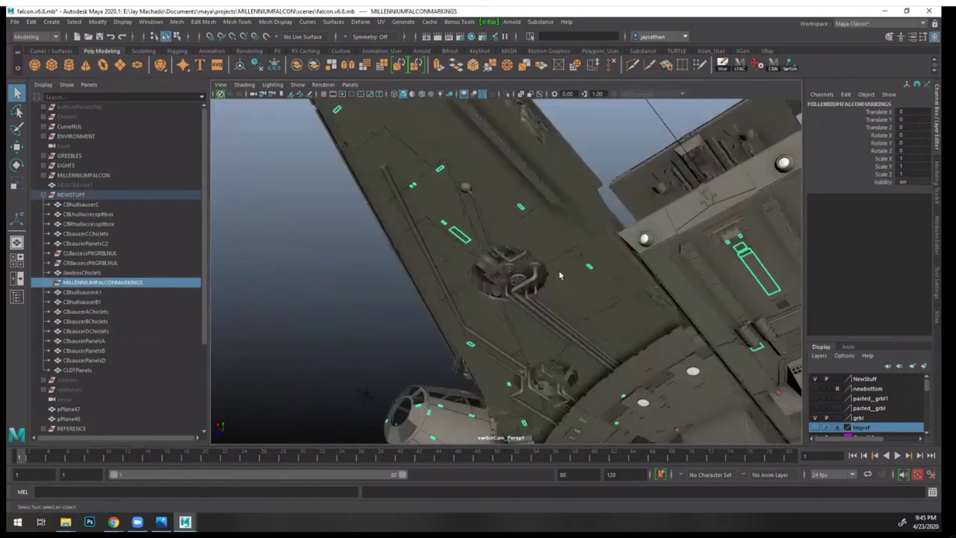
pyautogui.keyDown('alt'); pyautogui.moveTo(561, 275); pyautogui.dragTo(627, 299); pyautogui.keyUp('alt')
pyautogui.keyDown('alt'); pyautogui.moveTo(448, 261); pyautogui.dragTo(657, 302, button='middle'); pyautogui.keyUp('alt')
pyautogui.keyDown('alt'); pyautogui.moveTo(537, 284); pyautogui.dragTo(597, 295); pyautogui.keyUp('alt')
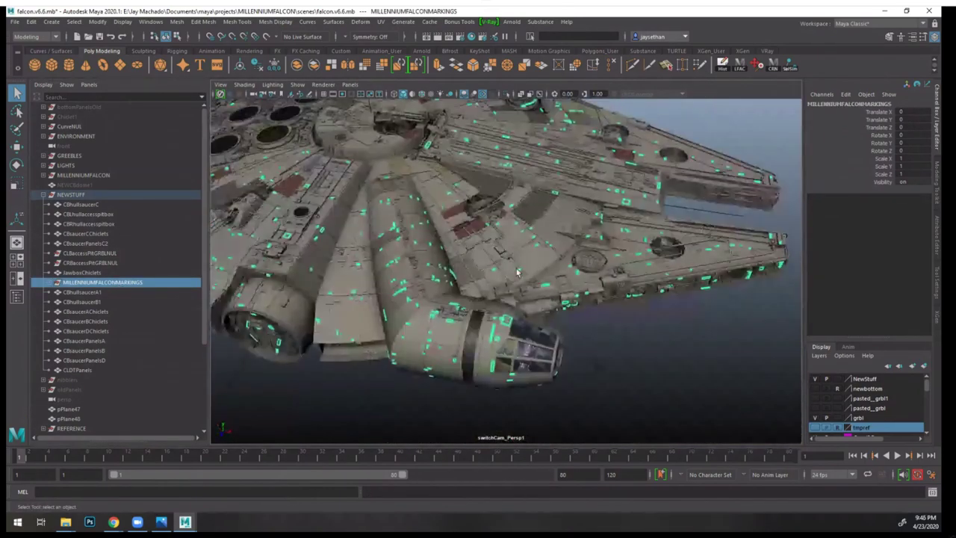
pyautogui.keyDown('alt'); pyautogui.moveTo(522, 276); pyautogui.dragTo(661, 354, button='right'); pyautogui.keyUp('alt')
pyautogui.keyDown('alt'); pyautogui.moveTo(662, 354); pyautogui.dragTo(784, 358, button='middle'); pyautogui.keyUp('alt')
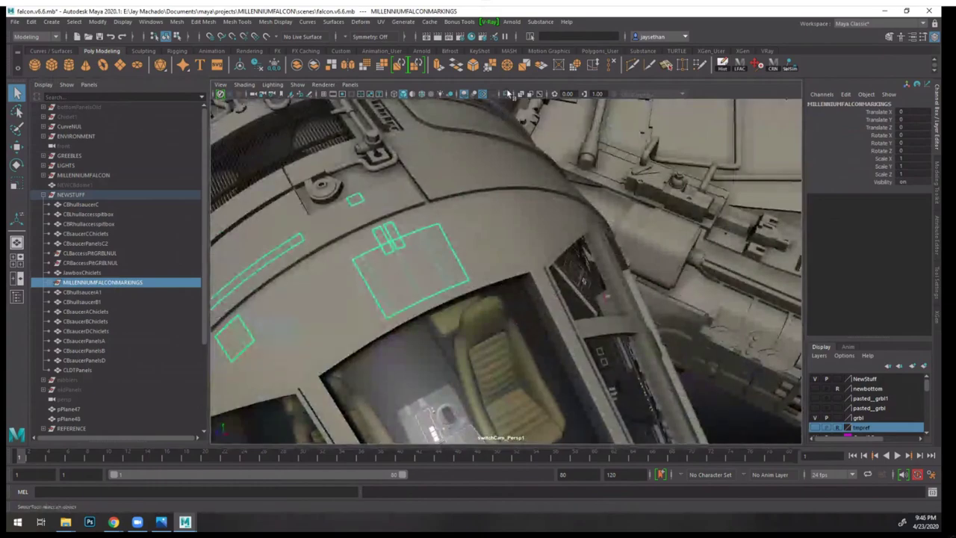
pyautogui.click(507, 95)
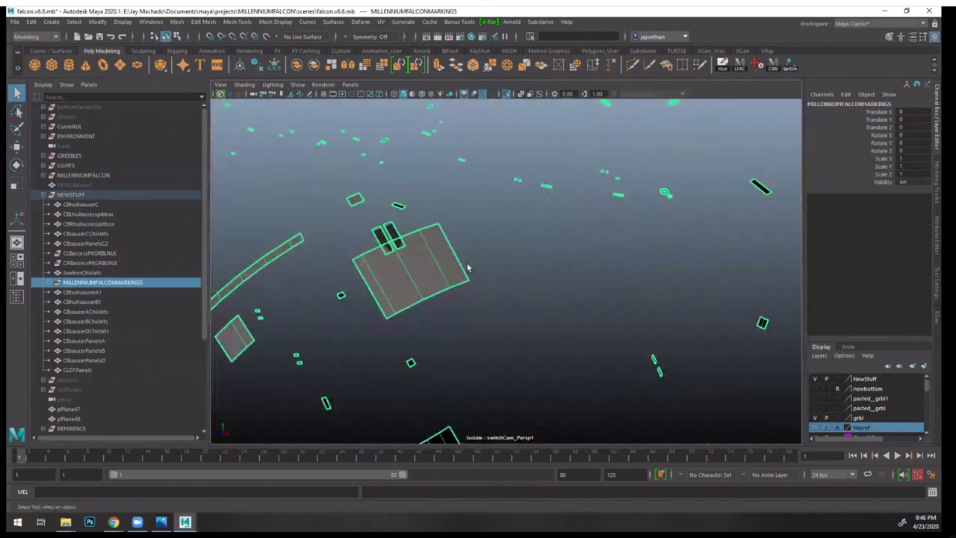
pyautogui.press('6')
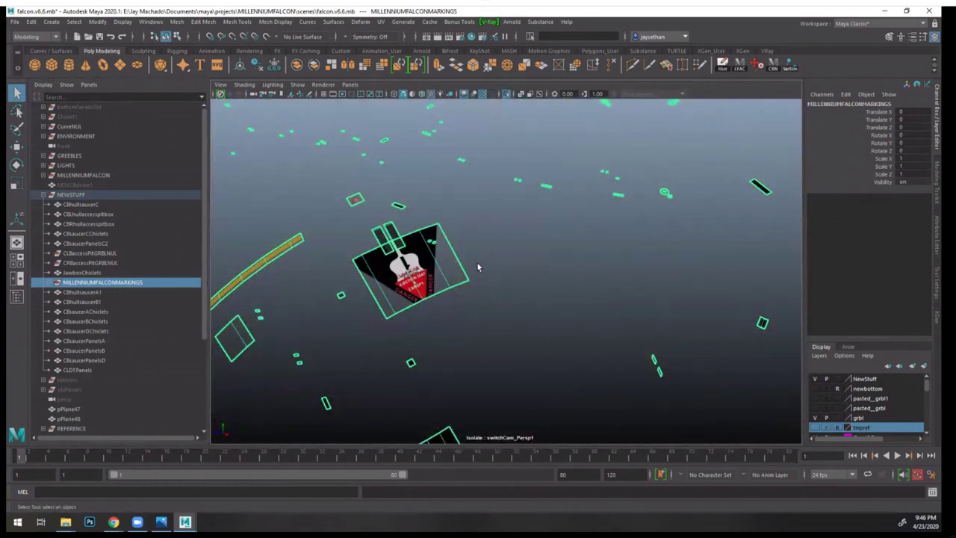
# - Examine the isolated markings, including the ejection seat warning decal and the small weight lettering, with nothing selected
pyautogui.keyDown('alt'); pyautogui.moveTo(478, 260); pyautogui.dragTo(540, 276); pyautogui.keyUp('alt')
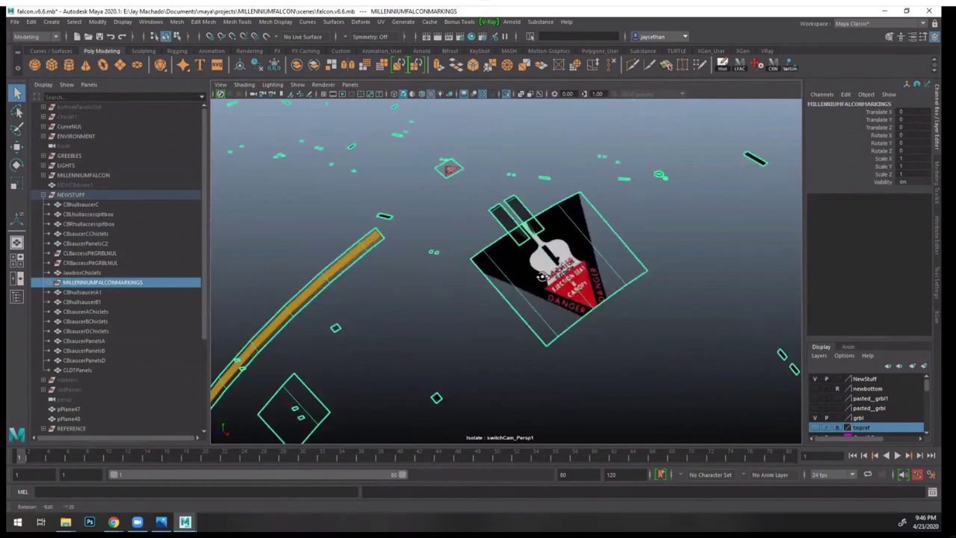
pyautogui.keyDown('alt'); pyautogui.moveTo(616, 299); pyautogui.dragTo(537, 291, button='right'); pyautogui.keyUp('alt')
pyautogui.keyDown('alt'); pyautogui.moveTo(538, 291); pyautogui.dragTo(614, 286); pyautogui.keyUp('alt')
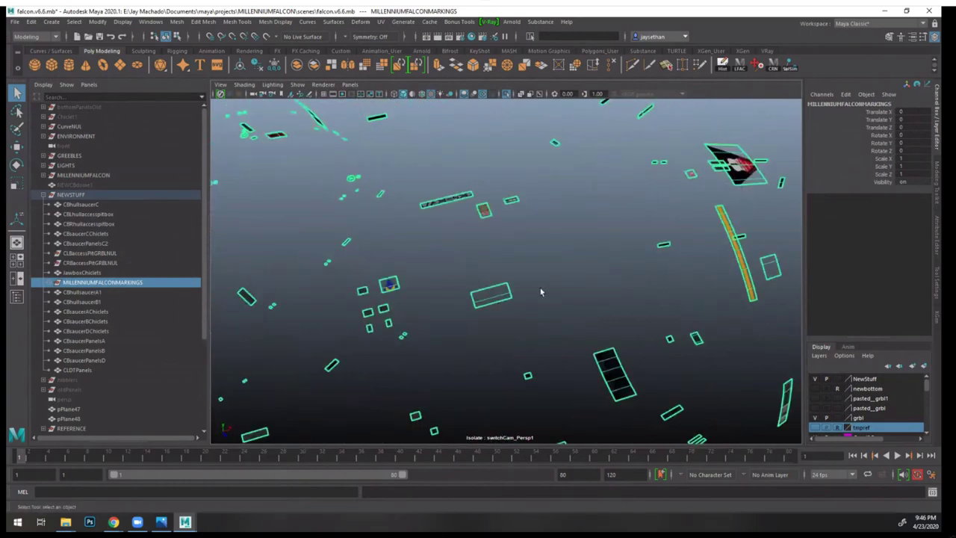
pyautogui.click(540, 290)
pyautogui.keyDown('alt'); pyautogui.moveTo(540, 290); pyautogui.dragTo(536, 267, button='right'); pyautogui.keyUp('alt')
pyautogui.keyDown('alt'); pyautogui.moveTo(520, 245); pyautogui.dragTo(485, 230, button='middle'); pyautogui.keyUp('alt')
pyautogui.keyDown('alt'); pyautogui.moveTo(486, 230); pyautogui.dragTo(535, 258, button='right'); pyautogui.keyUp('alt')
pyautogui.keyDown('alt'); pyautogui.moveTo(479, 237); pyautogui.dragTo(506, 247); pyautogui.keyUp('alt')
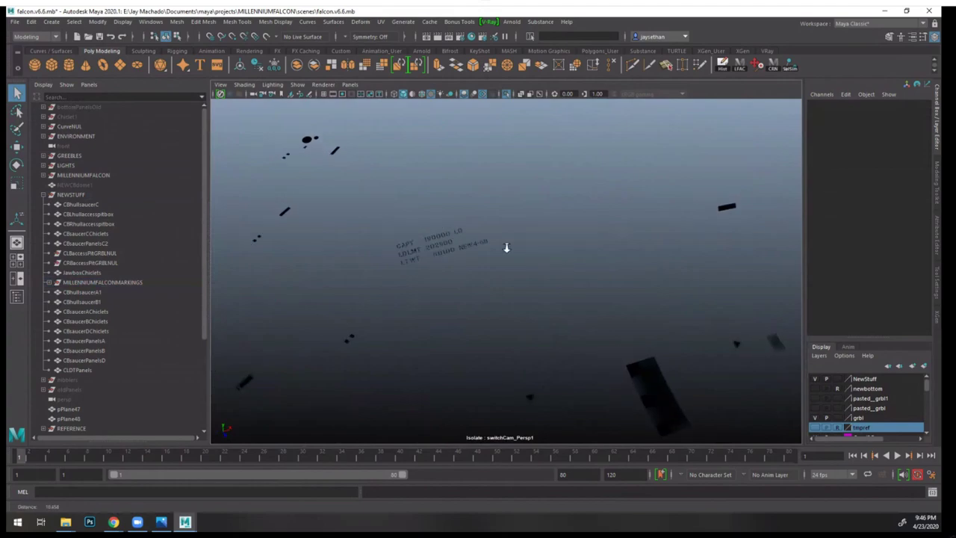
pyautogui.keyDown('alt'); pyautogui.moveTo(506, 247); pyautogui.dragTo(535, 261, button='right'); pyautogui.keyUp('alt')
pyautogui.keyDown('alt'); pyautogui.moveTo(534, 261); pyautogui.dragTo(555, 265, button='middle'); pyautogui.keyUp('alt')
pyautogui.keyDown('alt'); pyautogui.moveTo(556, 265); pyautogui.dragTo(321, 246, button='right'); pyautogui.keyUp('alt')
pyautogui.keyDown('alt'); pyautogui.moveTo(463, 243); pyautogui.dragTo(687, 156, button='middle'); pyautogui.keyUp('alt')
pyautogui.keyDown('alt'); pyautogui.moveTo(517, 220); pyautogui.dragTo(638, 198, button='middle'); pyautogui.keyUp('alt')
pyautogui.keyDown('alt'); pyautogui.moveTo(505, 210); pyautogui.dragTo(500, 210); pyautogui.keyUp('alt')
# - Examine the Champion Spark Plugs decal and the Drive Safely lettering with its number strip up close
pyautogui.scroll(6, 508, 207)
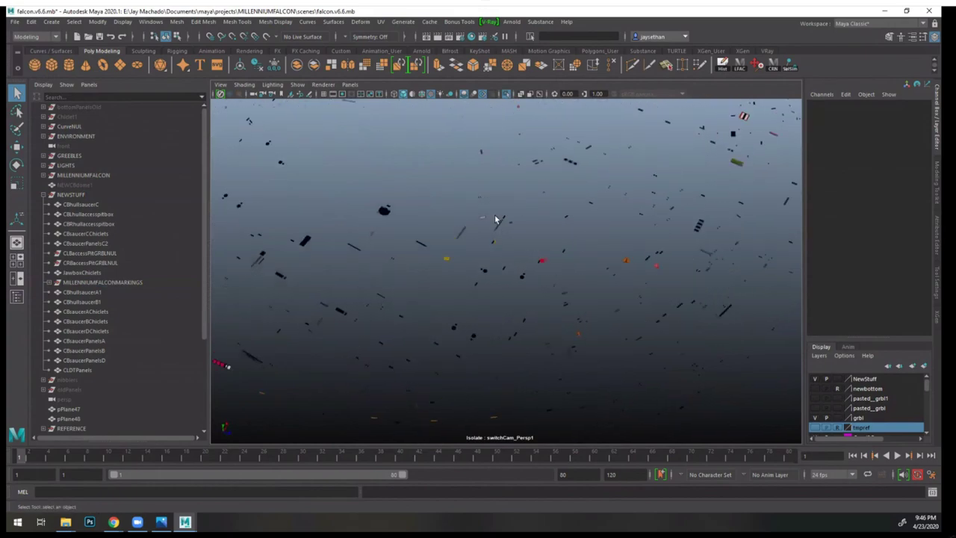
pyautogui.scroll(8, 573, 260)
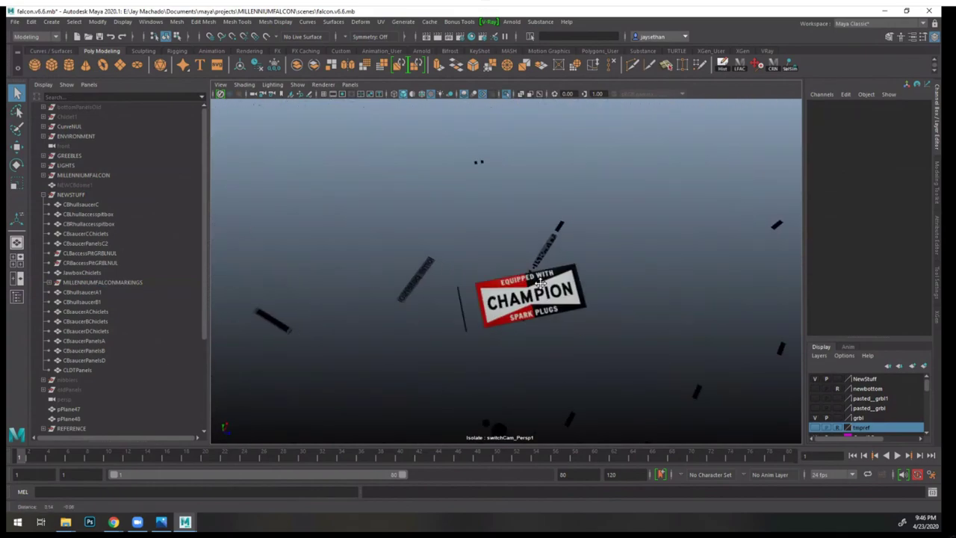
pyautogui.scroll(-8, 536, 279)
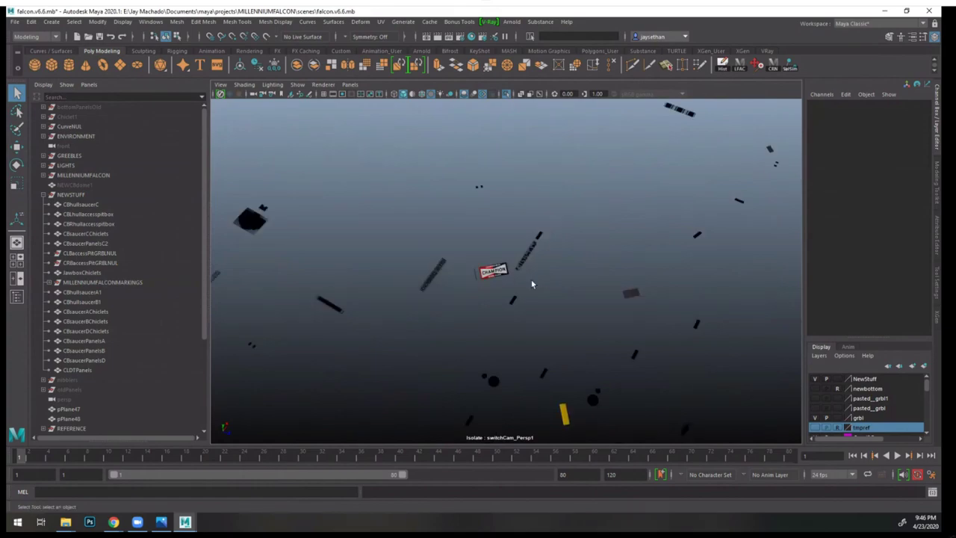
pyautogui.scroll(-10, 486, 283)
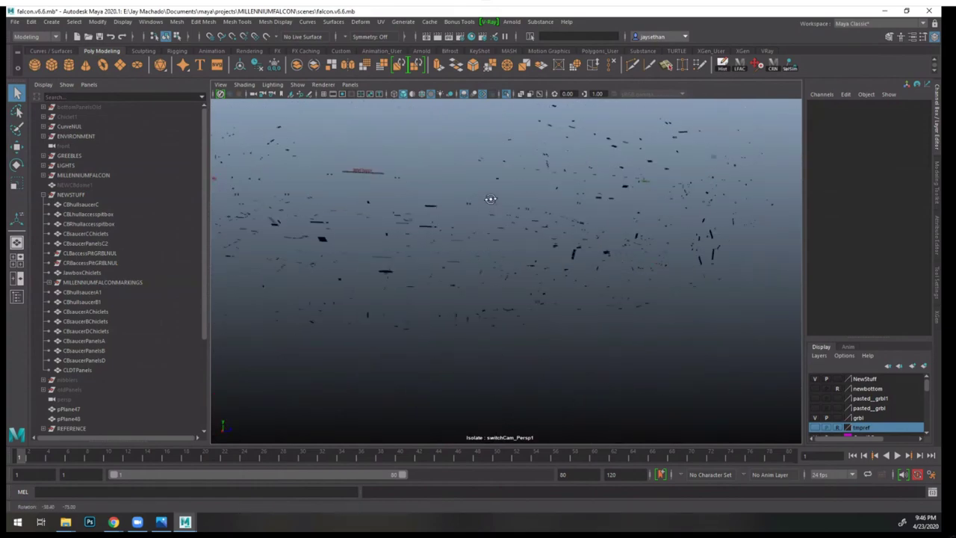
pyautogui.scroll(8, 540, 231)
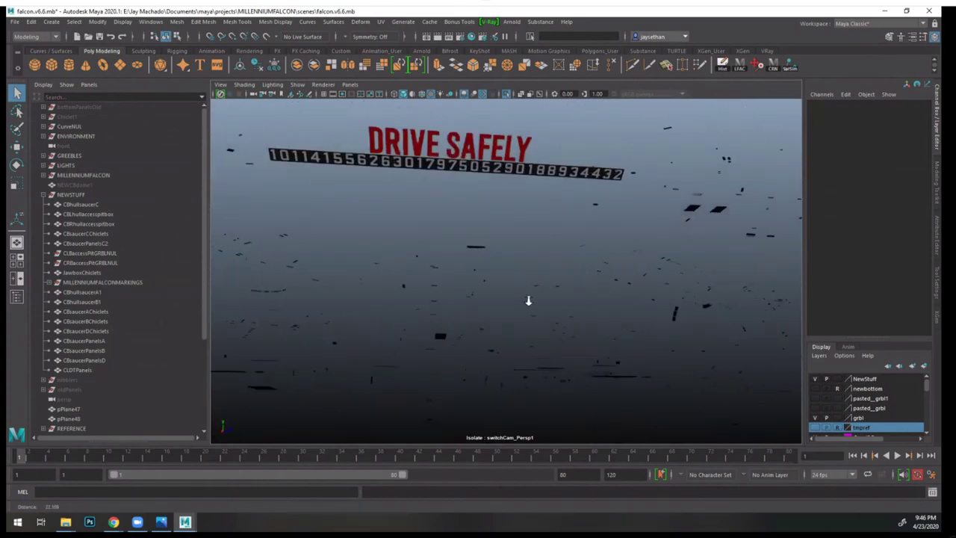
pyautogui.scroll(-10, 472, 260)
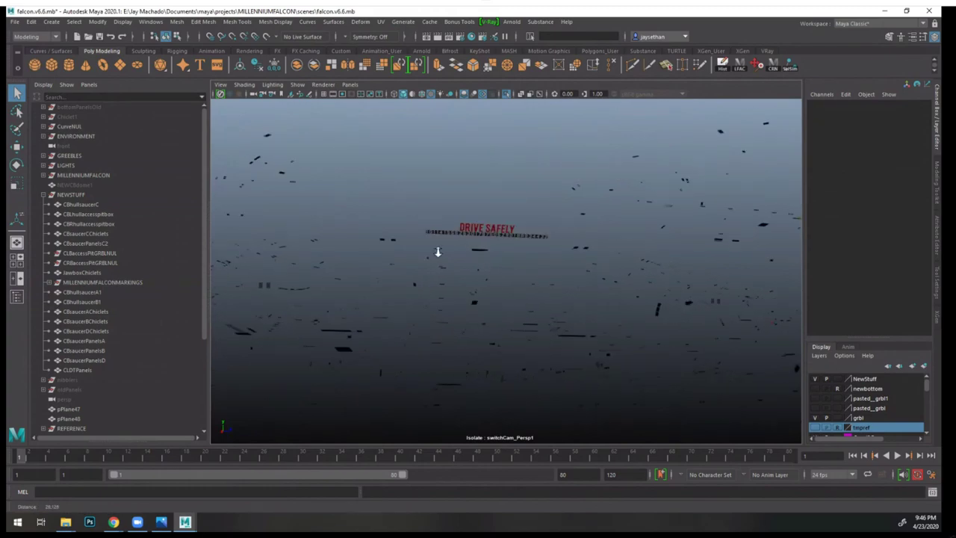
# - Select the decal mesh containing the red chevron and red stripes and open its UVs in the UV Editor
pyautogui.keyDown('alt'); pyautogui.moveTo(442, 265); pyautogui.dragTo(514, 246); pyautogui.keyUp('alt')
pyautogui.scroll(5, 563, 286)
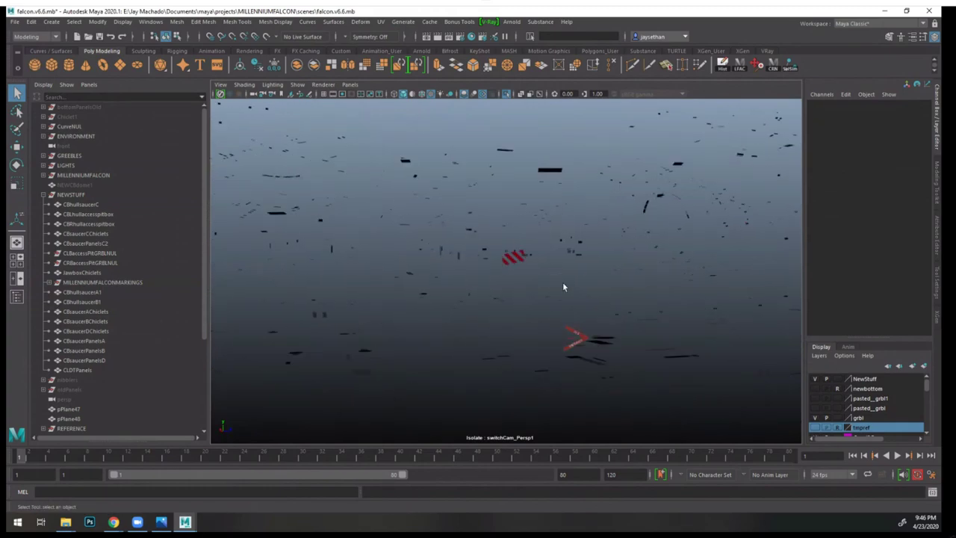
pyautogui.click(583, 336)
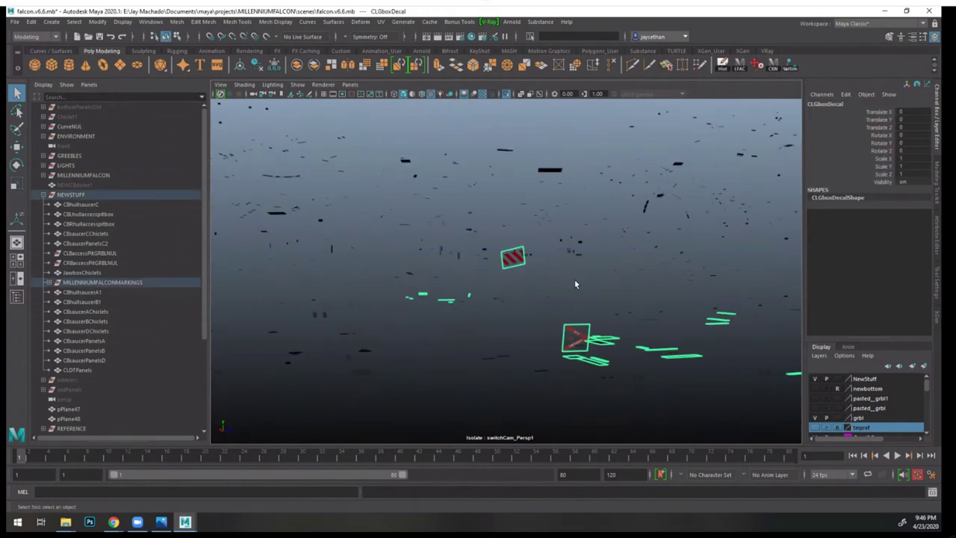
pyautogui.click(380, 21)
pyautogui.click(399, 40)
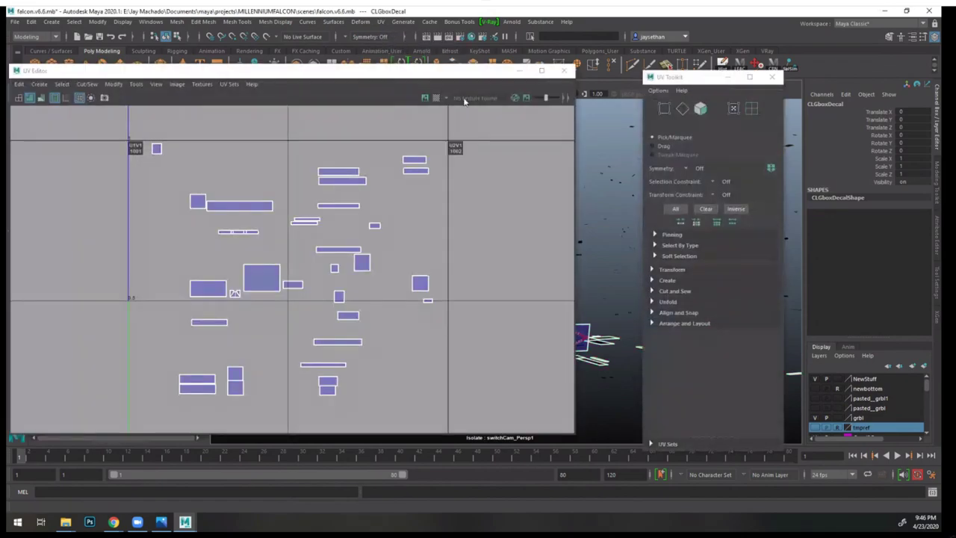
# - Examine the layout of the decal's UV shells, and close the UV Editor and UV Toolkit
pyautogui.click(436, 97)
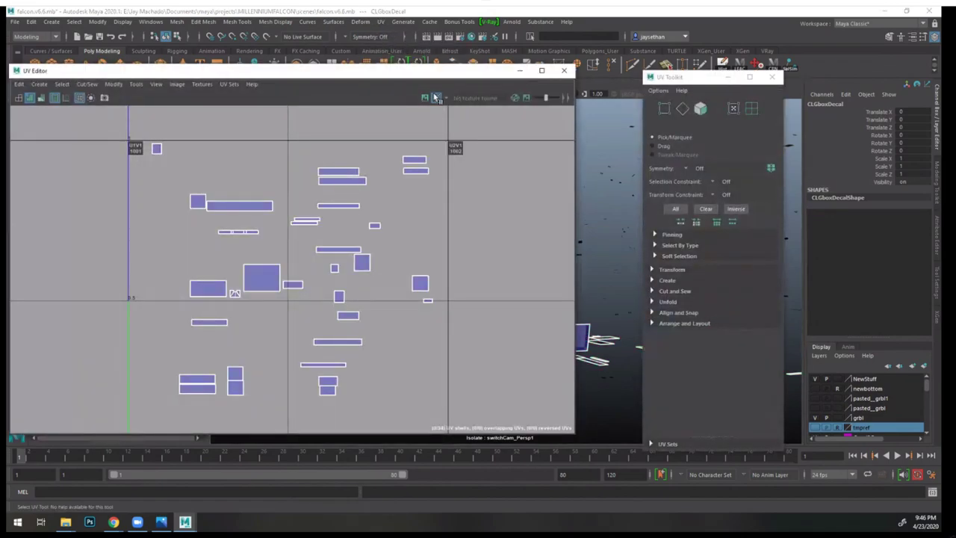
pyautogui.moveTo(407, 70); pyautogui.dragTo(526, 47)
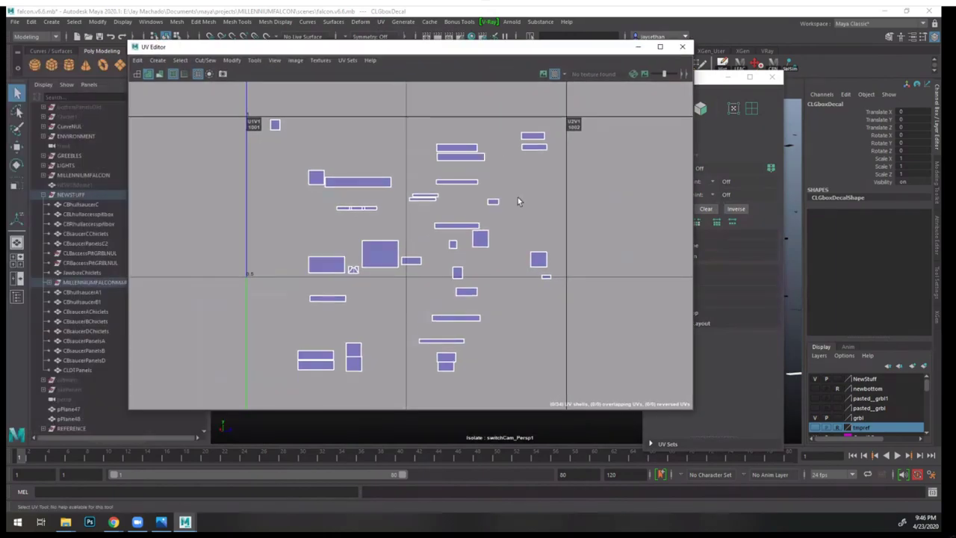
pyautogui.keyDown('alt'); pyautogui.moveTo(635, 281); pyautogui.dragTo(540, 252, button='right'); pyautogui.keyUp('alt')
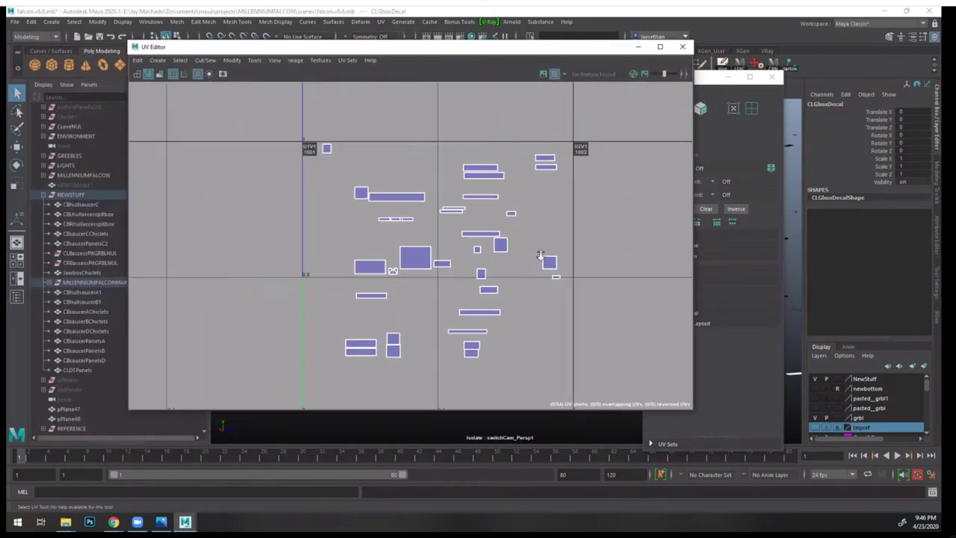
pyautogui.keyDown('alt'); pyautogui.moveTo(540, 249); pyautogui.dragTo(544, 259, button='middle'); pyautogui.keyUp('alt')
pyautogui.keyDown('alt'); pyautogui.moveTo(544, 259); pyautogui.dragTo(617, 305, button='right'); pyautogui.keyUp('alt')
pyautogui.keyDown('alt'); pyautogui.moveTo(549, 296); pyautogui.dragTo(561, 204, button='middle'); pyautogui.keyUp('alt')
pyautogui.keyDown('alt'); pyautogui.moveTo(561, 205); pyautogui.dragTo(527, 195, button='right'); pyautogui.keyUp('alt')
pyautogui.keyDown('alt'); pyautogui.moveTo(589, 195); pyautogui.dragTo(571, 243, button='middle'); pyautogui.keyUp('alt')
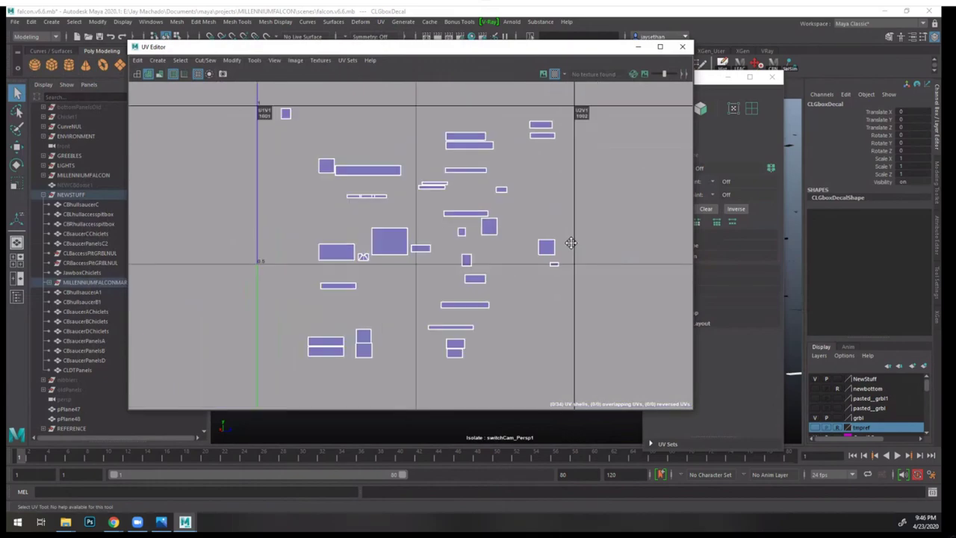
pyautogui.click(682, 46)
pyautogui.click(772, 76)
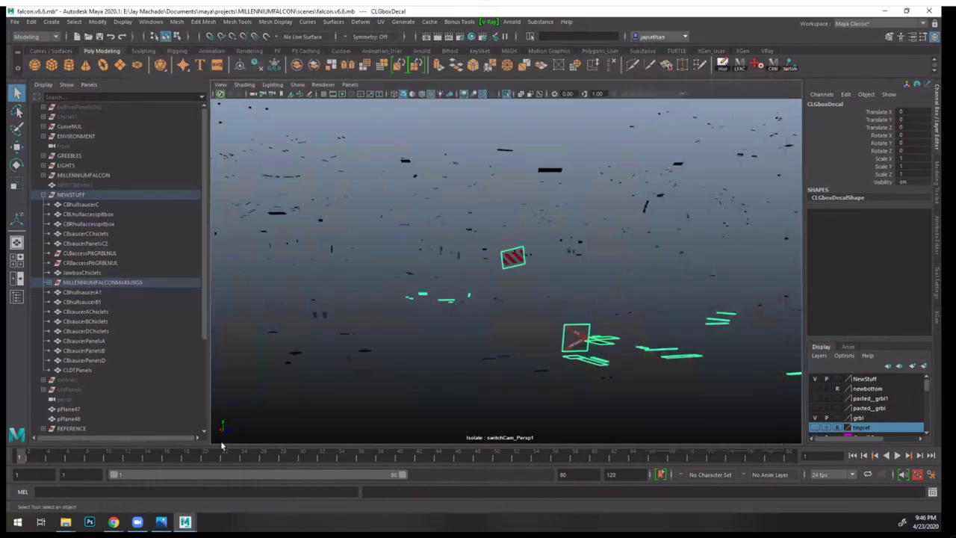
# - Switch to File Explorer and open the DECAL folder in the MILLENNIUMFALCON project's sourceimages
pyautogui.moveTo(65, 522)
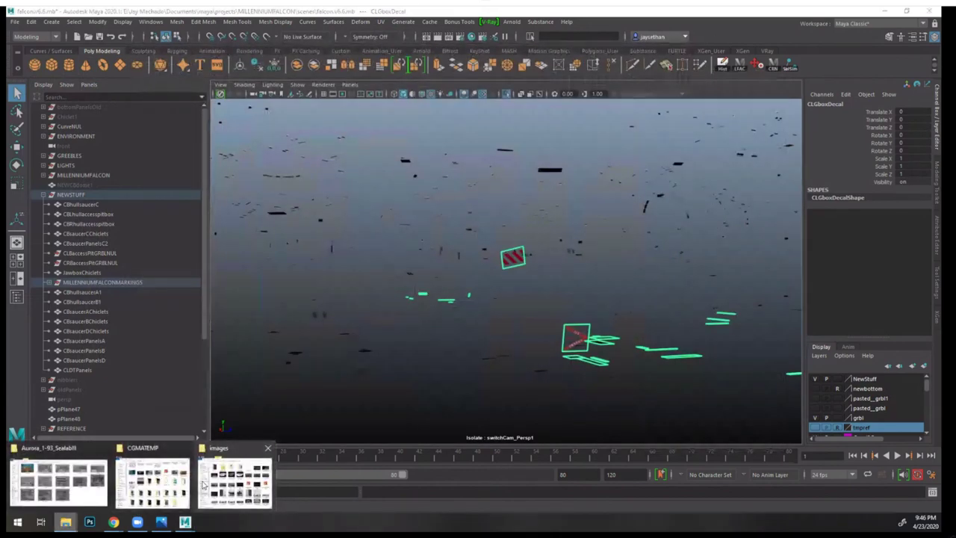
pyautogui.click(202, 485)
pyautogui.click(504, 126)
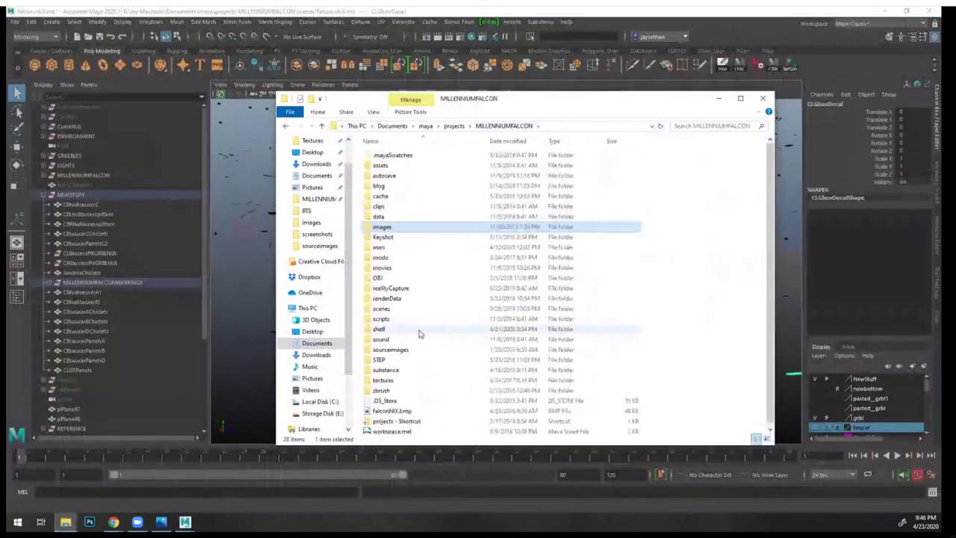
pyautogui.doubleClick(410, 351)
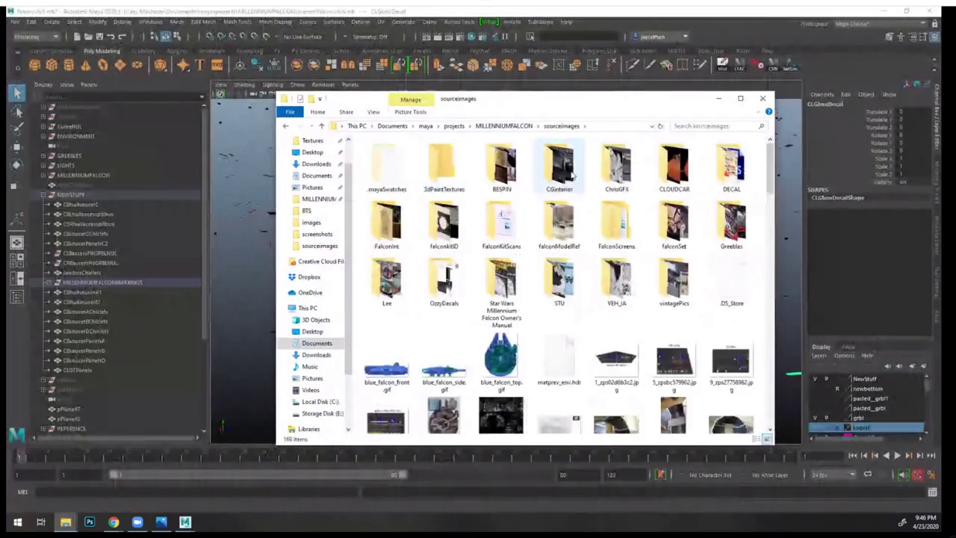
pyautogui.doubleClick(728, 171)
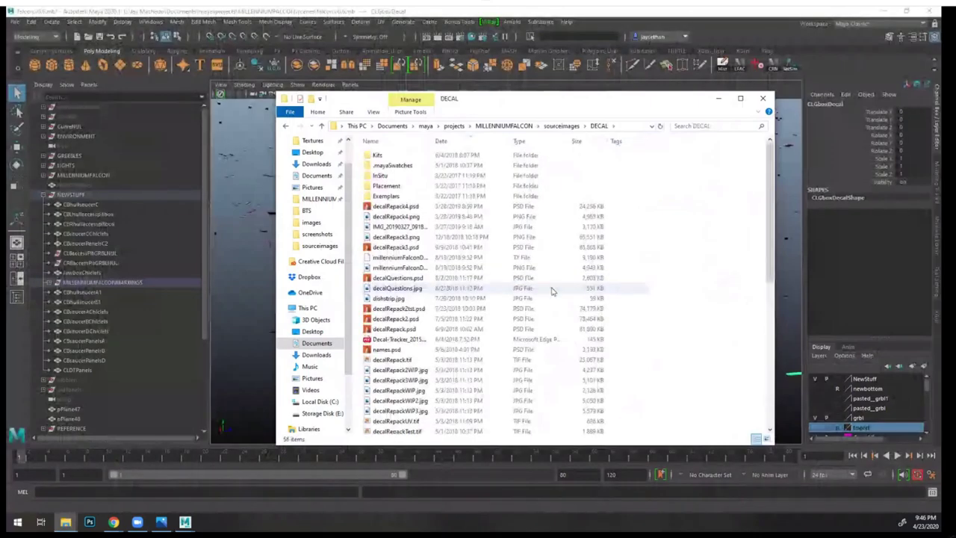
# - Show the DECAL folder as extra large icons, view the decal sheet decalRepack4.png, and close the image
pyautogui.click(374, 112)
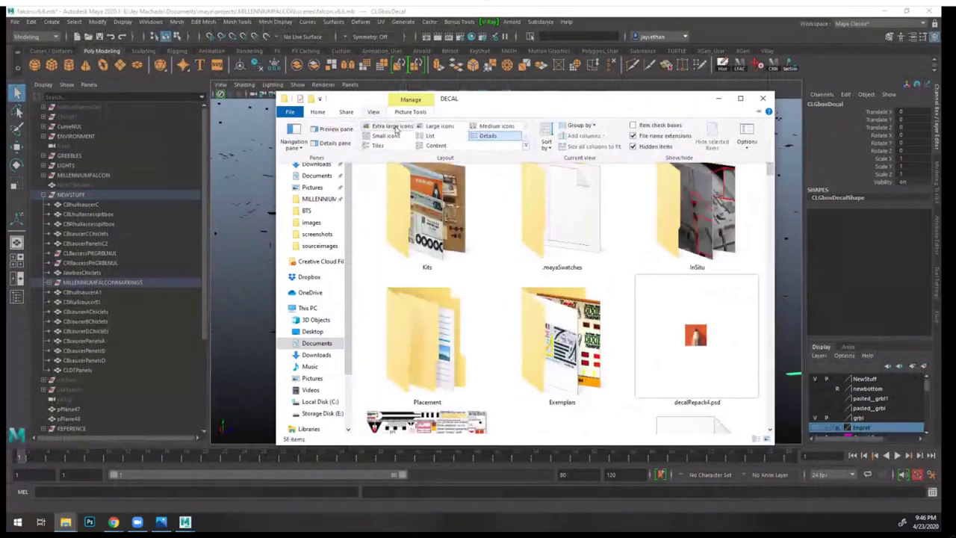
pyautogui.click(392, 126)
pyautogui.scroll(-3, 623, 288)
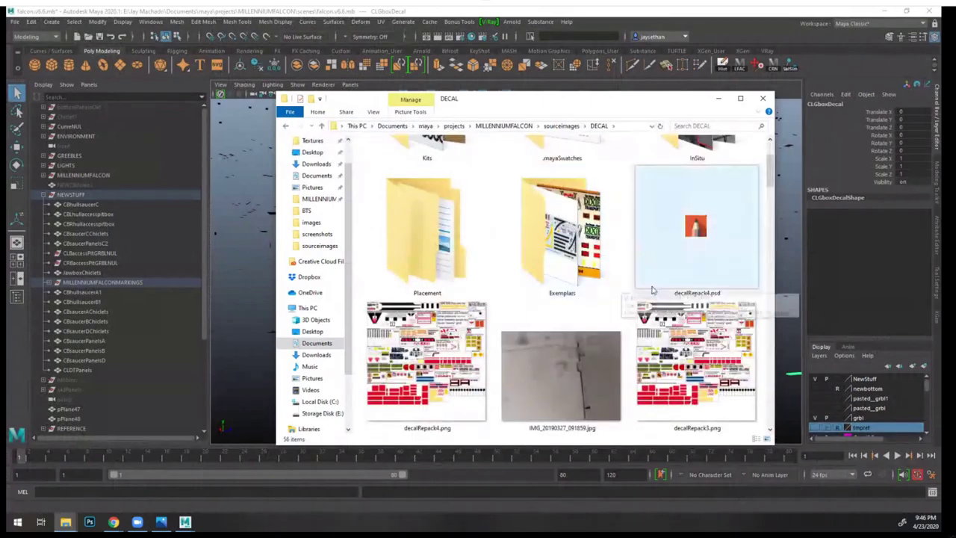
pyautogui.scroll(-2, 672, 313)
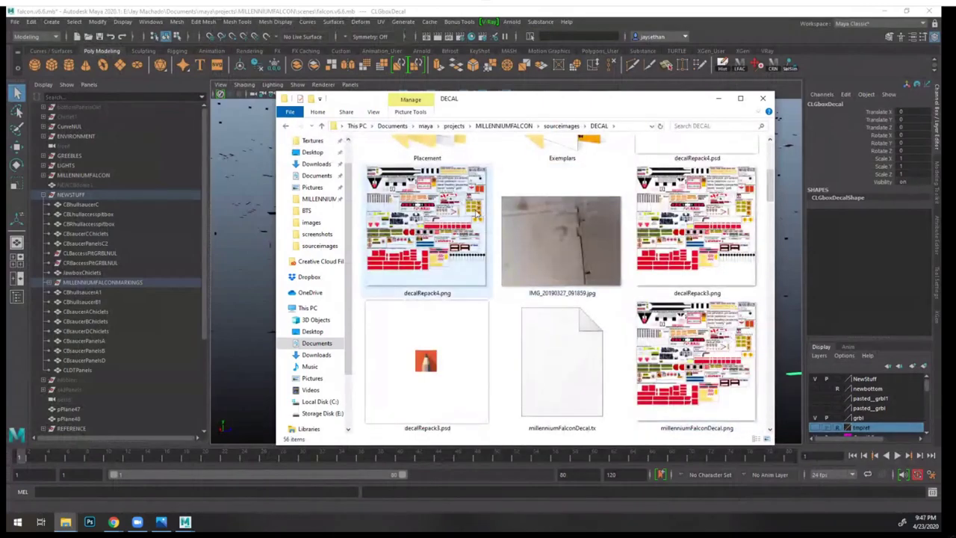
pyautogui.doubleClick(477, 215)
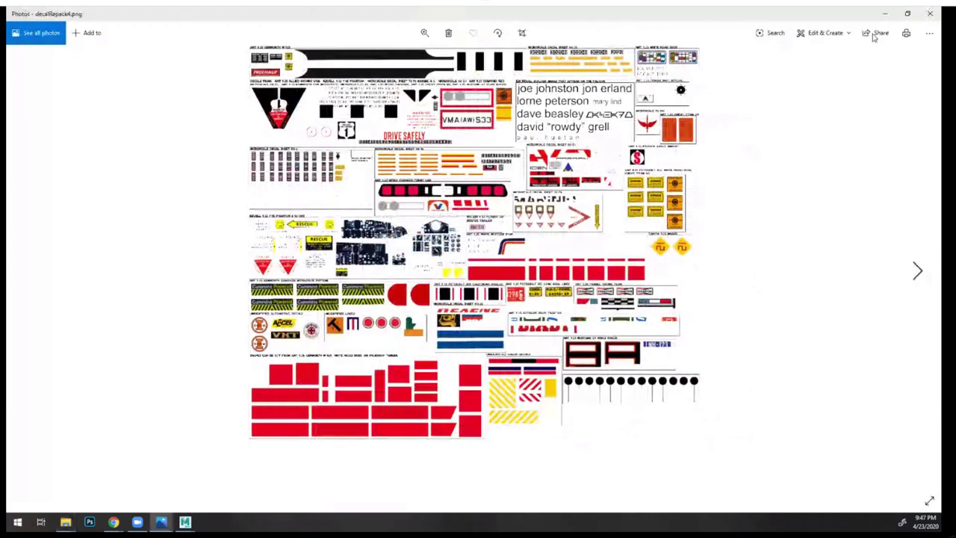
pyautogui.click(929, 15)
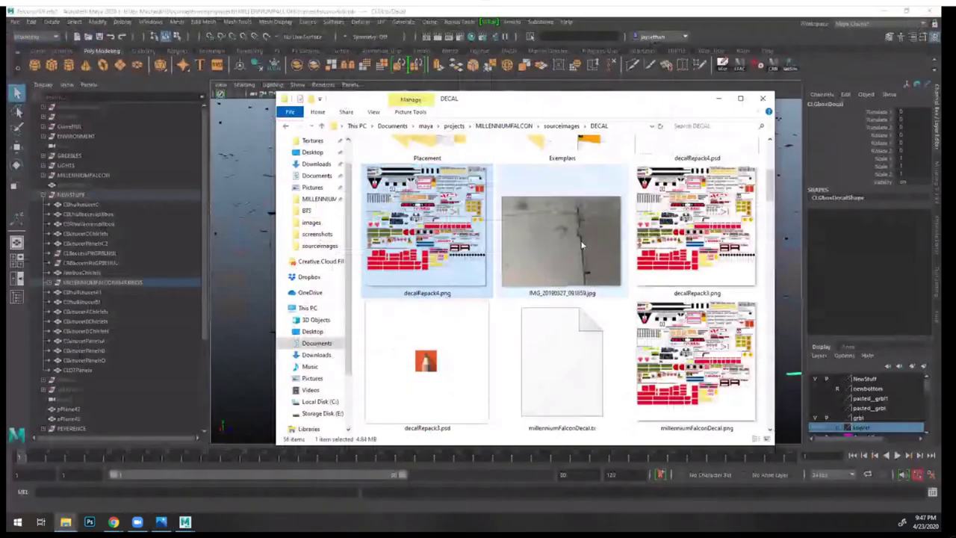
# - Look through the DECAL folder, view the reference photo IMG_20190327_091859.jpg, and close it
pyautogui.scroll(3, 449, 209)
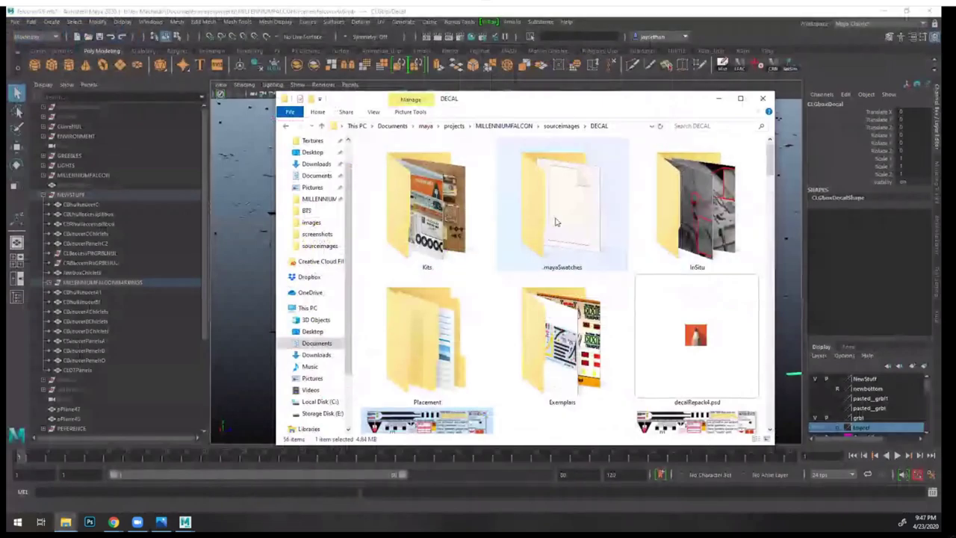
pyautogui.scroll(-3, 677, 227)
pyautogui.scroll(-5, 608, 247)
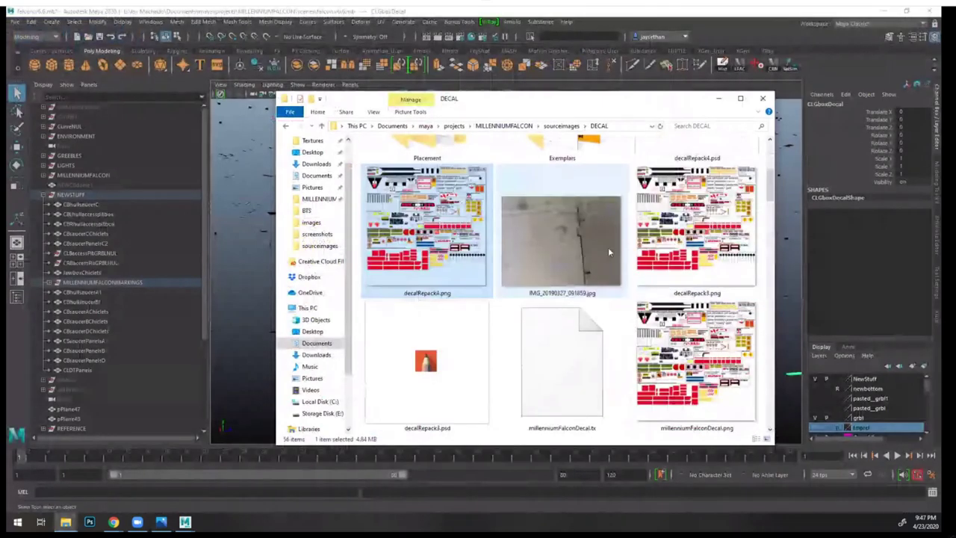
pyautogui.scroll(2, 575, 228)
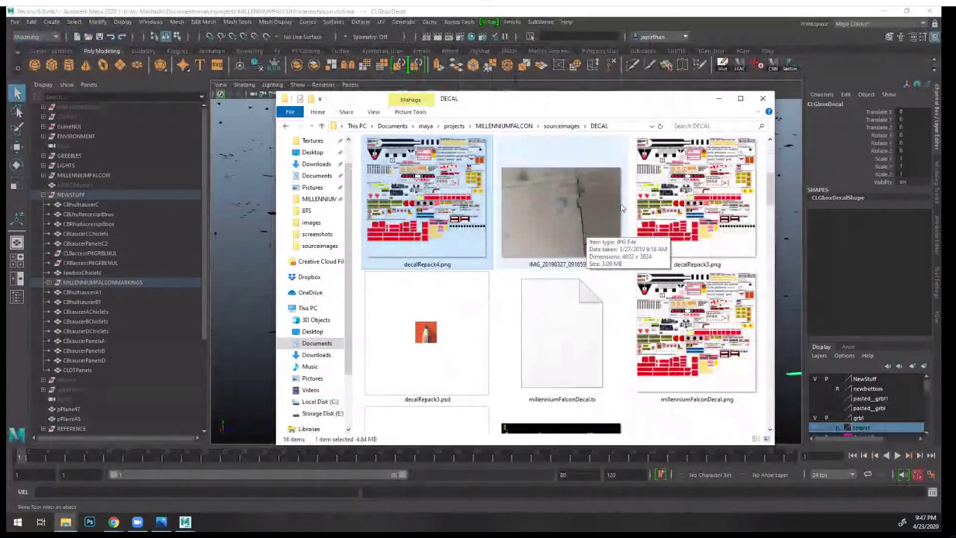
pyautogui.doubleClick(568, 218)
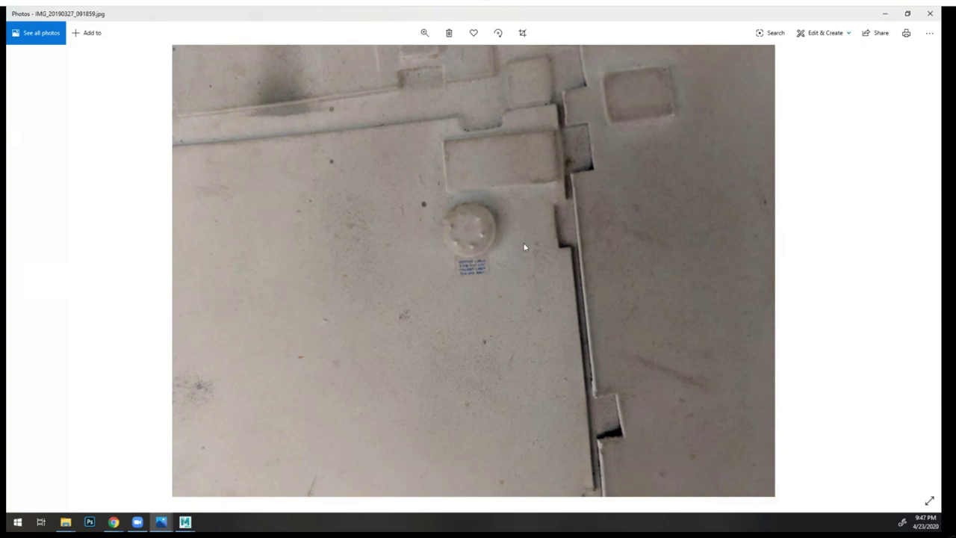
pyautogui.click(930, 13)
# - Browse further through the DECAL folder, view the decal sheet decalRepack4.png again, and close the image
pyautogui.scroll(-2, 649, 284)
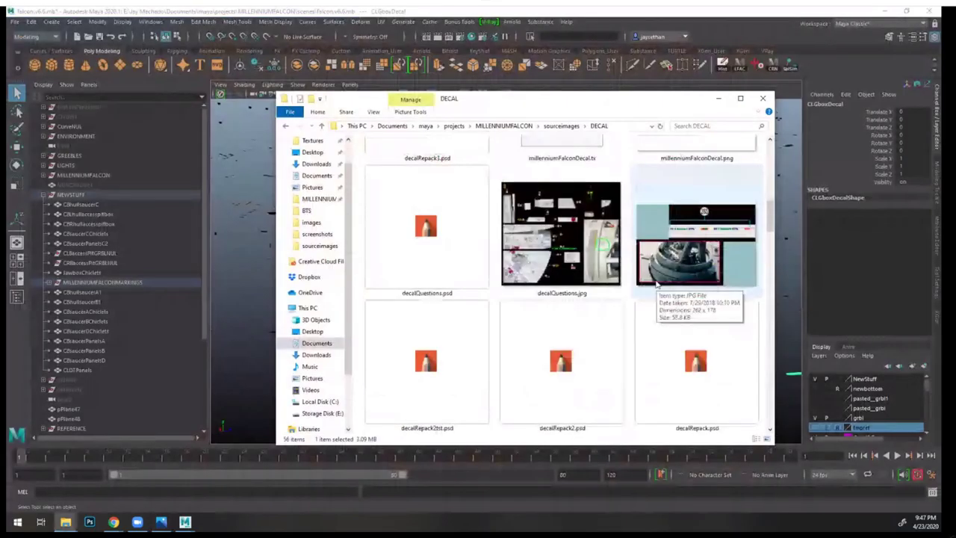
pyautogui.scroll(5, 642, 291)
pyautogui.click(476, 317)
pyautogui.doubleClick(476, 317)
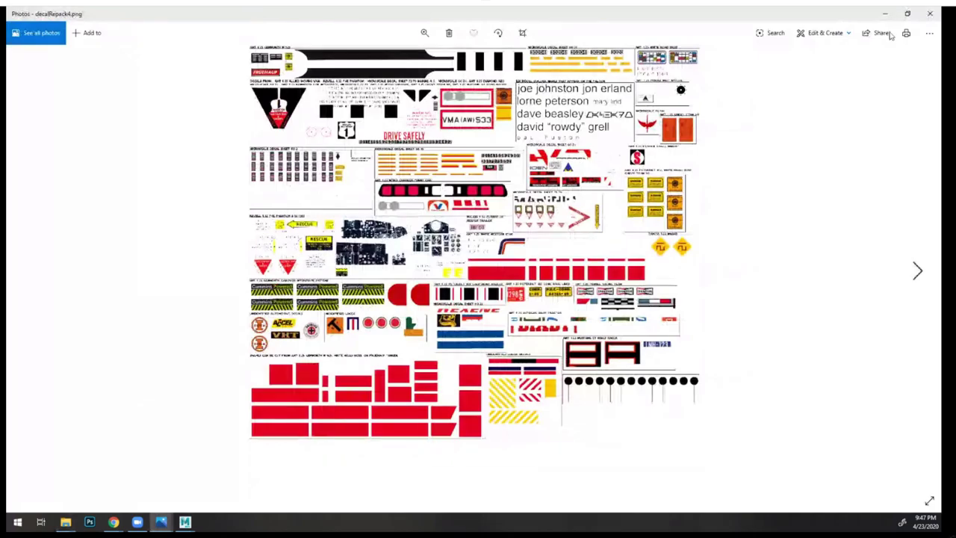
pyautogui.click(929, 14)
# - Switch back to Maya and view the isolated decal meshes as a whole from farther away
pyautogui.hotkey('alt', 'Tab')
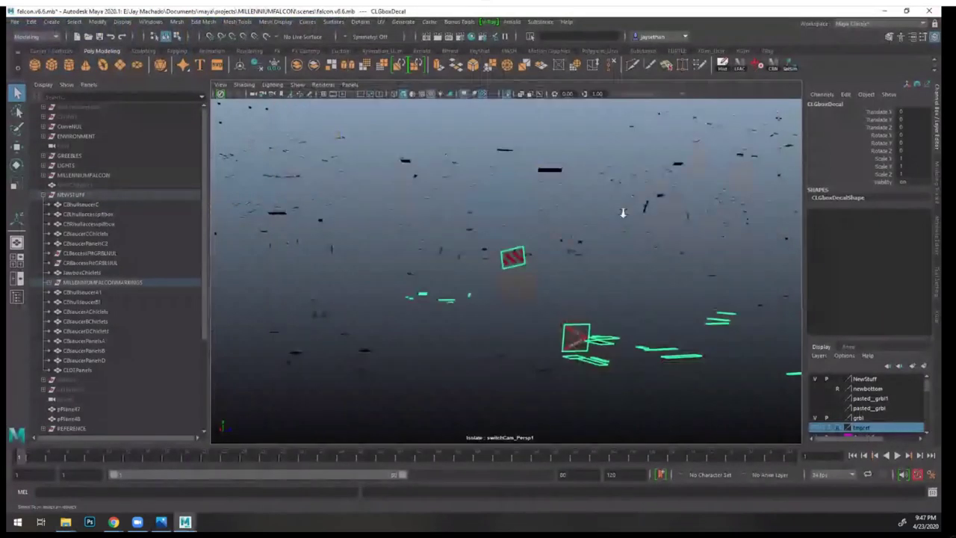
pyautogui.scroll(-6, 608, 336)
pyautogui.keyDown('alt'); pyautogui.moveTo(621, 297); pyautogui.dragTo(601, 251); pyautogui.keyUp('alt')
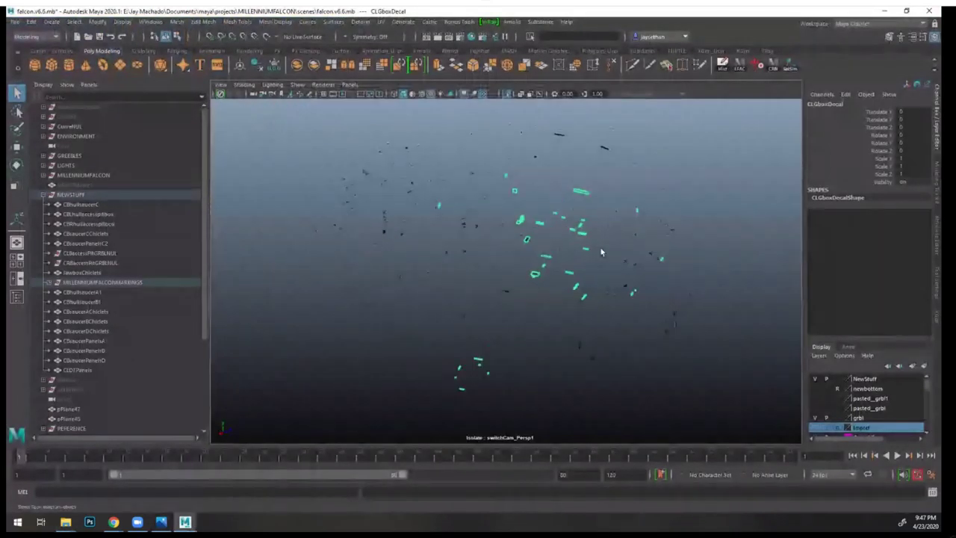
# - Clear the decal selection and end the isolated view to show the full Millennium Falcon model
pyautogui.click(547, 195)
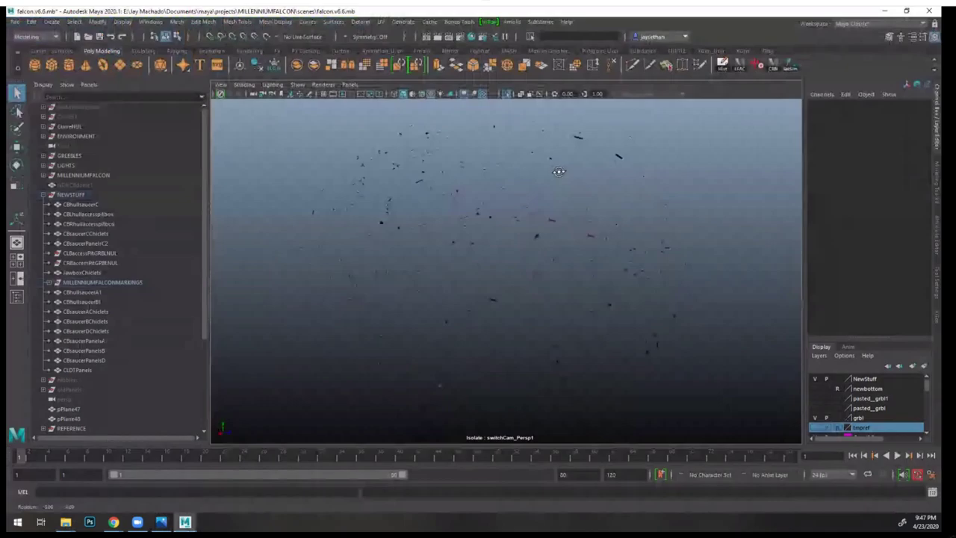
pyautogui.click(509, 95)
pyautogui.keyDown('alt'); pyautogui.moveTo(586, 234); pyautogui.dragTo(671, 292); pyautogui.keyUp('alt')
pyautogui.keyDown('alt'); pyautogui.moveTo(654, 356); pyautogui.dragTo(570, 273); pyautogui.keyUp('alt')
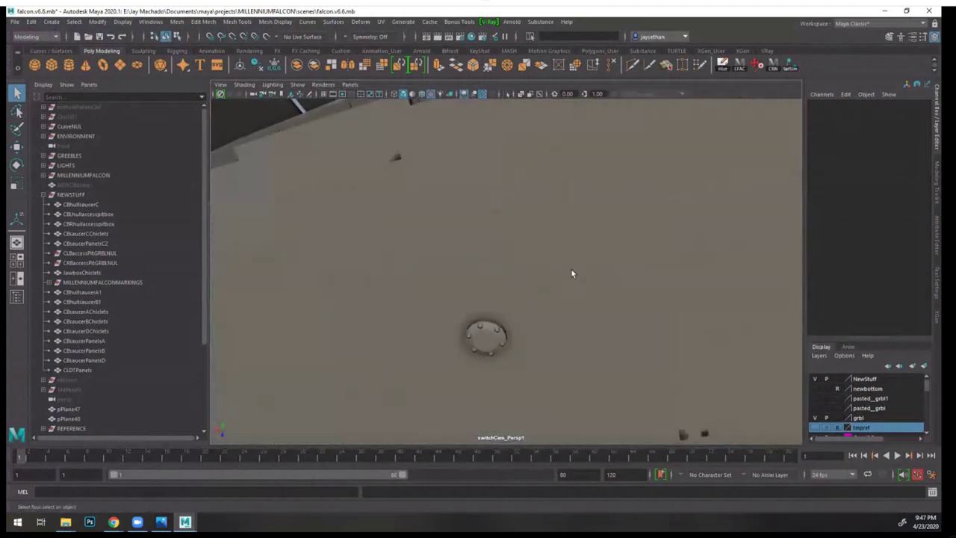
# - Isolate the MILLENNIUMFALCONMARKINGS group in the viewport and select the large blank decal plane CsaucerBDecal
pyautogui.click(102, 282)
pyautogui.click(521, 94)
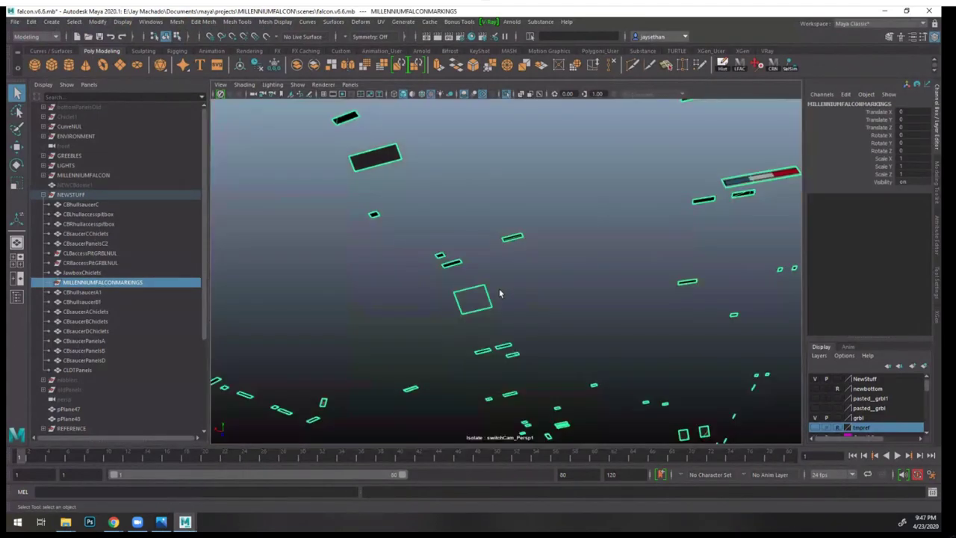
pyautogui.keyDown('alt'); pyautogui.moveTo(502, 293); pyautogui.dragTo(597, 261, button='right'); pyautogui.keyUp('alt')
pyautogui.moveTo(607, 213); pyautogui.dragTo(643, 246)
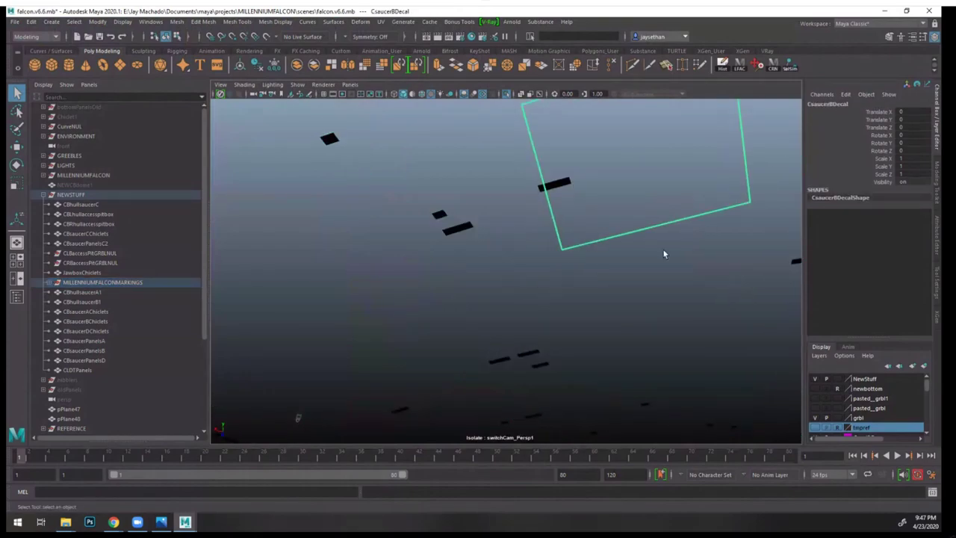
# - Examine the isolated hull marking decals close up and from a distance, and clear the selection
pyautogui.keyDown('alt'); pyautogui.moveTo(663, 251); pyautogui.dragTo(654, 257, button='middle'); pyautogui.keyUp('alt')
pyautogui.keyDown('alt'); pyautogui.moveTo(654, 257); pyautogui.dragTo(599, 249, button='right'); pyautogui.keyUp('alt')
pyautogui.keyDown('alt'); pyautogui.moveTo(598, 248); pyautogui.dragTo(606, 237, button='middle'); pyautogui.keyUp('alt')
pyautogui.keyDown('alt'); pyautogui.moveTo(606, 237); pyautogui.dragTo(639, 243, button='right'); pyautogui.keyUp('alt')
pyautogui.keyDown('alt'); pyautogui.moveTo(639, 243); pyautogui.dragTo(567, 306, button='middle'); pyautogui.keyUp('alt')
pyautogui.keyDown('alt'); pyautogui.moveTo(587, 294); pyautogui.dragTo(568, 278, button='right'); pyautogui.keyUp('alt')
pyautogui.keyDown('alt'); pyautogui.moveTo(569, 279); pyautogui.dragTo(647, 220, button='middle'); pyautogui.keyUp('alt')
pyautogui.keyDown('alt'); pyautogui.moveTo(657, 300); pyautogui.dragTo(640, 251); pyautogui.keyUp('alt')
pyautogui.keyDown('alt'); pyautogui.moveTo(652, 291); pyautogui.dragTo(664, 312); pyautogui.keyUp('alt')
pyautogui.click(663, 311)
pyautogui.keyDown('alt'); pyautogui.moveTo(560, 237); pyautogui.dragTo(567, 261); pyautogui.keyUp('alt')
pyautogui.keyDown('alt'); pyautogui.moveTo(567, 262); pyautogui.dragTo(595, 300, button='right'); pyautogui.keyUp('alt')
pyautogui.keyDown('alt'); pyautogui.moveTo(596, 299); pyautogui.dragTo(613, 277, button='middle'); pyautogui.keyUp('alt')
pyautogui.keyDown('alt'); pyautogui.moveTo(611, 277); pyautogui.dragTo(646, 242); pyautogui.keyUp('alt')
pyautogui.keyDown('alt'); pyautogui.moveTo(683, 228); pyautogui.dragTo(407, 228, button='right'); pyautogui.keyUp('alt')
pyautogui.keyDown('alt'); pyautogui.moveTo(563, 267); pyautogui.dragTo(478, 271, button='right'); pyautogui.keyUp('alt')
pyautogui.keyDown('alt'); pyautogui.moveTo(567, 299); pyautogui.dragTo(646, 298); pyautogui.keyUp('alt')
pyautogui.click(667, 330)
# - Bring back the full ship model and inspect the upper hull up to the quad cannon turret
pyautogui.click(507, 94)
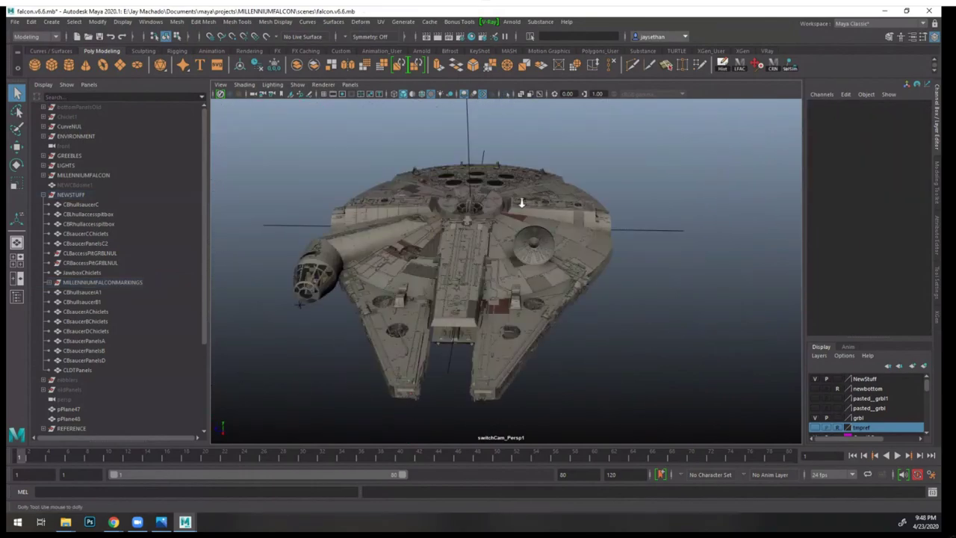
pyautogui.keyDown('alt'); pyautogui.moveTo(518, 203); pyautogui.dragTo(589, 249, button='right'); pyautogui.keyUp('alt')
pyautogui.keyDown('alt'); pyautogui.moveTo(588, 249); pyautogui.dragTo(572, 273); pyautogui.keyUp('alt')
pyautogui.keyDown('alt'); pyautogui.moveTo(572, 273); pyautogui.dragTo(594, 260, button='right'); pyautogui.keyUp('alt')
pyautogui.keyDown('alt'); pyautogui.moveTo(522, 237); pyautogui.dragTo(552, 252, button='right'); pyautogui.keyUp('alt')
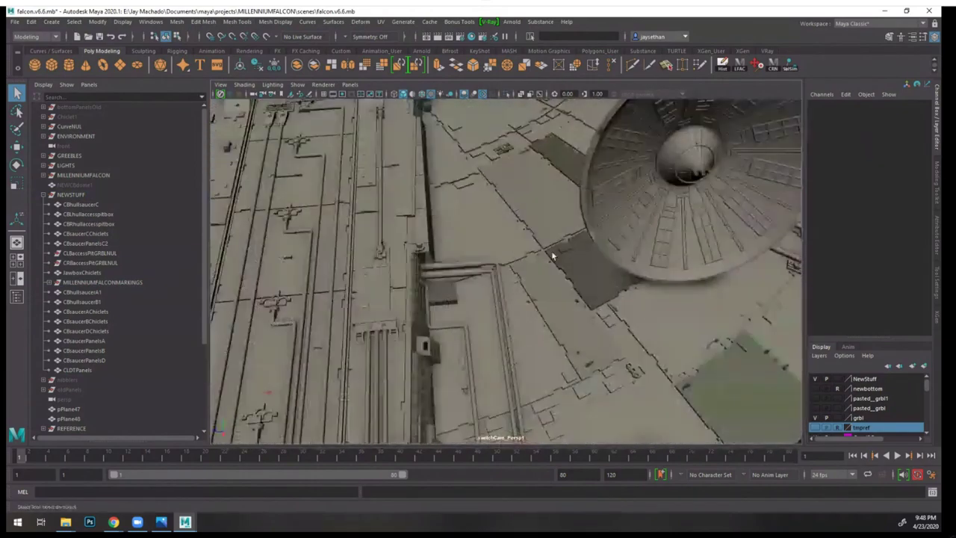
pyautogui.keyDown('alt'); pyautogui.moveTo(433, 186); pyautogui.dragTo(492, 251, button='middle'); pyautogui.keyUp('alt')
pyautogui.keyDown('alt'); pyautogui.moveTo(493, 252); pyautogui.dragTo(576, 283, button='right'); pyautogui.keyUp('alt')
pyautogui.keyDown('alt'); pyautogui.moveTo(535, 196); pyautogui.dragTo(561, 273, button='middle'); pyautogui.keyUp('alt')
pyautogui.keyDown('alt'); pyautogui.moveTo(561, 271); pyautogui.dragTo(551, 177); pyautogui.keyUp('alt')
# - Select the whole quad cannon group CTquadcannonNUL and rotate it upright to about 89.1 degrees on Z
pyautogui.click(552, 183)
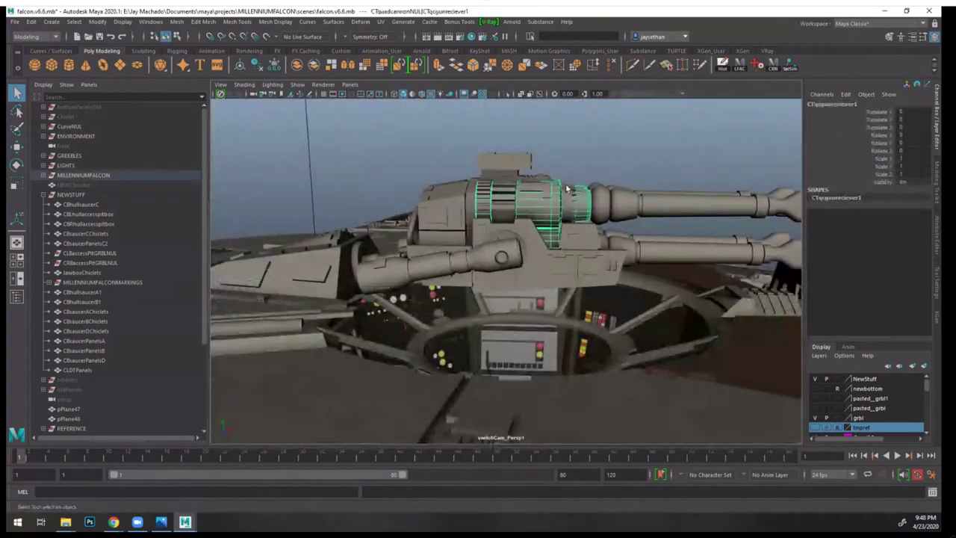
pyautogui.press('Up')
pyautogui.press('e')
pyautogui.moveTo(568, 183); pyautogui.dragTo(404, 132)
pyautogui.keyDown('alt'); pyautogui.moveTo(657, 273); pyautogui.dragTo(605, 297); pyautogui.keyUp('alt')
pyautogui.hotkey('ctrl', 'z')
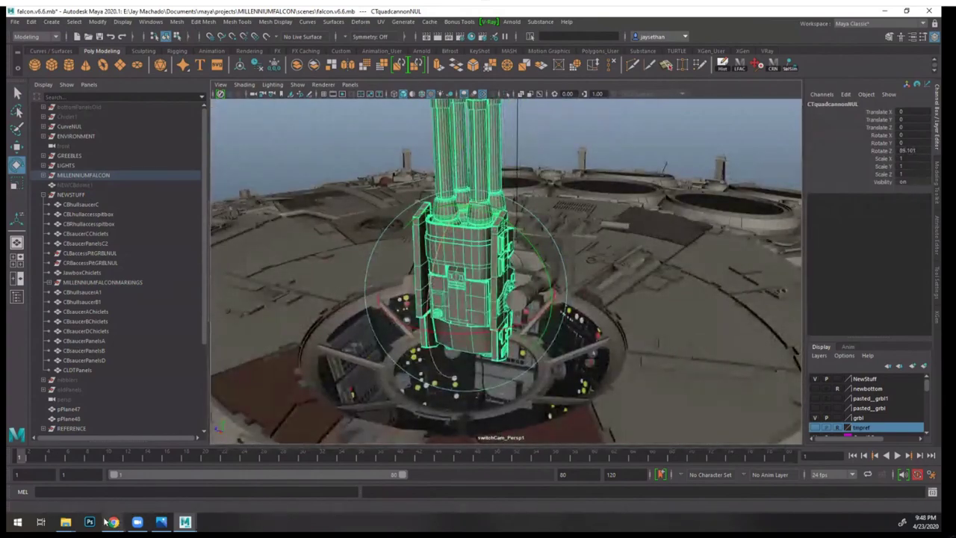
# - Switch to the Chrome window with the Falcon A! blog and return to the upper part of the page
pyautogui.moveTo(112, 521)
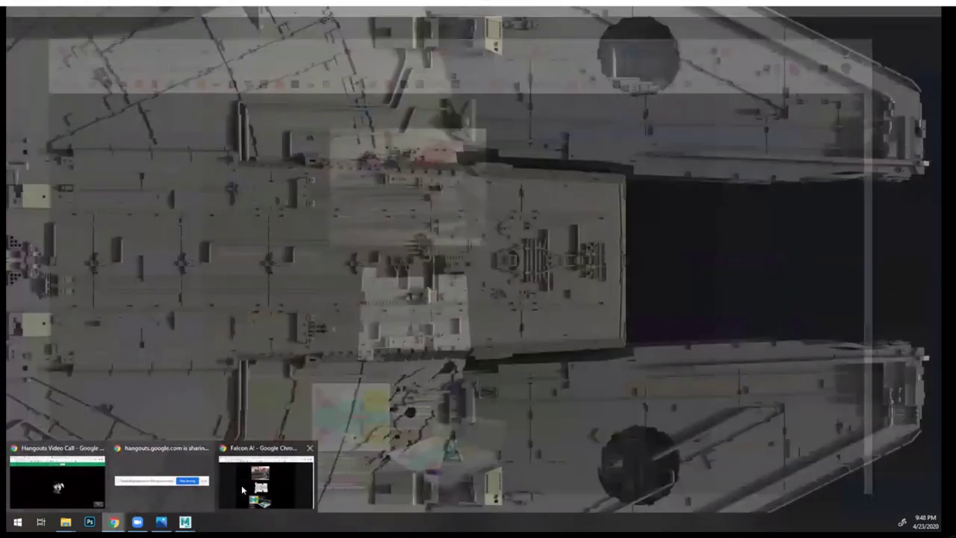
pyautogui.click(290, 478)
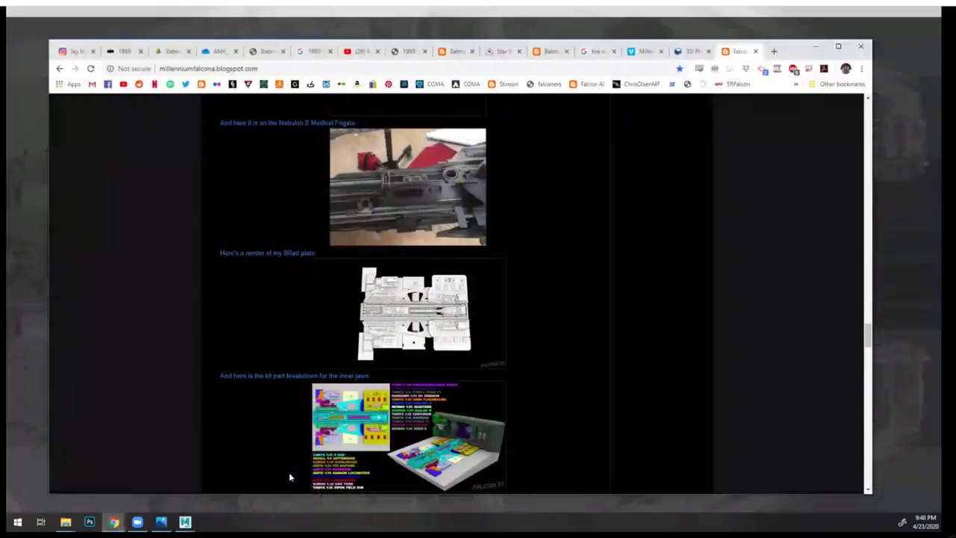
pyautogui.scroll(-15, 645, 292)
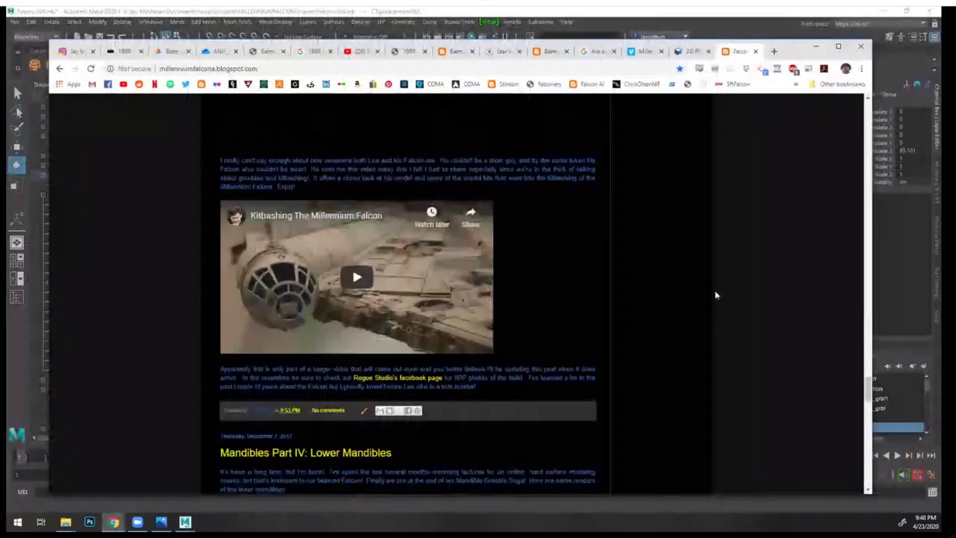
pyautogui.scroll(4, 716, 295)
pyautogui.moveTo(868, 373); pyautogui.dragTo(875, 133)
# - Expand the 2017 and 2016 entries of the blog archive and open the September 2016 Quad Laser Cannons post
pyautogui.click(627, 293)
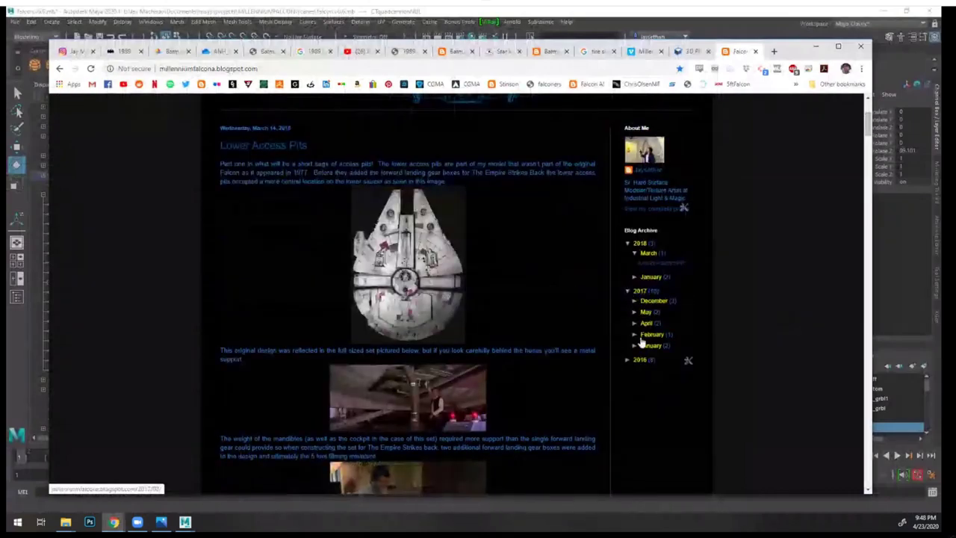
pyautogui.click(634, 335)
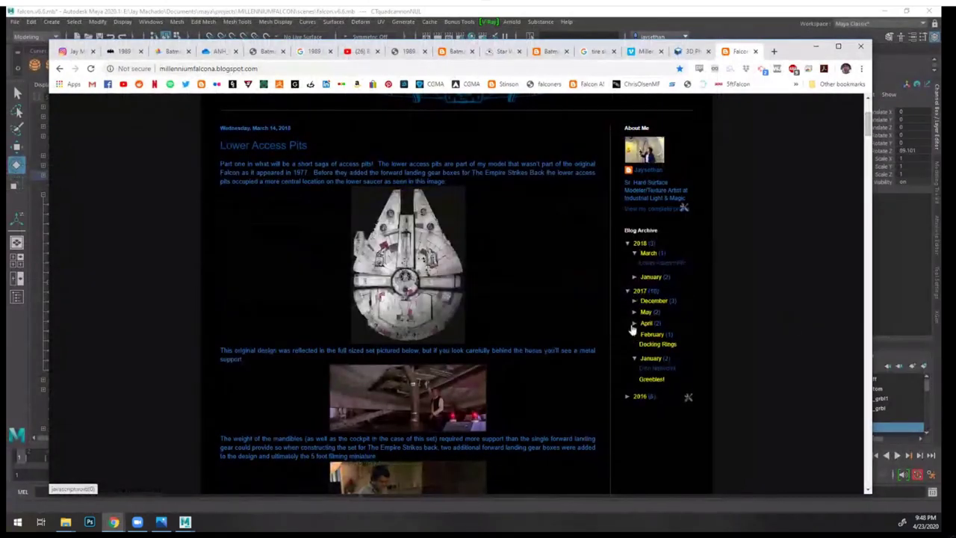
pyautogui.click(633, 323)
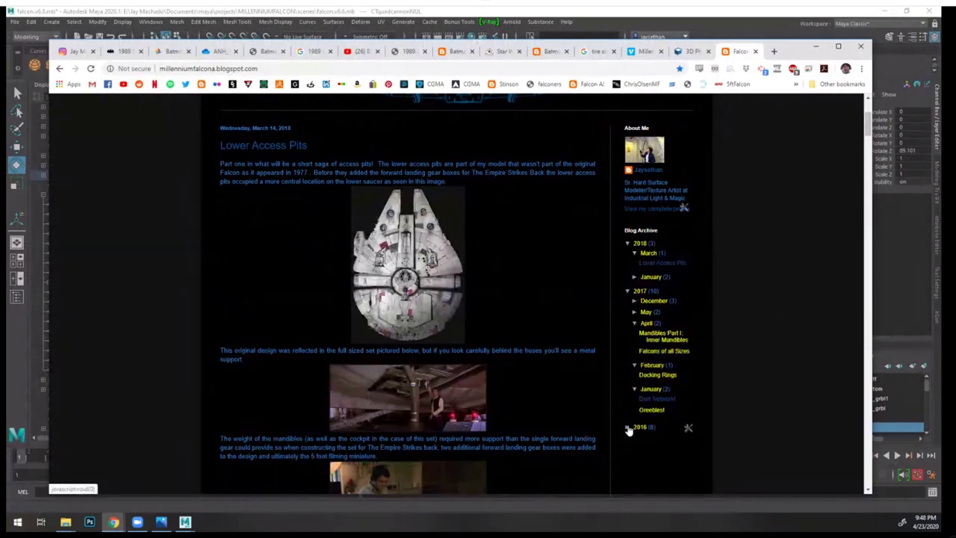
pyautogui.click(627, 427)
pyautogui.scroll(-2, 629, 357)
pyautogui.click(633, 341)
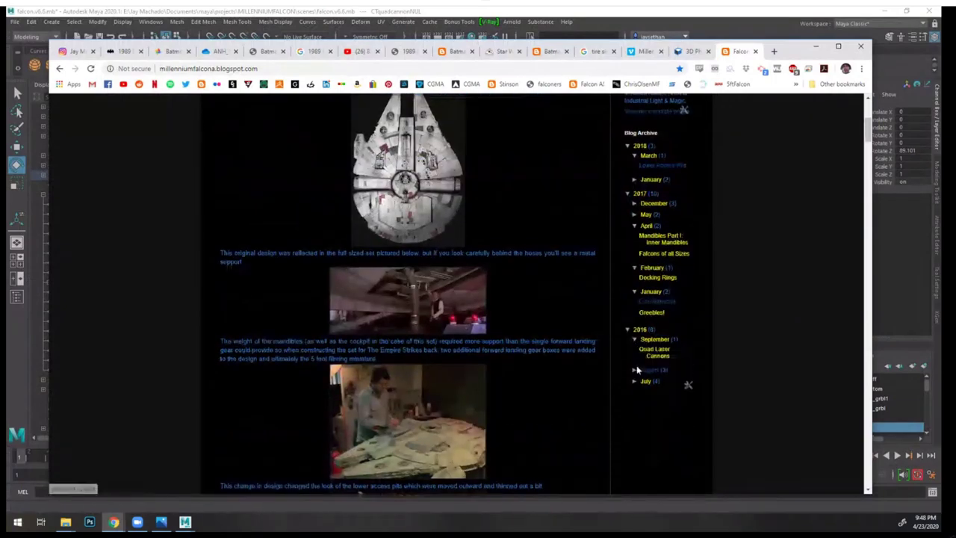
pyautogui.click(654, 354)
# - Read the Quad Laser Cannons post from the turret renders to the gimbal fork animation and the firing range diagram
pyautogui.scroll(-3, 535, 271)
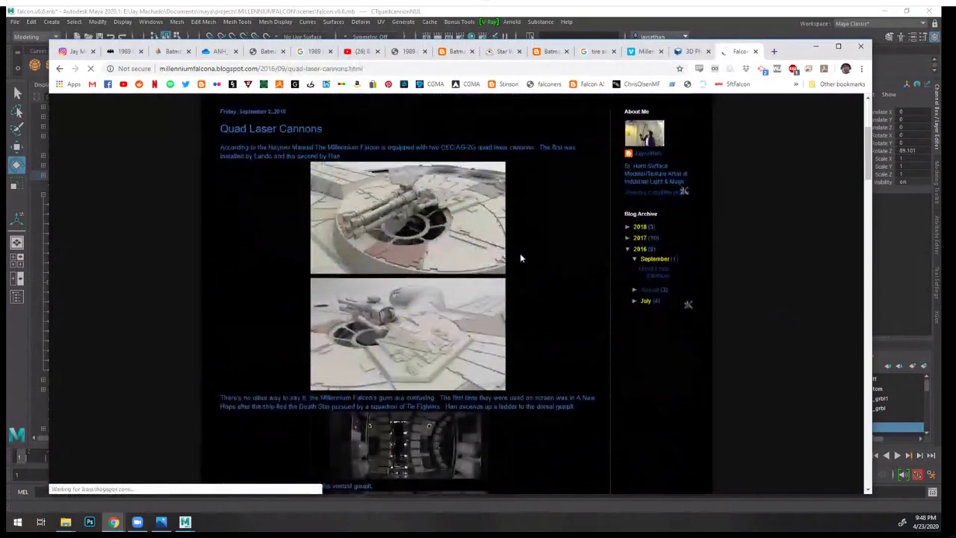
pyautogui.scroll(-2, 534, 255)
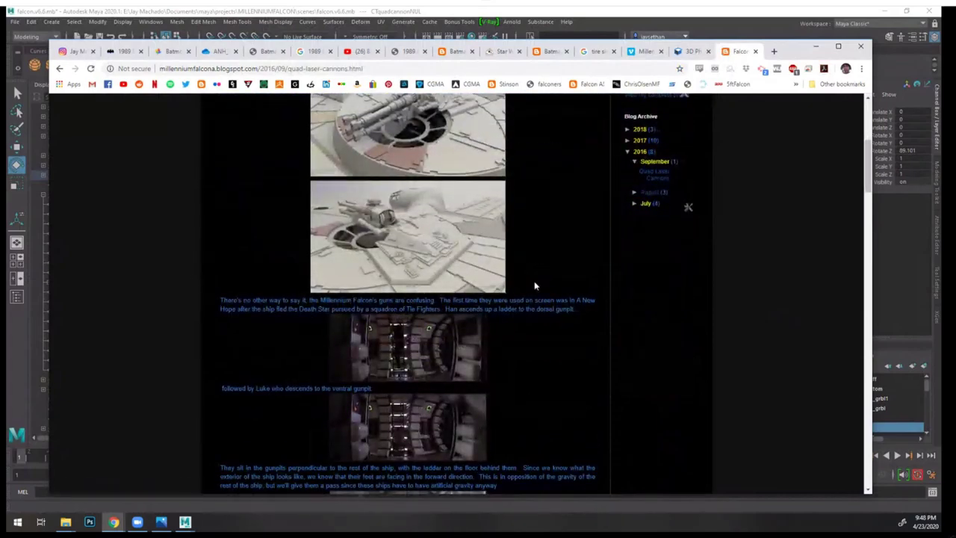
pyautogui.scroll(2, 513, 259)
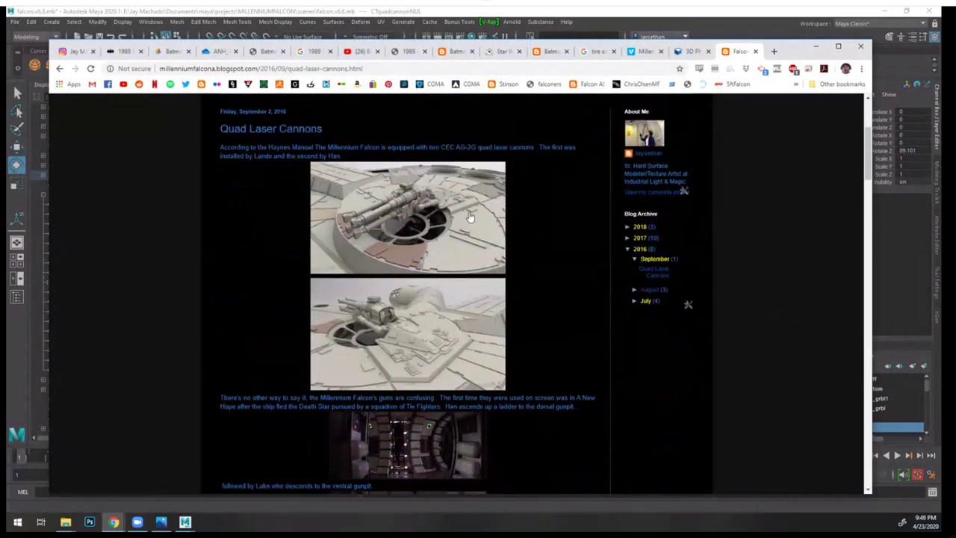
pyautogui.scroll(-10, 559, 208)
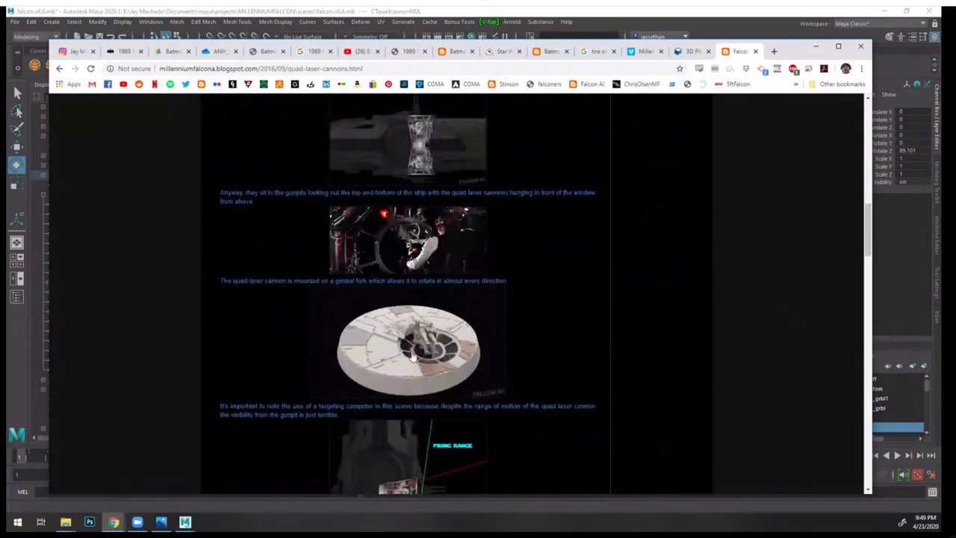
pyautogui.scroll(-2, 525, 310)
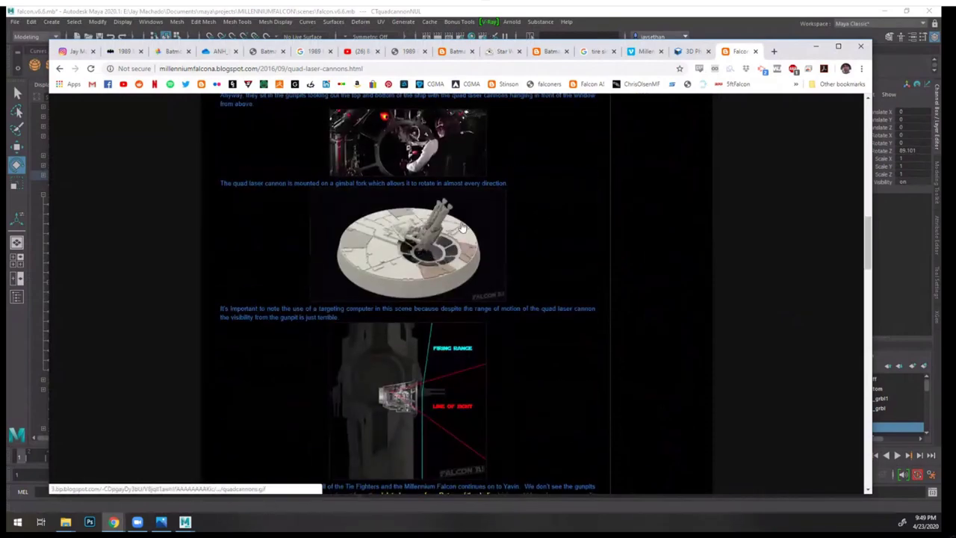
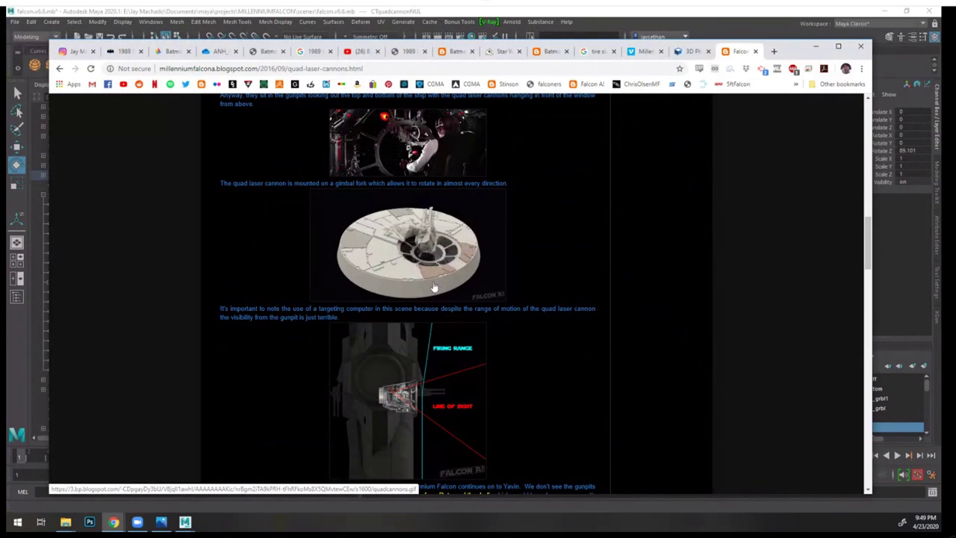
pyautogui.scroll(-3, 521, 244)
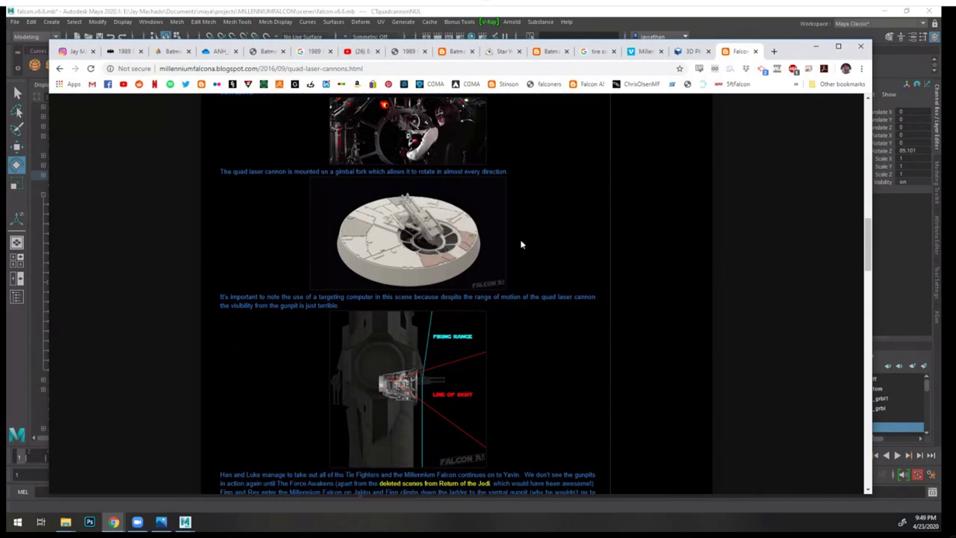
pyautogui.scroll(-4, 520, 244)
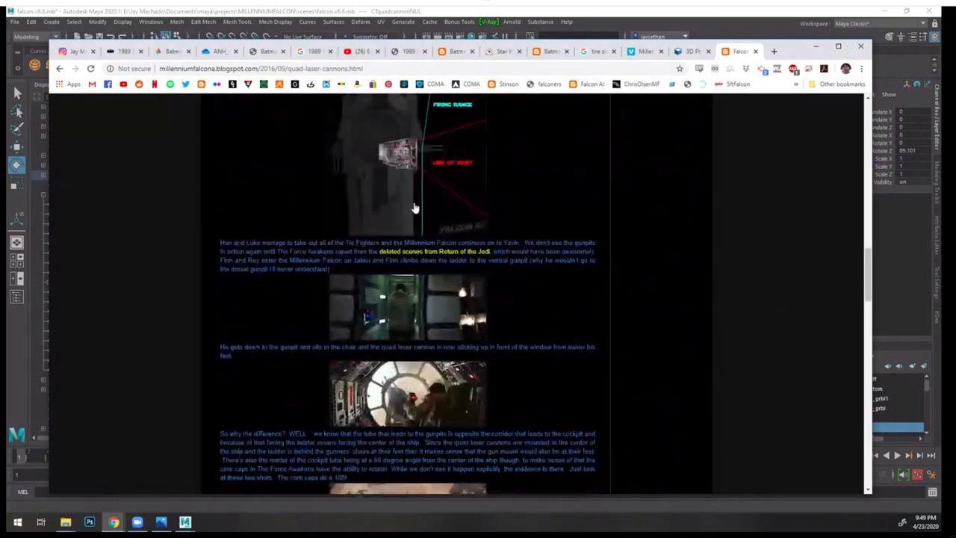
pyautogui.scroll(-15, 348, 149)
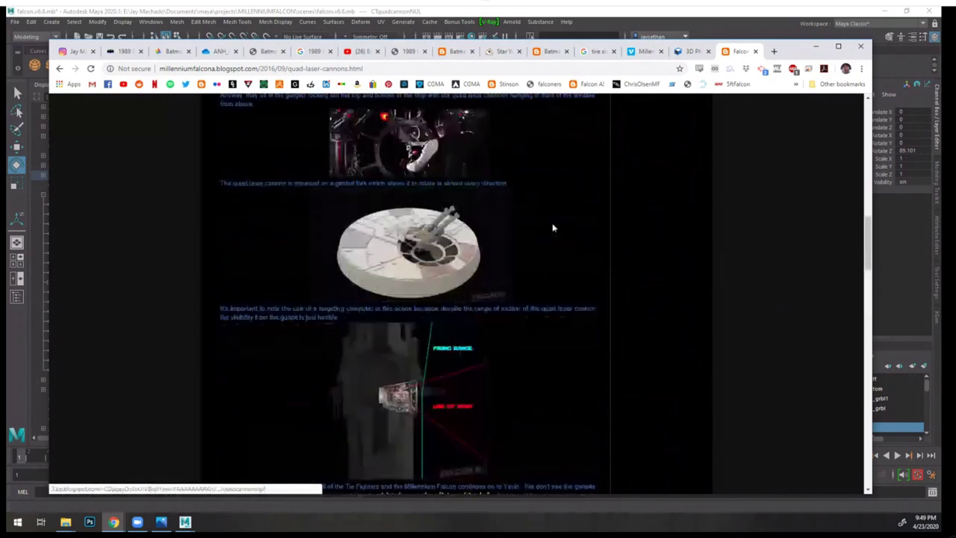
# - Review the post's passages on the gunpit ladders, the access tube, the side-view cutaway and the hanging quad laser cannons
pyautogui.scroll(4, 552, 227)
pyautogui.scroll(4, 552, 239)
pyautogui.scroll(-3, 441, 296)
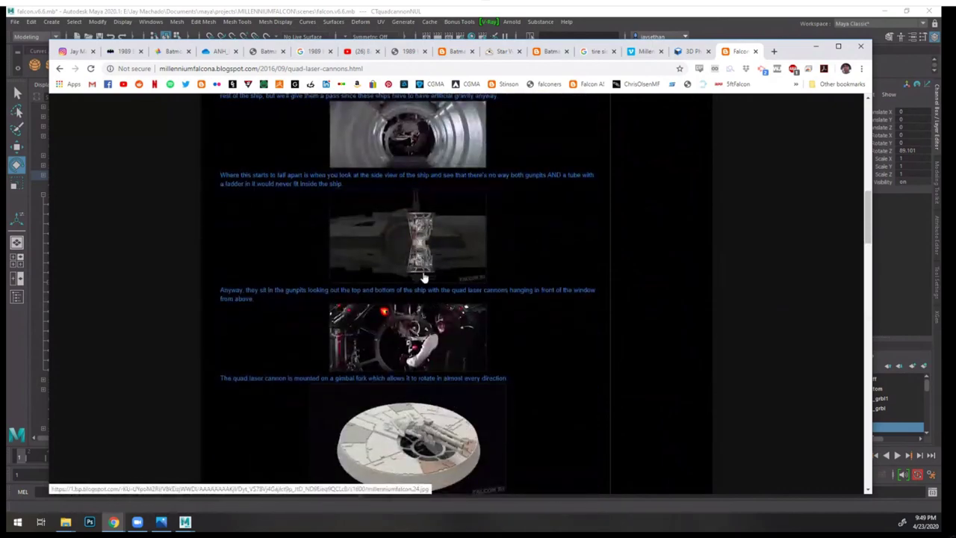
pyautogui.scroll(3, 417, 146)
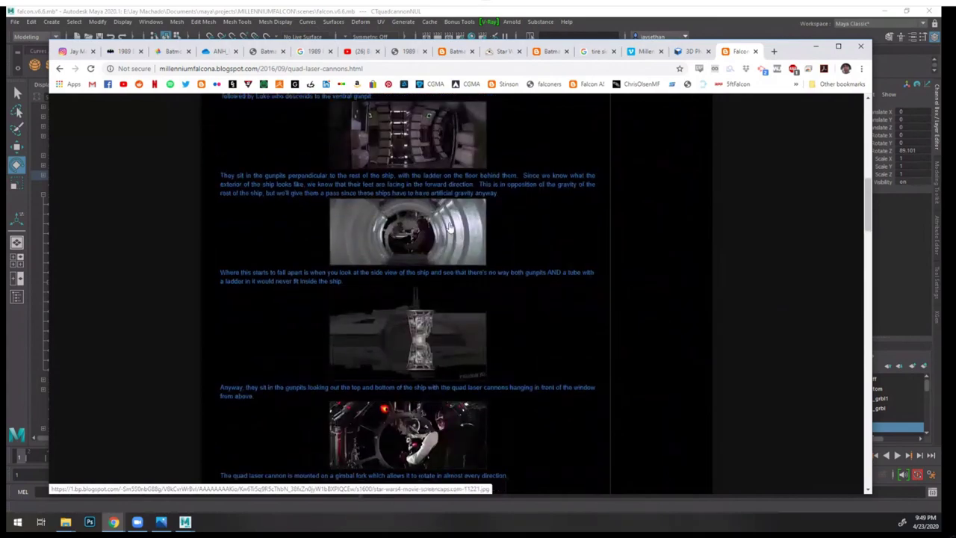
pyautogui.scroll(4, 525, 242)
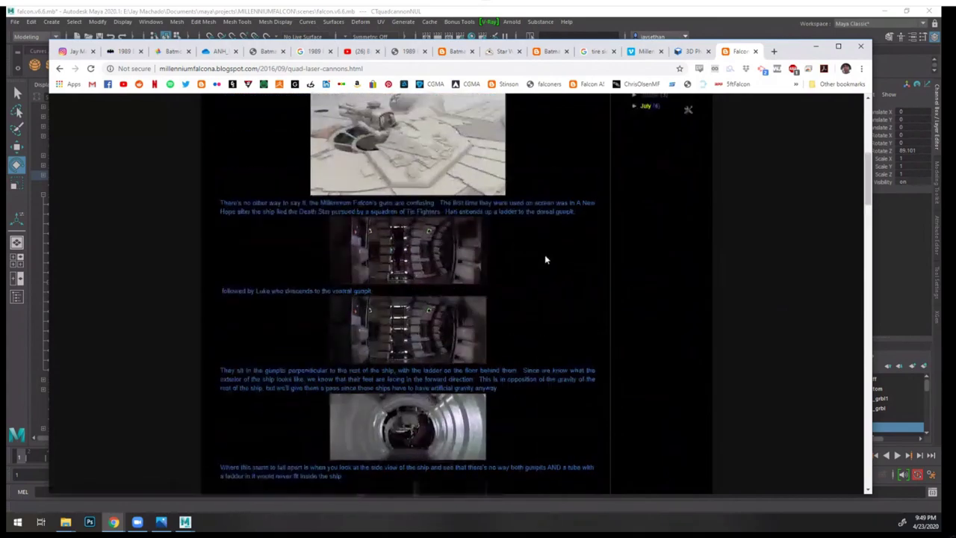
pyautogui.scroll(-1, 544, 258)
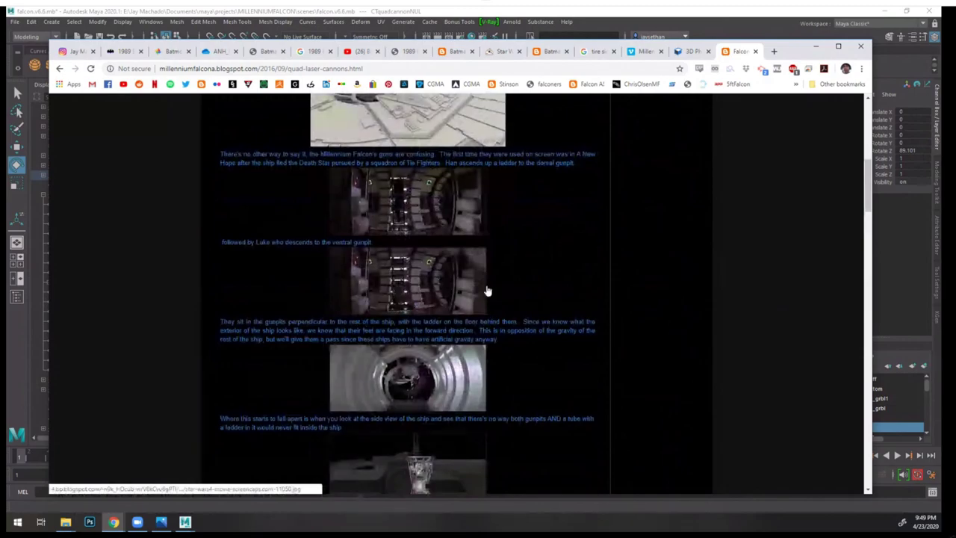
pyautogui.scroll(-4, 562, 292)
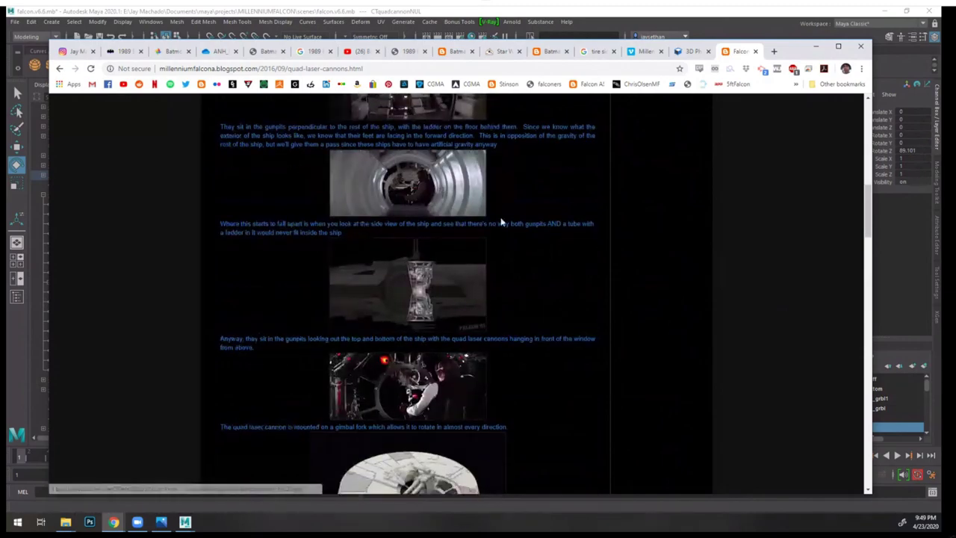
pyautogui.scroll(2, 500, 218)
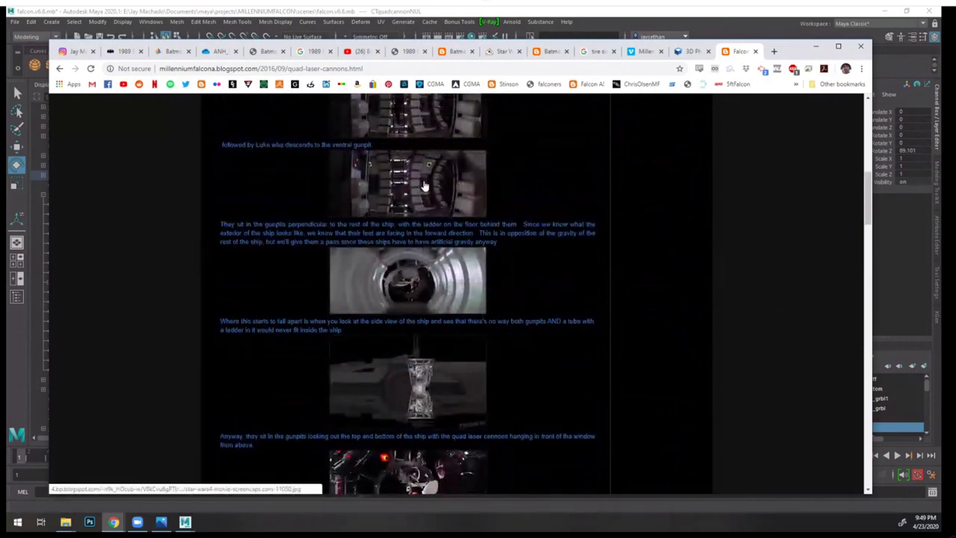
pyautogui.scroll(-4, 585, 309)
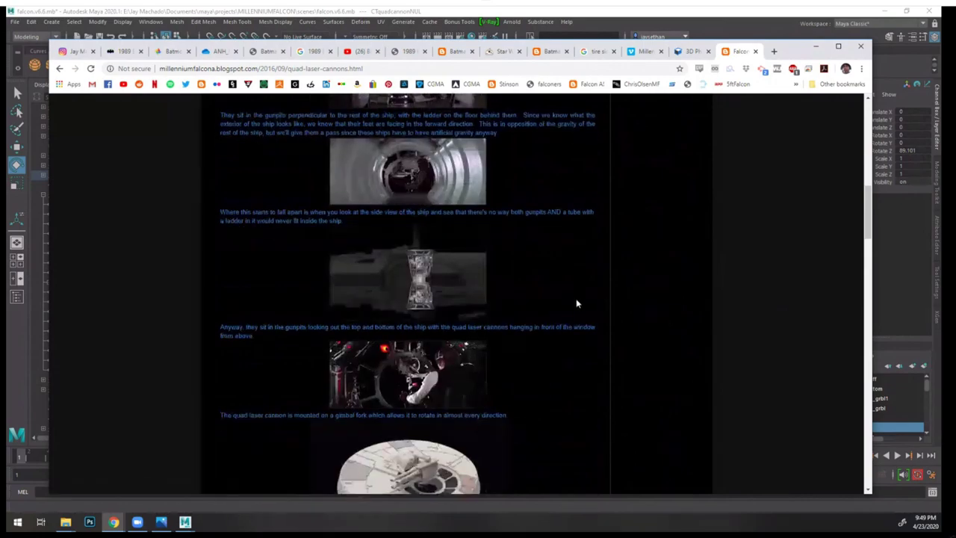
pyautogui.scroll(-3, 575, 303)
pyautogui.scroll(2, 575, 303)
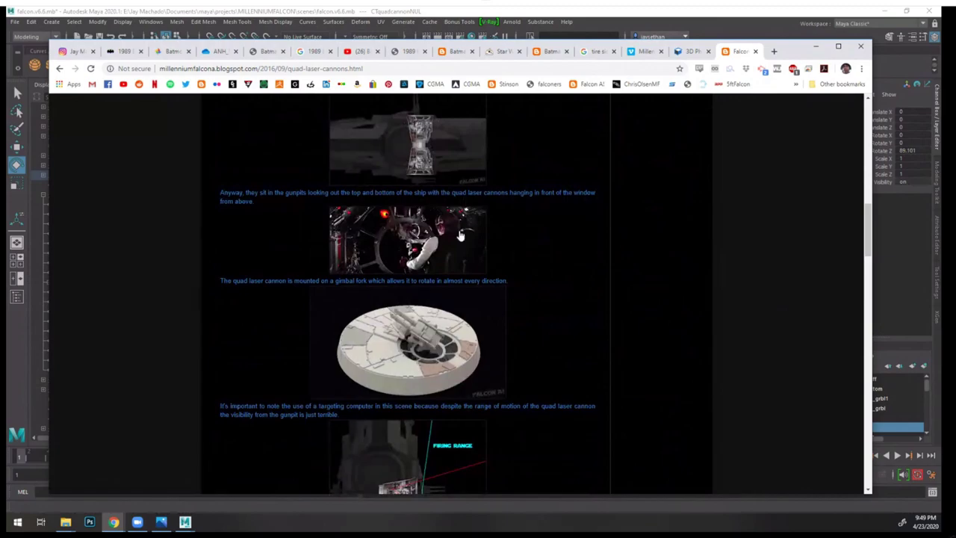
# - Read on through The Force Awakens section and examine the diagram of the rotating core caps
pyautogui.scroll(-8, 500, 246)
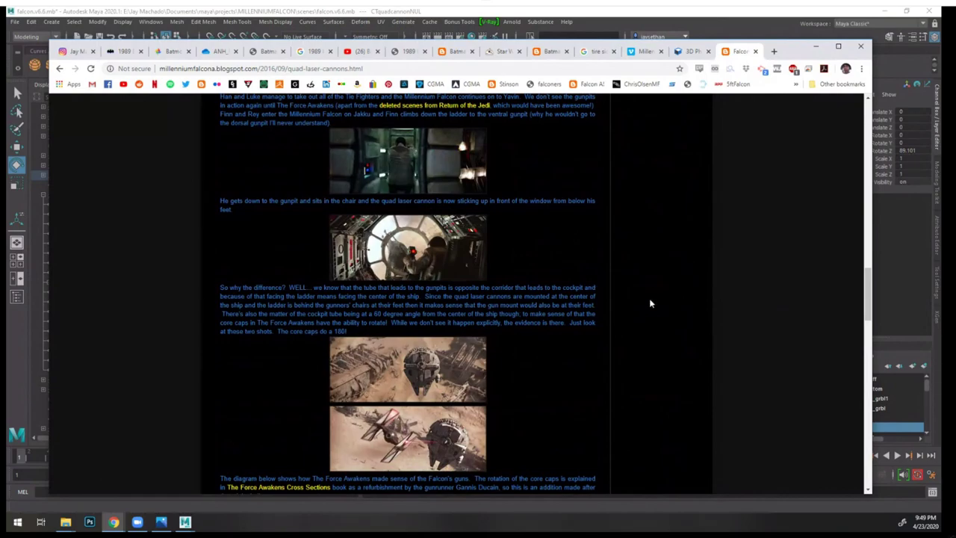
pyautogui.scroll(-8, 648, 303)
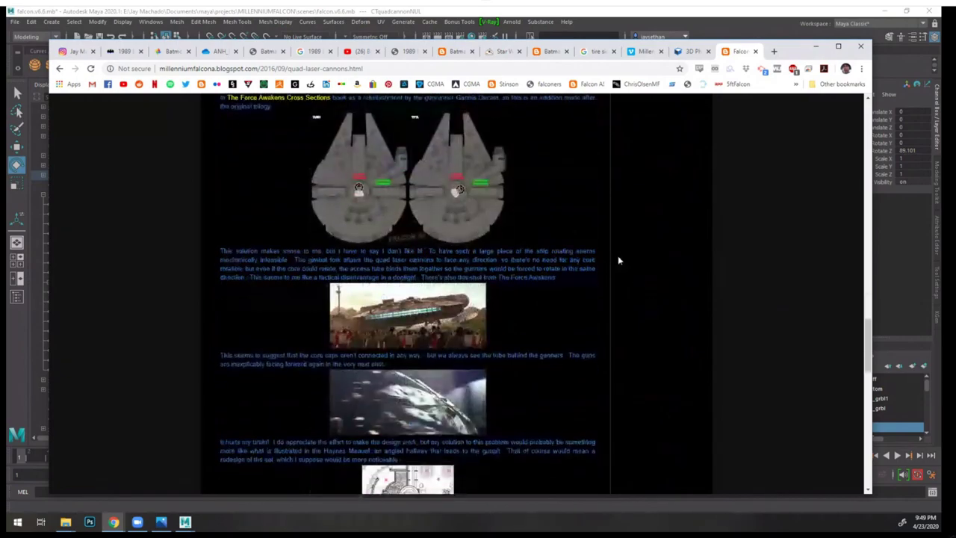
pyautogui.scroll(2, 617, 260)
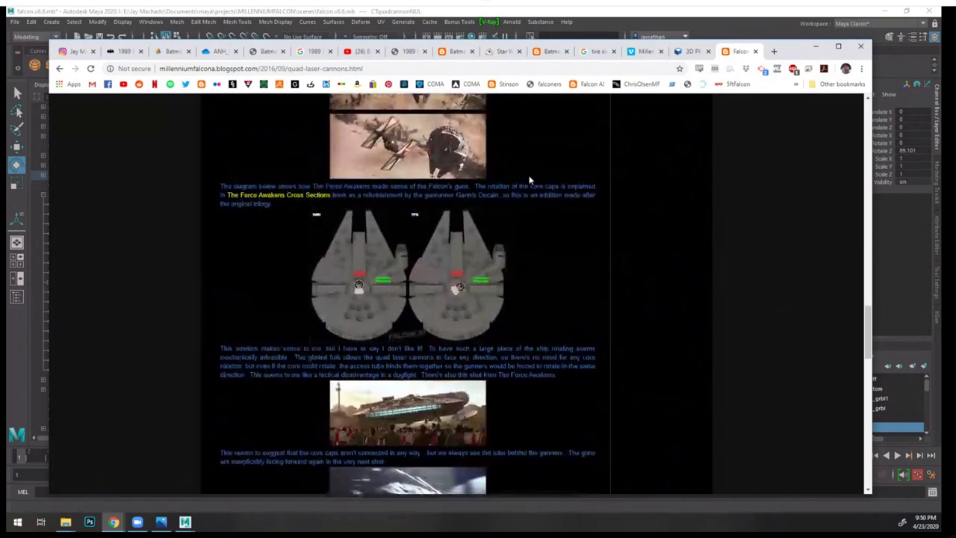
# - Examine the paired stills and core cap rotation diagram, then read the post's closing passages on the angled hallway and interior fit
pyautogui.scroll(2, 529, 179)
pyautogui.scroll(-1, 529, 180)
pyautogui.scroll(2, 529, 180)
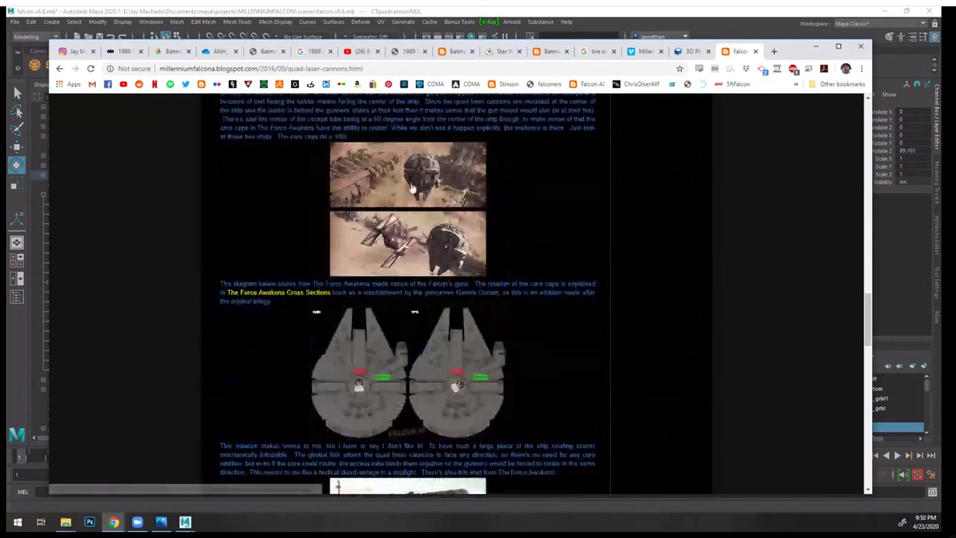
pyautogui.scroll(-2, 487, 403)
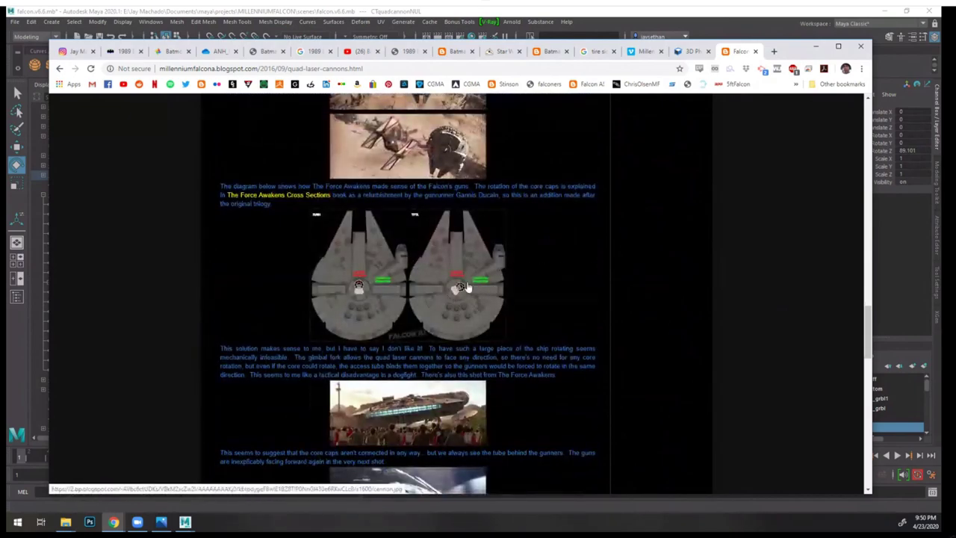
pyautogui.scroll(-2, 531, 272)
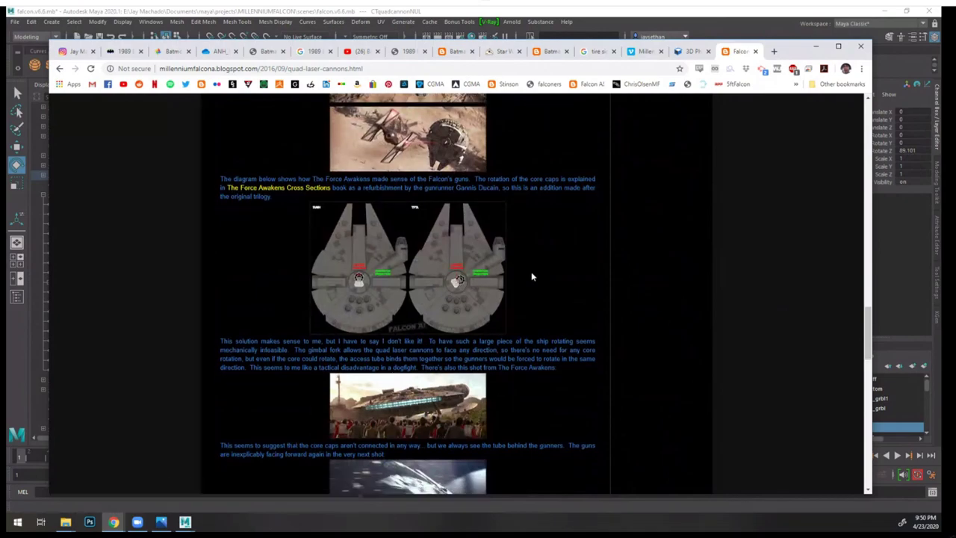
pyautogui.scroll(1, 531, 271)
pyautogui.scroll(-2, 531, 272)
pyautogui.scroll(-1, 531, 274)
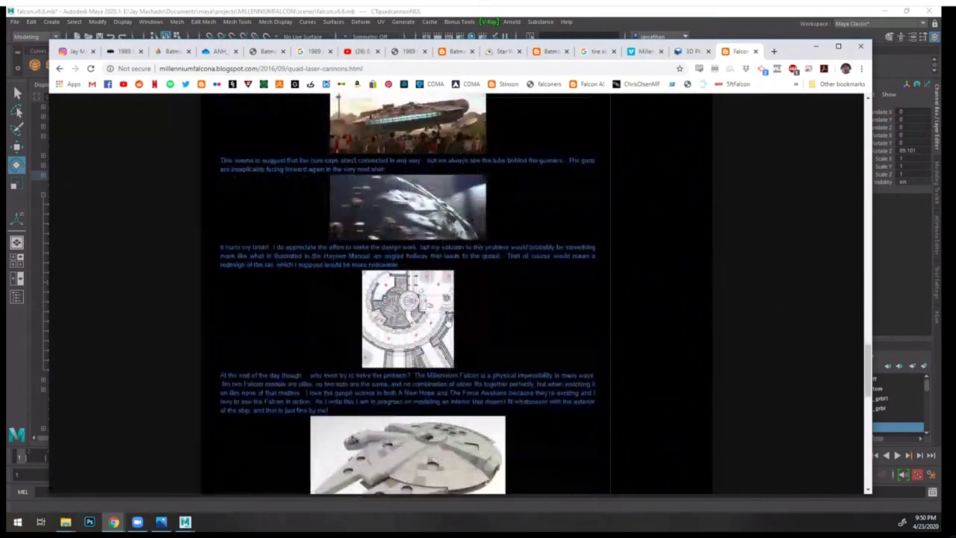
pyautogui.scroll(-1, 508, 343)
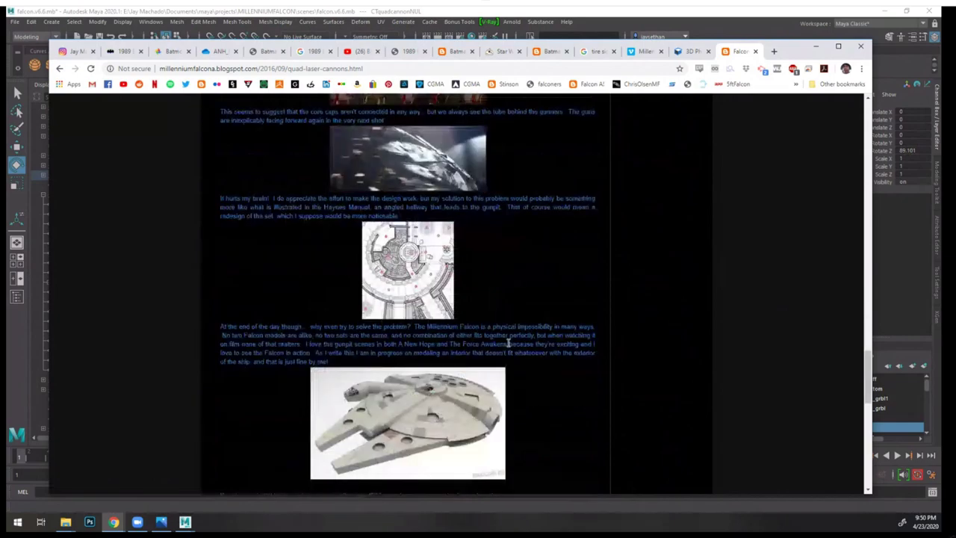
# - Go back over the post's firing range diagram, gimbal fork animation, gunpit cutaway and opening turret renders
pyautogui.scroll(15, 513, 344)
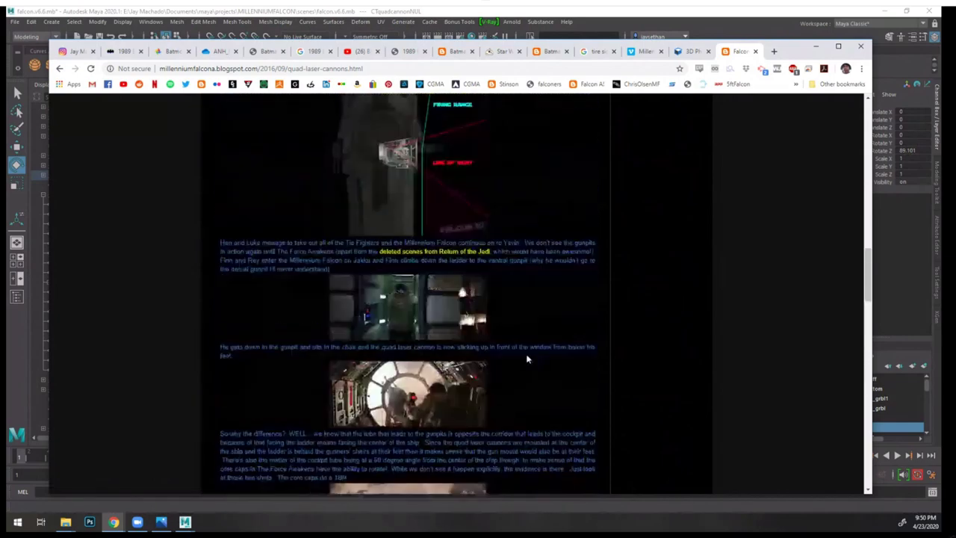
pyautogui.scroll(3, 528, 360)
pyautogui.scroll(-1, 539, 362)
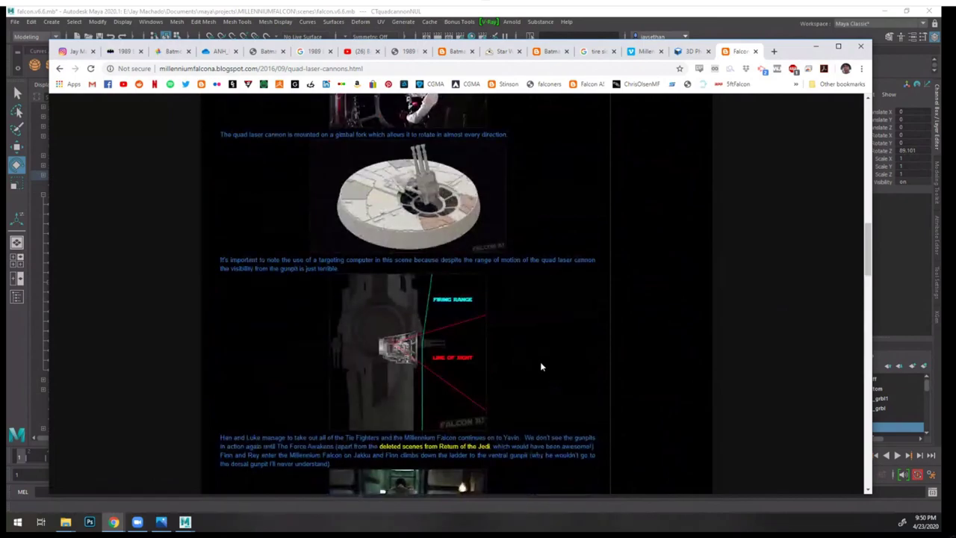
pyautogui.scroll(3, 541, 365)
pyautogui.scroll(5, 540, 361)
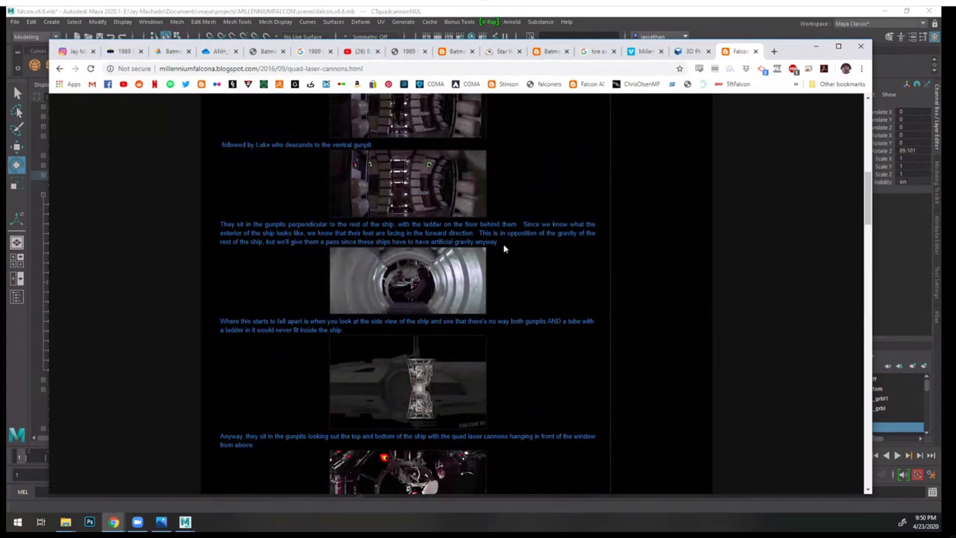
pyautogui.scroll(7, 532, 265)
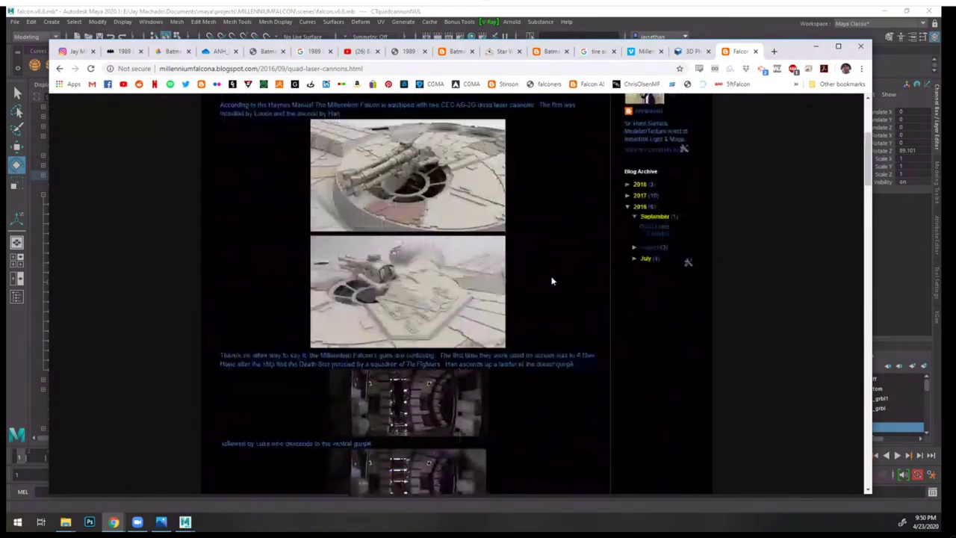
pyautogui.scroll(-15, 553, 279)
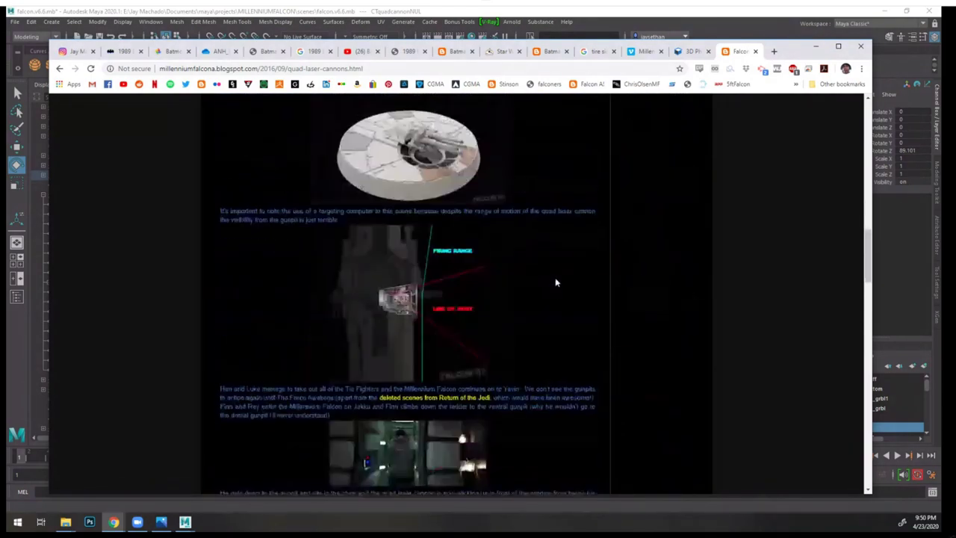
# - View the two Force Awakens desert stills of the Falcon enlarged to compare the core cap orientation, and close the image viewer
pyautogui.scroll(-5, 555, 284)
pyautogui.click(471, 202)
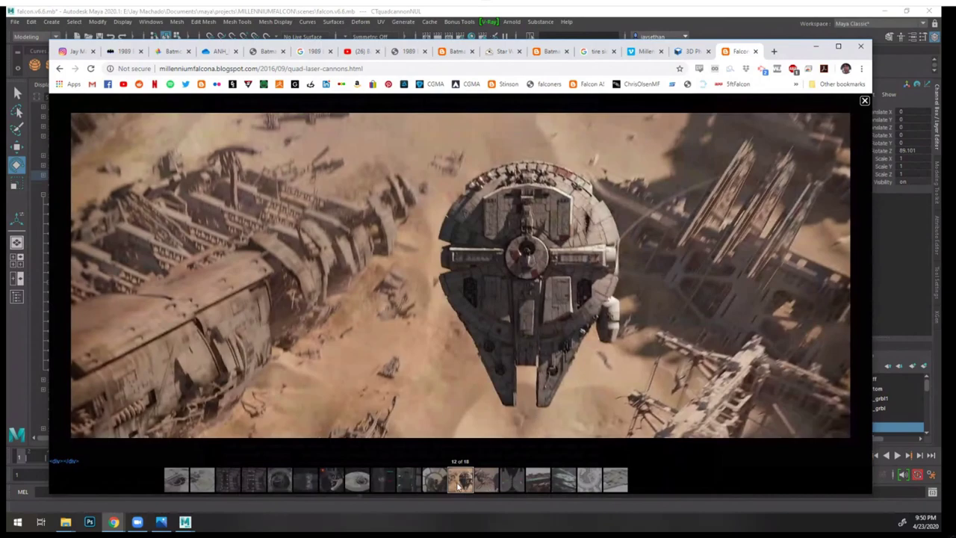
pyautogui.click(491, 484)
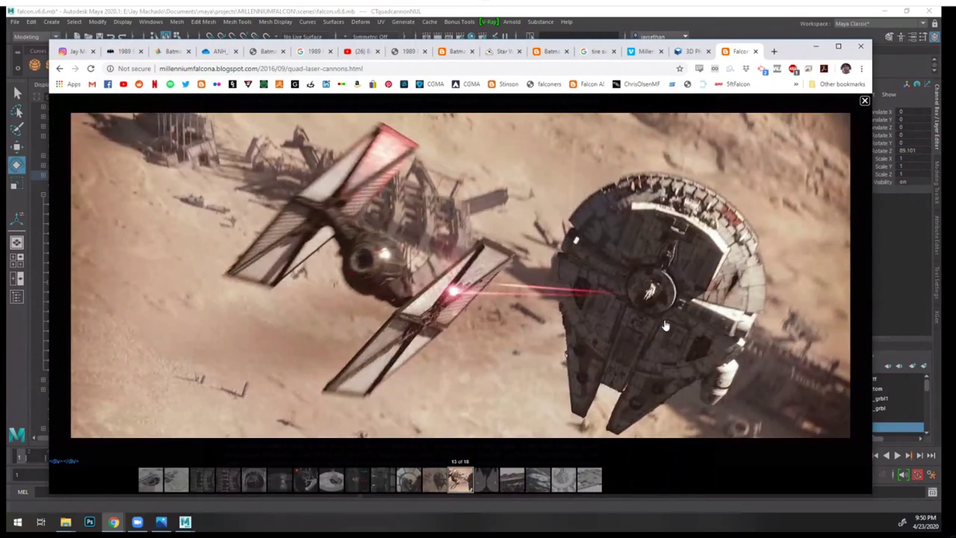
pyautogui.click(864, 100)
# - Reread the Force Awakens passages on the ventral gunpit and the cannon sticking up from below the gunner's feet
pyautogui.scroll(-10, 675, 268)
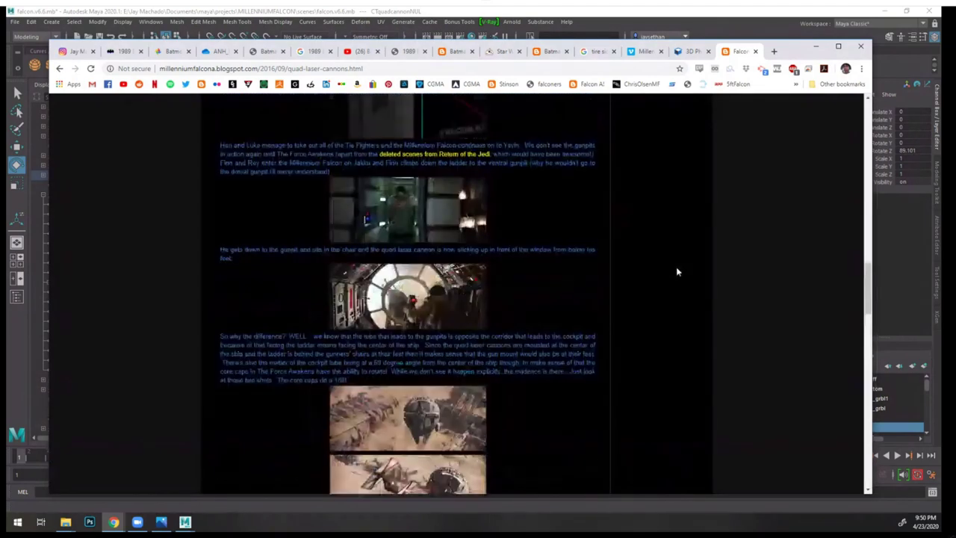
pyautogui.scroll(3, 678, 274)
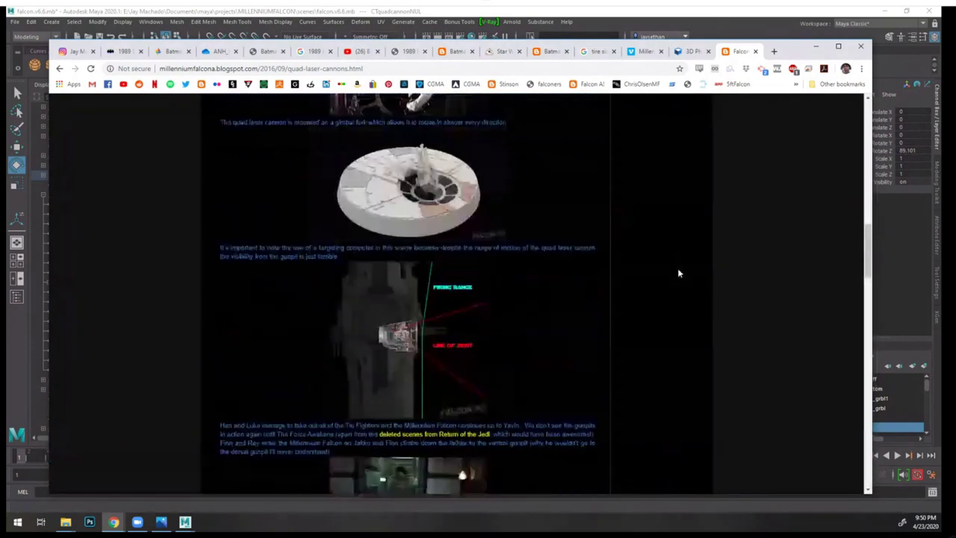
pyautogui.scroll(-4, 678, 273)
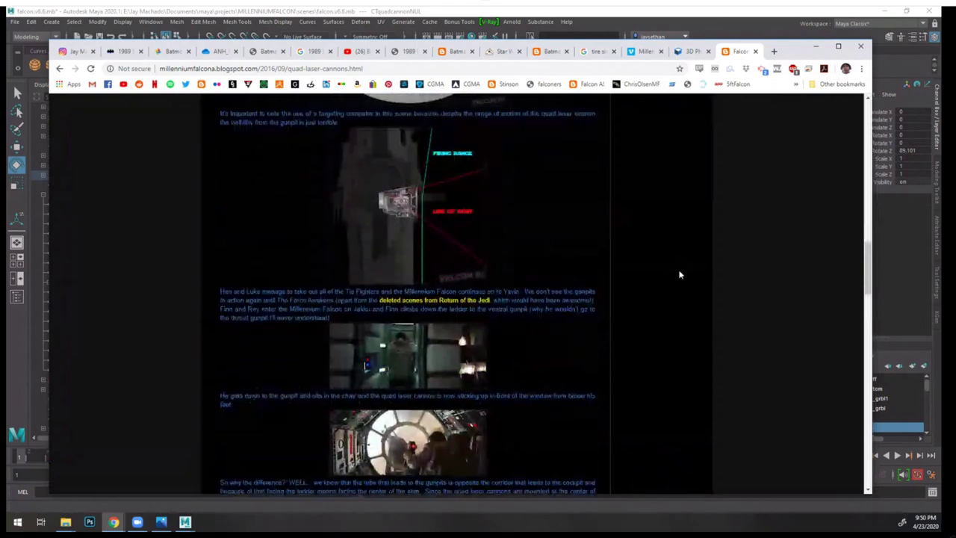
pyautogui.scroll(-2, 679, 274)
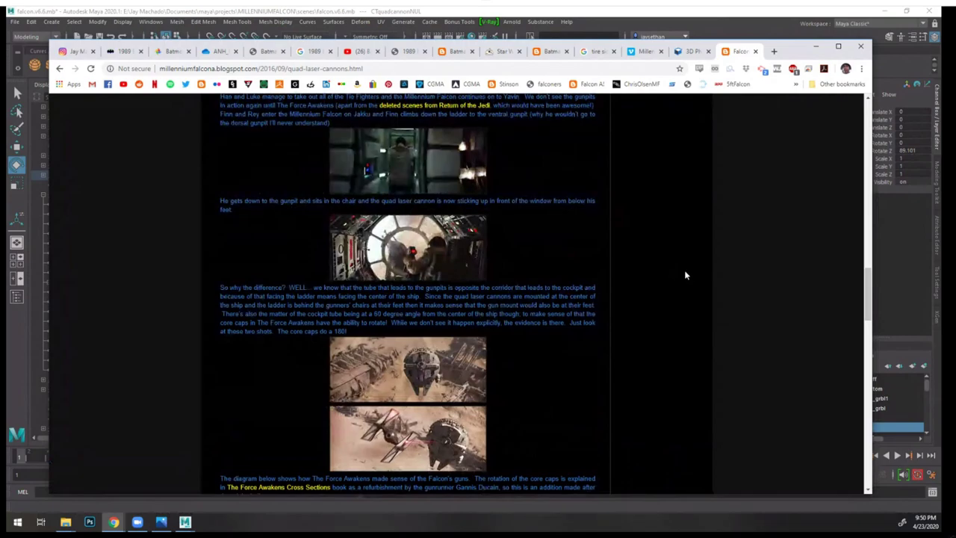
# - Switch to Maya and inspect the gimbal fork of the upright quad cannon from low side angles
pyautogui.click(743, 9)
pyautogui.keyDown('alt'); pyautogui.moveTo(678, 252); pyautogui.dragTo(669, 261); pyautogui.keyUp('alt')
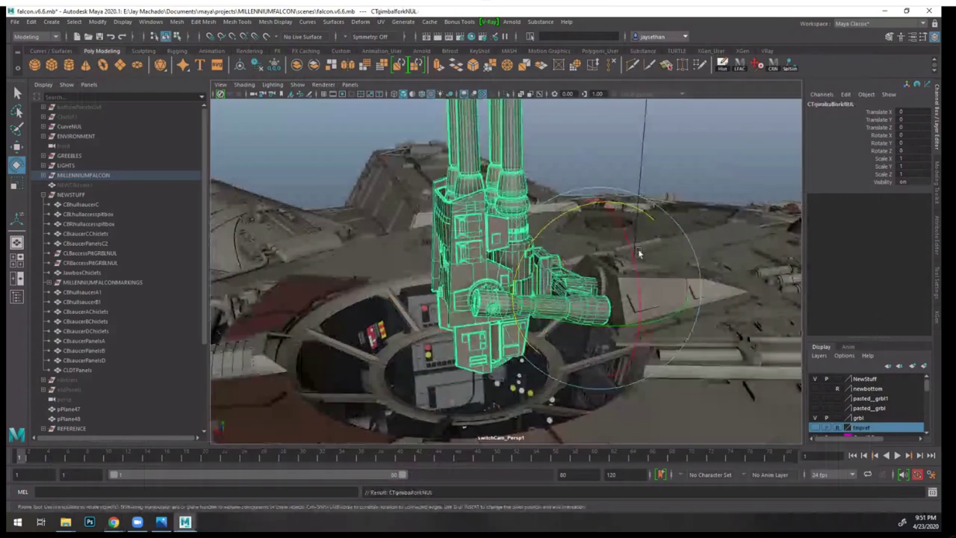
pyautogui.keyDown('alt'); pyautogui.moveTo(640, 252); pyautogui.dragTo(637, 240); pyautogui.keyUp('alt')
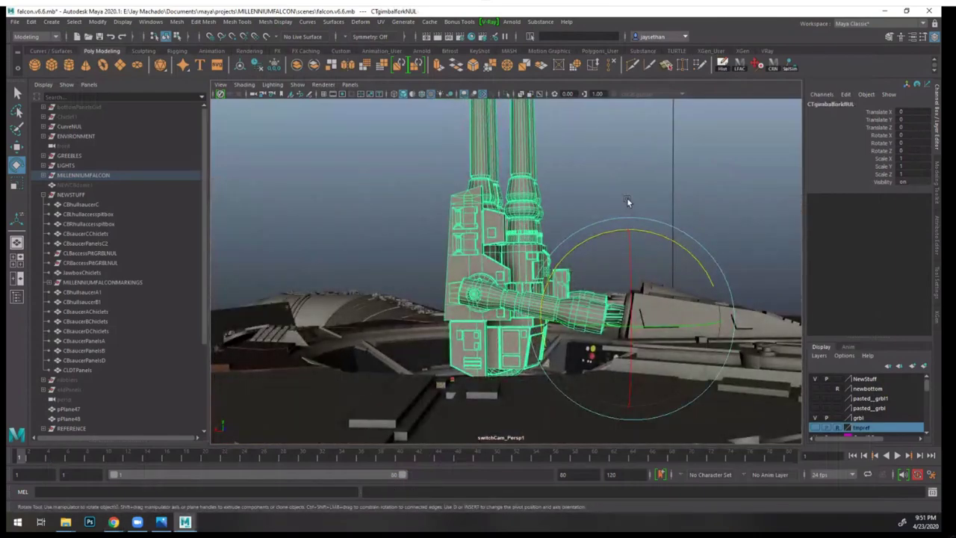
pyautogui.moveTo(626, 199); pyautogui.dragTo(594, 185, button='right')
pyautogui.keyDown('alt'); pyautogui.moveTo(695, 239); pyautogui.dragTo(754, 224); pyautogui.keyUp('alt')
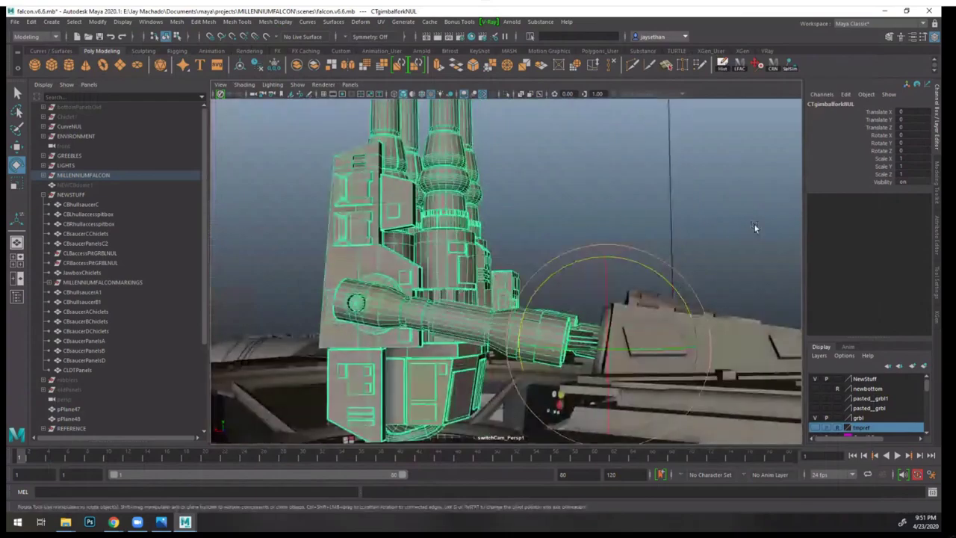
# - Select the cannon mount, fork piston and gimbal fork group in turn, examine the fork in orthographic side view, and clear the selection
pyautogui.click(670, 269)
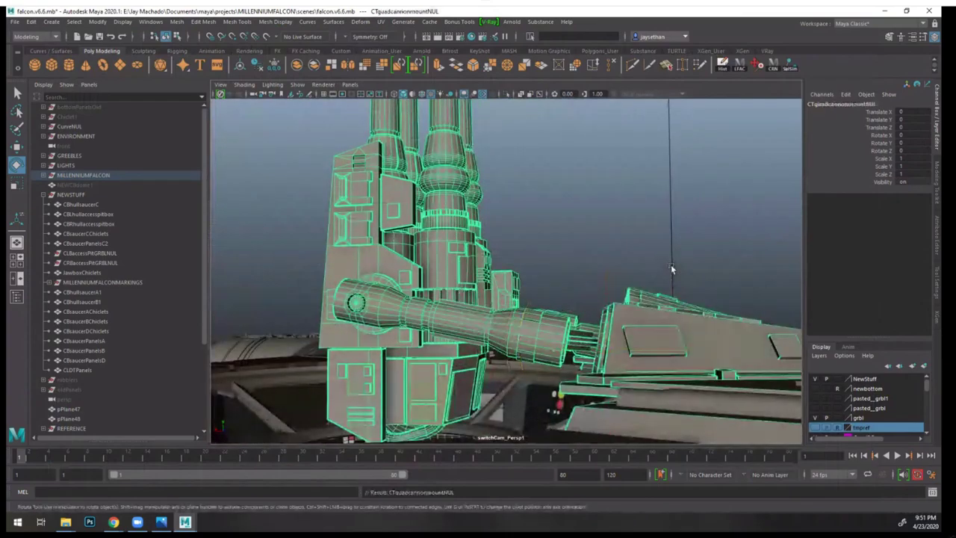
pyautogui.click(540, 332)
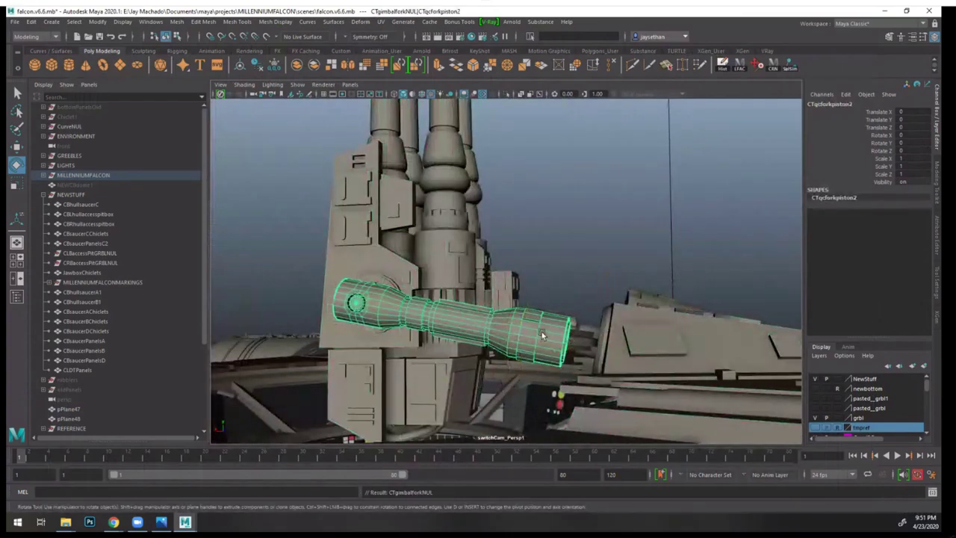
pyautogui.press('Up')
pyautogui.press('space')
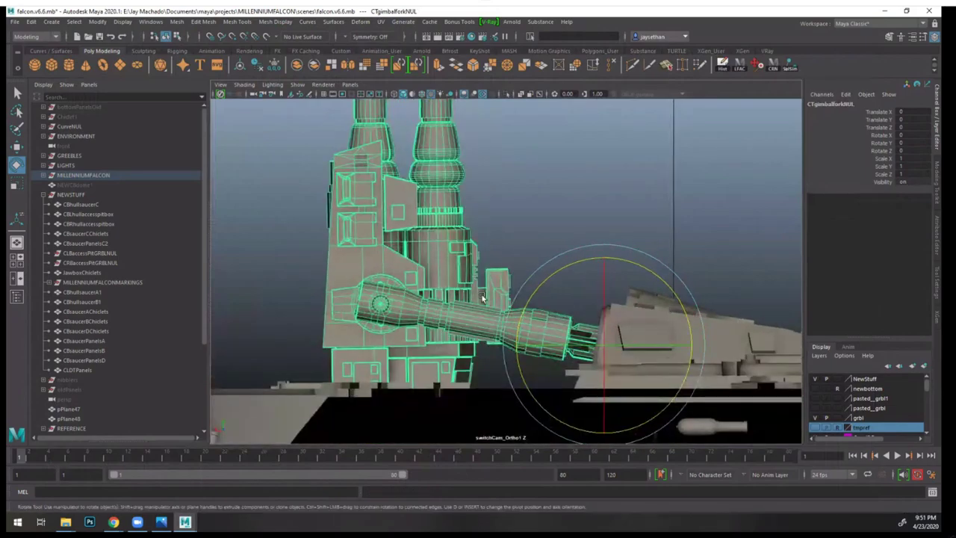
pyautogui.click(526, 212)
# - Select the whole quad cannon group in perspective view, set its Rotate Z to 0, and deselect it
pyautogui.press('space')
pyautogui.keyDown('alt'); pyautogui.moveTo(602, 292); pyautogui.dragTo(630, 271, button='right'); pyautogui.keyUp('alt')
pyautogui.keyDown('alt'); pyautogui.moveTo(630, 271); pyautogui.dragTo(510, 282); pyautogui.keyUp('alt')
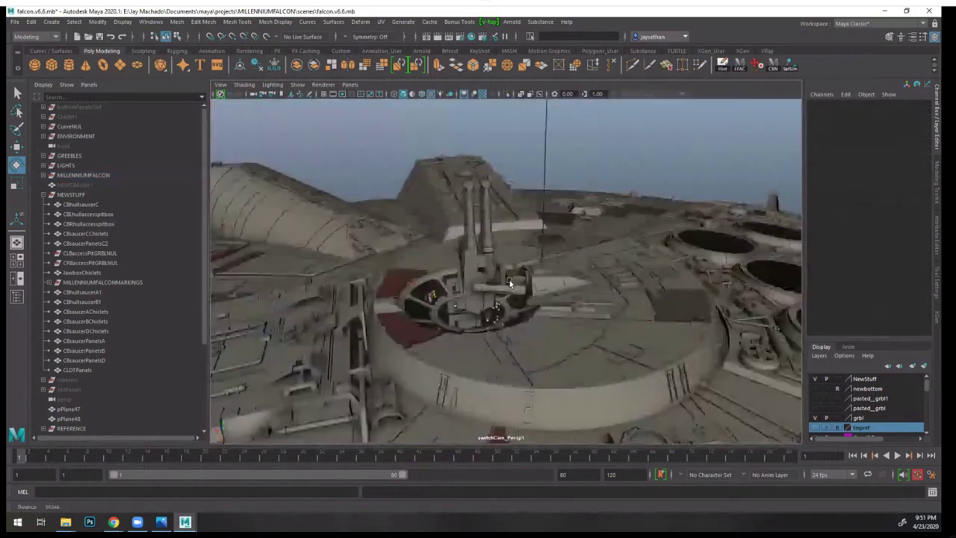
pyautogui.keyDown('alt'); pyautogui.moveTo(510, 283); pyautogui.dragTo(503, 280, button='right'); pyautogui.keyUp('alt')
pyautogui.keyDown('alt'); pyautogui.moveTo(504, 279); pyautogui.dragTo(512, 269); pyautogui.keyUp('alt')
pyautogui.keyDown('alt'); pyautogui.moveTo(512, 269); pyautogui.dragTo(589, 294, button='right'); pyautogui.keyUp('alt')
pyautogui.keyDown('alt'); pyautogui.moveTo(589, 294); pyautogui.dragTo(576, 326); pyautogui.keyUp('alt')
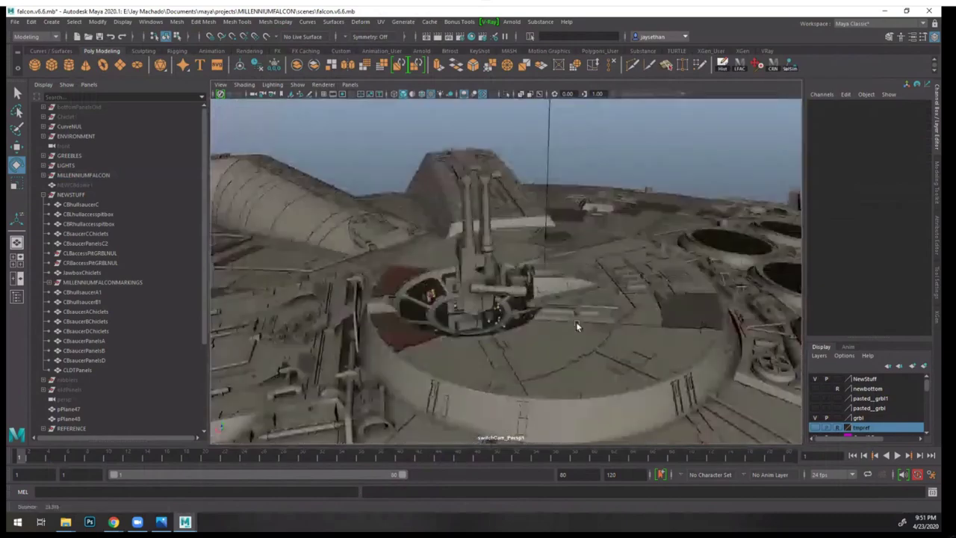
pyautogui.keyDown('alt'); pyautogui.moveTo(576, 326); pyautogui.dragTo(608, 318, button='right'); pyautogui.keyUp('alt')
pyautogui.click(480, 242)
pyautogui.press('Up')
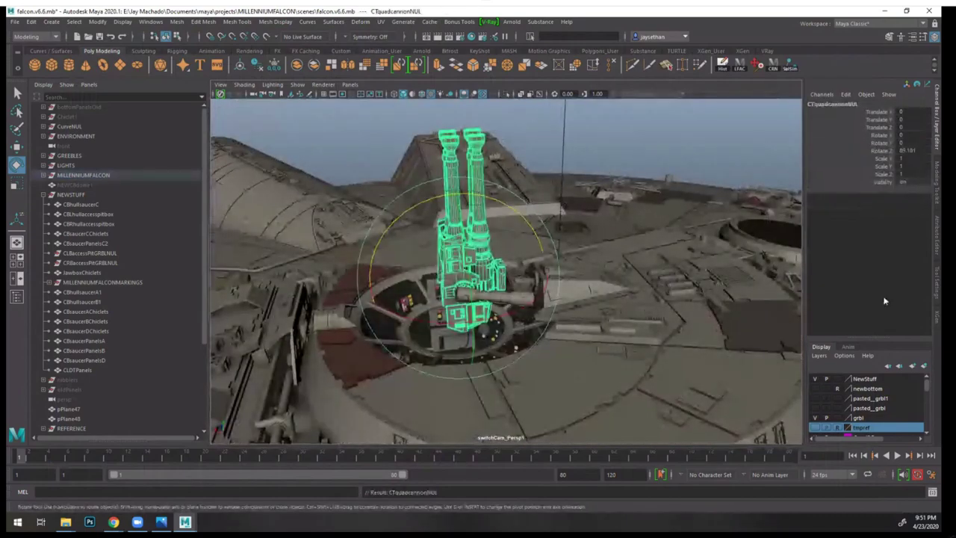
pyautogui.doubleClick(917, 151)
pyautogui.write('0')
pyautogui.press('Return')
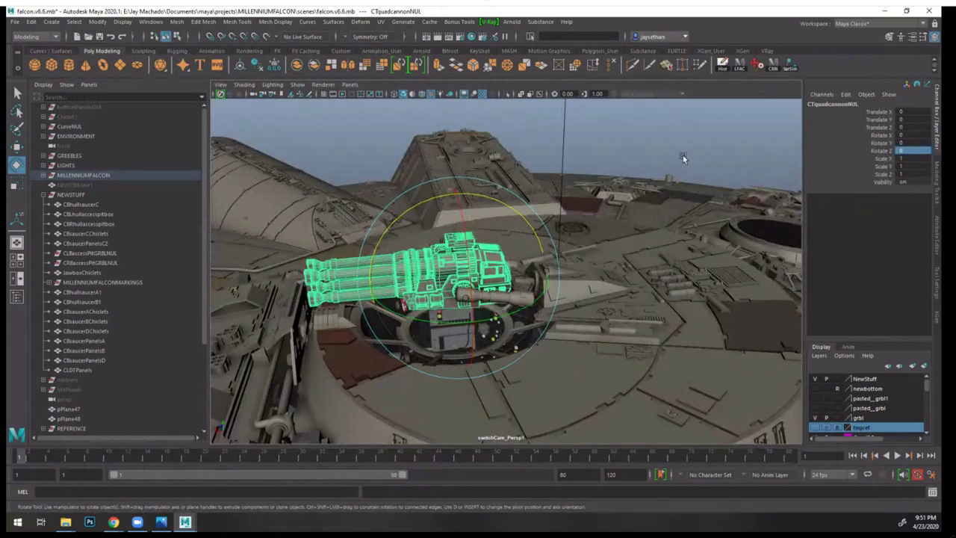
pyautogui.click(684, 153)
pyautogui.keyDown('alt'); pyautogui.moveTo(584, 284); pyautogui.dragTo(526, 283); pyautogui.keyUp('alt')
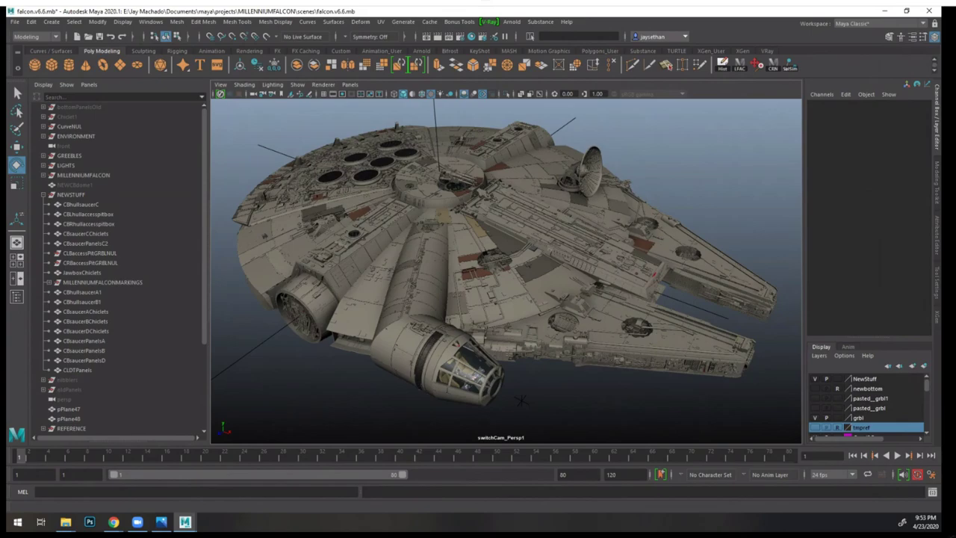
# - Switch to the browser window with the artist's blog and read the 2016 Film Reel post with its Millennium Falcon credits
pyautogui.hotkey('alt', 'Tab')
pyautogui.moveTo(7, 142); pyautogui.dragTo(605, 60)
pyautogui.scroll(-1, 721, 254)
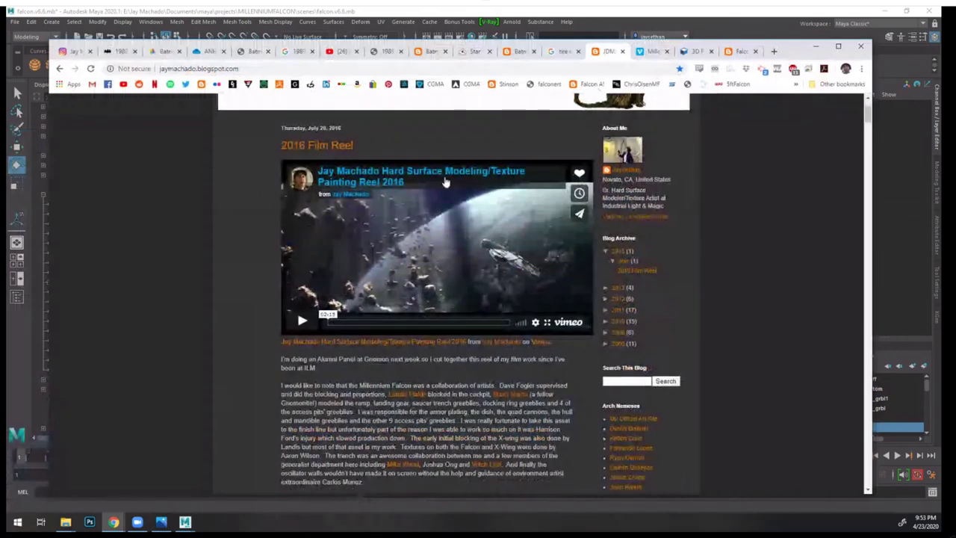
pyautogui.scroll(-1, 669, 336)
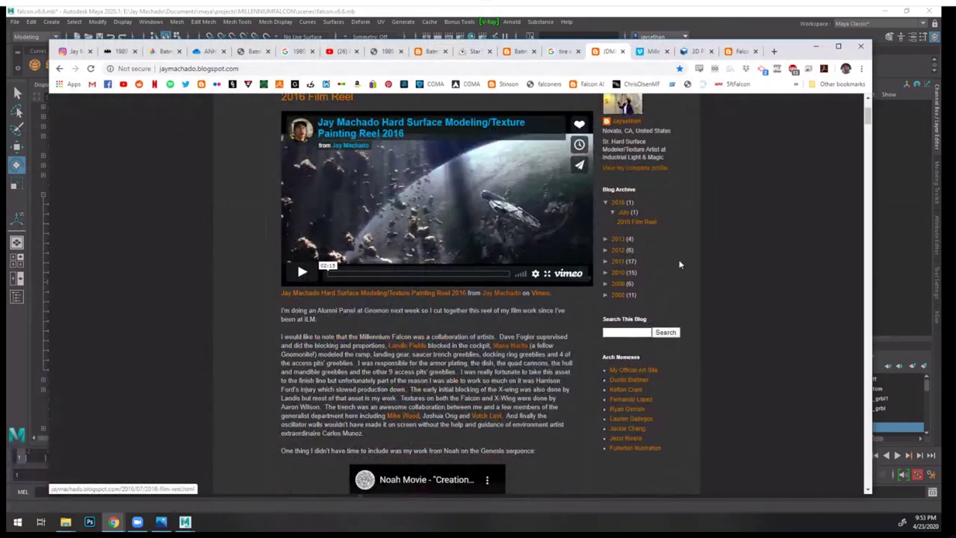
pyautogui.scroll(-4, 689, 272)
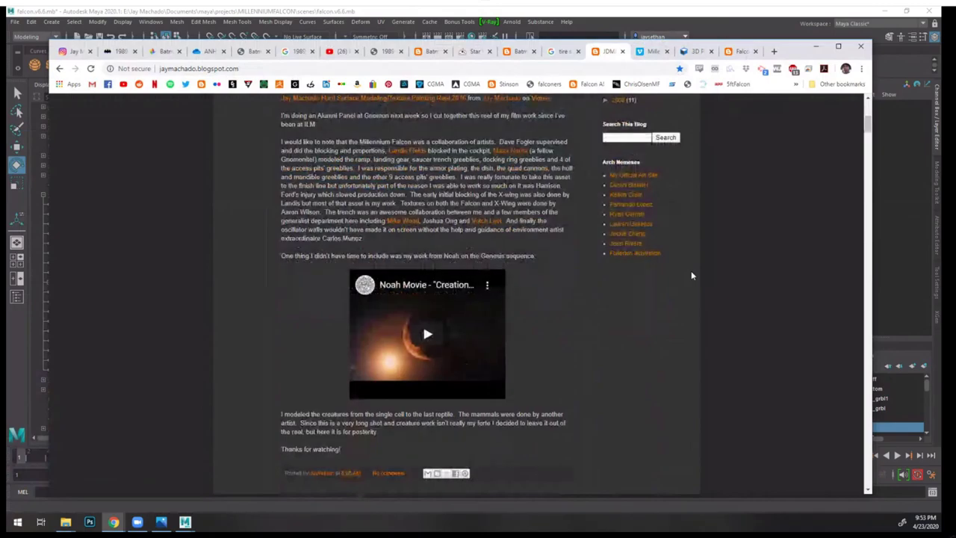
pyautogui.scroll(3, 690, 273)
# - Open the blog's 2009 archive and browse the Gnomon End of Term 2 plane and hangar renders and production design drawings
pyautogui.click(618, 247)
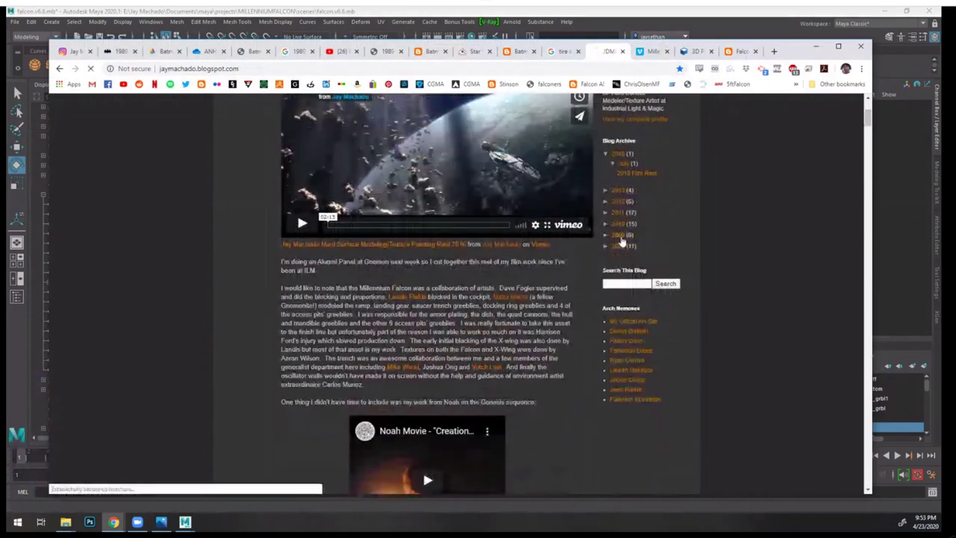
pyautogui.scroll(-6, 660, 228)
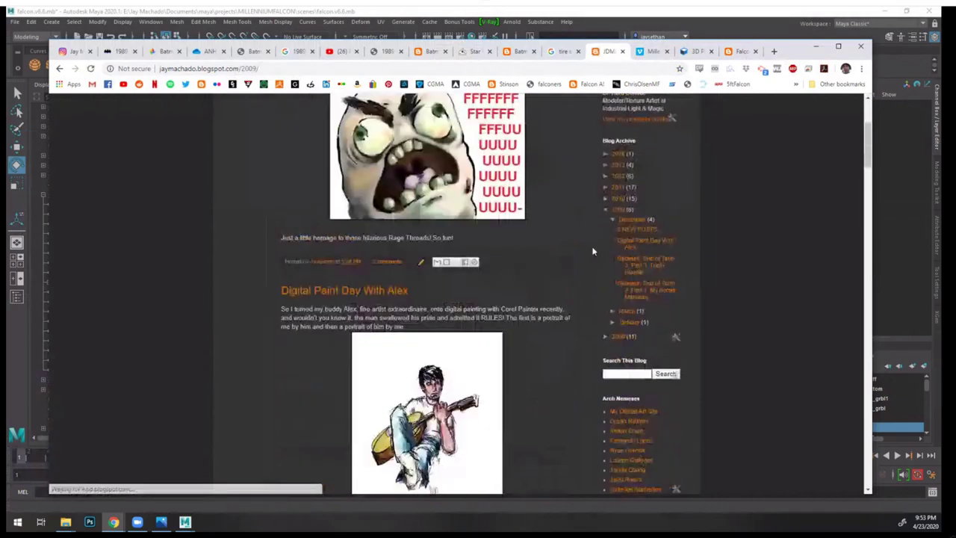
pyautogui.scroll(-10, 597, 244)
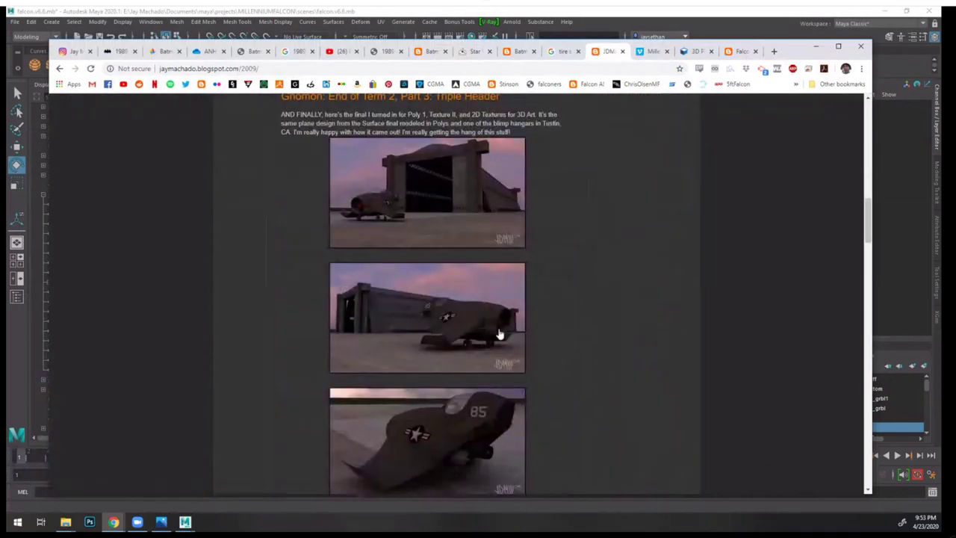
pyautogui.scroll(-2, 693, 299)
pyautogui.scroll(-2, 648, 301)
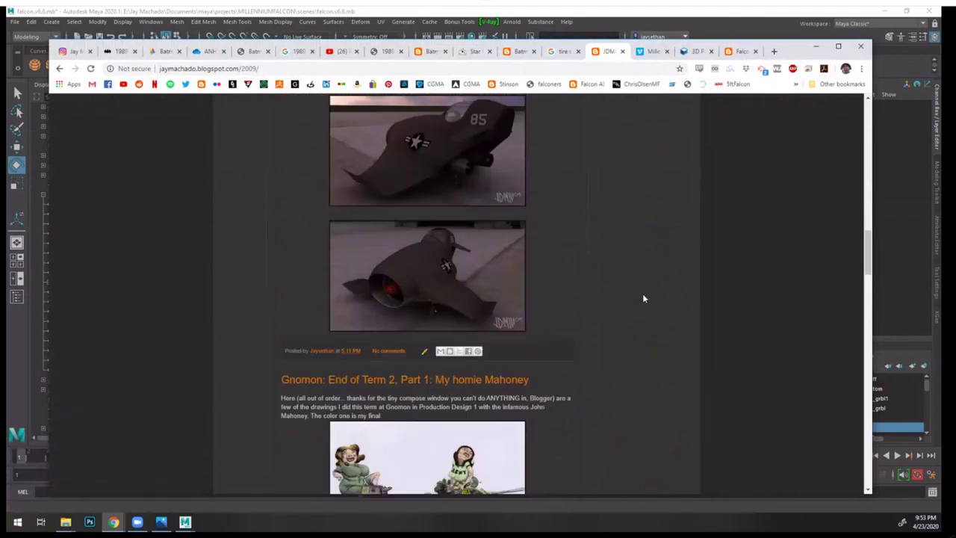
pyautogui.scroll(-2, 642, 293)
pyautogui.scroll(-6, 643, 297)
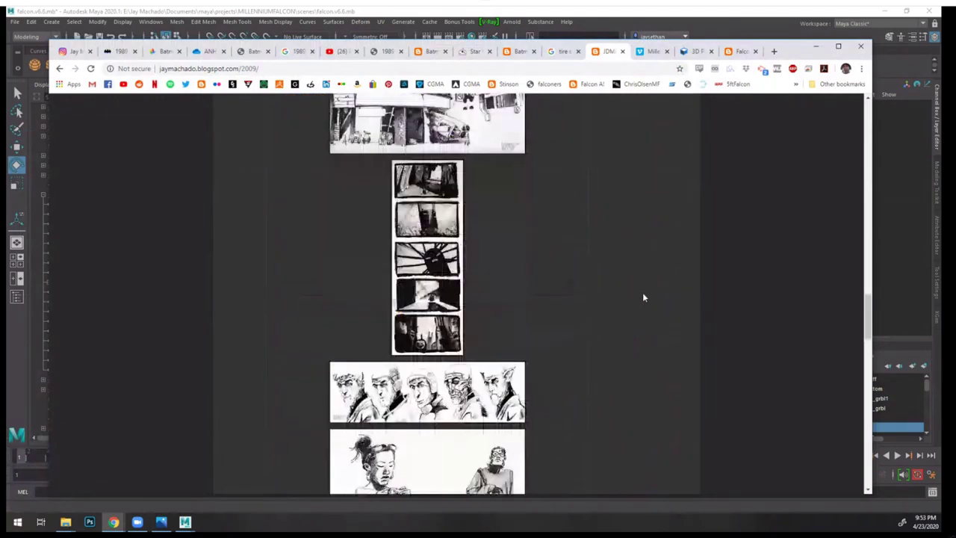
# - Open the blog's 2010 archive and browse the 1956 Bel Air renders, 3D Texture Midterm staff images and character modeling concepts
pyautogui.scroll(5, 642, 297)
pyautogui.scroll(20, 642, 293)
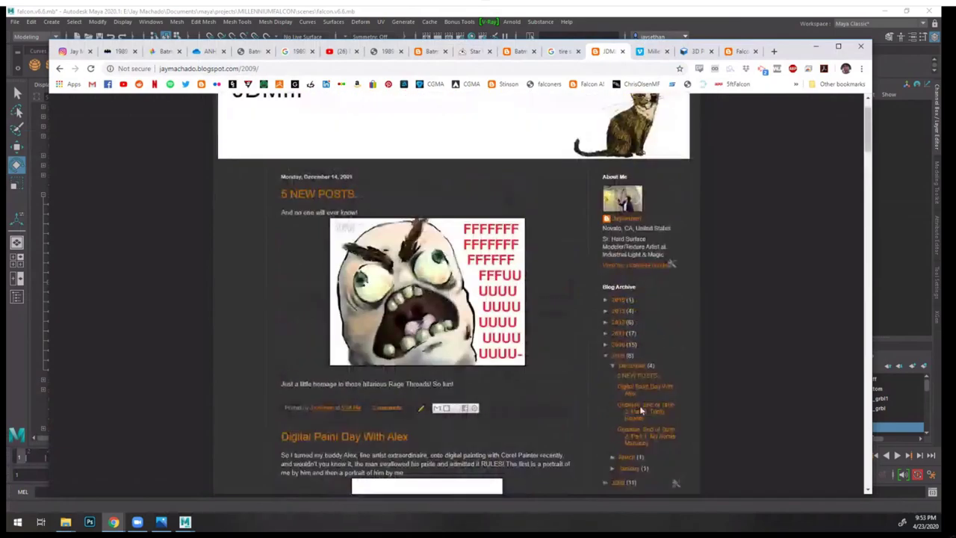
pyautogui.click(618, 345)
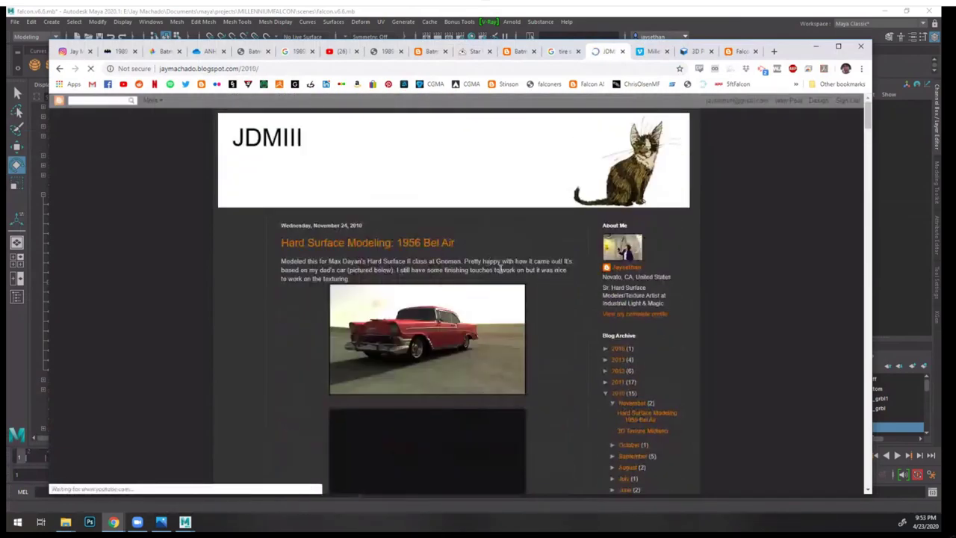
pyautogui.scroll(-4, 523, 280)
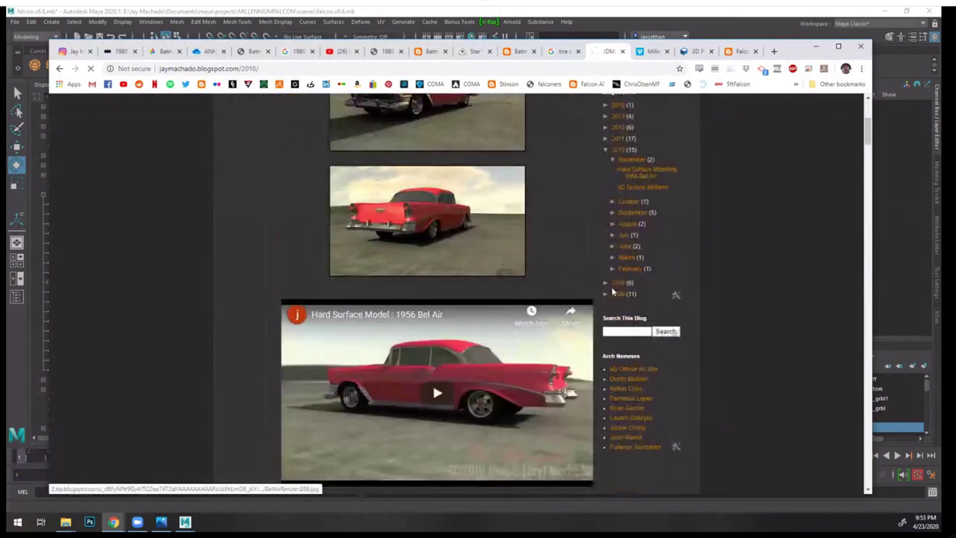
pyautogui.scroll(1, 562, 288)
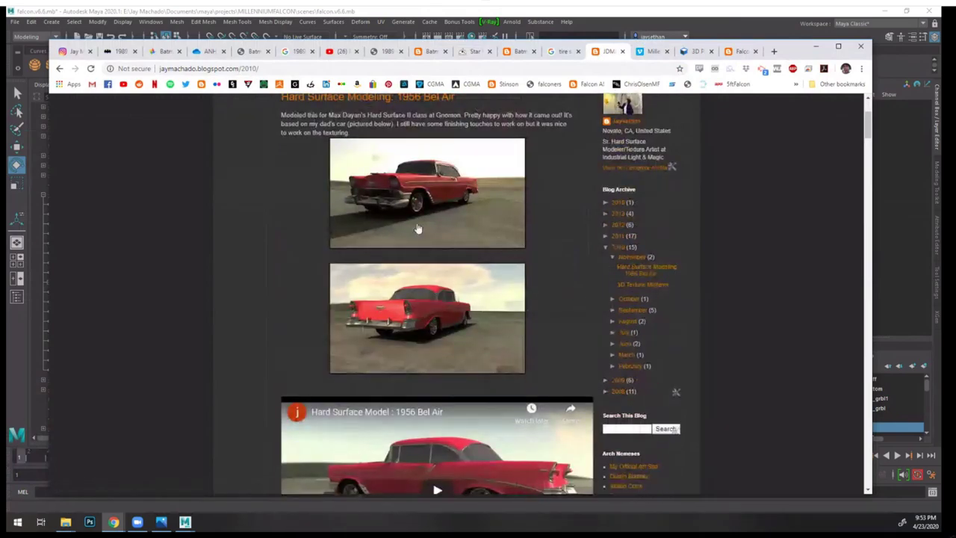
pyautogui.scroll(-6, 731, 301)
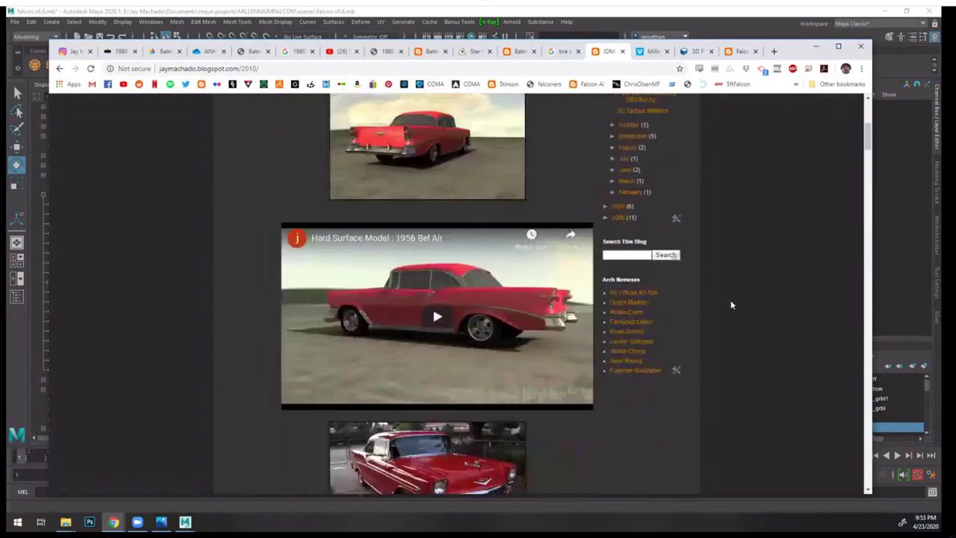
pyautogui.scroll(-3, 701, 279)
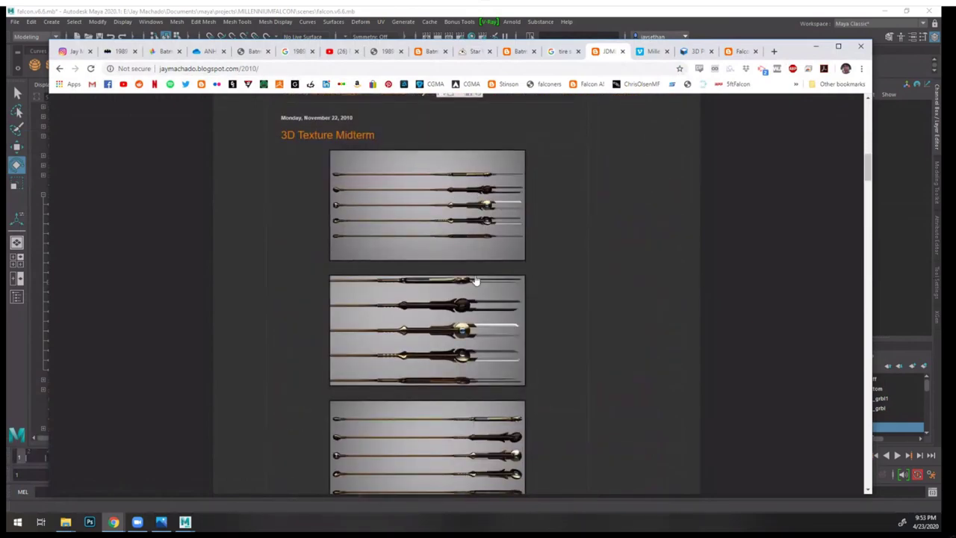
pyautogui.scroll(-1, 745, 303)
pyautogui.scroll(-7, 745, 303)
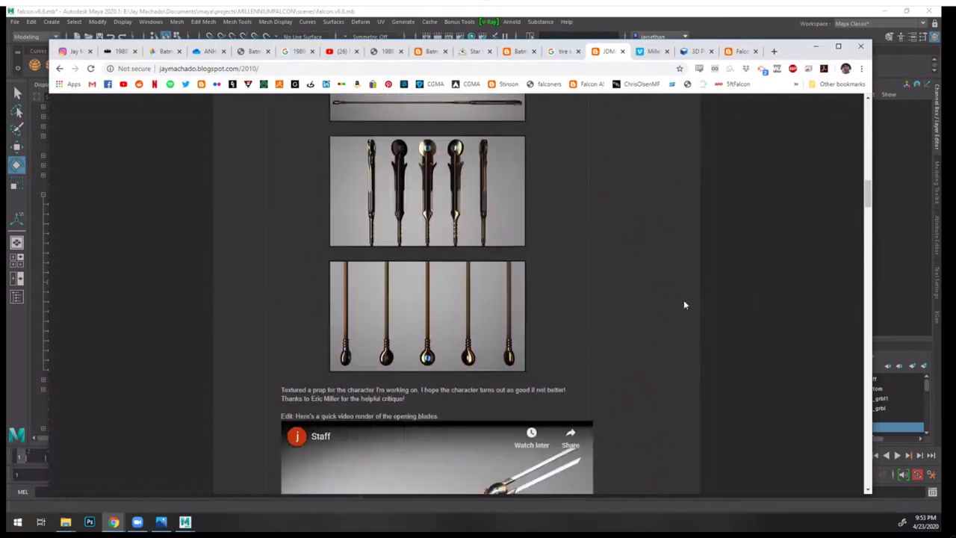
pyautogui.scroll(-5, 683, 305)
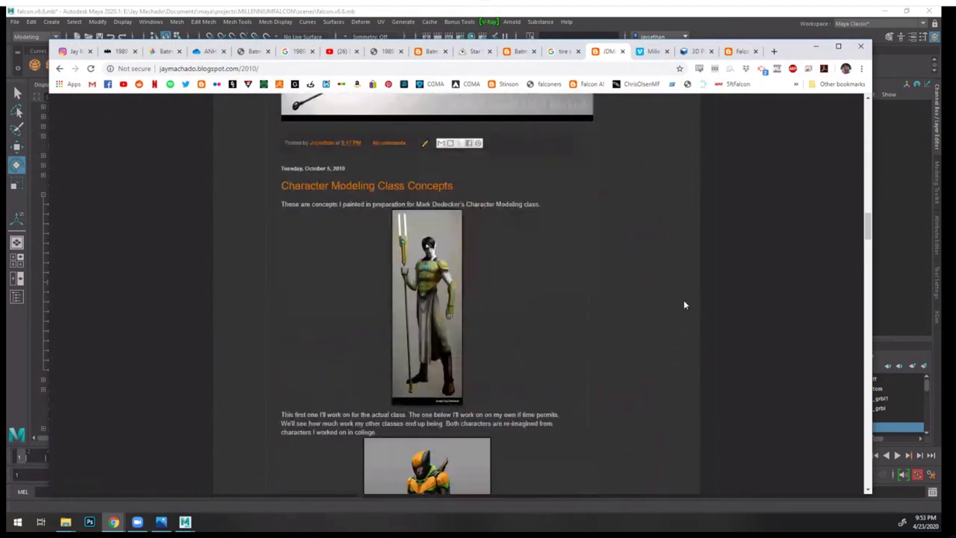
pyautogui.scroll(-11, 635, 239)
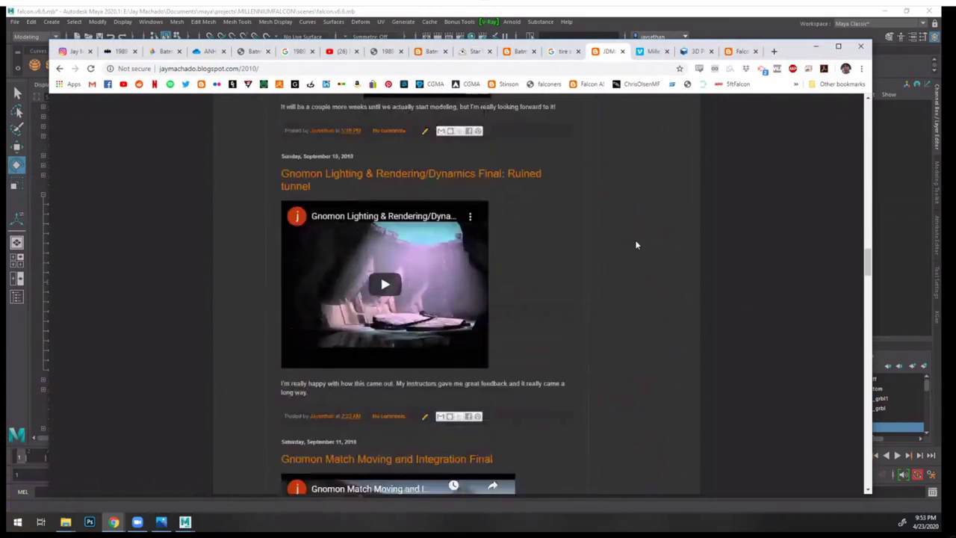
# - Look through the Ruined tunnel and Match Moving finals, the Advanced Digital Painting posts and the Lighting and Rendering Final image
pyautogui.scroll(2, 635, 243)
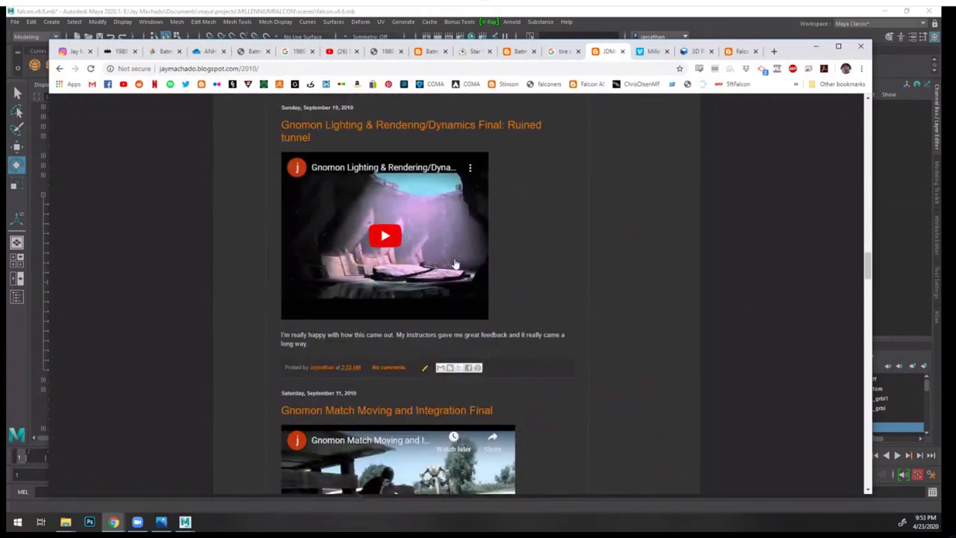
pyautogui.scroll(1, 577, 272)
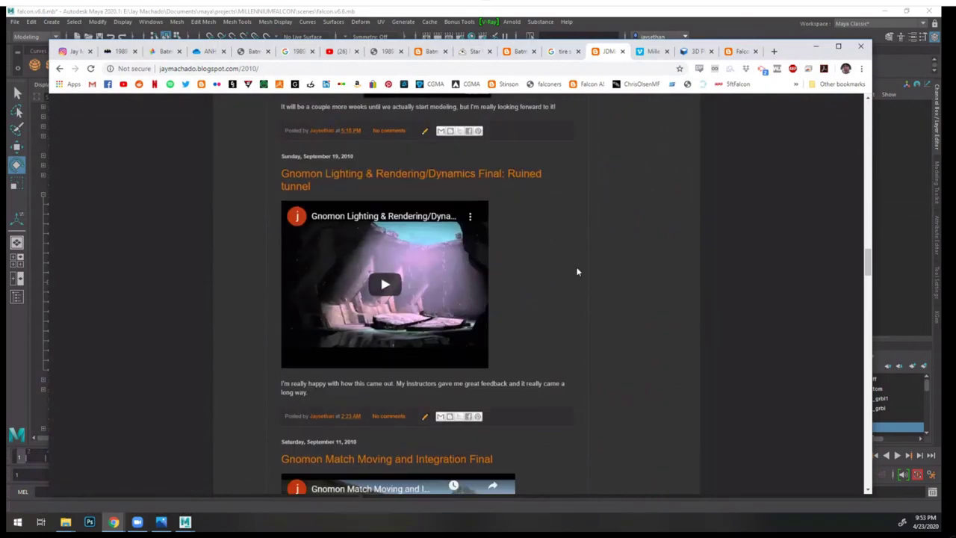
pyautogui.scroll(-2, 561, 295)
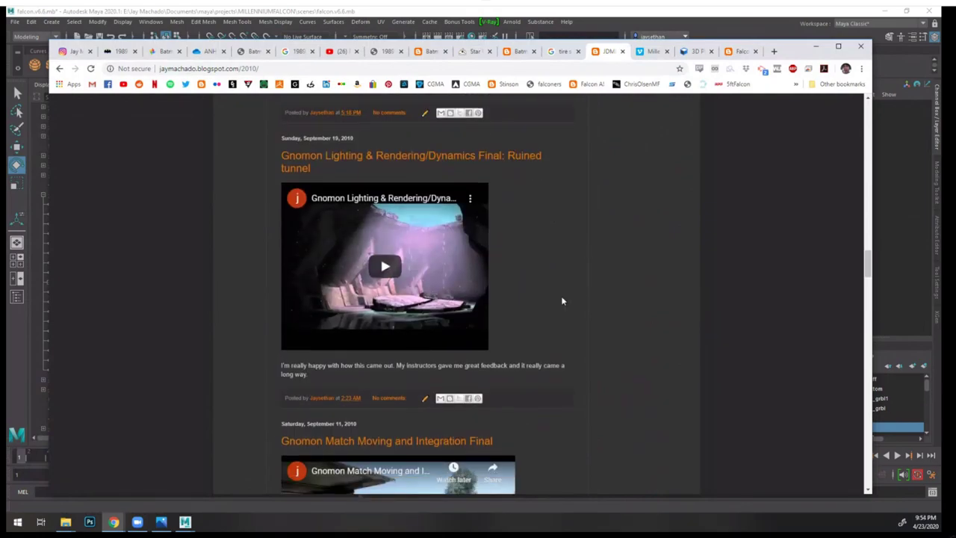
pyautogui.scroll(2, 505, 245)
pyautogui.scroll(-2, 523, 258)
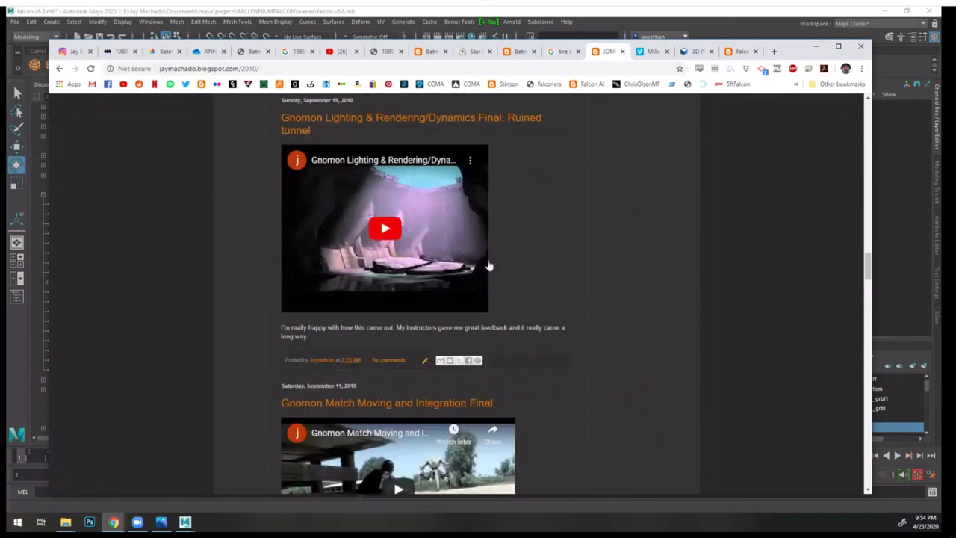
pyautogui.scroll(-10, 536, 258)
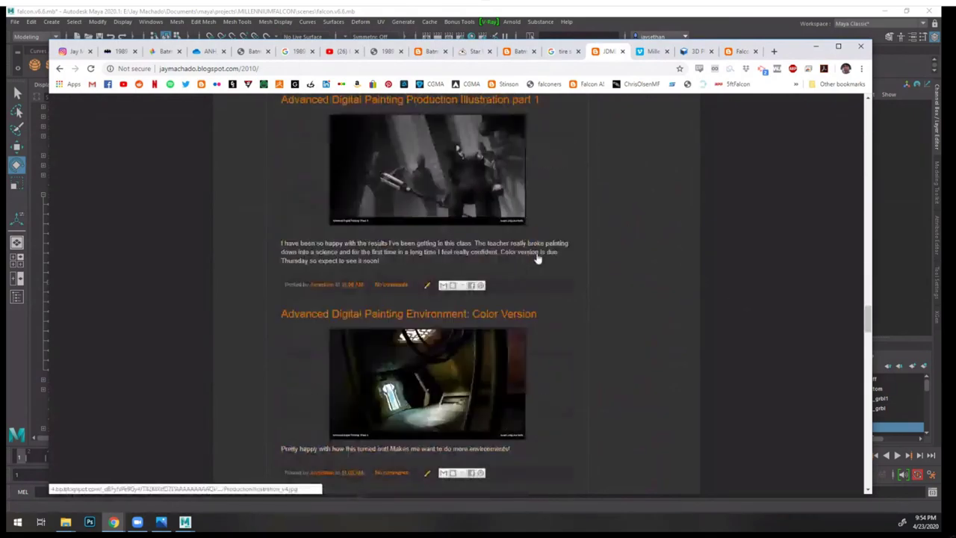
pyautogui.scroll(-10, 537, 258)
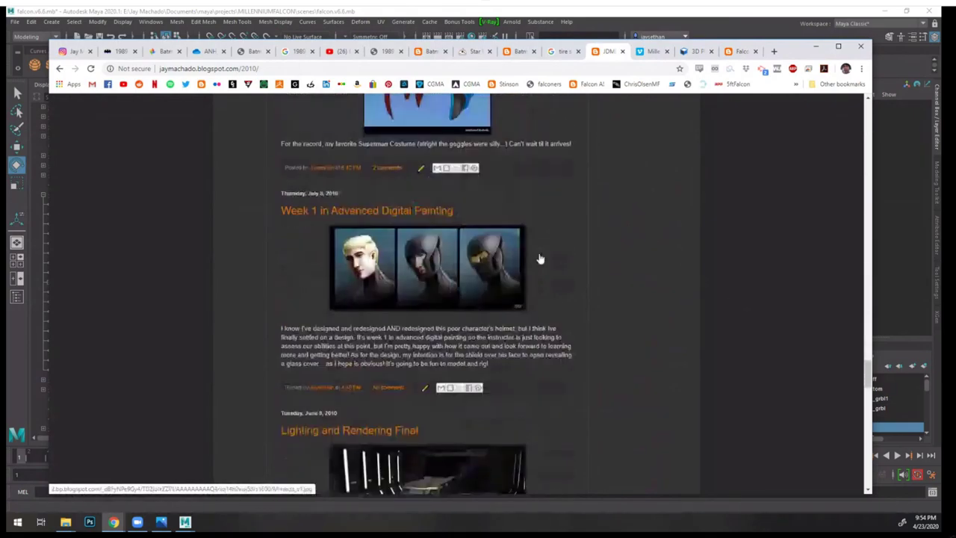
pyautogui.scroll(-2, 539, 258)
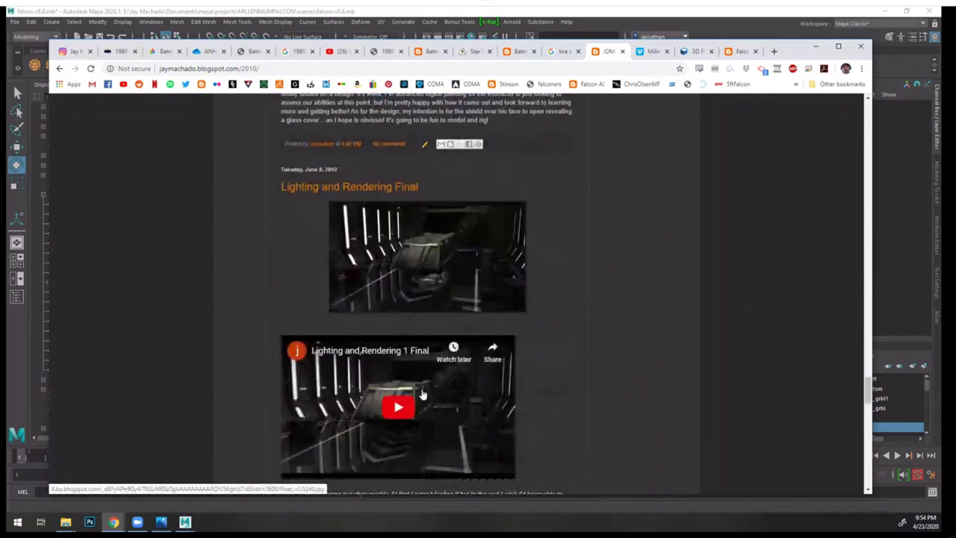
# - Play the Lighting and Rendering 1 Final video and look over the Ship Landing Ambient Occlusion clip and the posts around it
pyautogui.scroll(-2, 478, 388)
pyautogui.click(398, 309)
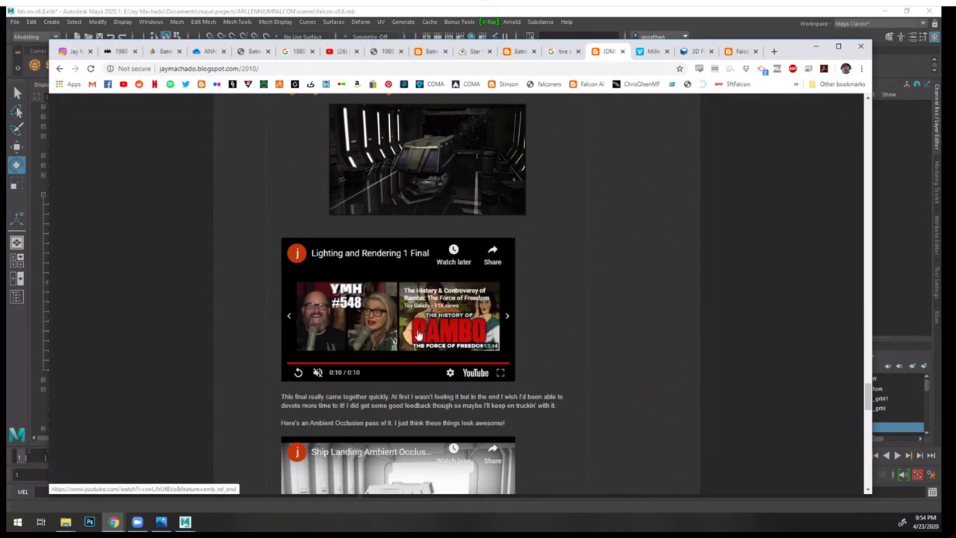
pyautogui.scroll(-3, 590, 285)
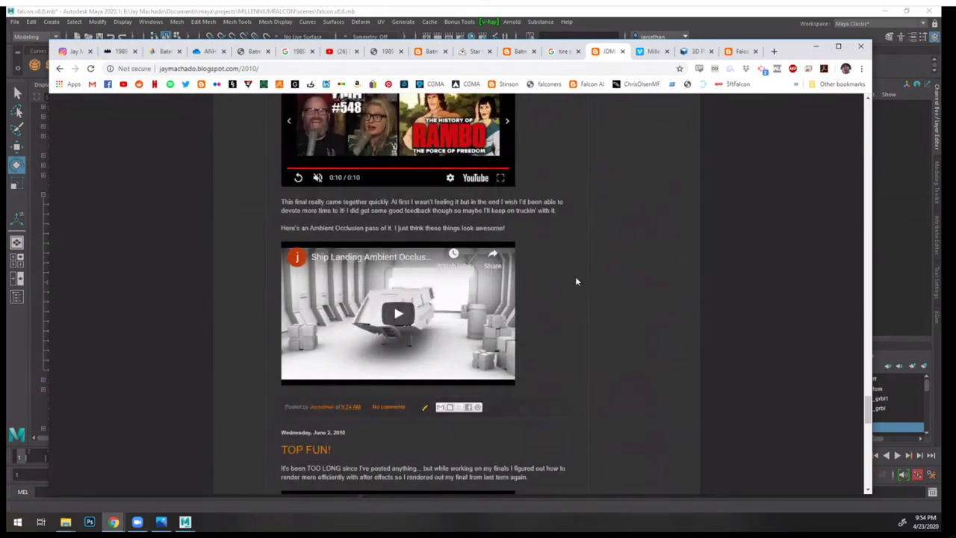
pyautogui.scroll(2, 575, 282)
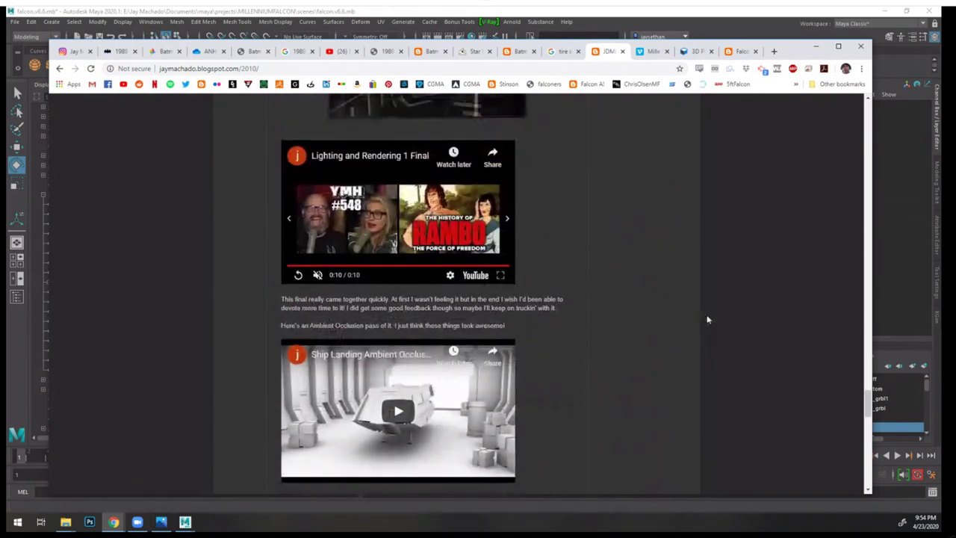
pyautogui.scroll(9, 702, 318)
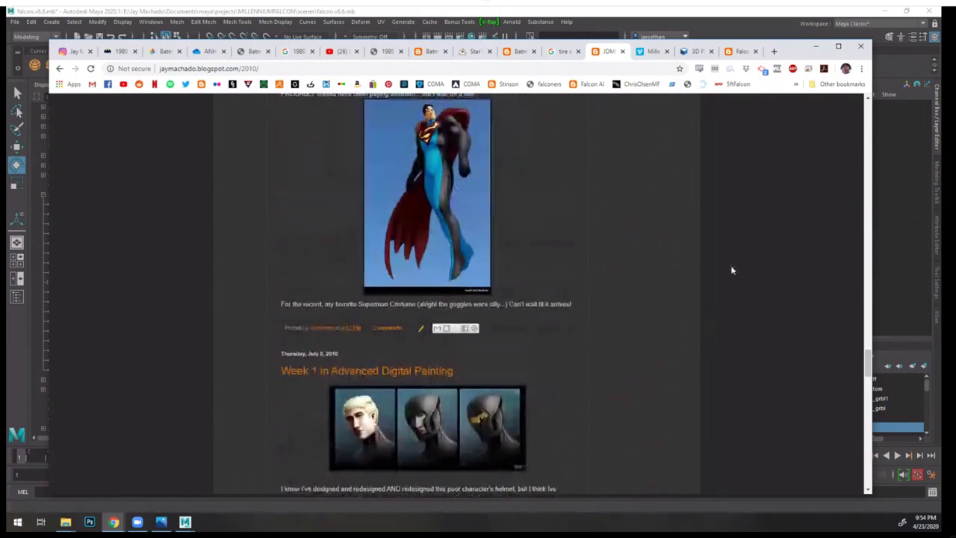
pyautogui.scroll(2, 731, 270)
# - Close the blog page, switch back to Maya, and inspect the Millennium Falcon from the front mandibles and the rear saucer side
pyautogui.click(622, 51)
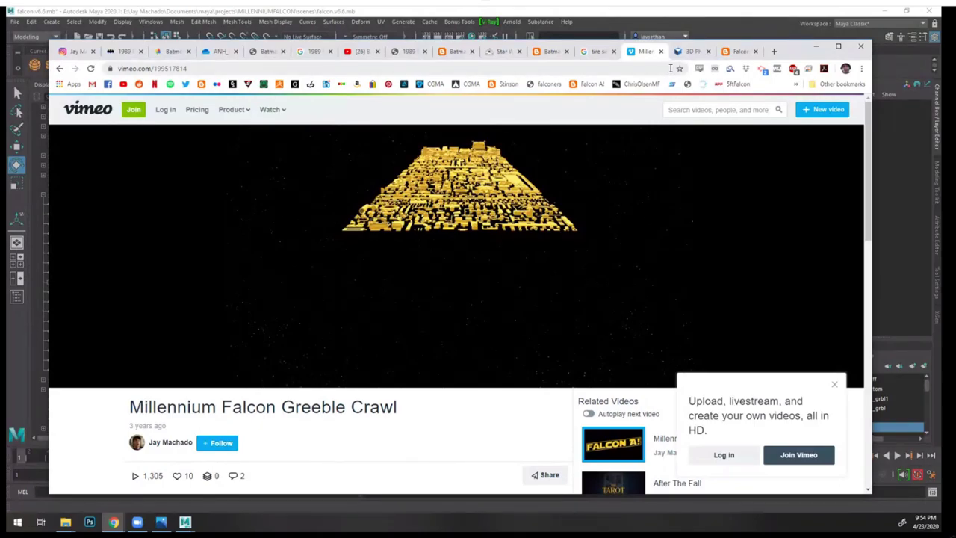
pyautogui.click(646, 10)
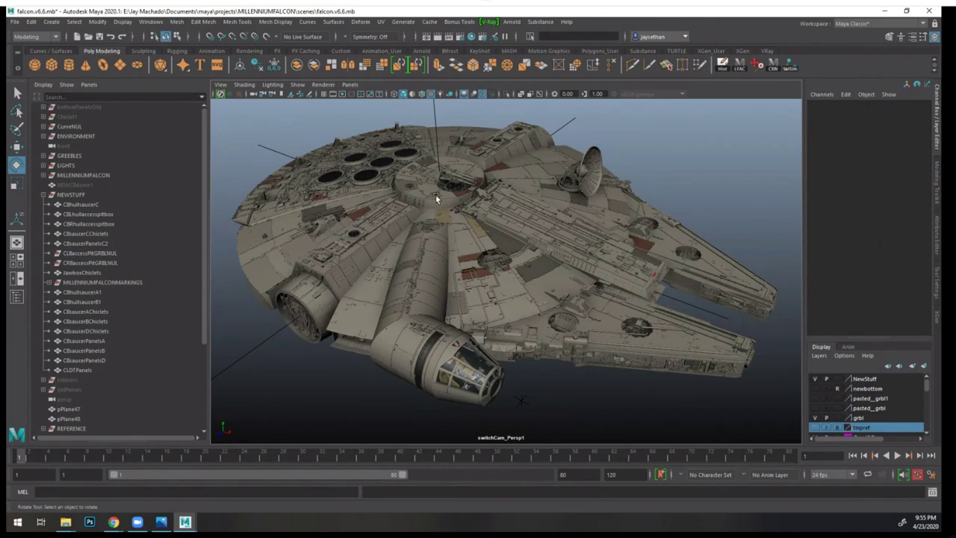
pyautogui.keyDown('alt'); pyautogui.moveTo(437, 198); pyautogui.dragTo(536, 241, button='right'); pyautogui.keyUp('alt')
pyautogui.keyDown('alt'); pyautogui.moveTo(535, 241); pyautogui.dragTo(586, 168); pyautogui.keyUp('alt')
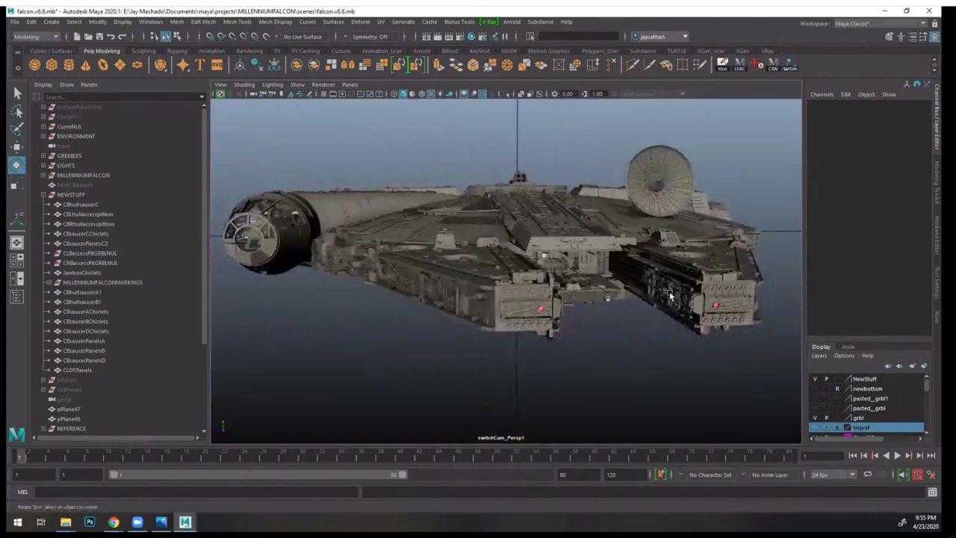
pyautogui.keyDown('alt'); pyautogui.moveTo(663, 285); pyautogui.dragTo(691, 307); pyautogui.keyUp('alt')
pyautogui.keyDown('alt'); pyautogui.moveTo(502, 234); pyautogui.dragTo(653, 211); pyautogui.keyUp('alt')
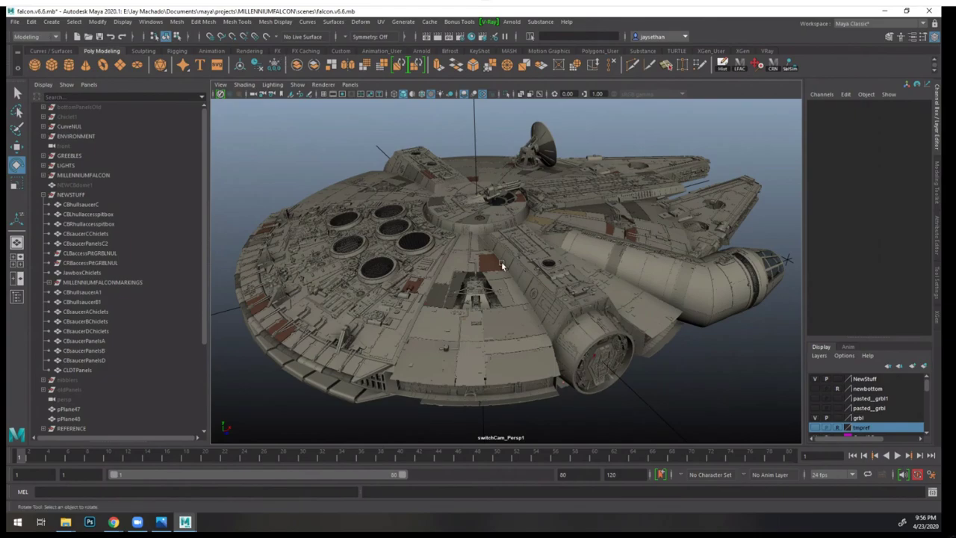
# - Create a polygon cube, move it about 30.9 units along Z clear of the Falcon, and frame it up close
pyautogui.click(52, 66)
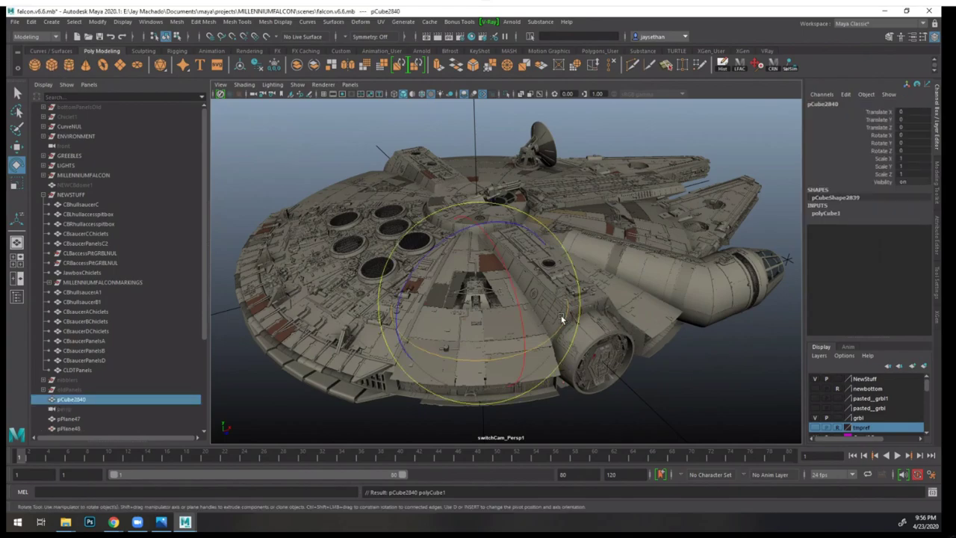
pyautogui.press('w')
pyautogui.moveTo(504, 329); pyautogui.dragTo(642, 424)
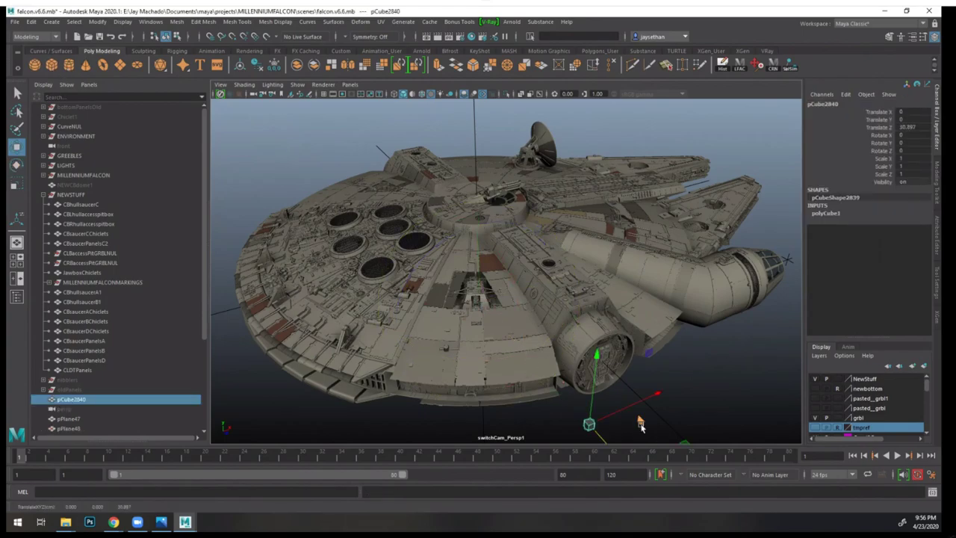
pyautogui.press('f')
pyautogui.keyDown('alt'); pyautogui.moveTo(621, 336); pyautogui.dragTo(721, 416, button='right'); pyautogui.keyUp('alt')
pyautogui.keyDown('alt'); pyautogui.moveTo(440, 254); pyautogui.dragTo(635, 295, button='right'); pyautogui.keyUp('alt')
pyautogui.keyDown('alt'); pyautogui.moveTo(635, 295); pyautogui.dragTo(614, 305); pyautogui.keyUp('alt')
pyautogui.click(589, 256)
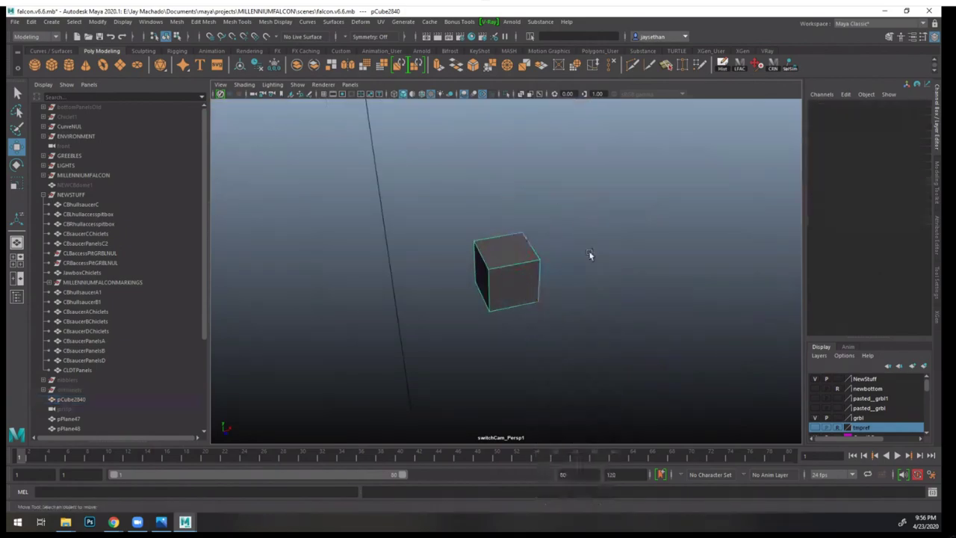
# - Extrude two adjacent side faces of the cube outward to form an L-shaped block
pyautogui.keyDown('alt'); pyautogui.moveTo(589, 256); pyautogui.dragTo(565, 294); pyautogui.keyUp('alt')
pyautogui.click(543, 280)
pyautogui.keyDown('shift'); pyautogui.doubleClick(522, 291); pyautogui.keyUp('shift')
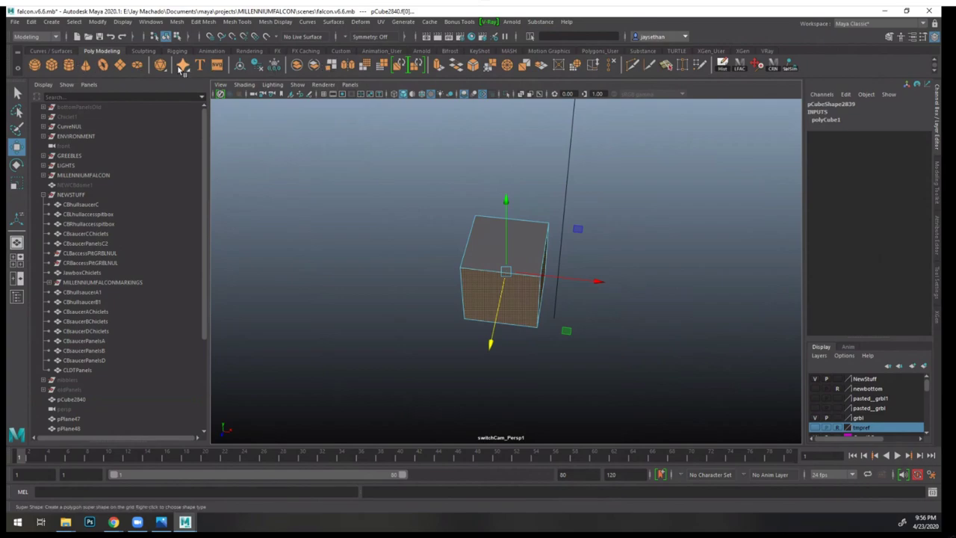
pyautogui.click(438, 67)
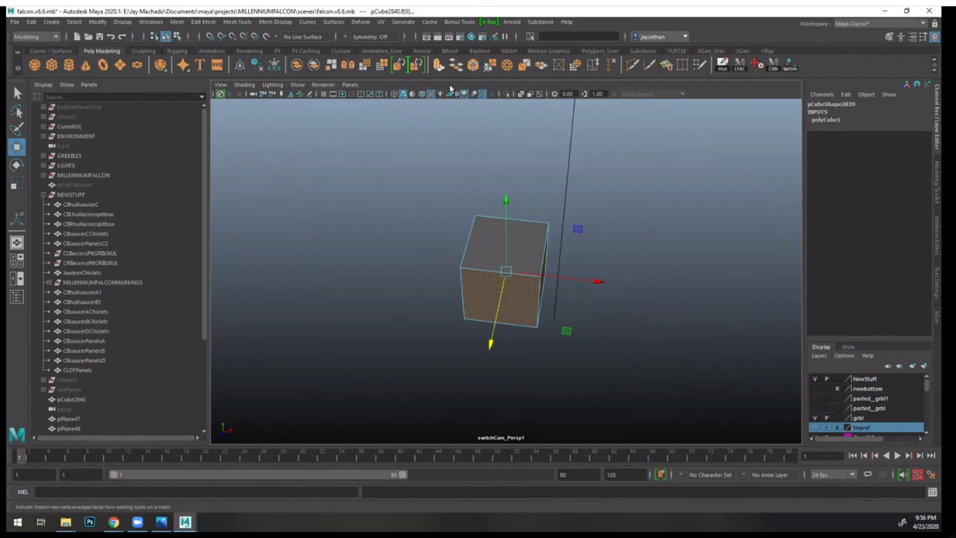
pyautogui.moveTo(489, 348); pyautogui.dragTo(466, 410)
# - Split an edge ring to add an edge loop lengthwise through one arm and the corner section of the L-shaped block
pyautogui.keyDown('alt'); pyautogui.moveTo(549, 295); pyautogui.dragTo(518, 267); pyautogui.keyUp('alt')
pyautogui.moveTo(518, 267); pyautogui.dragTo(568, 254, button='right')
pyautogui.click(499, 294)
pyautogui.click(500, 225)
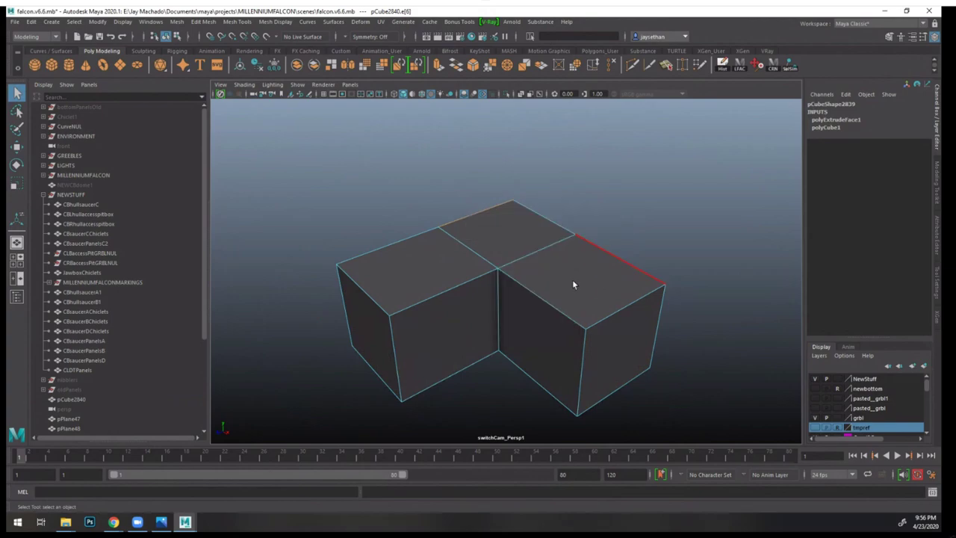
pyautogui.click(533, 250)
pyautogui.keyDown('ctrl'); pyautogui.moveTo(534, 191); pyautogui.dragTo(565, 241, button='right'); pyautogui.keyUp('ctrl')
pyautogui.keyDown('alt'); pyautogui.moveTo(565, 241); pyautogui.dragTo(526, 238); pyautogui.keyUp('alt')
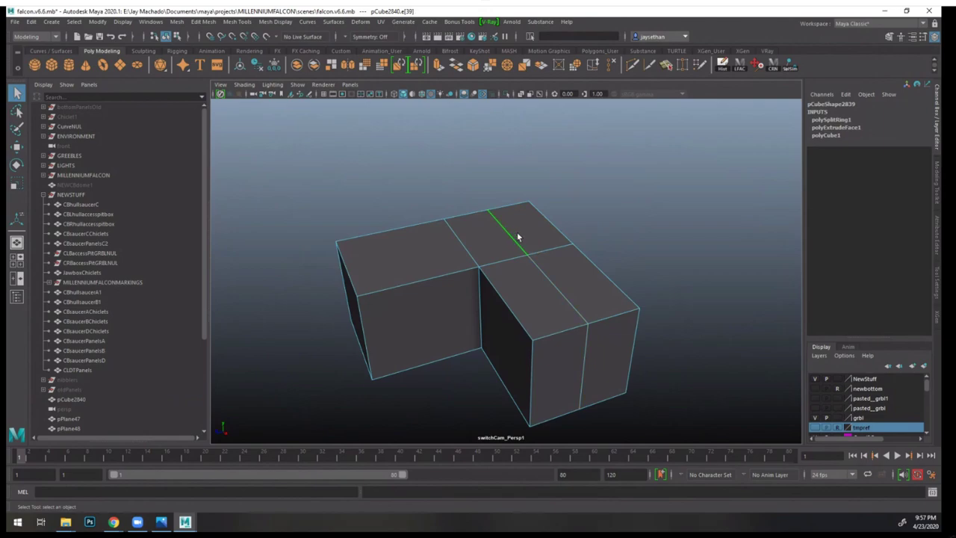
# - Extrude the outer half of the corner section's top face upward by about 0.62 units
pyautogui.scroll(3, 535, 257)
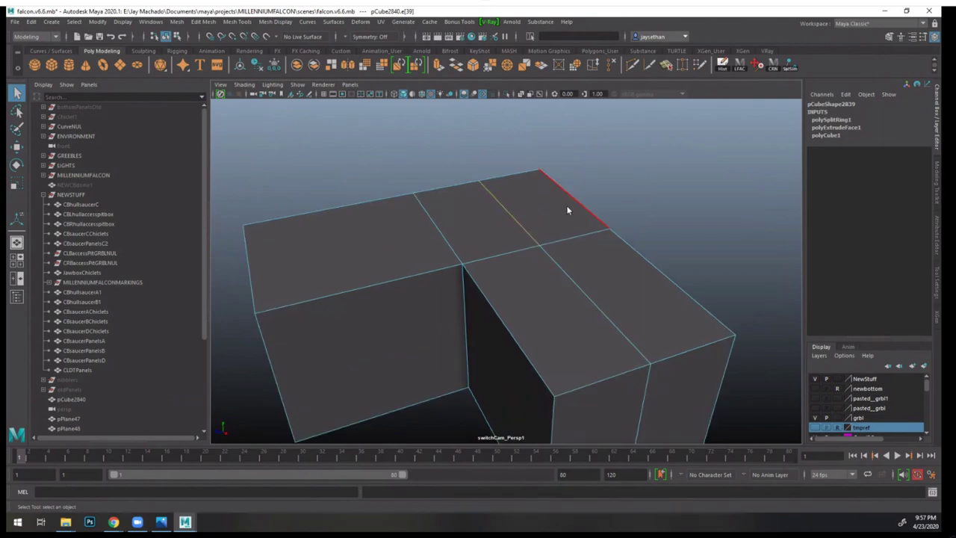
pyautogui.moveTo(567, 209); pyautogui.dragTo(567, 227, button='right')
pyautogui.click(585, 230)
pyautogui.click(586, 234)
pyautogui.keyDown('alt'); pyautogui.moveTo(586, 235); pyautogui.dragTo(546, 207); pyautogui.keyUp('alt')
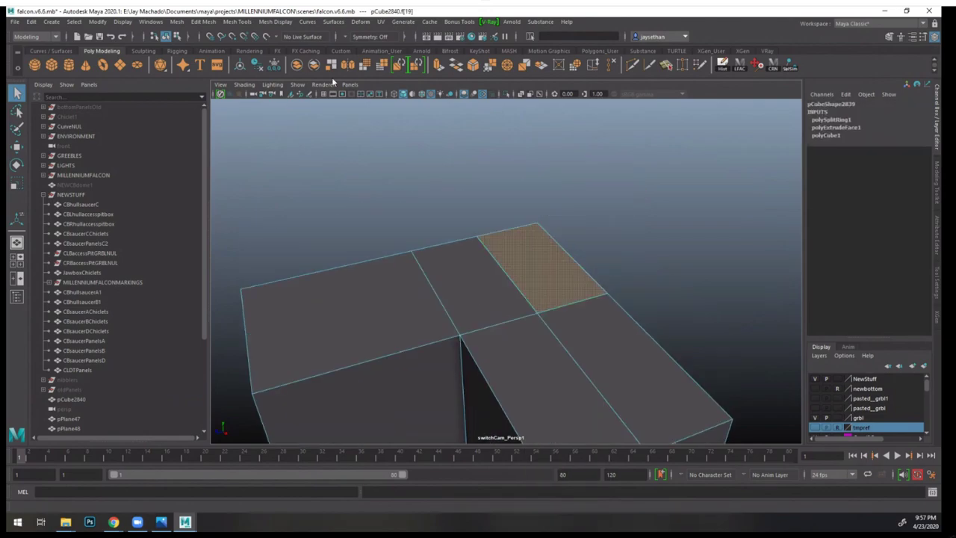
pyautogui.click(439, 66)
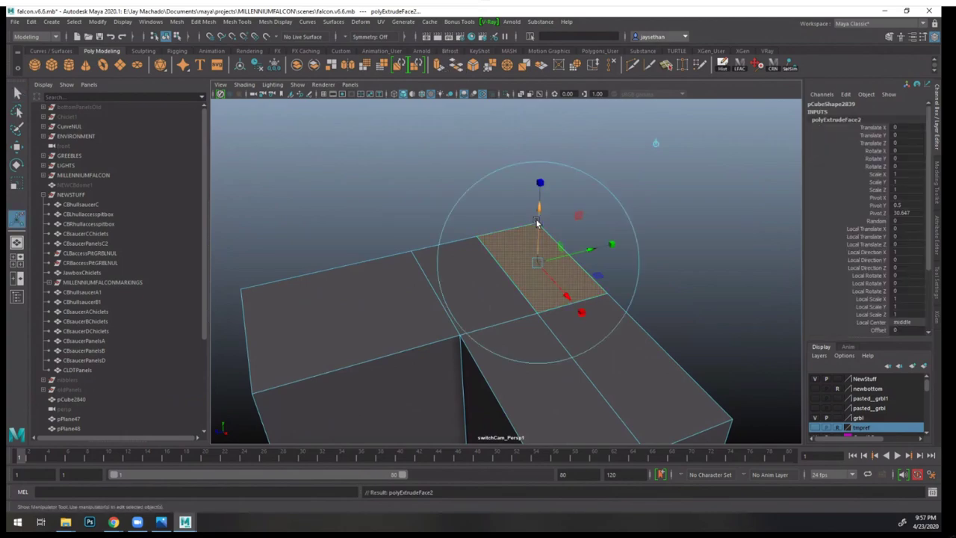
pyautogui.moveTo(539, 216); pyautogui.dragTo(597, 271)
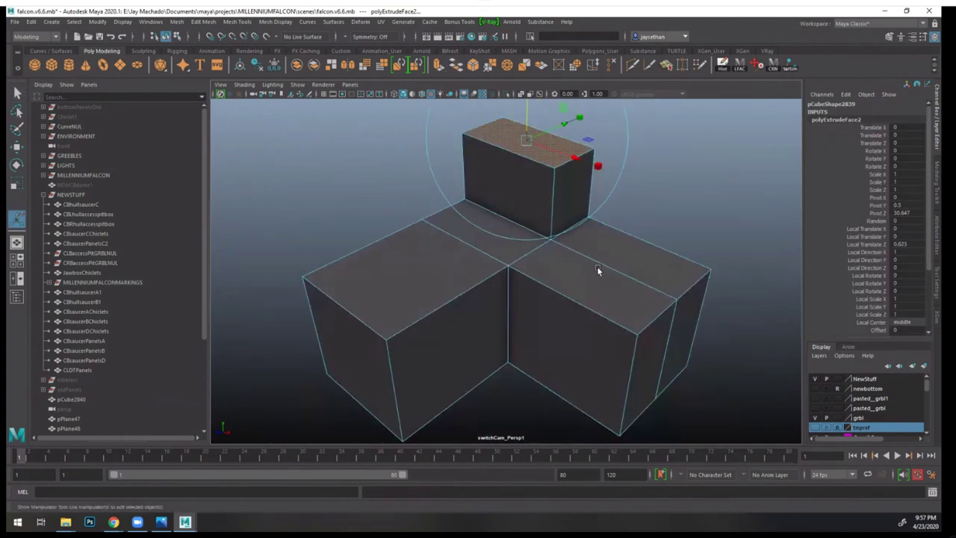
# - Bevel the vertical edge at the inside corner between the two arms of the L-shaped block
pyautogui.rightClick(518, 254)
pyautogui.click(518, 226)
pyautogui.click(509, 298)
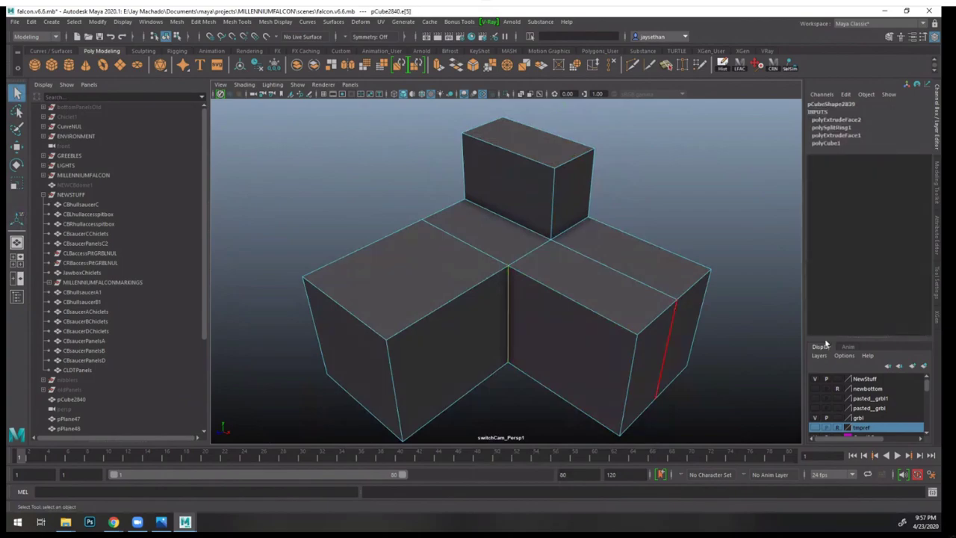
pyautogui.click(177, 21)
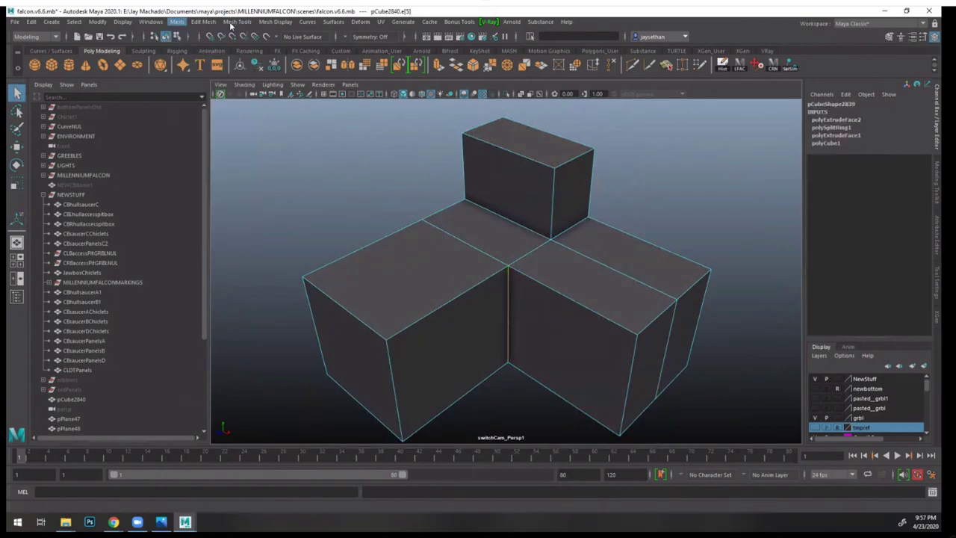
pyautogui.click(208, 22)
pyautogui.click(209, 56)
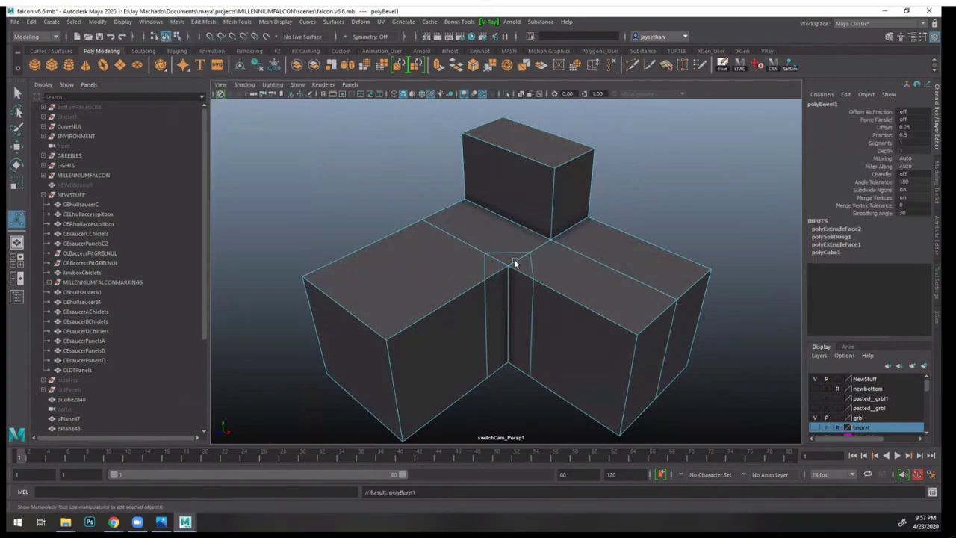
# - Turn on the Chamfer option of the inside corner's bevel
pyautogui.click(848, 229)
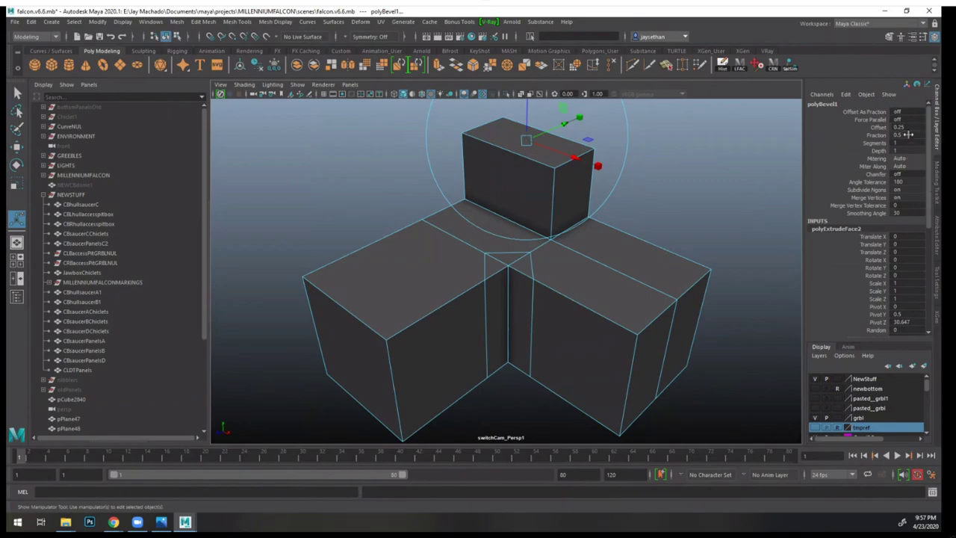
pyautogui.doubleClick(908, 174)
pyautogui.write('1')
pyautogui.press('Return')
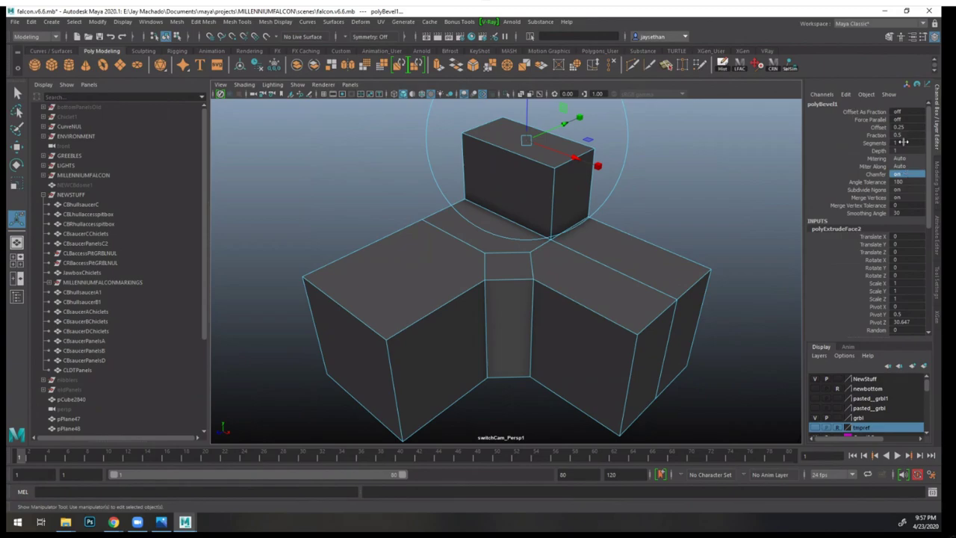
# - Set the corner bevel's Fraction to 1 and turn Offset As Fraction on
pyautogui.click(877, 135)
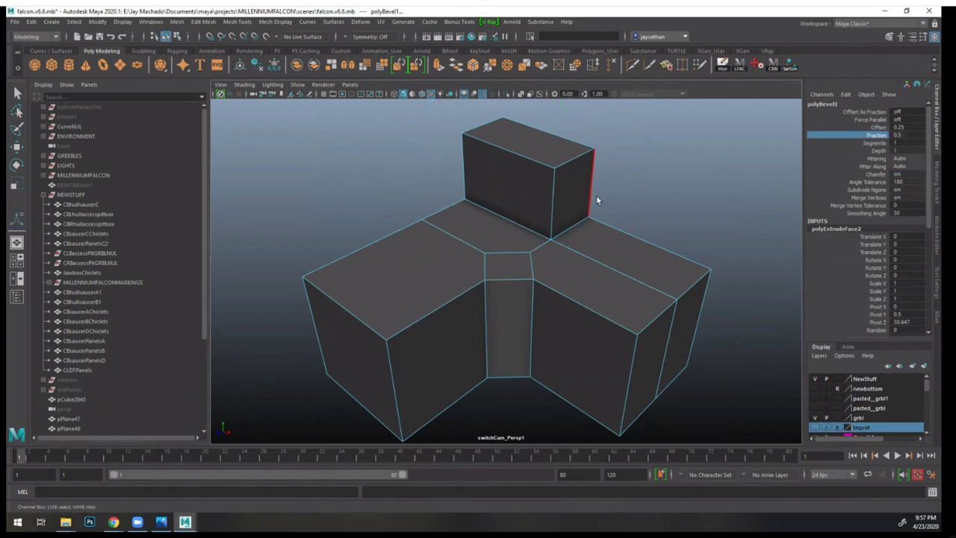
pyautogui.moveTo(595, 195); pyautogui.dragTo(612, 197, button='middle')
pyautogui.click(907, 111)
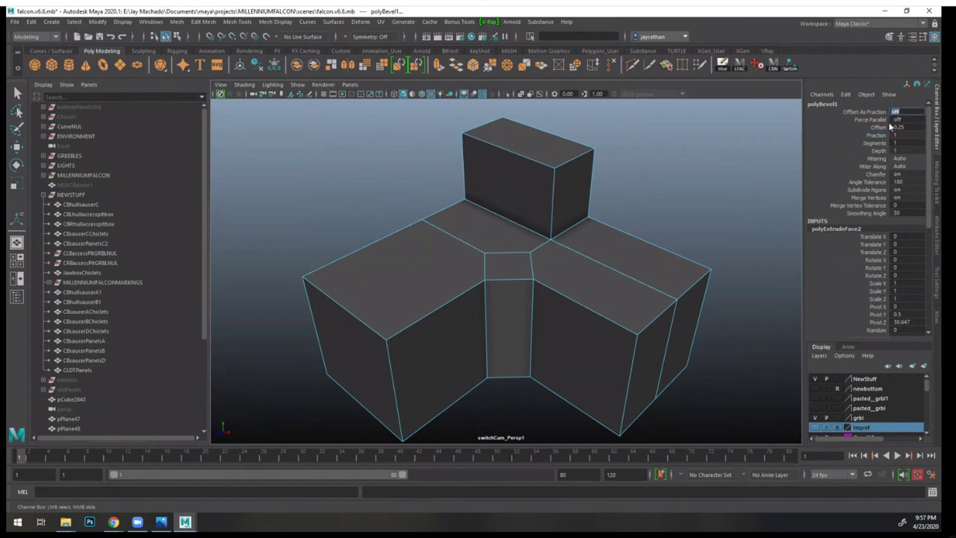
pyautogui.doubleClick(913, 112)
pyautogui.write('1')
pyautogui.press('Return')
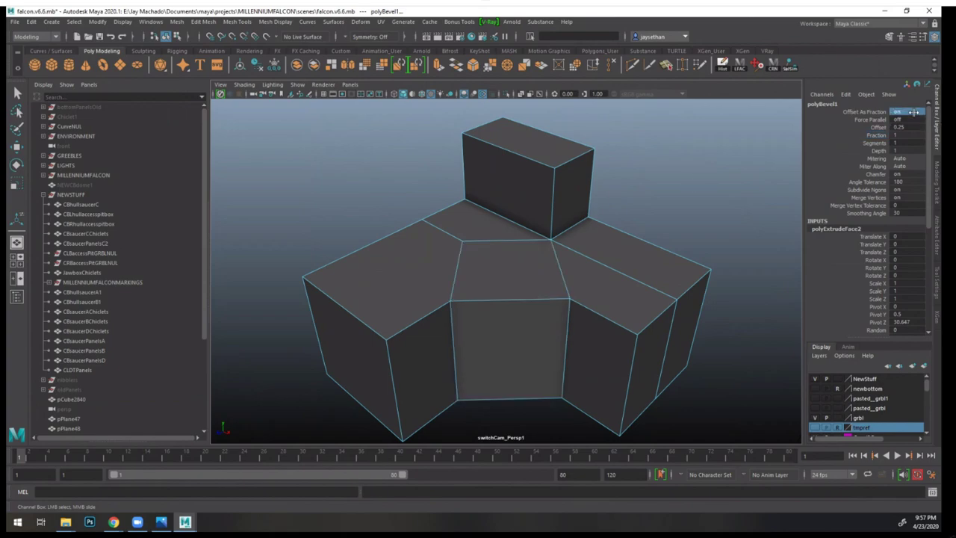
# - Round the beveled inside corner by setting its Segments to 4
pyautogui.click(875, 143)
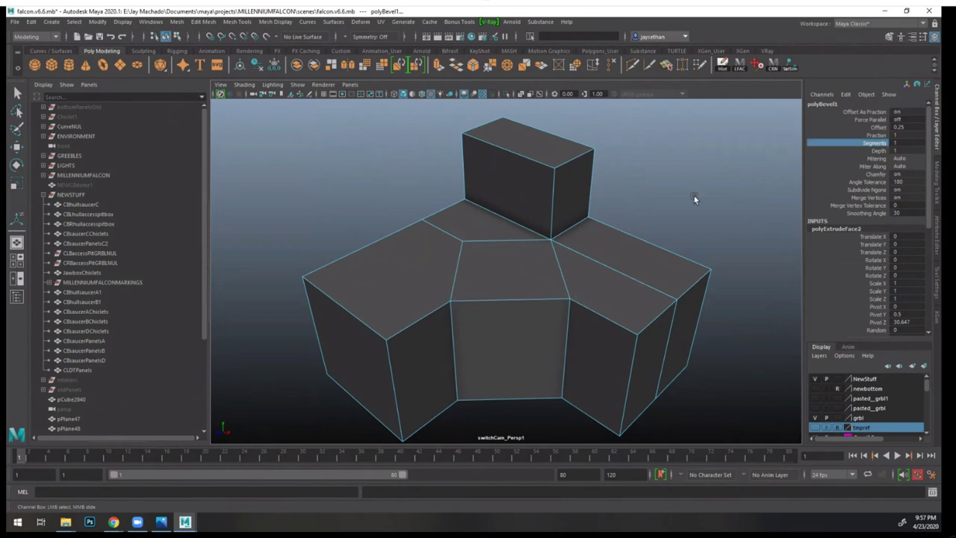
pyautogui.moveTo(693, 196); pyautogui.dragTo(721, 207, button='middle')
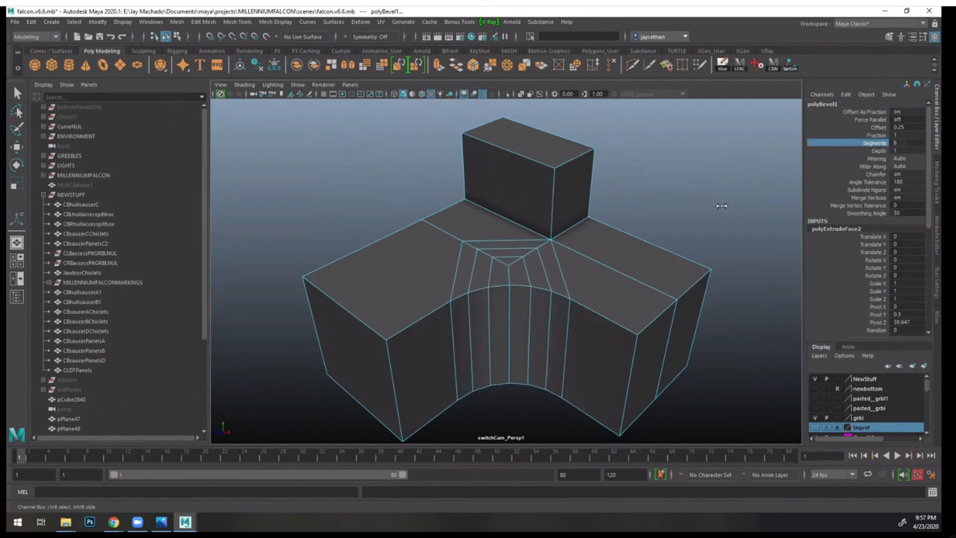
pyautogui.doubleClick(913, 144)
pyautogui.write('4')
pyautogui.press('Return')
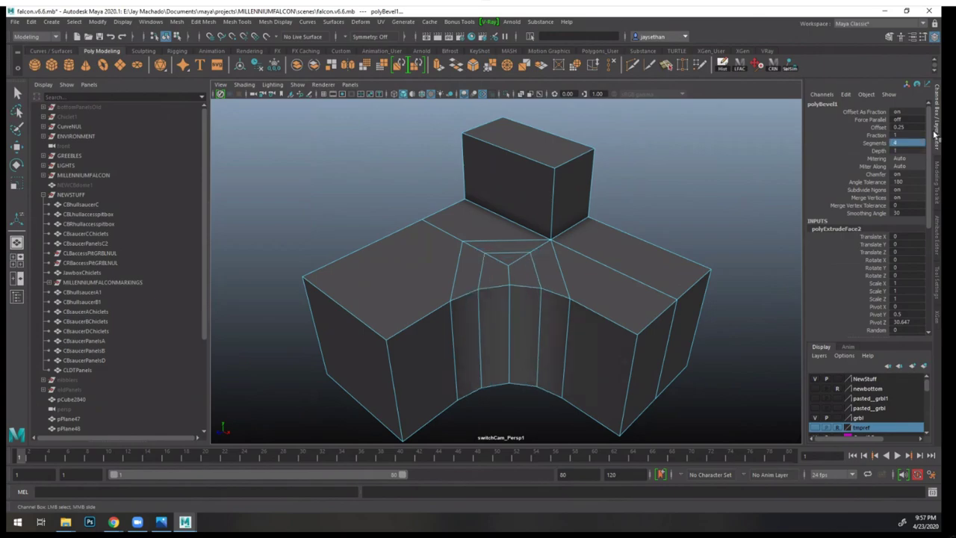
# - Select the whole block and merge its overlapping vertices with a distance threshold of 0.01
pyautogui.keyDown('alt'); pyautogui.moveTo(539, 256); pyautogui.dragTo(559, 271); pyautogui.keyUp('alt')
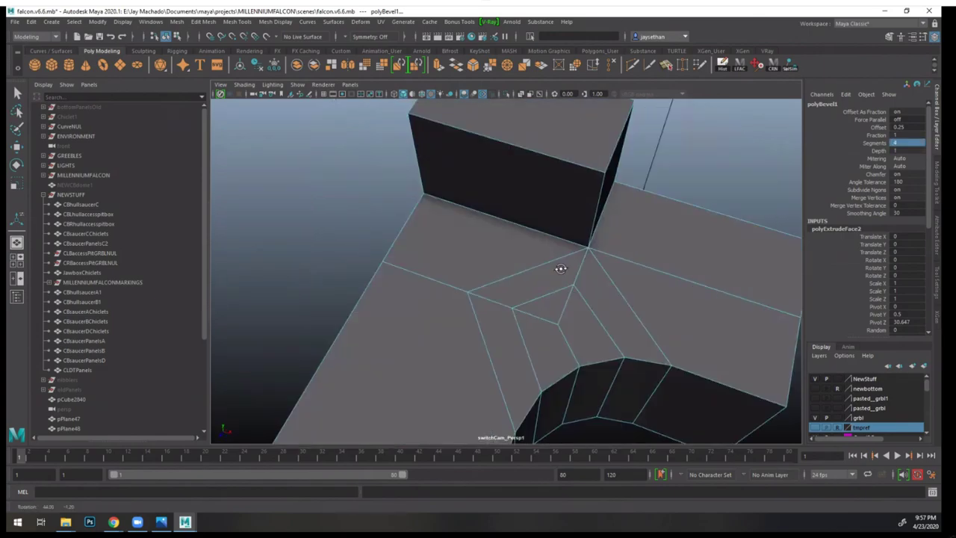
pyautogui.keyDown('alt'); pyautogui.moveTo(559, 271); pyautogui.dragTo(599, 301, button='right'); pyautogui.keyUp('alt')
pyautogui.keyDown('alt'); pyautogui.moveTo(600, 301); pyautogui.dragTo(538, 251); pyautogui.keyUp('alt')
pyautogui.keyDown('alt'); pyautogui.moveTo(537, 252); pyautogui.dragTo(508, 245, button='right'); pyautogui.keyUp('alt')
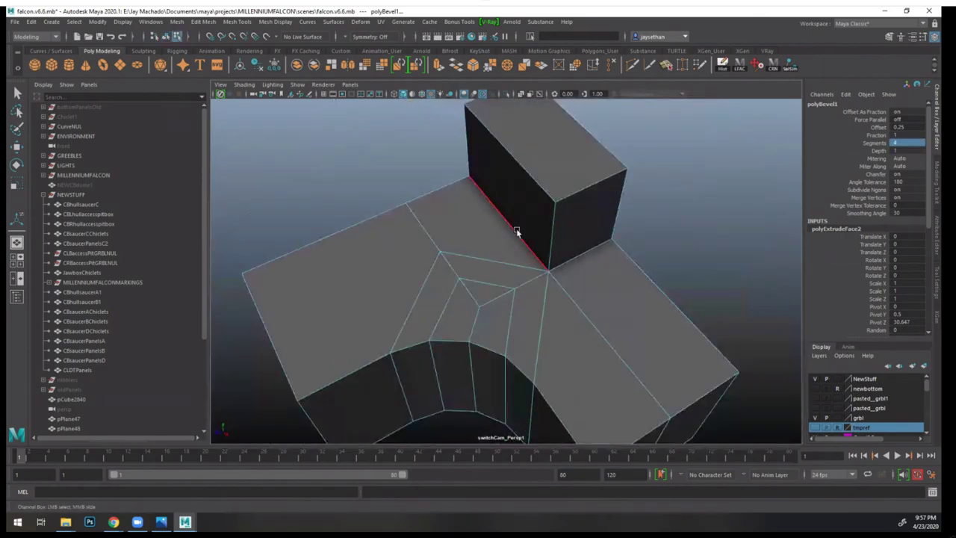
pyautogui.click(525, 230)
pyautogui.click(196, 24)
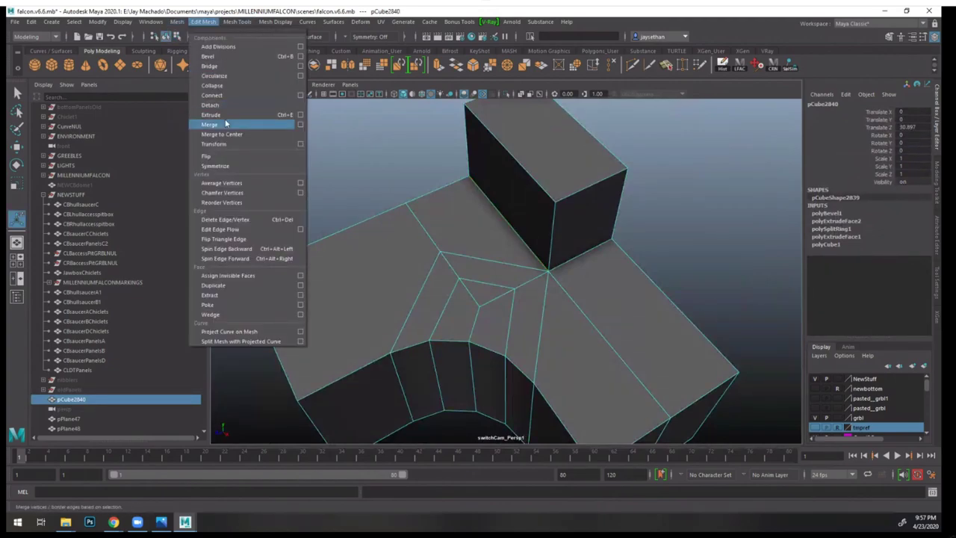
pyautogui.click(224, 121)
pyautogui.keyDown('alt'); pyautogui.moveTo(515, 245); pyautogui.dragTo(553, 267); pyautogui.keyUp('alt')
pyautogui.press('q')
pyautogui.press('F8')
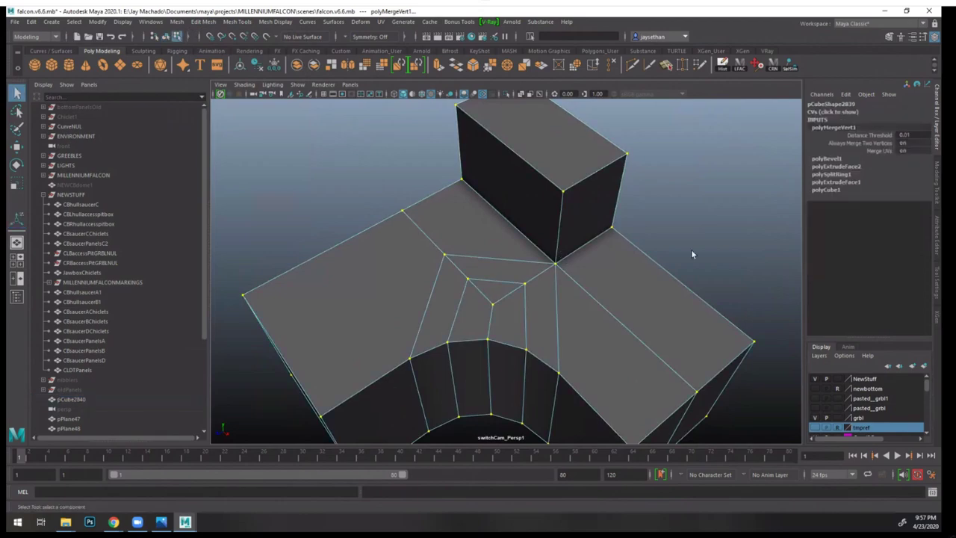
# - Return to object mode, reselect the merged block and examine its overall shape from different angles
pyautogui.press('F8')
pyautogui.click(688, 262)
pyautogui.keyDown('alt'); pyautogui.moveTo(687, 263); pyautogui.dragTo(580, 256, button='right'); pyautogui.keyUp('alt')
pyautogui.keyDown('alt'); pyautogui.moveTo(579, 256); pyautogui.dragTo(595, 253); pyautogui.keyUp('alt')
pyautogui.click(595, 248)
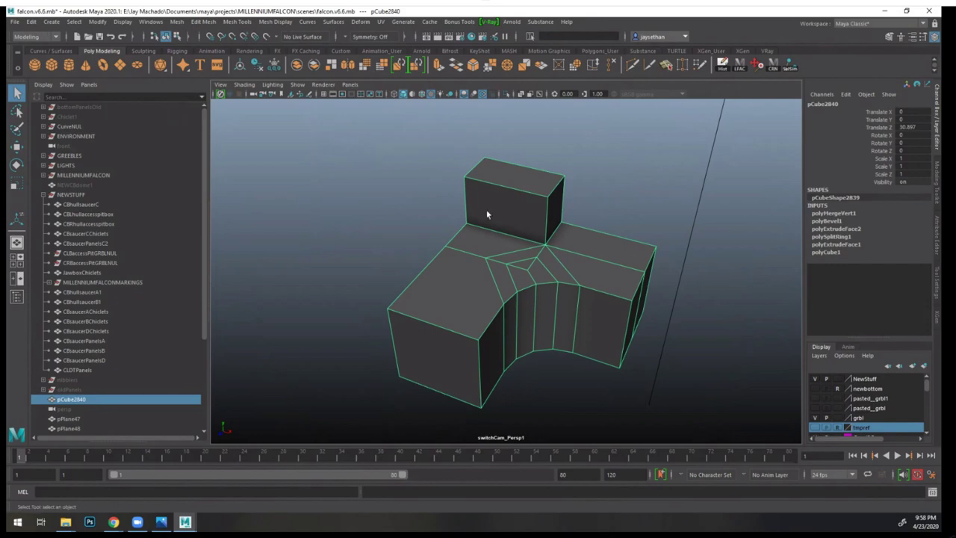
pyautogui.moveTo(587, 246); pyautogui.dragTo(586, 220, button='right')
pyautogui.keyDown('alt'); pyautogui.moveTo(587, 224); pyautogui.dragTo(557, 263); pyautogui.keyUp('alt')
pyautogui.press('F8')
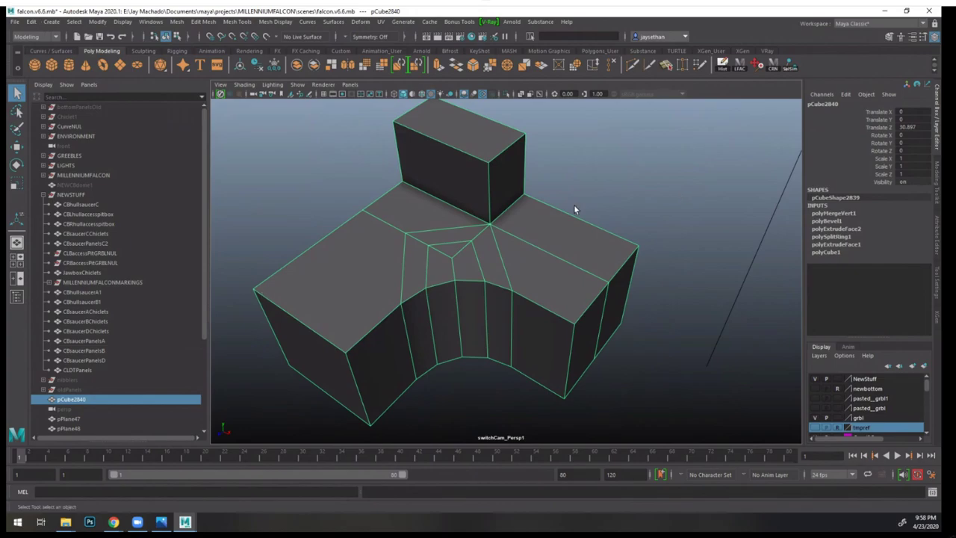
# - Switch to Chrome and look through the artist's Instagram gallery of sculptures, drawings and costumes
pyautogui.moveTo(112, 521)
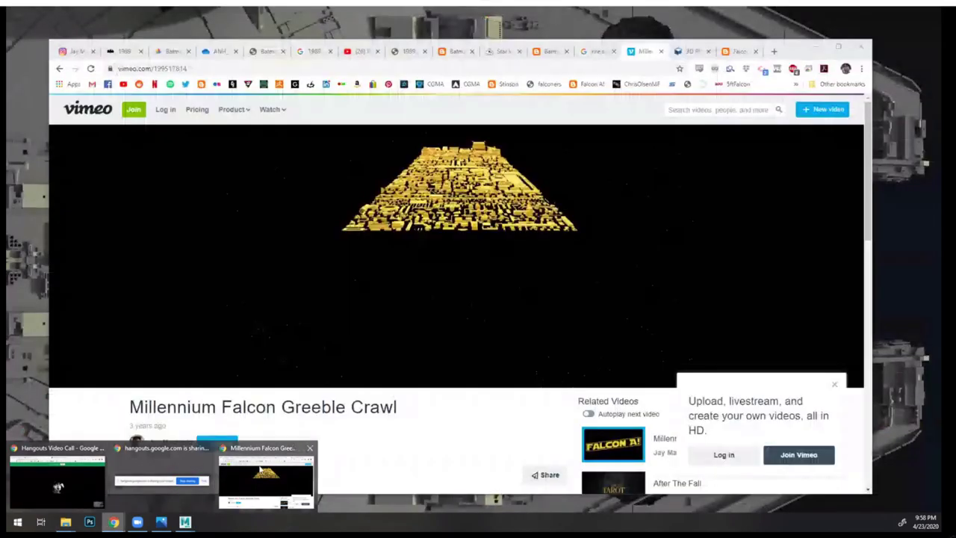
pyautogui.click(265, 478)
pyautogui.click(76, 51)
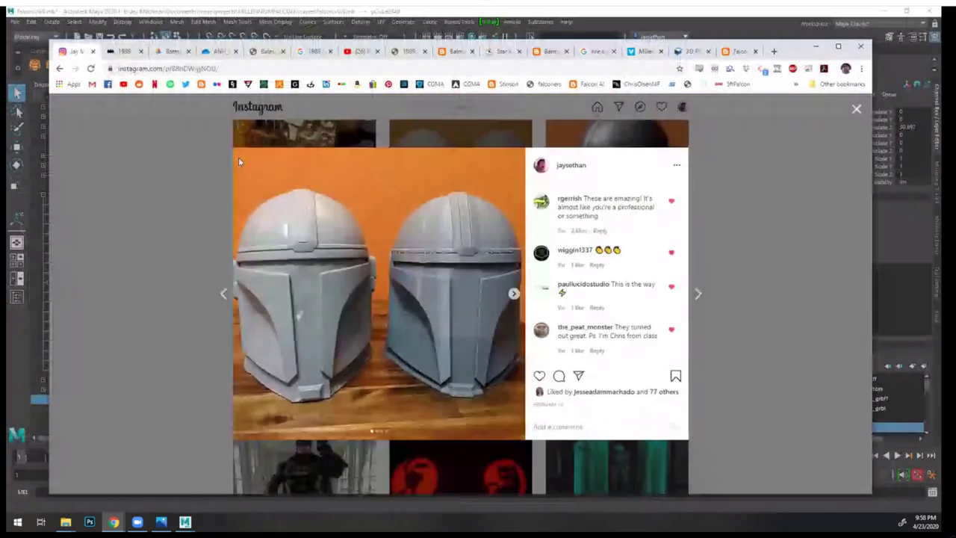
pyautogui.click(739, 209)
pyautogui.scroll(-8, 746, 239)
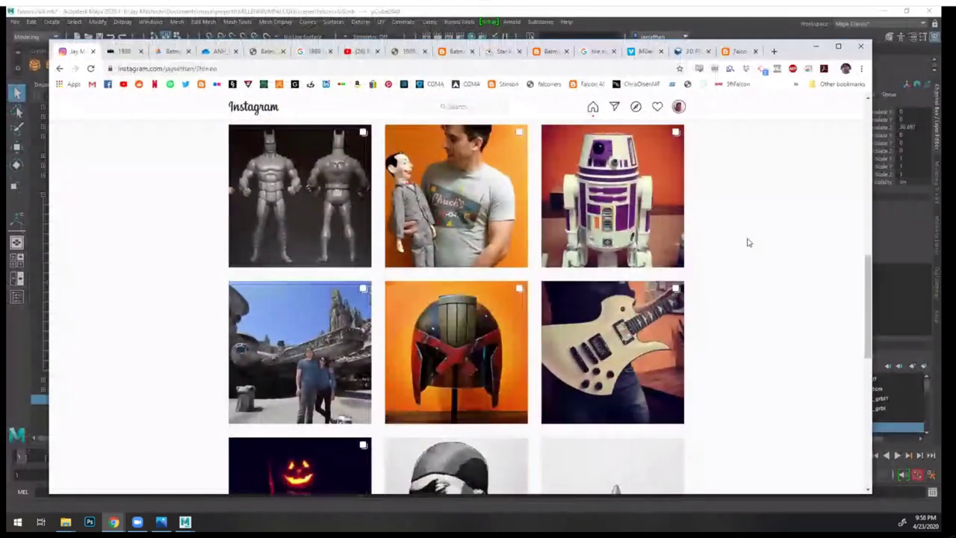
pyautogui.scroll(-12, 748, 242)
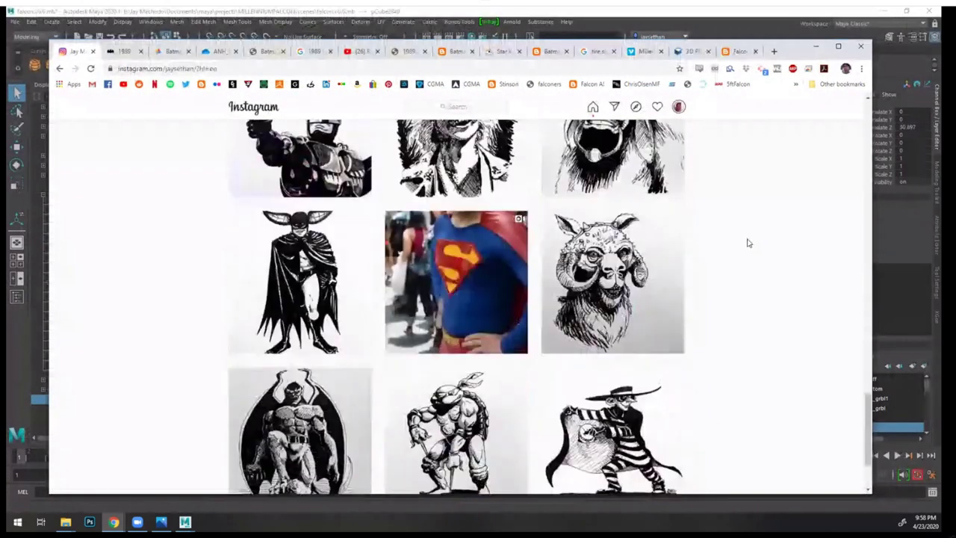
pyautogui.scroll(-14, 748, 242)
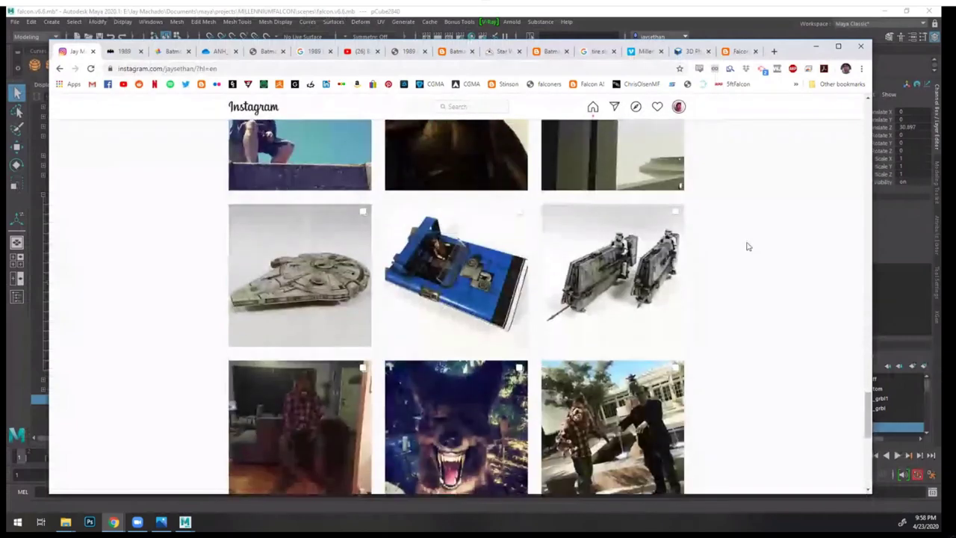
pyautogui.scroll(-2, 313, 254)
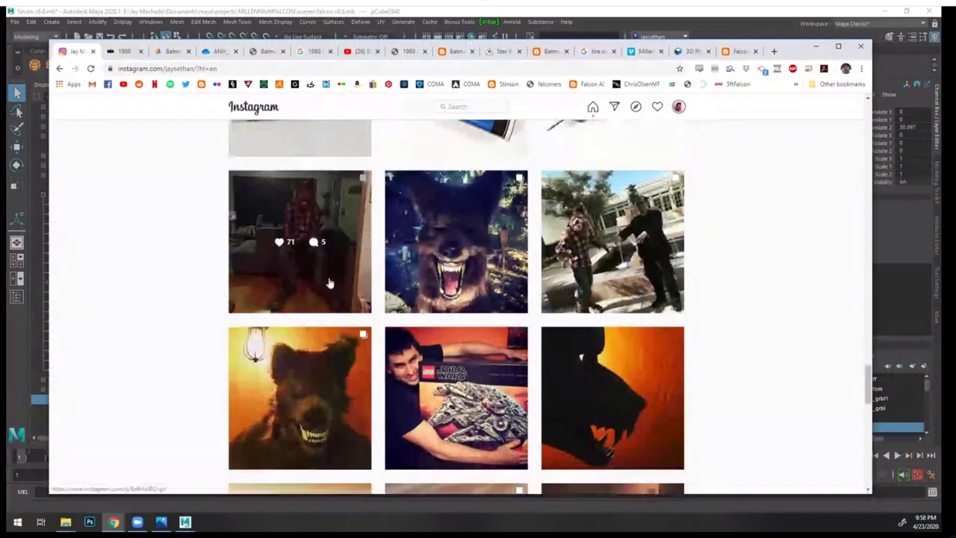
# - View the first two photos of the outdoor werewolf costume post, then return to the gallery
pyautogui.click(606, 193)
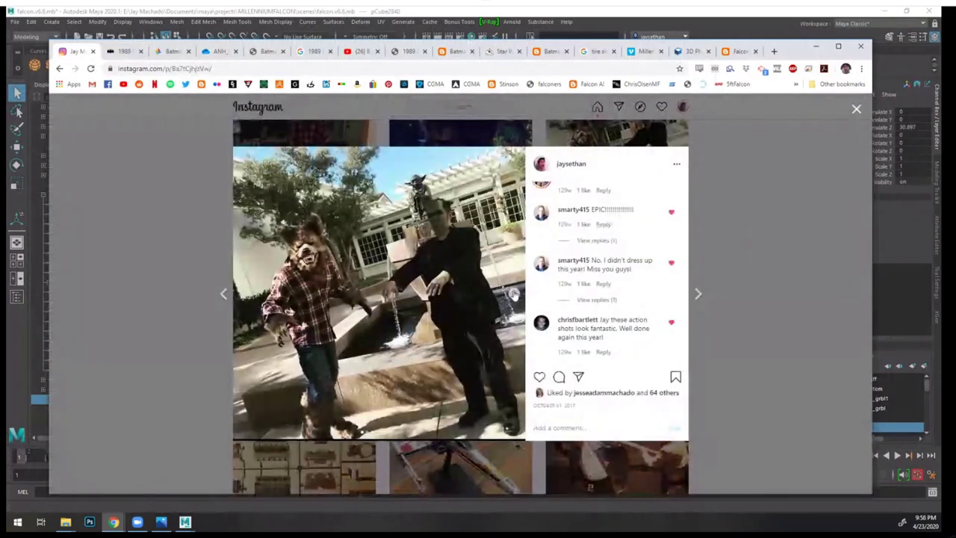
pyautogui.click(514, 293)
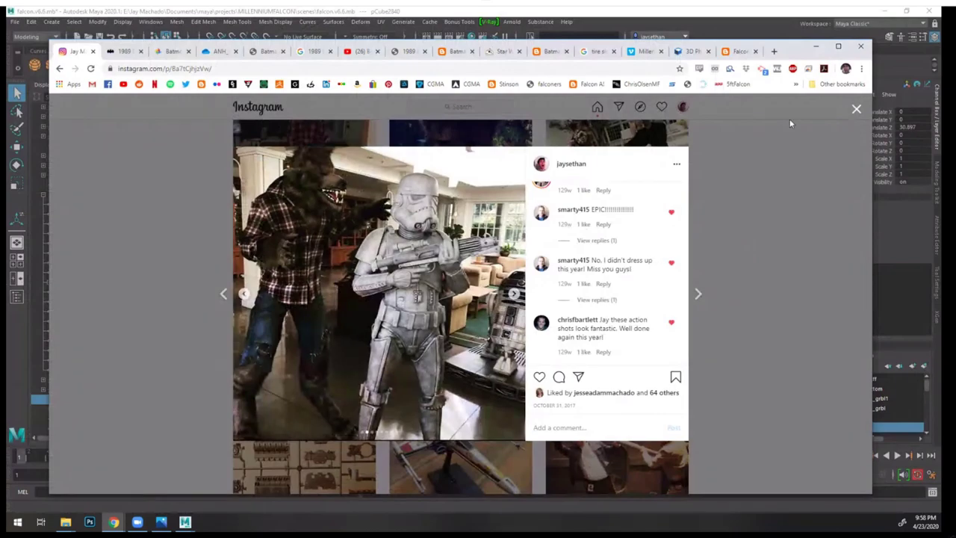
pyautogui.click(857, 109)
# - Browse further to the mask and costume posts, view the leg-stilt walking video, and close it
pyautogui.scroll(-12, 735, 171)
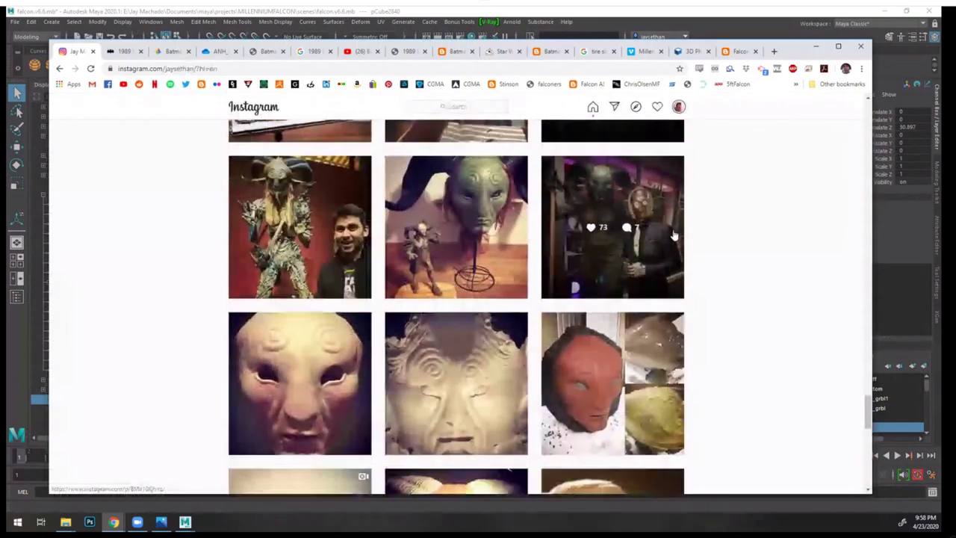
pyautogui.scroll(-1, 676, 236)
pyautogui.scroll(1, 675, 236)
pyautogui.scroll(-2, 675, 236)
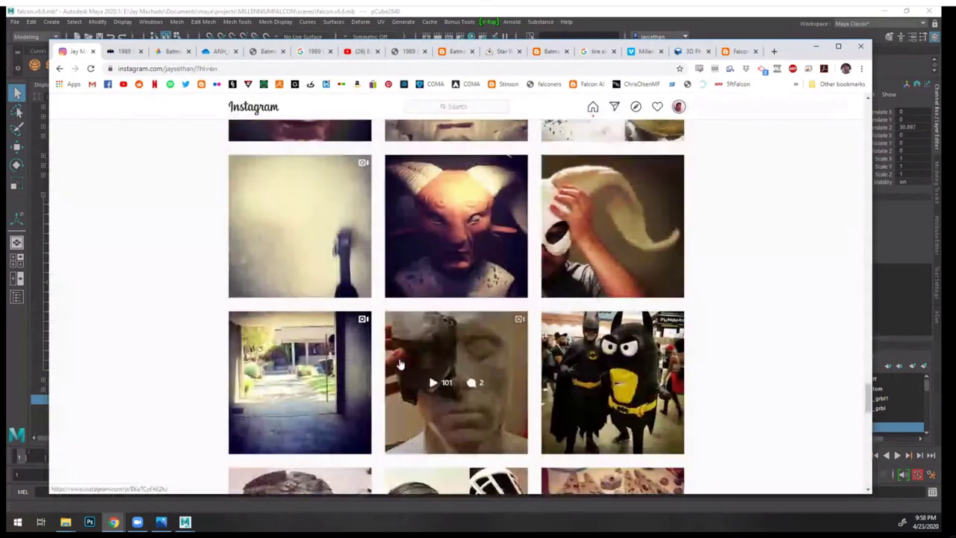
pyautogui.click(314, 375)
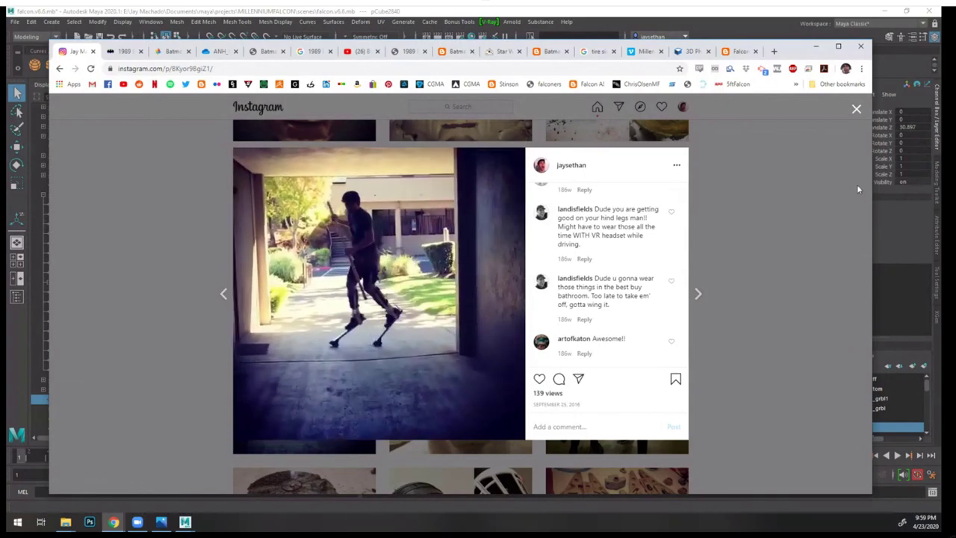
pyautogui.click(792, 202)
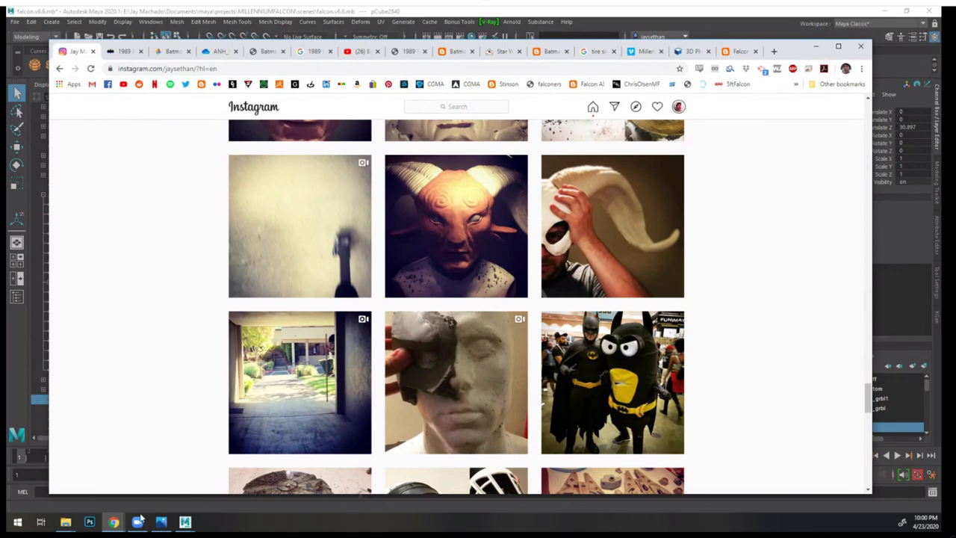
# - Switch to File Explorer and open the ChrisGFX folder inside the MILLENNIUMFALCON project's sourceimages folder
pyautogui.click(66, 521)
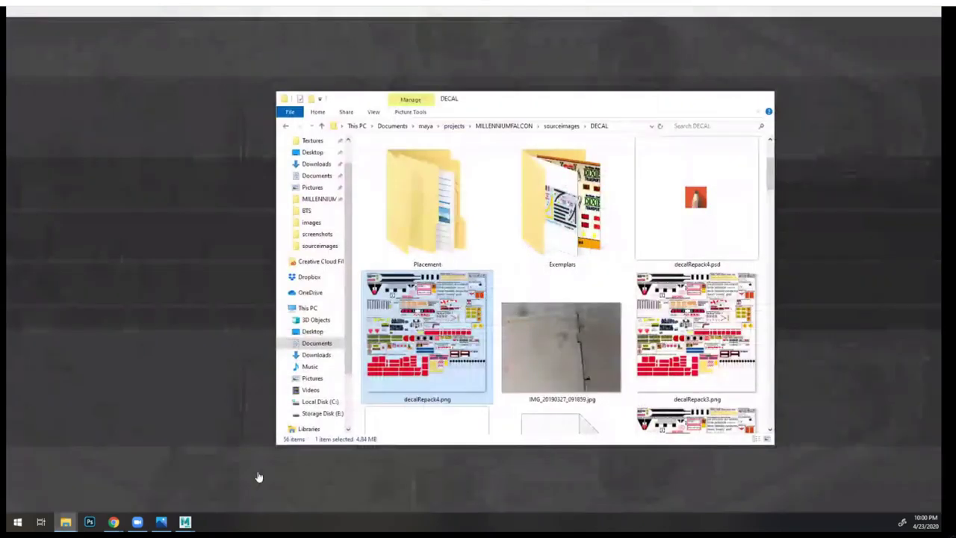
pyautogui.click(258, 476)
pyautogui.click(507, 126)
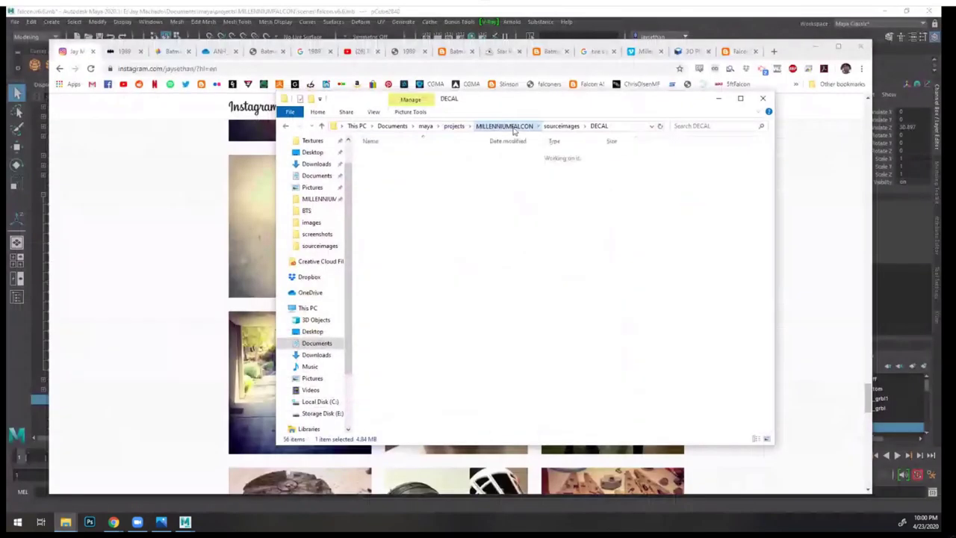
pyautogui.doubleClick(408, 348)
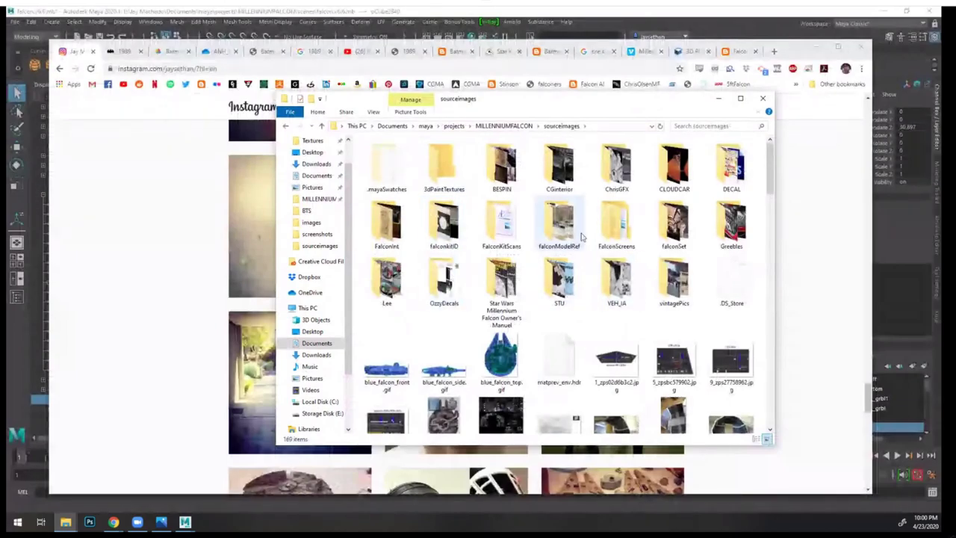
pyautogui.doubleClick(618, 172)
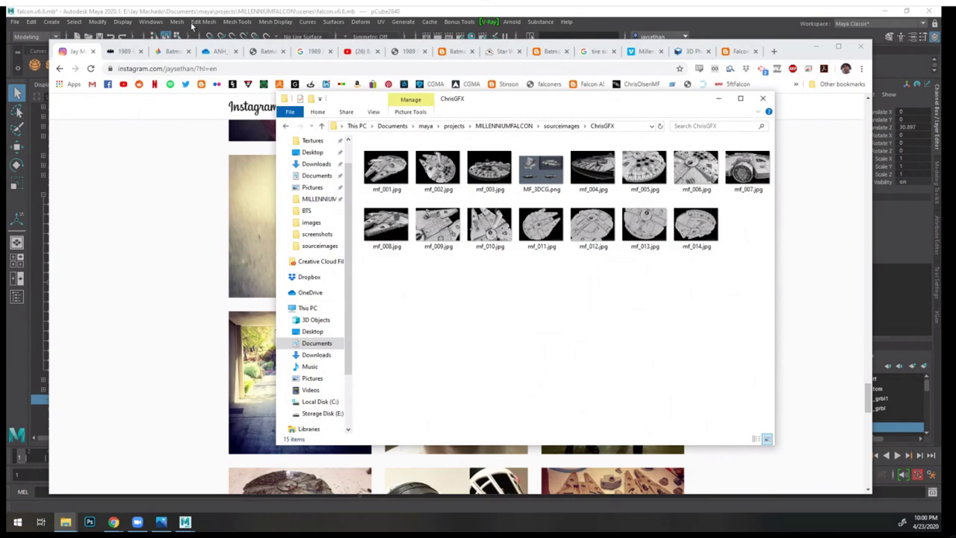
# - Switch to Chrome and look through the Keaton Batmobile Gadgets page on chickslovethecar.com from end to end
pyautogui.click(127, 52)
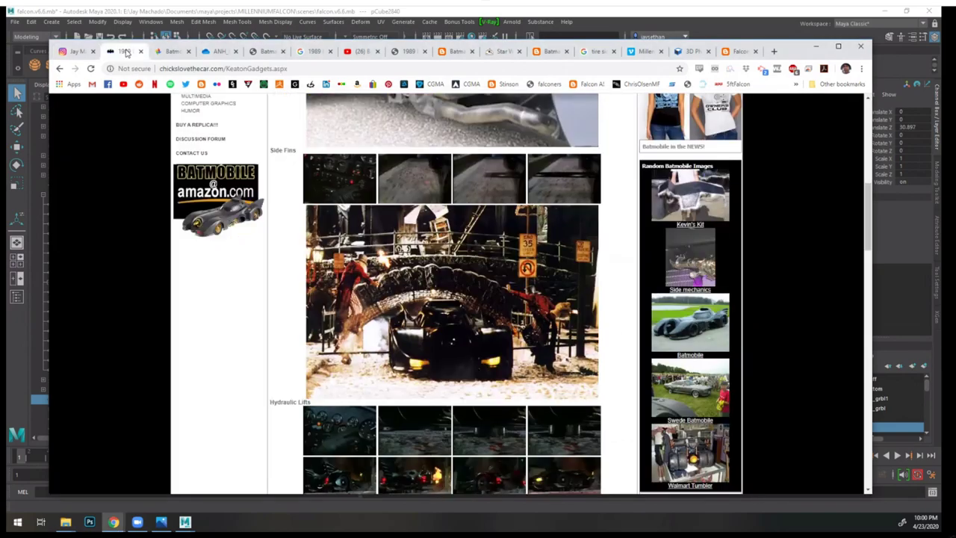
pyautogui.scroll(-10, 574, 286)
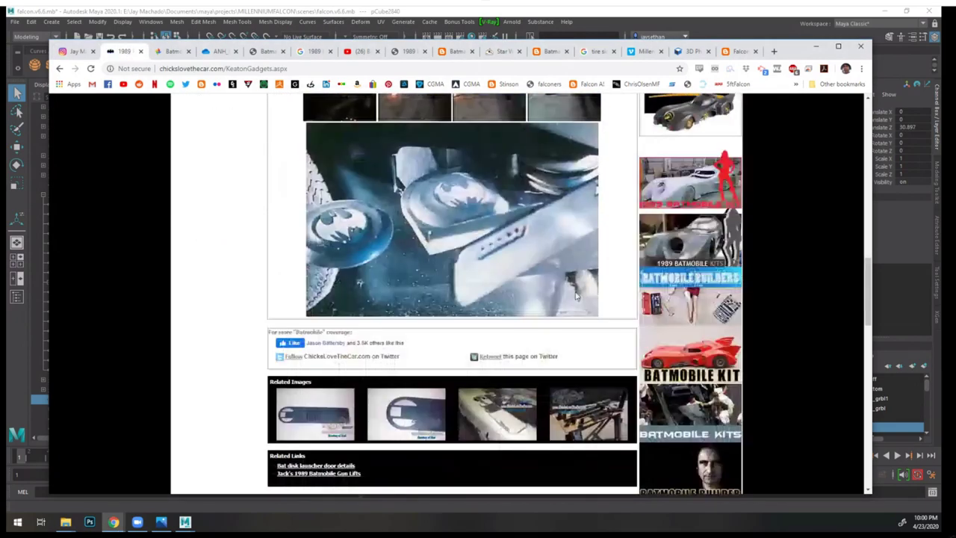
pyautogui.scroll(15, 574, 286)
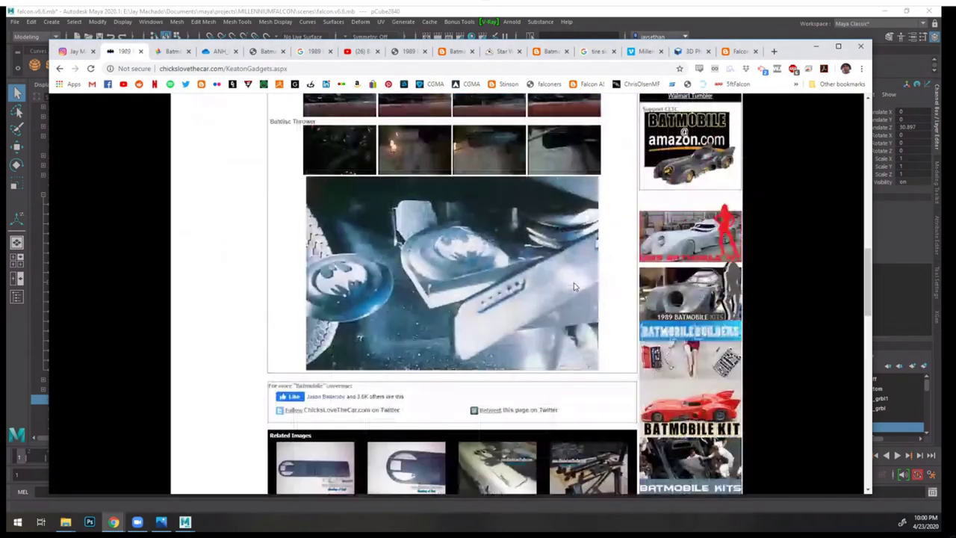
pyautogui.scroll(2, 574, 286)
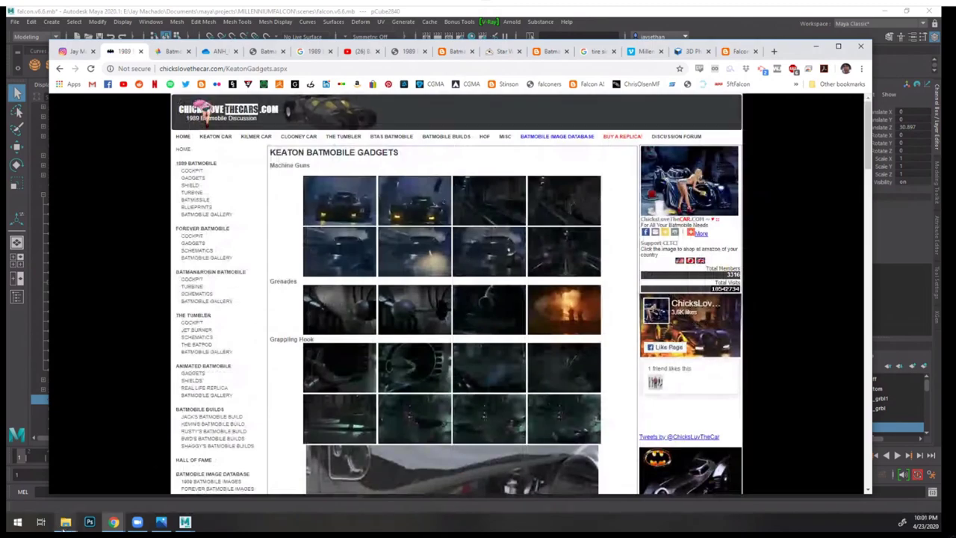
# - Switch to File Explorer and look into the 1989BAT project's sourceimages folder, then open its Ref folder
pyautogui.moveTo(66, 521)
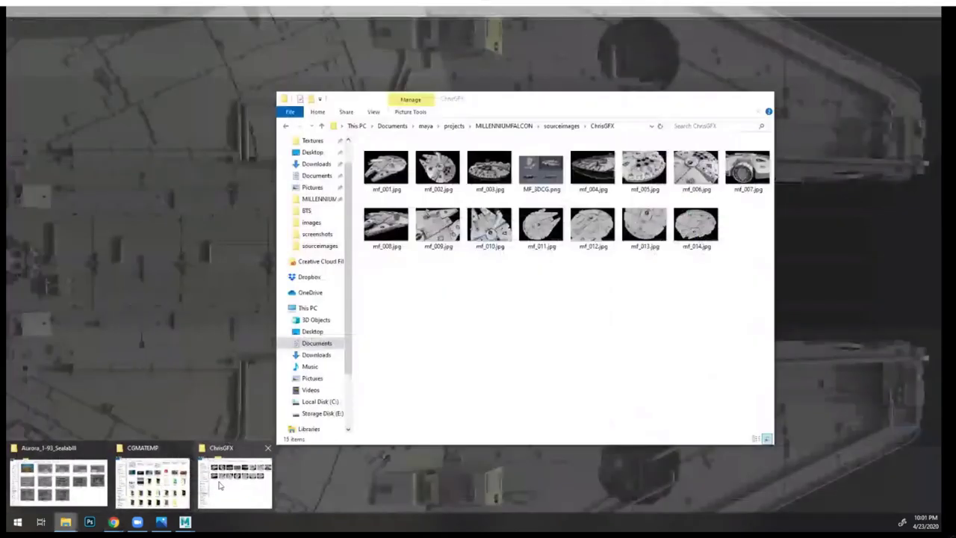
pyautogui.click(219, 486)
pyautogui.click(454, 127)
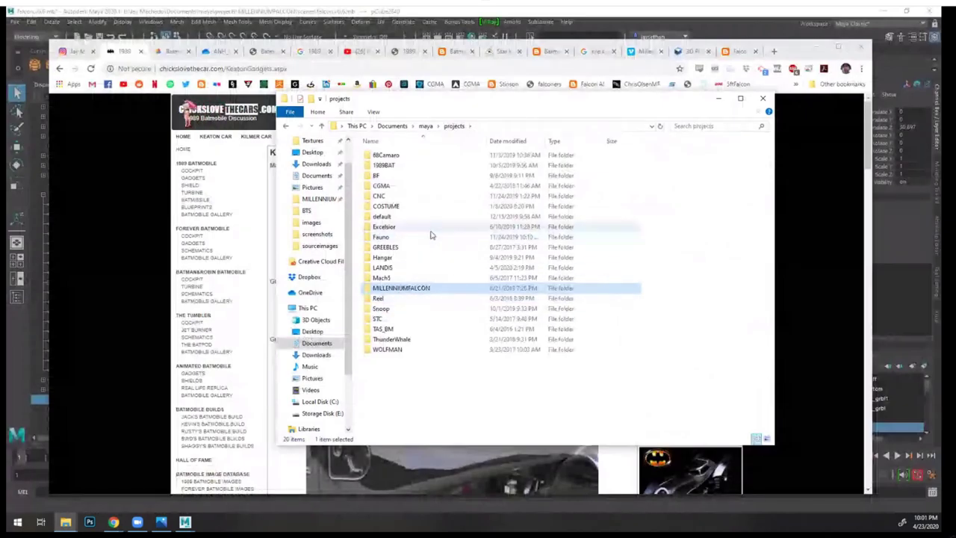
pyautogui.doubleClick(404, 165)
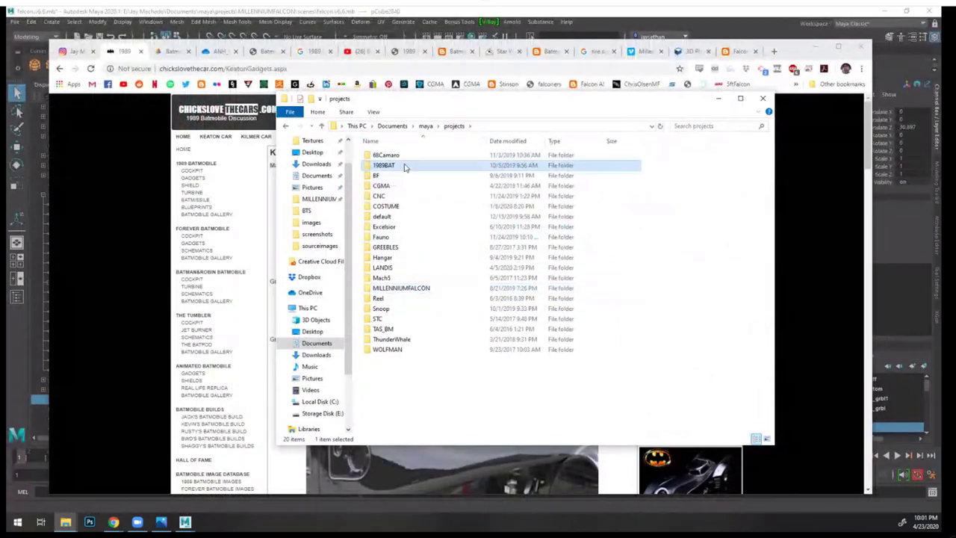
pyautogui.doubleClick(427, 321)
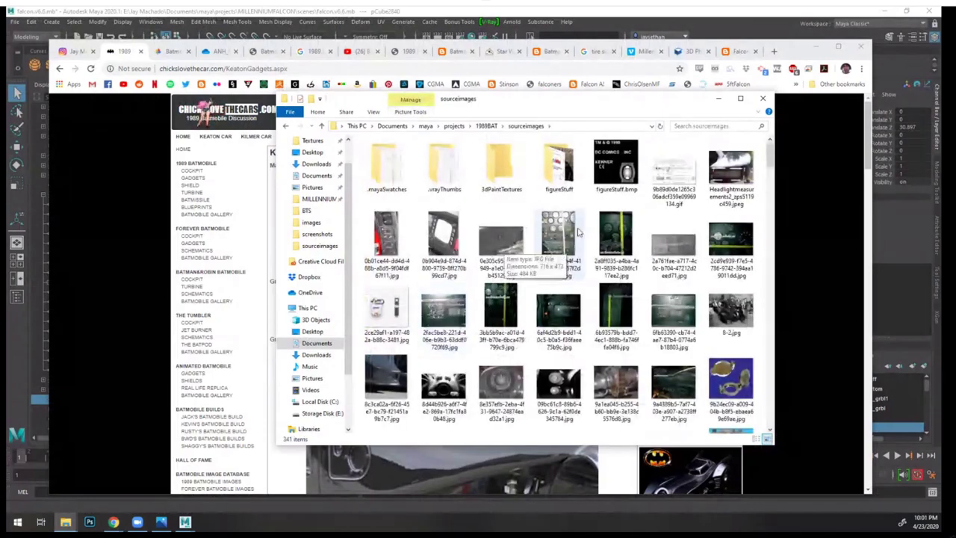
pyautogui.click(486, 126)
pyautogui.doubleClick(387, 257)
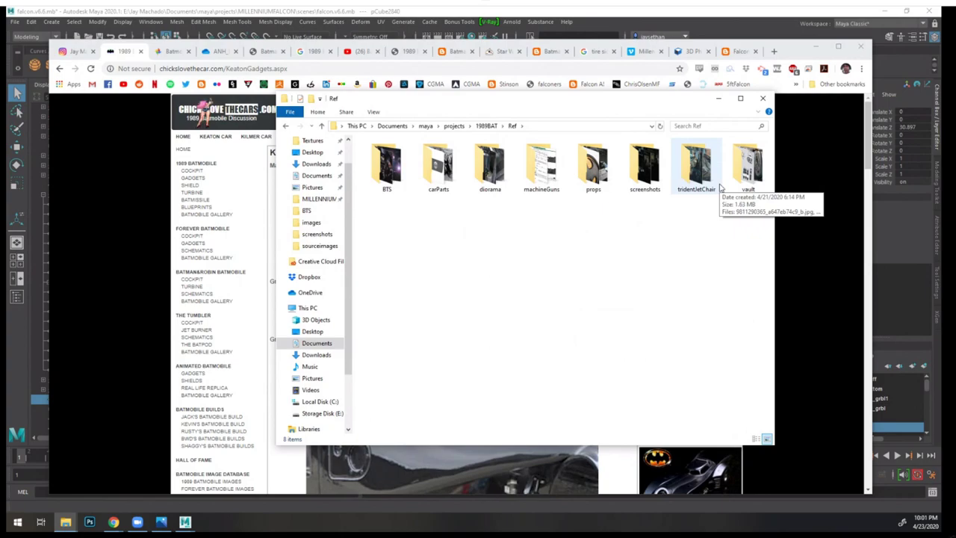
# - View the photo 11964165374581.jpg in the BTS folder, then close it and return to the Ref folder
pyautogui.doubleClick(388, 170)
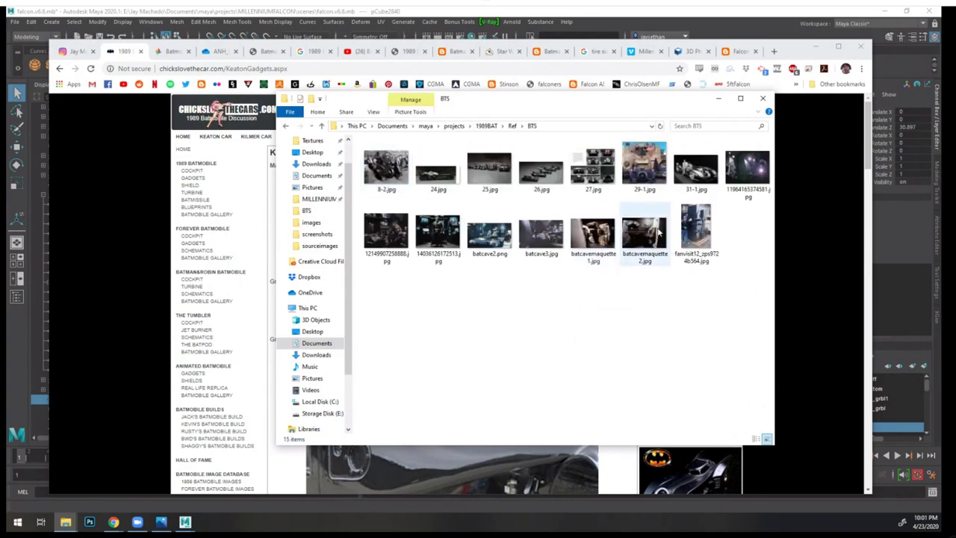
pyautogui.doubleClick(747, 170)
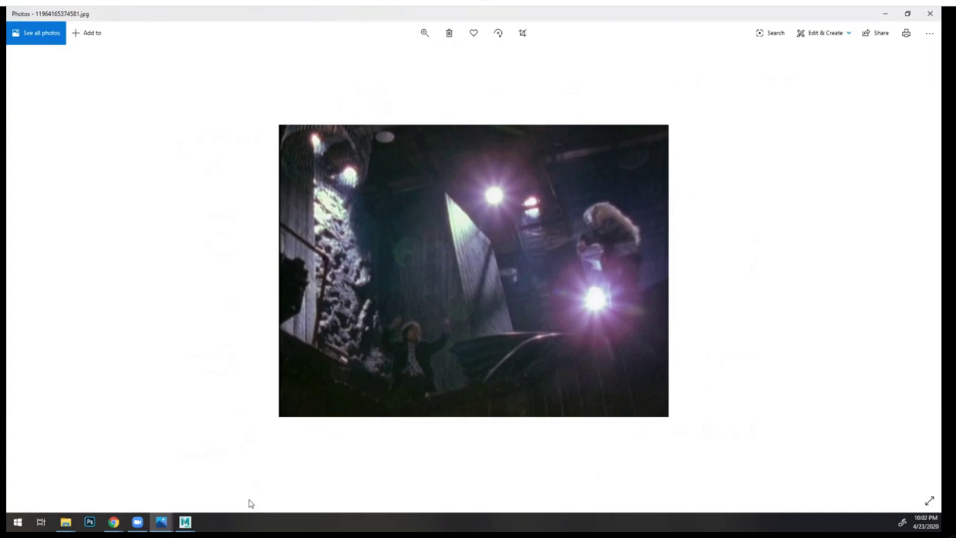
pyautogui.click(931, 13)
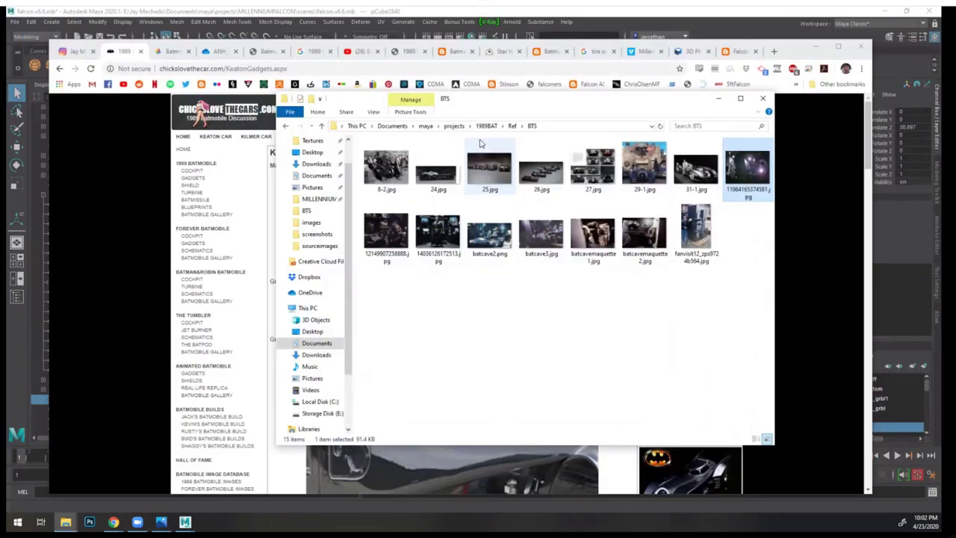
pyautogui.click(511, 126)
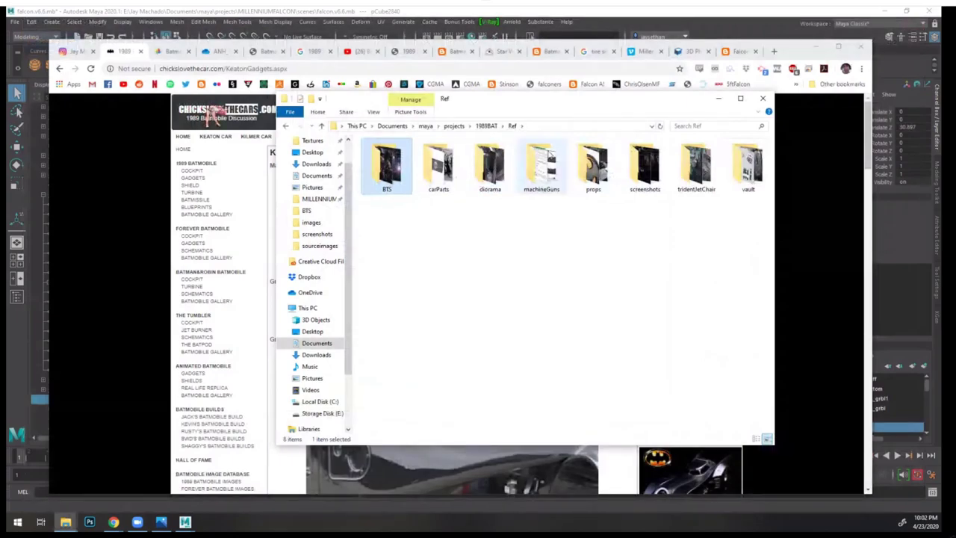
# - Open the screenshots folder in Ref, view the batcaveMatte.jpg image, and close it
pyautogui.click(484, 169)
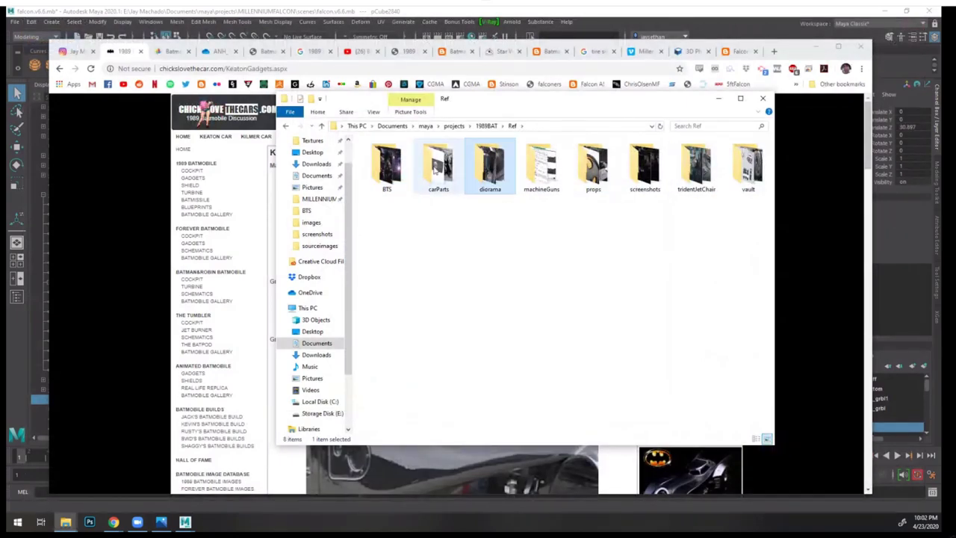
pyautogui.doubleClick(639, 171)
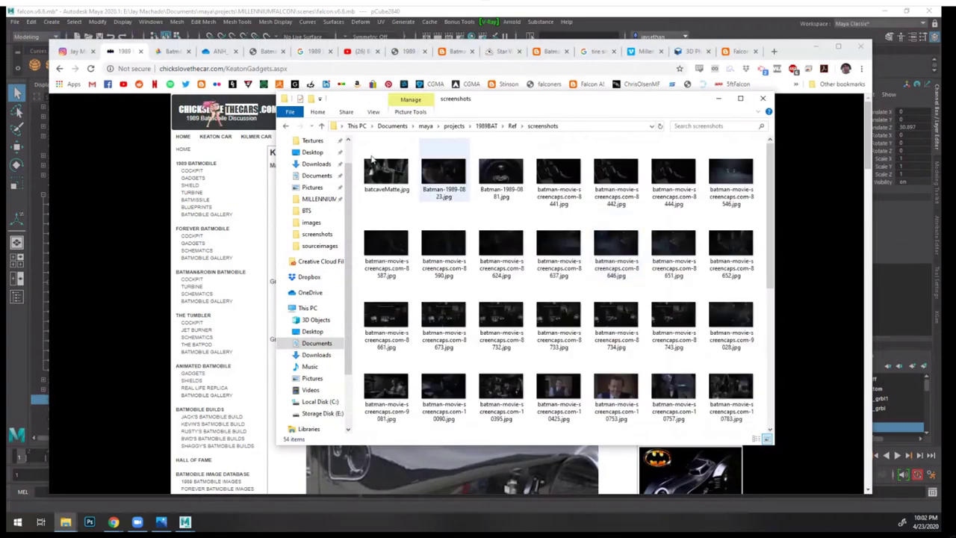
pyautogui.click(376, 170)
pyautogui.doubleClick(375, 170)
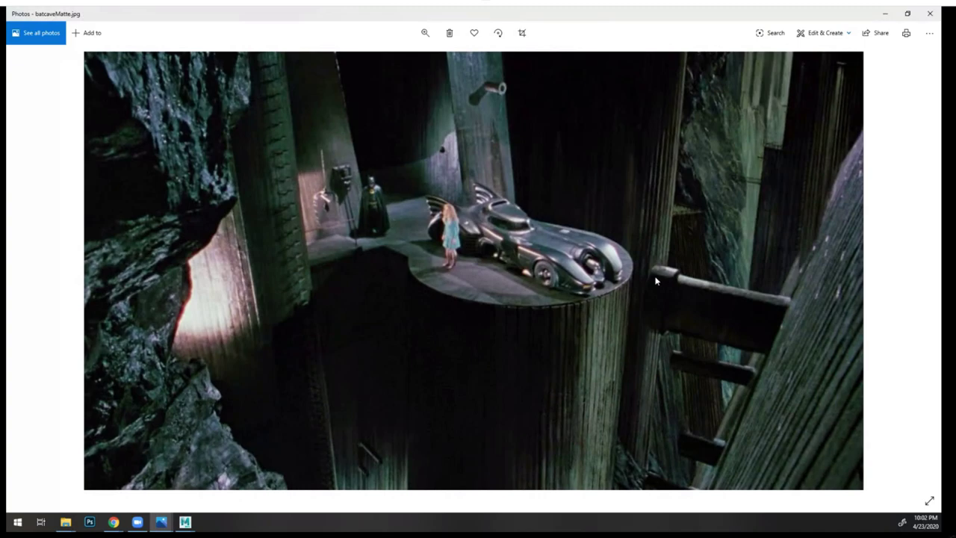
pyautogui.click(930, 13)
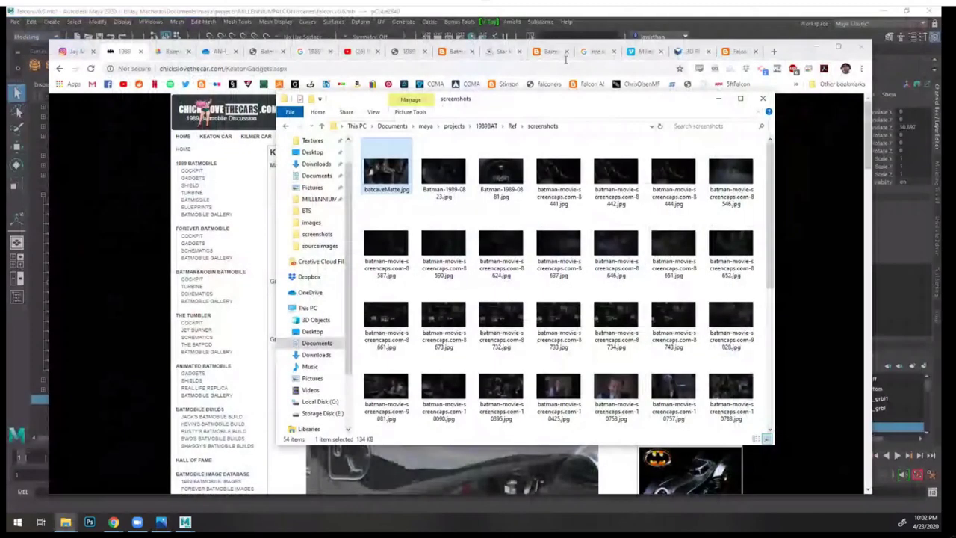
# - Switch back to Maya and apply Soften/Harden Edges to the block with an angle of 30
pyautogui.click(764, 87)
pyautogui.moveTo(559, 241)
pyautogui.keyDown('alt'); pyautogui.mouseDown()
pyautogui.moveTo(514, 219)
pyautogui.moveTo(558, 232)
pyautogui.moveTo(589, 256)
pyautogui.moveTo(557, 239)
pyautogui.moveTo(564, 233)
pyautogui.mouseUp(); pyautogui.keyUp('alt')
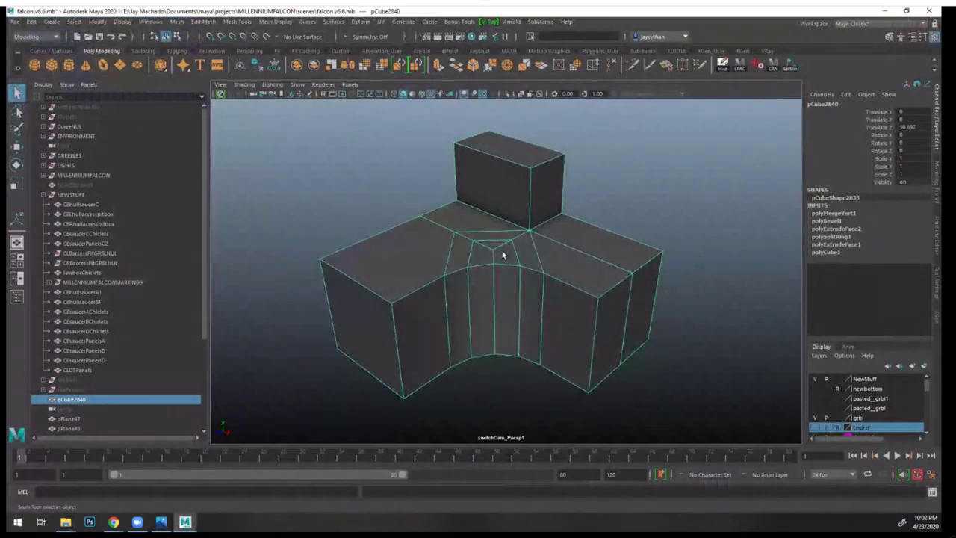
pyautogui.keyDown('alt'); pyautogui.moveTo(503, 251); pyautogui.dragTo(478, 258); pyautogui.keyUp('alt')
pyautogui.keyDown('alt'); pyautogui.moveTo(478, 259); pyautogui.dragTo(586, 264, button='right'); pyautogui.keyUp('alt')
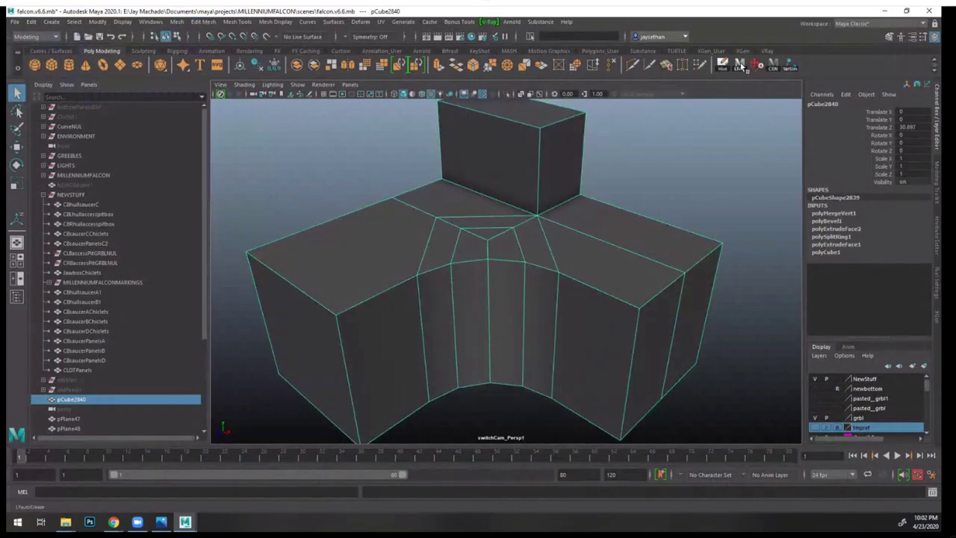
pyautogui.keyDown('alt'); pyautogui.moveTo(706, 162); pyautogui.dragTo(639, 149, button='right'); pyautogui.keyUp('alt')
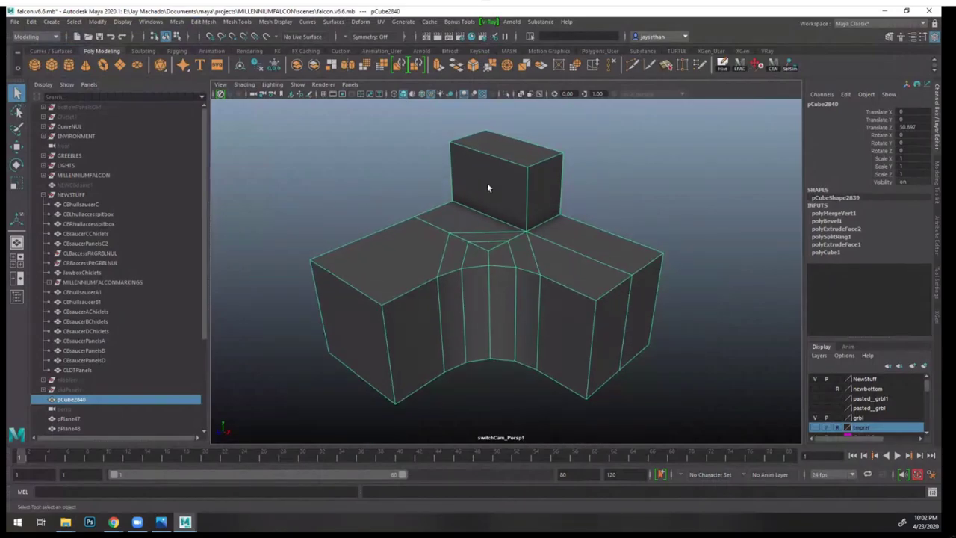
pyautogui.click(288, 21)
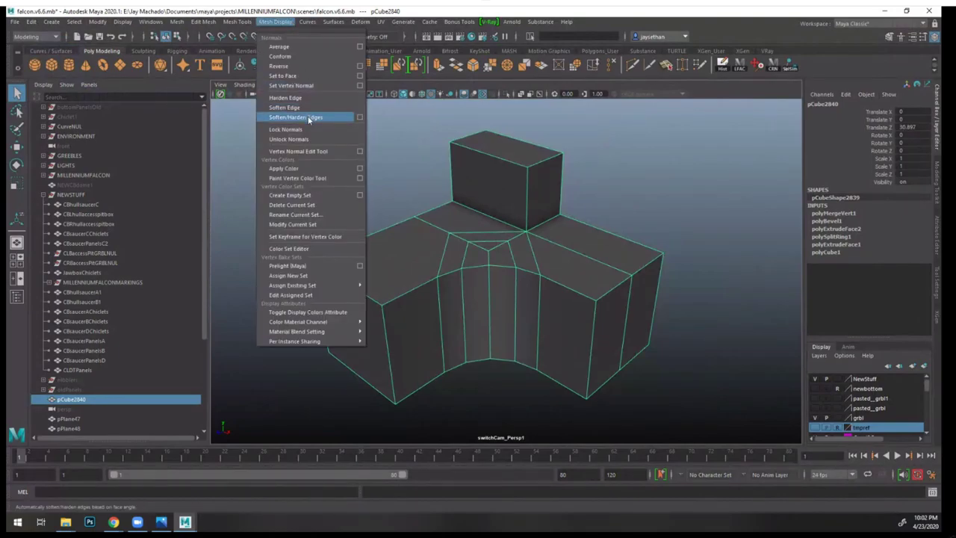
pyautogui.click(360, 118)
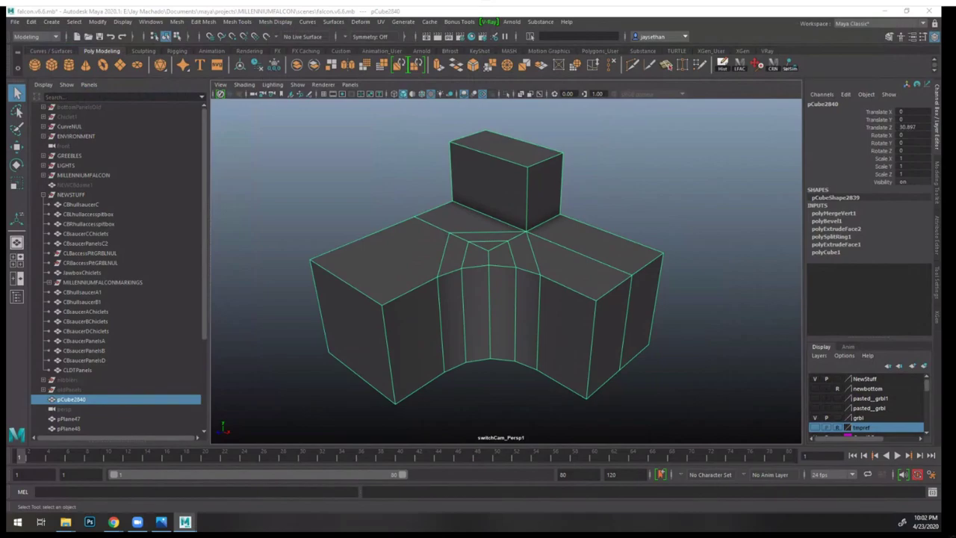
pyautogui.click(499, 277)
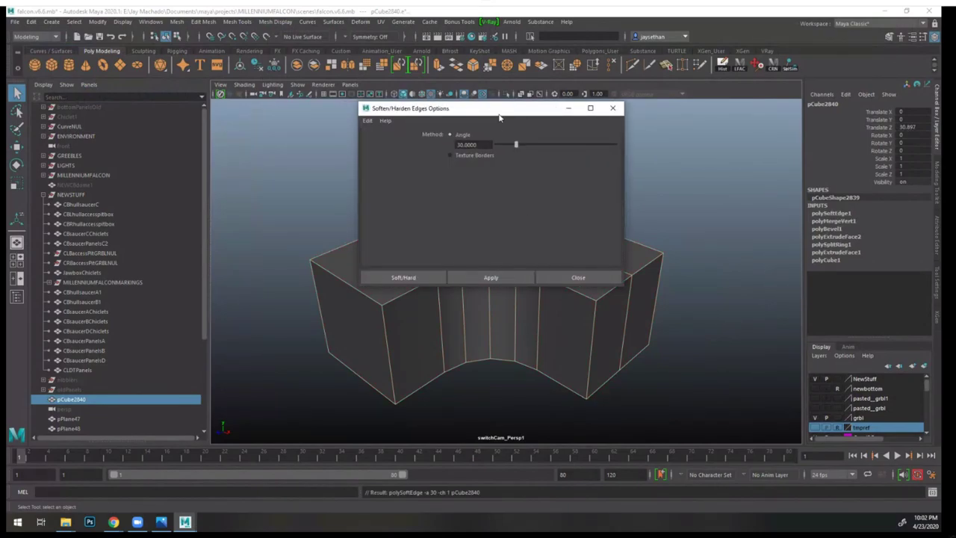
# - Set the Soften/Harden Edges angle to 60 and apply it to the block
pyautogui.moveTo(499, 117); pyautogui.dragTo(671, 142)
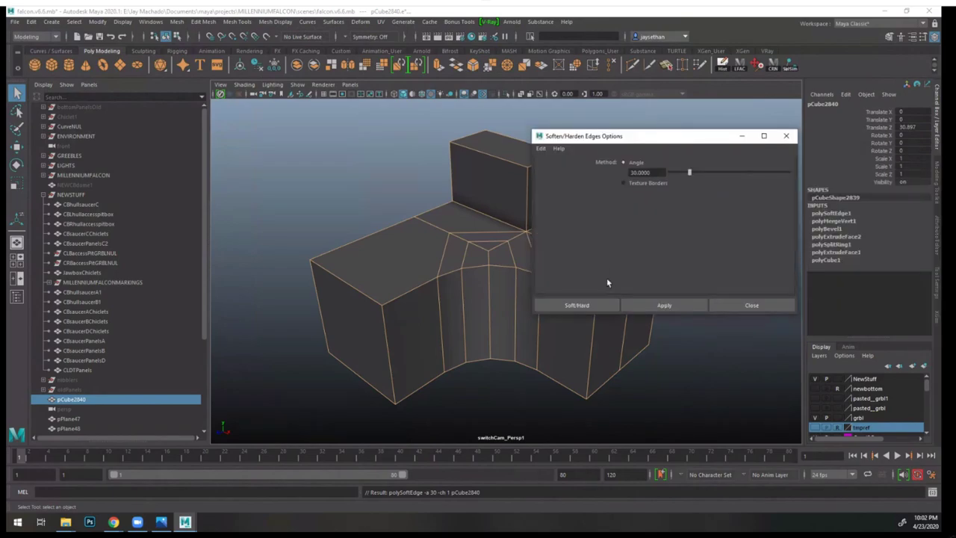
pyautogui.click(521, 272)
pyautogui.doubleClick(665, 173)
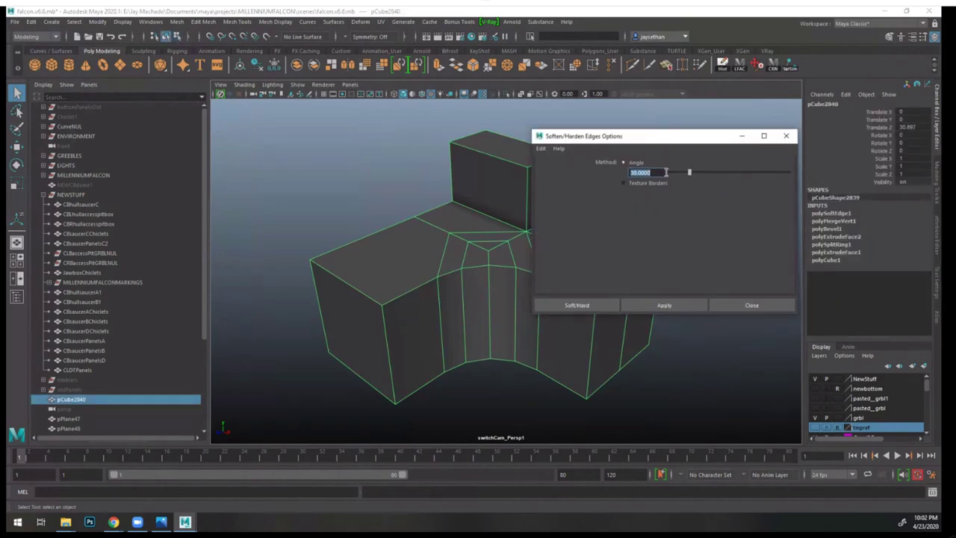
pyautogui.write('60')
pyautogui.click(679, 300)
pyautogui.keyDown('alt'); pyautogui.moveTo(336, 267); pyautogui.dragTo(415, 258); pyautogui.keyUp('alt')
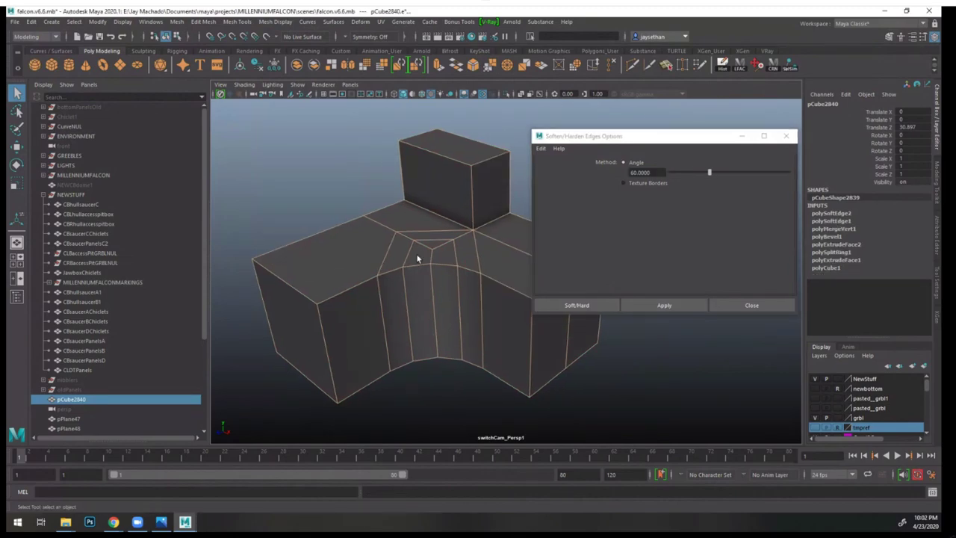
# - Reselect the whole block, reapply Soften/Harden Edges at an angle of 60, and dismiss the options
pyautogui.press('F8')
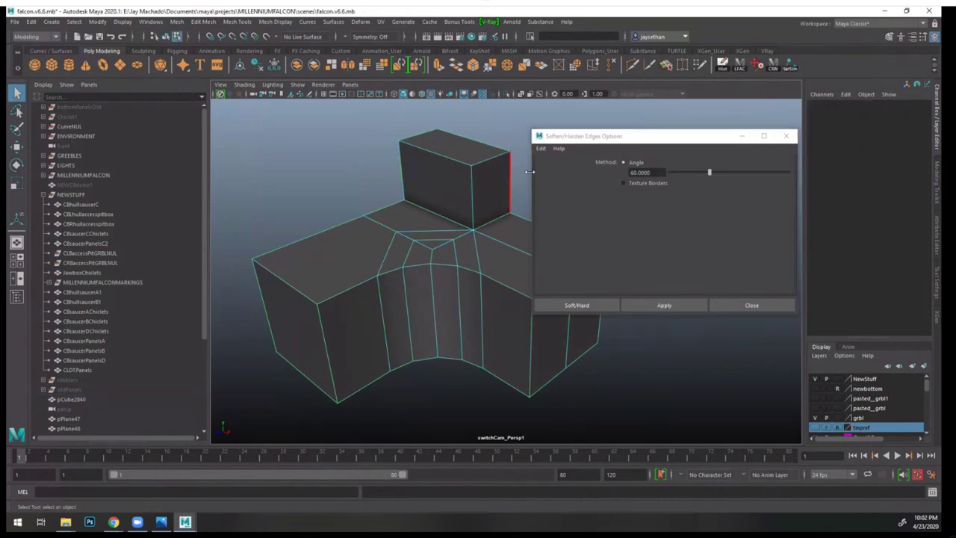
pyautogui.press('F8')
pyautogui.click(520, 179)
pyautogui.click(492, 190)
pyautogui.click(575, 305)
pyautogui.moveTo(531, 248)
pyautogui.keyDown('alt'); pyautogui.mouseDown()
pyautogui.moveTo(533, 234)
pyautogui.moveTo(520, 260)
pyautogui.mouseUp(); pyautogui.keyUp('alt')
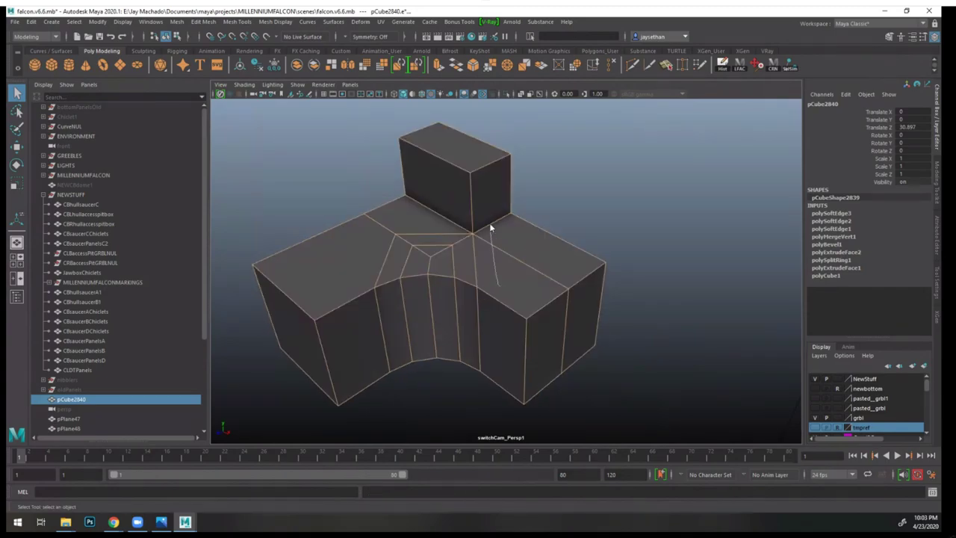
# - Deselect the block and examine the edge shading around its curved inner corner from several angles
pyautogui.moveTo(490, 224); pyautogui.dragTo(505, 229, button='right')
pyautogui.keyDown('alt'); pyautogui.moveTo(505, 230); pyautogui.dragTo(571, 219, button='middle'); pyautogui.keyUp('alt')
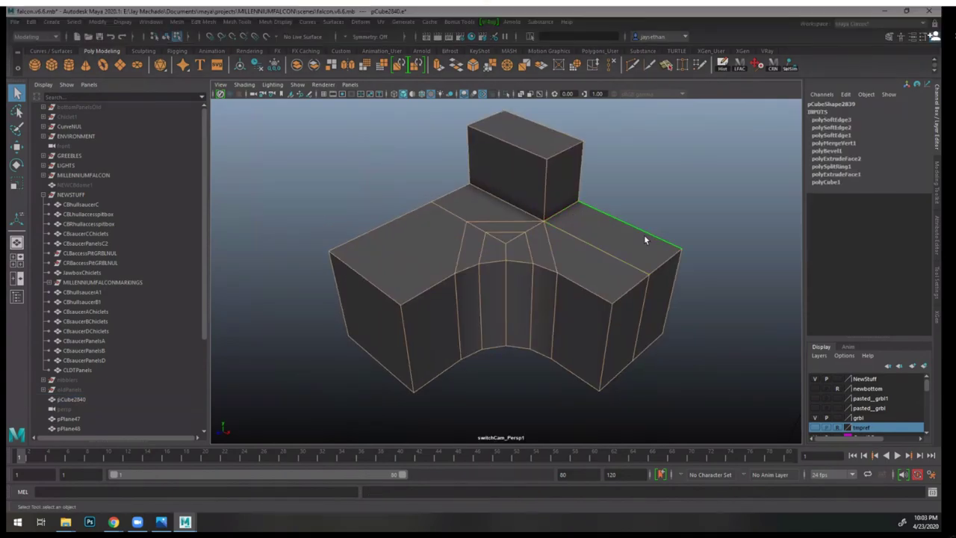
pyautogui.moveTo(646, 239); pyautogui.dragTo(621, 233, button='right')
pyautogui.click(683, 231)
pyautogui.moveTo(621, 233)
pyautogui.keyDown('alt'); pyautogui.mouseDown()
pyautogui.moveTo(613, 259)
pyautogui.moveTo(627, 240)
pyautogui.mouseUp(); pyautogui.keyUp('alt')
pyautogui.click(606, 242)
pyautogui.click(668, 179)
pyautogui.keyDown('alt'); pyautogui.moveTo(667, 179); pyautogui.dragTo(479, 280); pyautogui.keyUp('alt')
pyautogui.keyDown('alt'); pyautogui.moveTo(479, 281); pyautogui.dragTo(533, 297, button='right'); pyautogui.keyUp('alt')
pyautogui.keyDown('alt'); pyautogui.moveTo(533, 297); pyautogui.dragTo(462, 292); pyautogui.keyUp('alt')
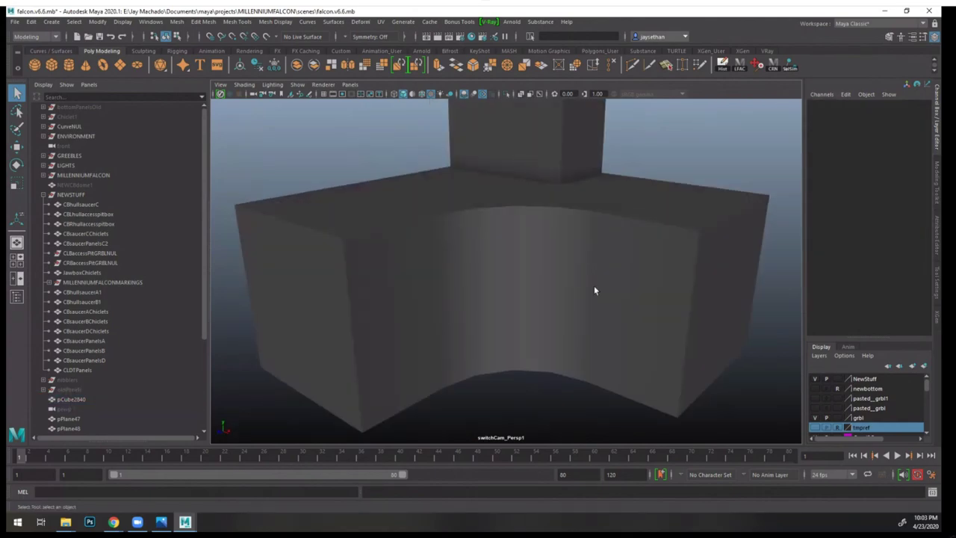
pyautogui.keyDown('alt'); pyautogui.moveTo(595, 291); pyautogui.dragTo(637, 334); pyautogui.keyUp('alt')
pyautogui.keyDown('alt'); pyautogui.moveTo(637, 334); pyautogui.dragTo(534, 301, button='right'); pyautogui.keyUp('alt')
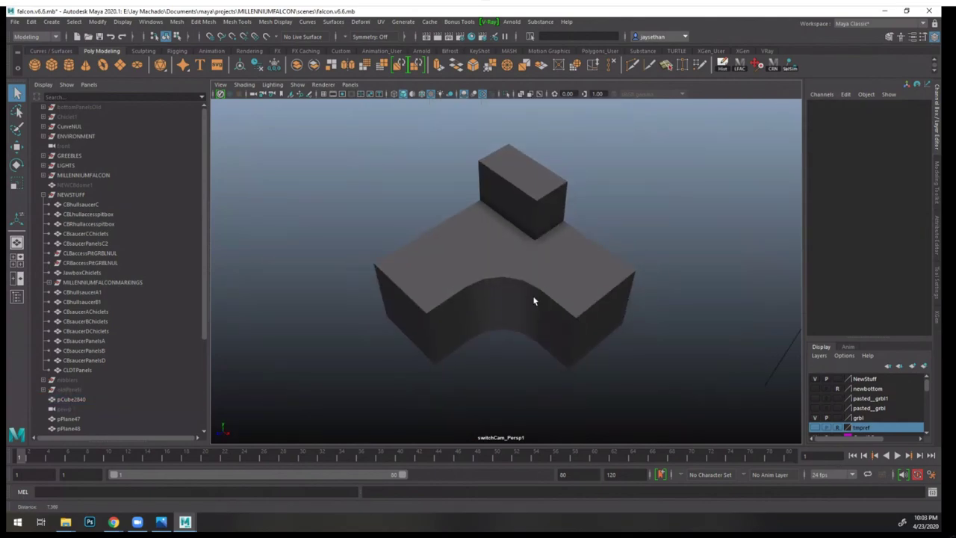
pyautogui.keyDown('alt'); pyautogui.moveTo(534, 300); pyautogui.dragTo(538, 274); pyautogui.keyUp('alt')
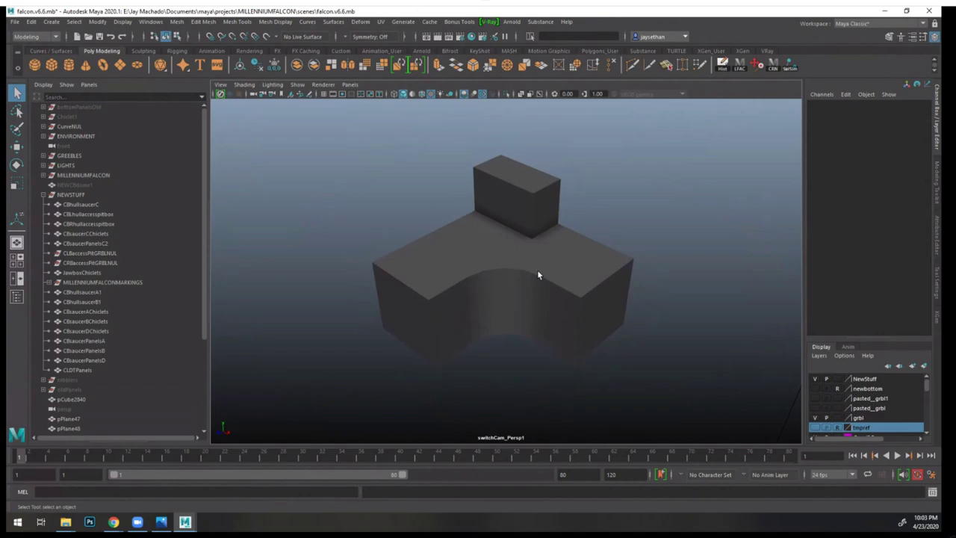
# - Select the block and switch to edge selection, selecting all of its edges
pyautogui.click(500, 250)
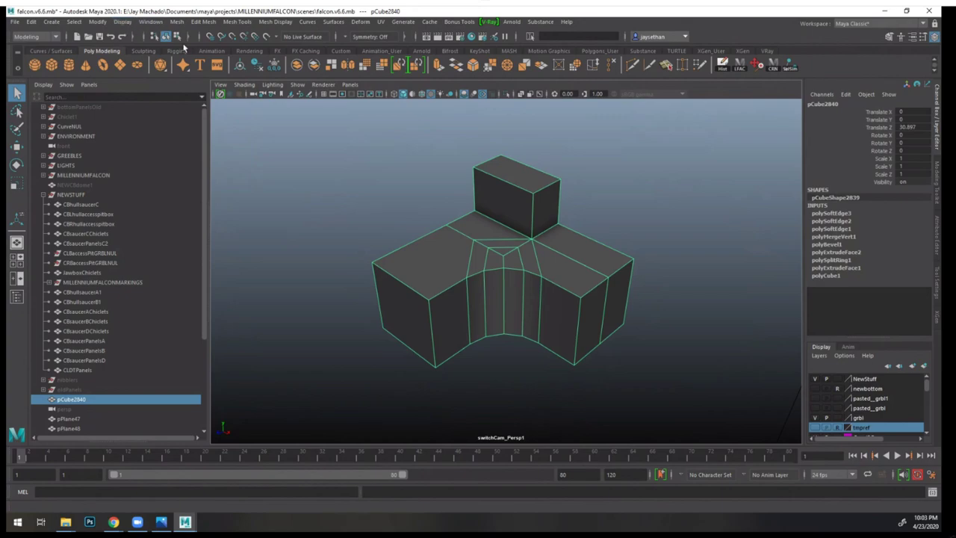
pyautogui.moveTo(491, 148)
pyautogui.mouseDown(button='right')
pyautogui.moveTo(510, 147)
pyautogui.moveTo(495, 152)
pyautogui.moveTo(475, 124)
pyautogui.mouseUp(button='right')
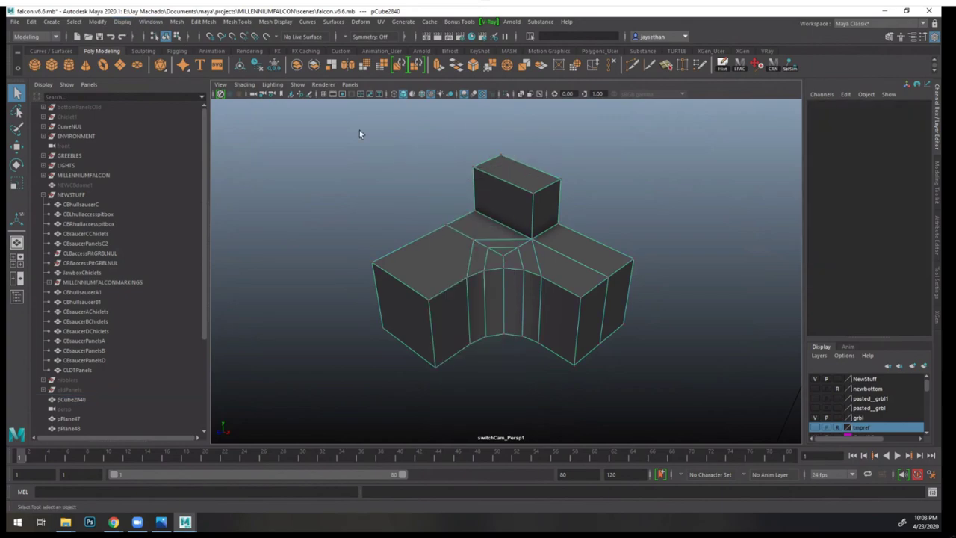
pyautogui.moveTo(340, 125); pyautogui.dragTo(661, 344)
pyautogui.rightClick(477, 244)
pyautogui.click(476, 215)
pyautogui.moveTo(307, 140); pyautogui.dragTo(681, 383)
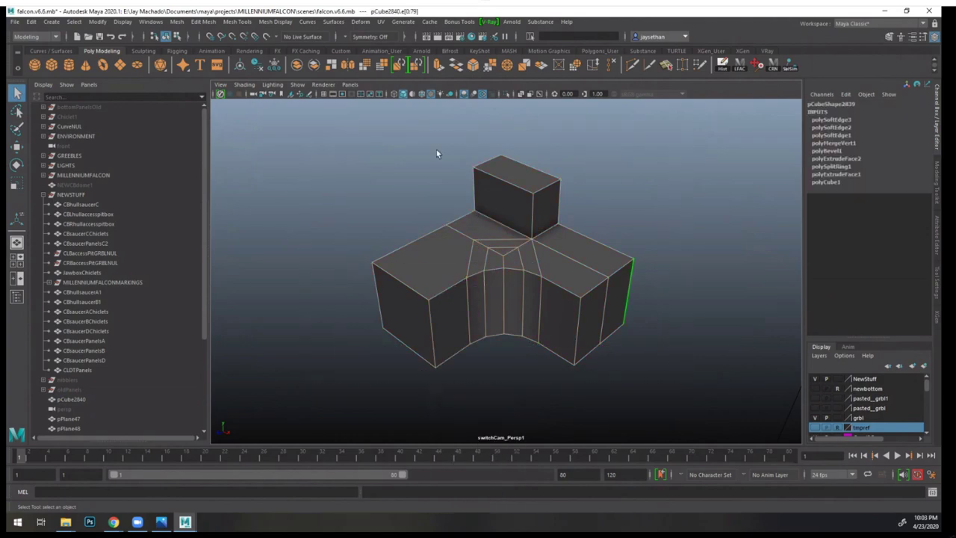
# - Constrain the edge selection to hard edges, applied to All and Next, and move the constraint window clear of the block
pyautogui.click(104, 22)
pyautogui.moveTo(76, 21)
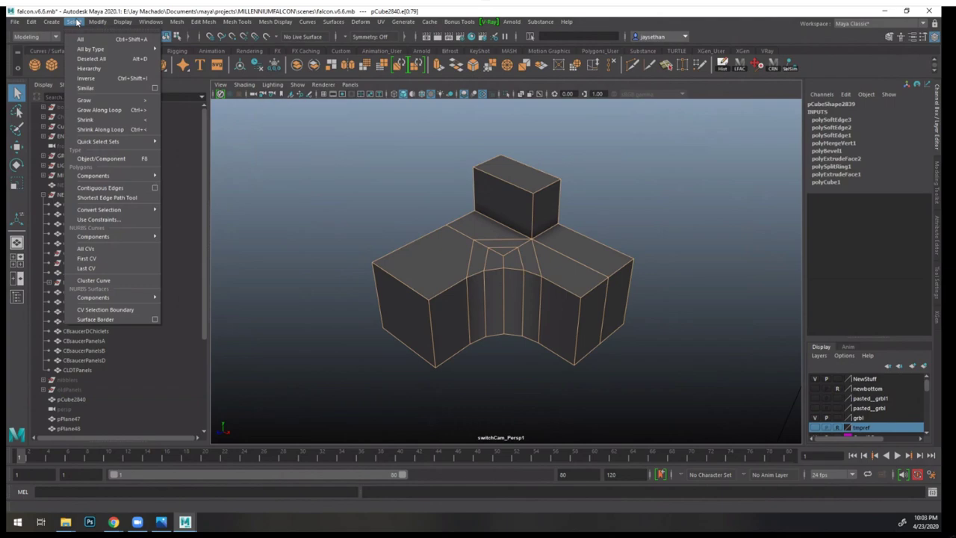
pyautogui.click(97, 219)
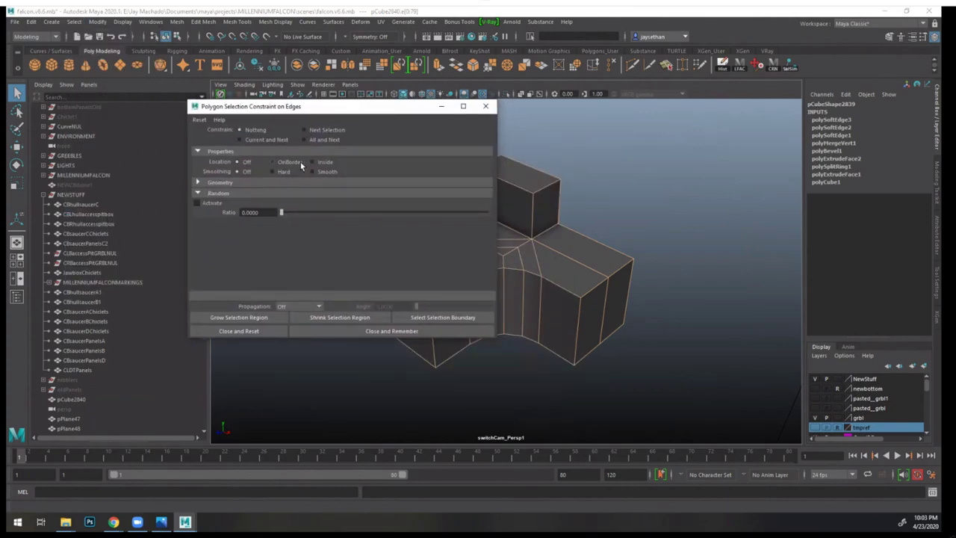
pyautogui.click(280, 171)
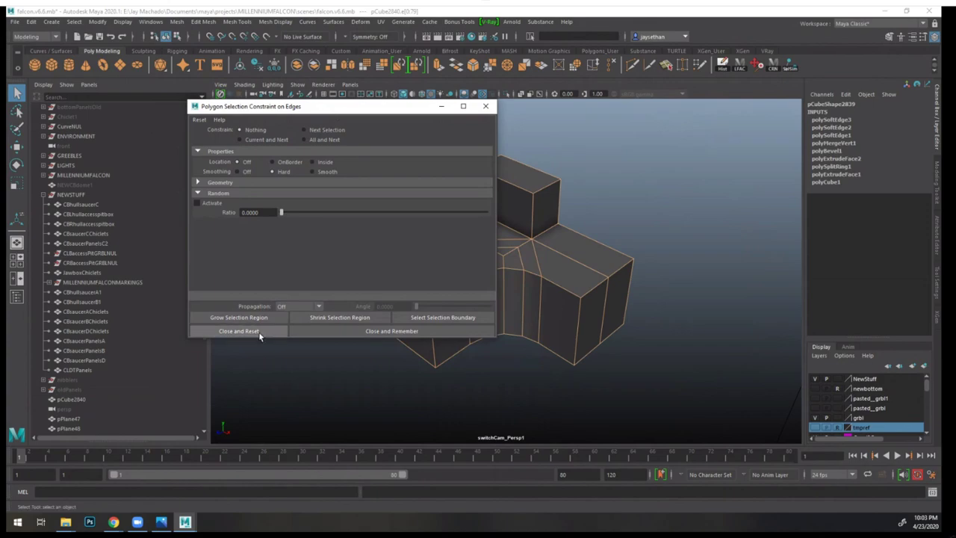
pyautogui.click(327, 140)
pyautogui.moveTo(355, 112); pyautogui.dragTo(197, 110)
# - Bevel the block's hard edges with an offset of 0.1
pyautogui.keyDown('alt'); pyautogui.moveTo(532, 252); pyautogui.dragTo(624, 298); pyautogui.keyUp('alt')
pyautogui.click(203, 21)
pyautogui.click(216, 56)
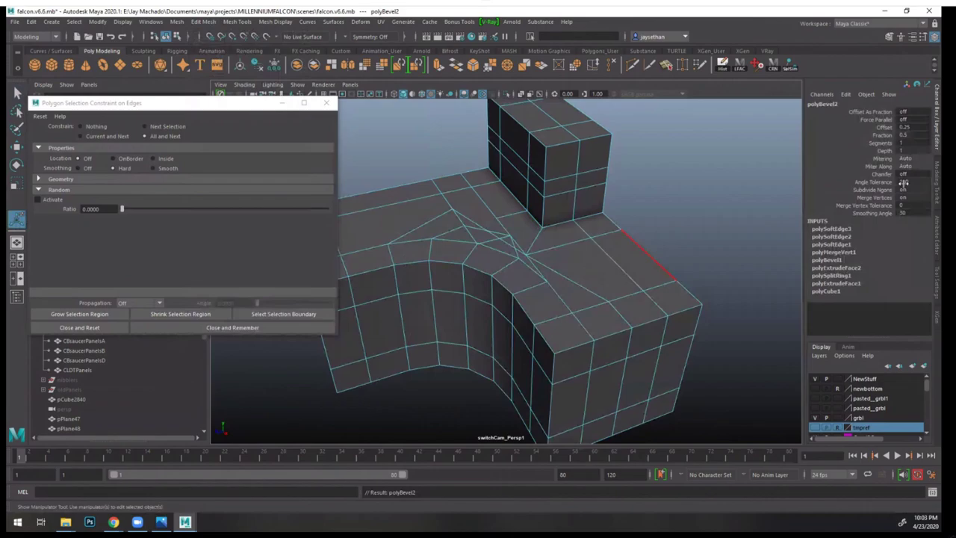
pyautogui.doubleClick(919, 129)
pyautogui.write('0.1')
pyautogui.press('Return')
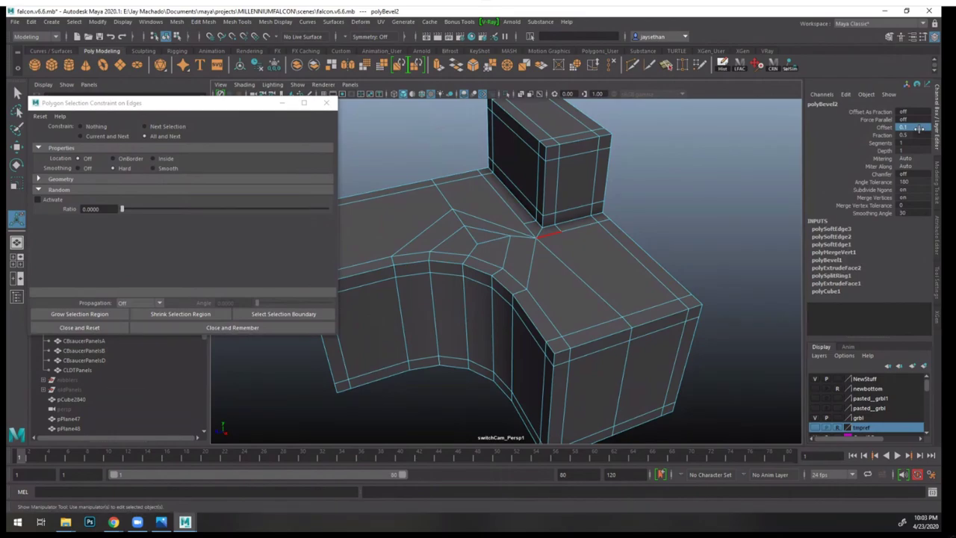
# - Reduce the bevel offset to 0.025
pyautogui.doubleClick(919, 128)
pyautogui.press('Return')
pyautogui.doubleClick(921, 128)
pyautogui.write('0.025')
pyautogui.press('Return')
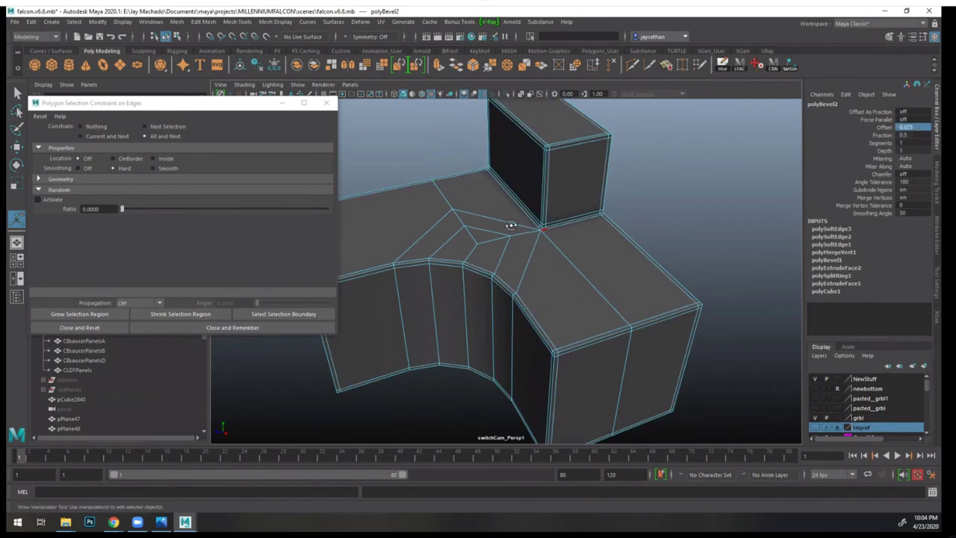
# - Try Radial mitering on the bevel at the raised block's base corner, and restore it to Auto
pyautogui.moveTo(510, 224)
pyautogui.keyDown('alt'); pyautogui.mouseDown(button='right')
pyautogui.moveTo(540, 229)
pyautogui.moveTo(661, 288)
pyautogui.moveTo(499, 221)
pyautogui.mouseUp(button='right'); pyautogui.keyUp('alt')
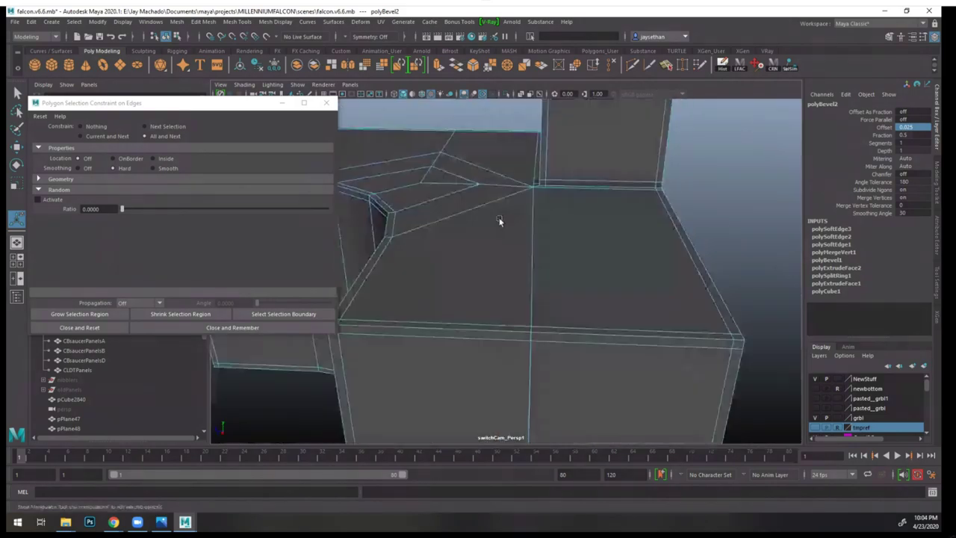
pyautogui.keyDown('alt'); pyautogui.moveTo(499, 221); pyautogui.dragTo(577, 265); pyautogui.keyUp('alt')
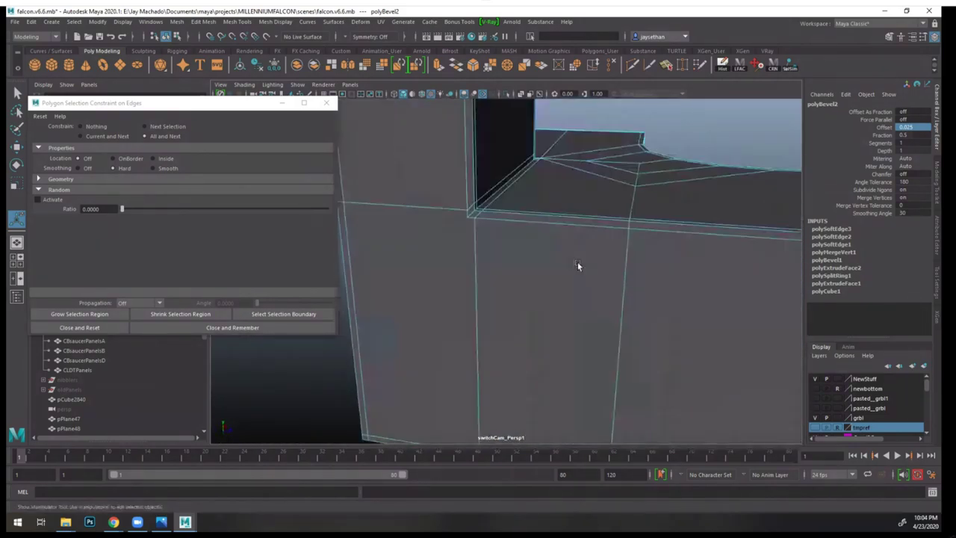
pyautogui.click(906, 165)
pyautogui.click(909, 159)
pyautogui.click(908, 159)
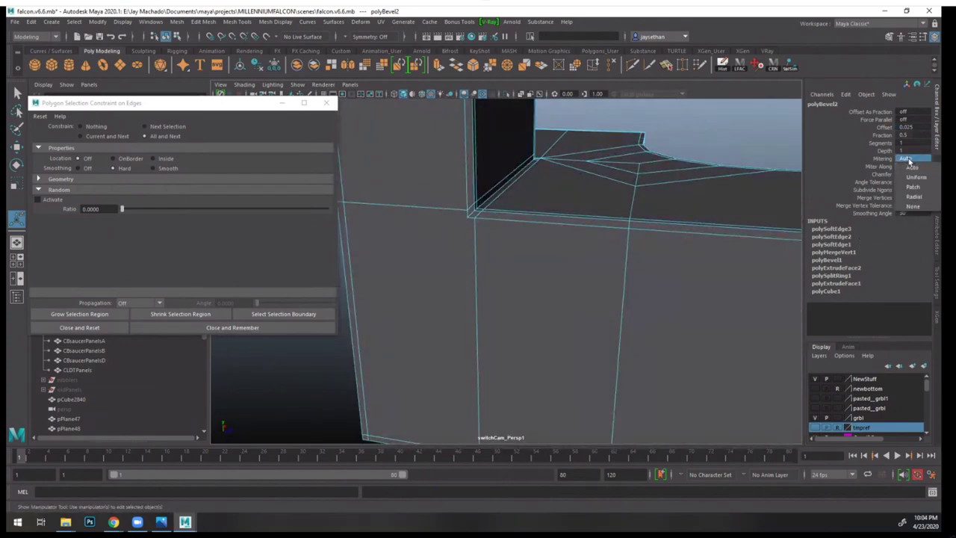
pyautogui.click(926, 197)
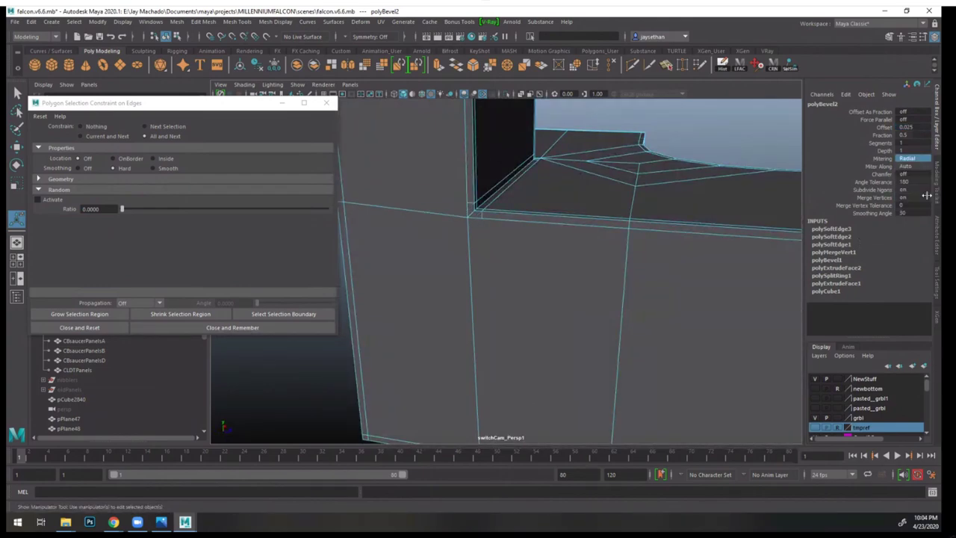
pyautogui.keyDown('alt'); pyautogui.moveTo(593, 216); pyautogui.dragTo(636, 275); pyautogui.keyUp('alt')
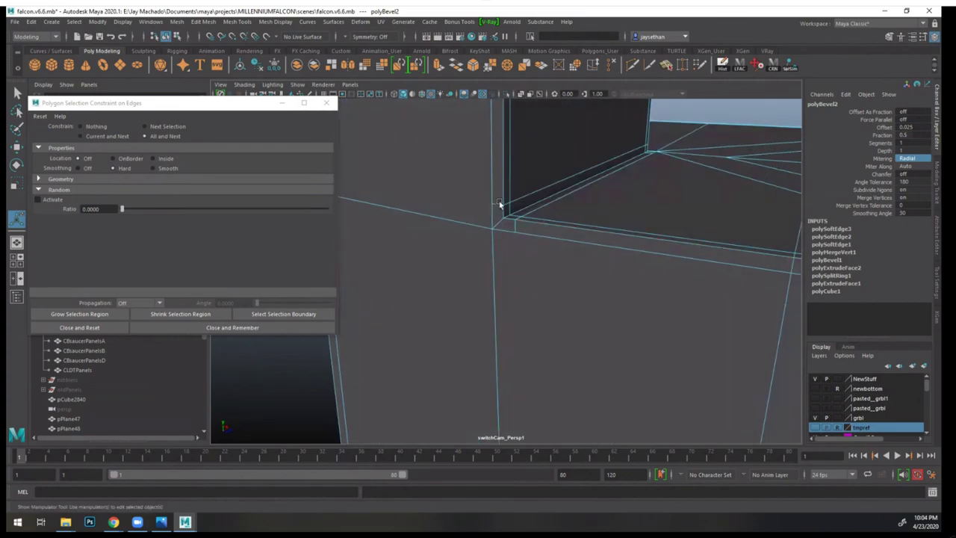
pyautogui.keyDown('alt'); pyautogui.moveTo(550, 233); pyautogui.dragTo(535, 233); pyautogui.keyUp('alt')
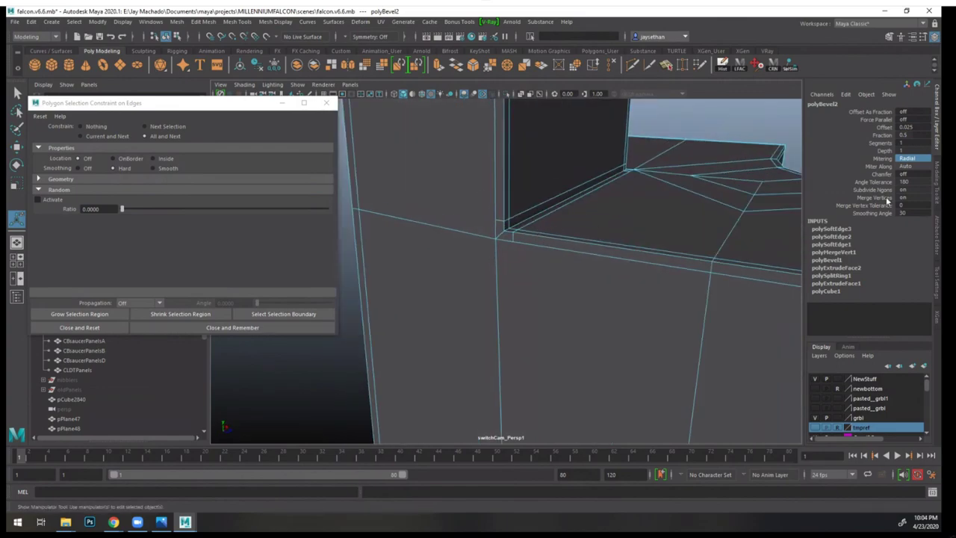
pyautogui.click(907, 159)
pyautogui.click(915, 164)
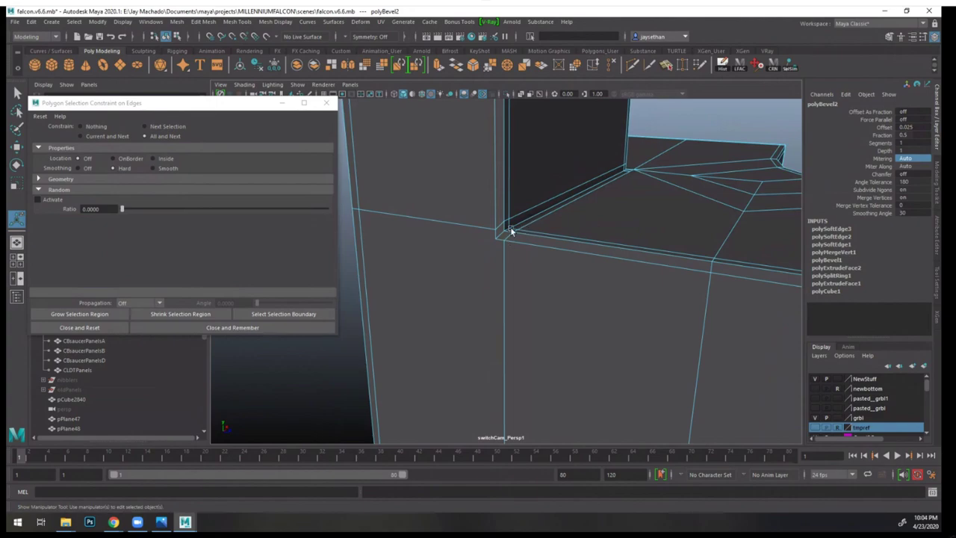
# - Set the bevel's mitering to Radial and check a corner of the inner curve in smooth preview before returning to the unsmoothed display
pyautogui.click(914, 159)
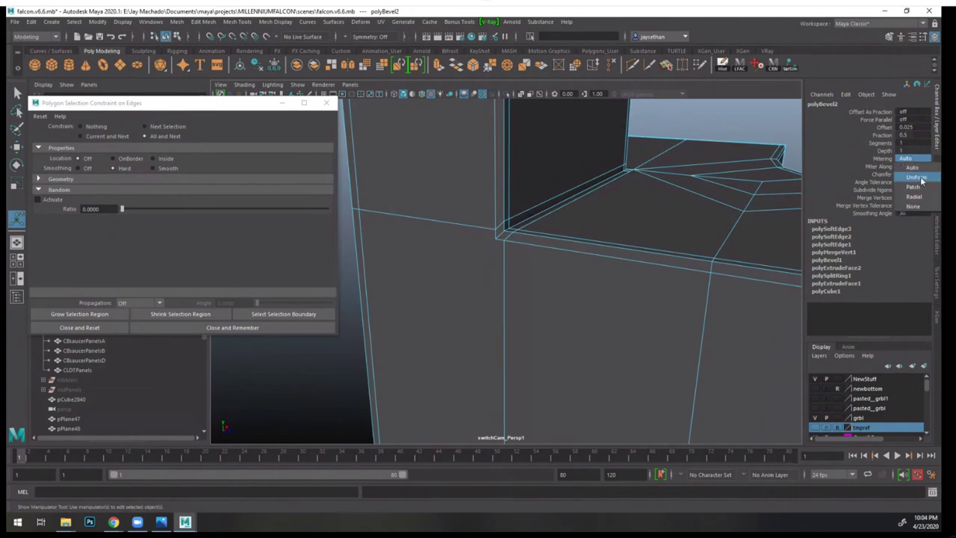
pyautogui.click(916, 193)
pyautogui.keyDown('alt'); pyautogui.moveTo(715, 239); pyautogui.dragTo(545, 228); pyautogui.keyUp('alt')
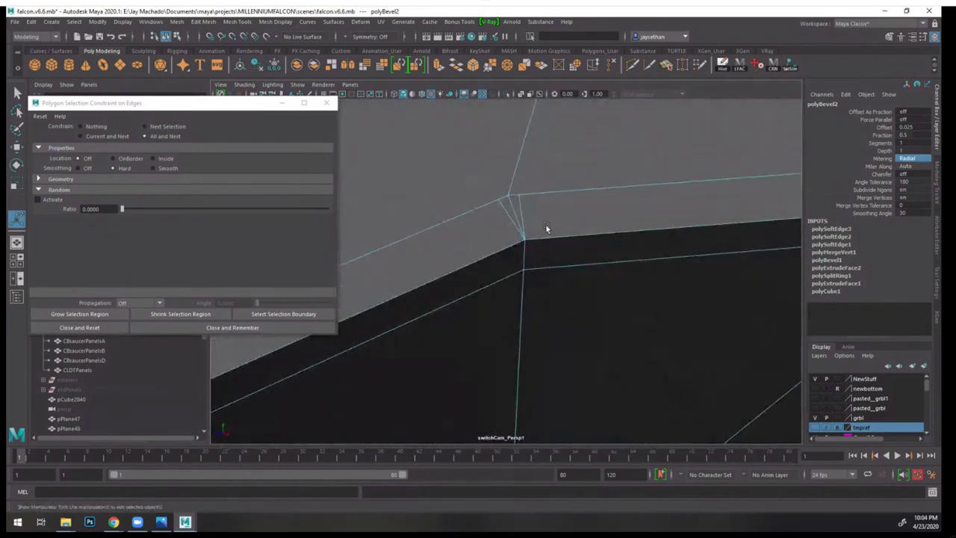
pyautogui.click(527, 217)
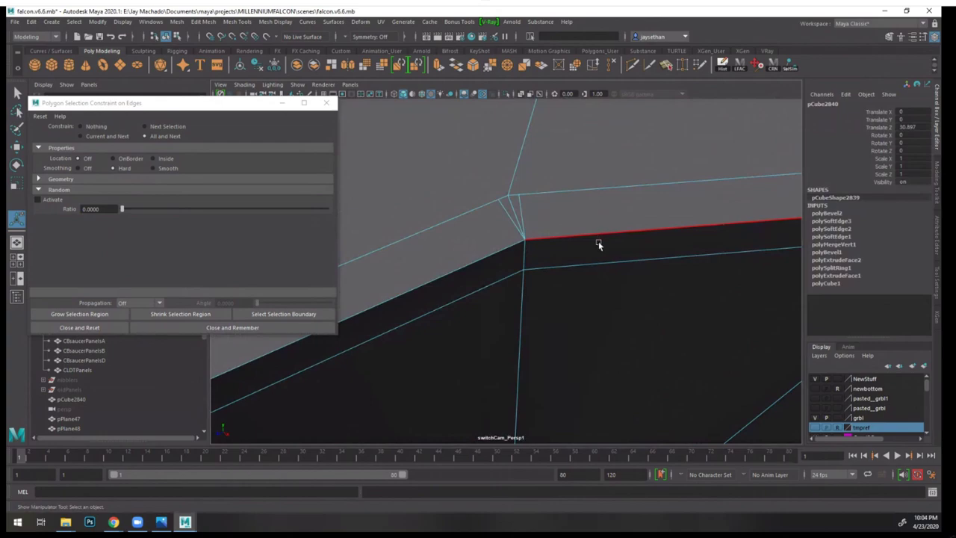
pyautogui.press('3')
pyautogui.keyDown('alt'); pyautogui.moveTo(589, 236); pyautogui.dragTo(544, 239, button='right'); pyautogui.keyUp('alt')
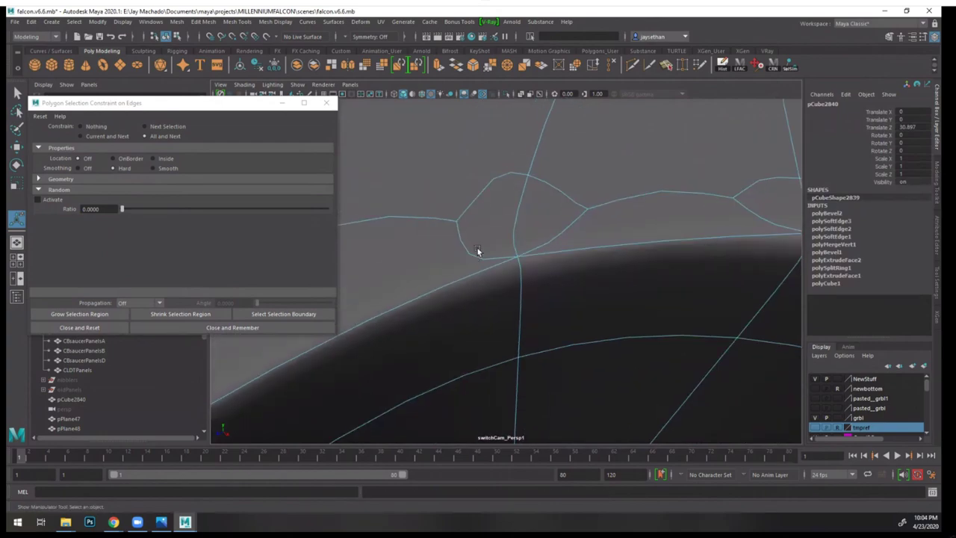
pyautogui.rightClick(483, 210)
pyautogui.press('1')
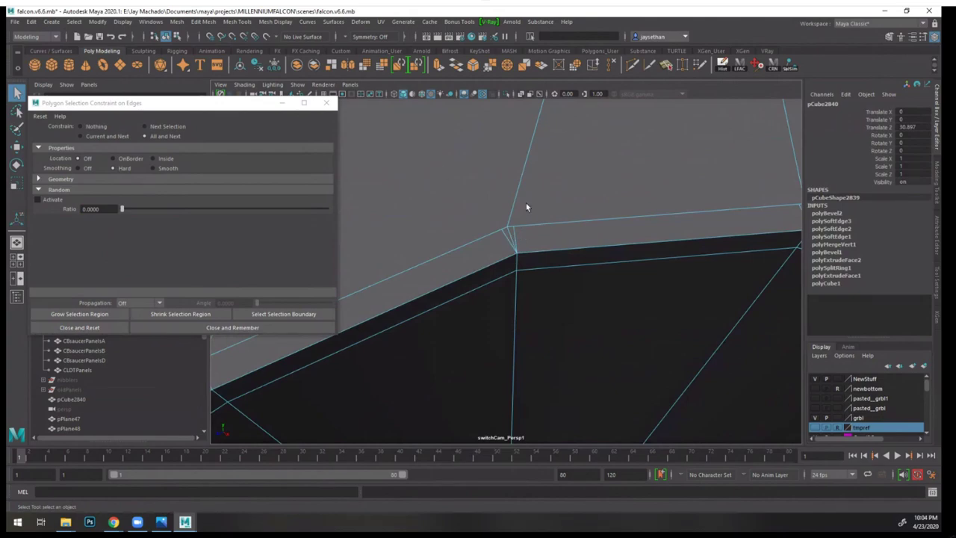
# - Close and reset the selection constraints, and delete the extra bevel edges at one corner of the inner curve's rim
pyautogui.moveTo(480, 177); pyautogui.dragTo(597, 277)
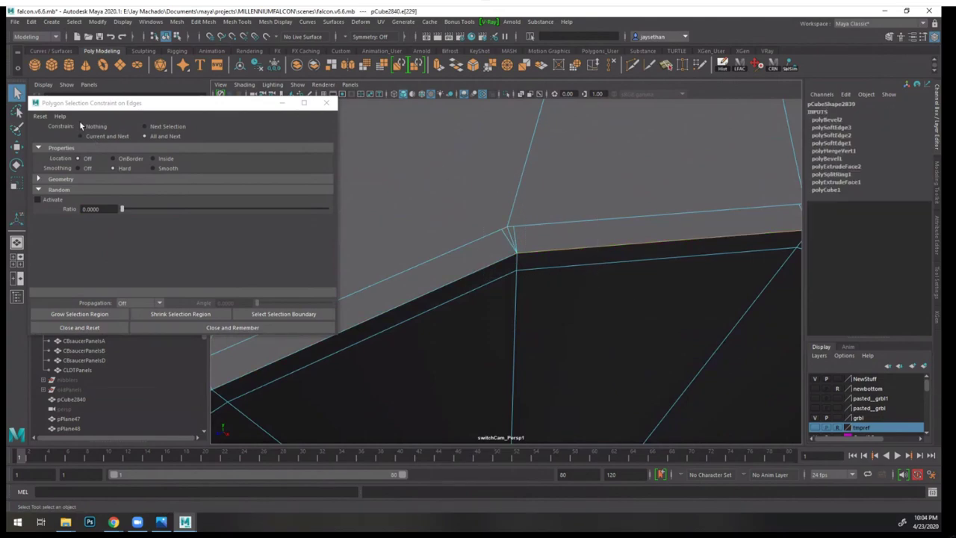
pyautogui.click(82, 328)
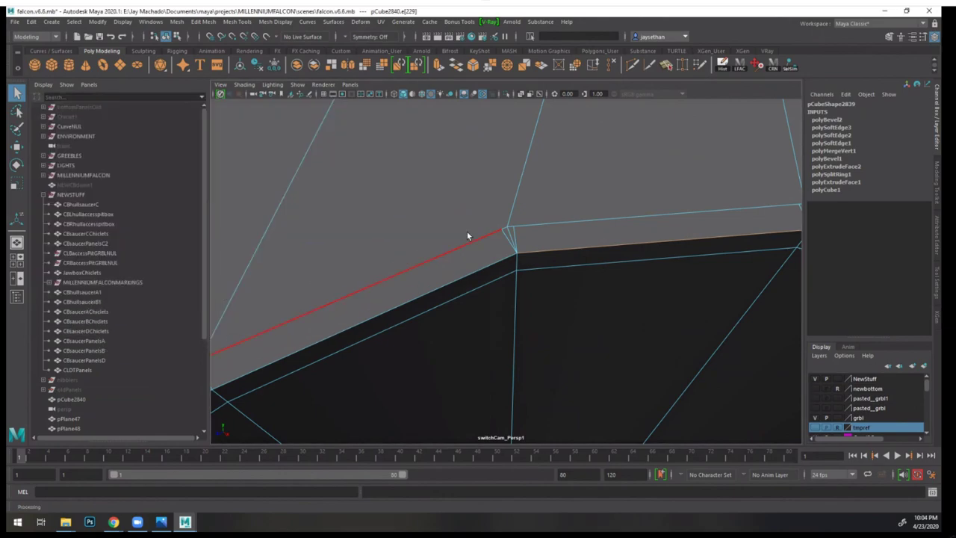
pyautogui.keyDown('shift'); pyautogui.click(518, 229); pyautogui.keyUp('shift')
pyautogui.click(612, 69)
# - Delete the extra bevel edges at the next two corners along the inner curve's rim
pyautogui.keyDown('alt'); pyautogui.moveTo(573, 182); pyautogui.dragTo(481, 214, button='right'); pyautogui.keyUp('alt')
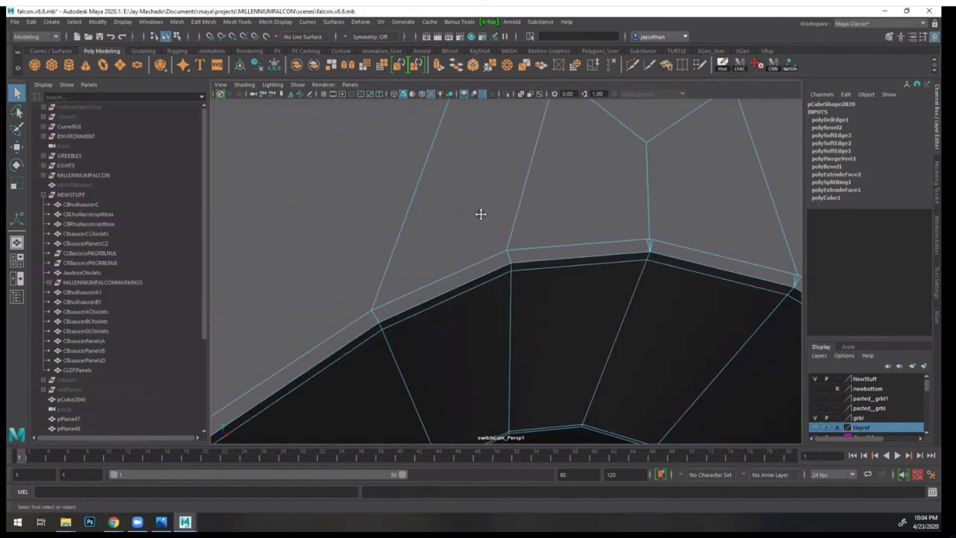
pyautogui.scroll(3, 522, 223)
pyautogui.click(553, 218)
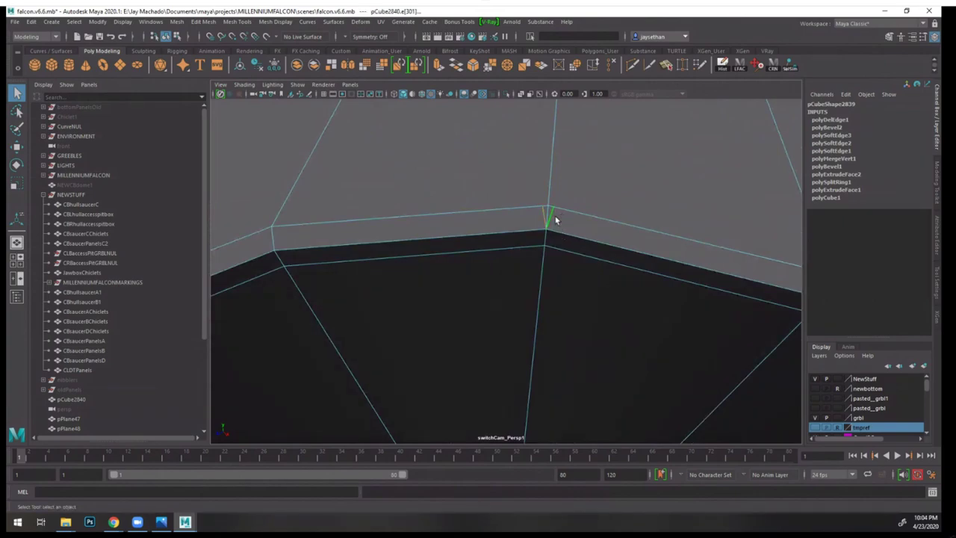
pyautogui.hotkey('ctrl', 'Delete')
pyautogui.keyDown('alt'); pyautogui.moveTo(611, 254); pyautogui.dragTo(522, 190, button='right'); pyautogui.keyUp('alt')
pyautogui.keyDown('alt'); pyautogui.moveTo(523, 189); pyautogui.dragTo(512, 226); pyautogui.keyUp('alt')
pyautogui.scroll(2, 512, 226)
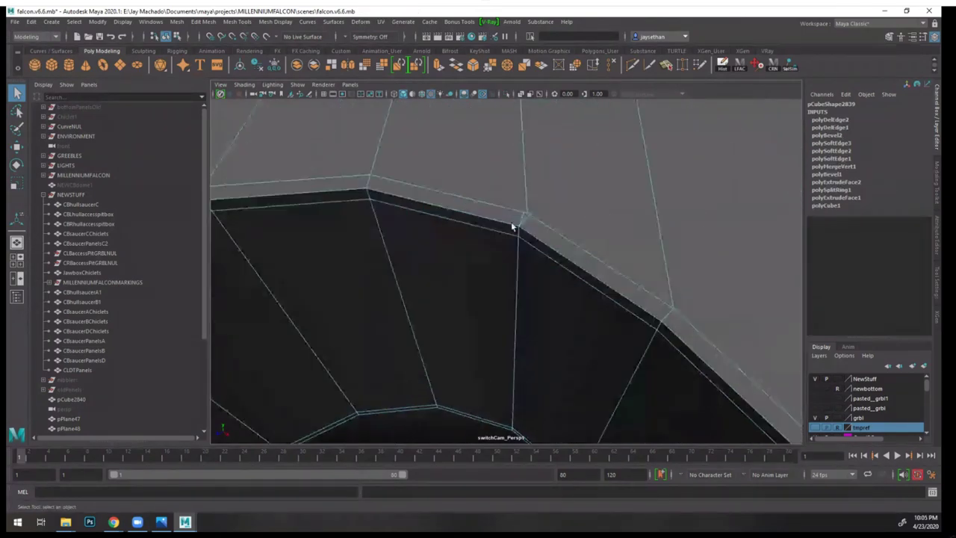
pyautogui.click(521, 220)
pyautogui.press('Delete')
pyautogui.scroll(-3, 576, 273)
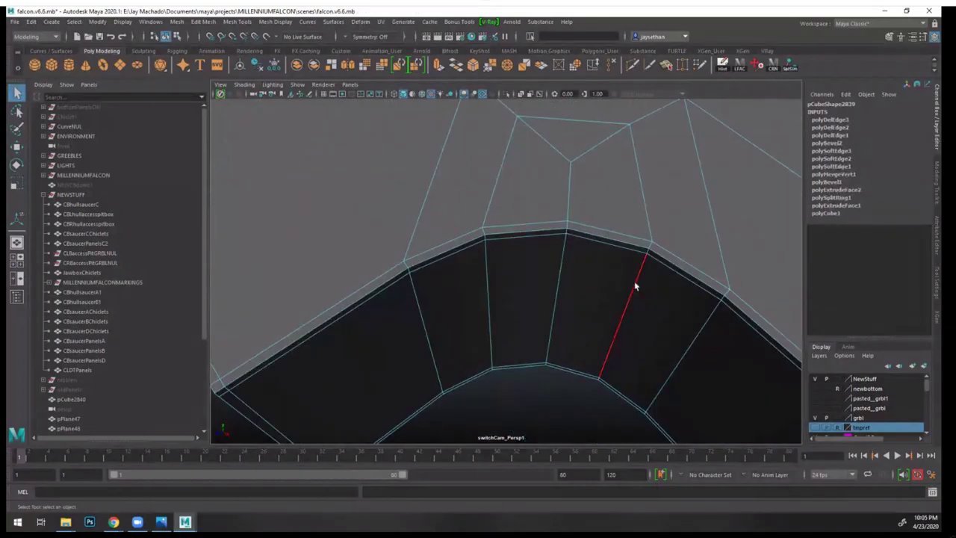
# - Preview the beveled block smoothed, return to object selection with nothing selected, and examine its shape
pyautogui.press('3')
pyautogui.keyDown('alt'); pyautogui.moveTo(646, 290); pyautogui.dragTo(501, 214, button='right'); pyautogui.keyUp('alt')
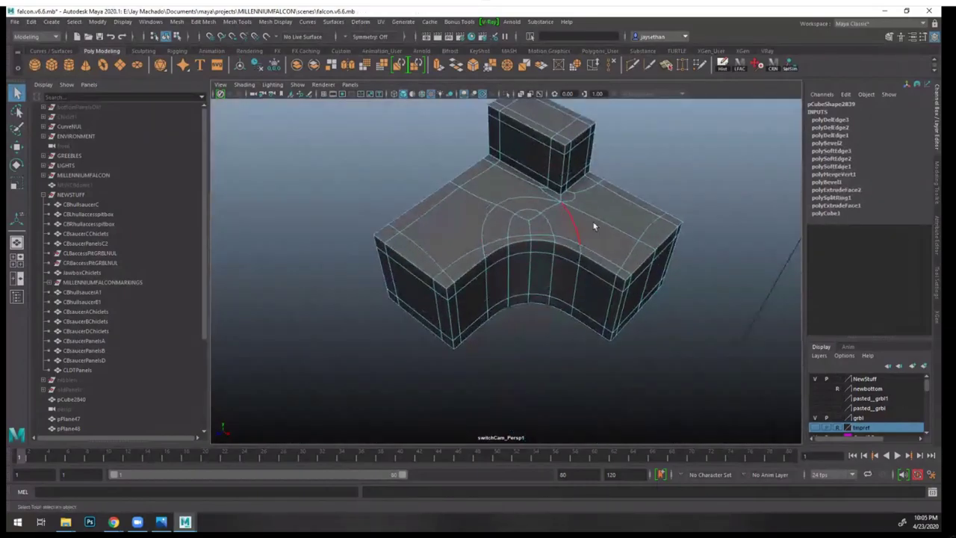
pyautogui.press('F8')
pyautogui.click(669, 159)
pyautogui.keyDown('alt'); pyautogui.moveTo(656, 192); pyautogui.dragTo(634, 241, button='middle'); pyautogui.keyUp('alt')
pyautogui.moveTo(634, 241)
pyautogui.keyDown('alt'); pyautogui.mouseDown()
pyautogui.moveTo(704, 209)
pyautogui.moveTo(537, 162)
pyautogui.moveTo(527, 211)
pyautogui.moveTo(588, 238)
pyautogui.moveTo(617, 239)
pyautogui.mouseUp(); pyautogui.keyUp('alt')
# - Delete the interior edges across the block's flat top face between the raised block and the inner curve
pyautogui.click(557, 239)
pyautogui.scroll(8, 635, 277)
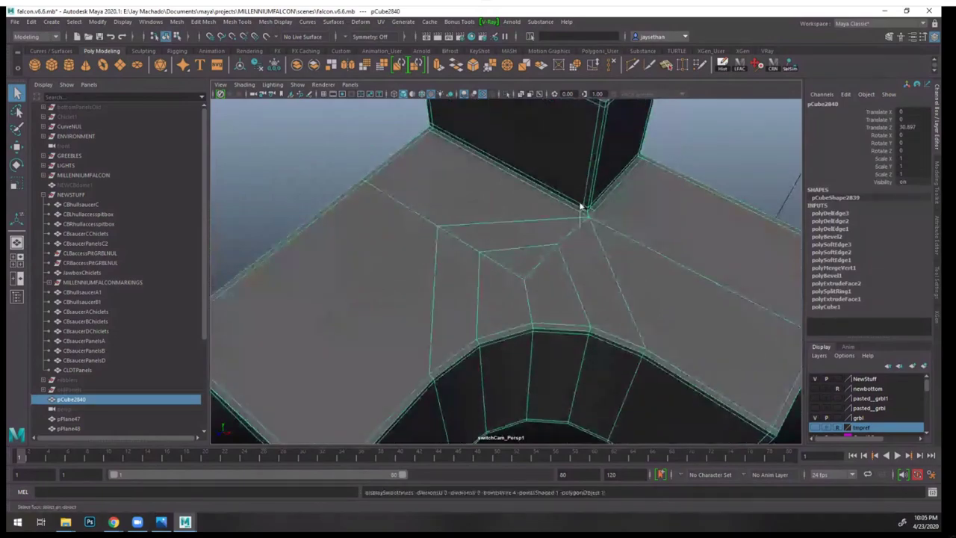
pyautogui.moveTo(580, 206); pyautogui.dragTo(580, 195, button='right')
pyautogui.doubleClick(456, 226)
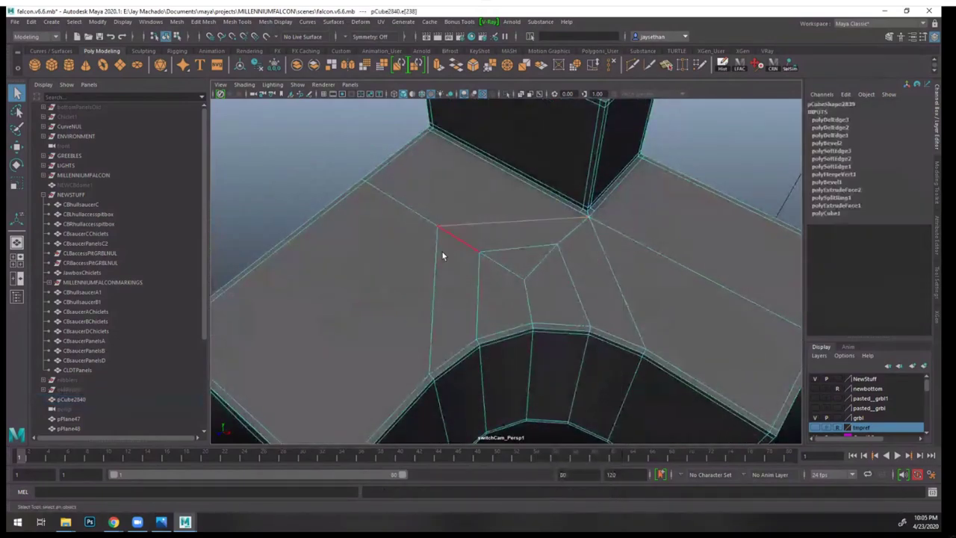
pyautogui.click(477, 269)
pyautogui.keyDown('shift'); pyautogui.click(425, 216); pyautogui.keyUp('shift')
pyautogui.keyDown('shift'); pyautogui.click(544, 262); pyautogui.keyUp('shift')
pyautogui.keyDown('shift'); pyautogui.click(585, 238); pyautogui.keyUp('shift')
pyautogui.keyDown('shift'); pyautogui.click(604, 226); pyautogui.keyUp('shift')
pyautogui.click(612, 66)
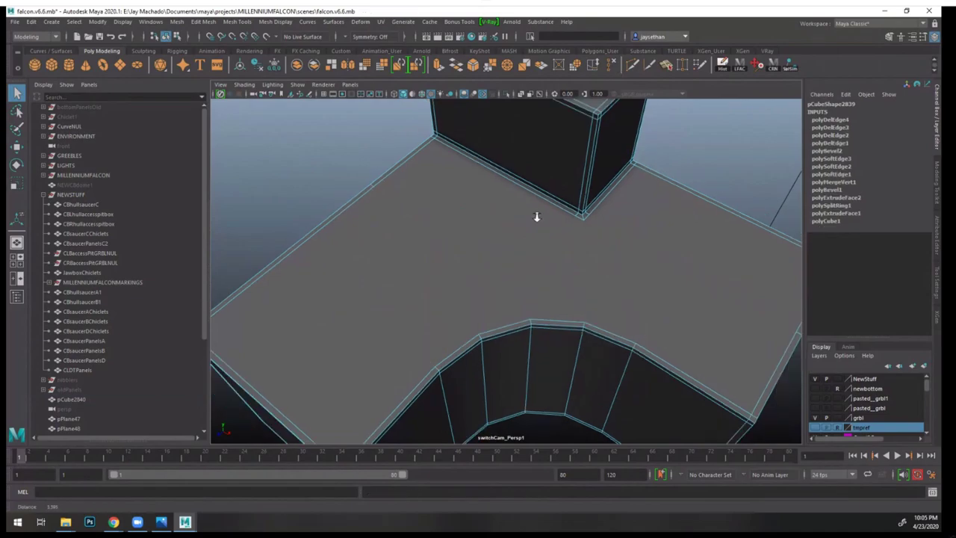
# - Examine the cleaned top face, the raised block's base corner and the remaining side edges from several angles
pyautogui.keyDown('alt'); pyautogui.moveTo(536, 213); pyautogui.dragTo(443, 201, button='right'); pyautogui.keyUp('alt')
pyautogui.keyDown('alt'); pyautogui.moveTo(443, 200); pyautogui.dragTo(471, 214); pyautogui.keyUp('alt')
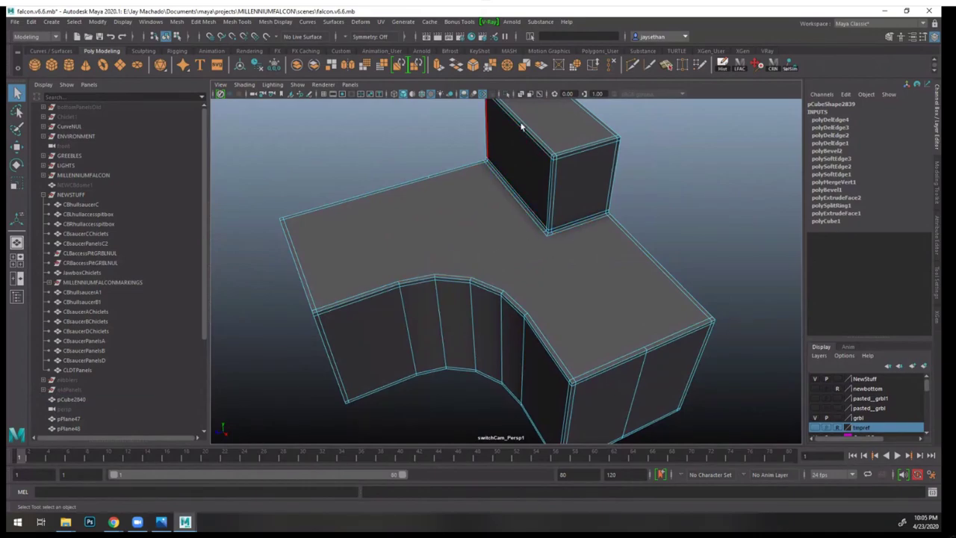
pyautogui.keyDown('alt'); pyautogui.moveTo(561, 296); pyautogui.dragTo(542, 280); pyautogui.keyUp('alt')
pyautogui.keyDown('alt'); pyautogui.moveTo(542, 279); pyautogui.dragTo(605, 262, button='right'); pyautogui.keyUp('alt')
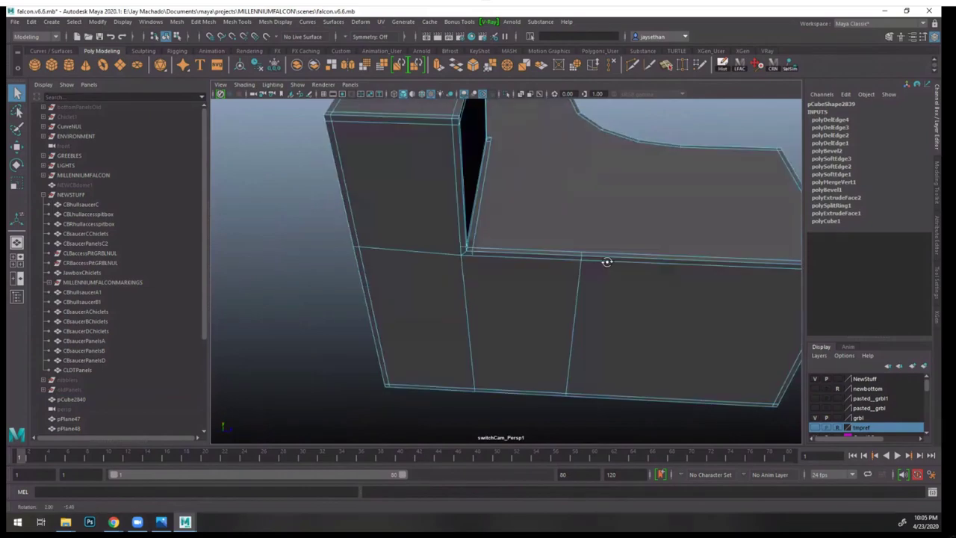
pyautogui.keyDown('alt'); pyautogui.moveTo(560, 233); pyautogui.dragTo(579, 299, button='middle'); pyautogui.keyUp('alt')
pyautogui.keyDown('alt'); pyautogui.moveTo(579, 299); pyautogui.dragTo(418, 314); pyautogui.keyUp('alt')
pyautogui.keyDown('alt'); pyautogui.moveTo(418, 314); pyautogui.dragTo(429, 289, button='right'); pyautogui.keyUp('alt')
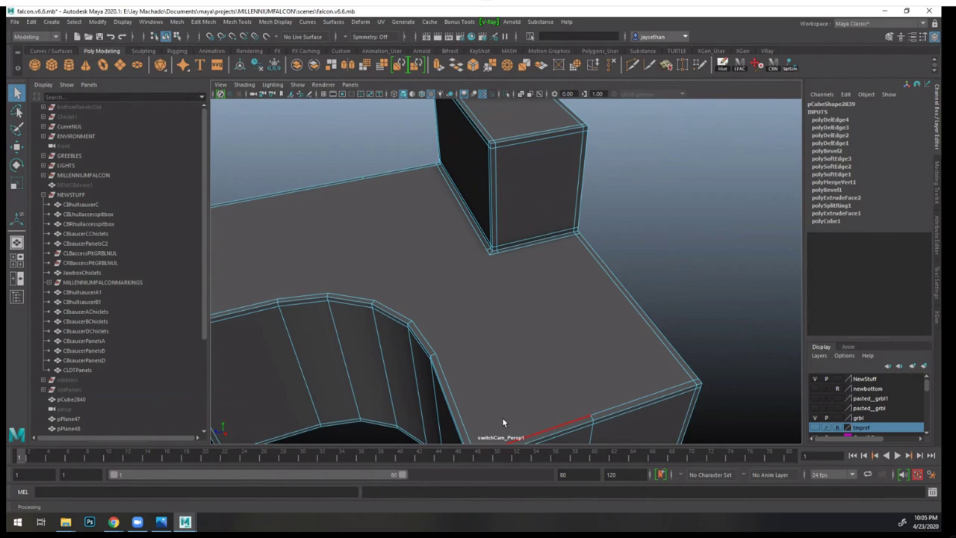
pyautogui.keyDown('alt'); pyautogui.moveTo(497, 279); pyautogui.dragTo(547, 305); pyautogui.keyUp('alt')
pyautogui.keyDown('alt'); pyautogui.moveTo(547, 304); pyautogui.dragTo(507, 267, button='right'); pyautogui.keyUp('alt')
pyautogui.keyDown('alt'); pyautogui.moveTo(508, 267); pyautogui.dragTo(511, 274); pyautogui.keyUp('alt')
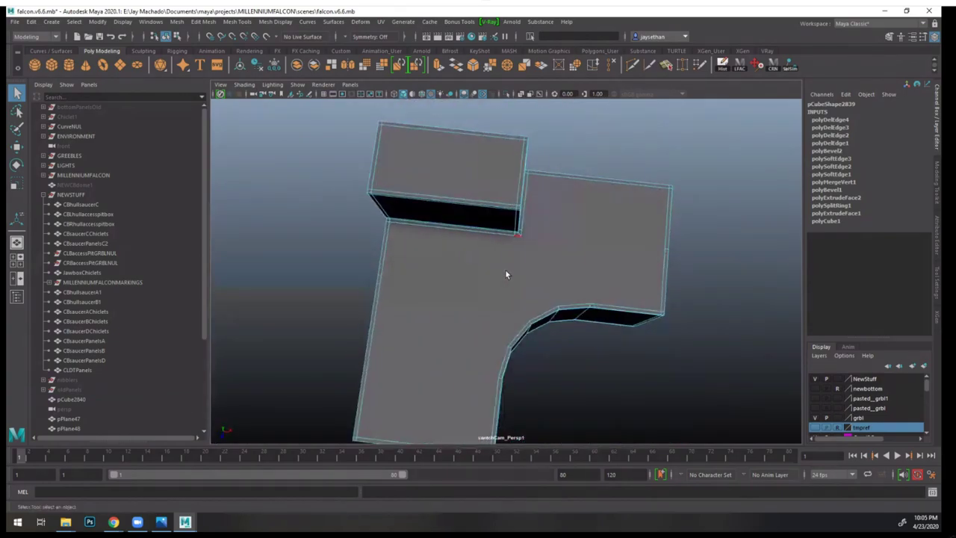
# - Cut the top face with Multi-Cut from the outer edge's middle vertex to the curve's start, and from the raised block's corner to the opposite end edge
pyautogui.press('F8')
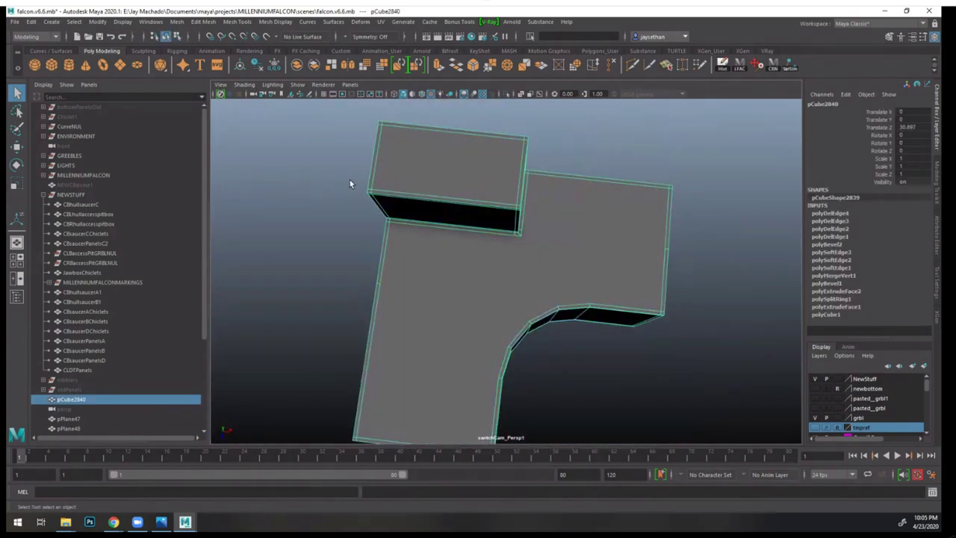
pyautogui.keyDown('alt'); pyautogui.moveTo(527, 253); pyautogui.dragTo(451, 170); pyautogui.keyUp('alt')
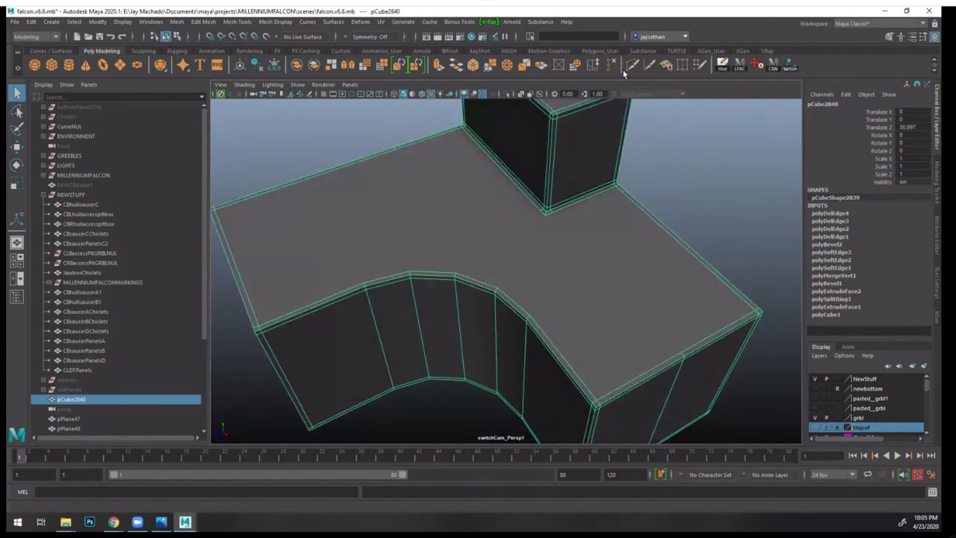
pyautogui.hotkey('ctrl', 'shift', 'x')
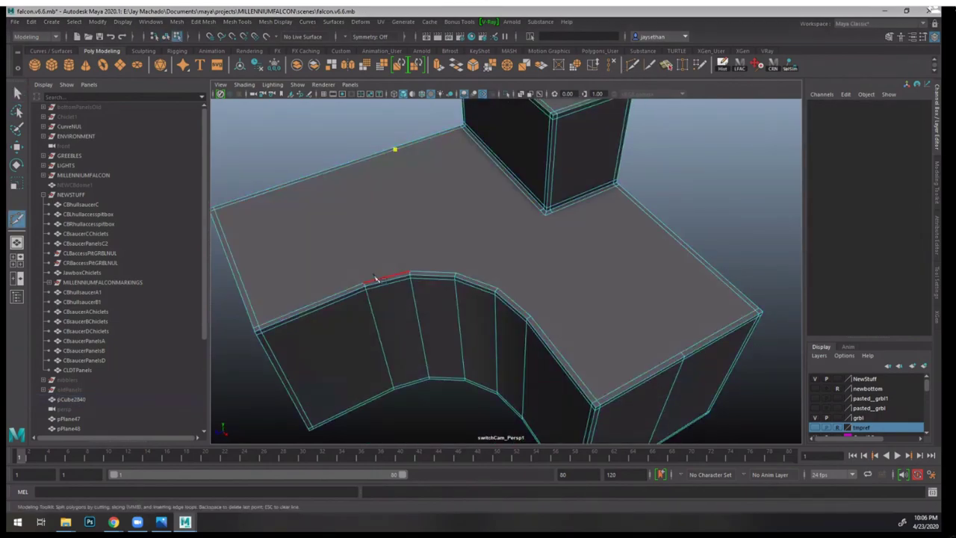
pyautogui.click(363, 279)
pyautogui.keyDown('alt'); pyautogui.moveTo(366, 277); pyautogui.dragTo(506, 271); pyautogui.keyUp('alt')
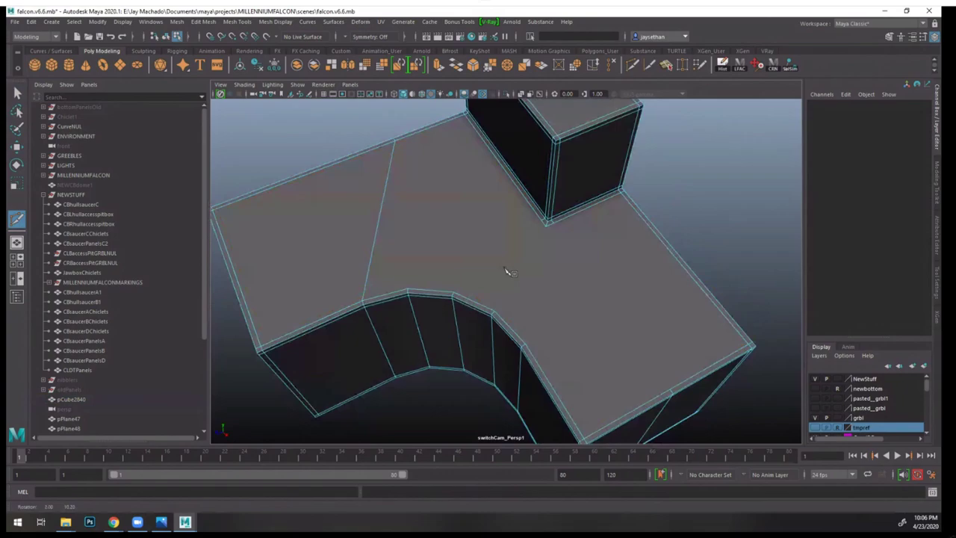
pyautogui.click(584, 218)
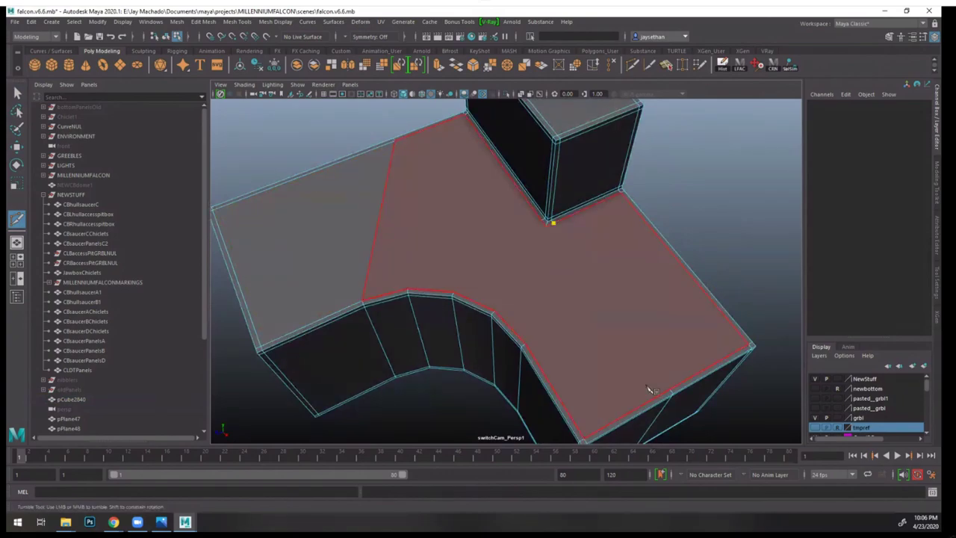
pyautogui.click(672, 389)
pyautogui.press('Return')
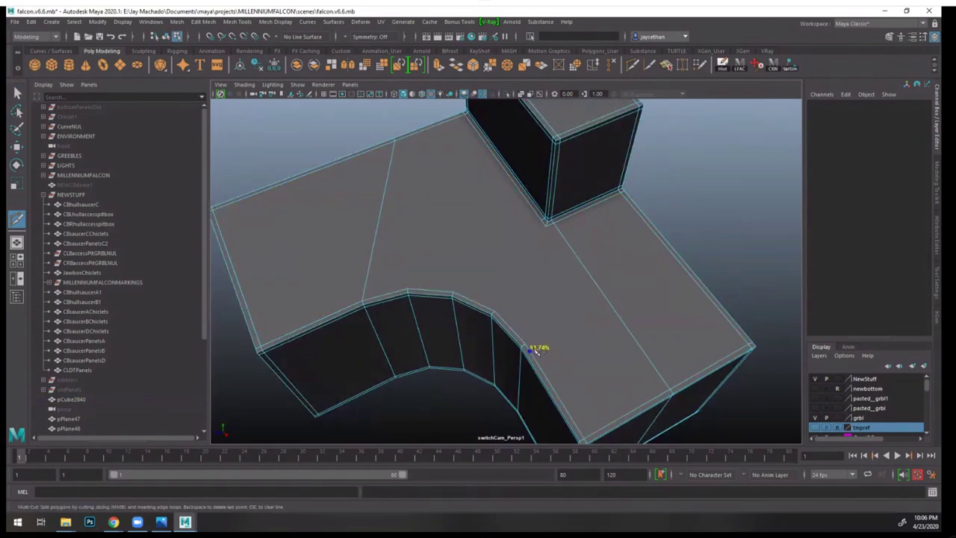
# - Cut three fanned edges between the raised block's inner base corner and three neighbouring vertices along the inner curve's rim
pyautogui.click(529, 347)
pyautogui.click(556, 211)
pyautogui.press('Return')
pyautogui.click(494, 313)
pyautogui.press('Return')
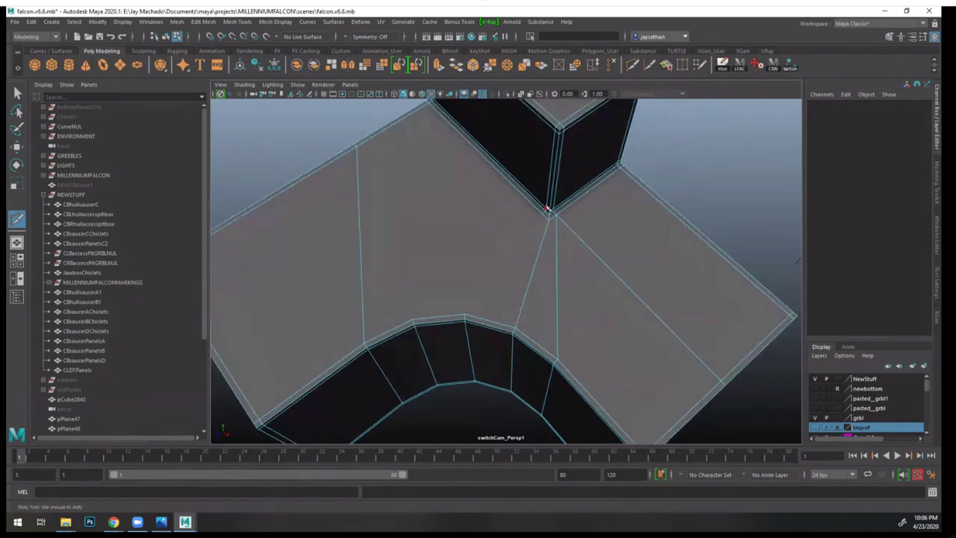
pyautogui.click(544, 215)
pyautogui.click(465, 315)
pyautogui.press('Return')
# - Cut an edge from the next vertex on the curve's rim to the other base corner of the raised block
pyautogui.keyDown('alt'); pyautogui.moveTo(480, 276); pyautogui.dragTo(523, 303); pyautogui.keyUp('alt')
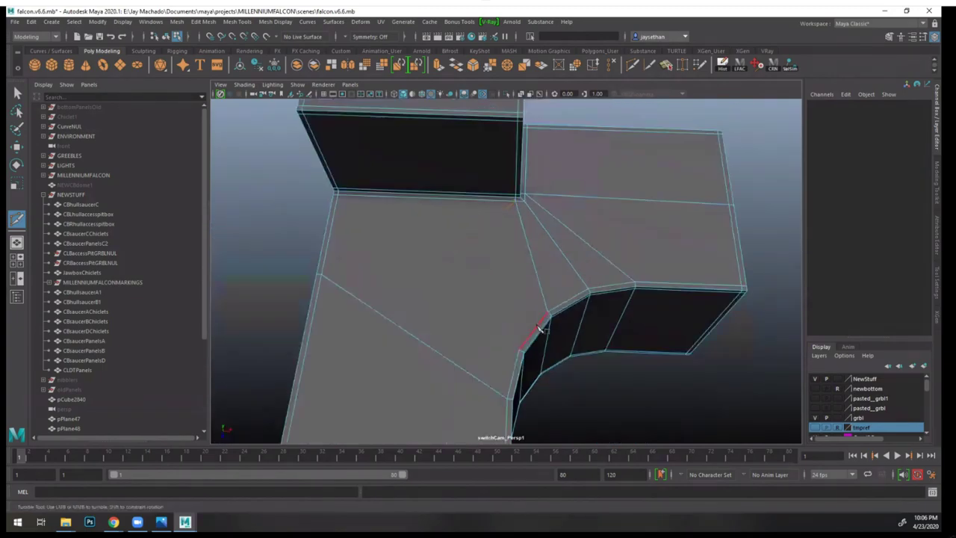
pyautogui.click(520, 350)
pyautogui.click(337, 195)
pyautogui.press('Return')
# - Insert an edge loop across each straight section just beyond the two ends of the inner curve, working in the orthographic view
pyautogui.keyDown('alt'); pyautogui.moveTo(516, 280); pyautogui.dragTo(565, 222); pyautogui.keyUp('alt')
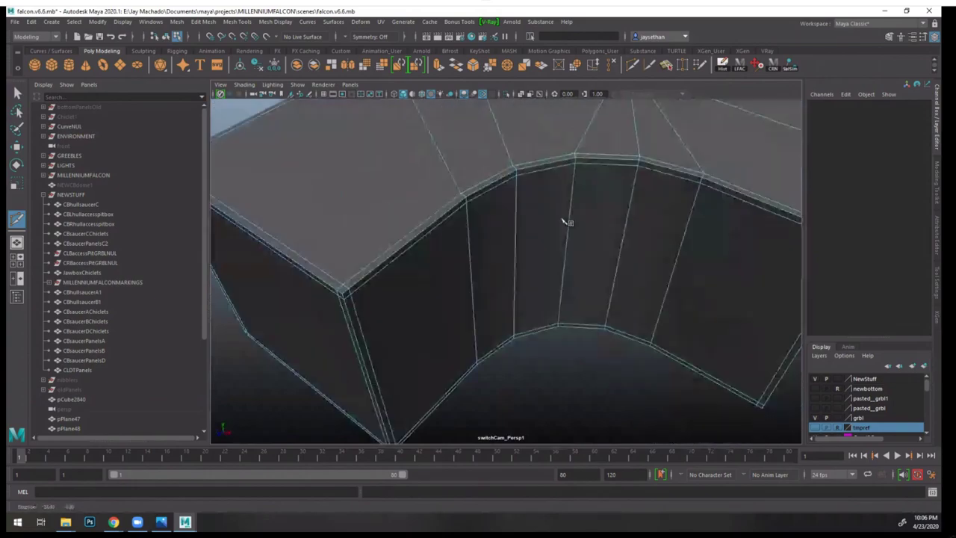
pyautogui.keyDown('alt'); pyautogui.moveTo(607, 288); pyautogui.dragTo(552, 320); pyautogui.keyUp('alt')
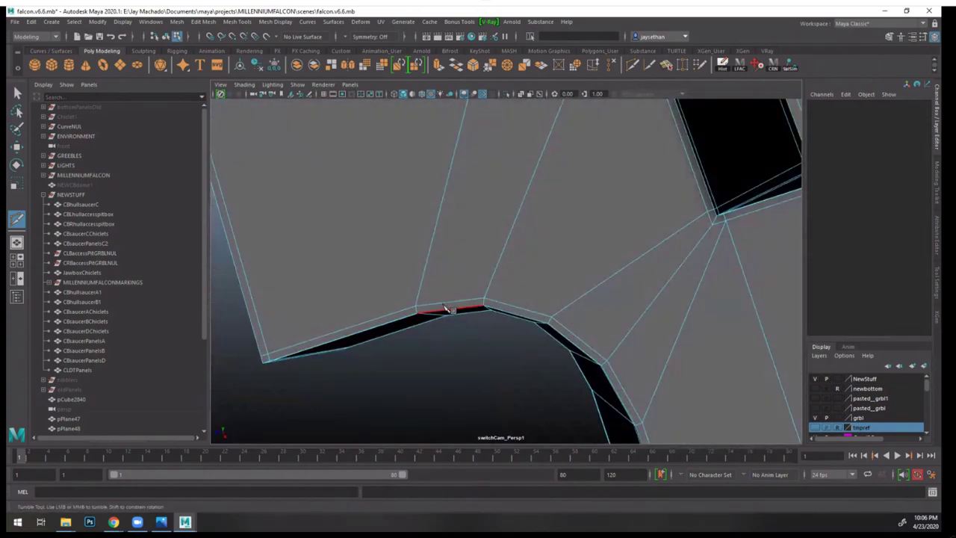
pyautogui.keyDown('alt'); pyautogui.moveTo(448, 309); pyautogui.dragTo(465, 294); pyautogui.keyUp('alt')
pyautogui.press('space')
pyautogui.click(481, 297)
pyautogui.scroll(5, 503, 293)
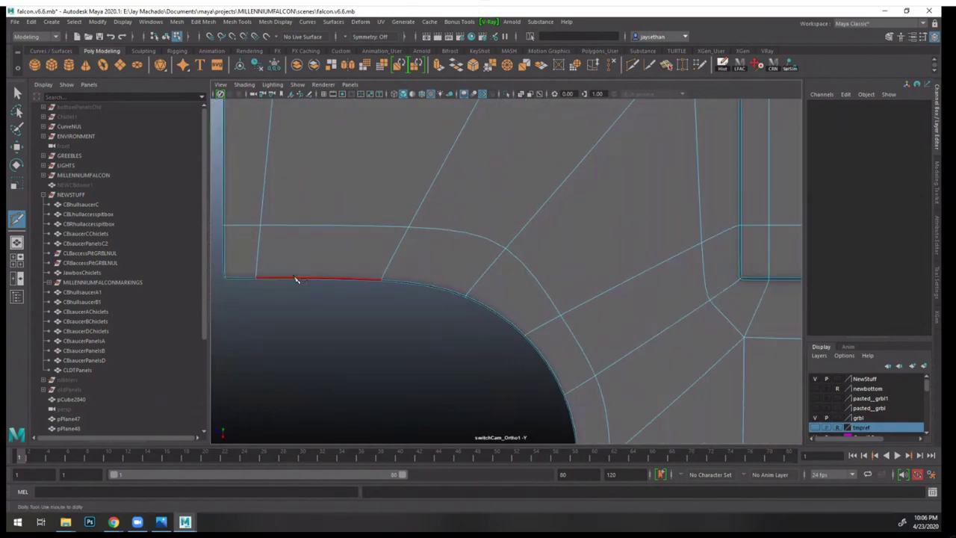
pyautogui.press('1')
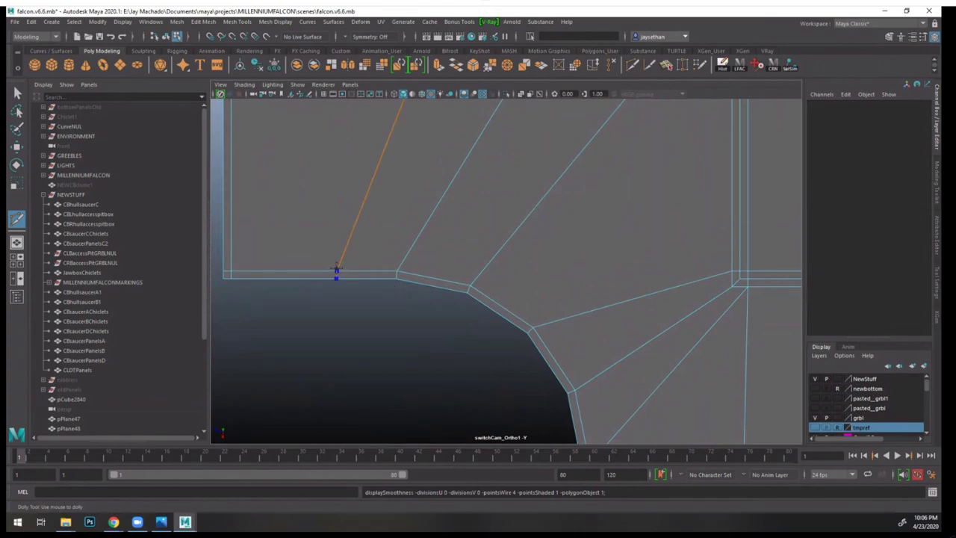
pyautogui.keyDown('alt'); pyautogui.moveTo(568, 437); pyautogui.dragTo(459, 239, button='middle'); pyautogui.keyUp('alt')
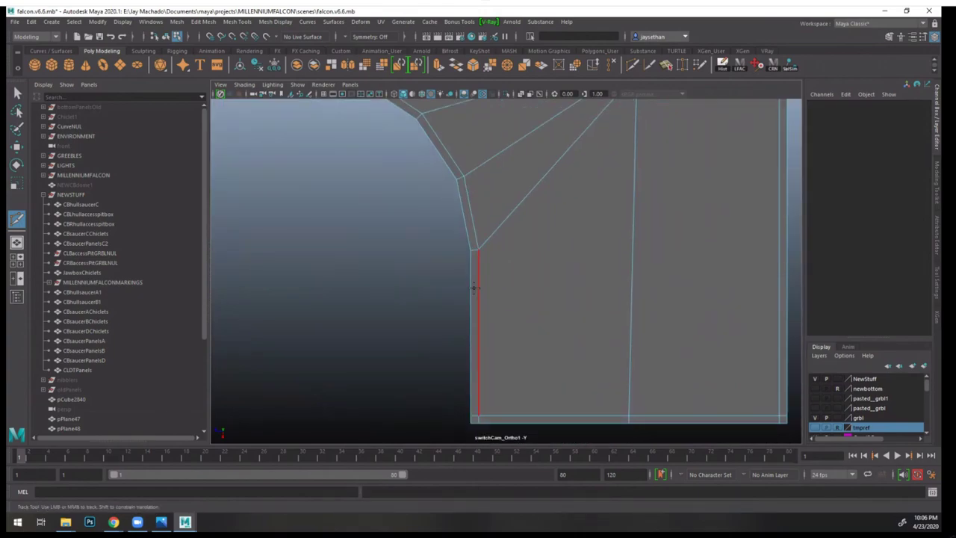
pyautogui.keyDown('ctrl'); pyautogui.click(475, 307); pyautogui.keyUp('ctrl')
pyautogui.keyDown('alt'); pyautogui.moveTo(526, 324); pyautogui.dragTo(645, 429, button='middle'); pyautogui.keyUp('alt')
# - Preview the block smoothed, return to object selection with nothing selected, and examine the inner curve in perspective
pyautogui.press('3')
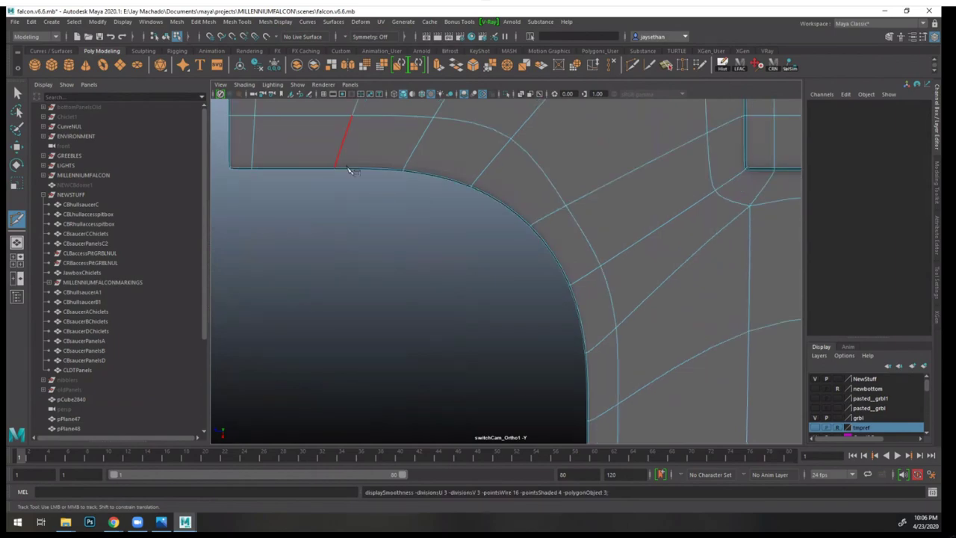
pyautogui.press('space')
pyautogui.keyDown('alt'); pyautogui.moveTo(474, 354); pyautogui.dragTo(551, 322); pyautogui.keyUp('alt')
pyautogui.press('1')
pyautogui.keyDown('alt'); pyautogui.moveTo(551, 322); pyautogui.dragTo(494, 323, button='right'); pyautogui.keyUp('alt')
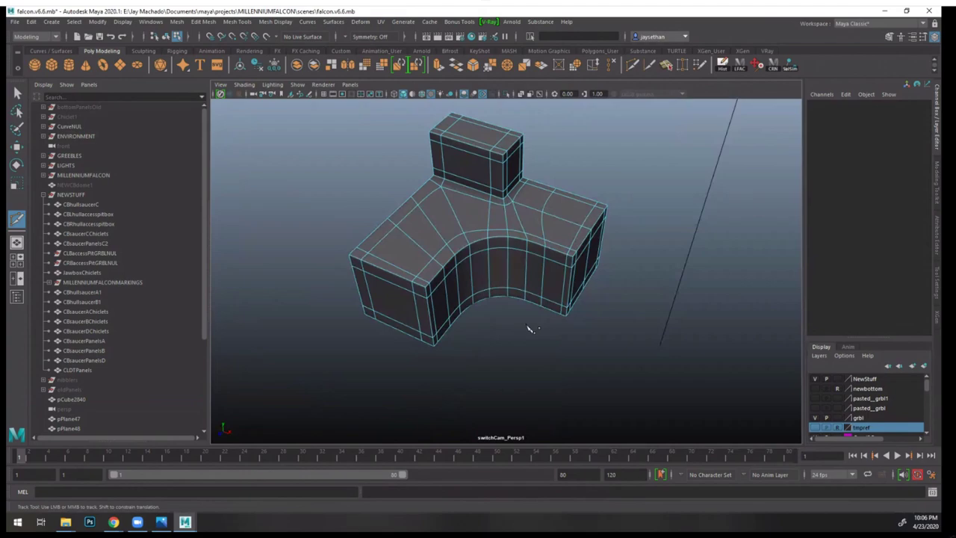
pyautogui.press('F8')
pyautogui.press('w')
pyautogui.click(522, 329)
pyautogui.keyDown('alt'); pyautogui.moveTo(506, 301); pyautogui.dragTo(577, 306, button='right'); pyautogui.keyUp('alt')
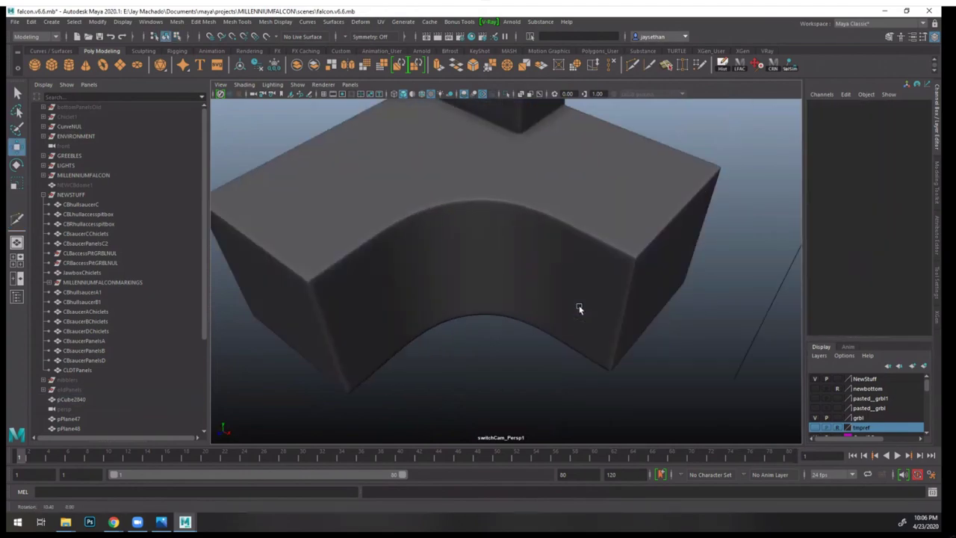
pyautogui.keyDown('alt'); pyautogui.moveTo(578, 307); pyautogui.dragTo(576, 356); pyautogui.keyUp('alt')
pyautogui.keyDown('alt'); pyautogui.moveTo(560, 261); pyautogui.dragTo(418, 271); pyautogui.keyUp('alt')
# - Split the L-shaped side face with an edge from the bevel vertex just above the inner corner to the opposite vertical edge
pyautogui.click(546, 306)
pyautogui.keyDown('alt'); pyautogui.moveTo(546, 306); pyautogui.dragTo(616, 322); pyautogui.keyUp('alt')
pyautogui.keyDown('alt'); pyautogui.moveTo(616, 322); pyautogui.dragTo(585, 277, button='middle'); pyautogui.keyUp('alt')
pyautogui.scroll(2, 497, 289)
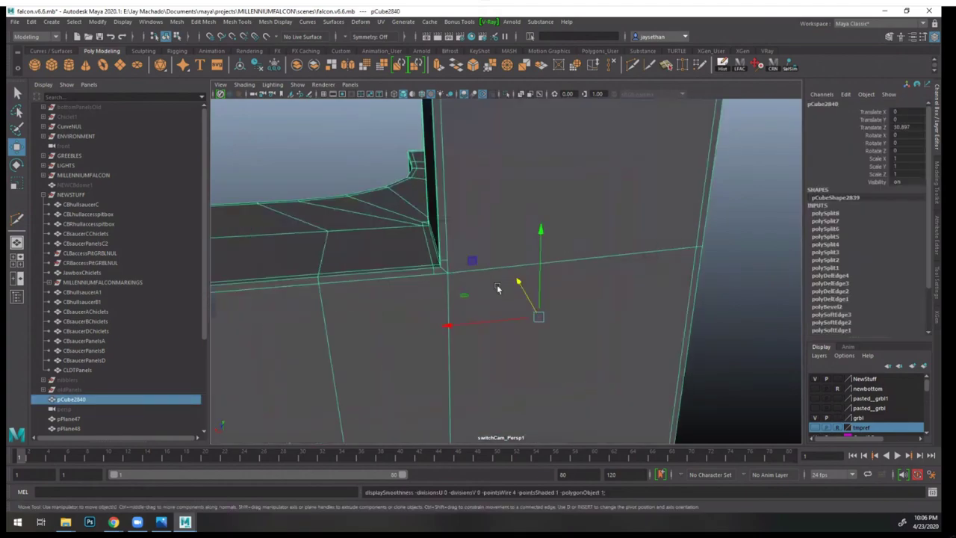
pyautogui.keyDown('alt'); pyautogui.moveTo(467, 265); pyautogui.dragTo(465, 204, button='middle'); pyautogui.keyUp('alt')
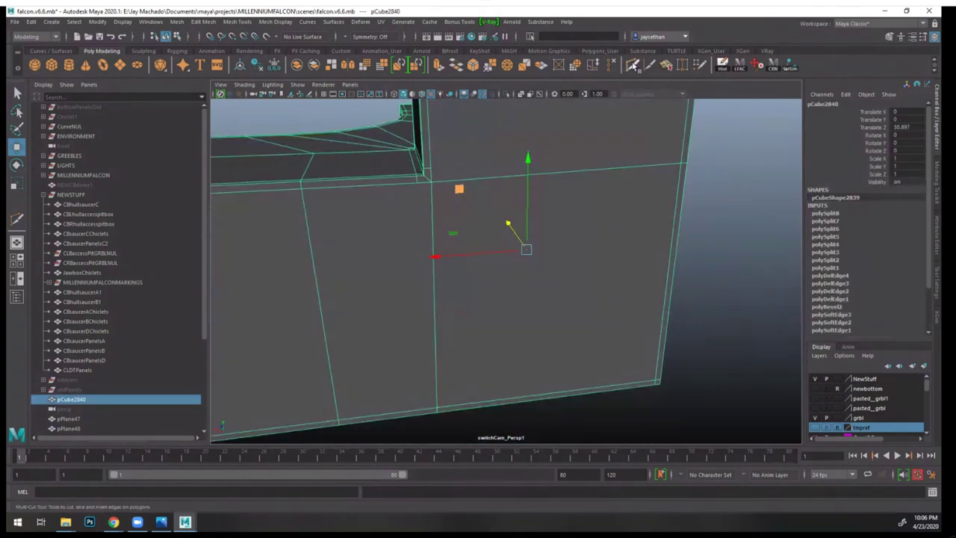
pyautogui.click(646, 63)
pyautogui.click(430, 168)
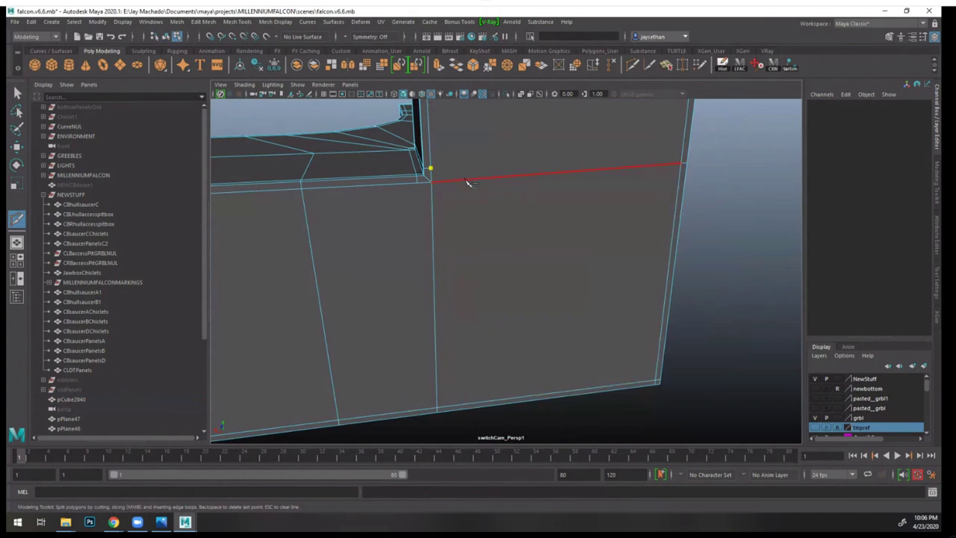
pyautogui.click(680, 162)
pyautogui.press('Return')
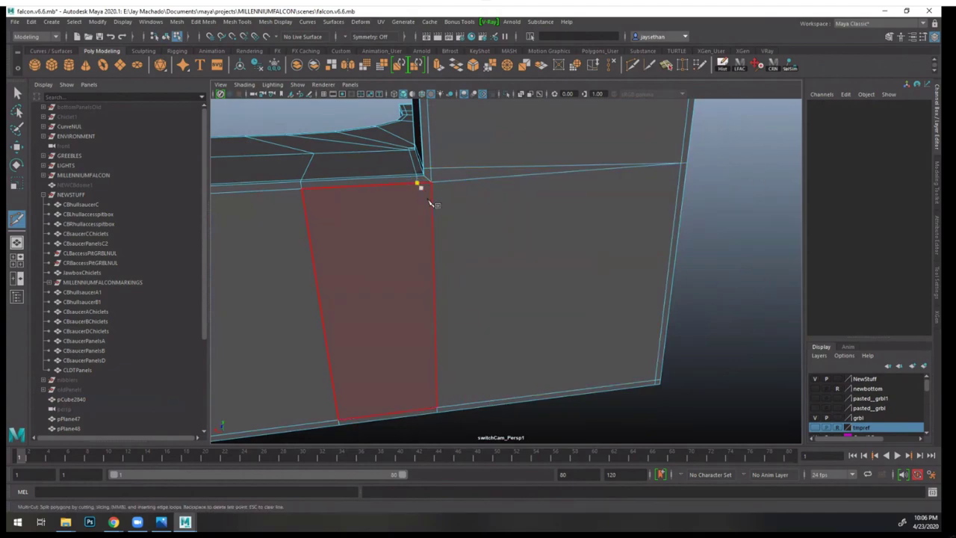
# - Cut an edge from the bevel vertex beside the inner corner to the bottom edge, and a diagonal from the inner corner to the far lower corner
pyautogui.moveTo(431, 201); pyautogui.dragTo(418, 462)
pyautogui.press('Return')
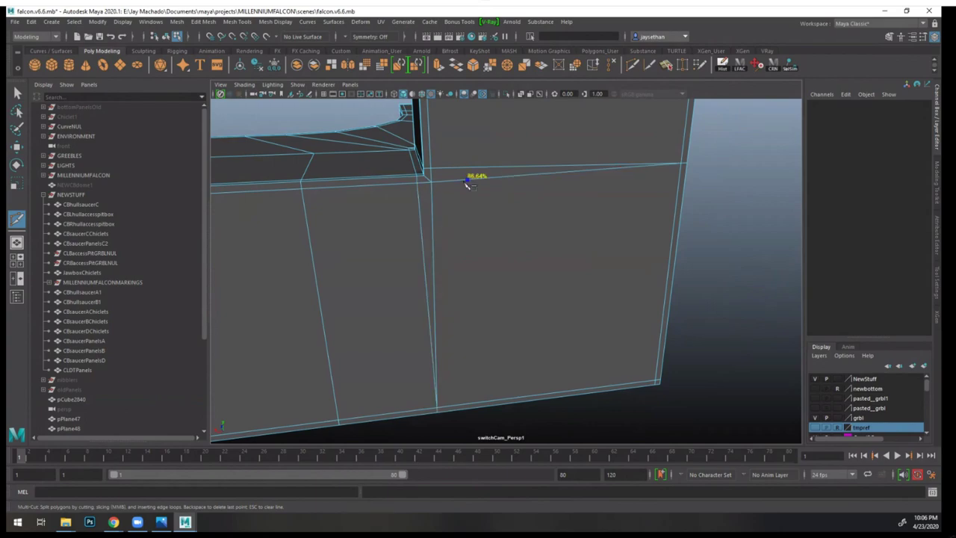
pyautogui.click(431, 181)
pyautogui.click(654, 381)
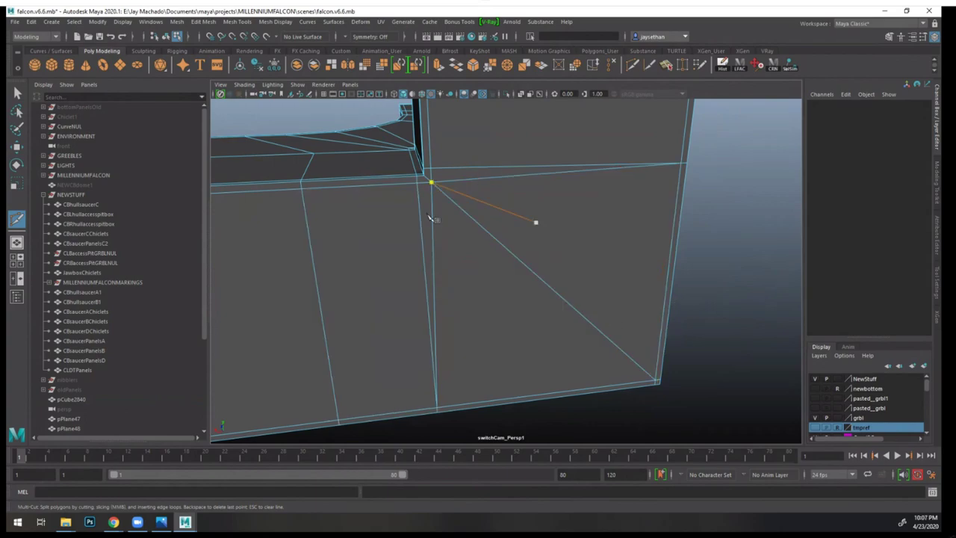
# - Delete the redundant vertical and horizontal edges running from the inner corner across the L-shaped side face
pyautogui.press('q')
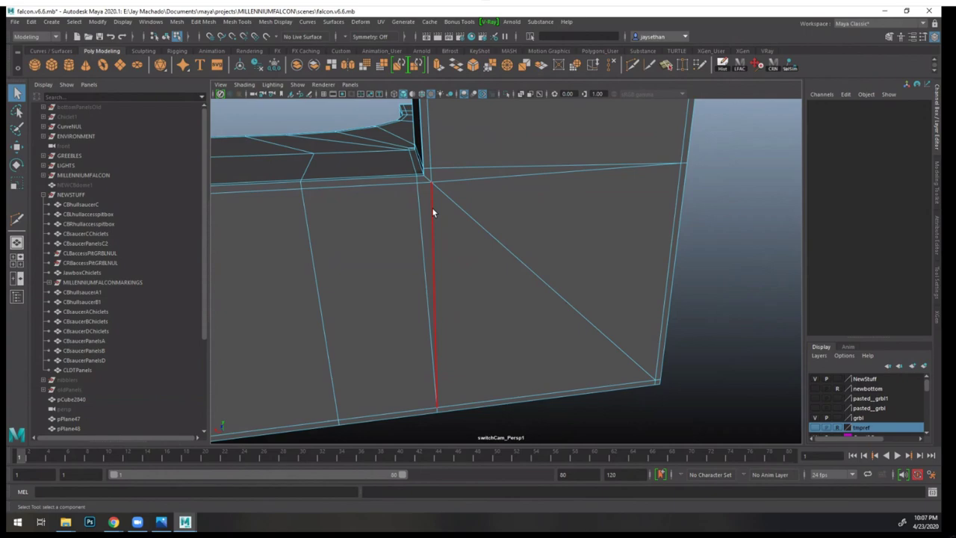
pyautogui.click(432, 206)
pyautogui.hotkey('ctrl', 'Delete')
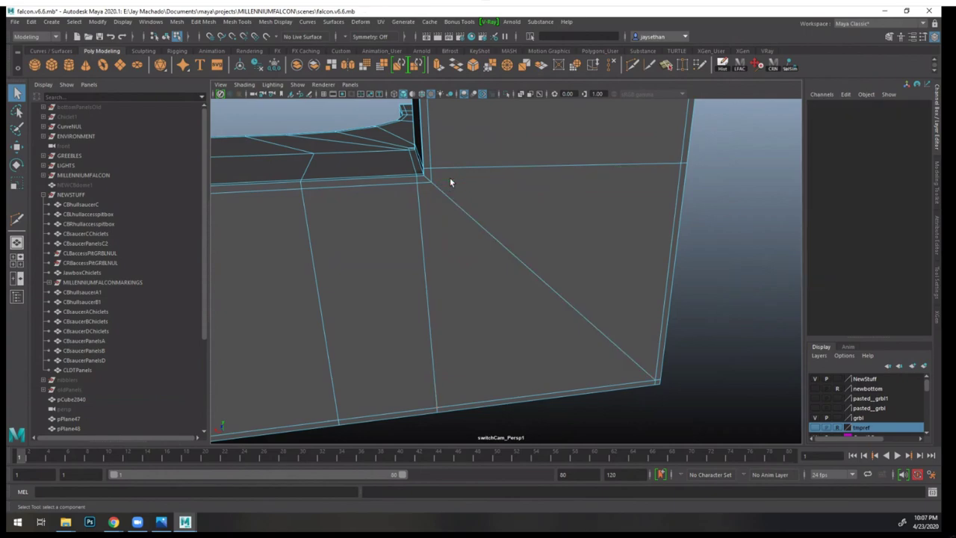
# - Preview the block smoothed, return to object selection, and examine the edge flow on its side and around the raised block
pyautogui.press('3')
pyautogui.scroll(-4, 513, 217)
pyautogui.keyDown('alt'); pyautogui.moveTo(473, 185); pyautogui.dragTo(503, 171); pyautogui.keyUp('alt')
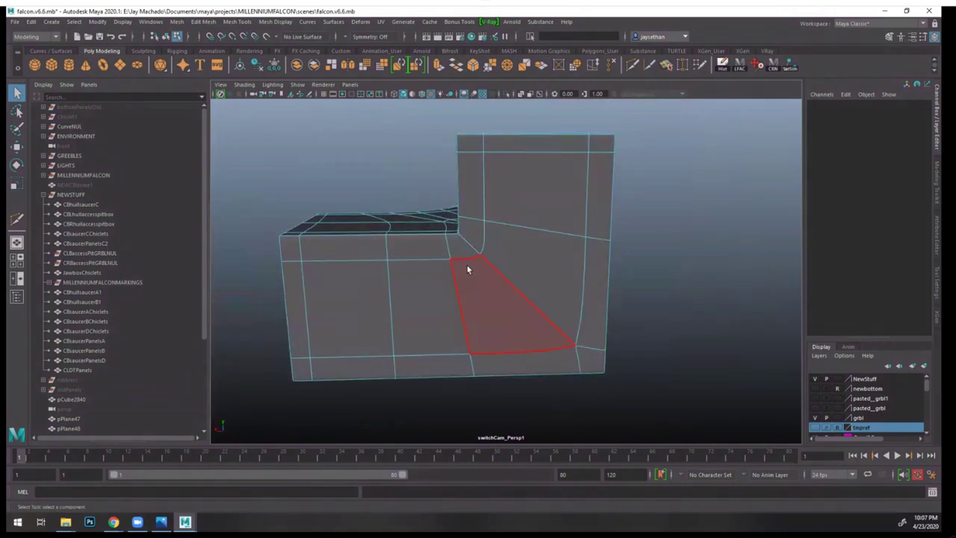
pyautogui.moveTo(467, 264); pyautogui.dragTo(545, 232, button='right')
pyautogui.click(640, 257)
pyautogui.keyDown('alt'); pyautogui.moveTo(508, 241); pyautogui.dragTo(573, 253); pyautogui.keyUp('alt')
pyautogui.click(574, 252)
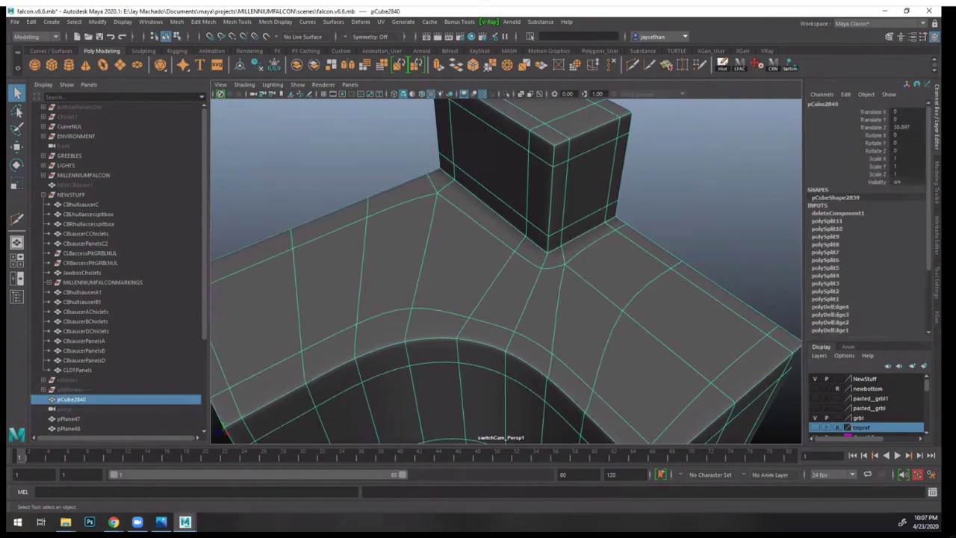
# - Switch to Chrome, open the 1977 SpaceVette artwork on ArtStation, and look through its renders
pyautogui.click(113, 521)
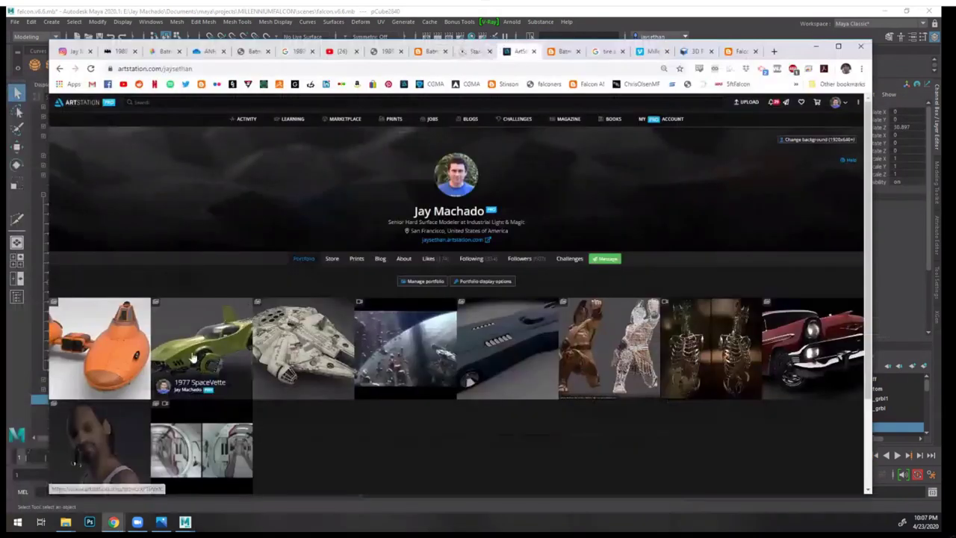
pyautogui.click(202, 351)
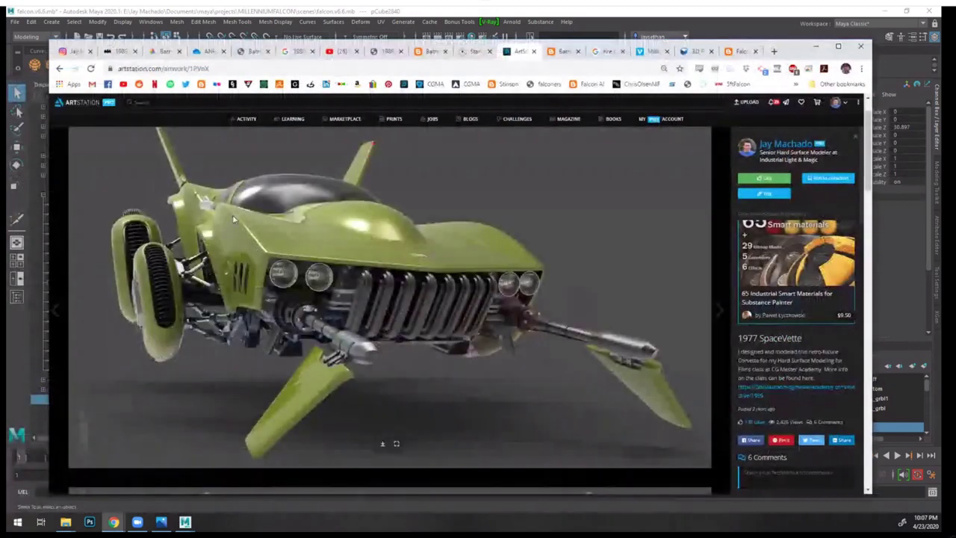
pyautogui.scroll(-5, 322, 205)
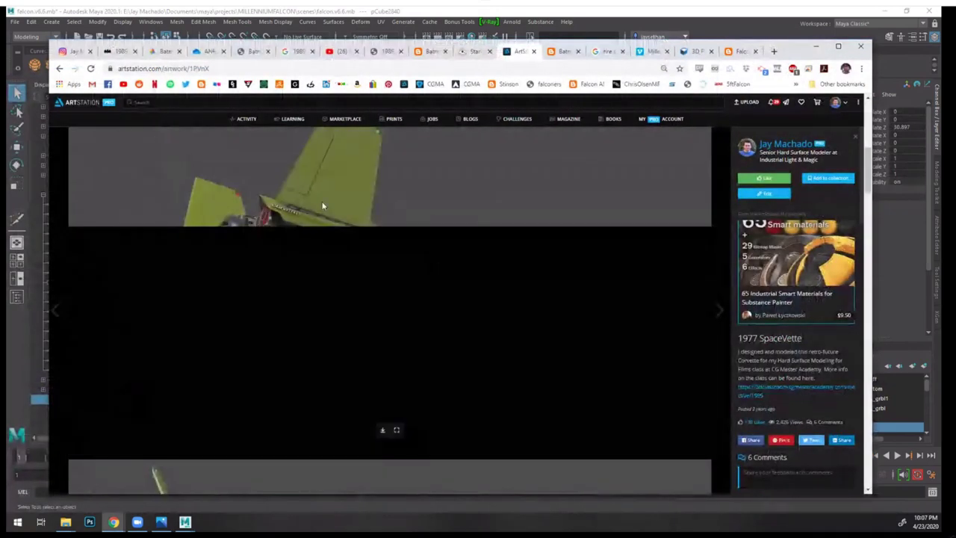
pyautogui.scroll(-2, 674, 285)
pyautogui.scroll(6, 675, 285)
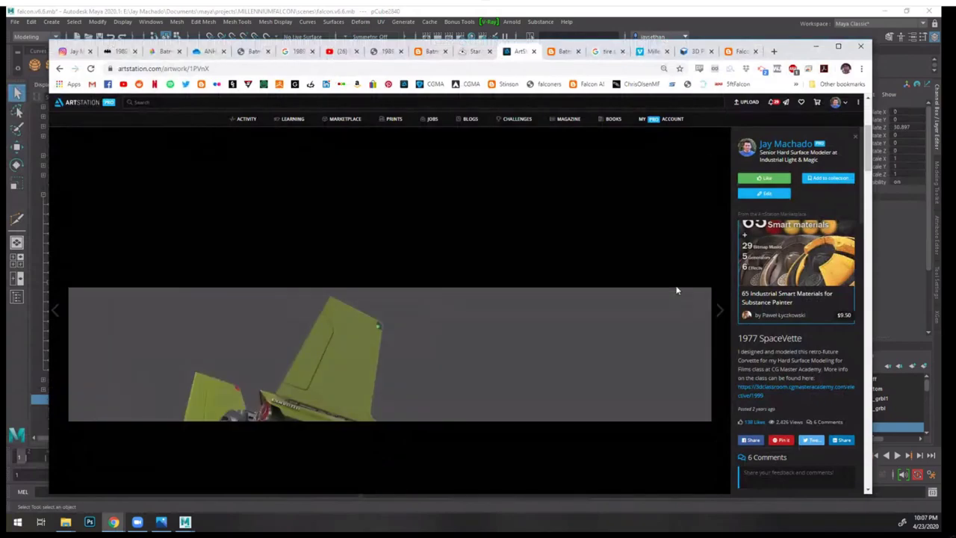
pyautogui.scroll(-2, 675, 287)
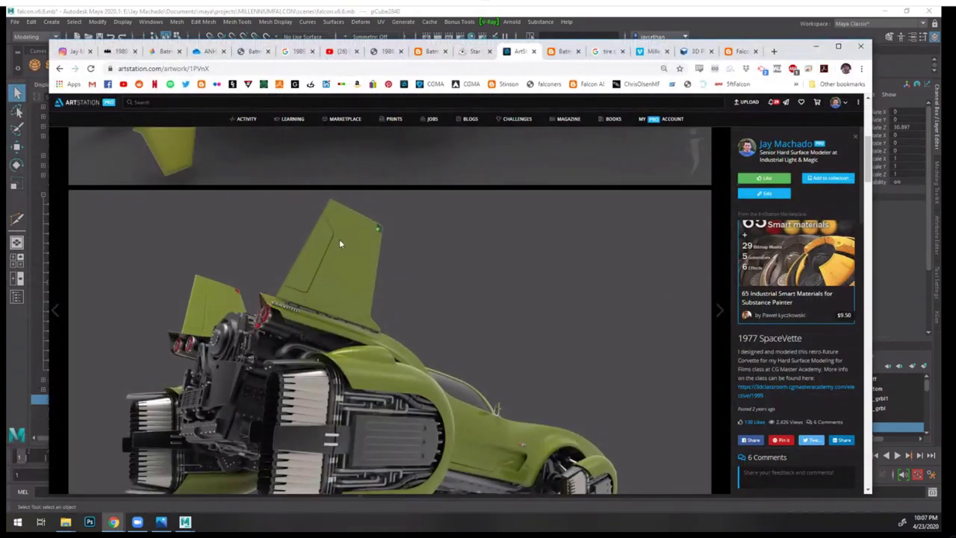
pyautogui.scroll(-1, 632, 337)
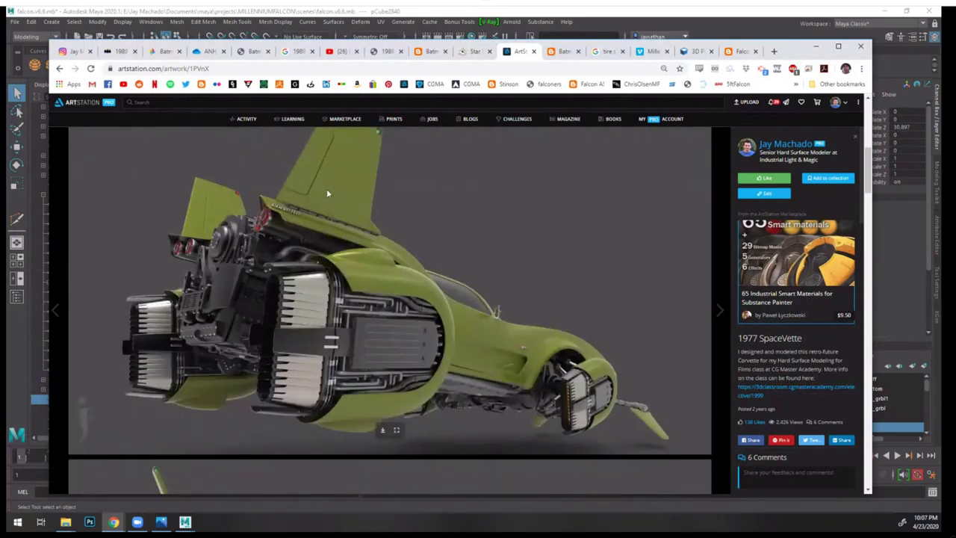
pyautogui.scroll(-4, 545, 340)
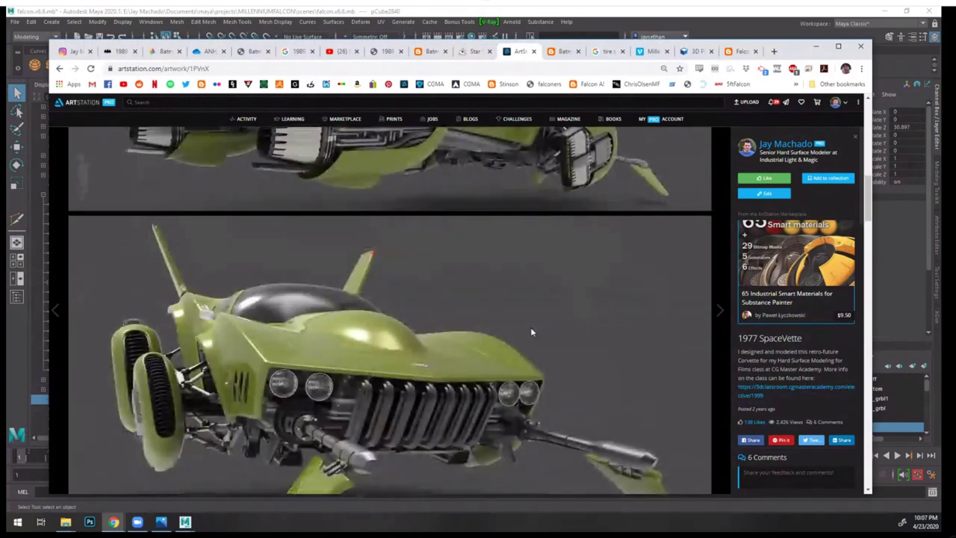
pyautogui.scroll(2, 530, 329)
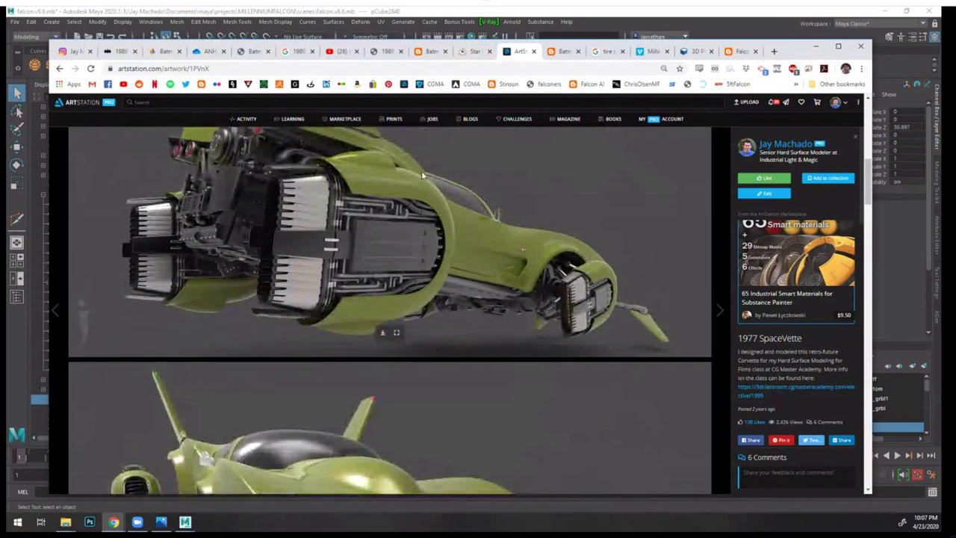
pyautogui.scroll(-4, 619, 307)
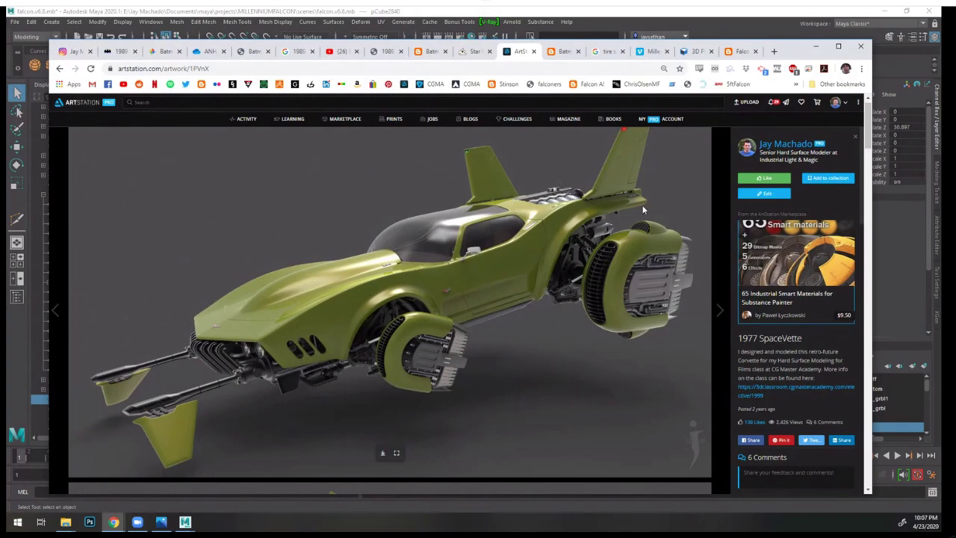
# - Return to Maya, turn off the block's smooth preview, and examine the edge flow around its curved cutout and top face
pyautogui.click(657, 12)
pyautogui.press('f')
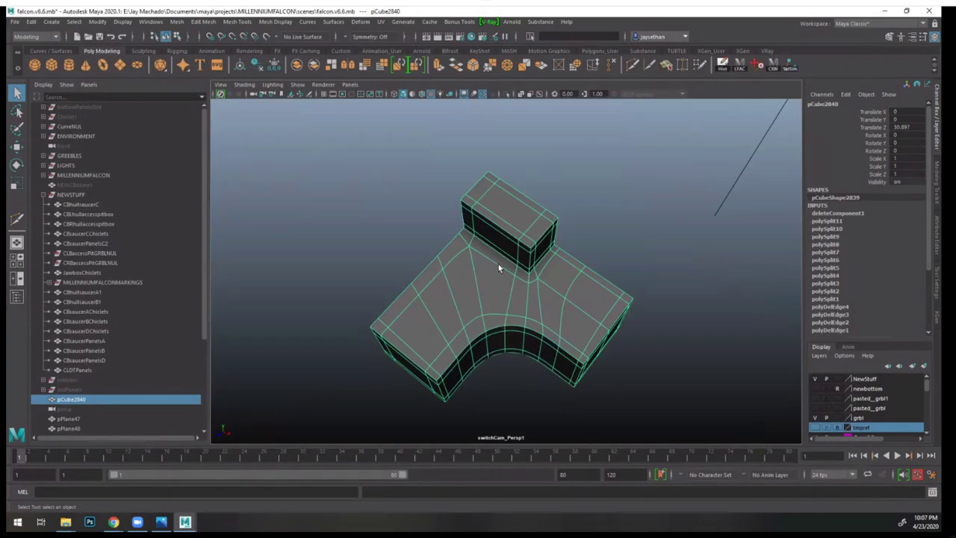
pyautogui.keyDown('alt'); pyautogui.moveTo(626, 296); pyautogui.dragTo(657, 323, button='right'); pyautogui.keyUp('alt')
pyautogui.keyDown('alt'); pyautogui.moveTo(657, 323); pyautogui.dragTo(625, 247, button='middle'); pyautogui.keyUp('alt')
pyautogui.press('1')
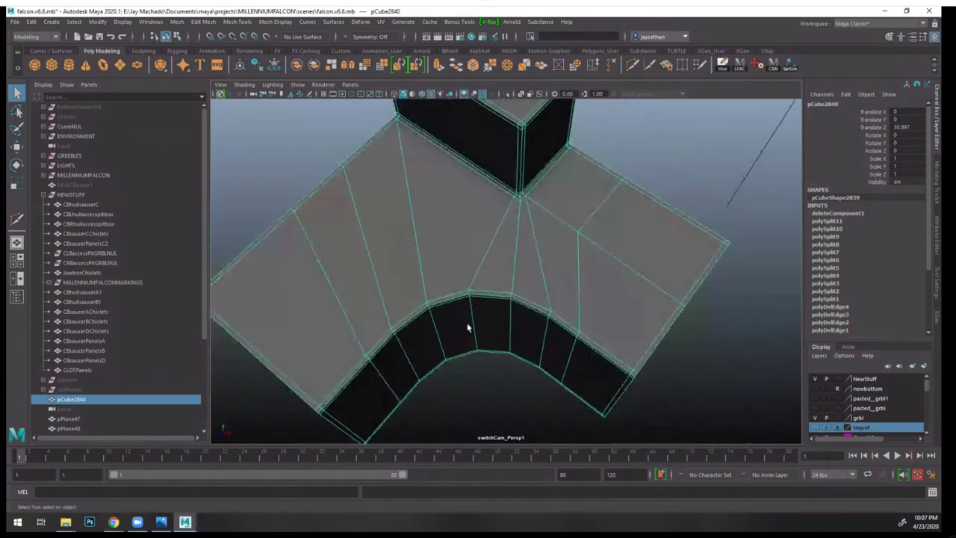
pyautogui.moveTo(455, 251); pyautogui.dragTo(447, 238, button='right')
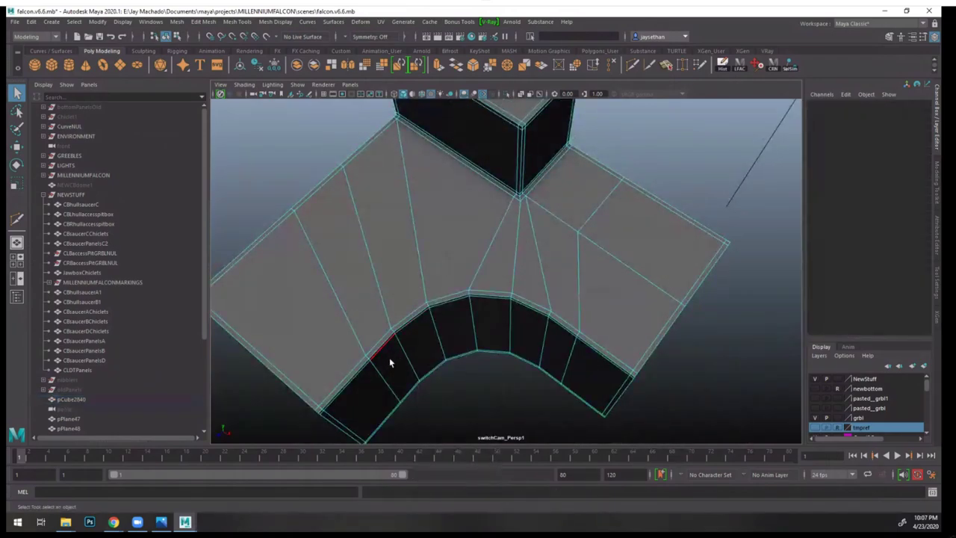
pyautogui.scroll(-3, 490, 322)
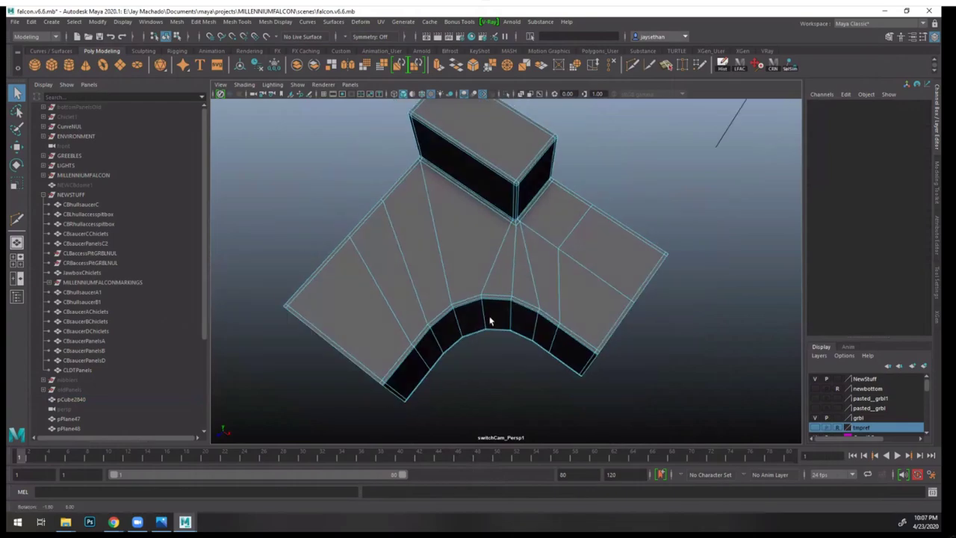
pyautogui.scroll(3, 497, 289)
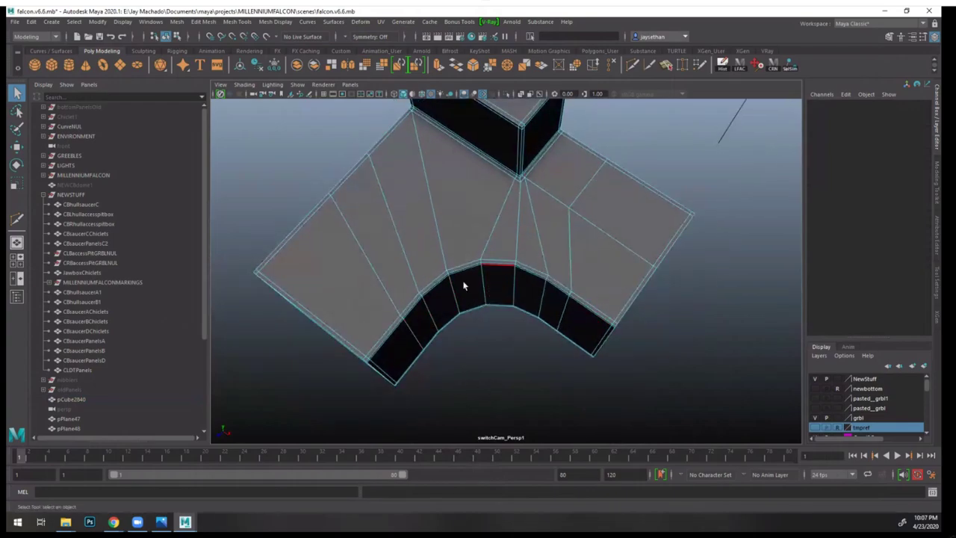
pyautogui.keyDown('alt'); pyautogui.moveTo(578, 348); pyautogui.dragTo(555, 309); pyautogui.keyUp('alt')
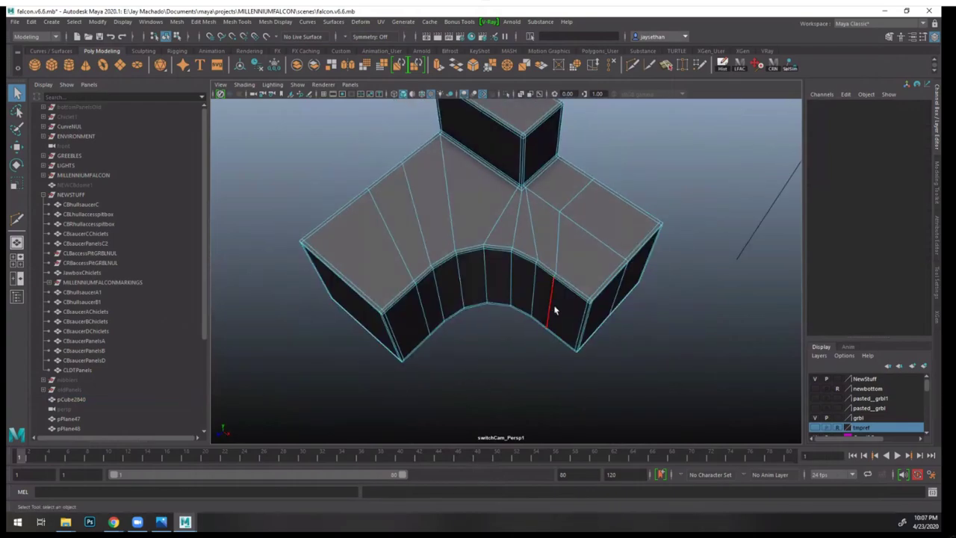
pyautogui.press('F8')
pyautogui.press('F8')
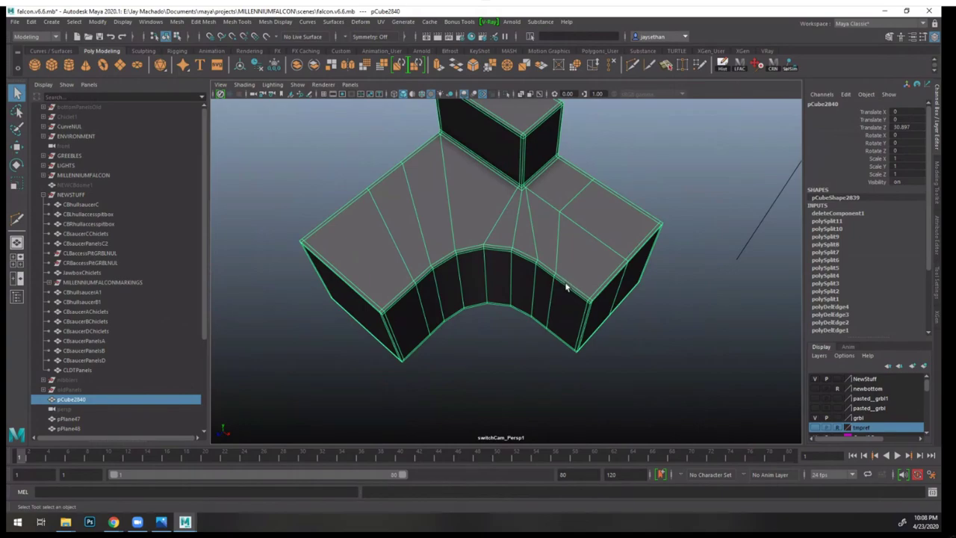
pyautogui.click(527, 350)
# - Open Mando.v1.2.mb from the COSTUME project's scenes folder, discarding the changes to the current scene
pyautogui.click(15, 22)
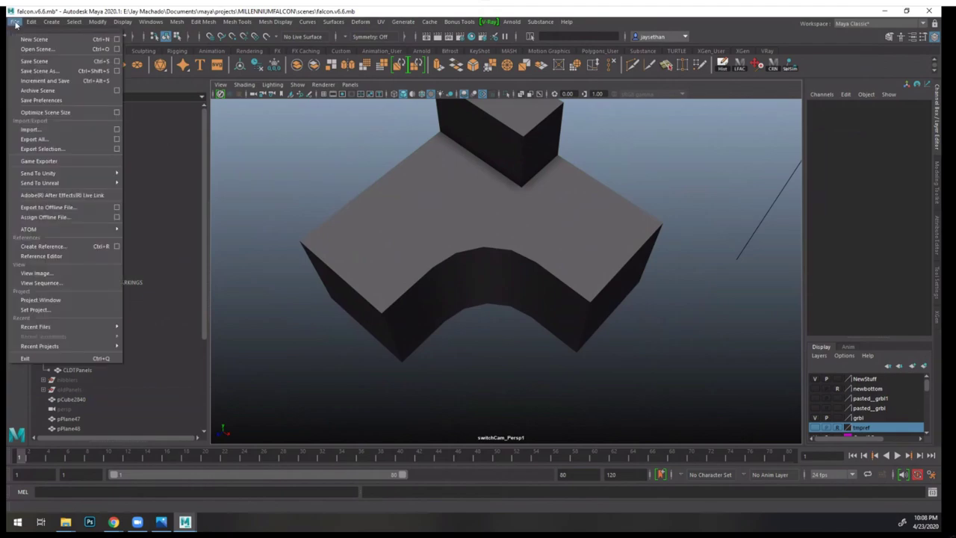
pyautogui.click(26, 47)
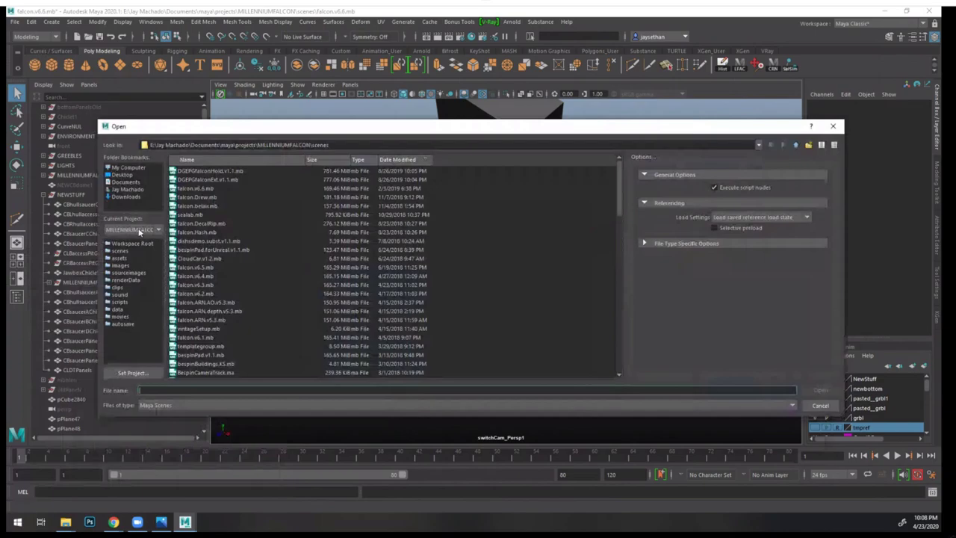
pyautogui.click(139, 230)
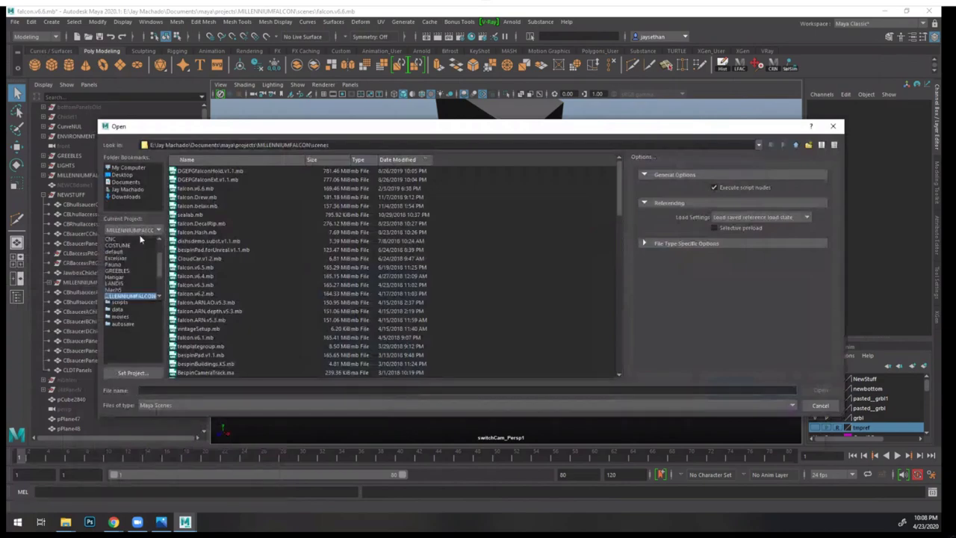
pyautogui.click(139, 271)
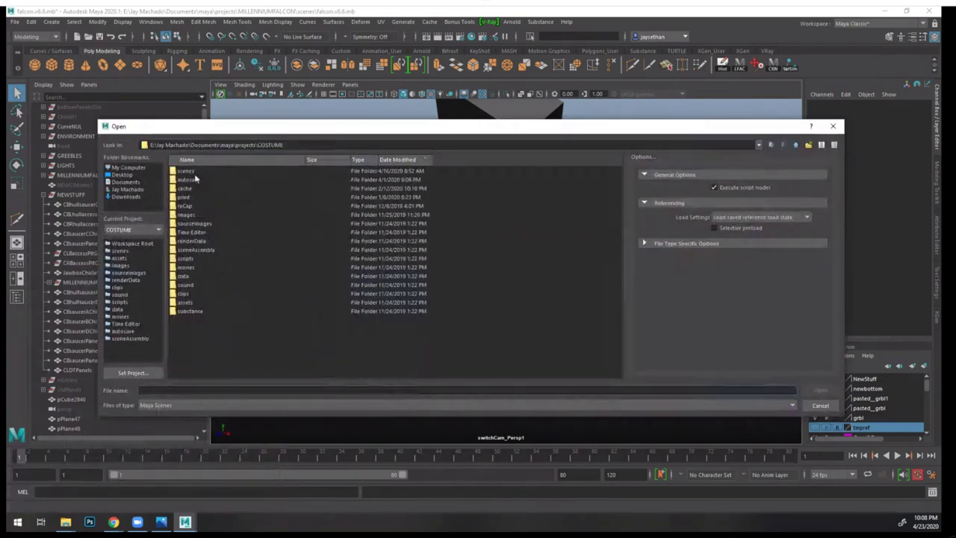
pyautogui.doubleClick(188, 171)
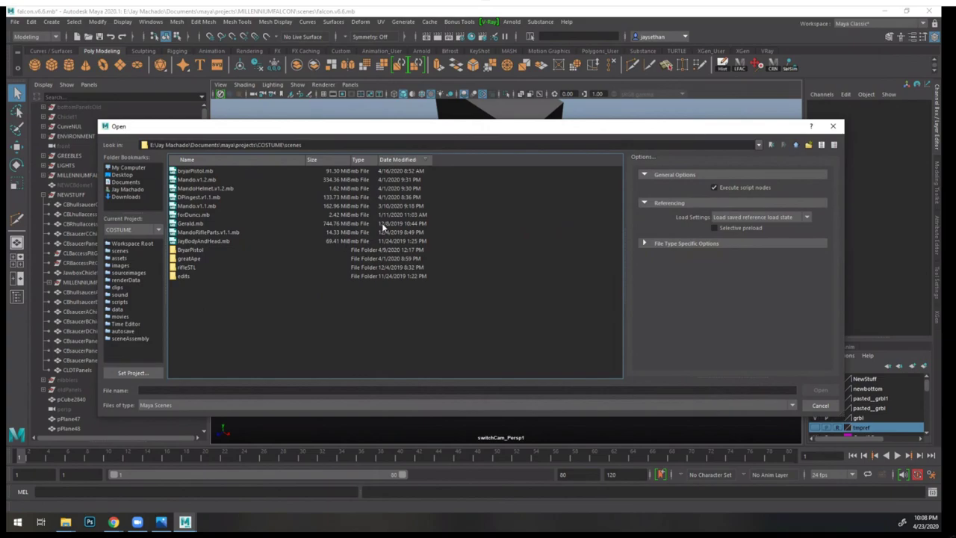
pyautogui.moveTo(114, 524)
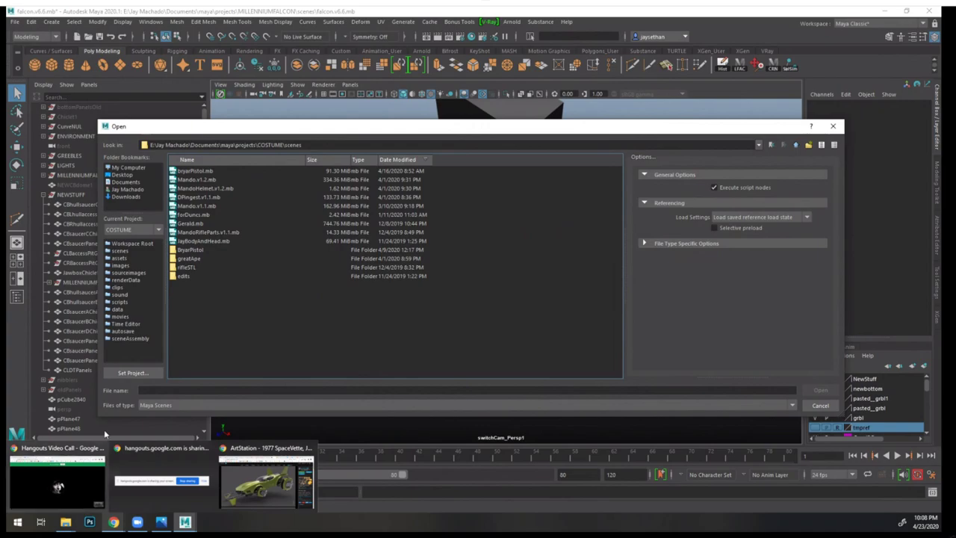
pyautogui.click(202, 180)
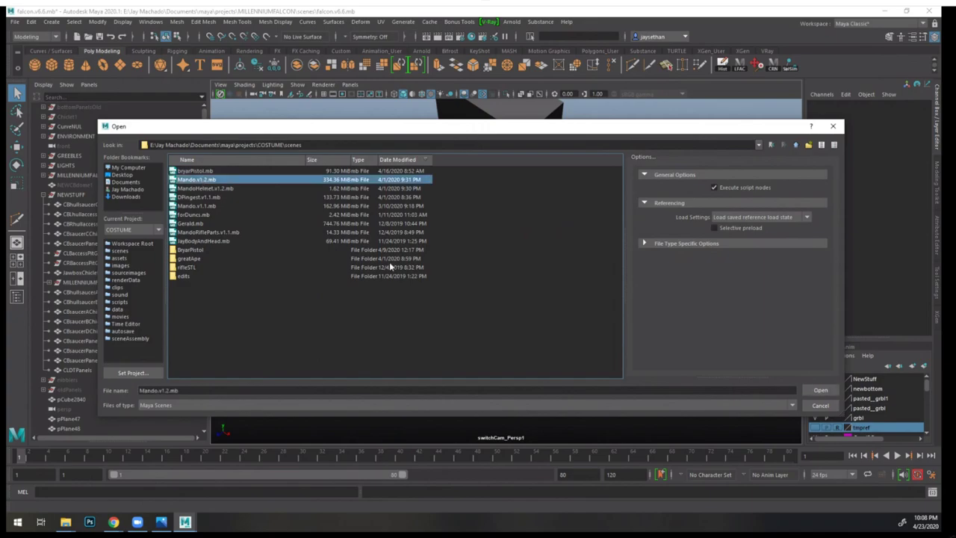
pyautogui.click(819, 389)
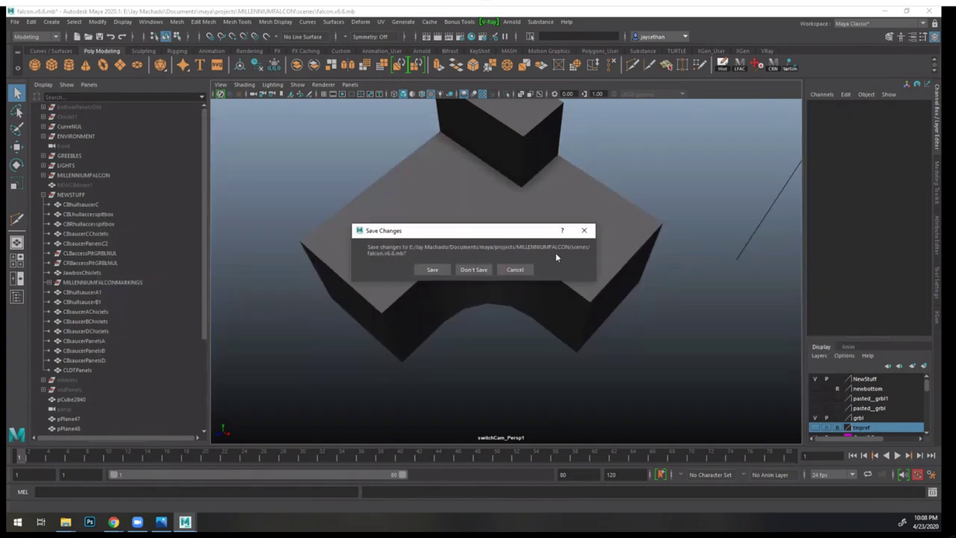
pyautogui.click(474, 270)
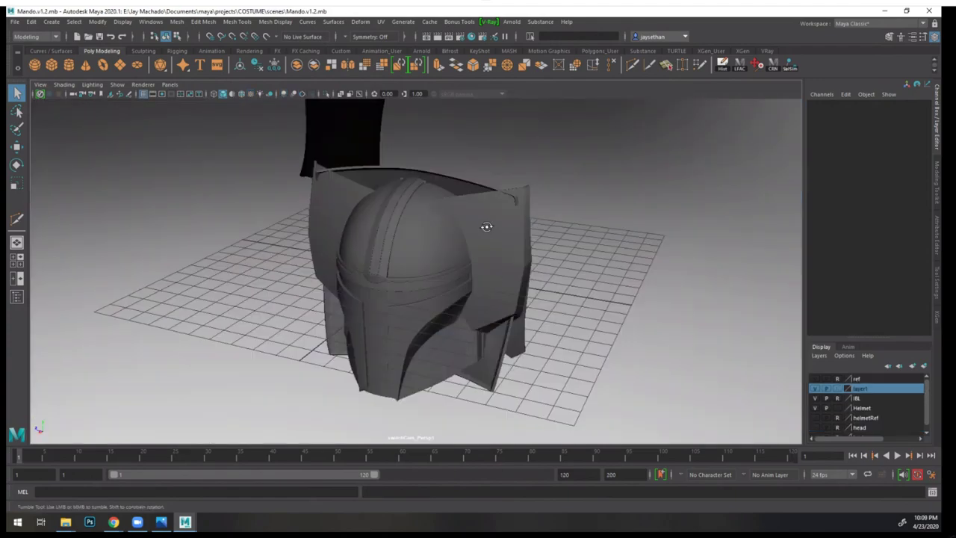
# - Frame the armored figure's helmet and torso, and start a live Arnold render in the viewport
pyautogui.keyDown('alt'); pyautogui.moveTo(486, 220); pyautogui.dragTo(545, 275); pyautogui.keyUp('alt')
pyautogui.keyDown('alt'); pyautogui.moveTo(545, 276); pyautogui.dragTo(463, 224, button='right'); pyautogui.keyUp('alt')
pyautogui.keyDown('alt'); pyautogui.moveTo(463, 224); pyautogui.dragTo(462, 336, button='middle'); pyautogui.keyUp('alt')
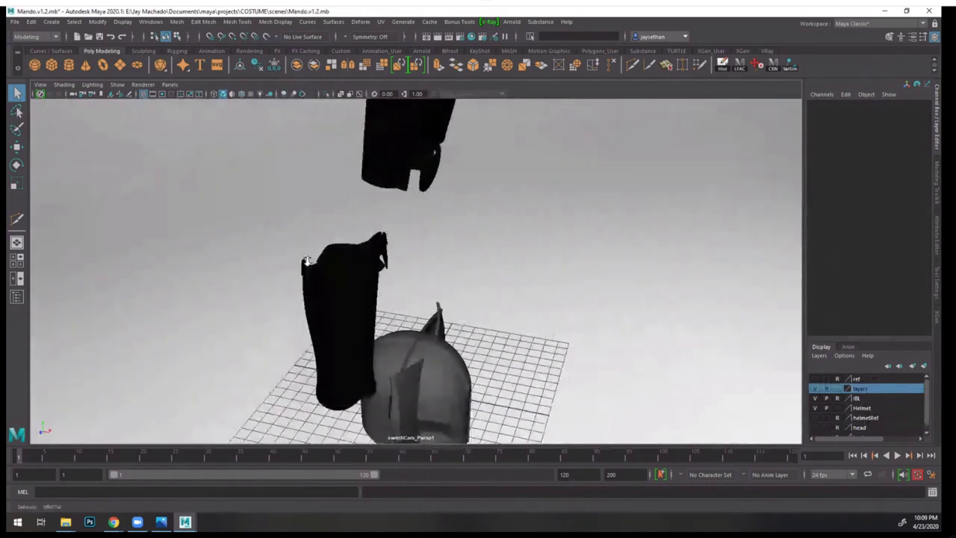
pyautogui.keyDown('alt'); pyautogui.moveTo(478, 246); pyautogui.dragTo(441, 224, button='right'); pyautogui.keyUp('alt')
pyautogui.moveTo(440, 220)
pyautogui.keyDown('alt'); pyautogui.mouseDown()
pyautogui.moveTo(390, 218)
pyautogui.moveTo(405, 256)
pyautogui.moveTo(399, 337)
pyautogui.moveTo(538, 340)
pyautogui.mouseUp(); pyautogui.keyUp('alt')
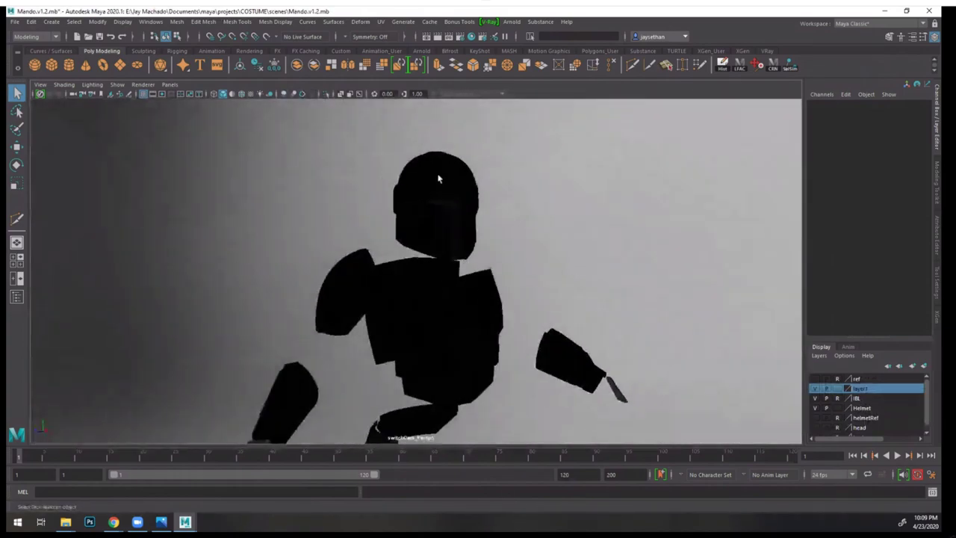
pyautogui.click(65, 84)
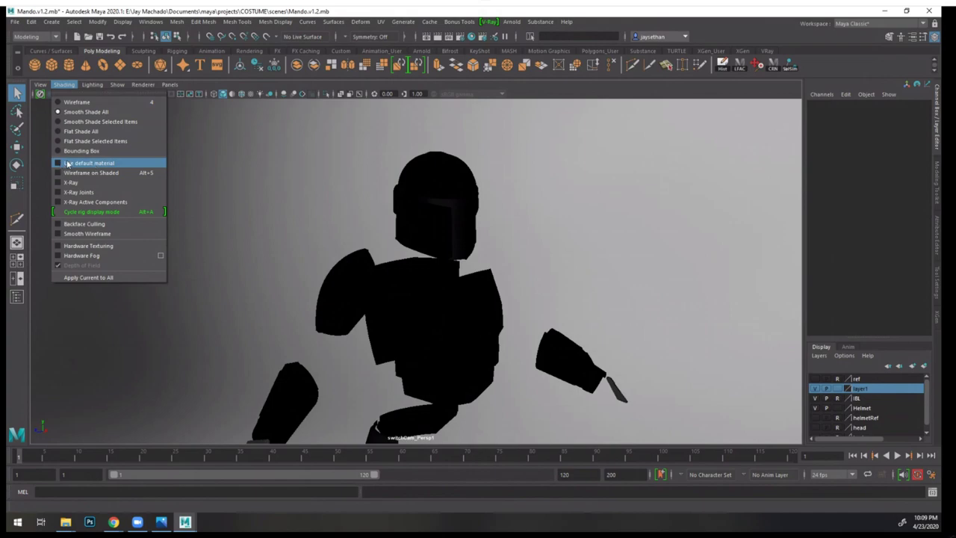
pyautogui.moveTo(170, 87)
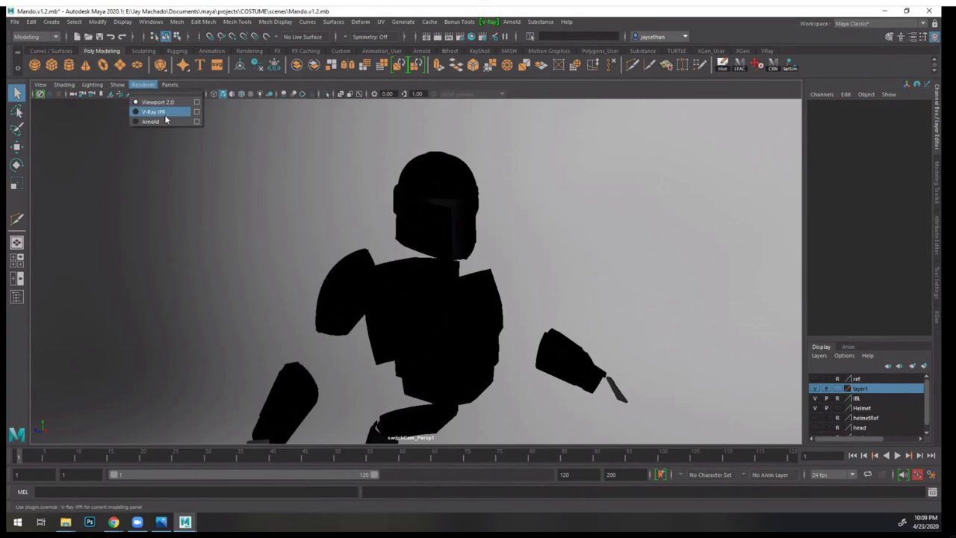
pyautogui.click(164, 112)
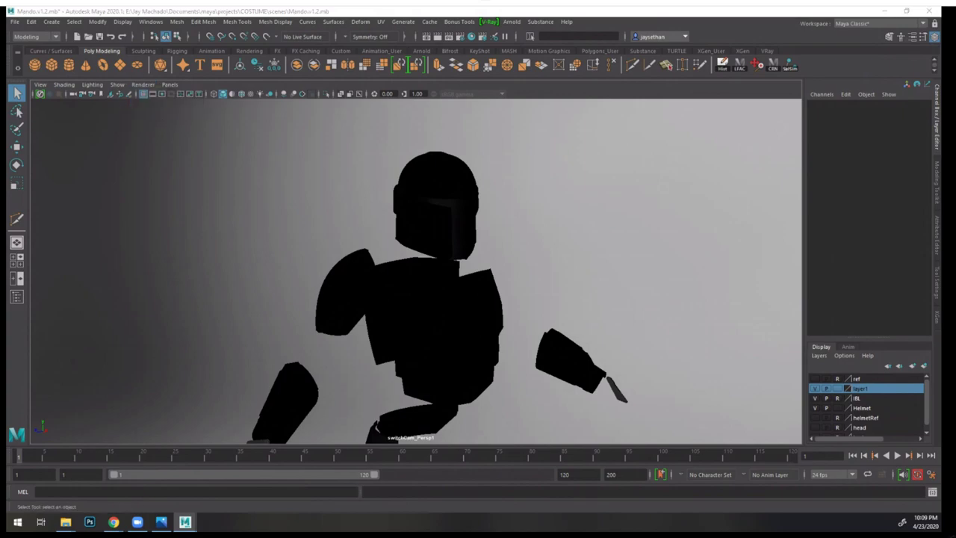
pyautogui.moveTo(390, 144); pyautogui.dragTo(265, 138)
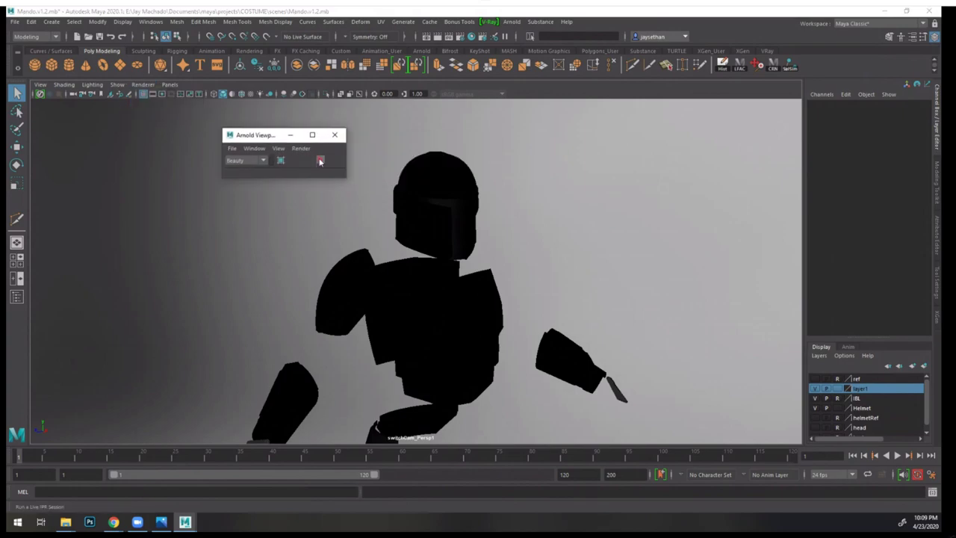
pyautogui.click(319, 161)
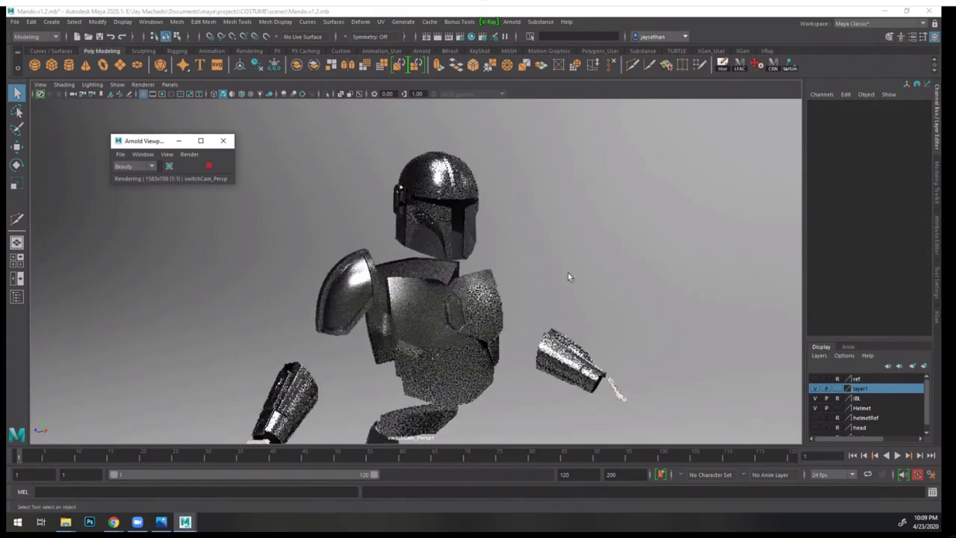
# - Inspect the helmet and shoulder armor in the live Arnold render, and end the render session
pyautogui.keyDown('alt'); pyautogui.moveTo(537, 277); pyautogui.dragTo(507, 297); pyautogui.keyUp('alt')
pyautogui.keyDown('alt'); pyautogui.moveTo(507, 298); pyautogui.dragTo(598, 272, button='middle'); pyautogui.keyUp('alt')
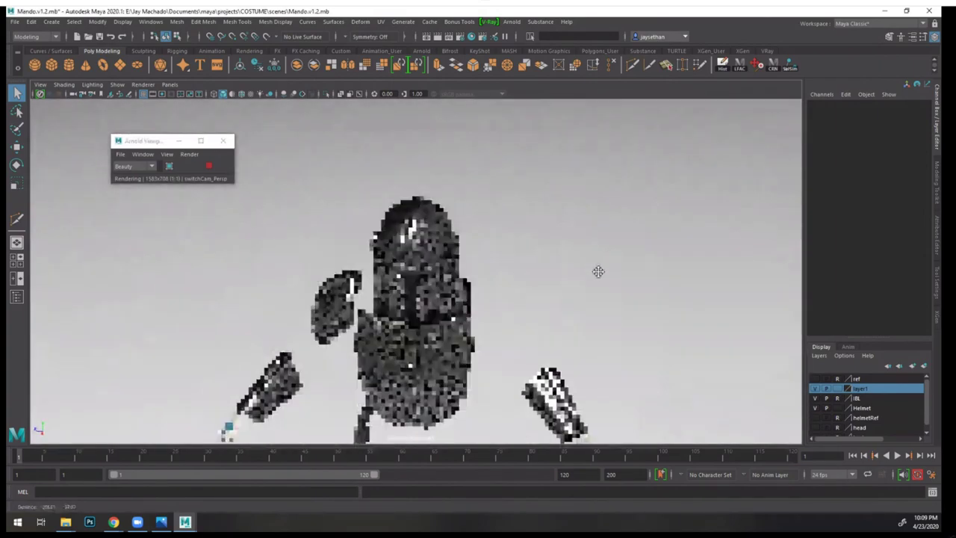
pyautogui.scroll(3, 598, 271)
pyautogui.keyDown('alt'); pyautogui.moveTo(559, 272); pyautogui.dragTo(670, 346); pyautogui.keyUp('alt')
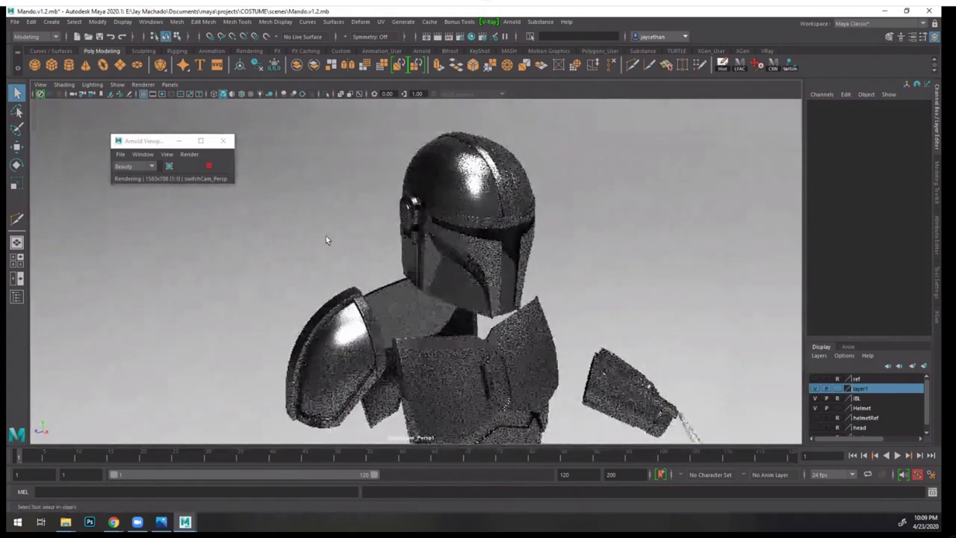
pyautogui.click(208, 165)
pyautogui.click(223, 141)
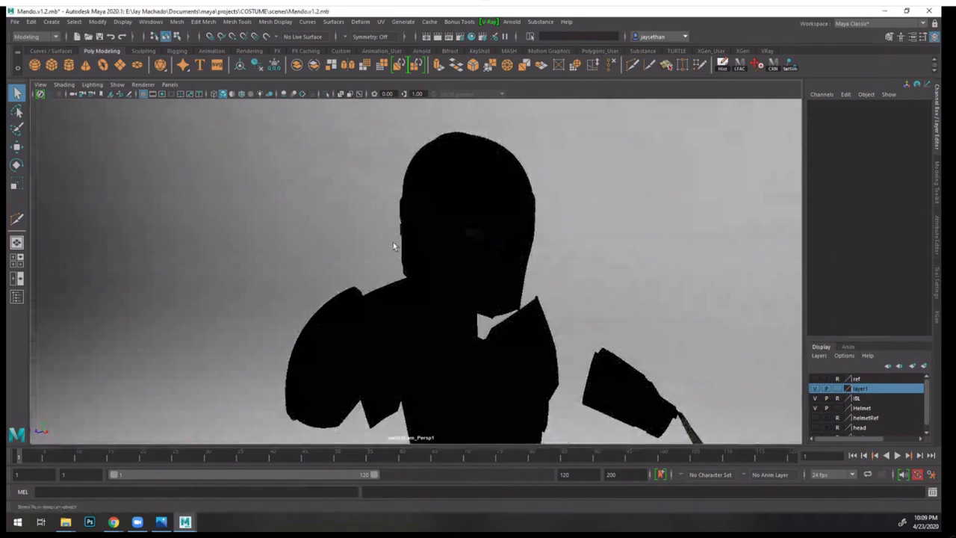
# - Light the viewport with the scene lights and show the helmet head-on in the orthographic view
pyautogui.press('7')
pyautogui.keyDown('alt'); pyautogui.moveTo(583, 292); pyautogui.dragTo(493, 264); pyautogui.keyUp('alt')
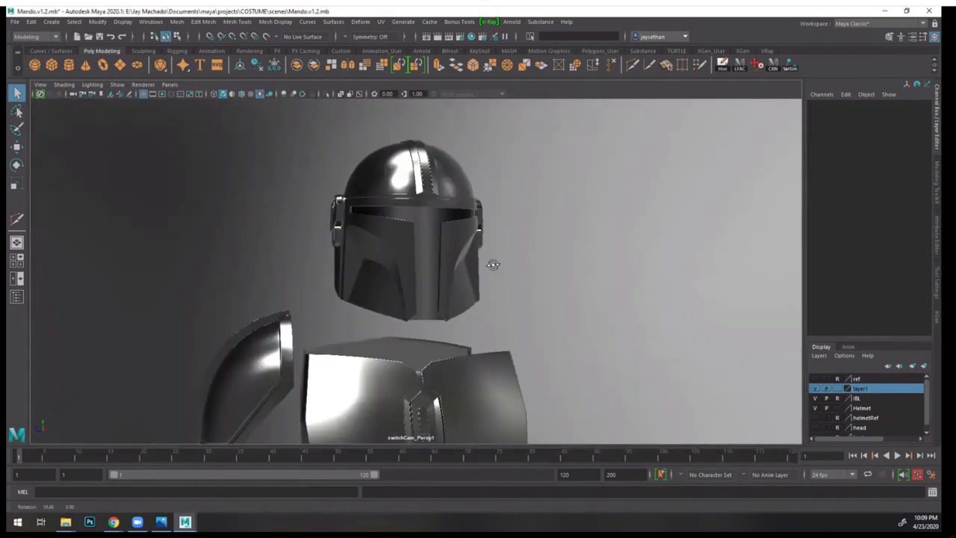
pyautogui.keyDown('alt'); pyautogui.moveTo(493, 264); pyautogui.dragTo(533, 306, button='right'); pyautogui.keyUp('alt')
pyautogui.keyDown('alt'); pyautogui.moveTo(533, 305); pyautogui.dragTo(542, 301); pyautogui.keyUp('alt')
pyautogui.press('space')
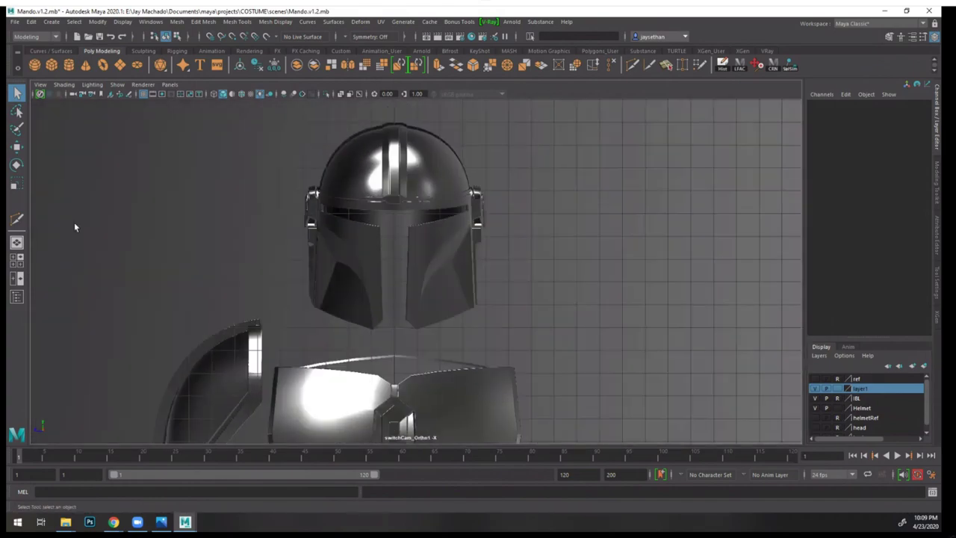
# - Show the Outliner, find HELMETmk1 inside the hidden WIP group, and unhide it
pyautogui.click(15, 295)
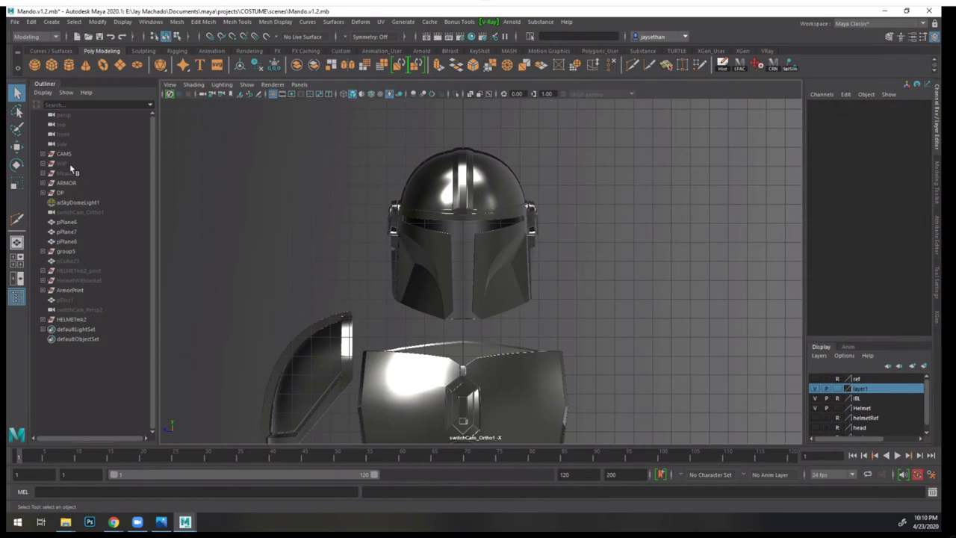
pyautogui.click(42, 164)
pyautogui.scroll(-3, 119, 224)
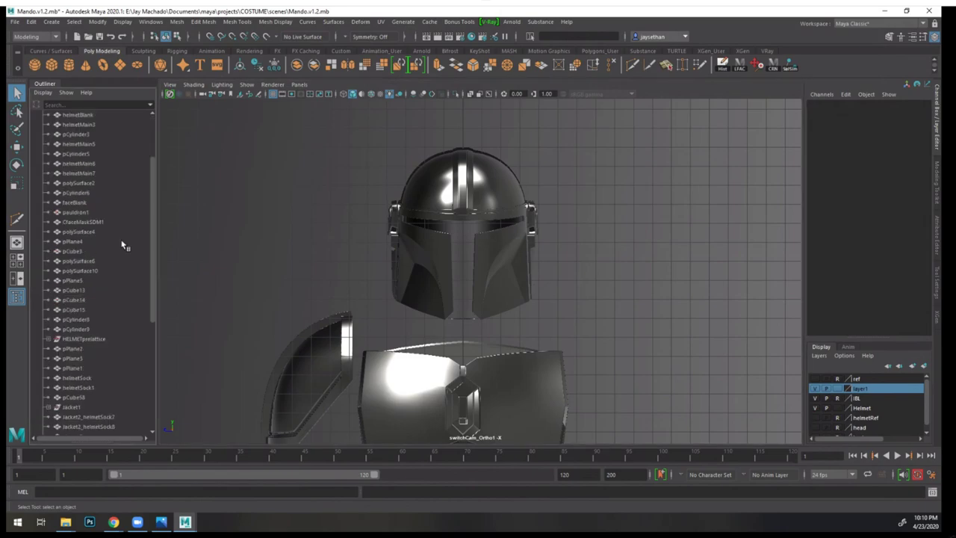
pyautogui.scroll(-5, 124, 245)
pyautogui.click(94, 252)
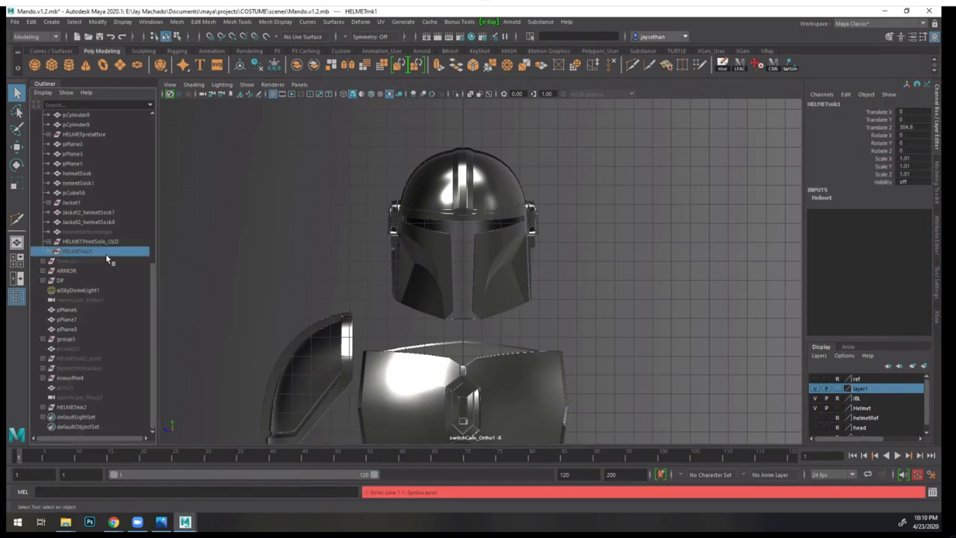
pyautogui.hotkey('shift', 'h')
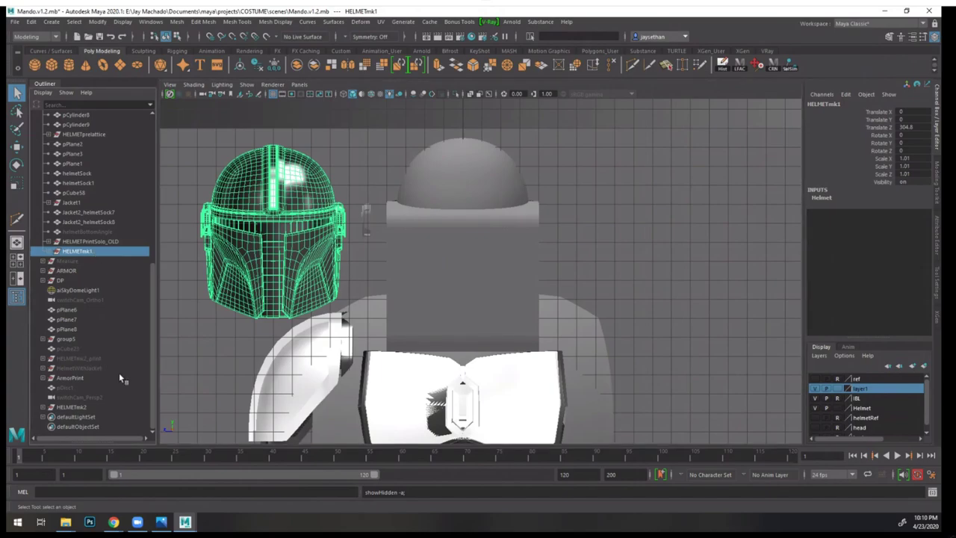
# - Isolate HELMETmk1 and HELMETmk2 in the viewport and switch to the perspective view
pyautogui.click(82, 407)
pyautogui.keyDown('ctrl'); pyautogui.click(85, 252); pyautogui.keyUp('ctrl')
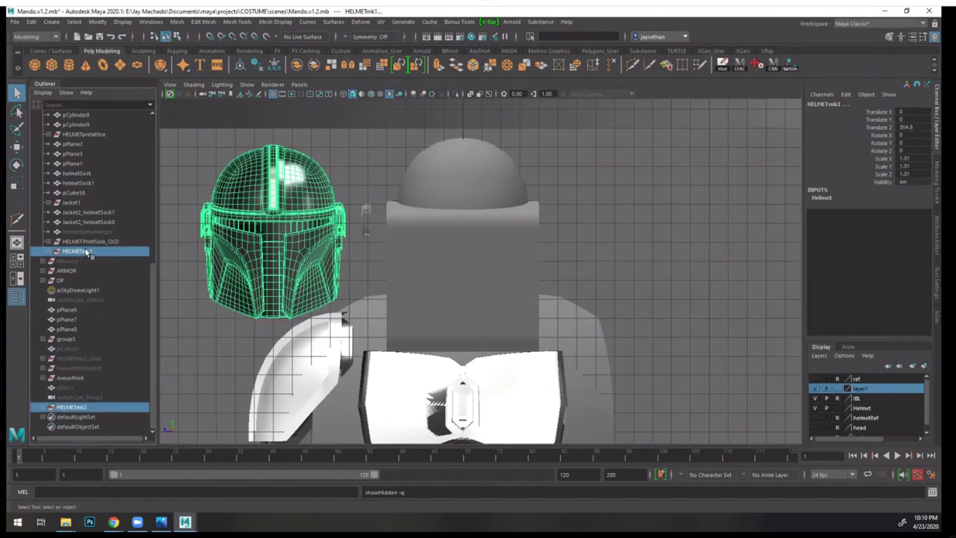
pyautogui.click(455, 94)
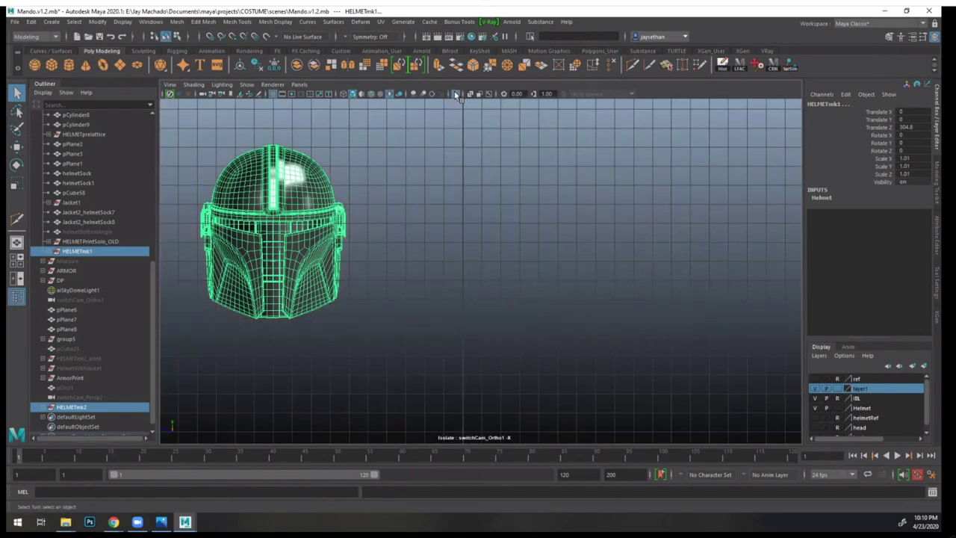
pyautogui.press('space')
pyautogui.scroll(-2, 454, 197)
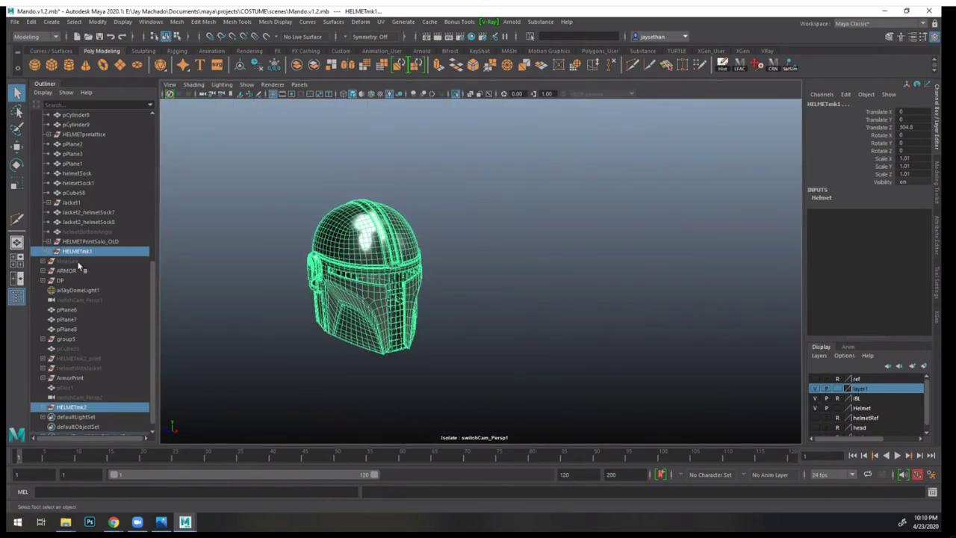
# - Unparent HELMETmk1 from the WIP group so it sits at the top level of the scene
pyautogui.click(81, 260)
pyautogui.click(85, 250)
pyautogui.hotkey('shift', 'p')
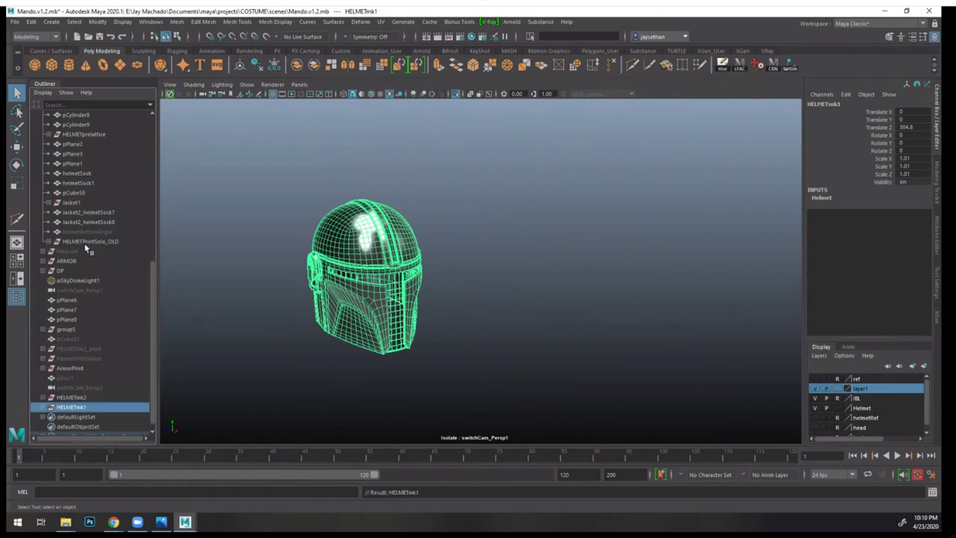
pyautogui.scroll(1, 493, 264)
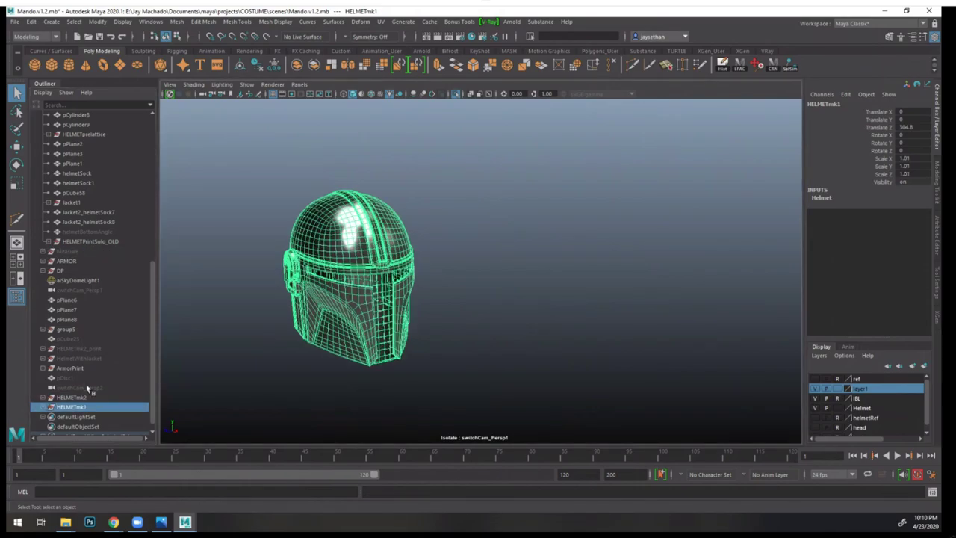
# - Isolate HELMETmk2 together with HELMETmk1 and examine the helmet front up close in the perspective view
pyautogui.keyDown('ctrl'); pyautogui.click(75, 397); pyautogui.keyUp('ctrl')
pyautogui.click(454, 93)
pyautogui.click(455, 93)
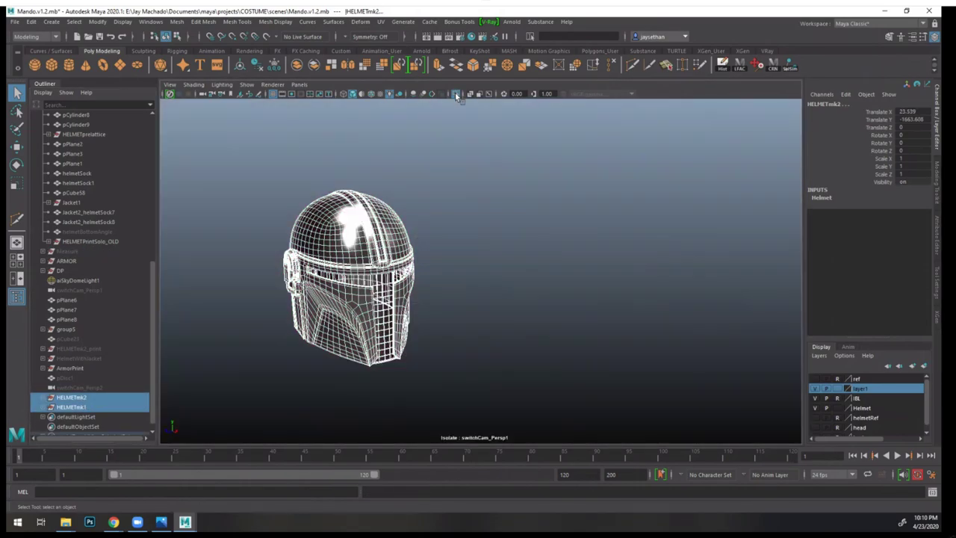
pyautogui.keyDown('alt'); pyautogui.moveTo(515, 247); pyautogui.dragTo(441, 252); pyautogui.keyUp('alt')
pyautogui.keyDown('alt'); pyautogui.moveTo(440, 253); pyautogui.dragTo(560, 287, button='right'); pyautogui.keyUp('alt')
pyautogui.keyDown('alt'); pyautogui.moveTo(560, 287); pyautogui.dragTo(646, 323, button='middle'); pyautogui.keyUp('alt')
pyautogui.click(646, 323)
pyautogui.keyDown('alt'); pyautogui.moveTo(646, 323); pyautogui.dragTo(593, 209); pyautogui.keyUp('alt')
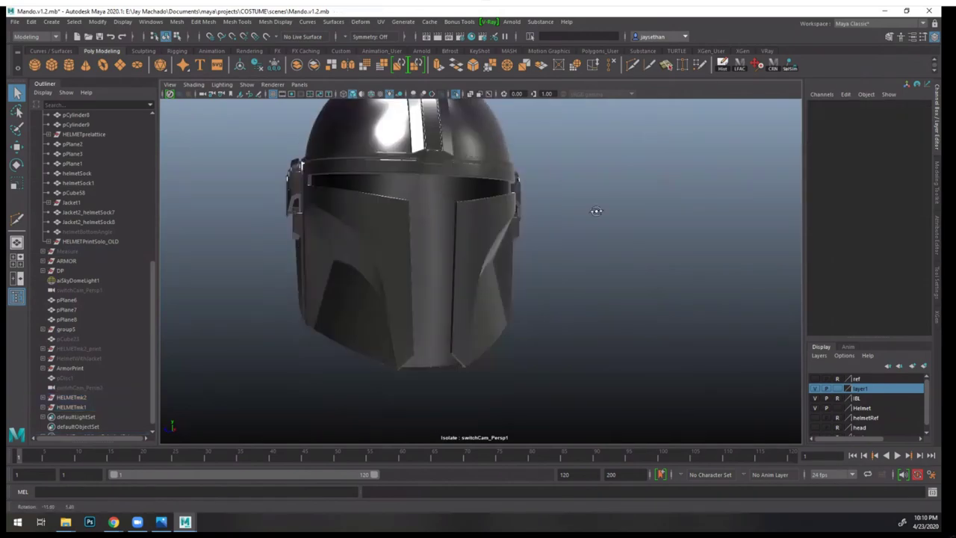
# - End the isolation and hide the WIP group, leaving both helmets and the armor displayed
pyautogui.keyDown('alt'); pyautogui.moveTo(593, 209); pyautogui.dragTo(343, 194, button='right'); pyautogui.keyUp('alt')
pyautogui.click(455, 93)
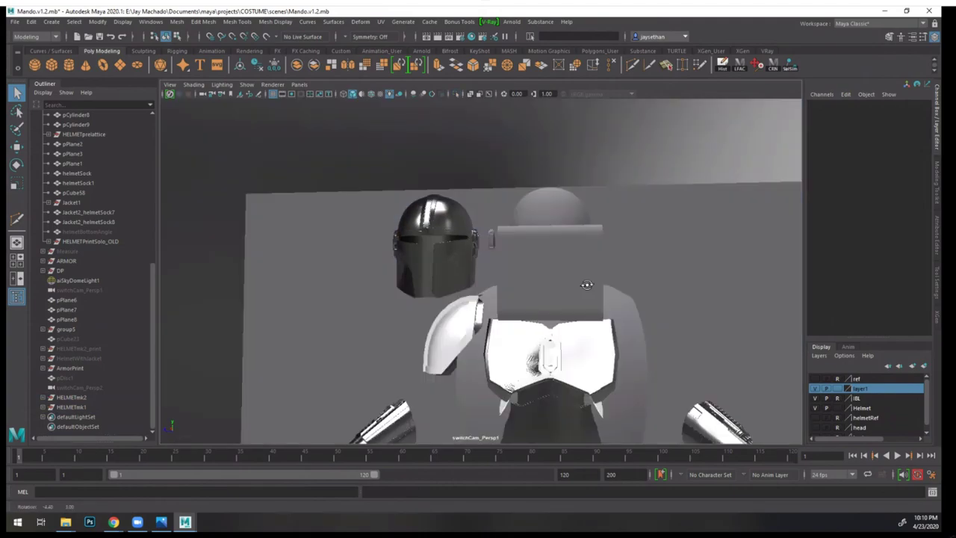
pyautogui.keyDown('alt'); pyautogui.moveTo(587, 283); pyautogui.dragTo(651, 302); pyautogui.keyUp('alt')
pyautogui.scroll(10, 100, 174)
pyautogui.click(69, 163)
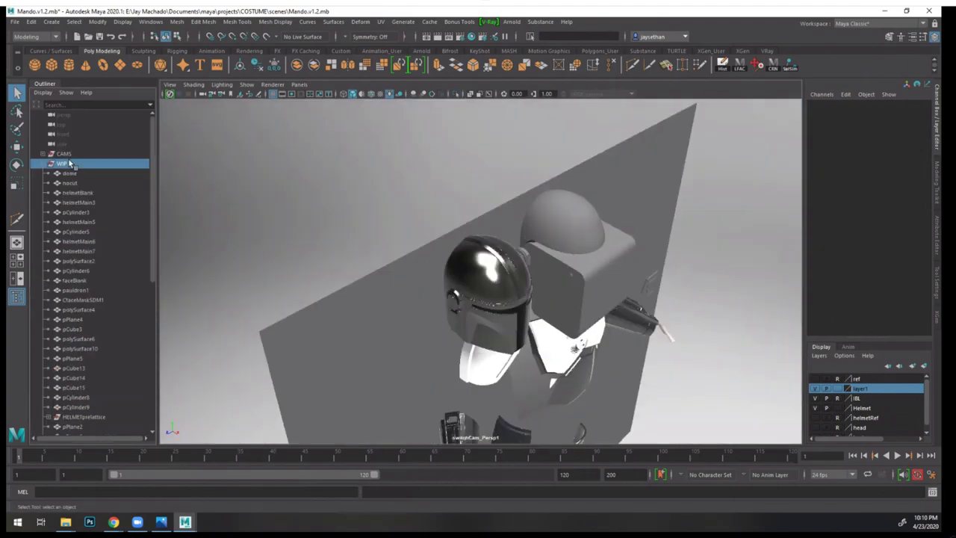
pyautogui.hotkey('ctrl', 'h')
pyautogui.keyDown('alt'); pyautogui.moveTo(523, 231); pyautogui.dragTo(490, 224); pyautogui.keyUp('alt')
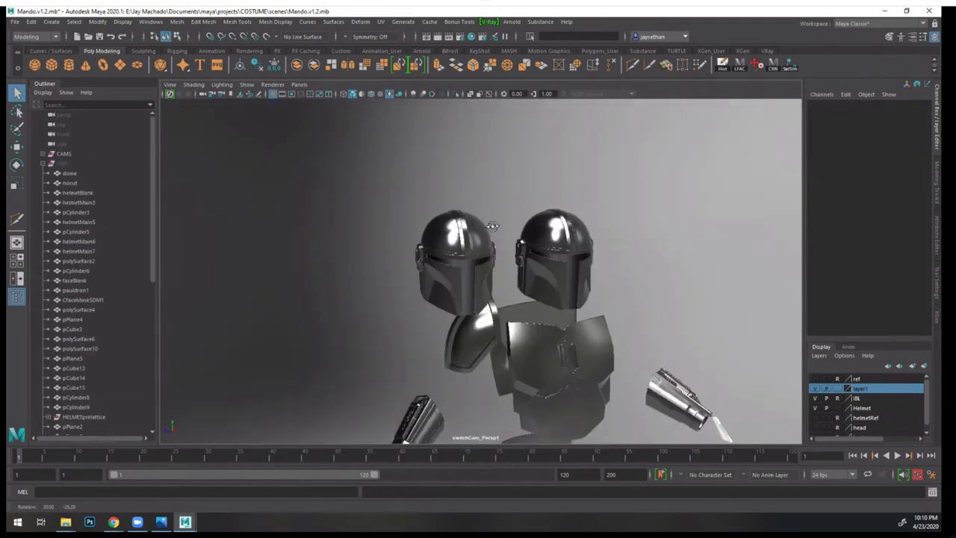
# - Frame the two helmets side by side in the front orthographic view with the grid turned off
pyautogui.keyDown('alt'); pyautogui.moveTo(490, 224); pyautogui.dragTo(567, 278, button='right'); pyautogui.keyUp('alt')
pyautogui.press('p')
pyautogui.keyDown('alt'); pyautogui.moveTo(497, 228); pyautogui.dragTo(565, 265, button='right'); pyautogui.keyUp('alt')
pyautogui.keyDown('alt'); pyautogui.moveTo(448, 238); pyautogui.dragTo(535, 279, button='middle'); pyautogui.keyUp('alt')
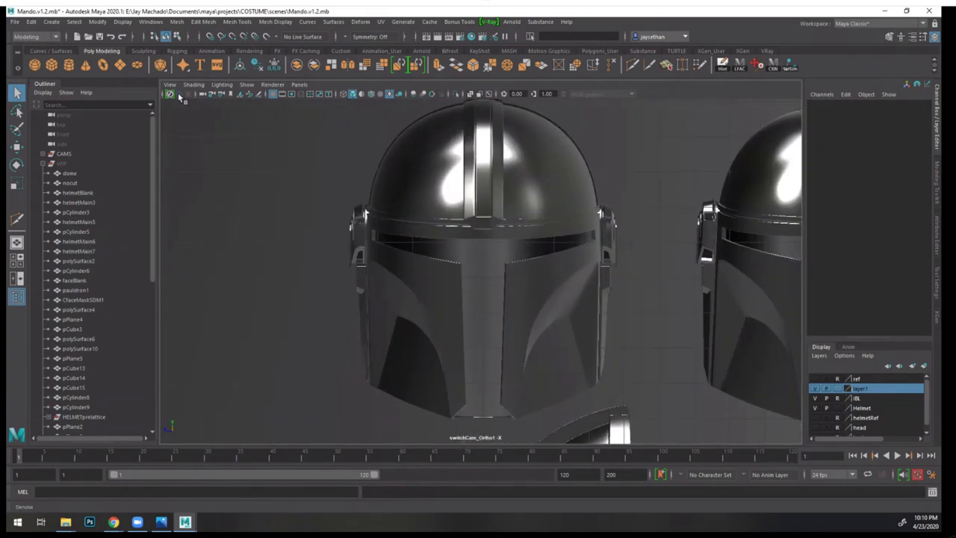
pyautogui.click(272, 95)
pyautogui.keyDown('alt'); pyautogui.moveTo(435, 207); pyautogui.dragTo(389, 201, button='right'); pyautogui.keyUp('alt')
pyautogui.keyDown('alt'); pyautogui.moveTo(448, 216); pyautogui.dragTo(337, 196, button='middle'); pyautogui.keyUp('alt')
pyautogui.keyDown('alt'); pyautogui.moveTo(337, 197); pyautogui.dragTo(358, 211, button='right'); pyautogui.keyUp('alt')
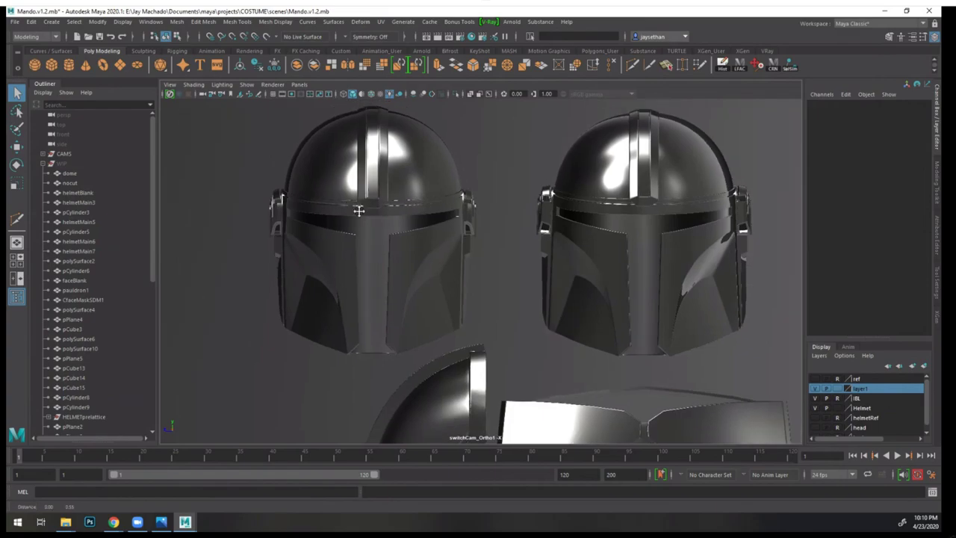
pyautogui.keyDown('alt'); pyautogui.moveTo(358, 211); pyautogui.dragTo(361, 241, button='middle'); pyautogui.keyUp('alt')
# - Compare the shapes of both helmets from three-quarter angles in perspective and head-on in the orthographic view
pyautogui.press('p')
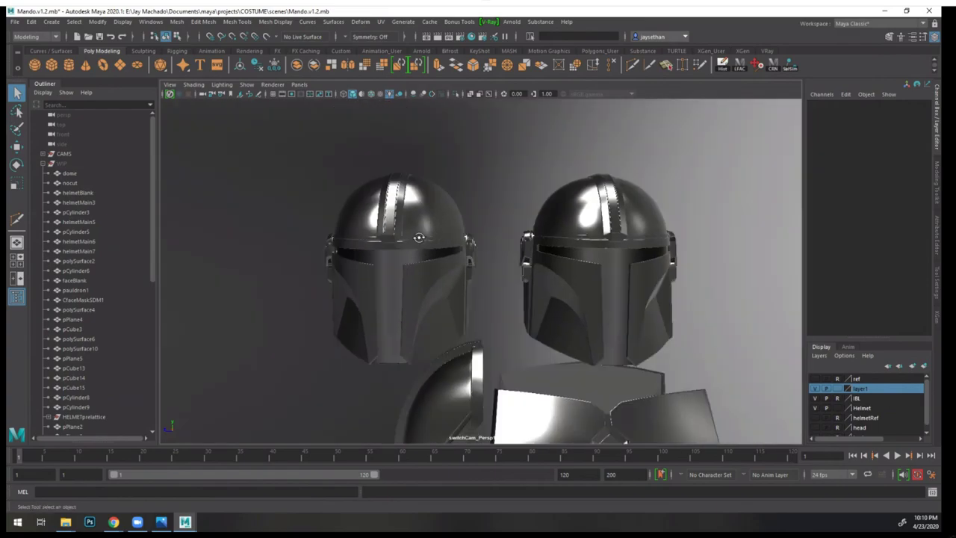
pyautogui.keyDown('alt'); pyautogui.moveTo(418, 237); pyautogui.dragTo(507, 244); pyautogui.keyUp('alt')
pyautogui.keyDown('alt'); pyautogui.moveTo(508, 243); pyautogui.dragTo(531, 261, button='right'); pyautogui.keyUp('alt')
pyautogui.keyDown('alt'); pyautogui.moveTo(532, 261); pyautogui.dragTo(466, 247); pyautogui.keyUp('alt')
pyautogui.moveTo(466, 247)
pyautogui.keyDown('alt'); pyautogui.mouseDown(button='right')
pyautogui.moveTo(501, 256)
pyautogui.moveTo(473, 250)
pyautogui.mouseUp(button='right'); pyautogui.keyUp('alt')
pyautogui.keyDown('alt'); pyautogui.moveTo(473, 250); pyautogui.dragTo(484, 268, button='middle'); pyautogui.keyUp('alt')
pyautogui.moveTo(484, 268)
pyautogui.keyDown('alt'); pyautogui.mouseDown()
pyautogui.moveTo(415, 241)
pyautogui.moveTo(416, 267)
pyautogui.moveTo(474, 264)
pyautogui.mouseUp(); pyautogui.keyUp('alt')
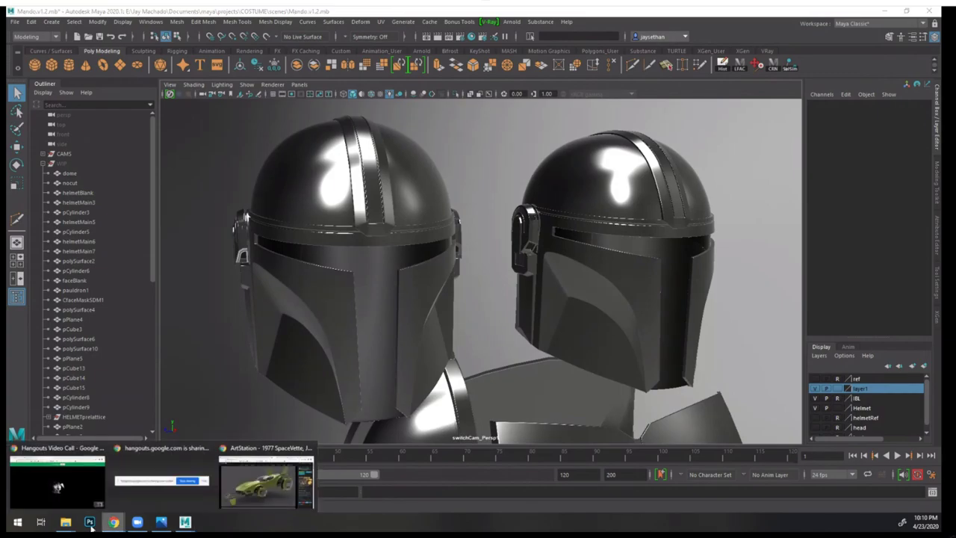
pyautogui.click(565, 10)
pyautogui.keyDown('alt'); pyautogui.moveTo(566, 306); pyautogui.dragTo(531, 276); pyautogui.keyUp('alt')
pyautogui.press('p')
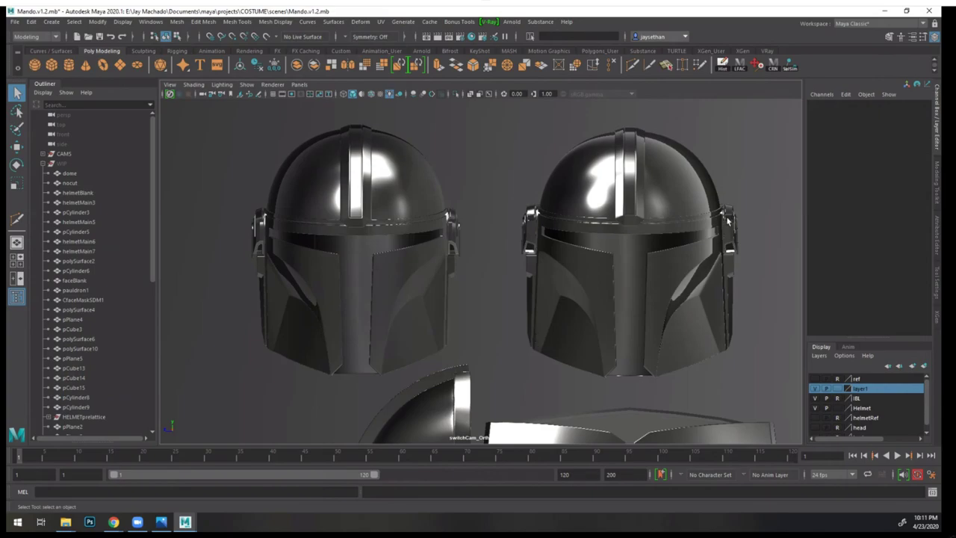
# - Examine the helmet's ear piece and overall profile in the side orthographic view
pyautogui.keyDown('alt'); pyautogui.moveTo(561, 254); pyautogui.dragTo(506, 219); pyautogui.keyUp('alt')
pyautogui.press('space')
pyautogui.keyDown('alt'); pyautogui.moveTo(506, 219); pyautogui.dragTo(578, 248, button='right'); pyautogui.keyUp('alt')
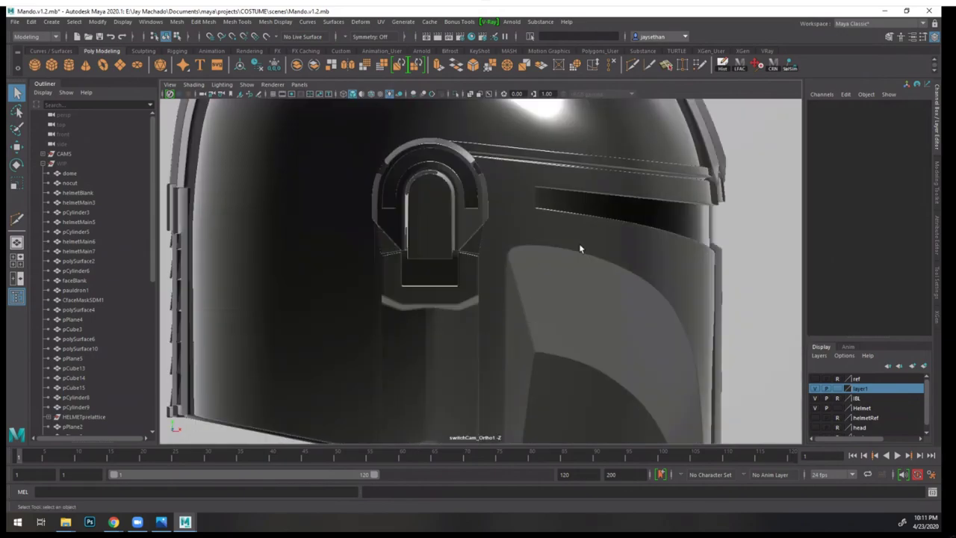
pyautogui.keyDown('alt'); pyautogui.moveTo(579, 247); pyautogui.dragTo(588, 273, button='middle'); pyautogui.keyUp('alt')
pyautogui.keyDown('alt'); pyautogui.moveTo(493, 217); pyautogui.dragTo(381, 212, button='right'); pyautogui.keyUp('alt')
pyautogui.keyDown('alt'); pyautogui.moveTo(526, 203); pyautogui.dragTo(538, 246, button='middle'); pyautogui.keyUp('alt')
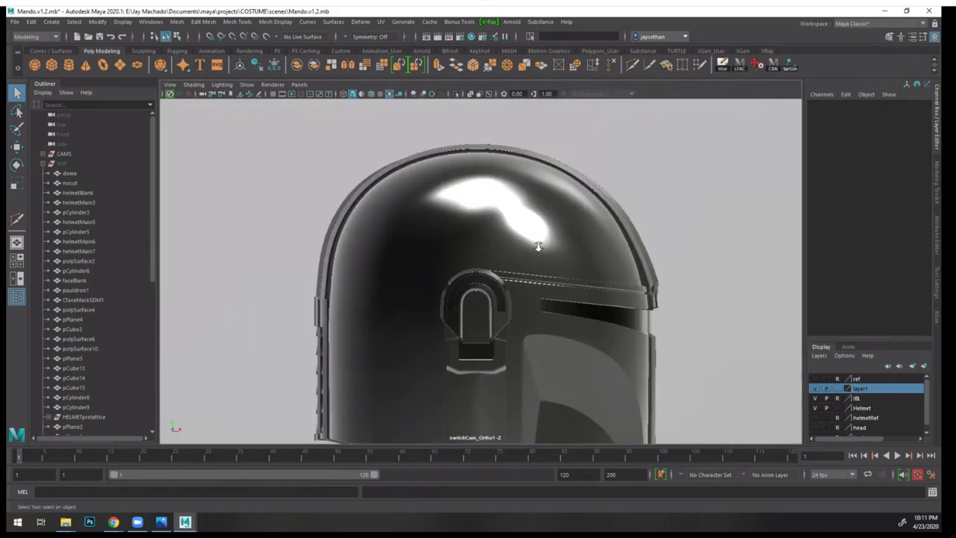
pyautogui.keyDown('alt'); pyautogui.moveTo(537, 245); pyautogui.dragTo(598, 306, button='right'); pyautogui.keyUp('alt')
pyautogui.keyDown('alt'); pyautogui.moveTo(598, 306); pyautogui.dragTo(571, 249, button='middle'); pyautogui.keyUp('alt')
pyautogui.keyDown('alt'); pyautogui.moveTo(571, 249); pyautogui.dragTo(607, 303, button='right'); pyautogui.keyUp('alt')
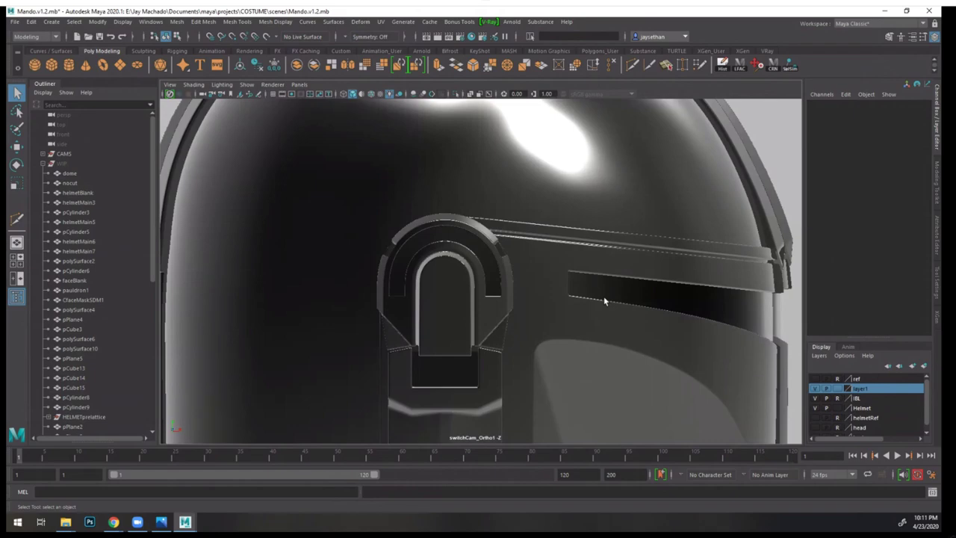
pyautogui.keyDown('alt'); pyautogui.moveTo(566, 268); pyautogui.dragTo(560, 236, button='middle'); pyautogui.keyUp('alt')
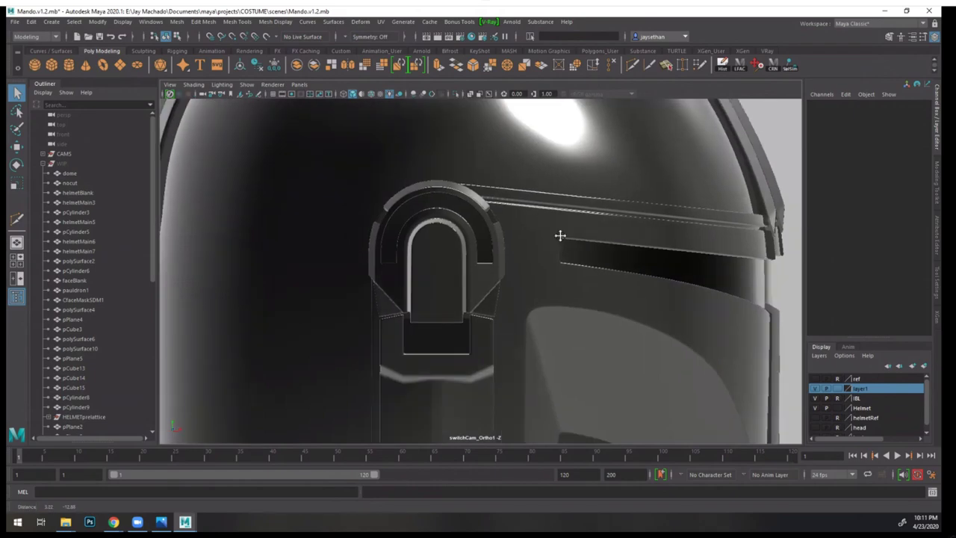
pyautogui.keyDown('alt'); pyautogui.moveTo(523, 251); pyautogui.dragTo(539, 267, button='right'); pyautogui.keyUp('alt')
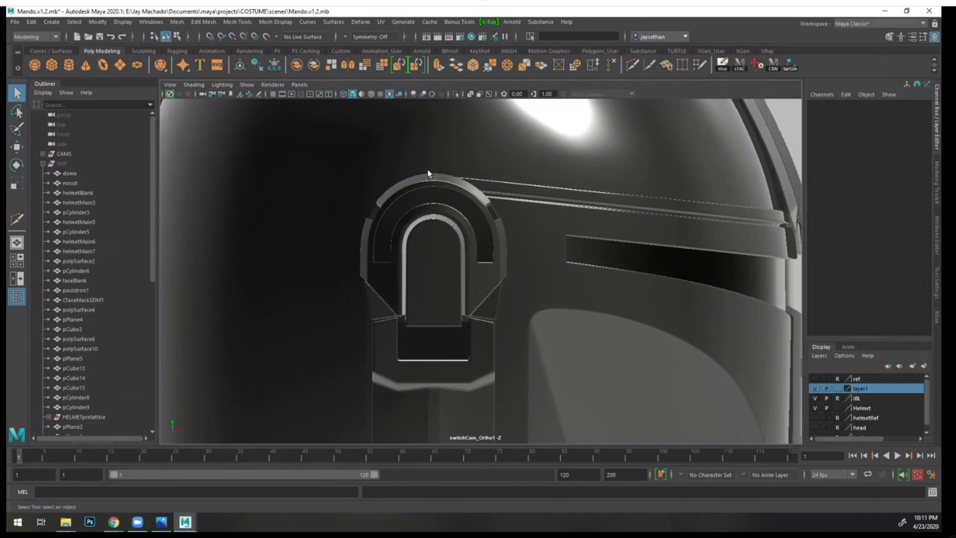
pyautogui.keyDown('alt'); pyautogui.moveTo(520, 250); pyautogui.dragTo(231, 249, button='right'); pyautogui.keyUp('alt')
pyautogui.keyDown('alt'); pyautogui.moveTo(452, 266); pyautogui.dragTo(452, 199, button='middle'); pyautogui.keyUp('alt')
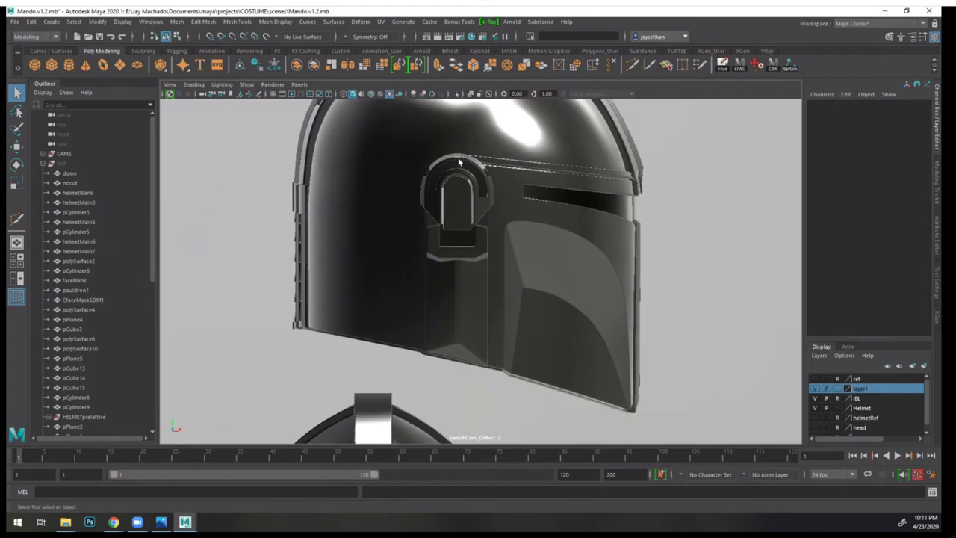
# - Examine the ear piece on the opposite side of the helmet in the other side orthographic view
pyautogui.keyDown('alt'); pyautogui.moveTo(450, 255); pyautogui.dragTo(485, 256); pyautogui.keyUp('alt')
pyautogui.keyDown('alt'); pyautogui.moveTo(485, 256); pyautogui.dragTo(516, 264, button='middle'); pyautogui.keyUp('alt')
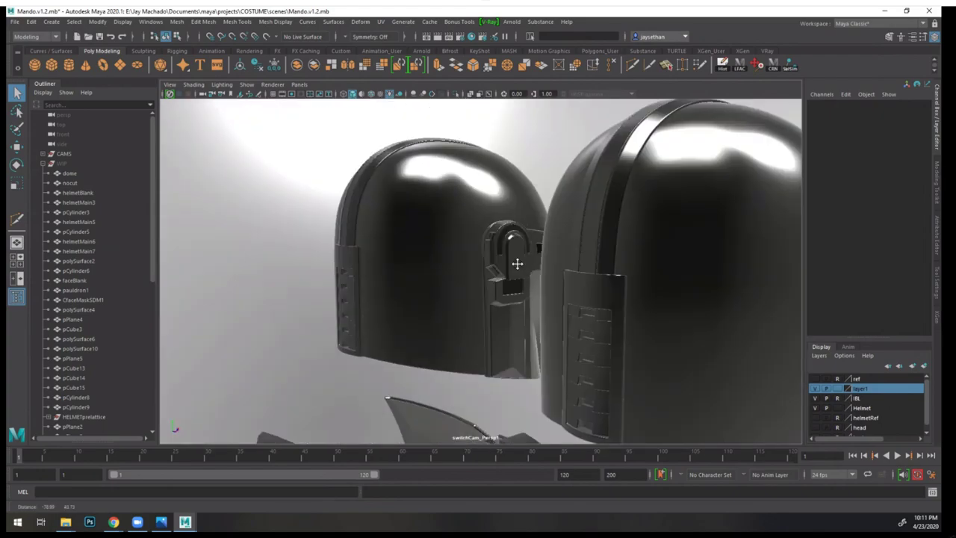
pyautogui.keyDown('alt'); pyautogui.moveTo(516, 264); pyautogui.dragTo(590, 219, button='right'); pyautogui.keyUp('alt')
pyautogui.keyDown('alt'); pyautogui.moveTo(590, 219); pyautogui.dragTo(618, 215); pyautogui.keyUp('alt')
pyautogui.keyDown('alt'); pyautogui.moveTo(618, 216); pyautogui.dragTo(583, 216, button='right'); pyautogui.keyUp('alt')
pyautogui.keyDown('alt'); pyautogui.moveTo(584, 217); pyautogui.dragTo(414, 244, button='middle'); pyautogui.keyUp('alt')
pyautogui.keyDown('alt'); pyautogui.keyDown('shift'); pyautogui.moveTo(414, 243); pyautogui.dragTo(542, 333); pyautogui.keyUp('shift'); pyautogui.keyUp('alt')
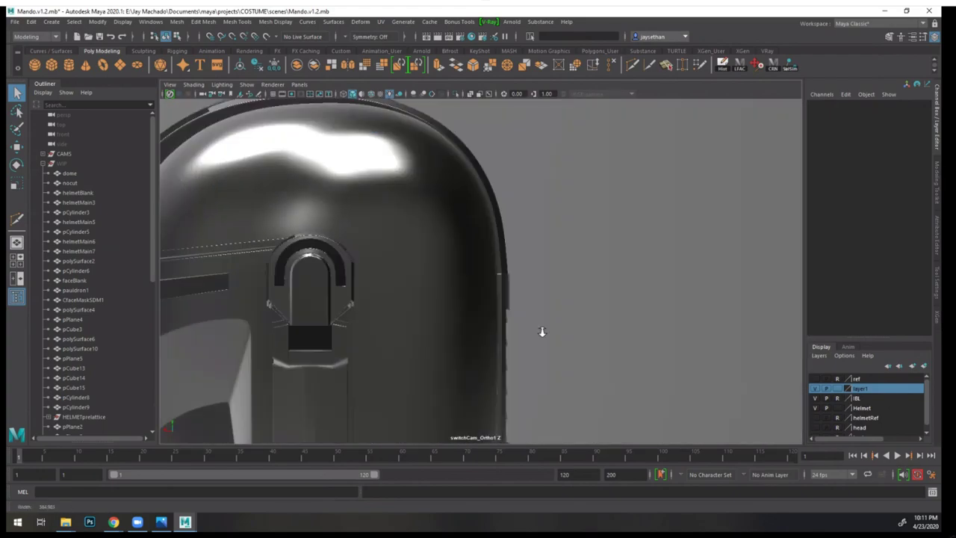
pyautogui.keyDown('alt'); pyautogui.moveTo(362, 294); pyautogui.dragTo(531, 294, button='middle'); pyautogui.keyUp('alt')
pyautogui.scroll(3, 531, 294)
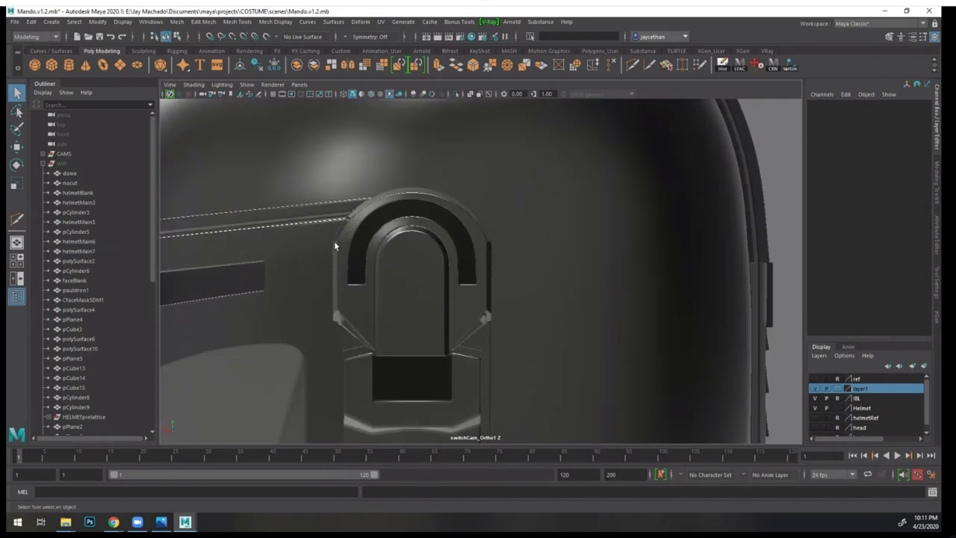
pyautogui.scroll(-1, 454, 242)
pyautogui.keyDown('alt'); pyautogui.moveTo(480, 275); pyautogui.dragTo(514, 214, button='middle'); pyautogui.keyUp('alt')
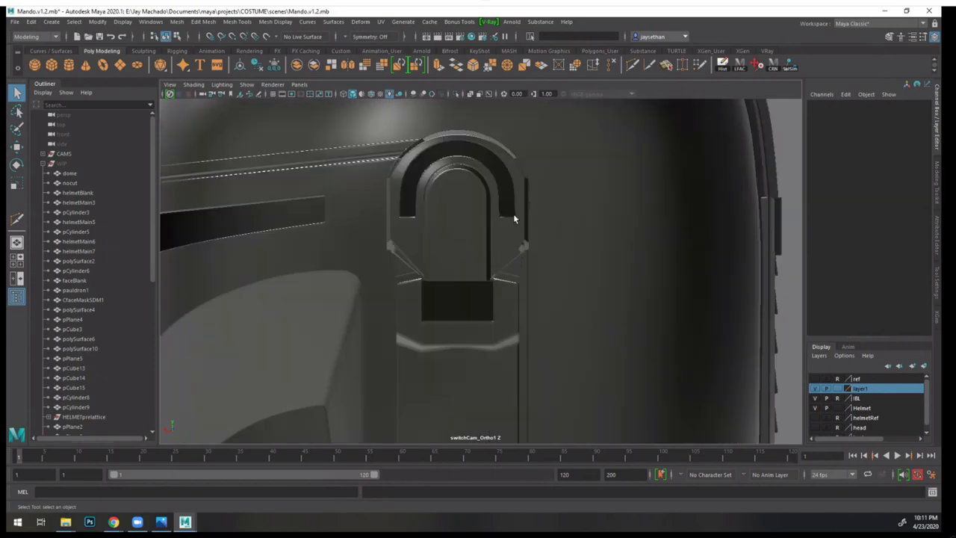
pyautogui.scroll(2, 375, 248)
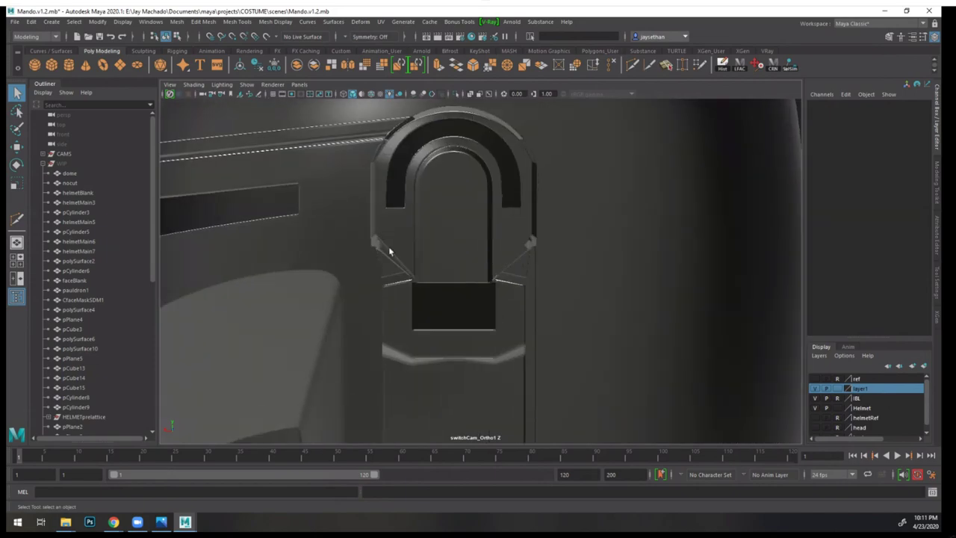
# - Inspect the ear piece recesses, visor and brow in perspective, and frame both helmets from the front
pyautogui.keyDown('alt'); pyautogui.moveTo(390, 249); pyautogui.dragTo(568, 247); pyautogui.keyUp('alt')
pyautogui.keyDown('alt'); pyautogui.moveTo(568, 246); pyautogui.dragTo(484, 257, button='right'); pyautogui.keyUp('alt')
pyautogui.scroll(5, 483, 256)
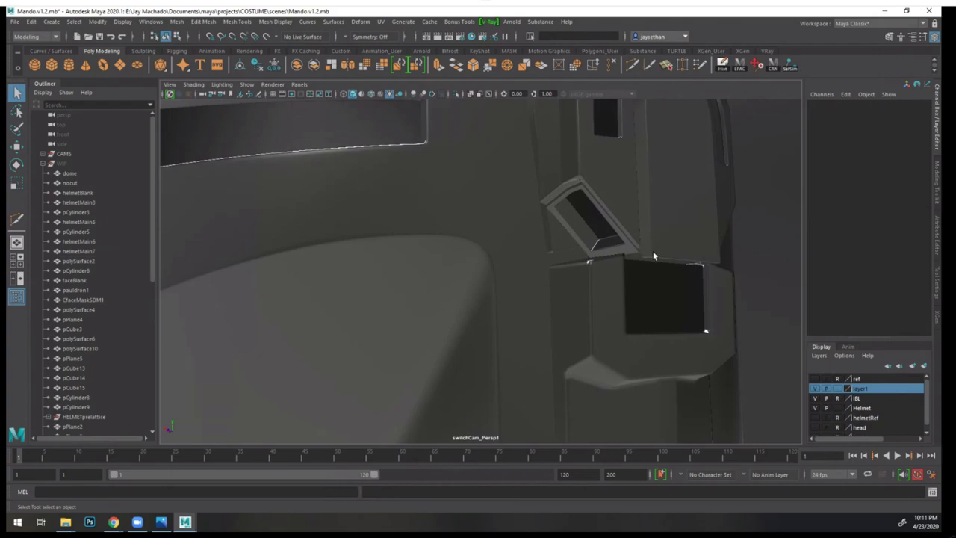
pyautogui.keyDown('alt'); pyautogui.moveTo(653, 255); pyautogui.dragTo(563, 239, button='right'); pyautogui.keyUp('alt')
pyautogui.keyDown('alt'); pyautogui.moveTo(563, 239); pyautogui.dragTo(619, 243); pyautogui.keyUp('alt')
pyautogui.keyDown('alt'); pyautogui.moveTo(383, 257); pyautogui.dragTo(371, 238, button='middle'); pyautogui.keyUp('alt')
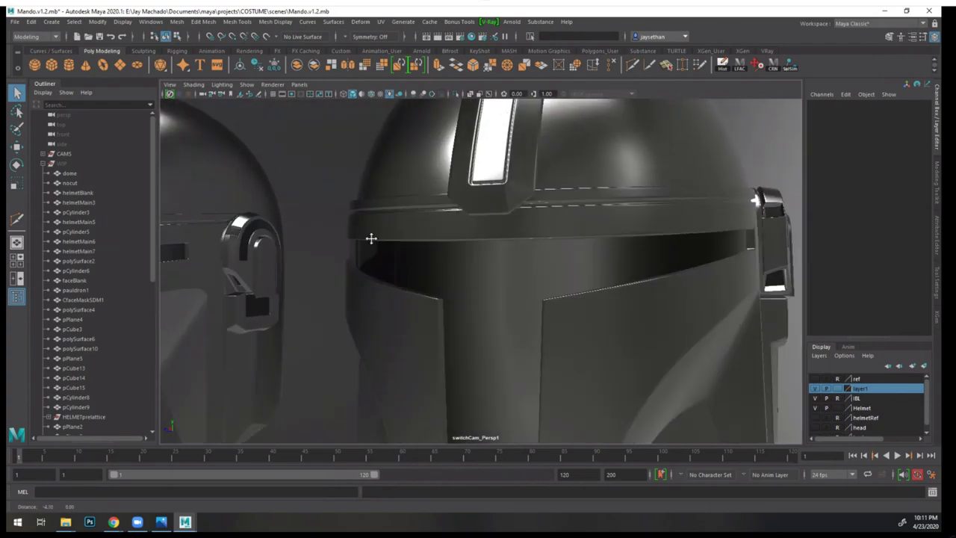
pyautogui.keyDown('alt'); pyautogui.moveTo(371, 238); pyautogui.dragTo(431, 277); pyautogui.keyUp('alt')
pyautogui.keyDown('alt'); pyautogui.moveTo(431, 277); pyautogui.dragTo(403, 247, button='right'); pyautogui.keyUp('alt')
pyautogui.keyDown('alt'); pyautogui.moveTo(403, 247); pyautogui.dragTo(418, 229); pyautogui.keyUp('alt')
pyautogui.keyDown('alt'); pyautogui.moveTo(418, 229); pyautogui.dragTo(552, 283, button='right'); pyautogui.keyUp('alt')
pyautogui.keyDown('alt'); pyautogui.moveTo(552, 284); pyautogui.dragTo(521, 309); pyautogui.keyUp('alt')
pyautogui.keyDown('alt'); pyautogui.moveTo(520, 309); pyautogui.dragTo(364, 284, button='right'); pyautogui.keyUp('alt')
pyautogui.keyDown('alt'); pyautogui.moveTo(363, 284); pyautogui.dragTo(382, 226, button='middle'); pyautogui.keyUp('alt')
pyautogui.keyDown('alt'); pyautogui.moveTo(381, 226); pyautogui.dragTo(424, 243); pyautogui.keyUp('alt')
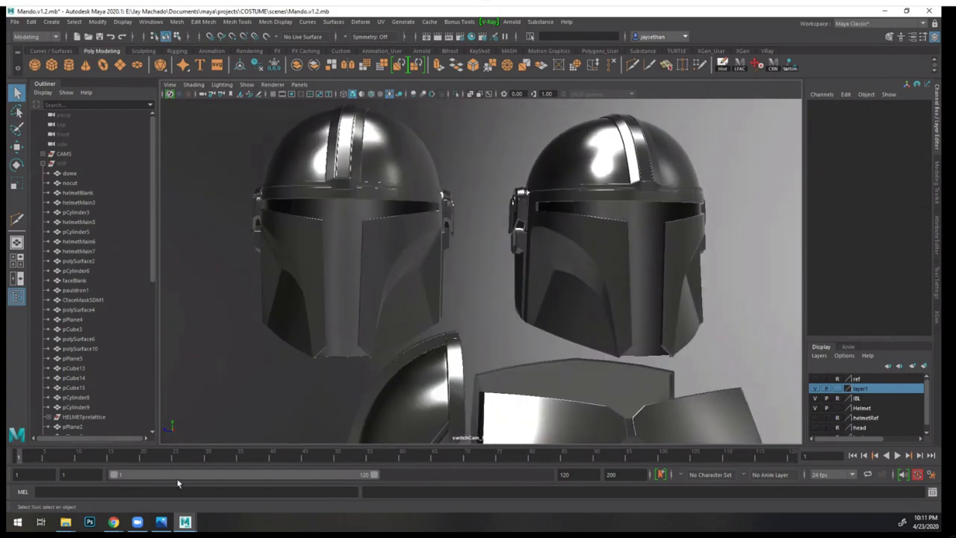
# - Switch to Chrome and find the newest helmet posts on the artist's Instagram profile
pyautogui.click(113, 521)
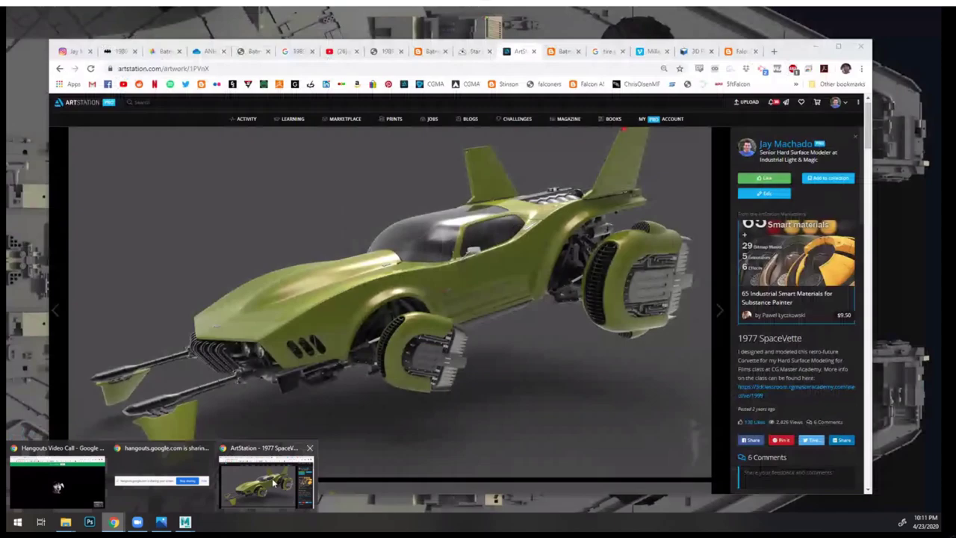
pyautogui.click(273, 483)
pyautogui.scroll(-3, 796, 298)
pyautogui.scroll(1, 806, 294)
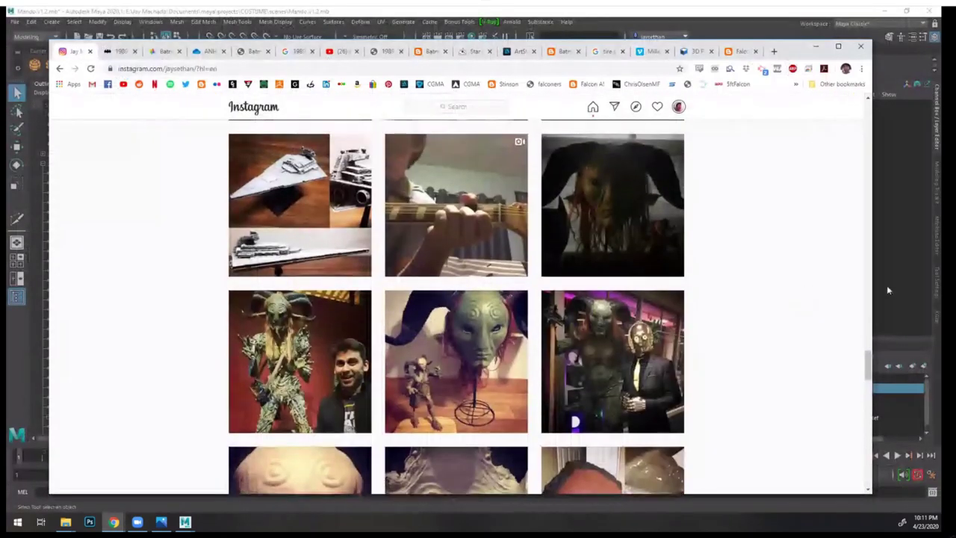
pyautogui.scroll(-7, 861, 369)
pyautogui.moveTo(868, 399); pyautogui.dragTo(851, 110)
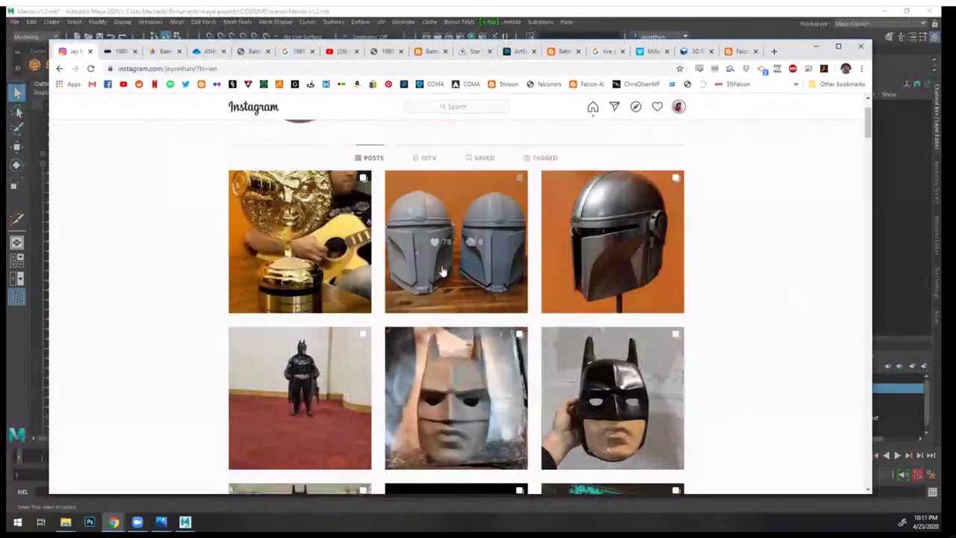
# - Open the Instagram post with the two gray printed helmets and browse its photos to compare their sides and backs
pyautogui.click(442, 271)
pyautogui.click(513, 294)
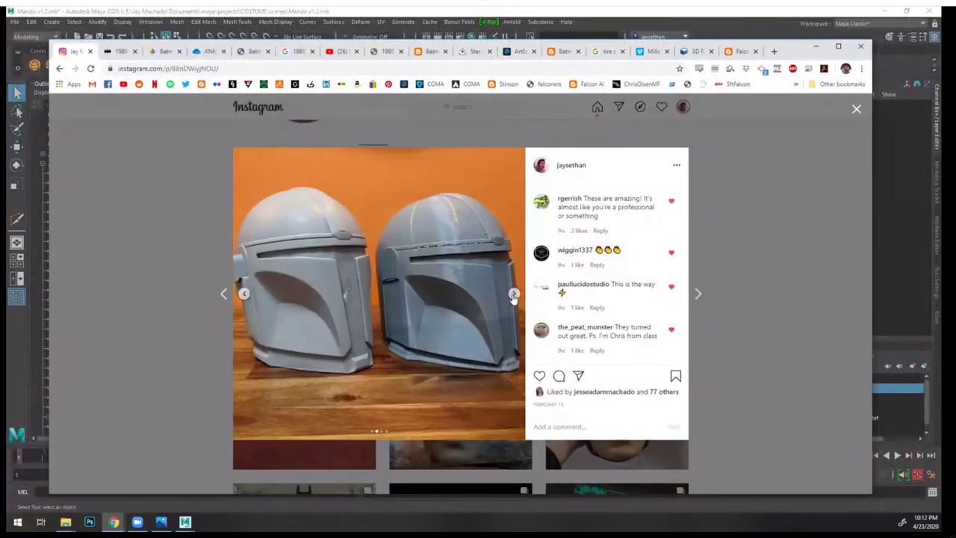
pyautogui.click(513, 294)
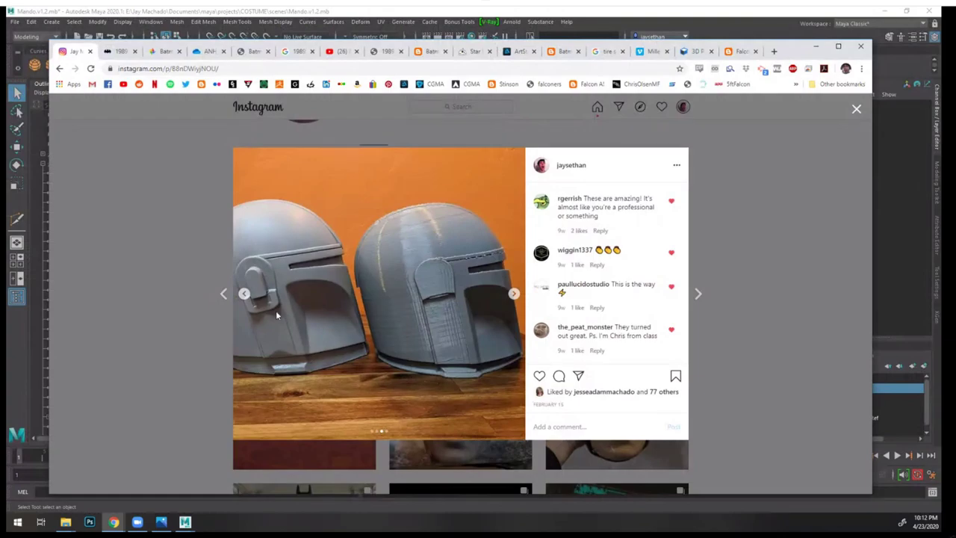
pyautogui.click(515, 294)
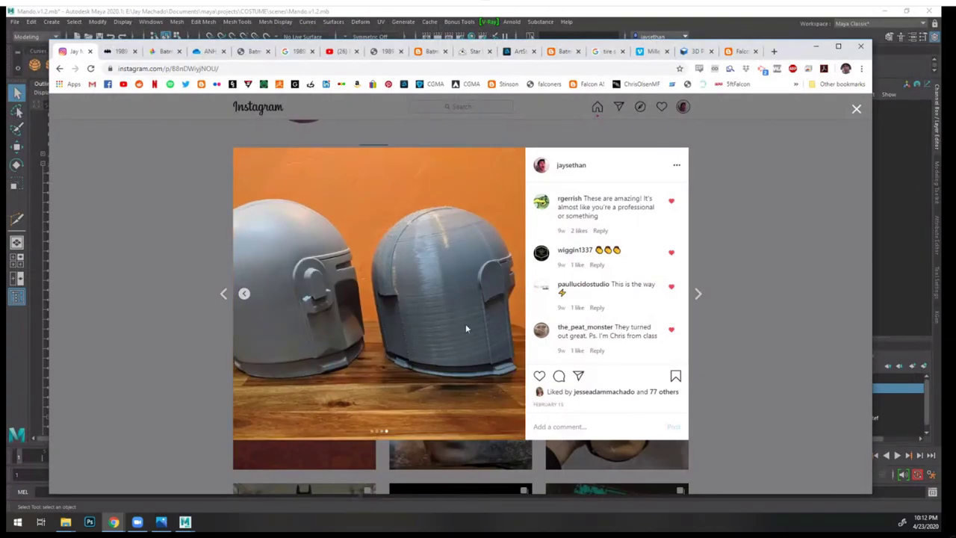
pyautogui.click(244, 294)
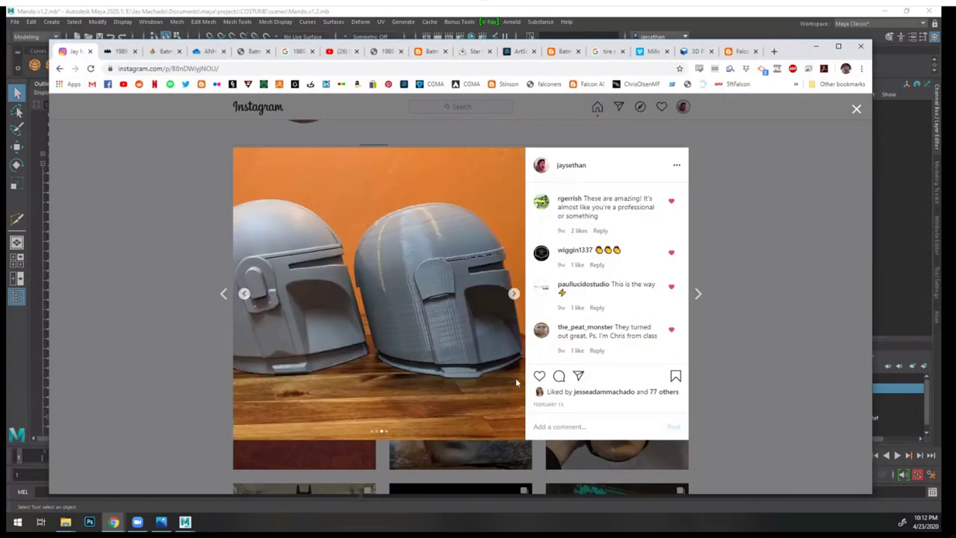
pyautogui.click(514, 295)
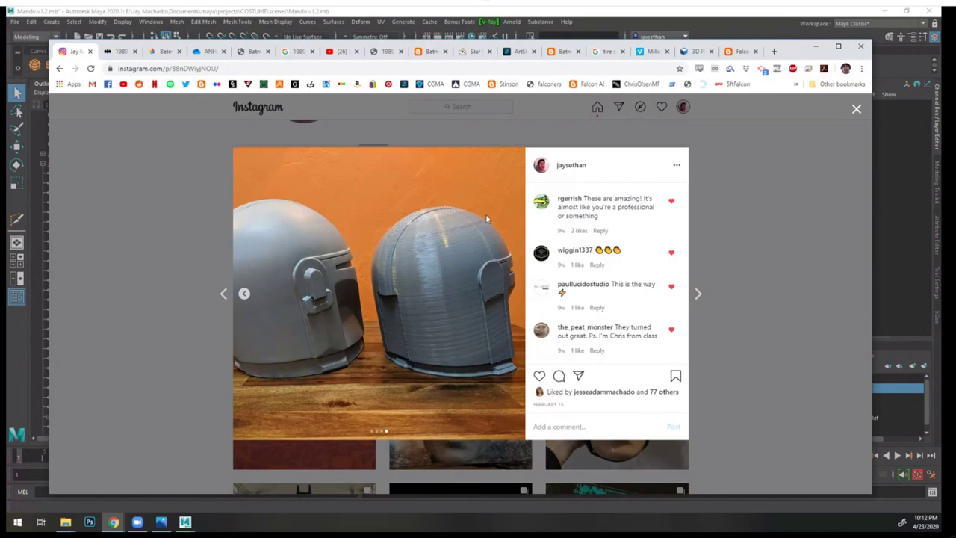
# - Return to Maya and view the full armor set with both helmets in the perspective view
pyautogui.click(704, 9)
pyautogui.keyDown('alt'); pyautogui.moveTo(522, 246); pyautogui.dragTo(328, 245, button='right'); pyautogui.keyUp('alt')
pyautogui.keyDown('alt'); pyautogui.moveTo(556, 426); pyautogui.dragTo(547, 220, button='middle'); pyautogui.keyUp('alt')
pyautogui.keyDown('alt'); pyautogui.moveTo(532, 360); pyautogui.dragTo(532, 252, button='middle'); pyautogui.keyUp('alt')
pyautogui.keyDown('alt'); pyautogui.moveTo(531, 254); pyautogui.dragTo(499, 232); pyautogui.keyUp('alt')
pyautogui.keyDown('alt'); pyautogui.moveTo(500, 232); pyautogui.dragTo(358, 232, button='right'); pyautogui.keyUp('alt')
pyautogui.keyDown('alt'); pyautogui.moveTo(358, 232); pyautogui.dragTo(384, 211); pyautogui.keyUp('alt')
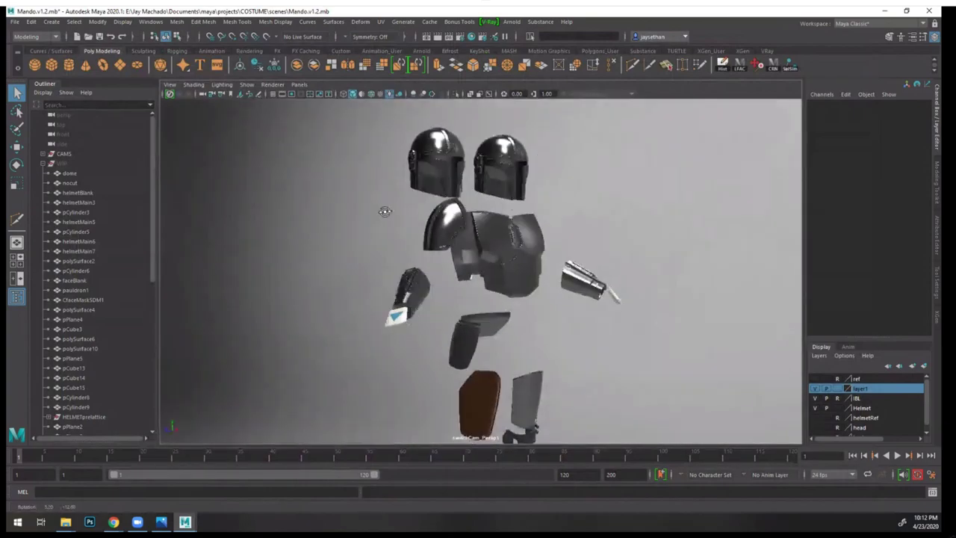
# - Make the body layer visible so the armor set appears on the character's body
pyautogui.click(921, 408)
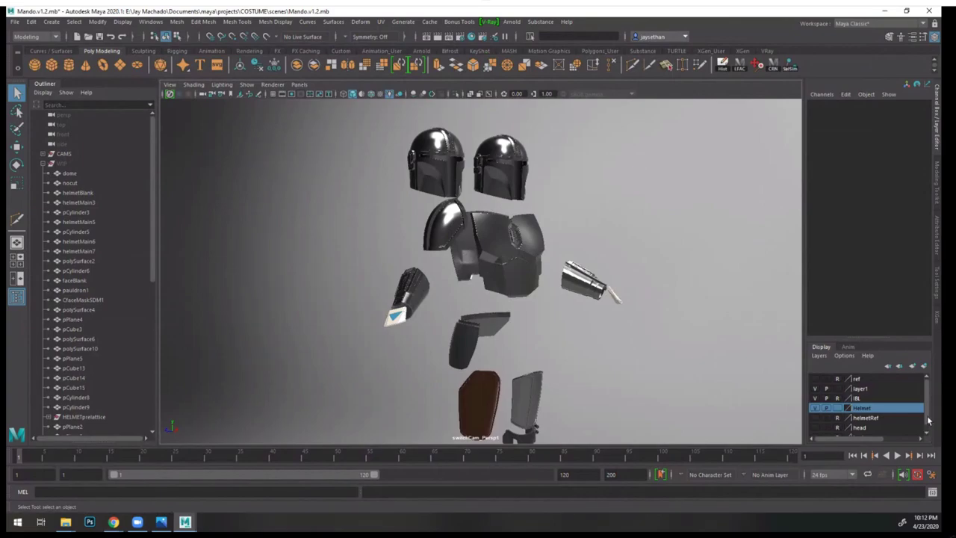
pyautogui.keyDown('alt'); pyautogui.moveTo(706, 355); pyautogui.dragTo(675, 331, button='middle'); pyautogui.keyUp('alt')
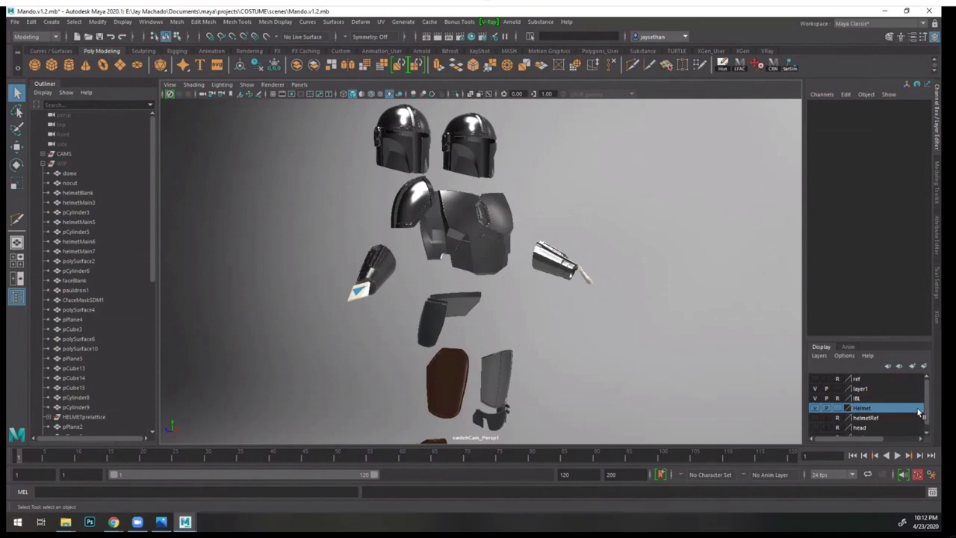
pyautogui.scroll(-1, 924, 415)
pyautogui.click(815, 431)
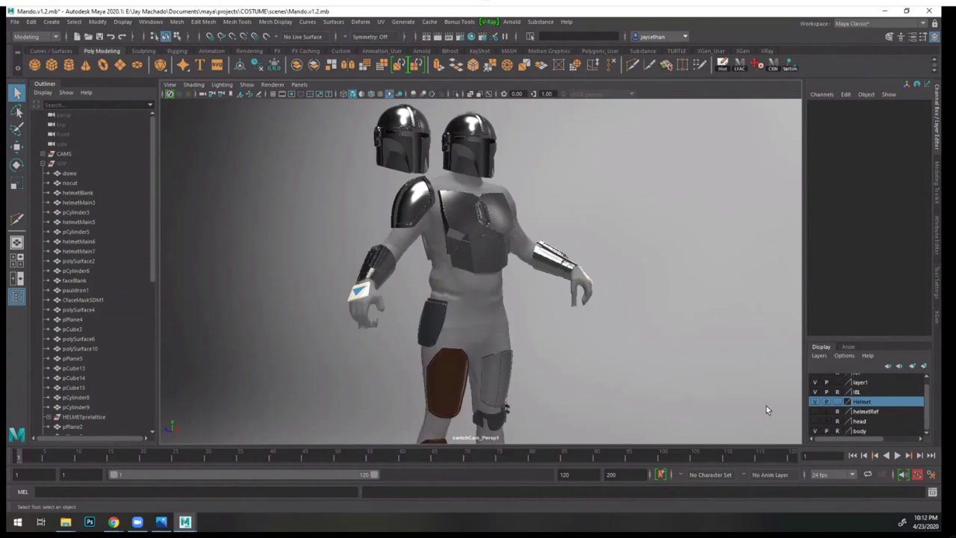
# - Examine how the armor fits the body from the side and behind, including the back plate and the butt plate
pyautogui.keyDown('alt'); pyautogui.moveTo(626, 301); pyautogui.dragTo(533, 286); pyautogui.keyUp('alt')
pyautogui.keyDown('alt'); pyautogui.moveTo(533, 285); pyautogui.dragTo(548, 337, button='middle'); pyautogui.keyUp('alt')
pyautogui.keyDown('alt'); pyautogui.moveTo(548, 337); pyautogui.dragTo(500, 322); pyautogui.keyUp('alt')
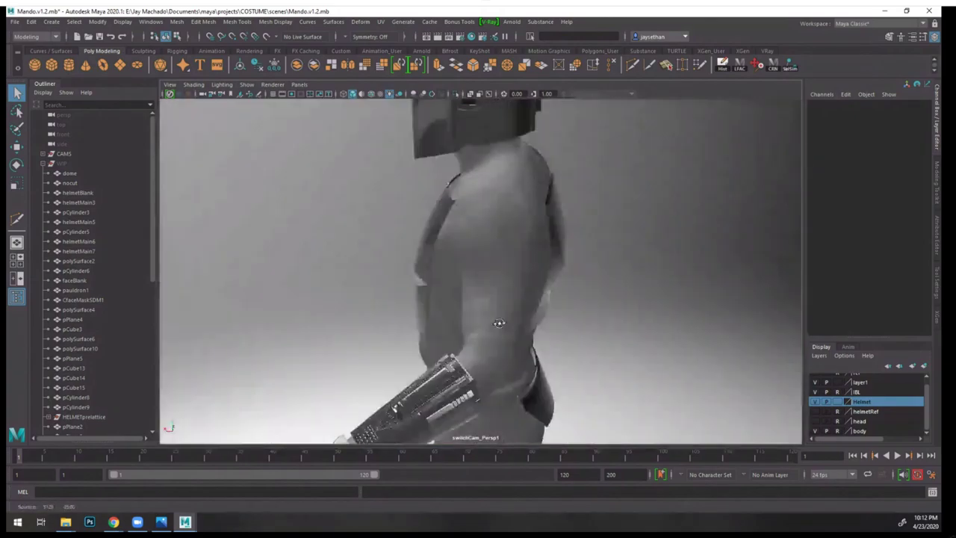
pyautogui.keyDown('alt'); pyautogui.moveTo(500, 322); pyautogui.dragTo(521, 275, button='right'); pyautogui.keyUp('alt')
pyautogui.moveTo(521, 276)
pyautogui.keyDown('alt'); pyautogui.mouseDown()
pyautogui.moveTo(536, 292)
pyautogui.moveTo(427, 298)
pyautogui.moveTo(341, 264)
pyautogui.moveTo(595, 282)
pyautogui.moveTo(508, 261)
pyautogui.mouseUp(); pyautogui.keyUp('alt')
pyautogui.keyDown('alt'); pyautogui.moveTo(508, 261); pyautogui.dragTo(491, 283, button='right'); pyautogui.keyUp('alt')
pyautogui.keyDown('alt'); pyautogui.moveTo(540, 301); pyautogui.dragTo(559, 267); pyautogui.keyUp('alt')
pyautogui.click(291, 279)
pyautogui.keyDown('alt'); pyautogui.moveTo(559, 266); pyautogui.dragTo(551, 342, button='middle'); pyautogui.keyUp('alt')
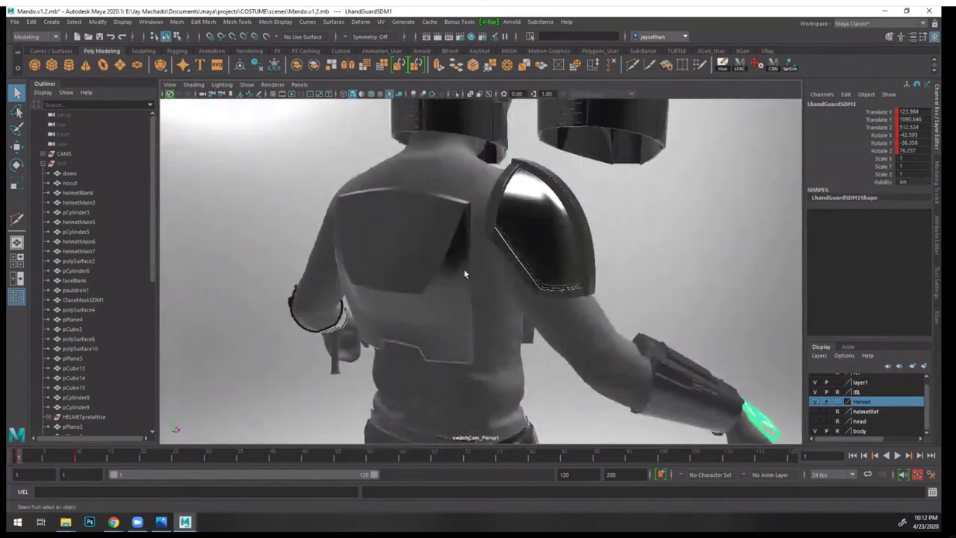
pyautogui.click(464, 269)
pyautogui.keyDown('alt'); pyautogui.moveTo(478, 291); pyautogui.dragTo(488, 173, button='middle'); pyautogui.keyUp('alt')
pyautogui.click(466, 319)
pyautogui.keyDown('alt'); pyautogui.moveTo(510, 318); pyautogui.dragTo(489, 306, button='right'); pyautogui.keyUp('alt')
pyautogui.keyDown('alt'); pyautogui.moveTo(508, 287); pyautogui.dragTo(511, 322, button='middle'); pyautogui.keyUp('alt')
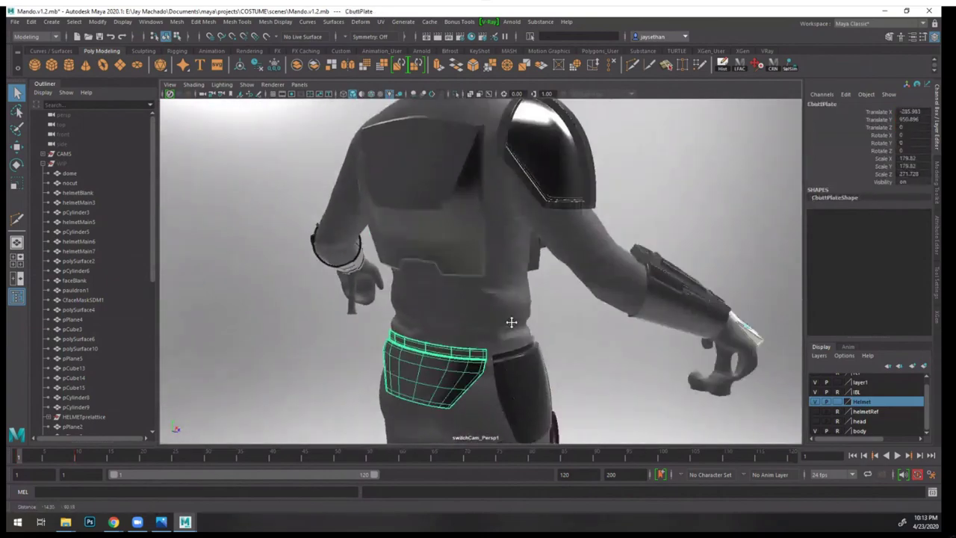
# - Examine the beskar_pauldron up close, and orbit to the front to view the chest and abdomen plates
pyautogui.click(569, 233)
pyautogui.keyDown('alt'); pyautogui.moveTo(511, 322); pyautogui.dragTo(455, 254); pyautogui.keyUp('alt')
pyautogui.keyDown('alt'); pyautogui.moveTo(455, 249); pyautogui.dragTo(553, 261, button='right'); pyautogui.keyUp('alt')
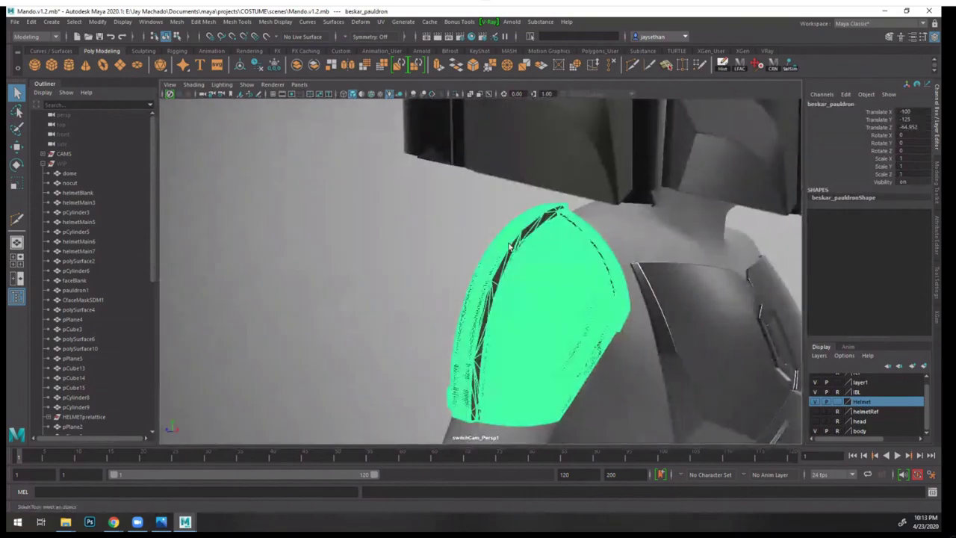
pyautogui.keyDown('alt'); pyautogui.moveTo(552, 262); pyautogui.dragTo(418, 246); pyautogui.keyUp('alt')
pyautogui.click(395, 236)
pyautogui.keyDown('alt'); pyautogui.moveTo(500, 269); pyautogui.dragTo(437, 268); pyautogui.keyUp('alt')
pyautogui.keyDown('alt'); pyautogui.moveTo(505, 279); pyautogui.dragTo(486, 273, button='right'); pyautogui.keyUp('alt')
pyautogui.keyDown('alt'); pyautogui.moveTo(486, 274); pyautogui.dragTo(441, 283); pyautogui.keyUp('alt')
pyautogui.keyDown('alt'); pyautogui.moveTo(535, 322); pyautogui.dragTo(515, 320, button='right'); pyautogui.keyUp('alt')
pyautogui.keyDown('alt'); pyautogui.moveTo(523, 317); pyautogui.dragTo(539, 187, button='middle'); pyautogui.keyUp('alt')
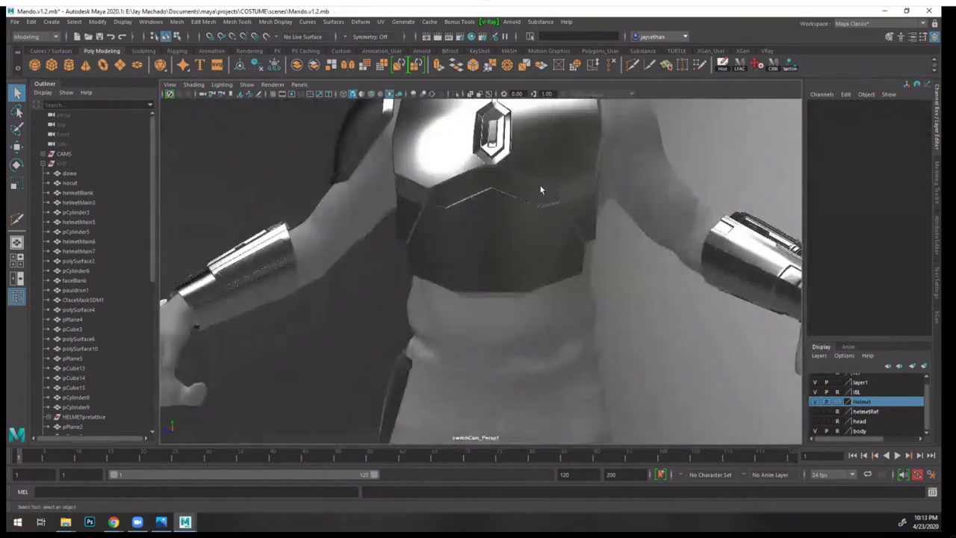
# - Examine the thigh, knee and shin armor on both legs down to the pieces at the feet
pyautogui.keyDown('alt'); pyautogui.moveTo(540, 188); pyautogui.dragTo(508, 277, button='right'); pyautogui.keyUp('alt')
pyautogui.keyDown('alt'); pyautogui.moveTo(508, 278); pyautogui.dragTo(512, 192); pyautogui.keyUp('alt')
pyautogui.keyDown('alt'); pyautogui.moveTo(521, 232); pyautogui.dragTo(571, 329, button='right'); pyautogui.keyUp('alt')
pyautogui.keyDown('alt'); pyautogui.moveTo(571, 336); pyautogui.dragTo(524, 137, button='middle'); pyautogui.keyUp('alt')
pyautogui.keyDown('alt'); pyautogui.moveTo(588, 255); pyautogui.dragTo(492, 239, button='right'); pyautogui.keyUp('alt')
pyautogui.keyDown('alt'); pyautogui.moveTo(520, 275); pyautogui.dragTo(504, 210, button='middle'); pyautogui.keyUp('alt')
pyautogui.keyDown('alt'); pyautogui.moveTo(504, 212); pyautogui.dragTo(508, 273); pyautogui.keyUp('alt')
pyautogui.scroll(4, 568, 235)
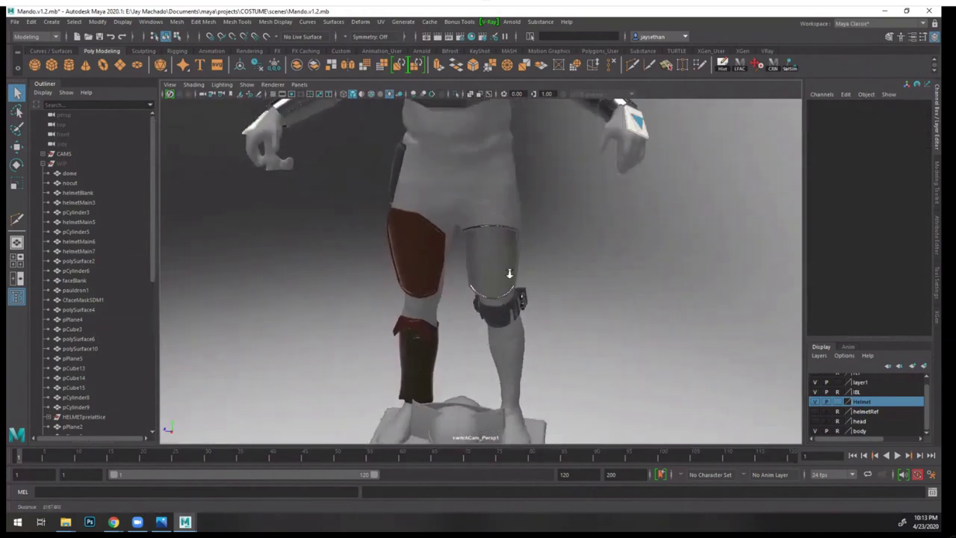
pyautogui.keyDown('alt'); pyautogui.moveTo(508, 274); pyautogui.dragTo(480, 239, button='right'); pyautogui.keyUp('alt')
pyautogui.keyDown('alt'); pyautogui.moveTo(548, 274); pyautogui.dragTo(520, 197, button='middle'); pyautogui.keyUp('alt')
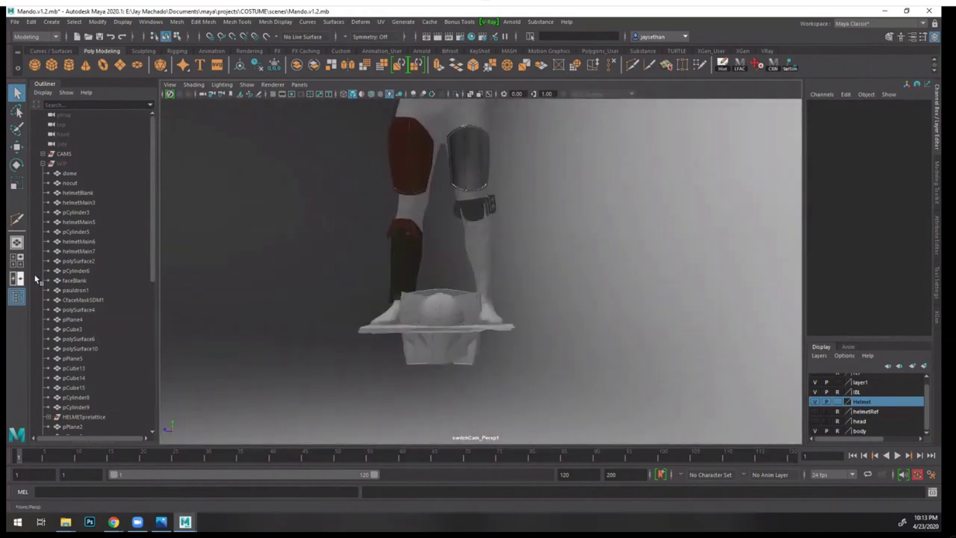
# - Unhide and isolate the HELMETmk2_print group for a front view, and hide it again
pyautogui.click(43, 163)
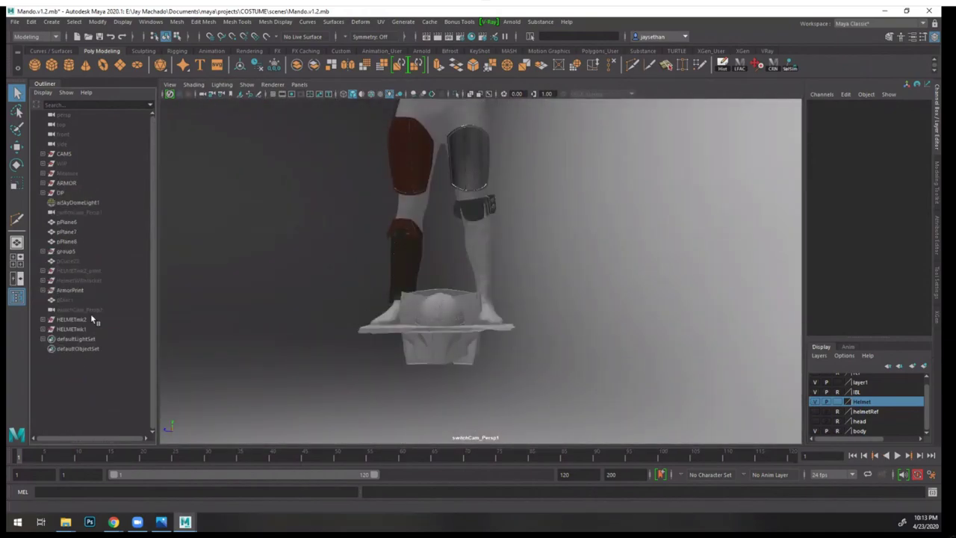
pyautogui.click(91, 270)
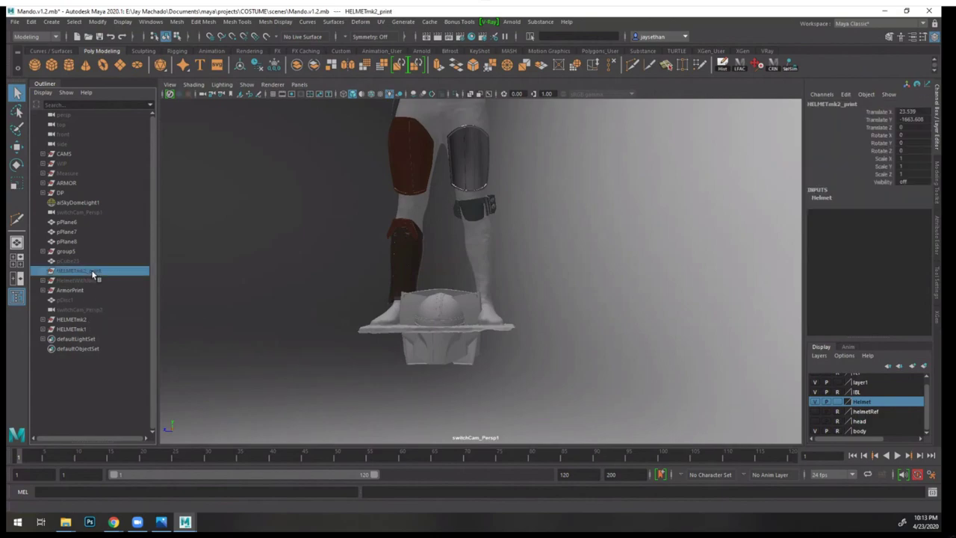
pyautogui.hotkey('shift', 'h')
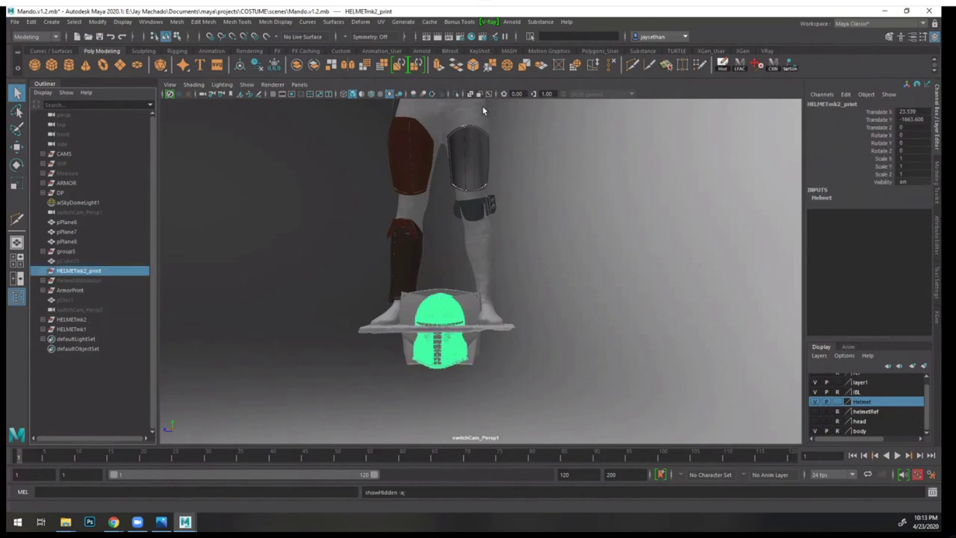
pyautogui.click(456, 93)
pyautogui.click(430, 269)
pyautogui.scroll(5, 521, 308)
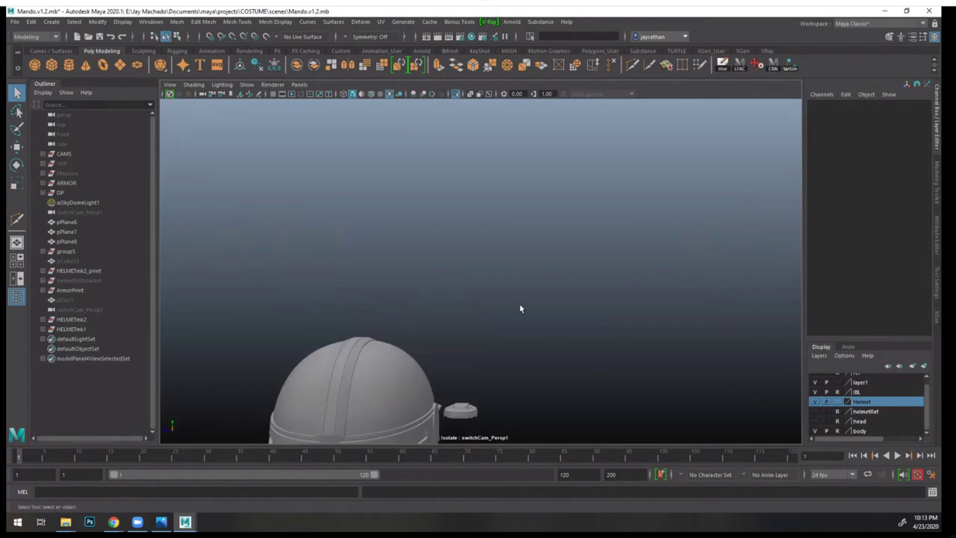
pyautogui.press('f')
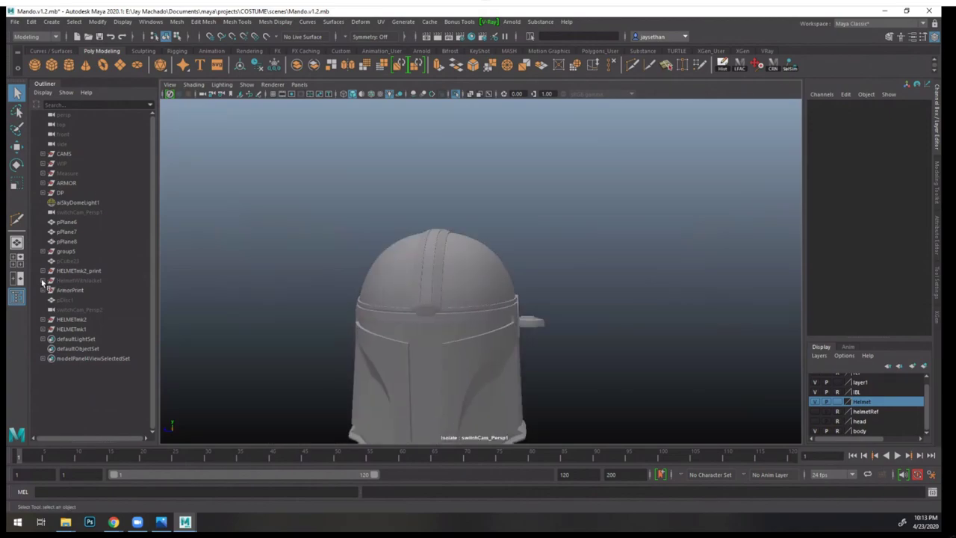
pyautogui.click(77, 271)
pyautogui.hotkey('ctrl', 'h')
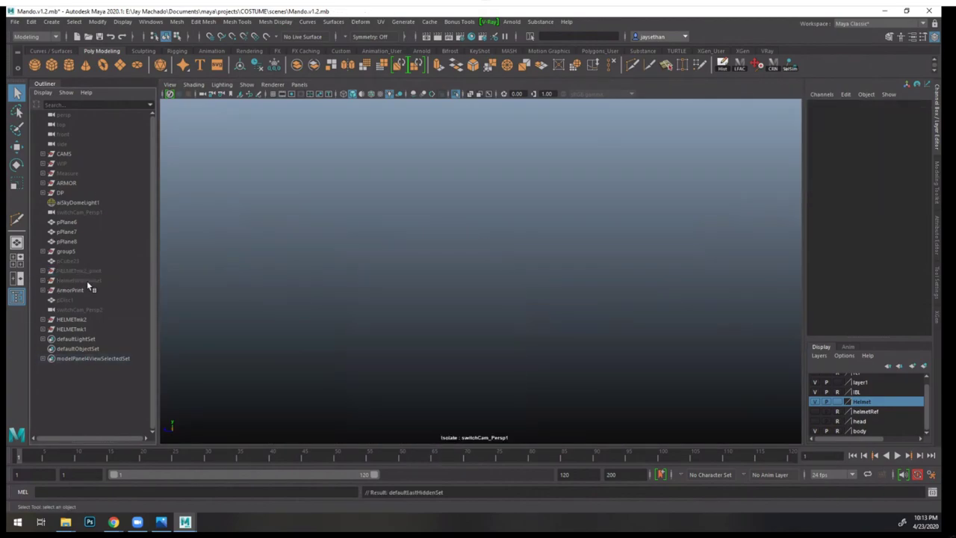
# - Unhide the HelmetWithJacket group, expand it and isolate it in the perspective view
pyautogui.click(86, 280)
pyautogui.hotkey('shift', 'h')
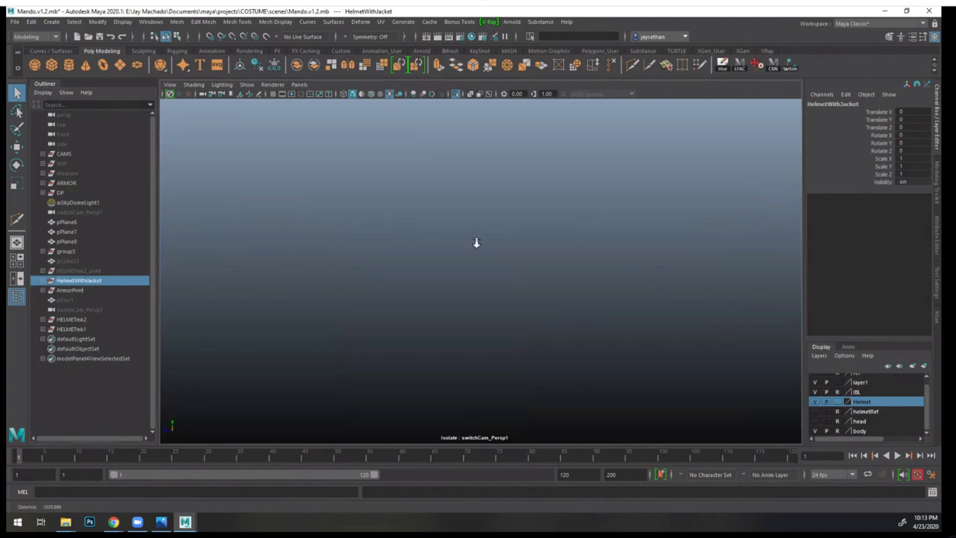
pyautogui.click(42, 280)
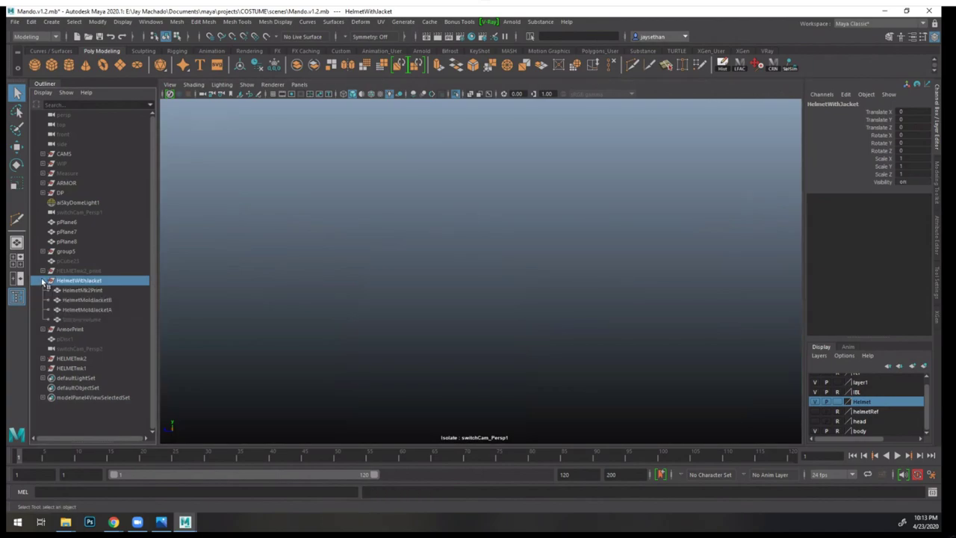
pyautogui.click(454, 93)
pyautogui.click(453, 94)
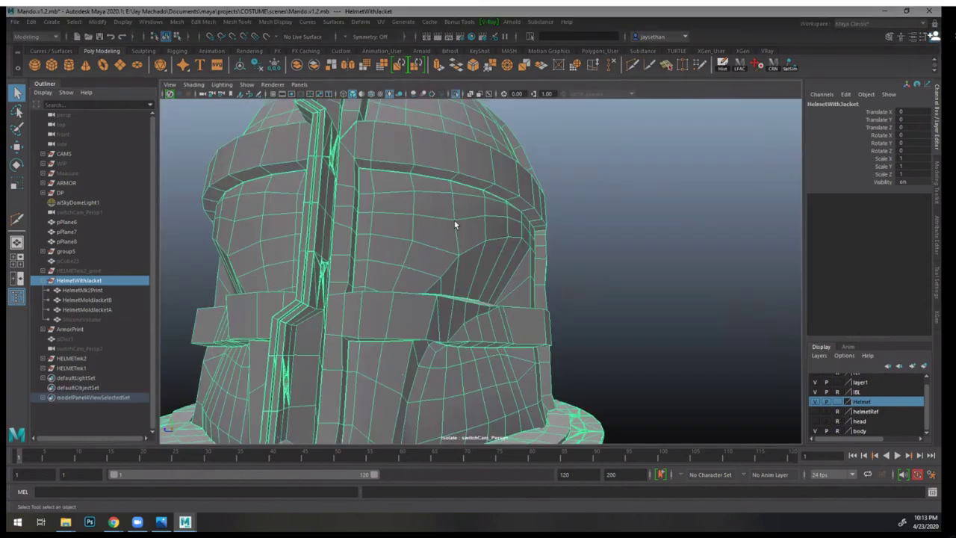
# - Move HelmetMoldJacketB about 200 units along Z away from the helmet to open the mold jacket
pyautogui.click(455, 224)
pyautogui.moveTo(455, 224)
pyautogui.keyDown('alt'); pyautogui.mouseDown()
pyautogui.moveTo(476, 229)
pyautogui.moveTo(457, 233)
pyautogui.mouseUp(); pyautogui.keyUp('alt')
pyautogui.press('w')
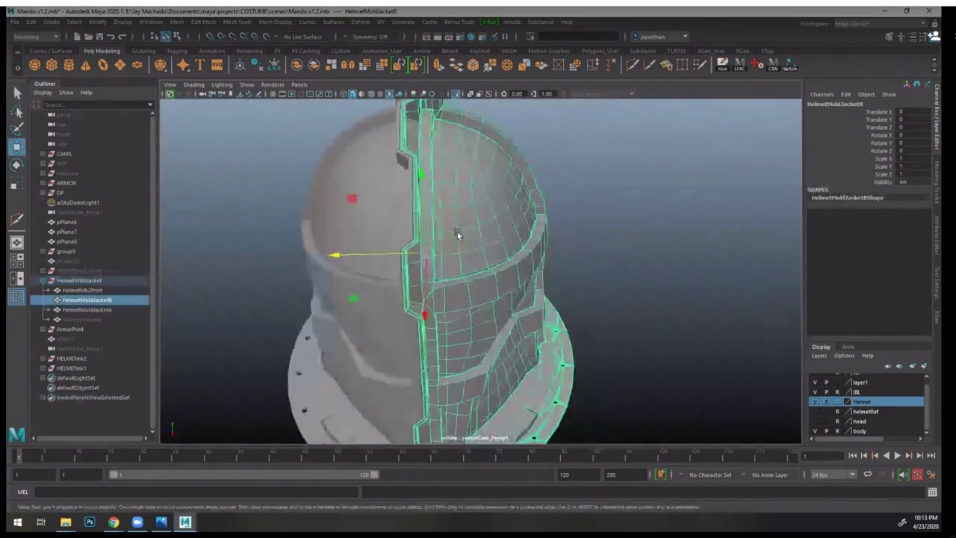
pyautogui.moveTo(344, 255); pyautogui.dragTo(533, 284)
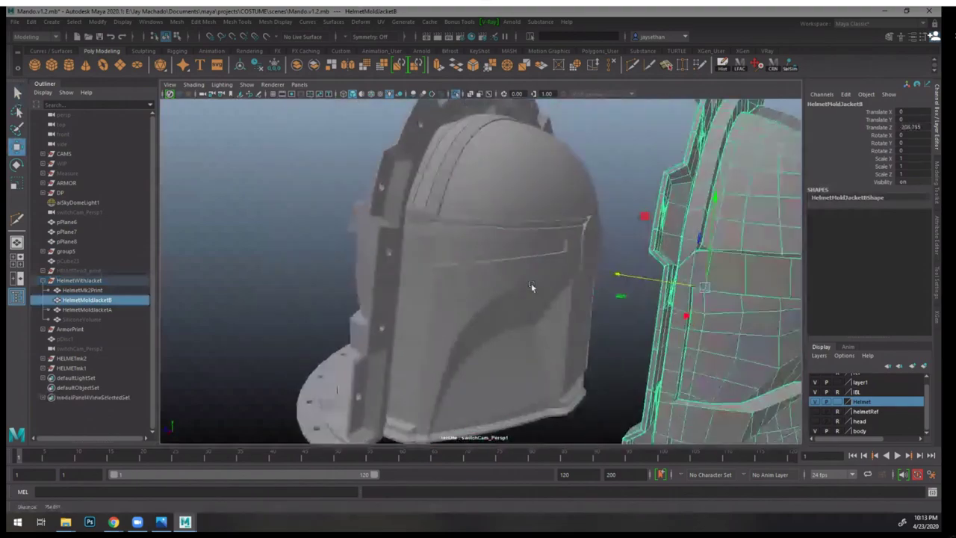
# - Examine the lower rim and cheek area of HelmetMk2Print inside the opened mold jacket
pyautogui.keyDown('alt'); pyautogui.moveTo(533, 284); pyautogui.dragTo(572, 316, button='right'); pyautogui.keyUp('alt')
pyautogui.click(504, 275)
pyautogui.keyDown('alt'); pyautogui.moveTo(504, 275); pyautogui.dragTo(528, 296); pyautogui.keyUp('alt')
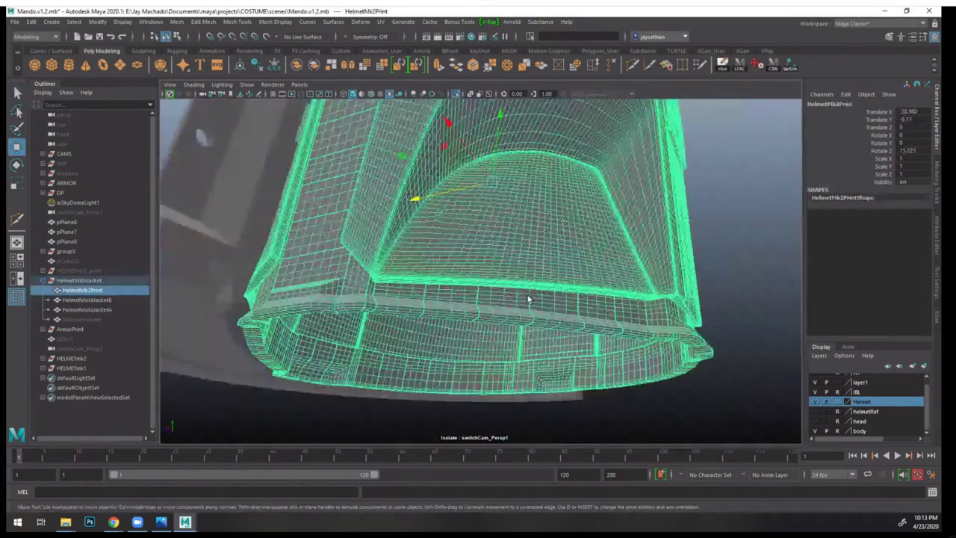
pyautogui.click(721, 321)
pyautogui.scroll(2, 709, 315)
pyautogui.keyDown('alt'); pyautogui.moveTo(708, 318); pyautogui.dragTo(719, 326); pyautogui.keyUp('alt')
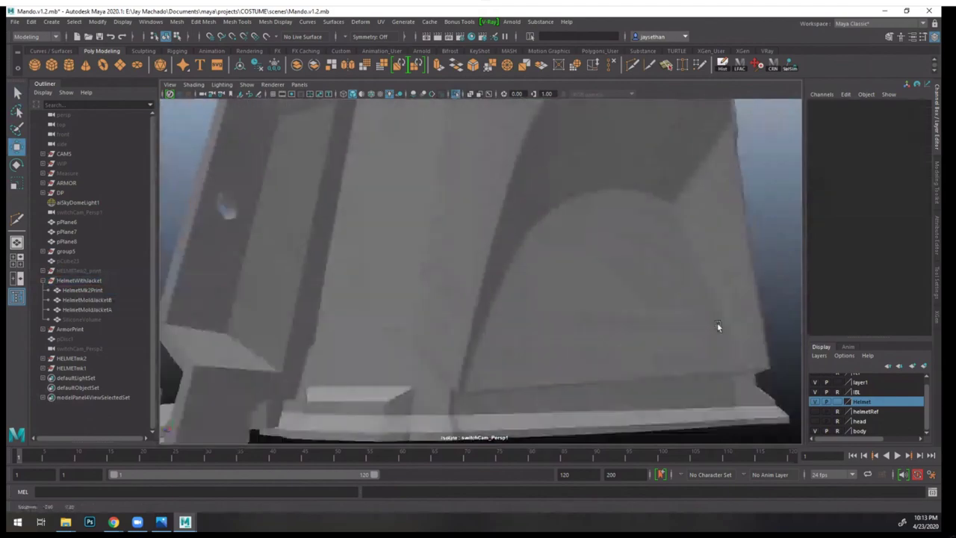
pyautogui.keyDown('alt'); pyautogui.moveTo(719, 326); pyautogui.dragTo(562, 374, button='right'); pyautogui.keyUp('alt')
pyautogui.keyDown('alt'); pyautogui.moveTo(562, 375); pyautogui.dragTo(418, 261); pyautogui.keyUp('alt')
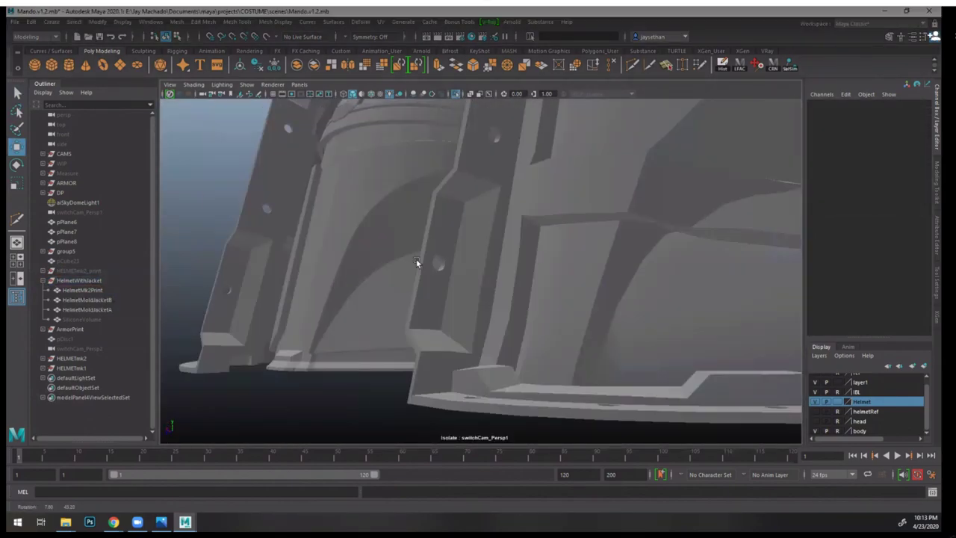
# - Examine both mold jacket halves and the helmet between them from the front, top and back
pyautogui.keyDown('alt'); pyautogui.moveTo(481, 284); pyautogui.dragTo(392, 264, button='right'); pyautogui.keyUp('alt')
pyautogui.keyDown('alt'); pyautogui.moveTo(391, 265); pyautogui.dragTo(435, 300); pyautogui.keyUp('alt')
pyautogui.keyDown('alt'); pyautogui.moveTo(435, 301); pyautogui.dragTo(382, 252, button='right'); pyautogui.keyUp('alt')
pyautogui.keyDown('alt'); pyautogui.moveTo(381, 252); pyautogui.dragTo(527, 251); pyautogui.keyUp('alt')
pyautogui.keyDown('alt'); pyautogui.moveTo(527, 252); pyautogui.dragTo(572, 261, button='right'); pyautogui.keyUp('alt')
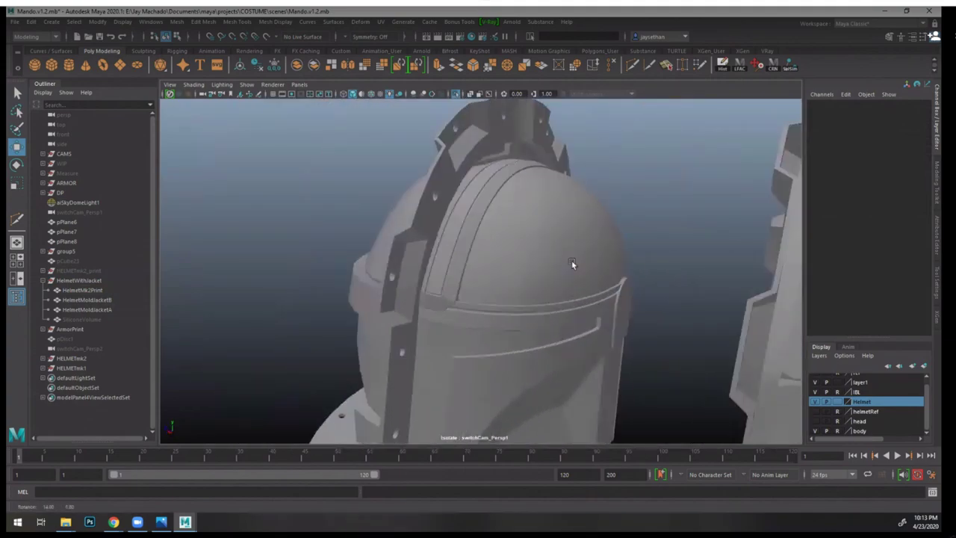
pyautogui.keyDown('alt'); pyautogui.moveTo(571, 261); pyautogui.dragTo(500, 258); pyautogui.keyUp('alt')
pyautogui.keyDown('alt'); pyautogui.moveTo(382, 294); pyautogui.dragTo(498, 197, button='right'); pyautogui.keyUp('alt')
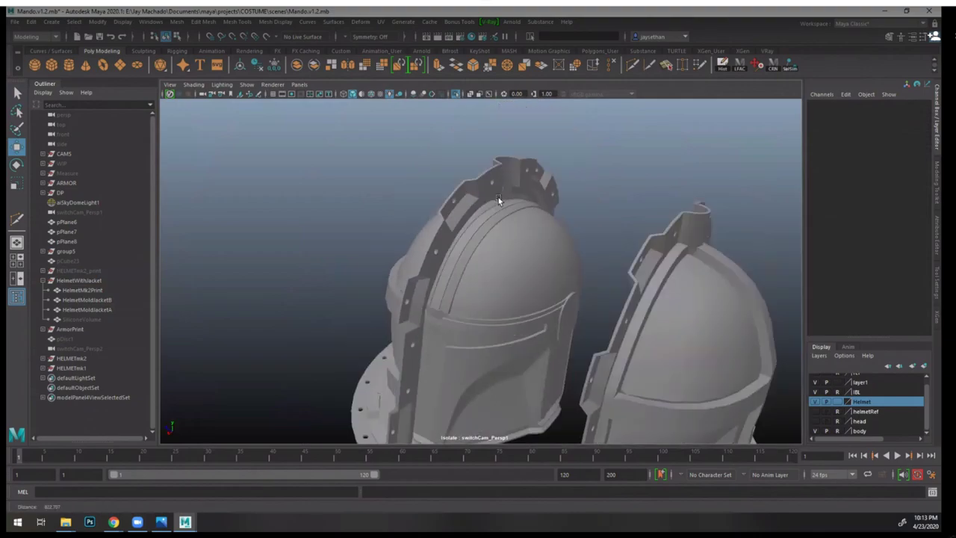
pyautogui.keyDown('alt'); pyautogui.moveTo(498, 197); pyautogui.dragTo(449, 221); pyautogui.keyUp('alt')
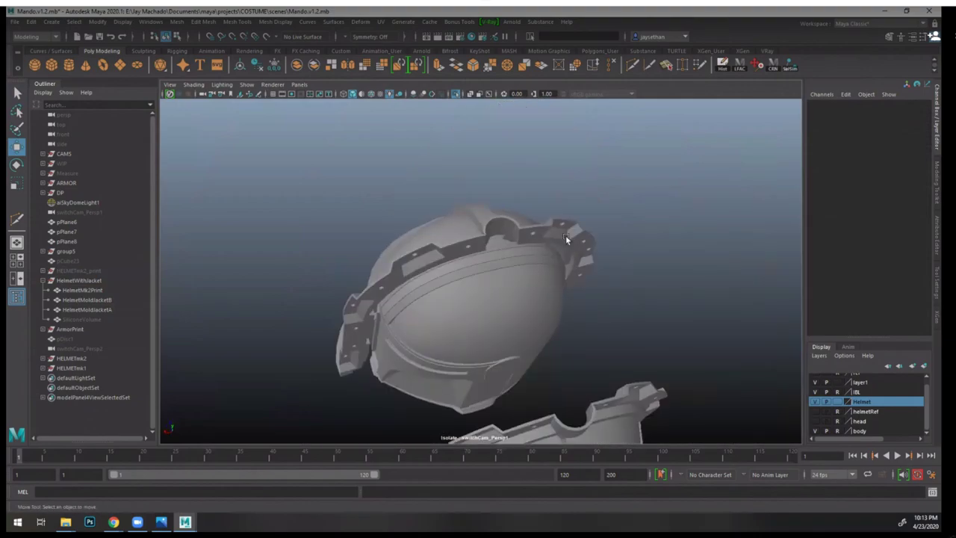
pyautogui.keyDown('alt'); pyautogui.moveTo(565, 236); pyautogui.dragTo(451, 201); pyautogui.keyUp('alt')
pyautogui.keyDown('alt'); pyautogui.moveTo(451, 201); pyautogui.dragTo(505, 233, button='right'); pyautogui.keyUp('alt')
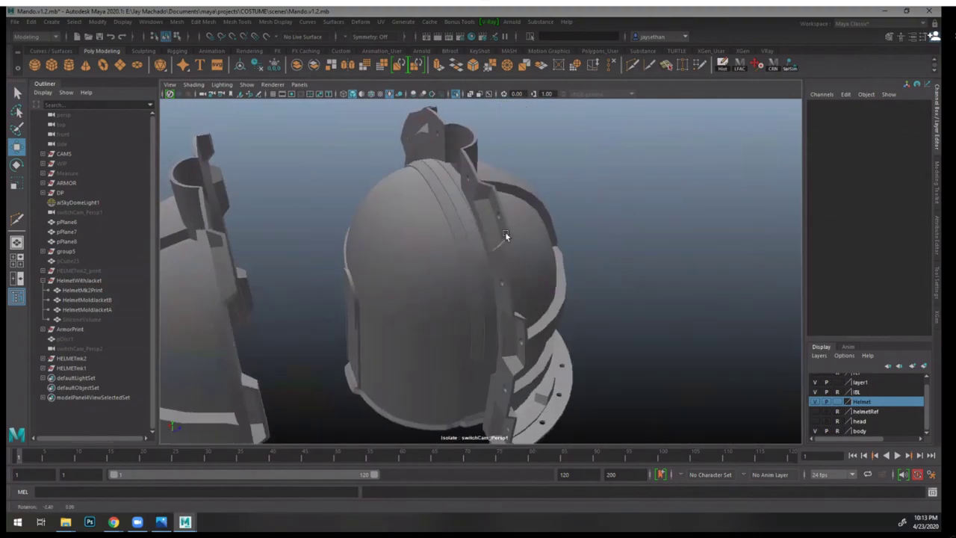
pyautogui.moveTo(504, 233)
pyautogui.keyDown('alt'); pyautogui.mouseDown()
pyautogui.moveTo(512, 246)
pyautogui.moveTo(496, 221)
pyautogui.mouseUp(); pyautogui.keyUp('alt')
pyautogui.keyDown('alt'); pyautogui.moveTo(541, 248); pyautogui.dragTo(529, 231); pyautogui.keyUp('alt')
# - Set HelmetMoldJacketB's Translate Z to 0 to close the mold jacket around the helmet
pyautogui.click(553, 233)
pyautogui.click(595, 228)
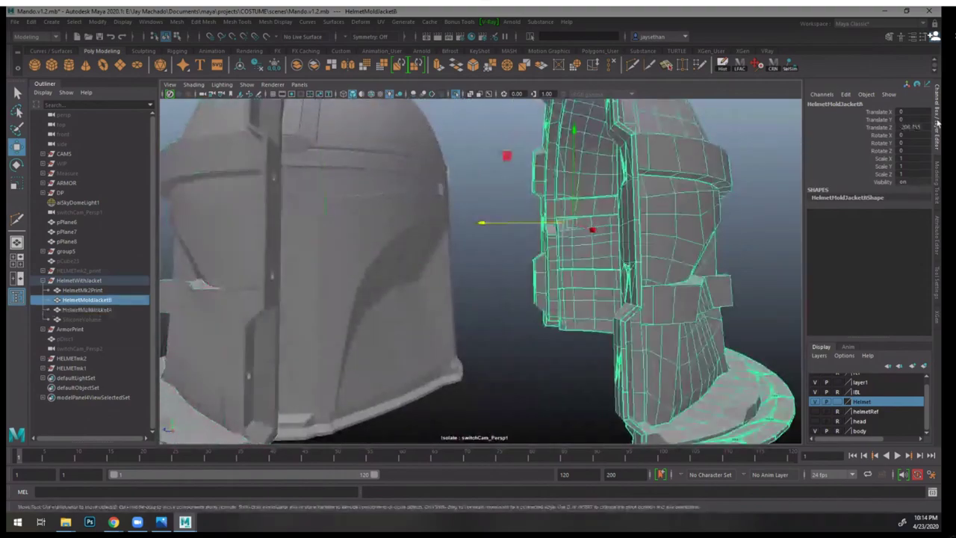
pyautogui.doubleClick(912, 127)
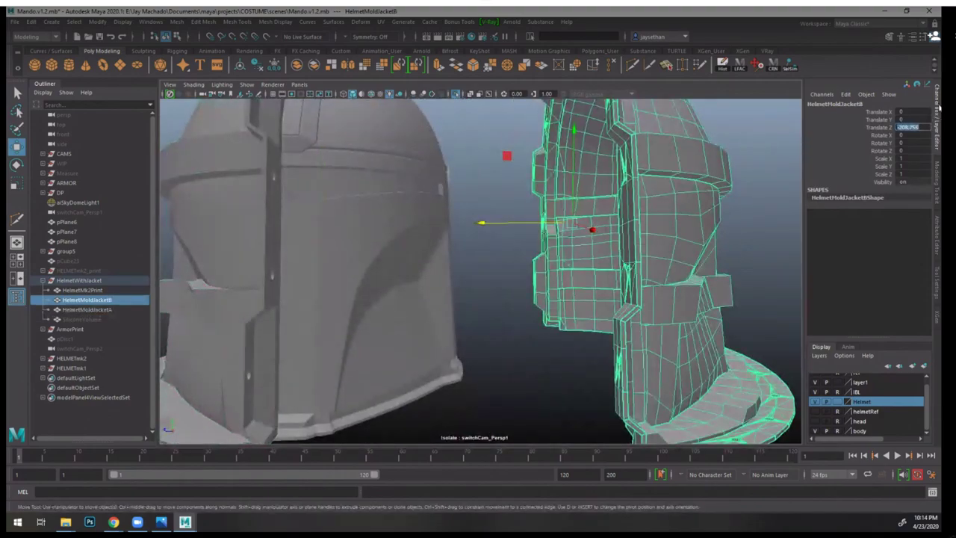
pyautogui.write('0')
pyautogui.press('Return')
pyautogui.click(565, 228)
# - Examine the closed mold jacket from all sides, including the round pouring opening at its top
pyautogui.keyDown('alt'); pyautogui.moveTo(522, 270); pyautogui.dragTo(490, 212); pyautogui.keyUp('alt')
pyautogui.keyDown('alt'); pyautogui.moveTo(348, 200); pyautogui.dragTo(489, 260, button='middle'); pyautogui.keyUp('alt')
pyautogui.keyDown('alt'); pyautogui.moveTo(489, 261); pyautogui.dragTo(454, 313); pyautogui.keyUp('alt')
pyautogui.keyDown('alt'); pyautogui.moveTo(453, 312); pyautogui.dragTo(540, 305, button='right'); pyautogui.keyUp('alt')
pyautogui.keyDown('alt'); pyautogui.moveTo(540, 305); pyautogui.dragTo(528, 305); pyautogui.keyUp('alt')
pyautogui.keyDown('alt'); pyautogui.moveTo(537, 301); pyautogui.dragTo(540, 315, button='middle'); pyautogui.keyUp('alt')
pyautogui.keyDown('alt'); pyautogui.moveTo(540, 317); pyautogui.dragTo(446, 334); pyautogui.keyUp('alt')
pyautogui.scroll(3, 456, 314)
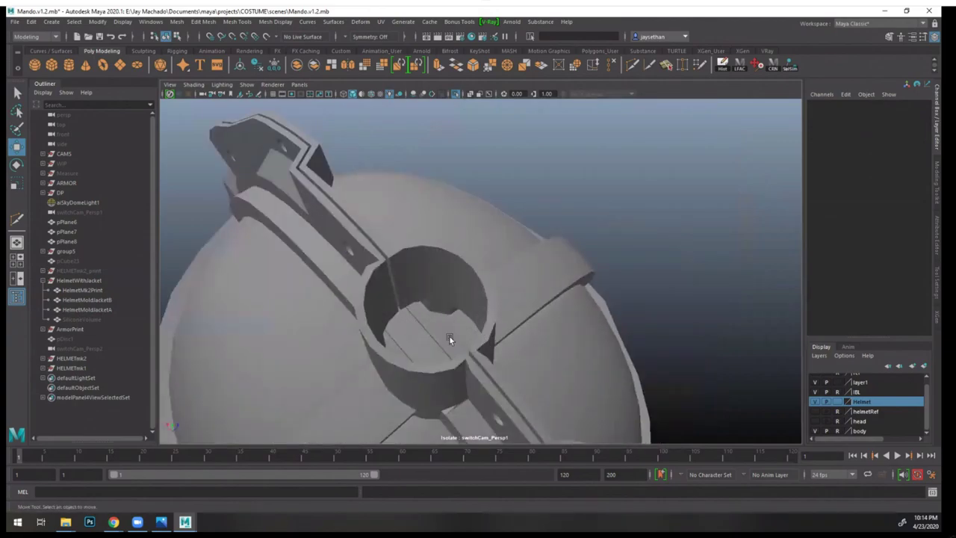
pyautogui.keyDown('alt'); pyautogui.moveTo(500, 355); pyautogui.dragTo(354, 289, button='right'); pyautogui.keyUp('alt')
pyautogui.keyDown('alt'); pyautogui.moveTo(355, 288); pyautogui.dragTo(411, 235); pyautogui.keyUp('alt')
pyautogui.keyDown('alt'); pyautogui.moveTo(383, 364); pyautogui.dragTo(365, 337, button='right'); pyautogui.keyUp('alt')
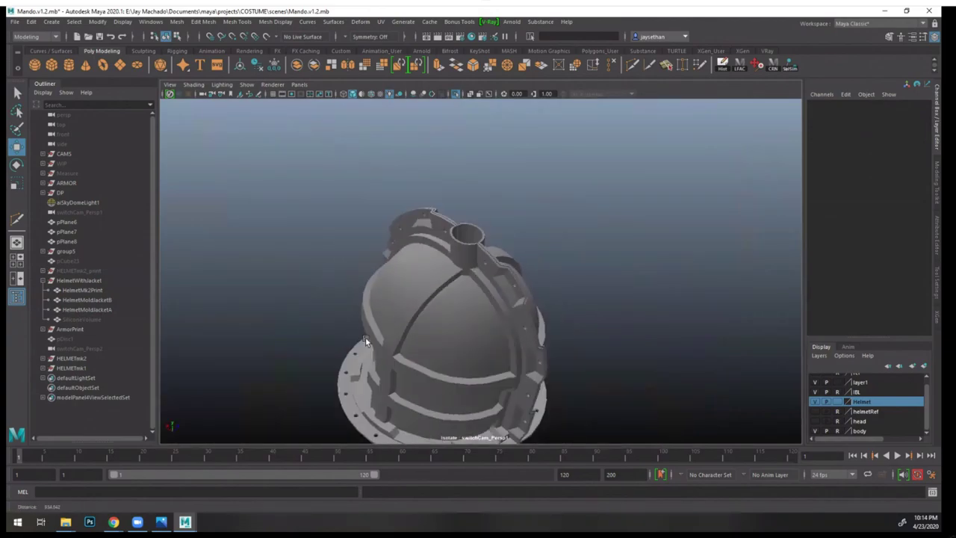
pyautogui.keyDown('alt'); pyautogui.moveTo(365, 337); pyautogui.dragTo(576, 253); pyautogui.keyUp('alt')
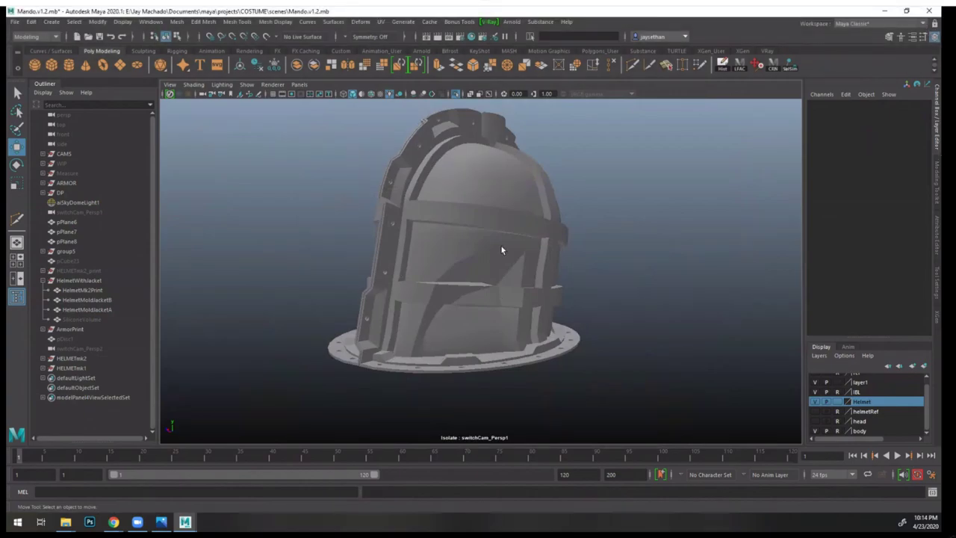
# - Unhide the SiliconeVolume object and view it from the underside of the mold jacket
pyautogui.click(93, 319)
pyautogui.keyDown('alt'); pyautogui.moveTo(512, 320); pyautogui.dragTo(454, 295); pyautogui.keyUp('alt')
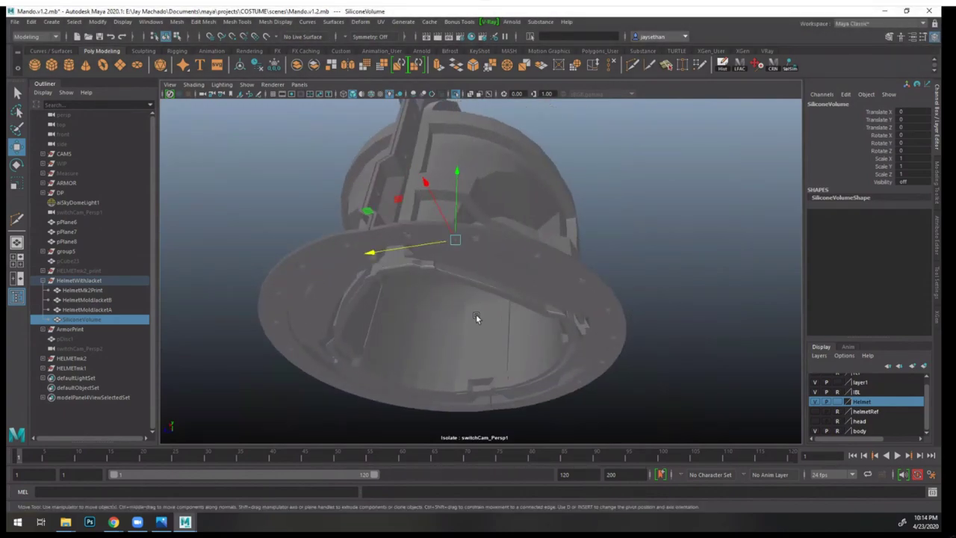
pyautogui.hotkey('shift', 'h')
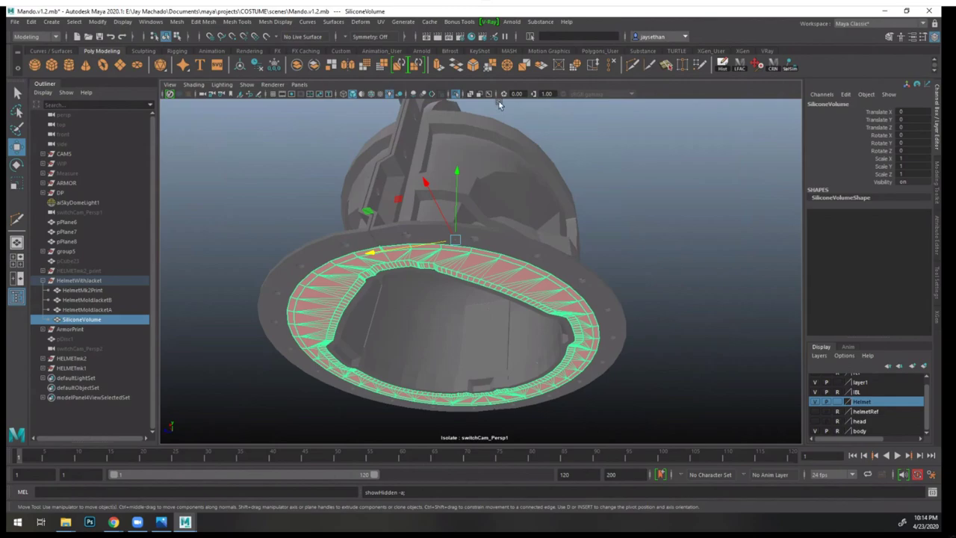
# - Isolate the SiliconeVolume object and examine its underside, dome and sides
pyautogui.click(452, 92)
pyautogui.click(453, 92)
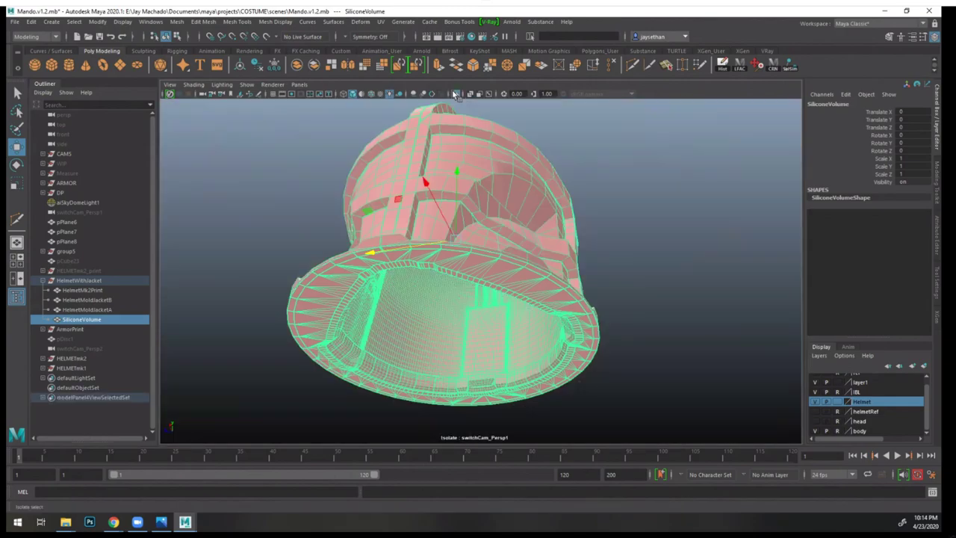
pyautogui.click(597, 172)
pyautogui.keyDown('alt'); pyautogui.moveTo(597, 172); pyautogui.dragTo(481, 236); pyautogui.keyUp('alt')
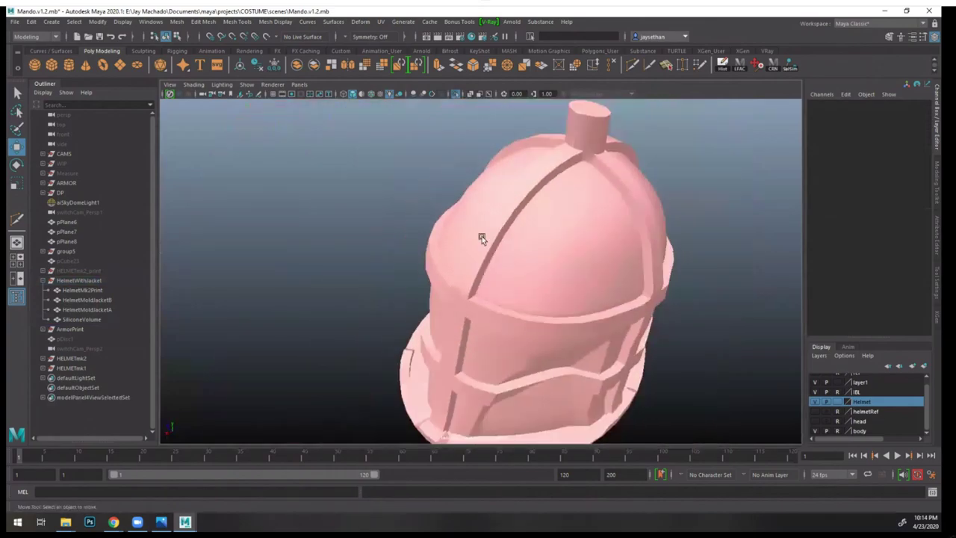
pyautogui.keyDown('alt'); pyautogui.moveTo(584, 186); pyautogui.dragTo(492, 191); pyautogui.keyUp('alt')
pyautogui.click(572, 231)
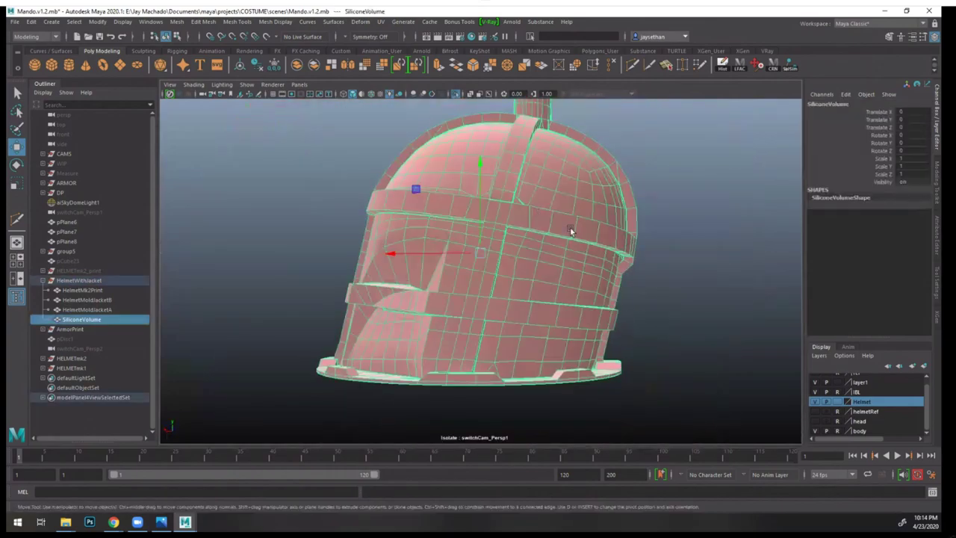
pyautogui.keyDown('alt'); pyautogui.moveTo(571, 231); pyautogui.dragTo(534, 212); pyautogui.keyUp('alt')
pyautogui.click(633, 223)
pyautogui.click(546, 158)
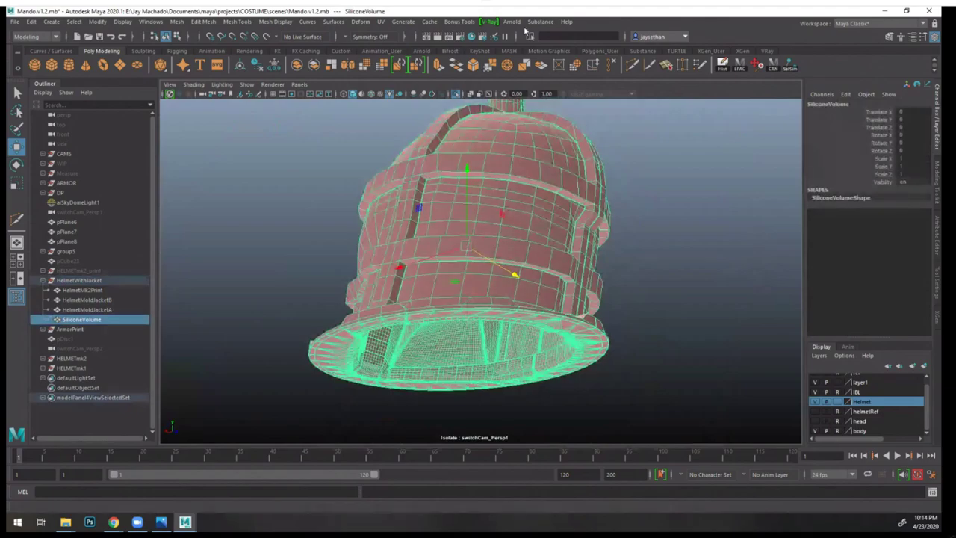
# - Display the Poly Volume readout for the SiliconeVolume object and view the mesh from its side and front
pyautogui.click(459, 22)
pyautogui.moveTo(480, 93)
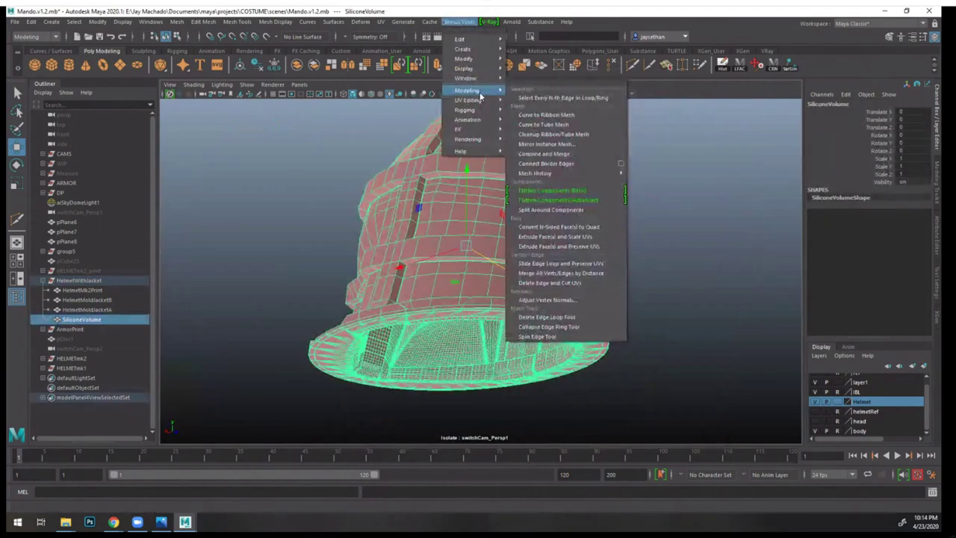
pyautogui.moveTo(480, 69)
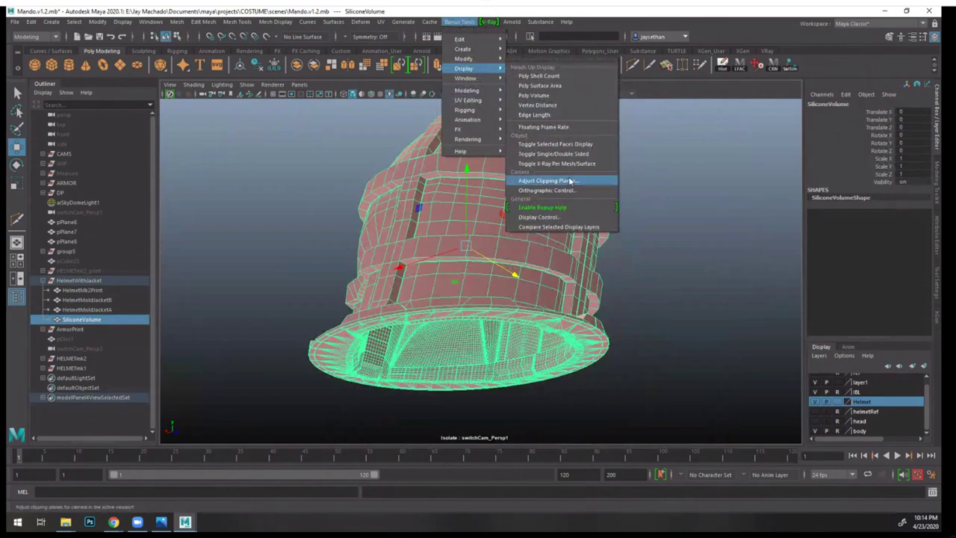
pyautogui.click(561, 95)
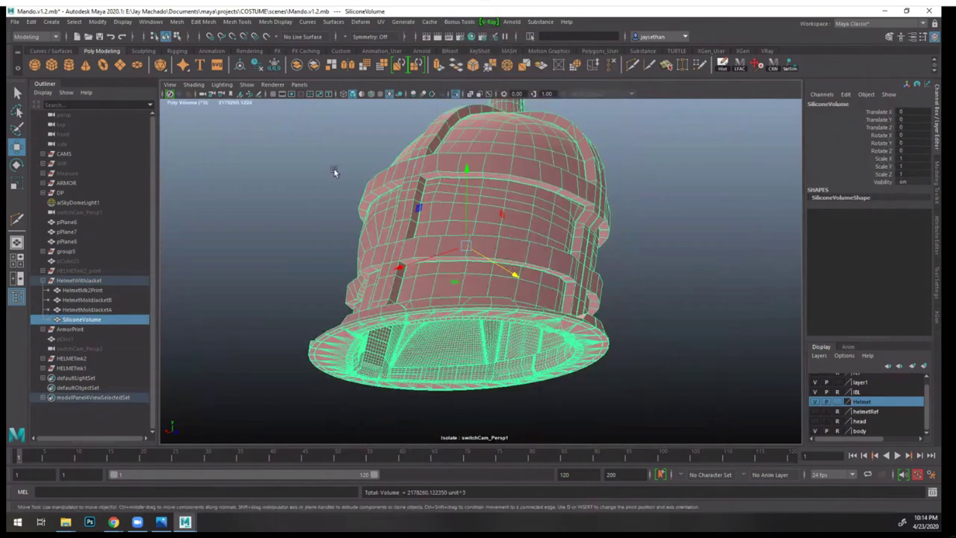
pyautogui.keyDown('alt'); pyautogui.moveTo(333, 169); pyautogui.dragTo(262, 127); pyautogui.keyUp('alt')
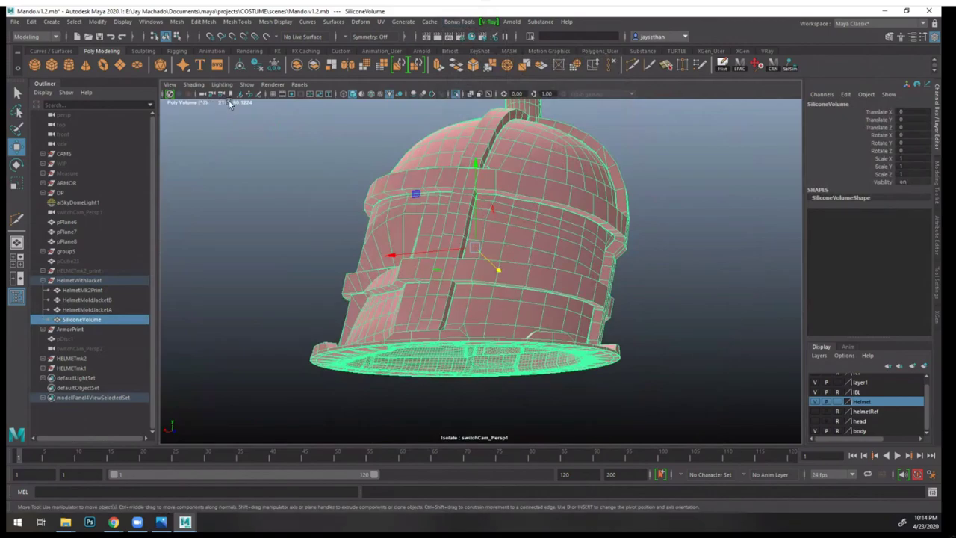
pyautogui.keyDown('alt'); pyautogui.moveTo(312, 156); pyautogui.dragTo(382, 180); pyautogui.keyUp('alt')
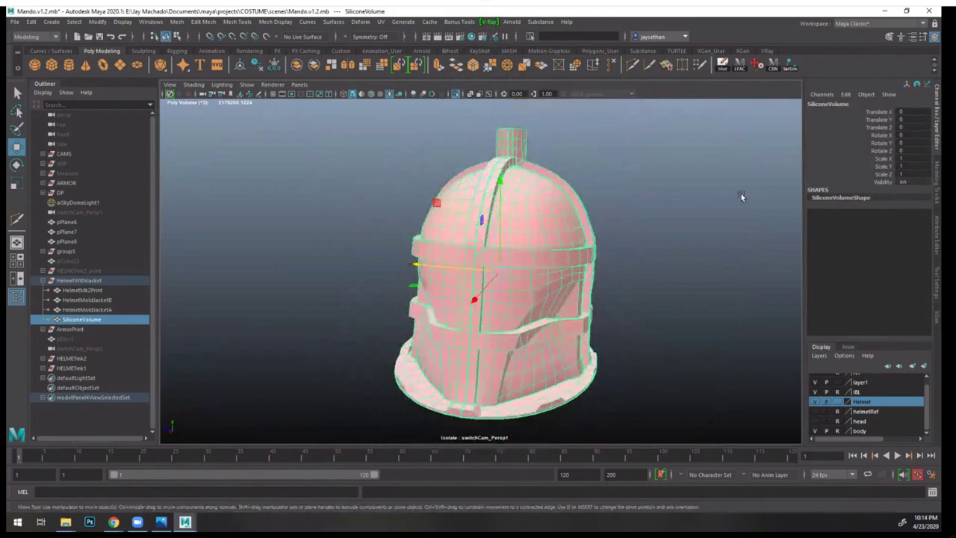
# - Examine the silicone volume's dome, raised ribs and pouring spout up close from several sides
pyautogui.click(651, 190)
pyautogui.keyDown('alt'); pyautogui.moveTo(651, 190); pyautogui.dragTo(642, 208); pyautogui.keyUp('alt')
pyautogui.keyDown('alt'); pyautogui.moveTo(642, 208); pyautogui.dragTo(624, 270, button='middle'); pyautogui.keyUp('alt')
pyautogui.keyDown('alt'); pyautogui.moveTo(481, 189); pyautogui.dragTo(608, 263, button='right'); pyautogui.keyUp('alt')
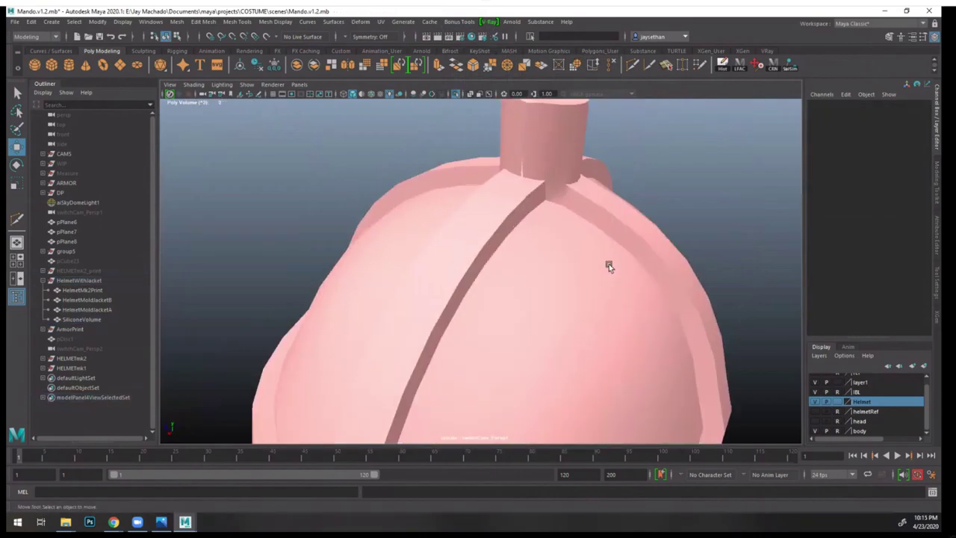
pyautogui.keyDown('alt'); pyautogui.moveTo(609, 264); pyautogui.dragTo(539, 206); pyautogui.keyUp('alt')
pyautogui.click(522, 183)
pyautogui.click(663, 207)
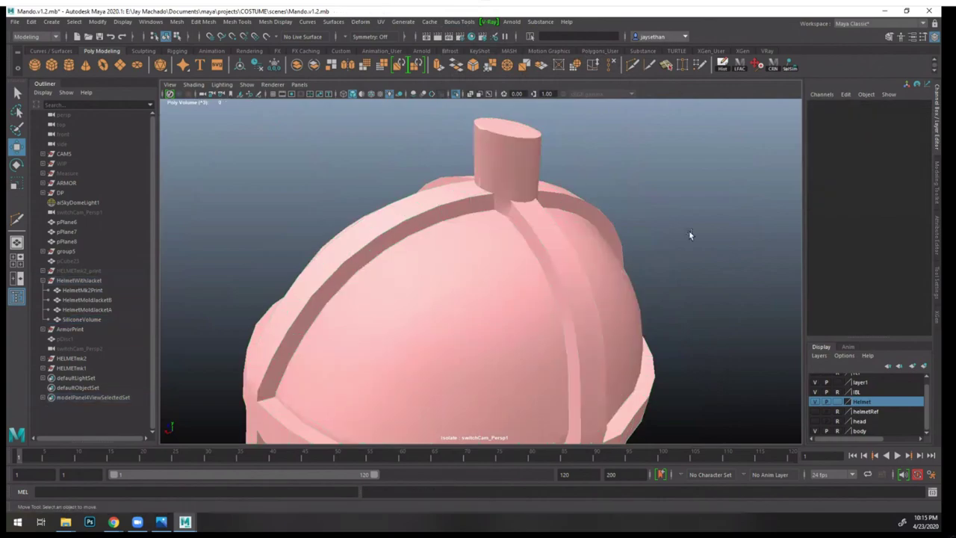
pyautogui.keyDown('alt'); pyautogui.moveTo(689, 231); pyautogui.dragTo(589, 223); pyautogui.keyUp('alt')
pyautogui.scroll(3, 561, 235)
pyautogui.click(406, 197)
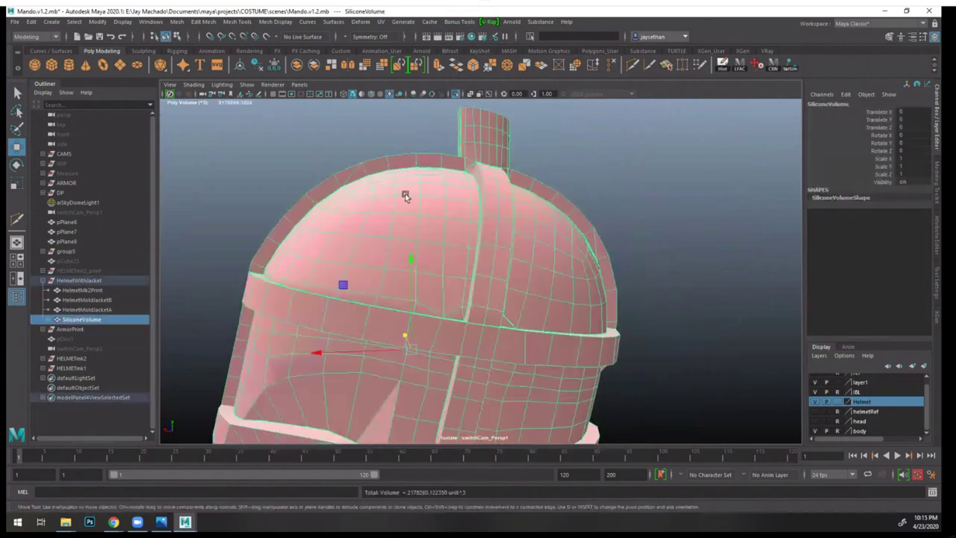
pyautogui.scroll(3, 426, 214)
pyautogui.rightClick(426, 212)
pyautogui.click(424, 190)
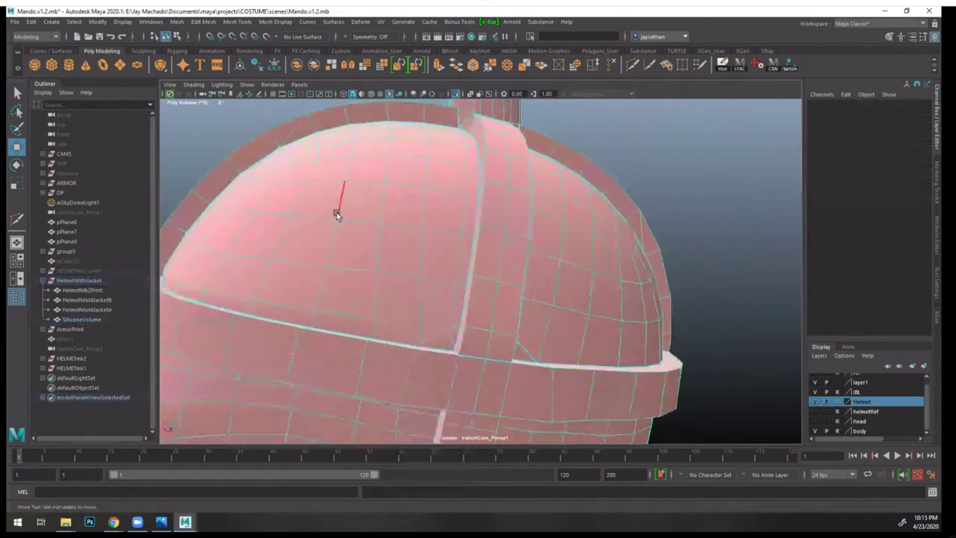
pyautogui.click(415, 212)
pyautogui.keyDown('alt'); pyautogui.moveTo(495, 256); pyautogui.dragTo(521, 275); pyautogui.keyUp('alt')
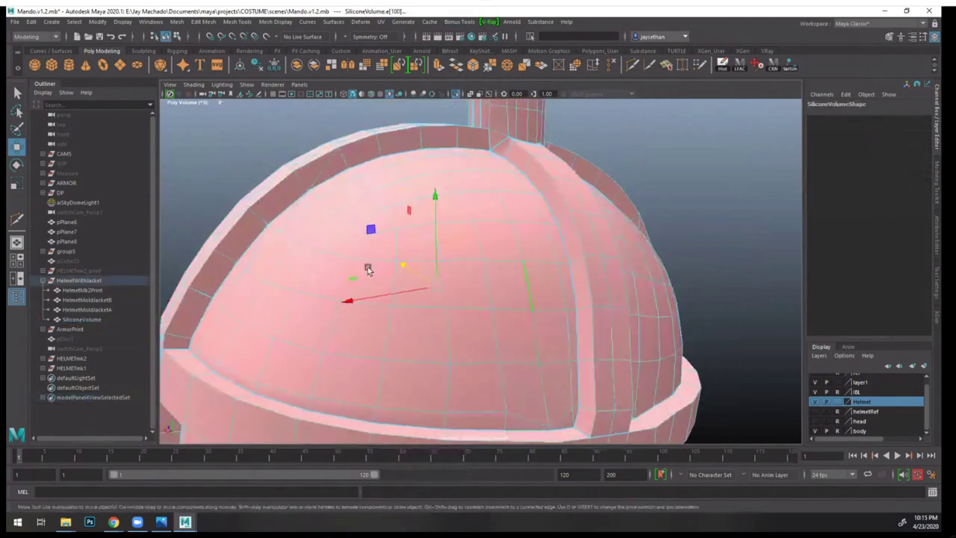
pyautogui.click(539, 21)
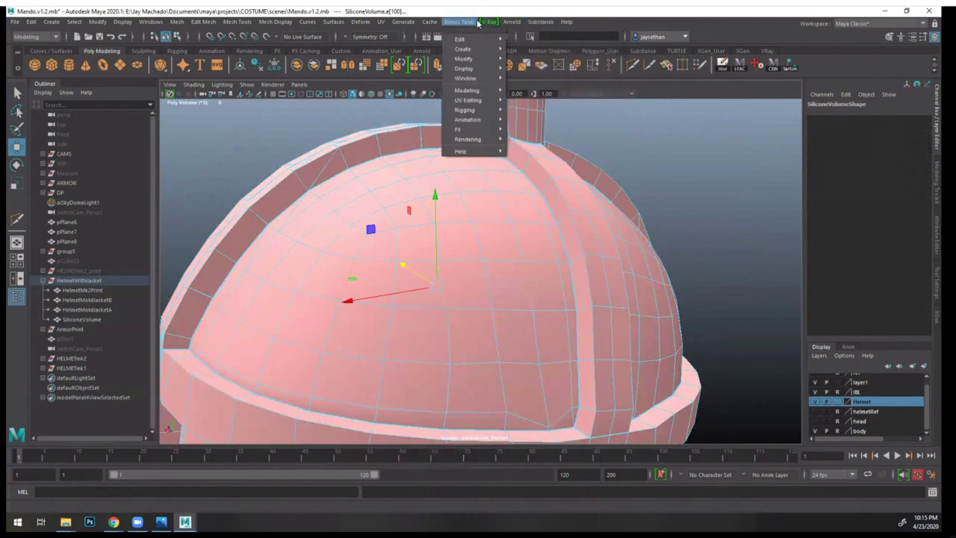
pyautogui.moveTo(566, 22)
pyautogui.click(687, 154)
# - End the silicone volume's isolation, select HelmetMoldJacketB in the scene and isolate it
pyautogui.click(457, 94)
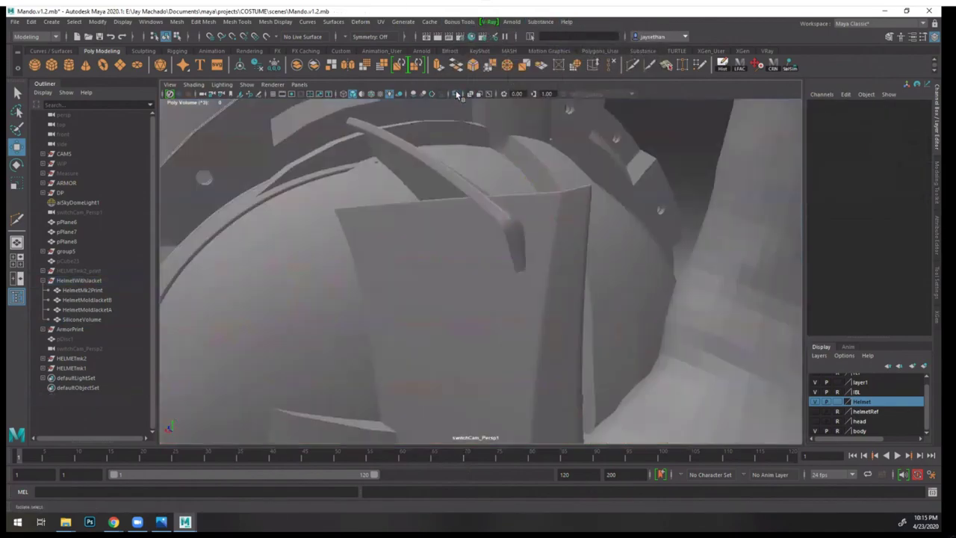
pyautogui.keyDown('alt'); pyautogui.moveTo(759, 263); pyautogui.dragTo(572, 197); pyautogui.keyUp('alt')
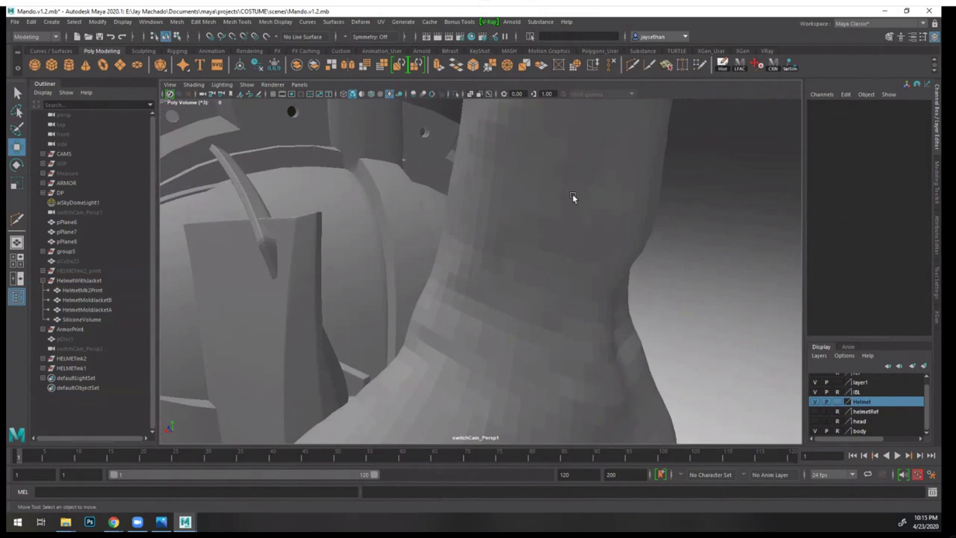
pyautogui.click(382, 222)
pyautogui.keyDown('alt'); pyautogui.moveTo(382, 223); pyautogui.dragTo(440, 232); pyautogui.keyUp('alt')
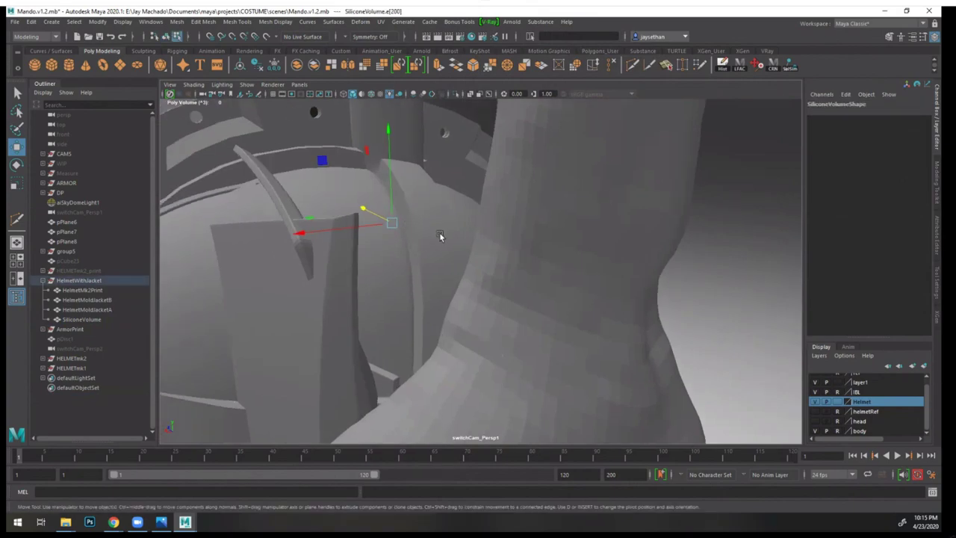
pyautogui.click(417, 164)
pyautogui.click(417, 164)
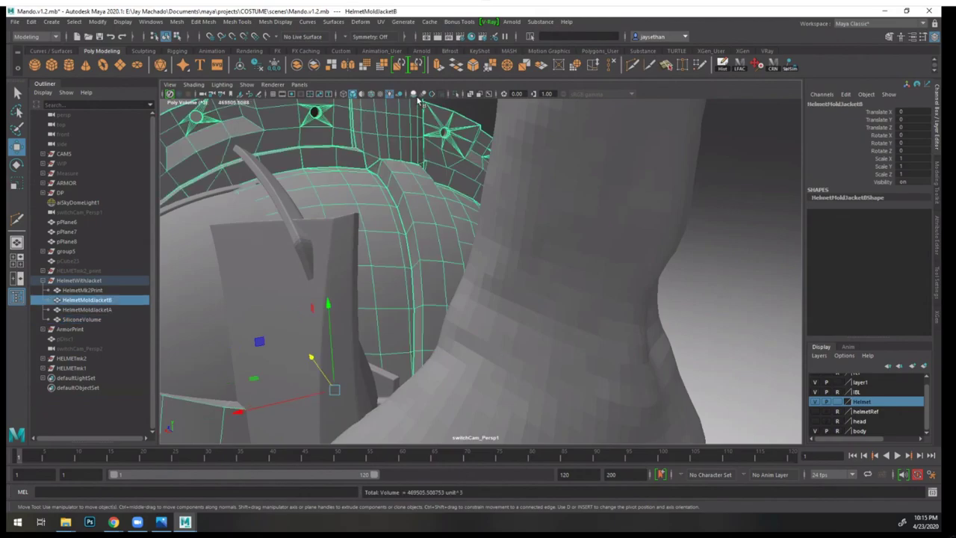
pyautogui.click(456, 94)
# - Select vertical edges on the dome of HelmetMoldJacketB and run Select Every N-th Edge in Loop/Ring
pyautogui.moveTo(365, 253); pyautogui.dragTo(365, 226, button='right')
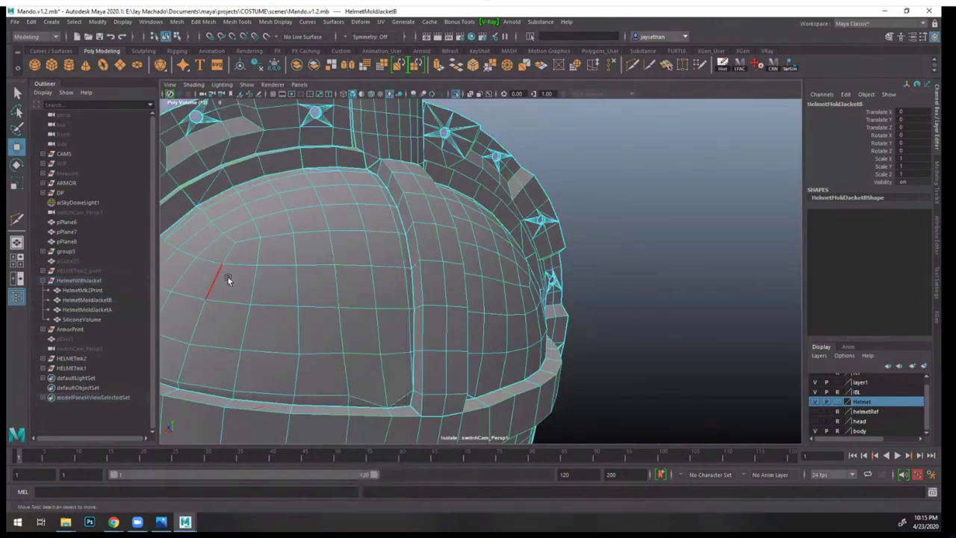
pyautogui.click(224, 279)
pyautogui.keyDown('shift'); pyautogui.click(295, 285); pyautogui.keyUp('shift')
pyautogui.keyDown('shift'); pyautogui.click(366, 284); pyautogui.keyUp('shift')
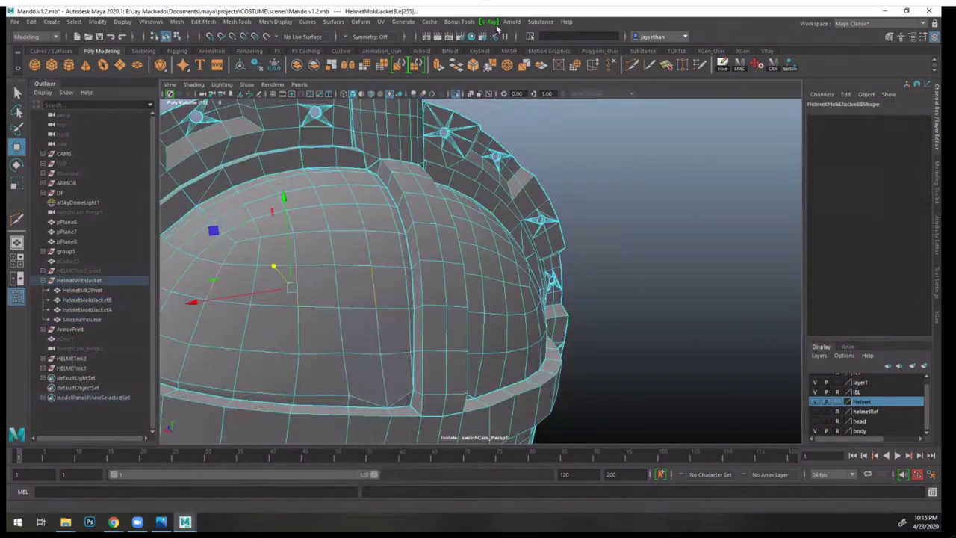
pyautogui.click(456, 23)
pyautogui.moveTo(479, 91)
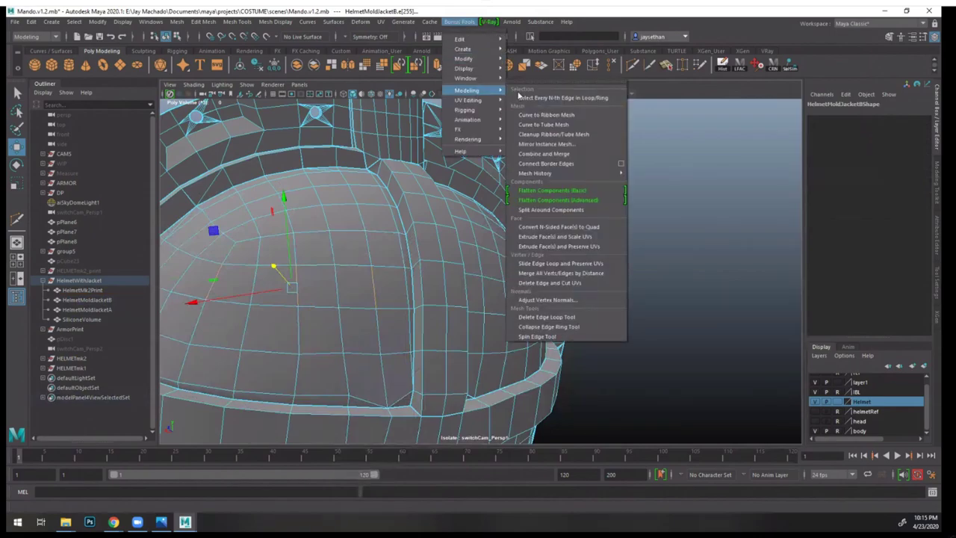
pyautogui.click(597, 97)
pyautogui.keyDown('alt'); pyautogui.moveTo(419, 213); pyautogui.dragTo(491, 236); pyautogui.keyUp('alt')
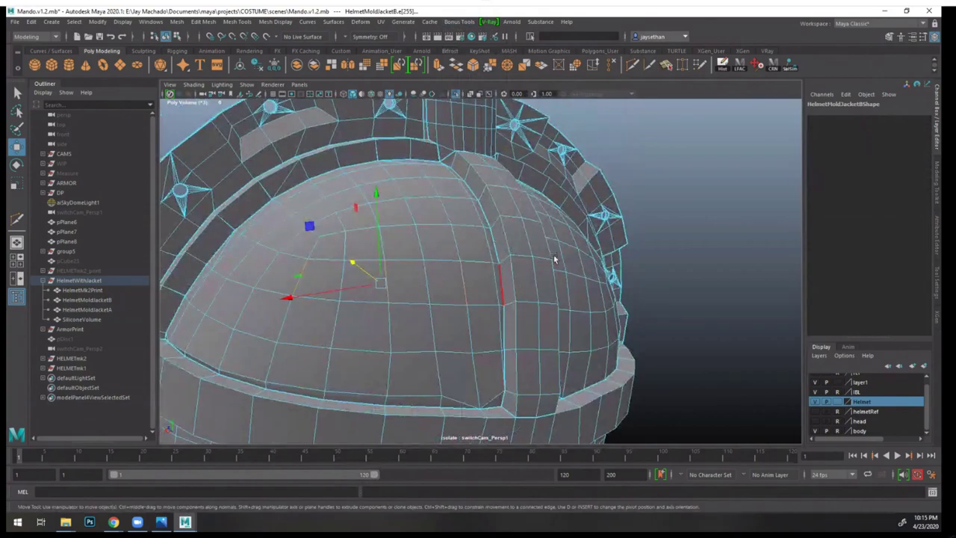
# - Pick edges on the dome's raised central rib and run Select Every N-th Edge in Loop/Ring on them
pyautogui.click(501, 192)
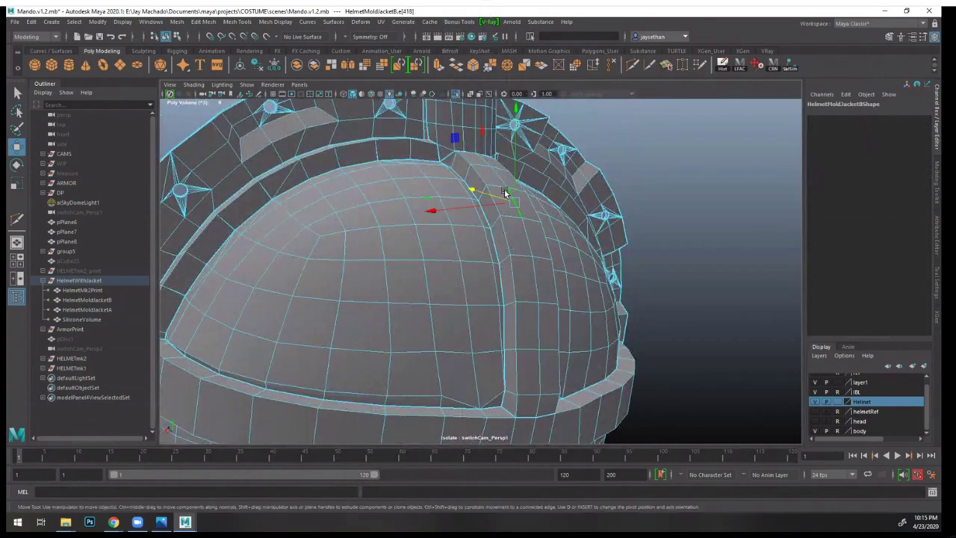
pyautogui.click(505, 215)
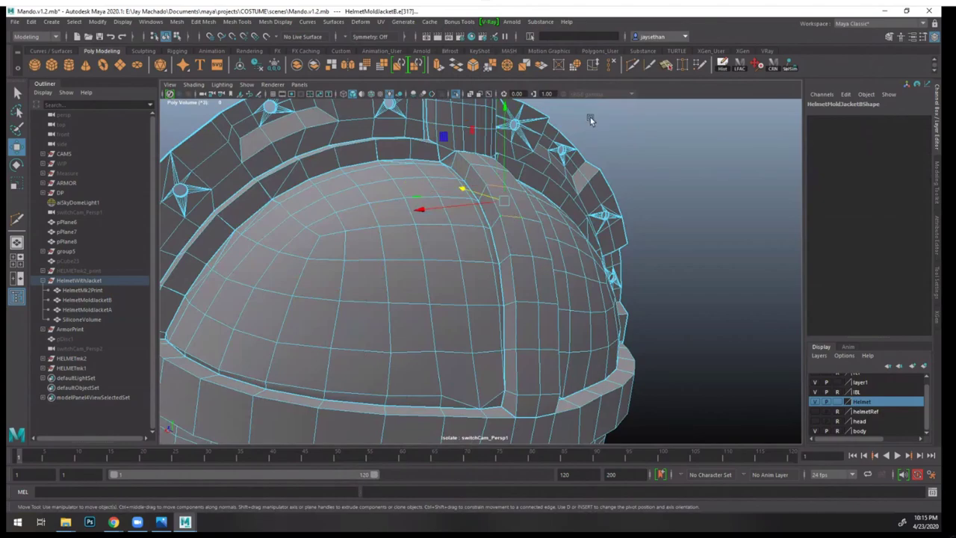
pyautogui.click(510, 22)
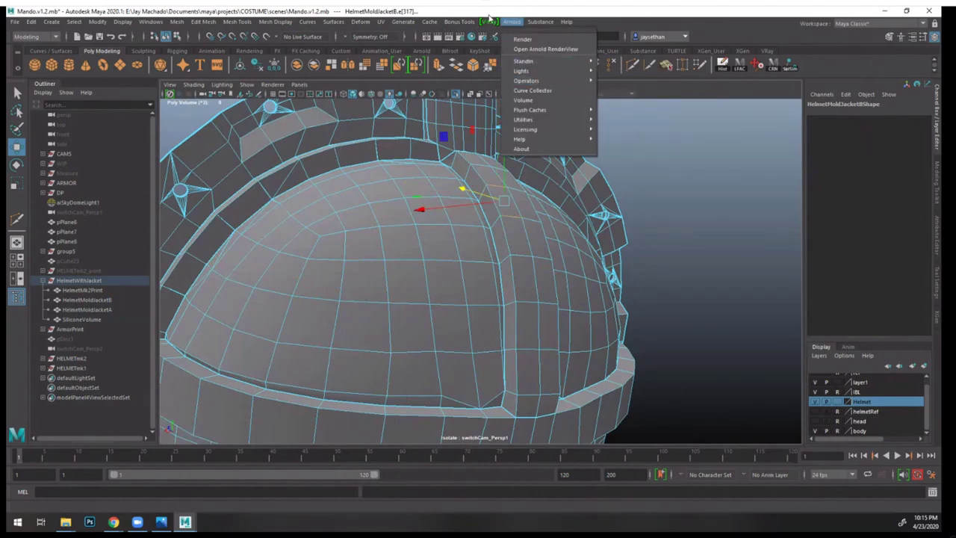
pyautogui.moveTo(462, 22)
pyautogui.moveTo(483, 98)
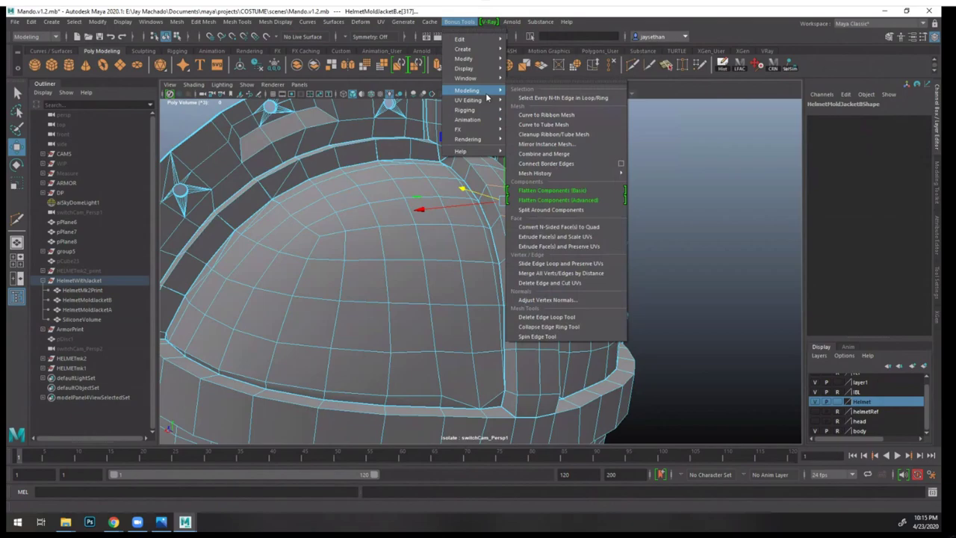
pyautogui.click(569, 98)
pyautogui.keyDown('alt'); pyautogui.moveTo(565, 218); pyautogui.dragTo(486, 171); pyautogui.keyUp('alt')
# - Run Select Every N-th Edge in Loop/Ring on another dome edge selection, check the mesh from above and clear the selection
pyautogui.click(478, 159)
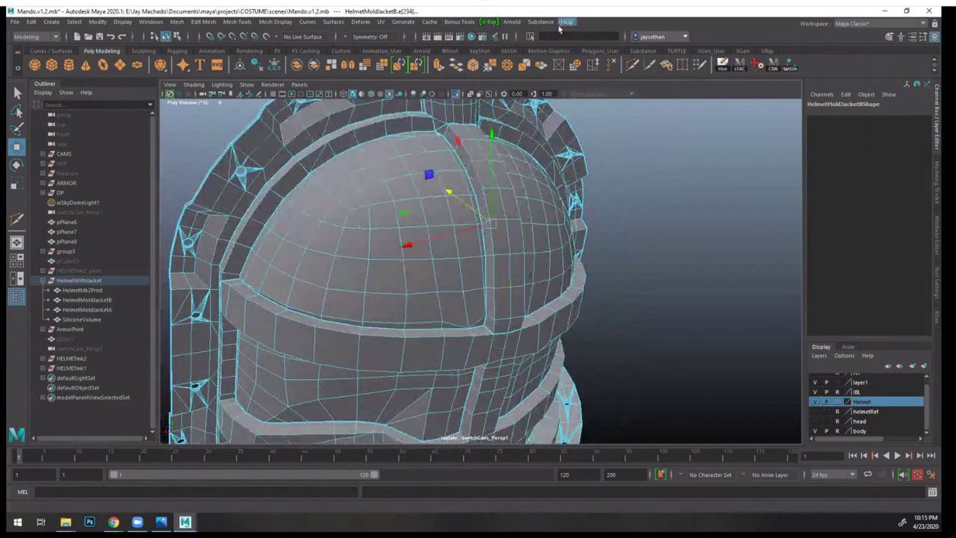
pyautogui.click(459, 20)
pyautogui.moveTo(475, 90)
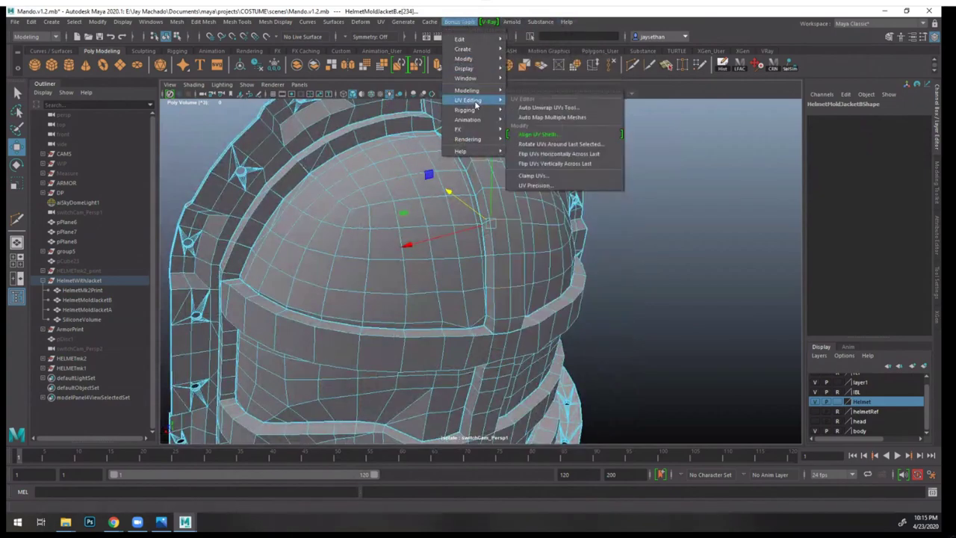
pyautogui.click(565, 98)
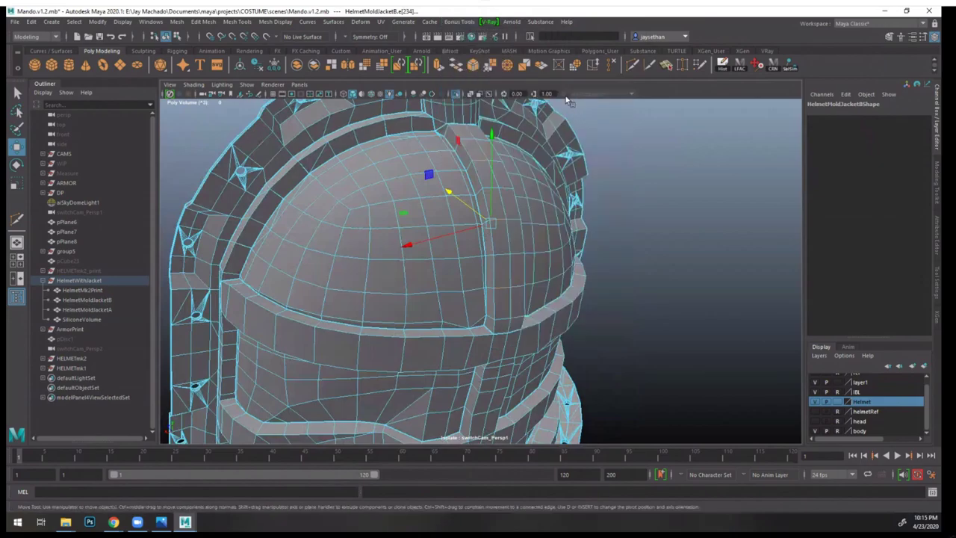
pyautogui.keyDown('alt'); pyautogui.moveTo(655, 232); pyautogui.dragTo(635, 274); pyautogui.keyUp('alt')
pyautogui.click(619, 212)
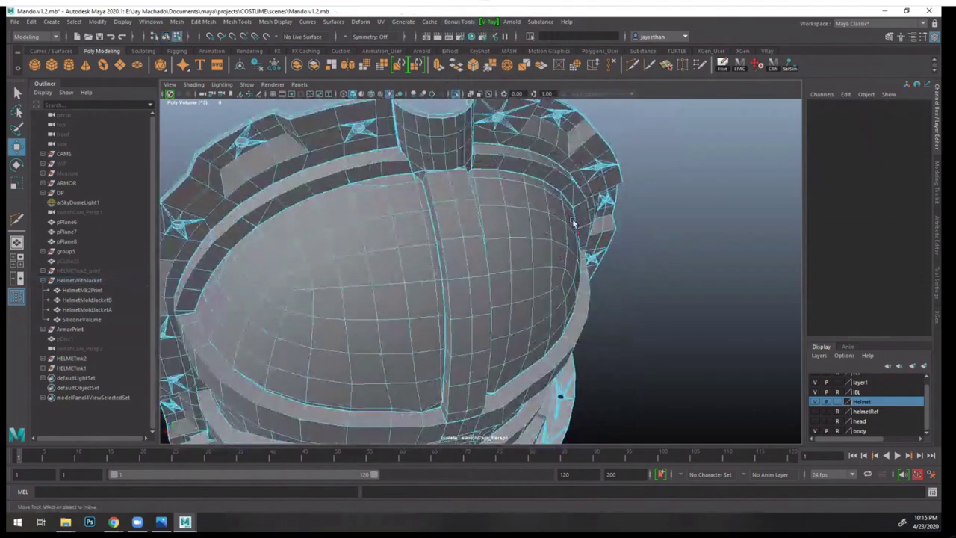
# - Select HelmetMoldJacketB as an object, end its isolation and examine the armored figure and both helmets from the front
pyautogui.click(471, 114)
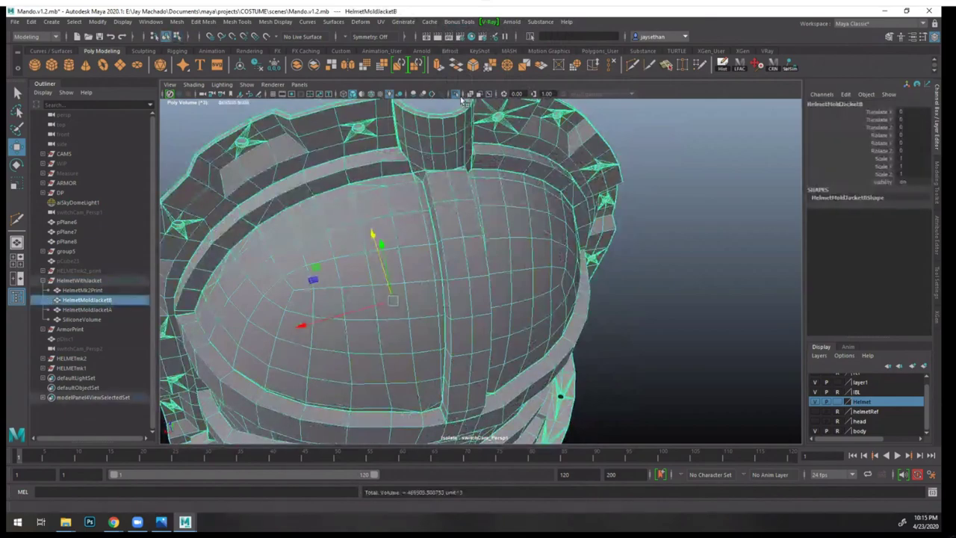
pyautogui.click(456, 94)
pyautogui.keyDown('alt'); pyautogui.moveTo(676, 312); pyautogui.dragTo(572, 251, button='right'); pyautogui.keyUp('alt')
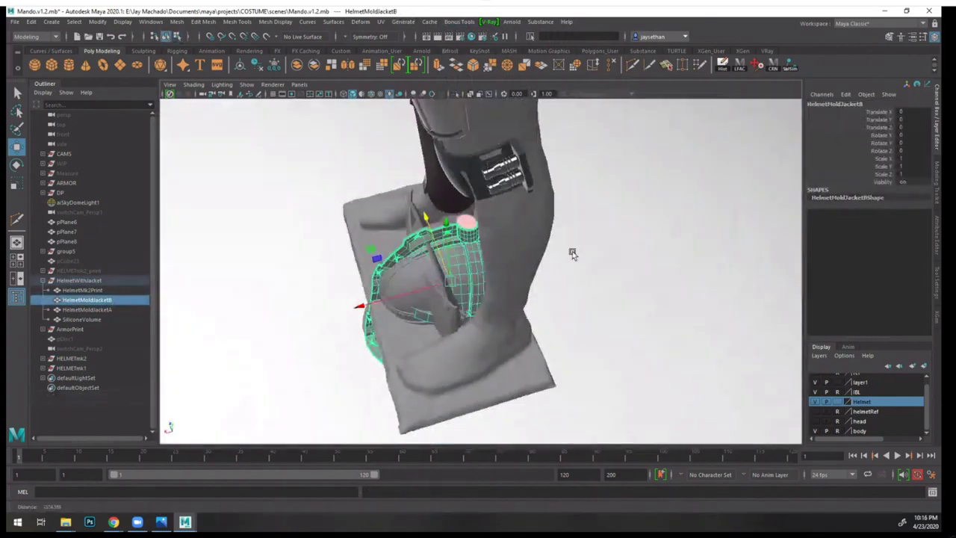
pyautogui.keyDown('alt'); pyautogui.moveTo(572, 250); pyautogui.dragTo(649, 219); pyautogui.keyUp('alt')
pyautogui.keyDown('alt'); pyautogui.moveTo(649, 220); pyautogui.dragTo(622, 224, button='right'); pyautogui.keyUp('alt')
pyautogui.keyDown('alt'); pyautogui.moveTo(621, 225); pyautogui.dragTo(515, 251); pyautogui.keyUp('alt')
pyautogui.keyDown('alt'); pyautogui.moveTo(664, 261); pyautogui.dragTo(440, 179, button='right'); pyautogui.keyUp('alt')
pyautogui.keyDown('alt'); pyautogui.moveTo(441, 180); pyautogui.dragTo(433, 258, button='middle'); pyautogui.keyUp('alt')
pyautogui.keyDown('alt'); pyautogui.moveTo(433, 259); pyautogui.dragTo(578, 259); pyautogui.keyUp('alt')
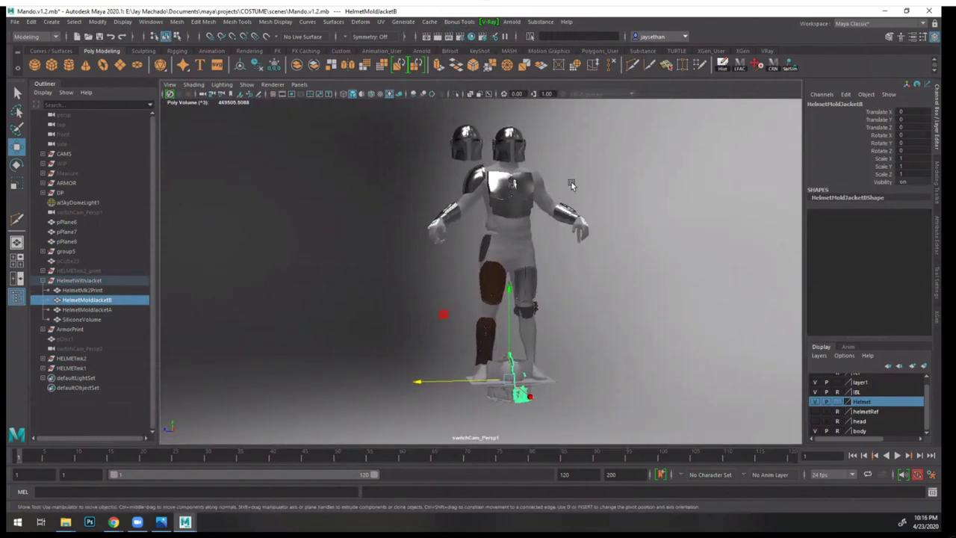
pyautogui.keyDown('alt'); pyautogui.moveTo(565, 203); pyautogui.dragTo(558, 304, button='middle'); pyautogui.keyUp('alt')
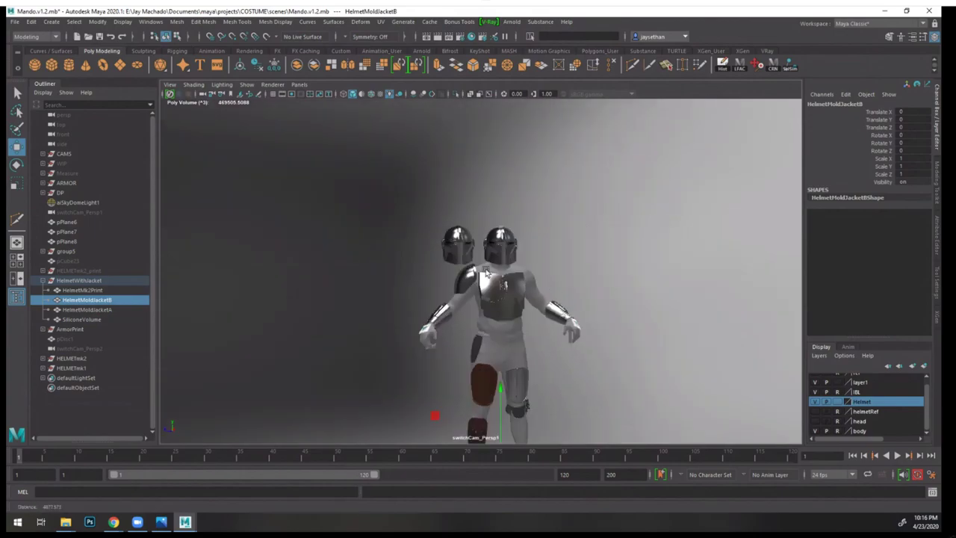
pyautogui.keyDown('alt'); pyautogui.moveTo(557, 305); pyautogui.dragTo(581, 325, button='right'); pyautogui.keyUp('alt')
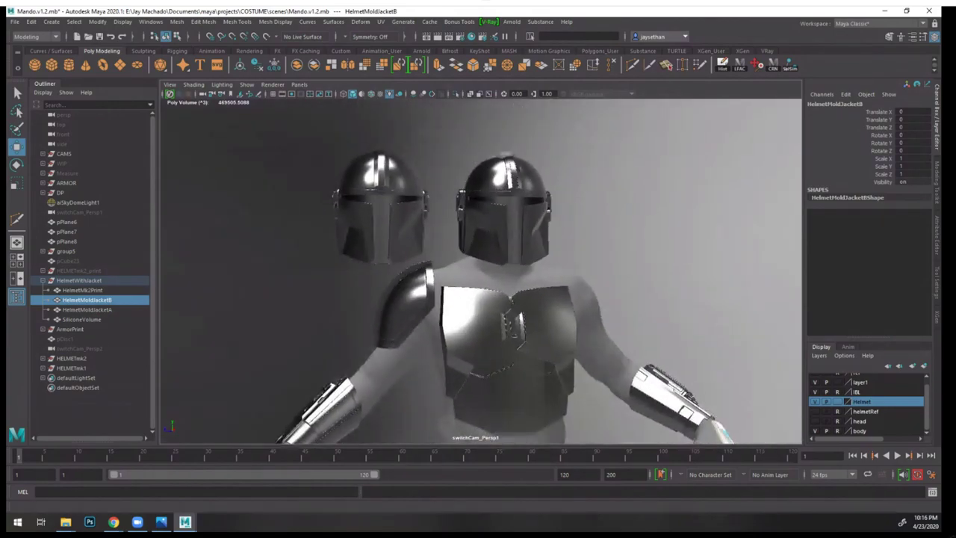